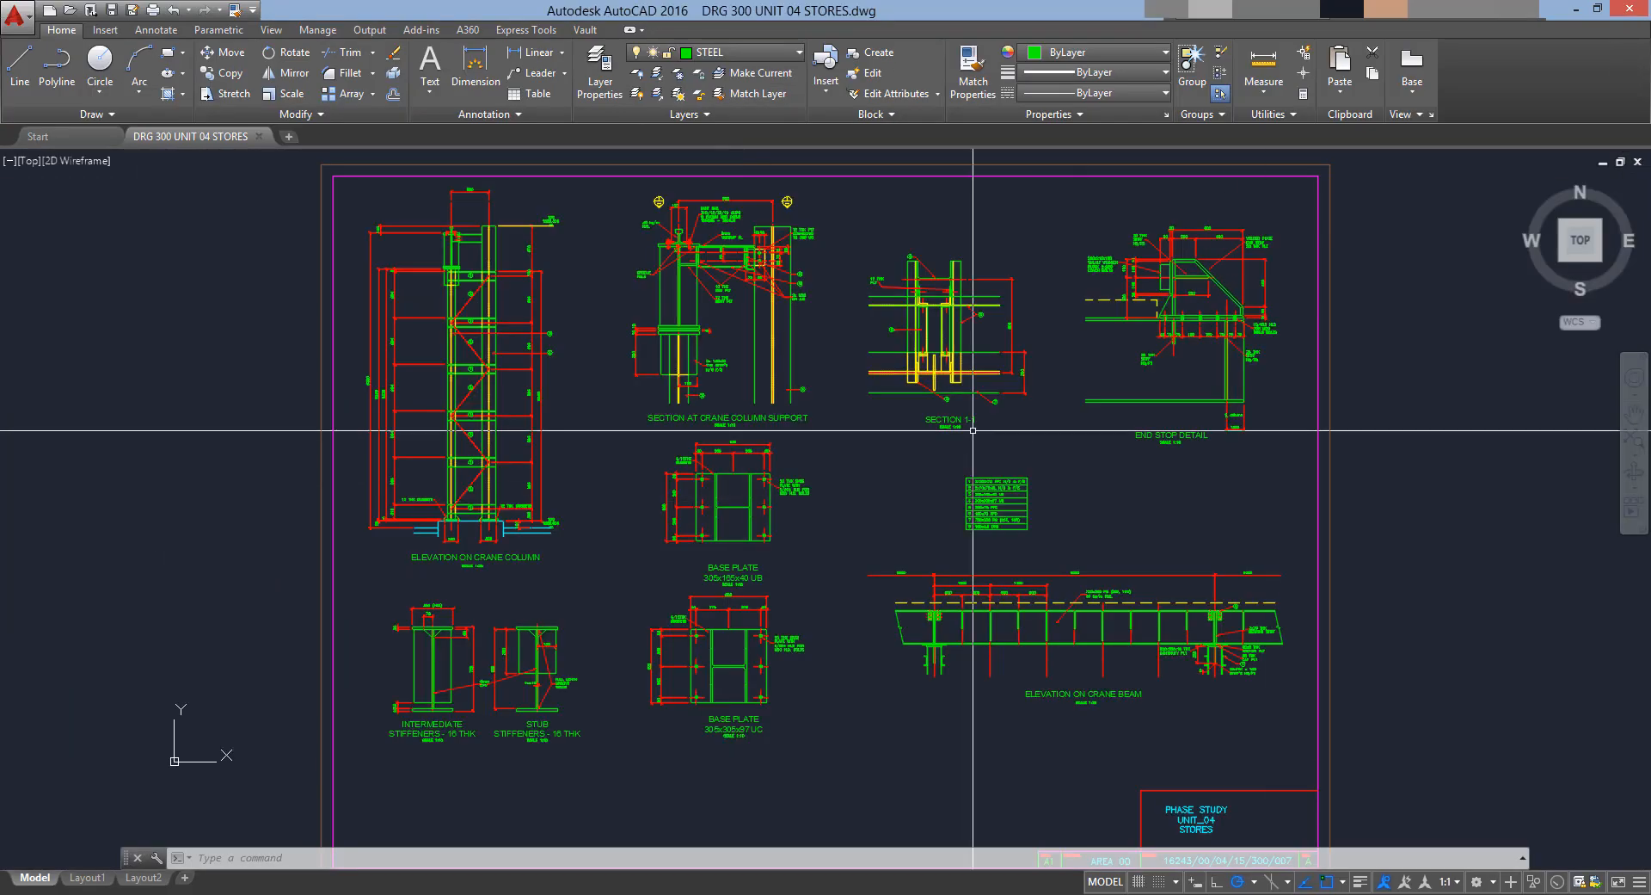
Examine the Unit 04 Stores drawing in AutoCAD, comparing the crane column details with the crane beam elevation and its plate girder note
middle_click_drag(953, 509, 939, 509)
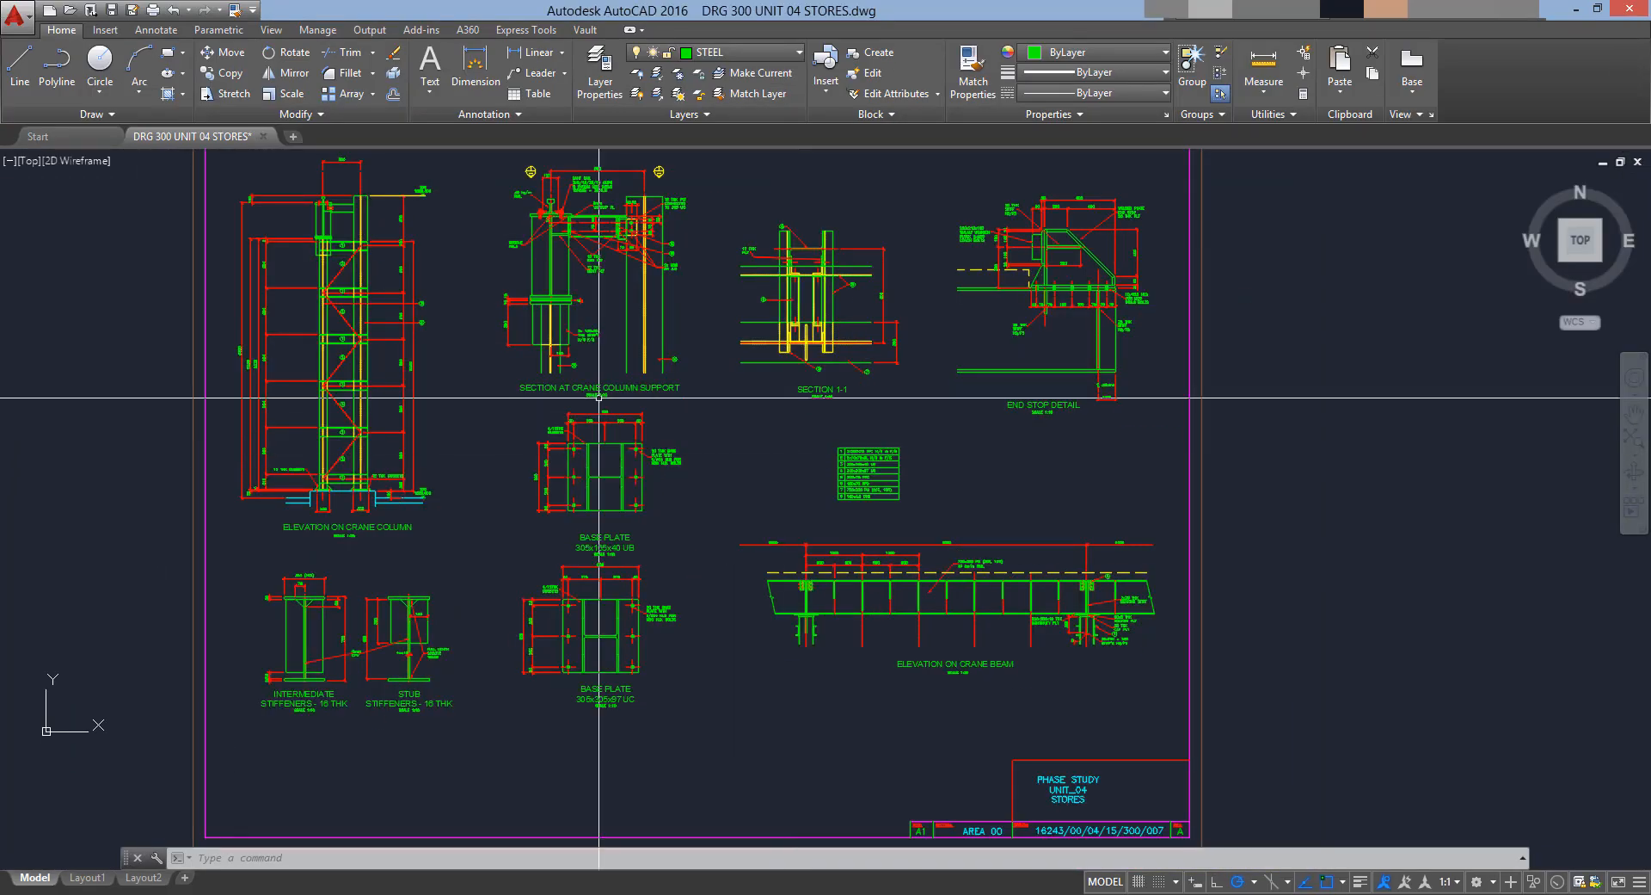
scroll(584, 344, "up", 5)
scroll(761, 446, "down", 1)
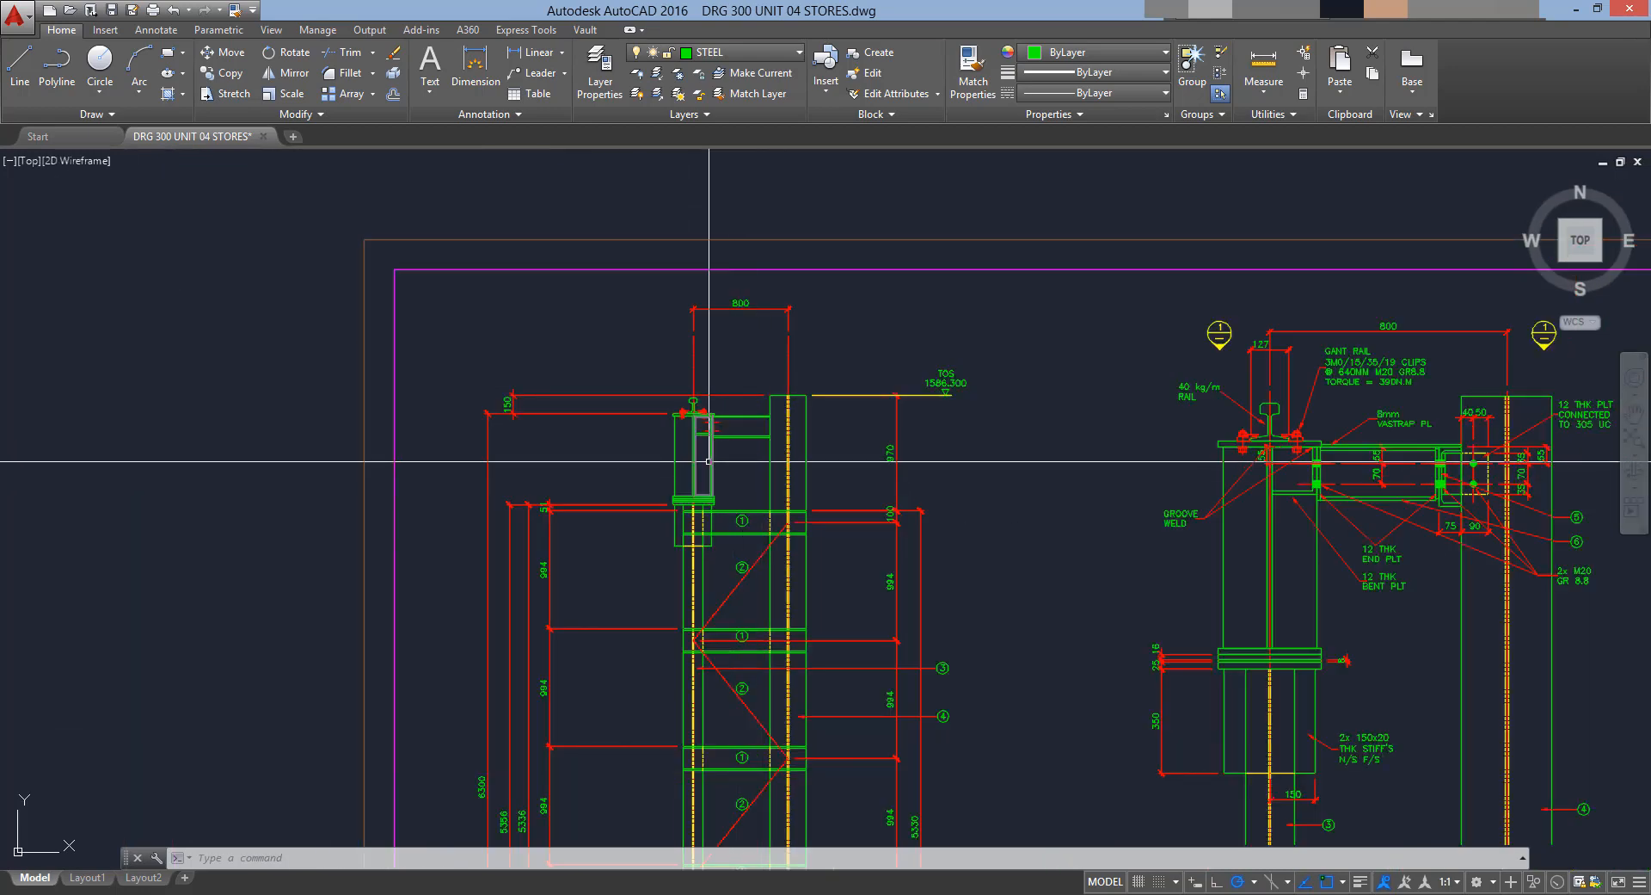
scroll(706, 459, "up", 2)
scroll(645, 465, "down", 3)
middle_click_drag(1015, 567, 187, 302)
middle_click_drag(718, 639, 679, 397)
scroll(886, 602, "up", 4)
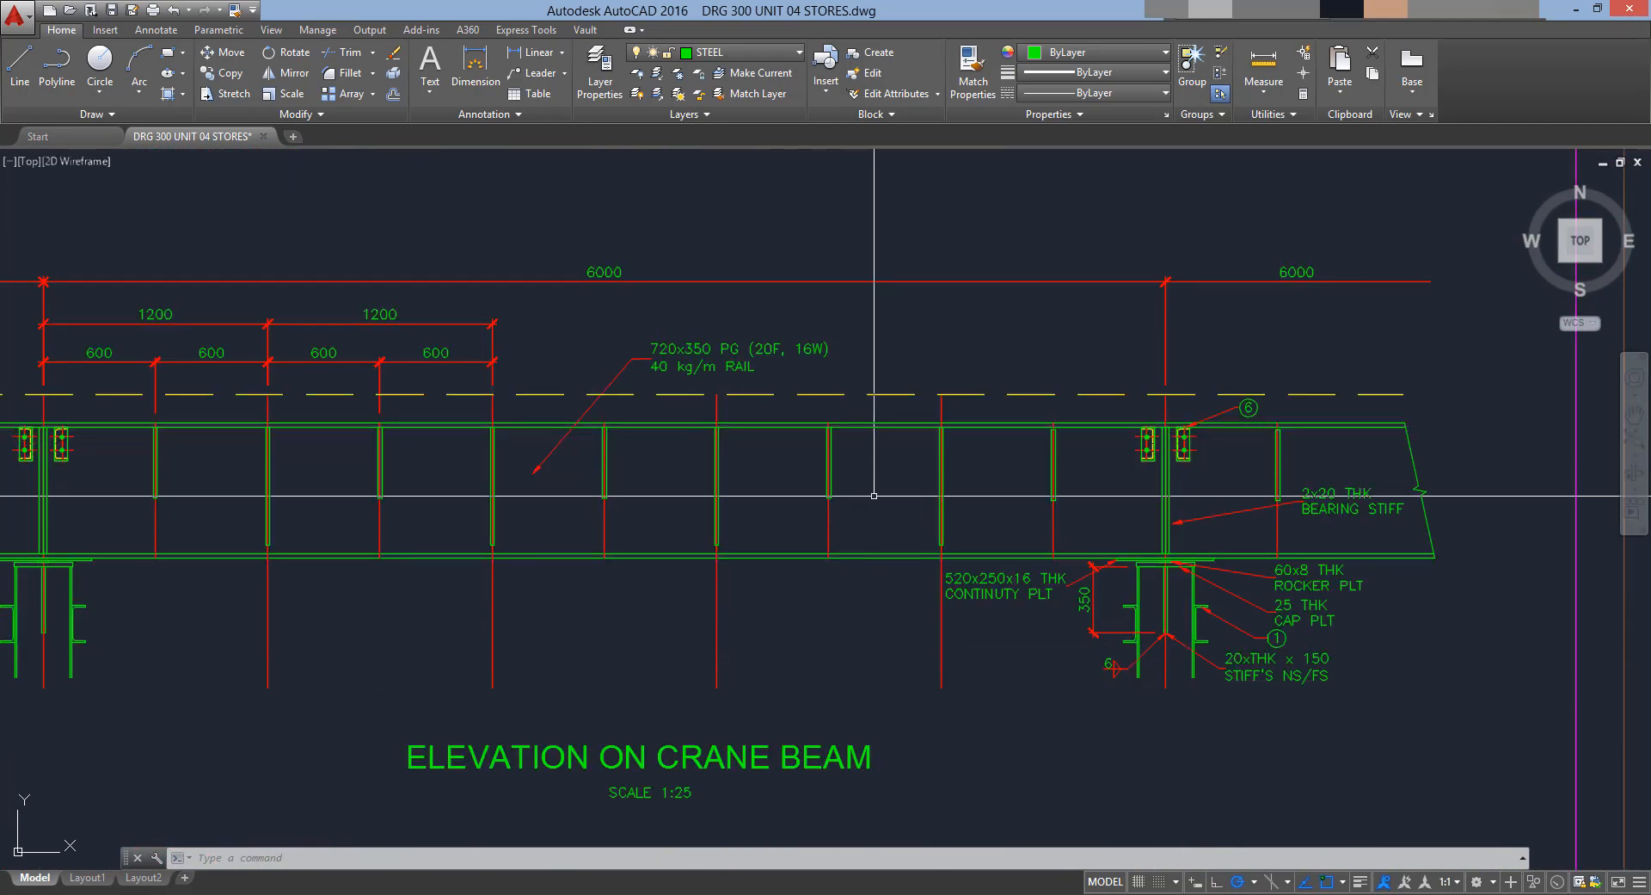
middle_click_drag(895, 498, 773, 494)
scroll(1013, 470, "up", 2)
middle_click_drag(1019, 466, 1068, 439)
scroll(1144, 481, "down", 5)
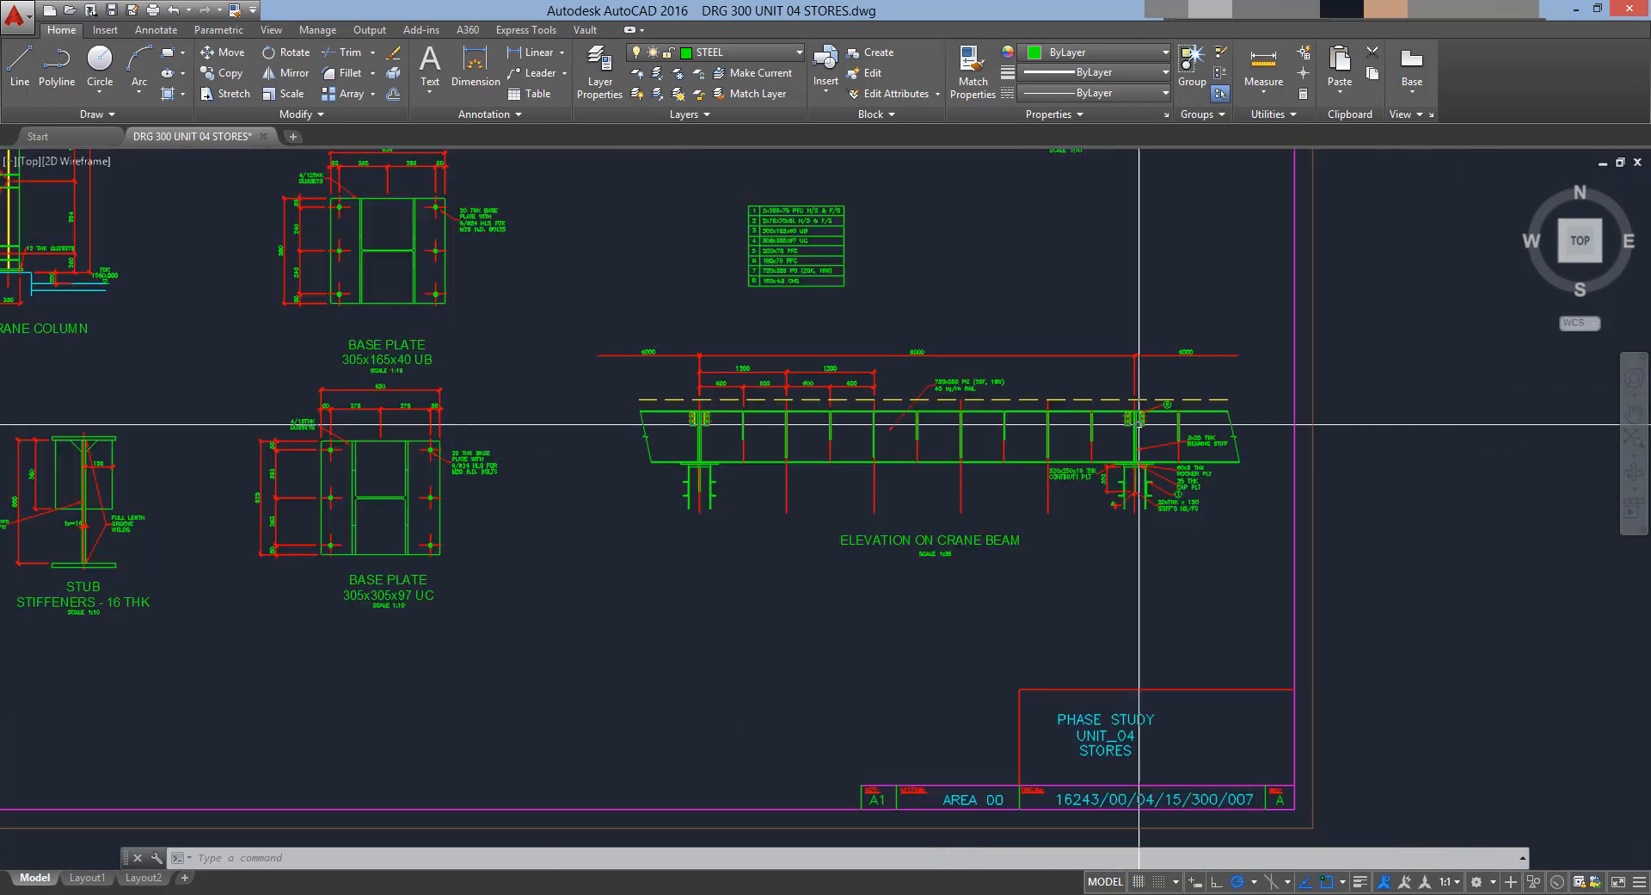
scroll(774, 427, "down", 2)
scroll(747, 408, "up", 1)
mouse_move(746, 408)
middle_mouse_down()
mouse_move(827, 550)
mouse_move(845, 695)
middle_mouse_up()
mouse_move(862, 626)
middle_mouse_down()
mouse_move(785, 584)
mouse_move(774, 556)
middle_mouse_up()
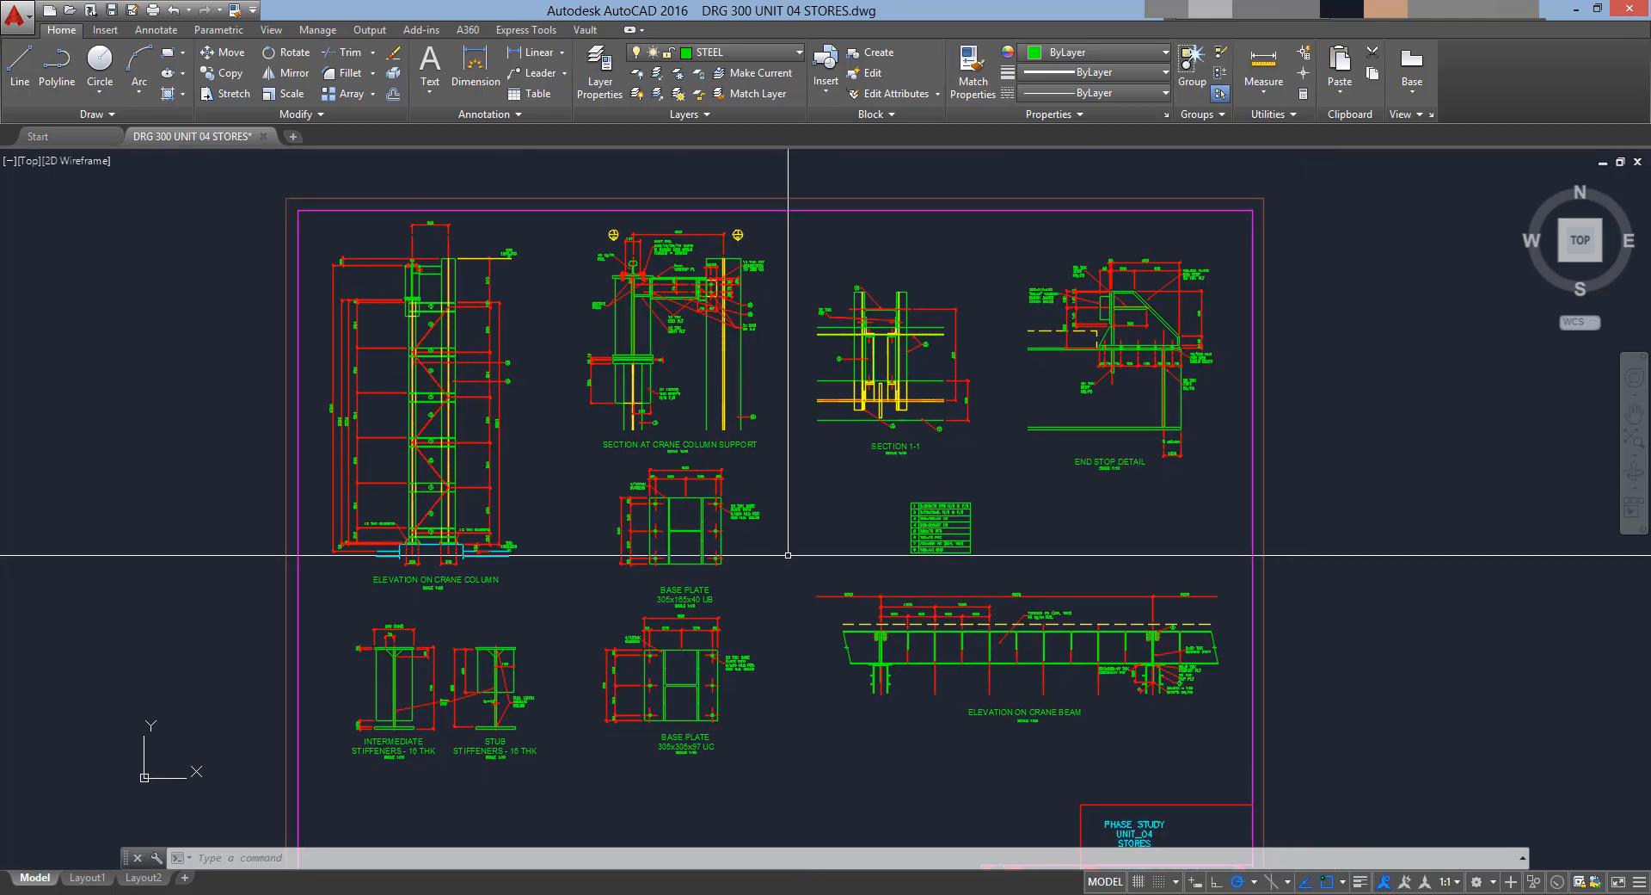
Examine the crane beam elevation's stiffener spacing, bearing stiffeners, and rocker, cap and continuity plates at the column supports
scroll(877, 679, "up", 6)
scroll(877, 702, "up", 6)
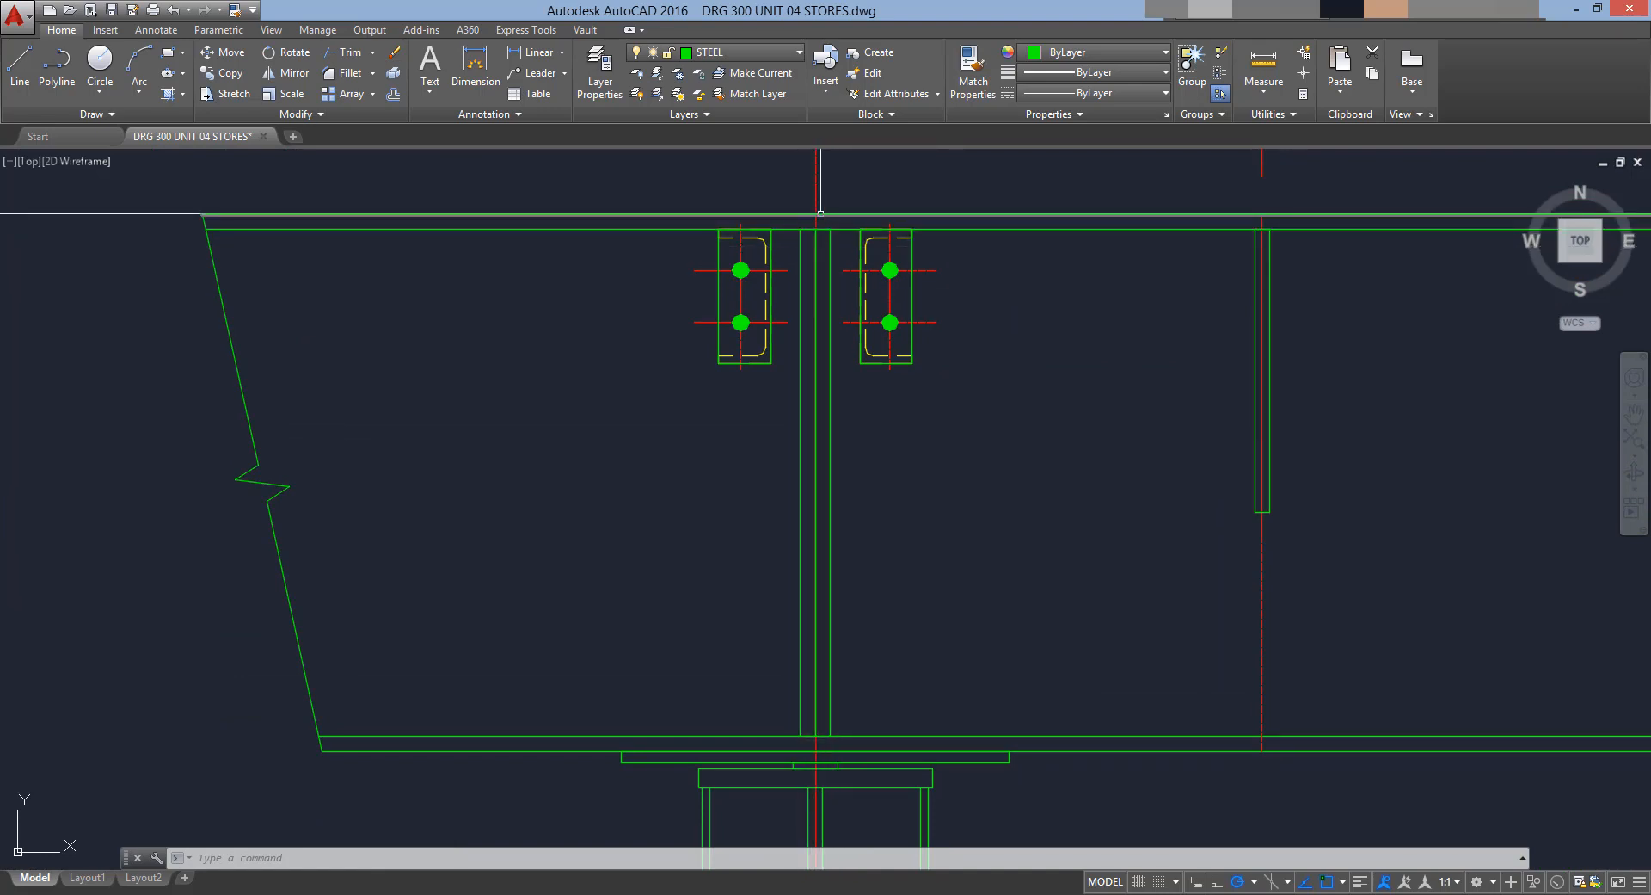
scroll(877, 541, "down", 5)
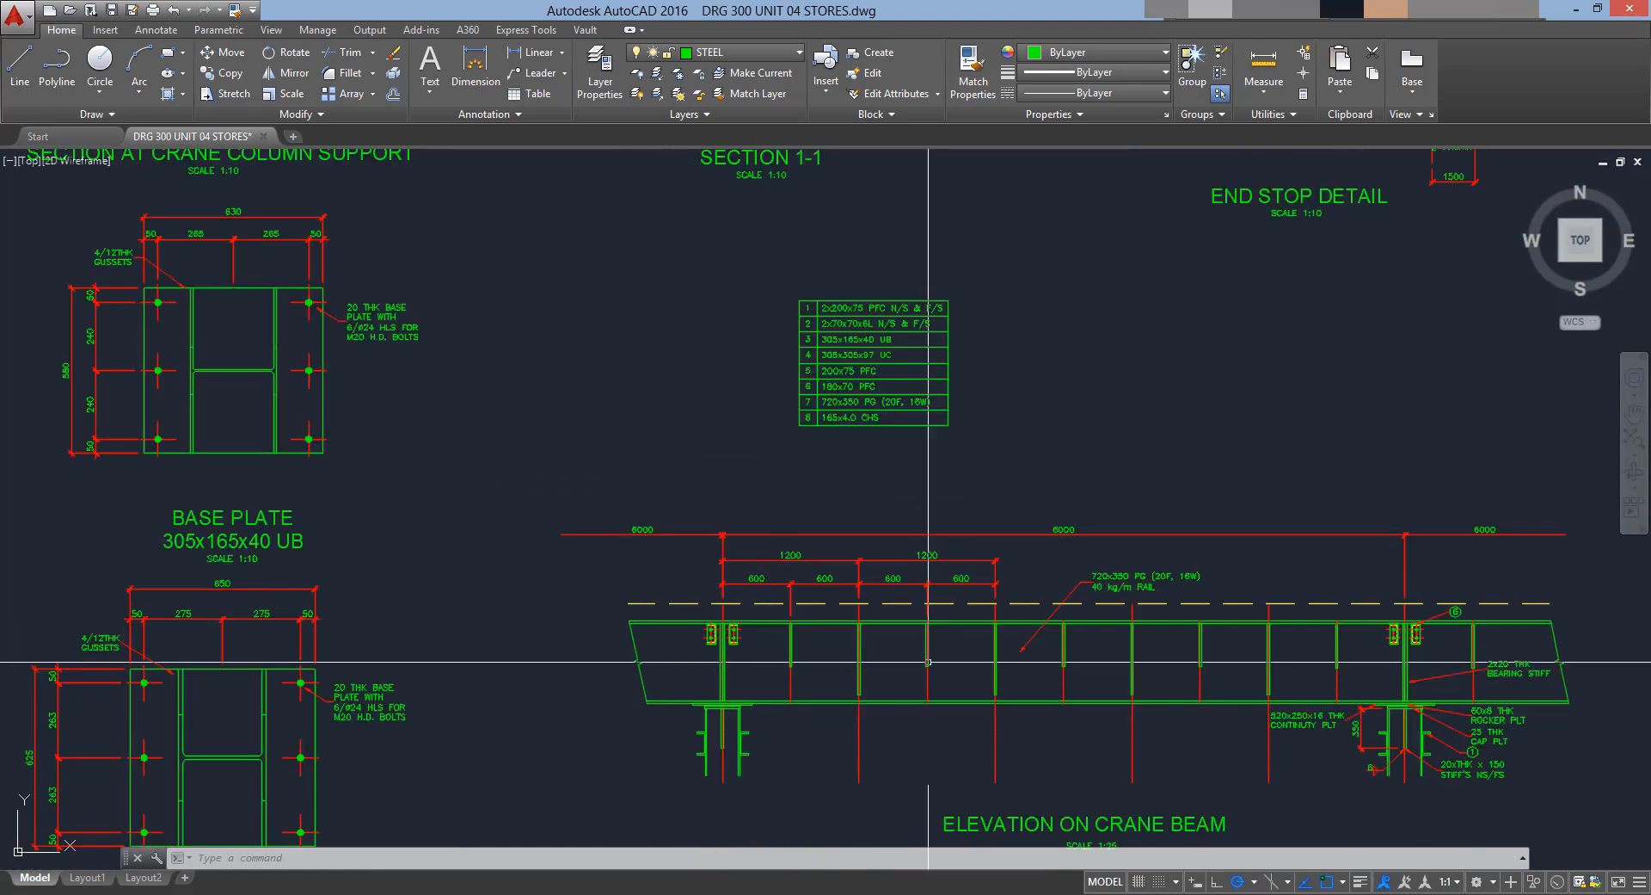
scroll(886, 516, "up", 4)
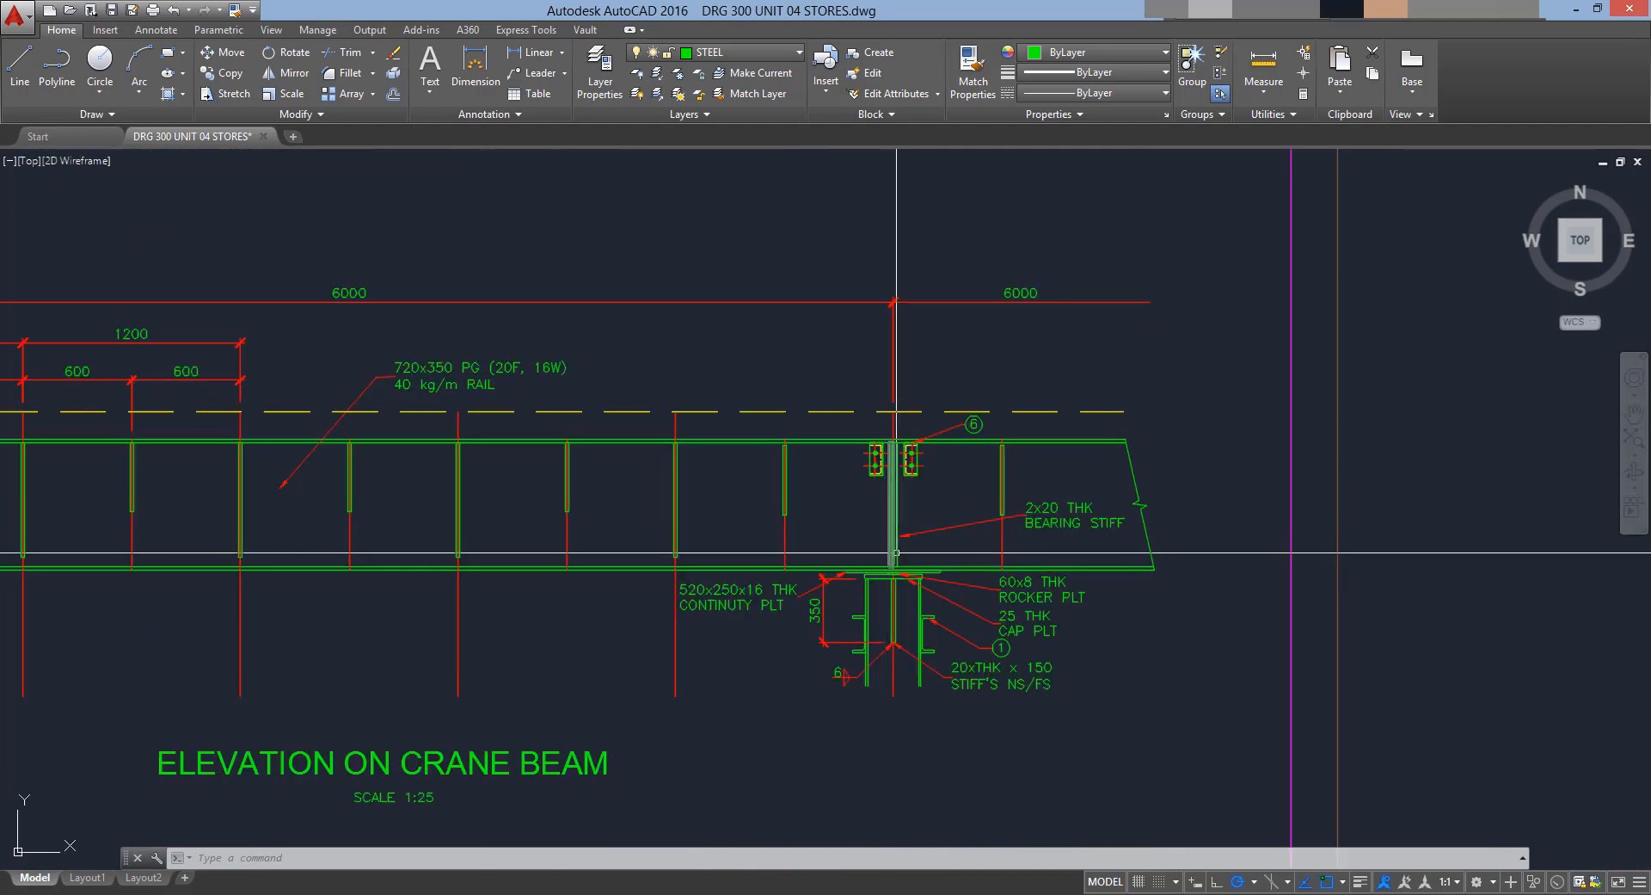
scroll(899, 557, "up", 4)
scroll(899, 566, "up", 2)
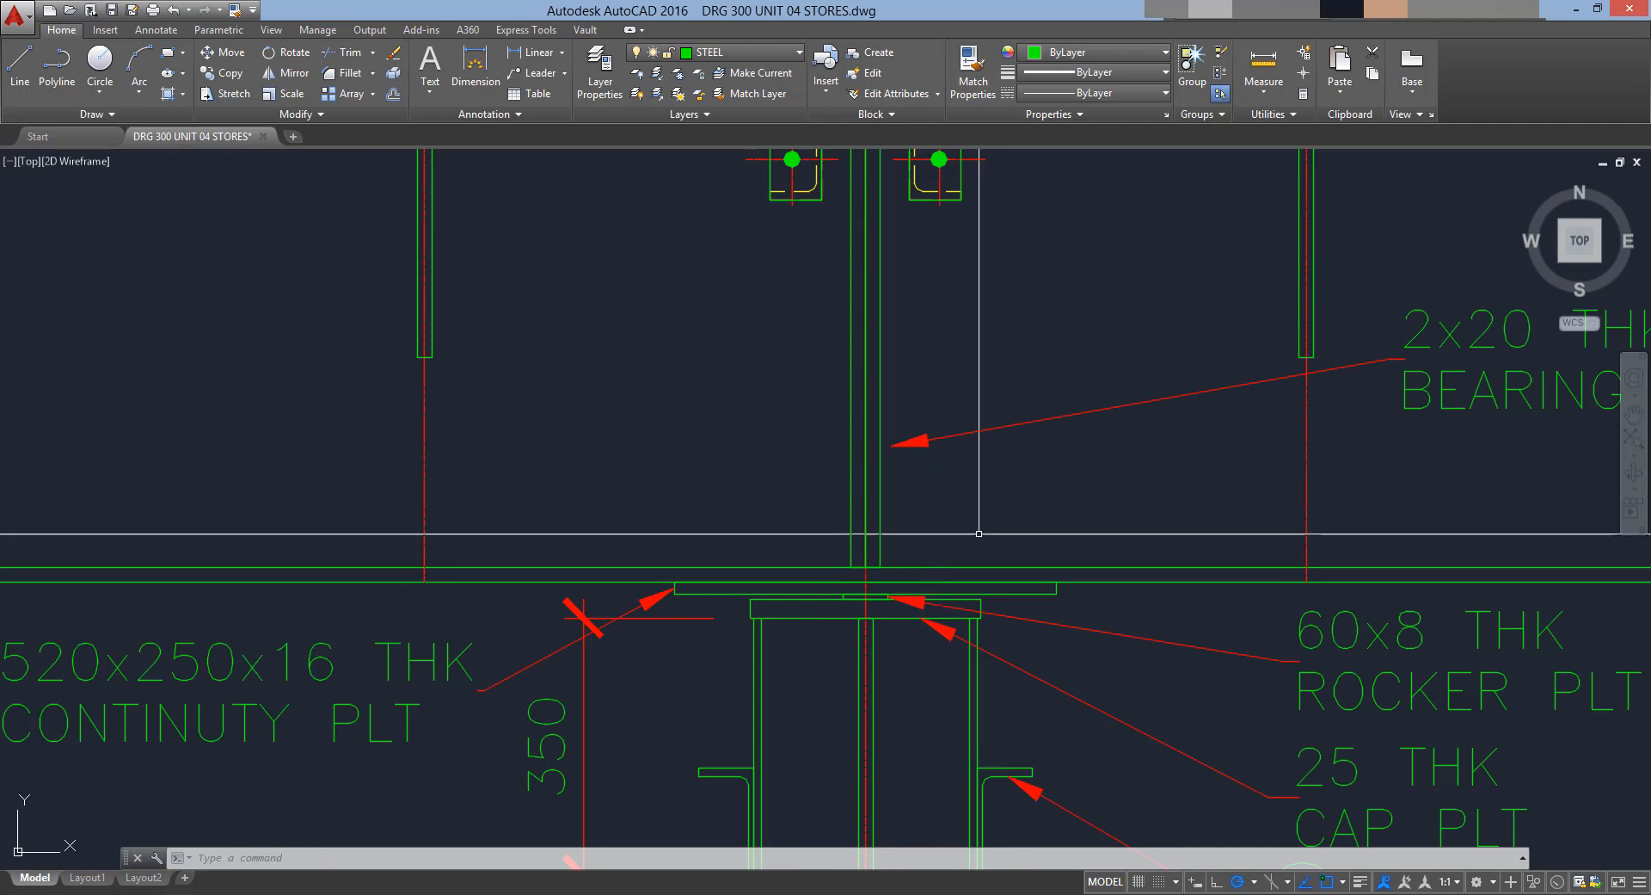
scroll(985, 479, "up", 2)
scroll(829, 511, "down", 2)
scroll(829, 512, "down", 8)
middle_click_drag(427, 453, 858, 451)
middle_click_drag(1109, 465, 806, 500)
scroll(914, 509, "up", 4)
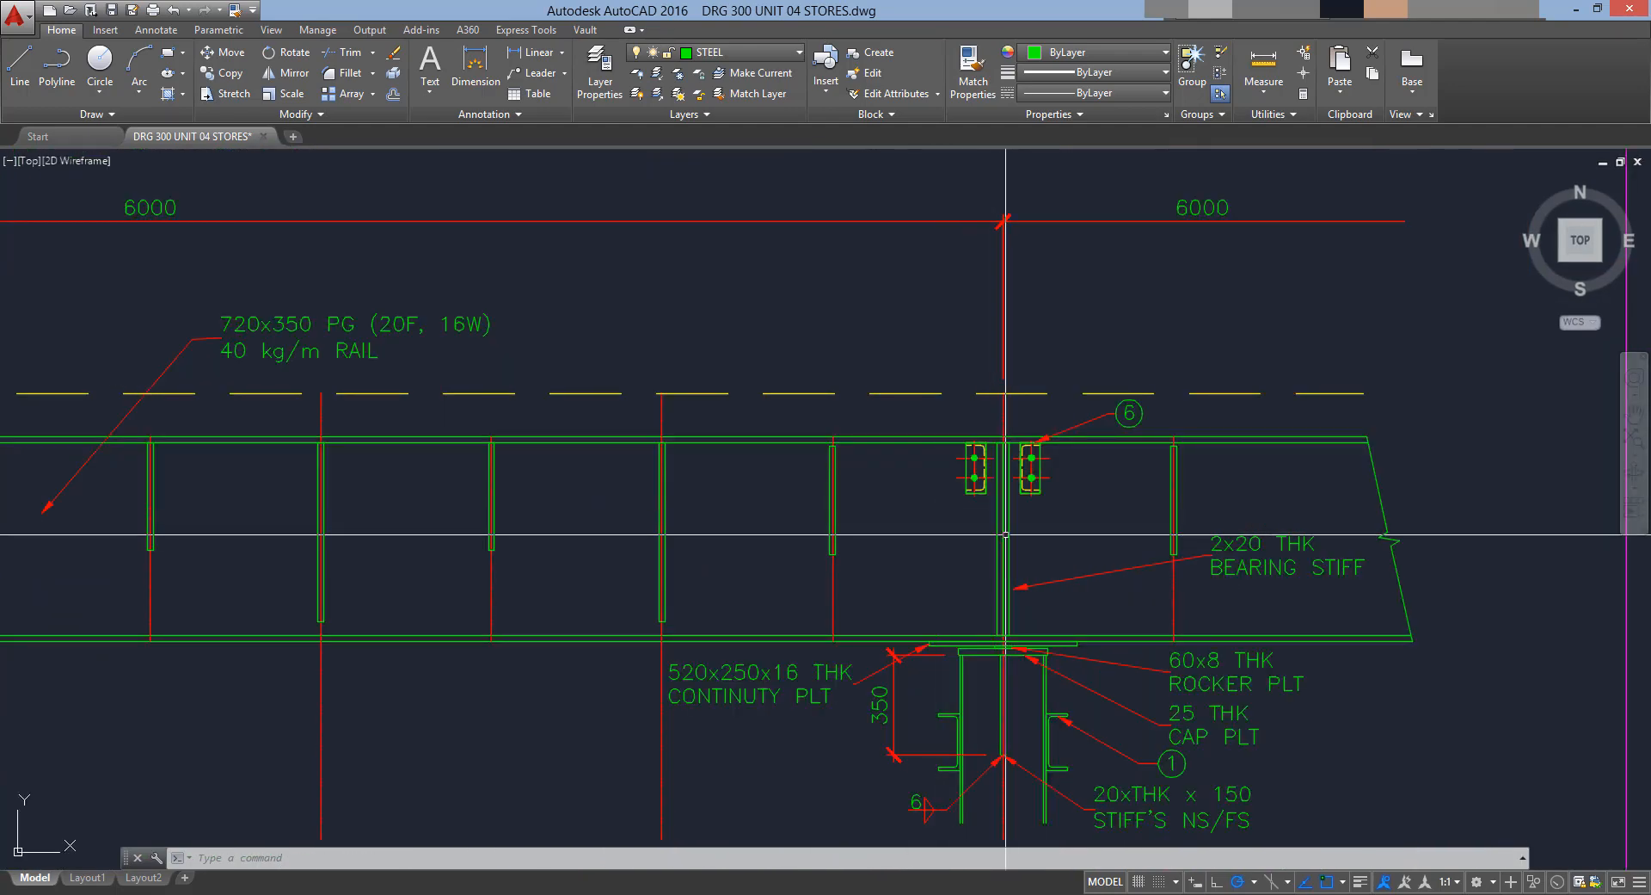
scroll(904, 522, "down", 6)
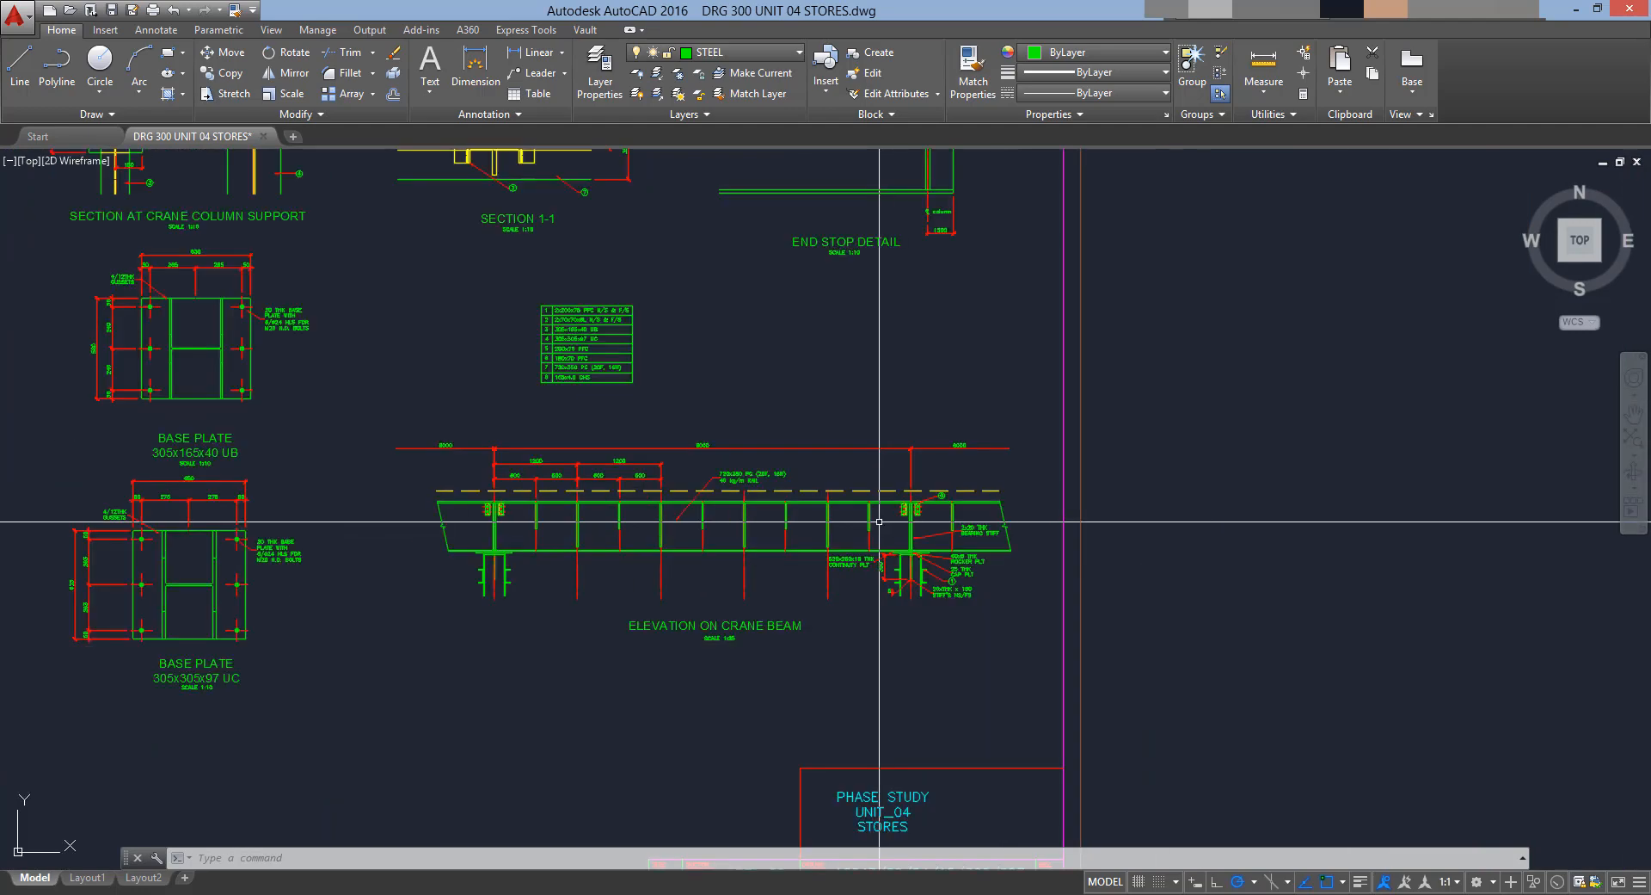
middle_click_drag(560, 463, 742, 546)
scroll(1039, 665, "up", 4)
middle_click_drag(878, 600, 1039, 615)
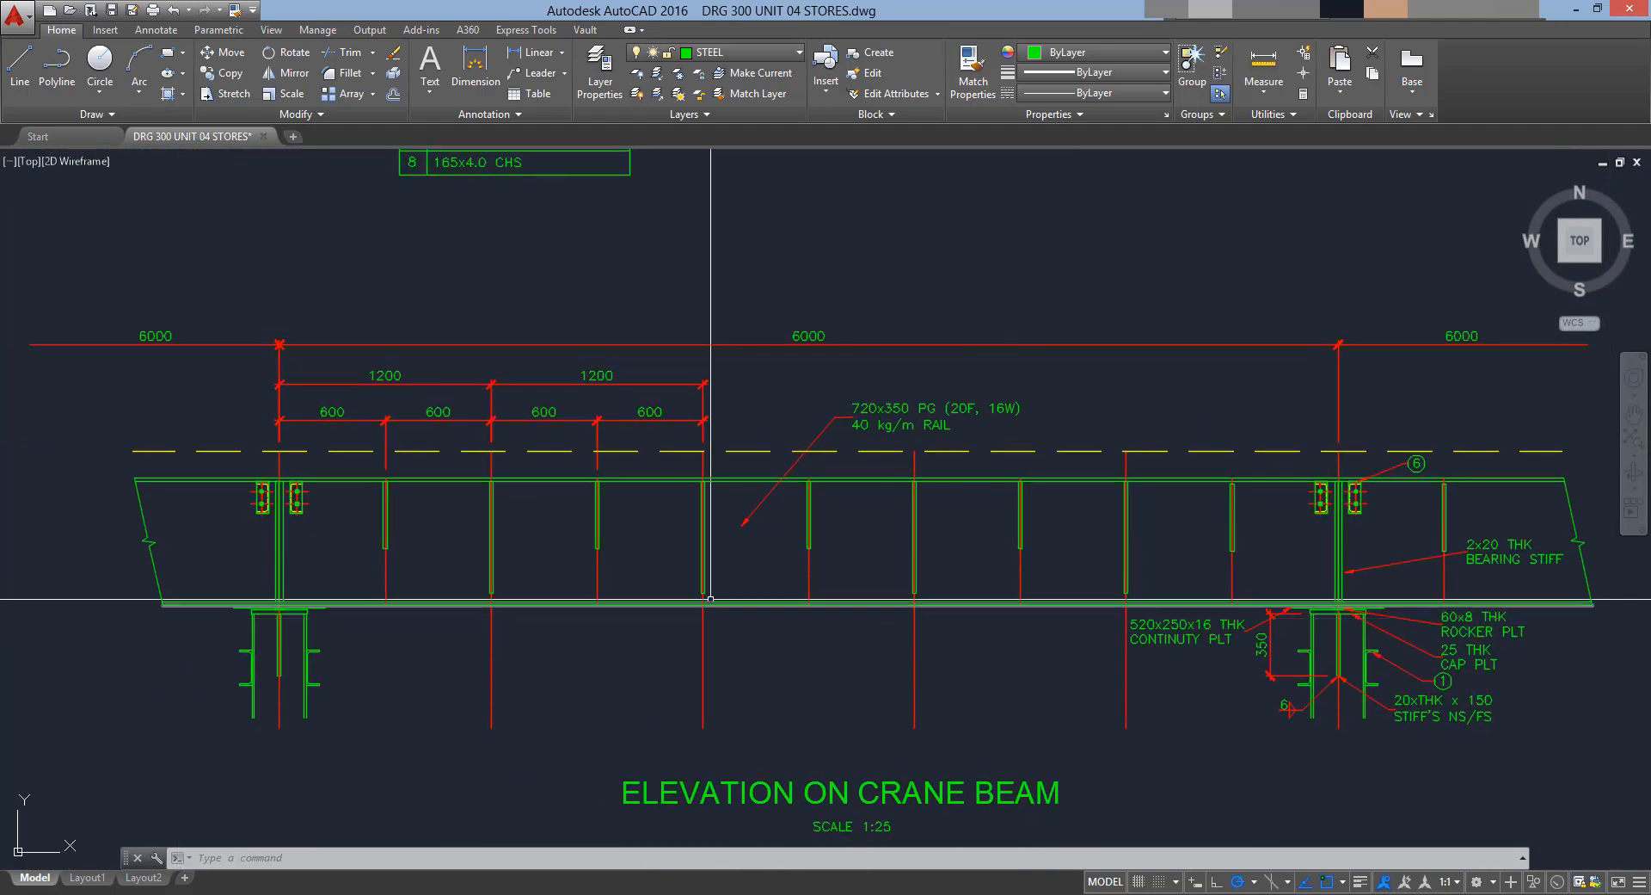
Switch to the Tekla Structures crane rail model and select the shorter UB305*165*40 crane columns at gridlines A and B
left_click_drag(866, 10, 0, 17)
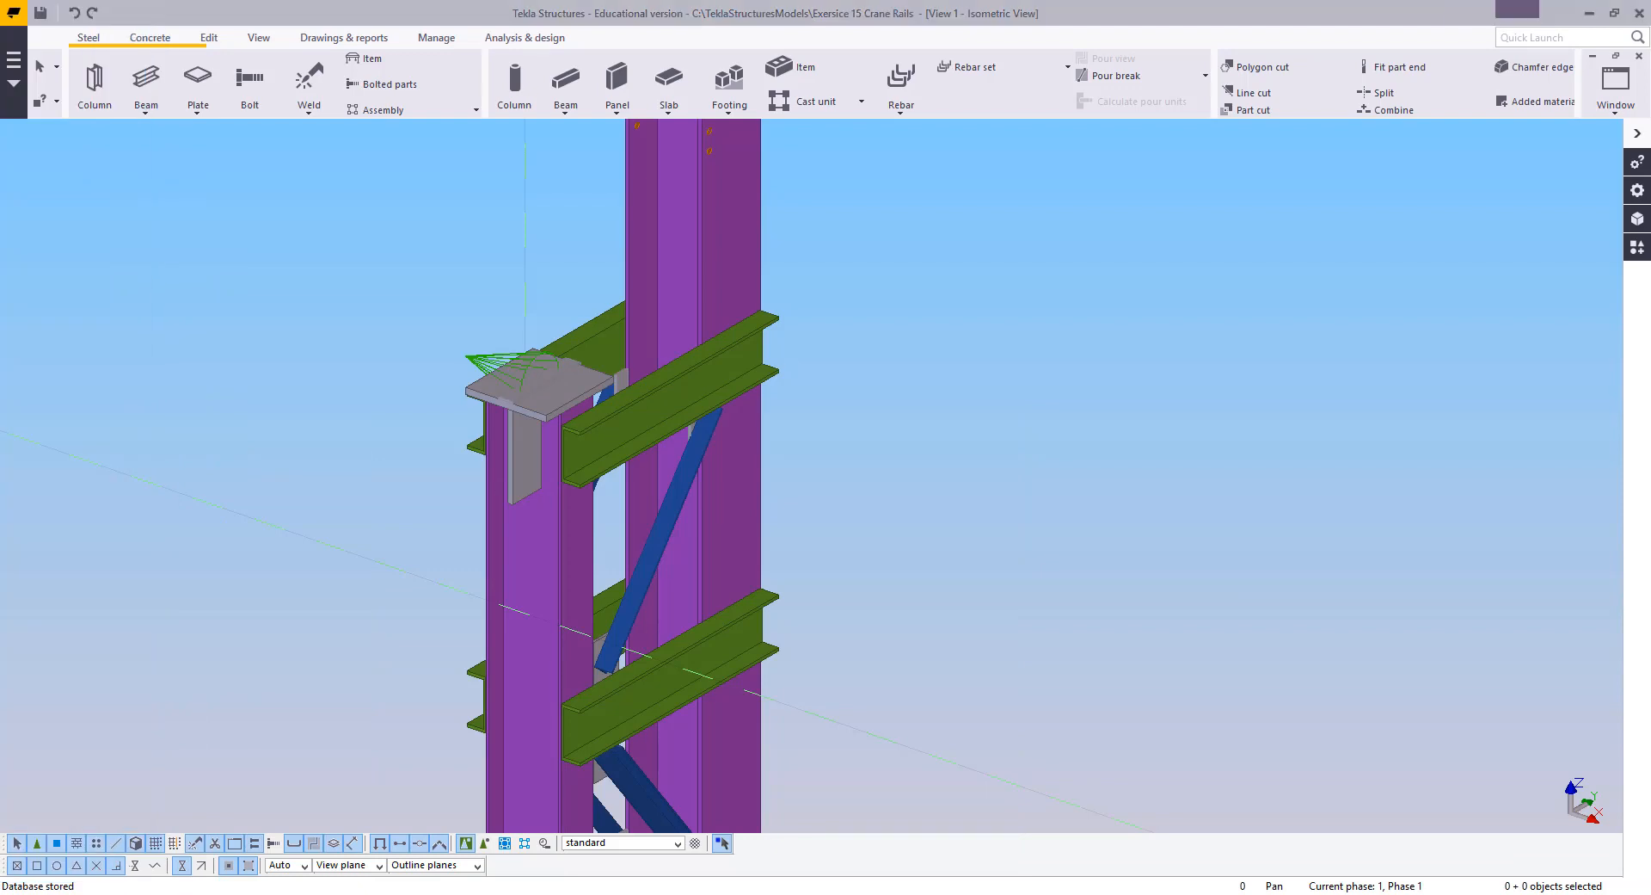
scroll(527, 289, "down", 8)
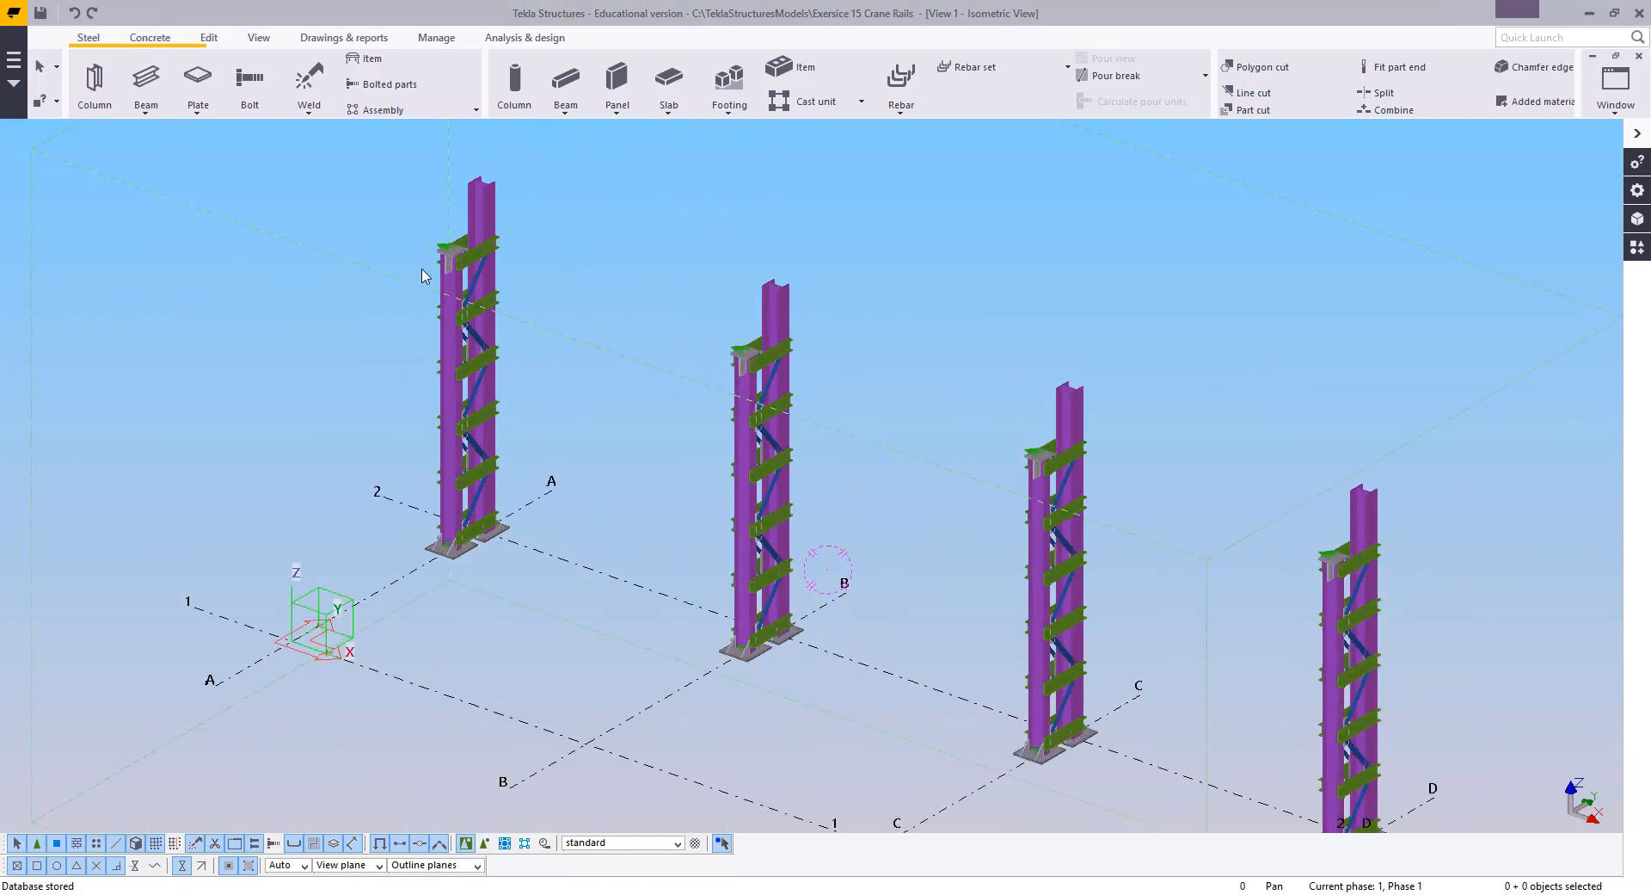
scroll(430, 350, "up", 3)
left_click(457, 300)
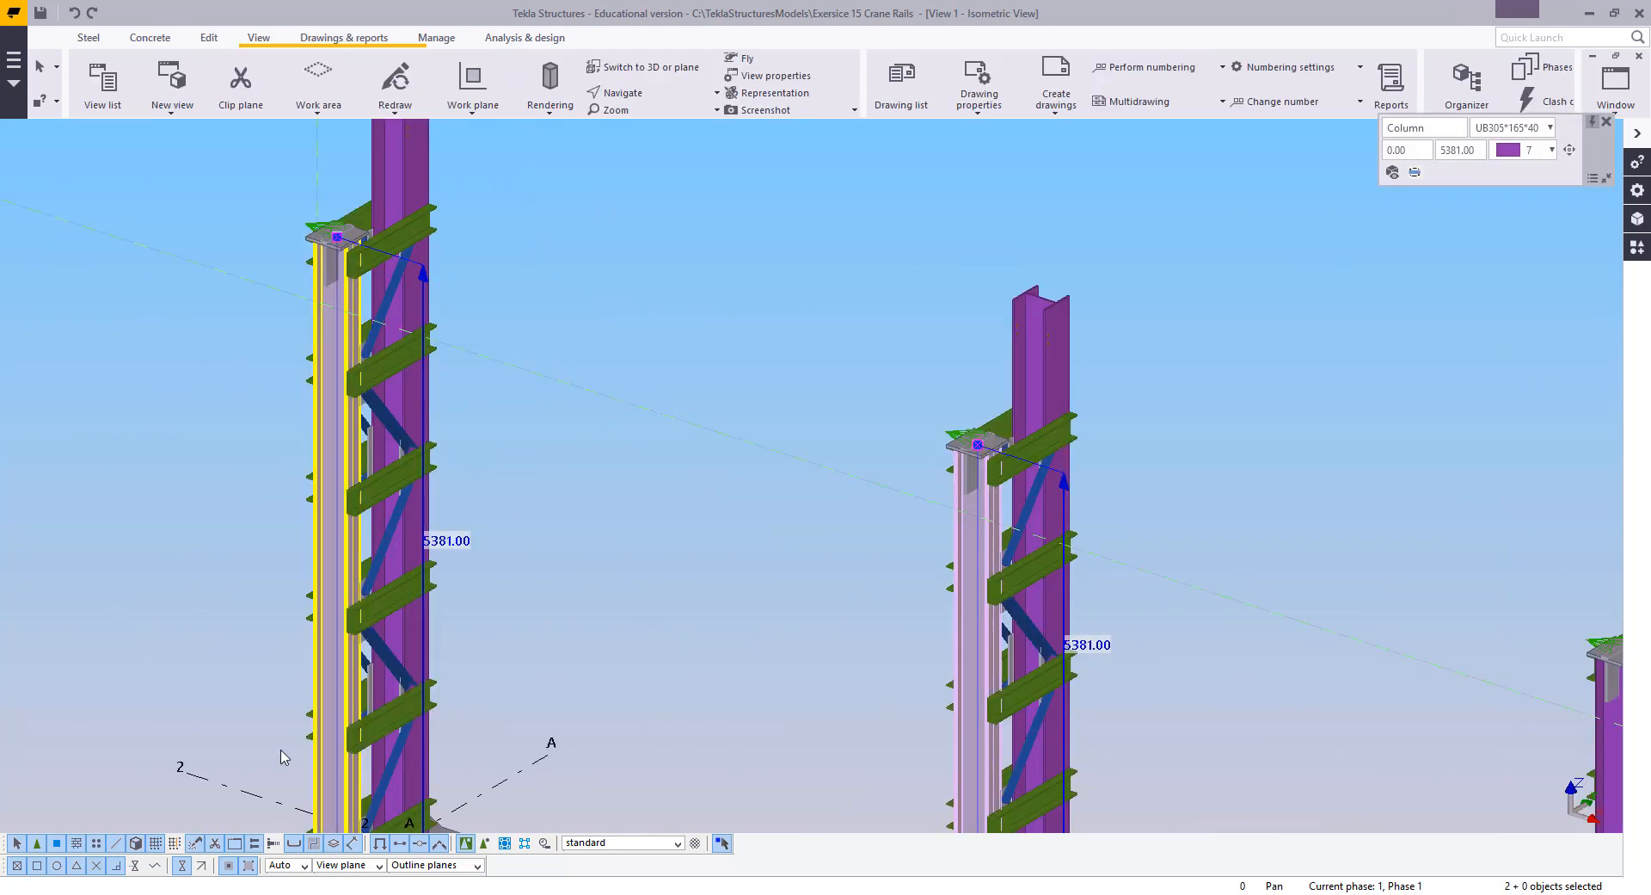
Create a new view using two points, picked at the crane column bases on gridlines A and B
left_click(248, 867)
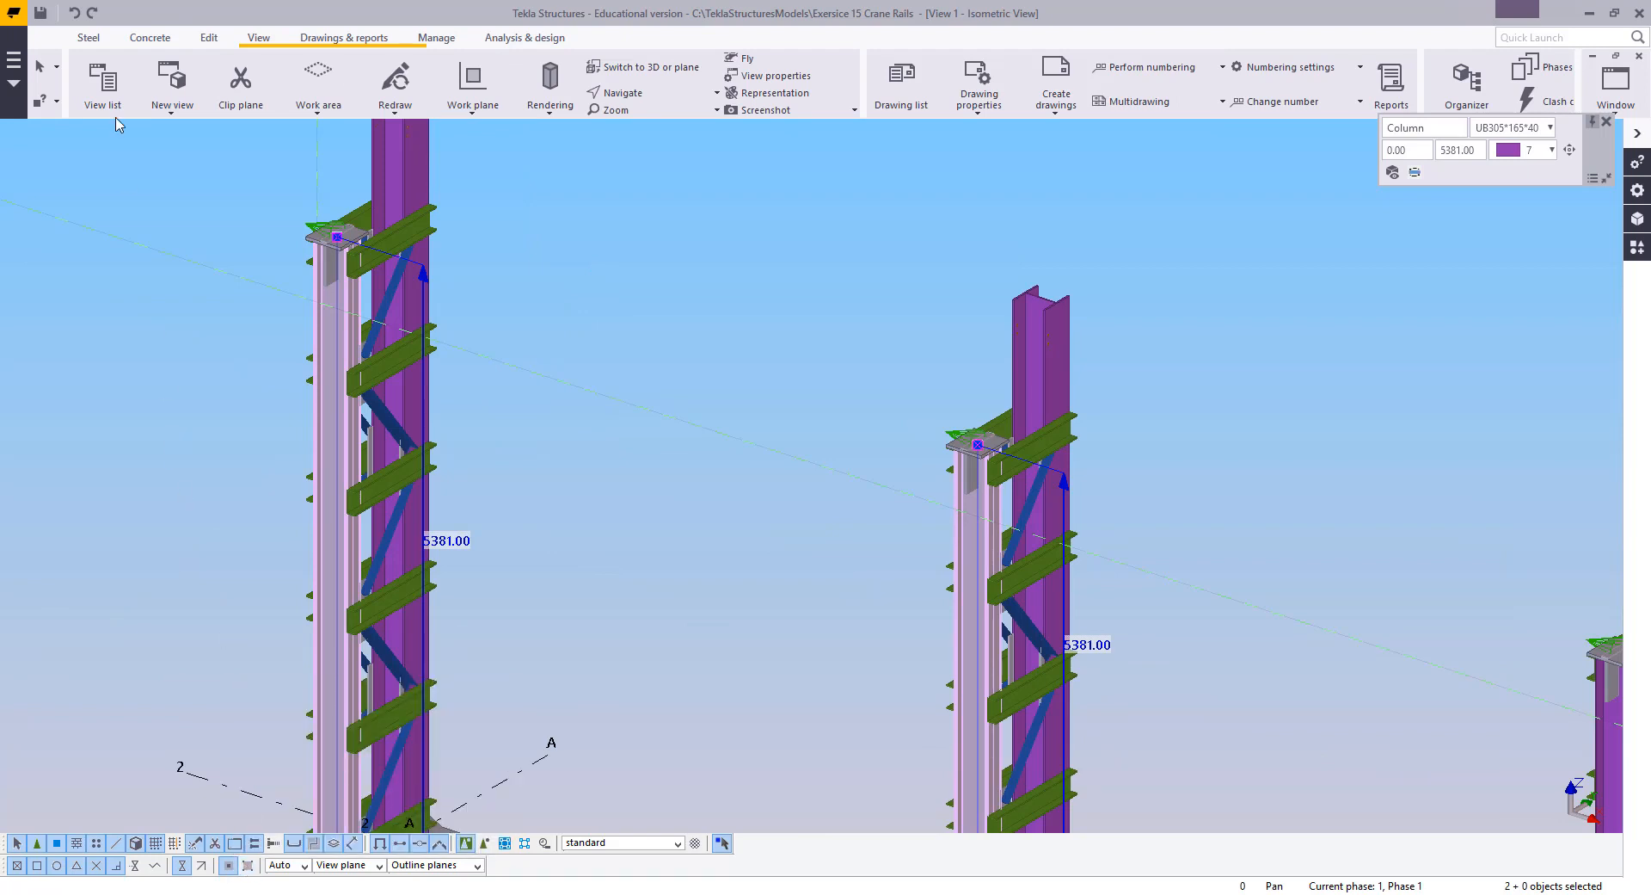
left_click(89, 40)
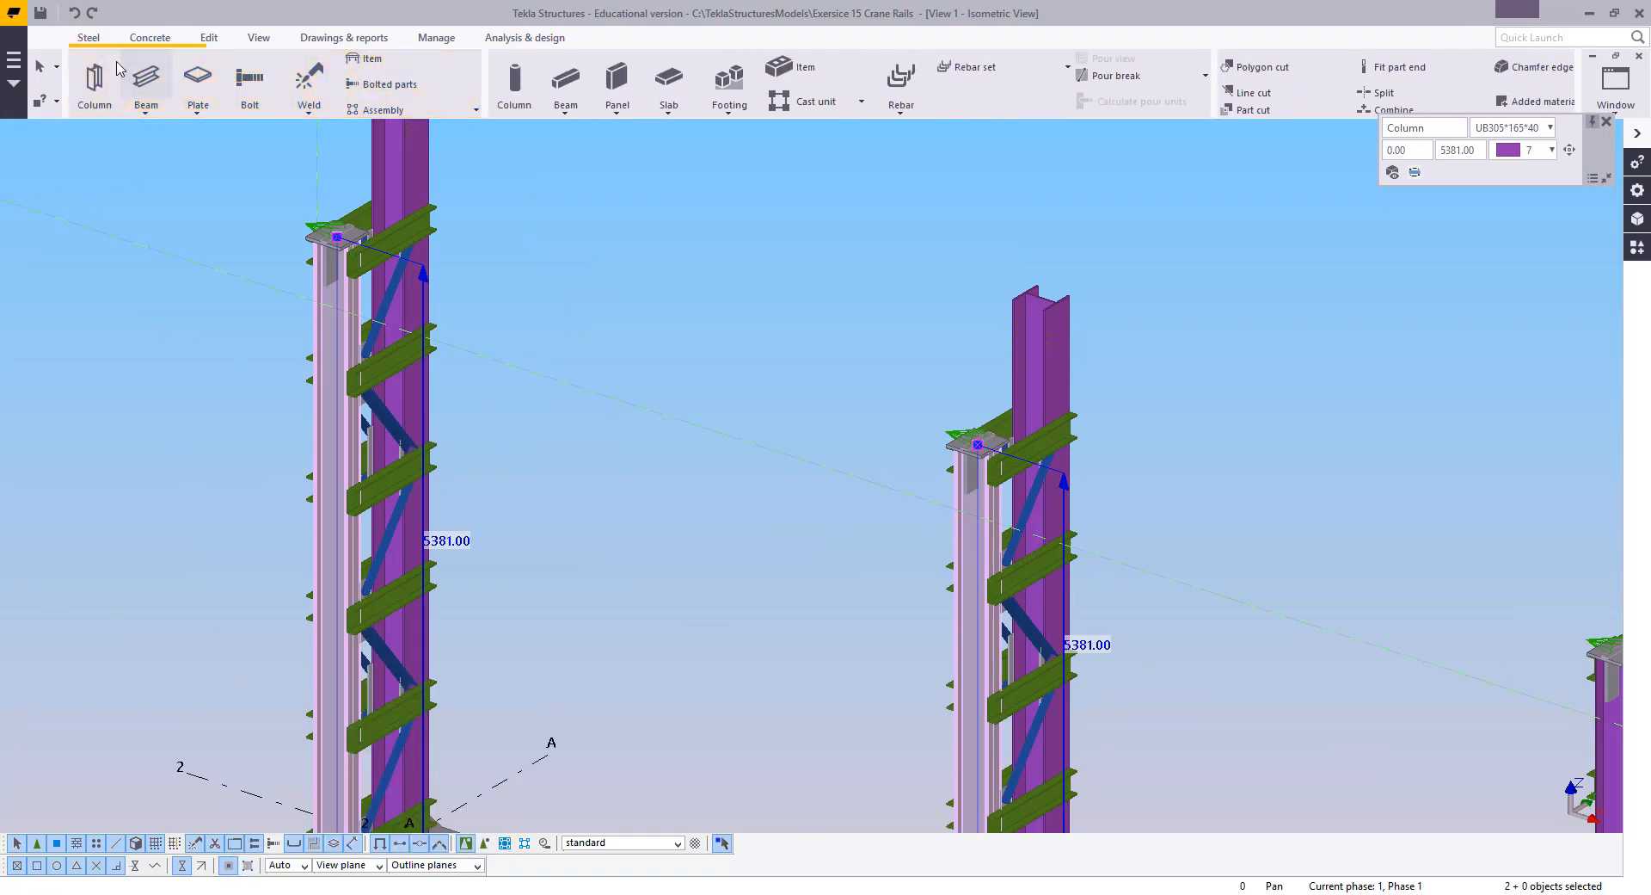
left_click(150, 38)
left_click(172, 87)
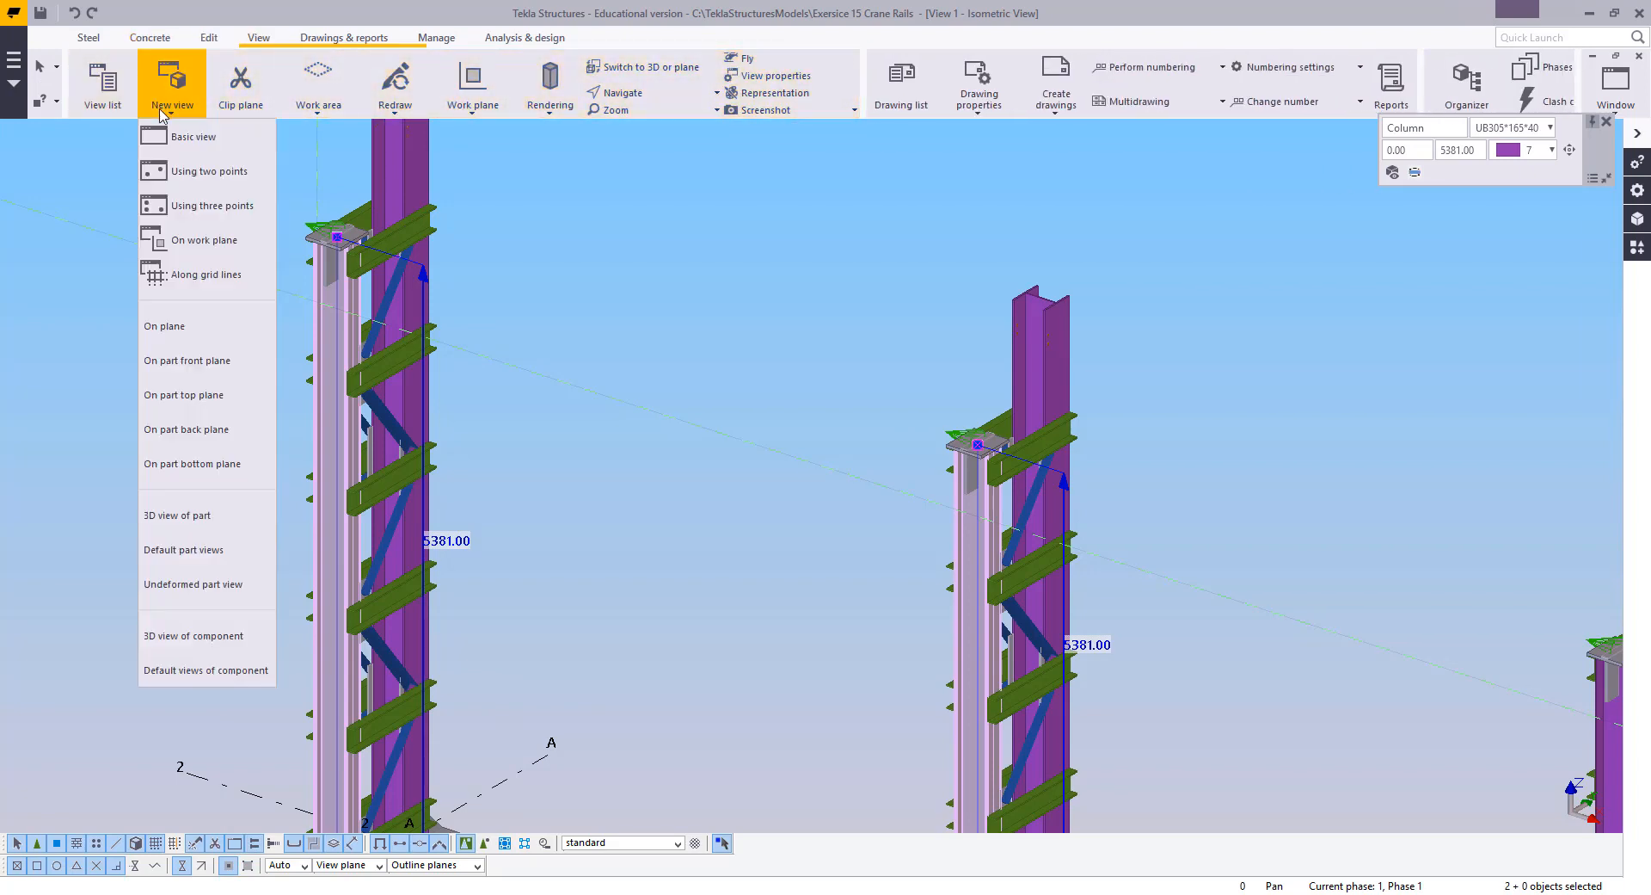
left_click(190, 171)
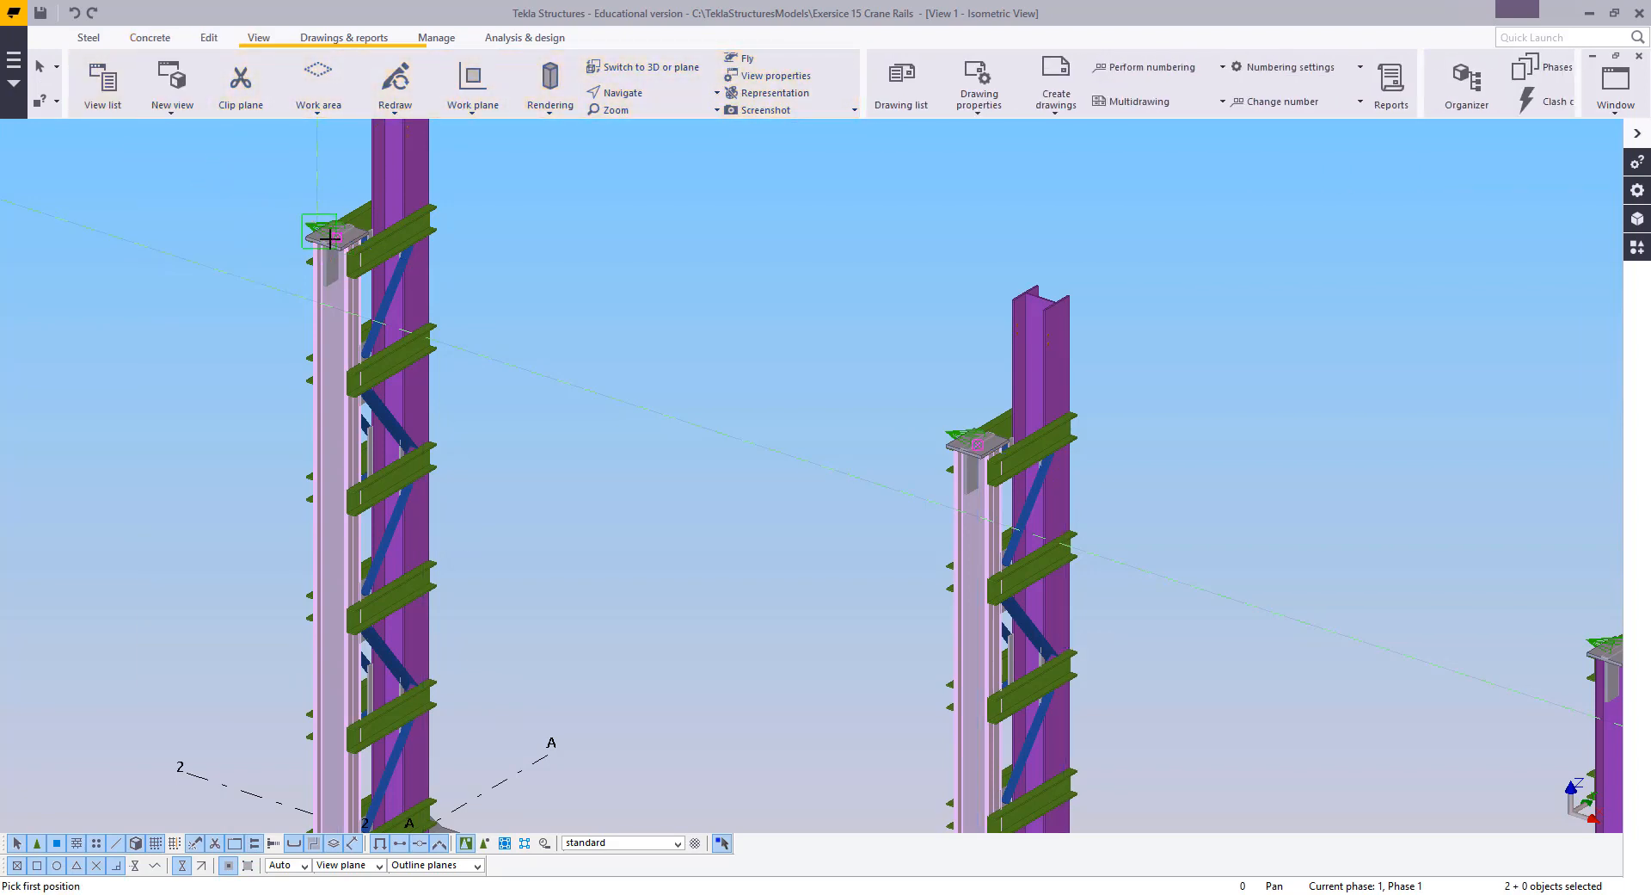
middle_click_drag(528, 526, 513, 132)
scroll(351, 495, "up", 3)
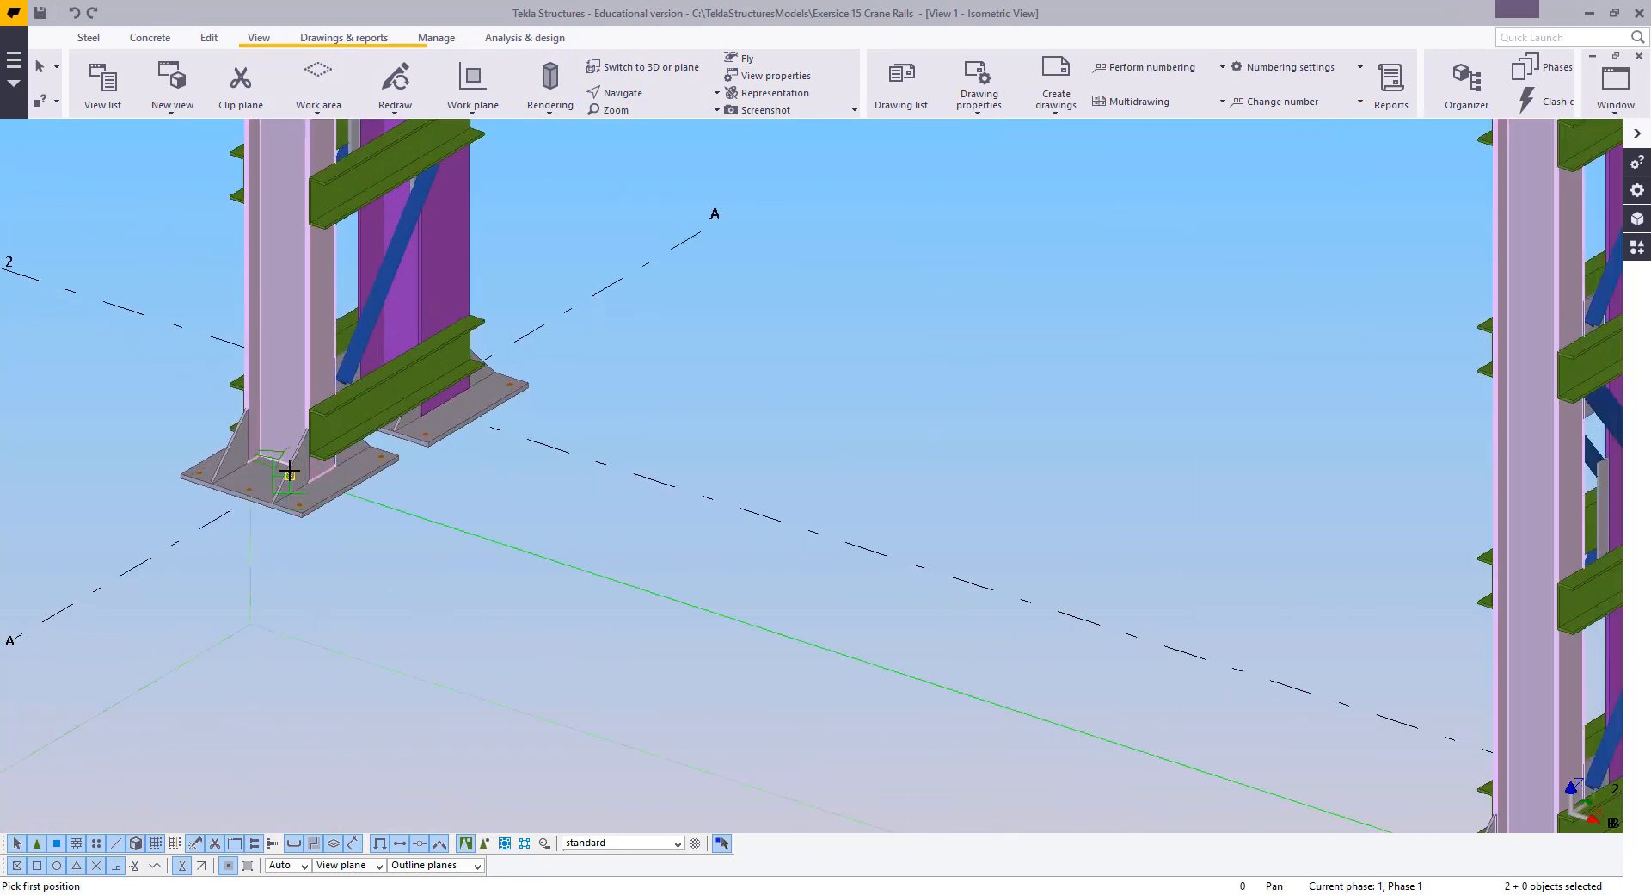
scroll(286, 478, "up", 5)
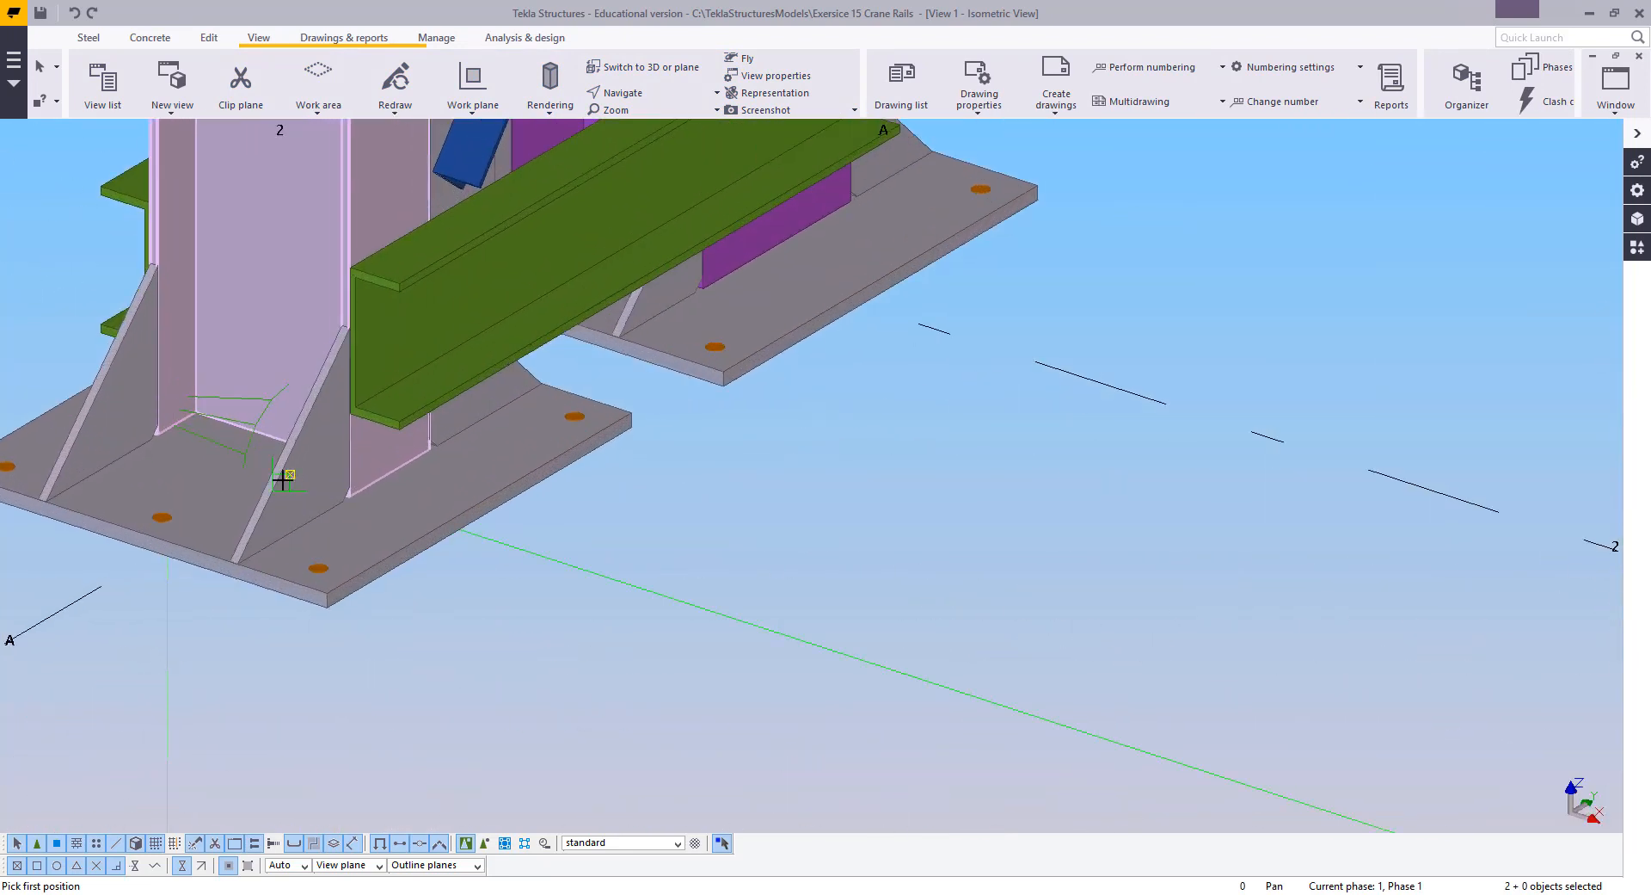
left_click(282, 480)
scroll(255, 486, "down", 5)
middle_click_drag(792, 612, 353, 247)
middle_click_drag(1183, 527, 781, 424)
scroll(782, 424, "up", 2)
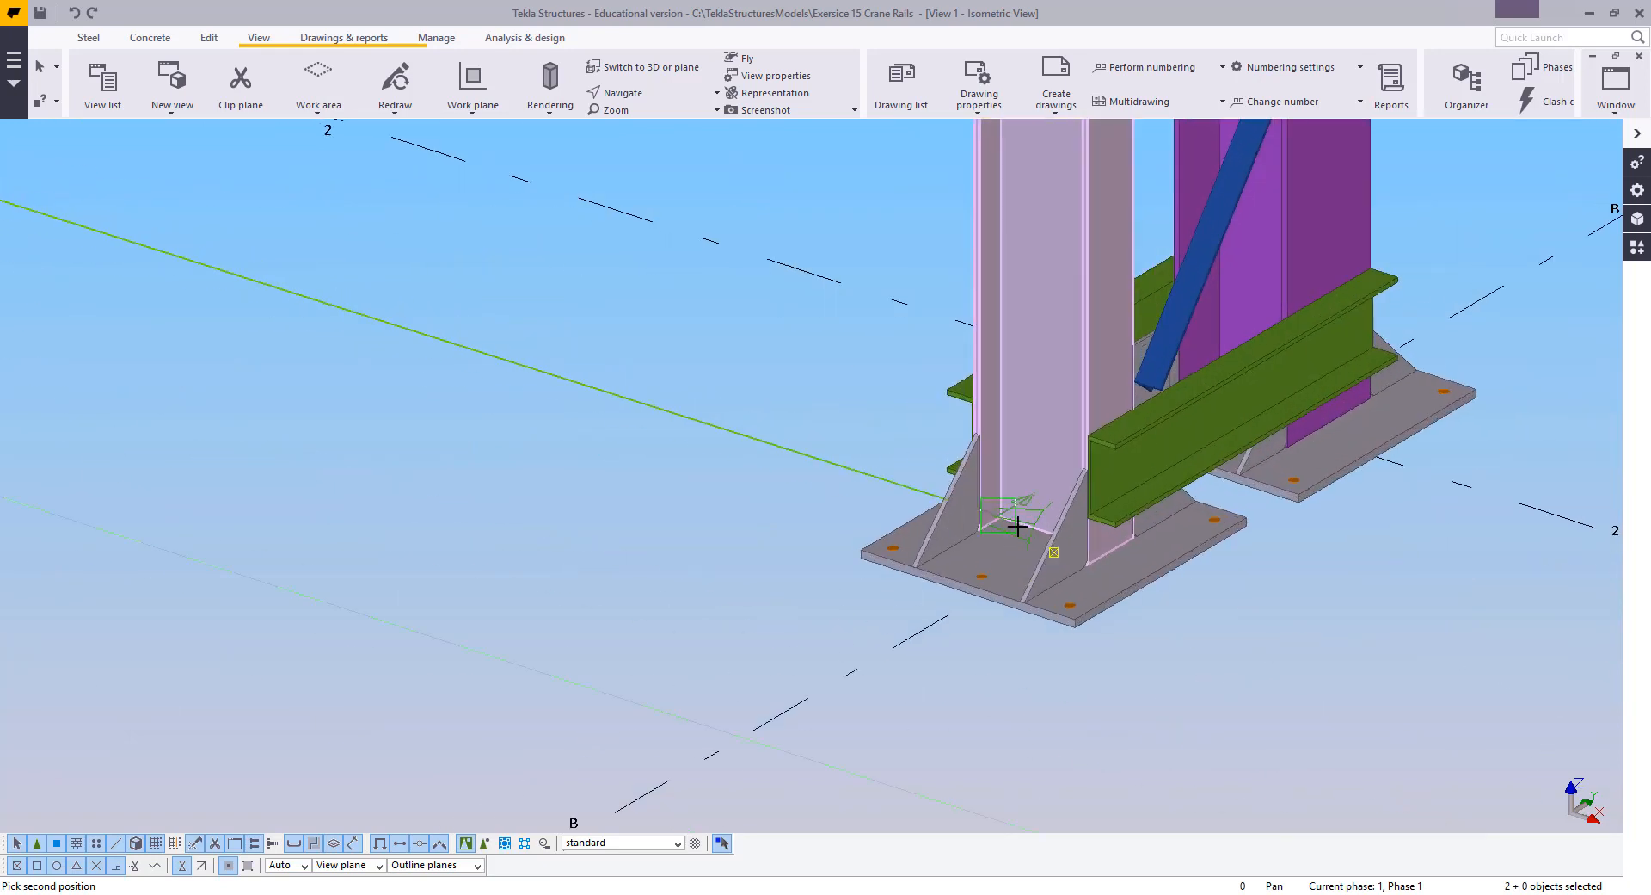
left_click(1053, 557)
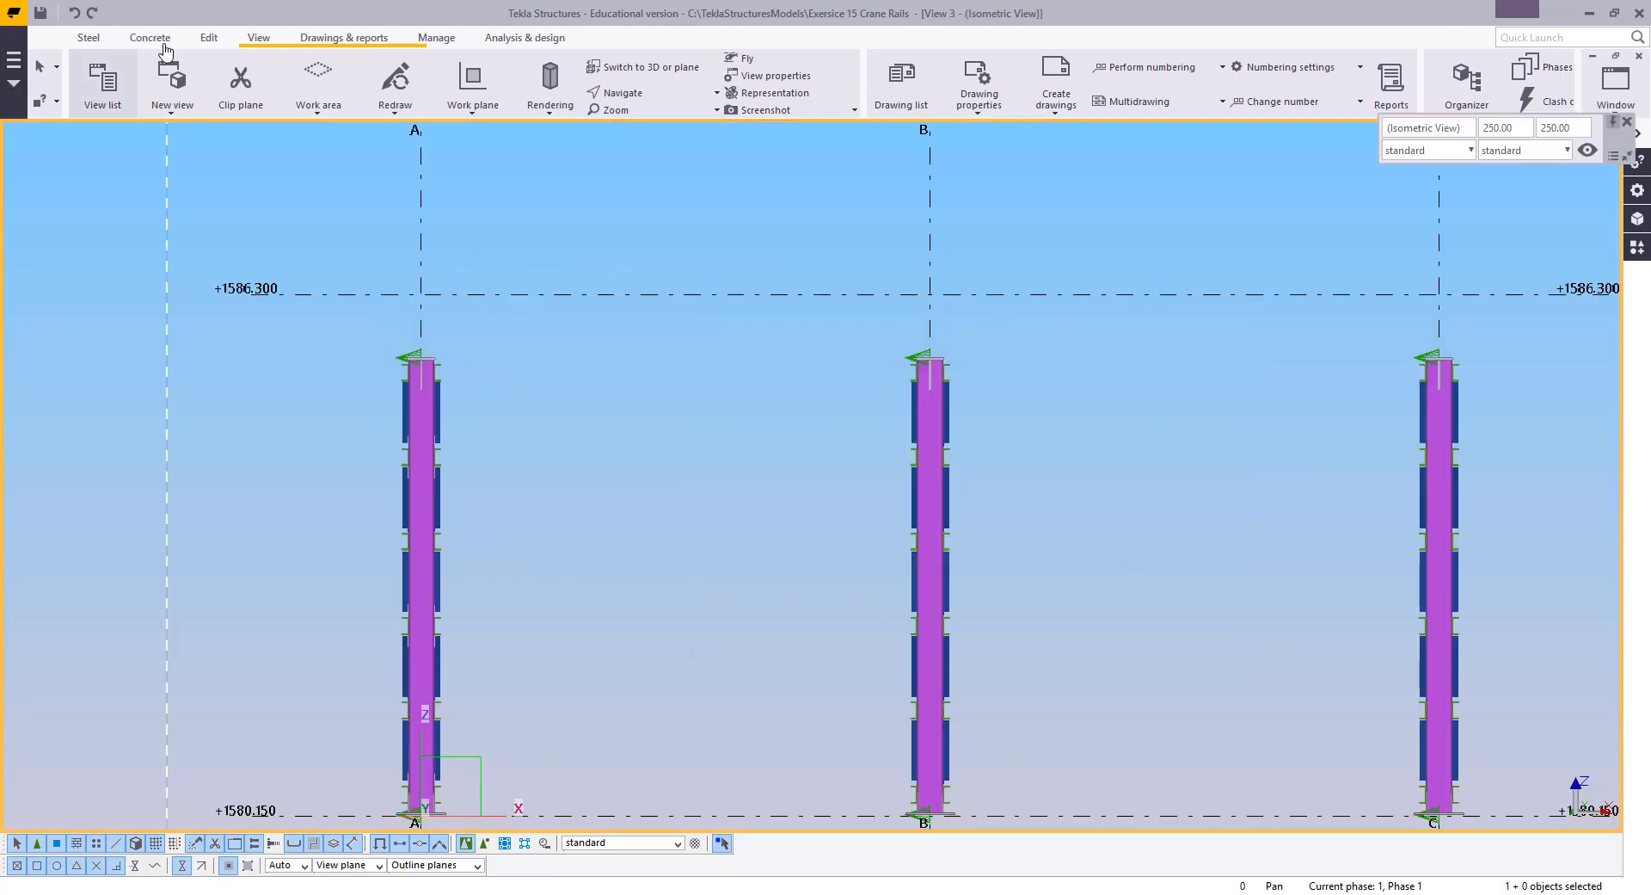
Start a steel beam with part prefix m, assembly prefix CB and the name Crane Beam
left_click(88, 37)
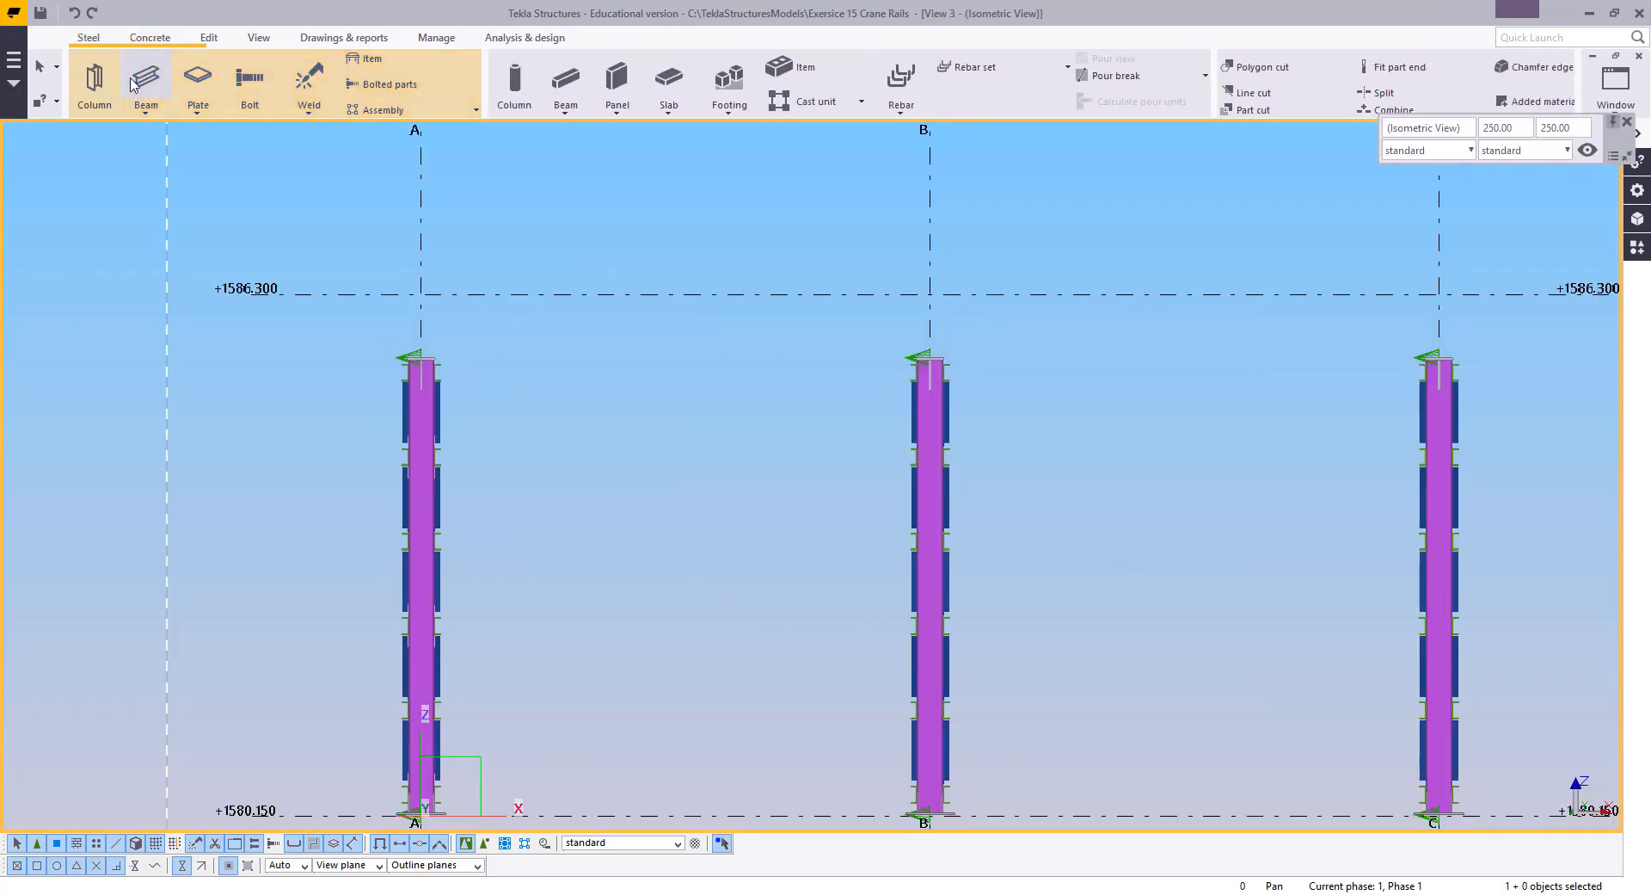
double_click(146, 79)
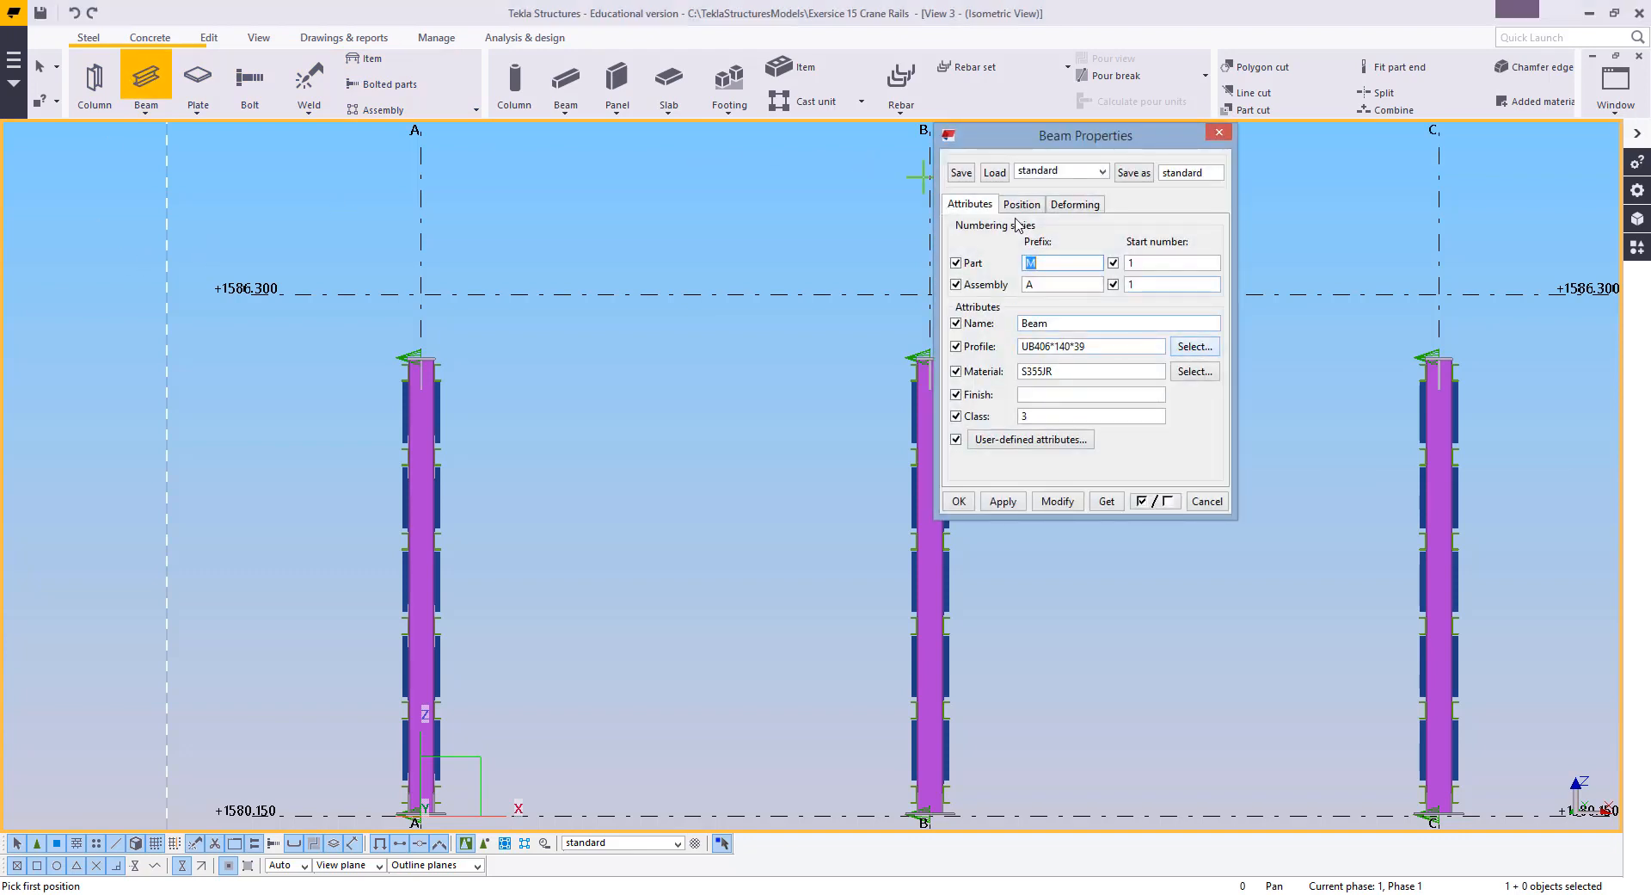
type("m")
double_click(1045, 282)
type("CR")
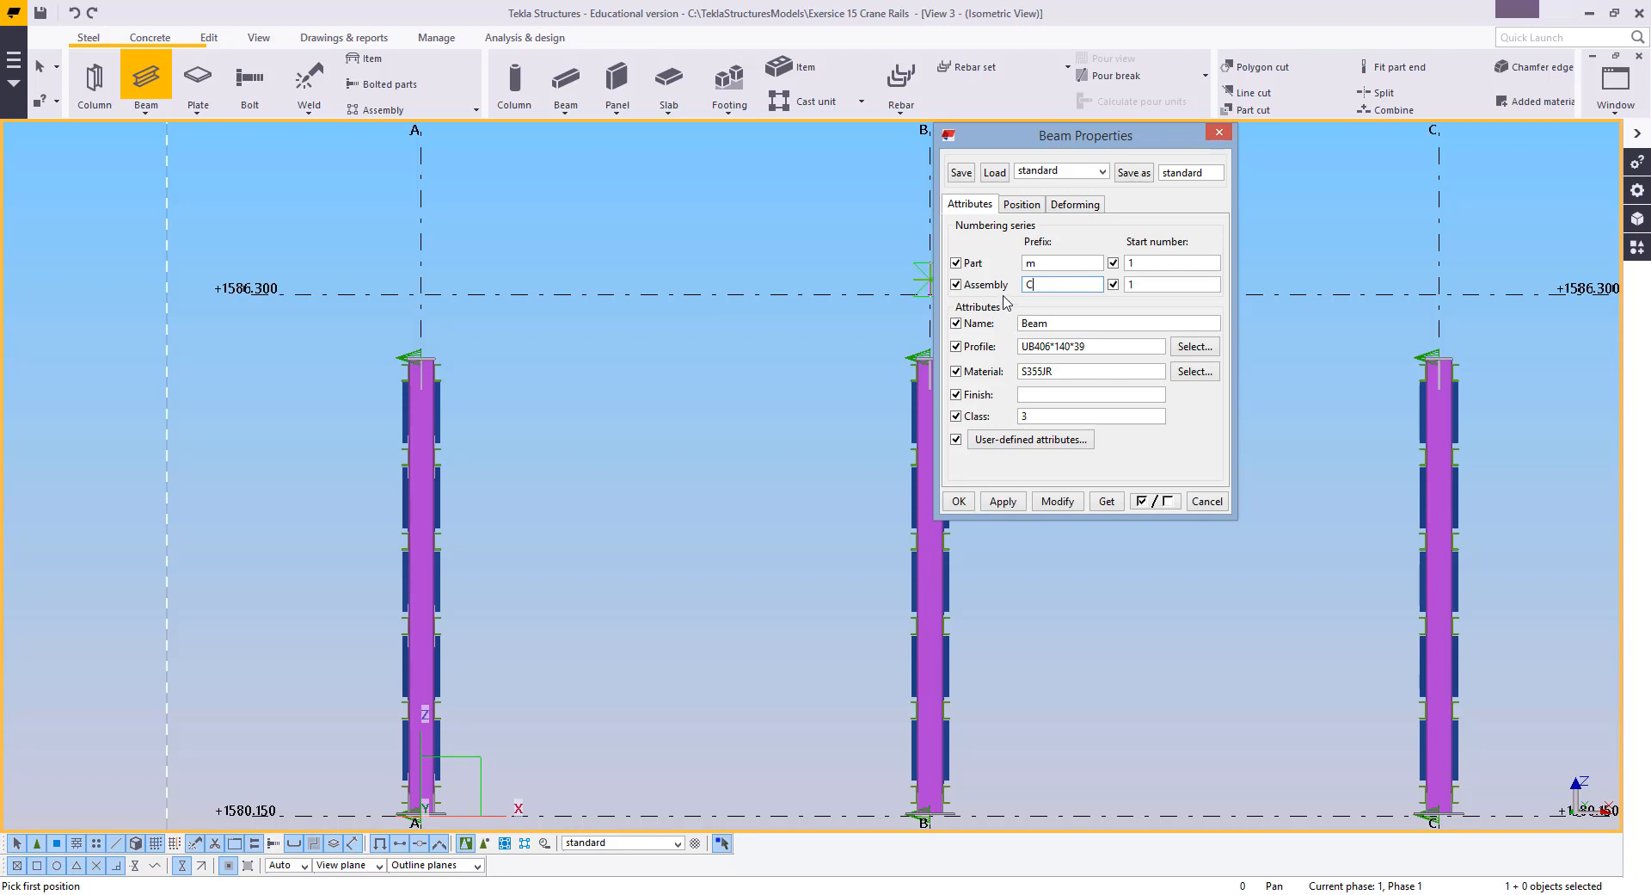
double_click(1114, 321)
type("Crane")
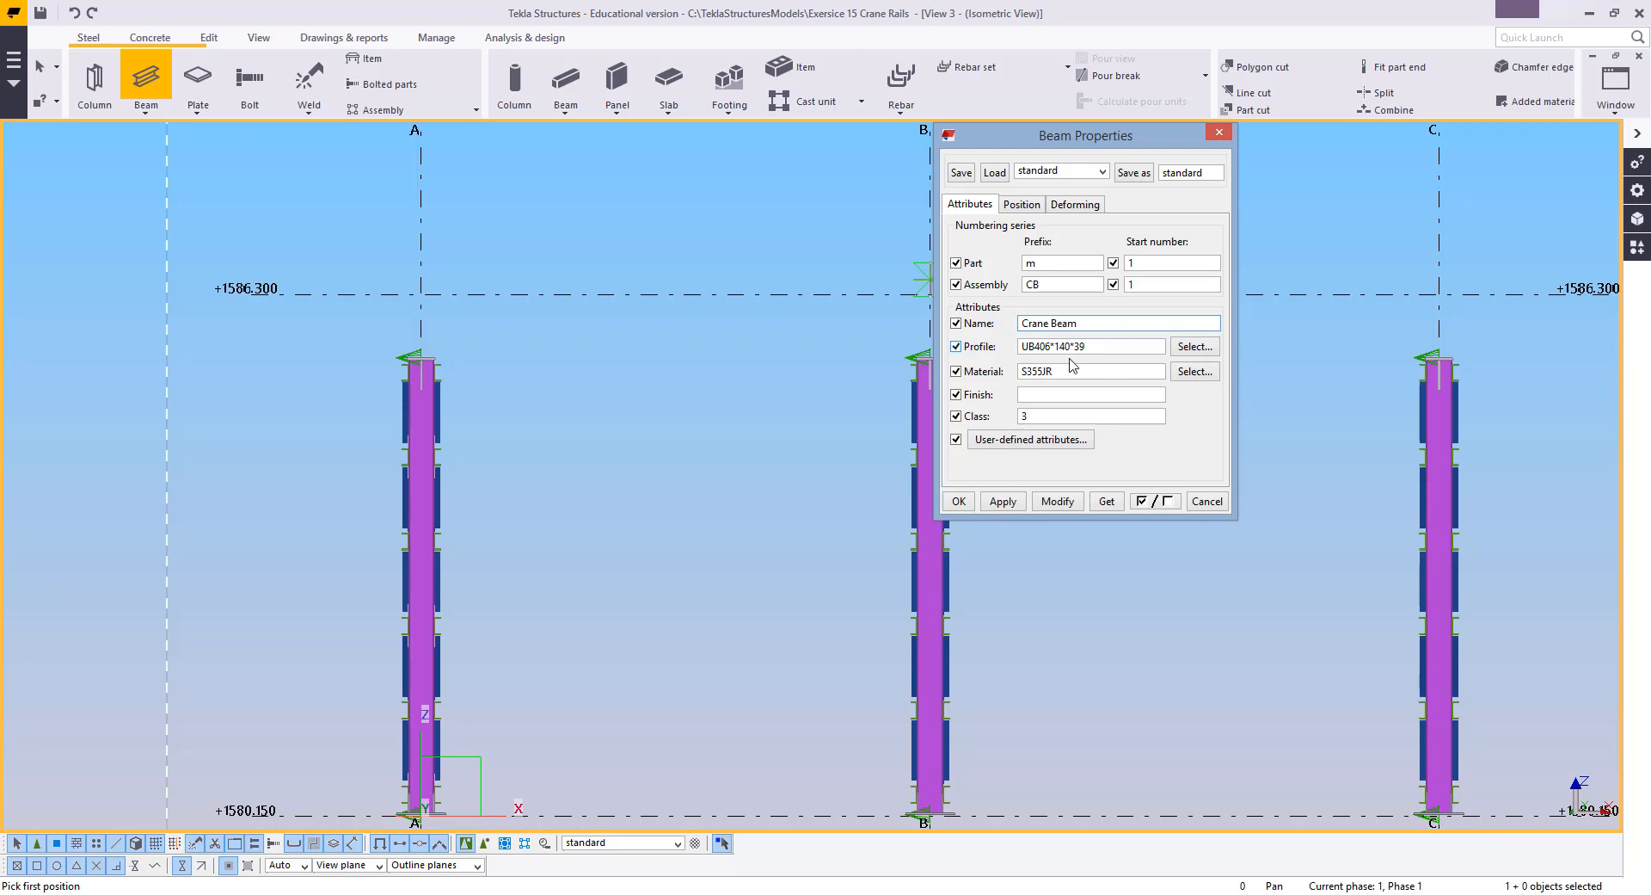
Set the crane beam's profile to the PG plate girder PG720*300(8W*20F) from the I profiles
left_click(1194, 349)
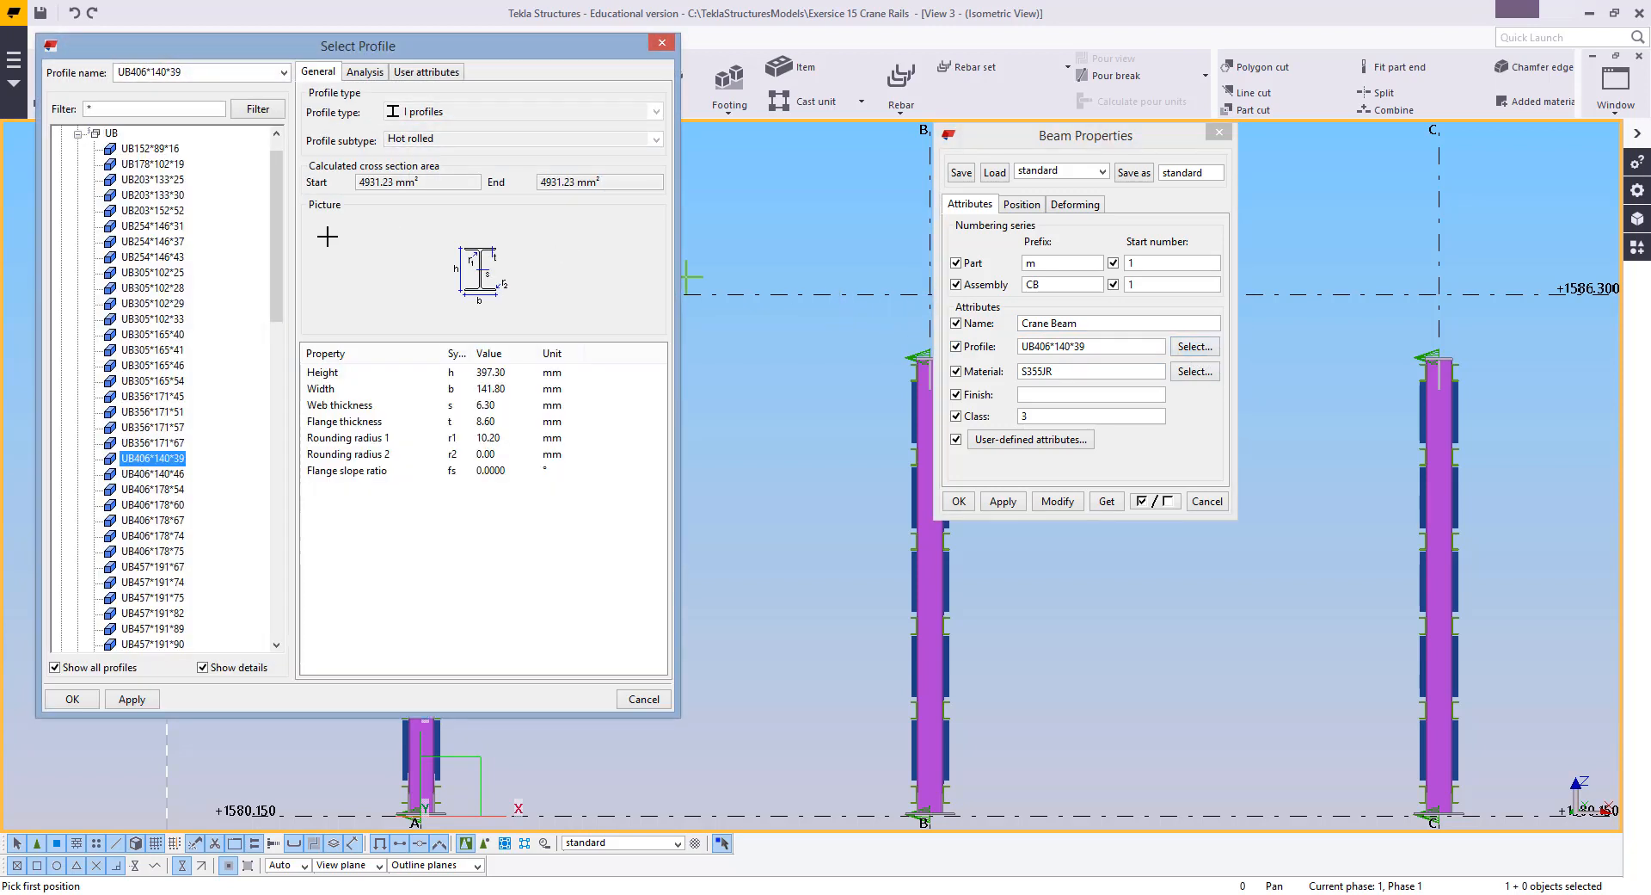
left_click(78, 164)
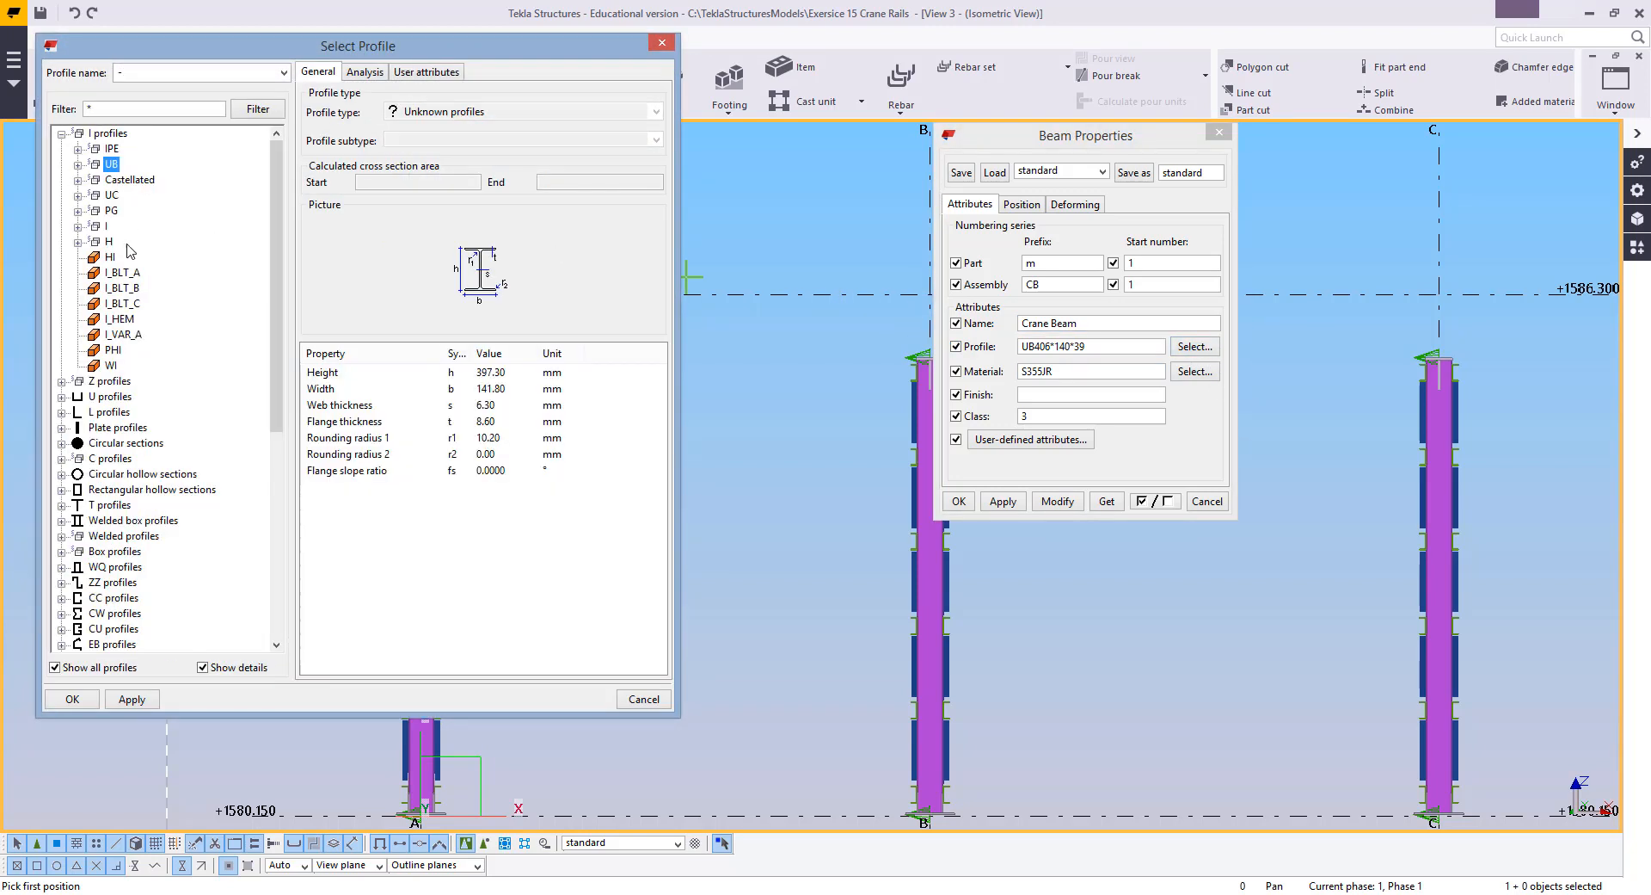
left_click(78, 210)
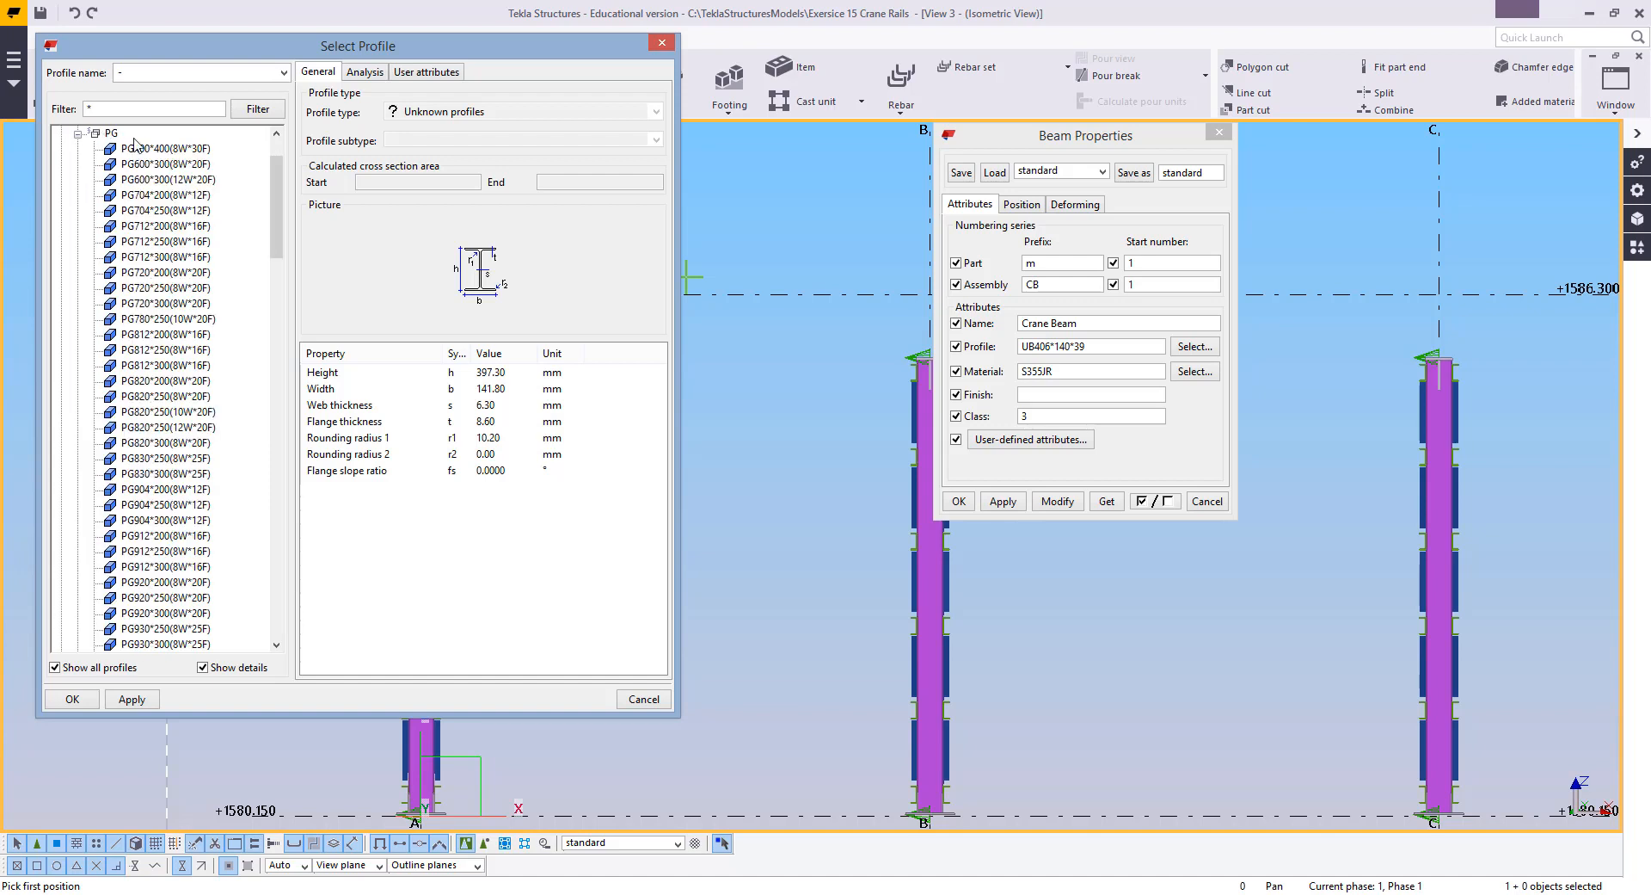
left_click(155, 271)
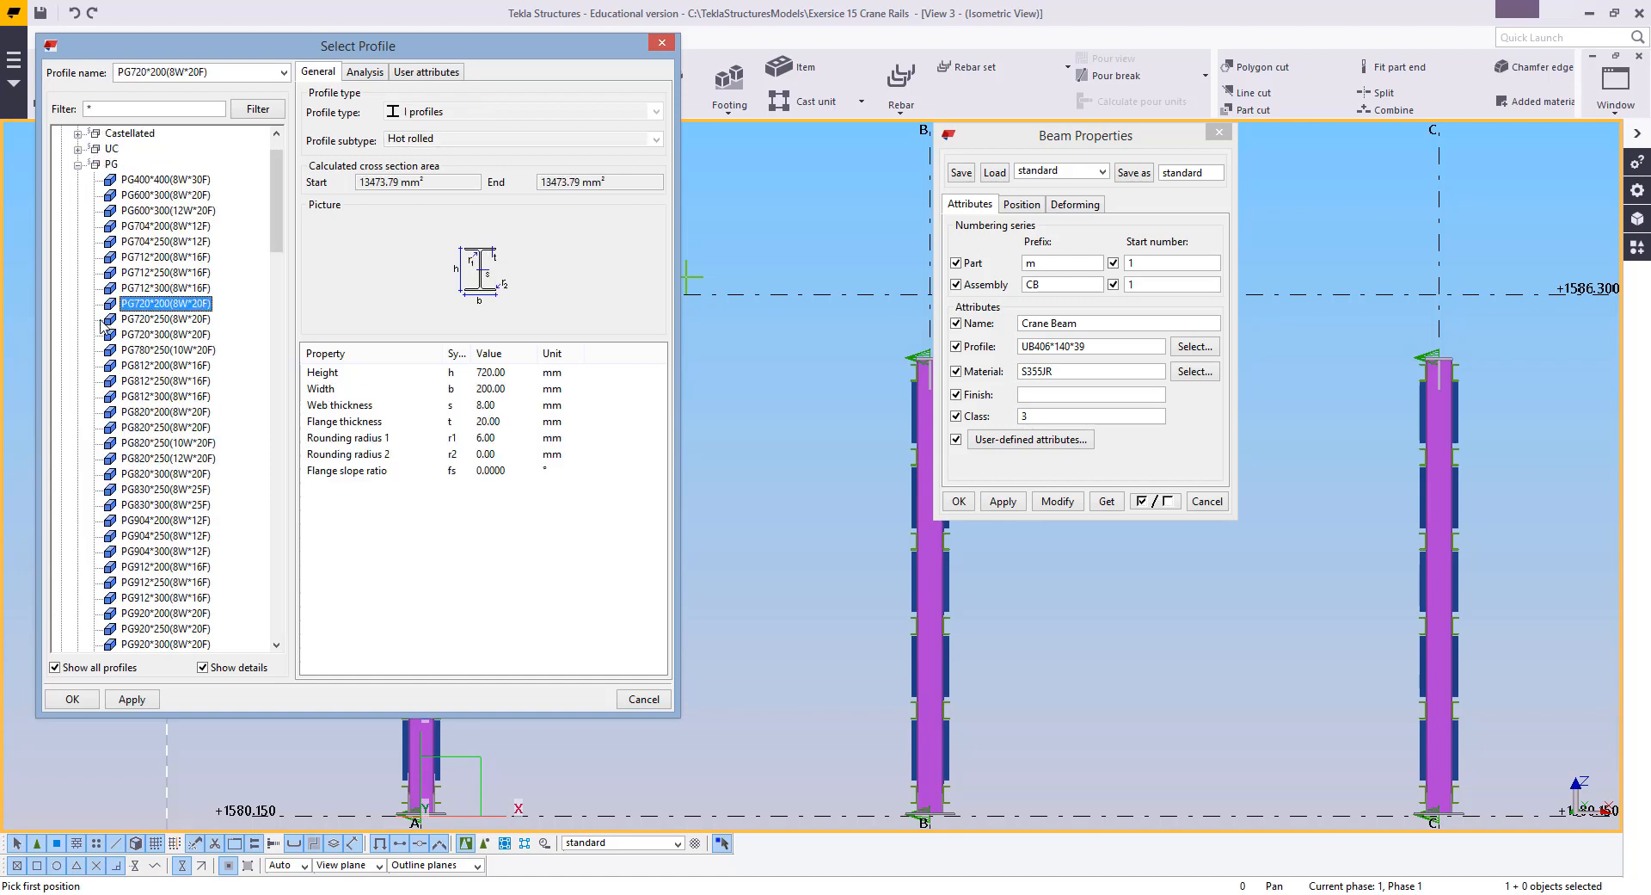
left_click(164, 334)
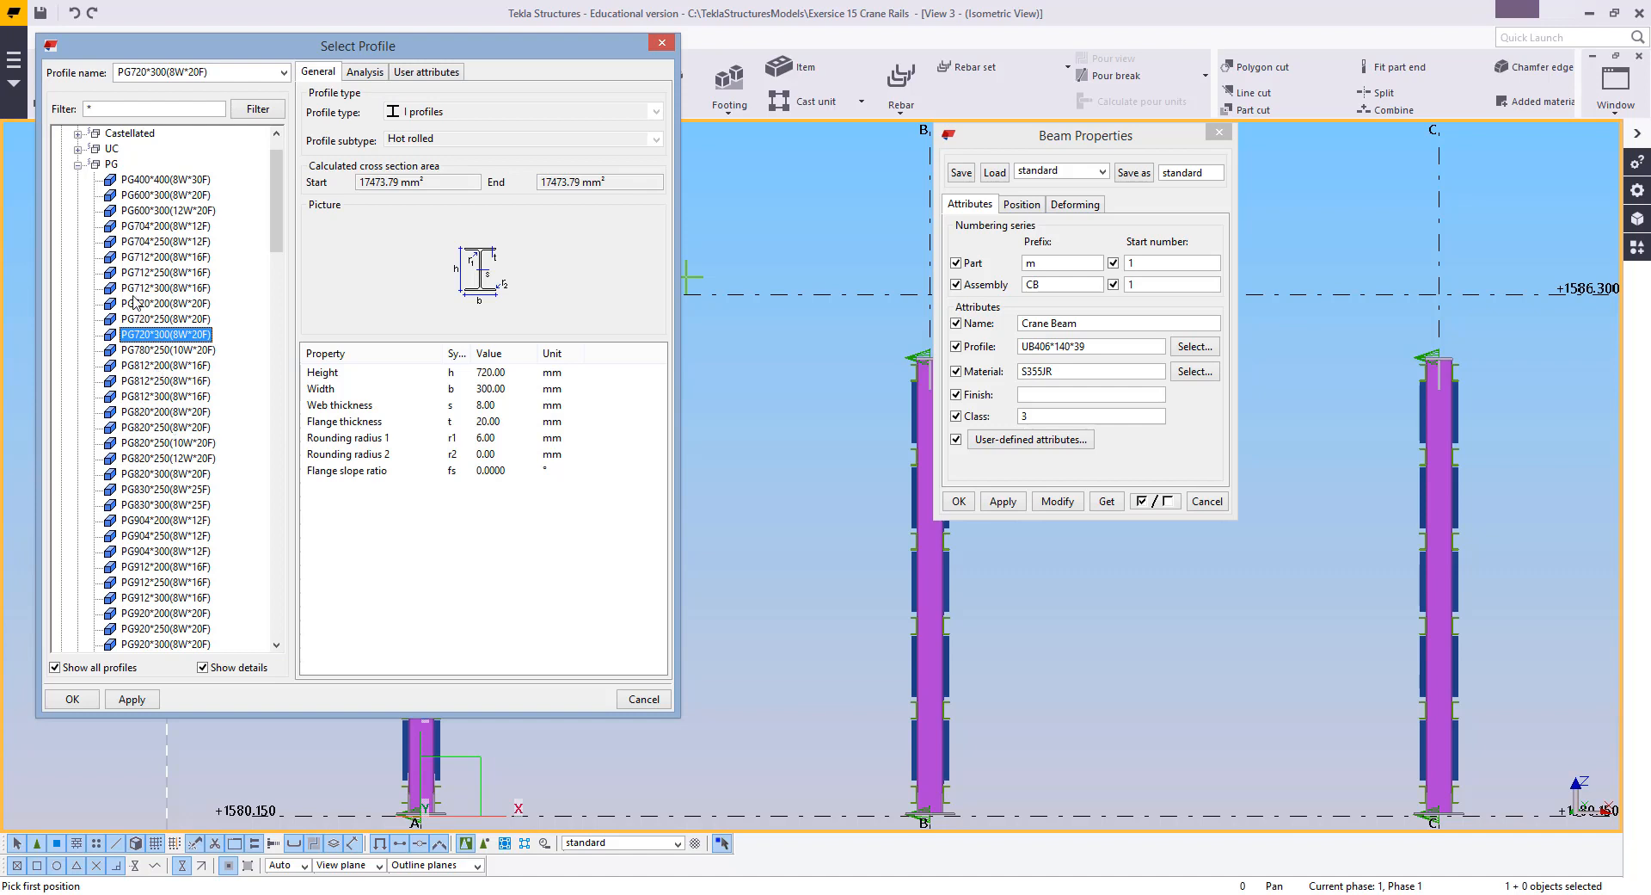
double_click(193, 341)
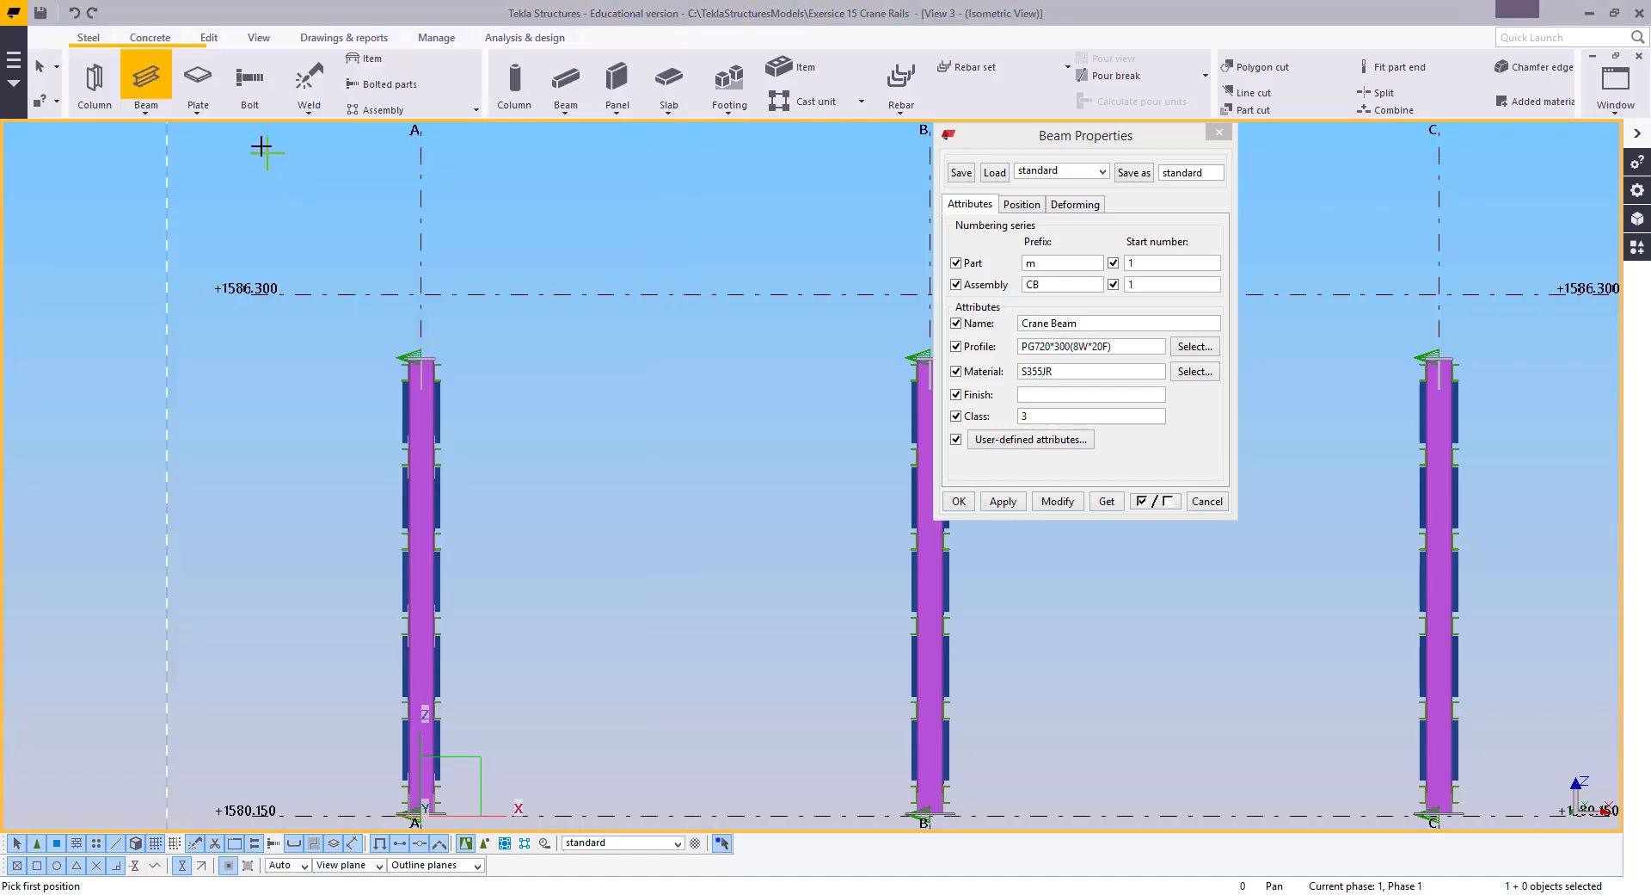
Open the profile catalog for editing and copy the PG plate girder PG720*300(8W*20F) from the I profiles
left_click(17, 69)
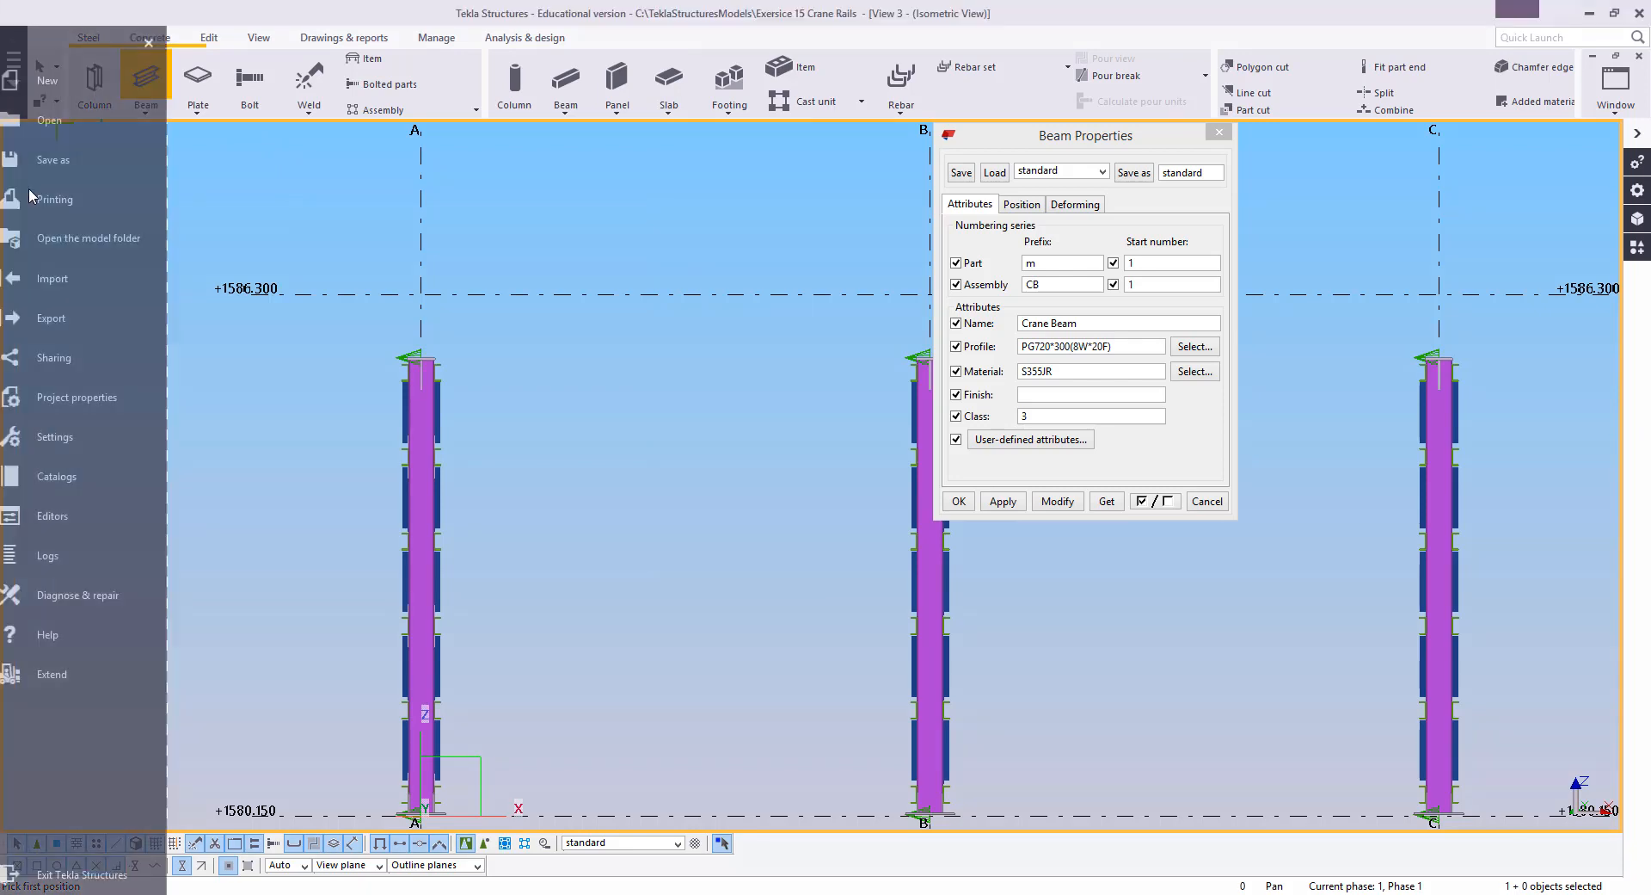
left_click(98, 477)
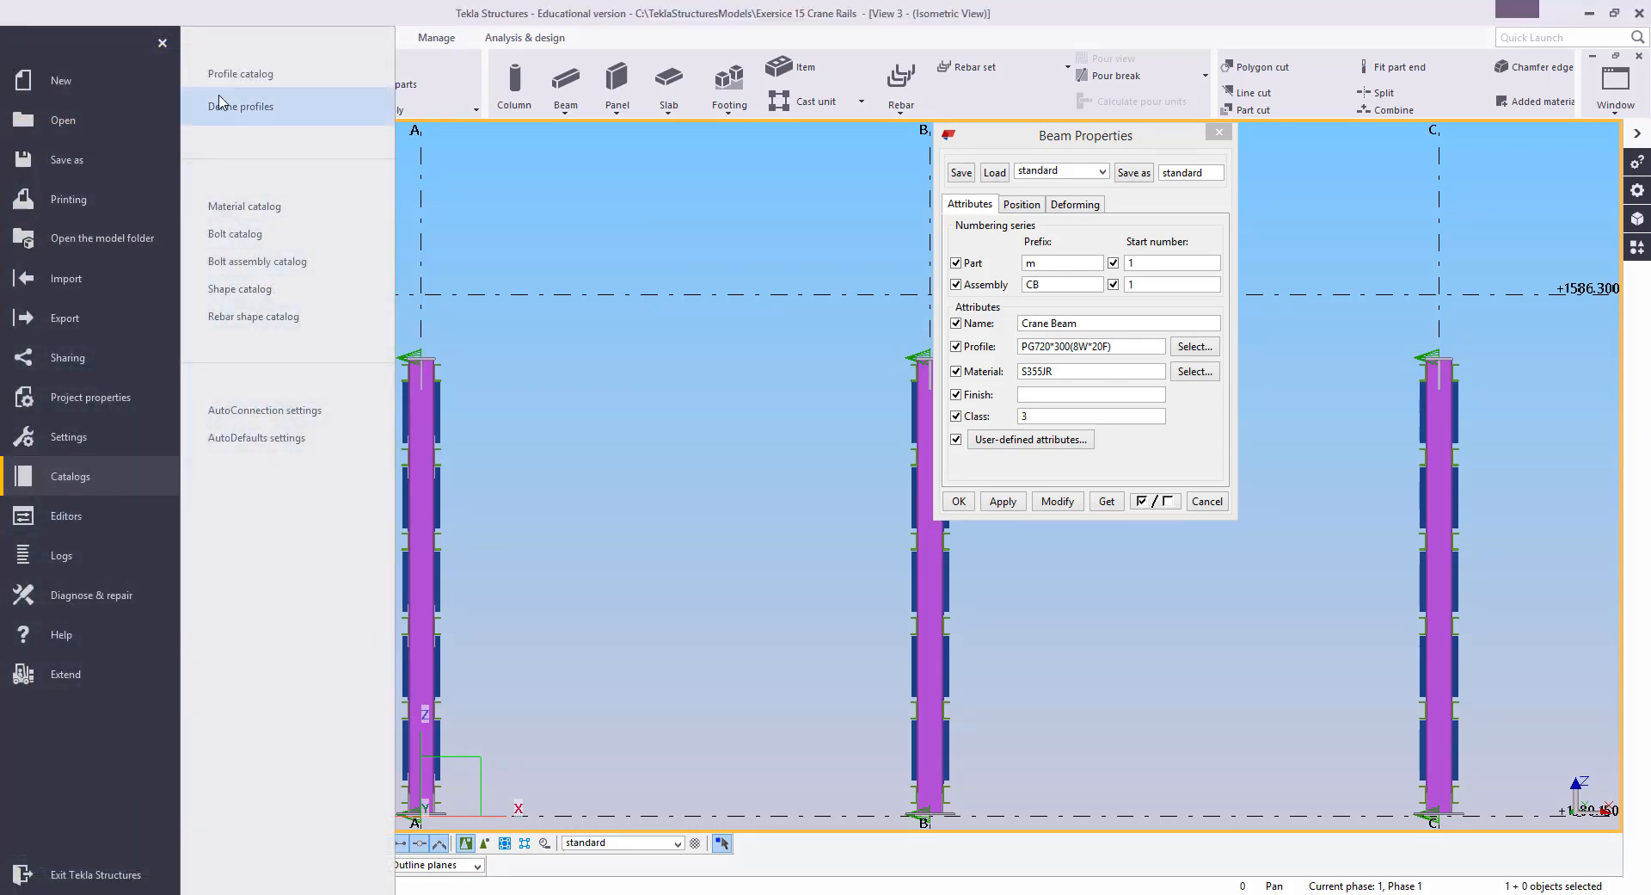
left_click(239, 77)
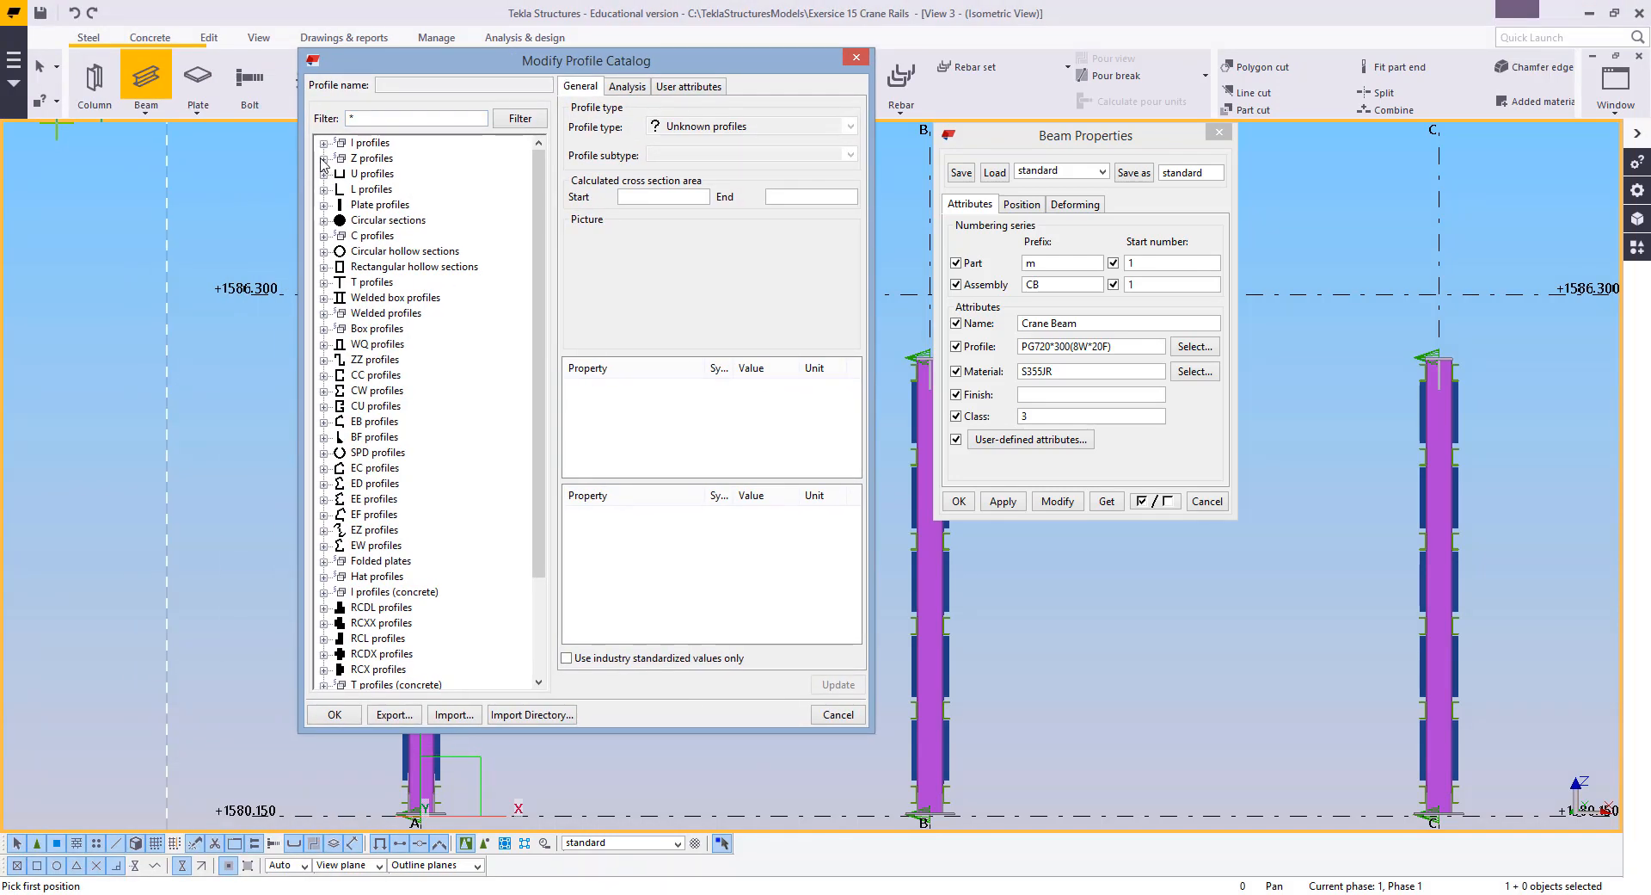
left_click(323, 142)
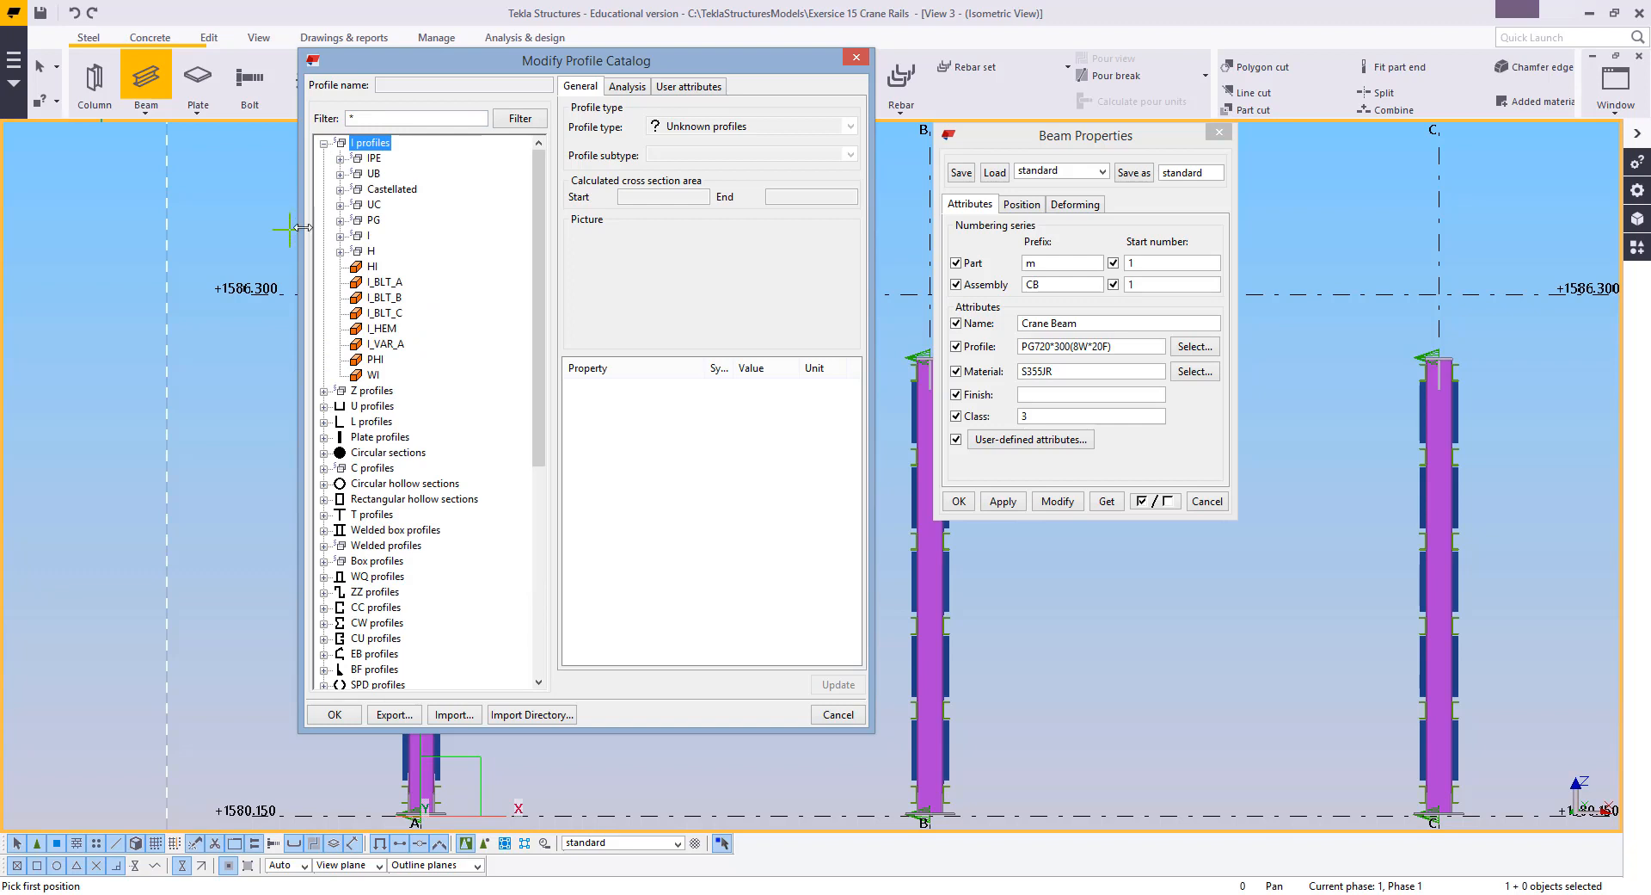
left_click(339, 221)
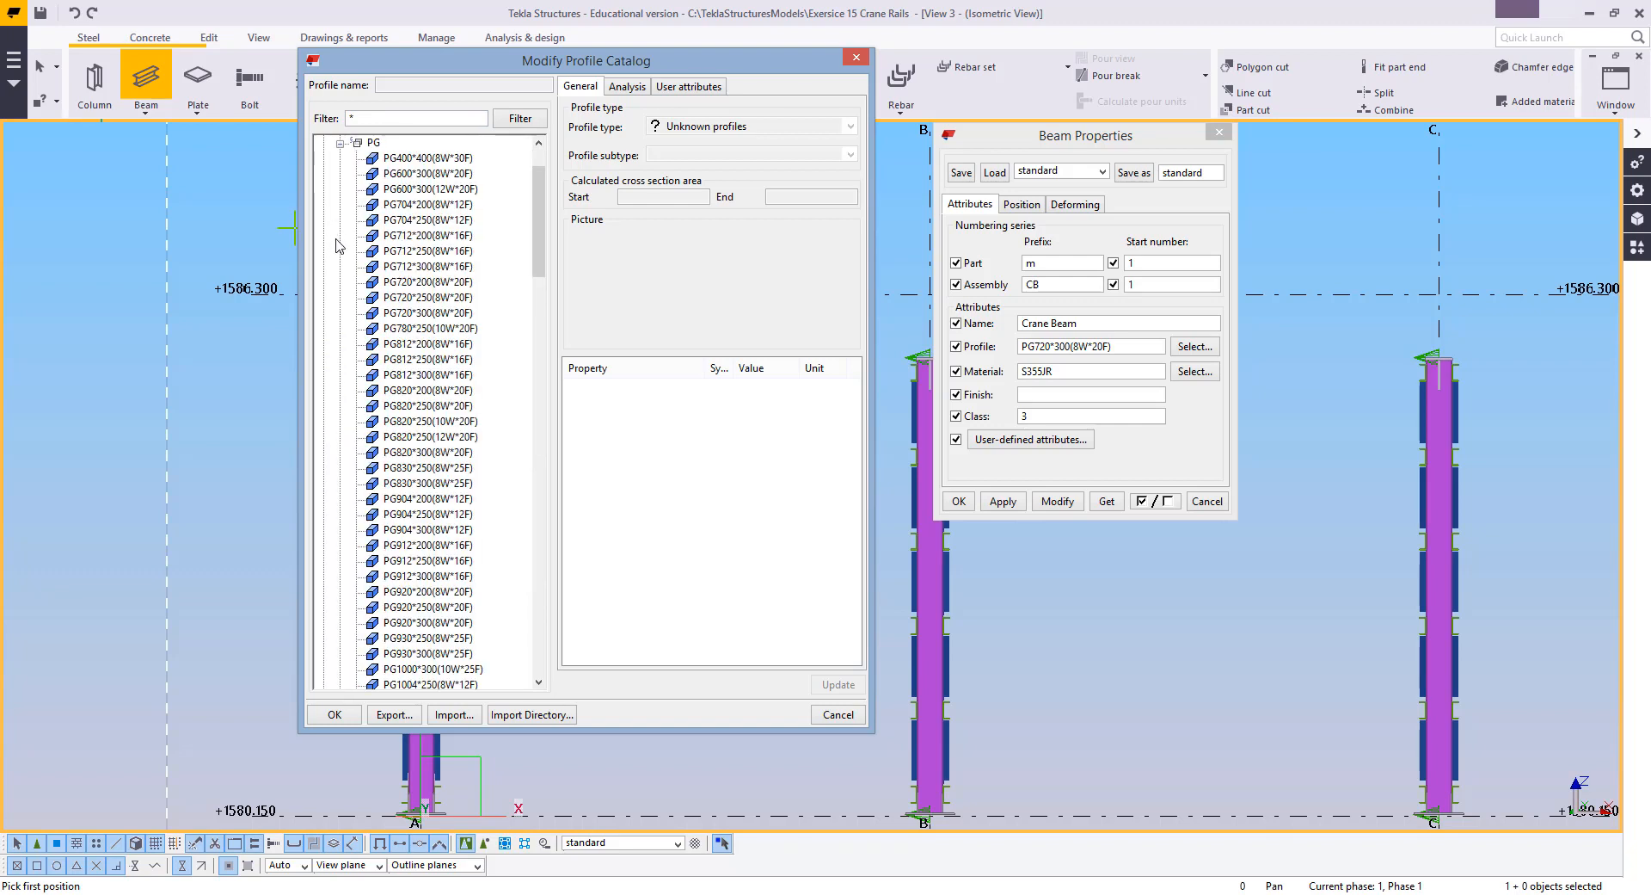
left_click(401, 313)
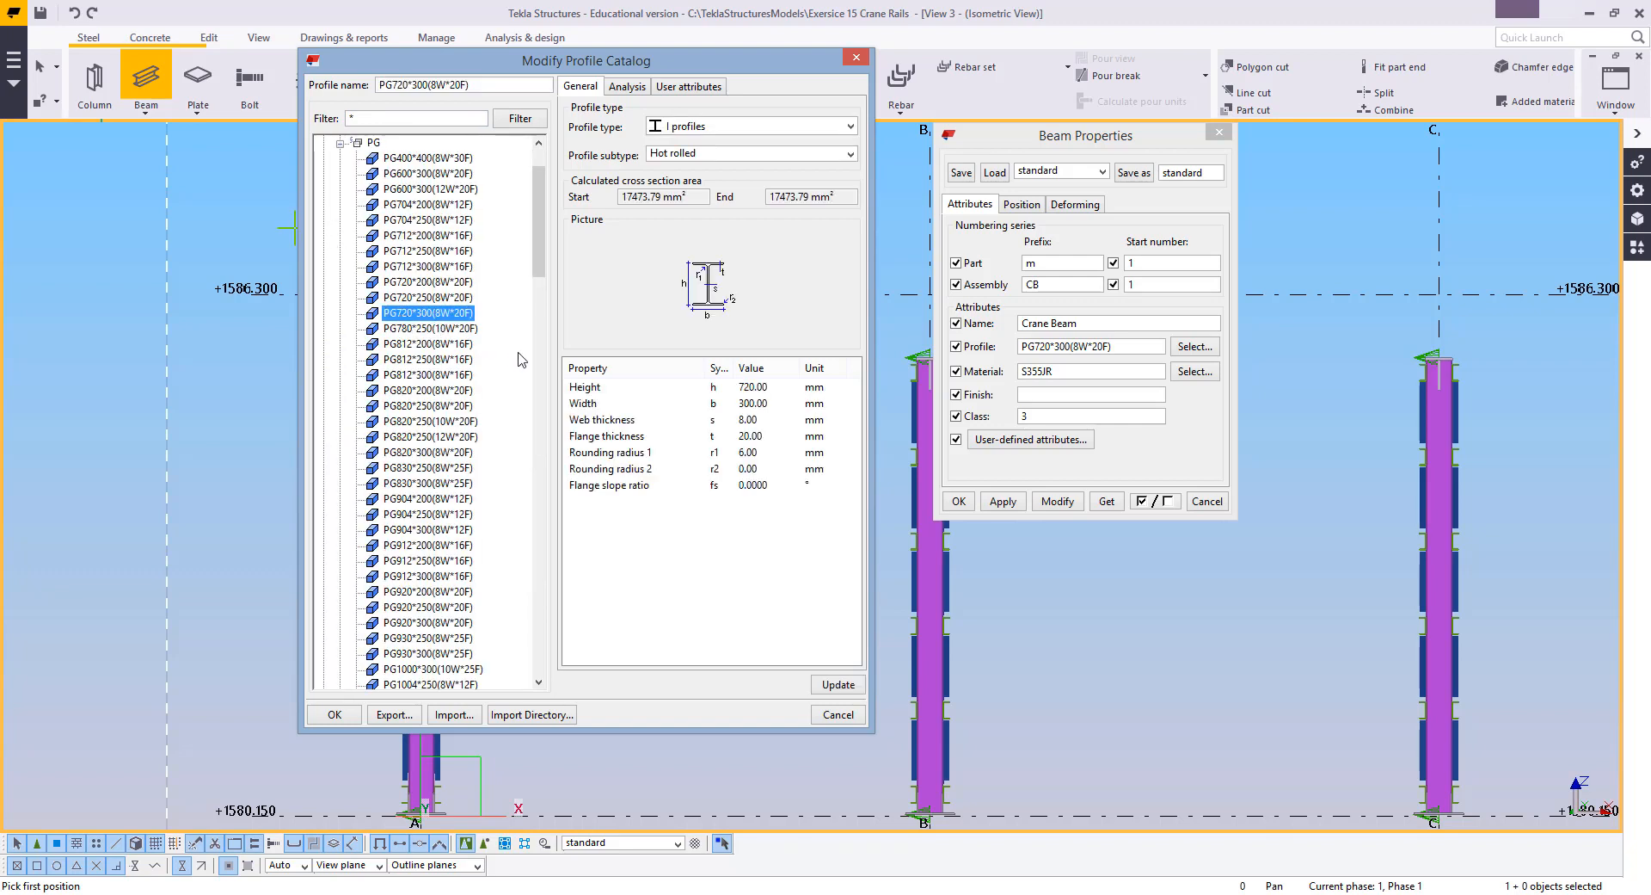
right_click(429, 316)
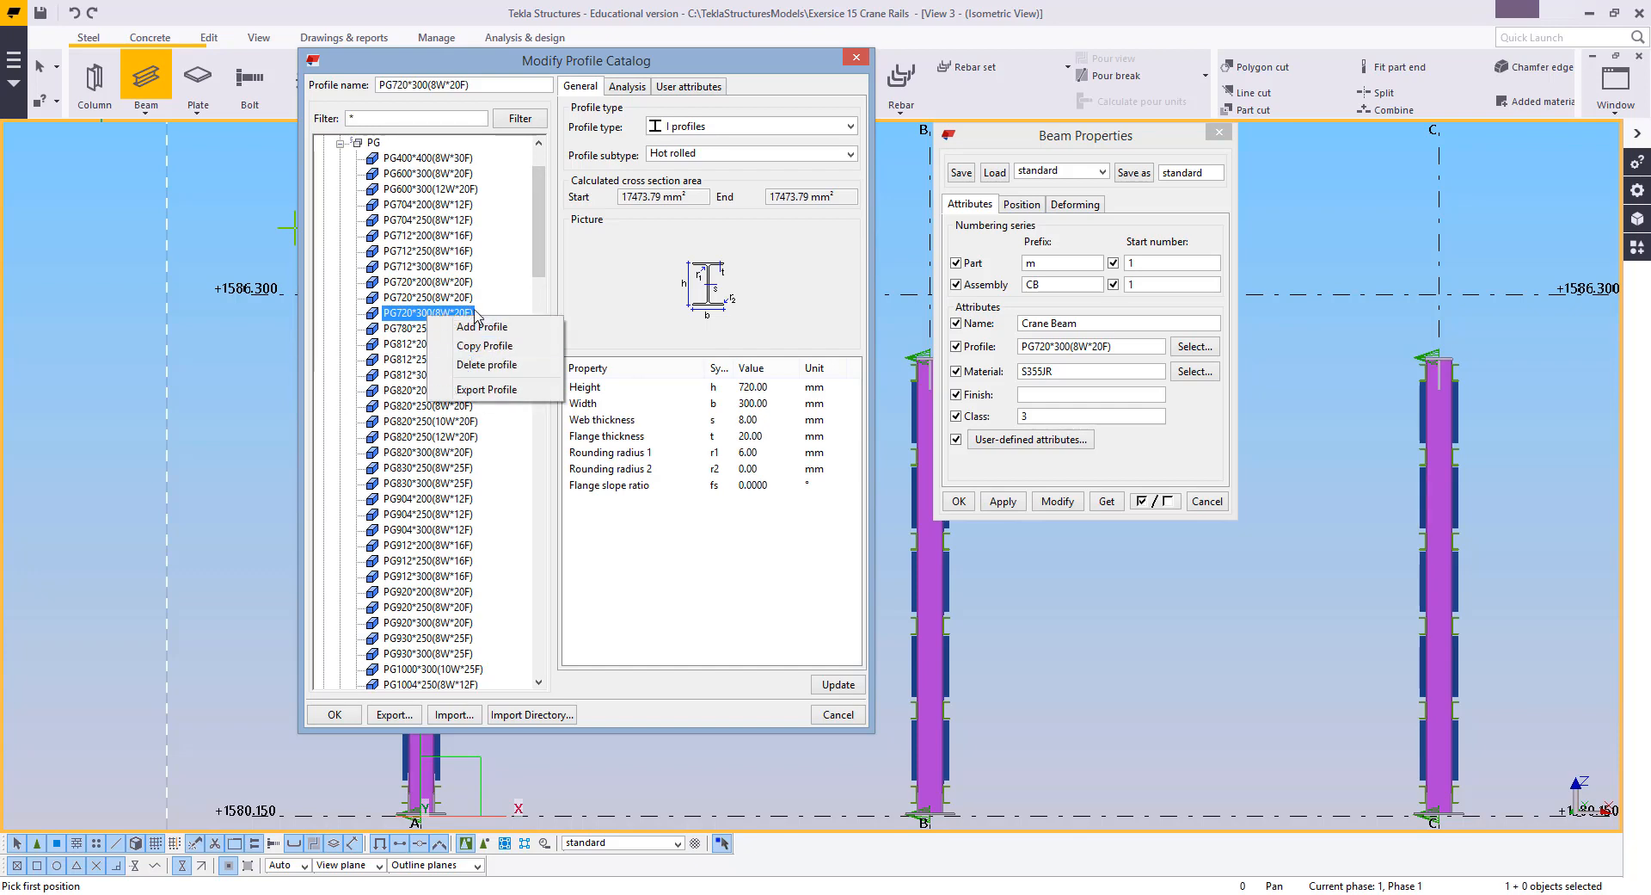
left_click(475, 345)
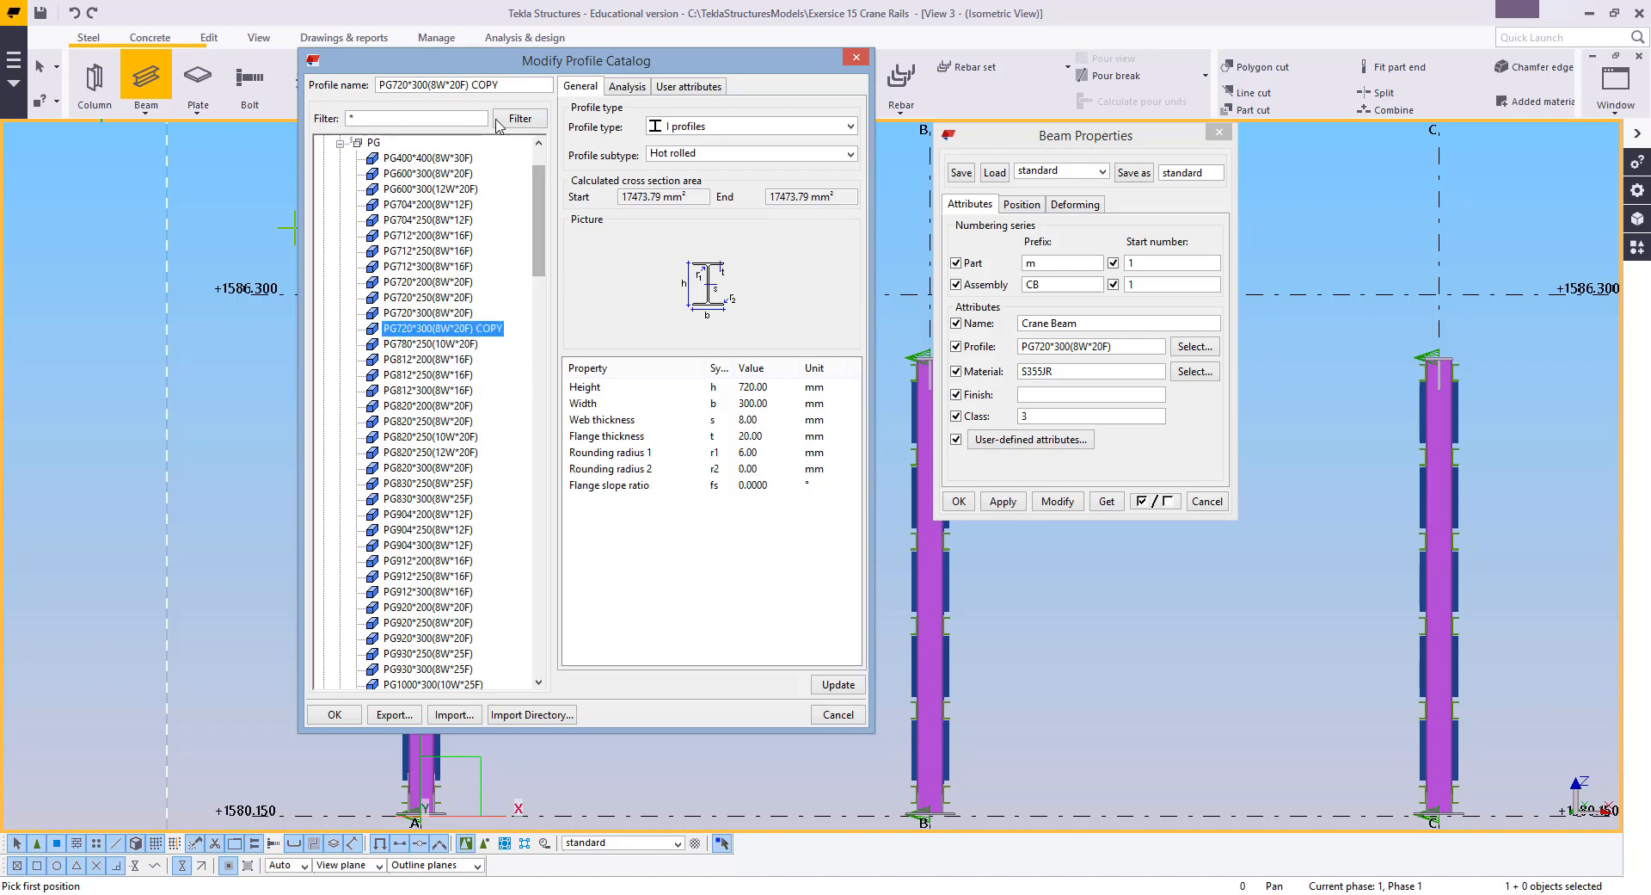
Rename the copied plate girder profile as PG720*350(16W*20F)
left_click(505, 86)
left_click_drag(522, 85, 467, 105)
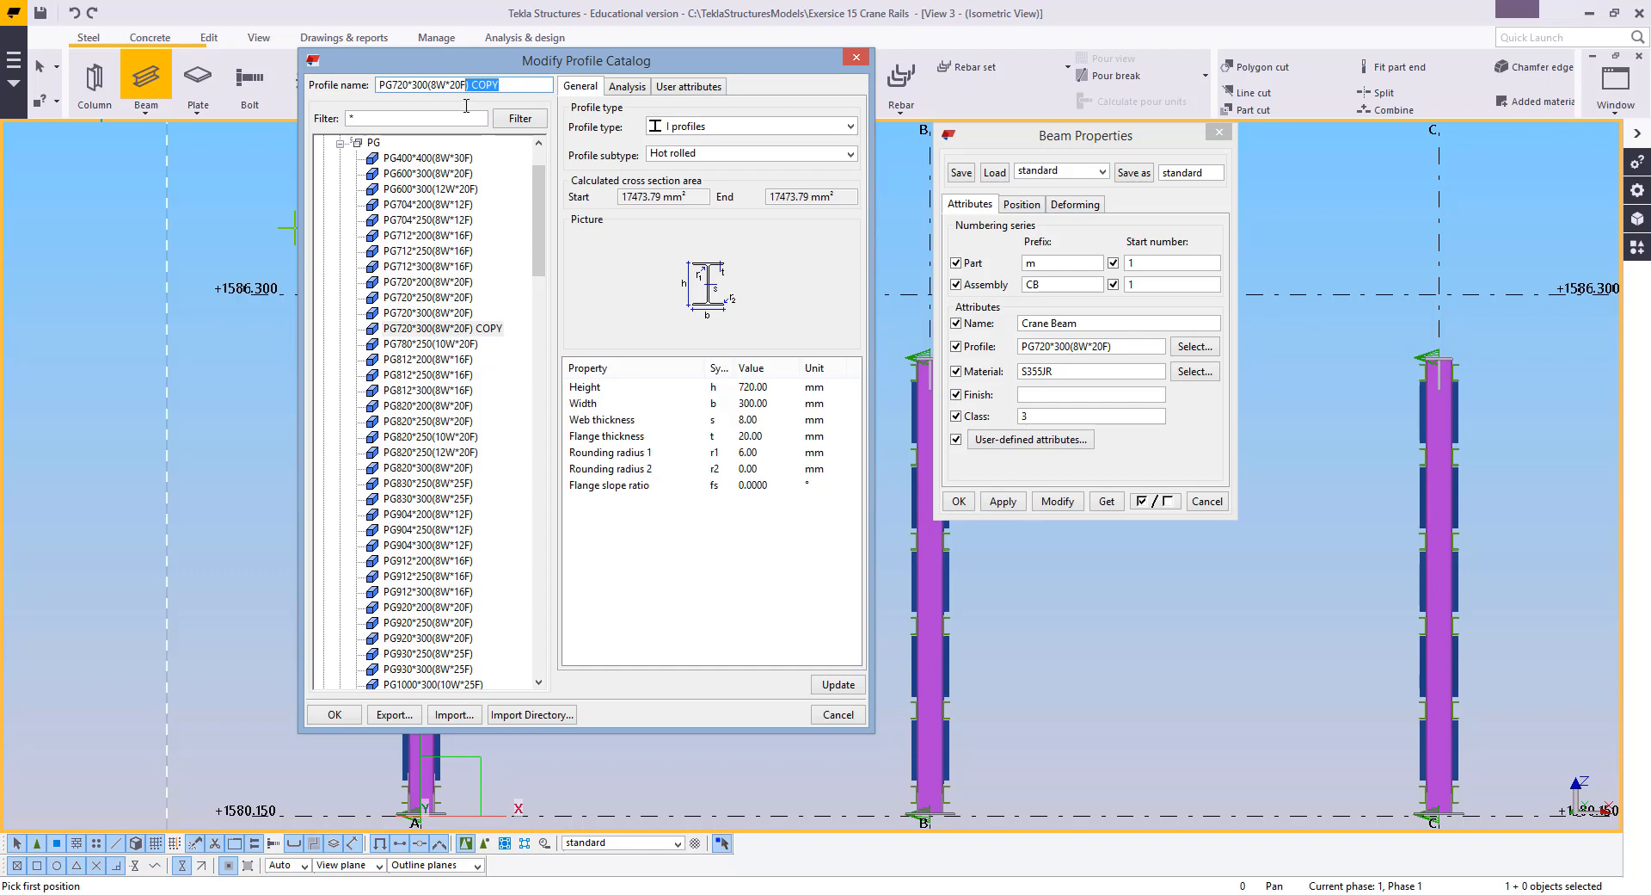
key("BackSpace")
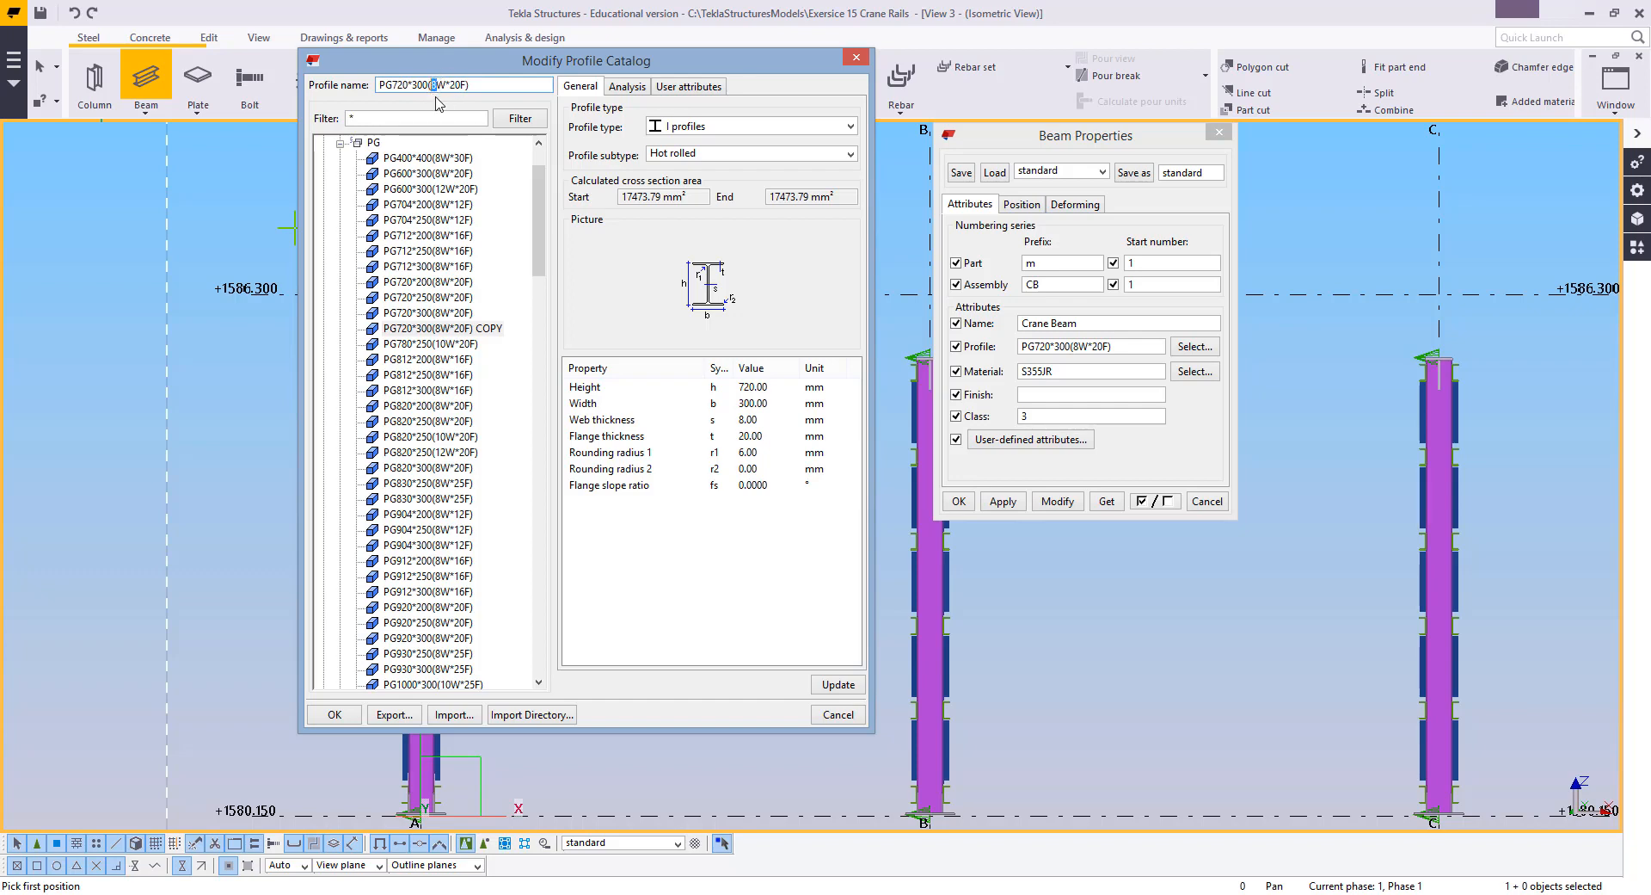
type("16")
left_click_drag(419, 84, 424, 84)
type("5")
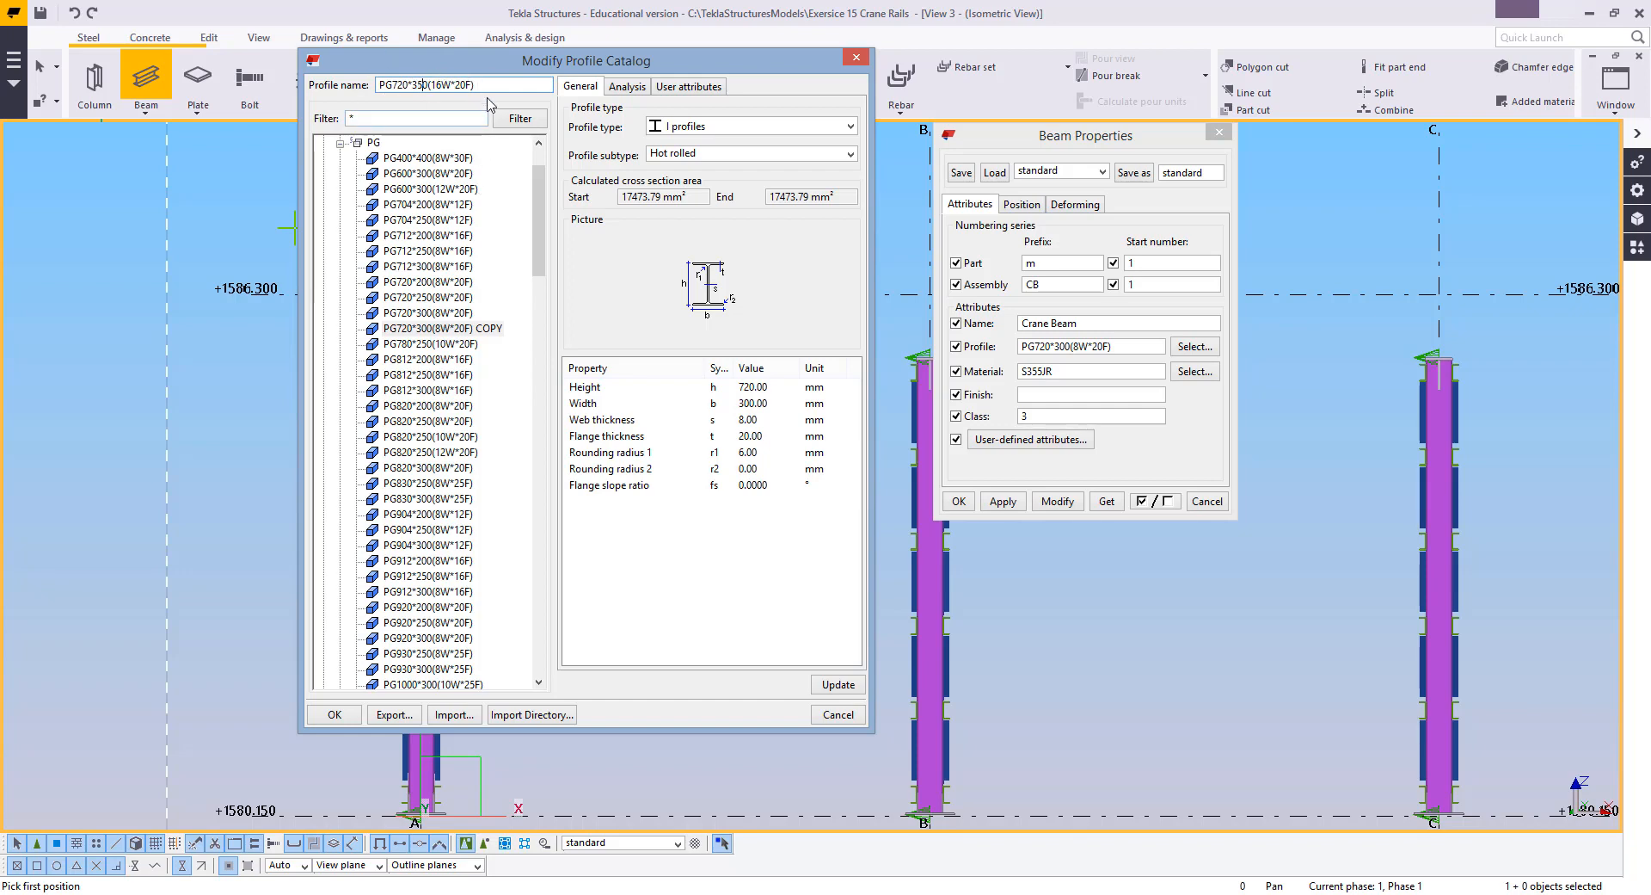
key("Return")
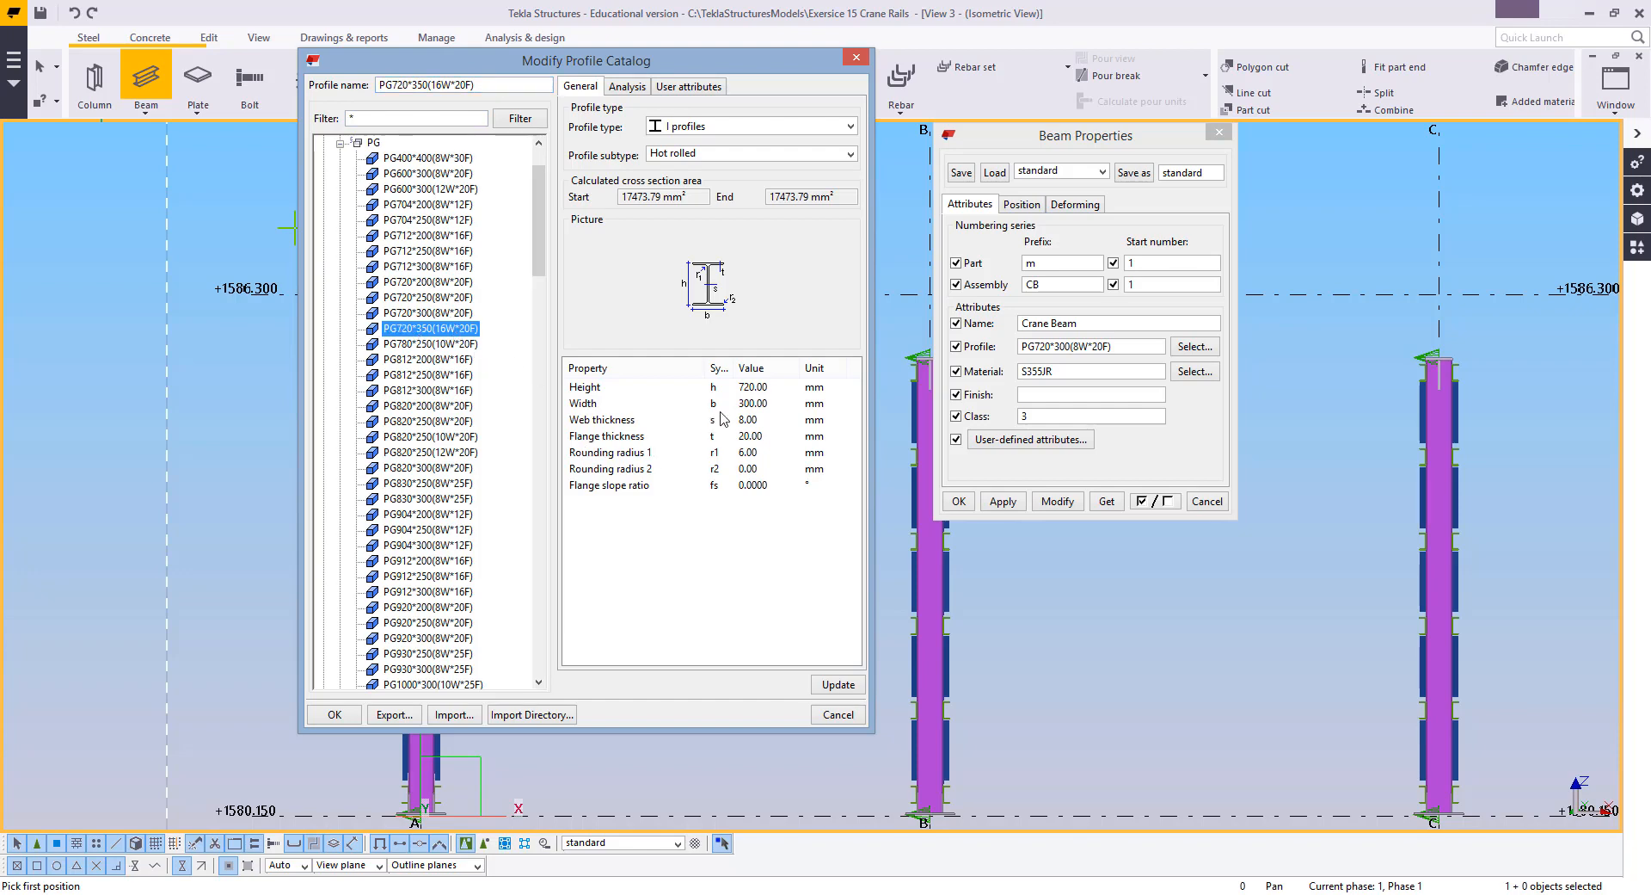
Set the copied profile's width to 350 mm and its web thickness to 16 mm
left_click(756, 405)
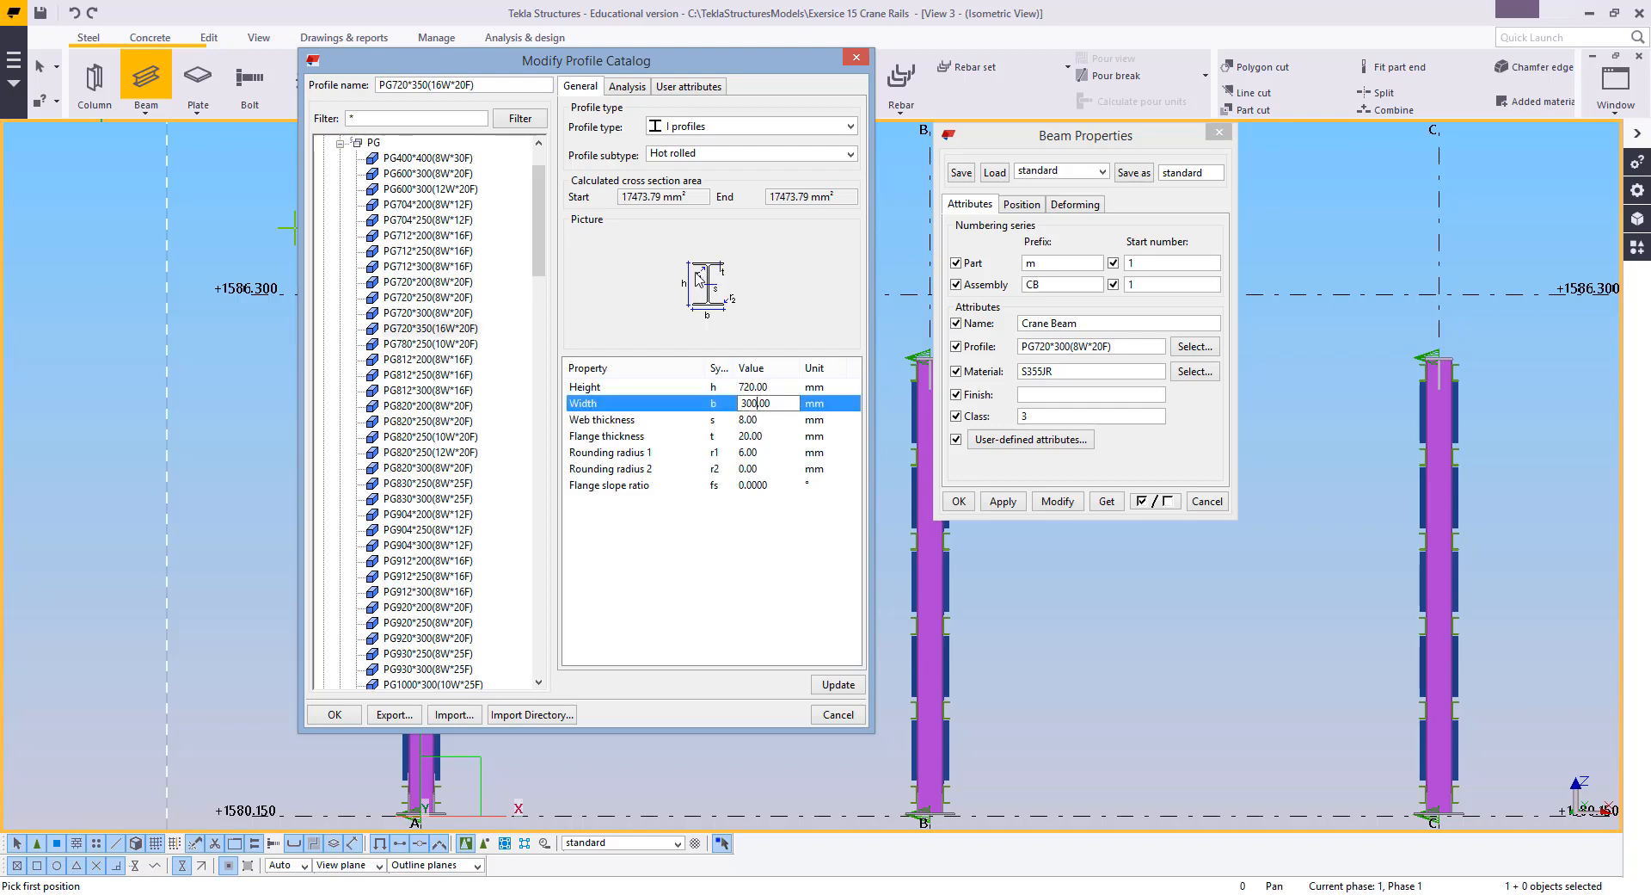
left_click_drag(767, 401, 724, 404)
type("5.00")
left_click_drag(765, 402, 723, 408)
type("350")
left_click(753, 422)
type("1")
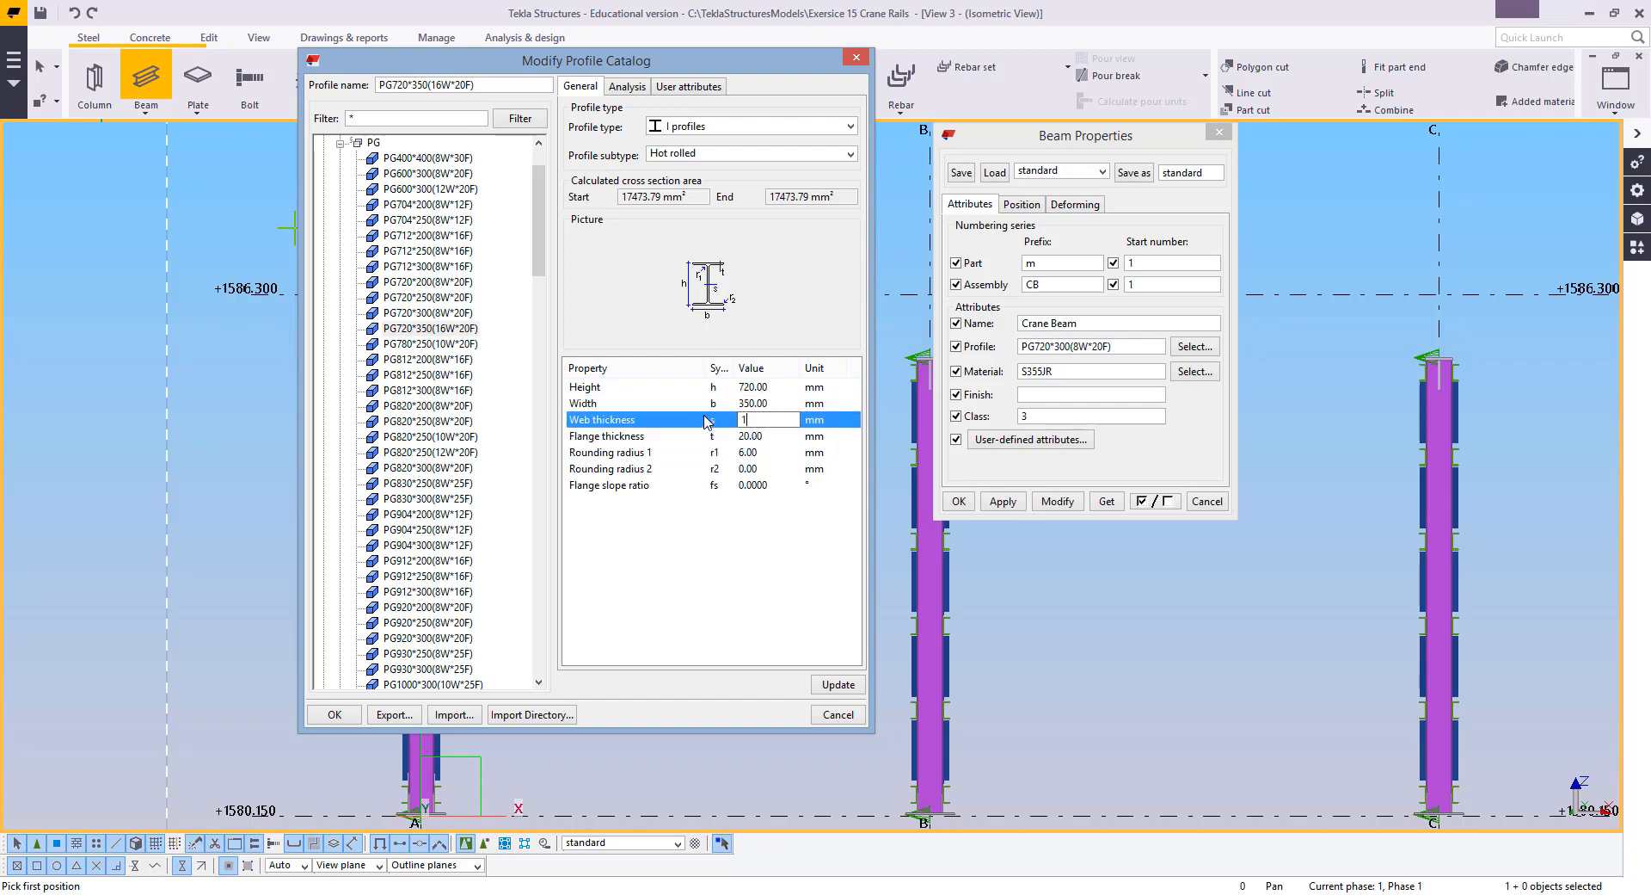
type("6")
left_click(742, 578)
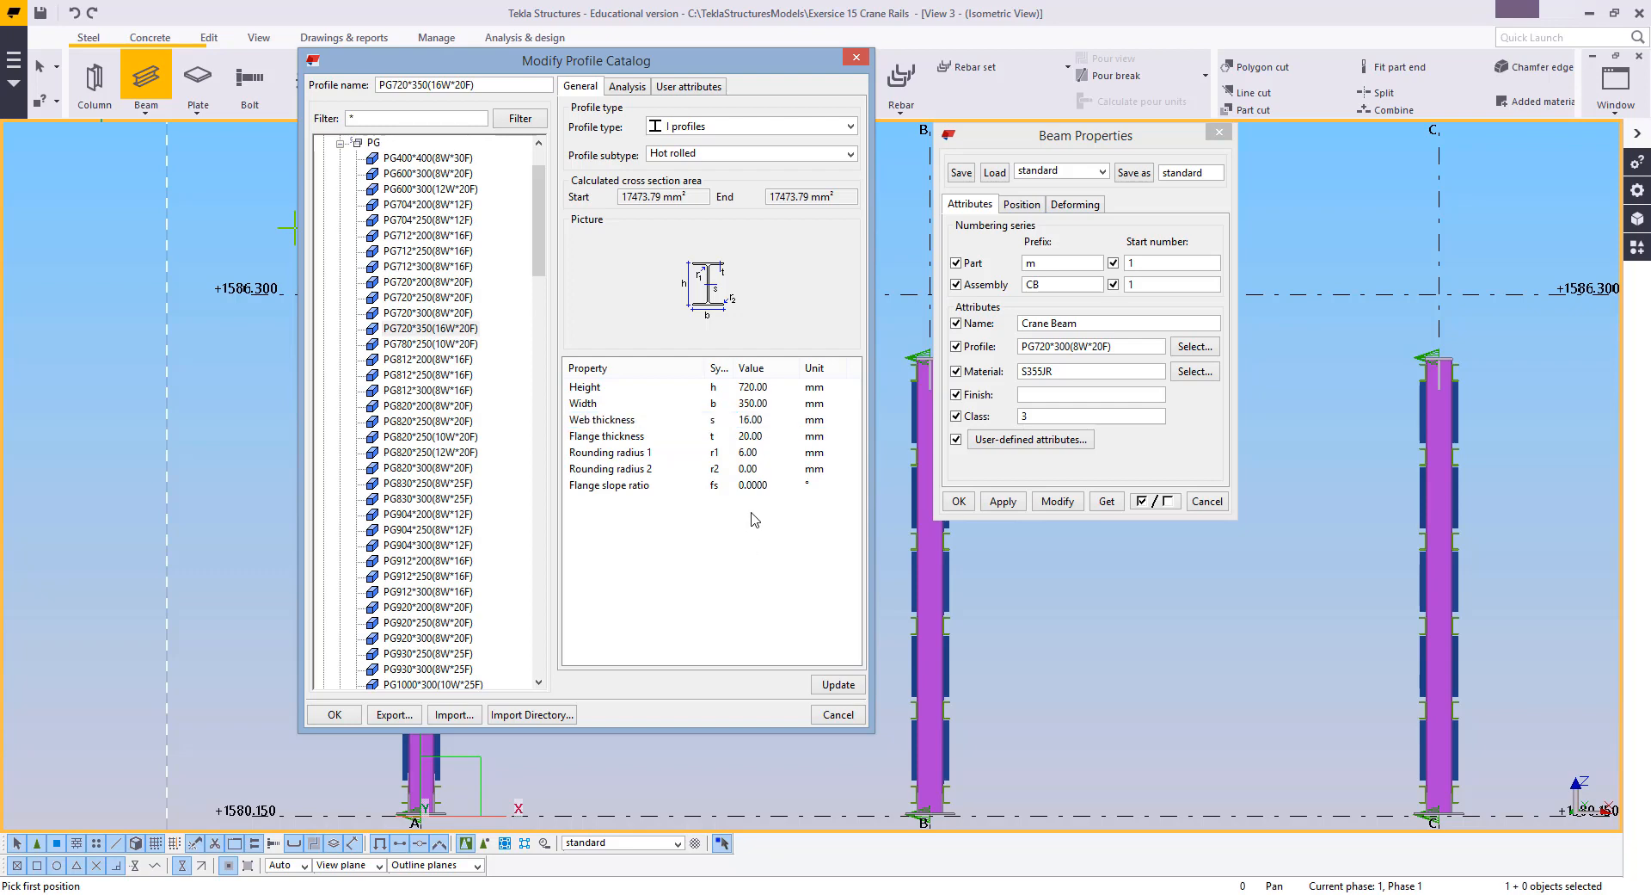
Update the modified profile and save the catalog changes to the model folder
left_click(833, 688)
left_click(338, 715)
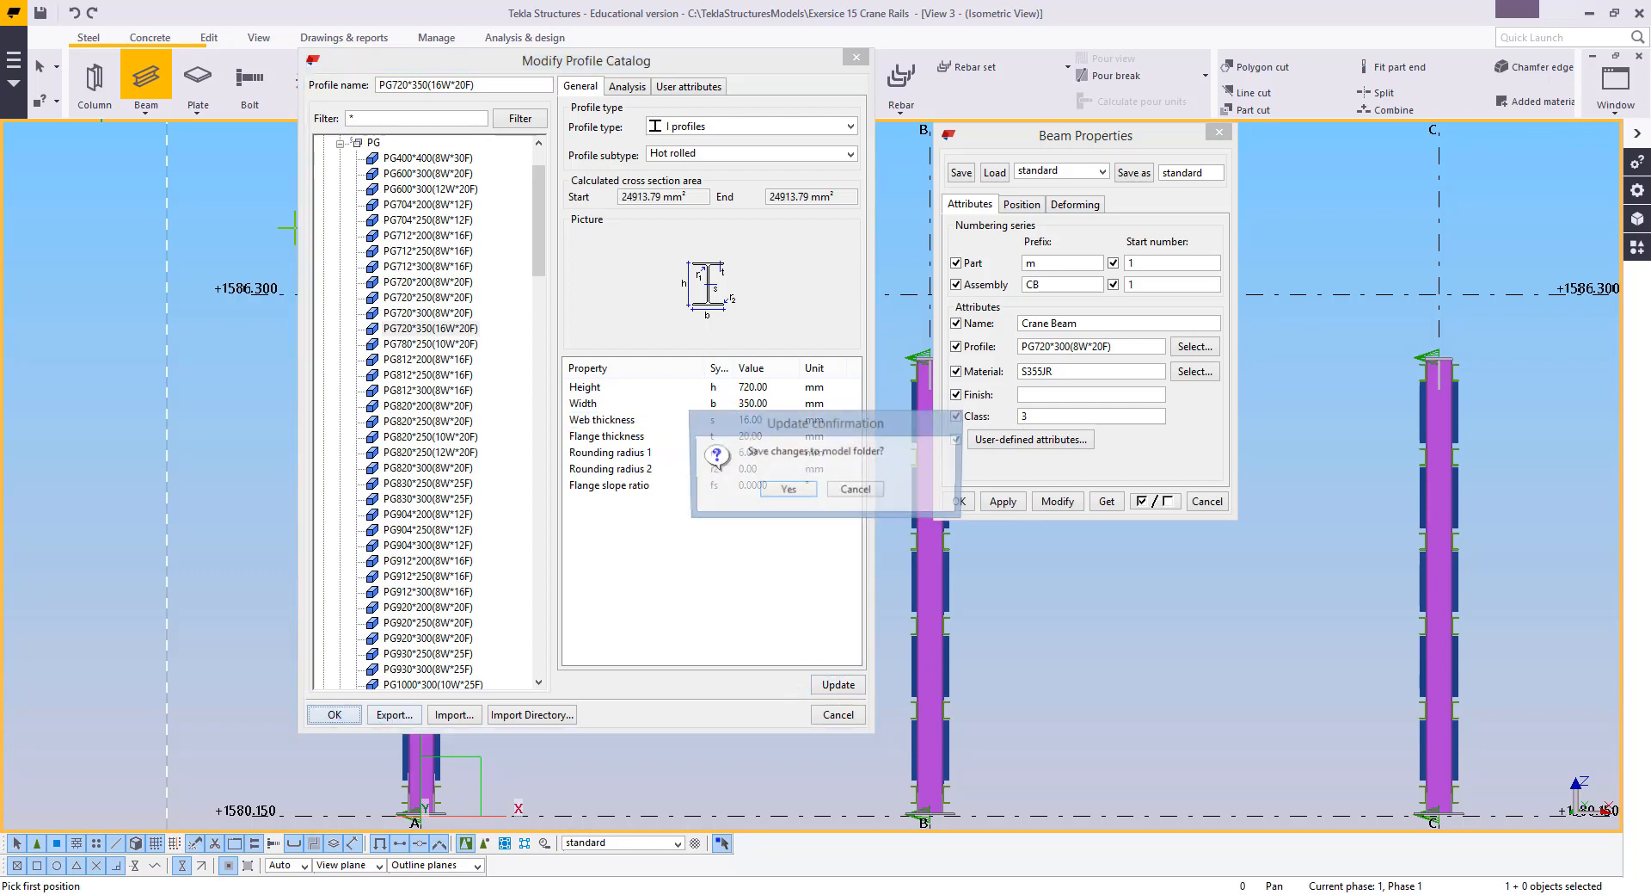
left_click(787, 490)
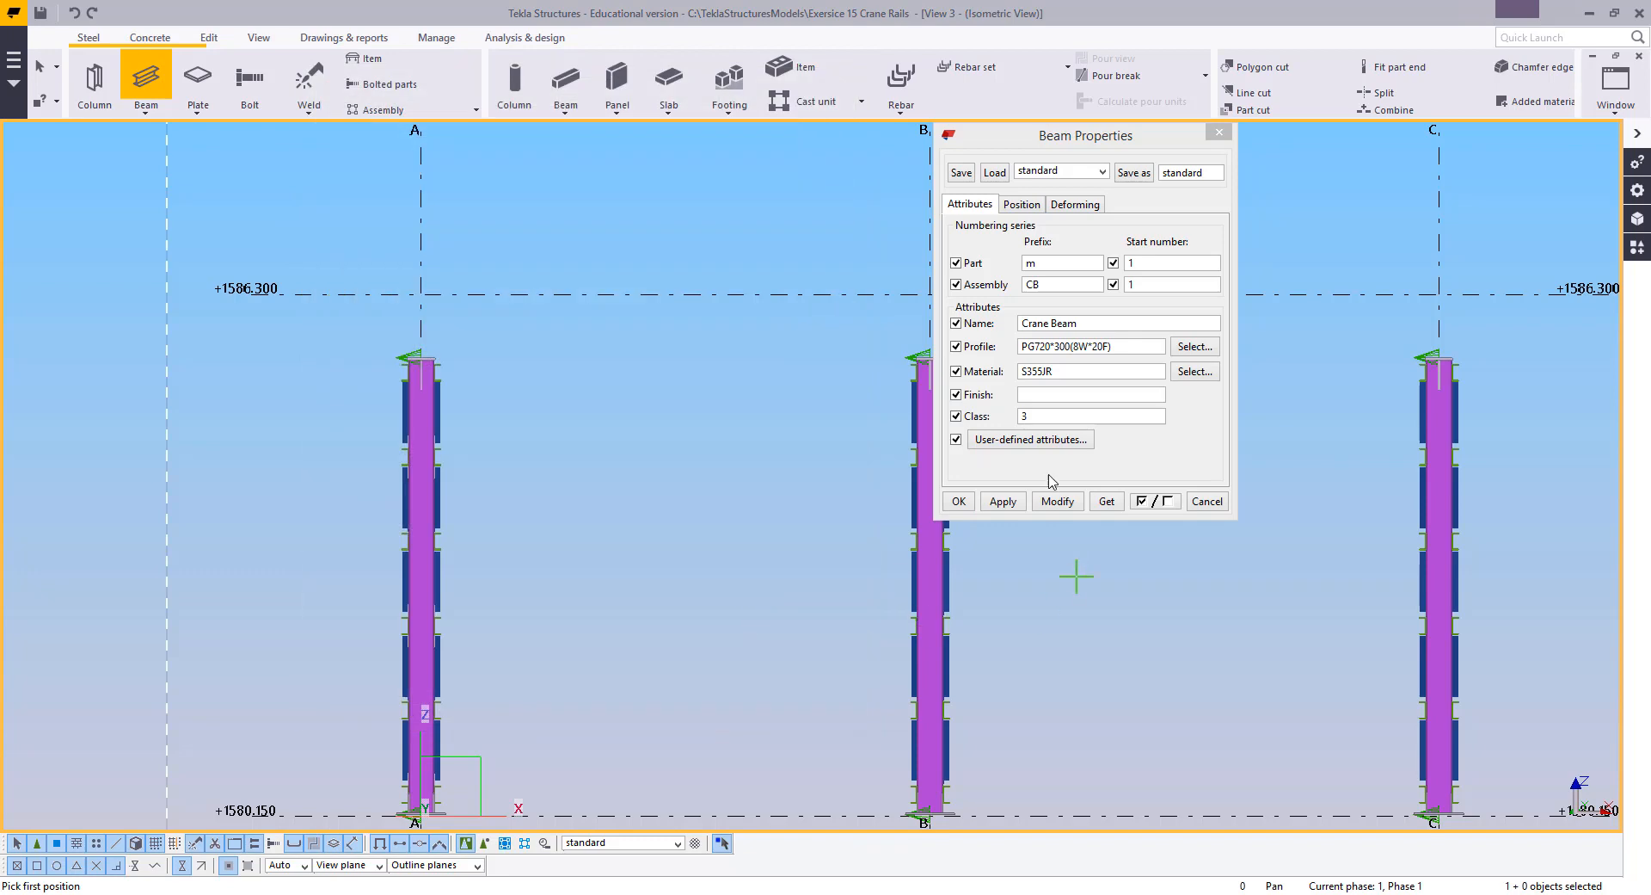
Apply the beam properties and place crane beams at the +1586.300 level between gridlines A–B, B–C and C–D
left_click(1006, 503)
left_click(959, 501)
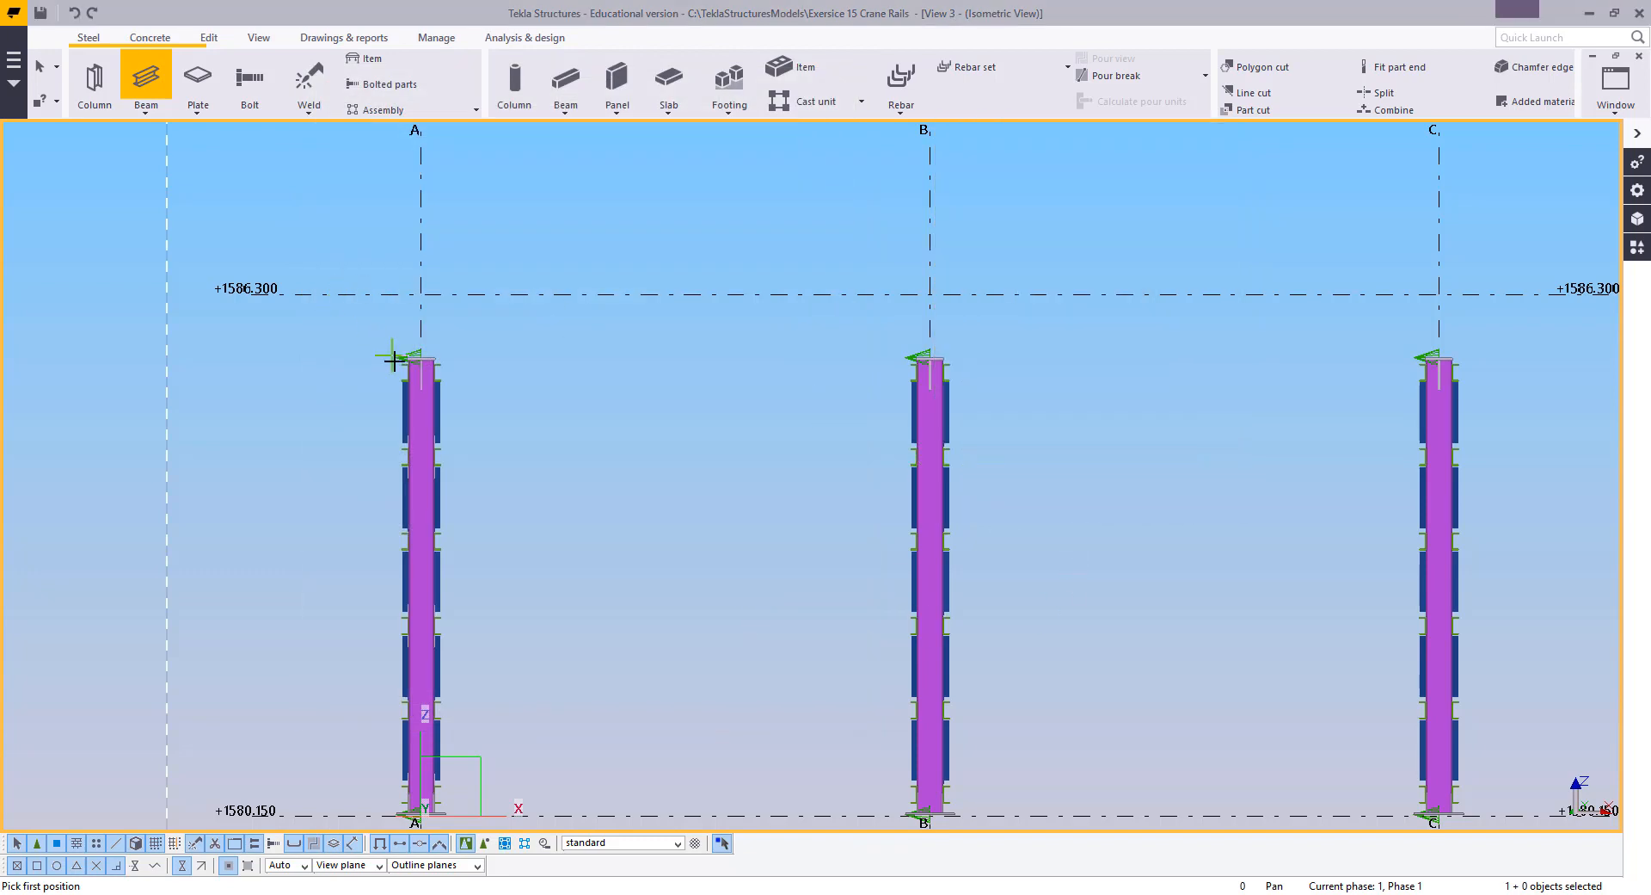
left_click(426, 311)
left_click(935, 305)
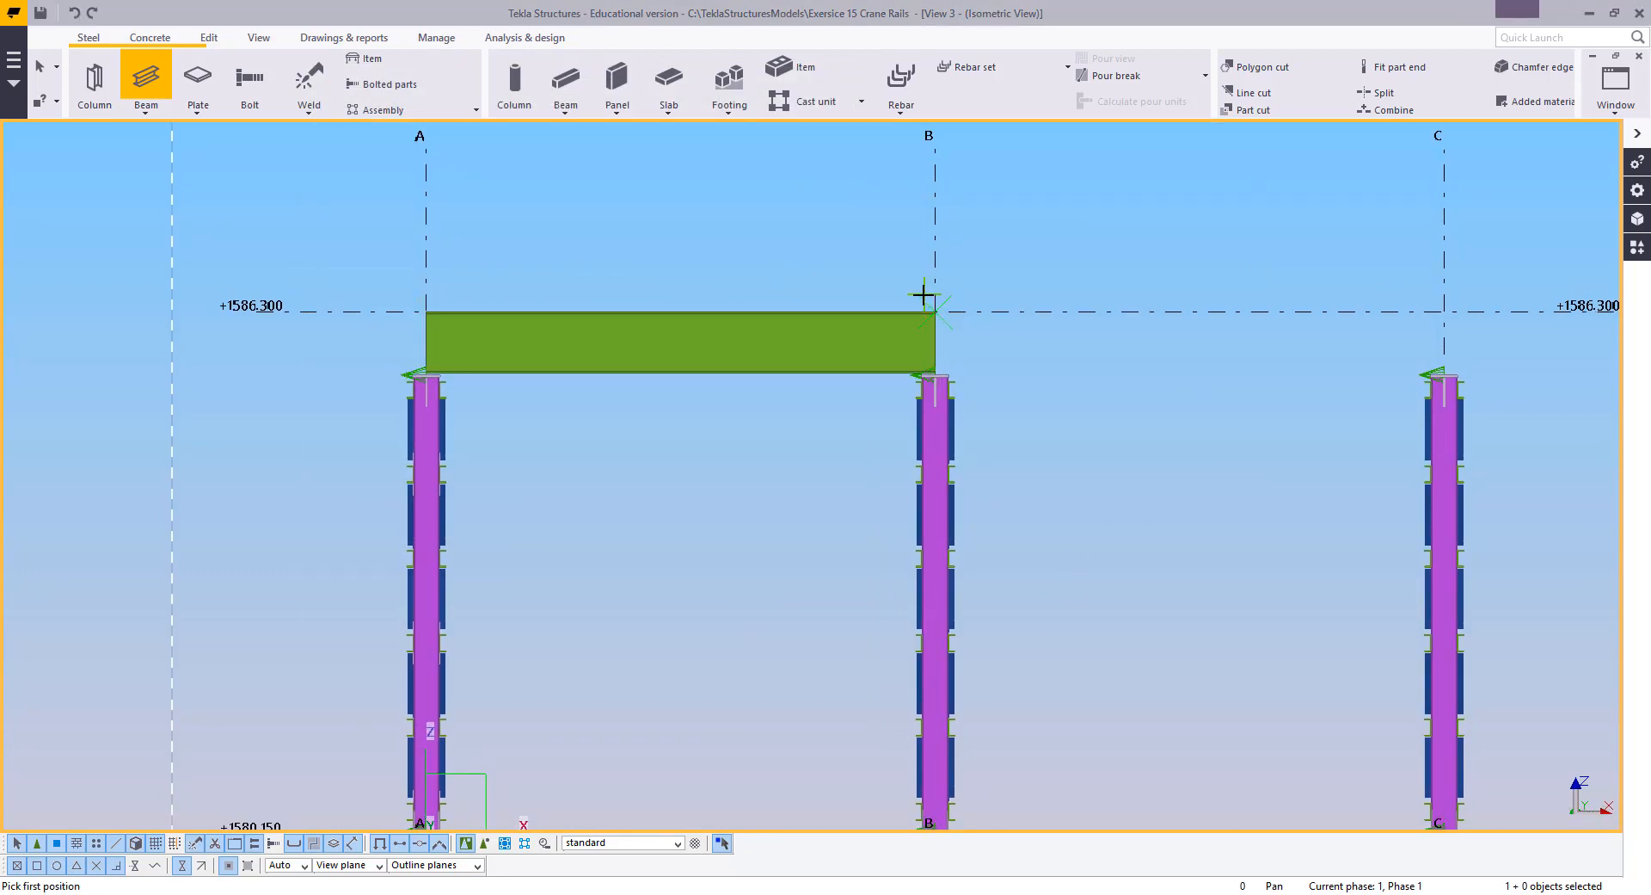
left_click(935, 305)
scroll(935, 305, "down", 2)
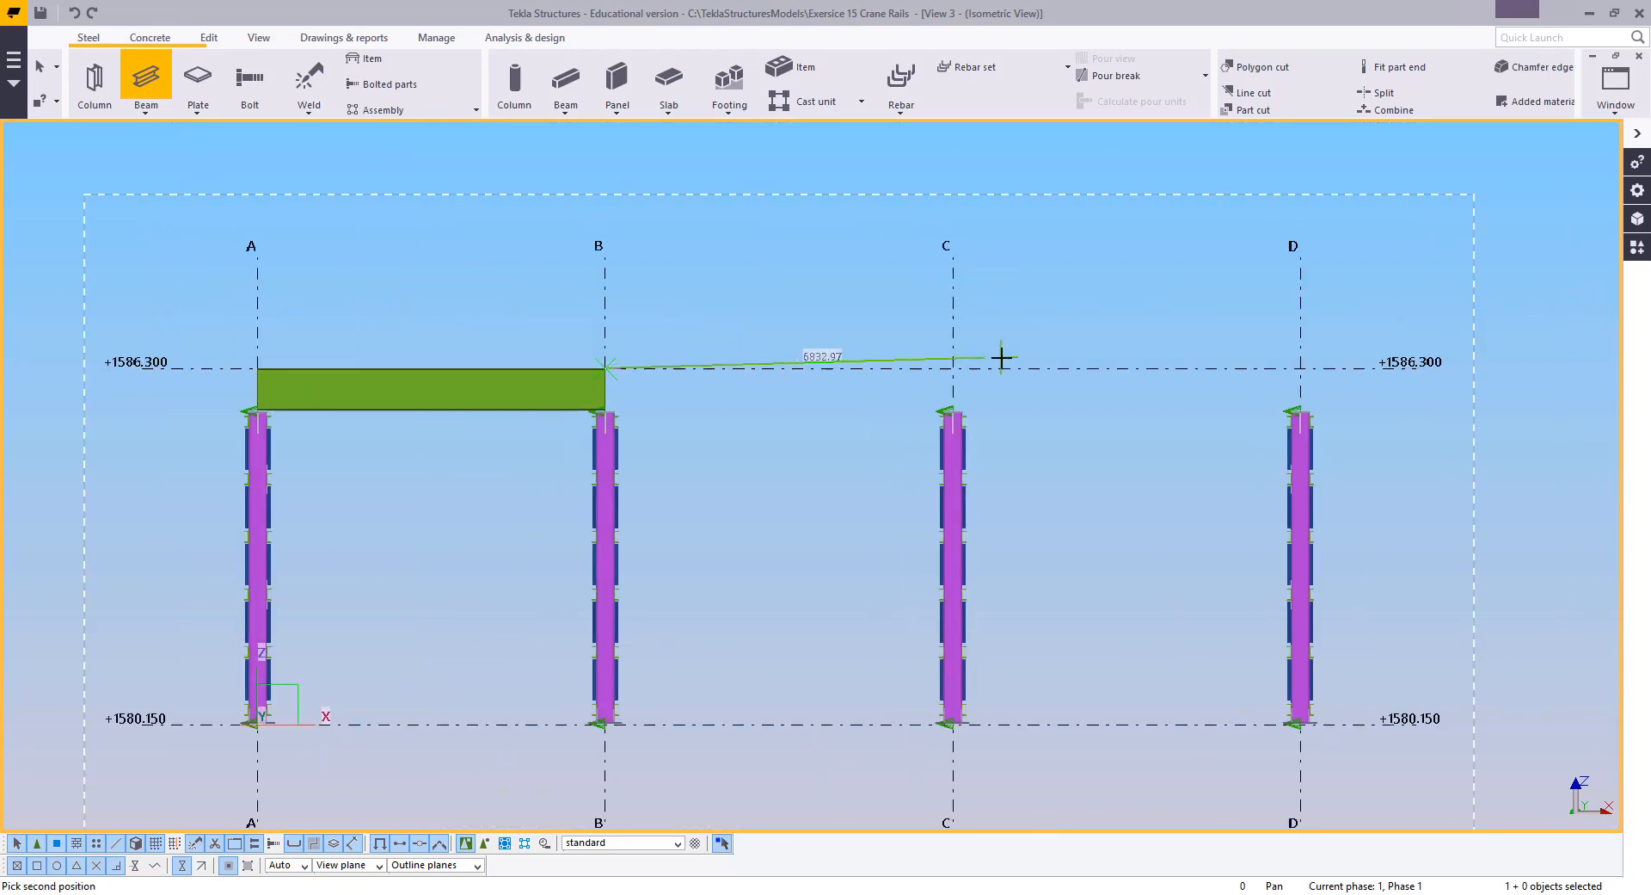
left_click(953, 368)
left_click(953, 368)
left_click(1300, 368)
right_click(1107, 273)
left_click(1148, 284)
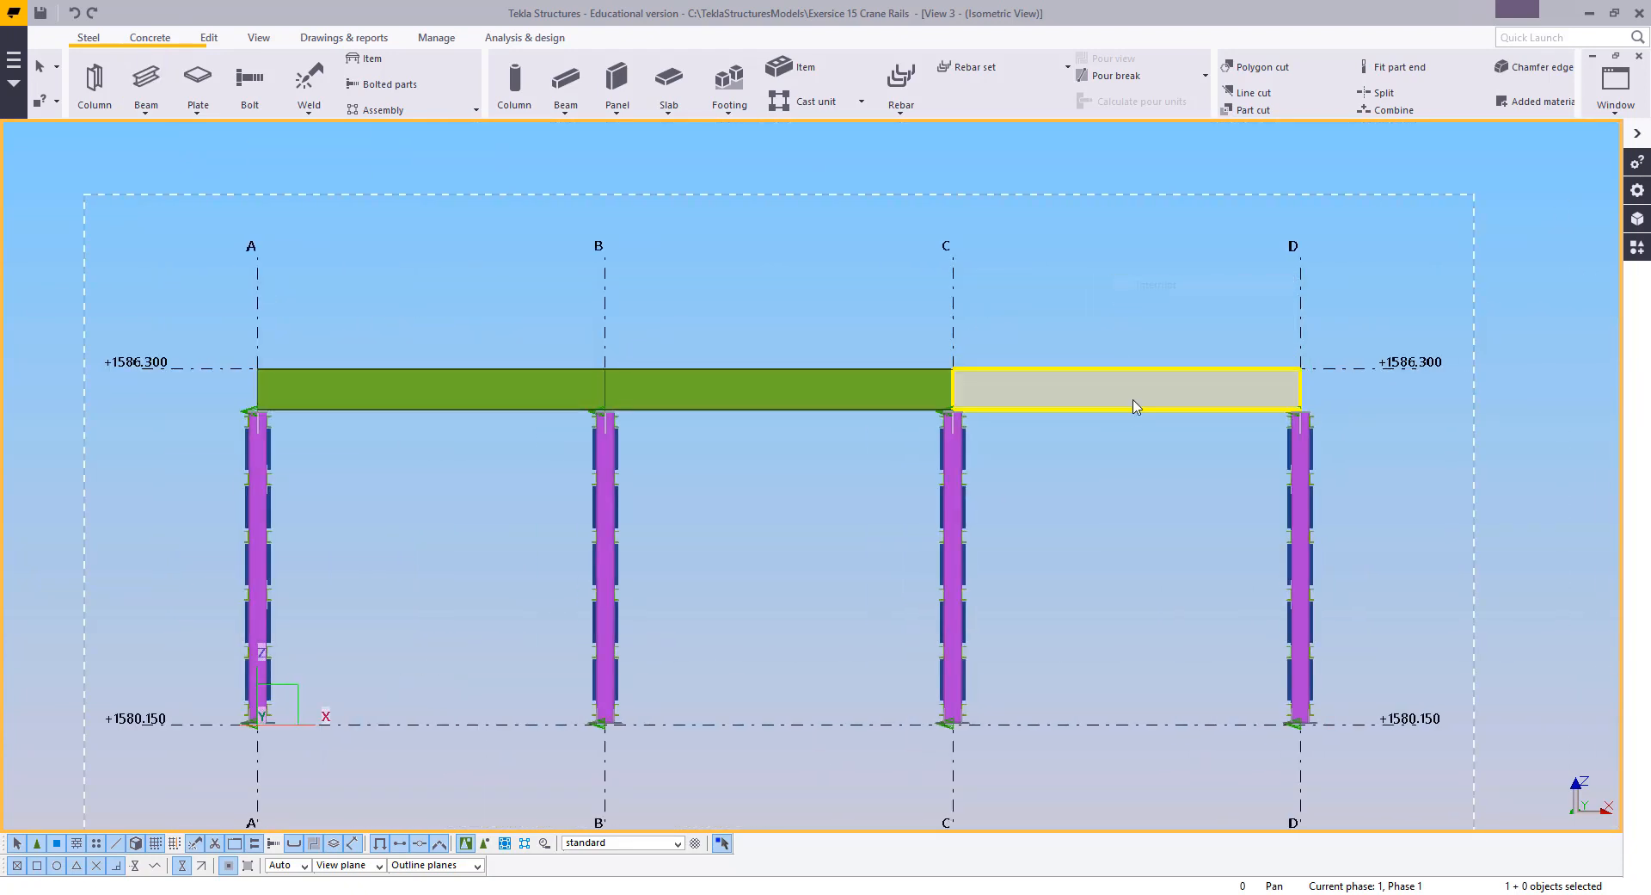
Delete the crane beams between gridlines C–D and A–B
key("Delete")
left_click(534, 399)
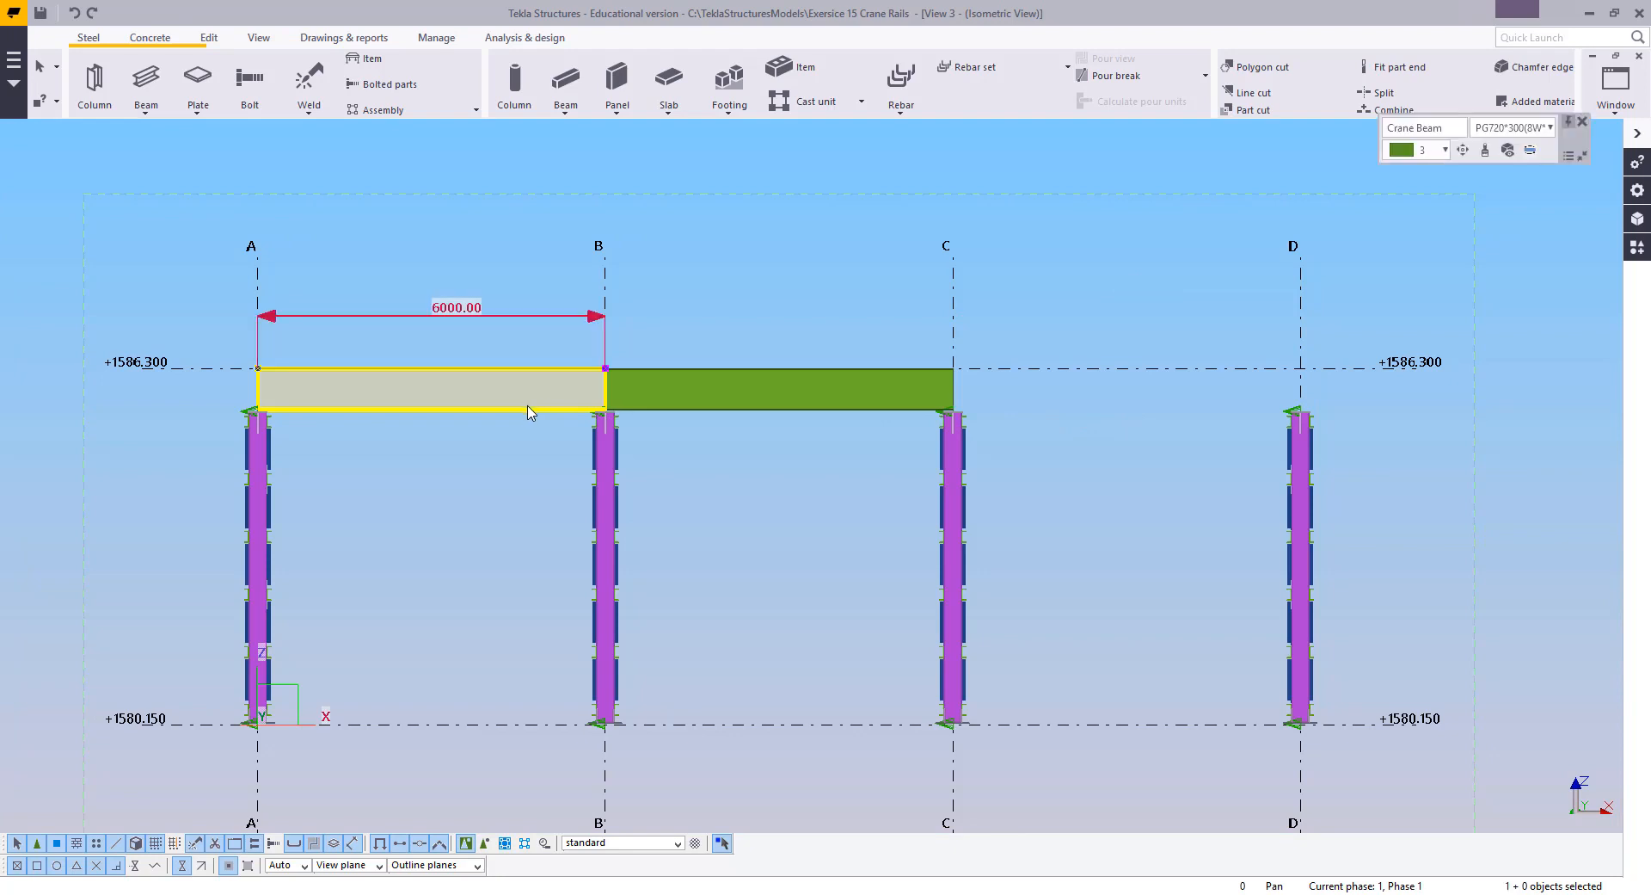
key("Delete")
Select the crane beam between gridlines B and C and examine its end above the column at gridline B
middle_click_drag(712, 438, 699, 446)
scroll(597, 425, "up", 3)
left_click(731, 449)
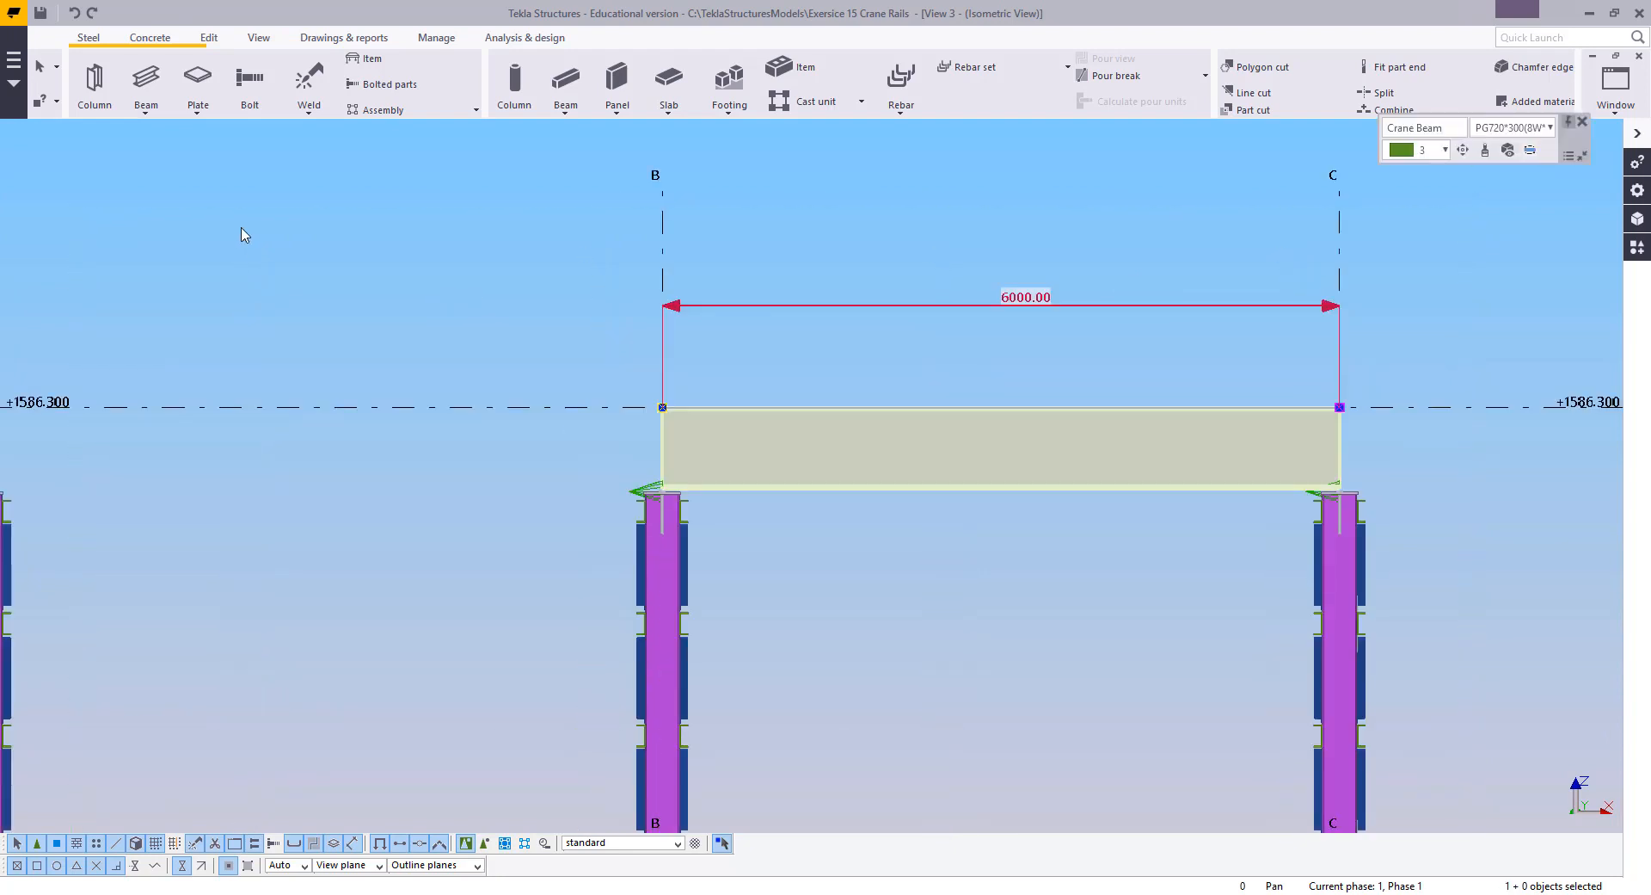
middle_click_drag(440, 281, 285, 264)
scroll(651, 471, "up", 4)
middle_click_drag(496, 431, 390, 413)
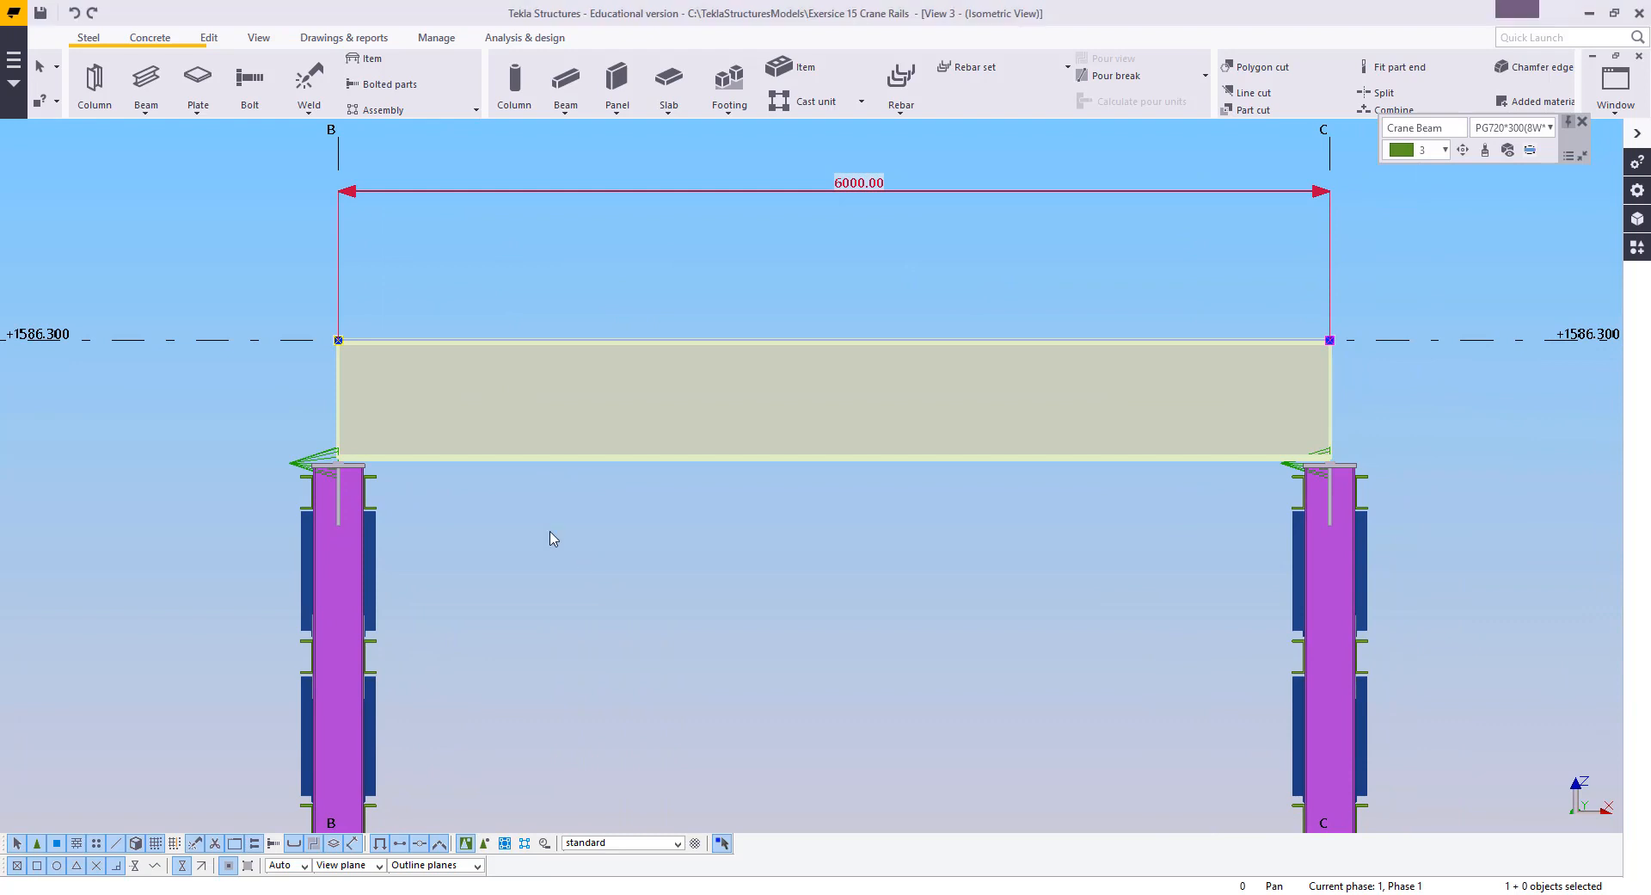
middle_click_drag(293, 445, 521, 450)
middle_click_drag(847, 485, 835, 515)
scroll(620, 389, "up", 8)
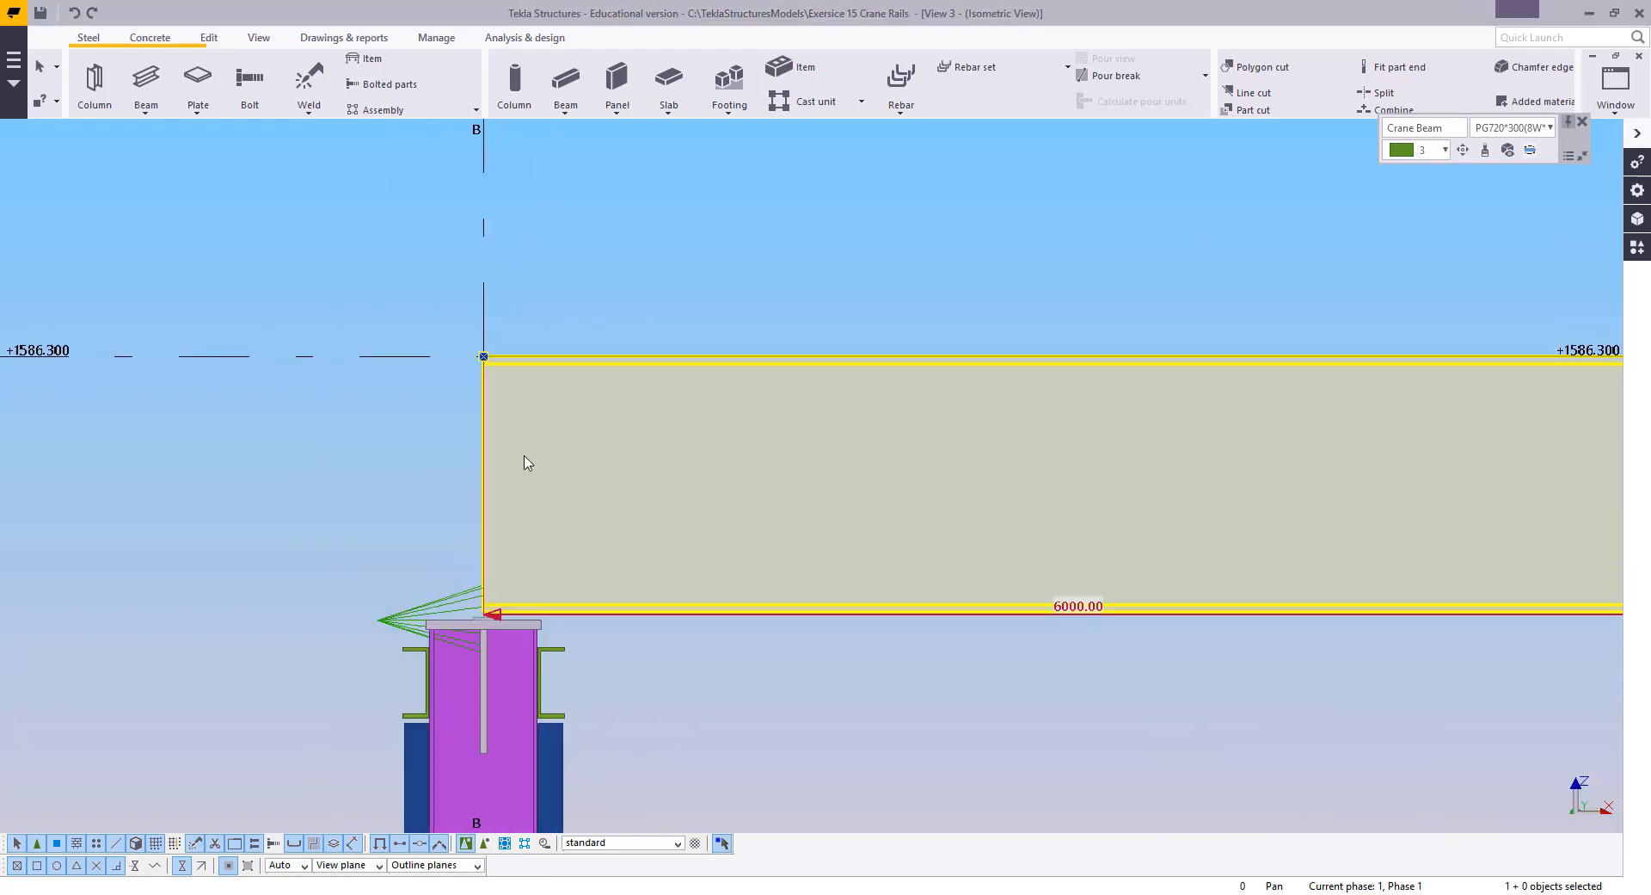
scroll(524, 460, "up", 5)
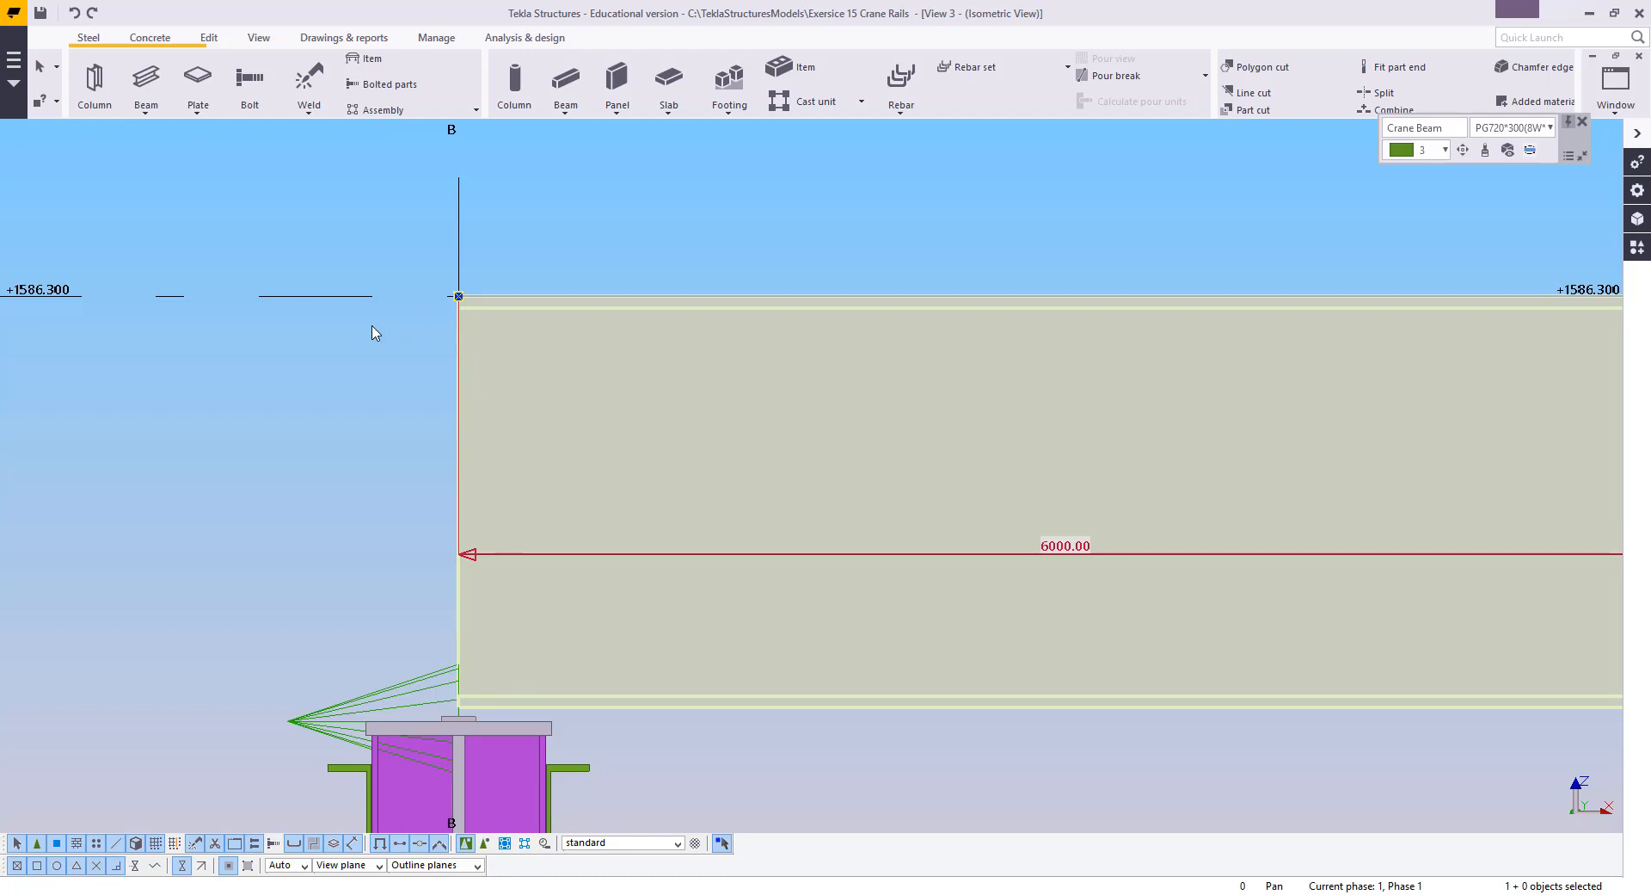
Search the applications and components for "stiff" and add Stiffeners (1003) to the crane beam at its gridline B end
left_click(1637, 248)
left_click(1504, 208)
type("stif")
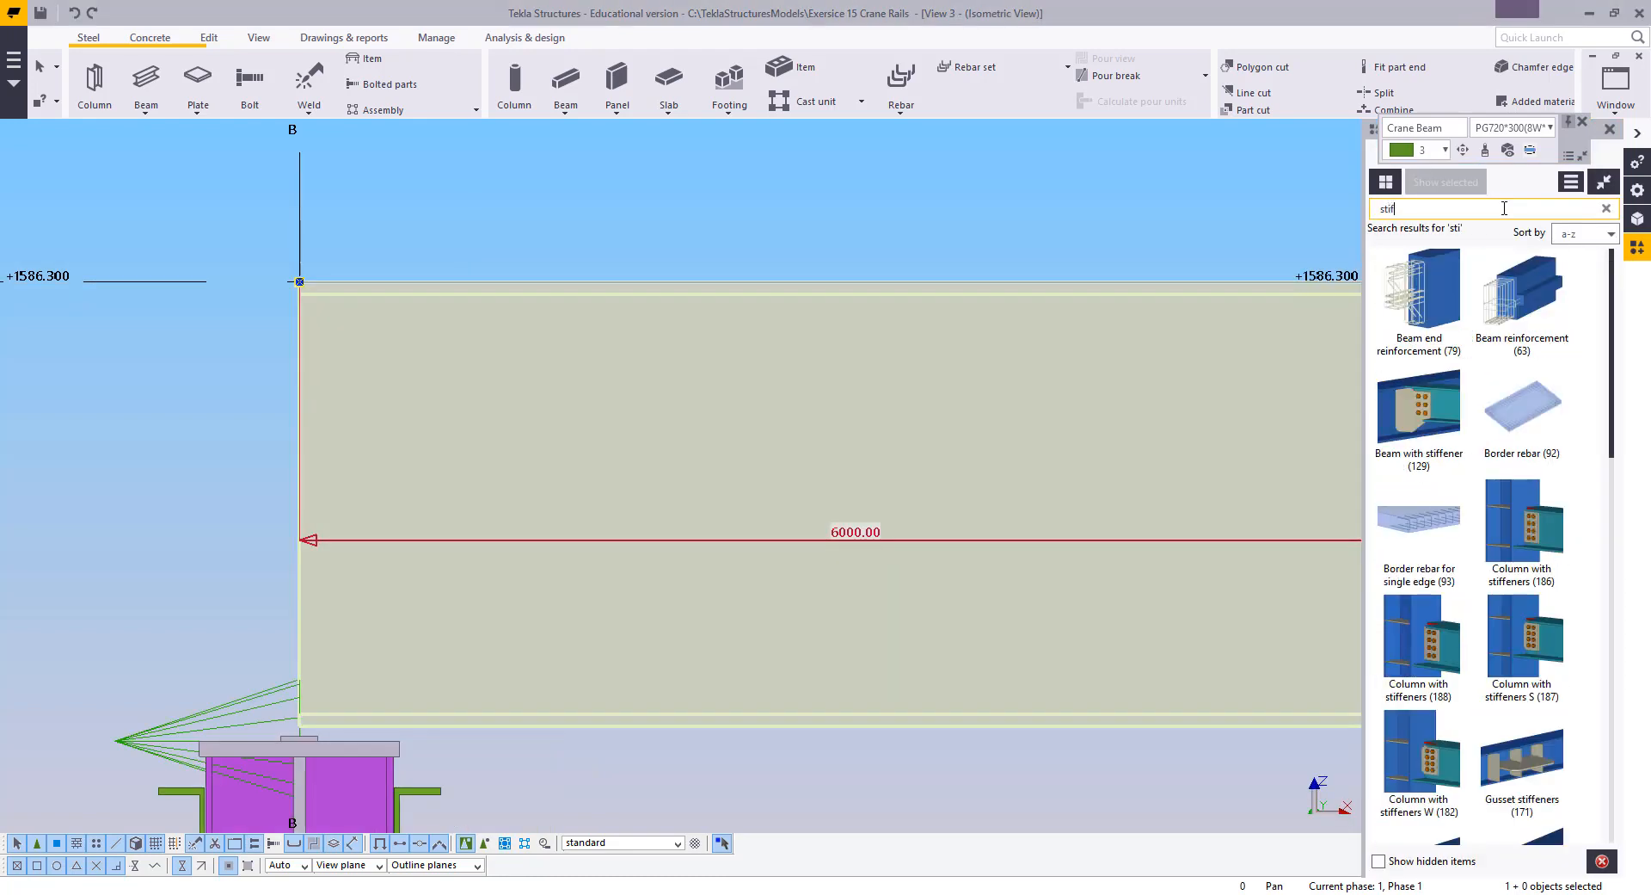
type("fner")
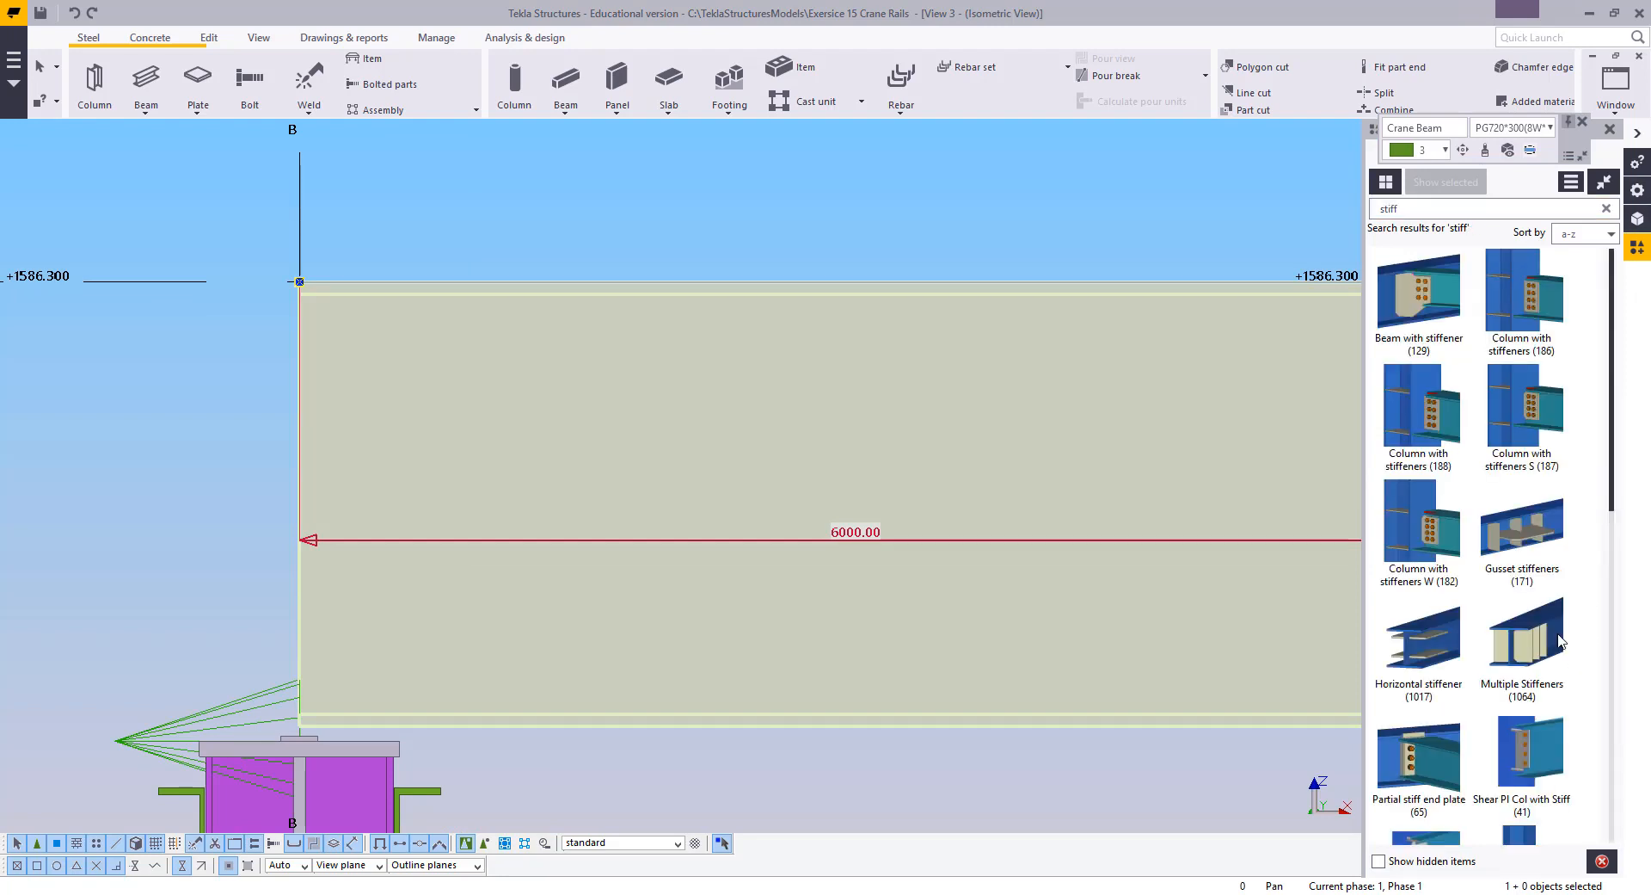
left_click(1559, 638)
scroll(1559, 639, "down", 3)
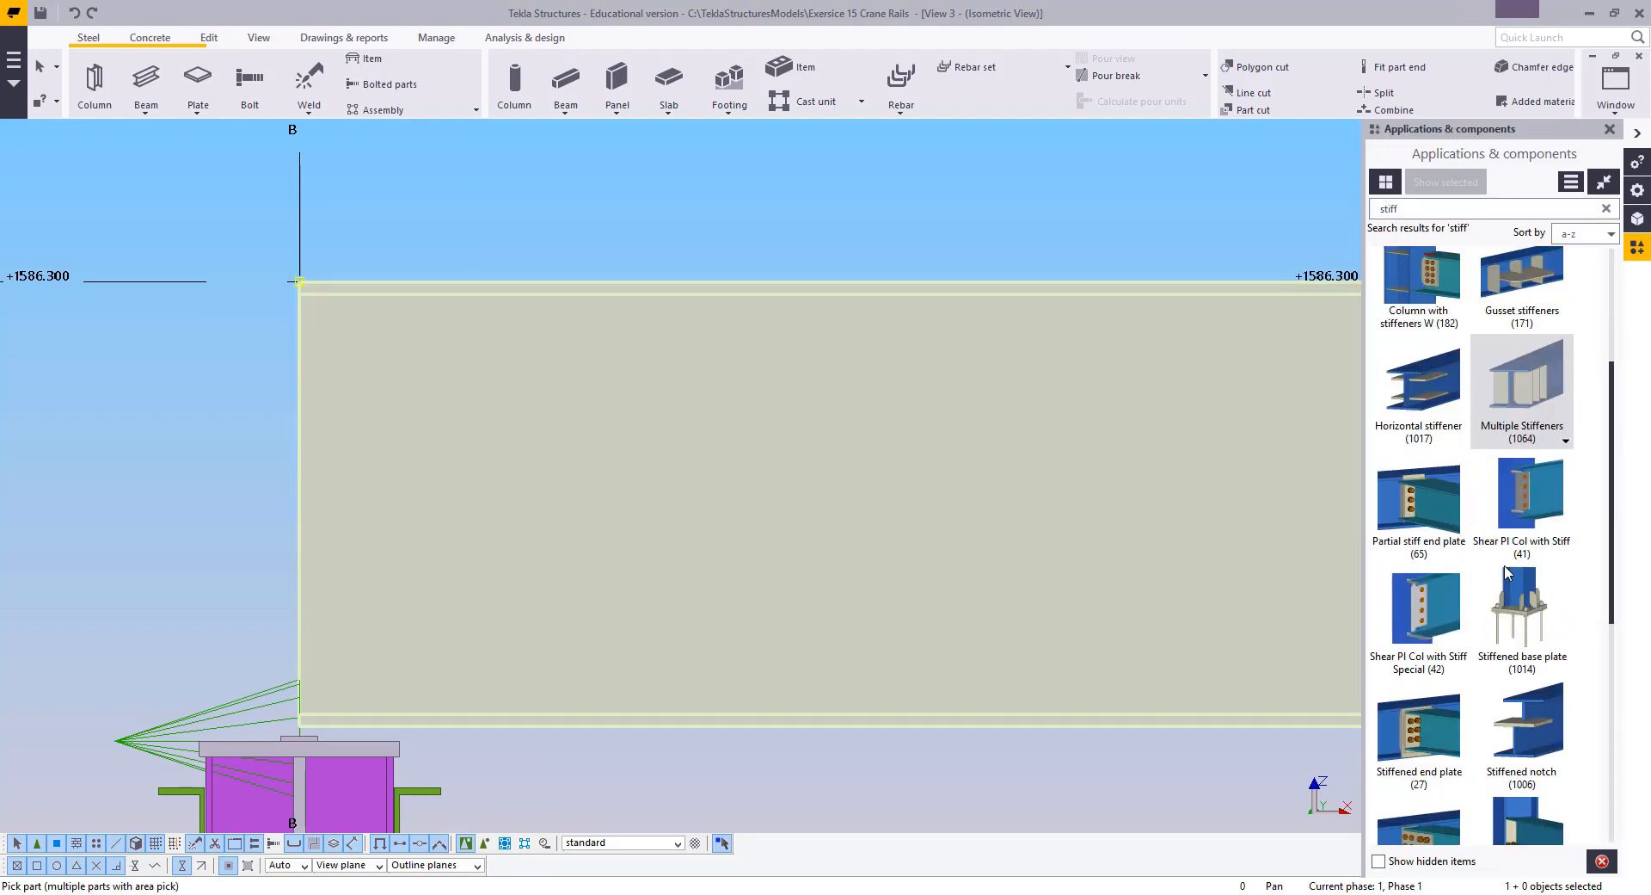
scroll(1506, 559, "down", 3)
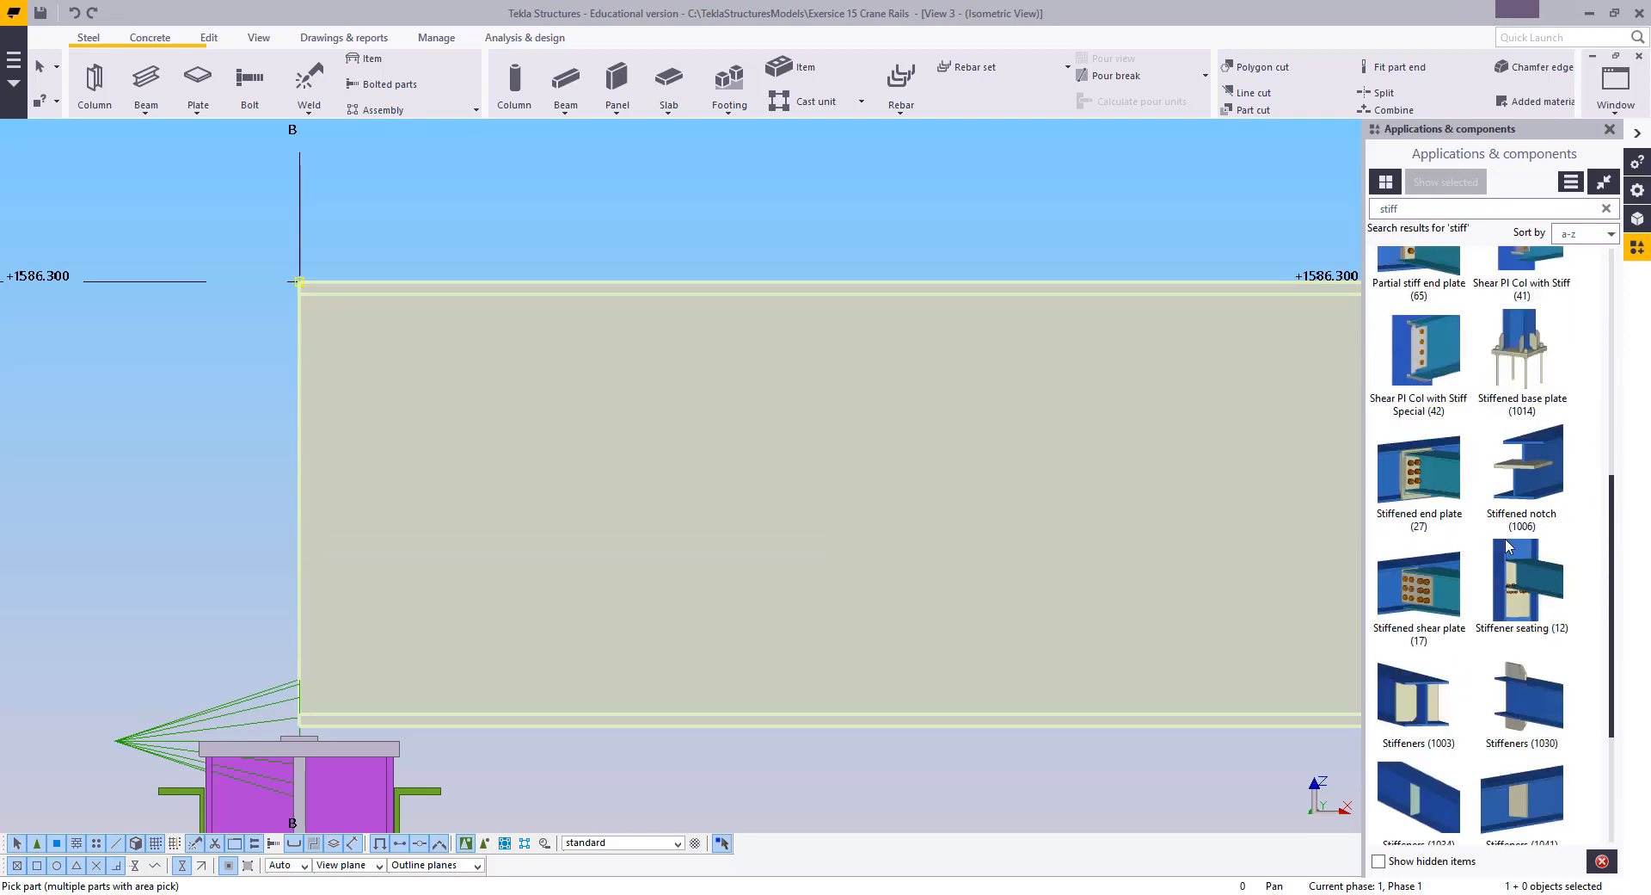
left_click(1423, 716)
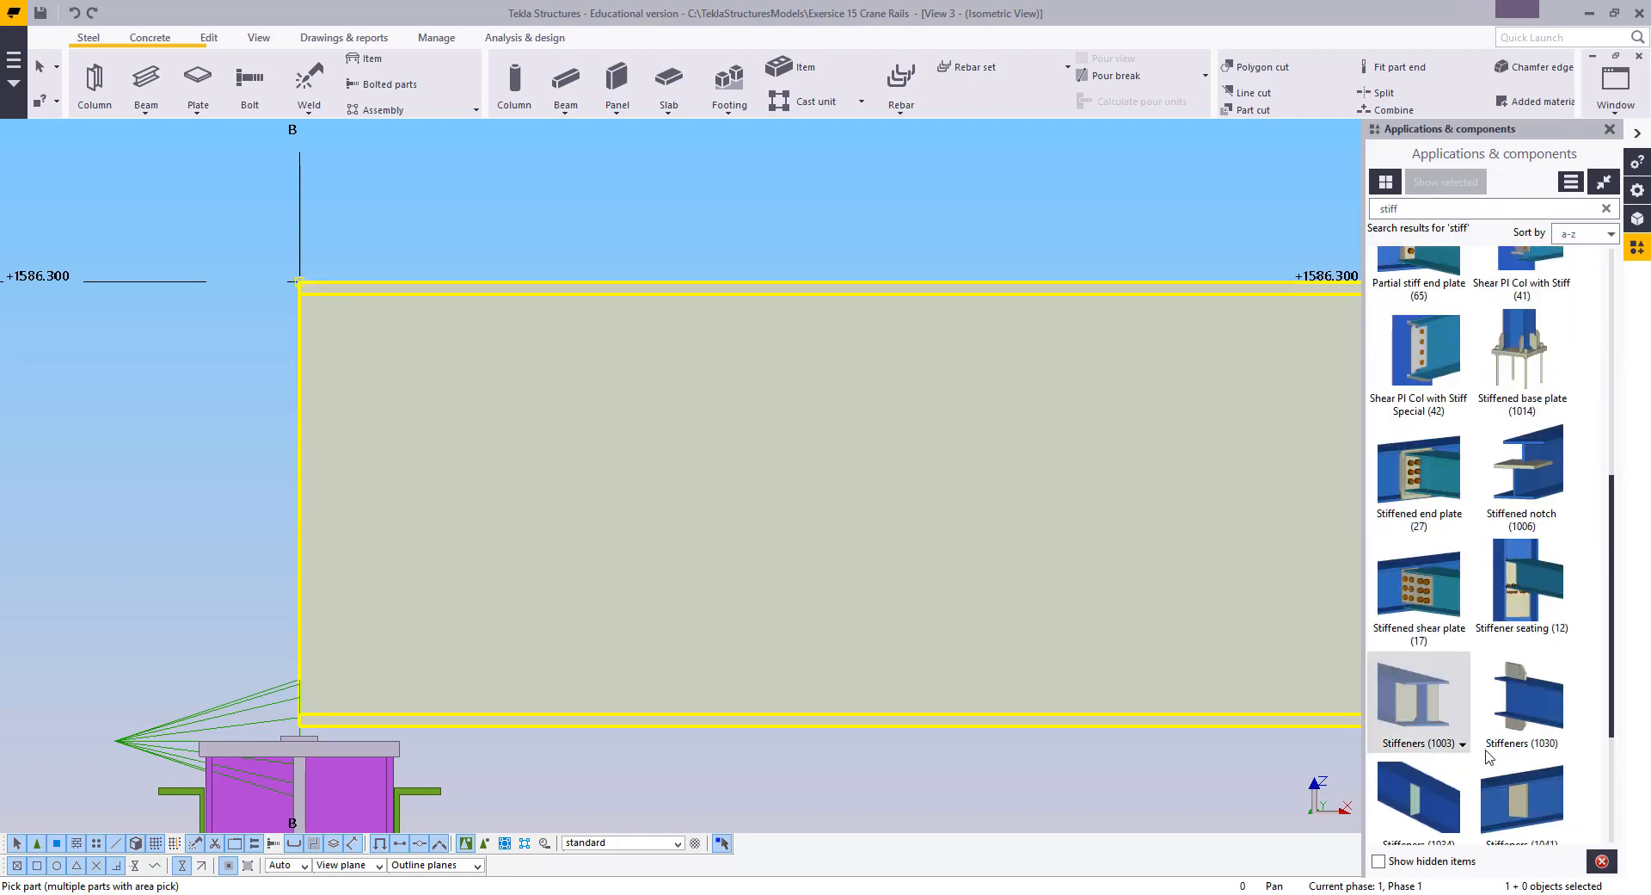
left_click(726, 498)
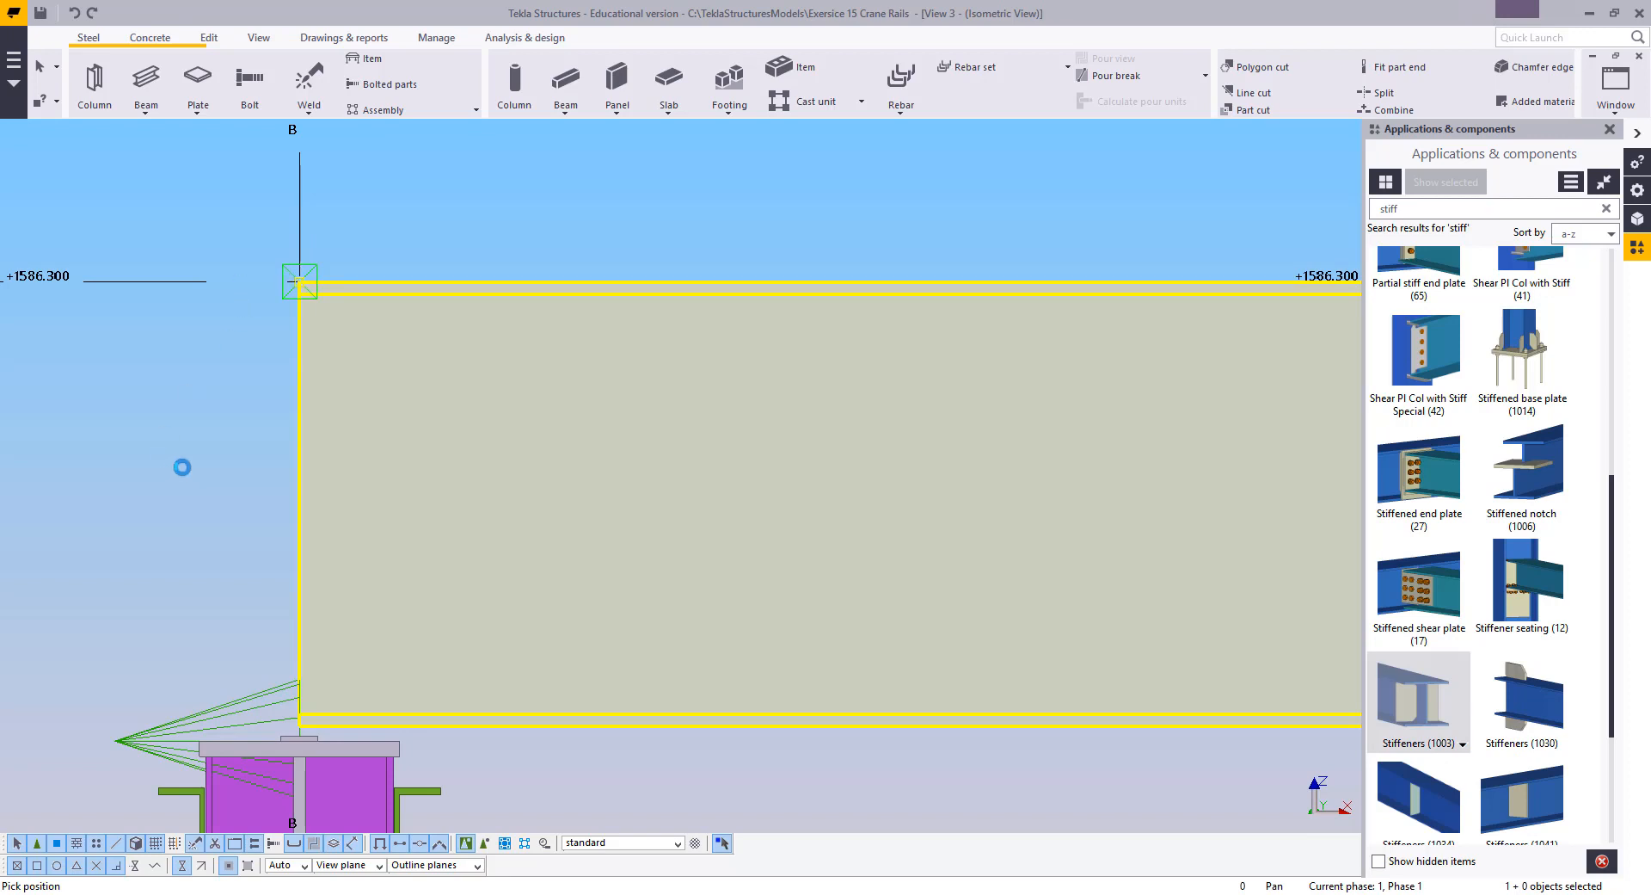
right_click(361, 240)
left_click(384, 254)
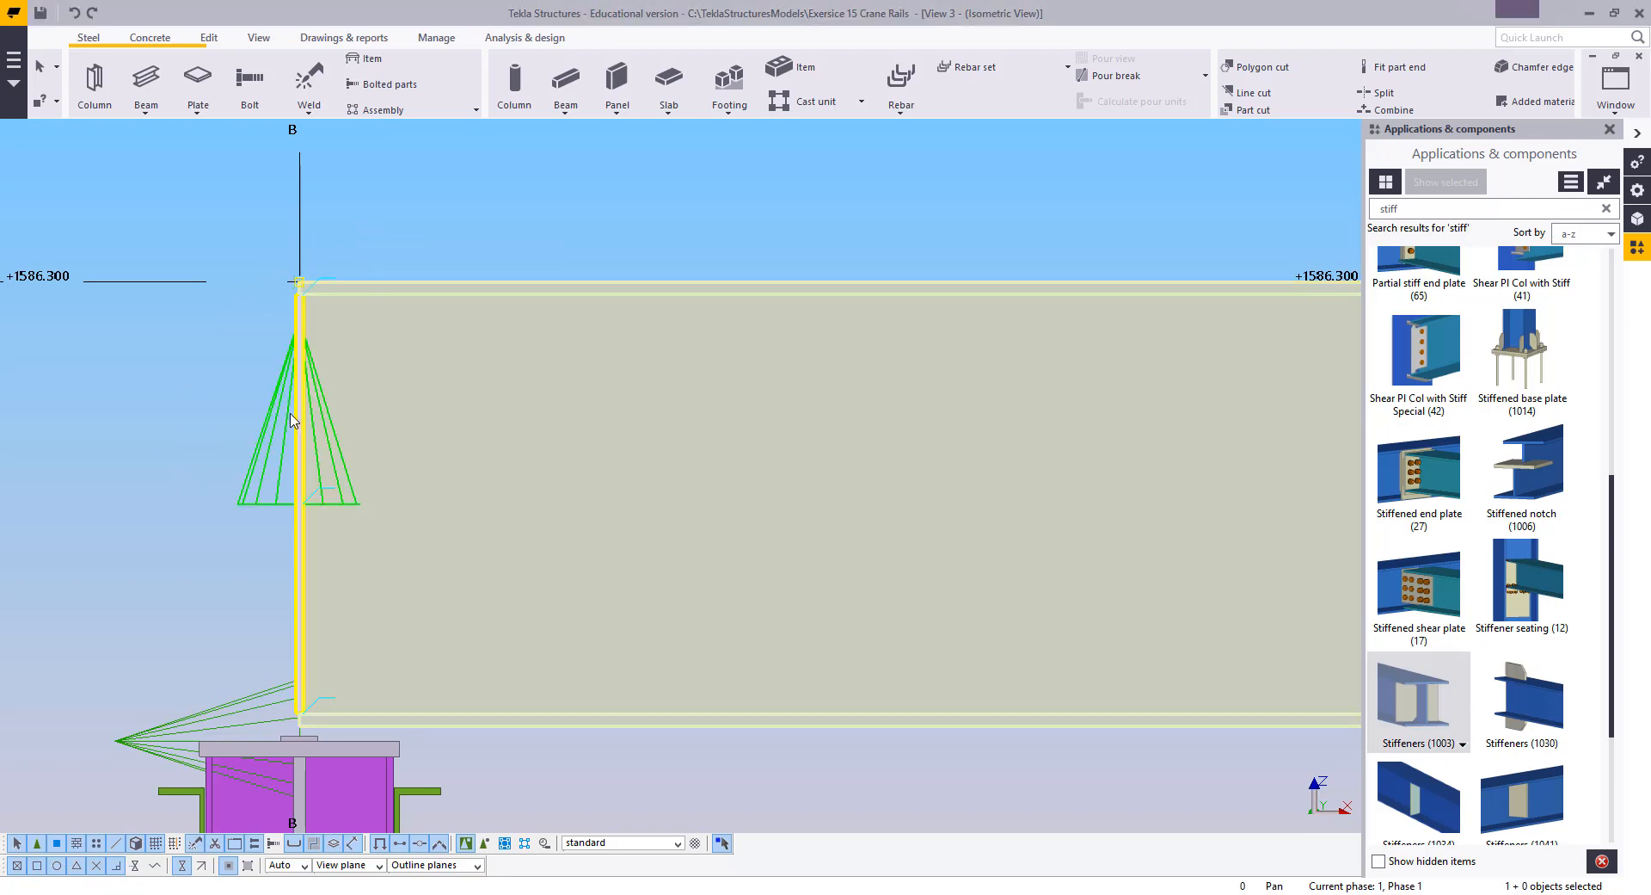
Move the position point of the Stiffeners (1003) component at gridline B inward along the crane beam's top edge
left_click(292, 419)
scroll(319, 292, "up", 3)
right_click(282, 216)
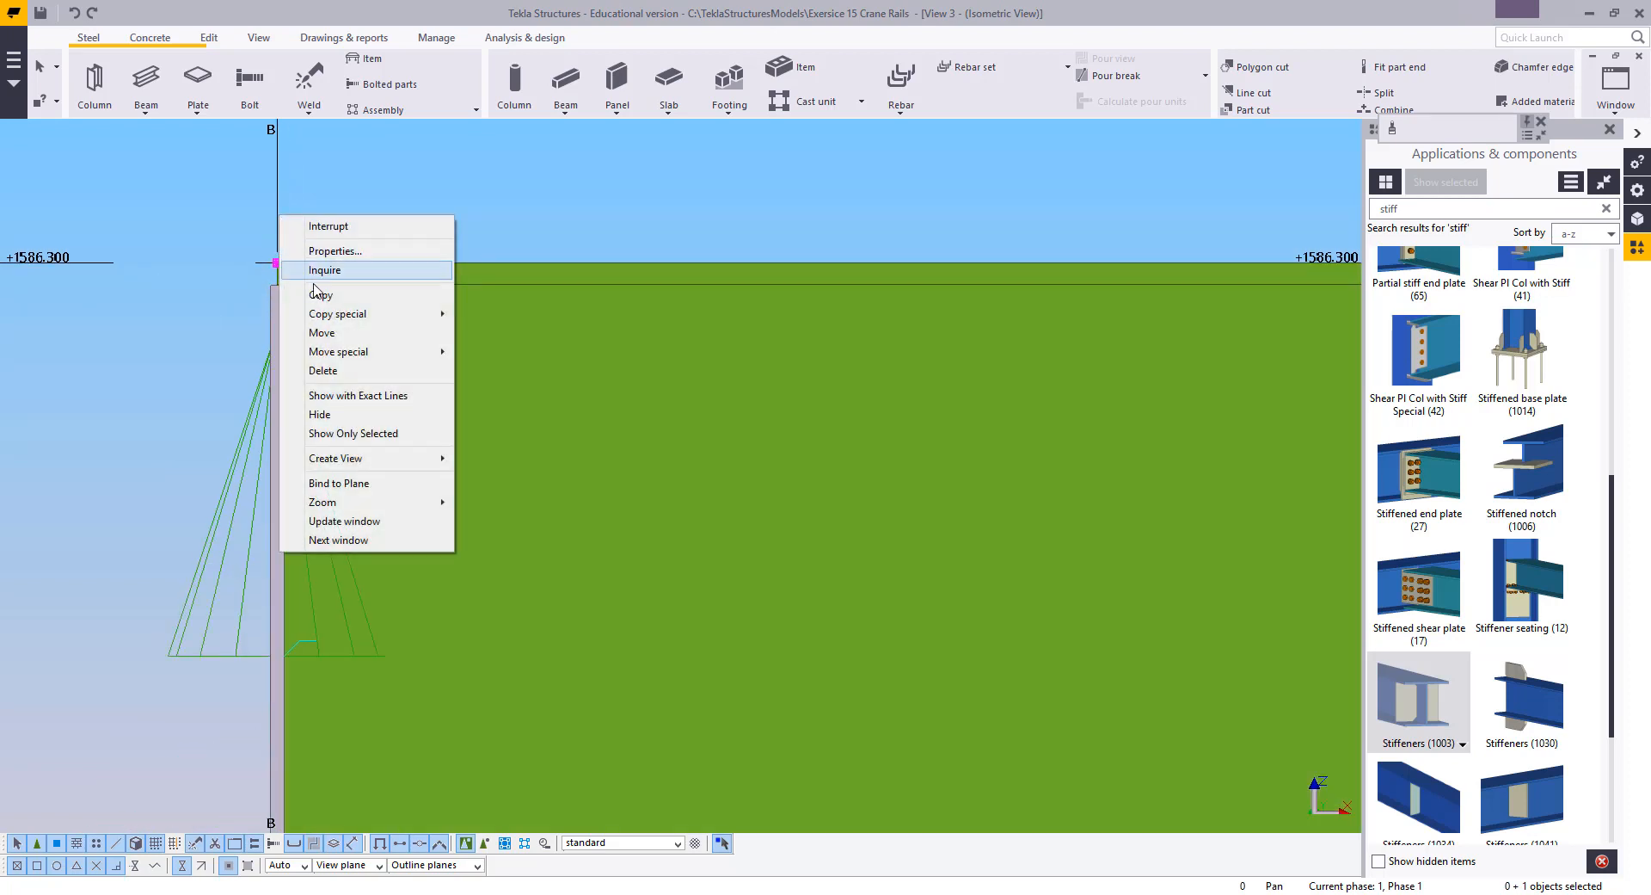
left_click(322, 334)
left_click(410, 262)
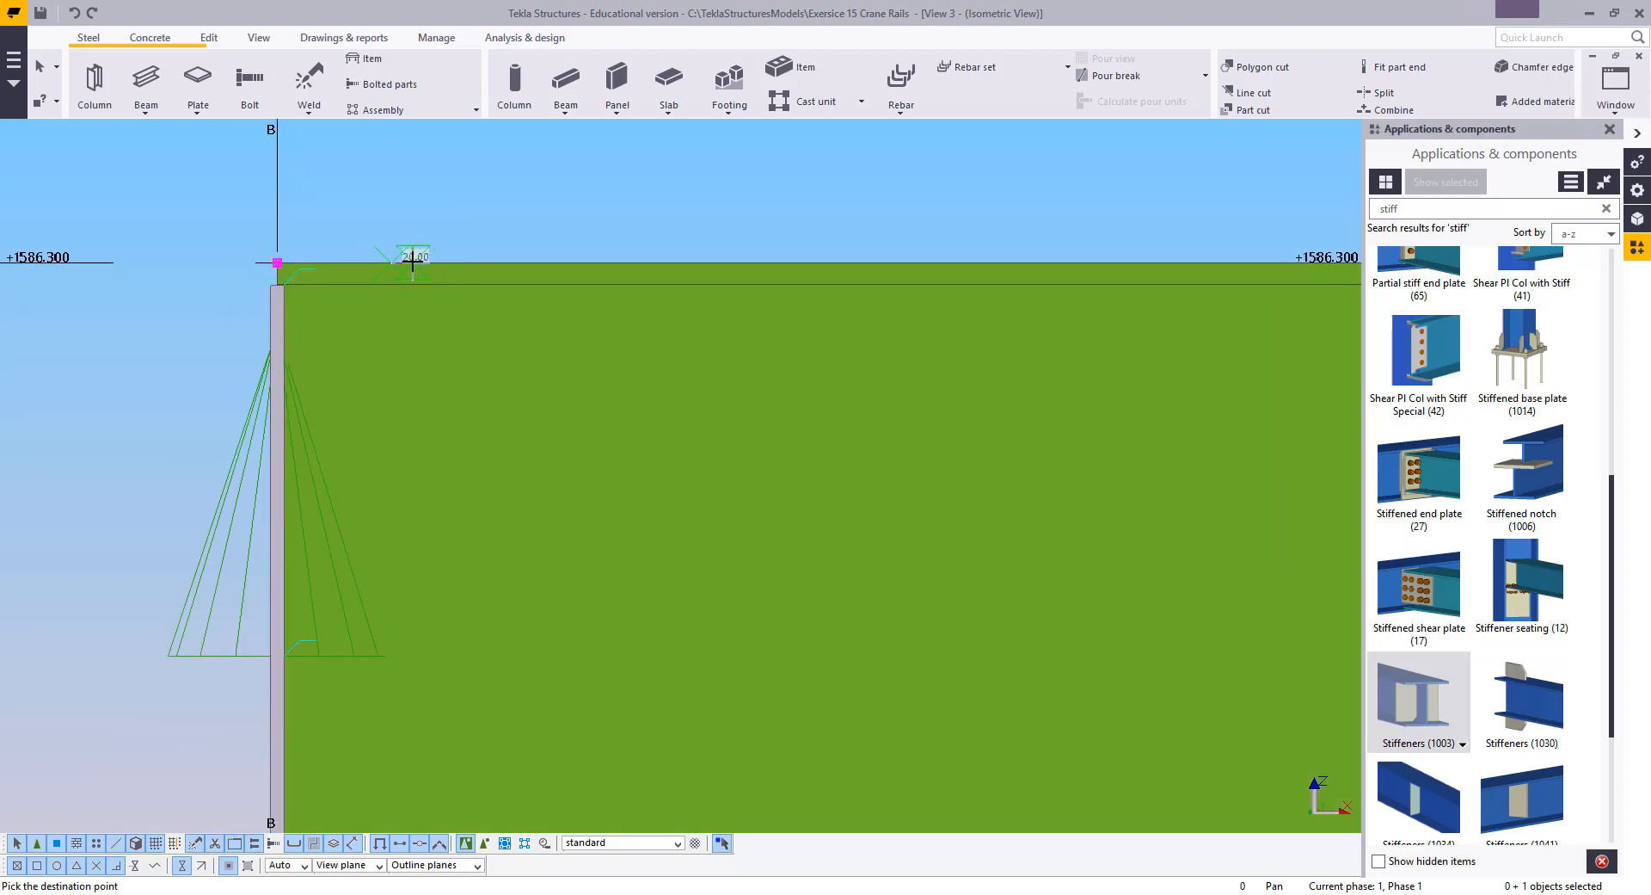
left_click(413, 261)
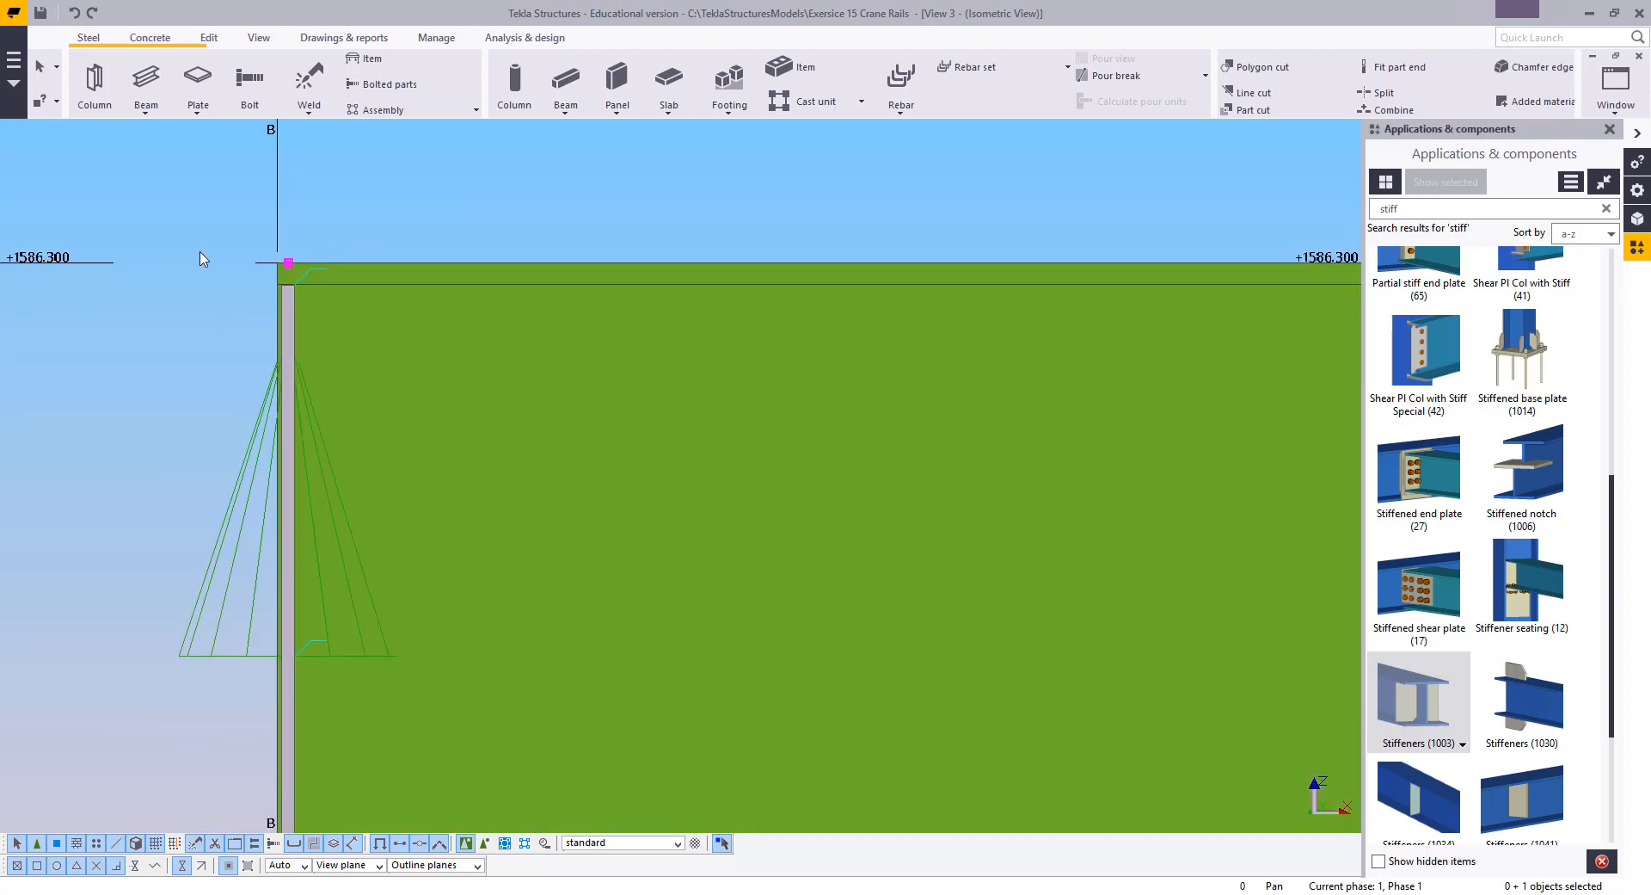
left_click(200, 252)
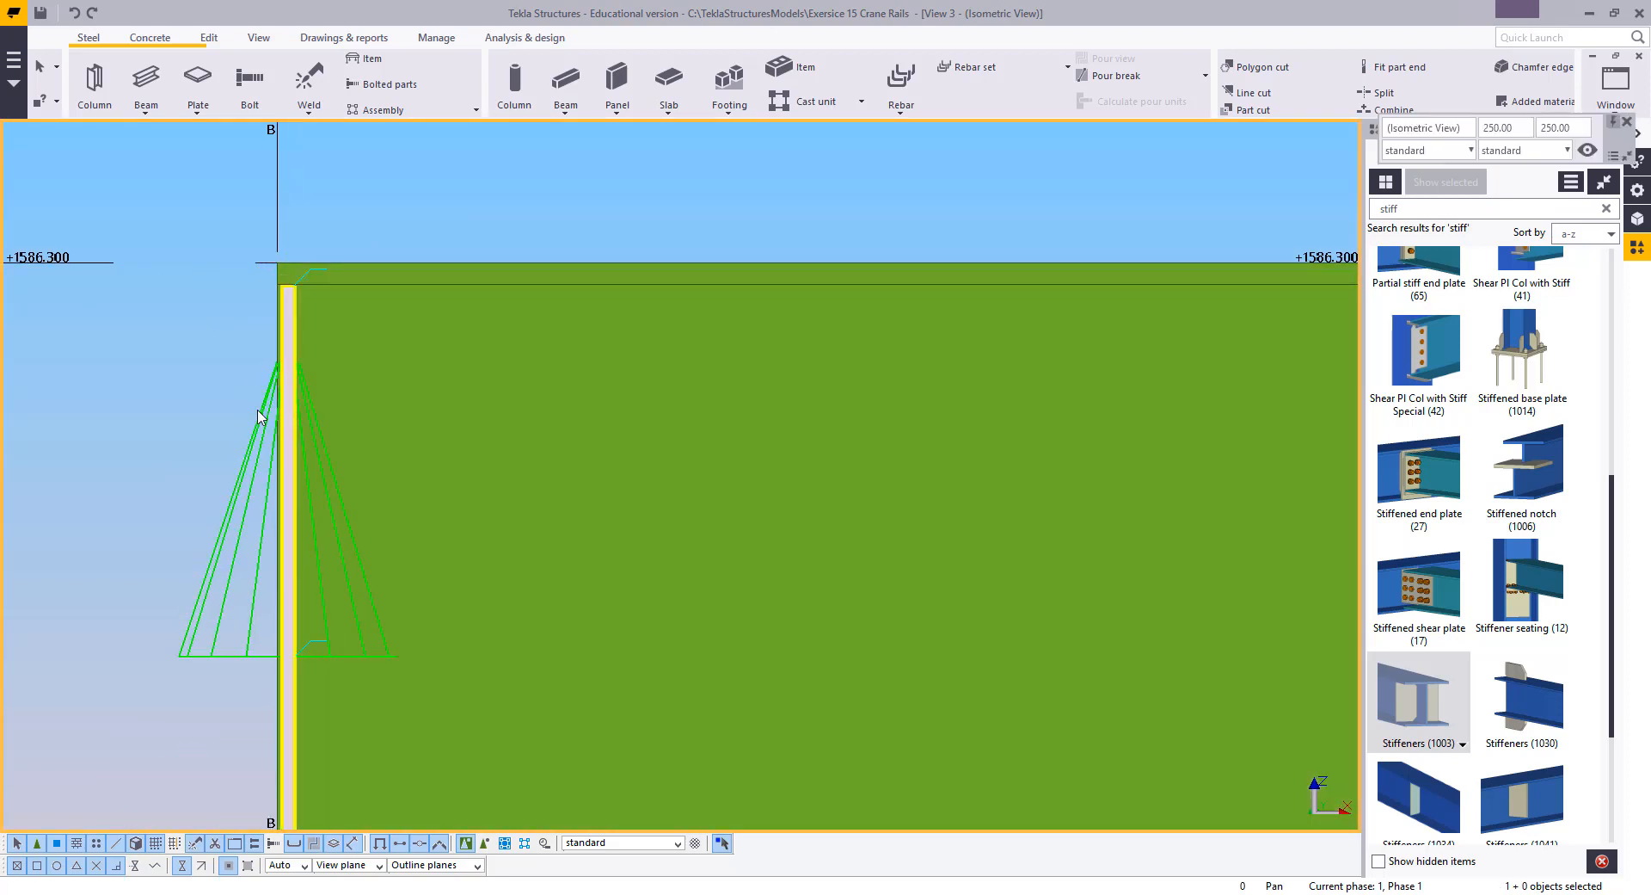
Set the left and right stiffener thickness to 20 mm and modify the component at the beam's gridline B end
double_click(258, 416)
left_click(1019, 239)
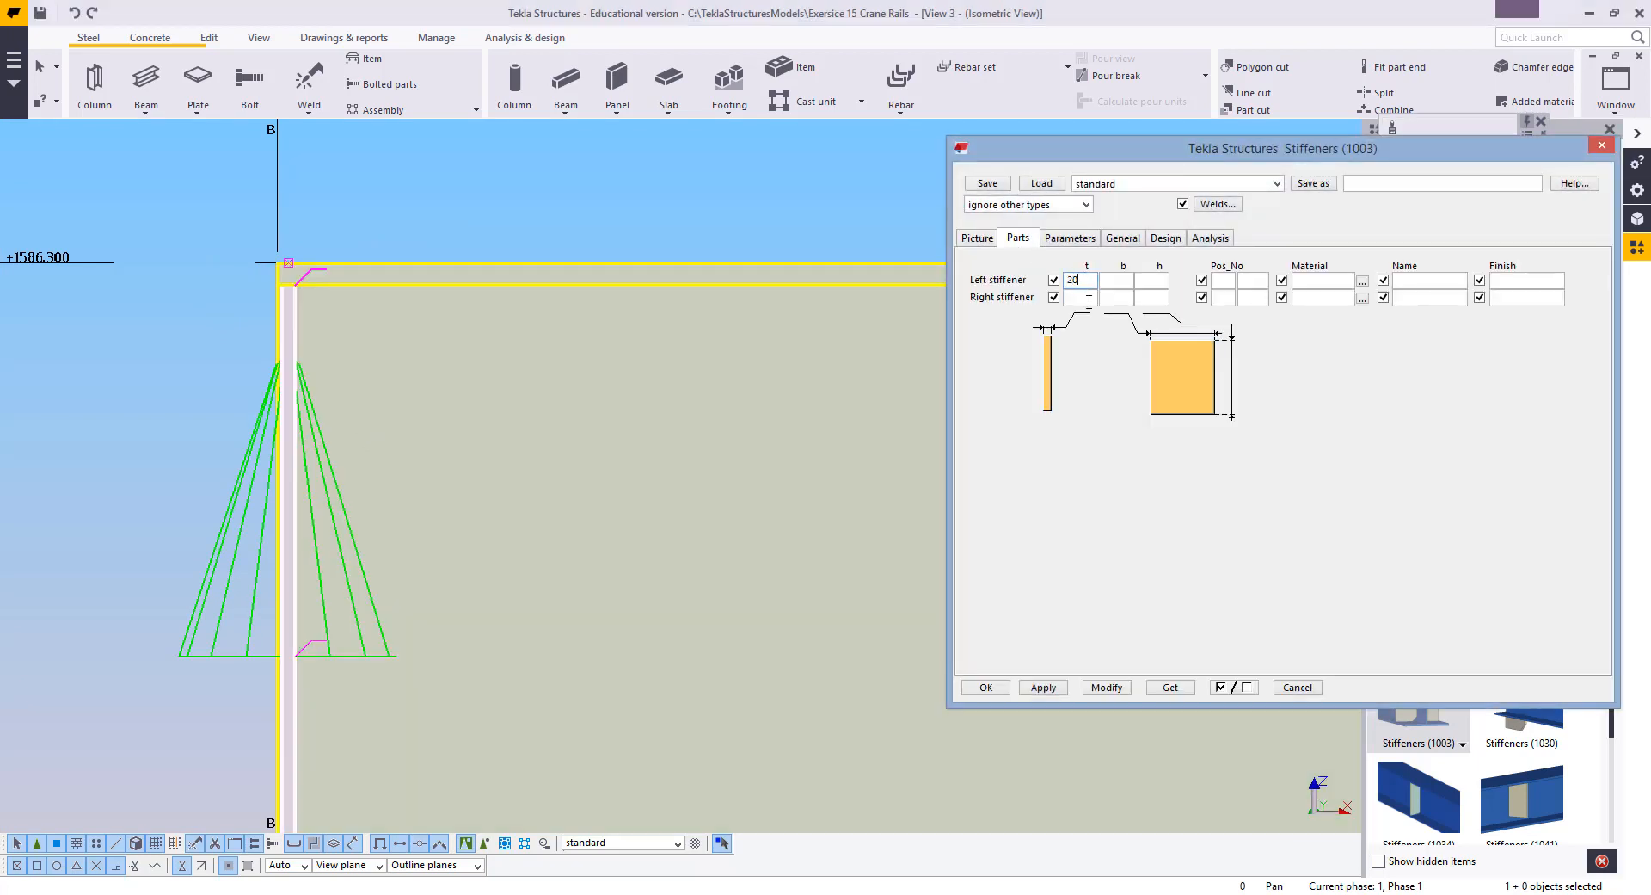
left_click(1101, 692)
middle_click_drag(473, 502, 553, 484)
Measure the space beside the web in isometric View 1, and set both stiffeners to 165 mm wide and 675 mm high
left_click(1616, 86)
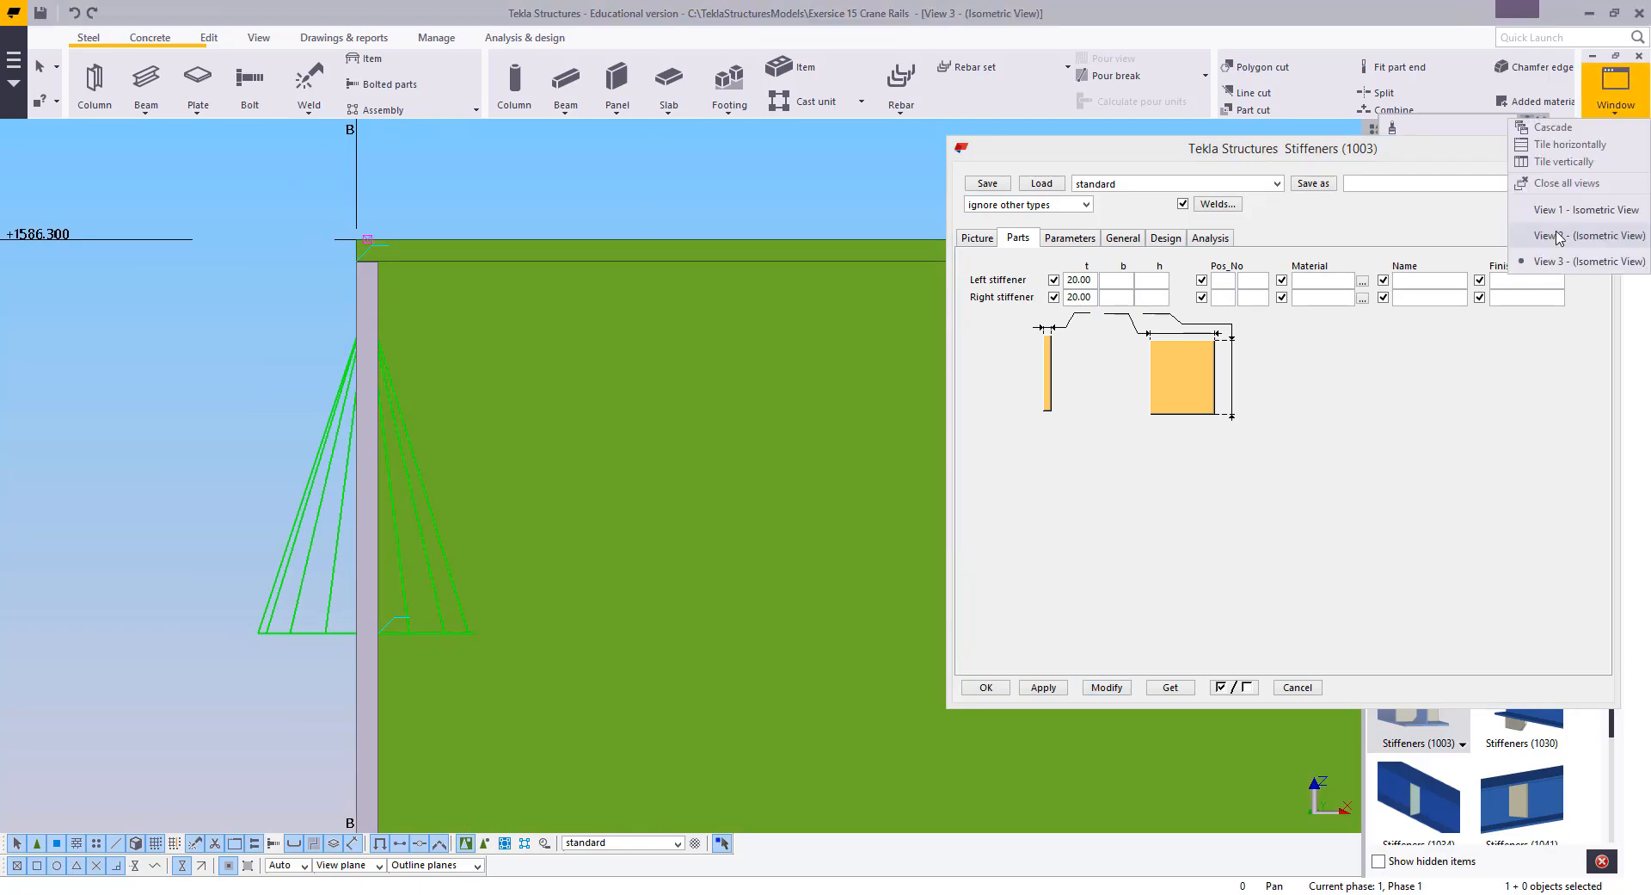
left_click(1563, 213)
scroll(509, 428, "up", 10)
key("f")
left_click(360, 544)
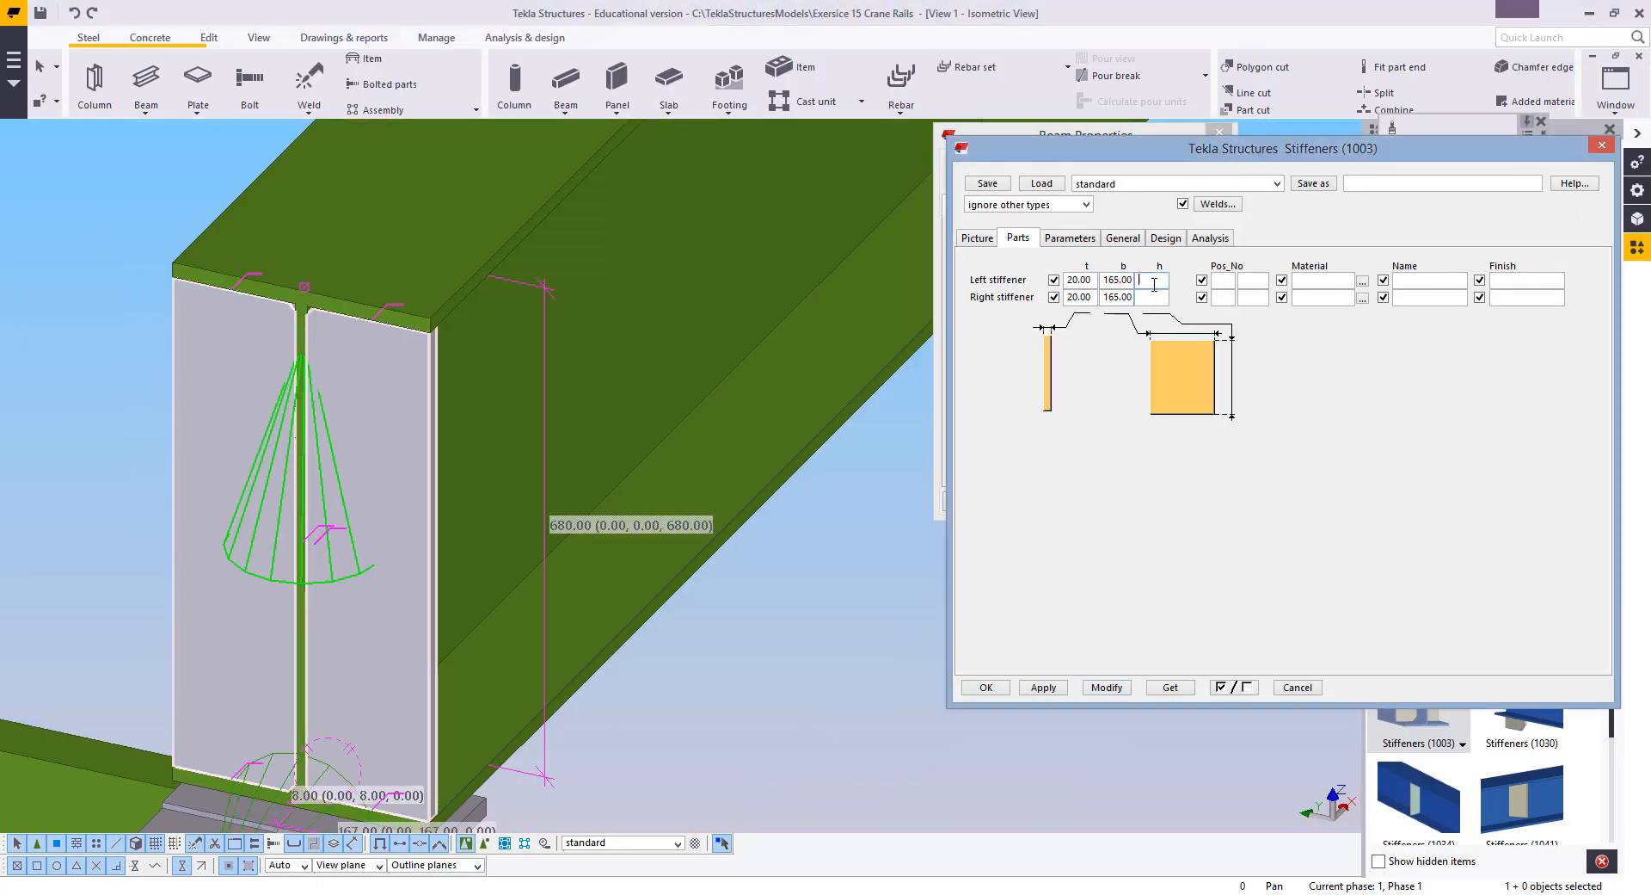
type("675")
left_click(1161, 296)
type("675")
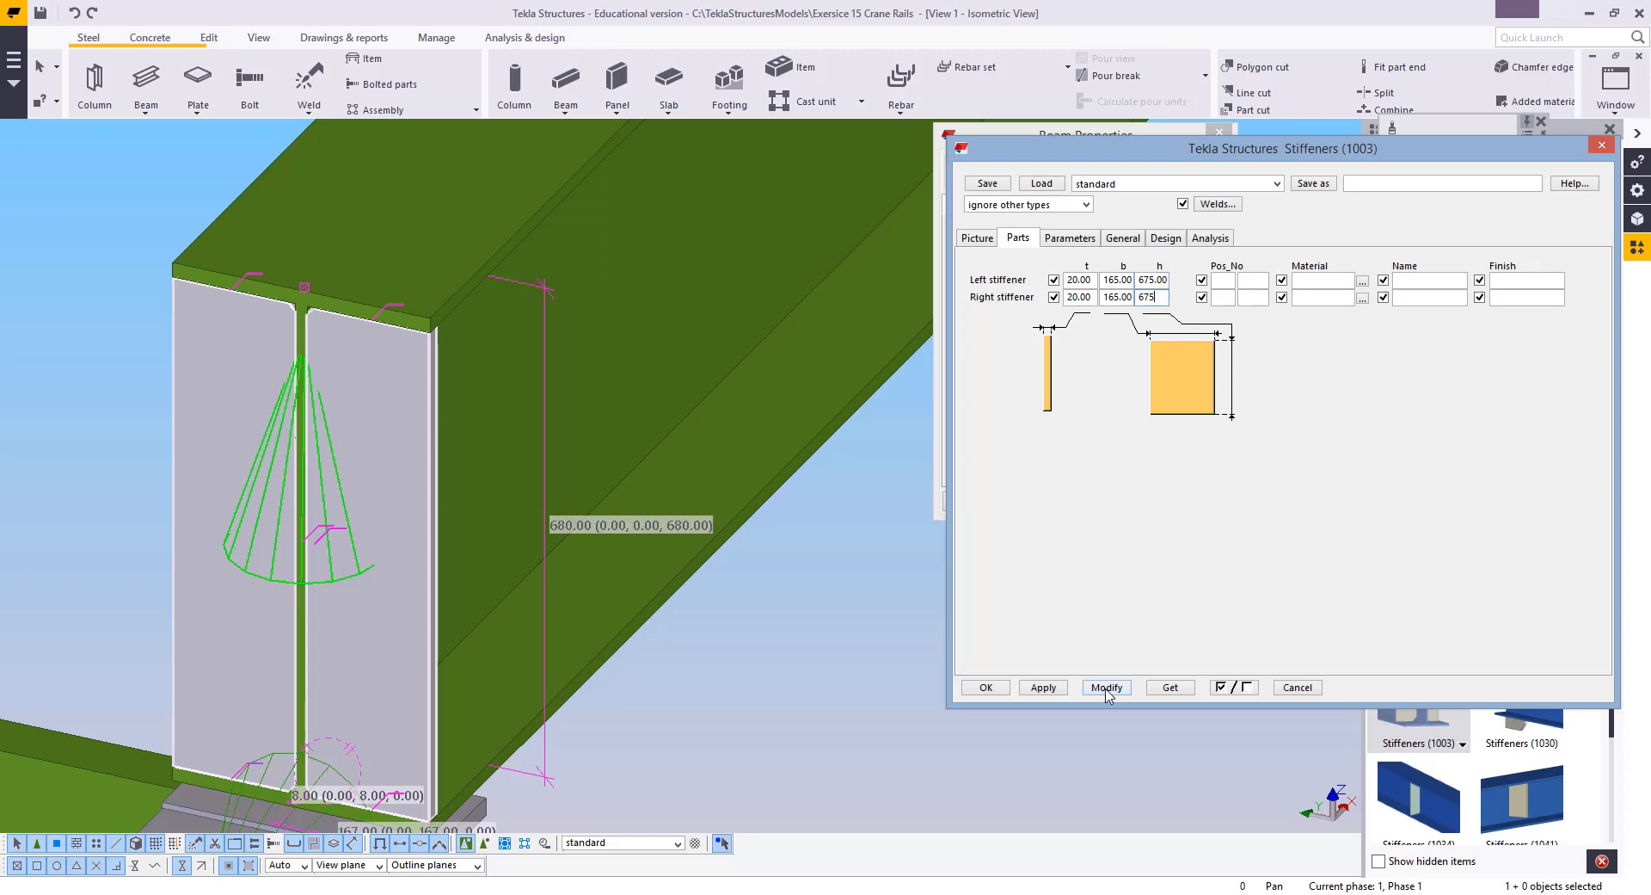
left_click(1107, 687)
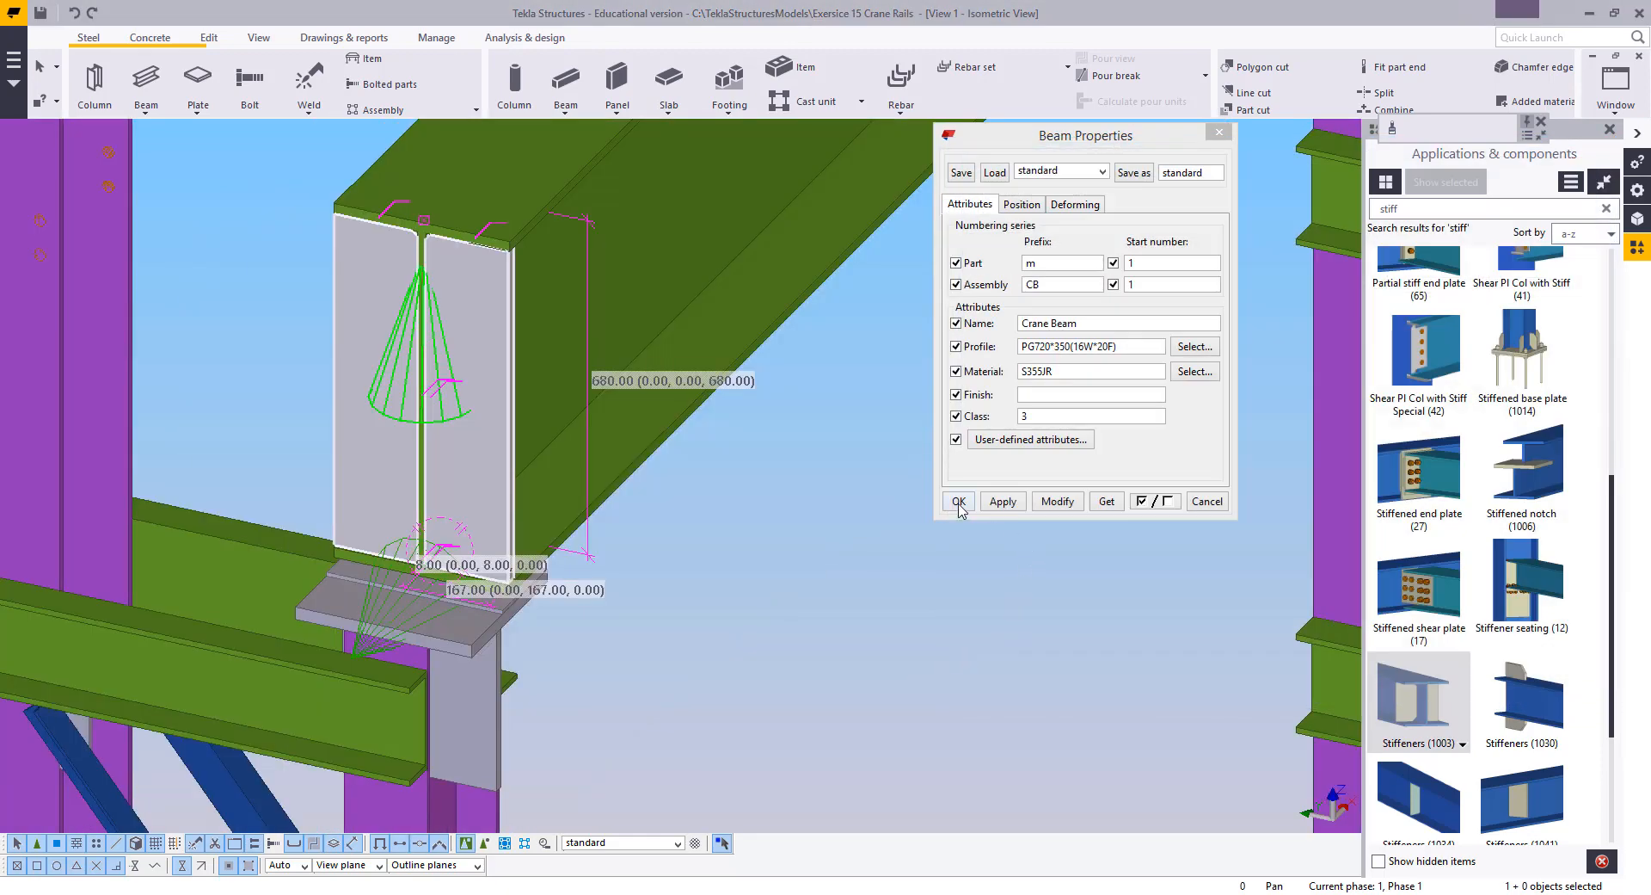
left_click(959, 501)
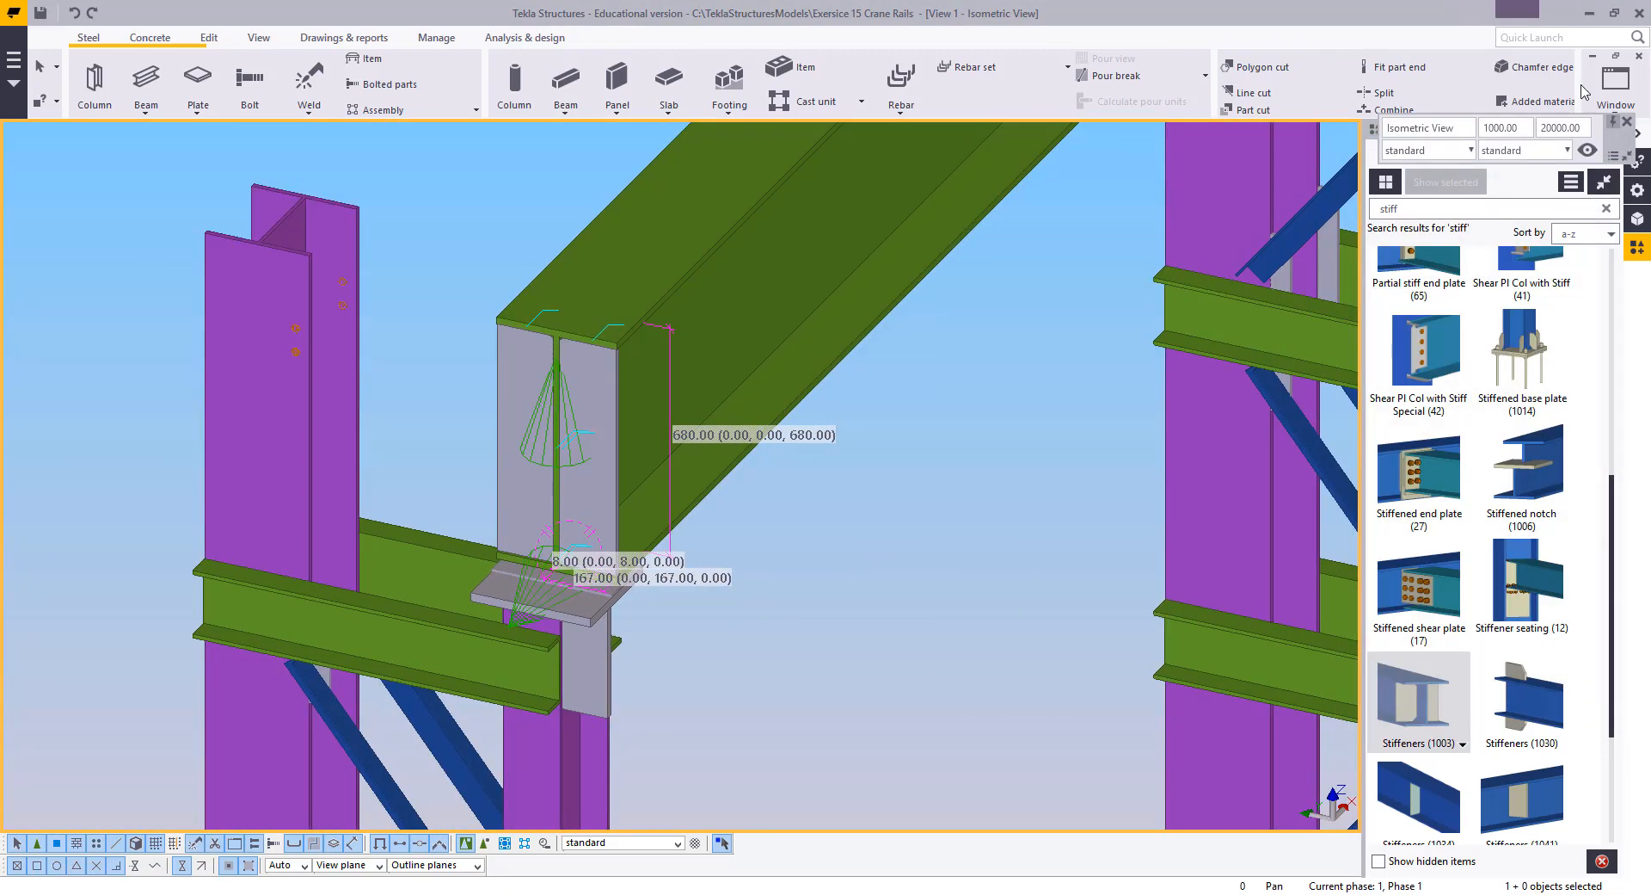
Return to View 3 and place the matching stiffeners at the crane beam's gridline C end
left_click(1615, 86)
left_click(1592, 249)
right_click(966, 262)
left_click(1012, 374)
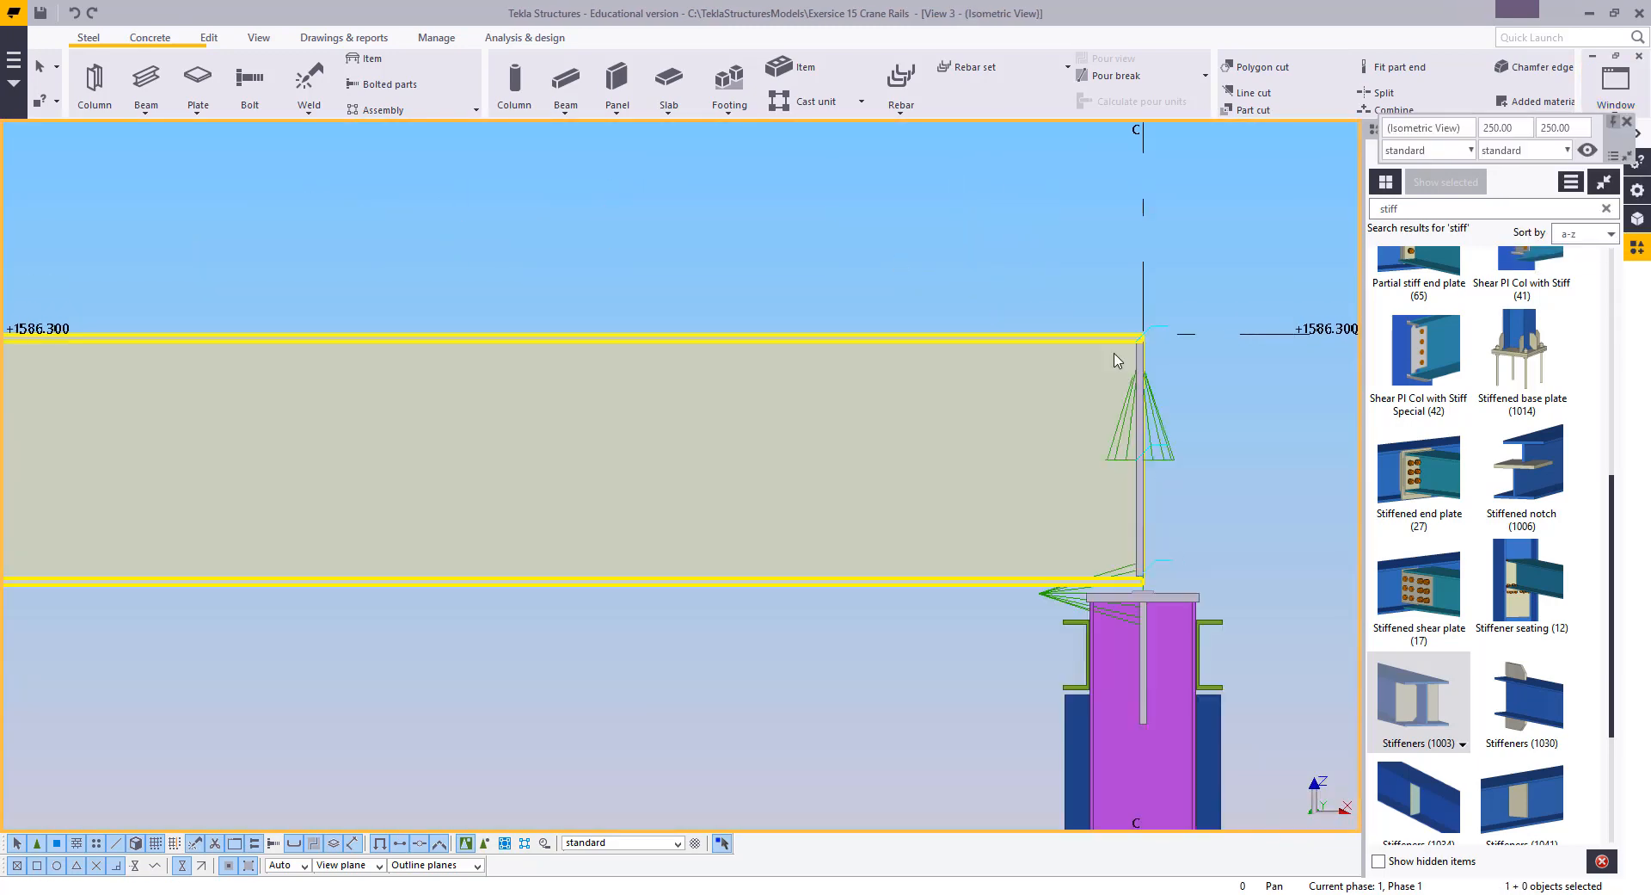
Move the crane beam's end point and the stiffener point at gridline C inward by 2 mm
left_click(1067, 396)
scroll(1047, 323, "down", 2)
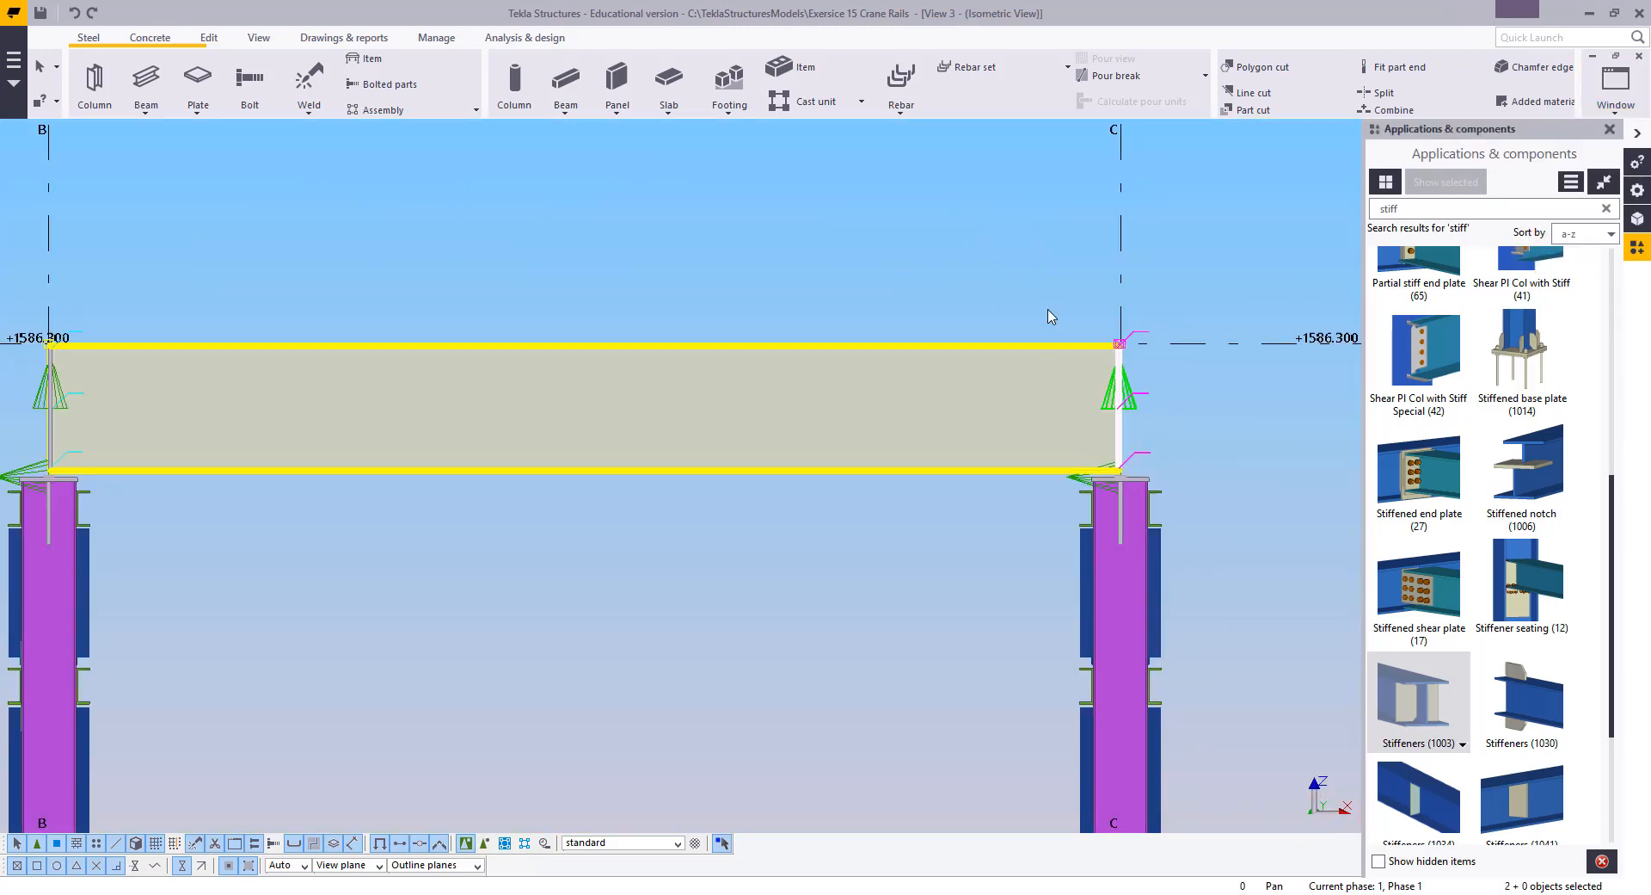
left_click(1123, 340)
scroll(1157, 318, "up", 5)
scroll(1157, 327, "up", 2)
right_click(1154, 298)
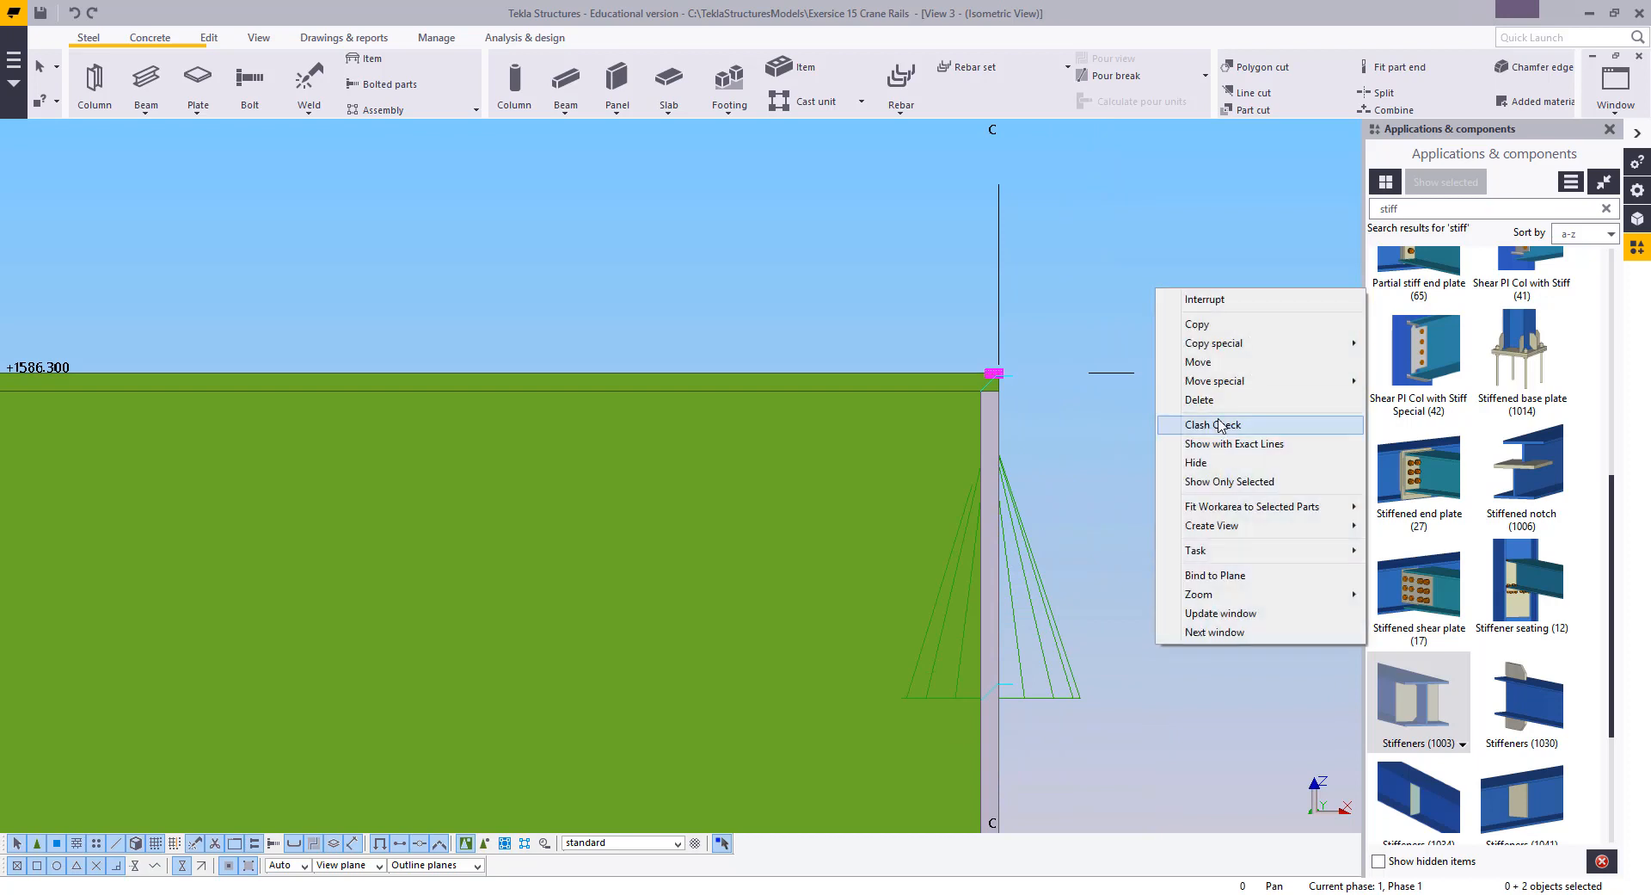
left_click(1215, 376)
left_click(1215, 376)
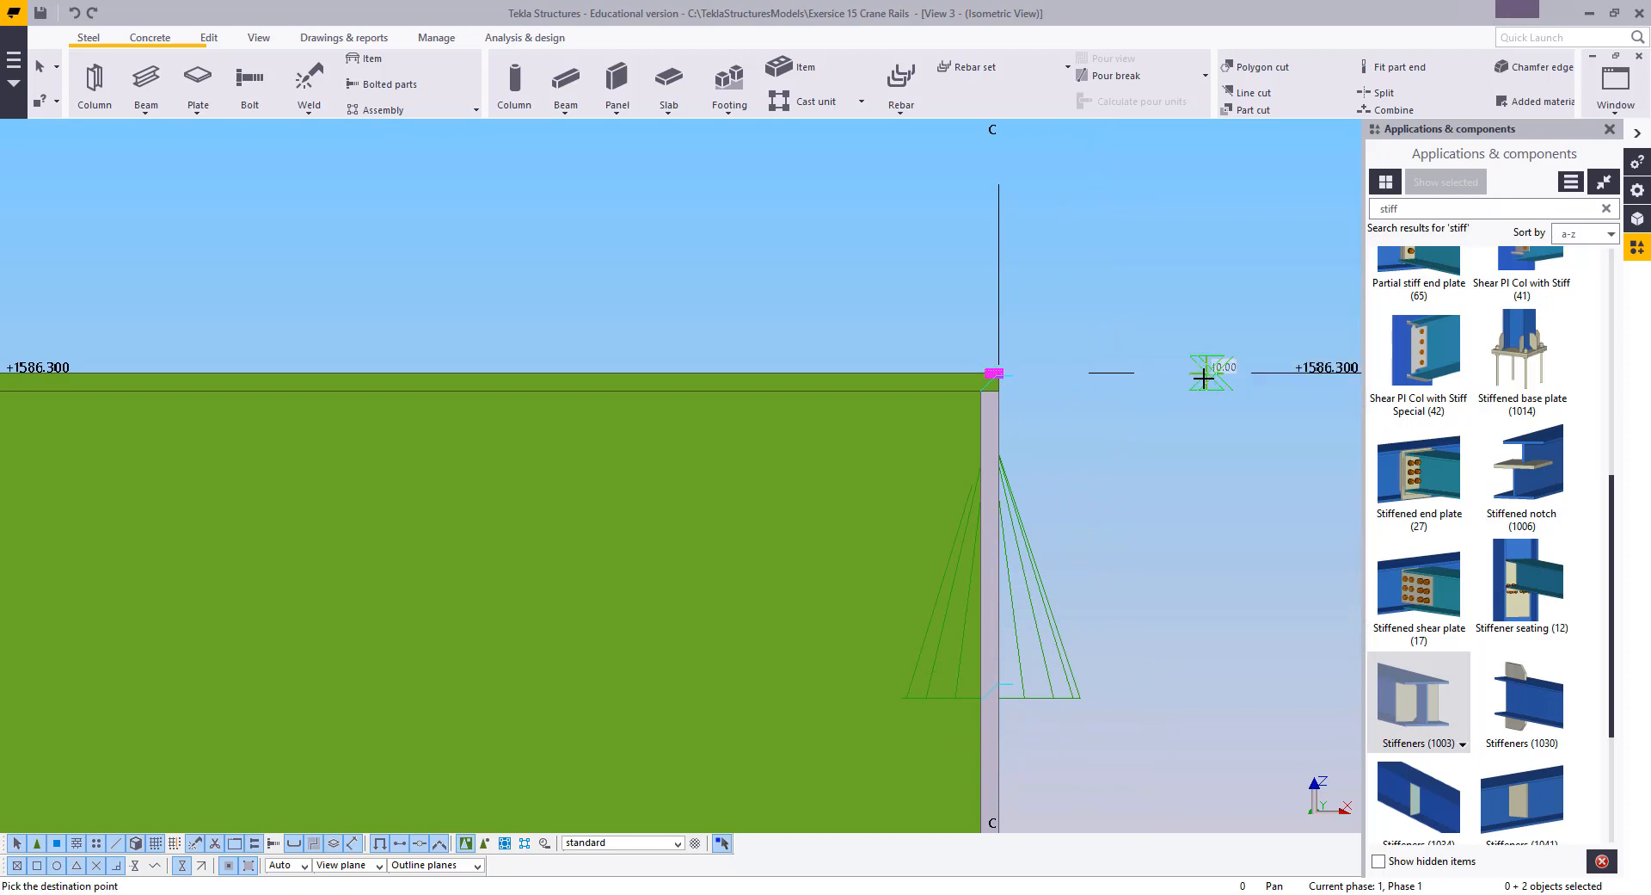
type("2")
key("Return")
right_click(1147, 258)
left_click(1174, 274)
left_click(1179, 365)
scroll(1179, 373, "down", 4)
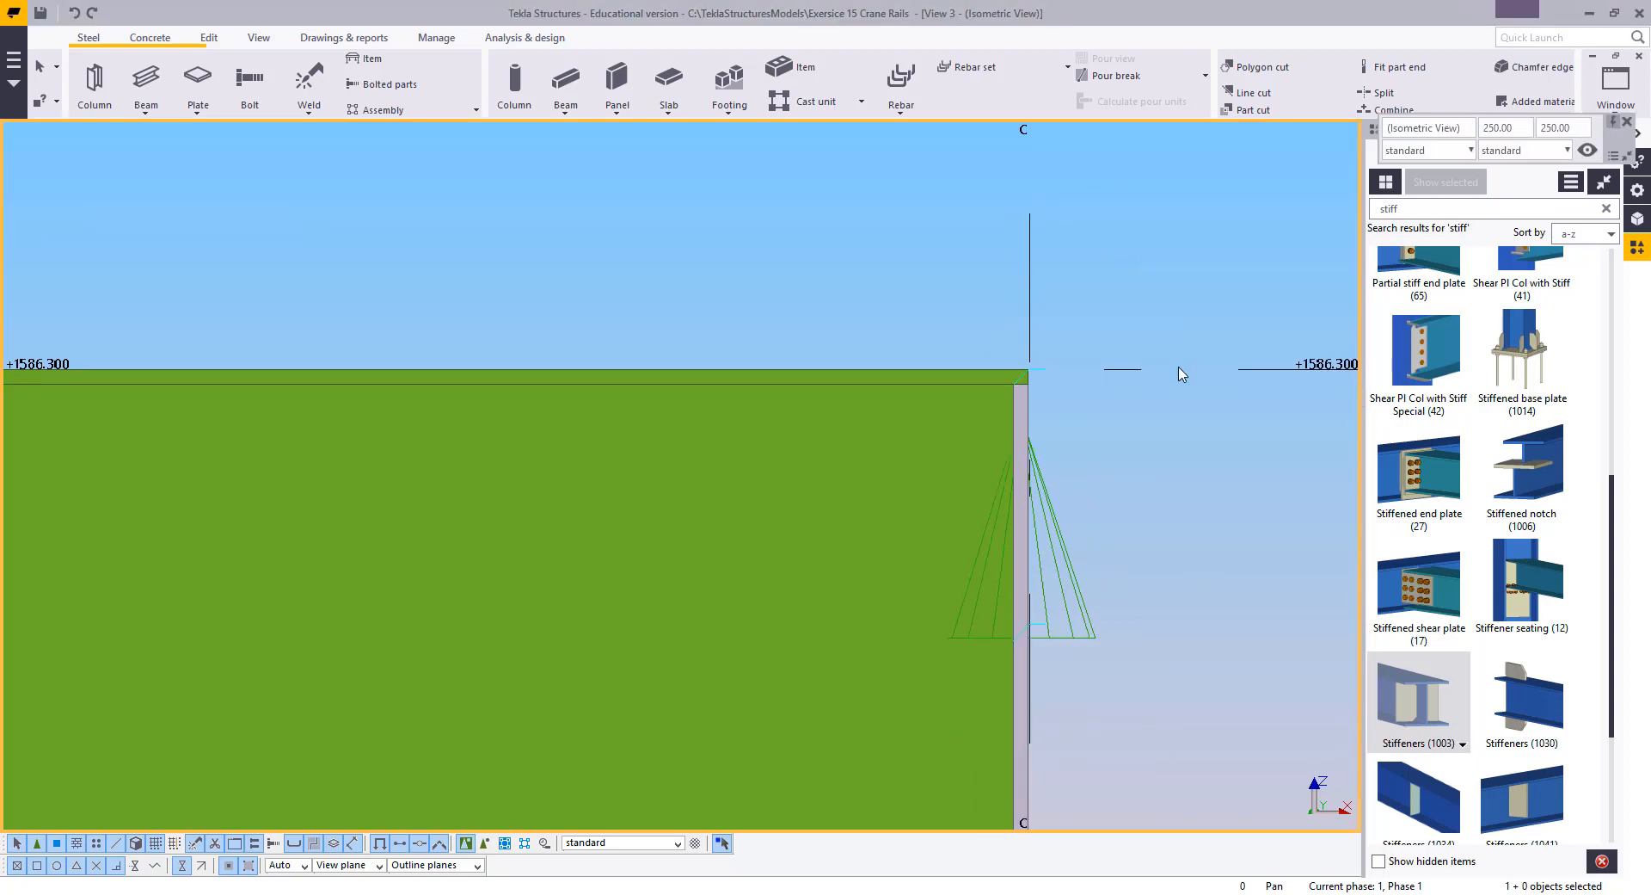
Move the crane beam's end point and the stiffener point at gridline B inward by 2 mm
middle_click_drag(258, 421, 1118, 366)
scroll(689, 380, "up", 1)
left_click(704, 383)
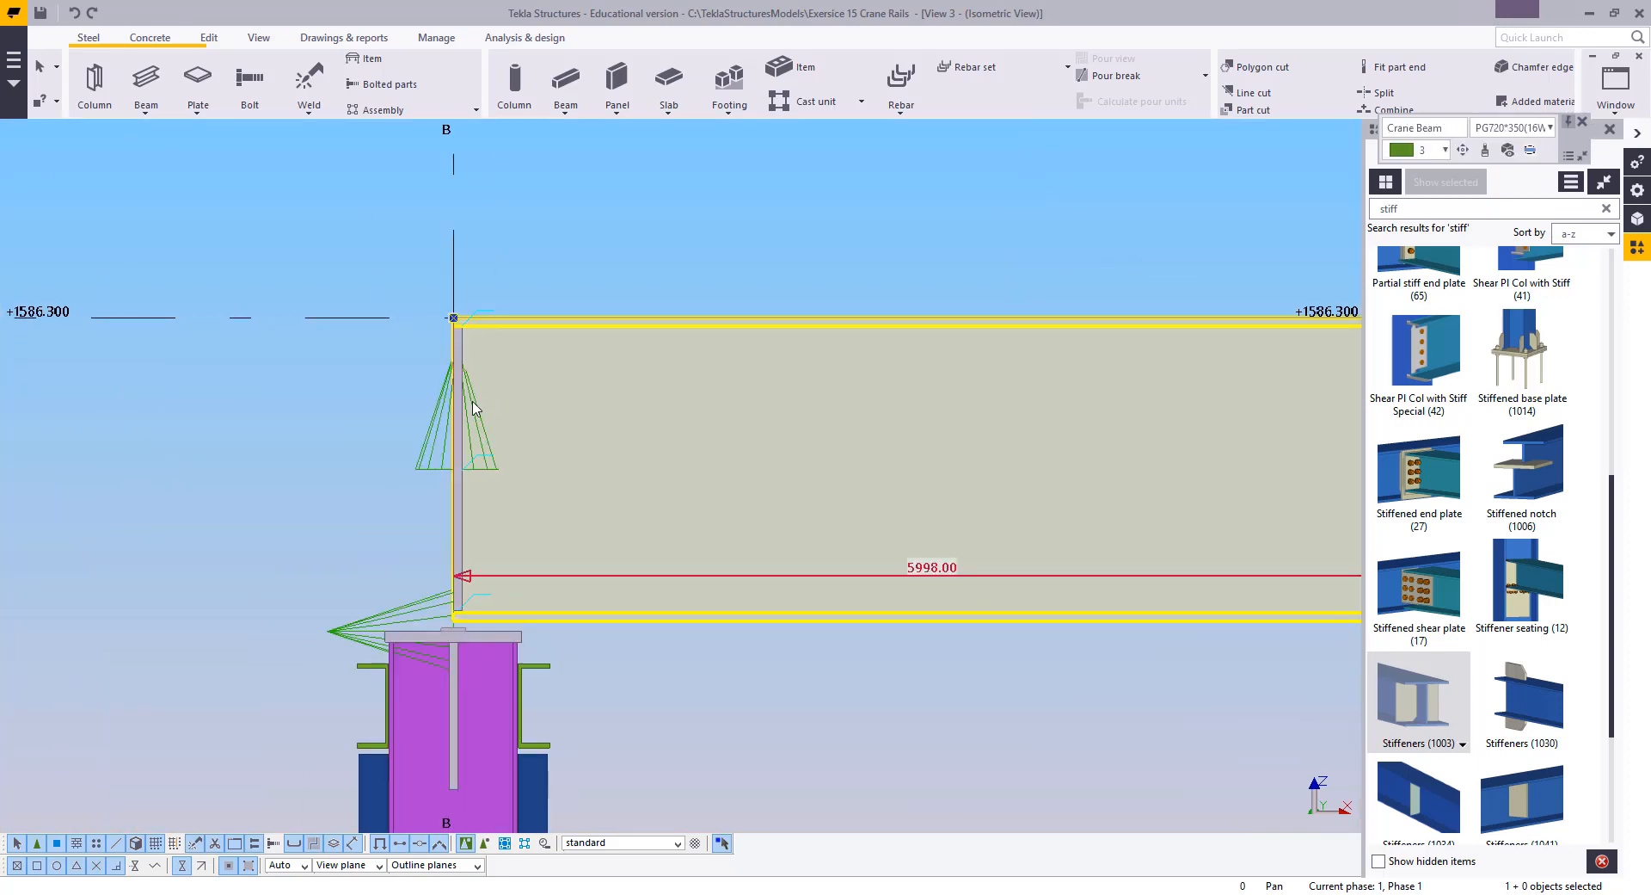
left_click_drag(368, 263, 647, 662, "alt")
right_click(546, 350)
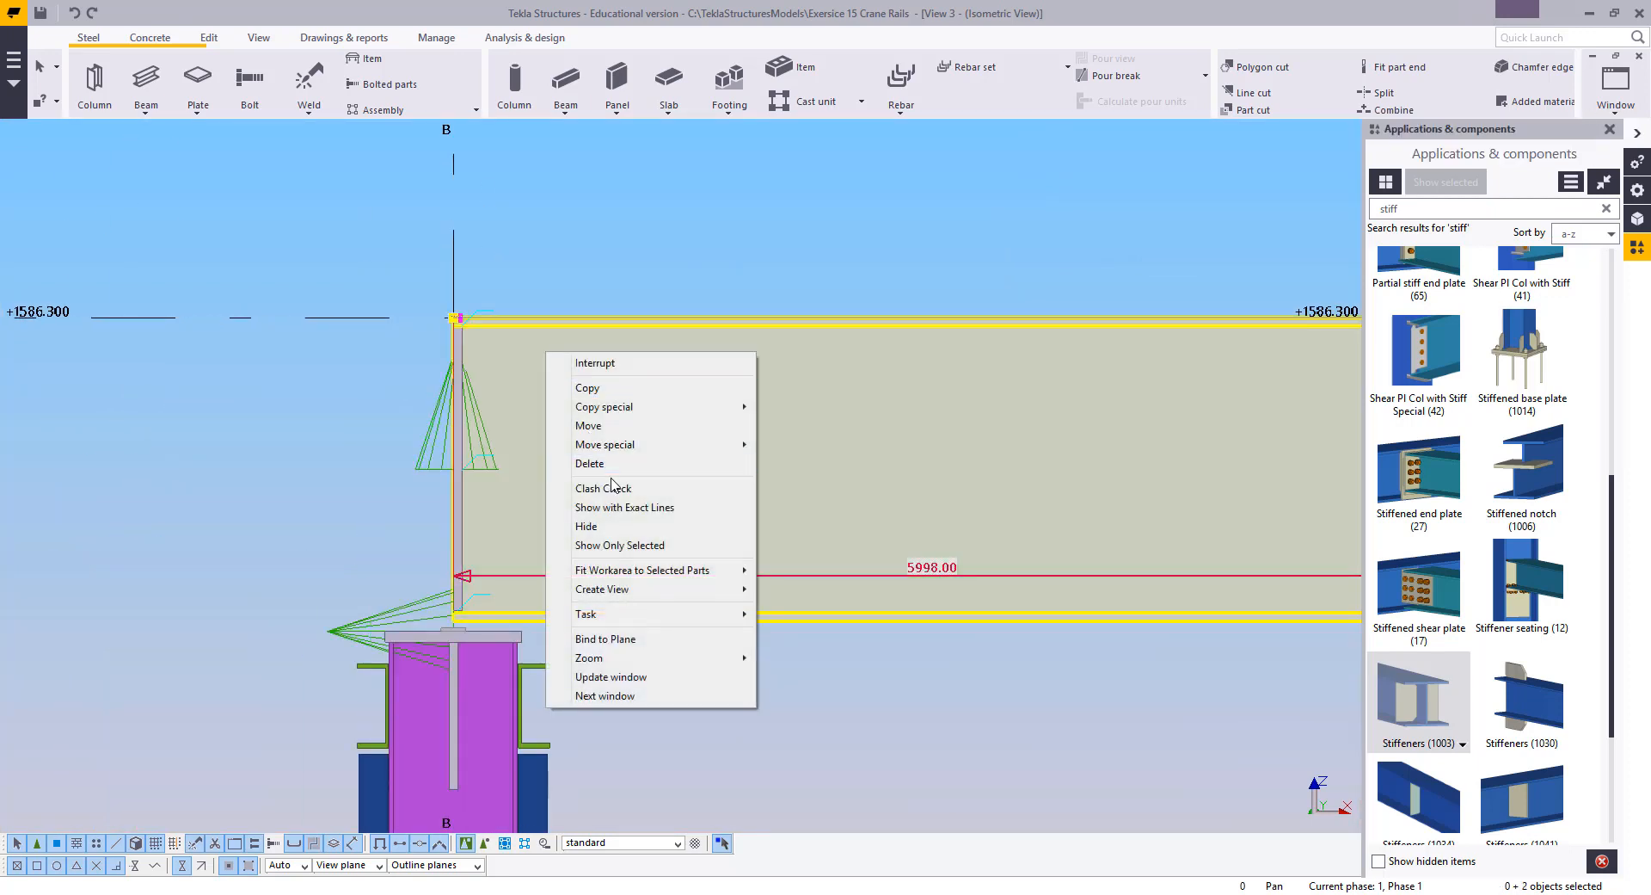
left_click(612, 425)
middle_click_drag(321, 291, 539, 331)
scroll(523, 336, "up", 2)
left_click(577, 372)
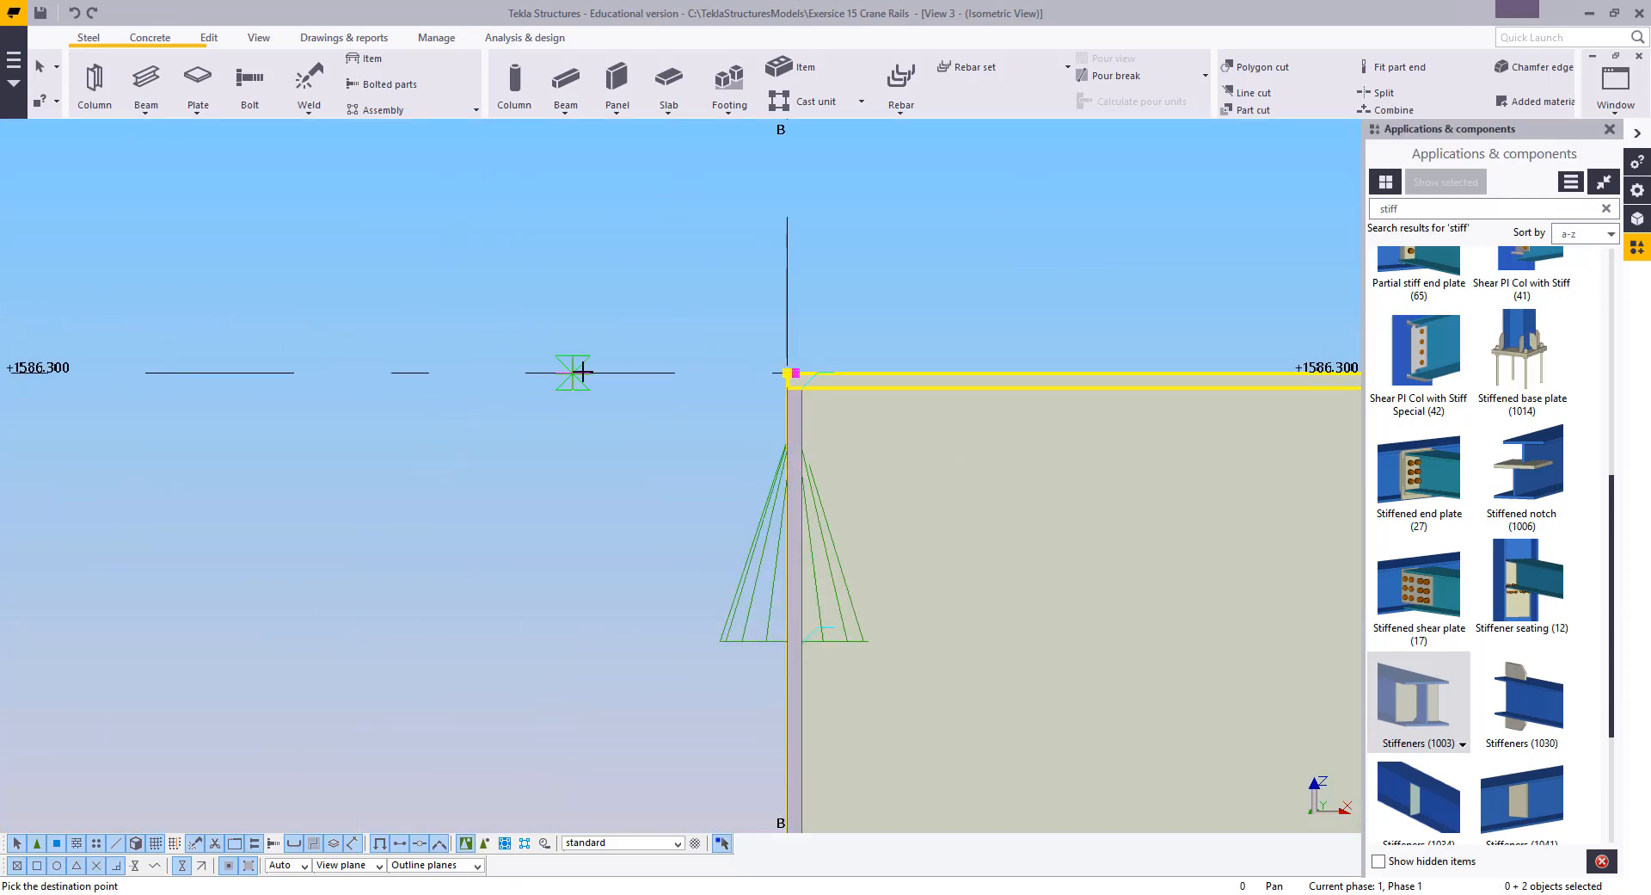
type("50")
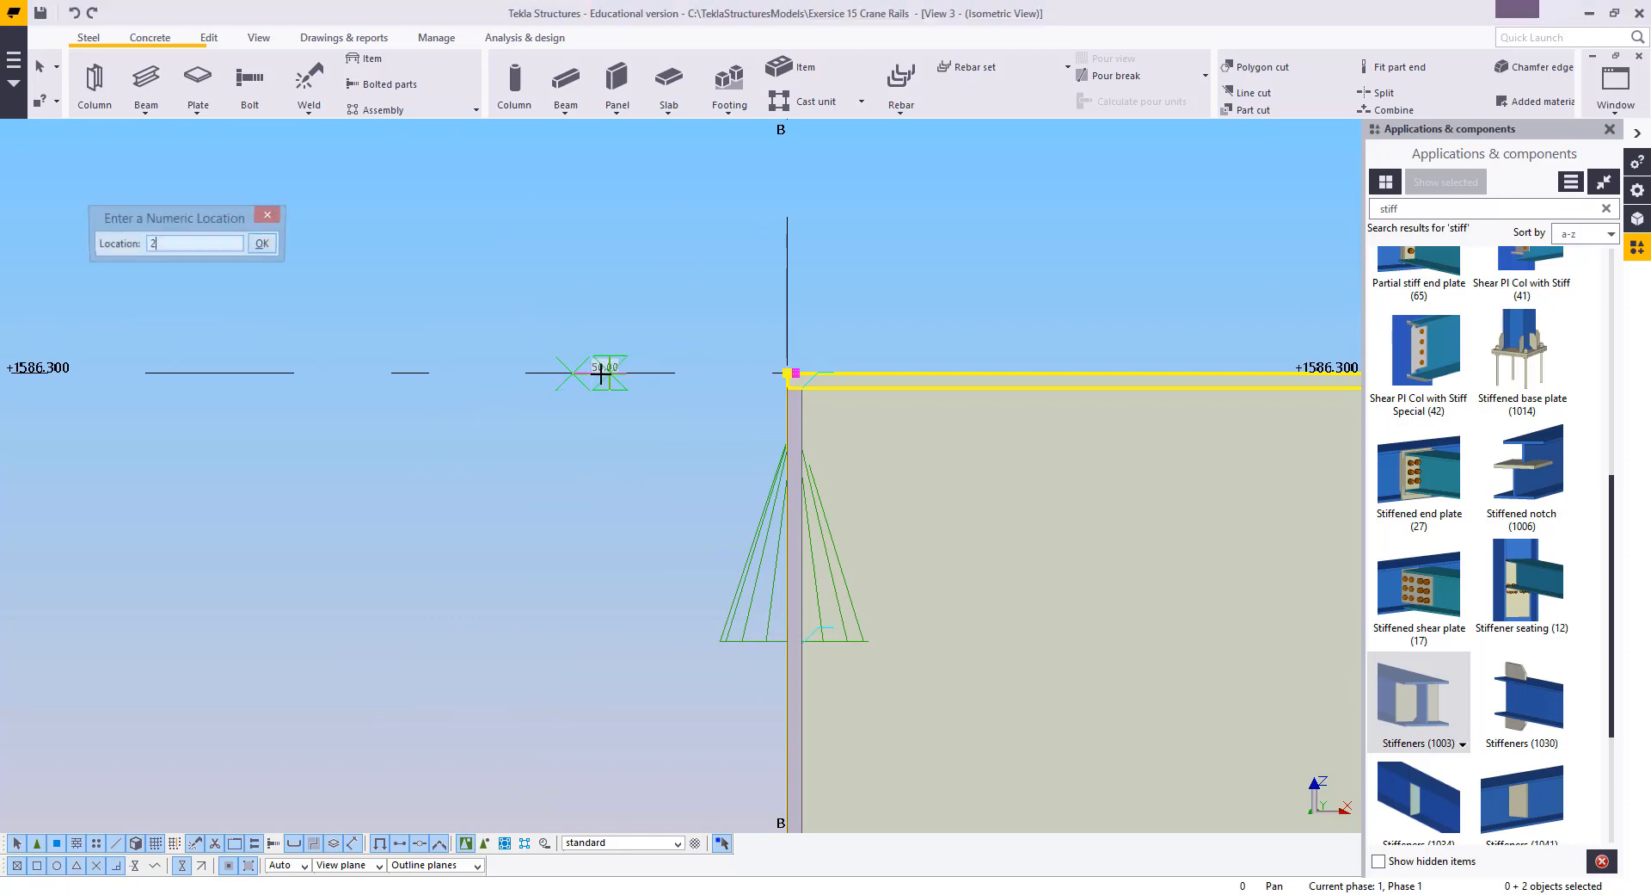
key("Return")
Open the properties of the rocker plate at gridline B and check the continuity plate's size in the AutoCAD elevation
scroll(794, 273, "down", 2)
scroll(740, 344, "up", 6)
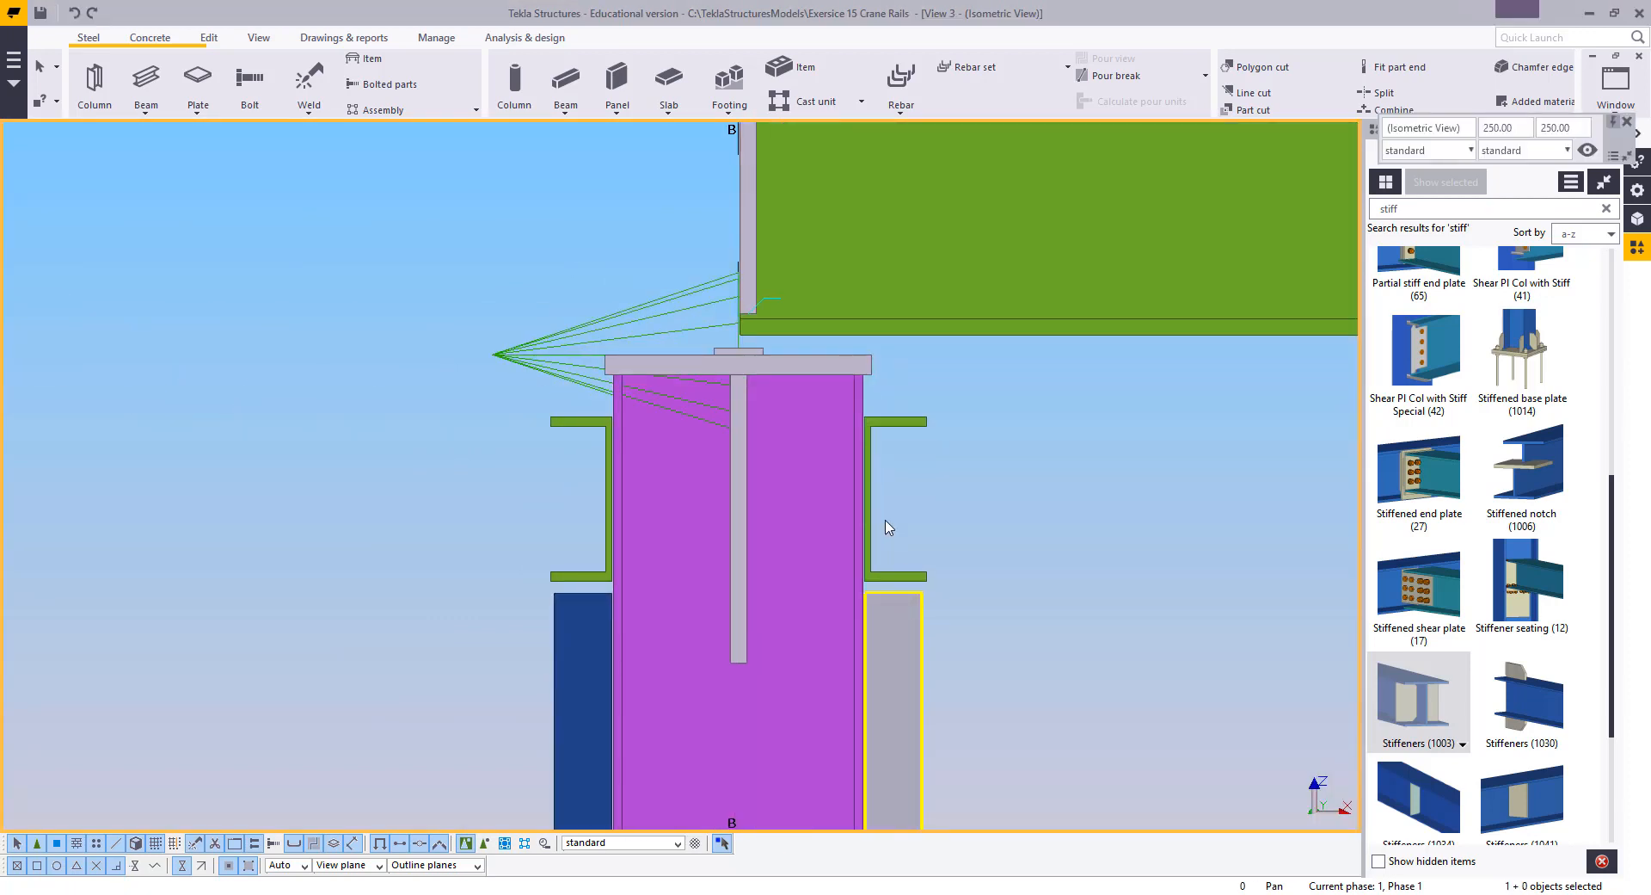
left_click(654, 343)
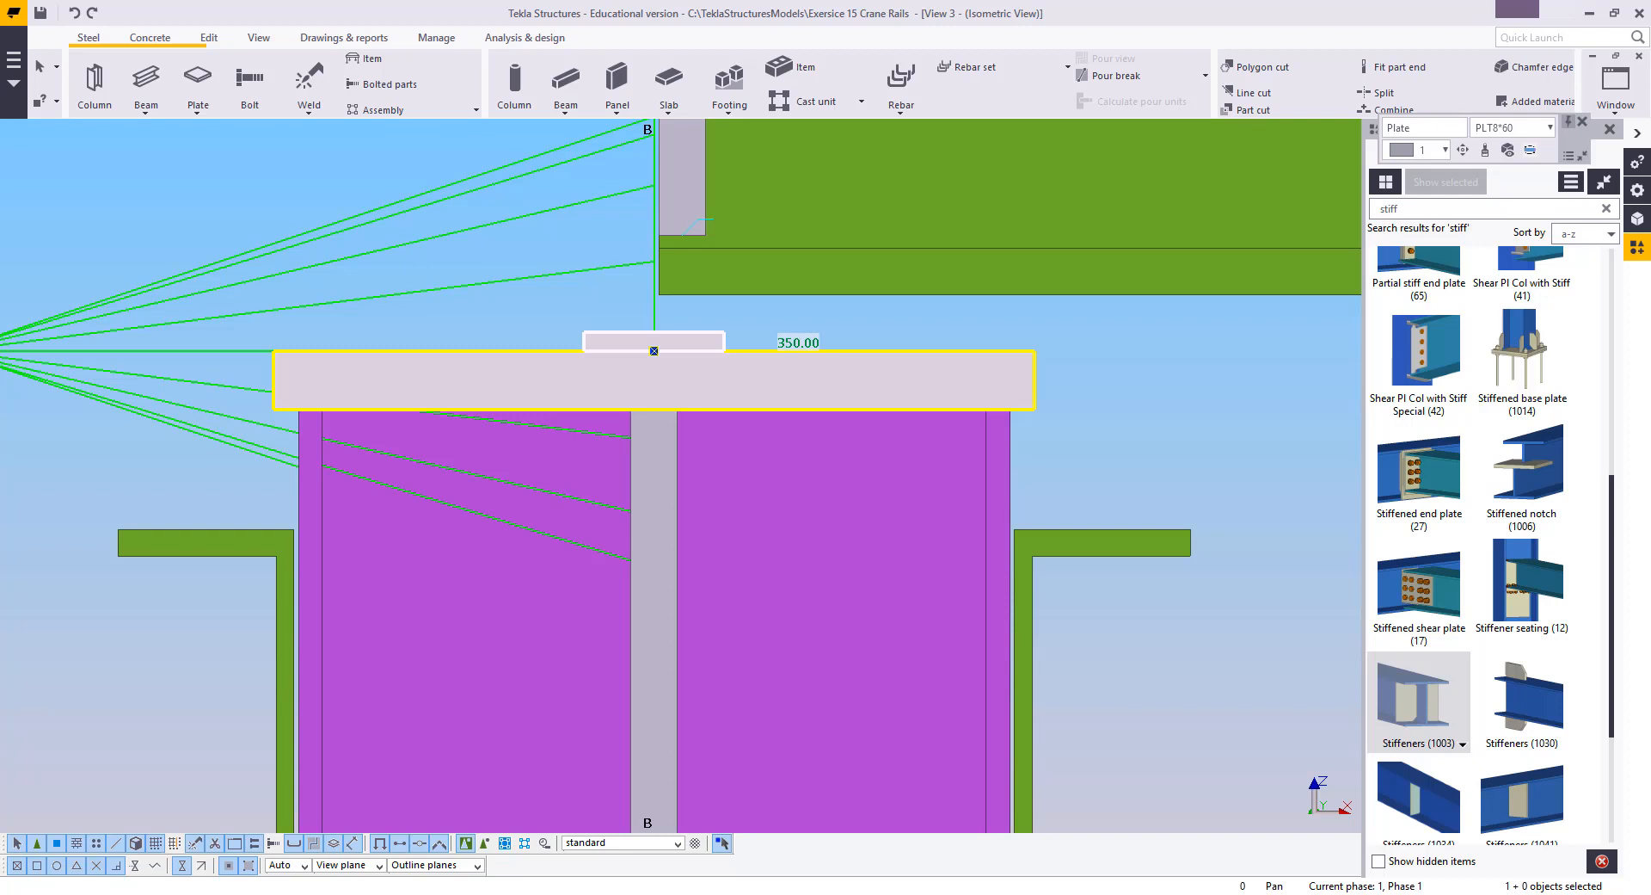
double_click(564, 342)
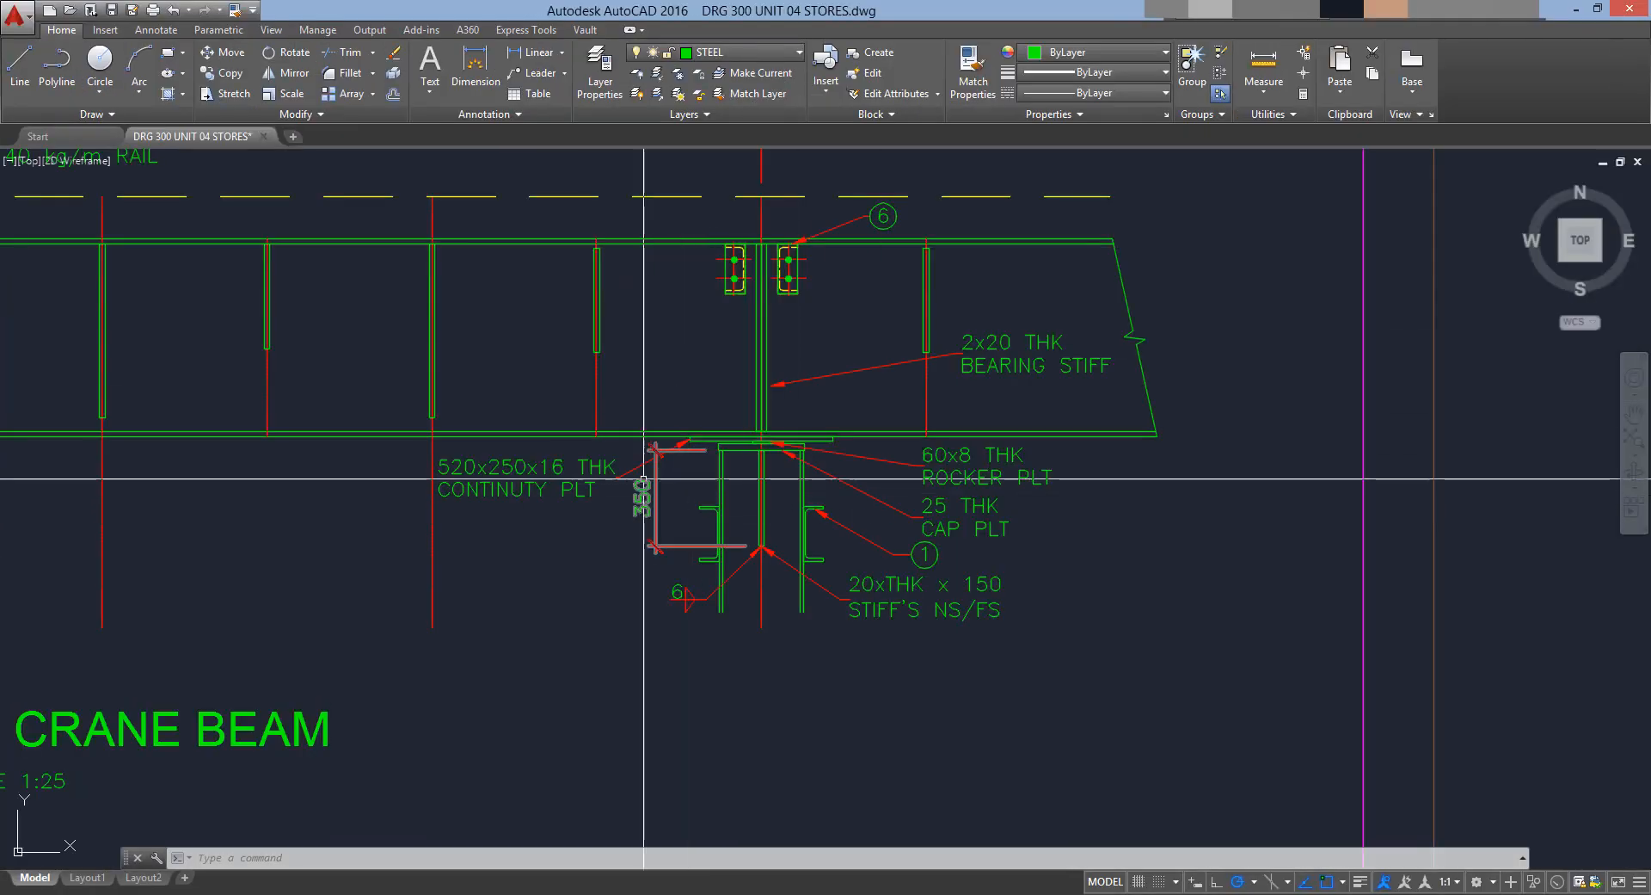
scroll(726, 357, "up", 6)
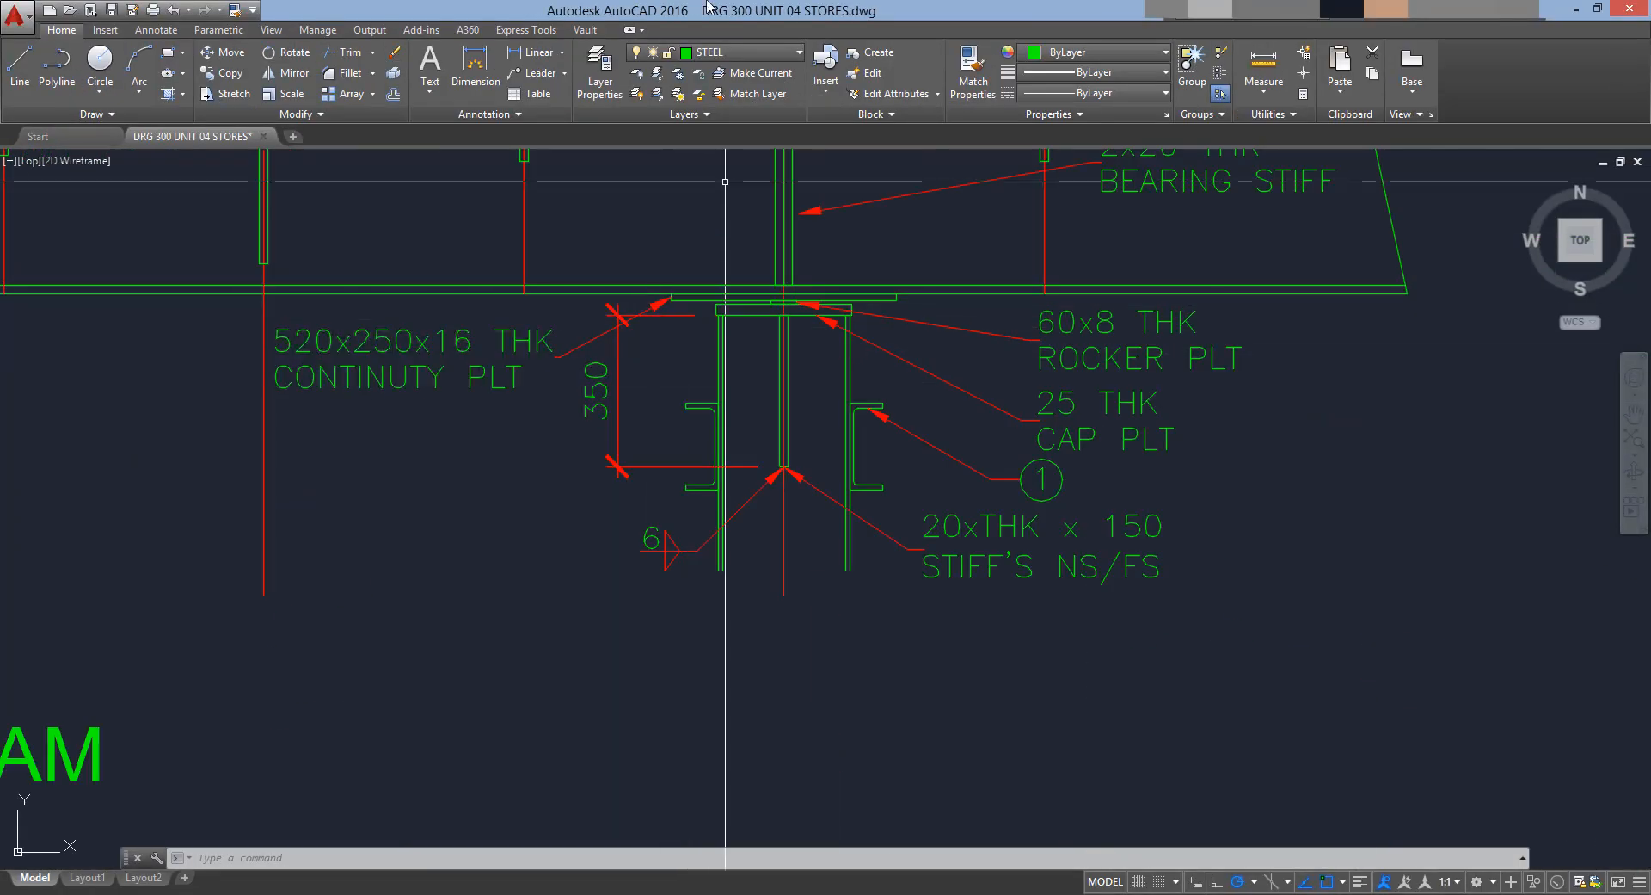
key("alt+Tab")
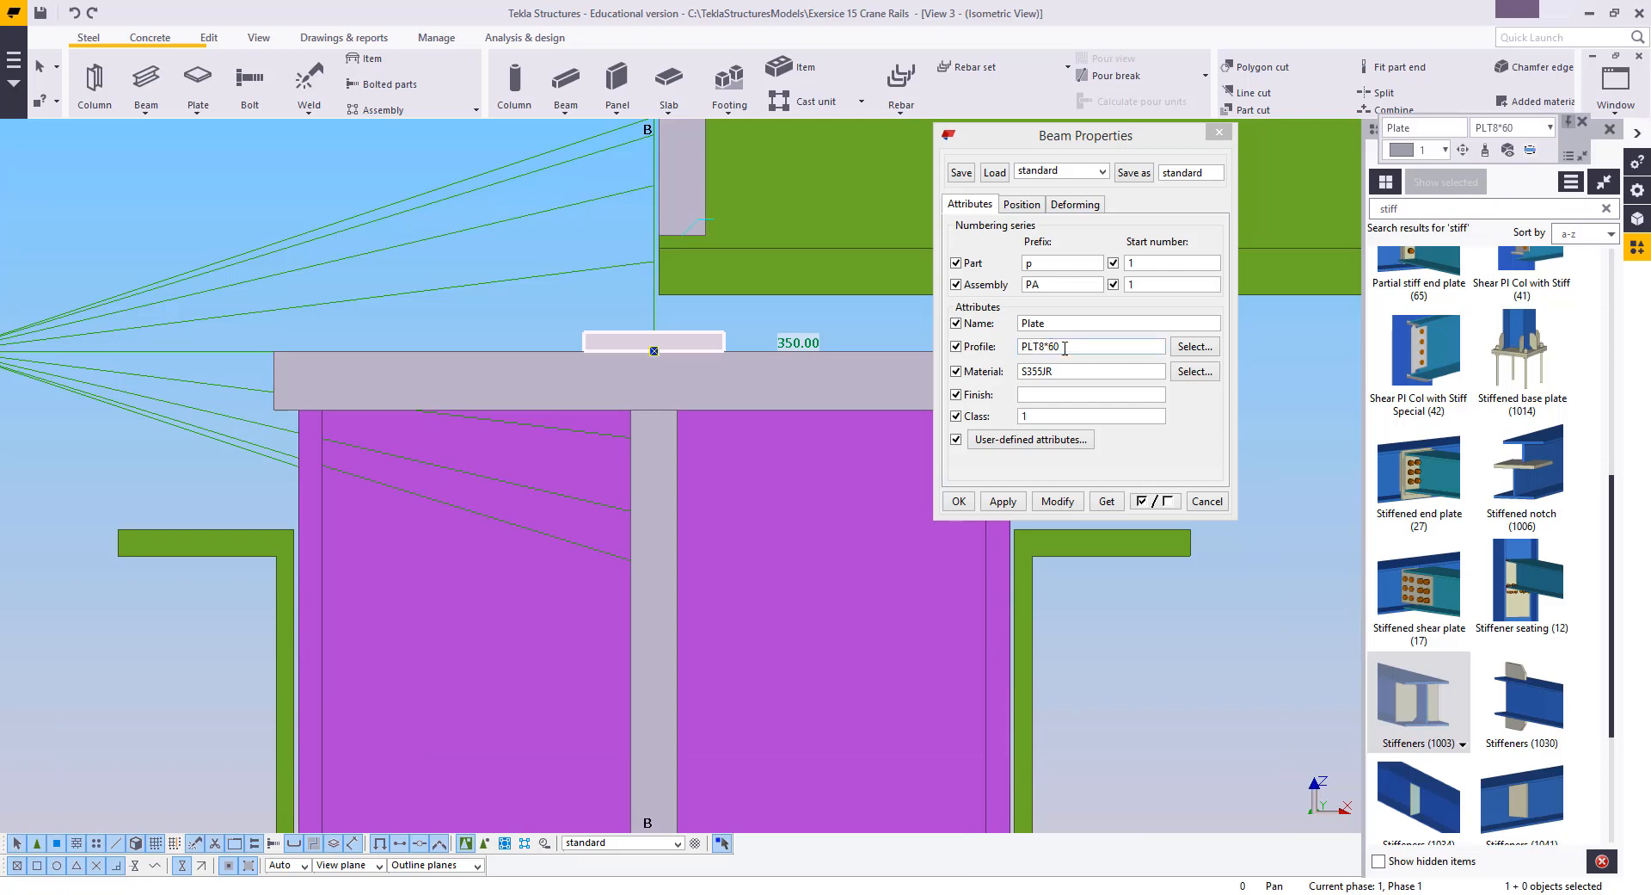
Apply beam properties for the continuity plate: profile PLT16*250, name CONTINUTY and assembly prefix CP
left_click_drag(1064, 348, 1039, 370)
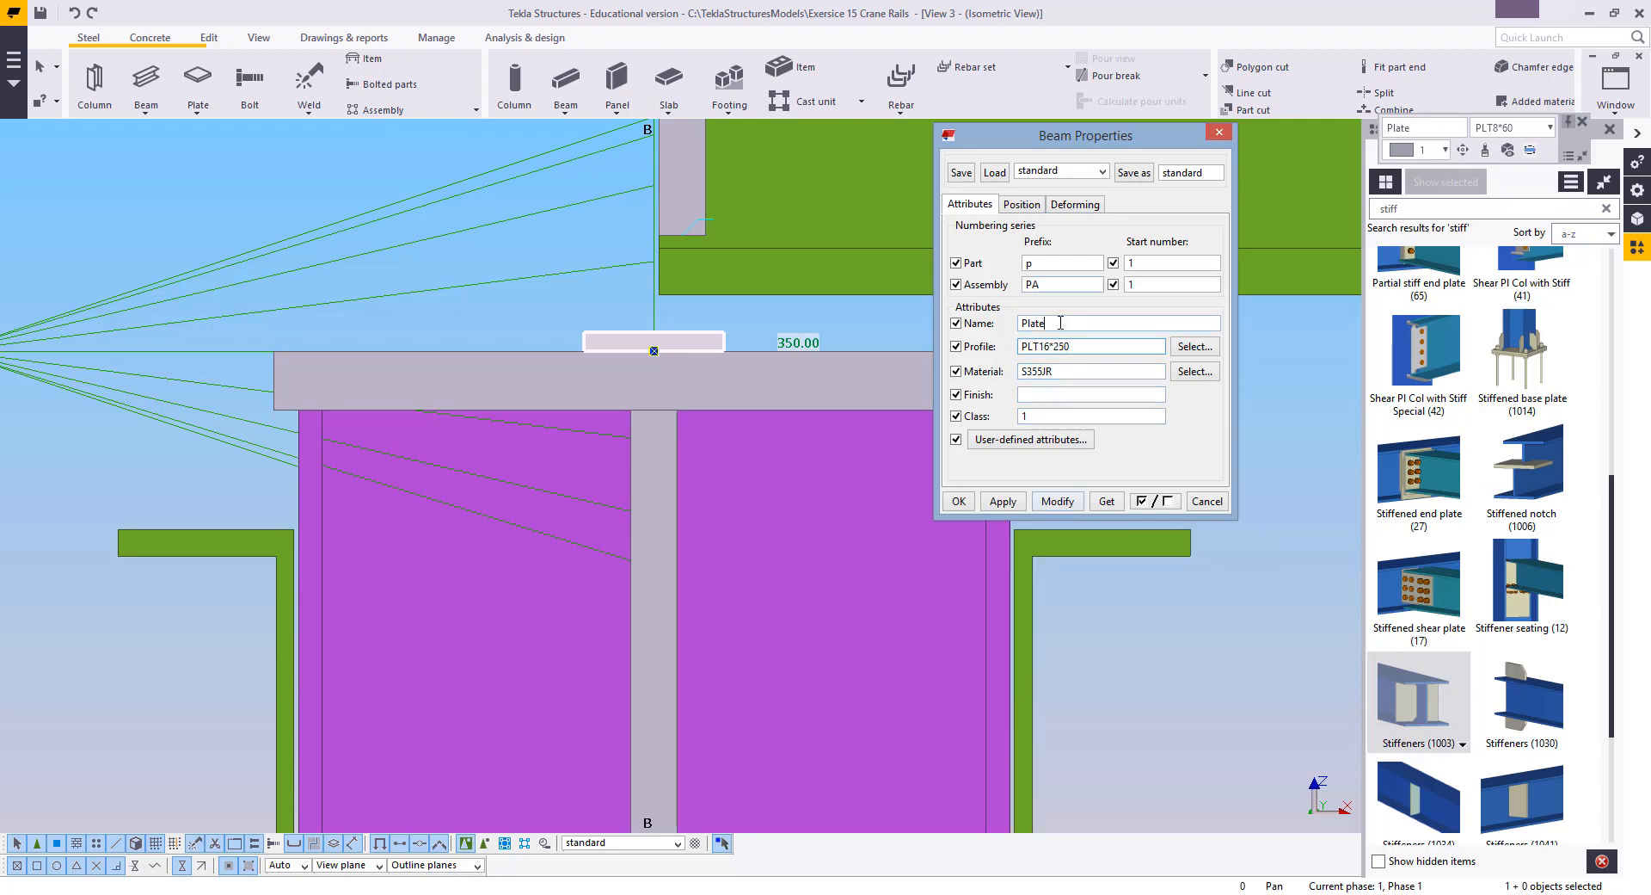
left_click_drag(1061, 323, 1005, 325)
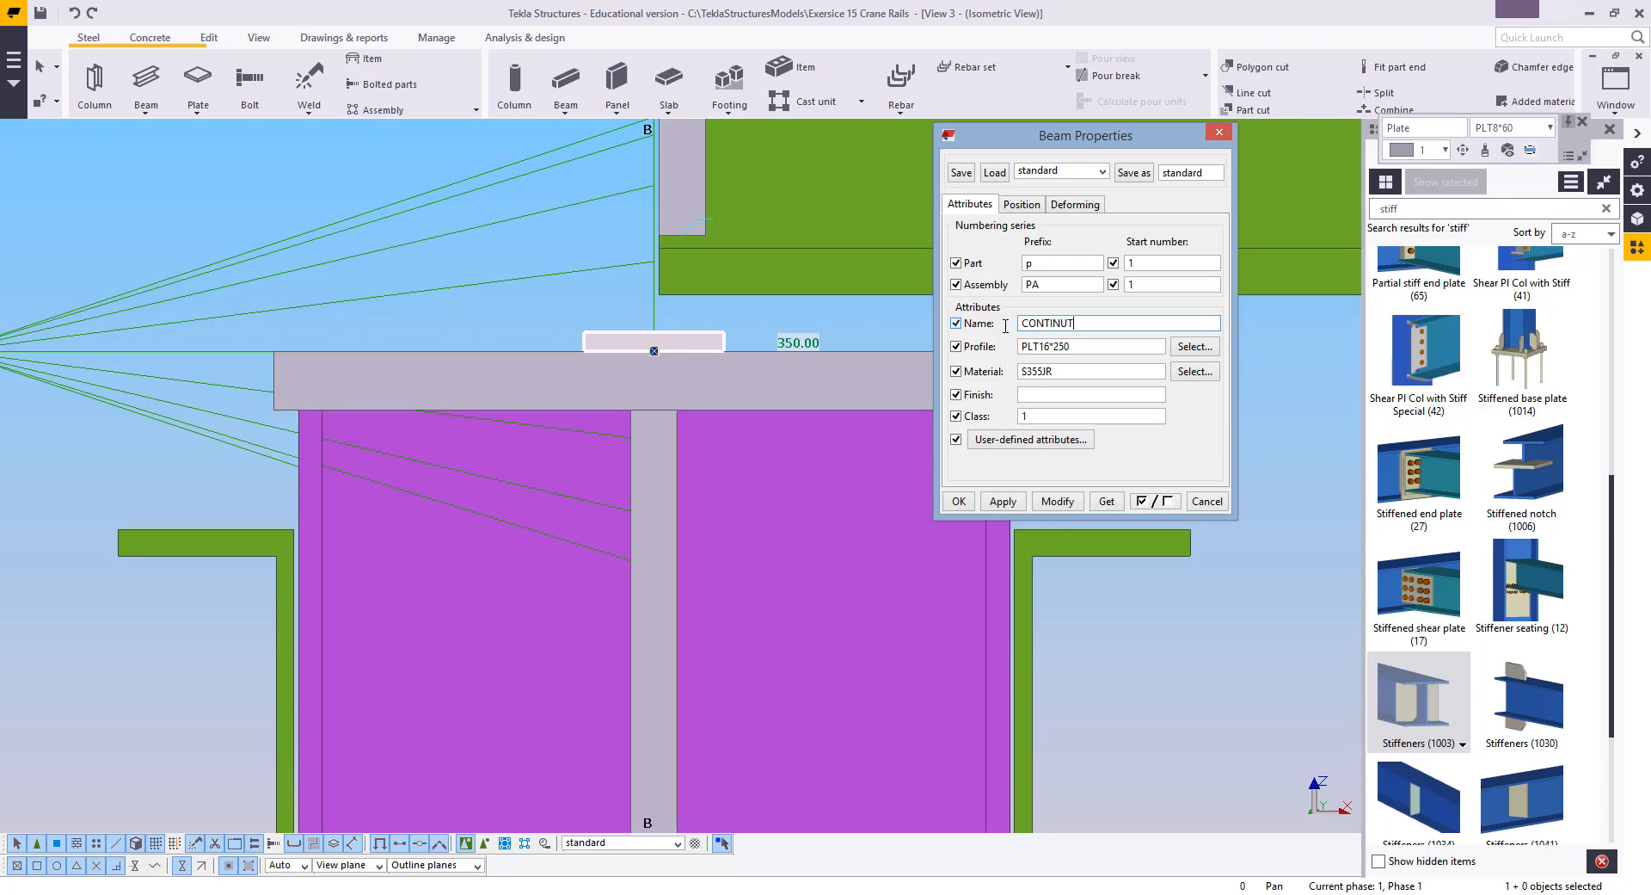
double_click(1046, 289)
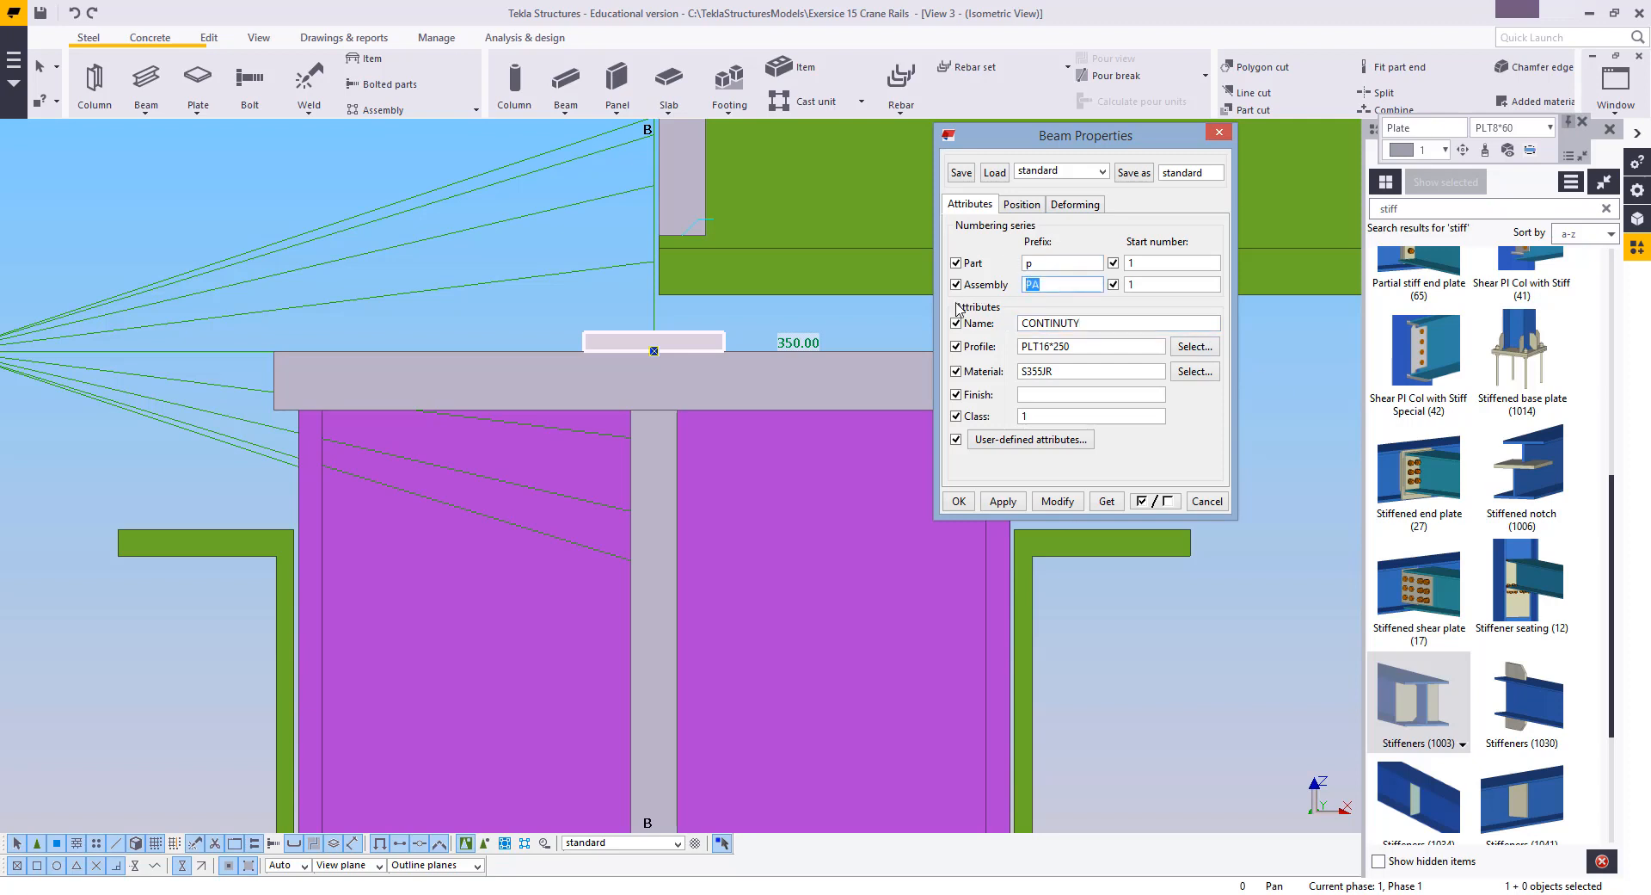
left_click(1003, 500)
Create a 520 mm long continuity plate along the underside of the crane beam, starting at its gridline B end
left_click(146, 82)
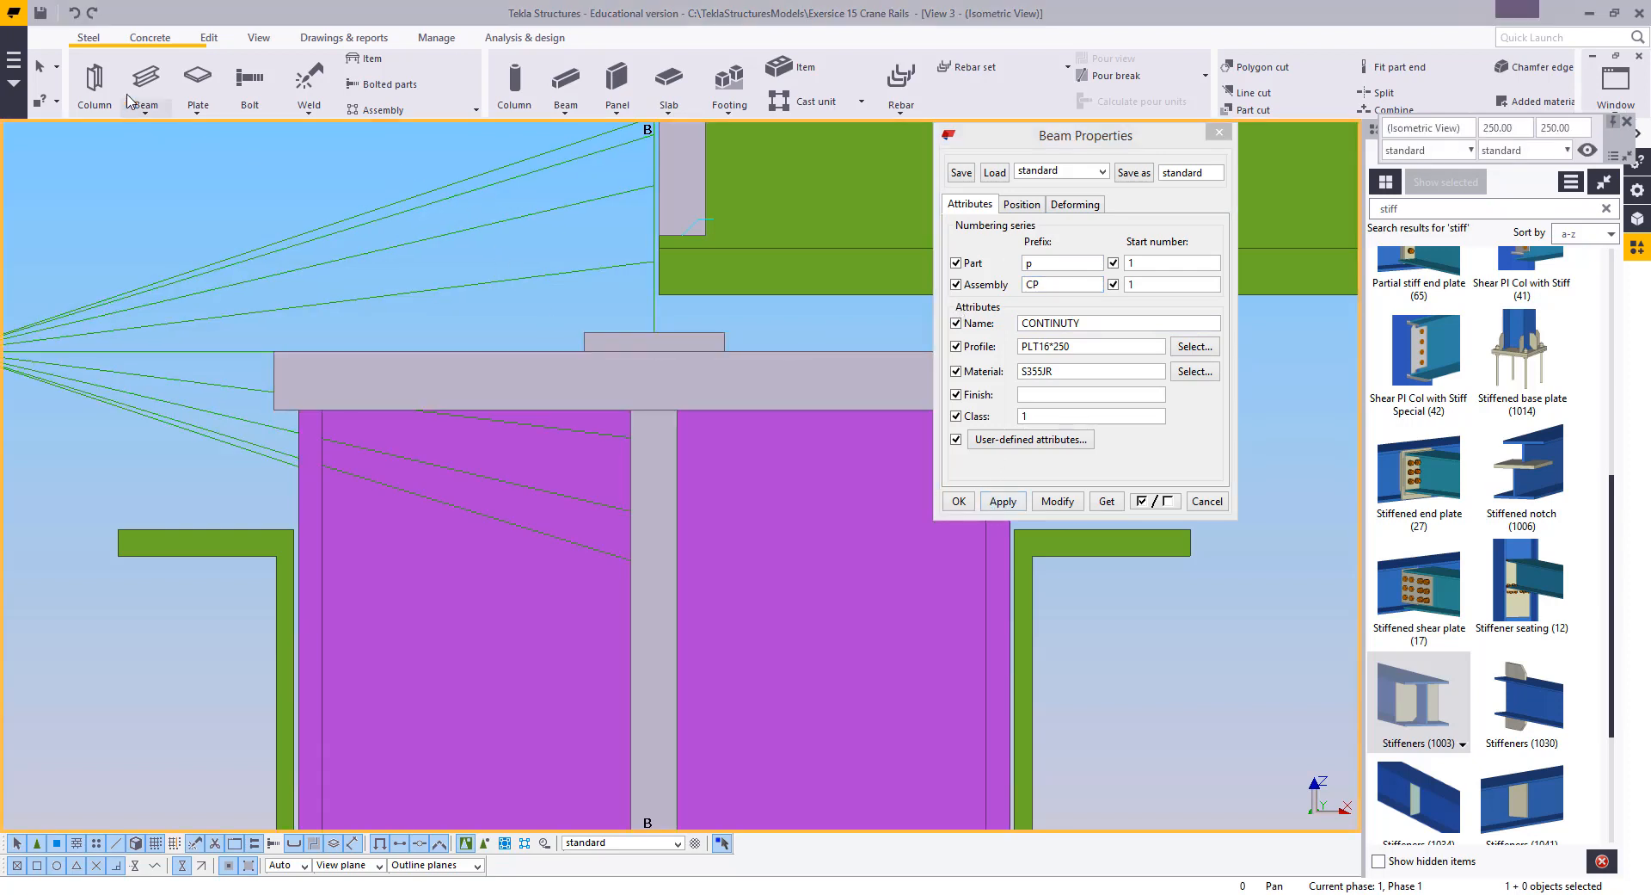
middle_click_drag(420, 338, 207, 320)
left_click(289, 302)
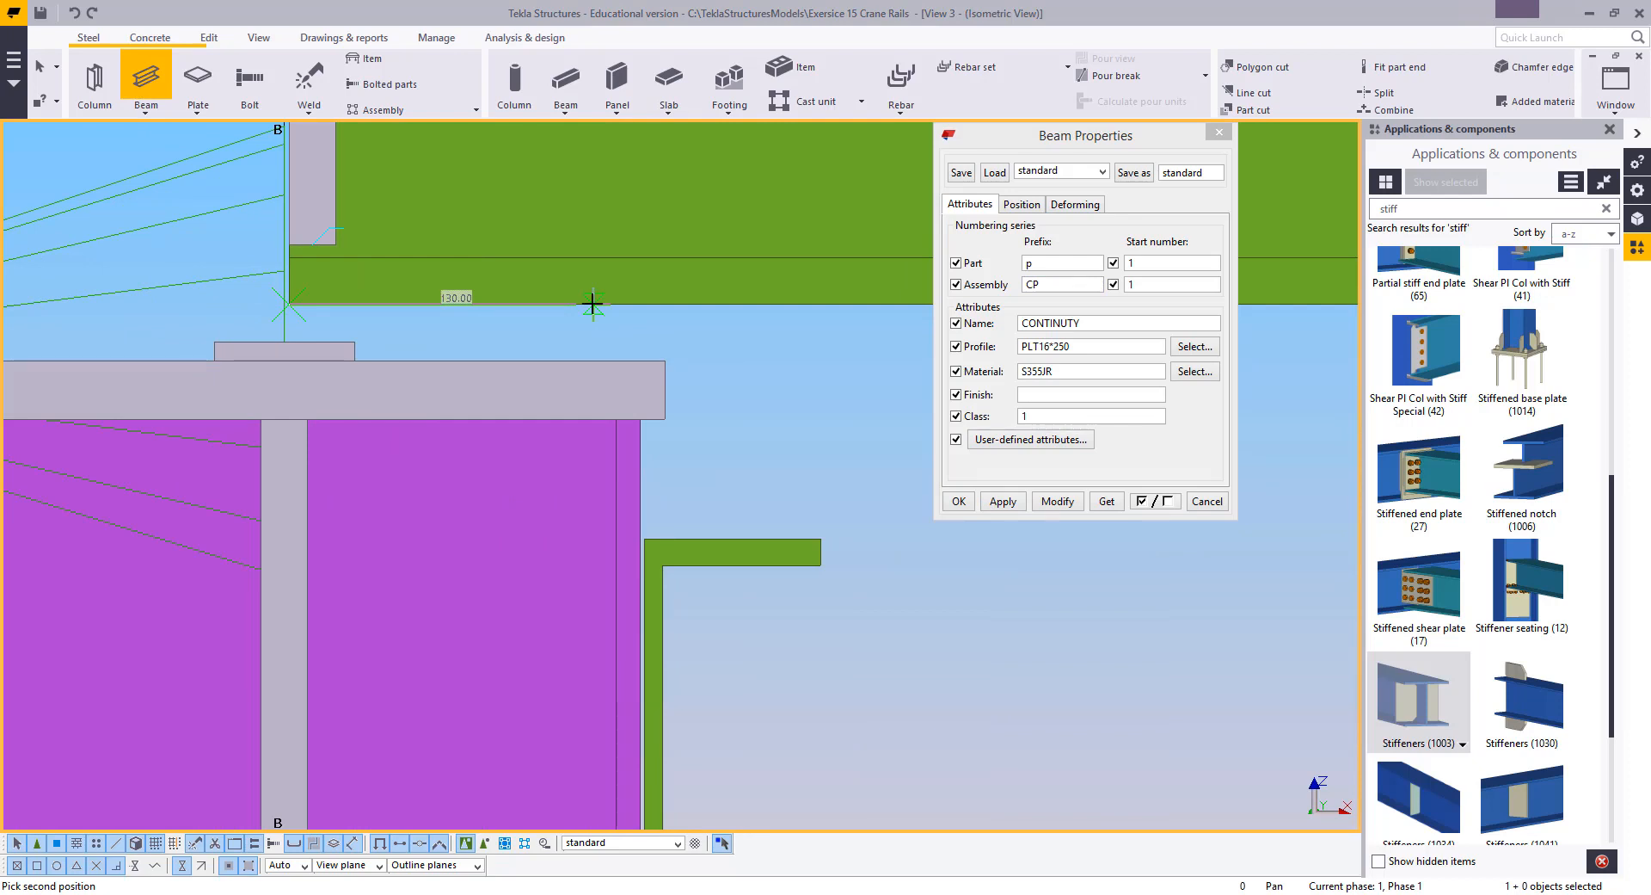
type("52")
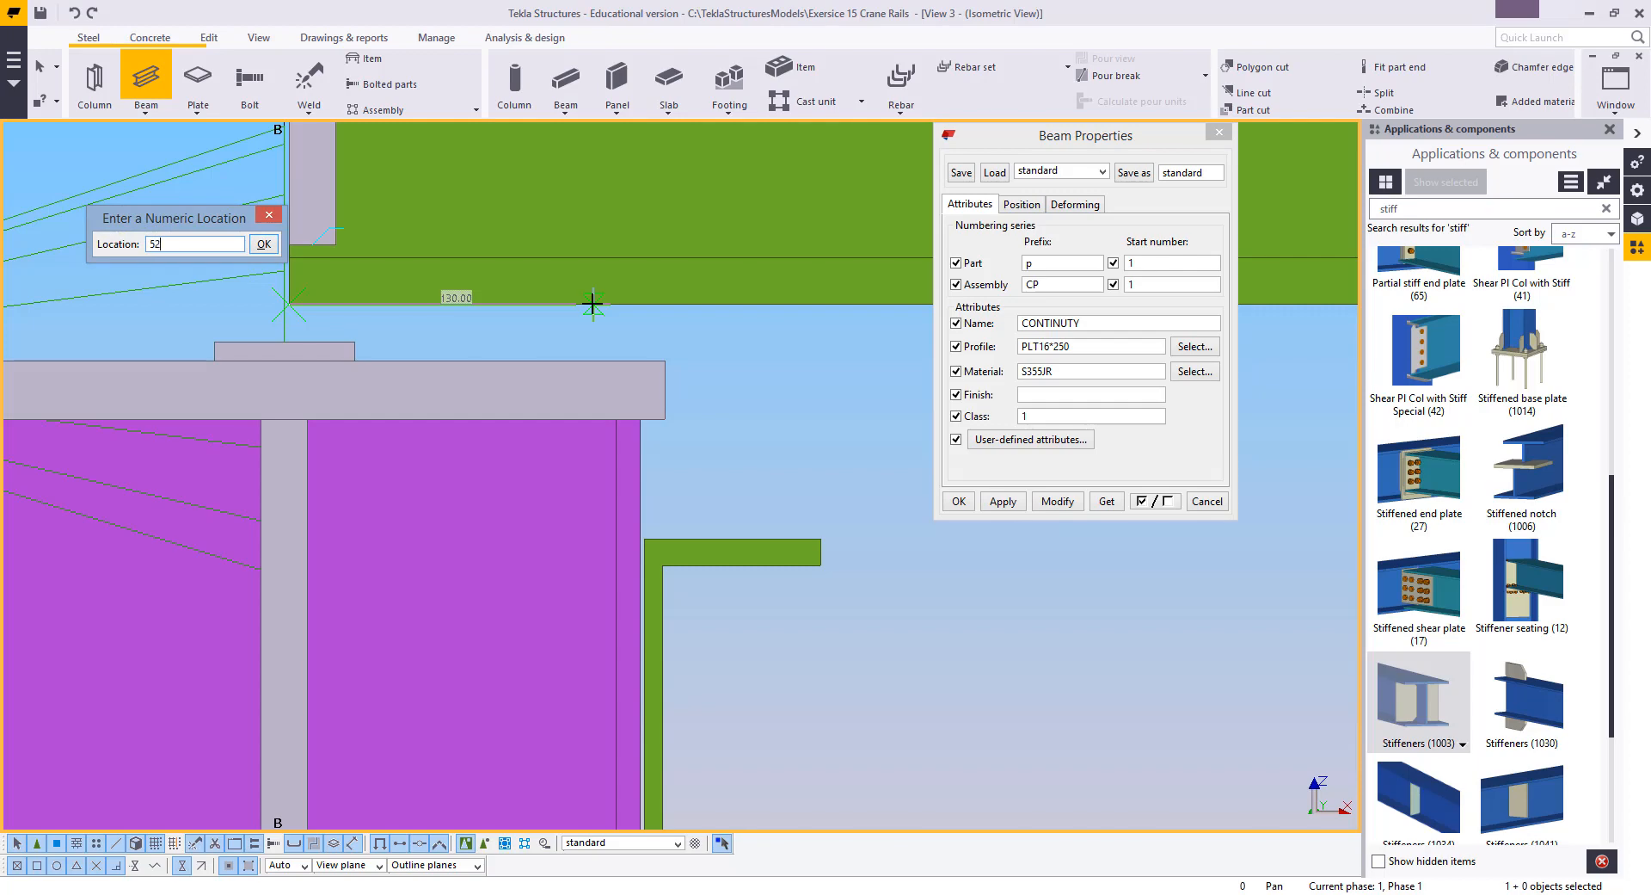
type("0")
key("Return")
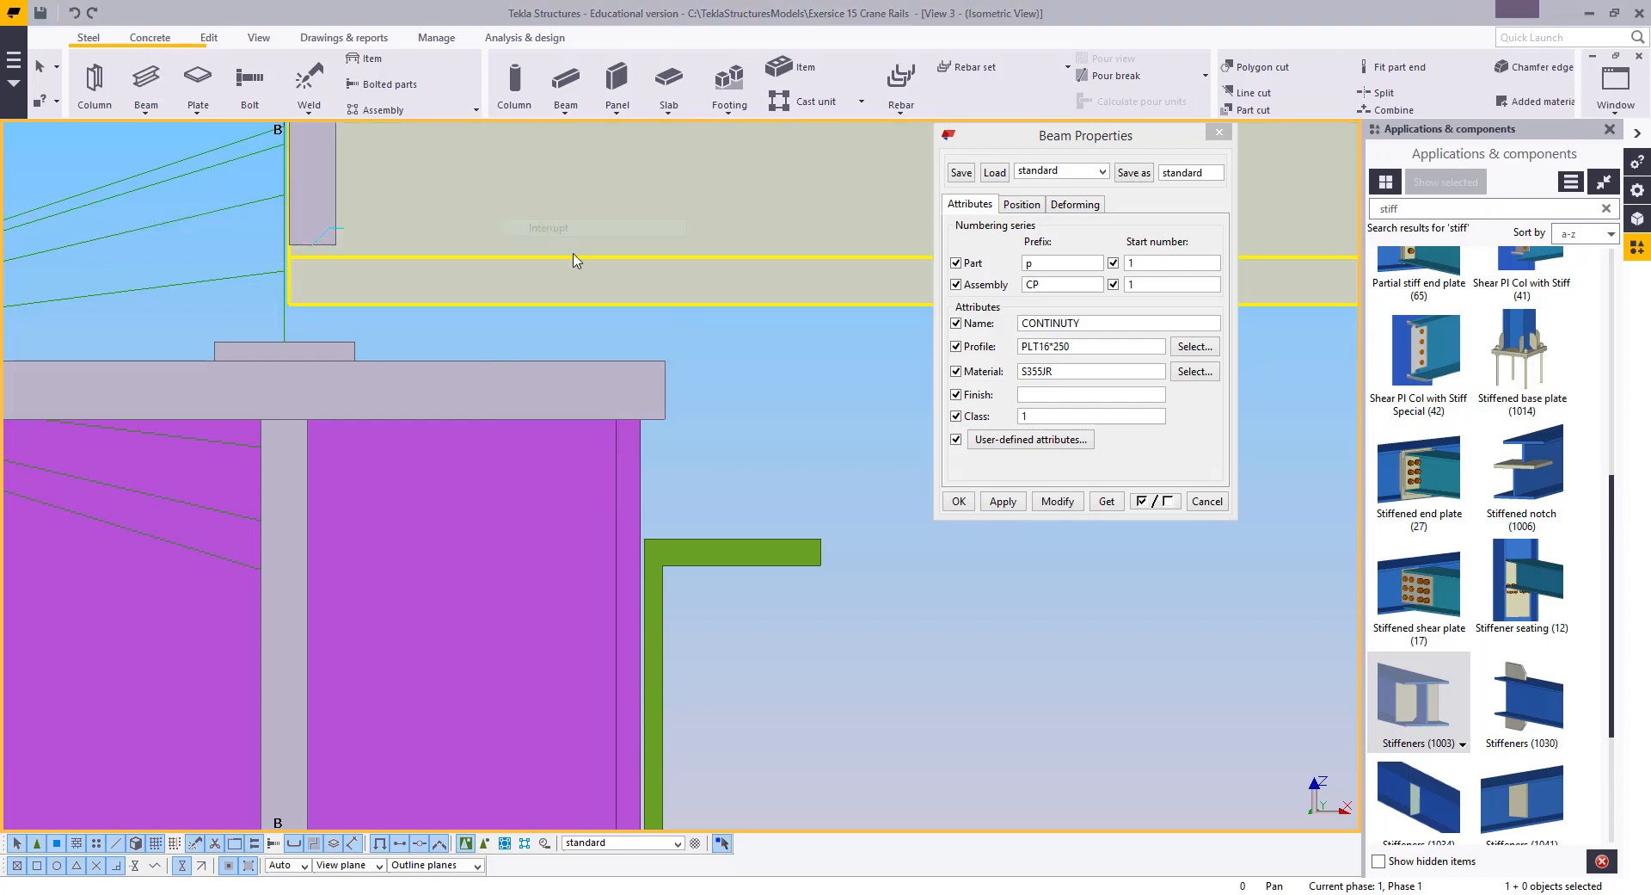
Set the continuity plate's depth position to Behind and modify it
left_click(595, 274)
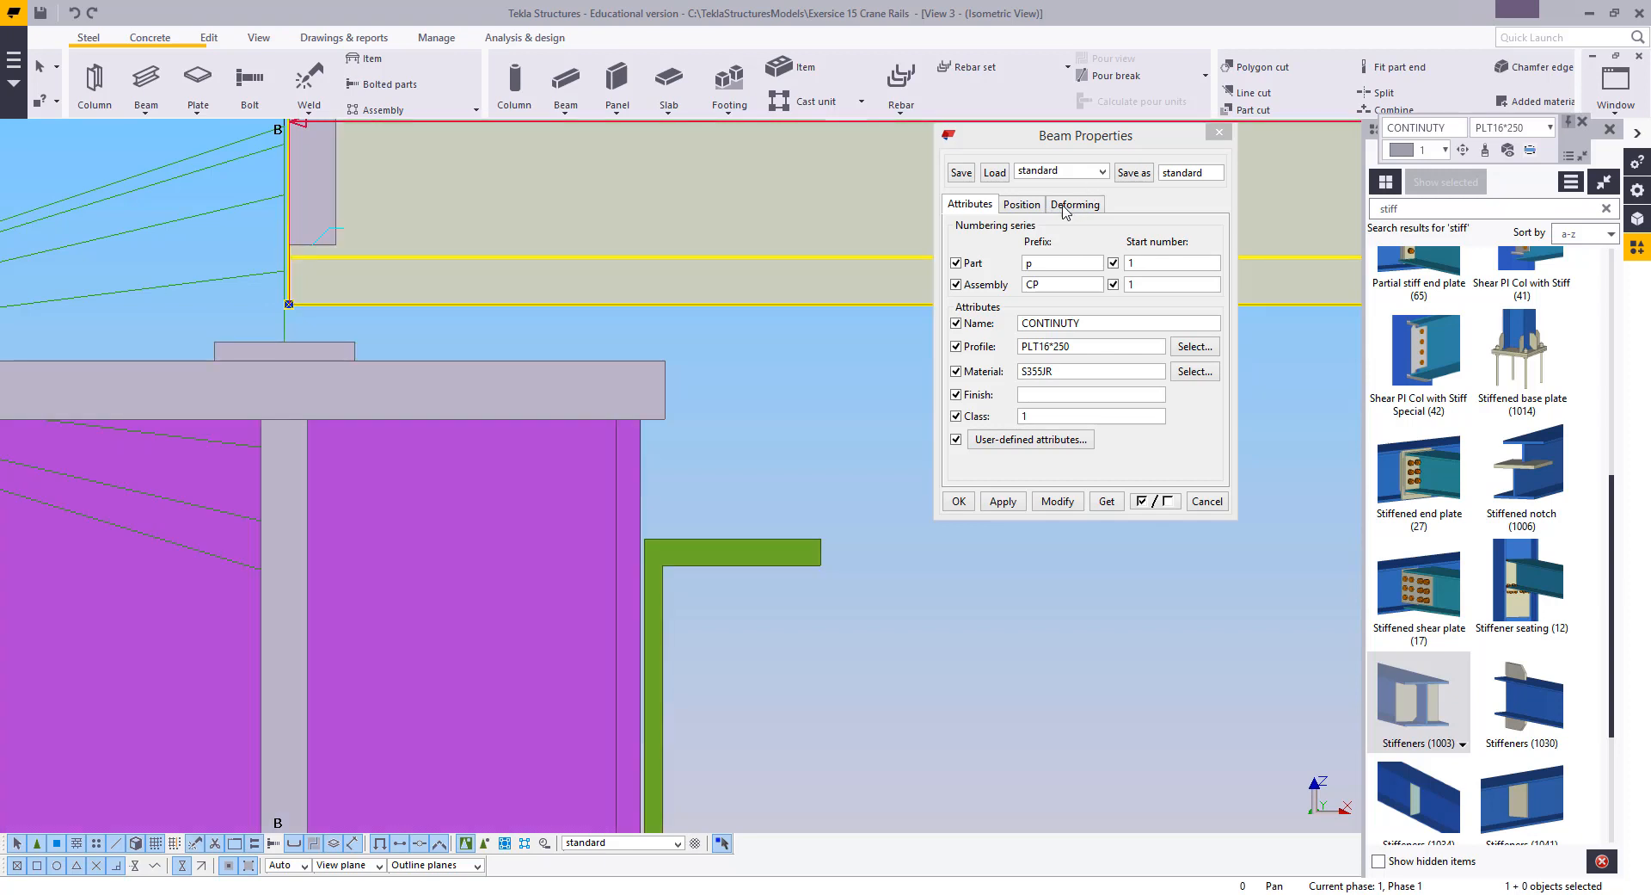
left_click(1029, 206)
left_click(1048, 296)
left_click(1043, 341)
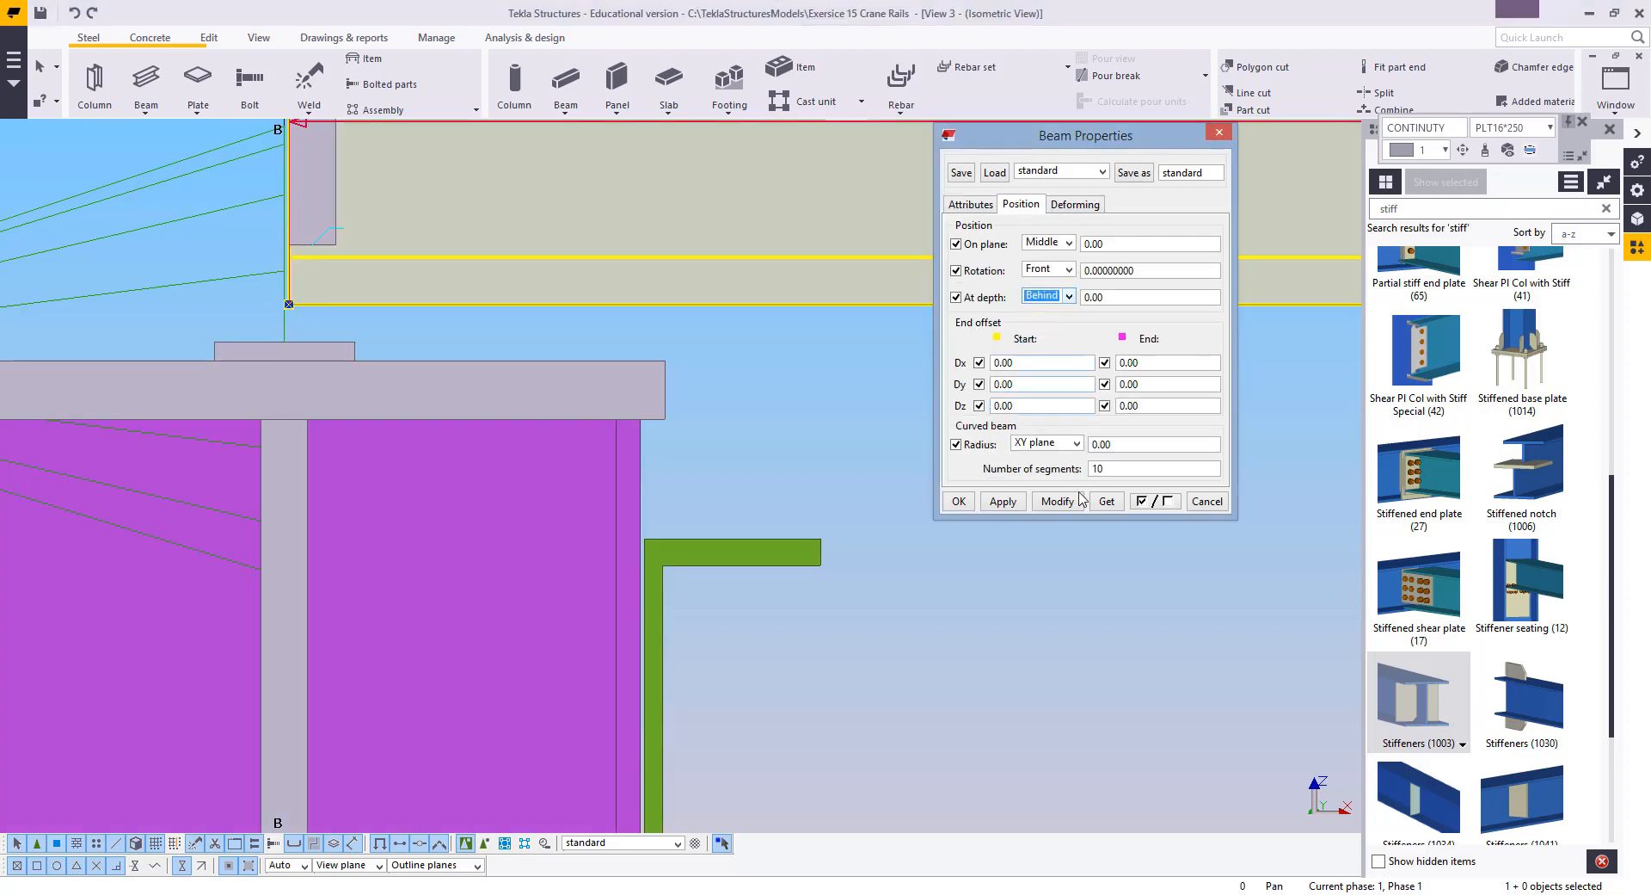
left_click(1057, 500)
Move the continuity plate so its start end lines up with gridline B under the crane beam
scroll(360, 361, "up", 4)
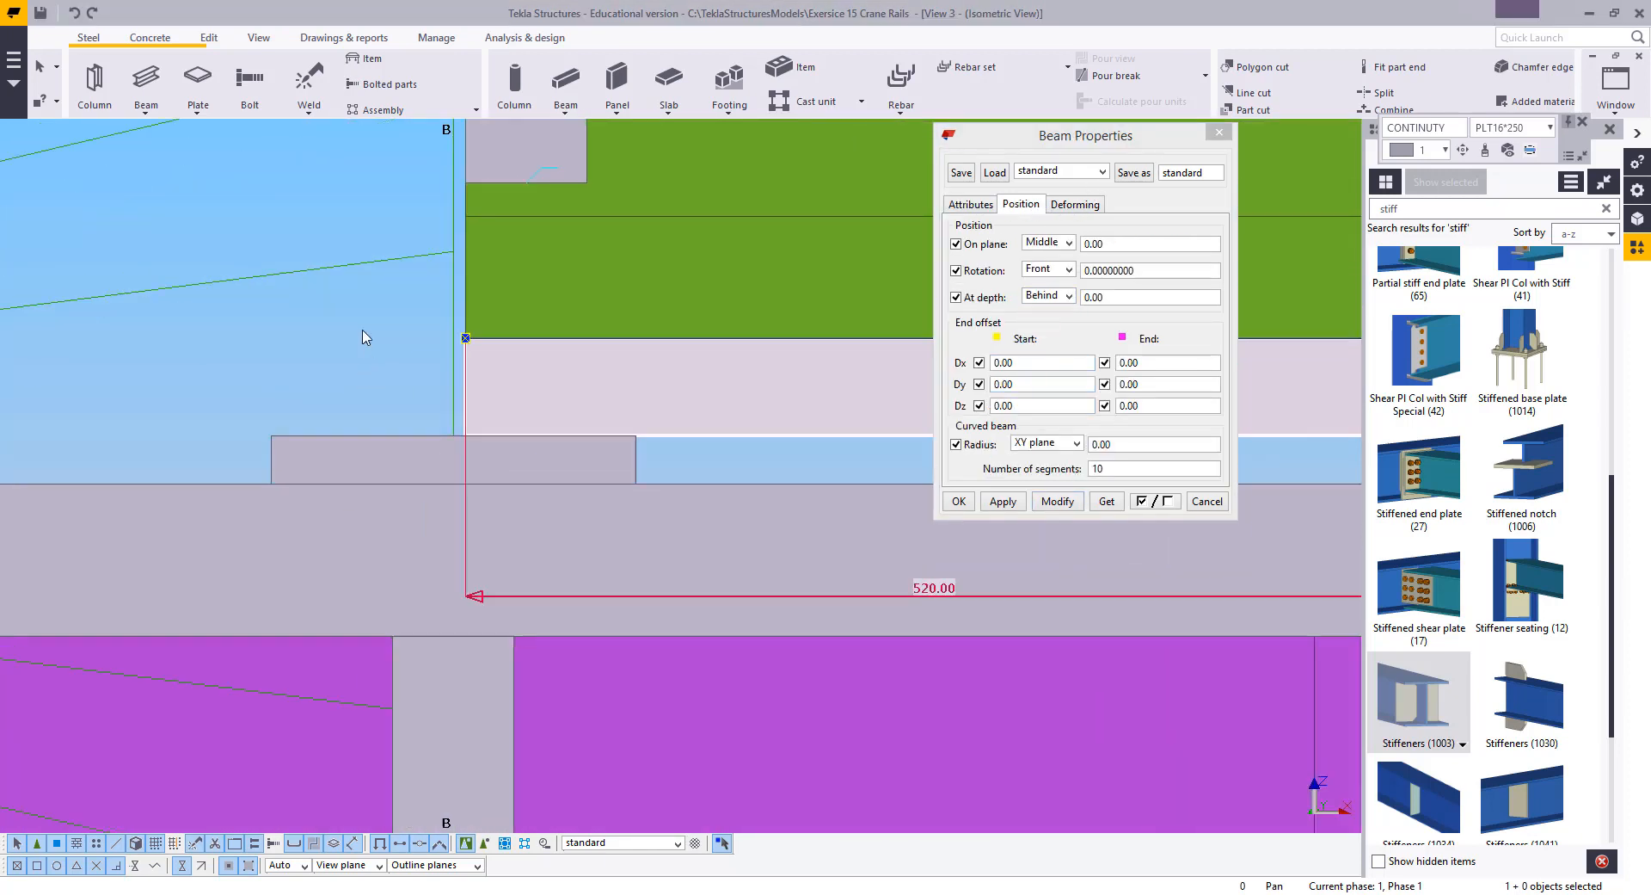
right_click(364, 332)
left_click(409, 467)
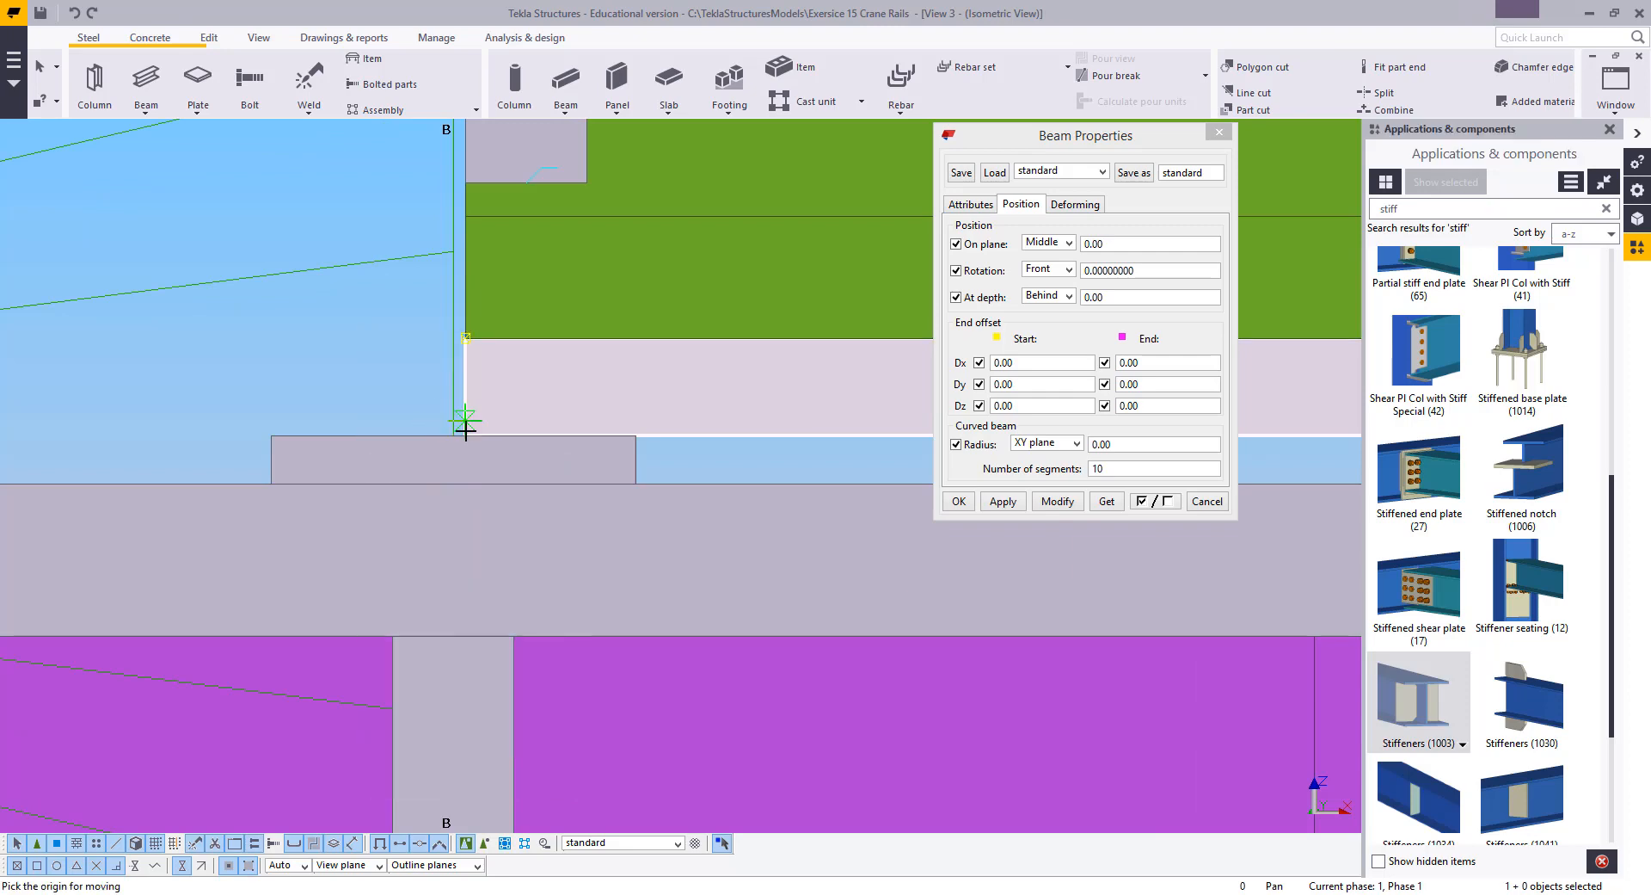
left_click(456, 434)
left_click(451, 443)
right_click(140, 282)
left_click(173, 295)
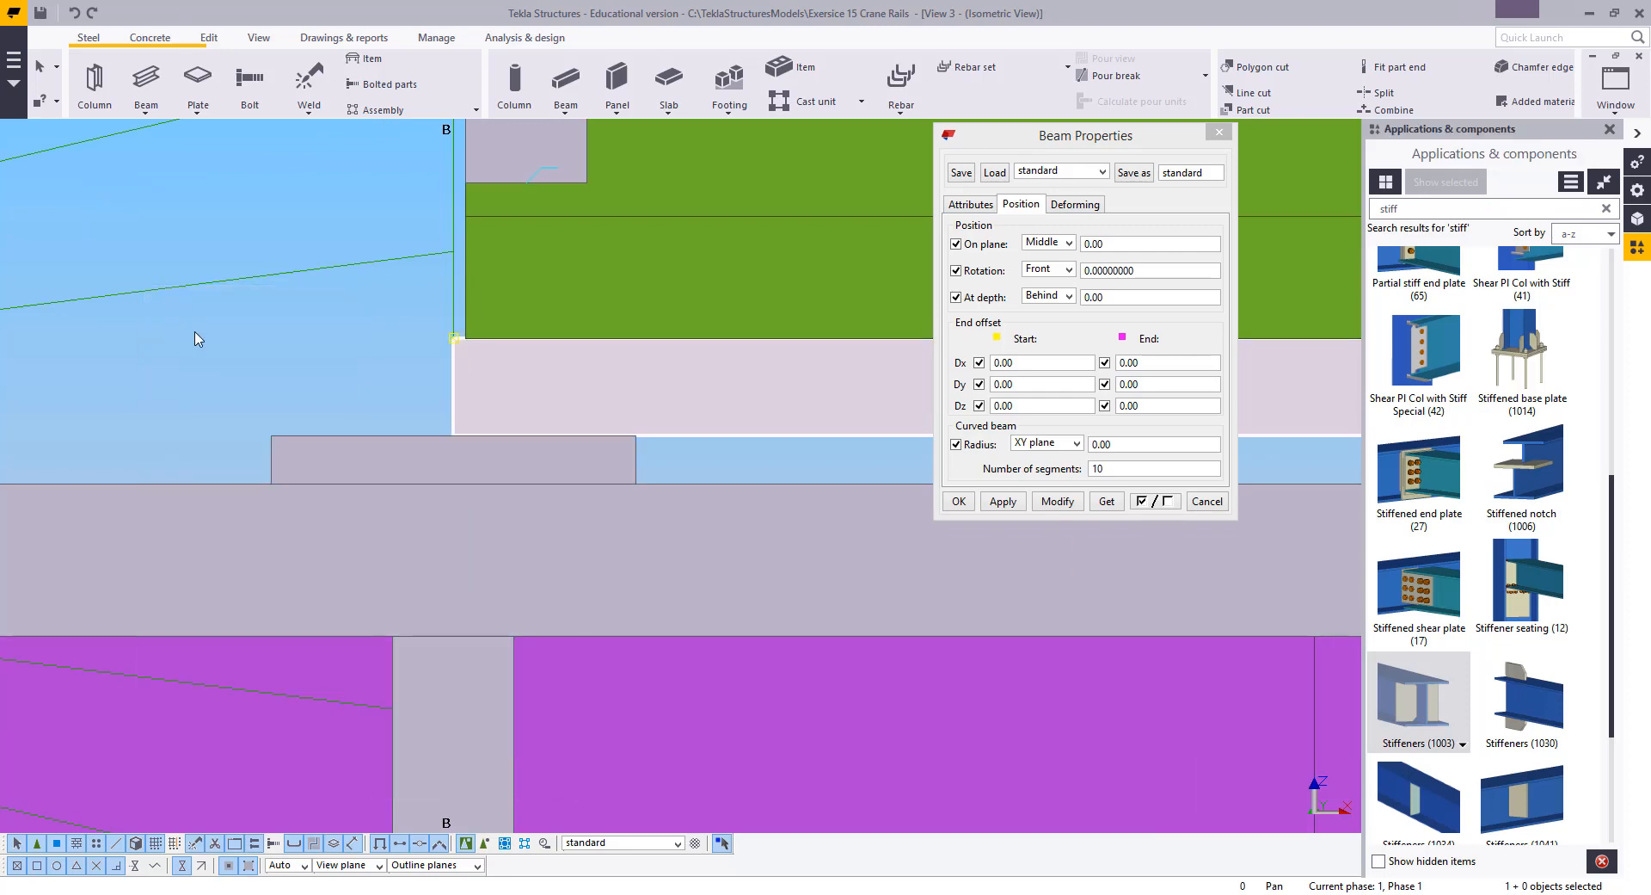
Move the continuity plate by its midpoint onto gridline B so it is centred over the column, and close the beam properties
scroll(224, 380, "down", 3)
scroll(343, 402, "down", 3)
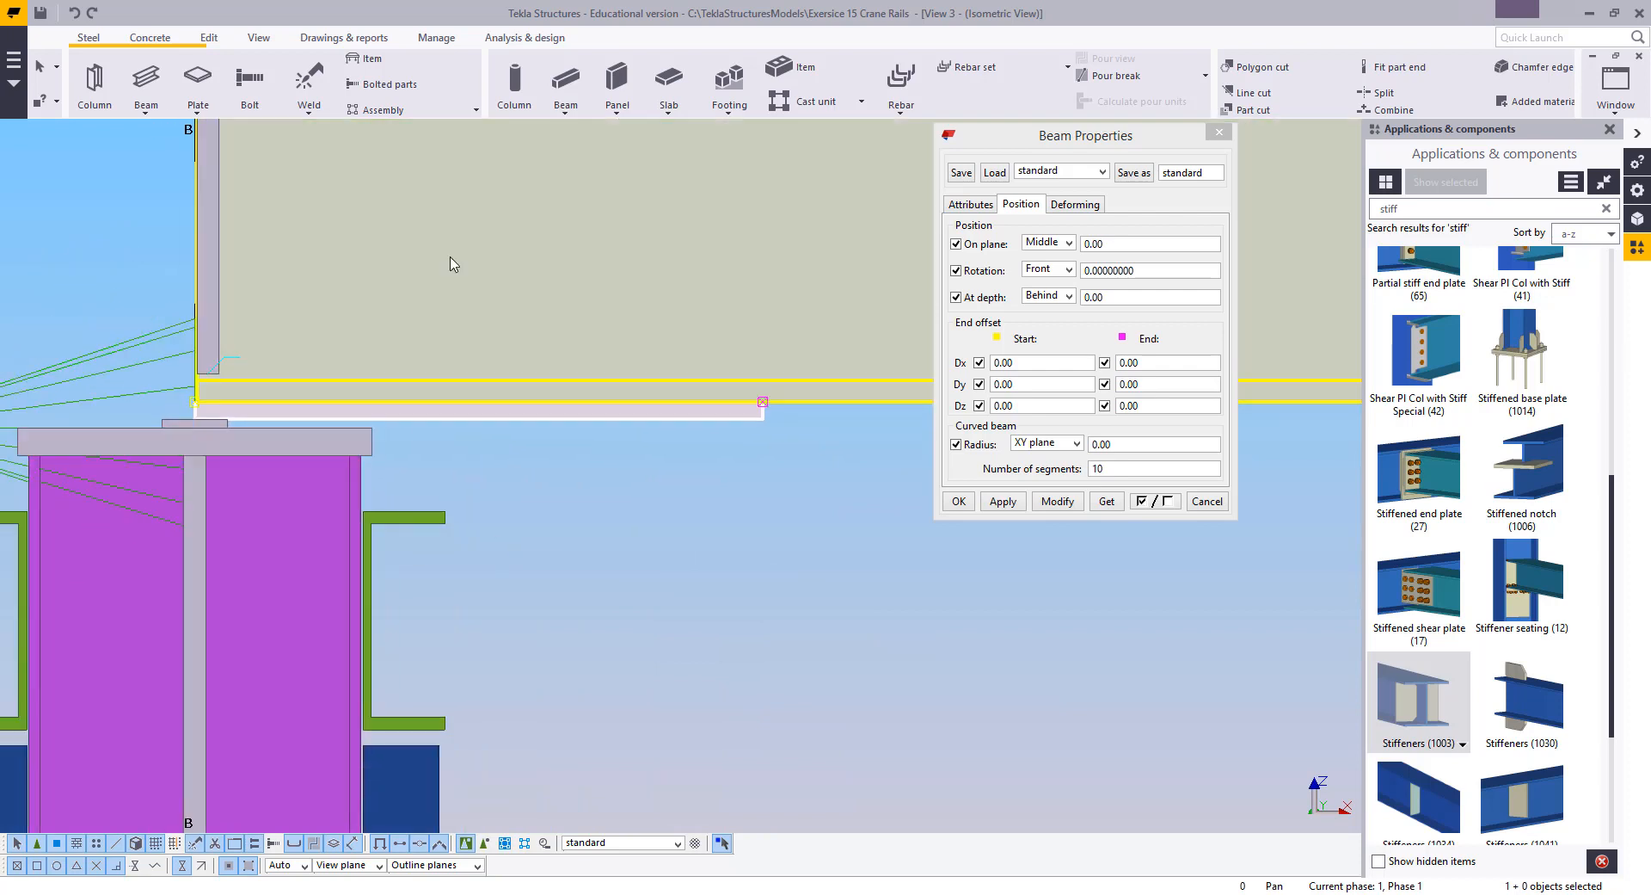
right_click(462, 226)
left_click(520, 363)
left_click(490, 422)
scroll(221, 416, "up", 3)
scroll(169, 423, "up", 3)
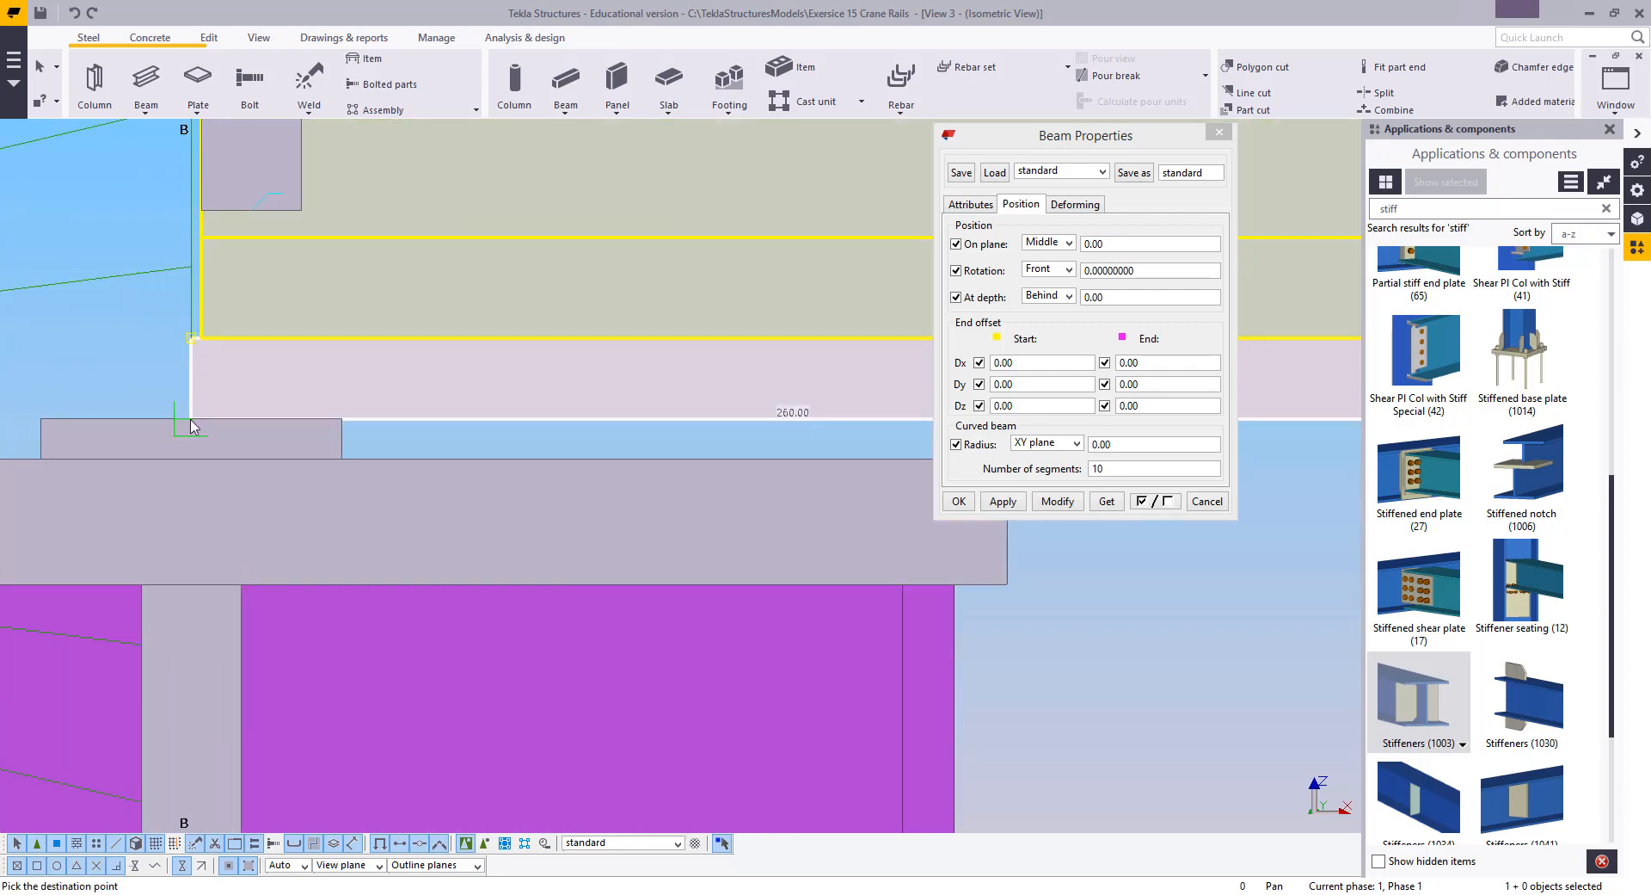
left_click(189, 421)
scroll(592, 509, "down", 3)
middle_click_drag(621, 508, 760, 587)
scroll(624, 551, "down", 3)
right_click(344, 272)
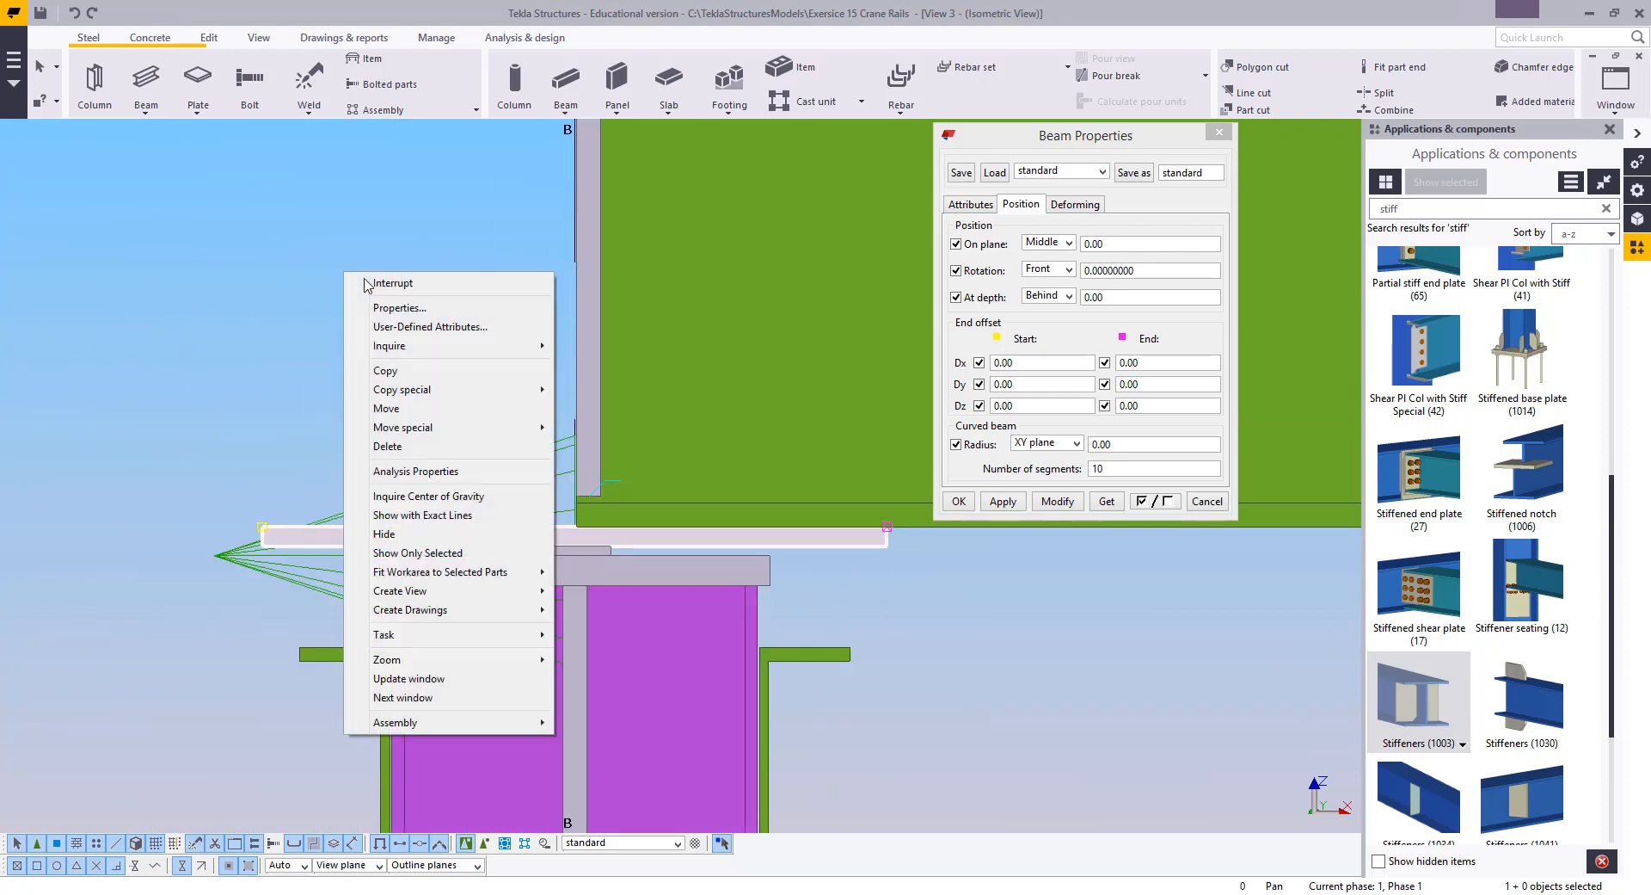
left_click(365, 283)
left_click(368, 284)
left_click(1218, 137)
right_click(428, 217)
left_click(443, 231)
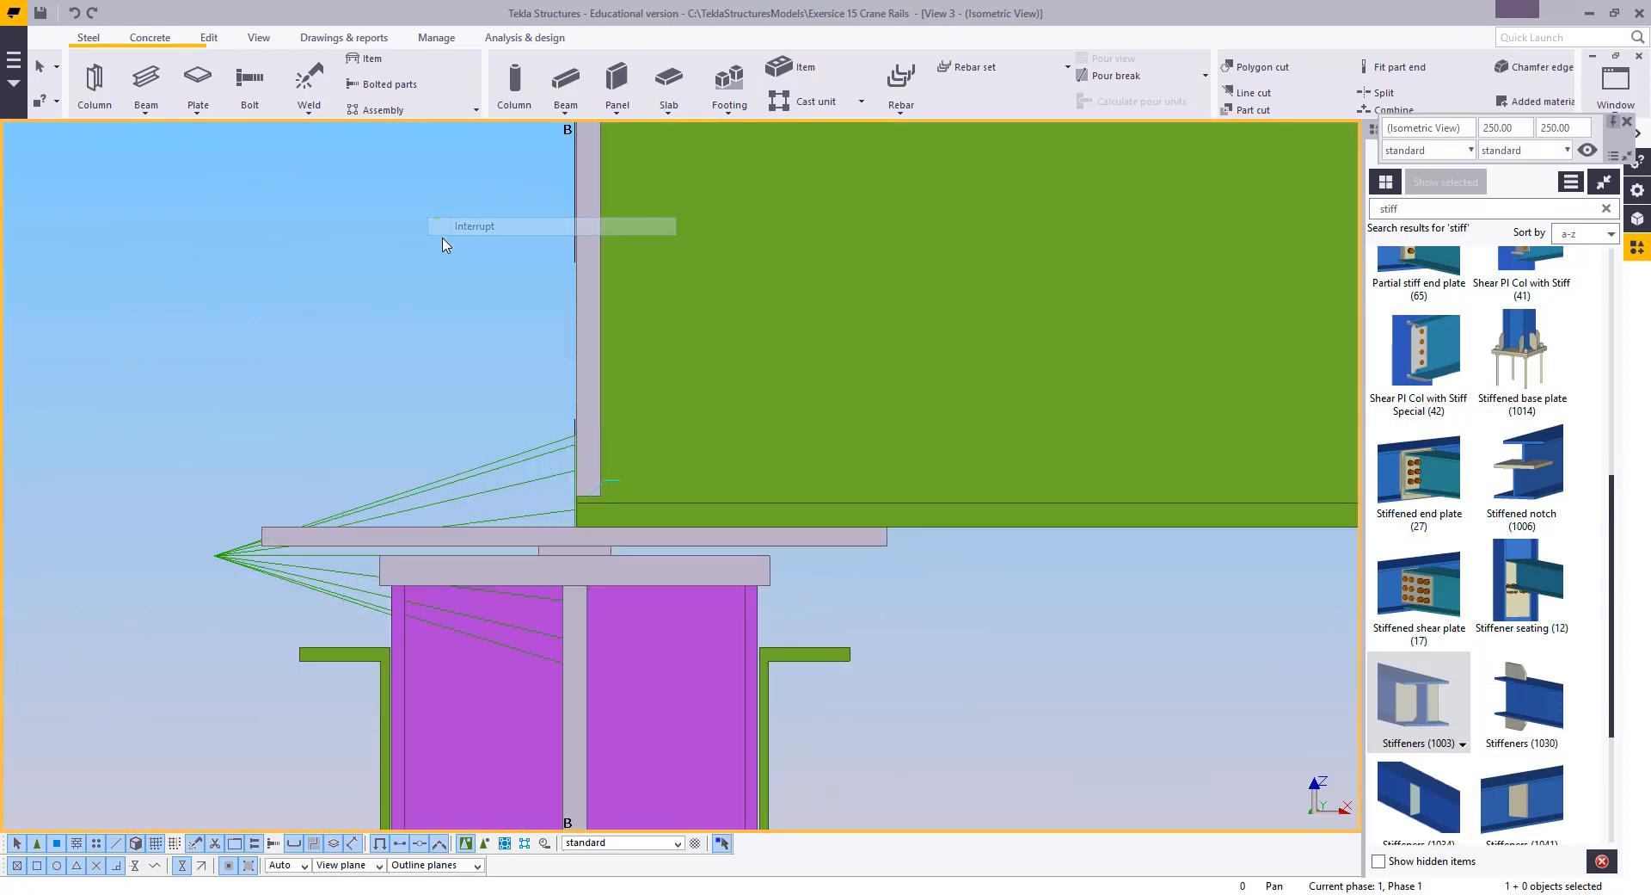
Examine the continuity plate and the beam end's bearing stiffeners from several sides in the 3D isometric View 1
scroll(839, 604, "down", 4)
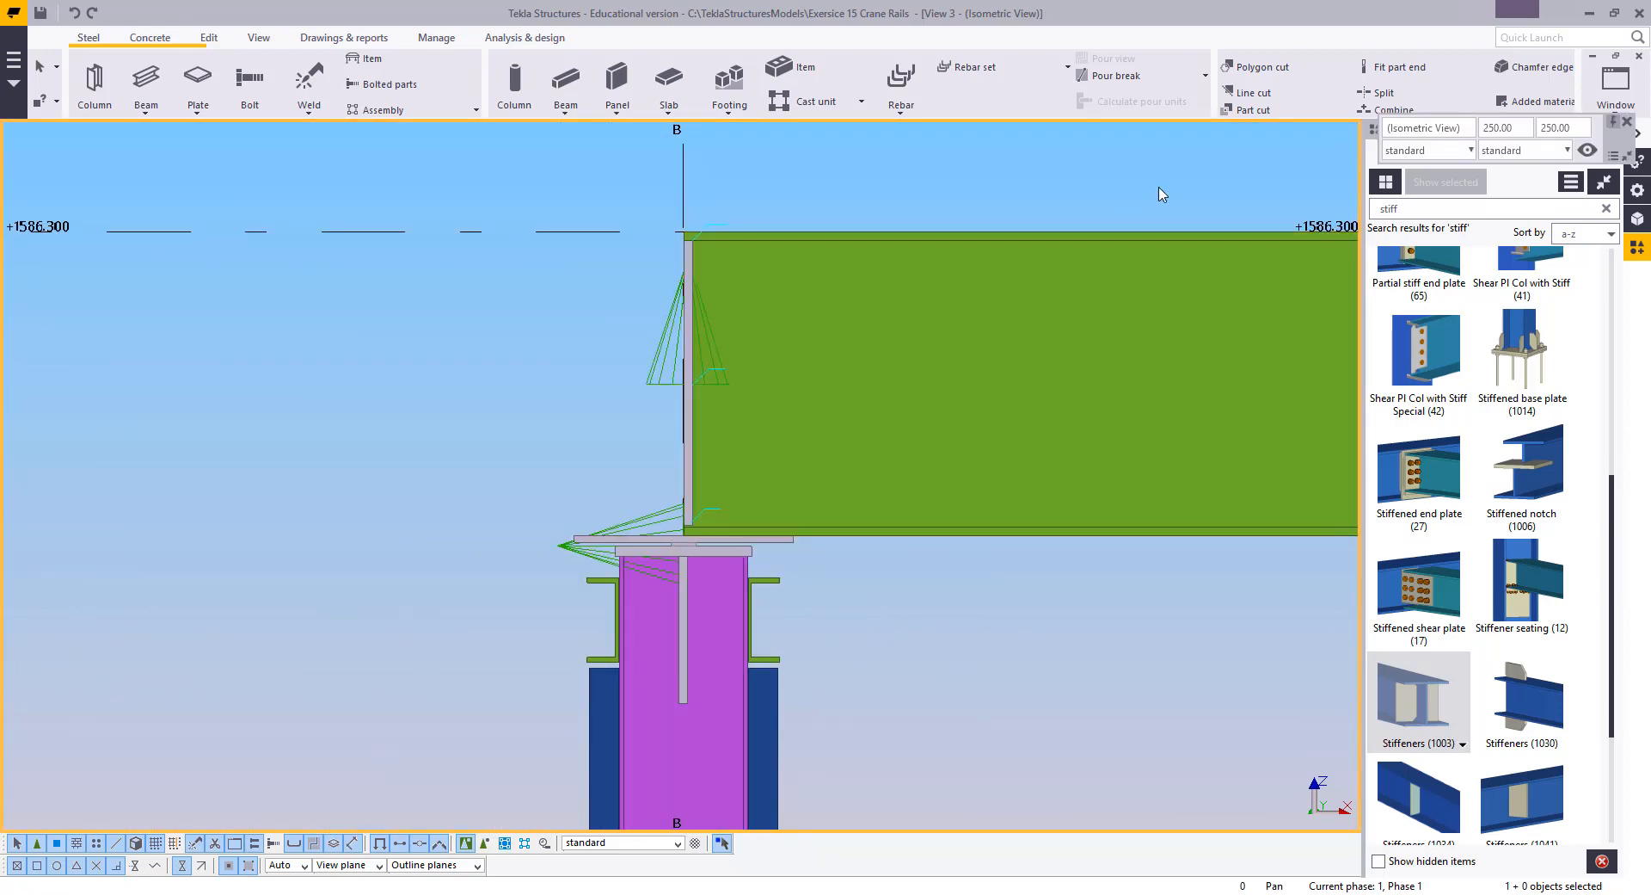
left_click(1616, 82)
left_click(1574, 212)
scroll(769, 688, "down", 2)
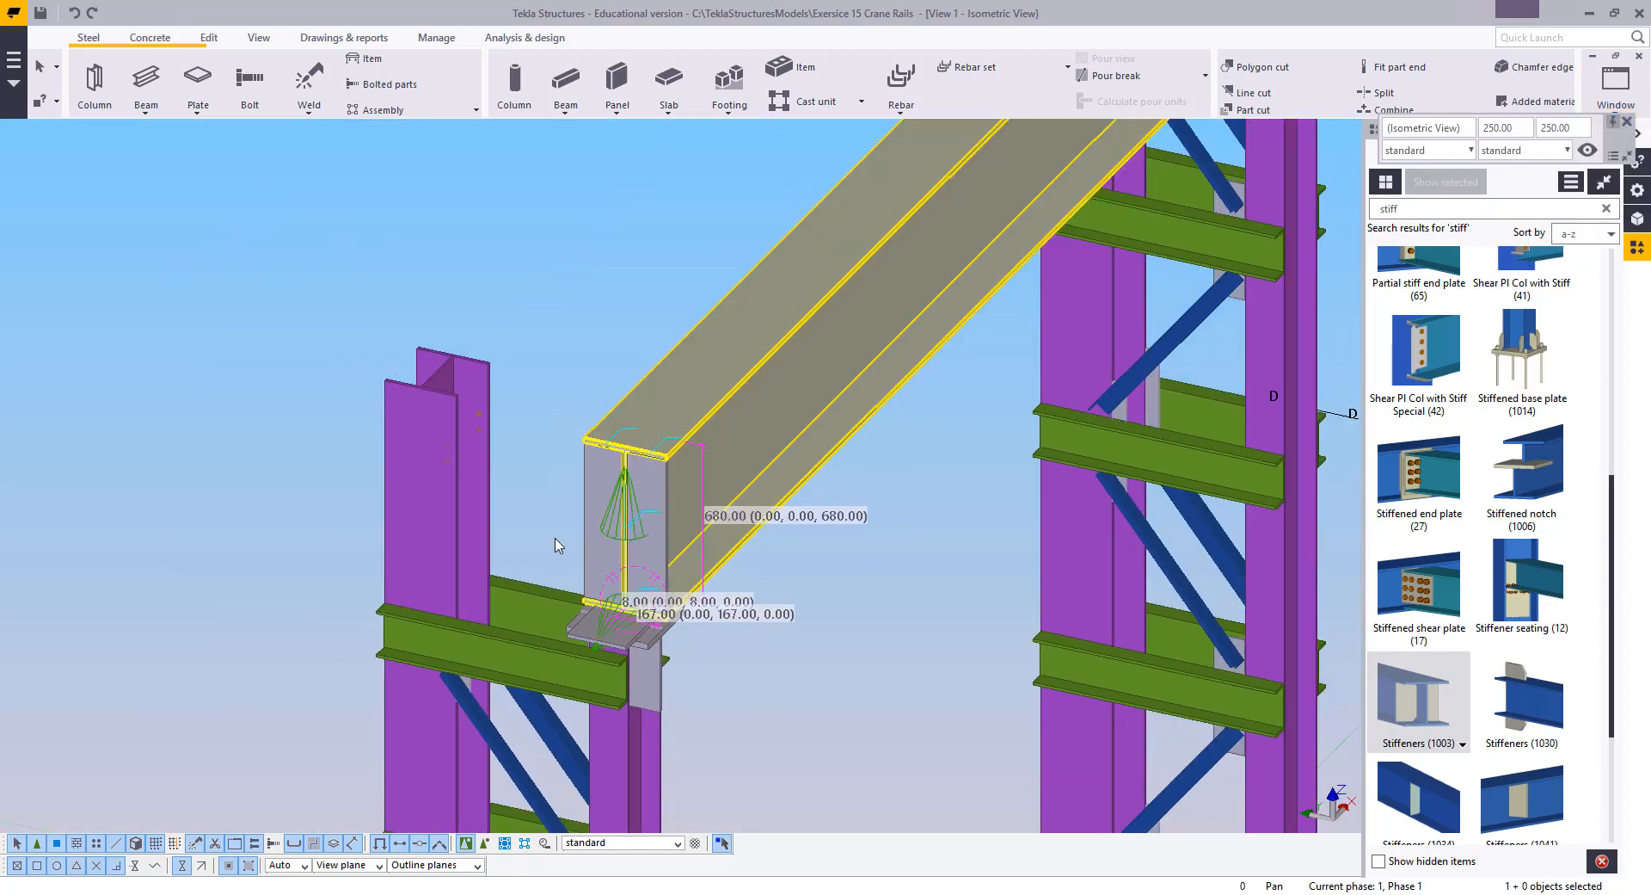
right_click(531, 366)
left_click(599, 464)
scroll(616, 568, "up", 6)
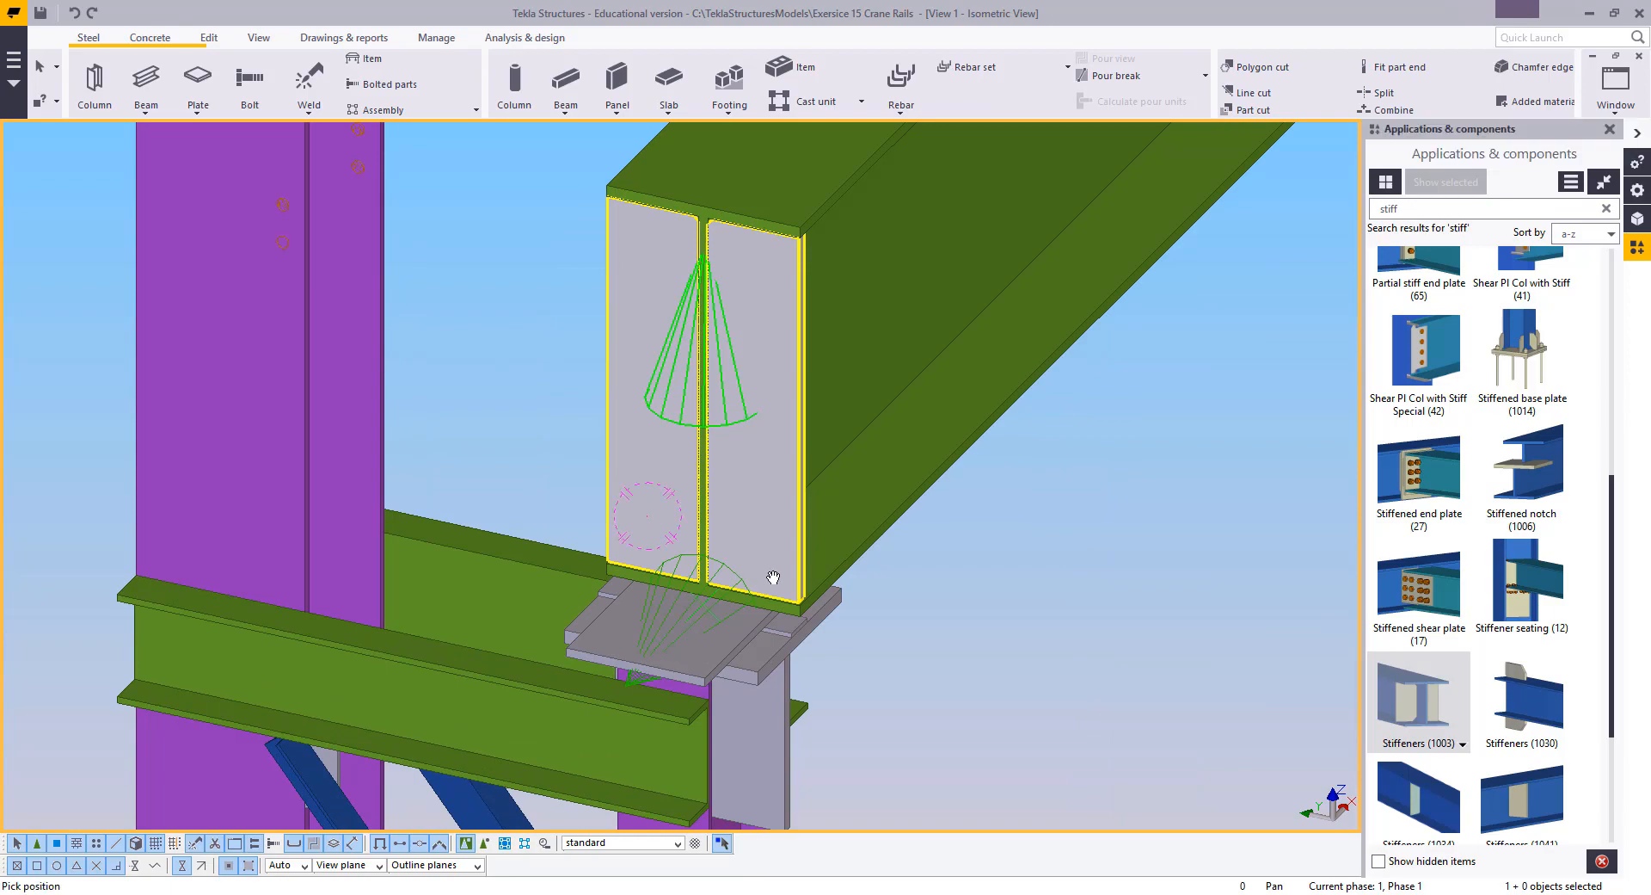
middle_click_drag(775, 575, 588, 558, "ctrl")
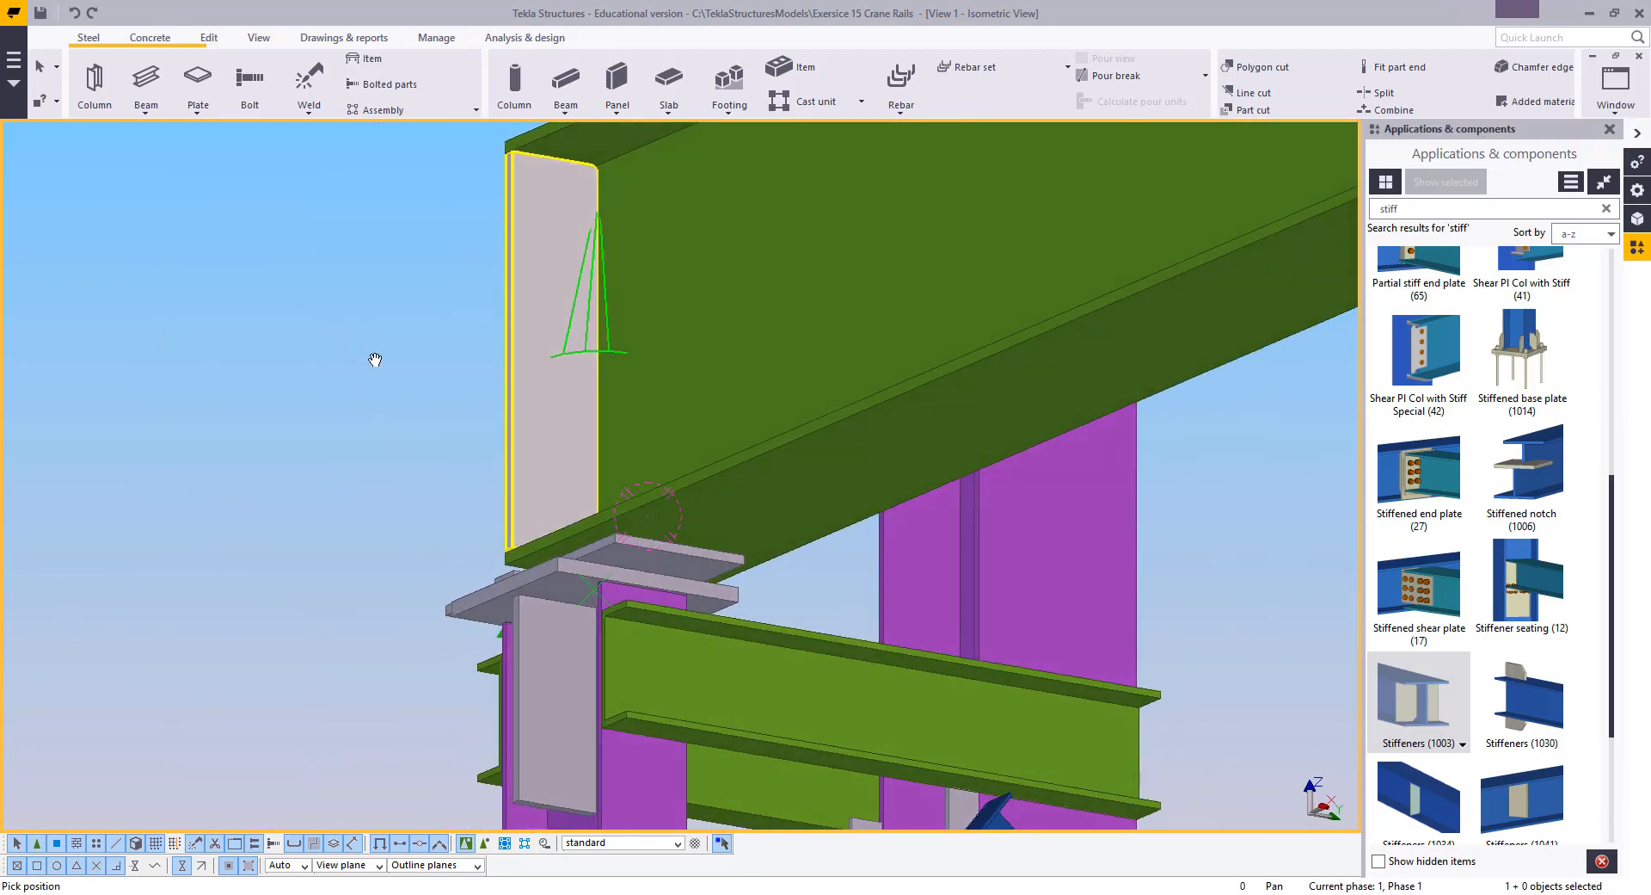
middle_click_drag(375, 359, 301, 490, "ctrl")
right_click(191, 422)
left_click(211, 430)
left_click(521, 470)
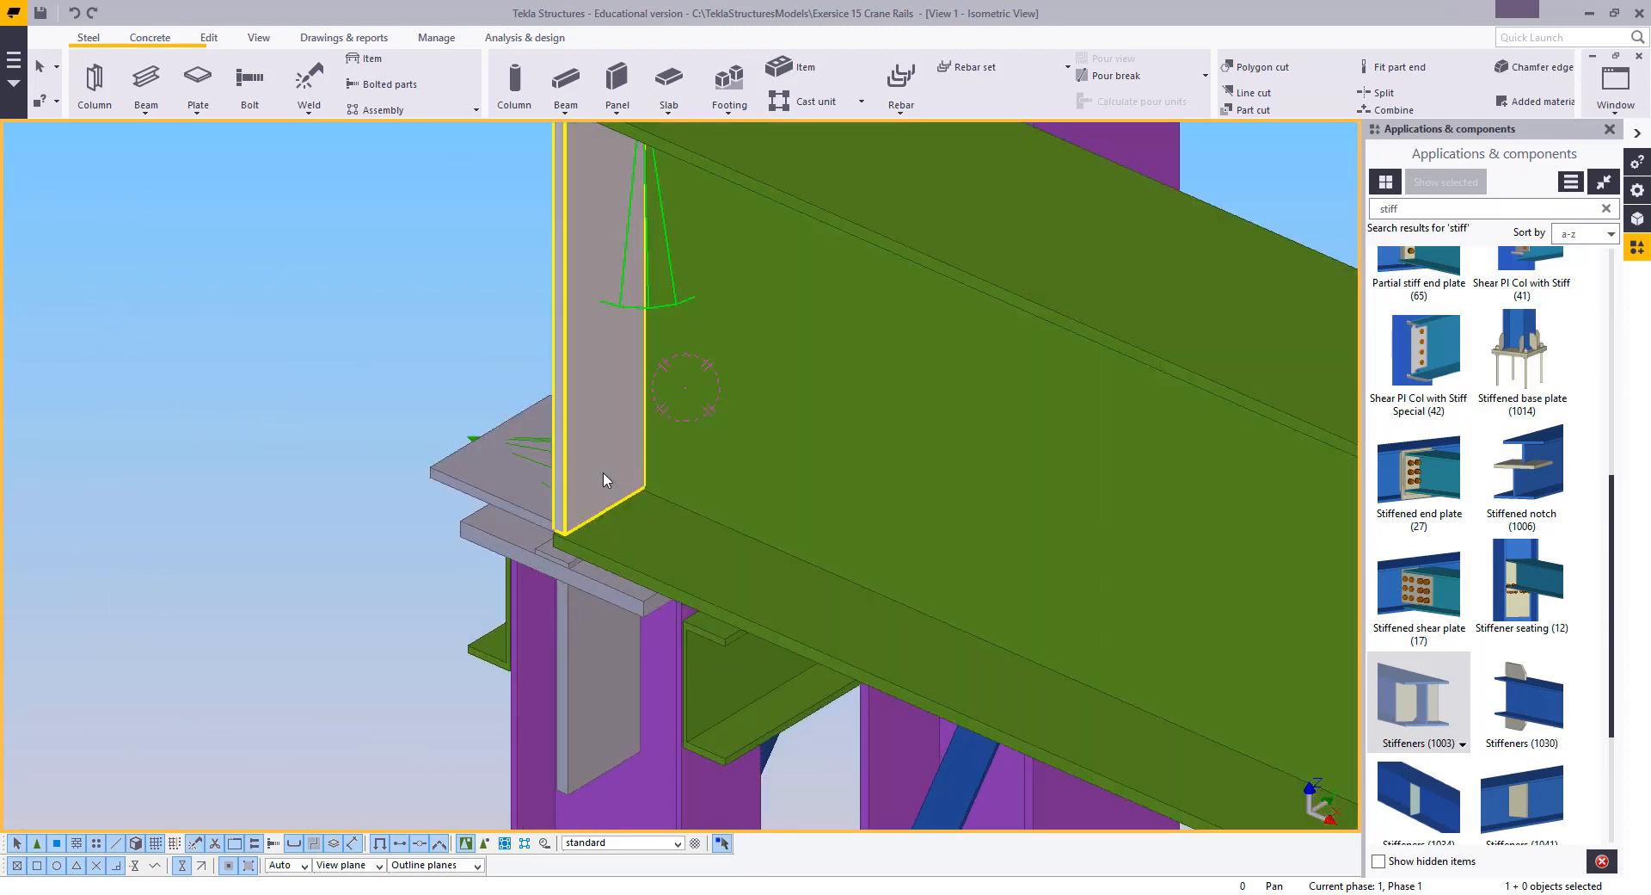
scroll(602, 475, "down", 2)
middle_click_drag(555, 432, 642, 423)
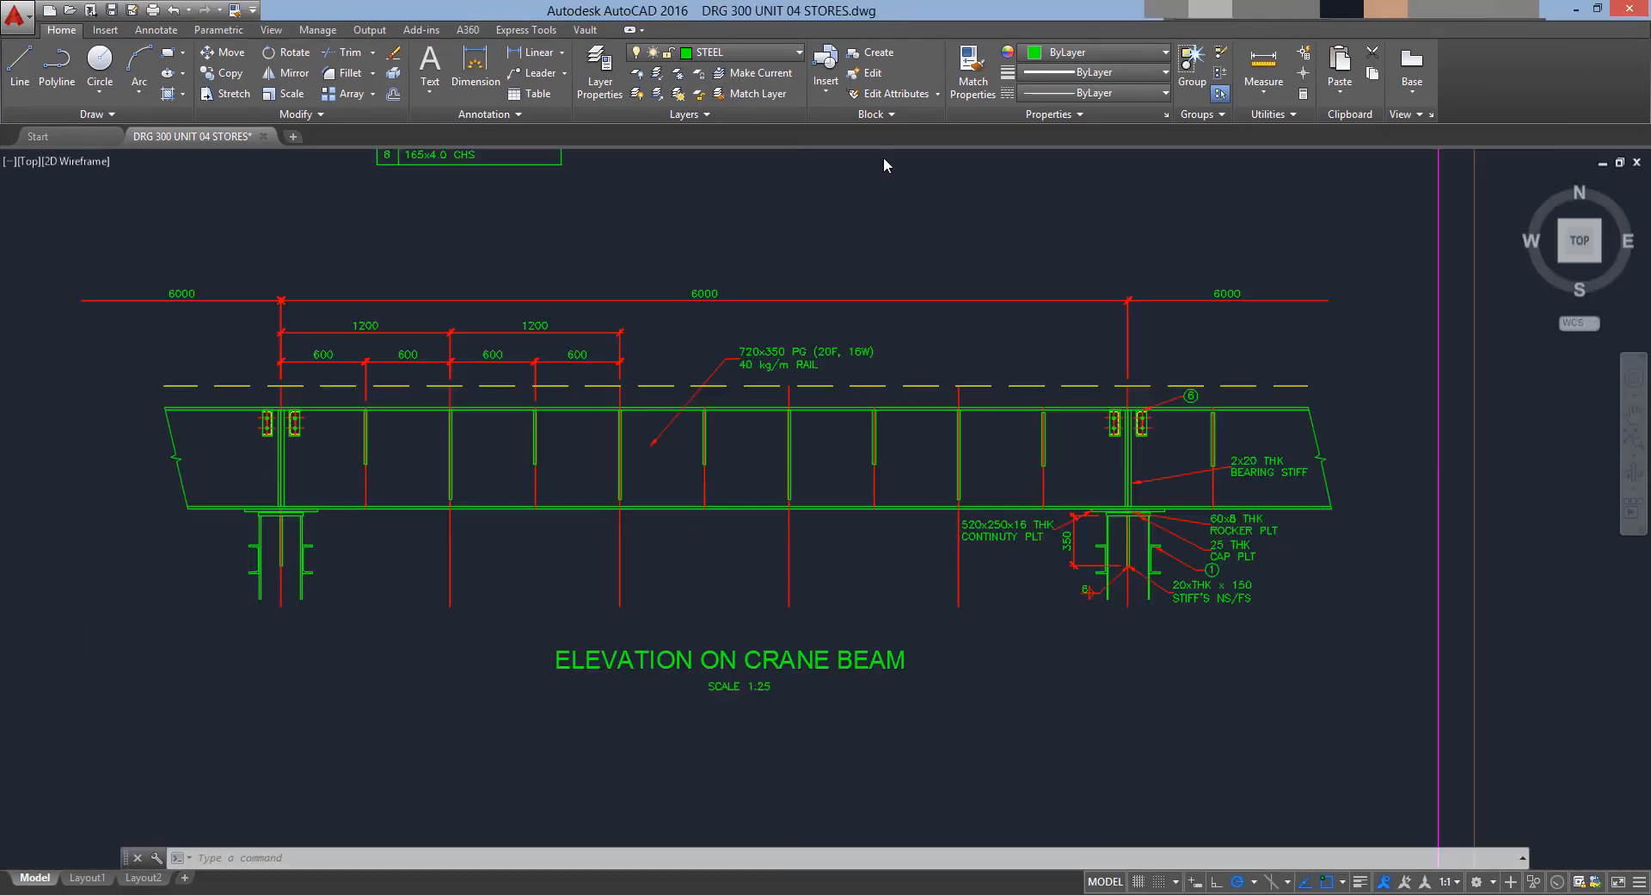
Switch to AutoCAD and check the crane beam elevation and stiffener details in the drawing
scroll(987, 446, "down", 5)
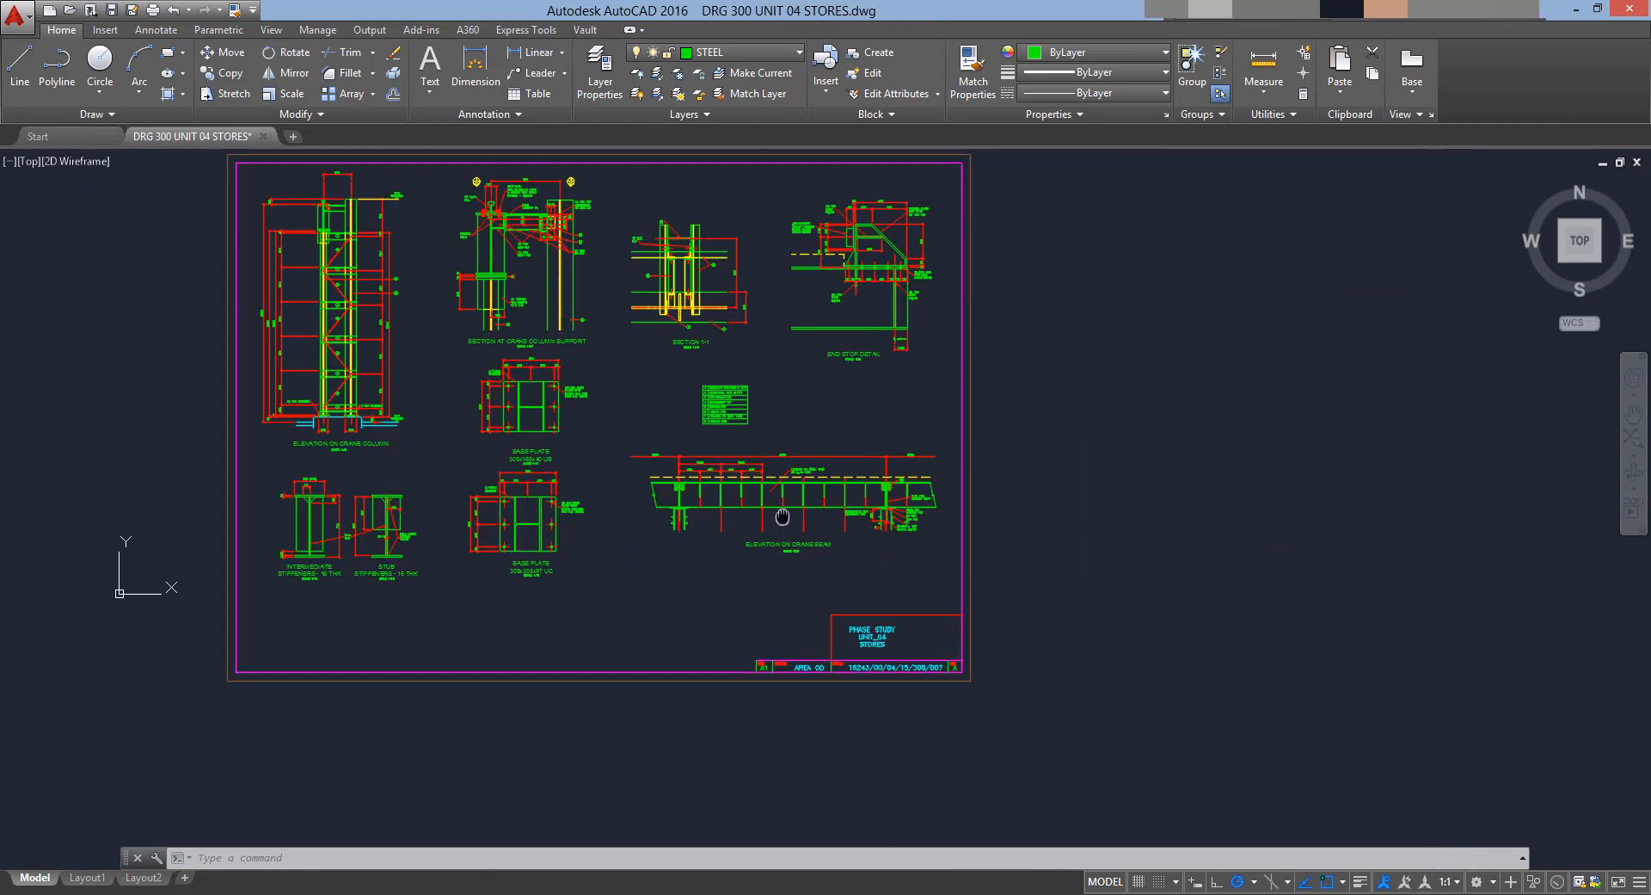
scroll(741, 299, "up", 5)
scroll(740, 298, "down", 2)
middle_click_drag(1462, 550, 755, 545)
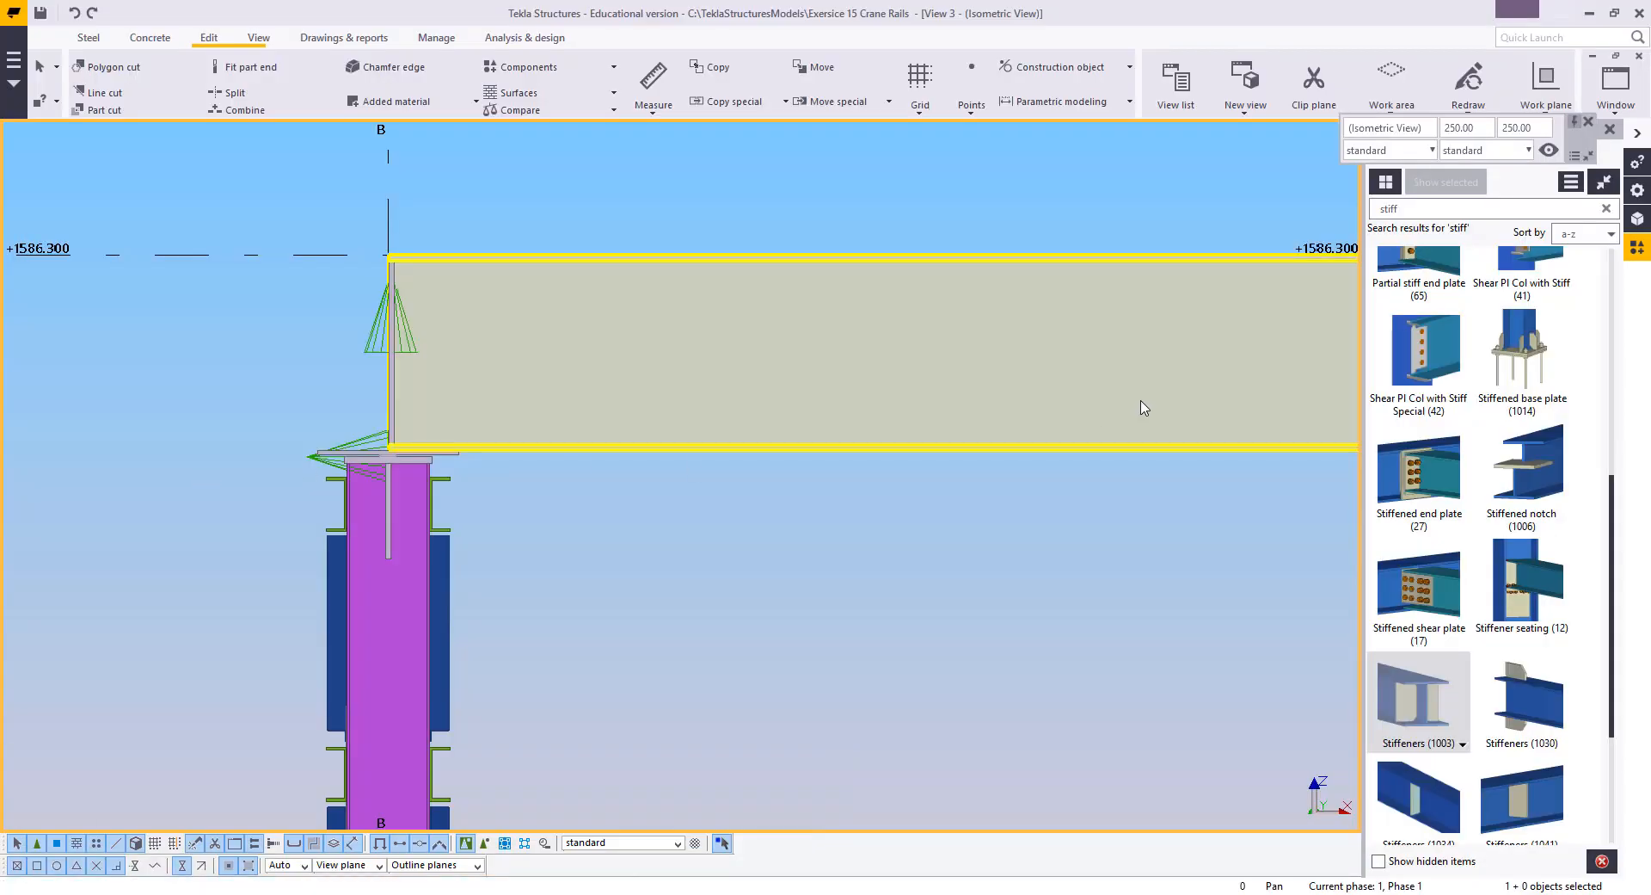
Switch back to Tekla Structures and open the Stiffeners (1041) component properties in View 3, placing the dialog clear of the beam
right_click(737, 127)
left_click(770, 138)
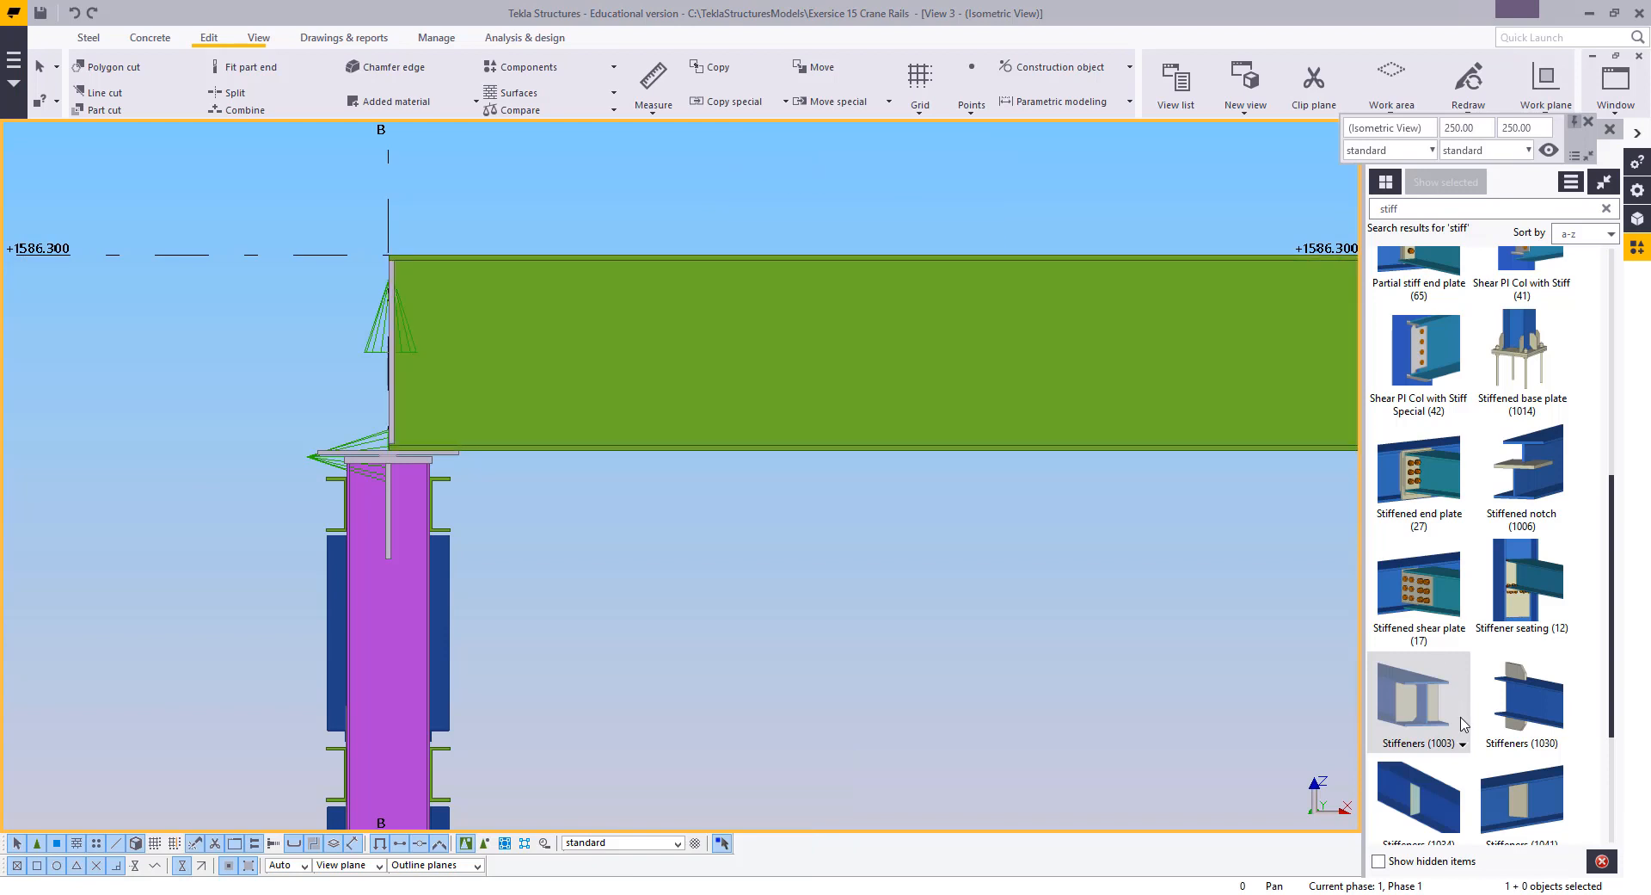
left_click(1442, 737)
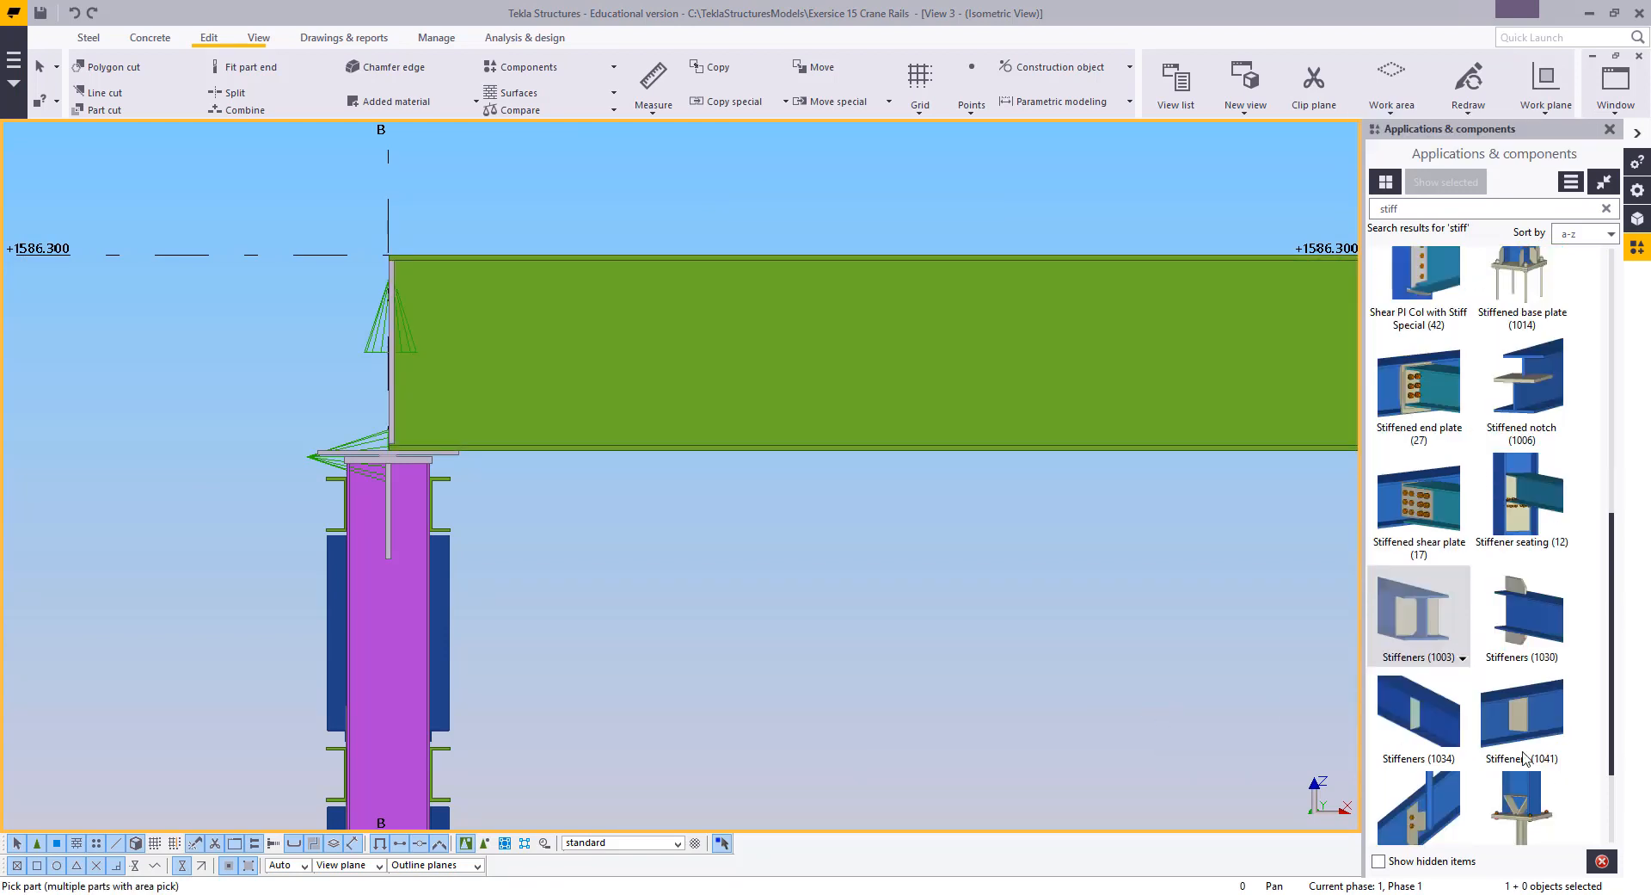
double_click(1539, 694)
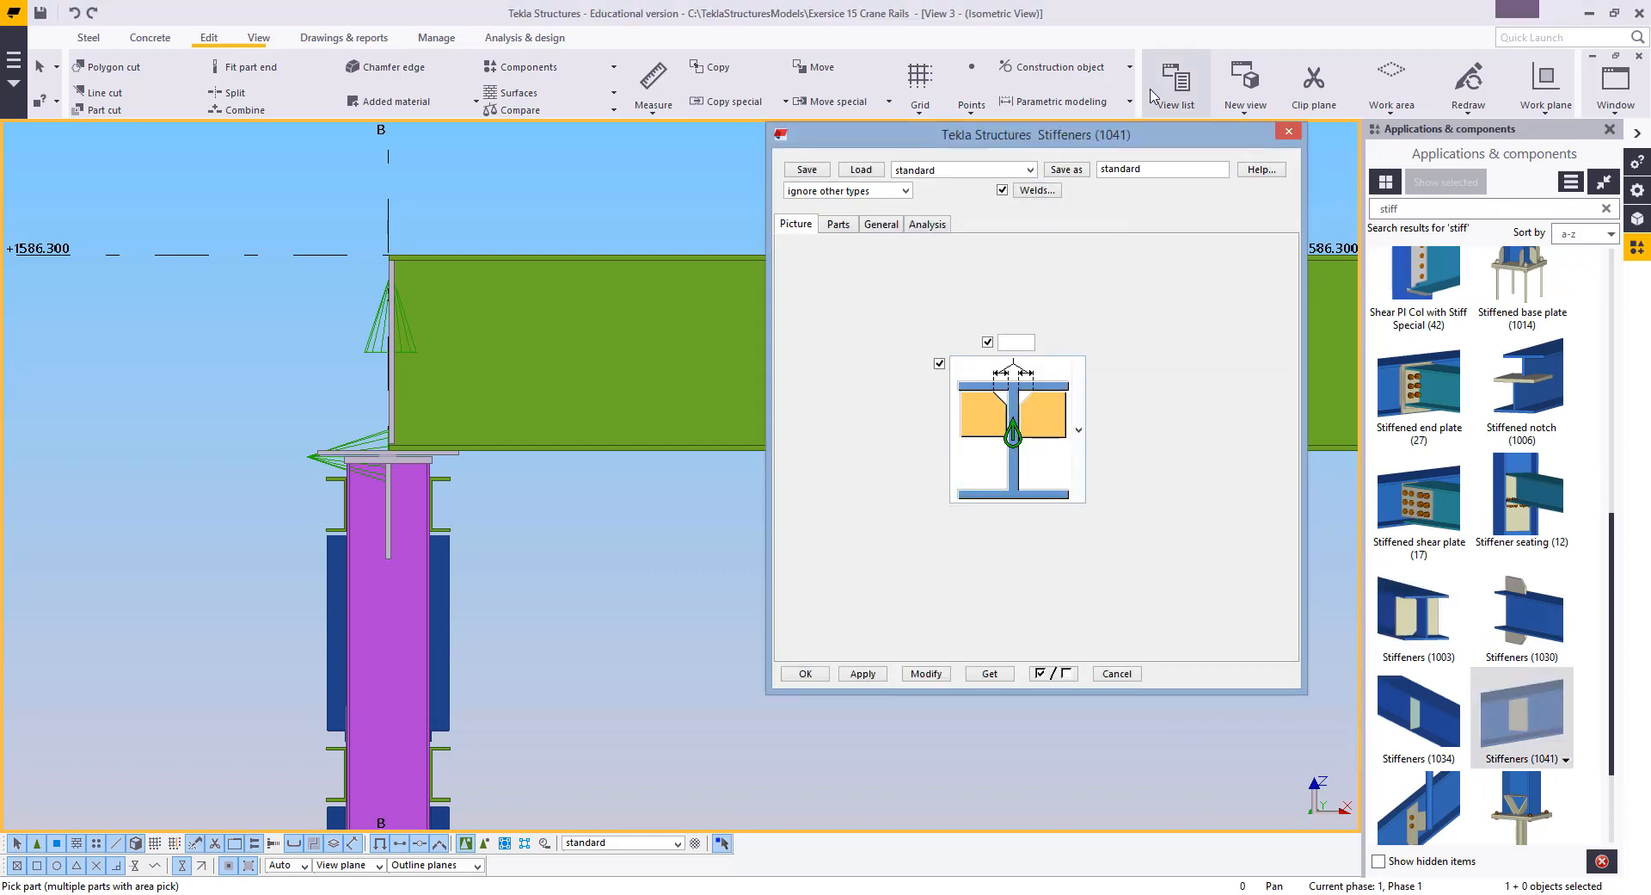
left_click_drag(1129, 146, 1452, 150)
left_click(1469, 761)
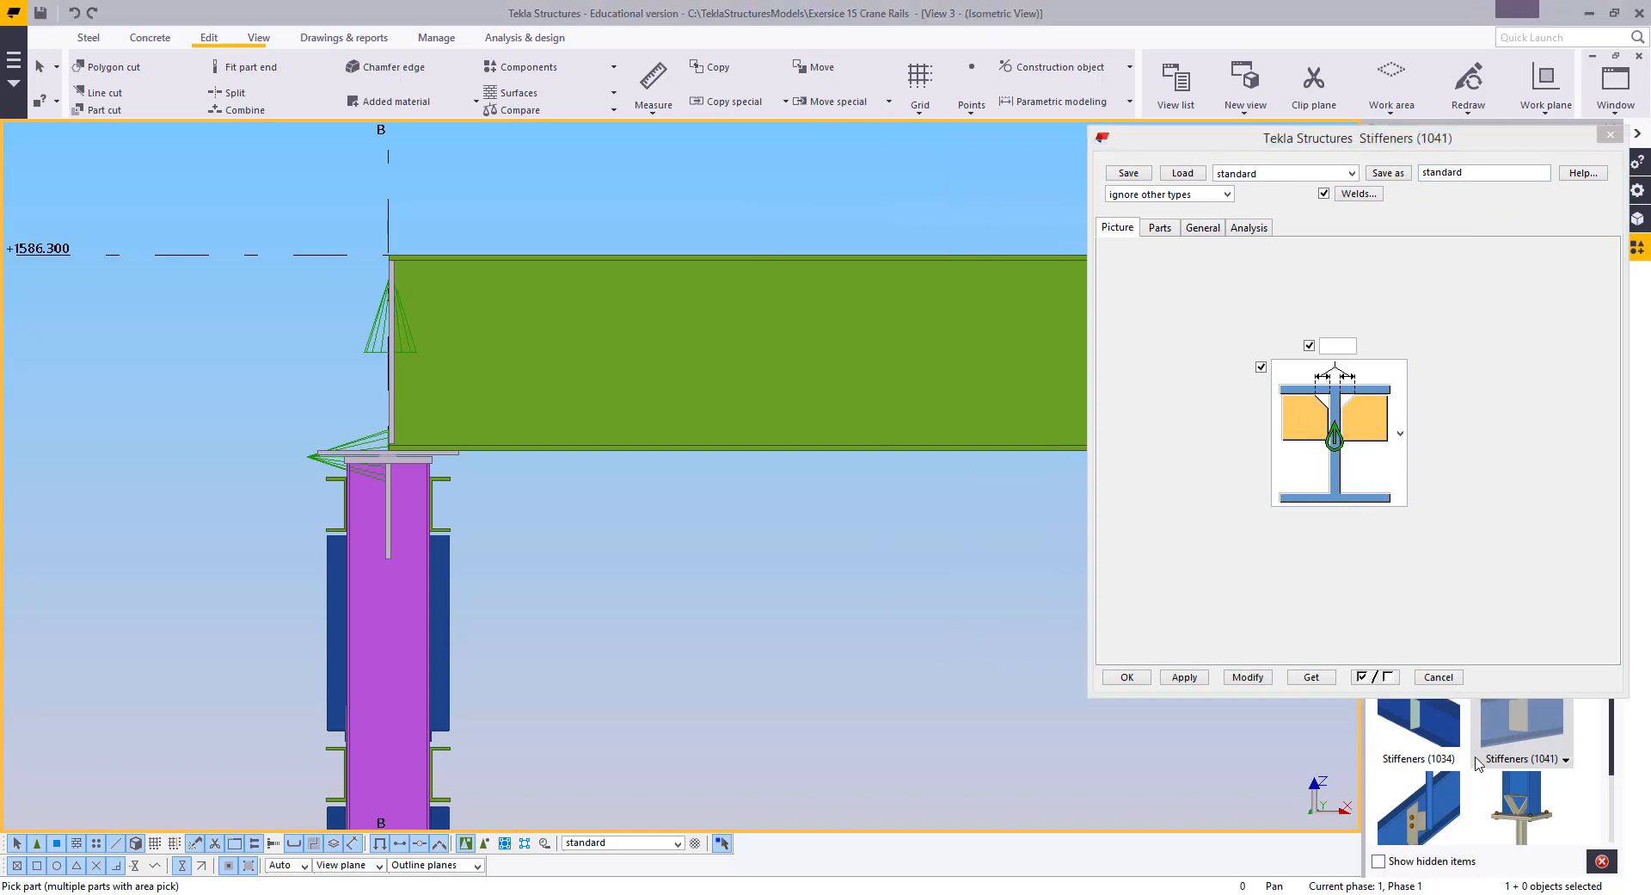
scroll(1475, 752, "up", 2)
right_click(418, 575)
left_click(514, 593)
Create a point on the crane beam's top edge where gridline B meets the +1586.300 level
scroll(575, 593, "down", 4)
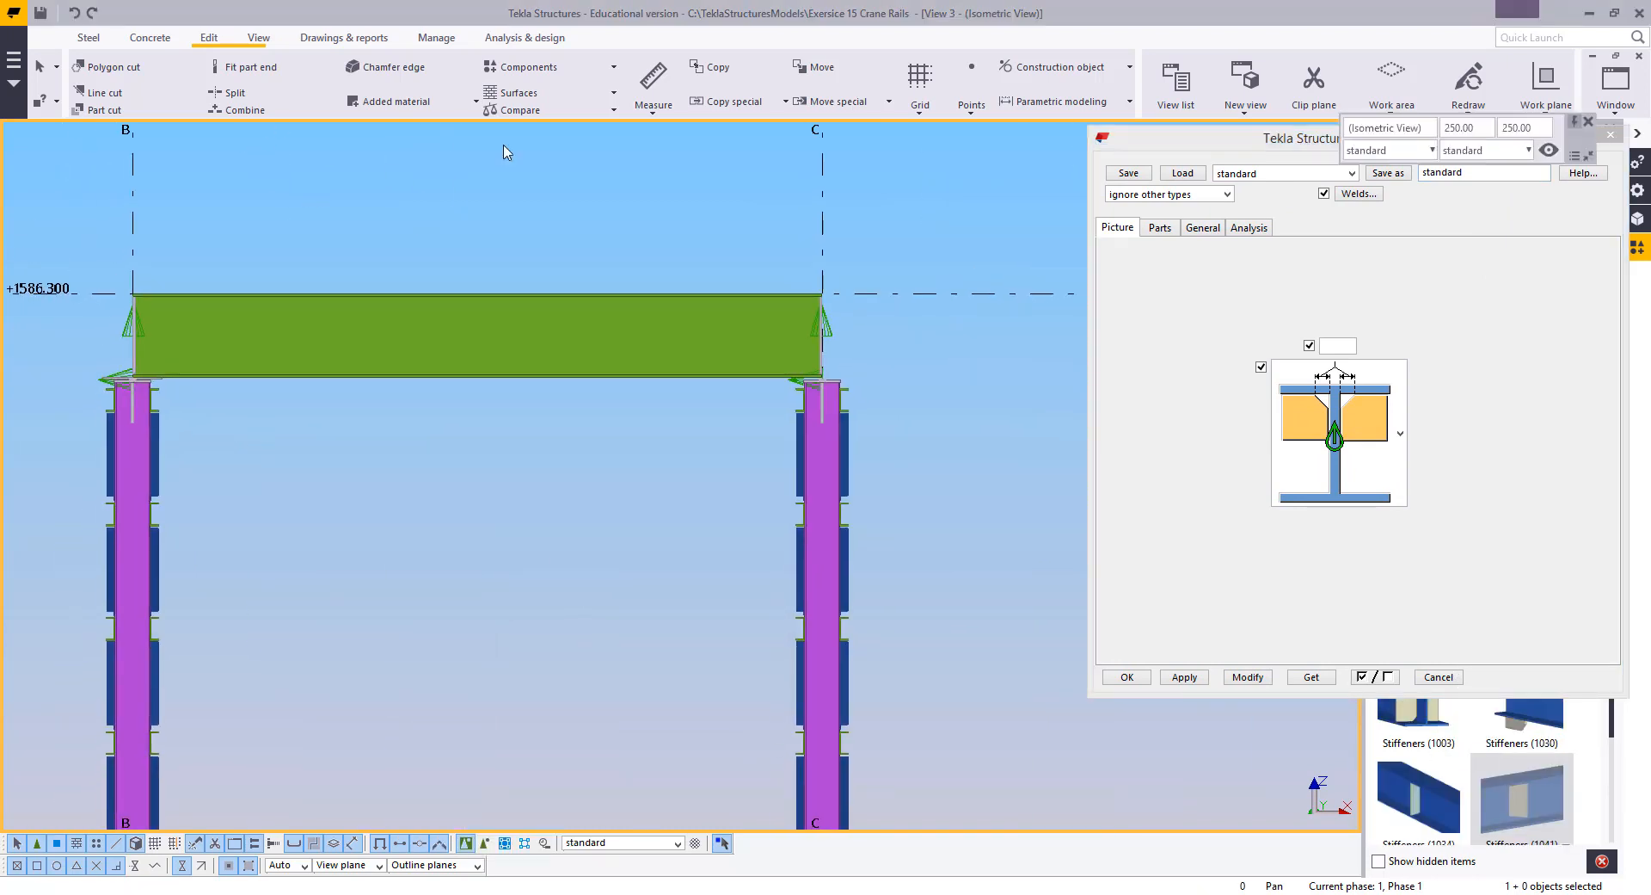
middle_click_drag(92, 337, 258, 365)
scroll(258, 364, "up", 4)
middle_click_drag(715, 247, 635, 261)
left_click(955, 101)
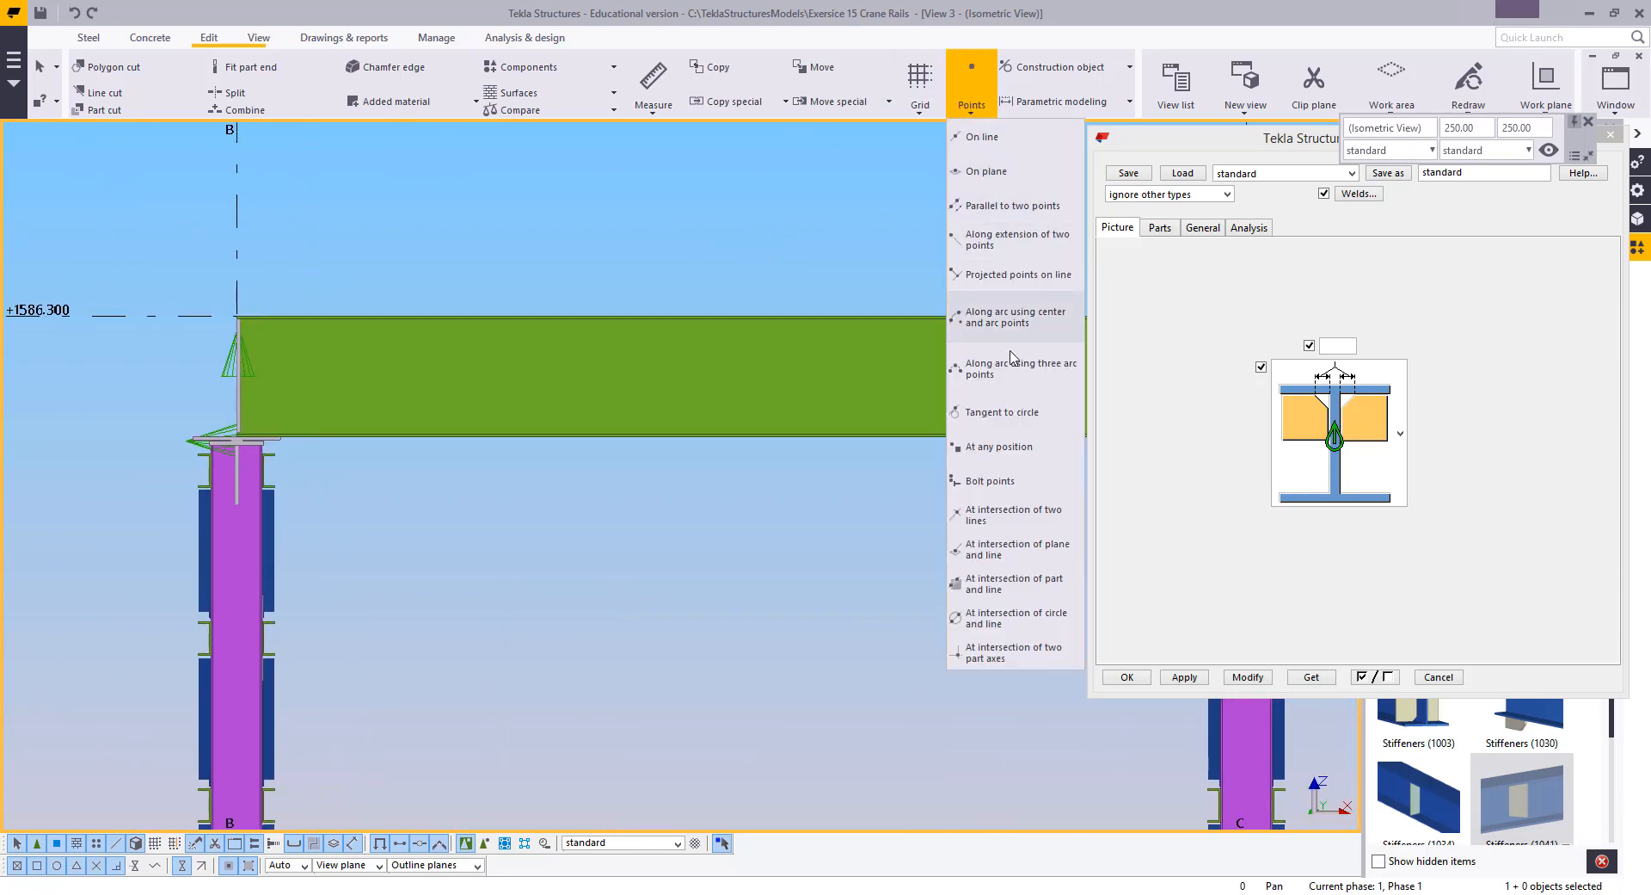
left_click(1013, 455)
middle_click_drag(333, 268, 450, 254)
scroll(354, 313, "up", 10)
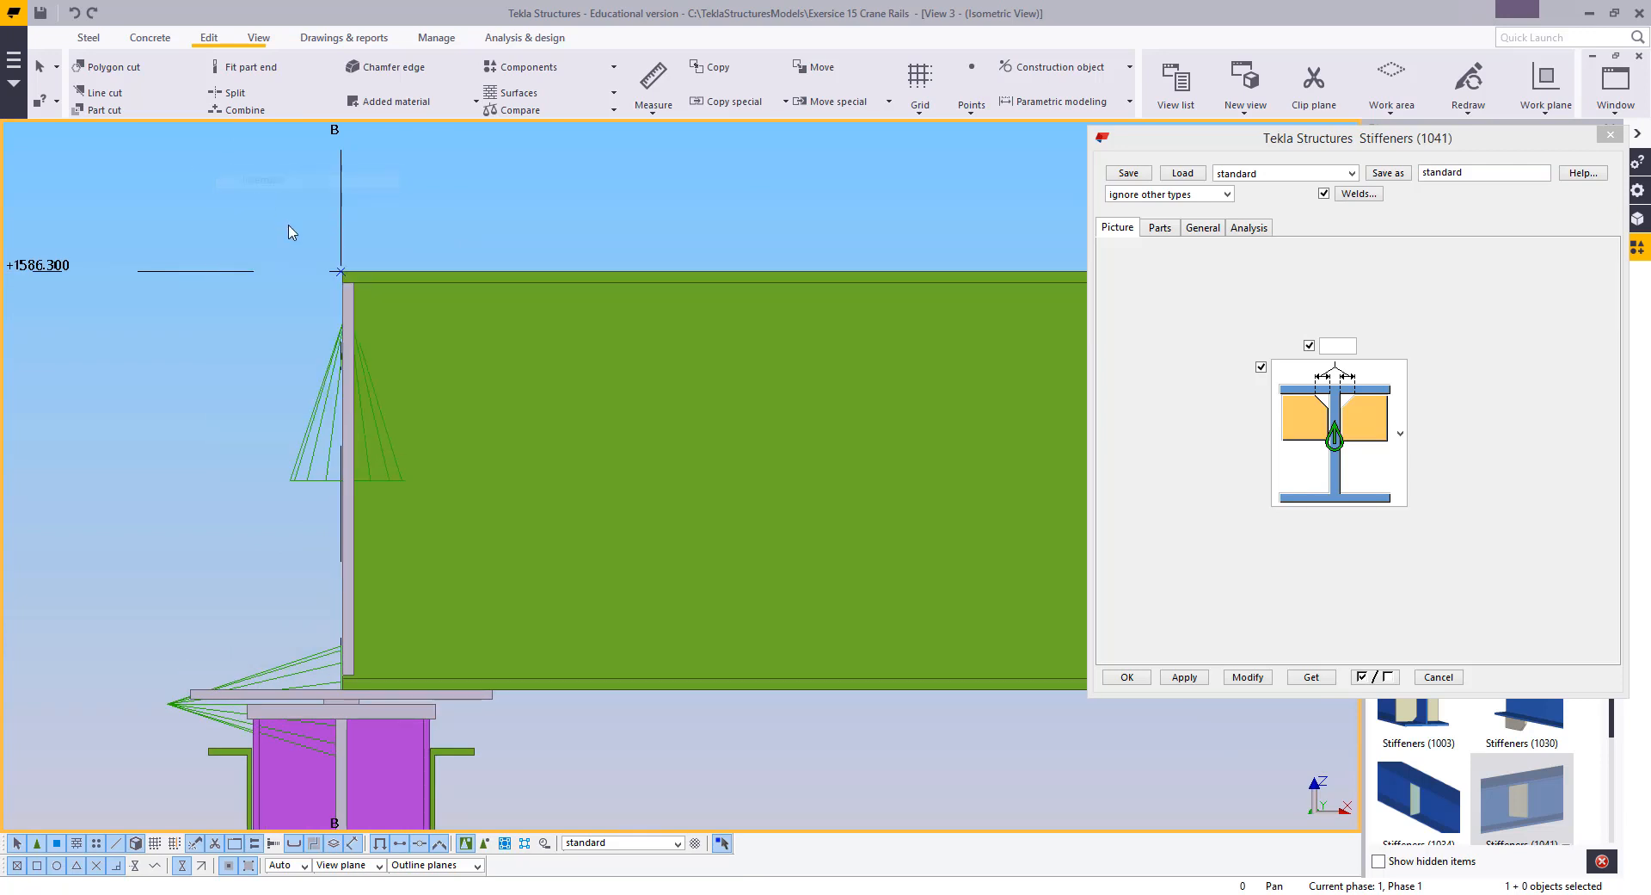
Copy the point at gridline B linearly along the crane beam with dX 600 and 10 copies
left_click(341, 271)
right_click(547, 217)
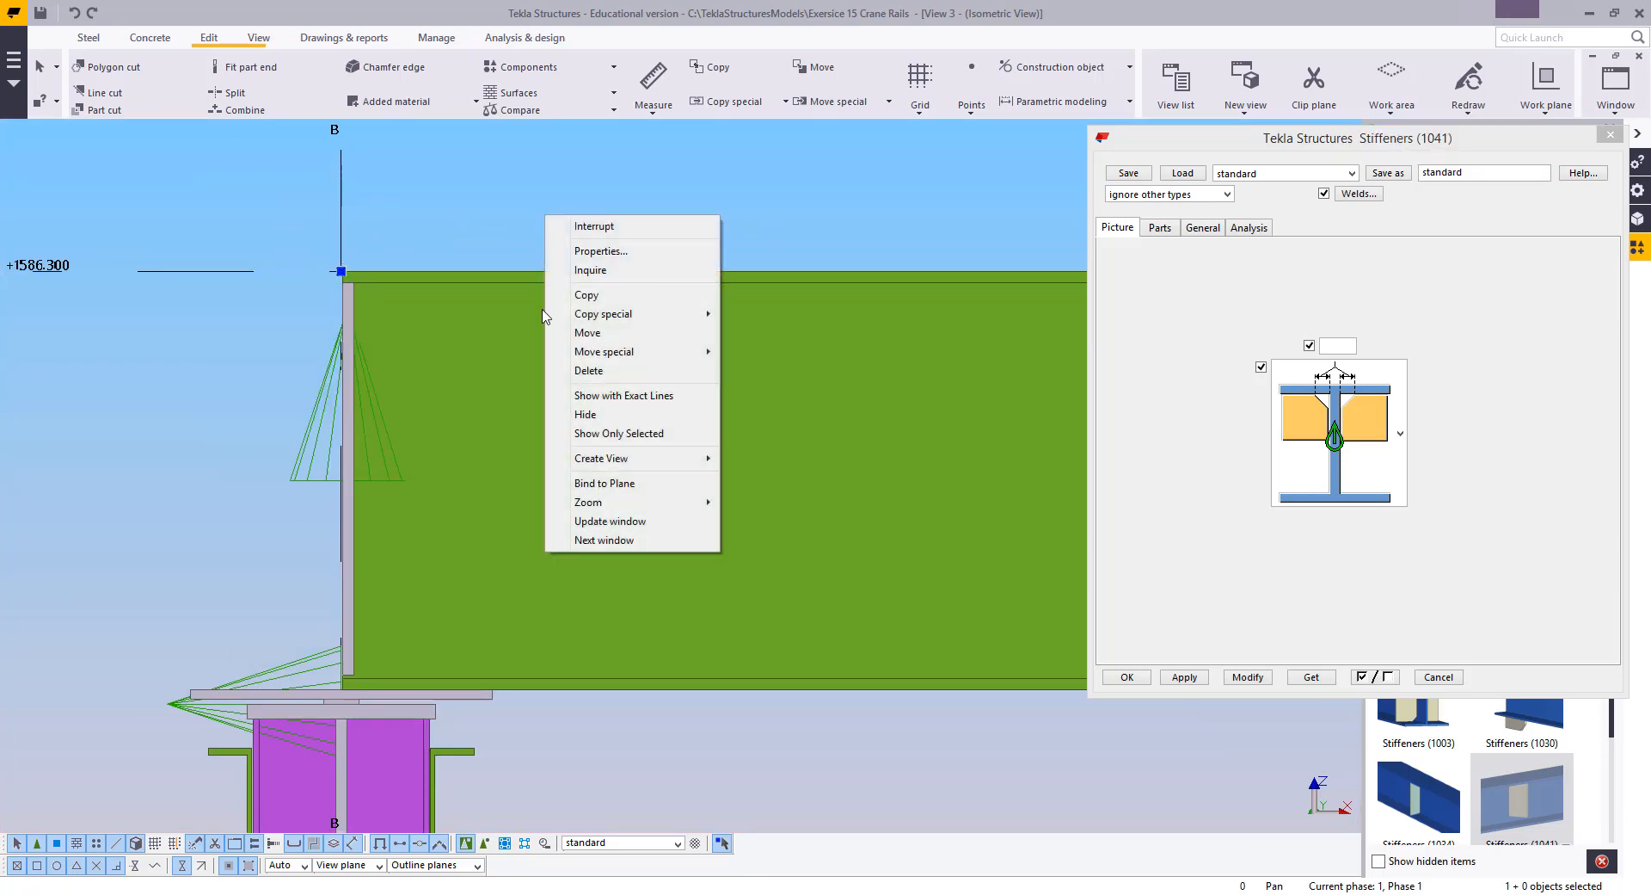
mouse_move(688, 314)
left_click(763, 314)
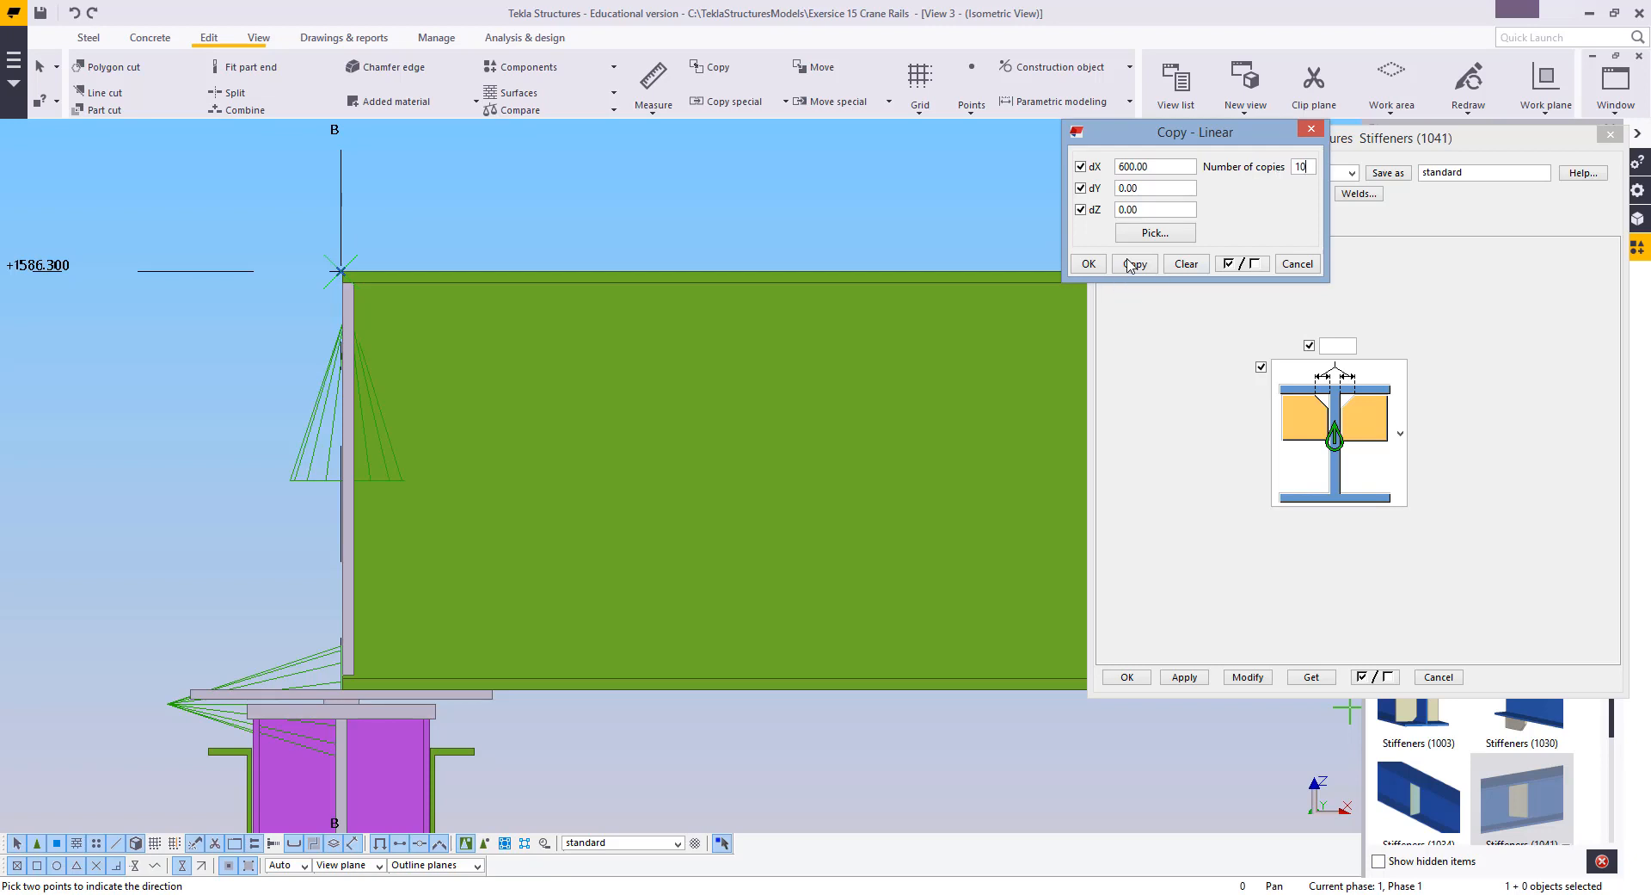
left_click(1131, 265)
right_click(699, 216)
left_click(719, 226)
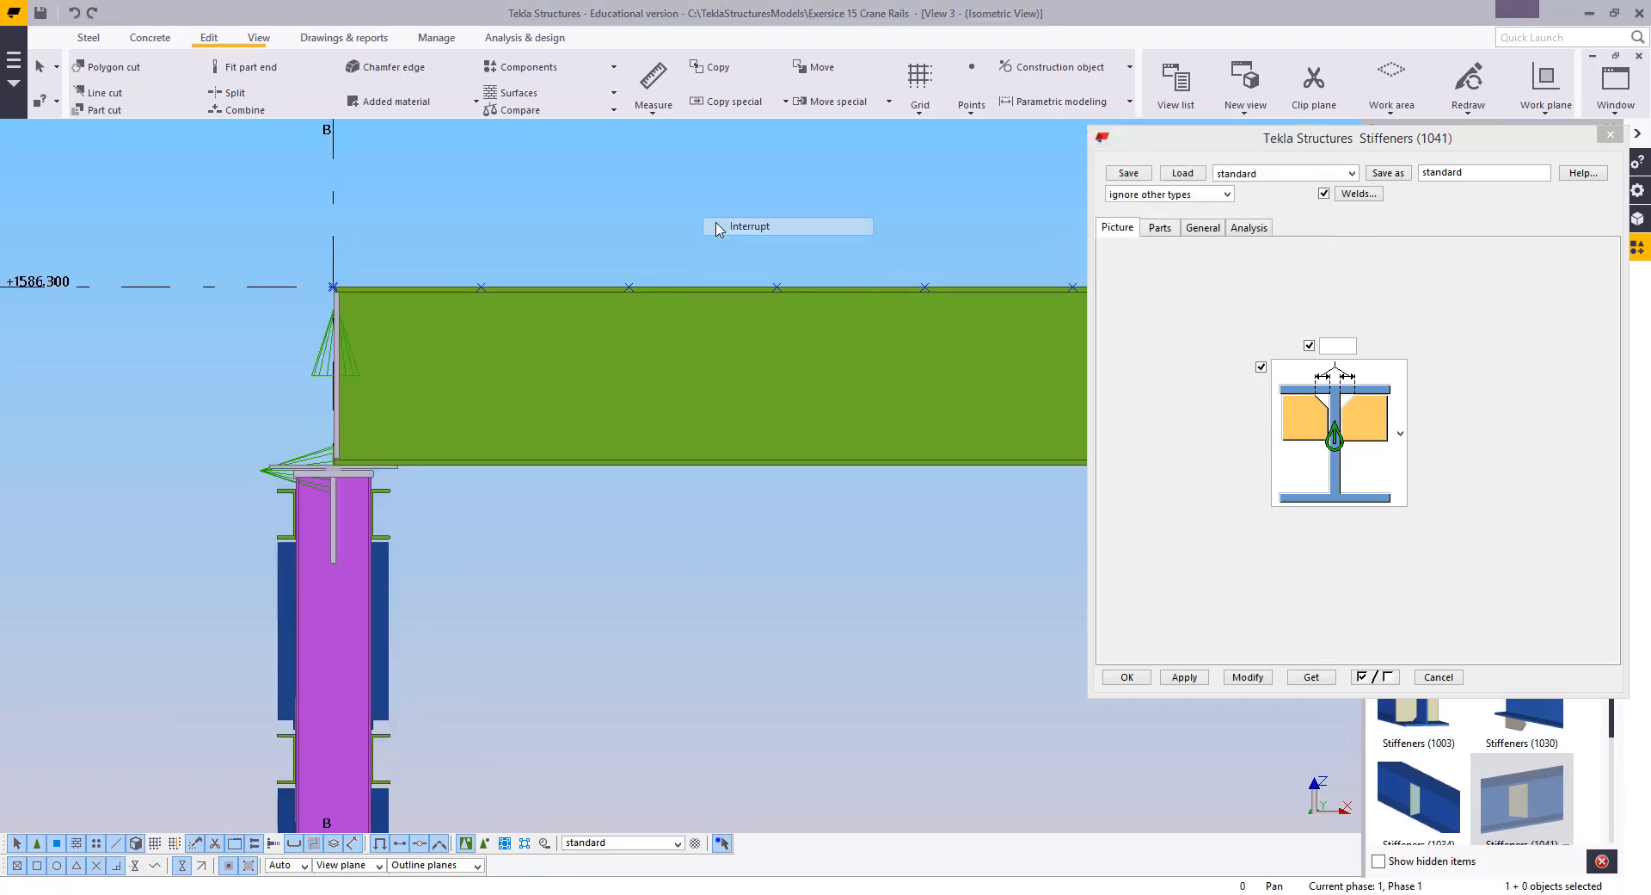
Set both the right and left stiffeners to thickness 16, width 150 and height 380, and apply the component properties
middle_click_drag(678, 328, 484, 306)
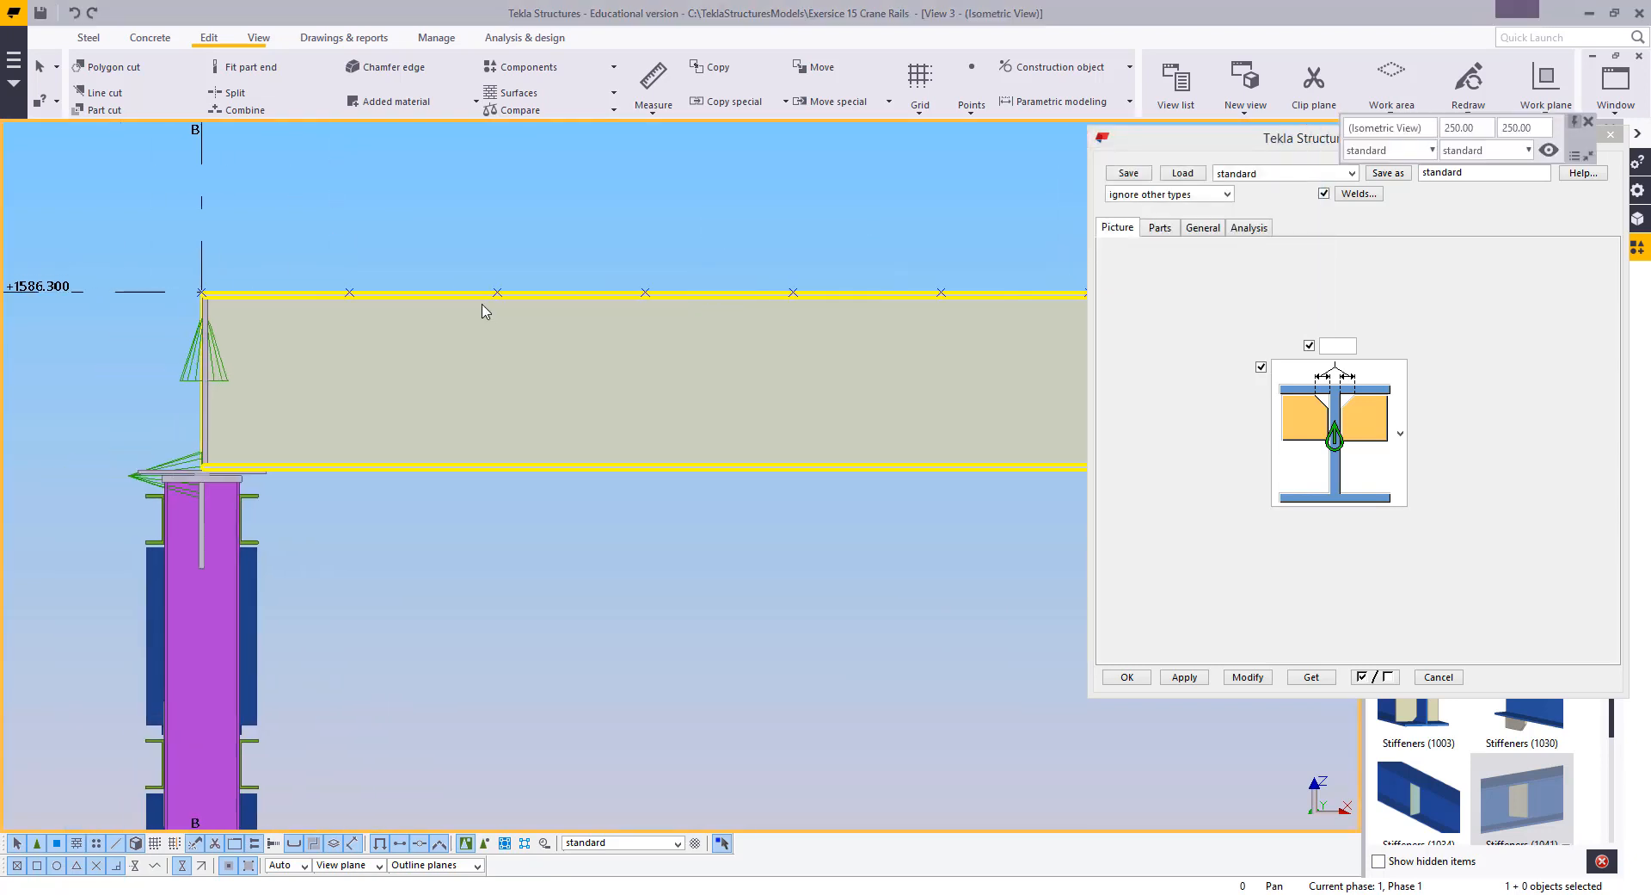
middle_click_drag(347, 334, 455, 355)
scroll(387, 370, "up", 2)
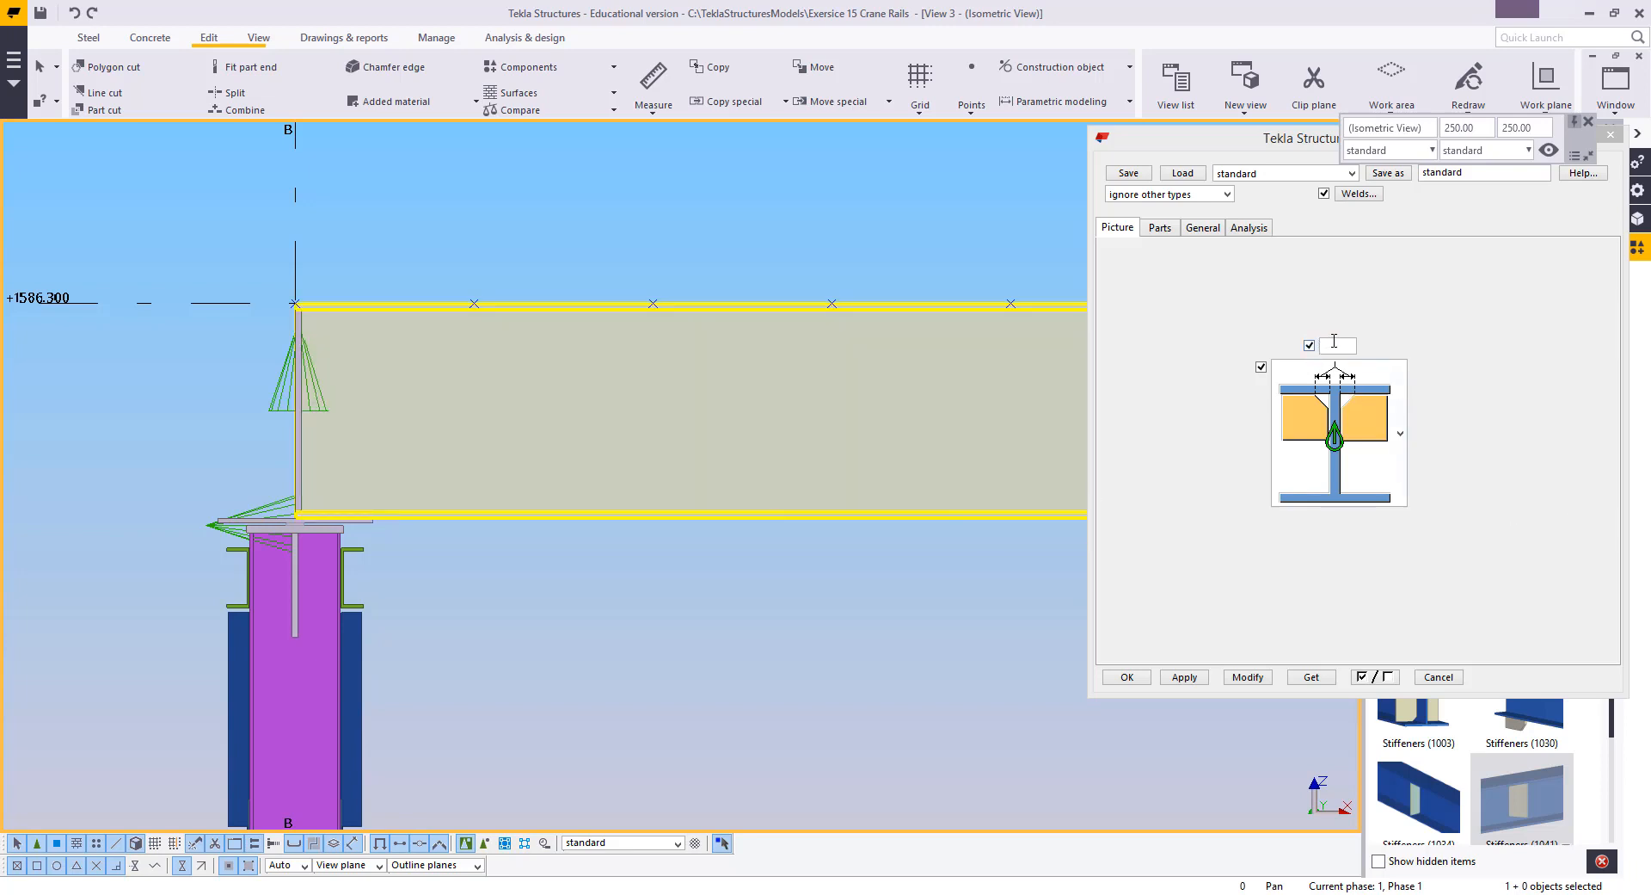
left_click(1334, 344)
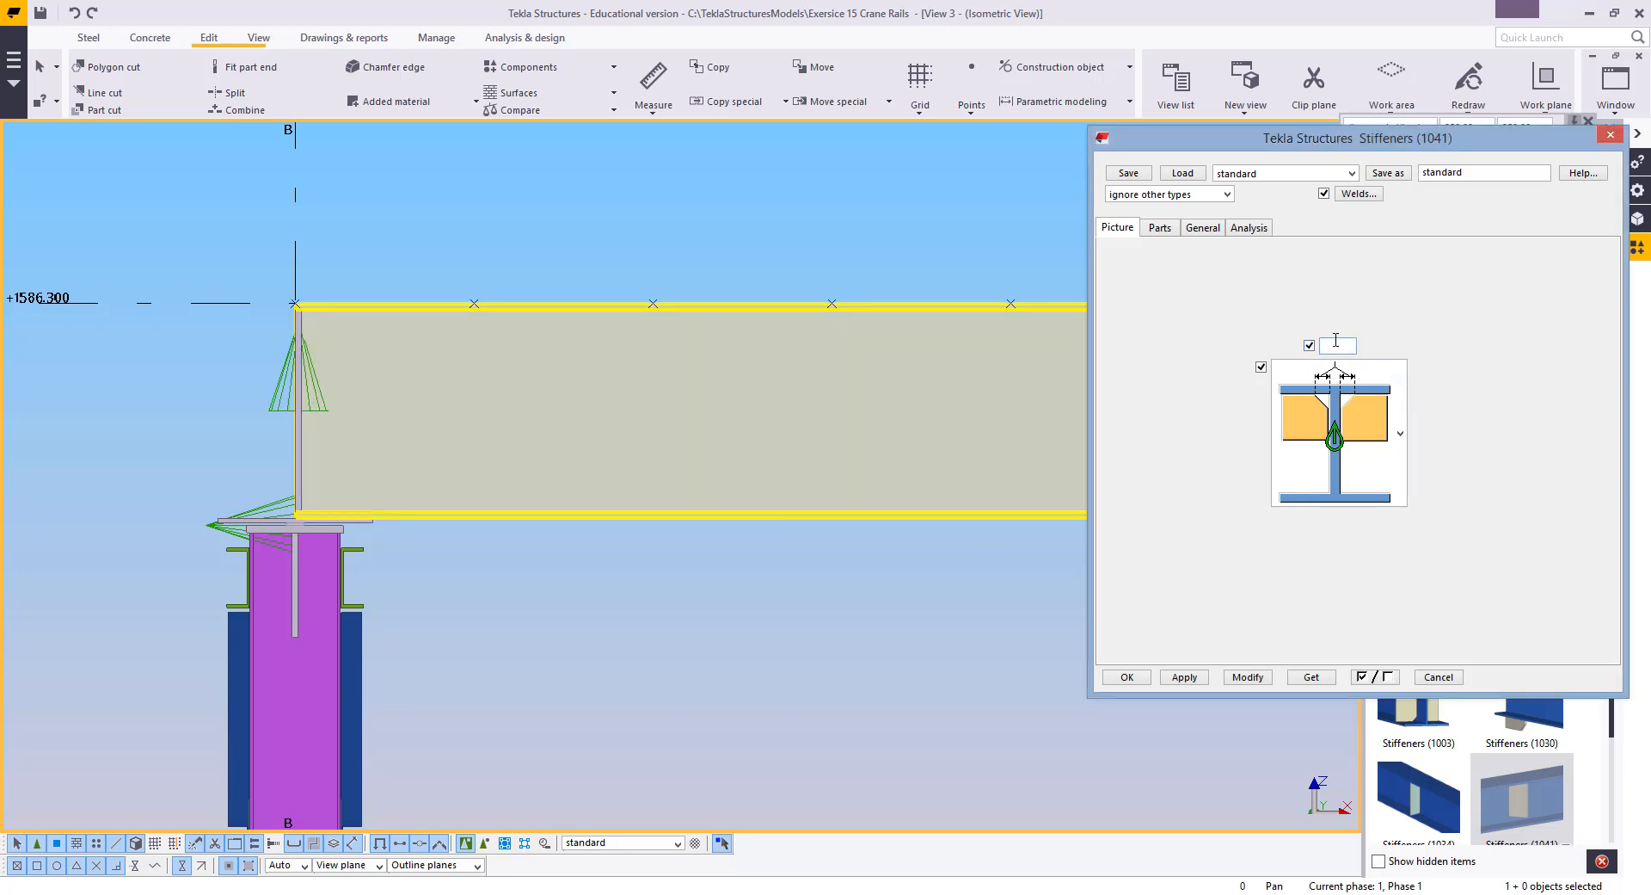
left_click(1162, 229)
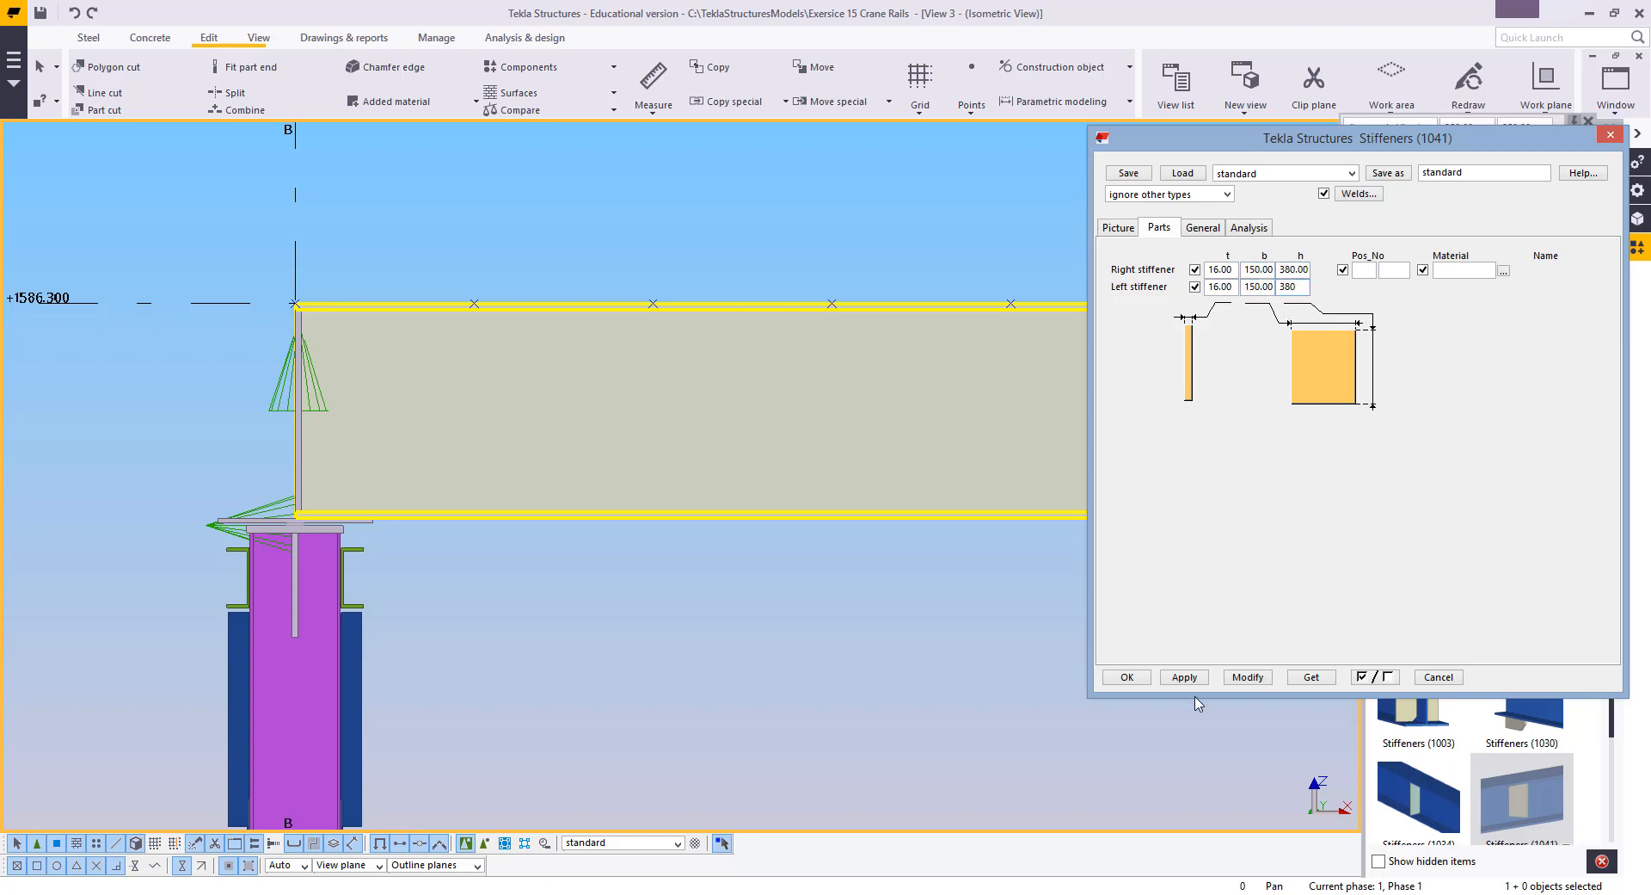
Place Stiffeners (1041) on the crane beam at the first and third 600 mm spaced points after gridline B
left_click(1522, 805)
middle_click_drag(504, 564, 385, 505)
left_click(387, 386)
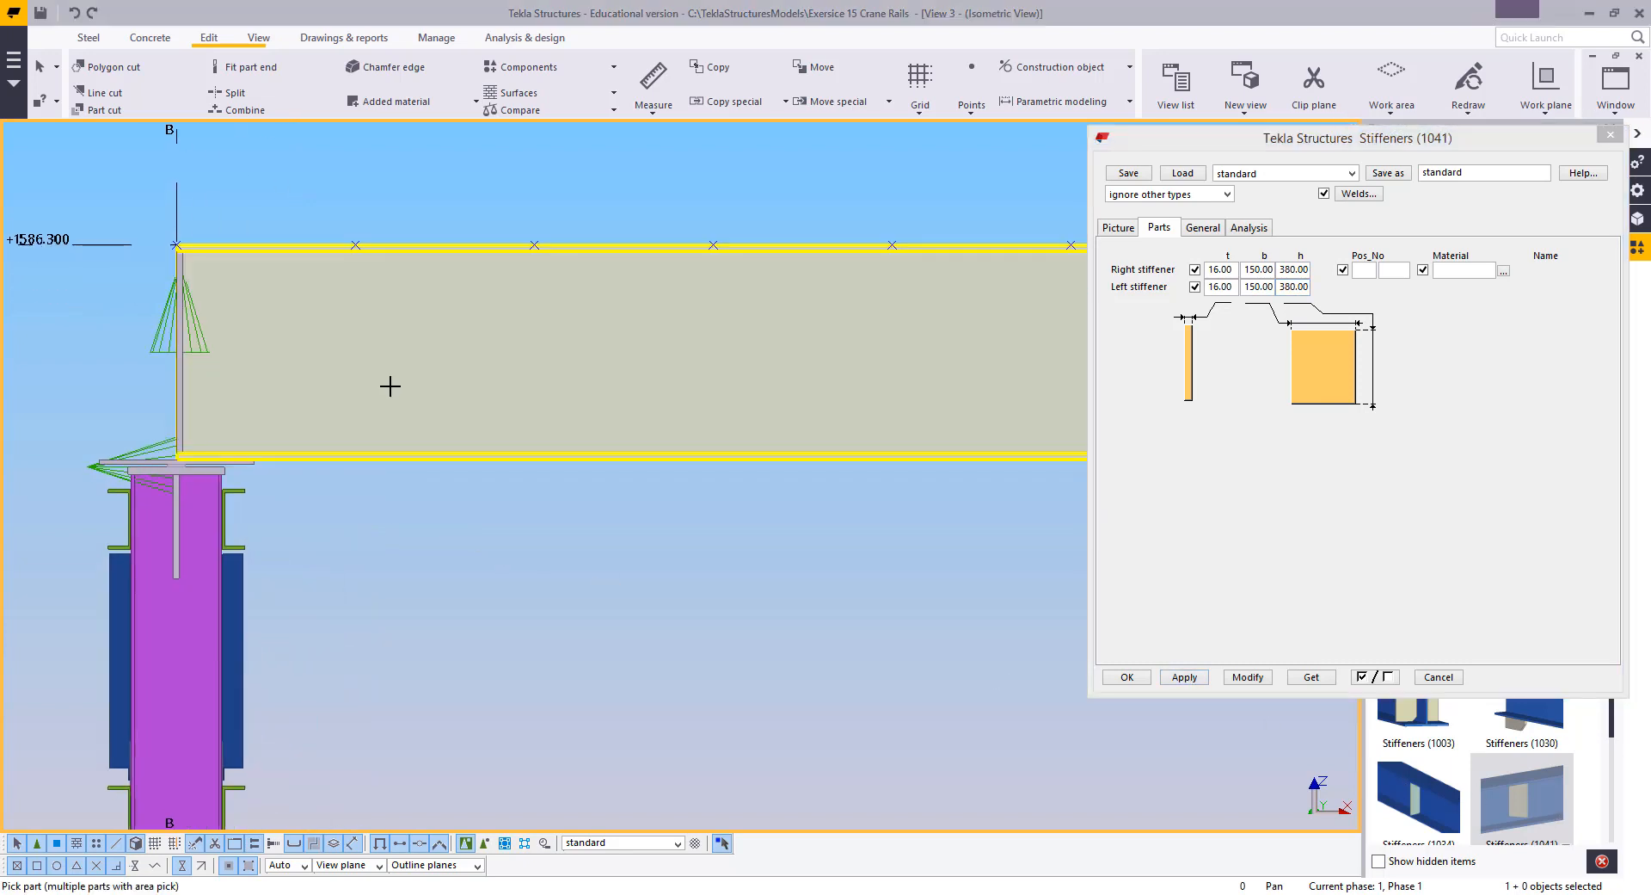
left_click(356, 246)
left_click(731, 387)
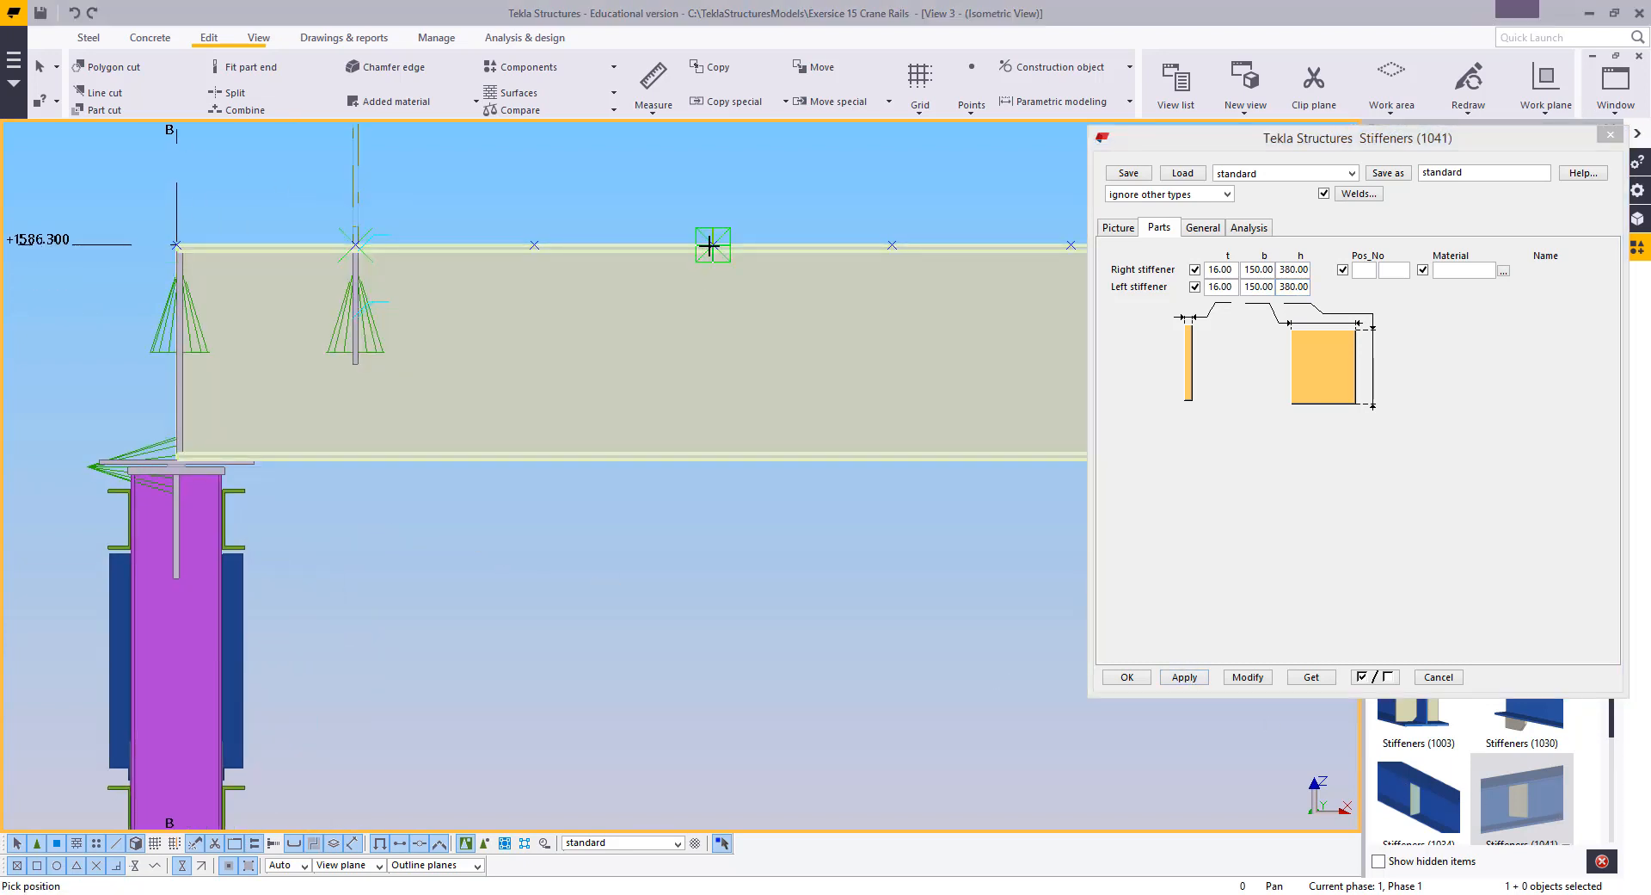
left_click(713, 246)
Place further Stiffeners (1041) on the crane beam at the fifth and seventh points after gridline B
middle_click_drag(698, 357, 314, 388)
left_click(615, 366)
left_click(690, 276)
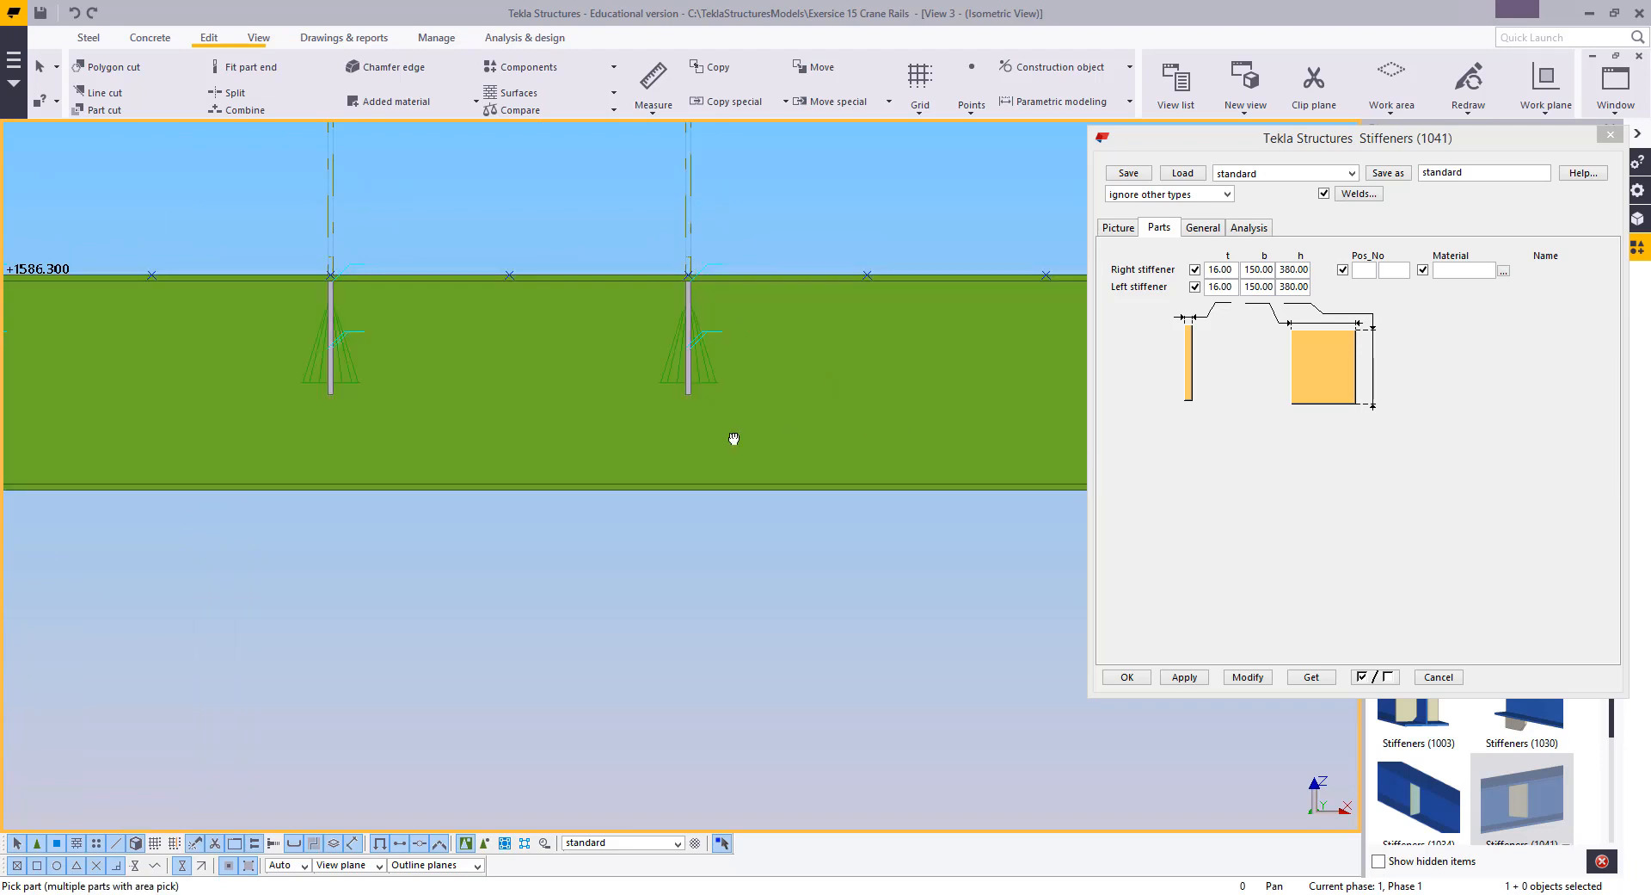
middle_click_drag(733, 439, 342, 438)
left_click(615, 359)
left_click(653, 276)
middle_click_drag(713, 544, 409, 519)
left_click(615, 334)
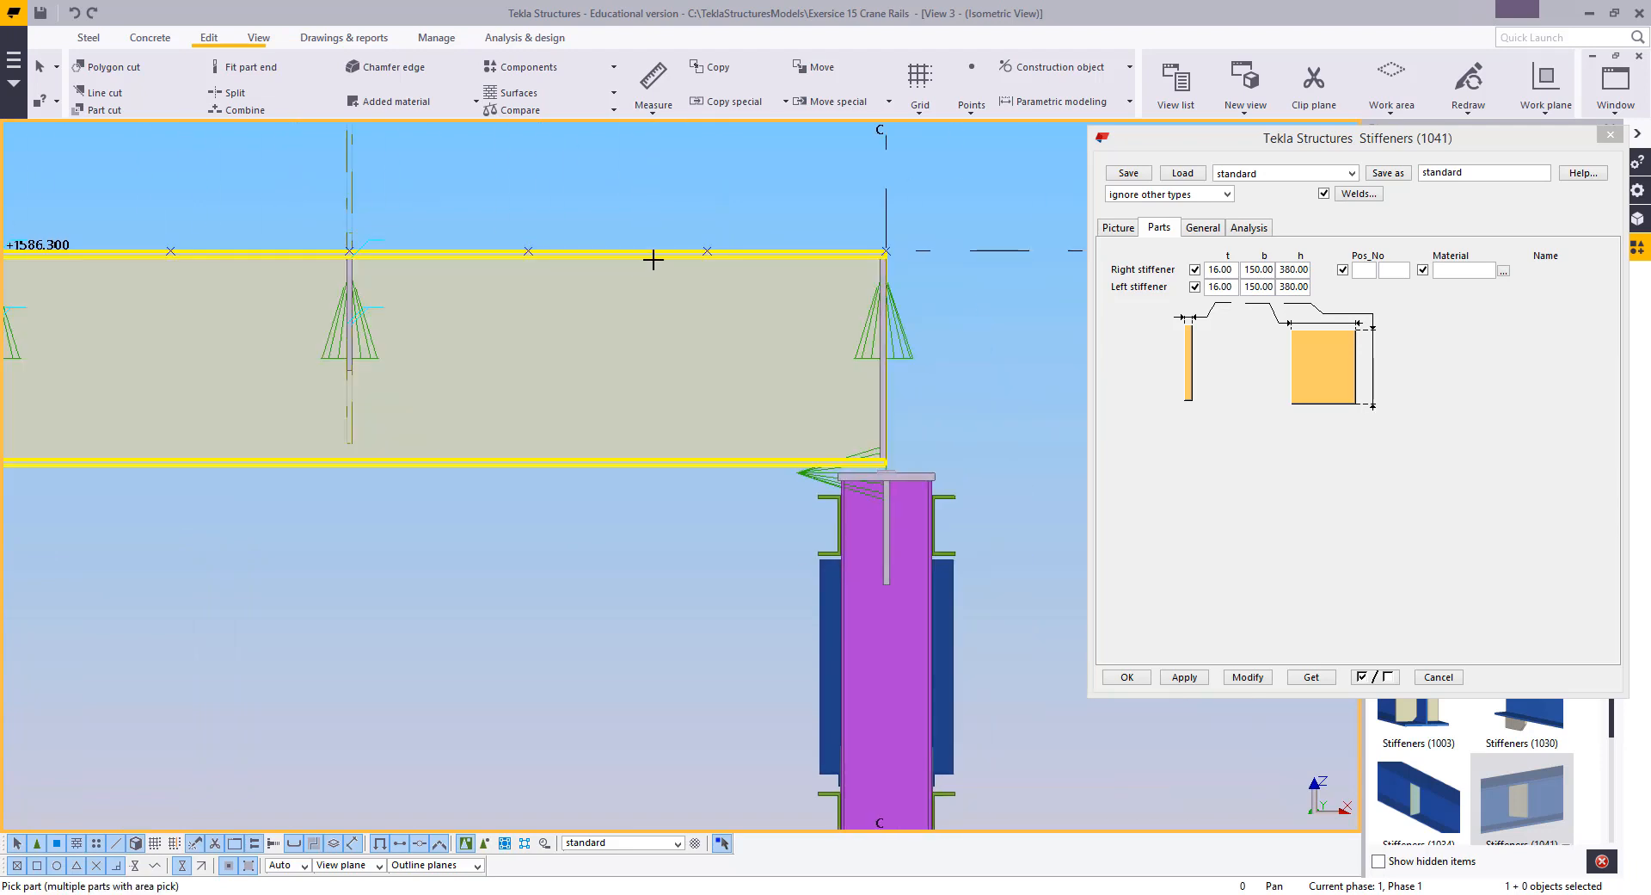
left_click(701, 250)
key("ctrl+z")
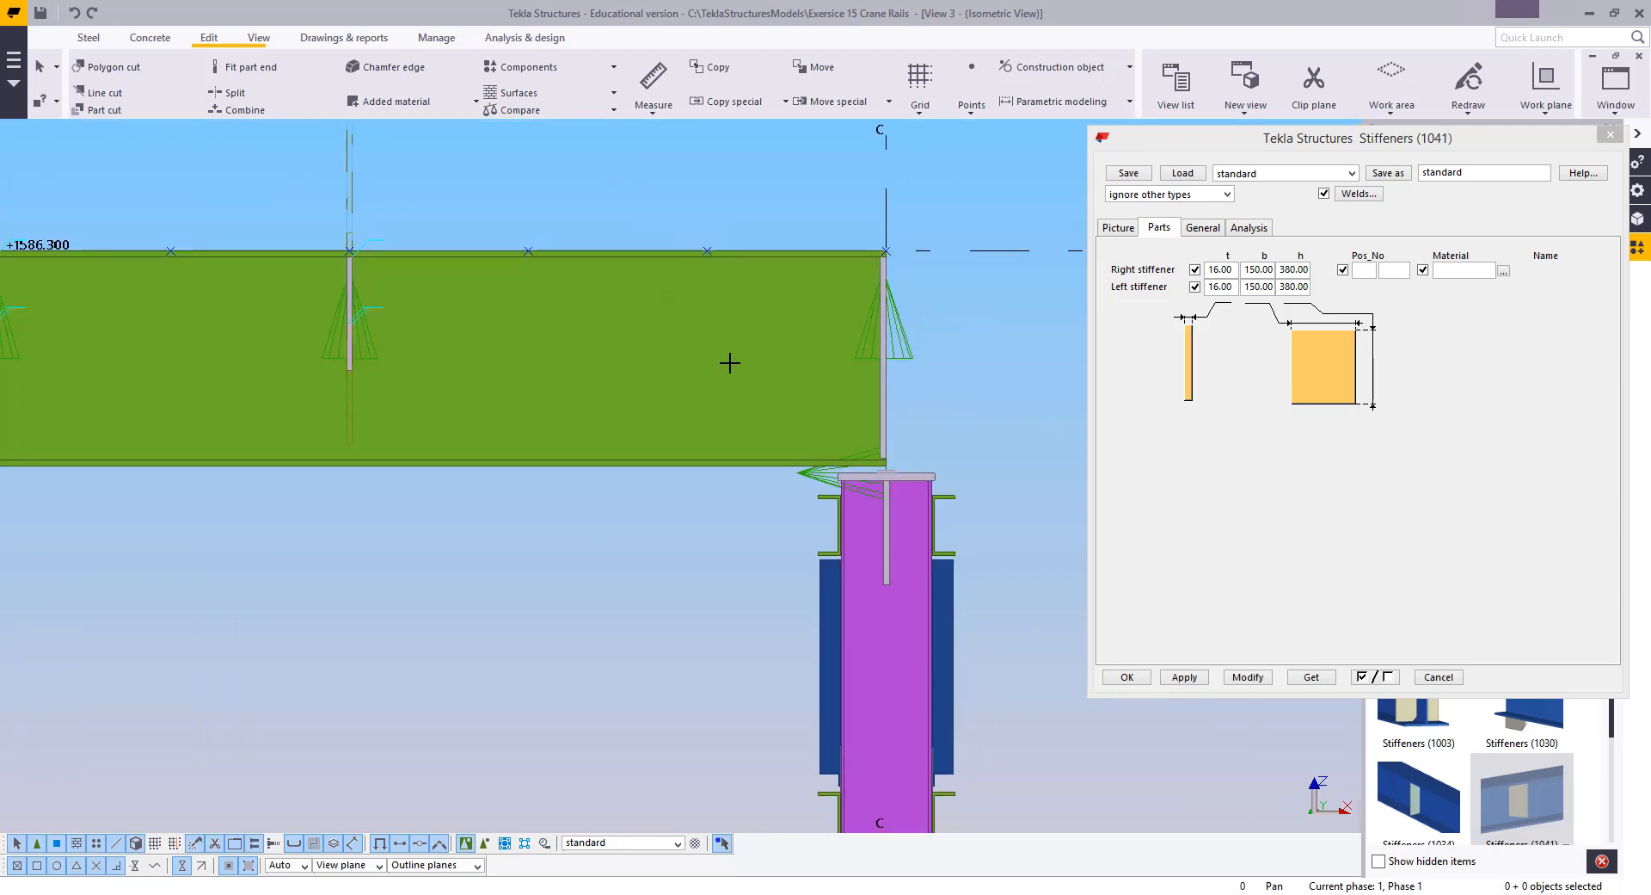
Place Stiffeners (1041) at the ninth point after gridline B, the last one before gridline C, and end the command
left_click(718, 321)
left_click(707, 249)
right_click(652, 190)
left_click(668, 200)
scroll(344, 288, "down", 6)
middle_click_drag(249, 305, 877, 374)
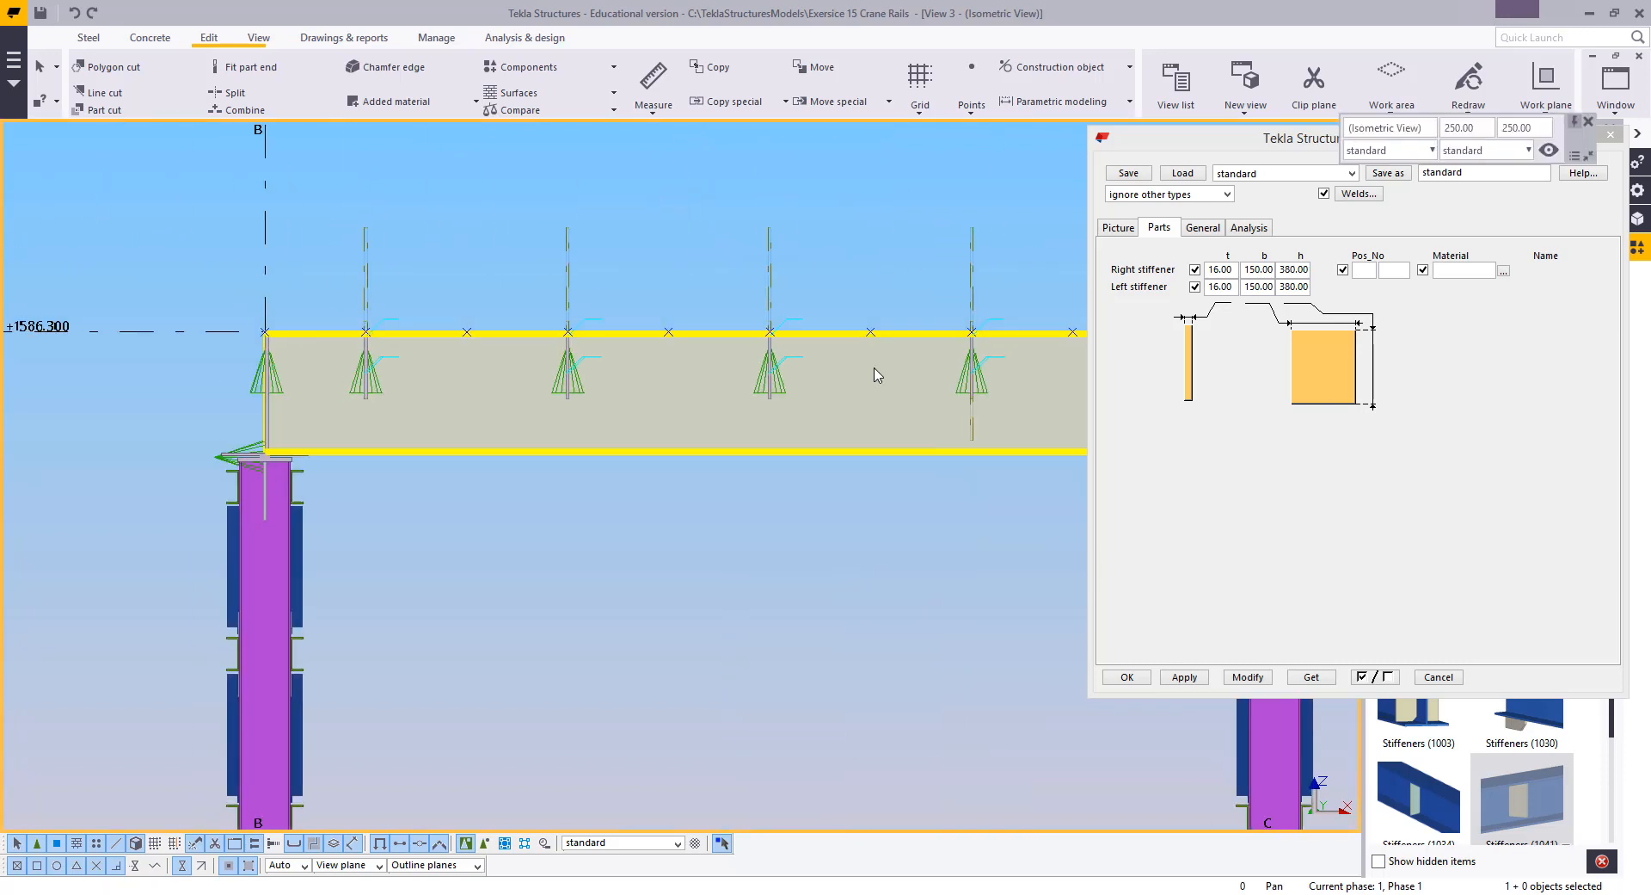
Redraw the view, set the height of both the right and left stiffeners to 620, and apply the component properties
middle_click_drag(232, 387, 350, 380)
scroll(454, 370, "up", 7)
right_click(681, 201)
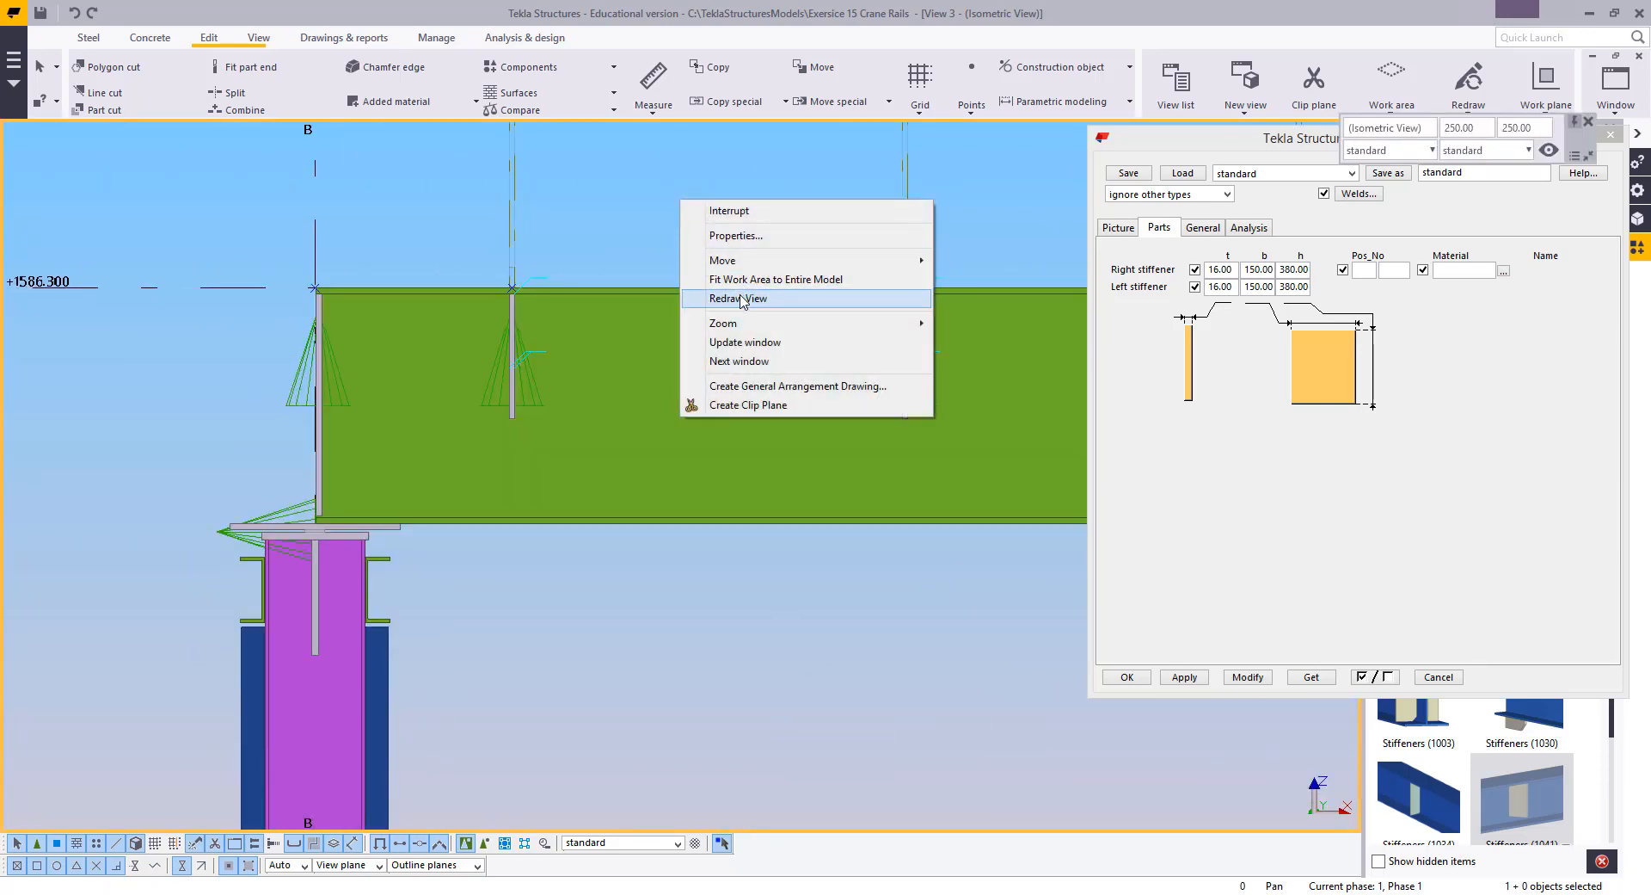
left_click(738, 298)
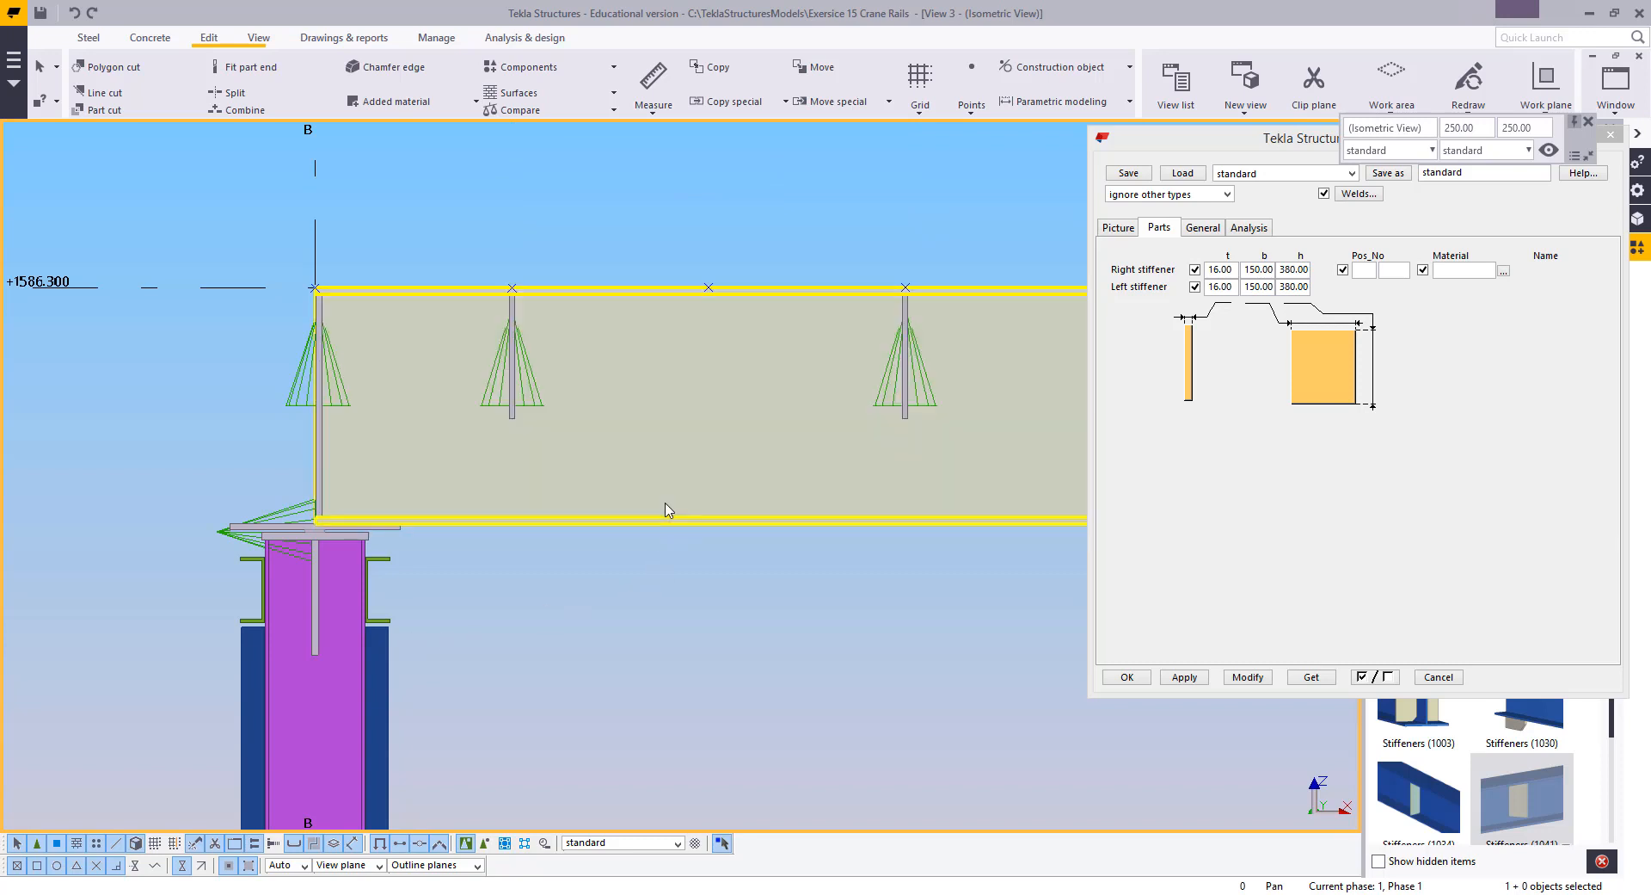
double_click(1281, 269)
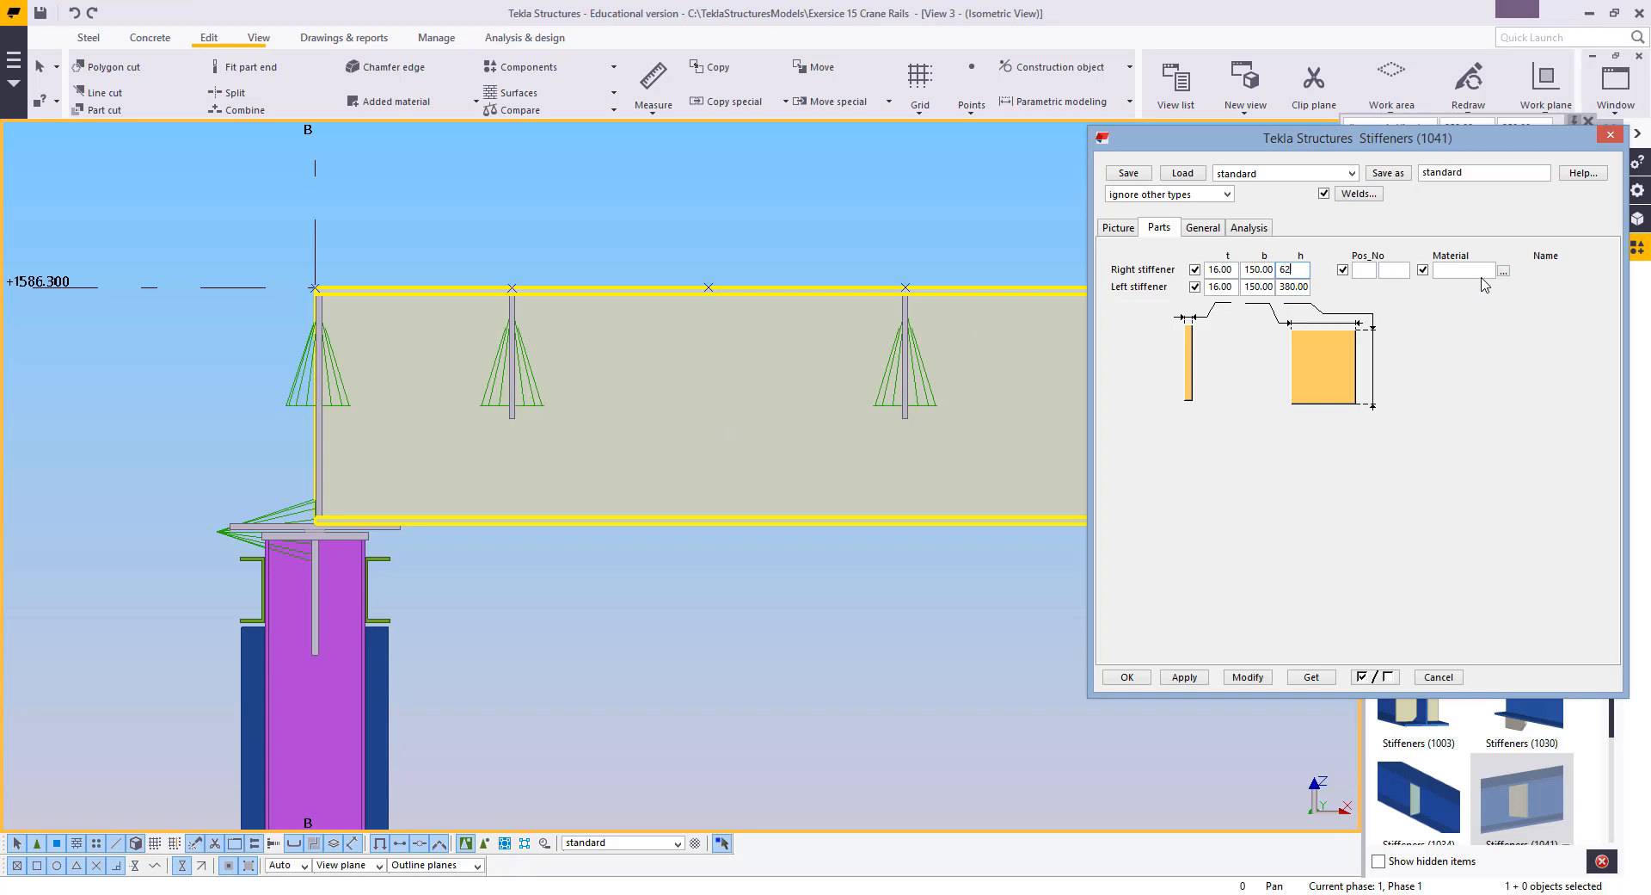
type("620")
double_click(1281, 290)
type("6")
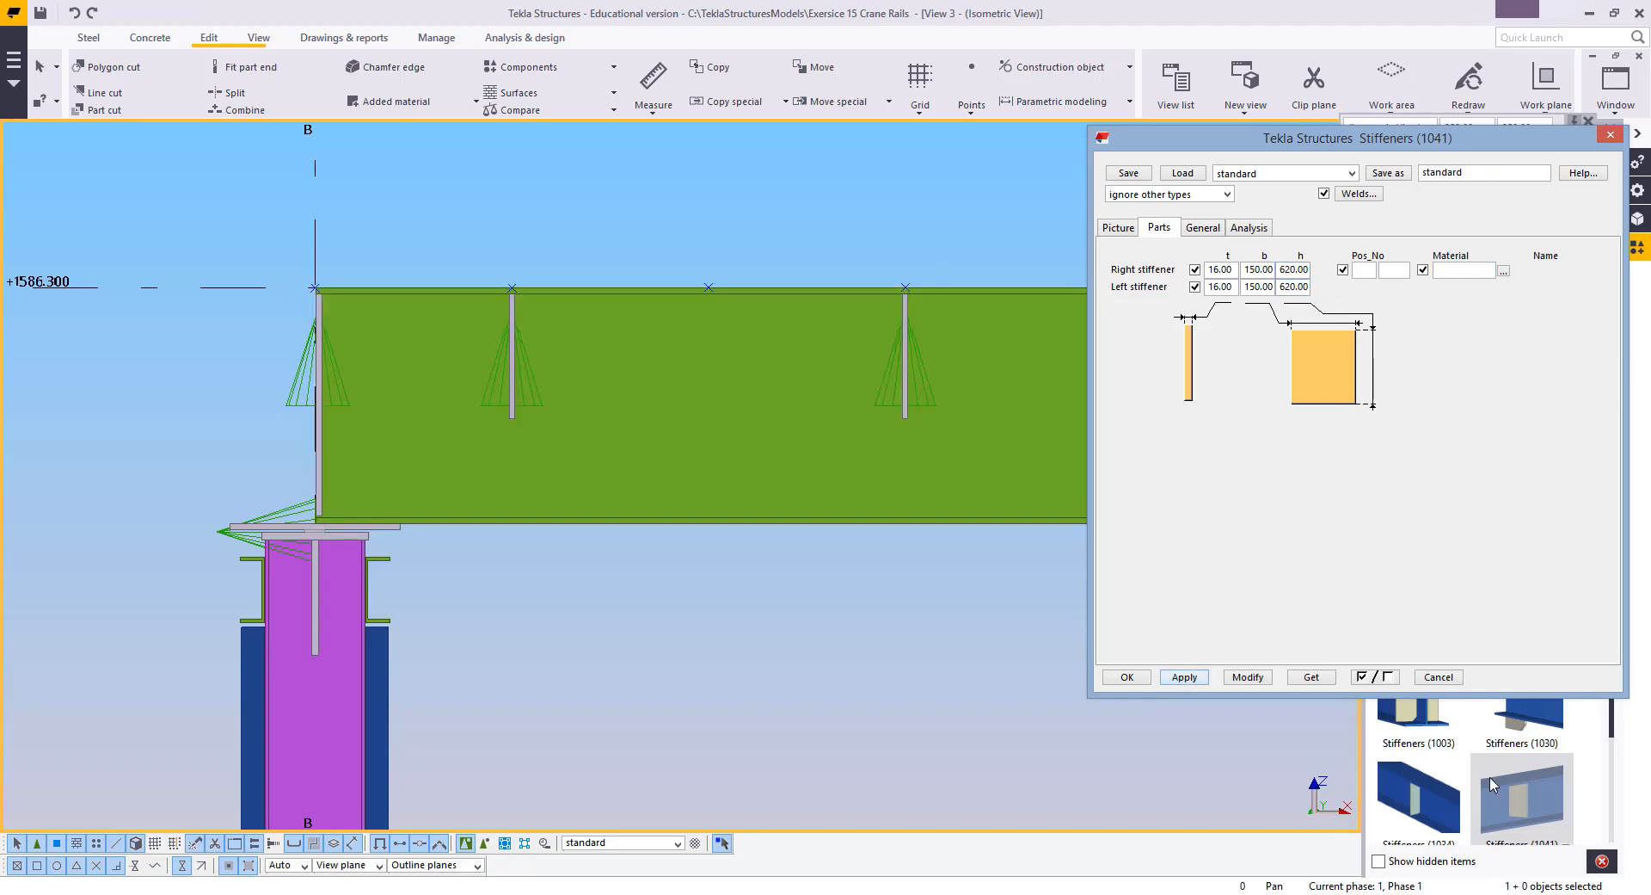
Place Stiffeners (1041) on the crane beam at the second and fourth points after gridline B
left_click(757, 362)
key("Return")
left_click(734, 360)
left_click(707, 287)
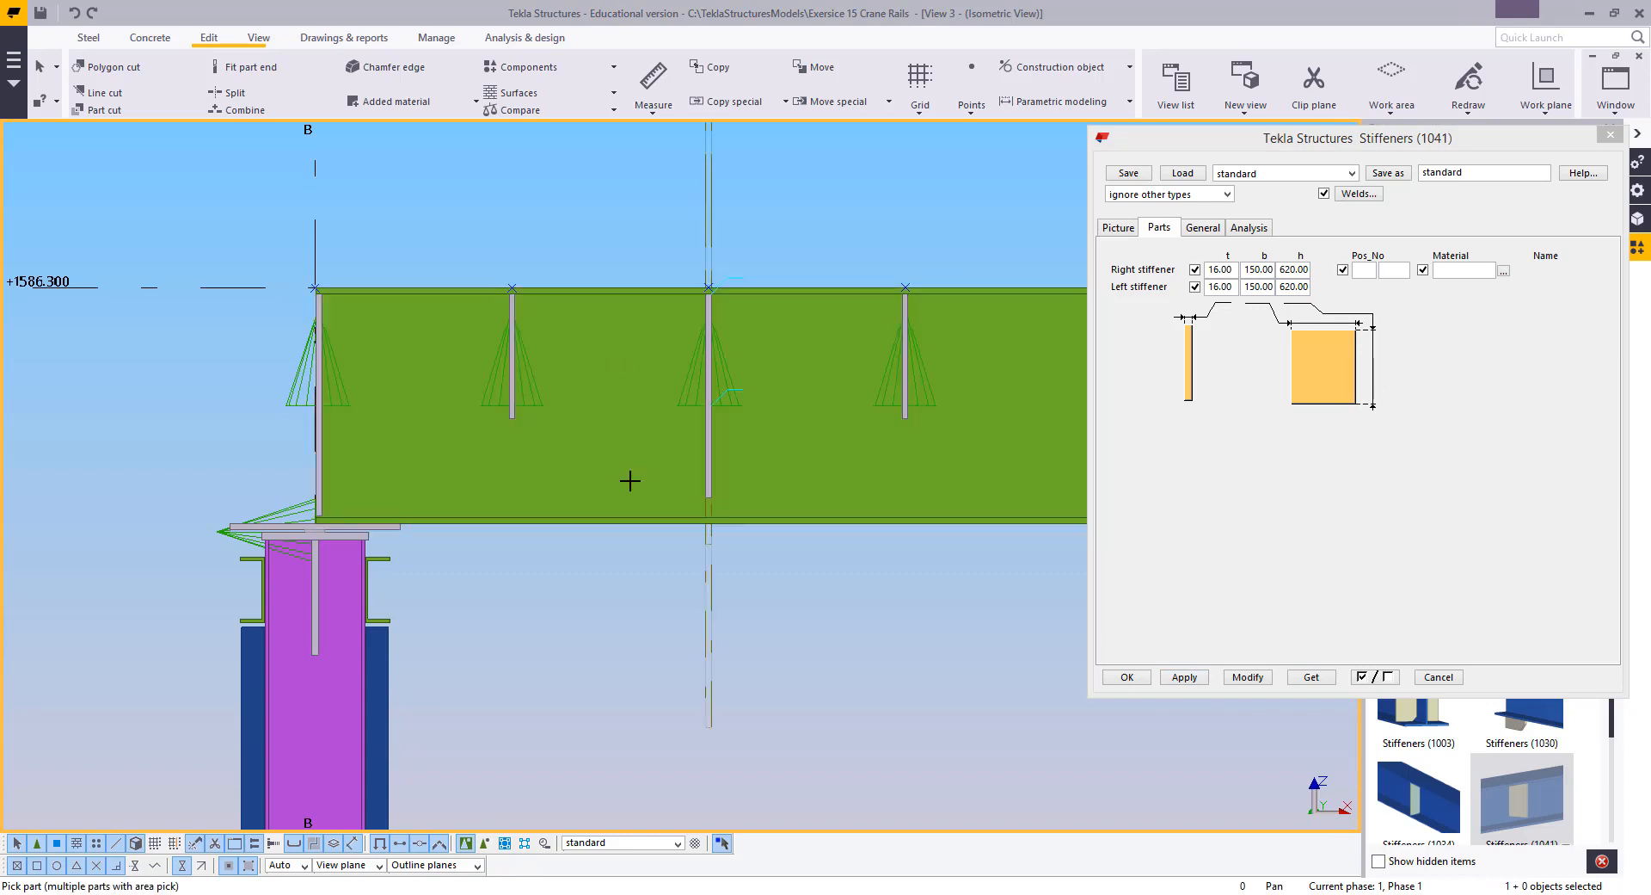
middle_click_drag(731, 434, 73, 390)
left_click(499, 367)
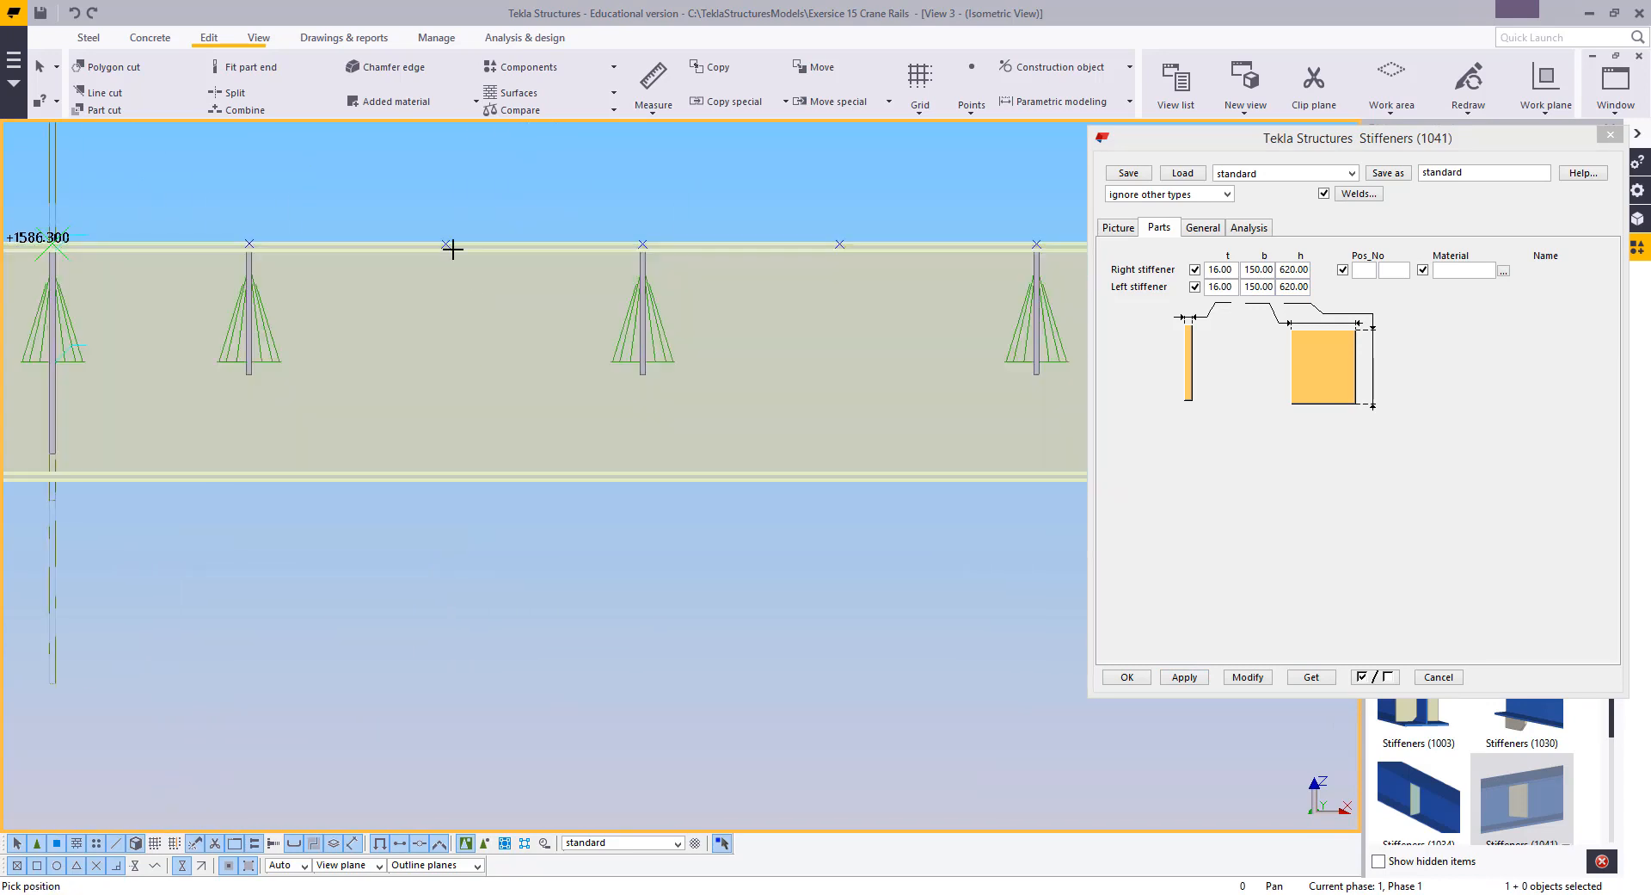
left_click(445, 244)
Place Stiffeners (1041) on the crane beam at the sixth and eighth points after gridline B
left_click(855, 405)
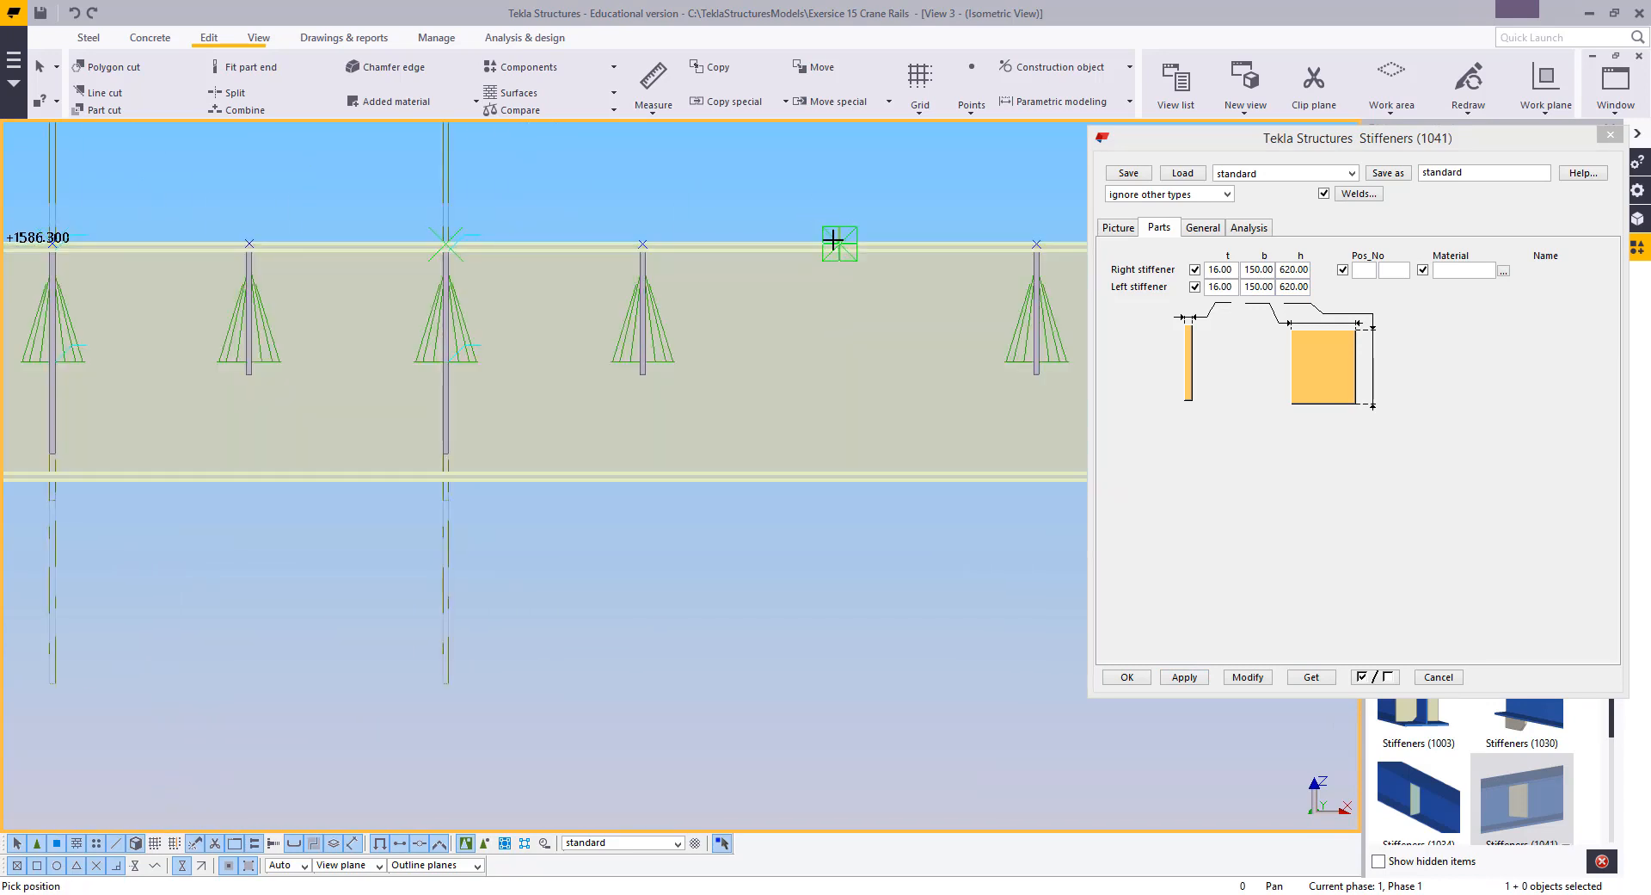
left_click(839, 245)
middle_click_drag(893, 404, 306, 420)
left_click(533, 365)
left_click(646, 260)
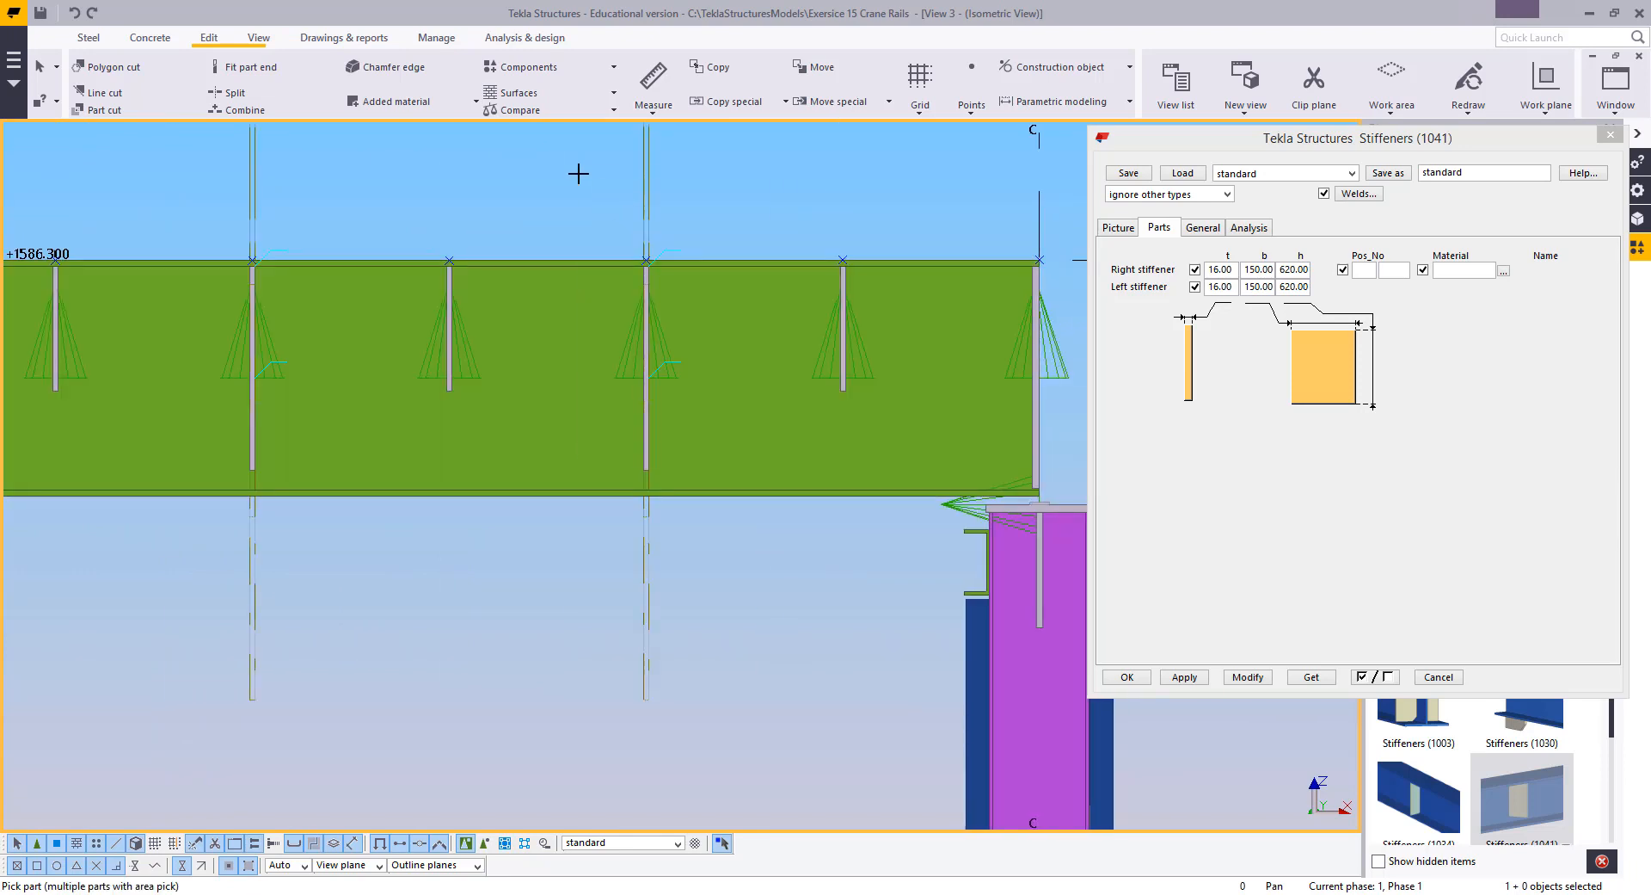
Measure the vertical gap between the lower end of the eighth-point stiffener and the crane beam's bottom flange
left_click(619, 454)
scroll(629, 456, "up", 3)
scroll(741, 589, "up", 2)
key("f")
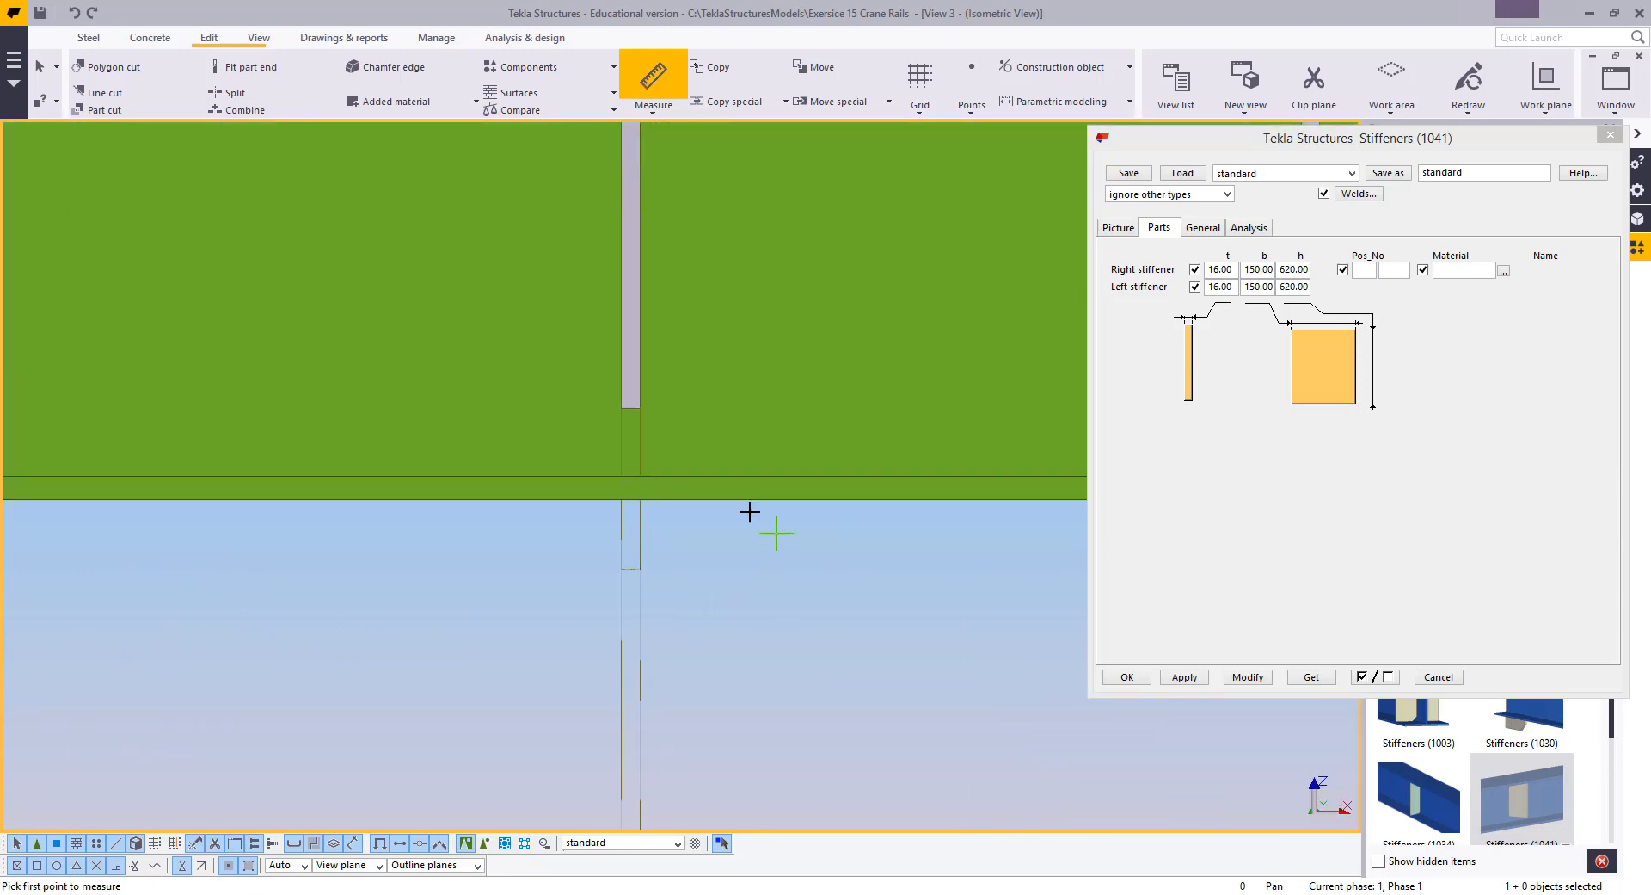
left_click(636, 418)
right_click(649, 355)
left_click(664, 369)
scroll(635, 418, "up", 1)
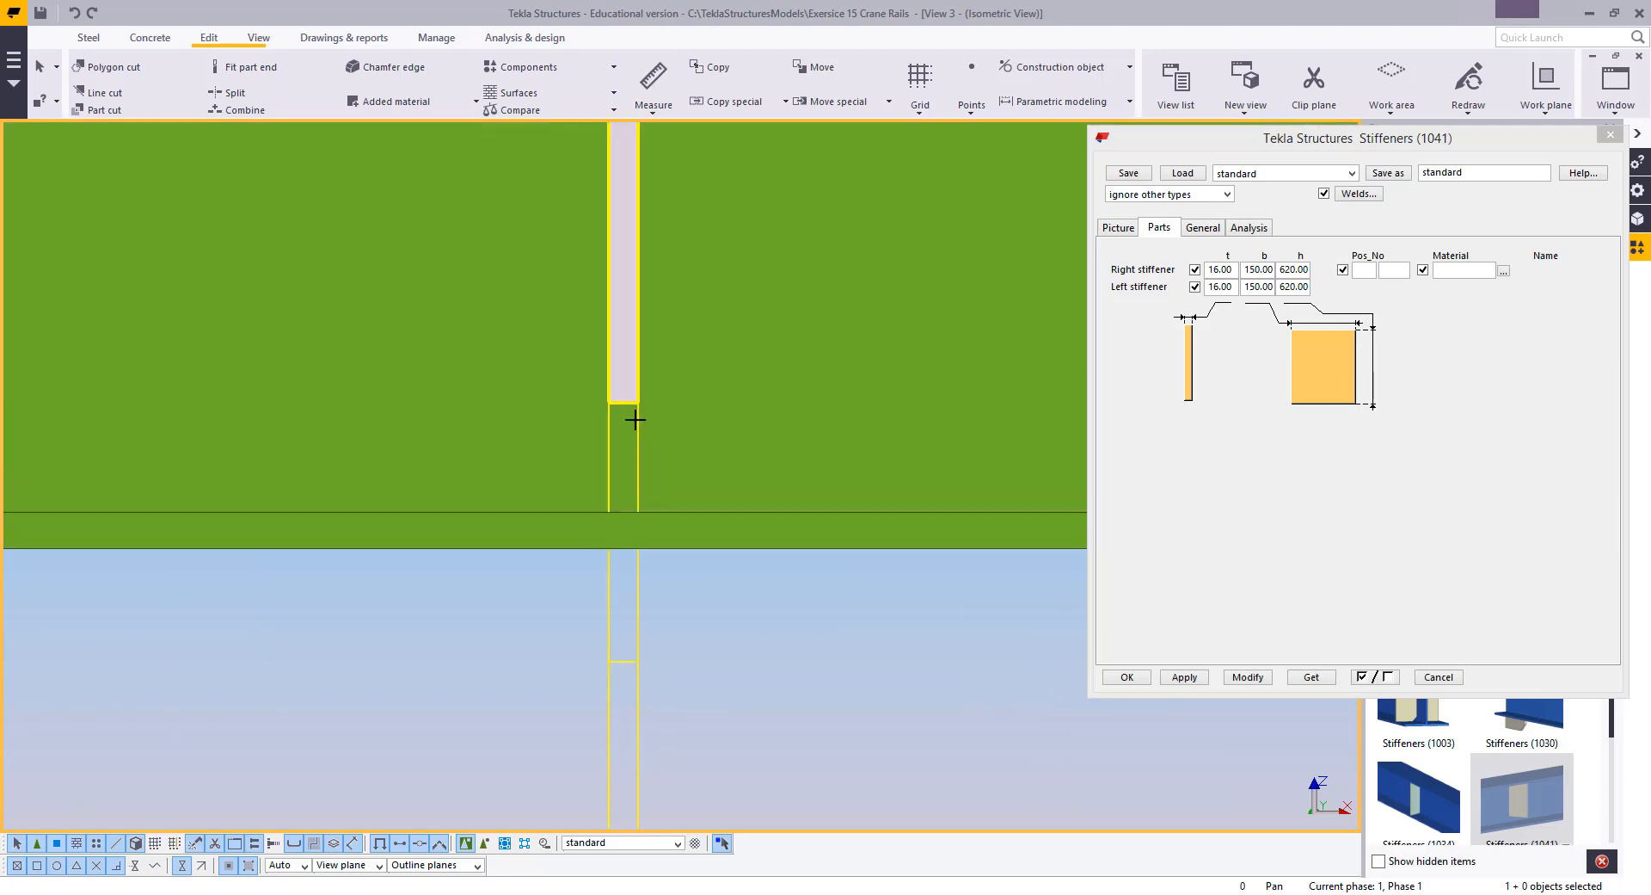
key("f")
scroll(613, 405, "up", 1)
left_click(615, 407)
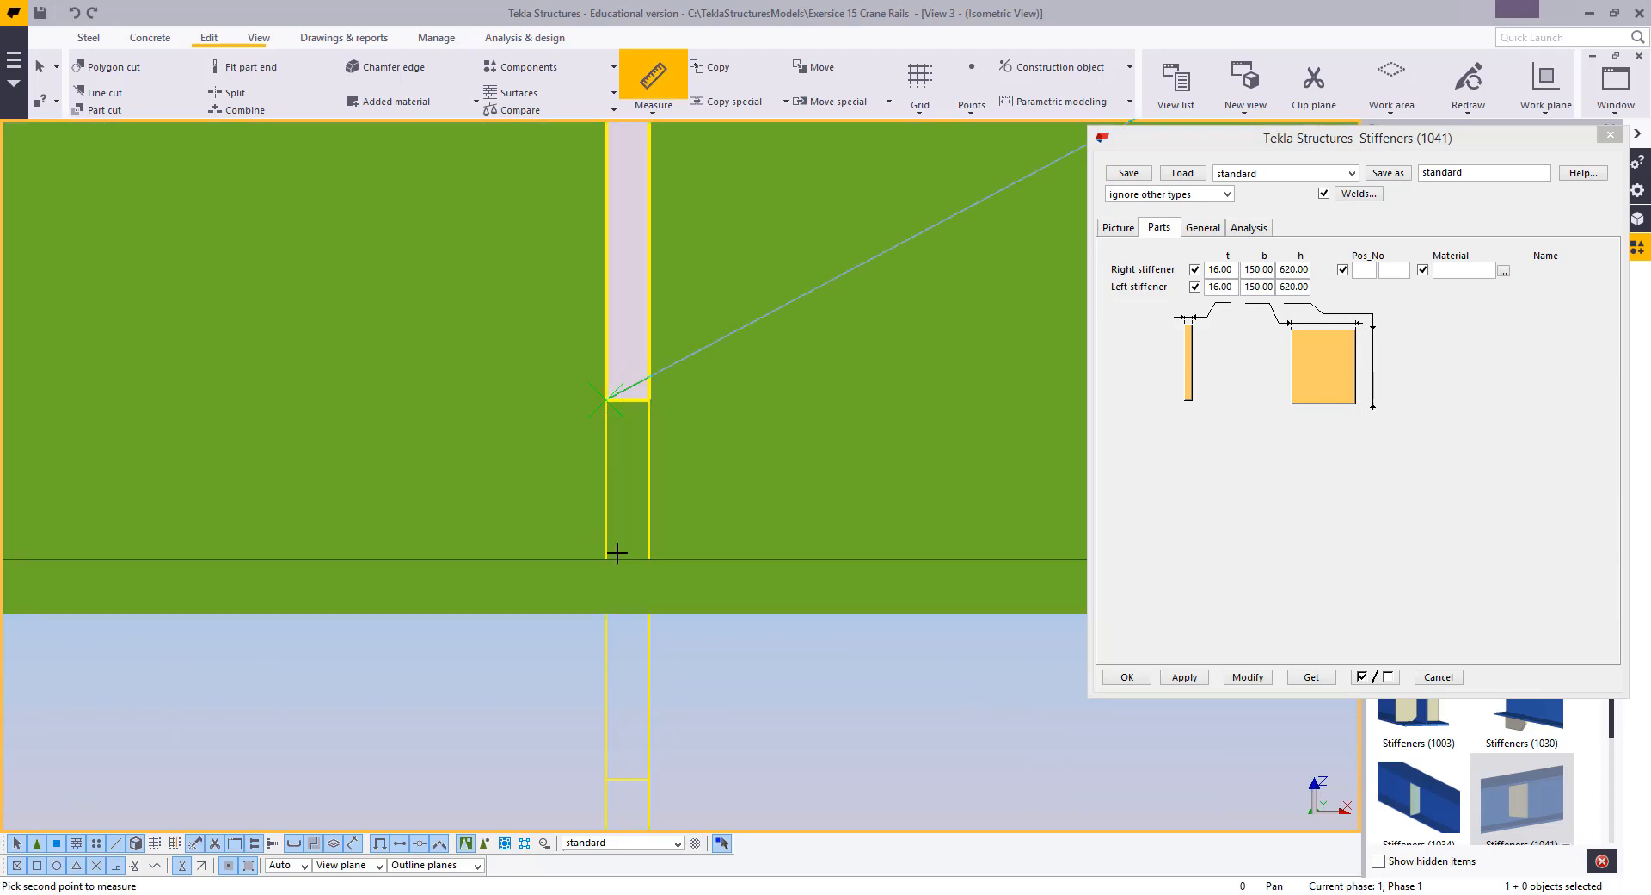
left_click(534, 545)
key("Escape")
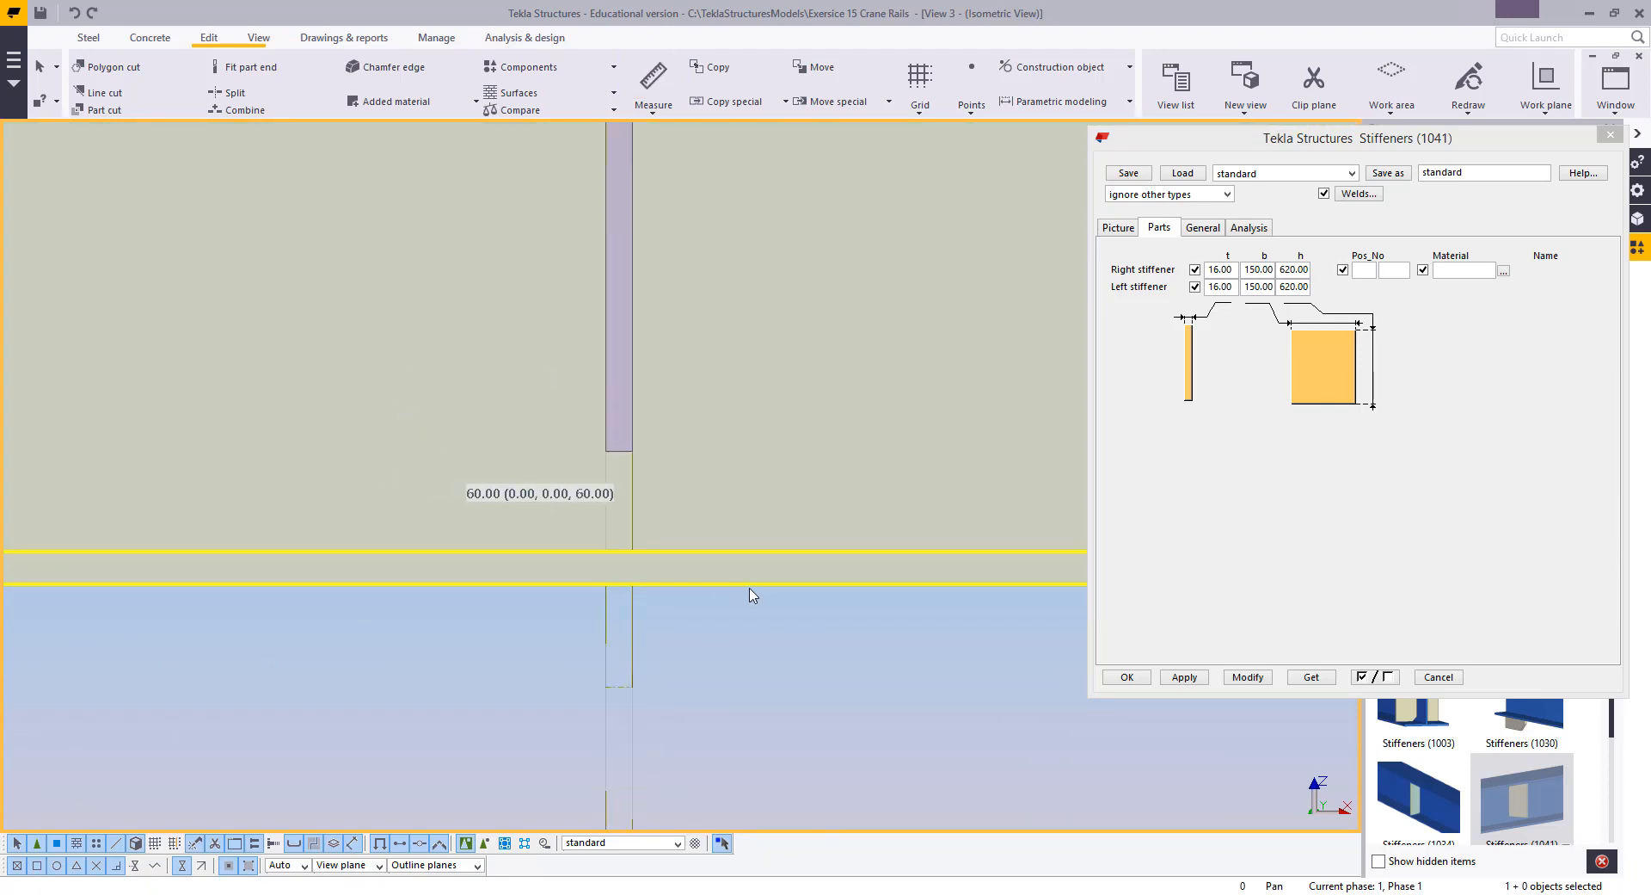
Select the four long stiffener components at the even points and modify their right and left stiffener heights to 630
scroll(756, 597, "down", 5)
left_click(754, 525)
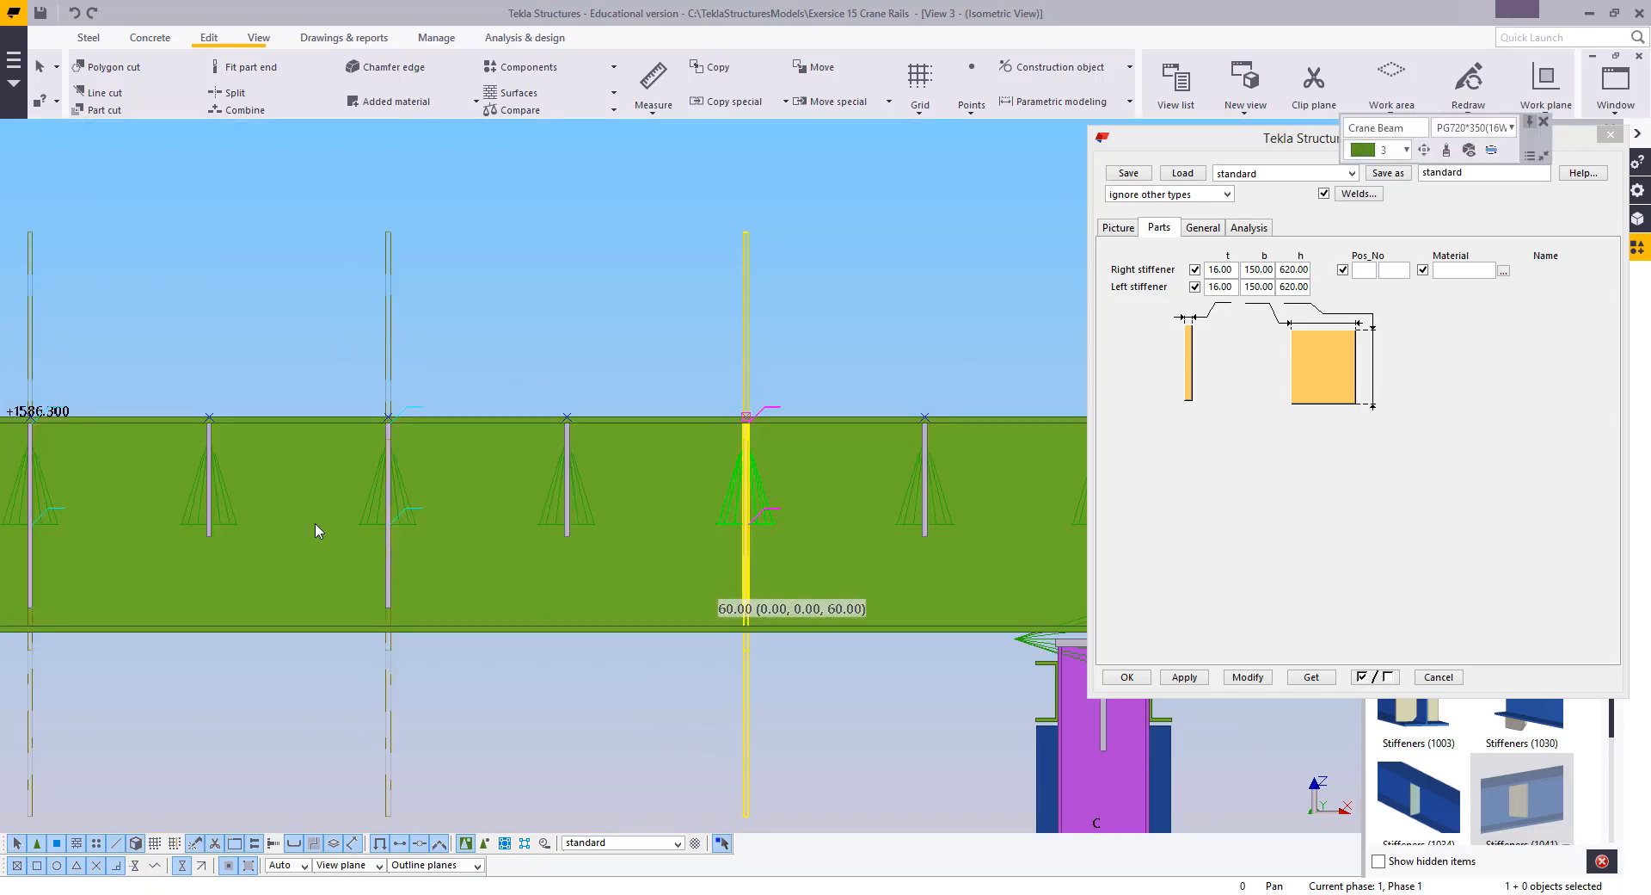
left_click(377, 514, "ctrl")
middle_click_drag(478, 517, 884, 478)
left_click(437, 464, "ctrl")
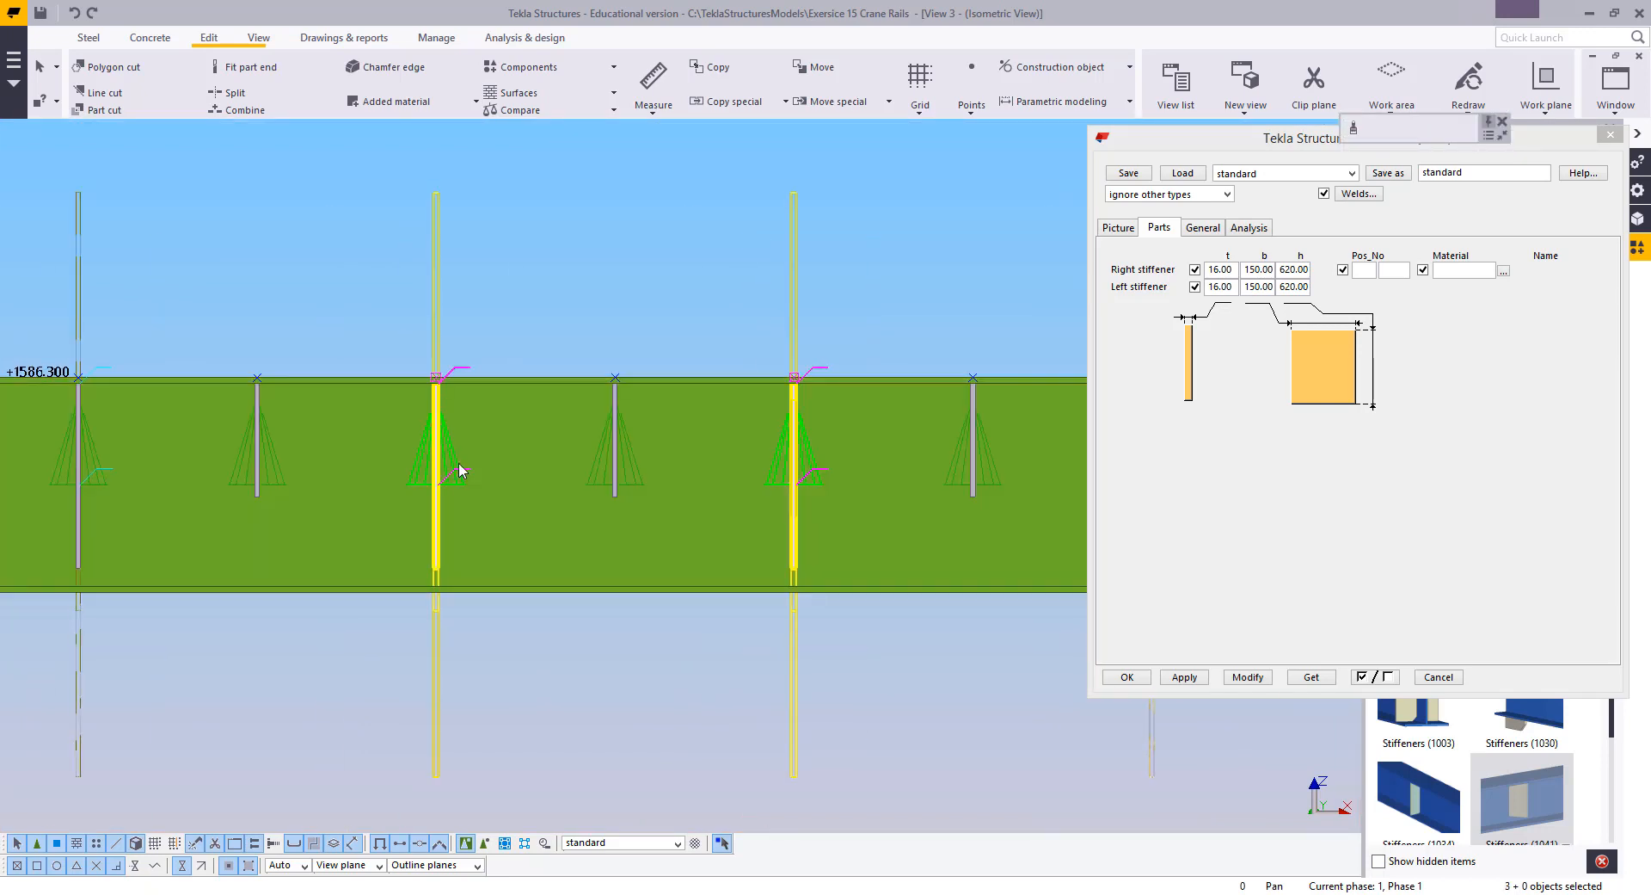
middle_click_drag(483, 482, 714, 466)
left_click(311, 469, "ctrl")
scroll(267, 483, "down", 3)
scroll(282, 493, "down", 2)
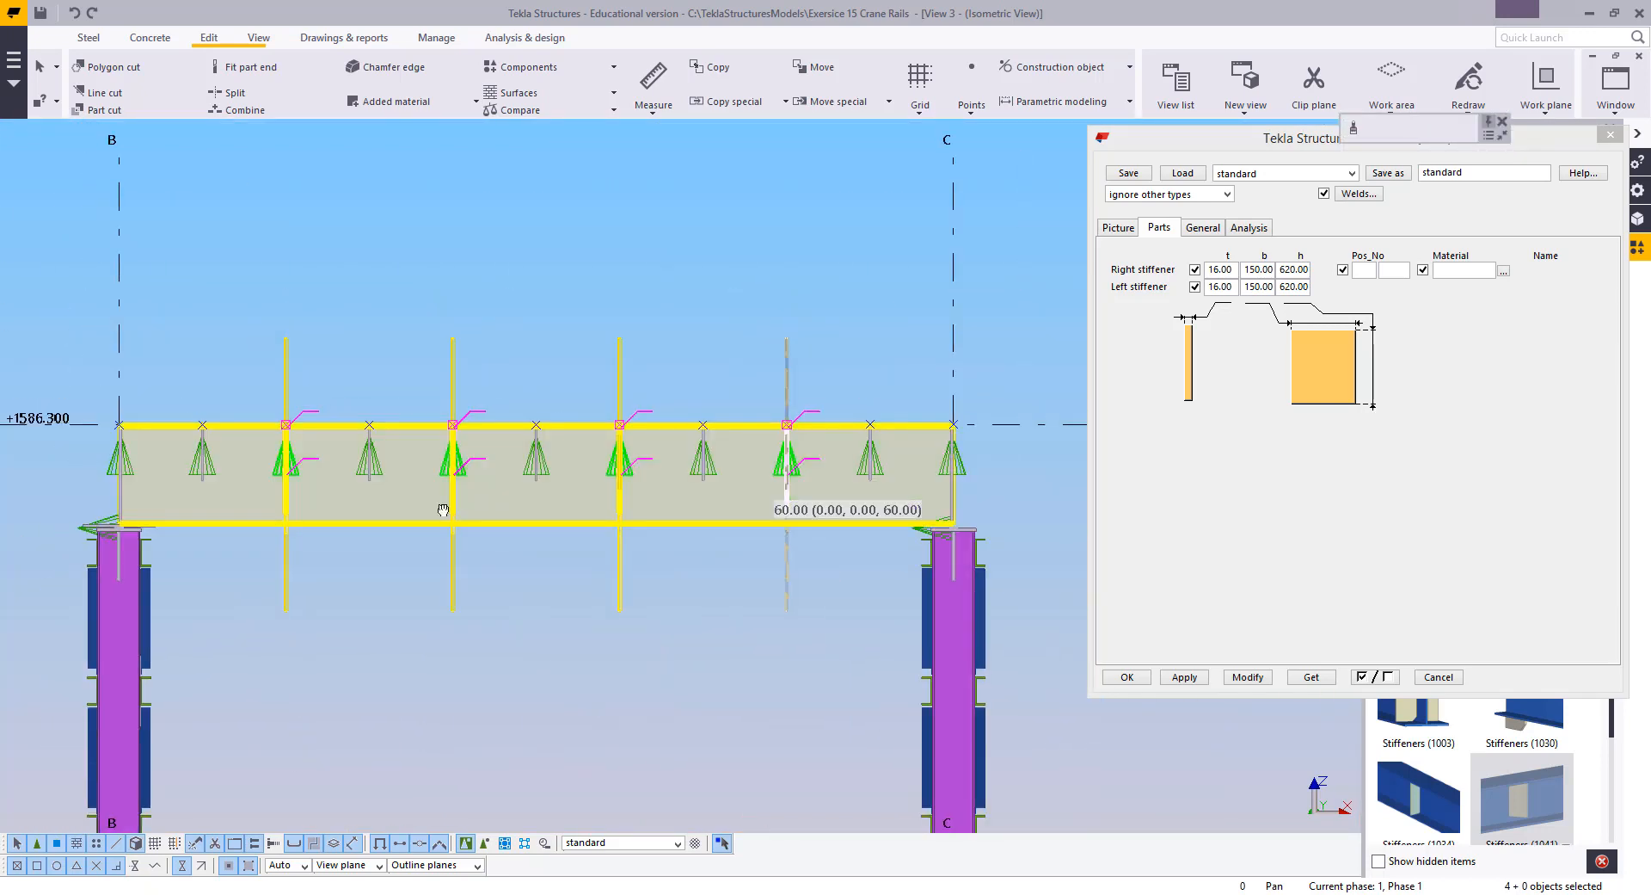
left_click(1291, 270)
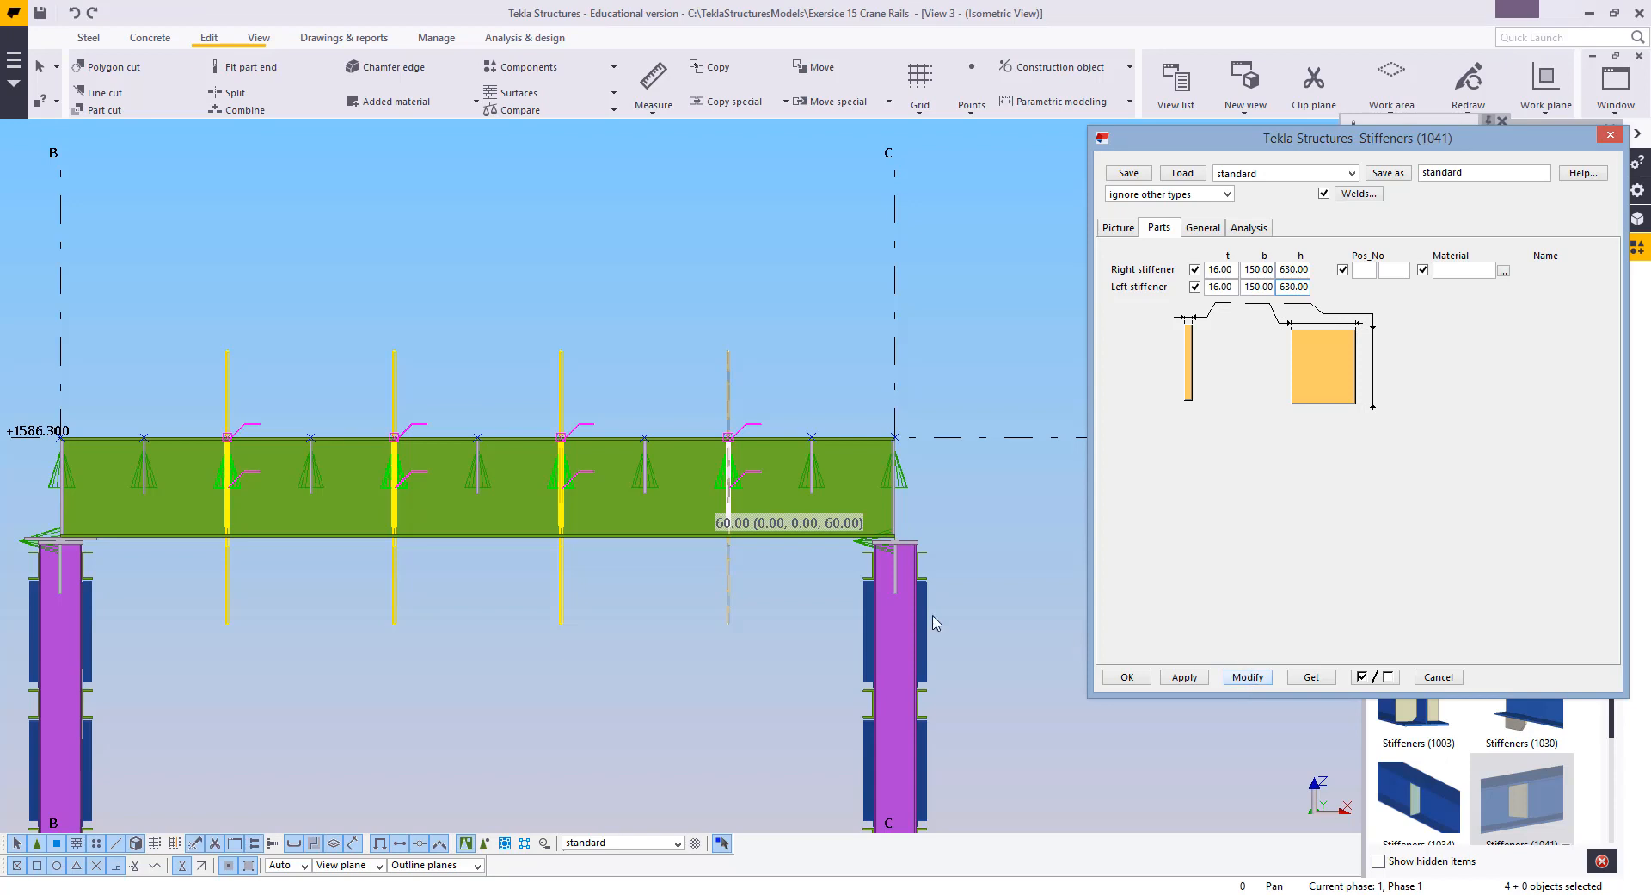
Measure the gap between the modified stiffener's lower end and the bottom flange again
middle_click_drag(753, 625, 789, 542)
scroll(790, 540, "up", 8)
middle_click_drag(719, 387, 877, 540)
scroll(875, 539, "up", 2)
left_click(795, 412)
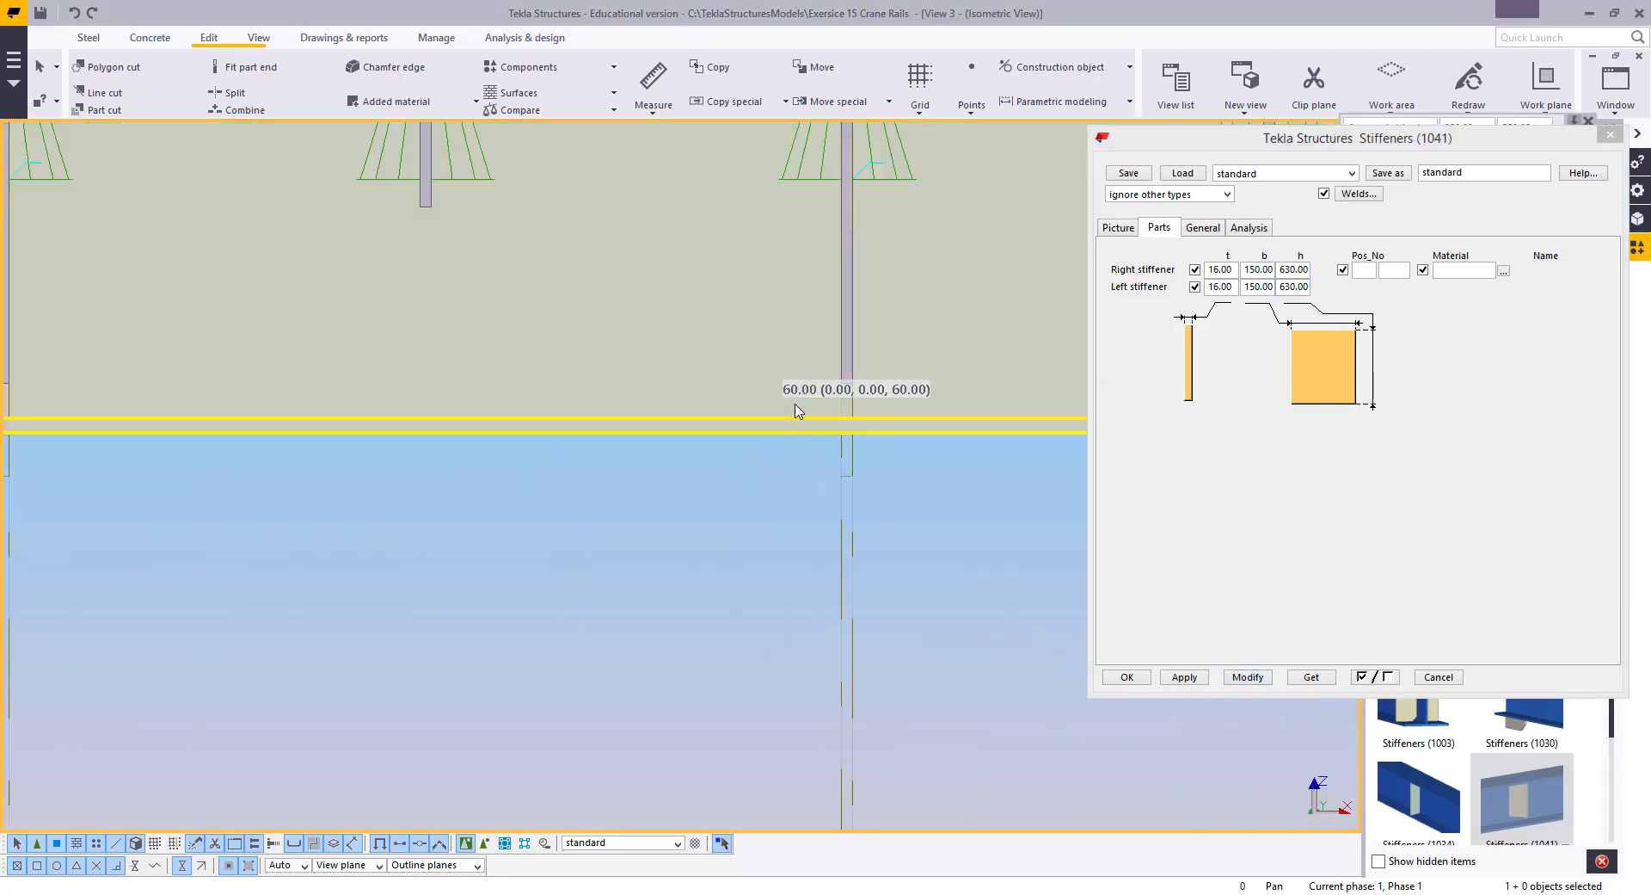
scroll(795, 411, "up", 3)
key("f")
left_click(914, 372)
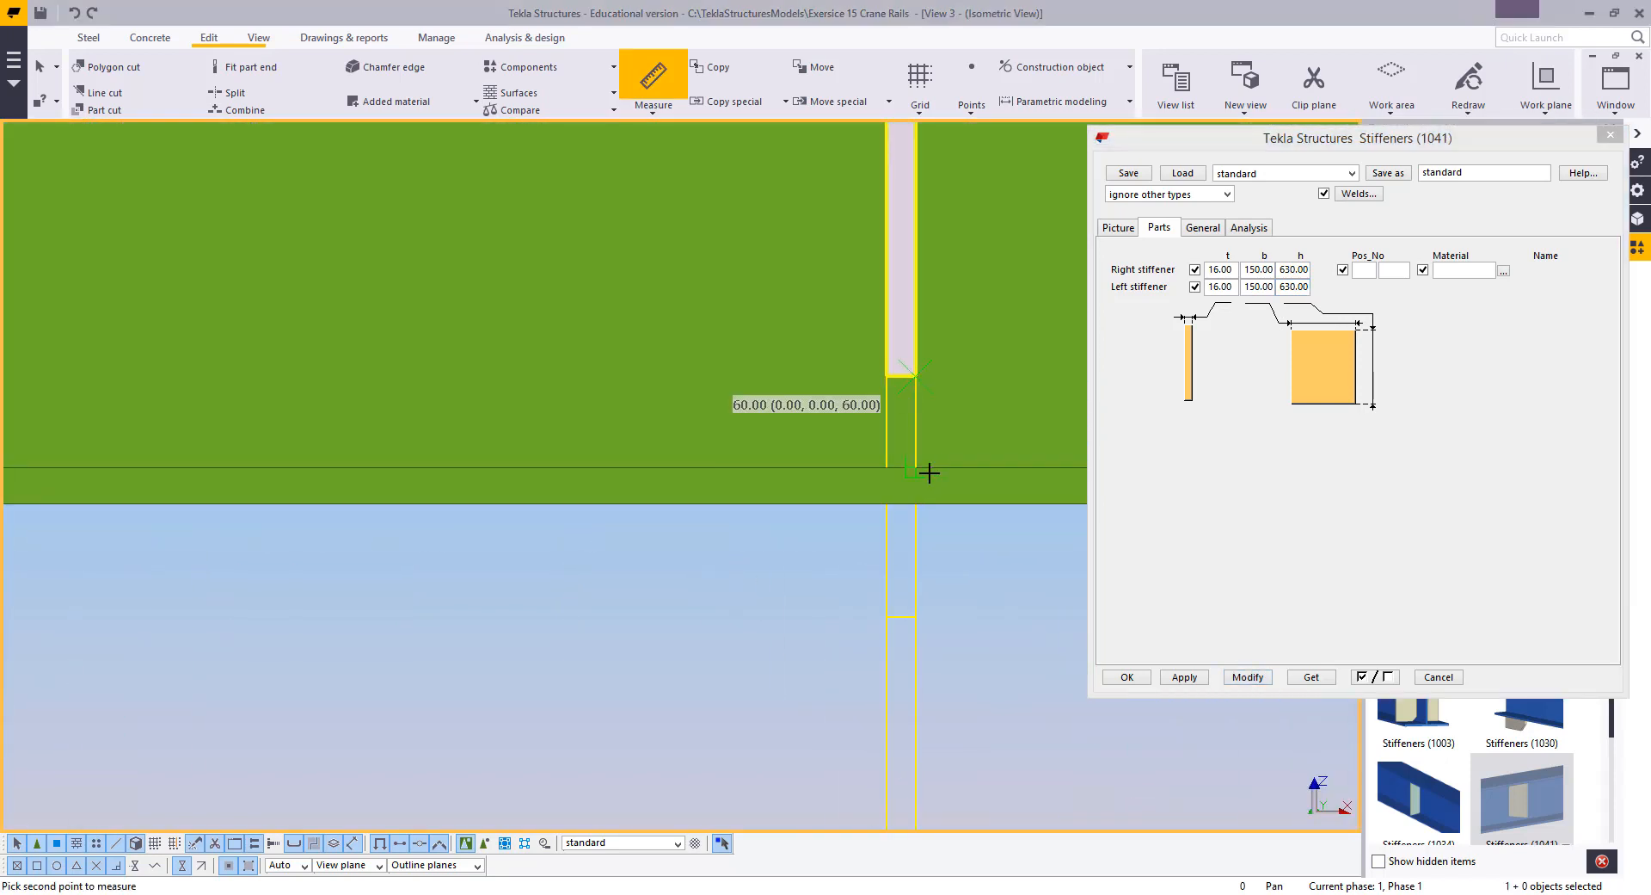
left_click(929, 472)
key("Escape")
Redraw the elevation view, switch to View 1 - Isometric View, and redraw that view too
scroll(962, 637, "down", 4)
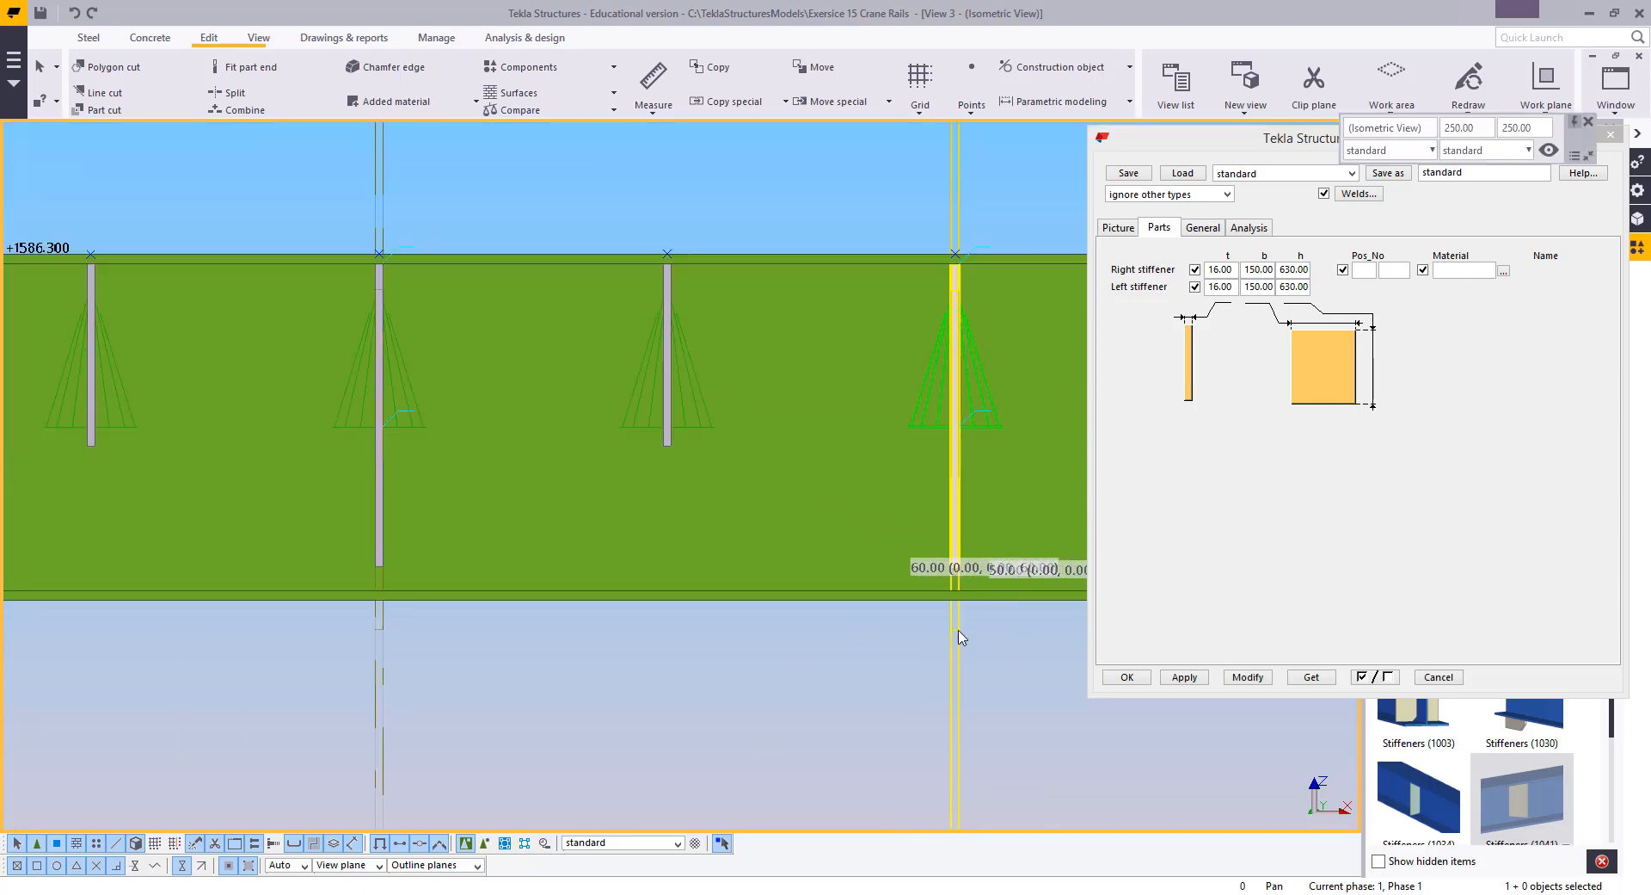
scroll(962, 637, "down", 2)
right_click(875, 301)
left_click(912, 391)
left_click(1616, 86)
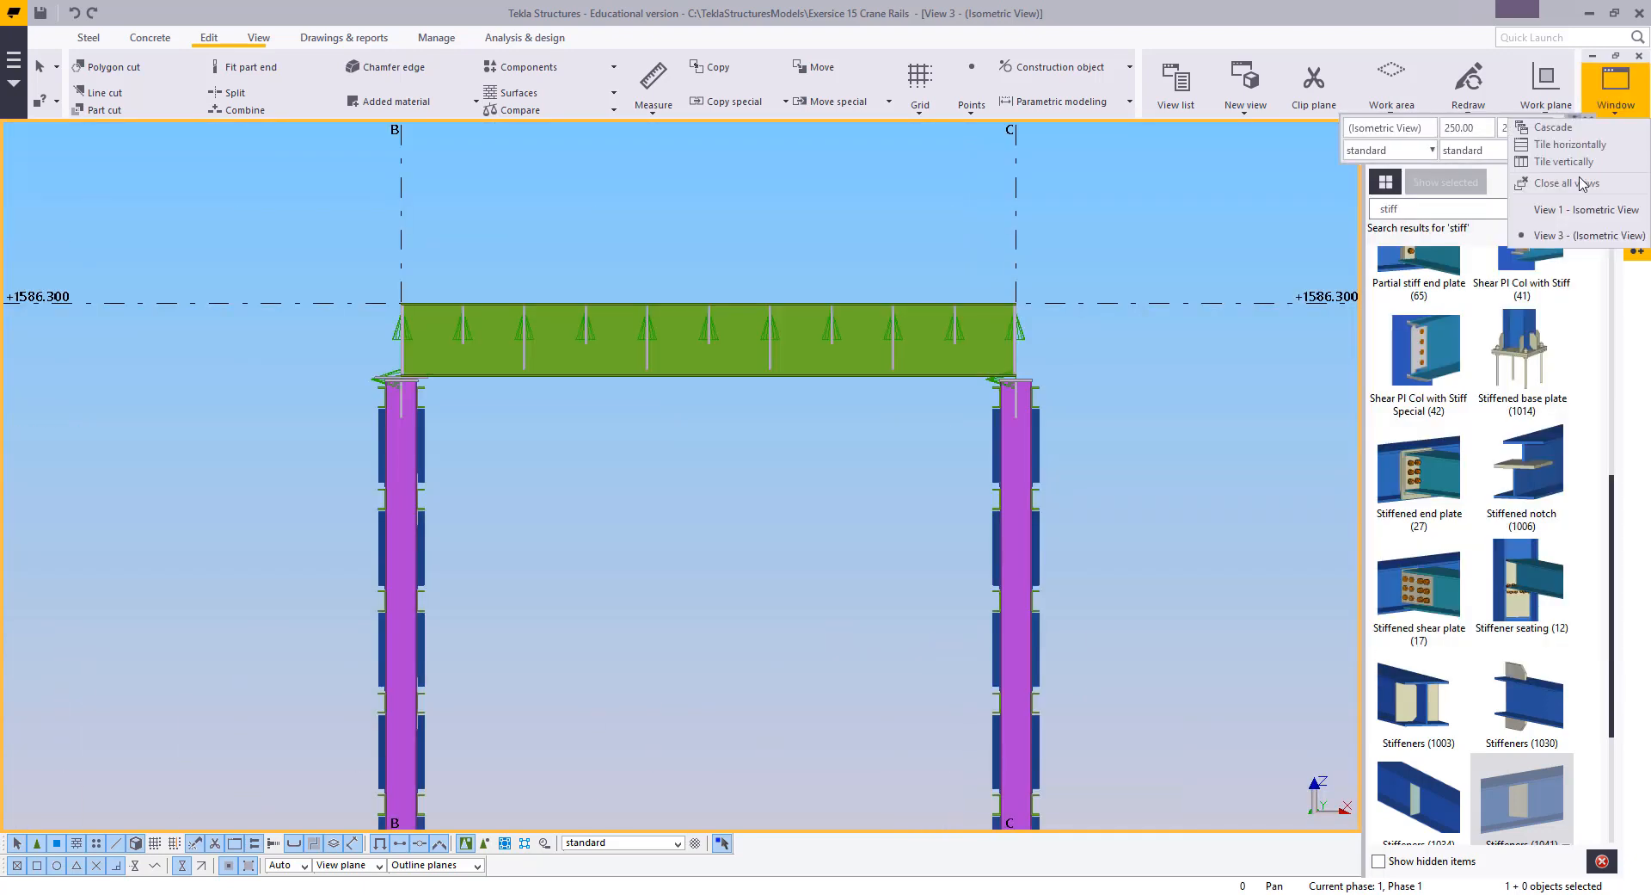
left_click(1591, 210)
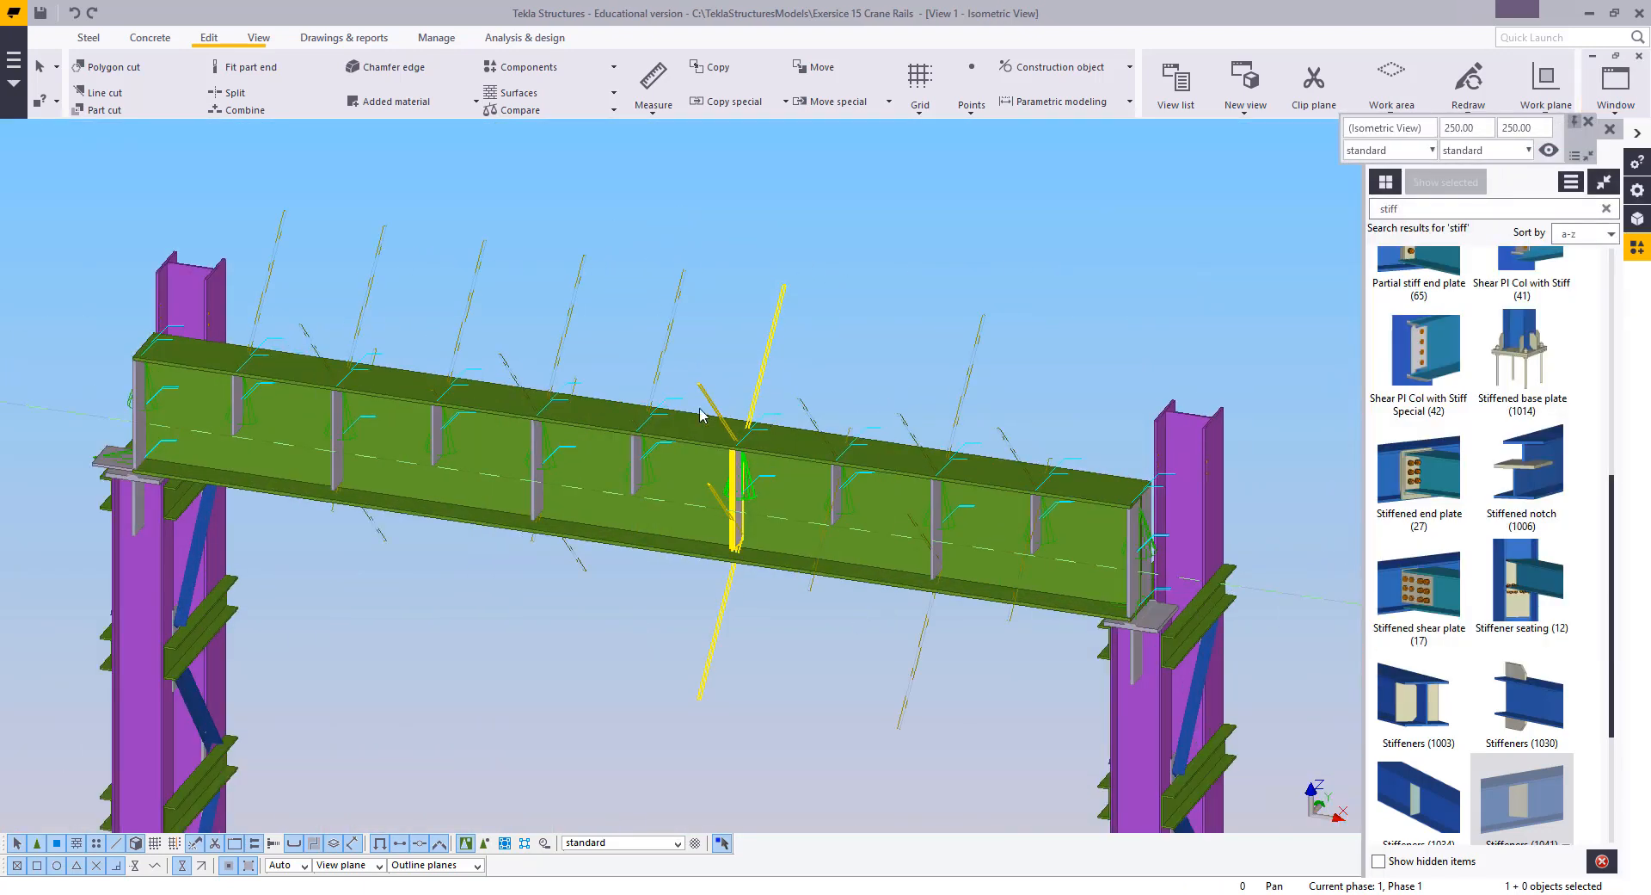
right_click(690, 237)
left_click(748, 335)
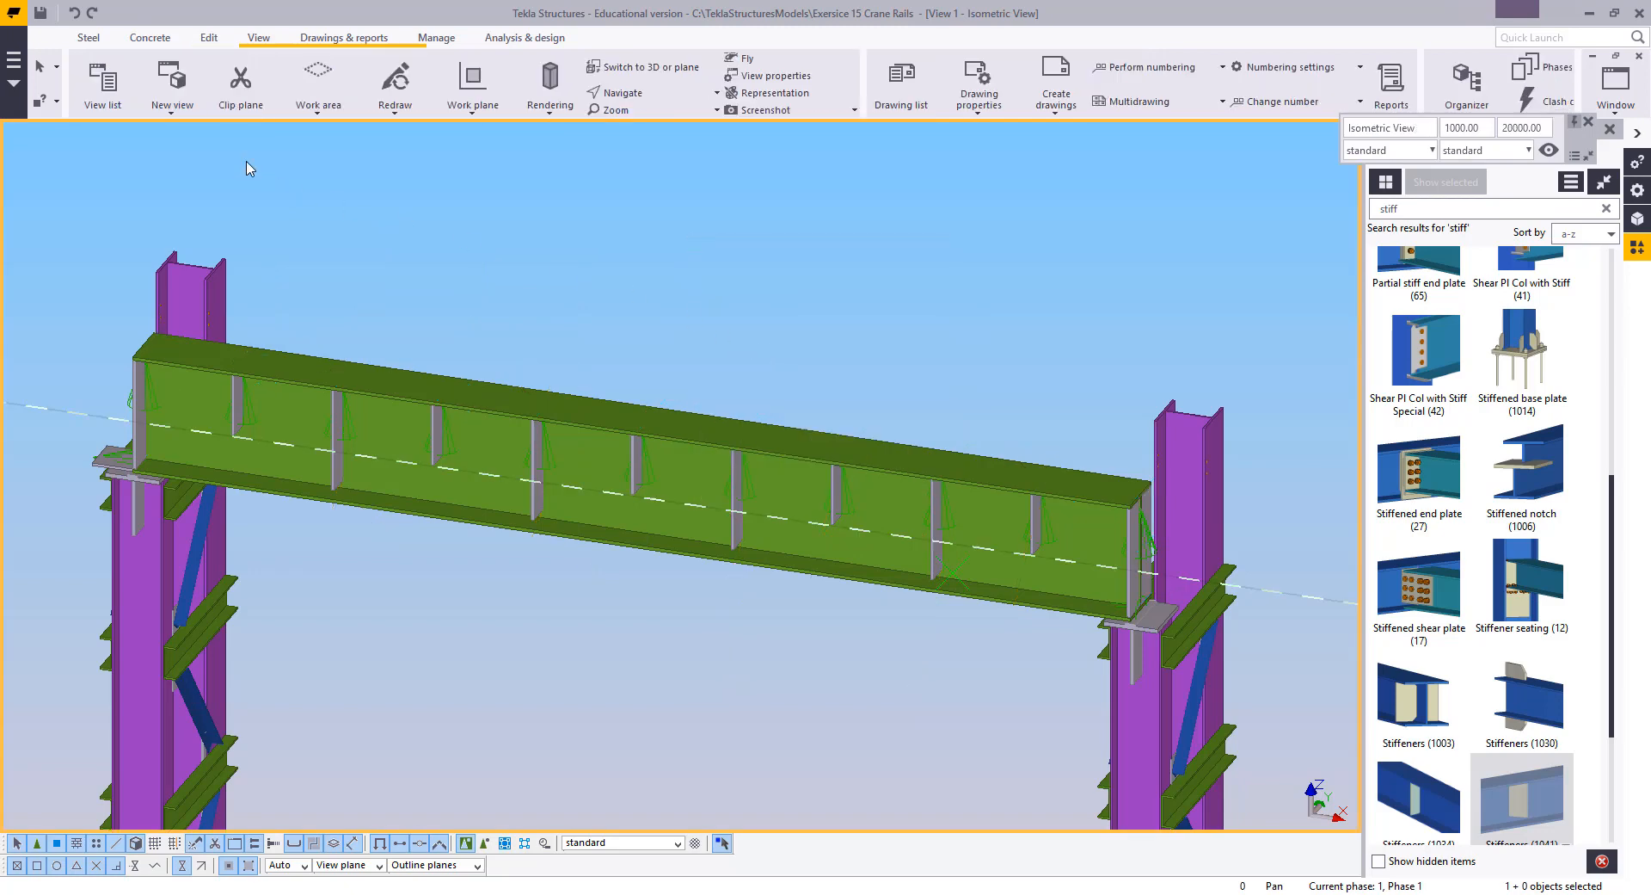
Start a steel beam with assembly prefix CR, name Crane Rail and the user-defined fixed rail profile RAIL_40
left_click(88, 37)
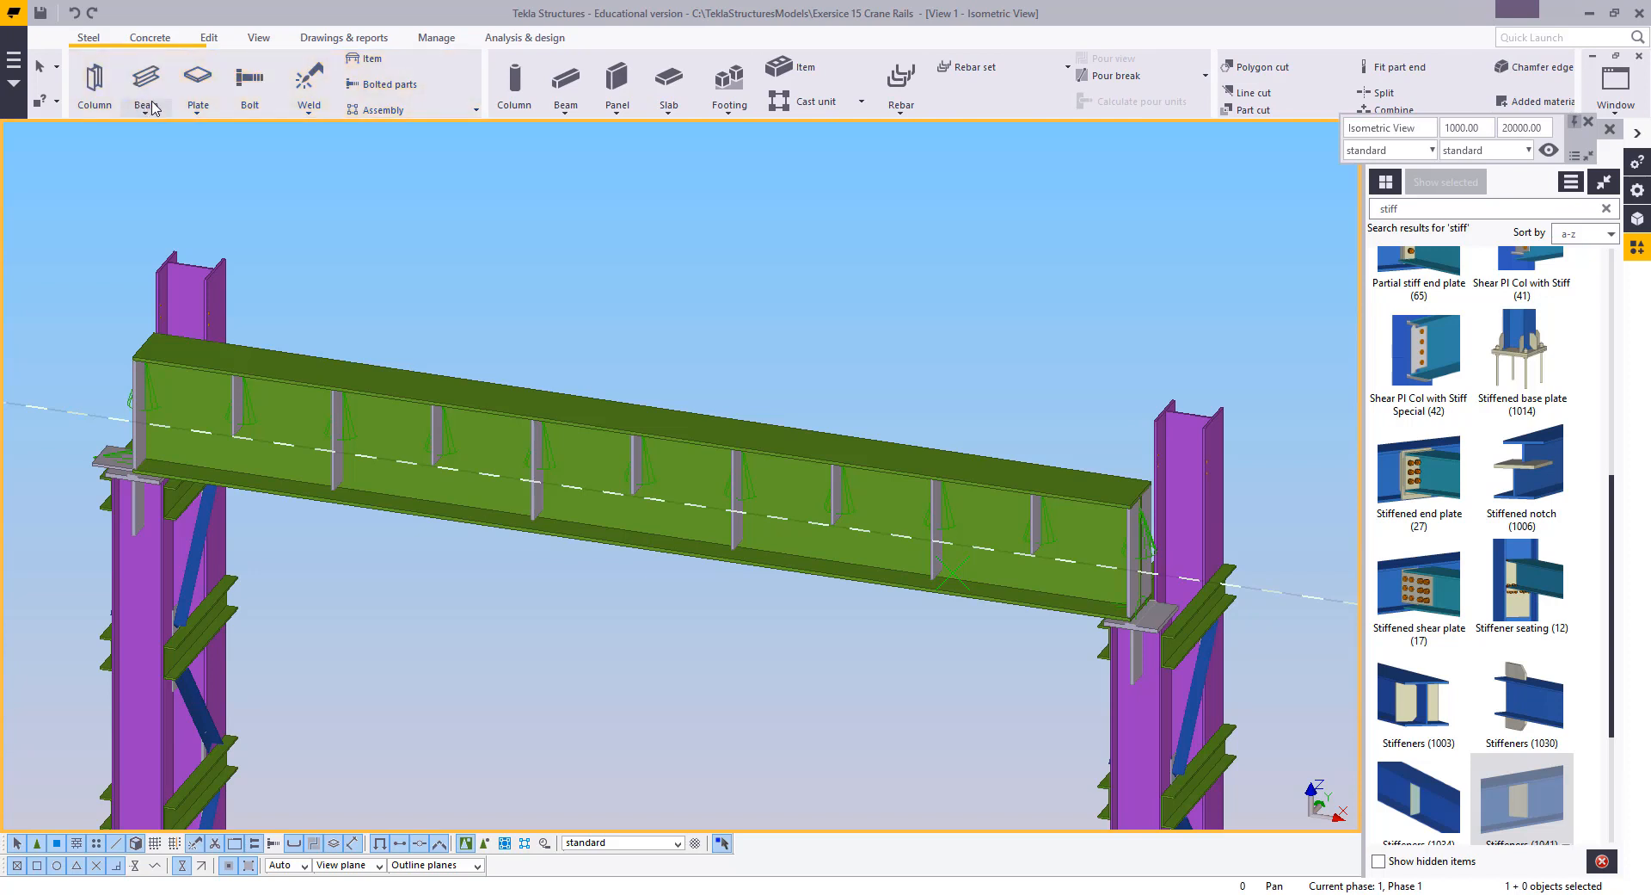
left_click(143, 79, "shift")
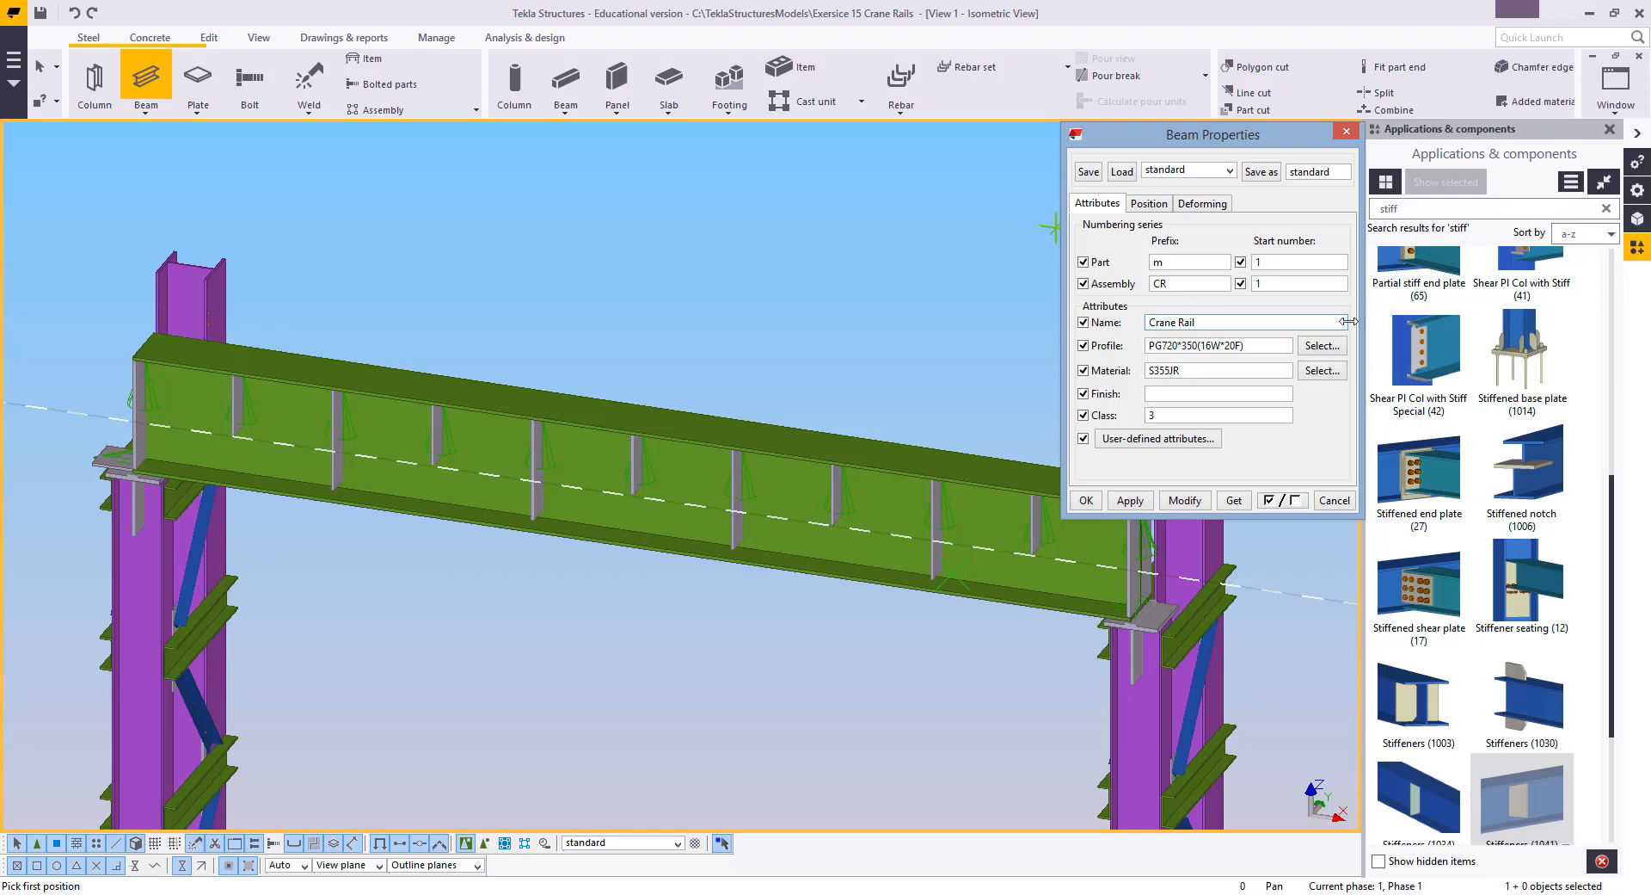
left_click(1321, 345)
scroll(372, 356, "down", 10)
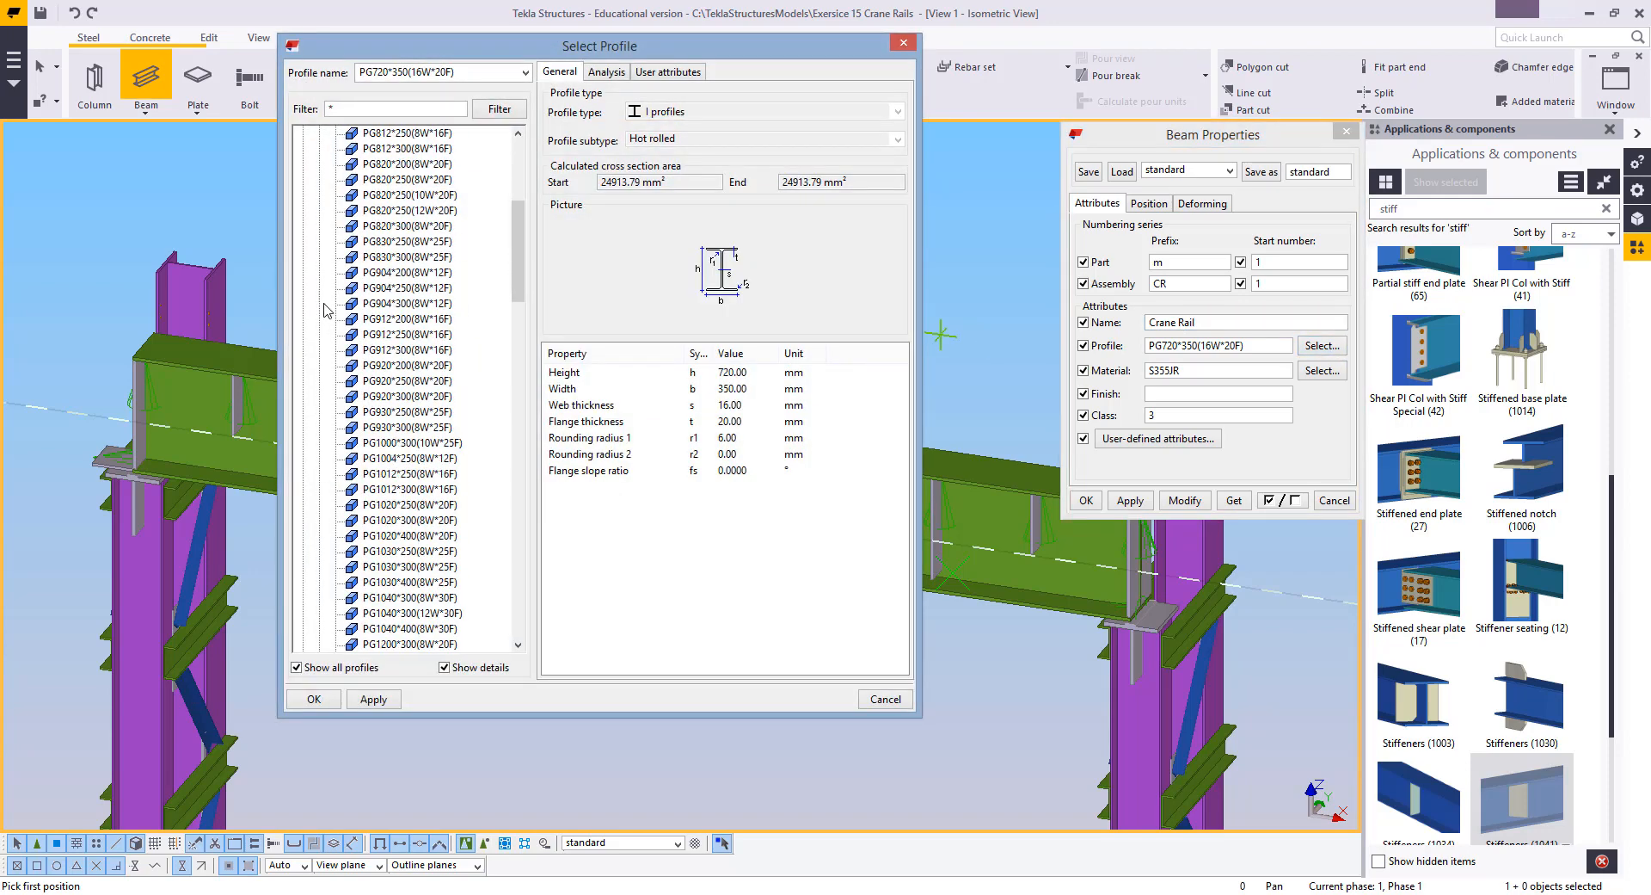
scroll(372, 357, "down", 15)
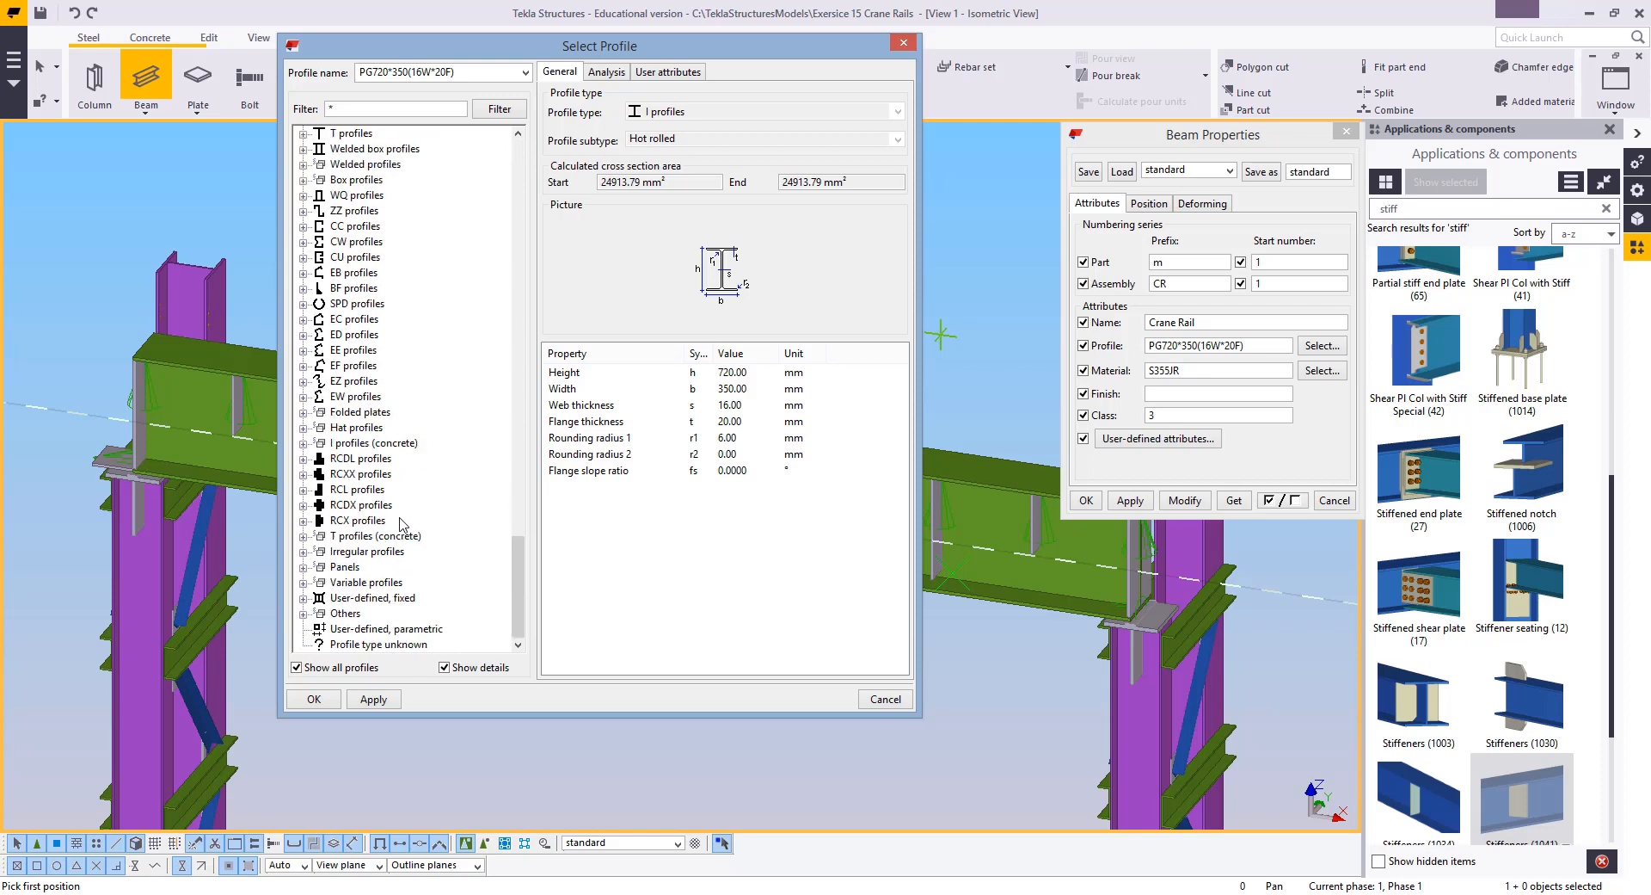
left_click(361, 598)
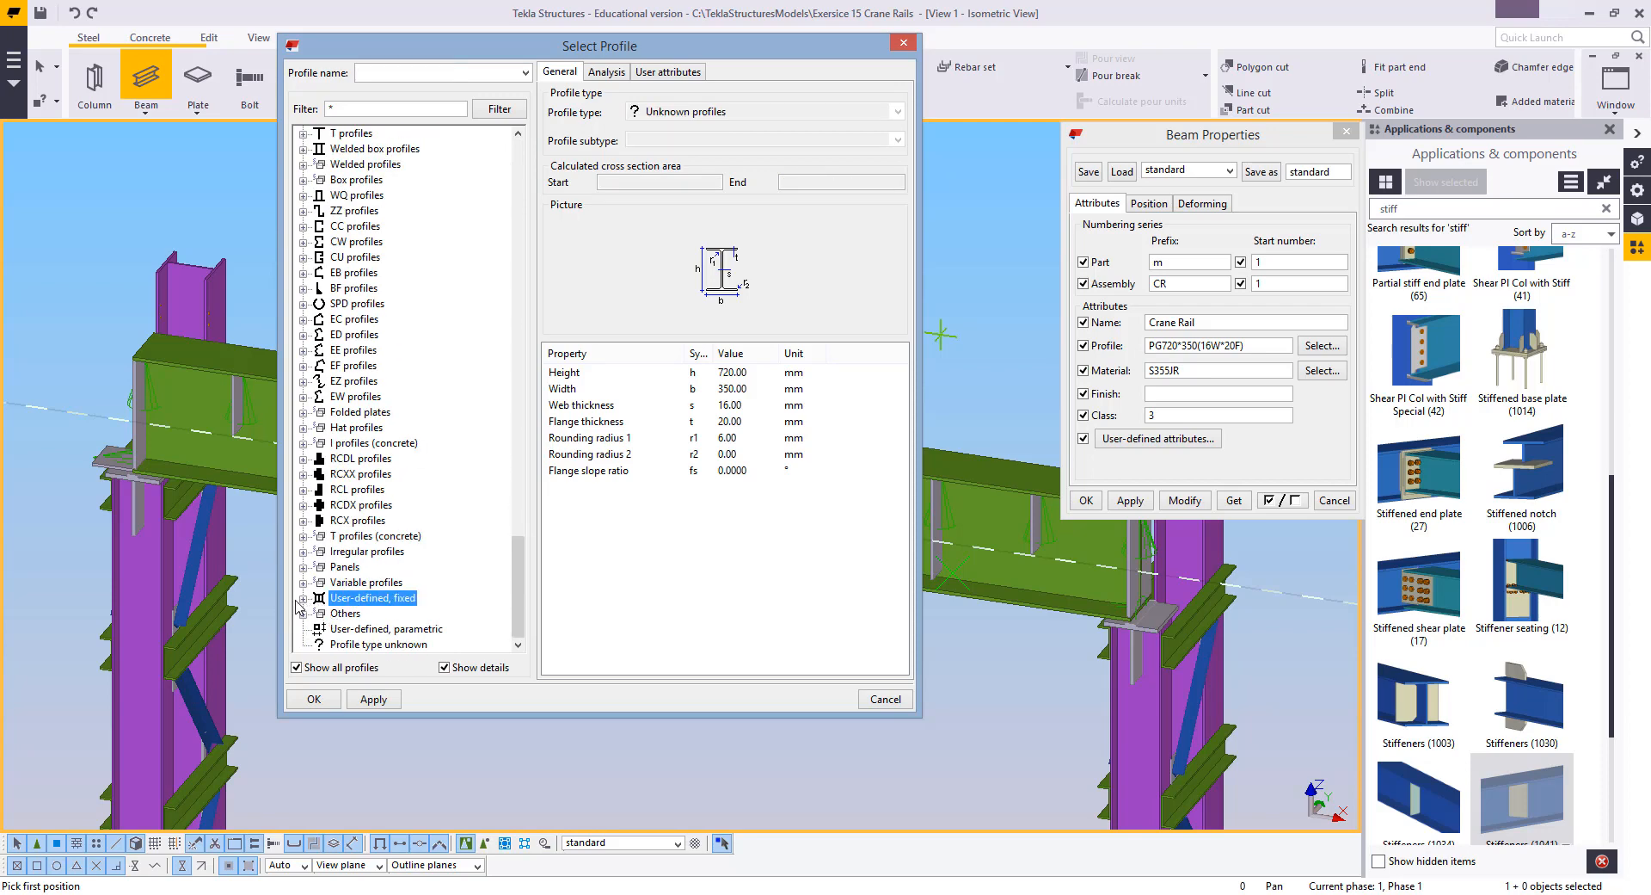
left_click(303, 598)
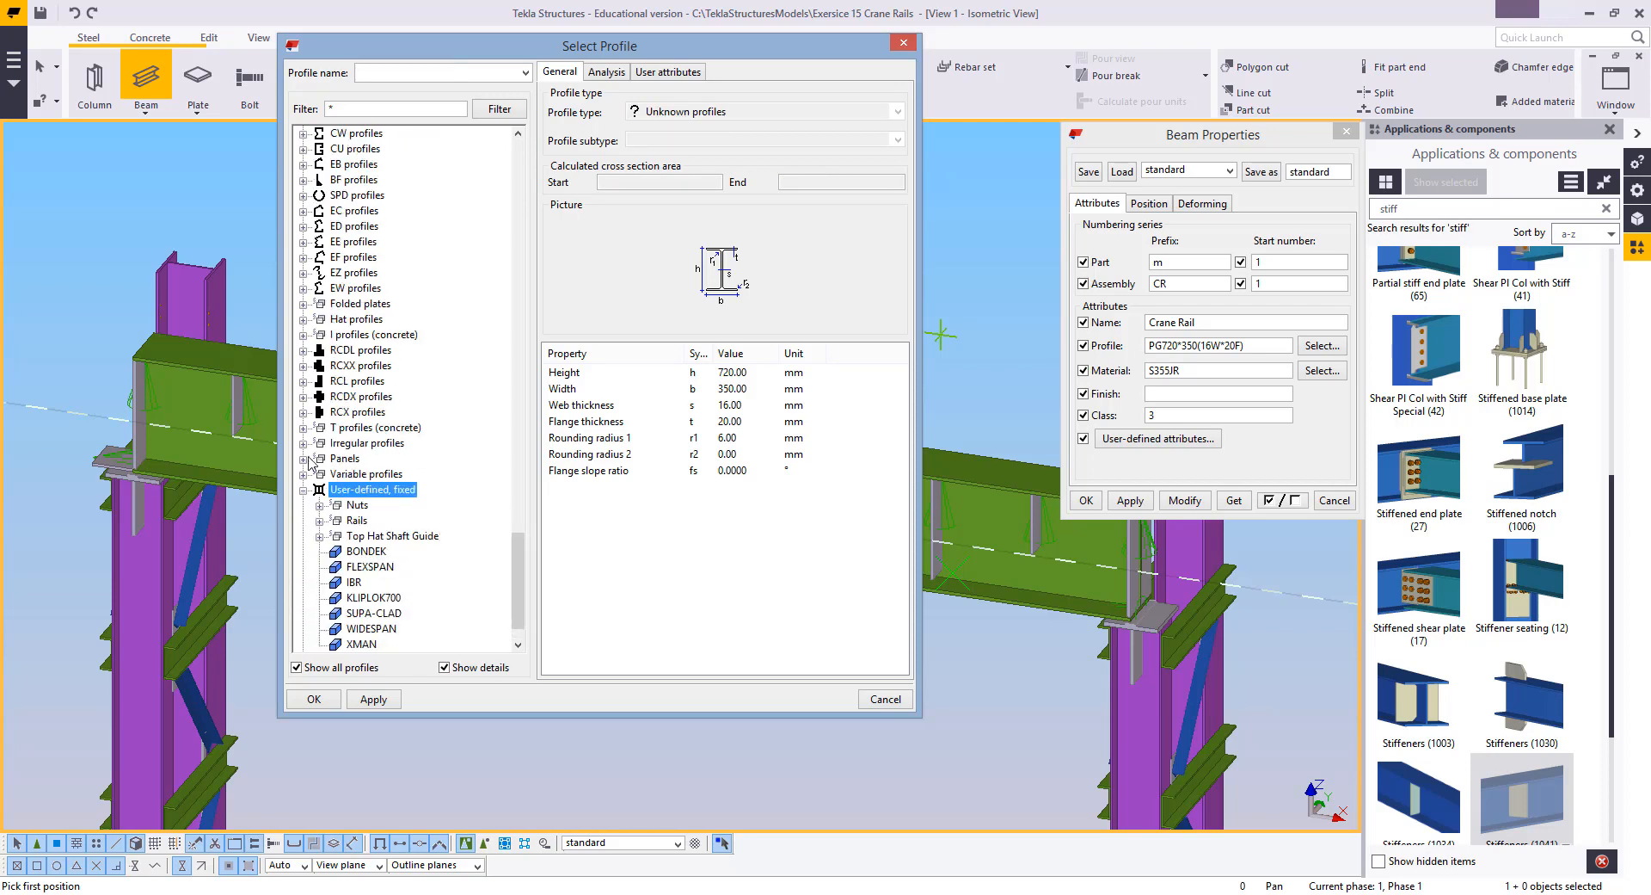
left_click(319, 521)
left_click(375, 304)
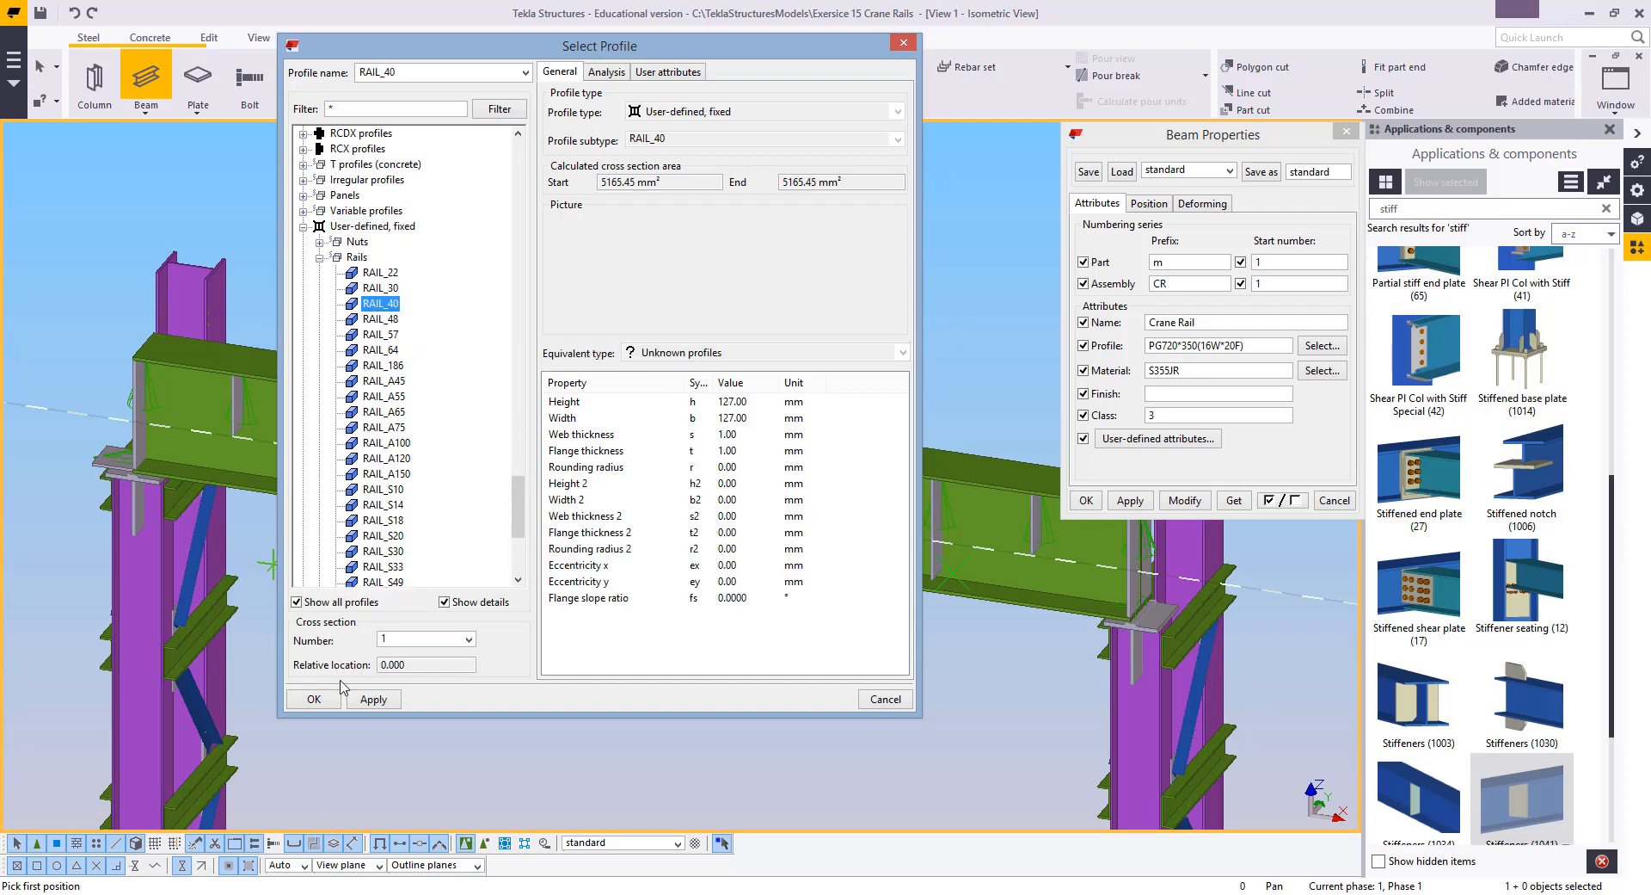
left_click(326, 702)
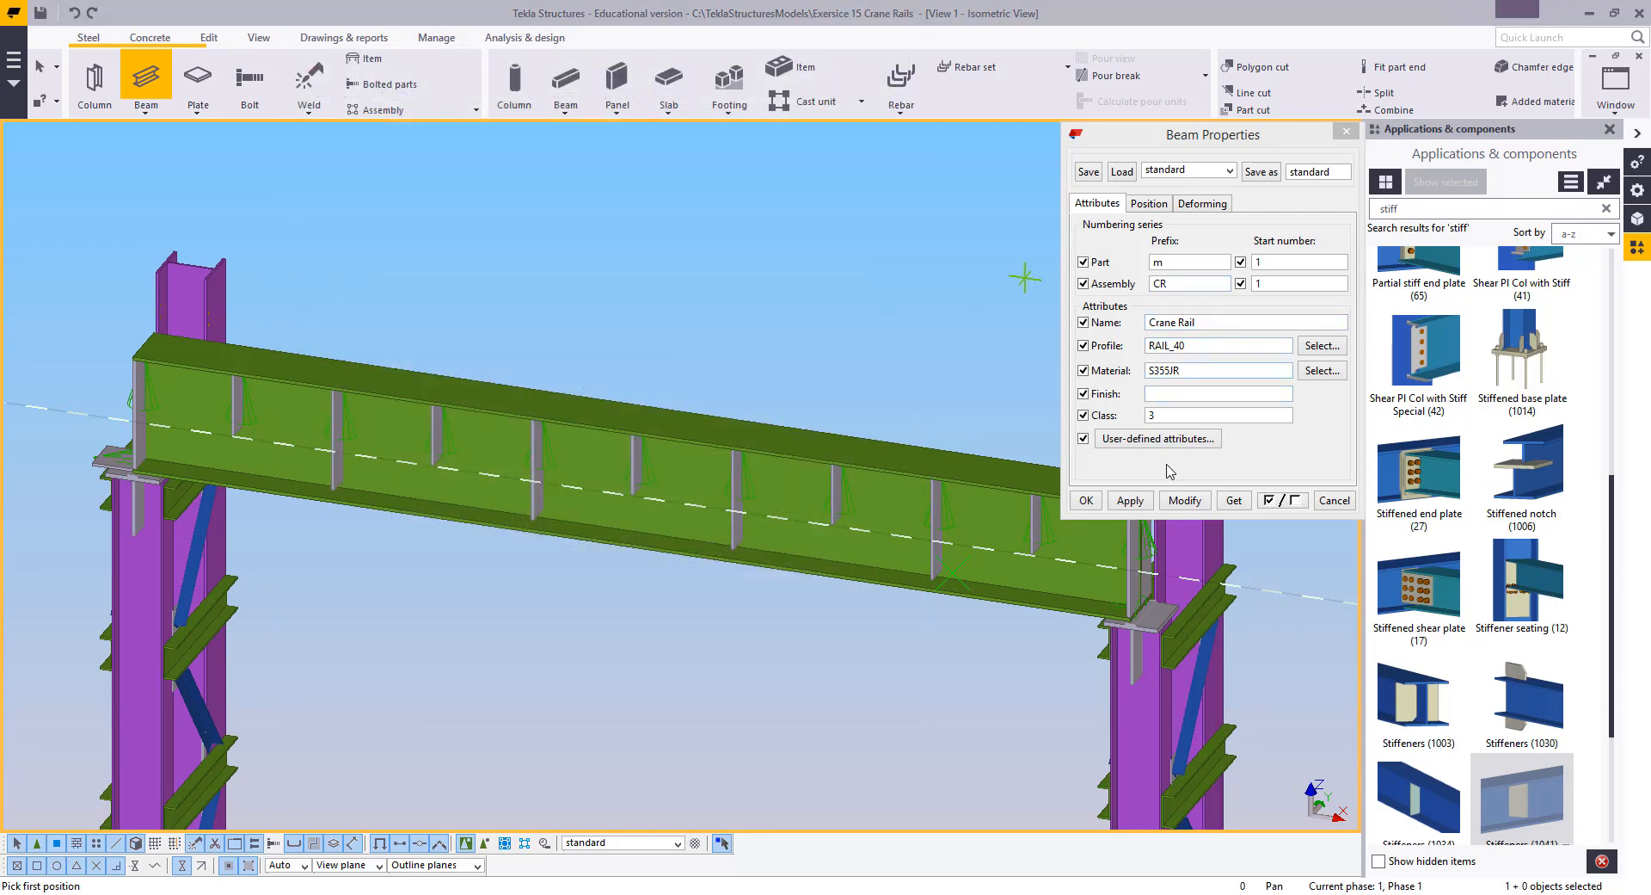
Change the crane rail's depth position and class, and accept the beam properties
middle_click_drag(809, 354, 496, 309)
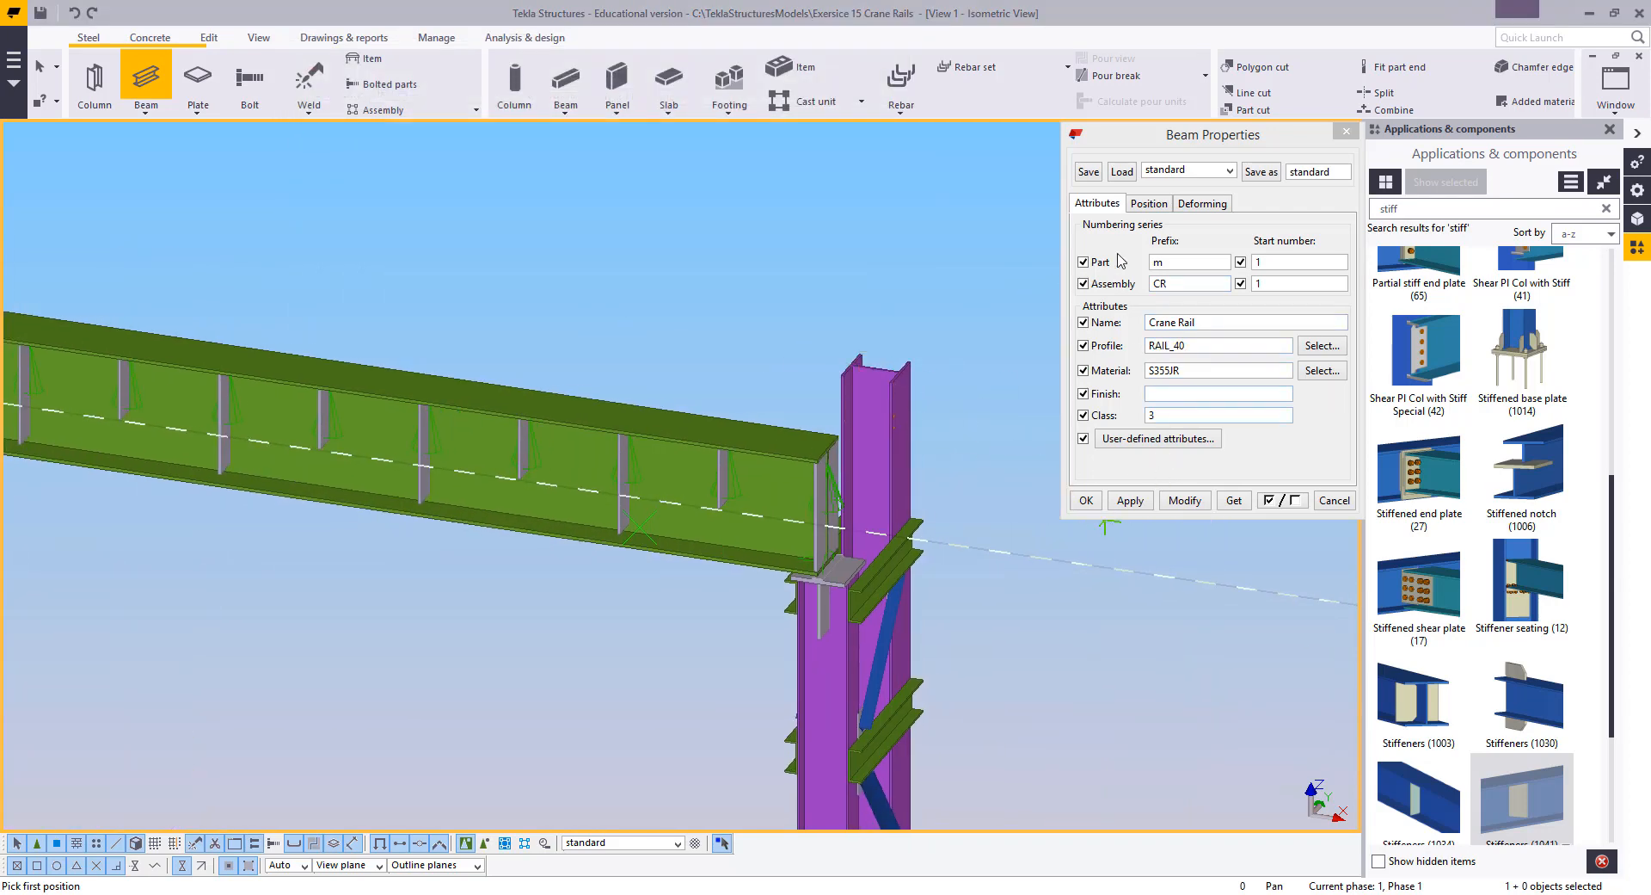
left_click(1148, 204)
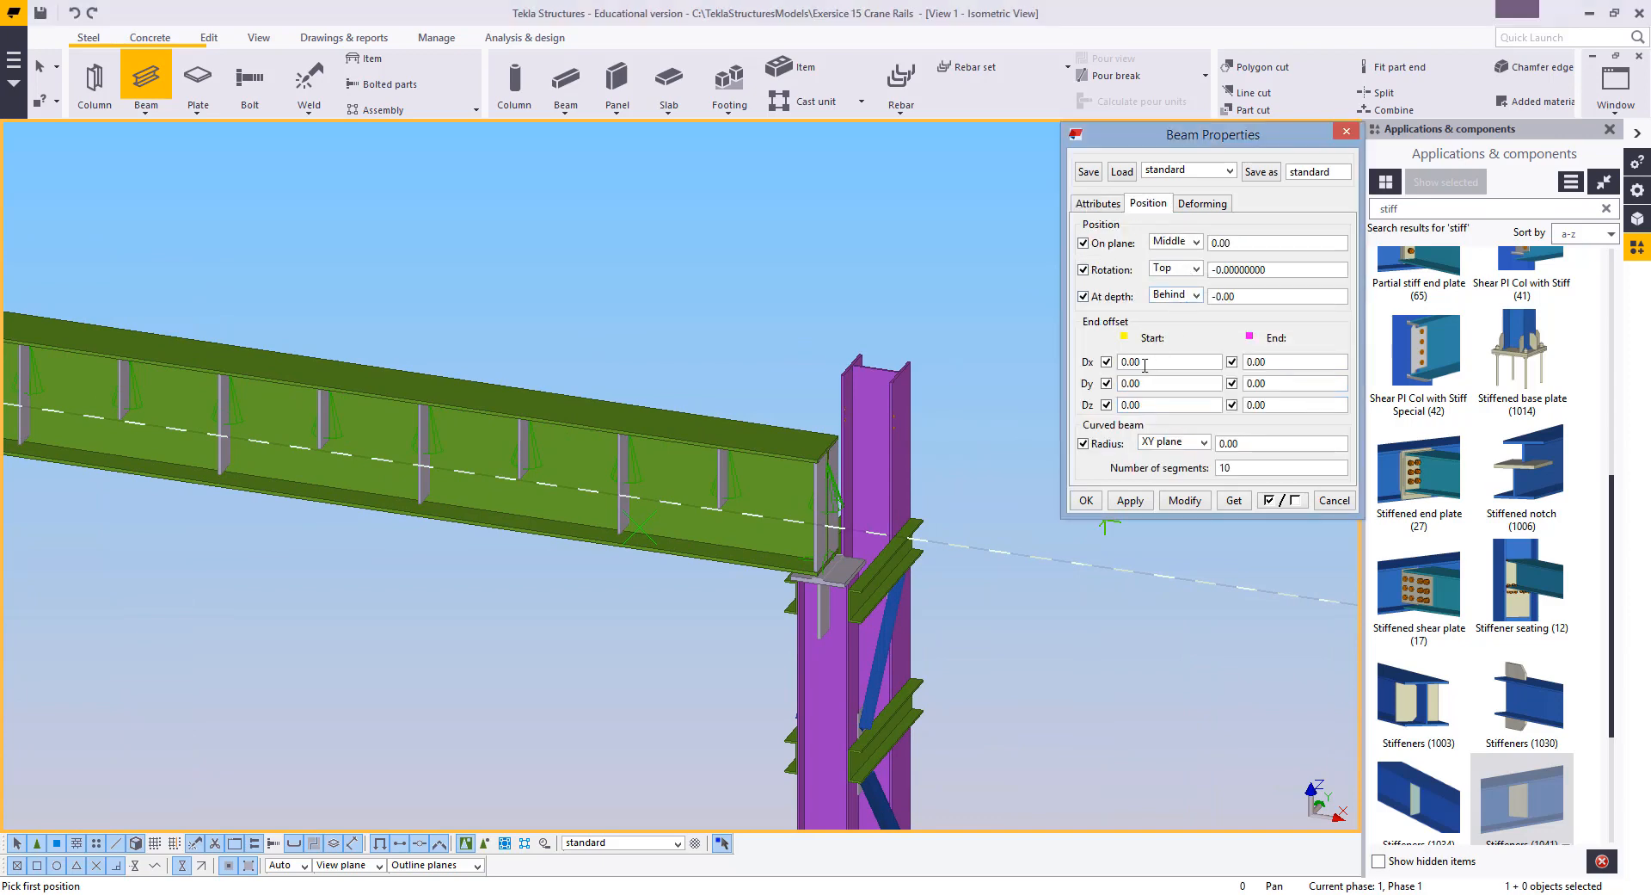
left_click(1174, 295)
left_click(1168, 333)
left_click(1095, 204)
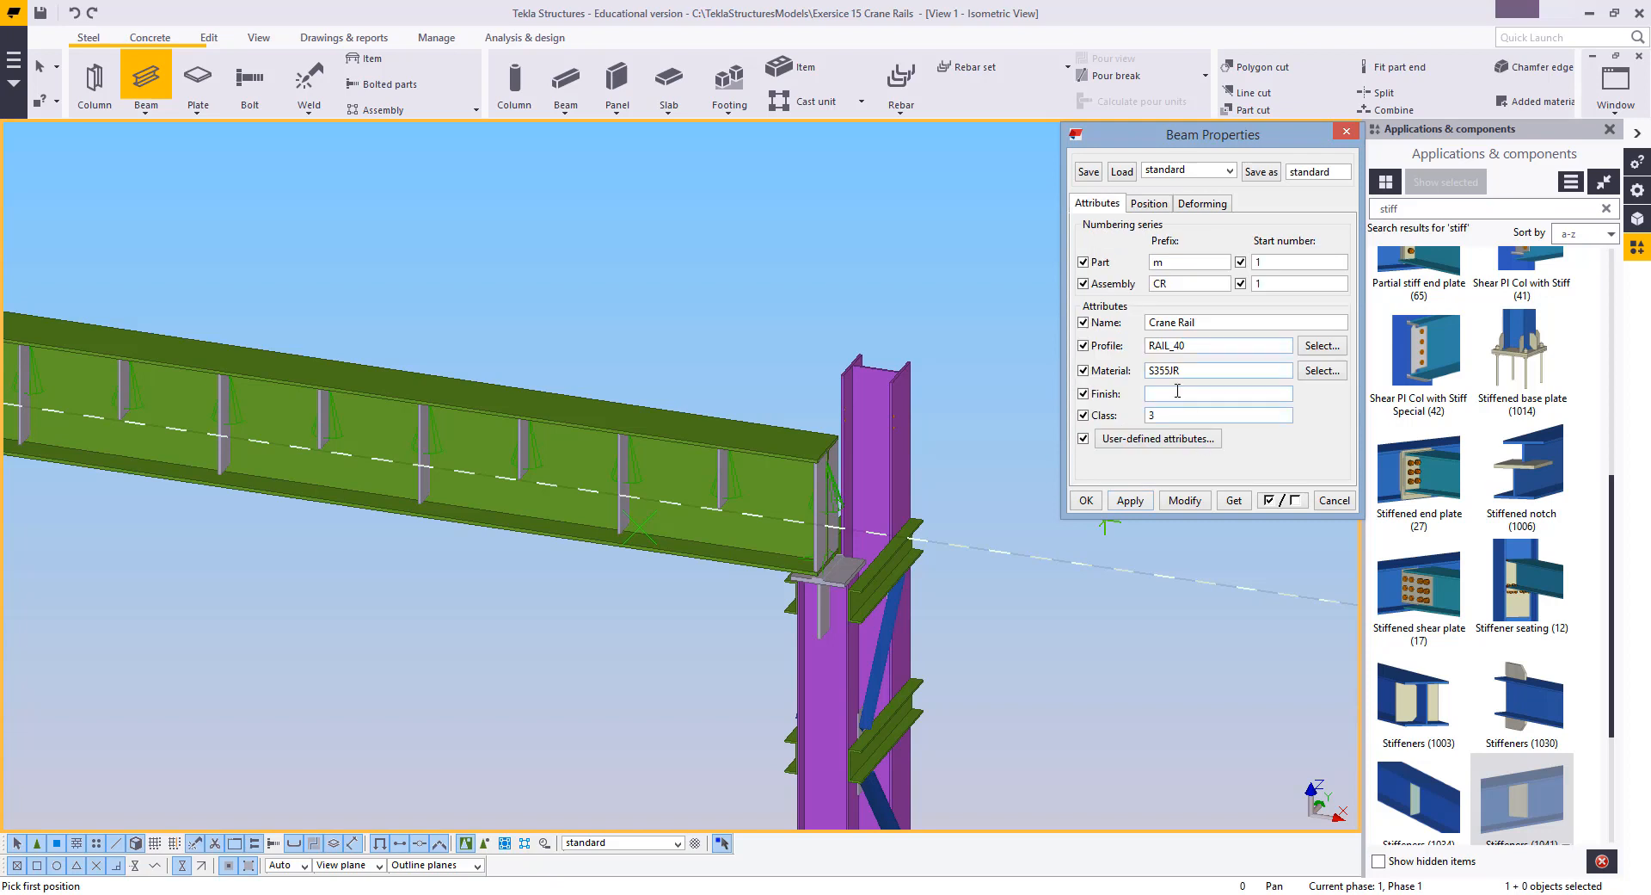
left_click_drag(1166, 414, 1083, 414)
middle_click_drag(915, 461, 791, 440)
left_click(1090, 501)
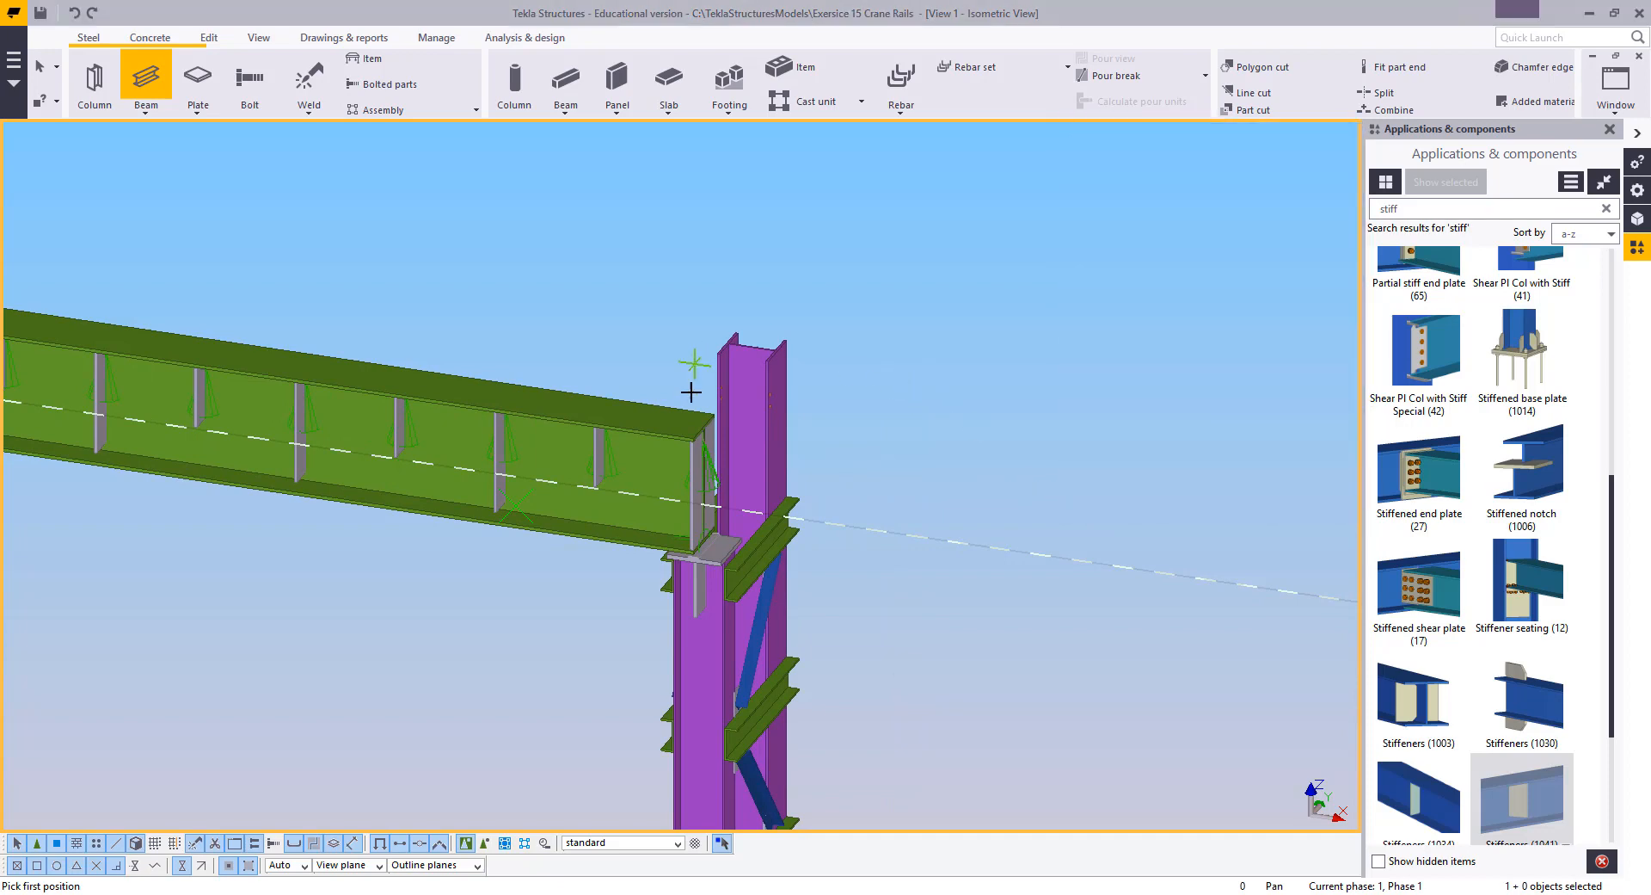
Place the RAIL_40 crane rail along the crane beam's top flange, between the midpoints of its two end edges
scroll(786, 450, "up", 10)
left_click(829, 468)
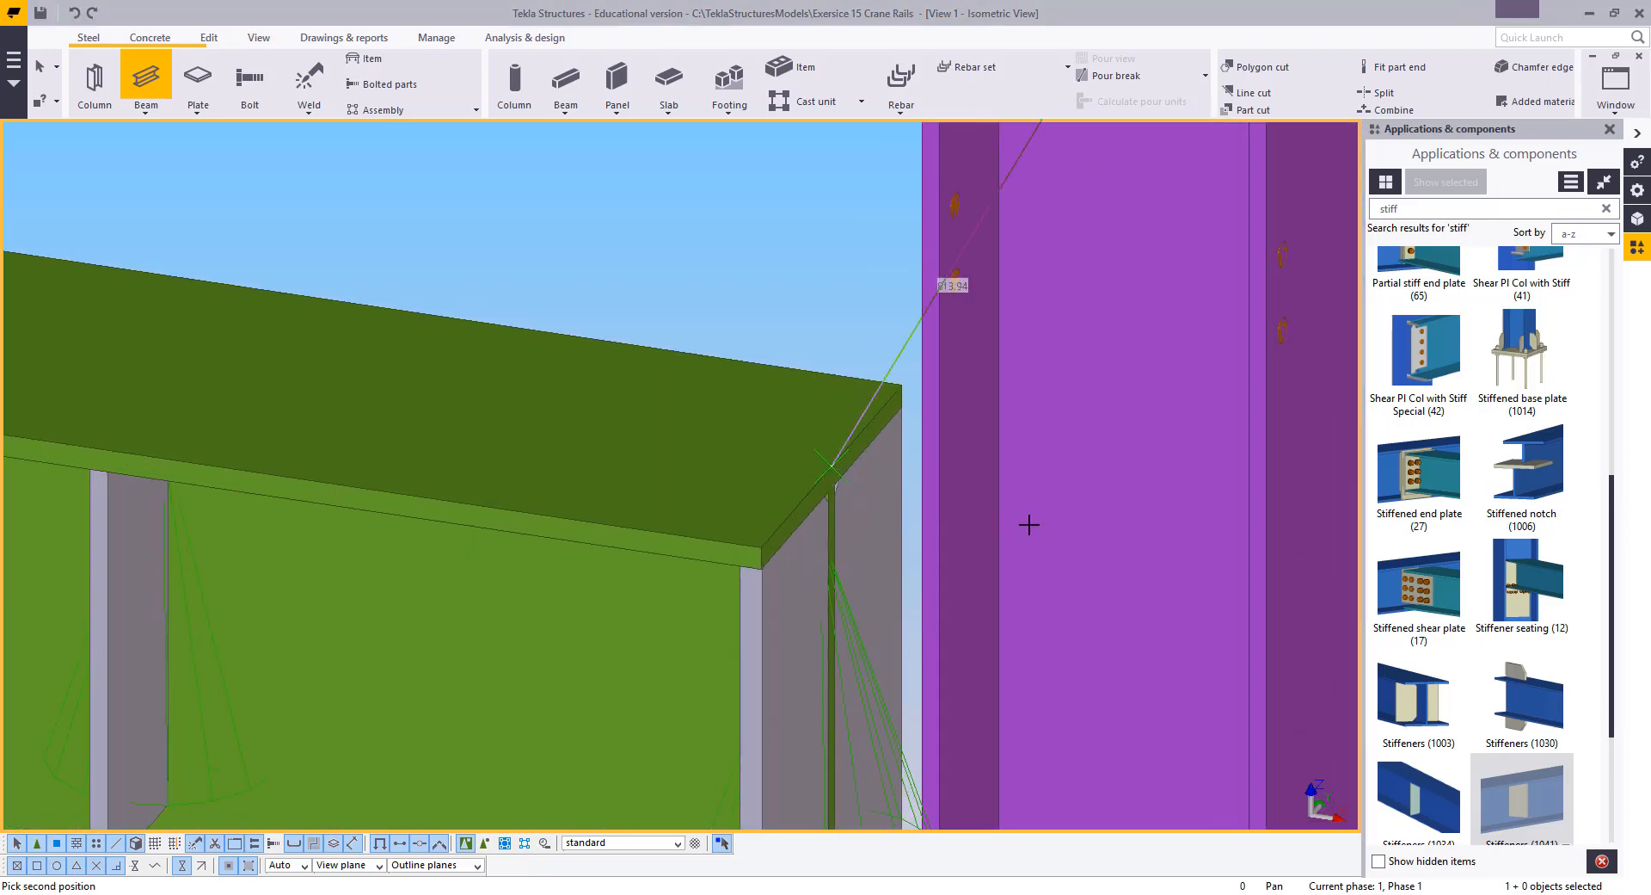
scroll(1029, 524, "down", 10)
scroll(814, 447, "up", 10)
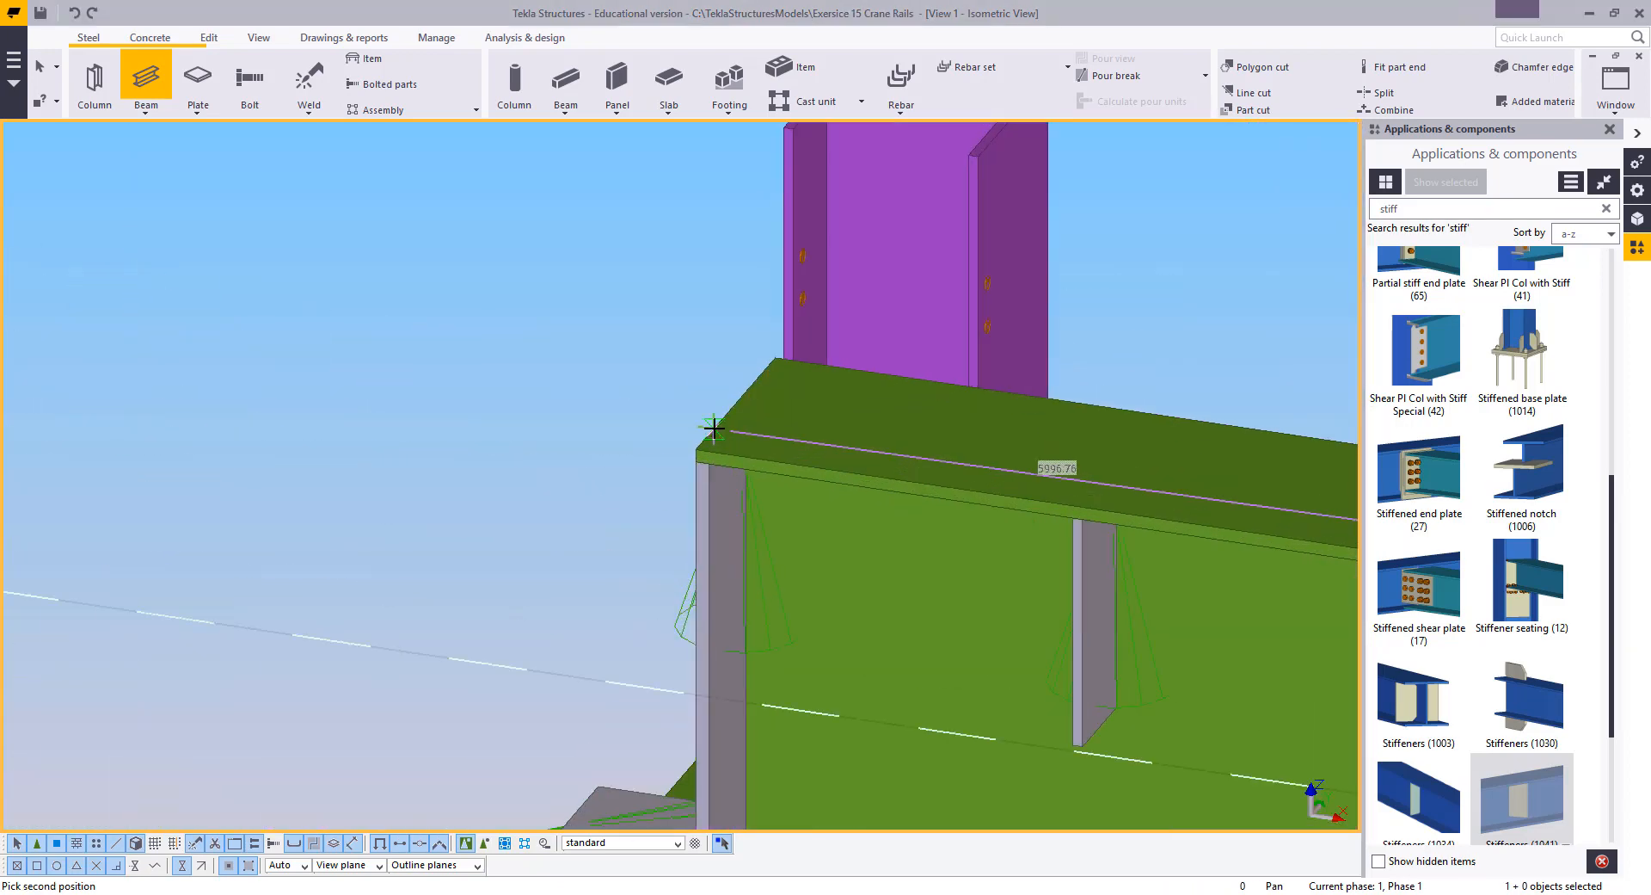
scroll(774, 395, "up", 2)
left_click(759, 388)
key("Escape")
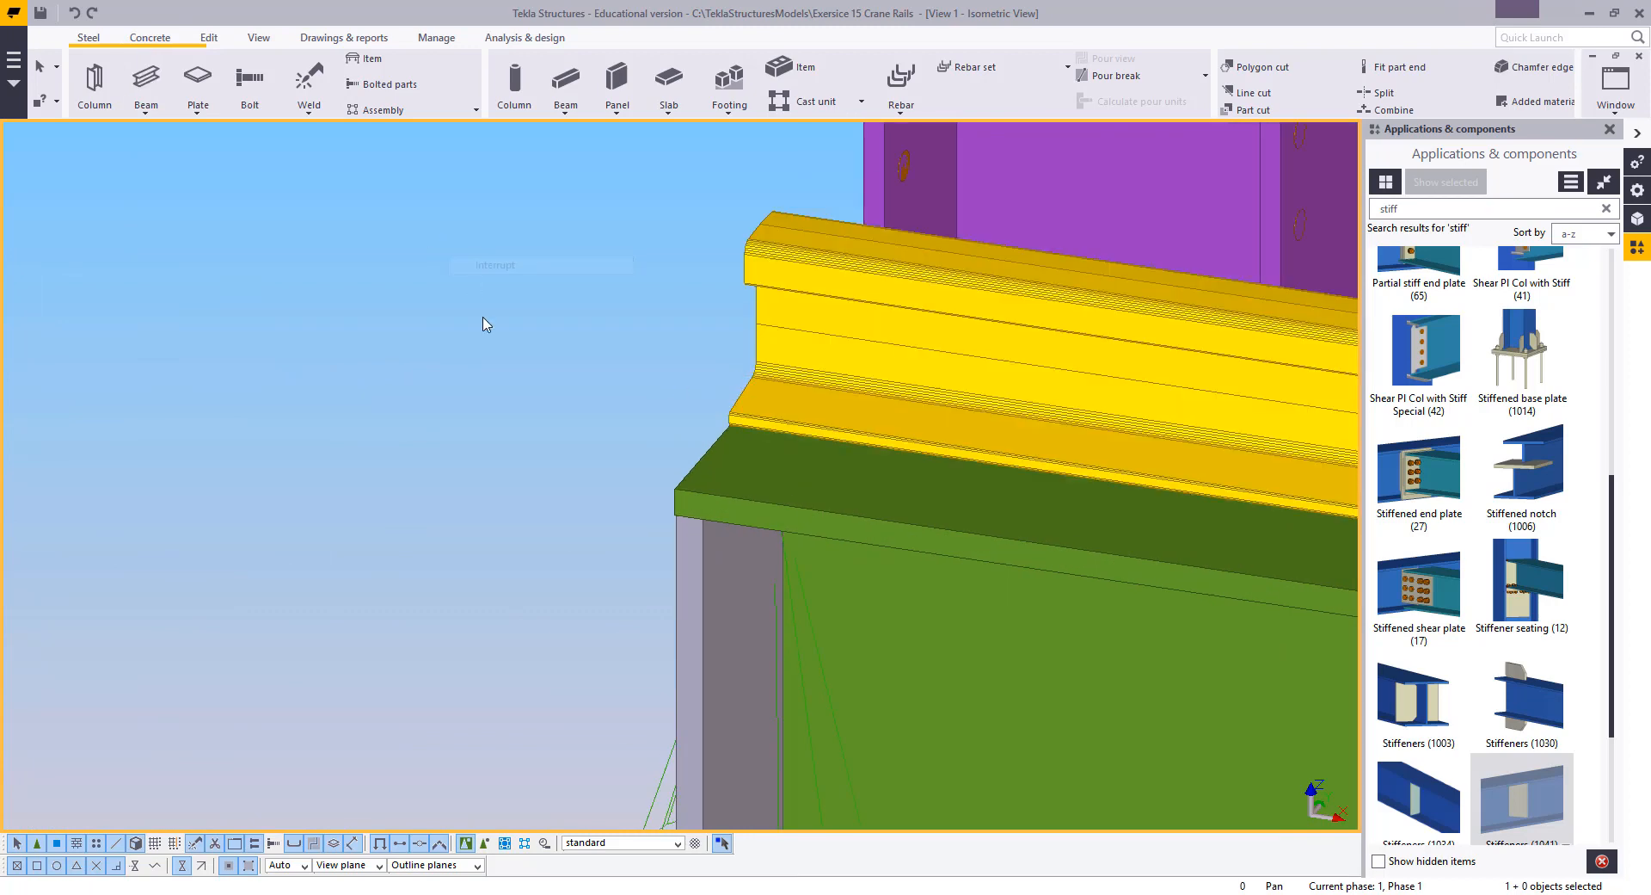
Examine the placed crane rail on the crane beam and its position between the columns on grids B and C
scroll(482, 321, "down", 5)
scroll(498, 322, "down", 5)
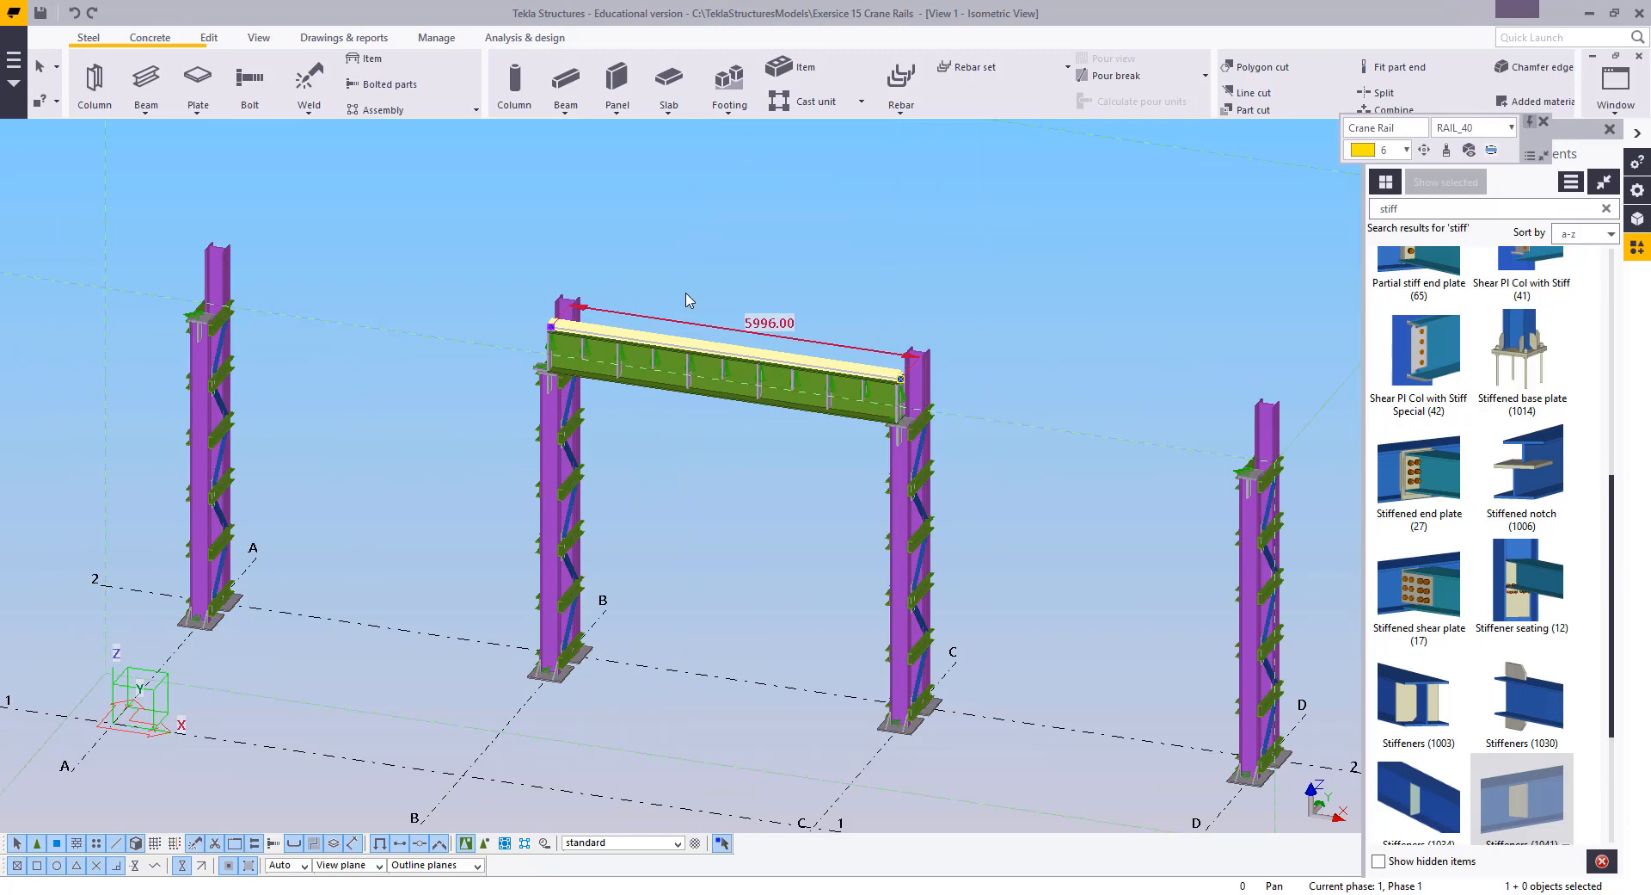
scroll(685, 299, "down", 4)
scroll(167, 246, "down", 2)
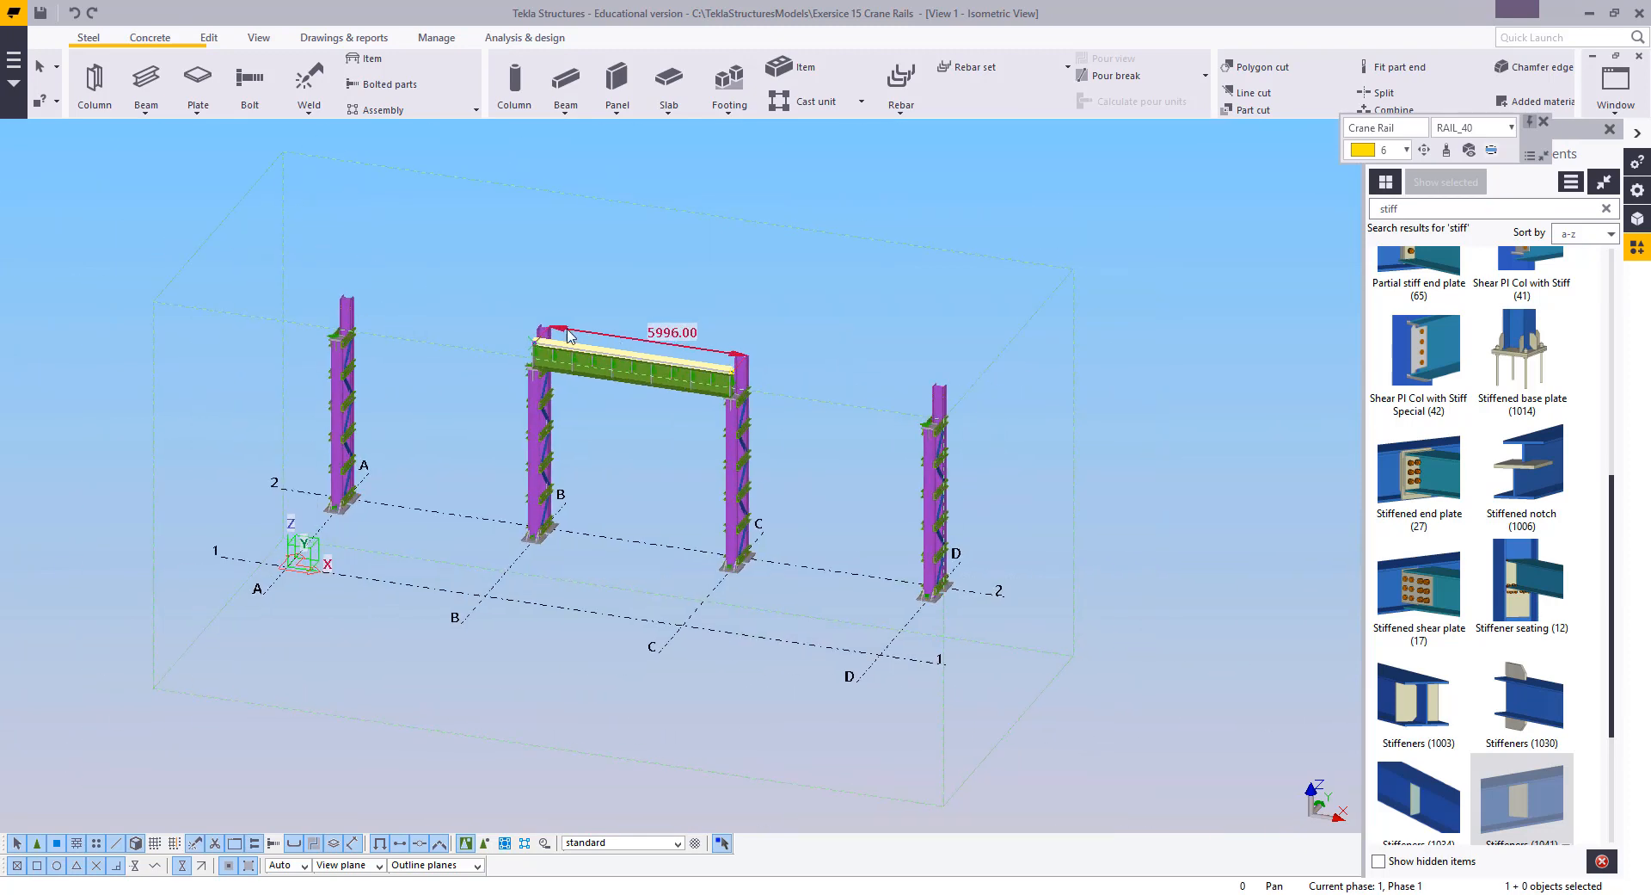
scroll(568, 335, "up", 4)
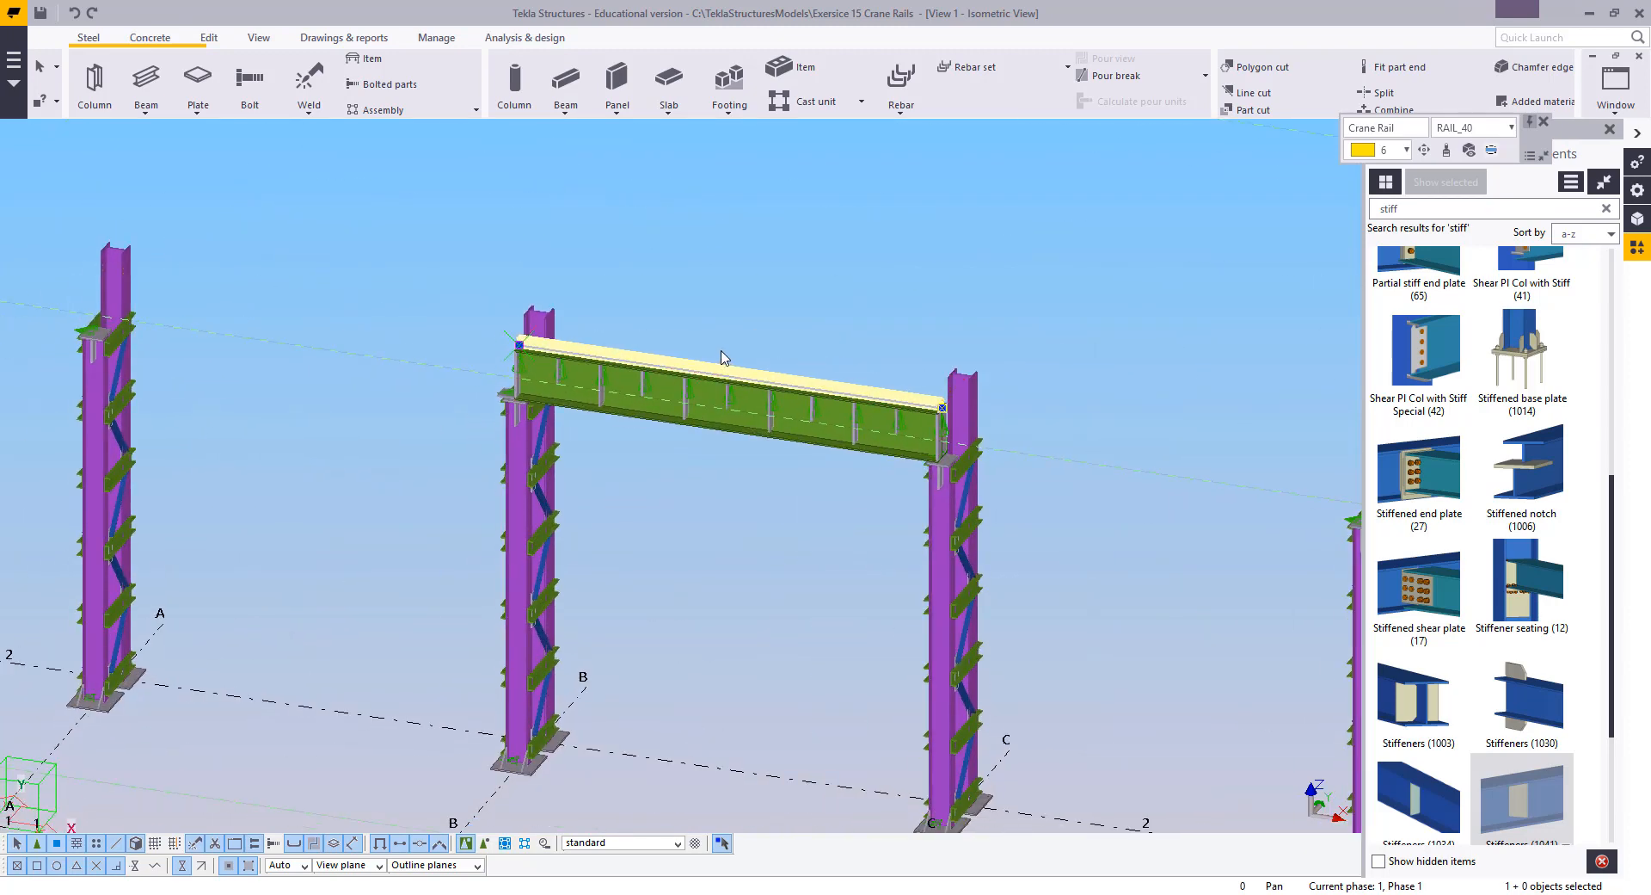
scroll(642, 482, "up", 2)
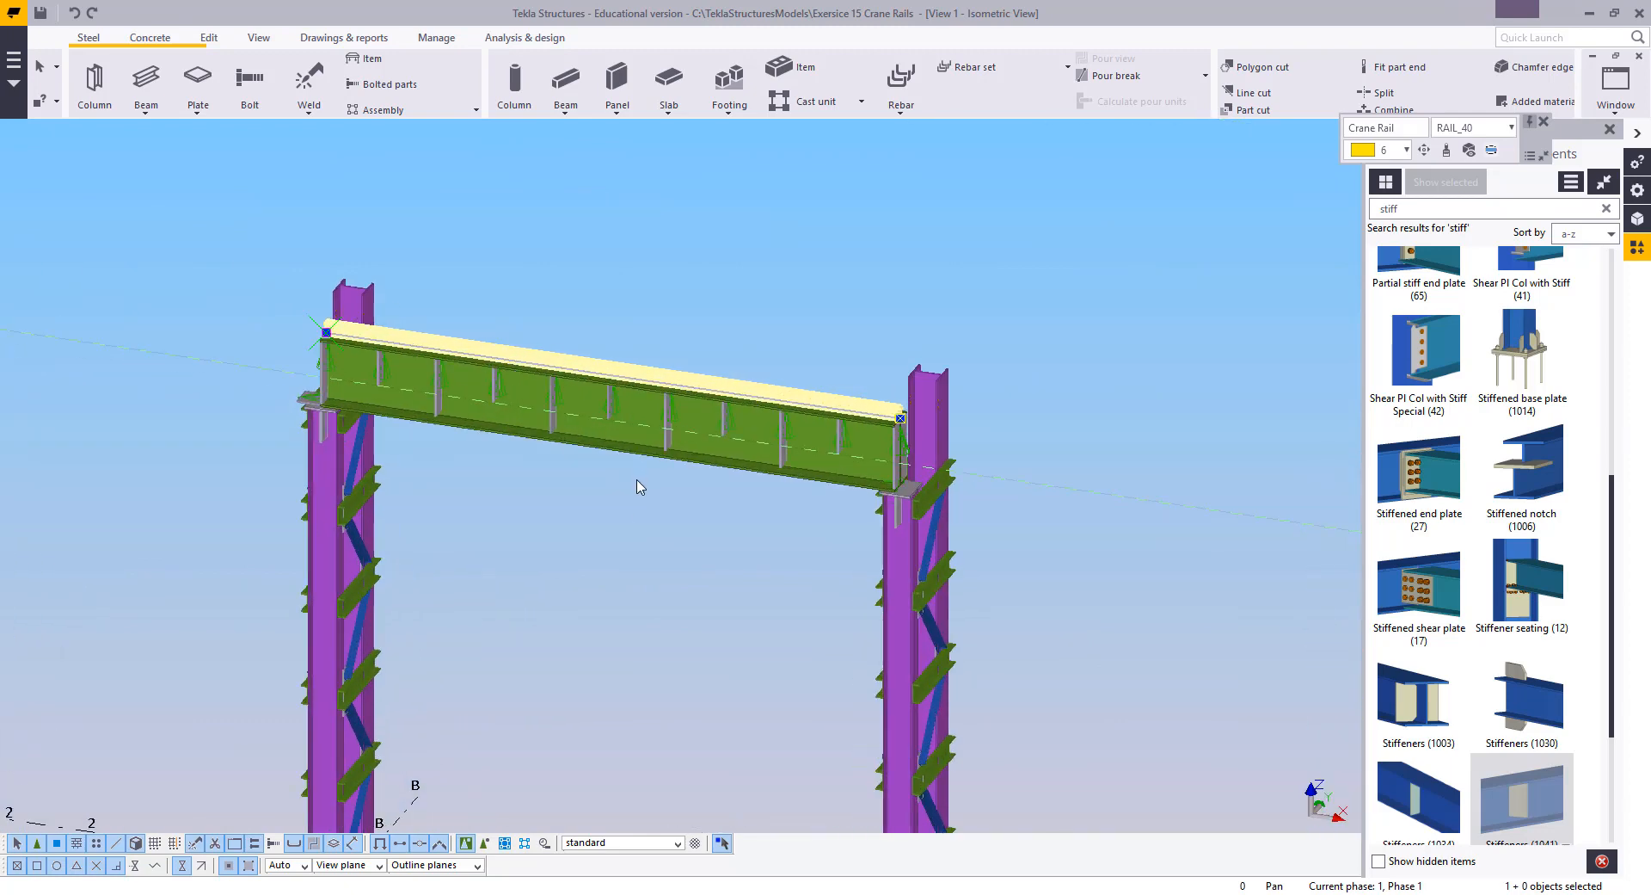
scroll(634, 469, "down", 3)
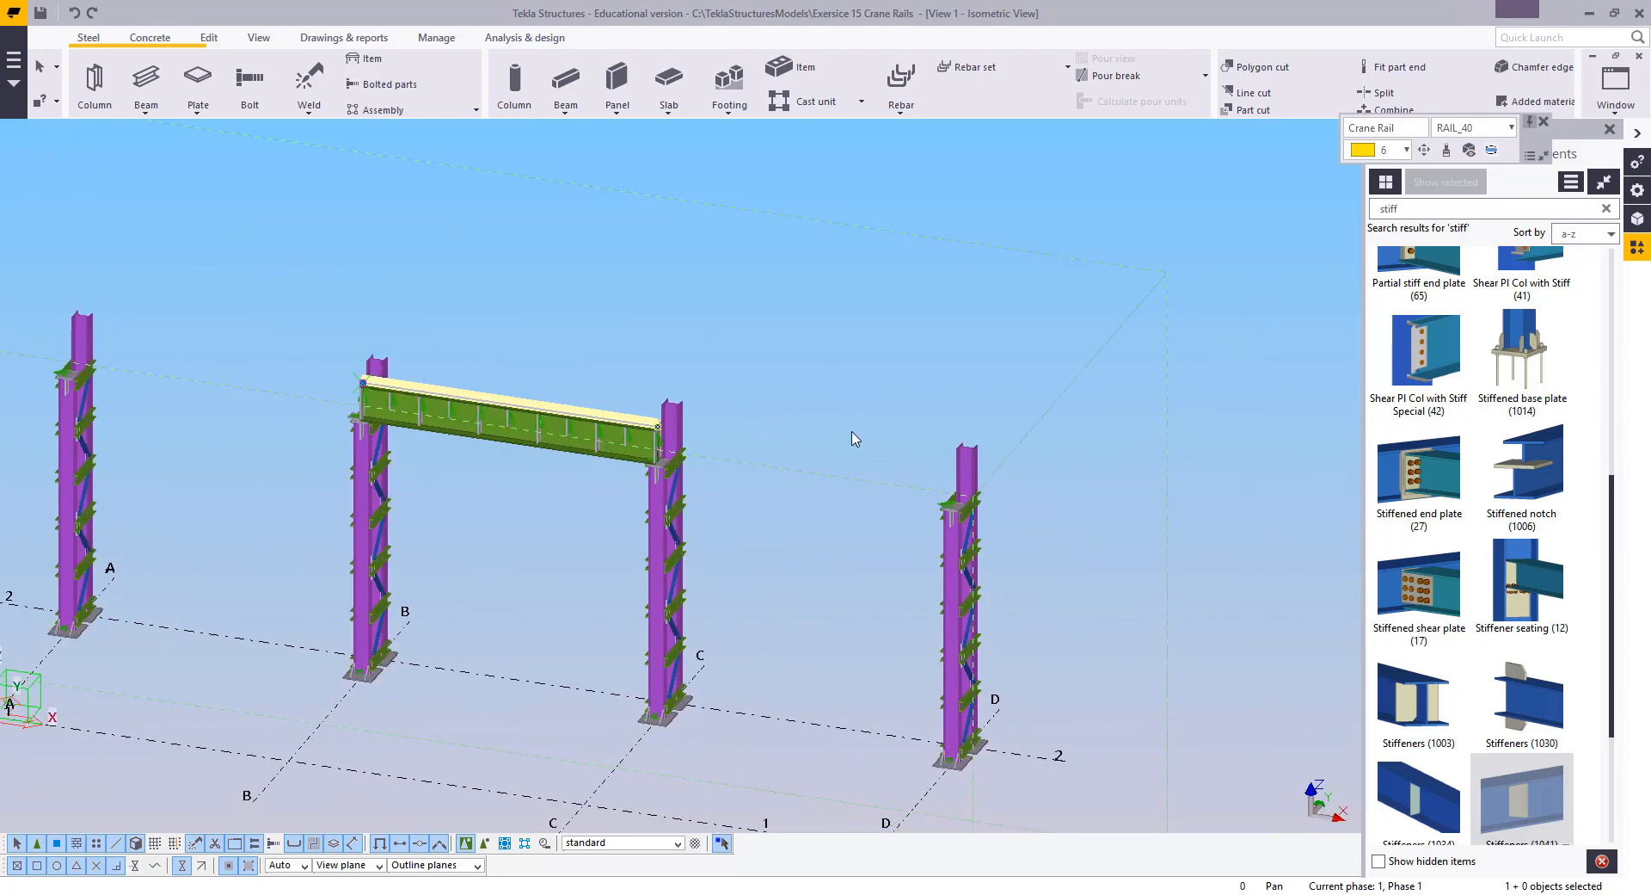
scroll(407, 226, "up", 4)
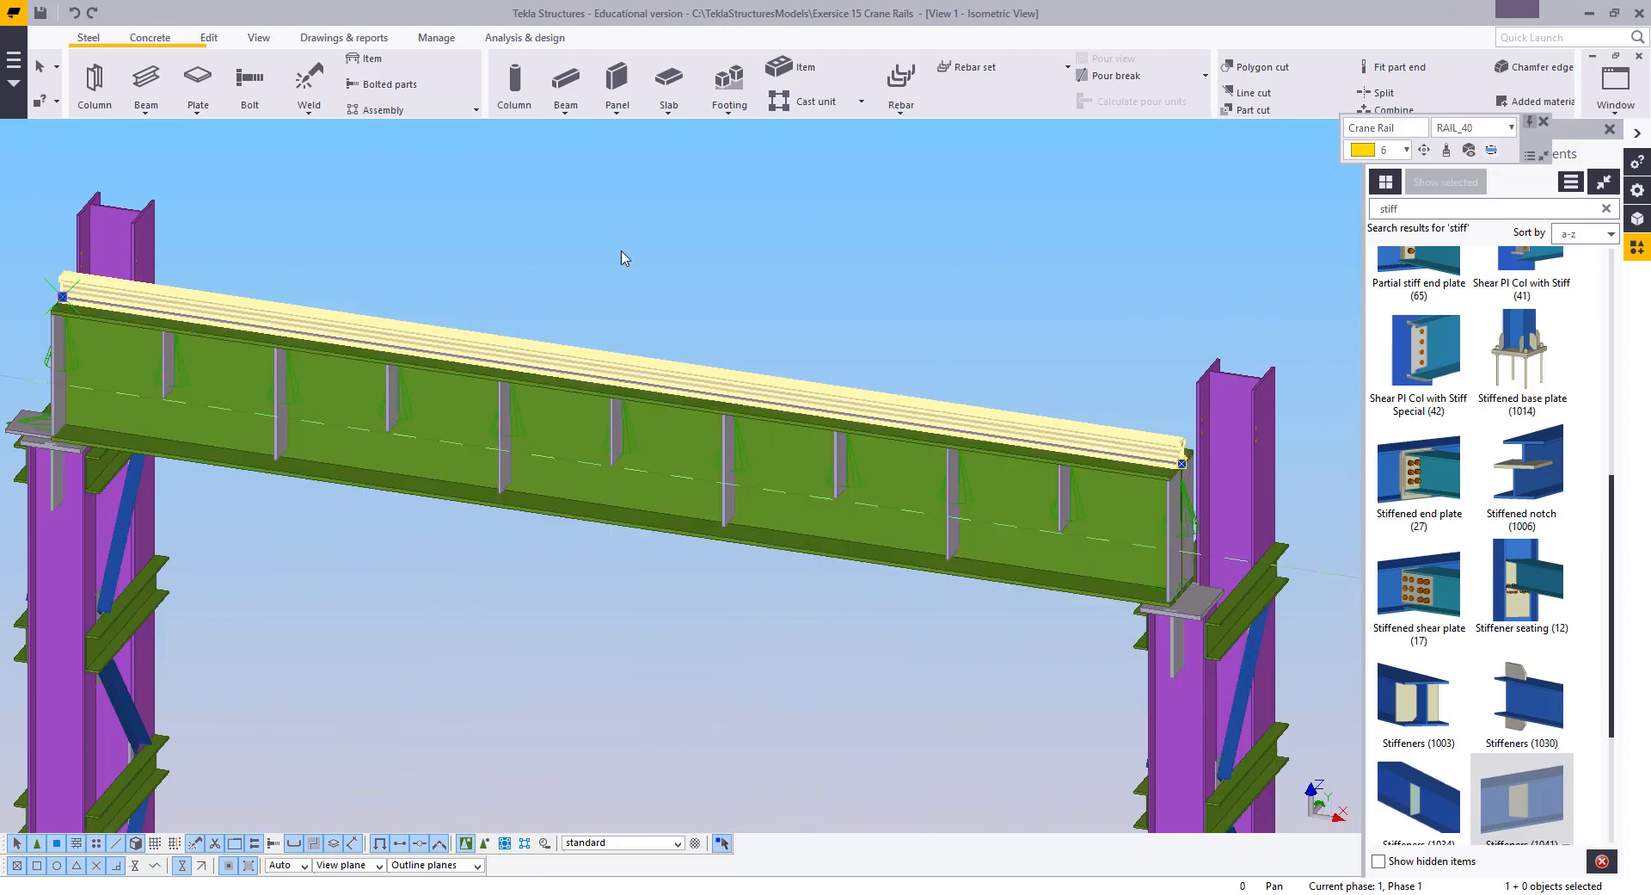
Split the crane rail into two segments at the midspan of the crane beam
right_click(541, 207)
left_click(567, 219)
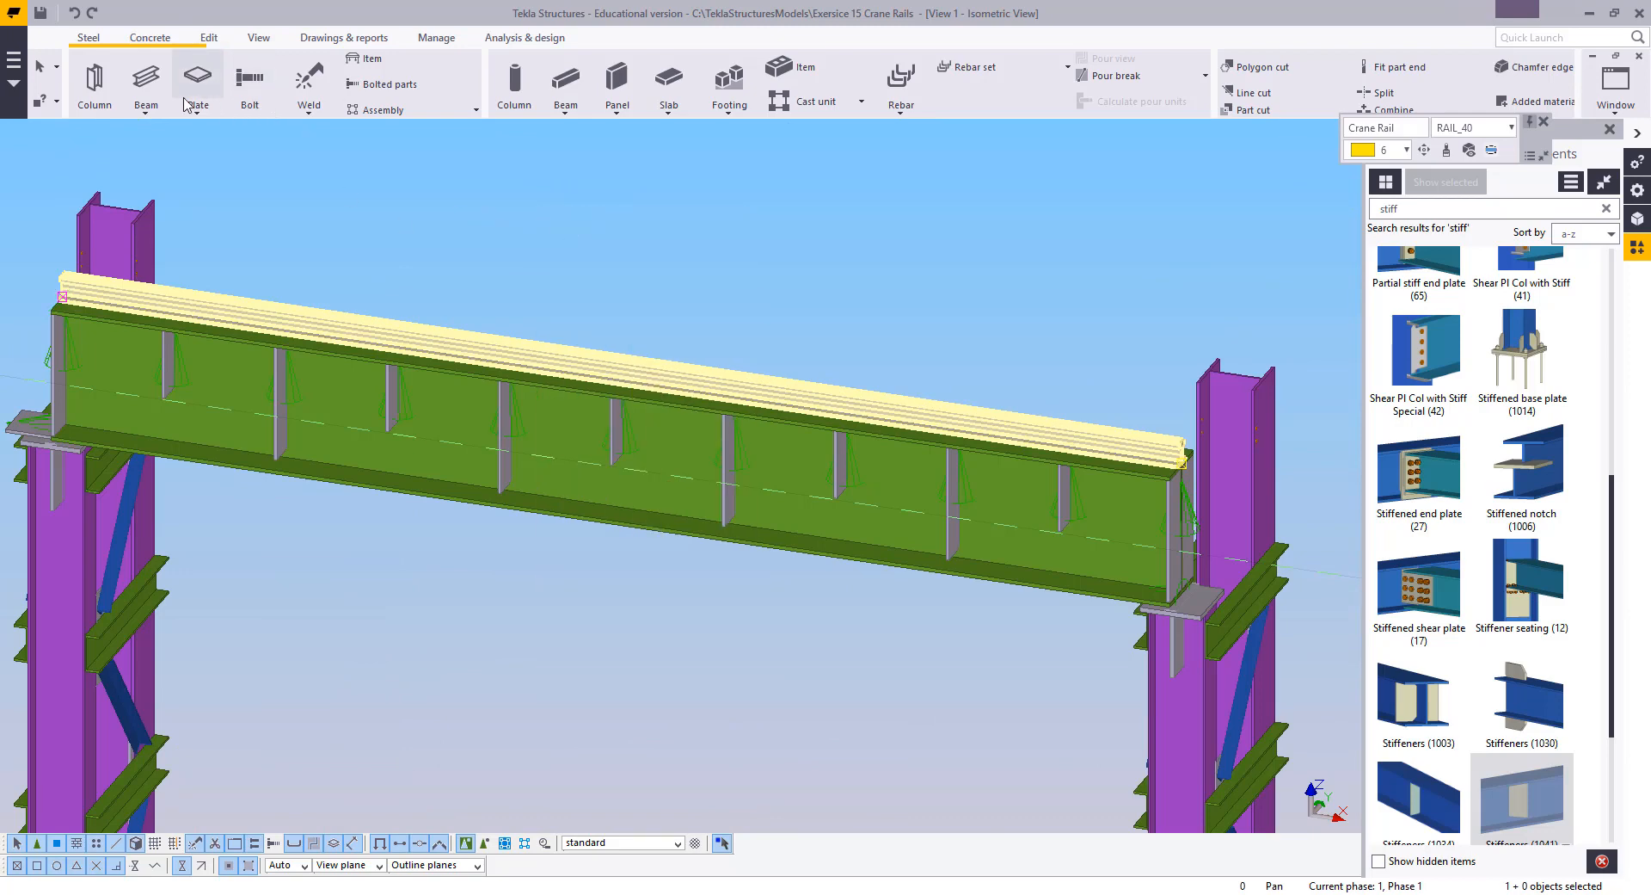
left_click(210, 38)
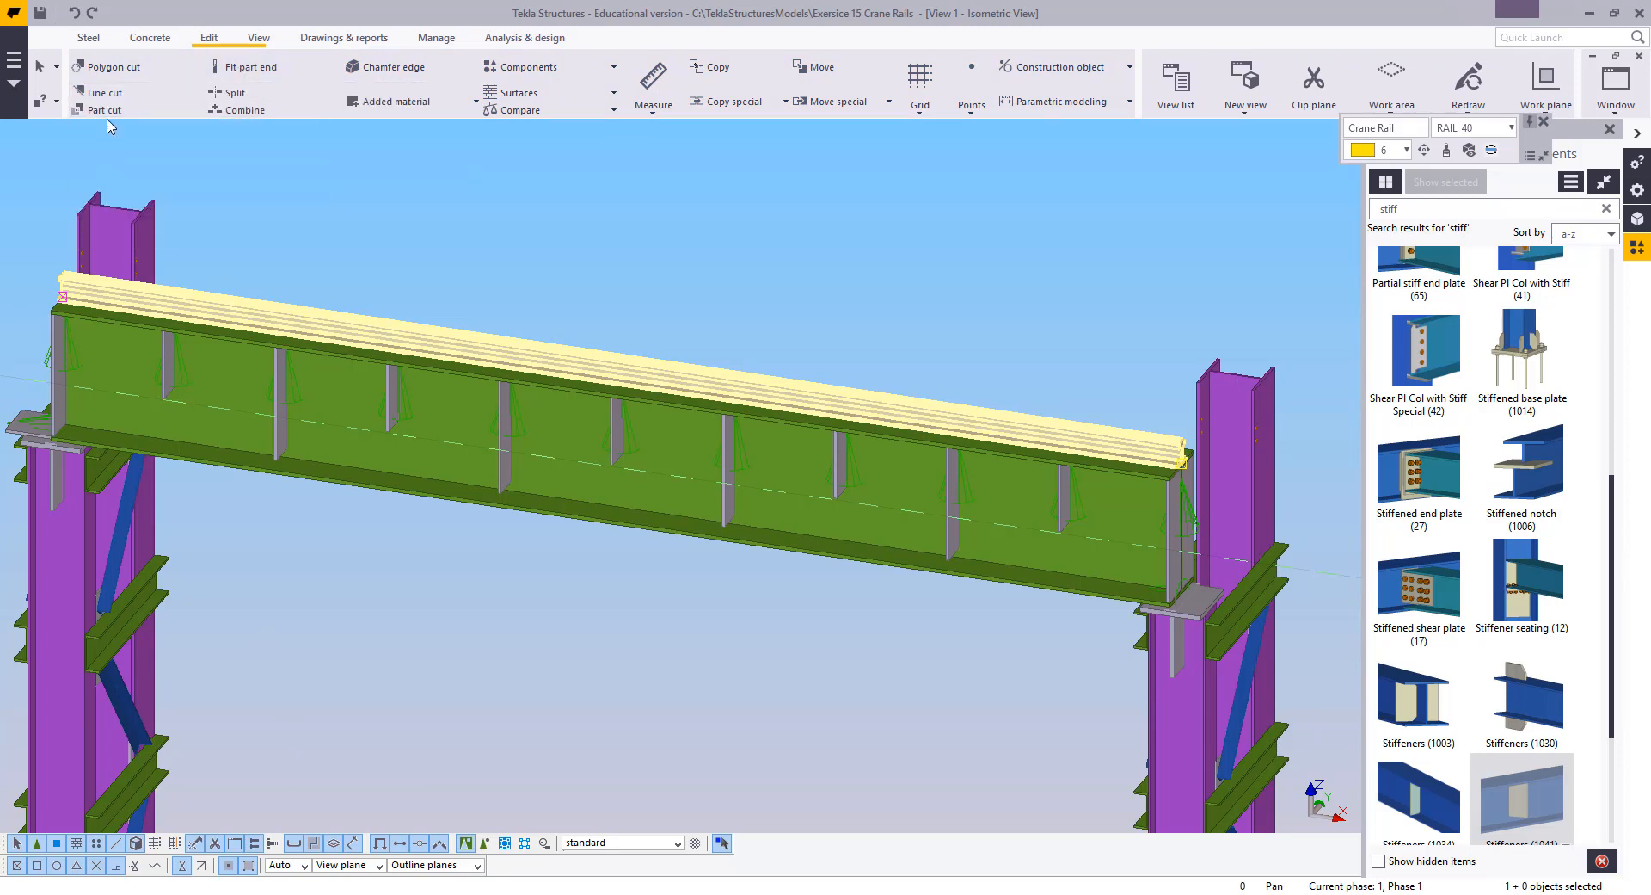
left_click(231, 92)
left_click(504, 343)
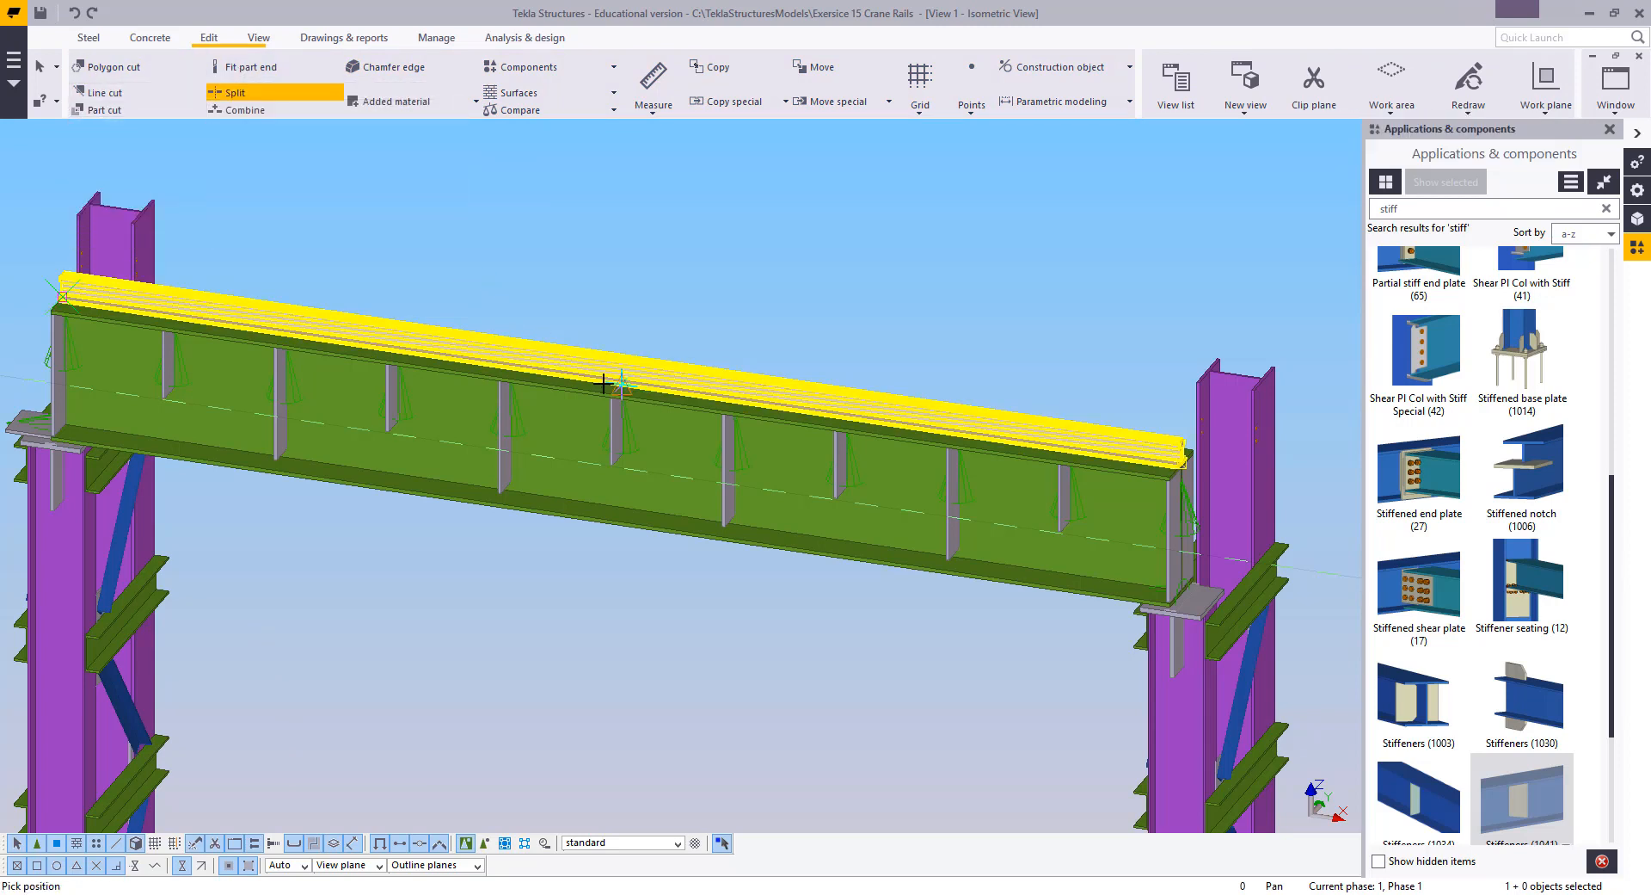
right_click(557, 221)
left_click(700, 373)
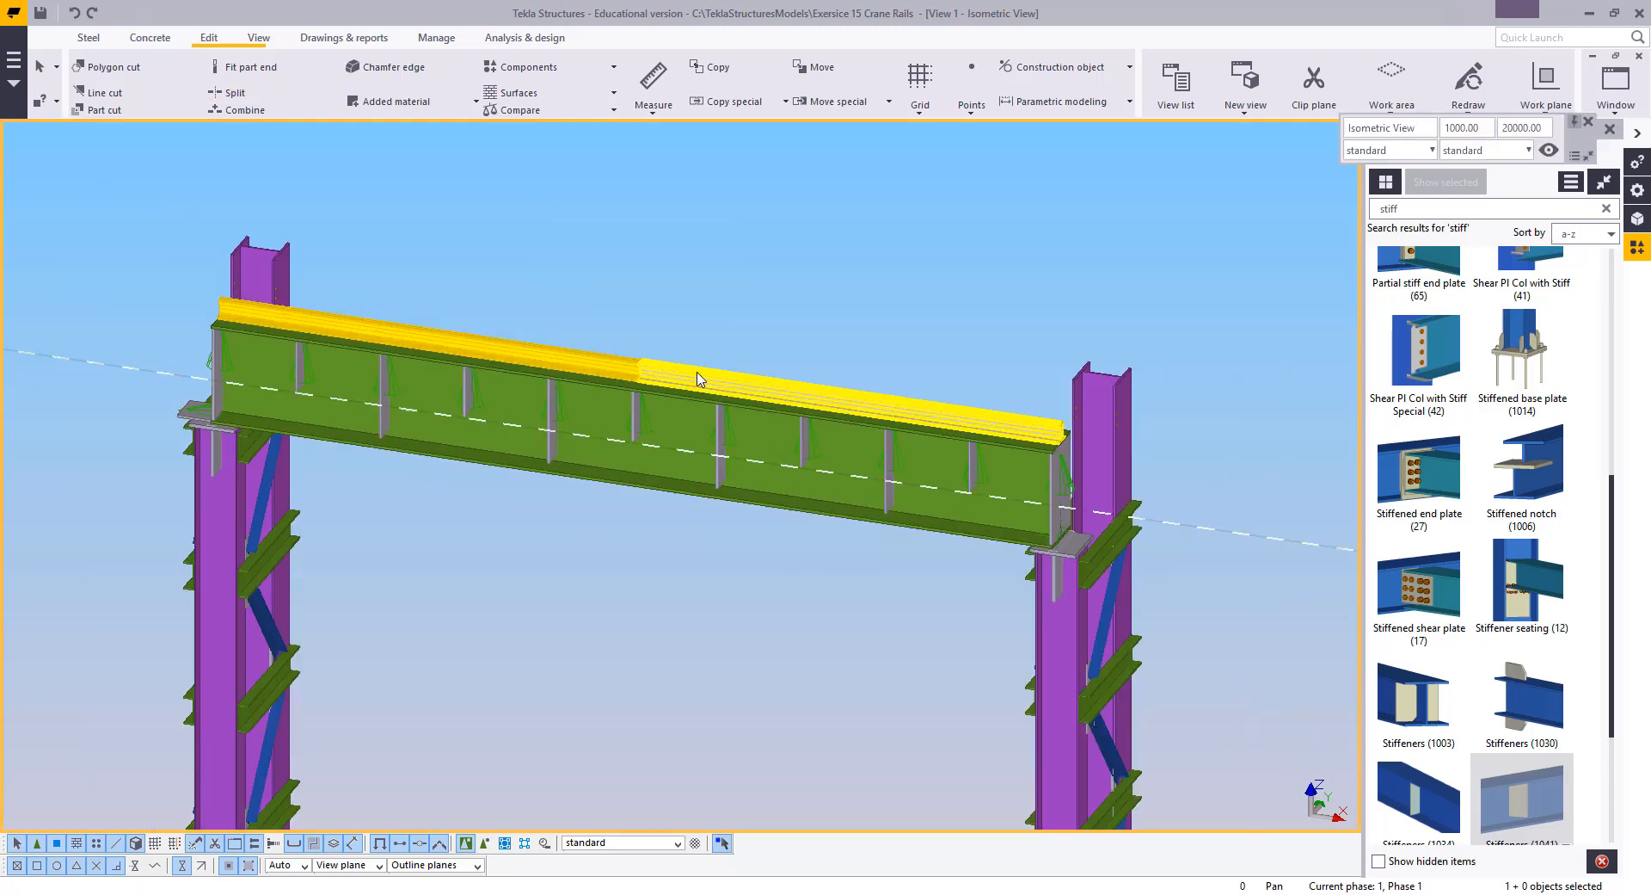
In the elevation view, add a vertical construction line through the rail split, from the rail's base to its top
scroll(845, 376, "up", 10)
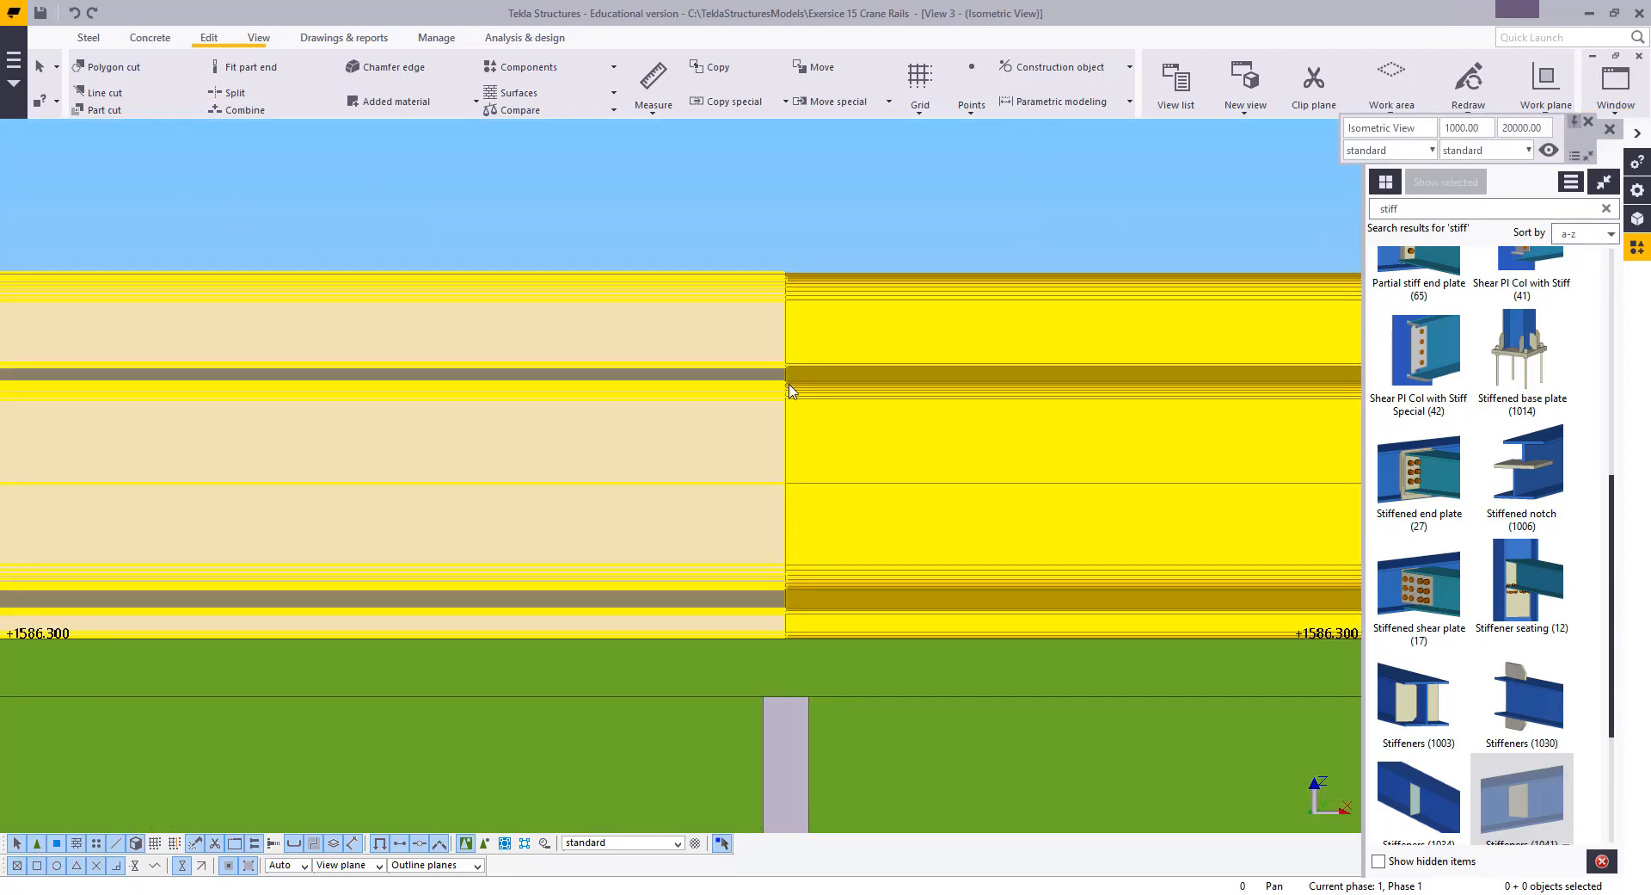
left_click(1056, 67)
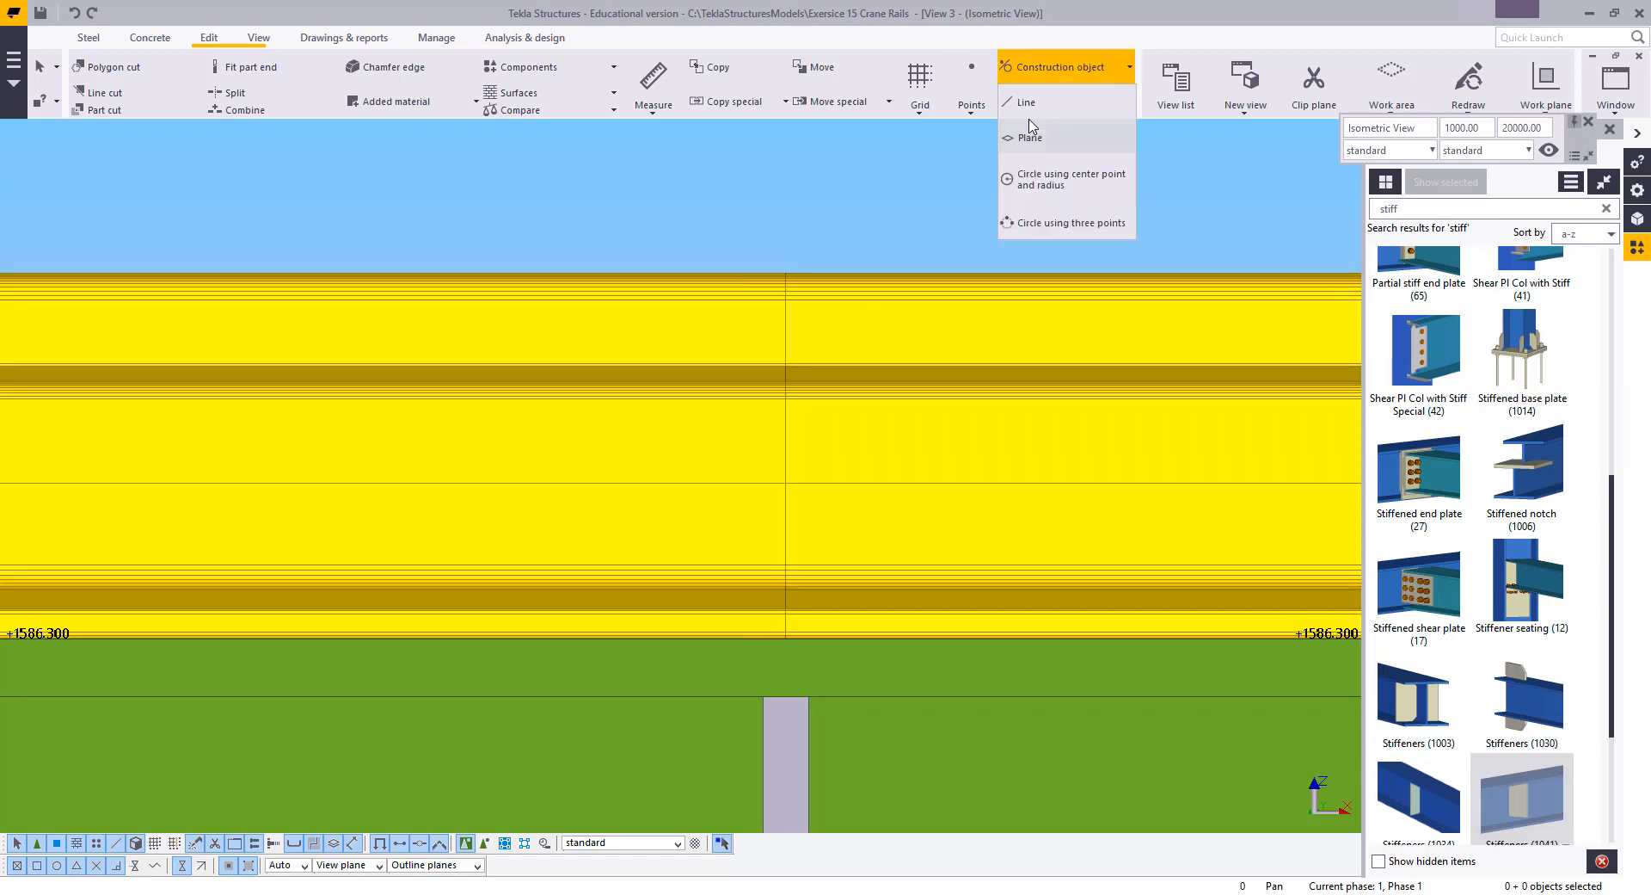
left_click(1053, 67)
left_click(1047, 99)
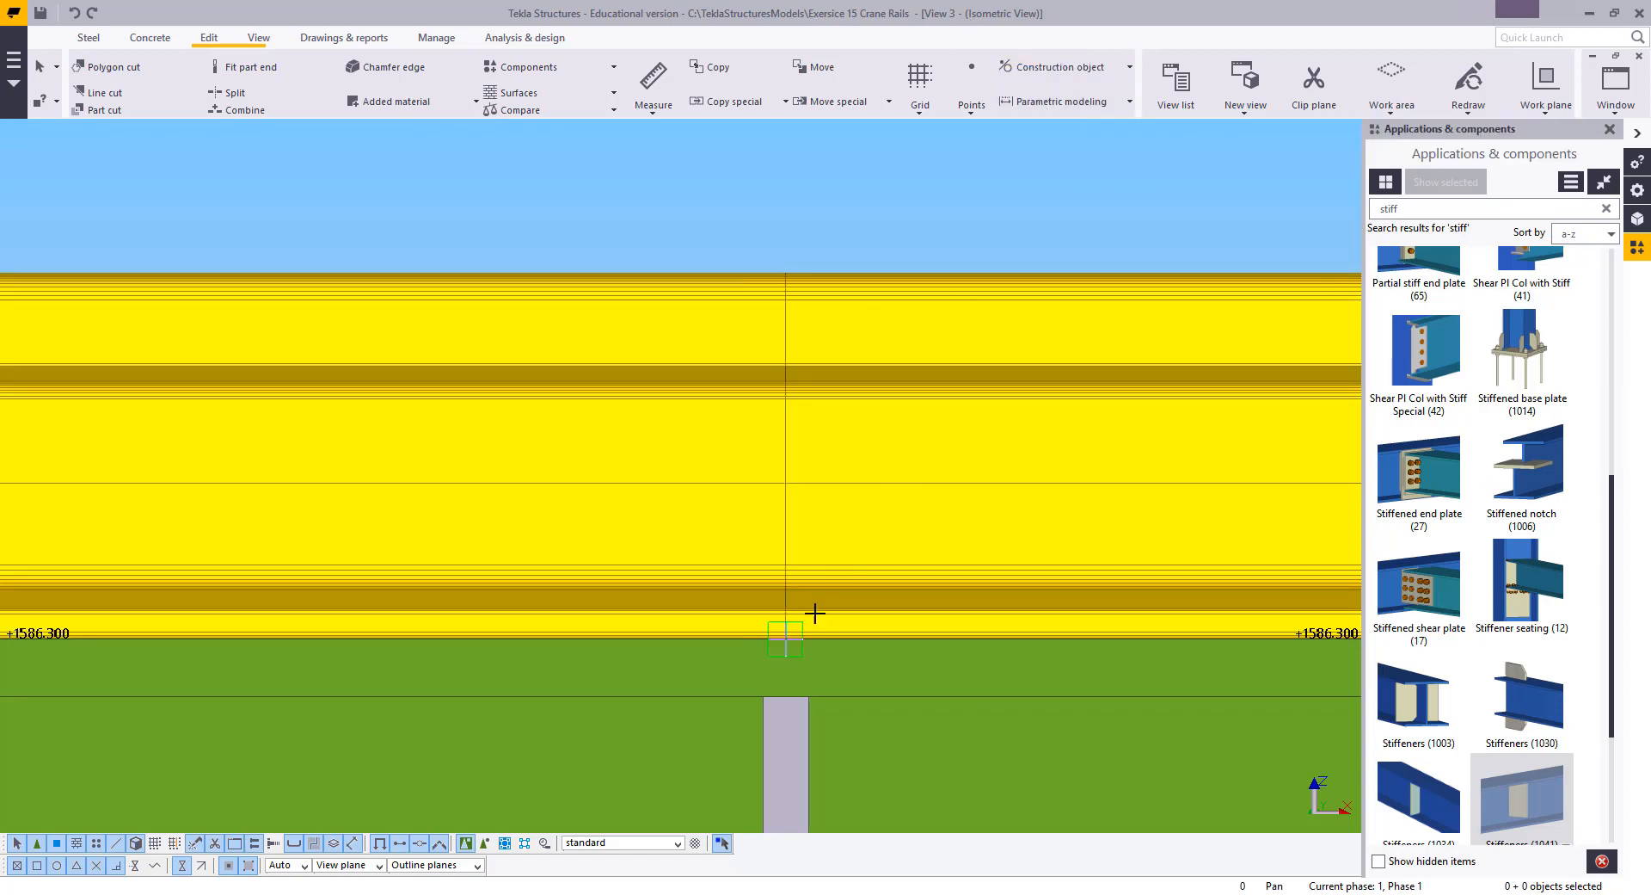
left_click(785, 638)
left_click(786, 276)
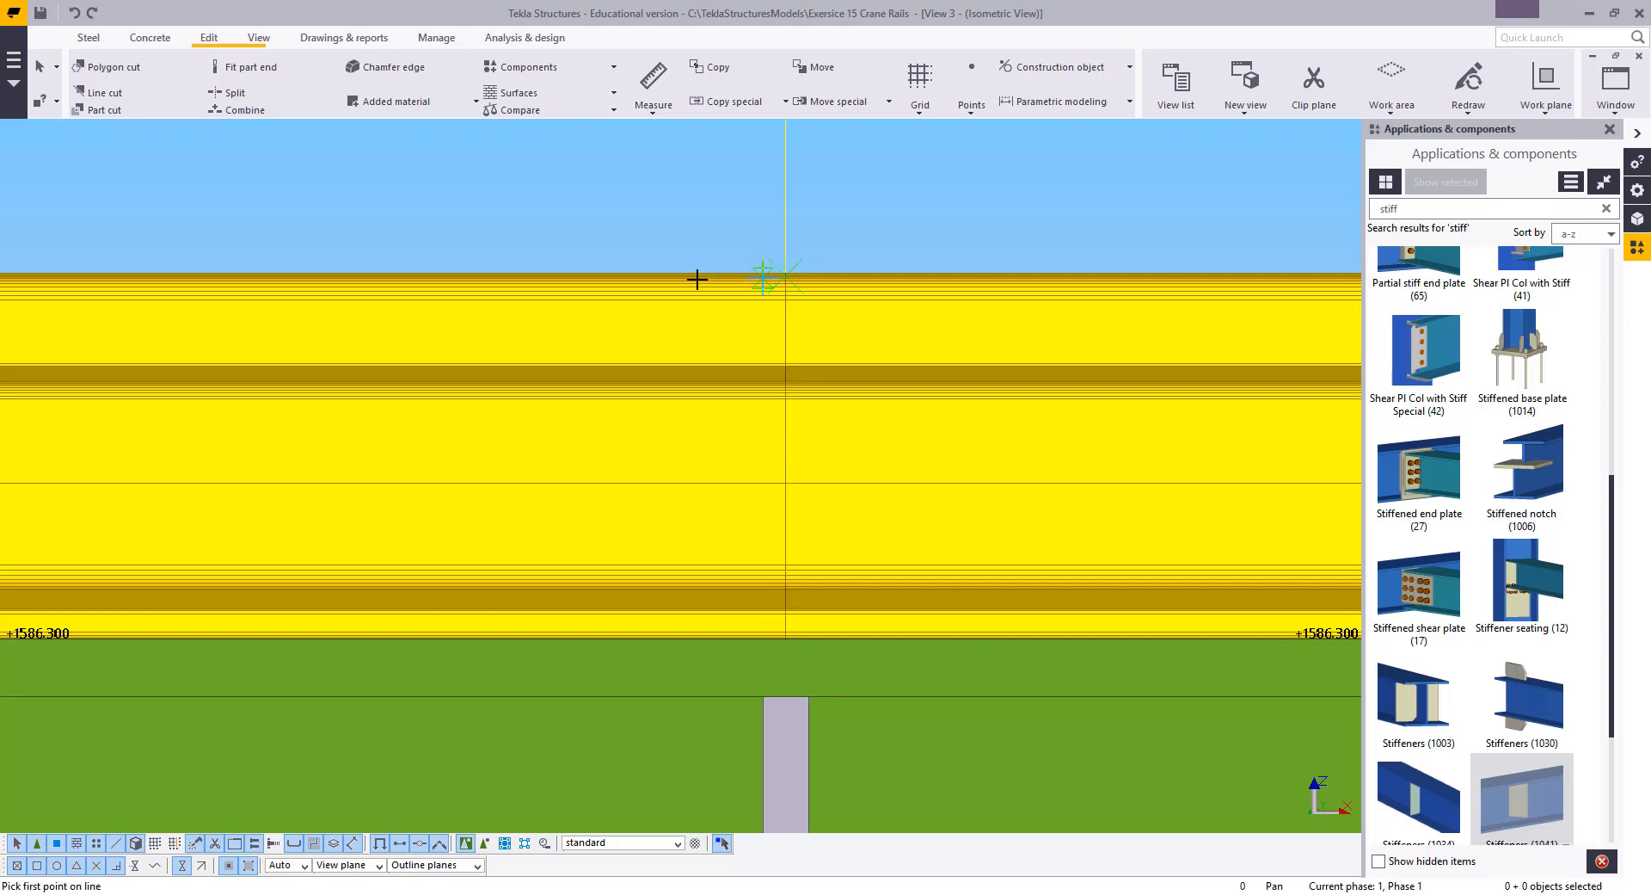
Set the work plane parallel to the view plane of the elevation view
scroll(823, 305, "down", 5)
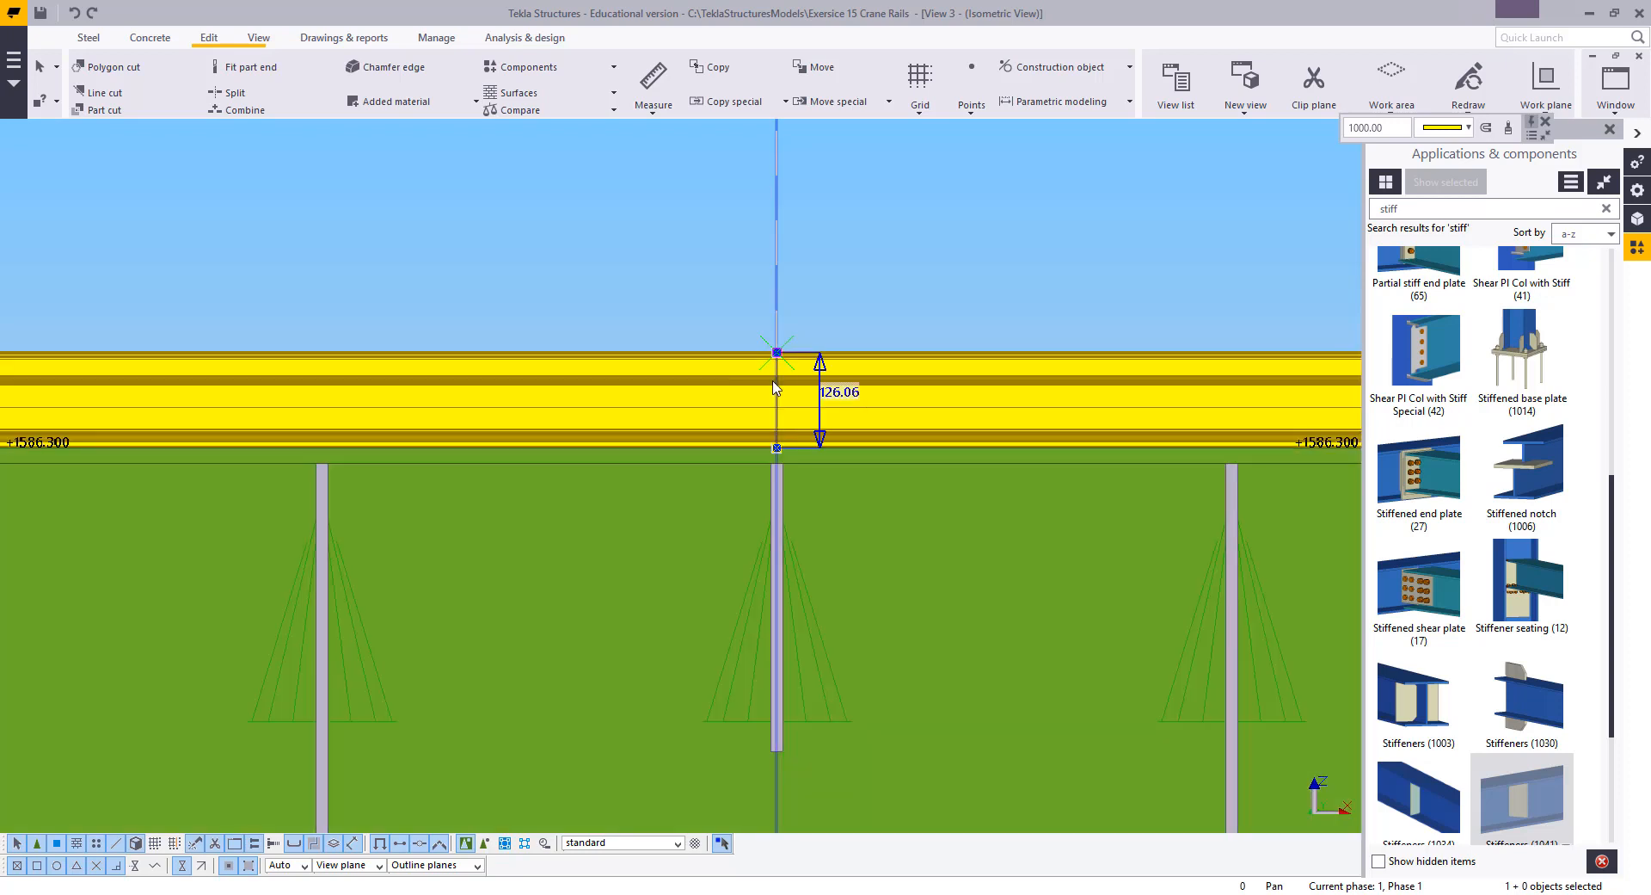
middle_click_drag(873, 428, 688, 457)
scroll(604, 451, "up", 5)
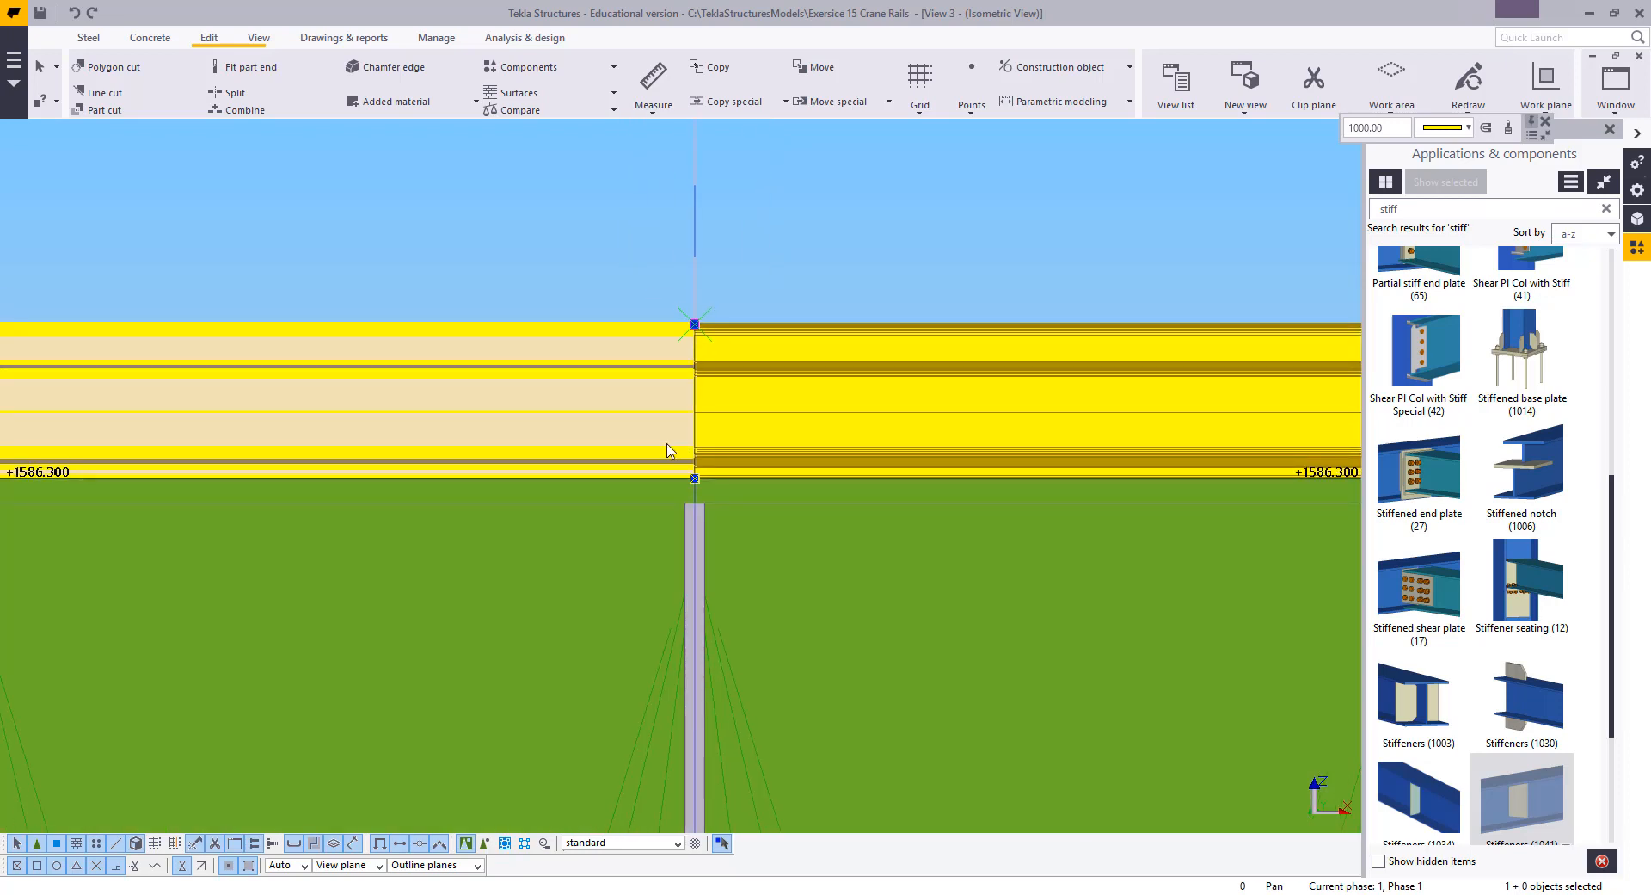
scroll(745, 310, "down", 1)
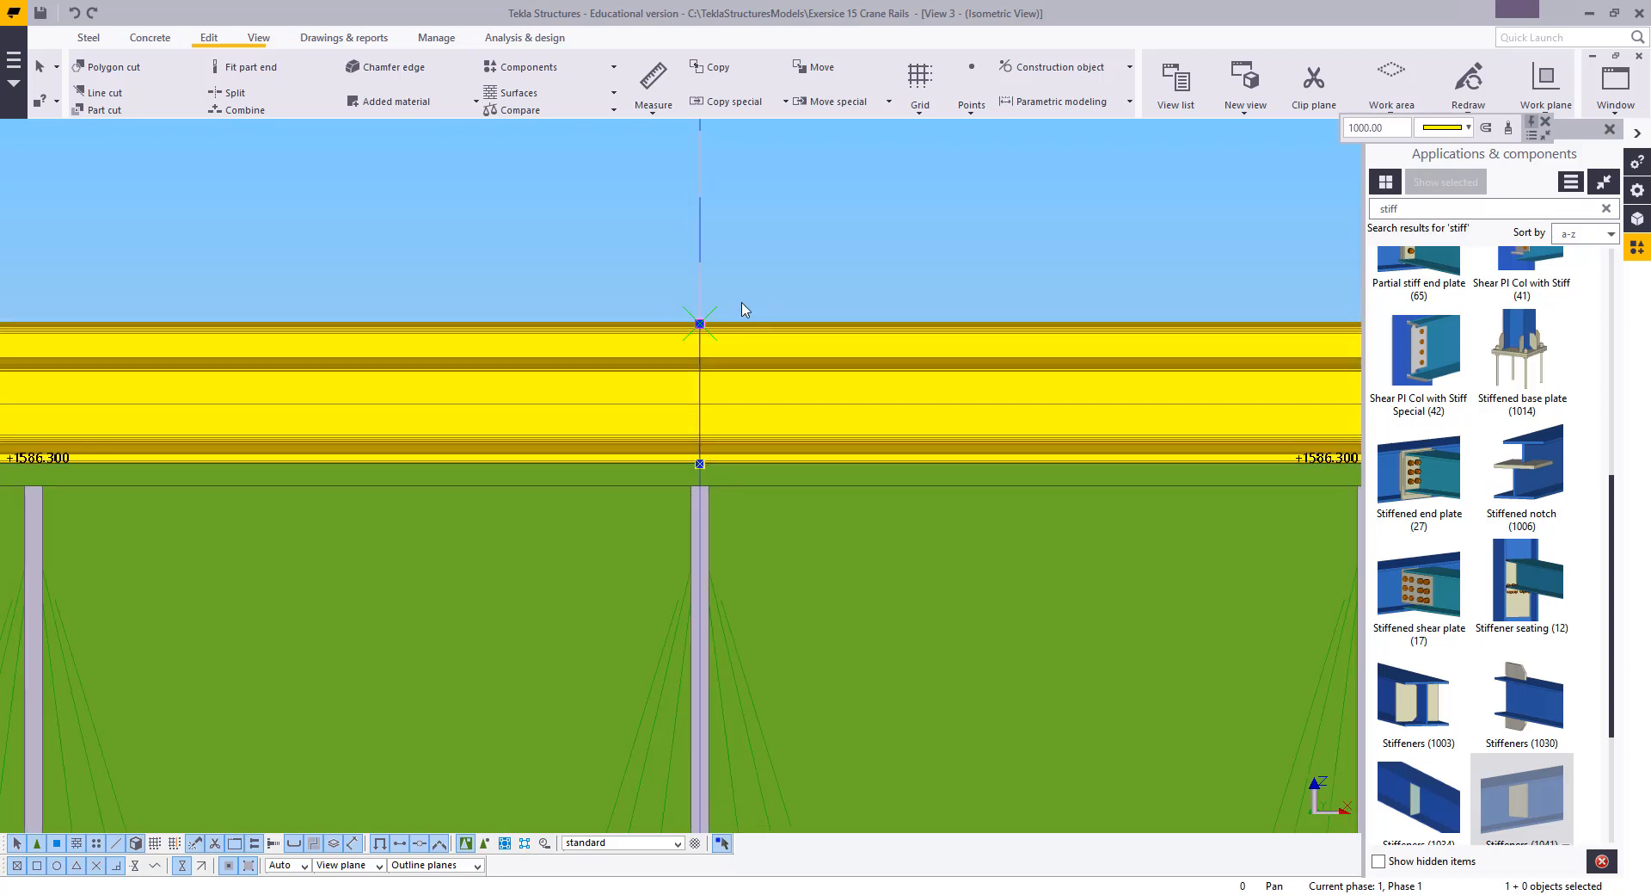
left_click(261, 40)
left_click(480, 111)
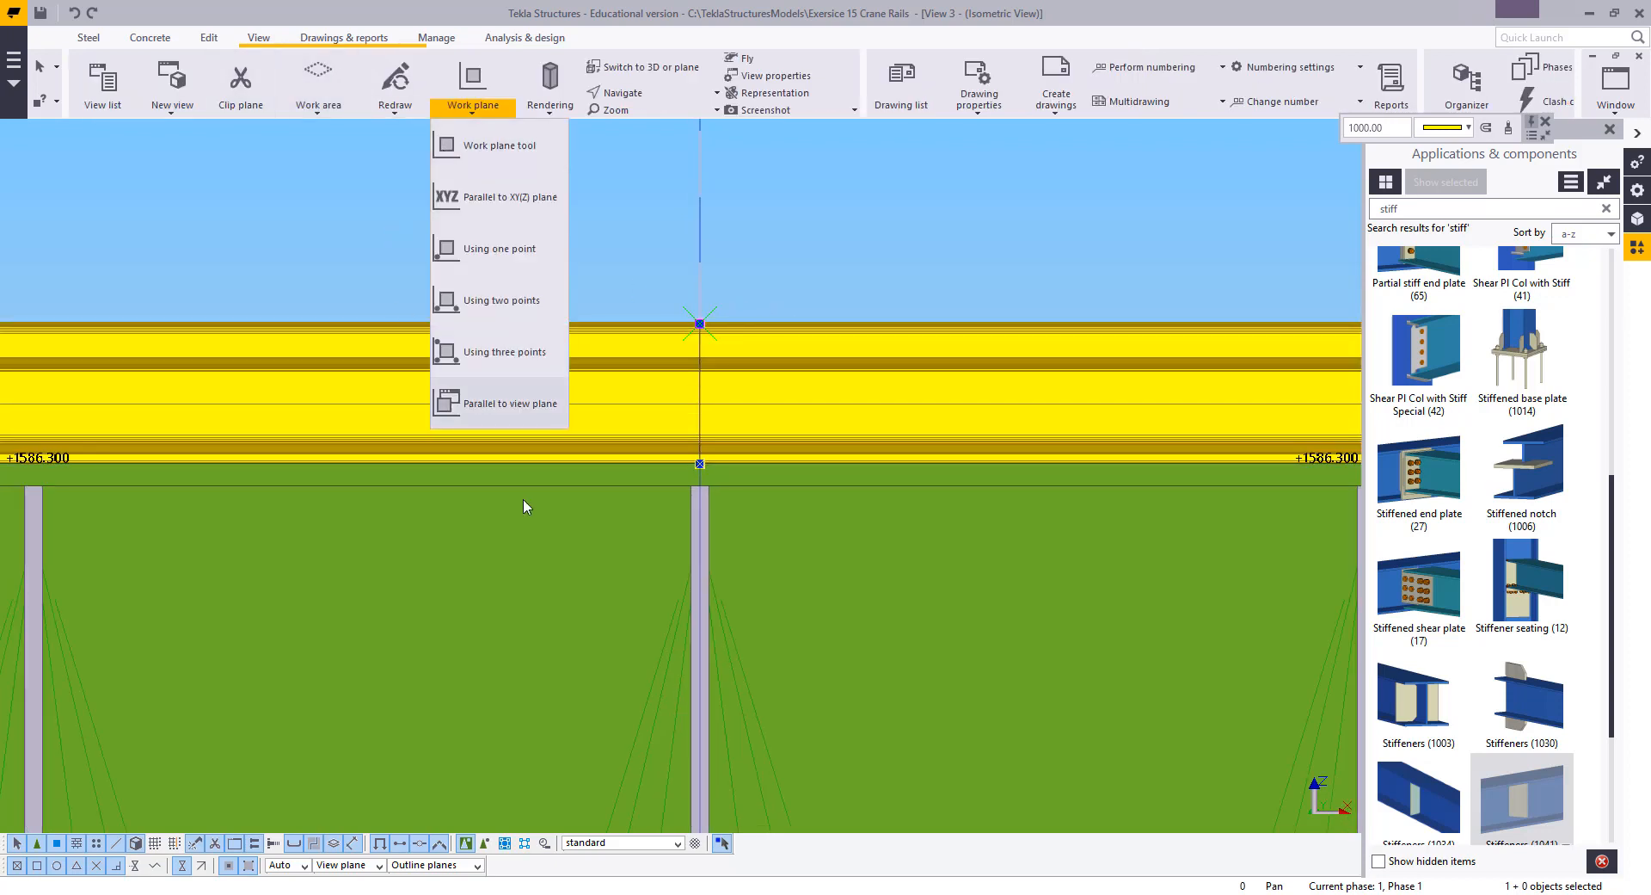
left_click(456, 402)
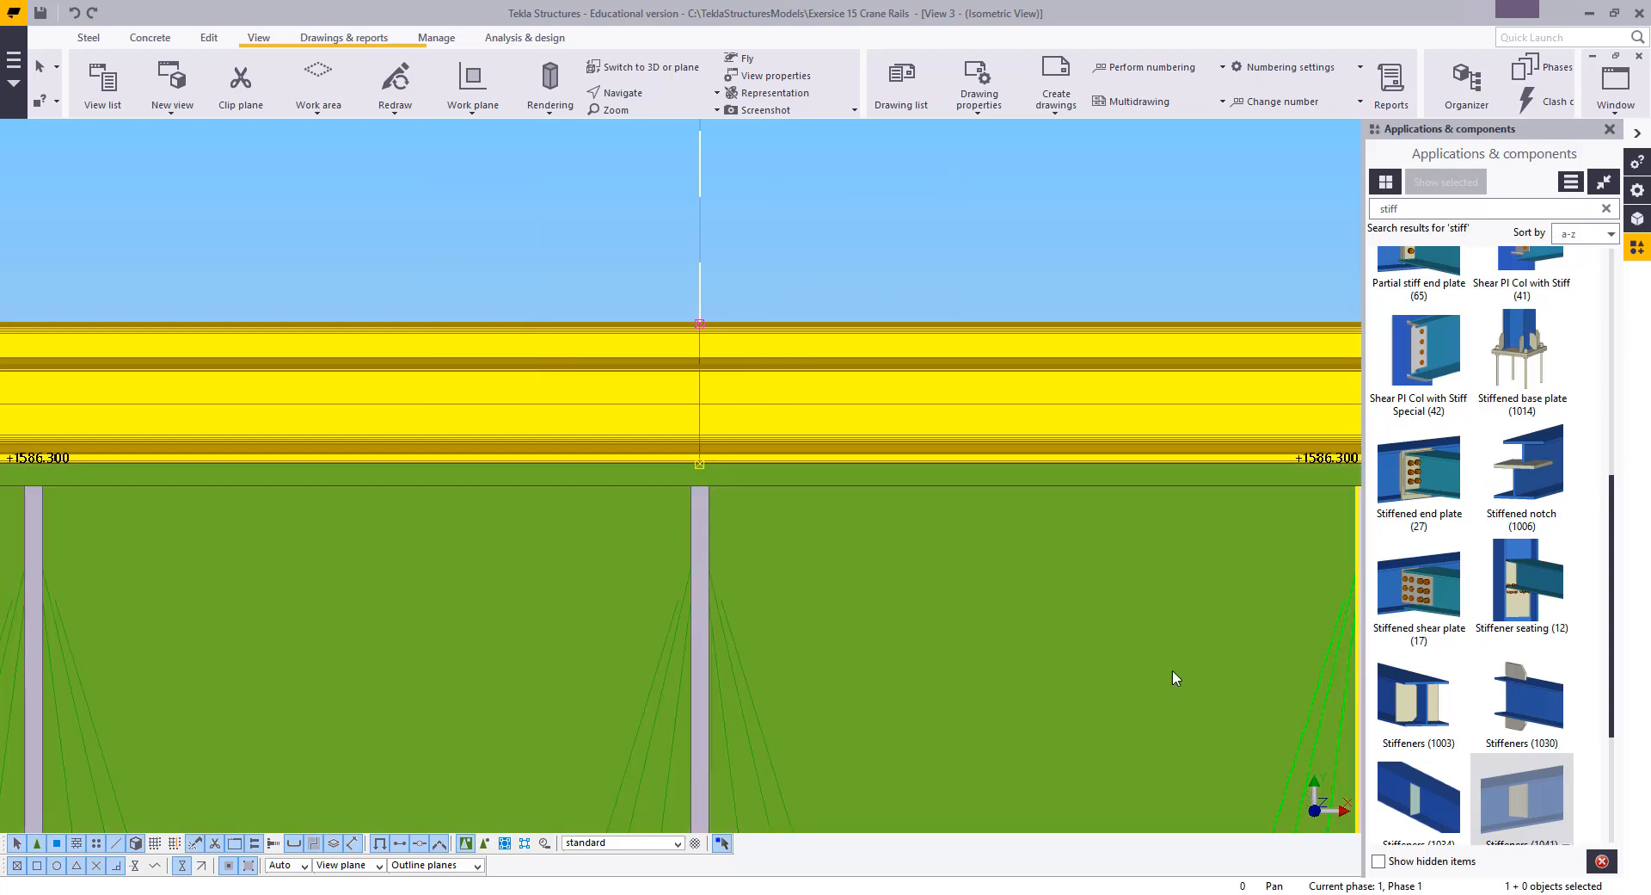
Rotate the construction line 60° around Z about its lower end at the rail's base
right_click(546, 201)
mouse_move(646, 336)
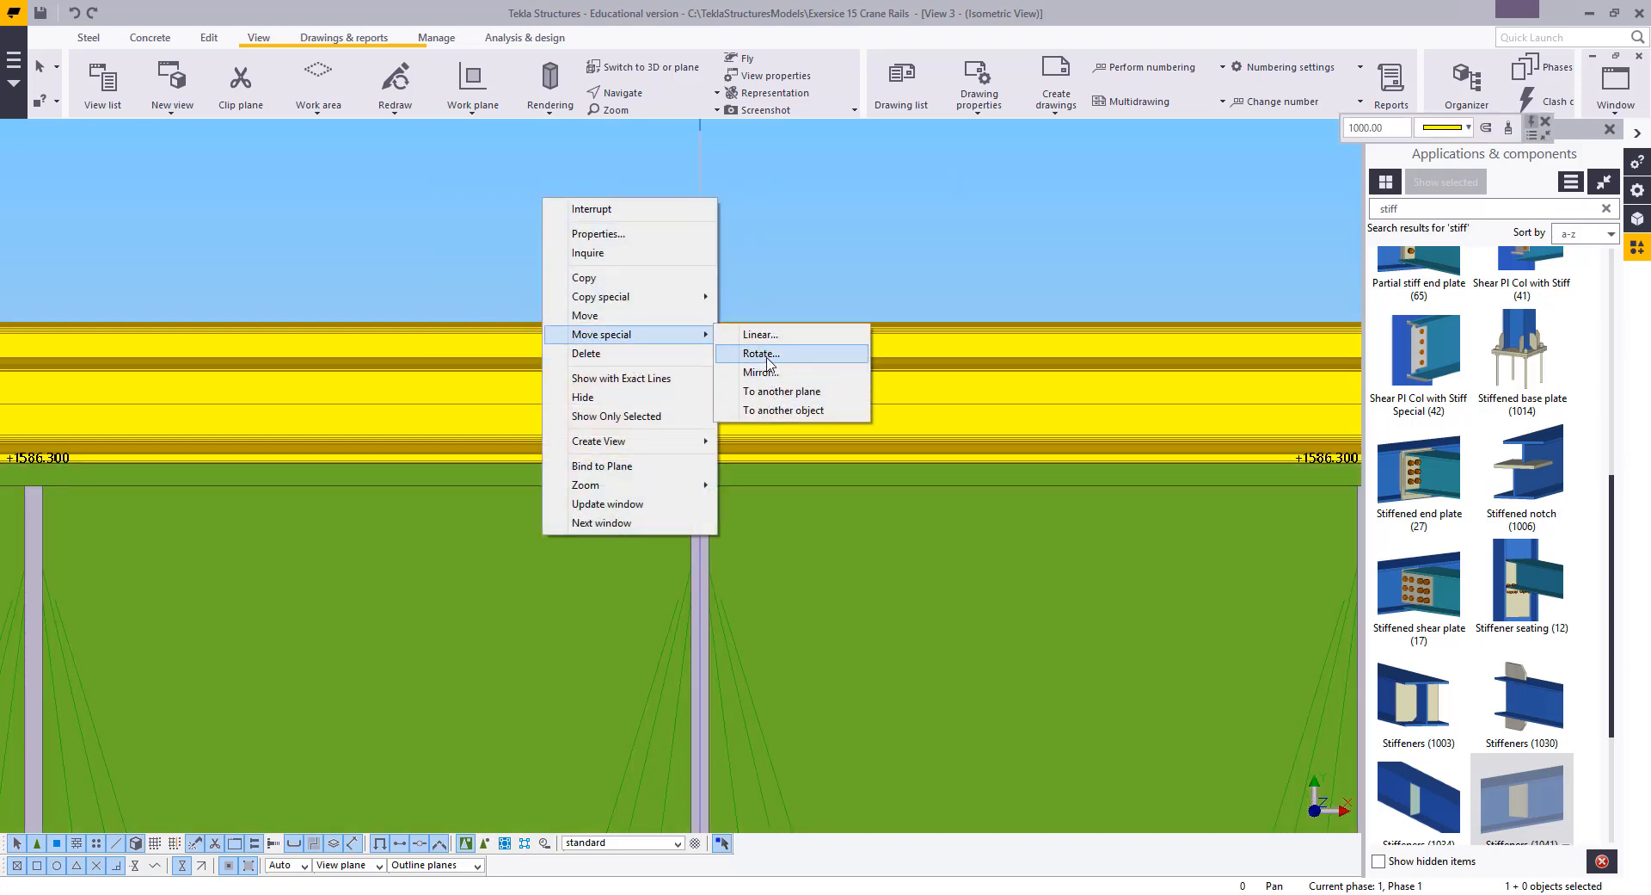
left_click(768, 354)
left_click(698, 460)
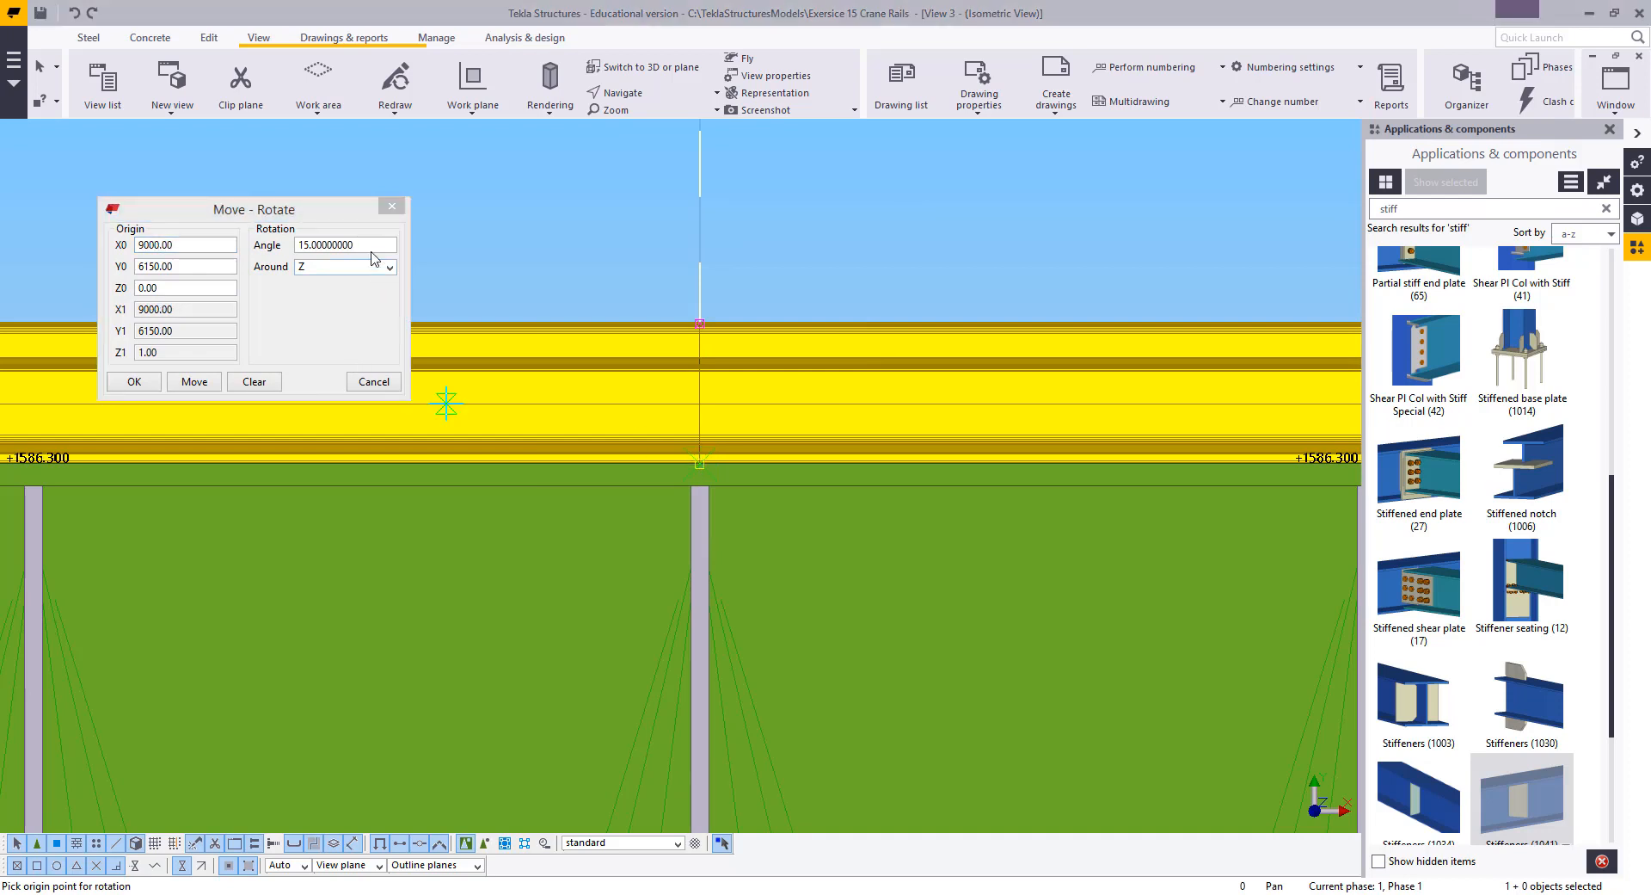
left_click_drag(370, 247, 172, 246)
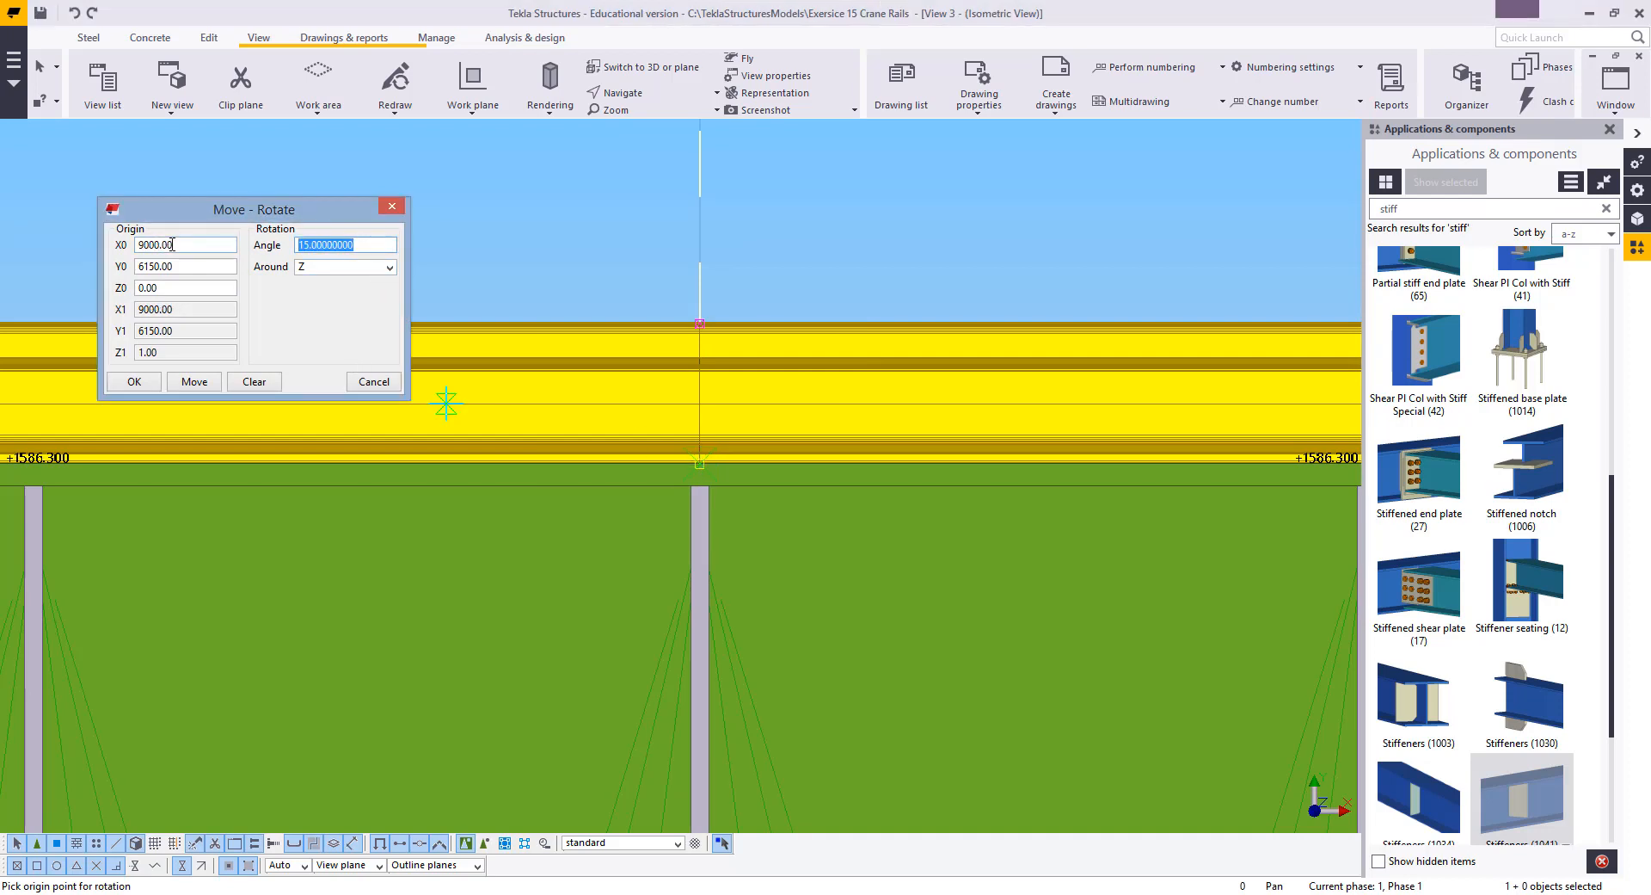
type("60")
left_click(202, 384)
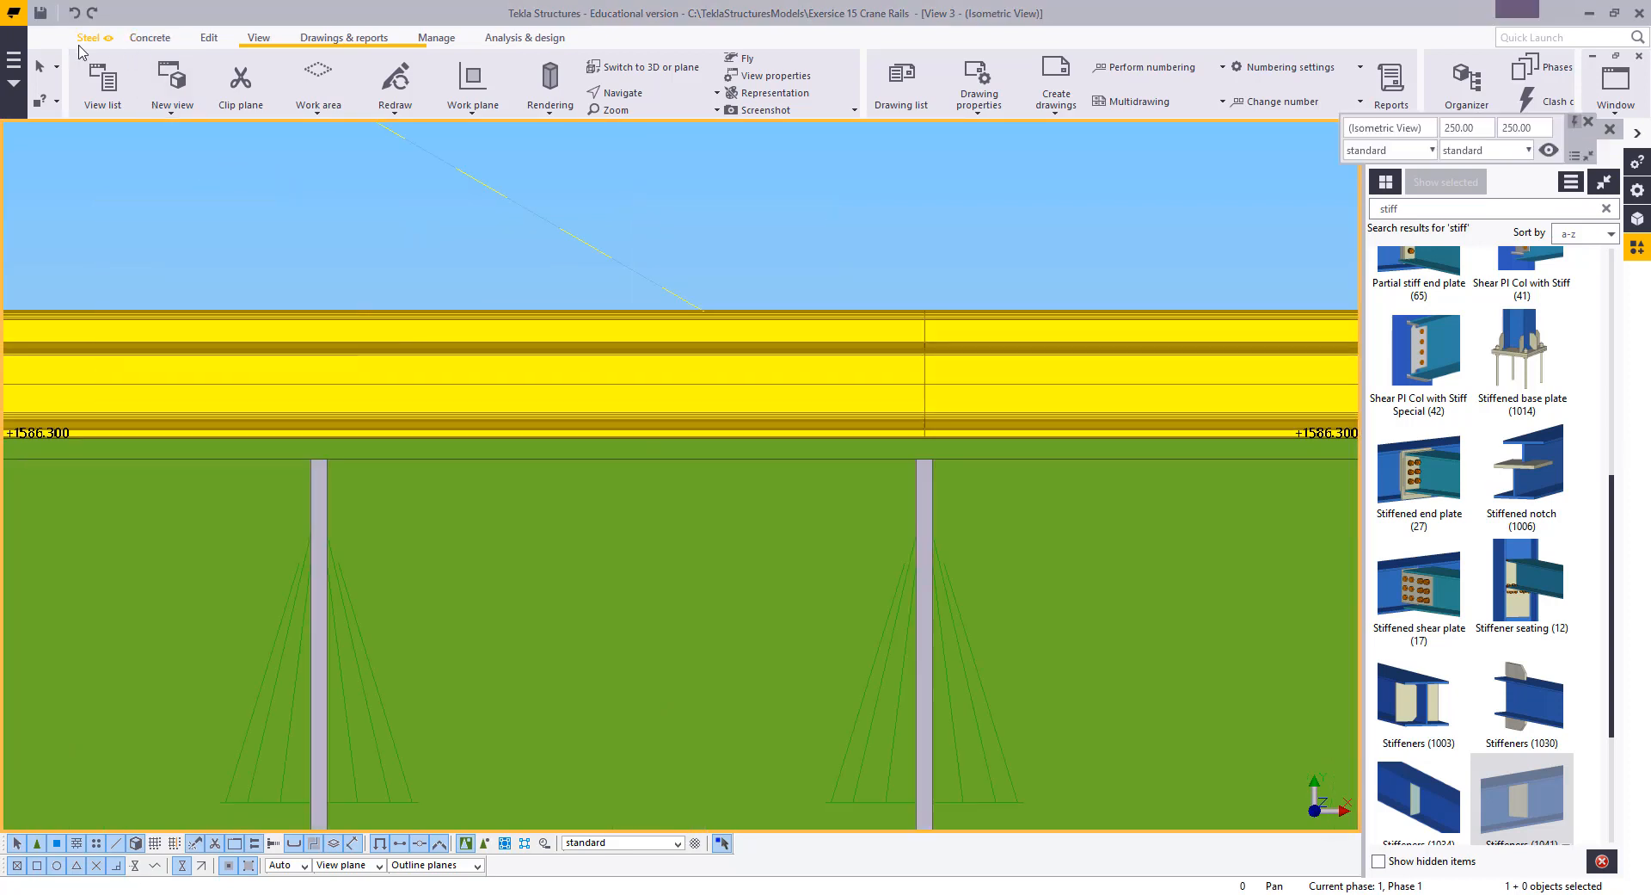
Fit the end of the rail segment crossed by the inclined construction line to that line
mouse_move(209, 38)
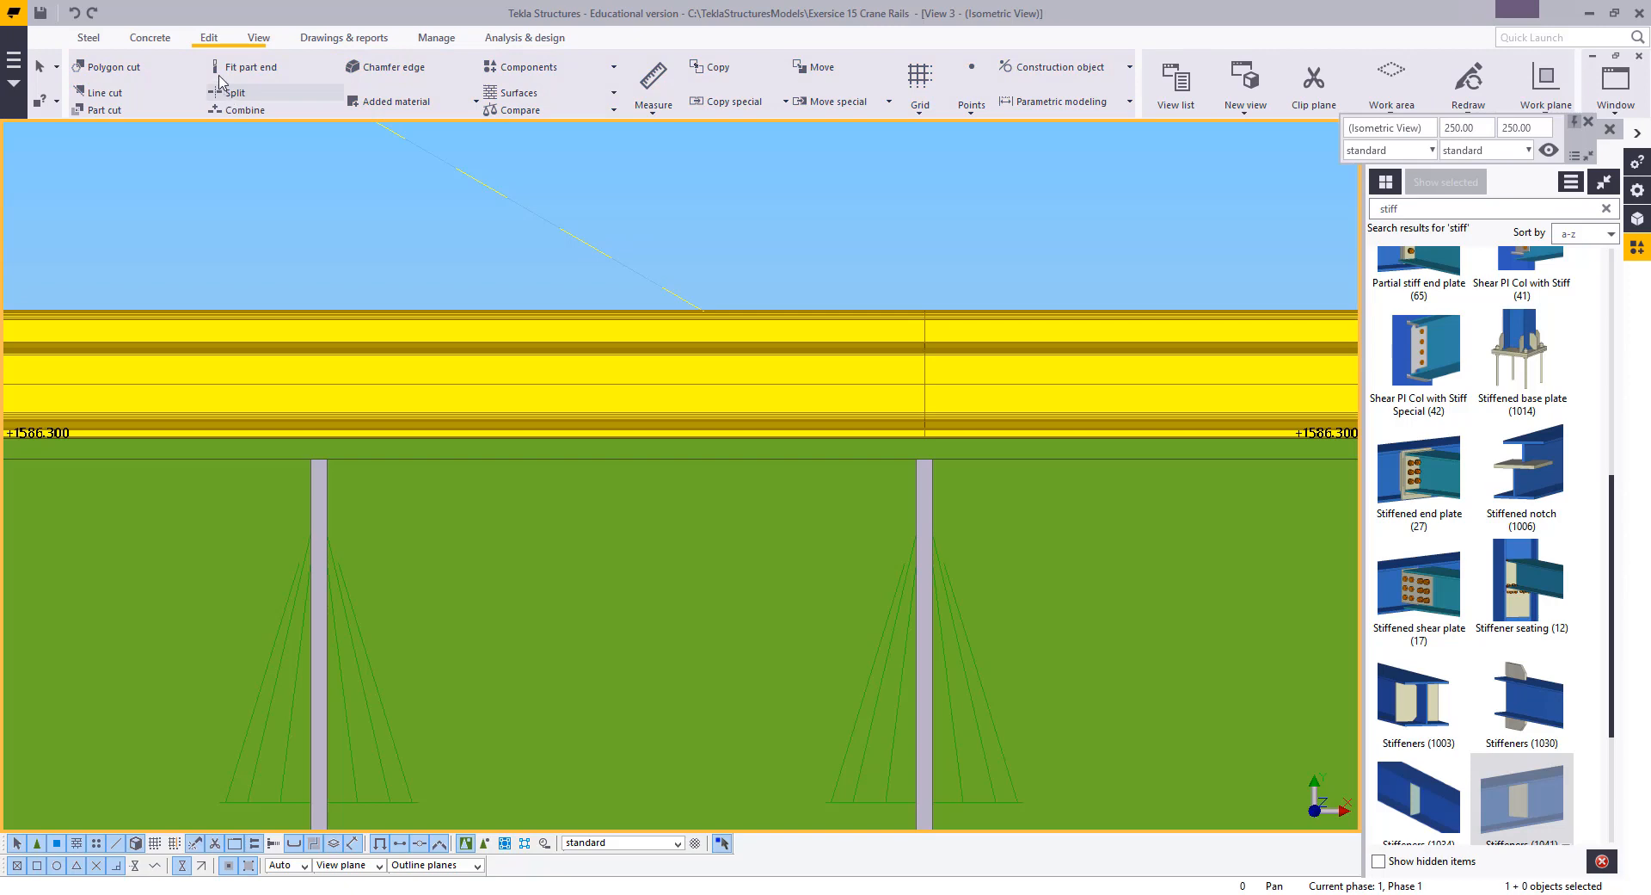
left_click(220, 72)
left_click(674, 336)
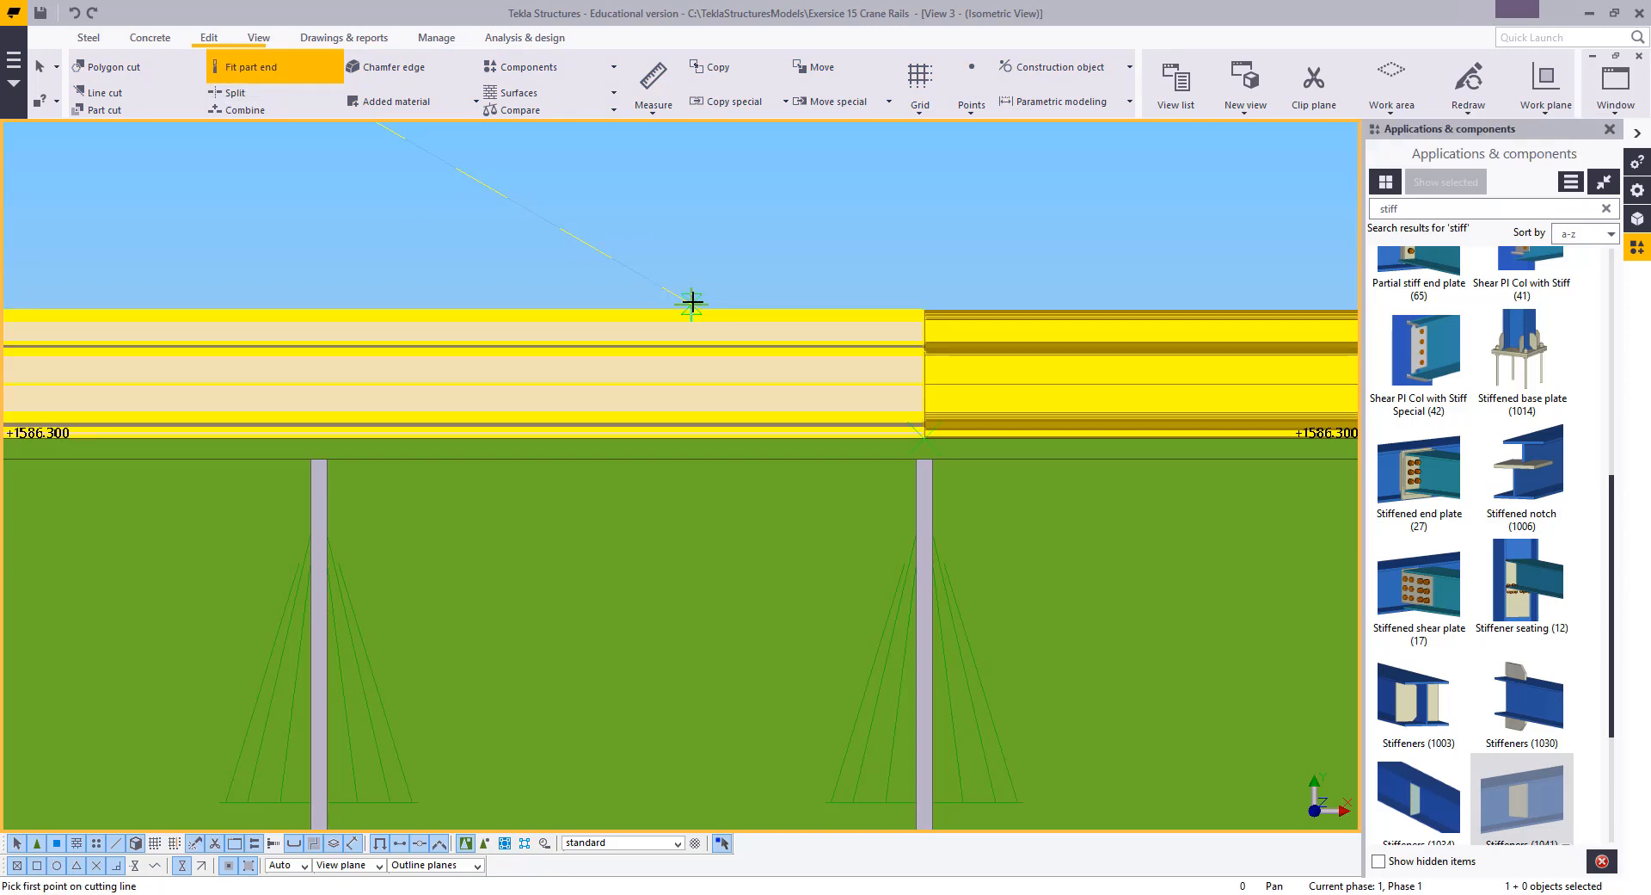
left_click(692, 303)
scroll(530, 287, "up", 4)
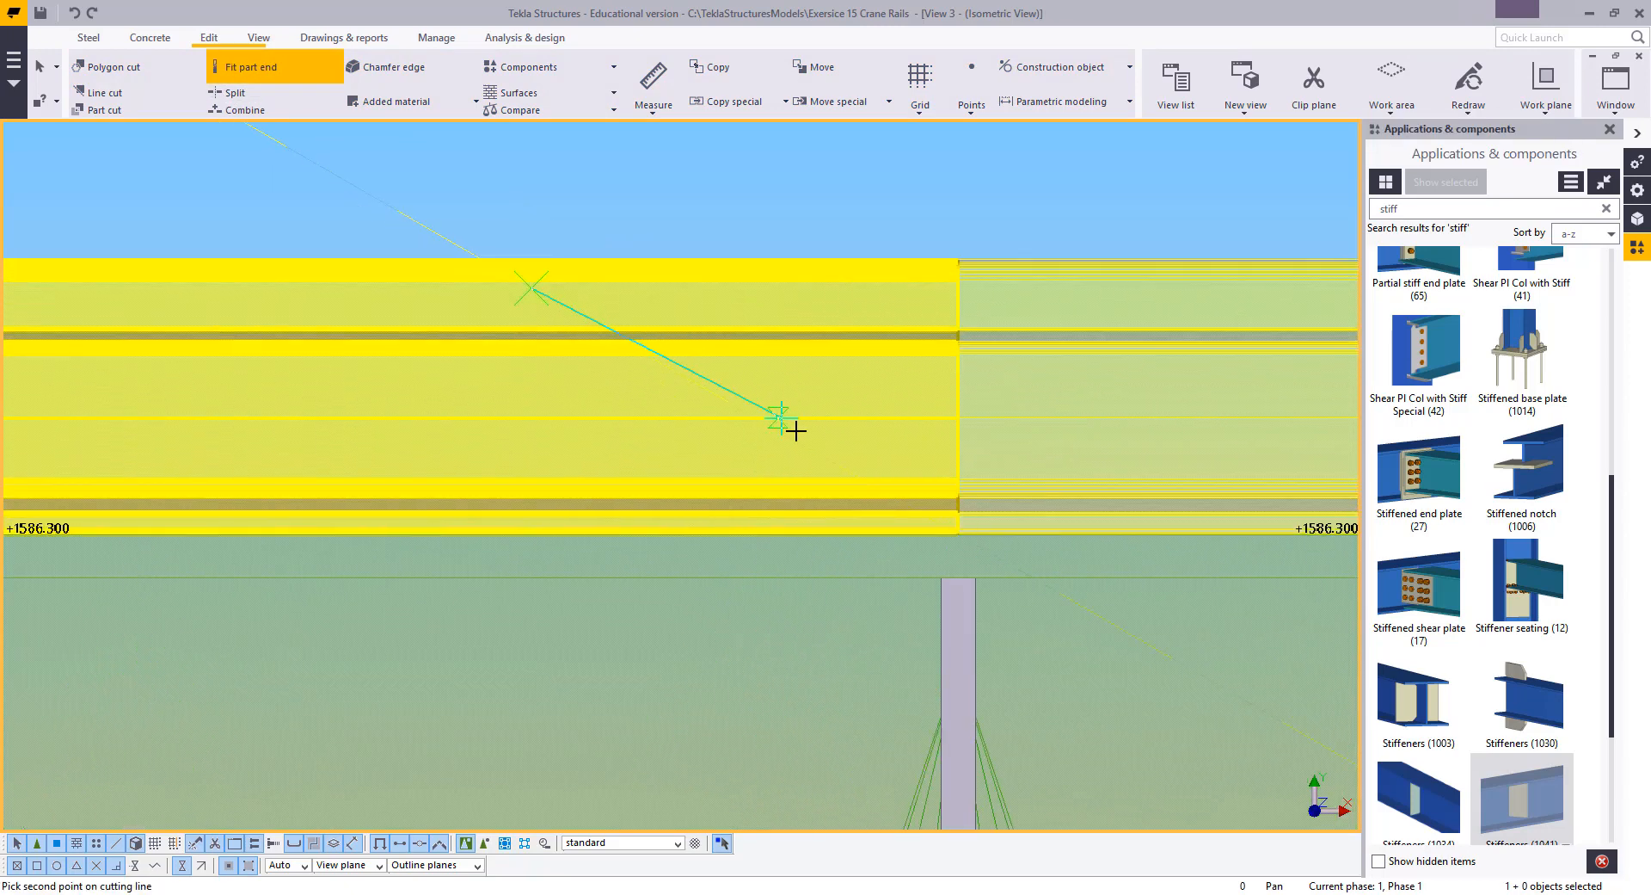
left_click(824, 454)
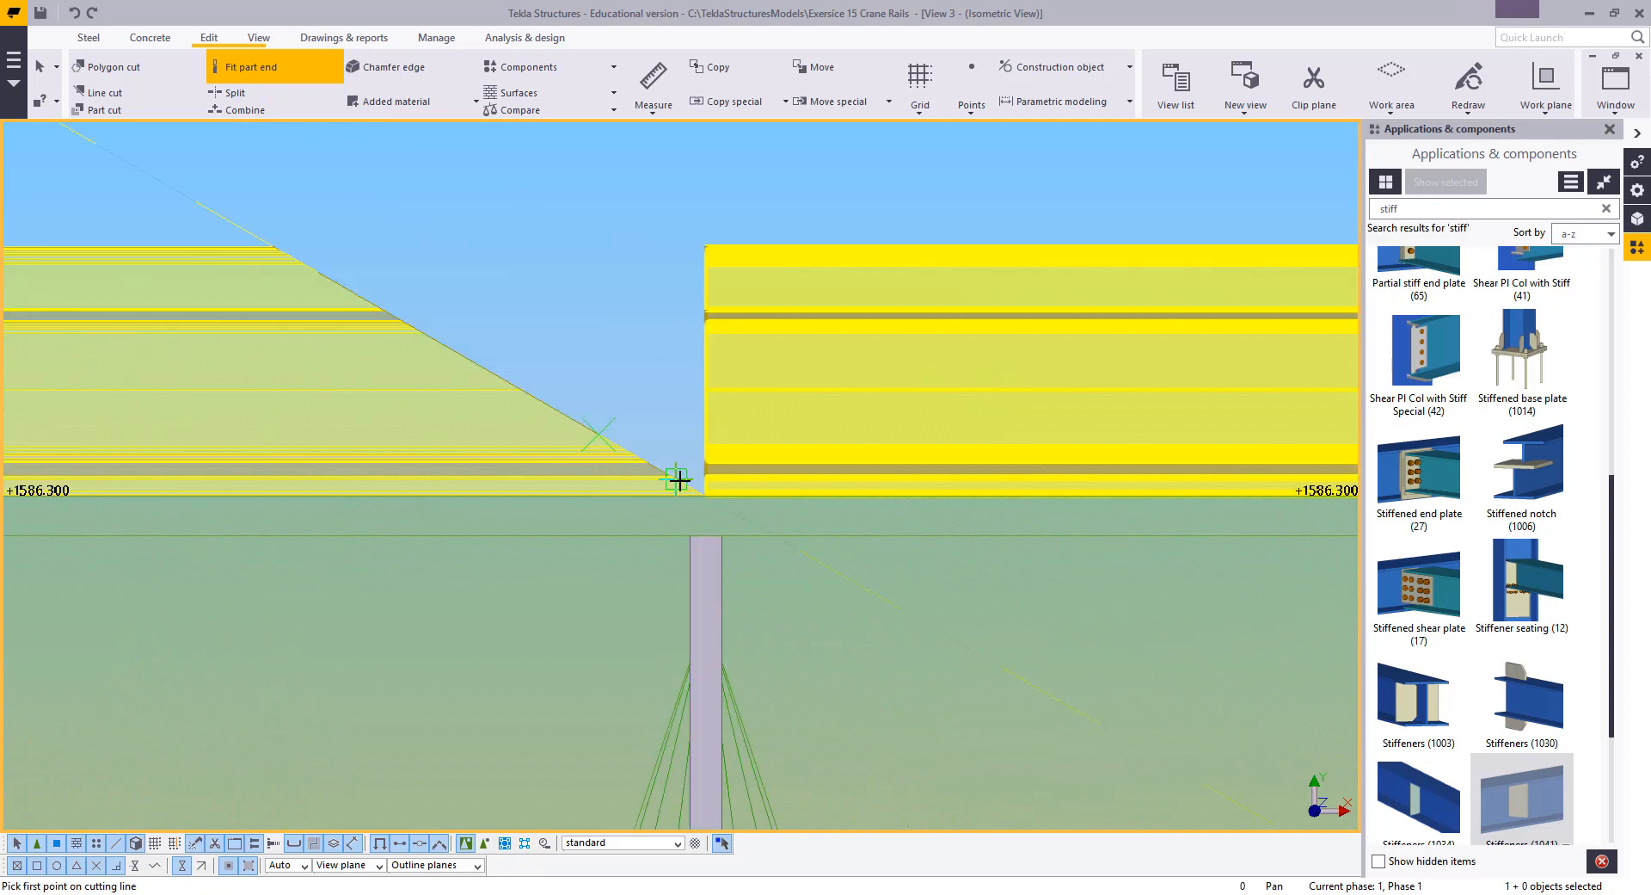
Fit the square end of the other rail segment to the same inclined line so the two segments meet
left_click(679, 480)
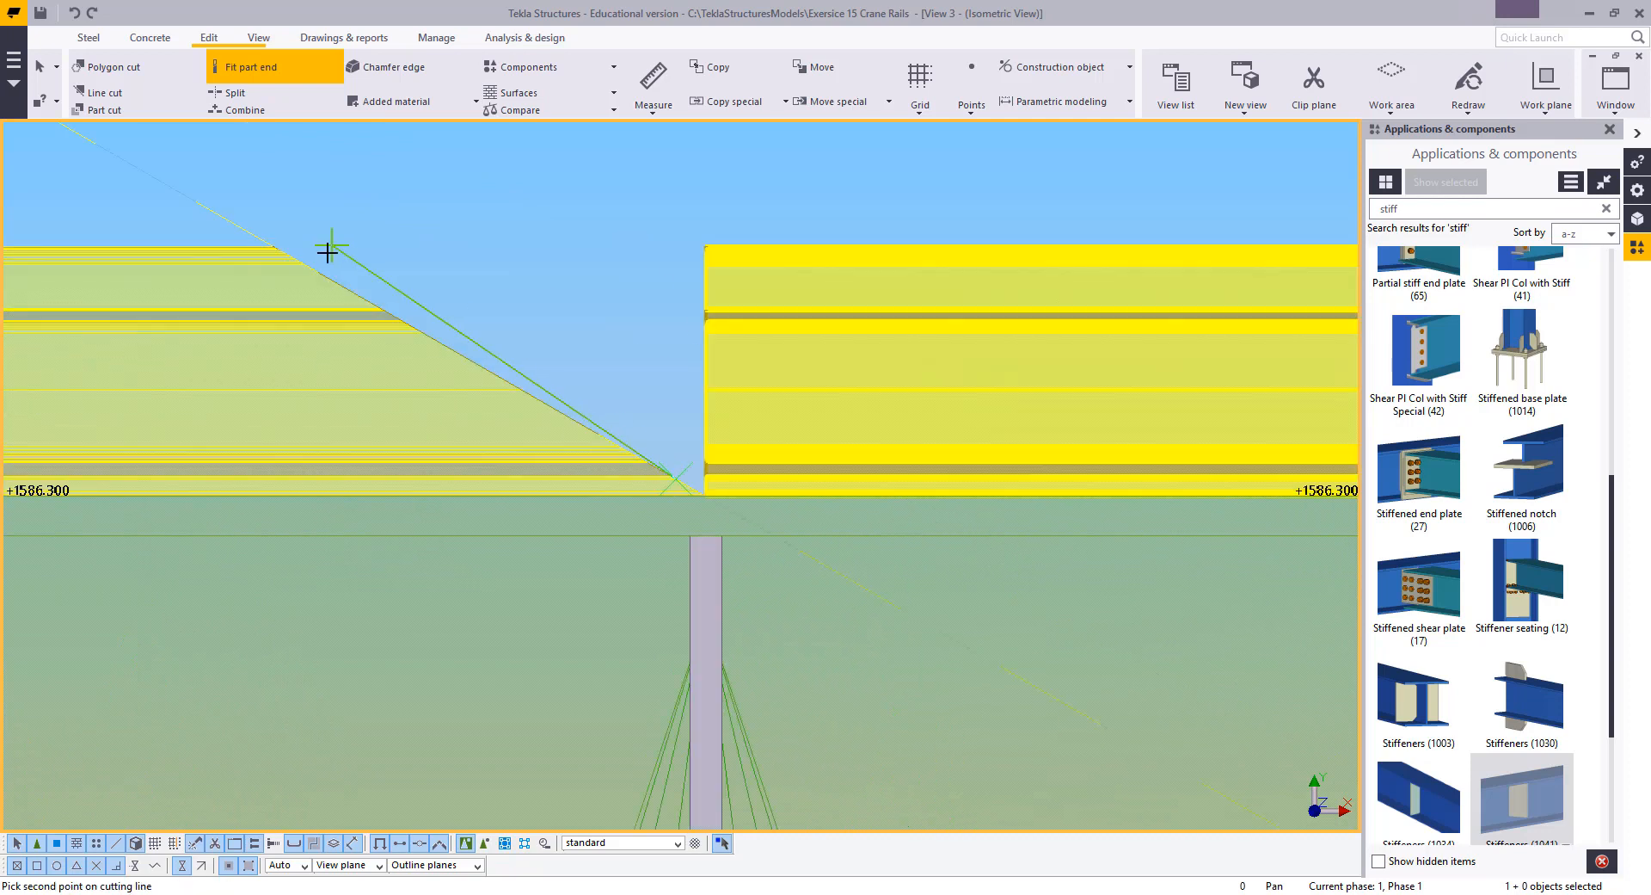
left_click(317, 265)
right_click(341, 189)
scroll(381, 203, "down", 2)
middle_click_drag(381, 203, 811, 369)
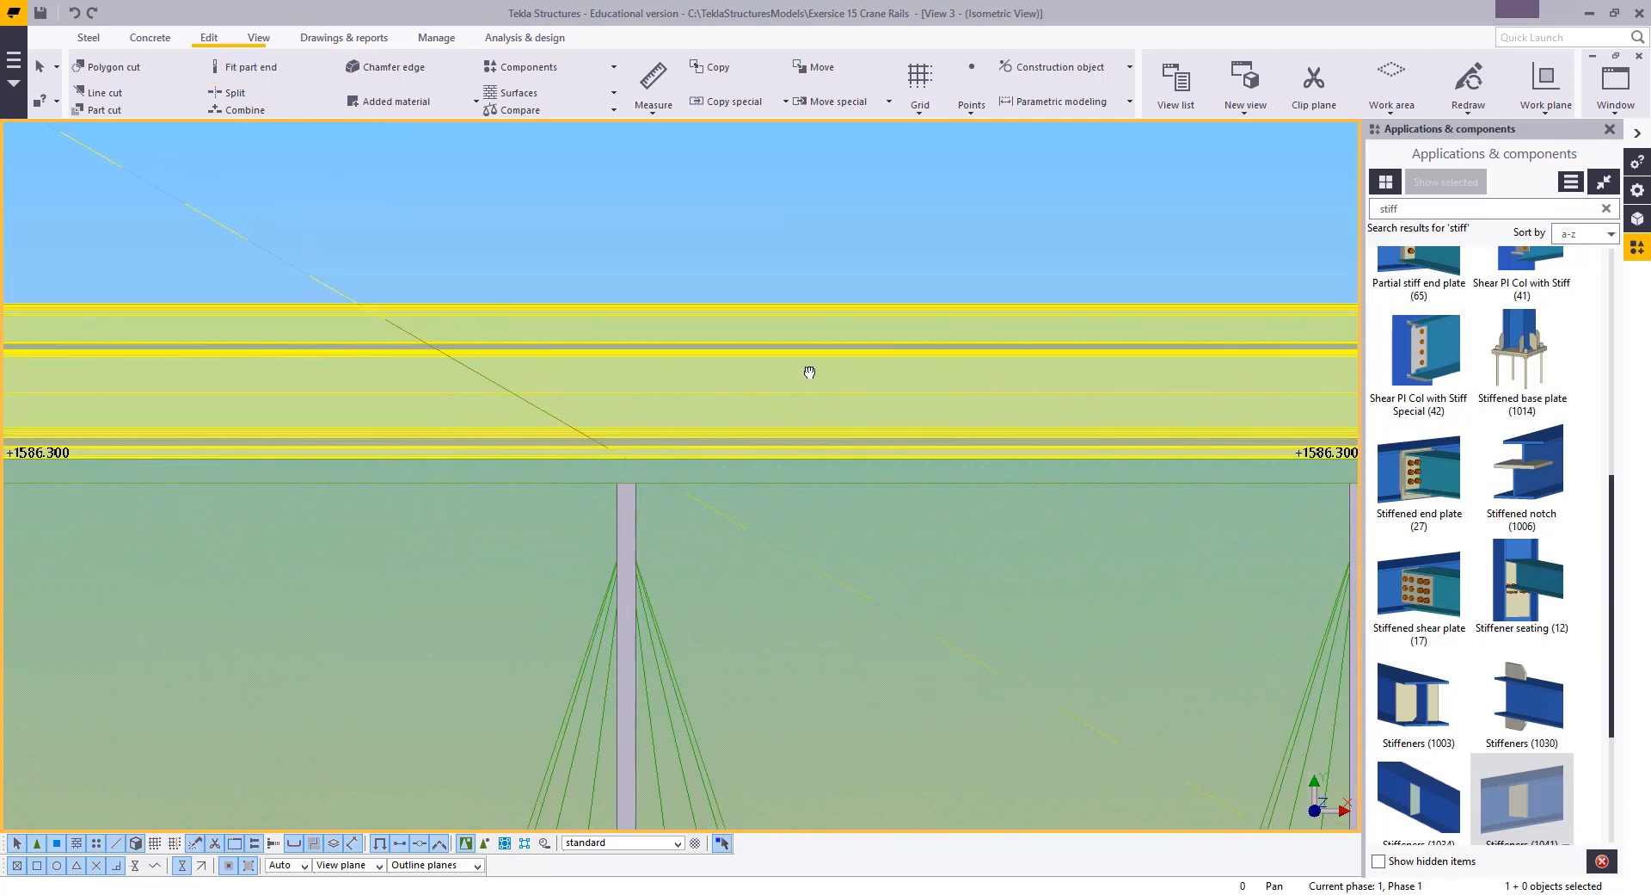
Delete the inclined construction line from the redrawn elevation view and return to View 1 - Isometric View
left_click_drag(713, 285, 524, 313)
key("Delete")
right_click(608, 230)
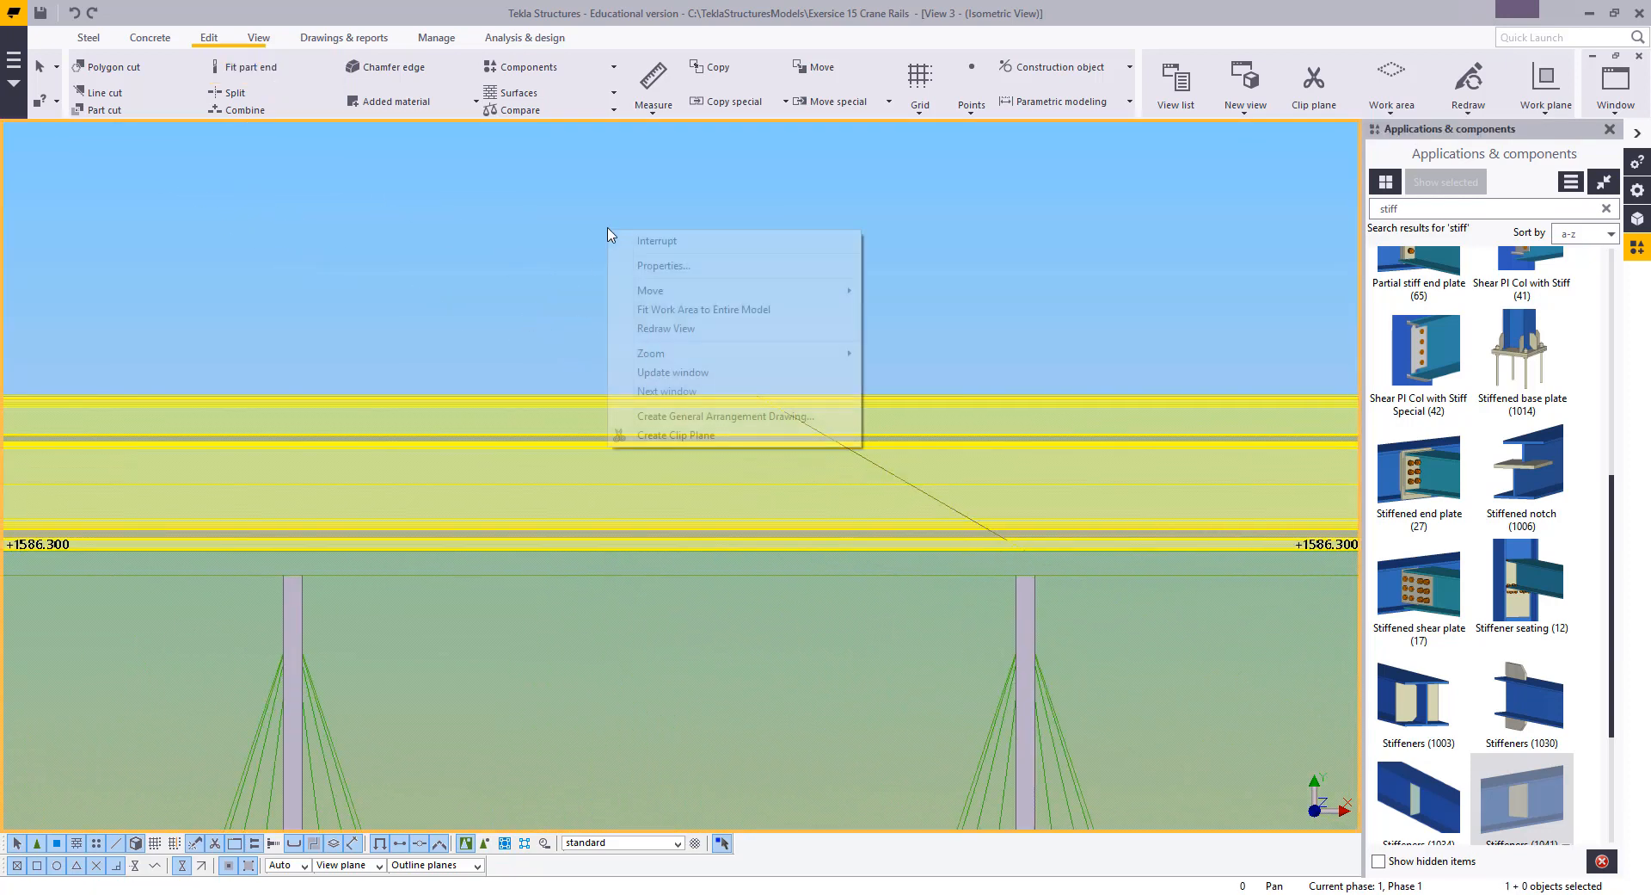
left_click(690, 330)
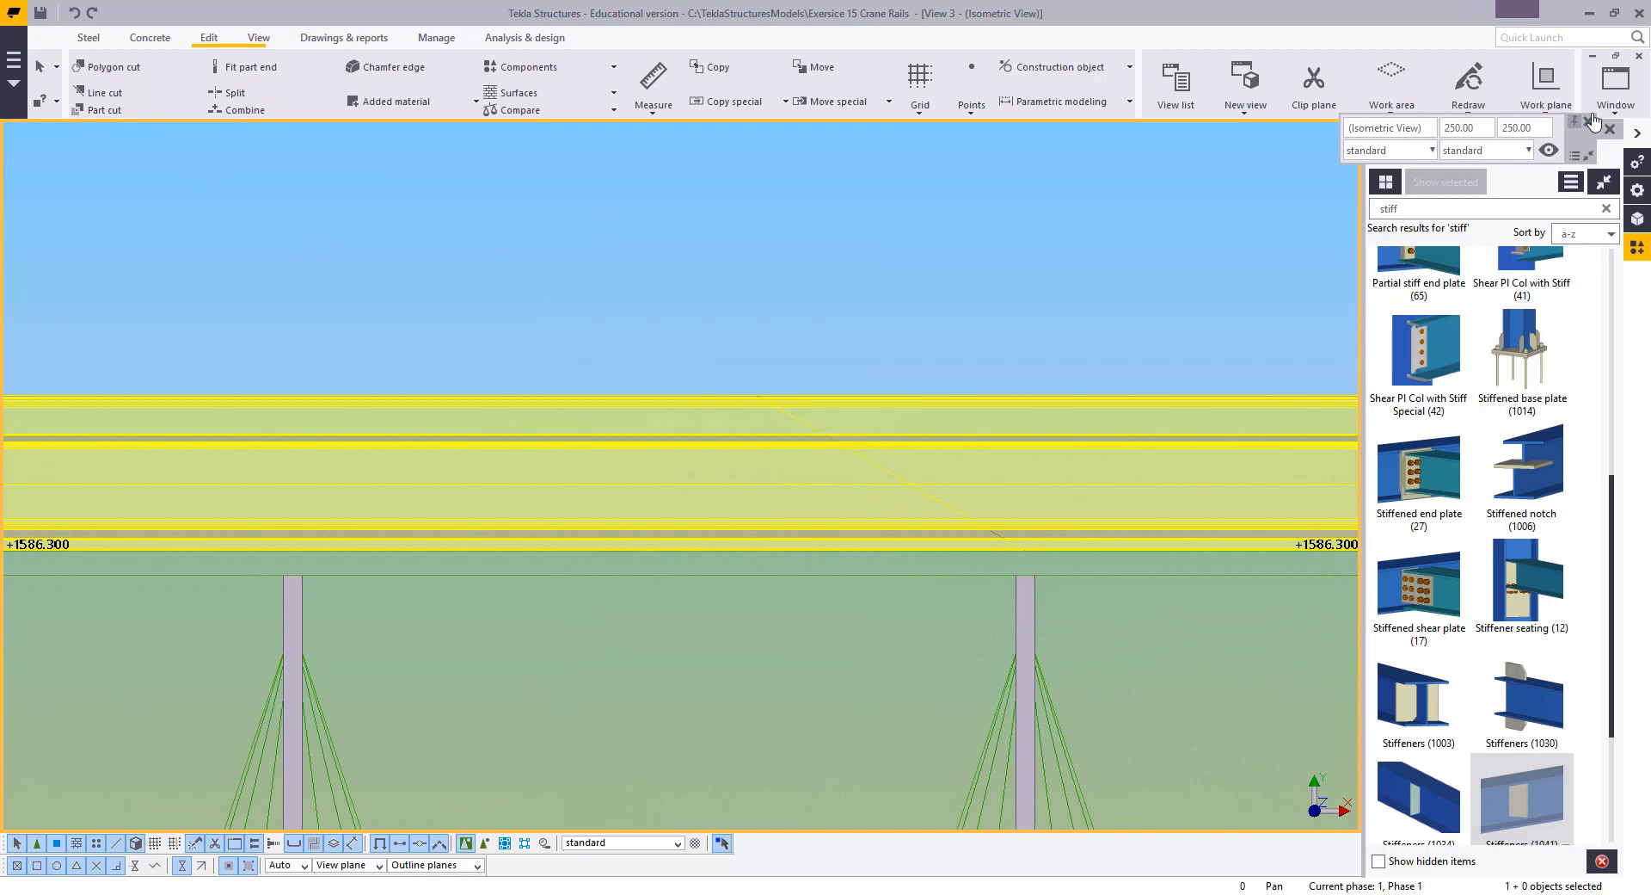
left_click(1615, 91)
left_click(1578, 231)
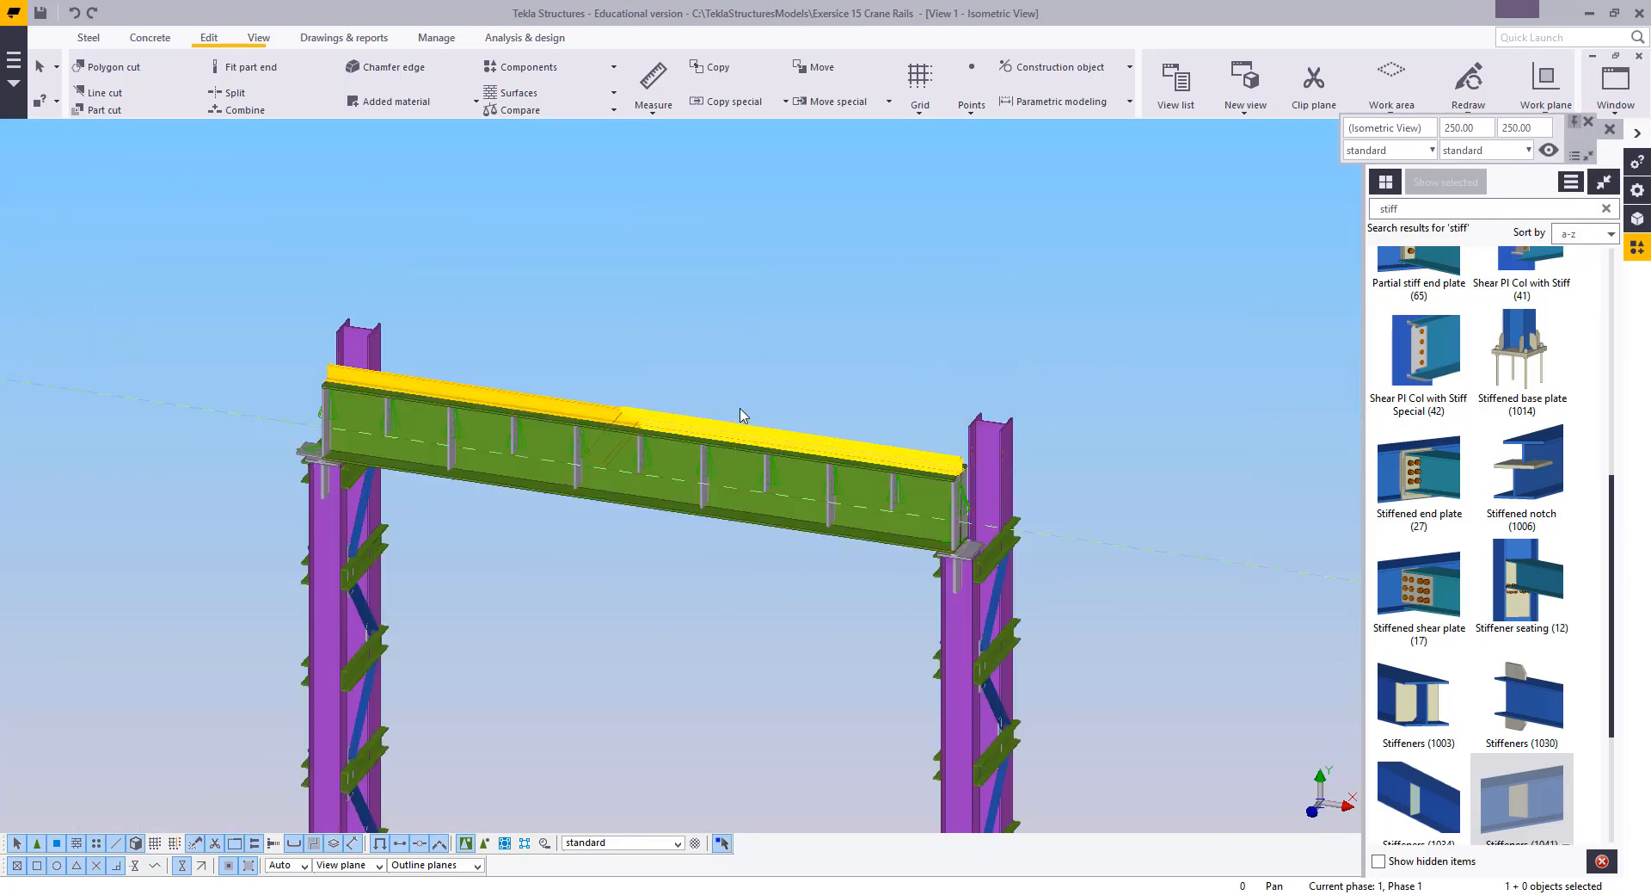
Switch to the AutoCAD drawing and examine the crane rail section, its clips and the Gantrail clip note
right_click(787, 337)
left_click(912, 428)
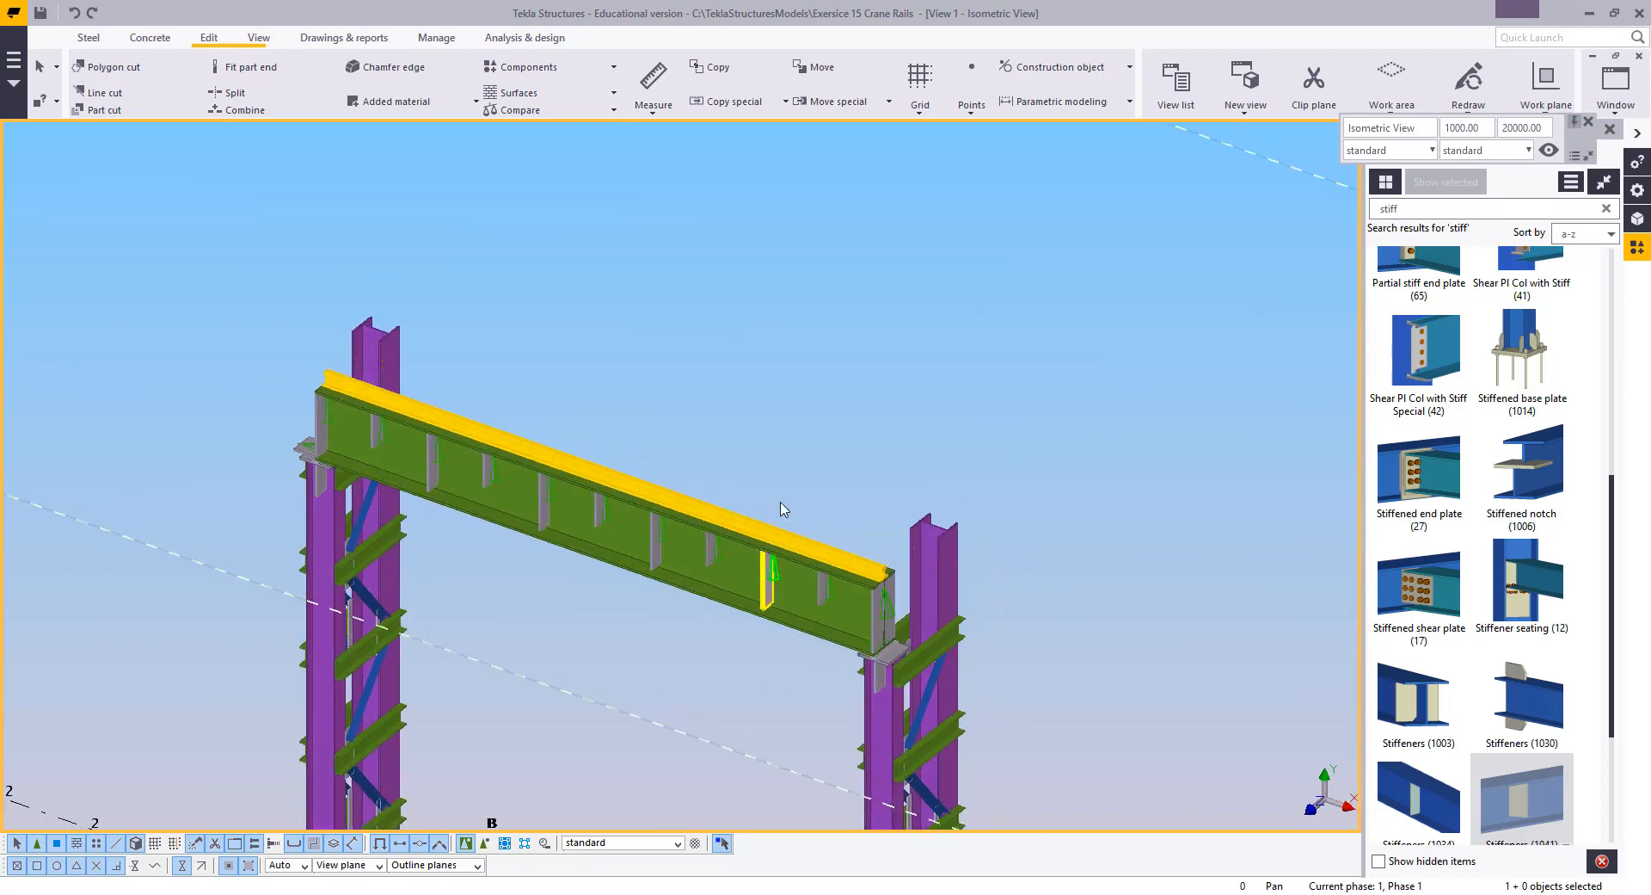
scroll(895, 577, "up", 6)
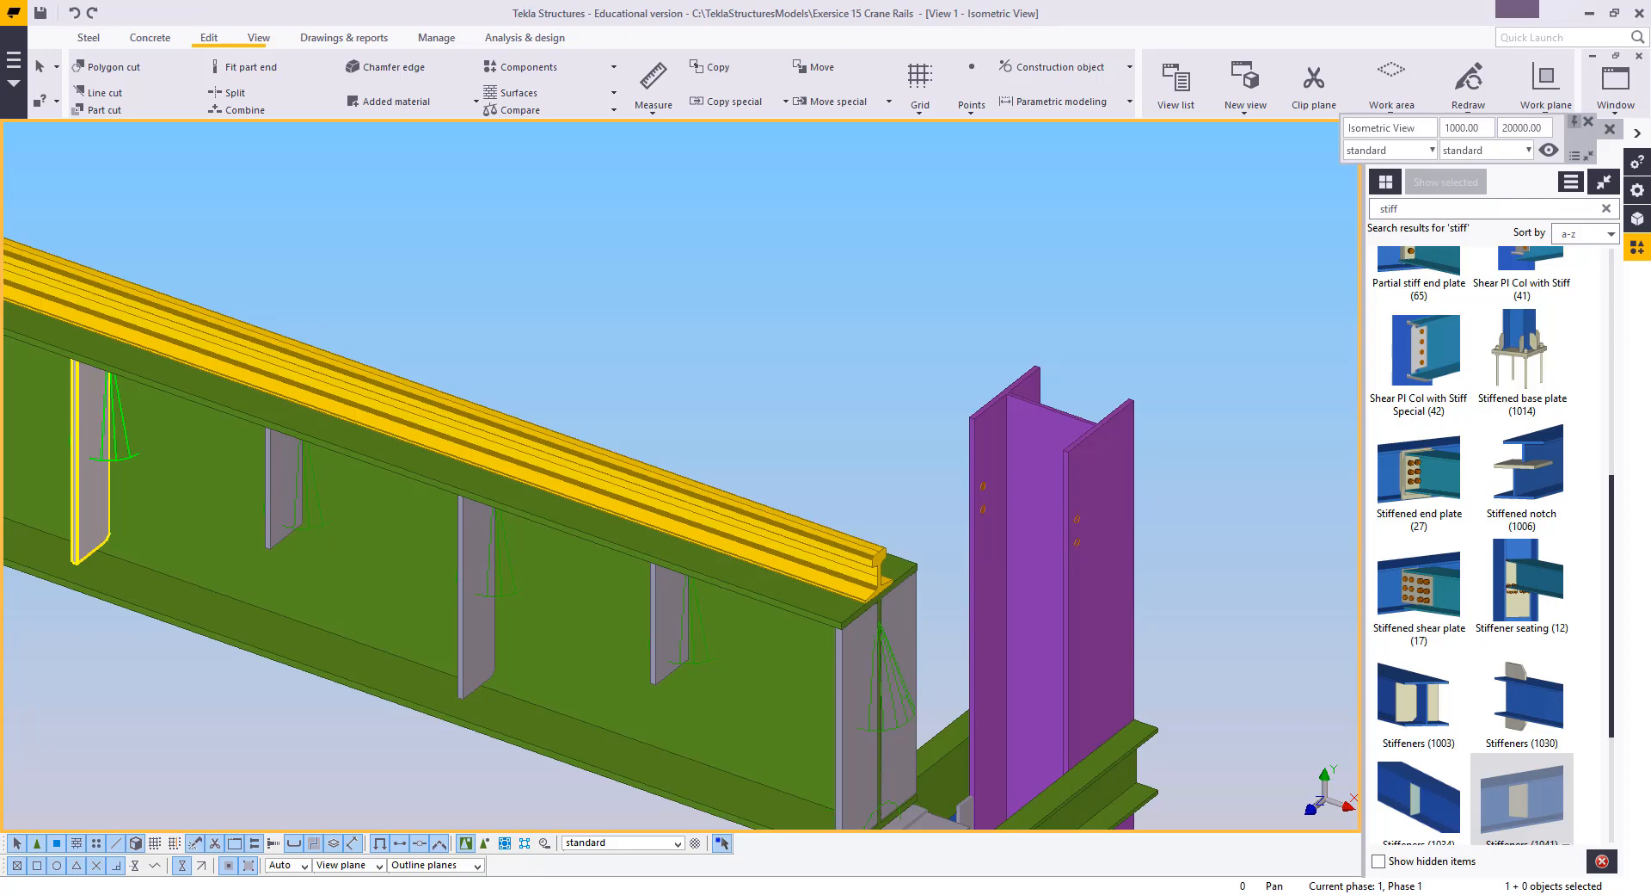
key("alt+Tab")
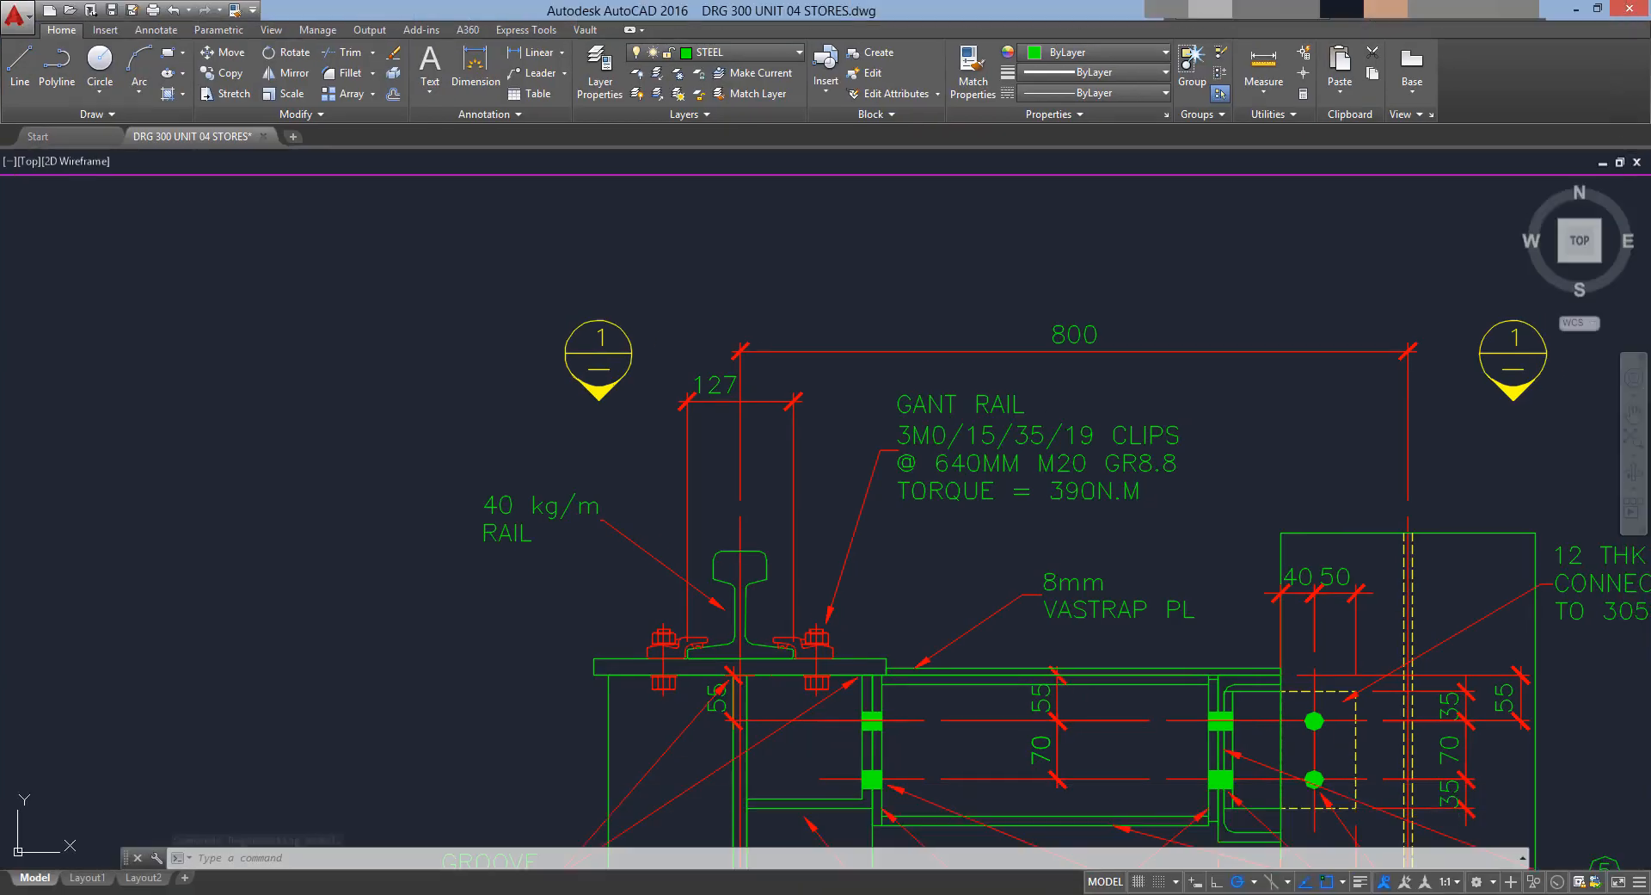
scroll(1182, 725, "up", 2)
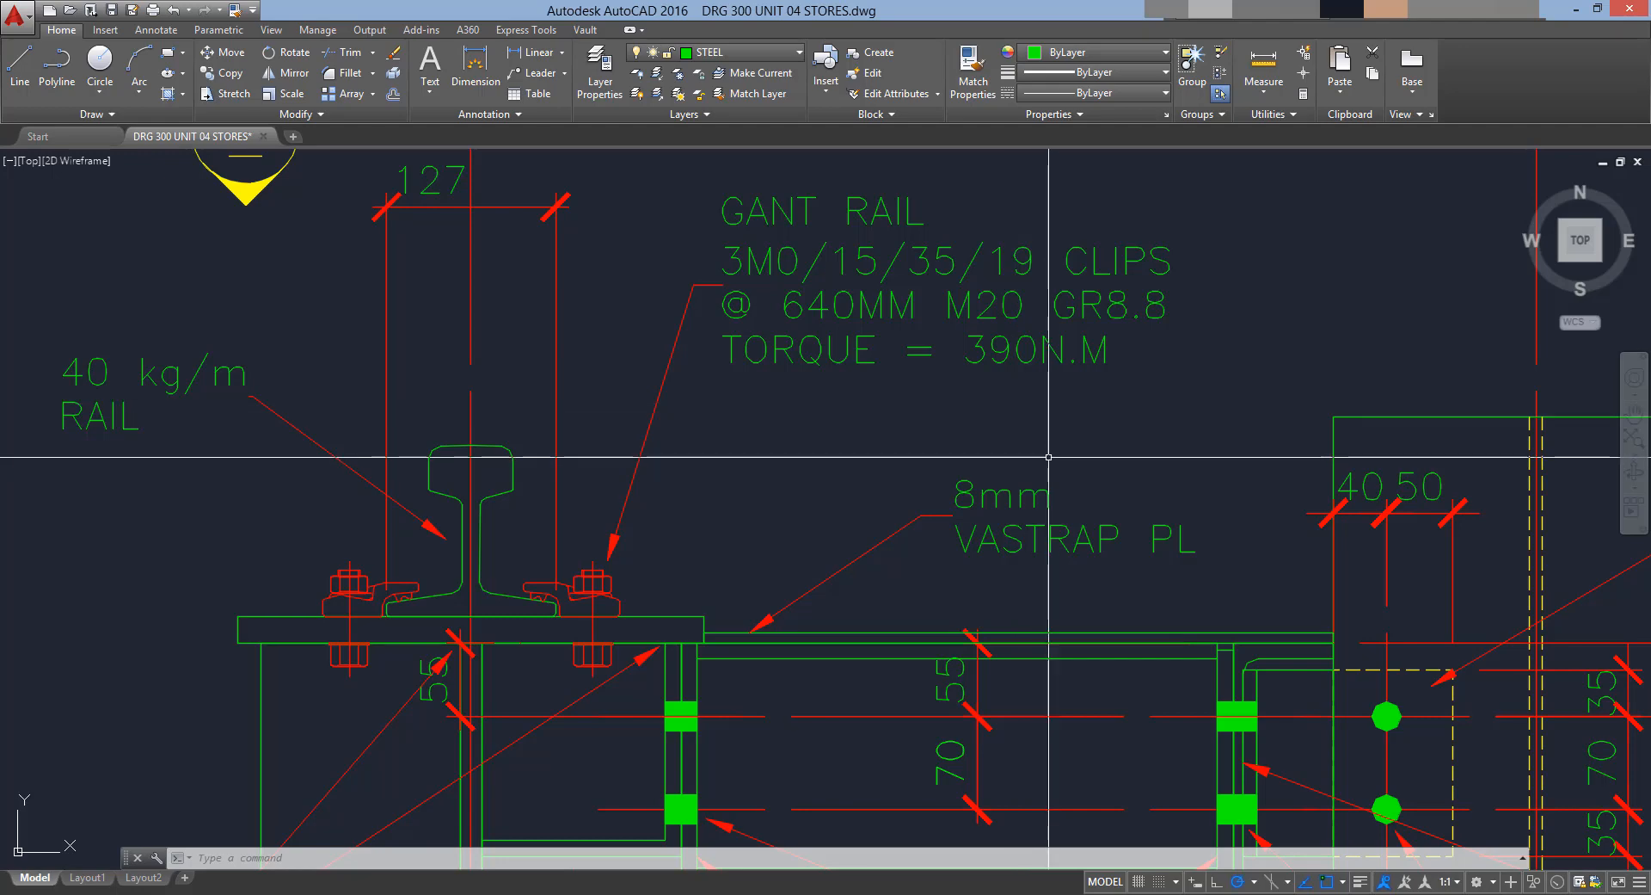
middle_click_drag(822, 501, 929, 559)
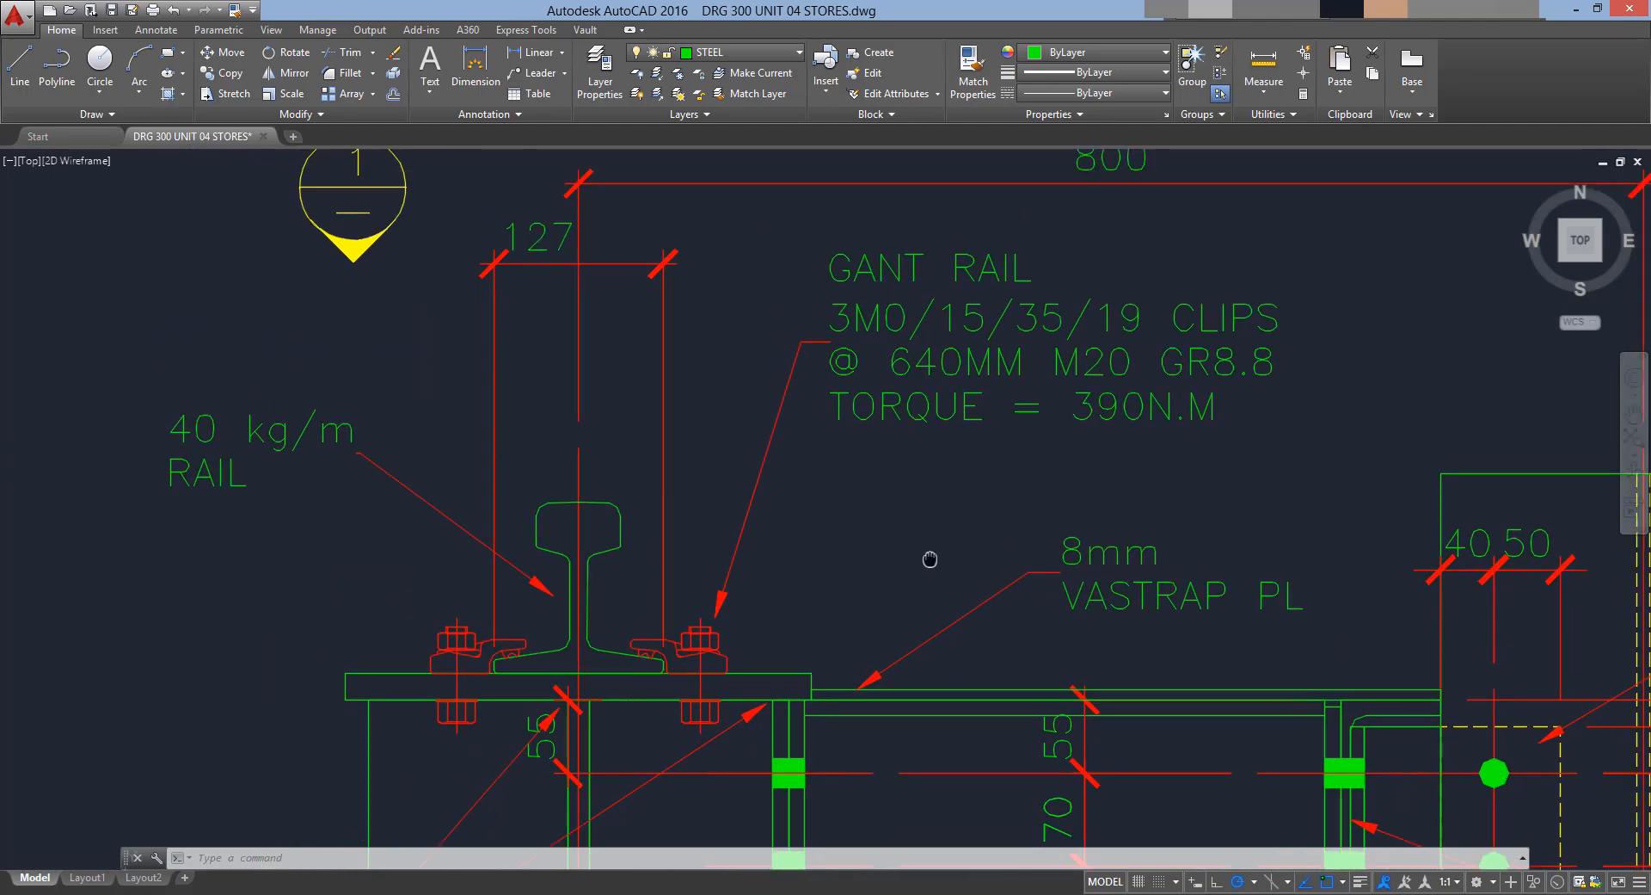
scroll(579, 644, "up", 5)
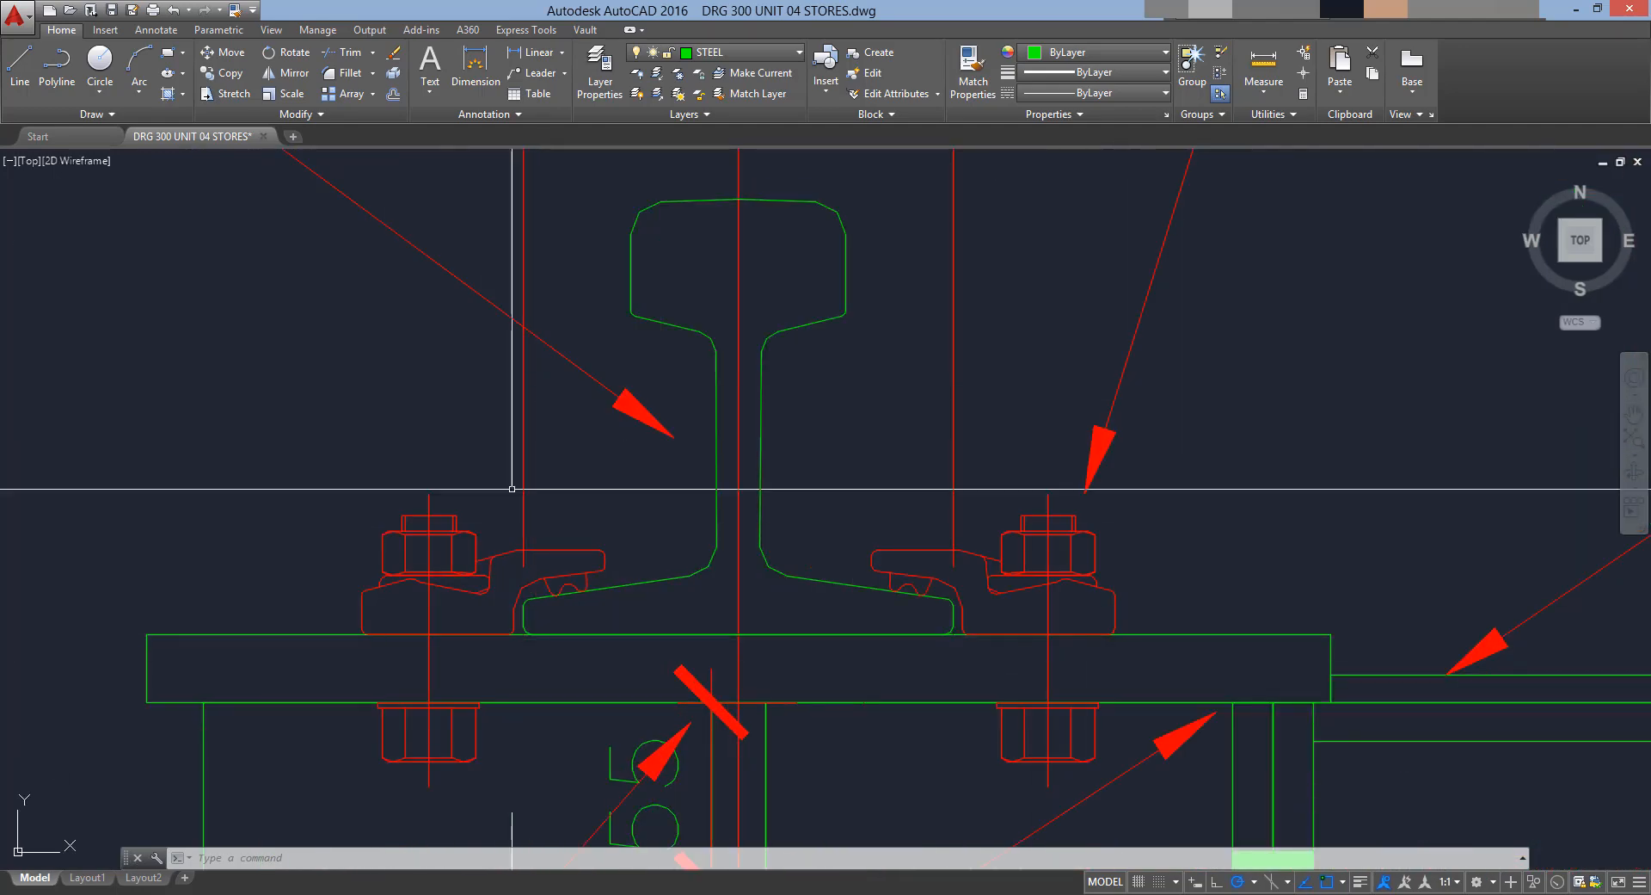
scroll(512, 488, "down", 5)
scroll(680, 387, "up", 2)
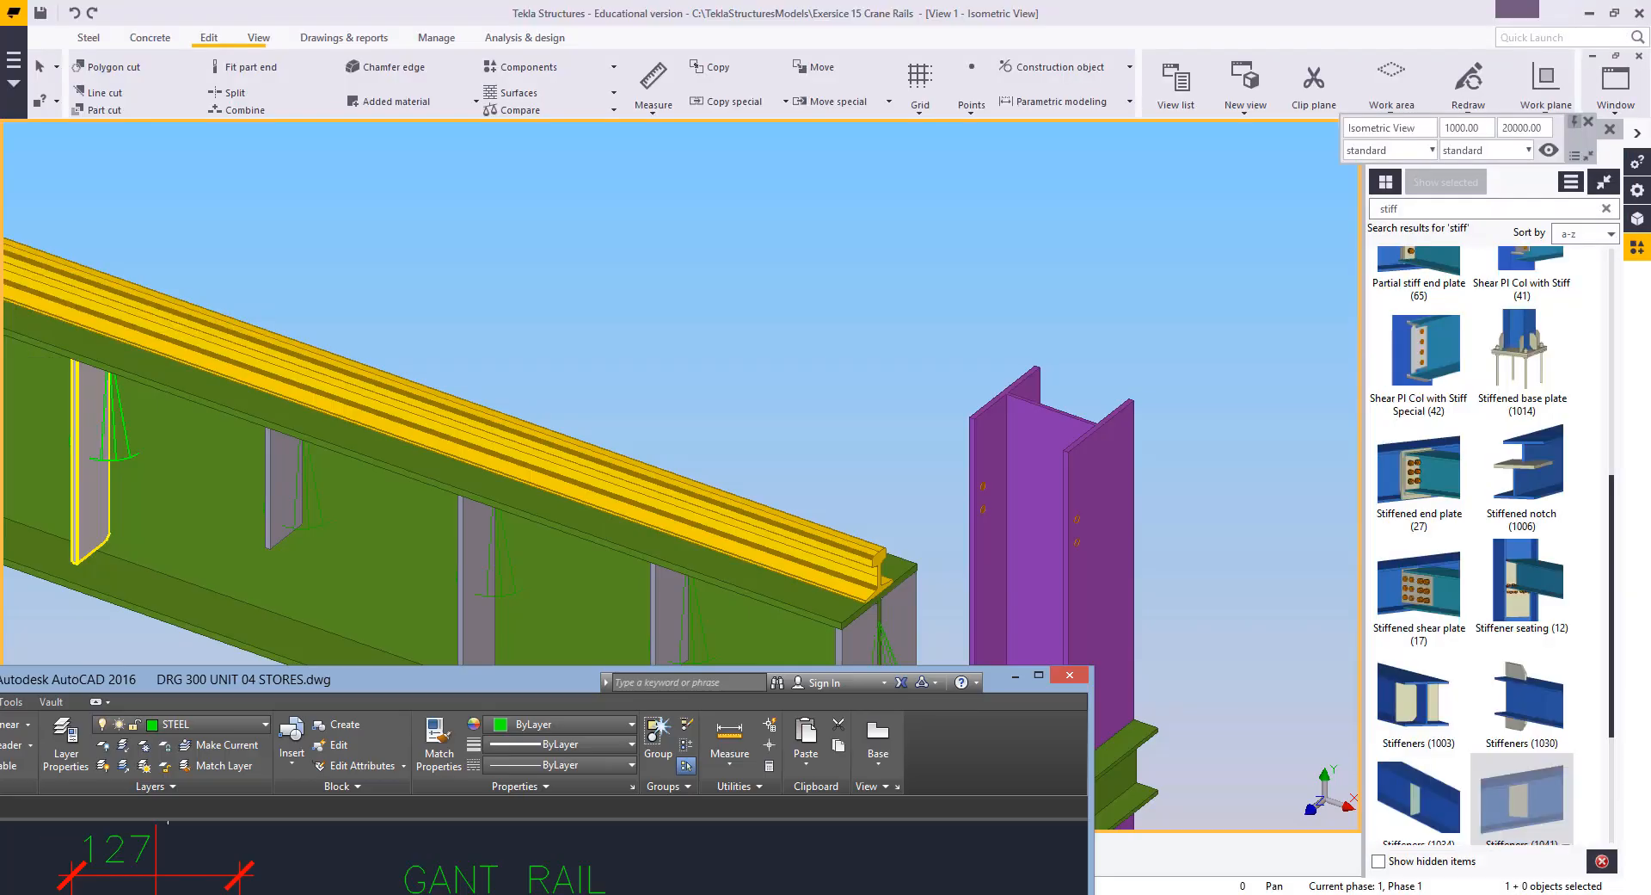
Return to the Tekla model and clear the search text in the Applications & components catalogue
middle_click_drag(830, 600, 1098, 504)
scroll(940, 496, "down", 2)
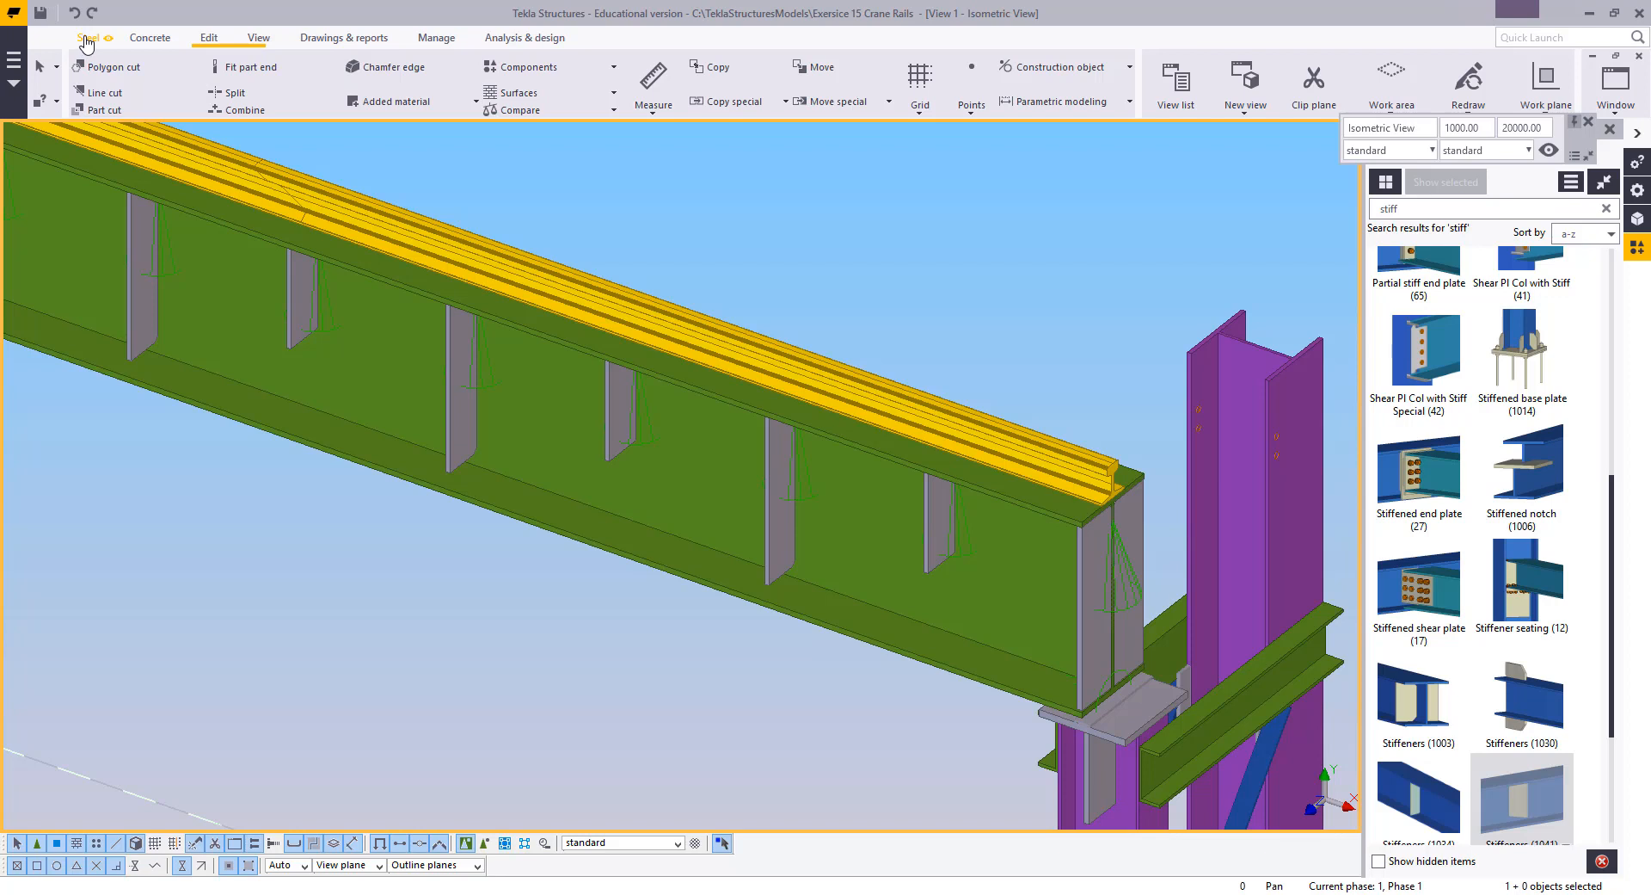
middle_click_drag(923, 332, 663, 254)
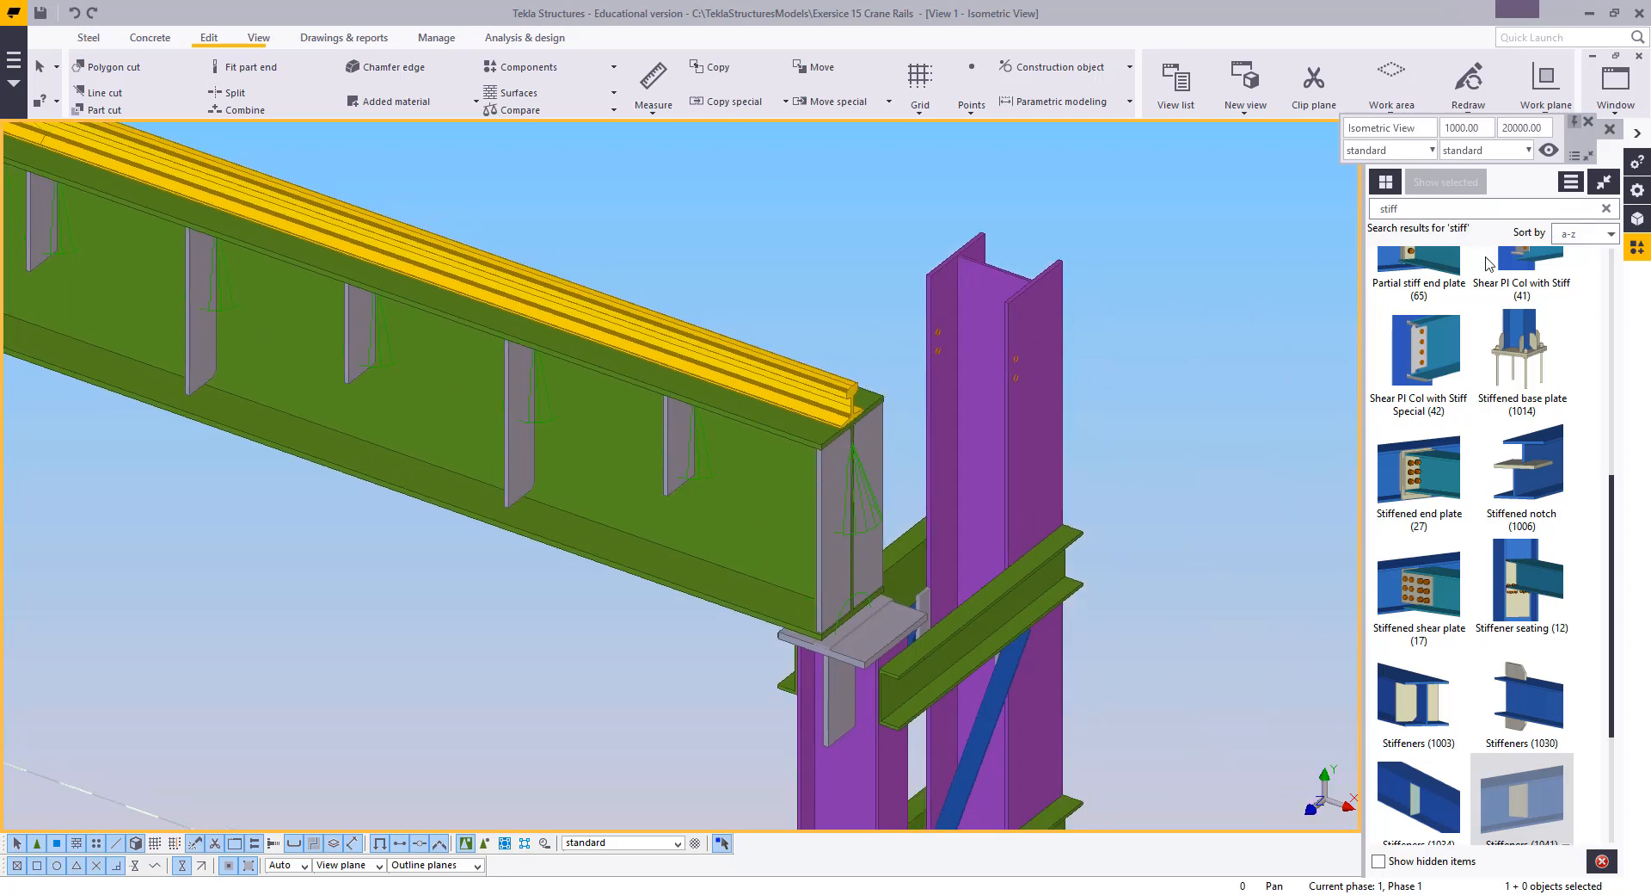
left_click_drag(1443, 210, 1294, 236)
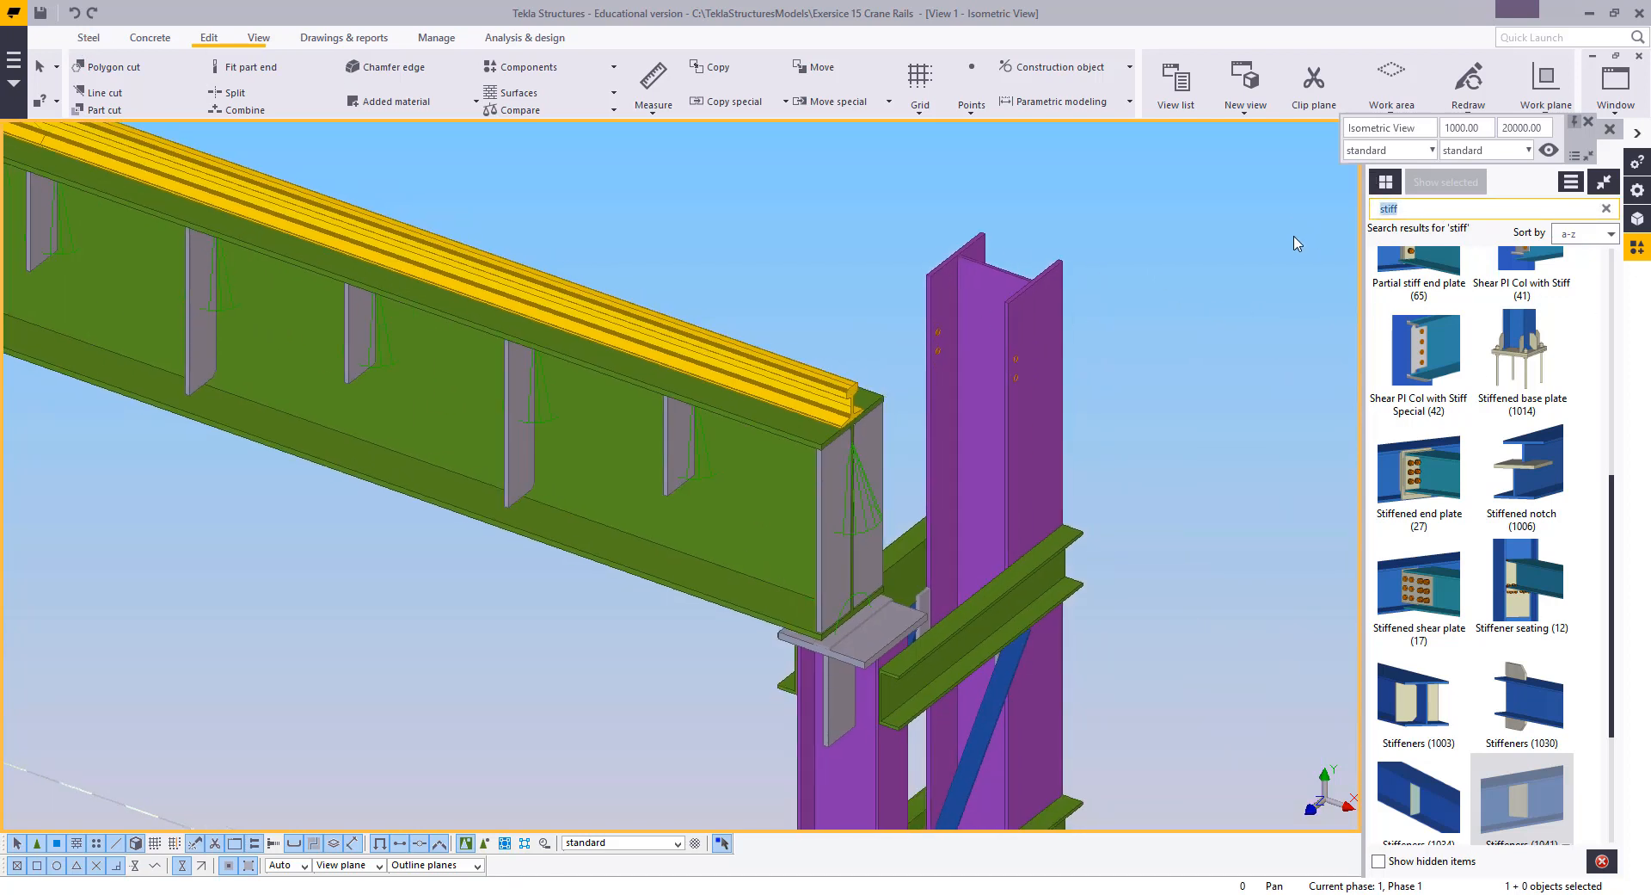
left_click(1606, 209)
middle_click_drag(1177, 379, 1157, 363)
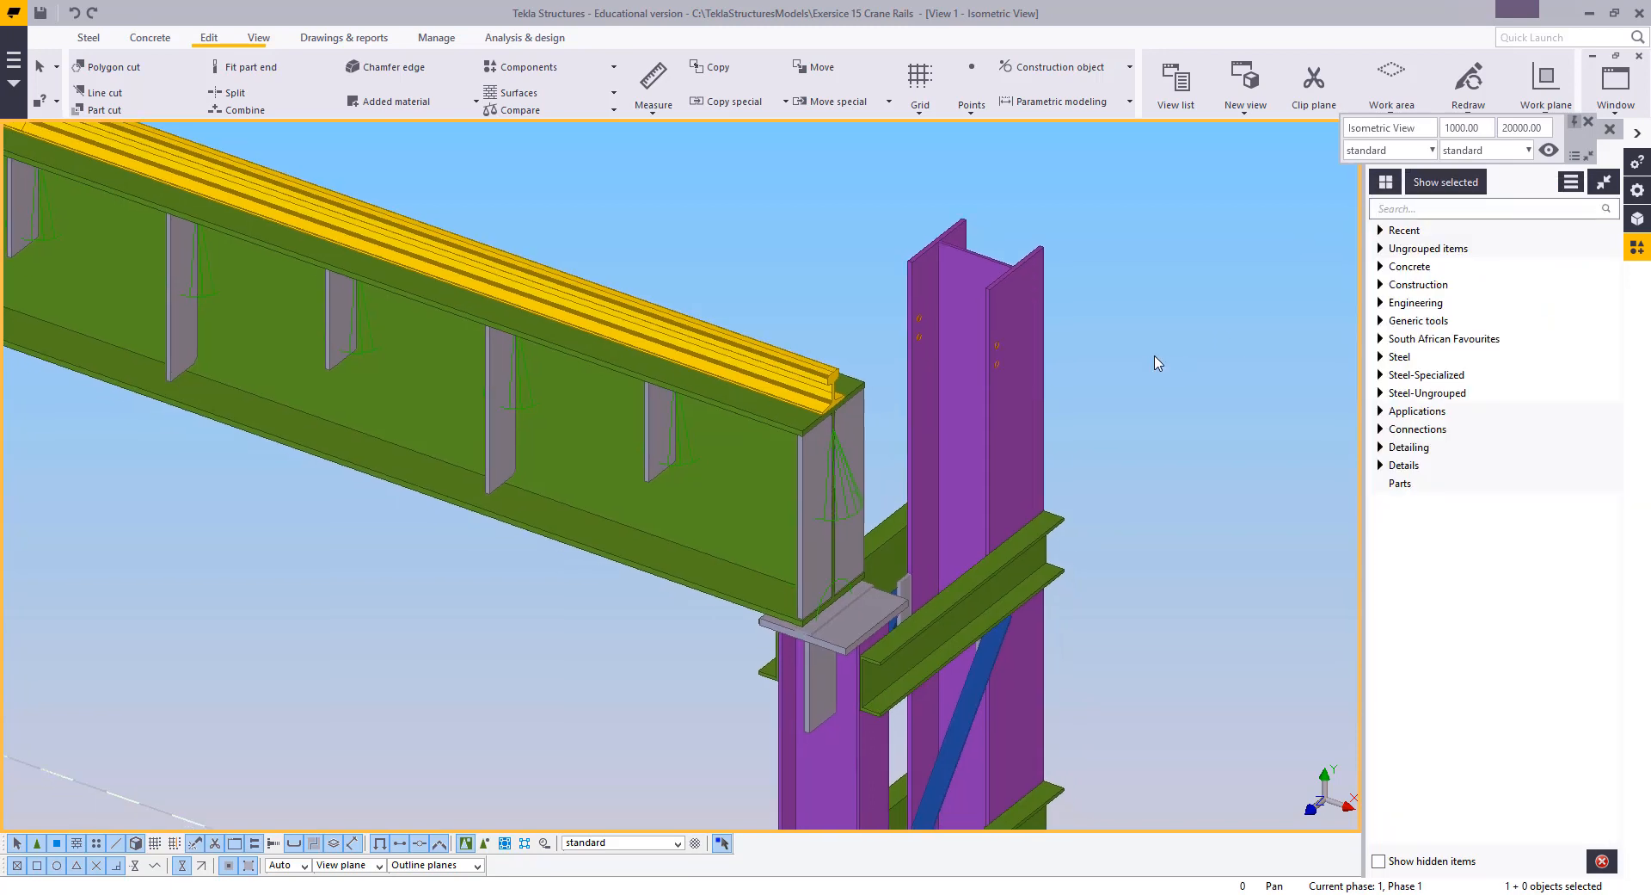
scroll(700, 488, "up", 6)
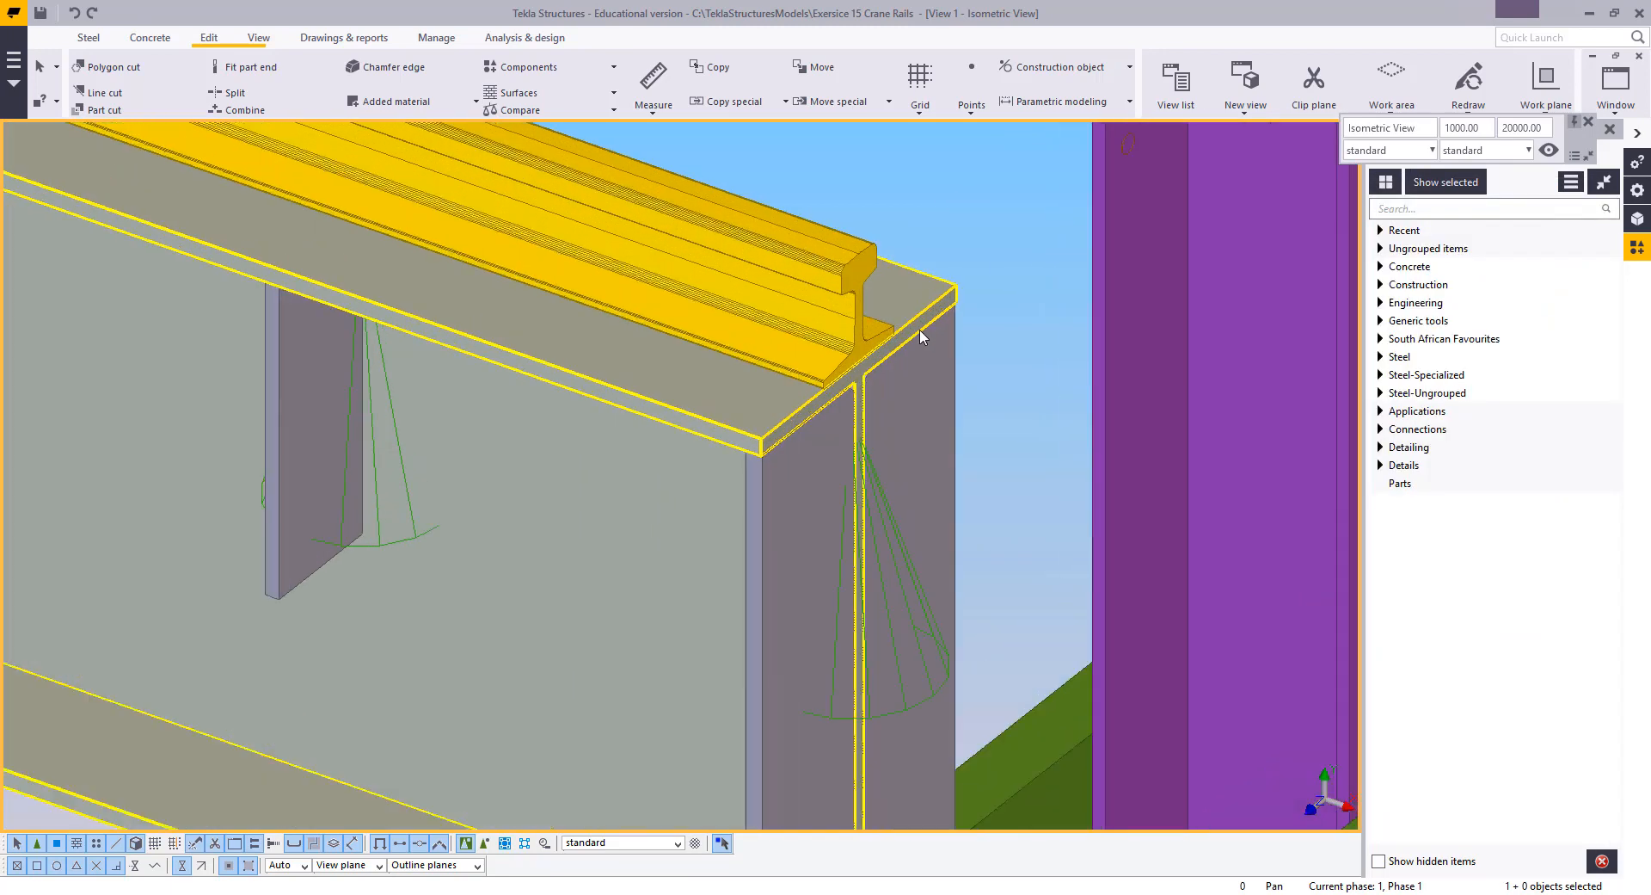
right_click(949, 169)
left_click(962, 177)
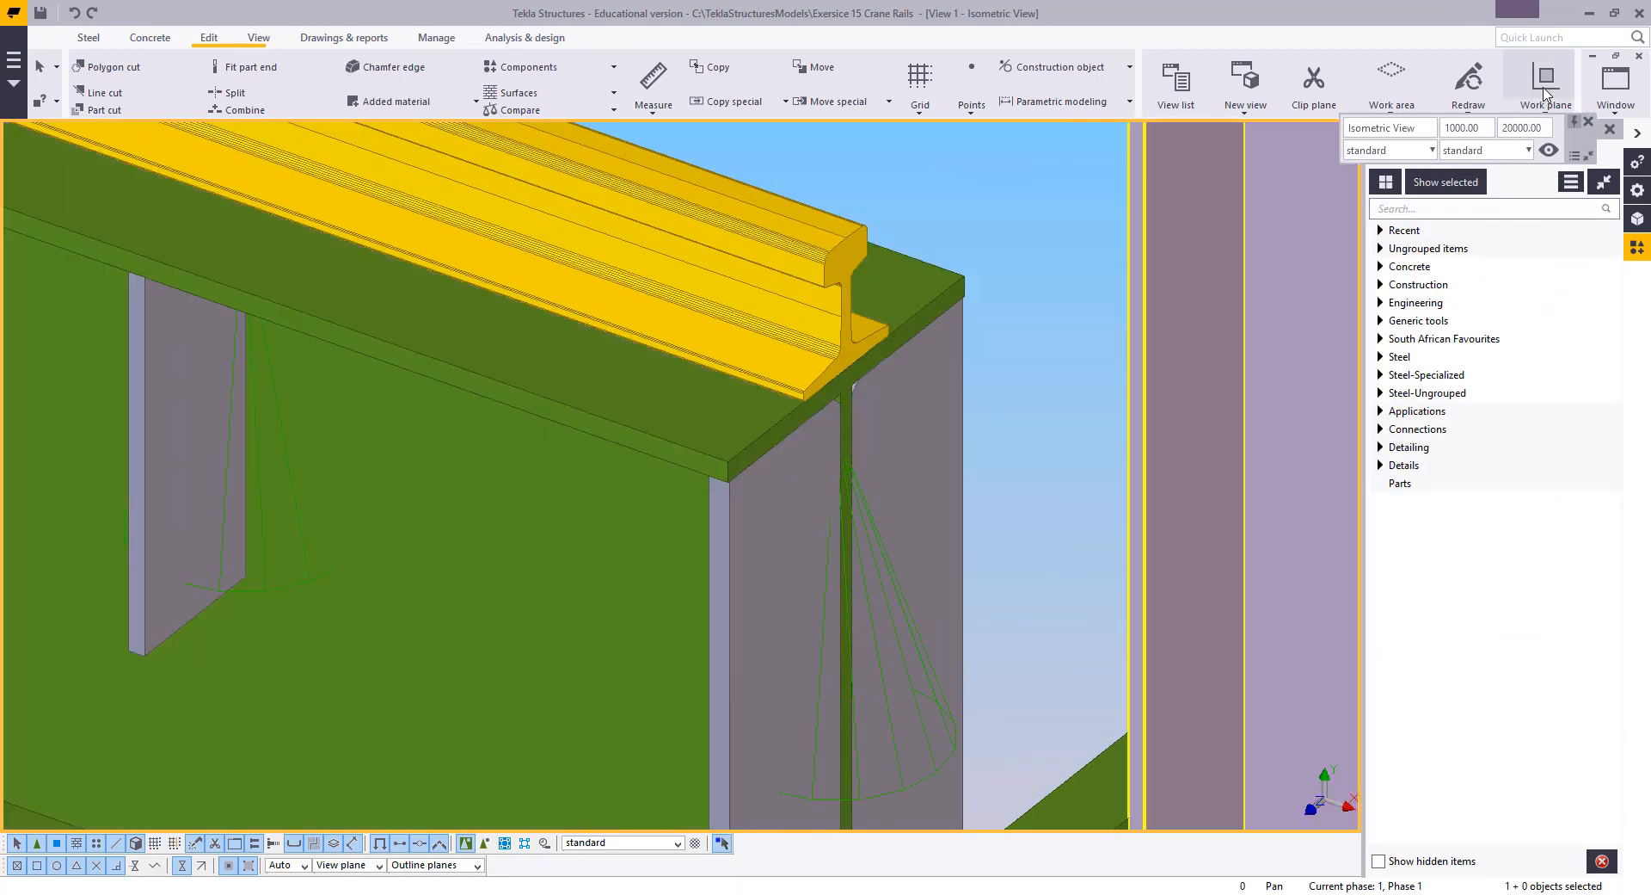
left_click(1634, 108)
left_click(1614, 247)
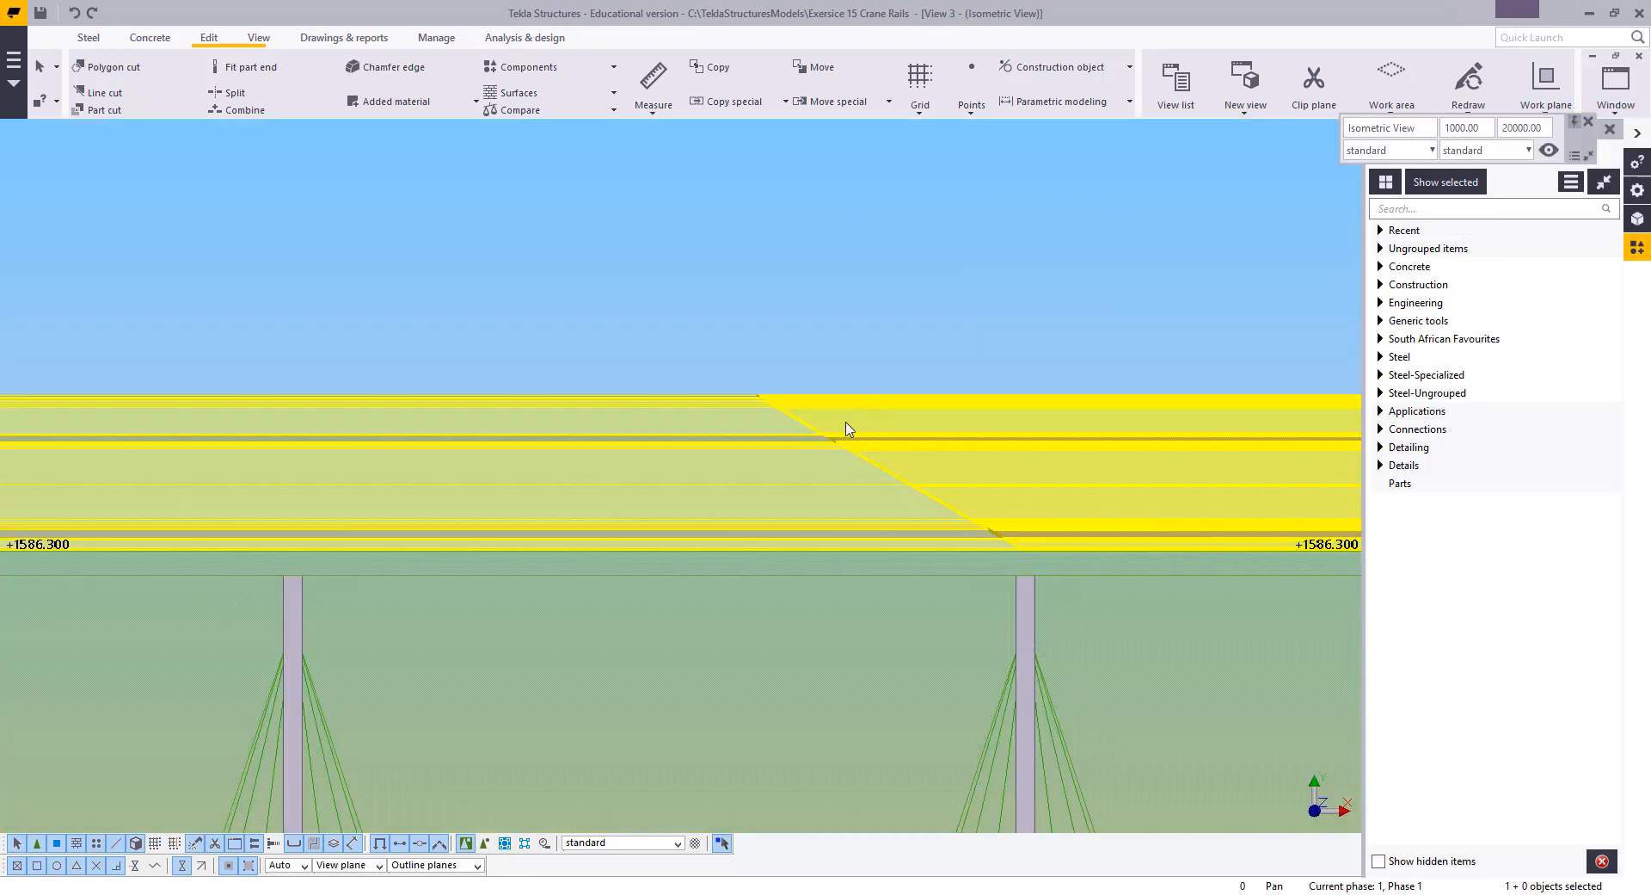
scroll(578, 417, "down", 2)
left_click(1617, 86)
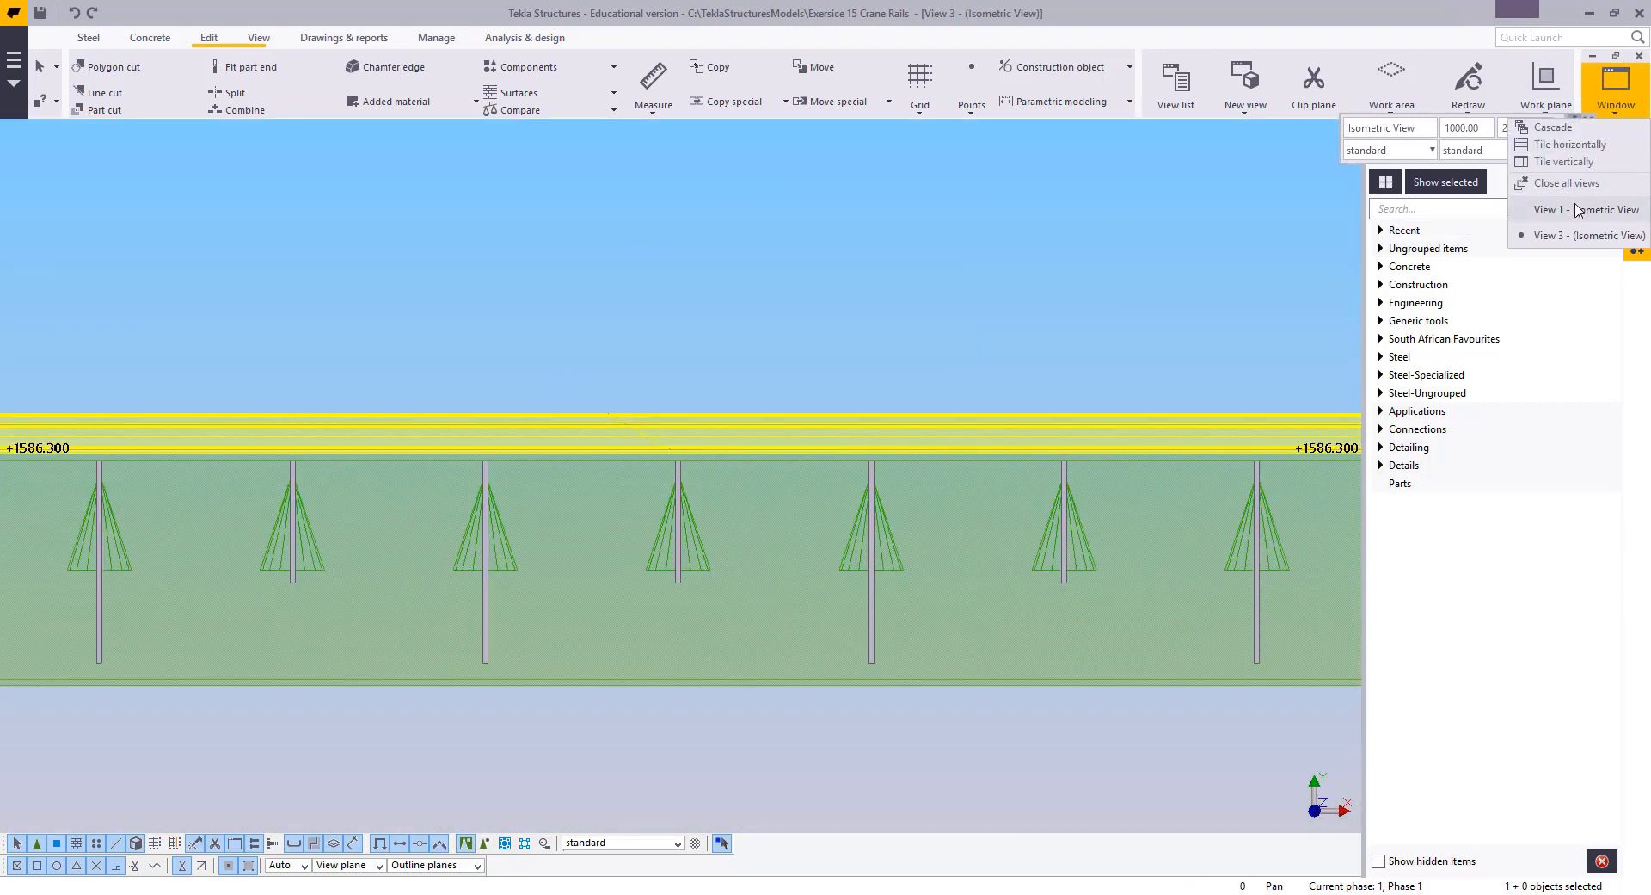
left_click(1608, 215)
Create a two-point section view along gridline B that looks at the rail and crane beam in cross-section
scroll(913, 435, "down", 10)
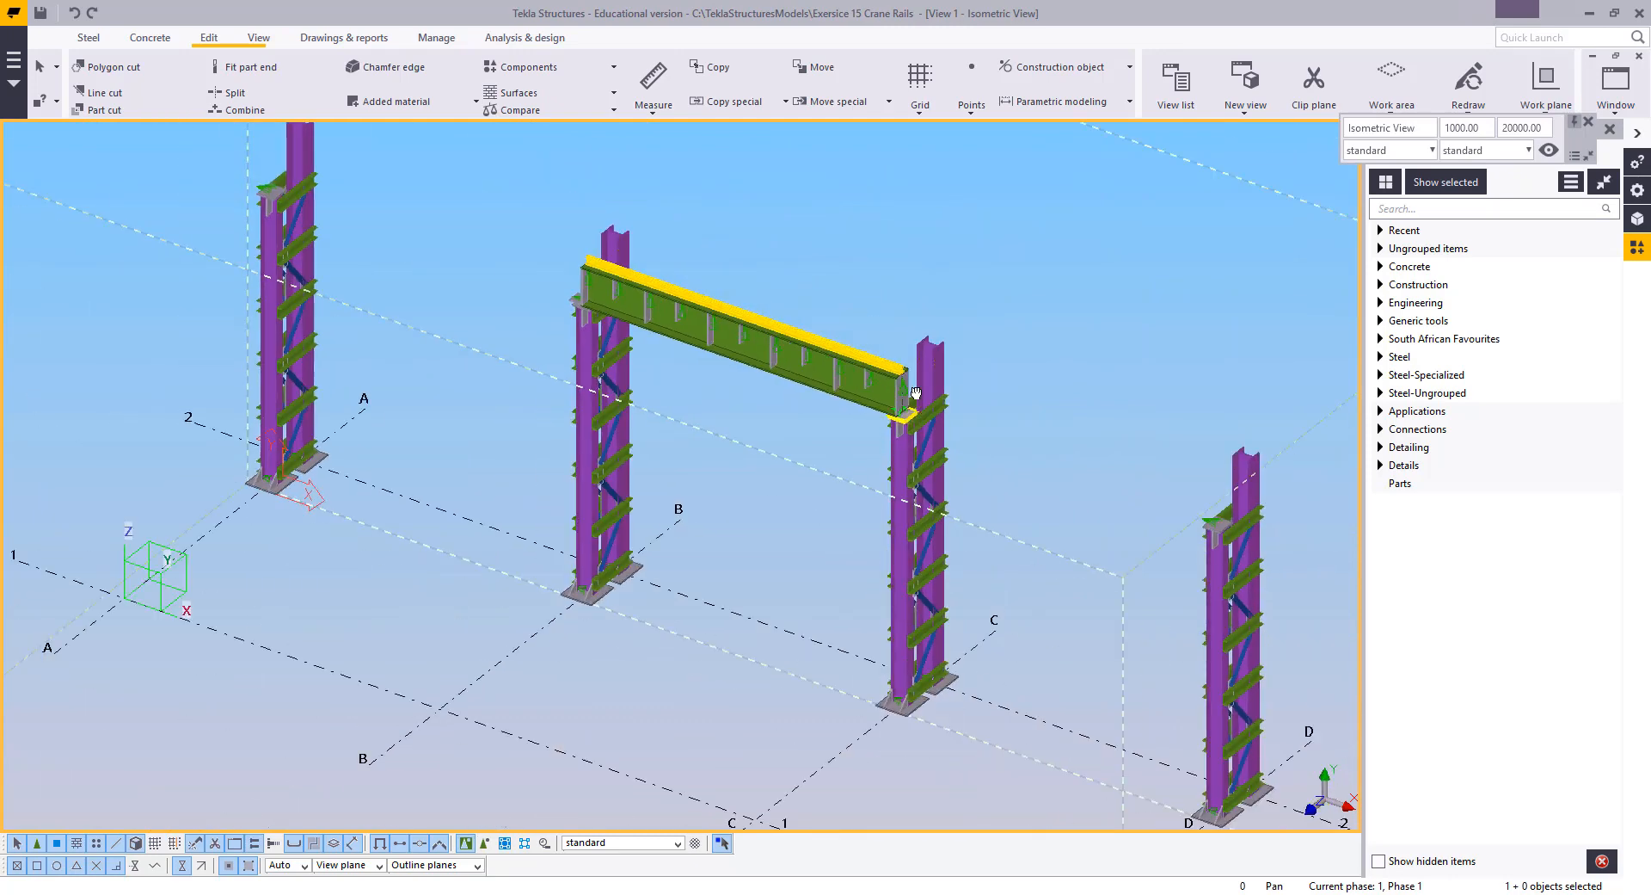
middle_click_drag(555, 465, 796, 529)
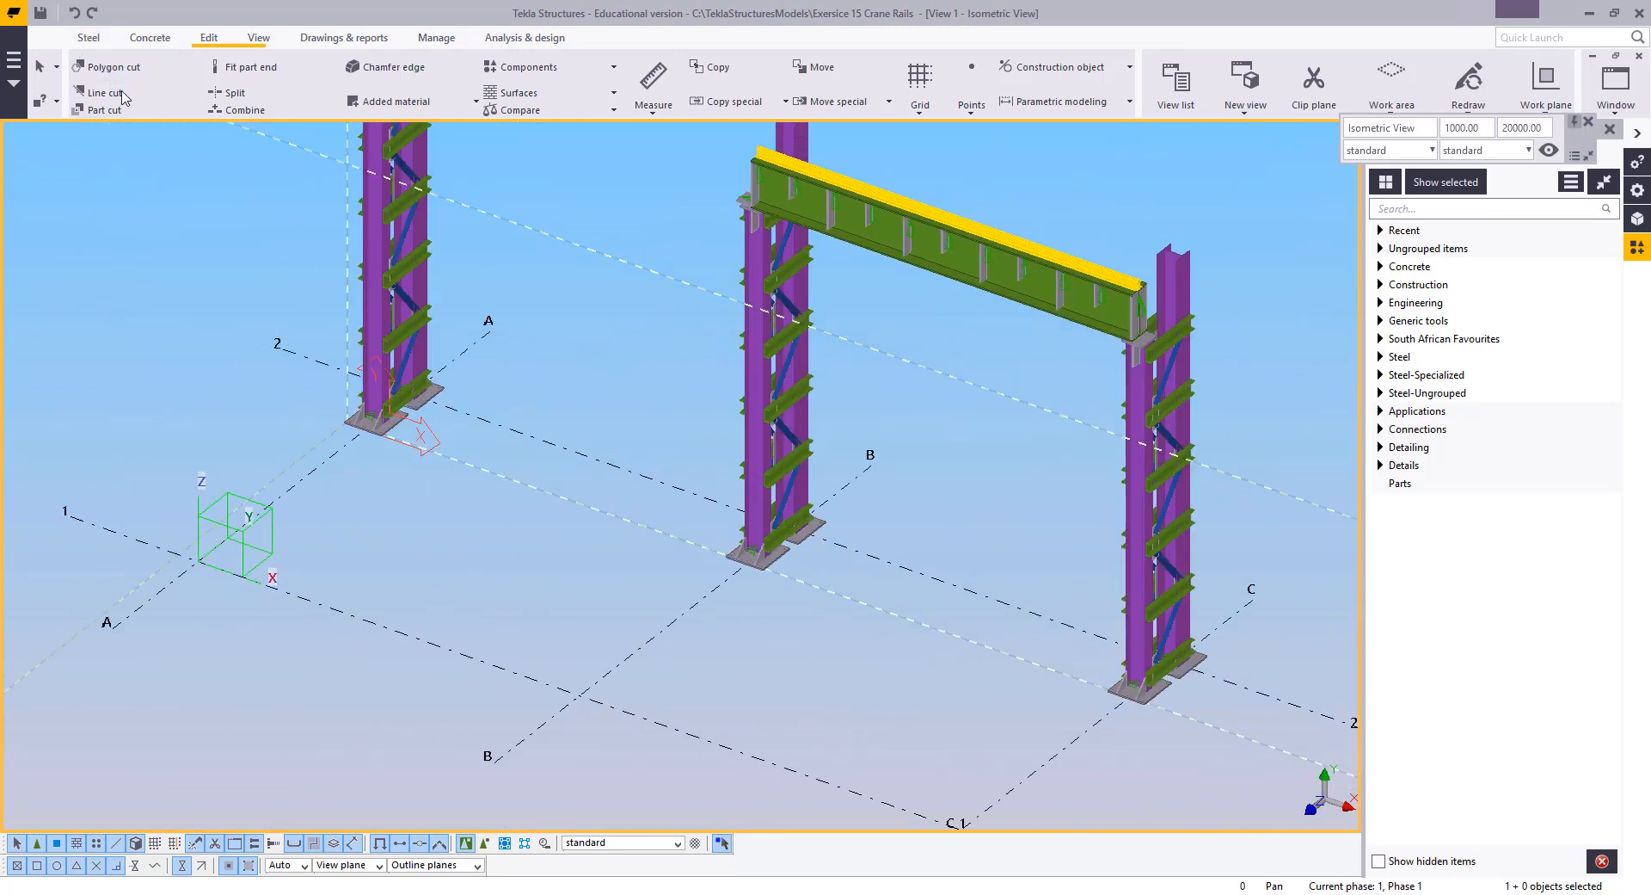
left_click(258, 37)
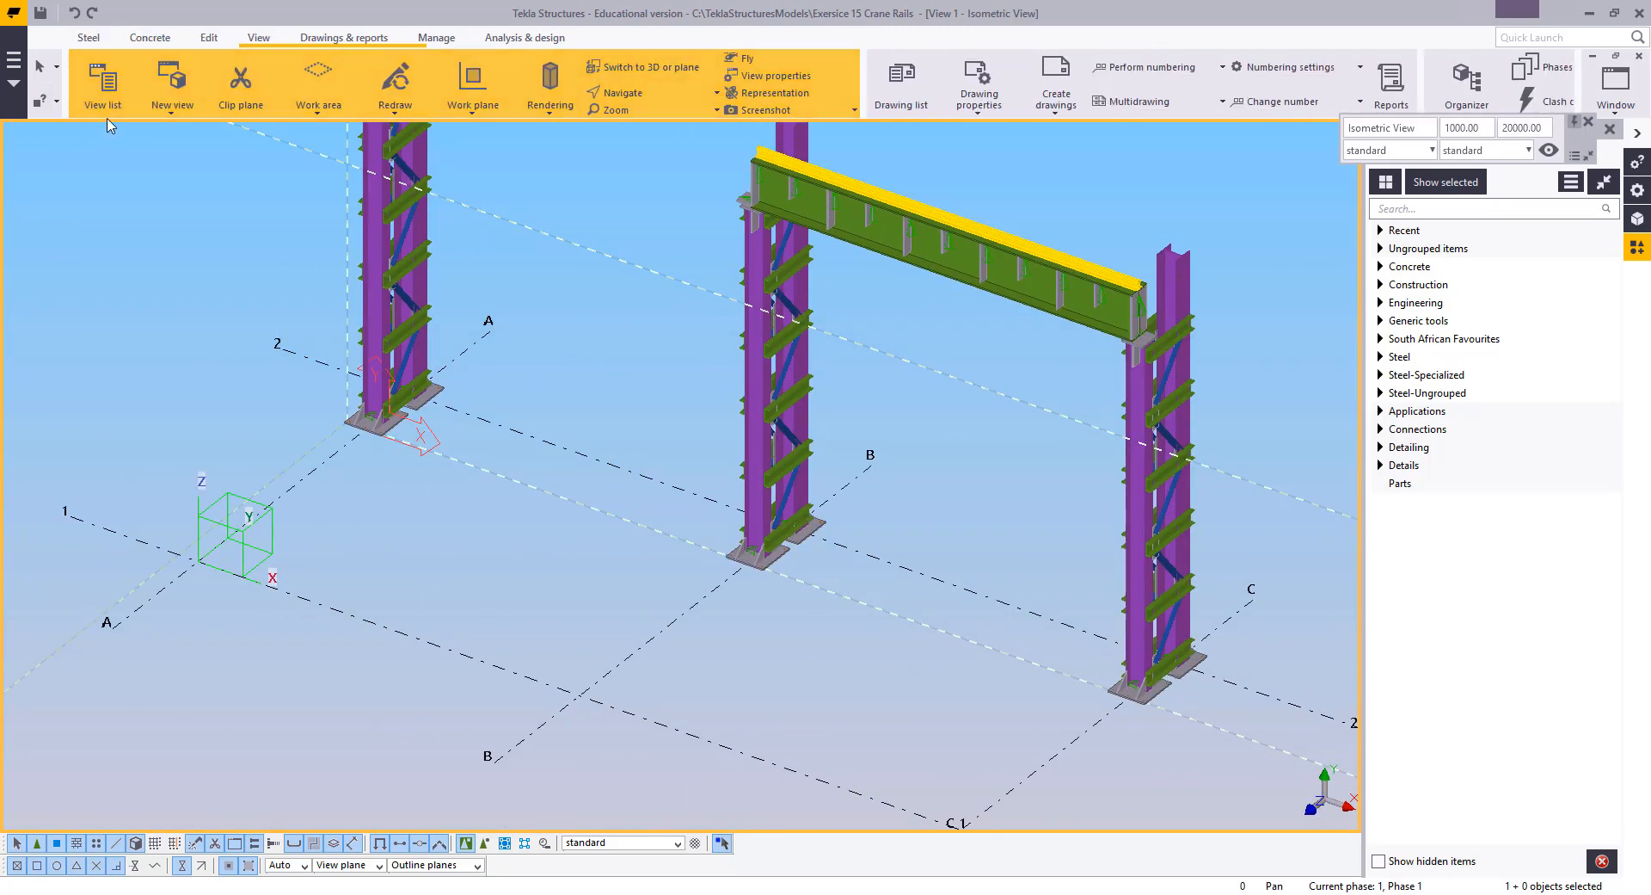
left_click(170, 101)
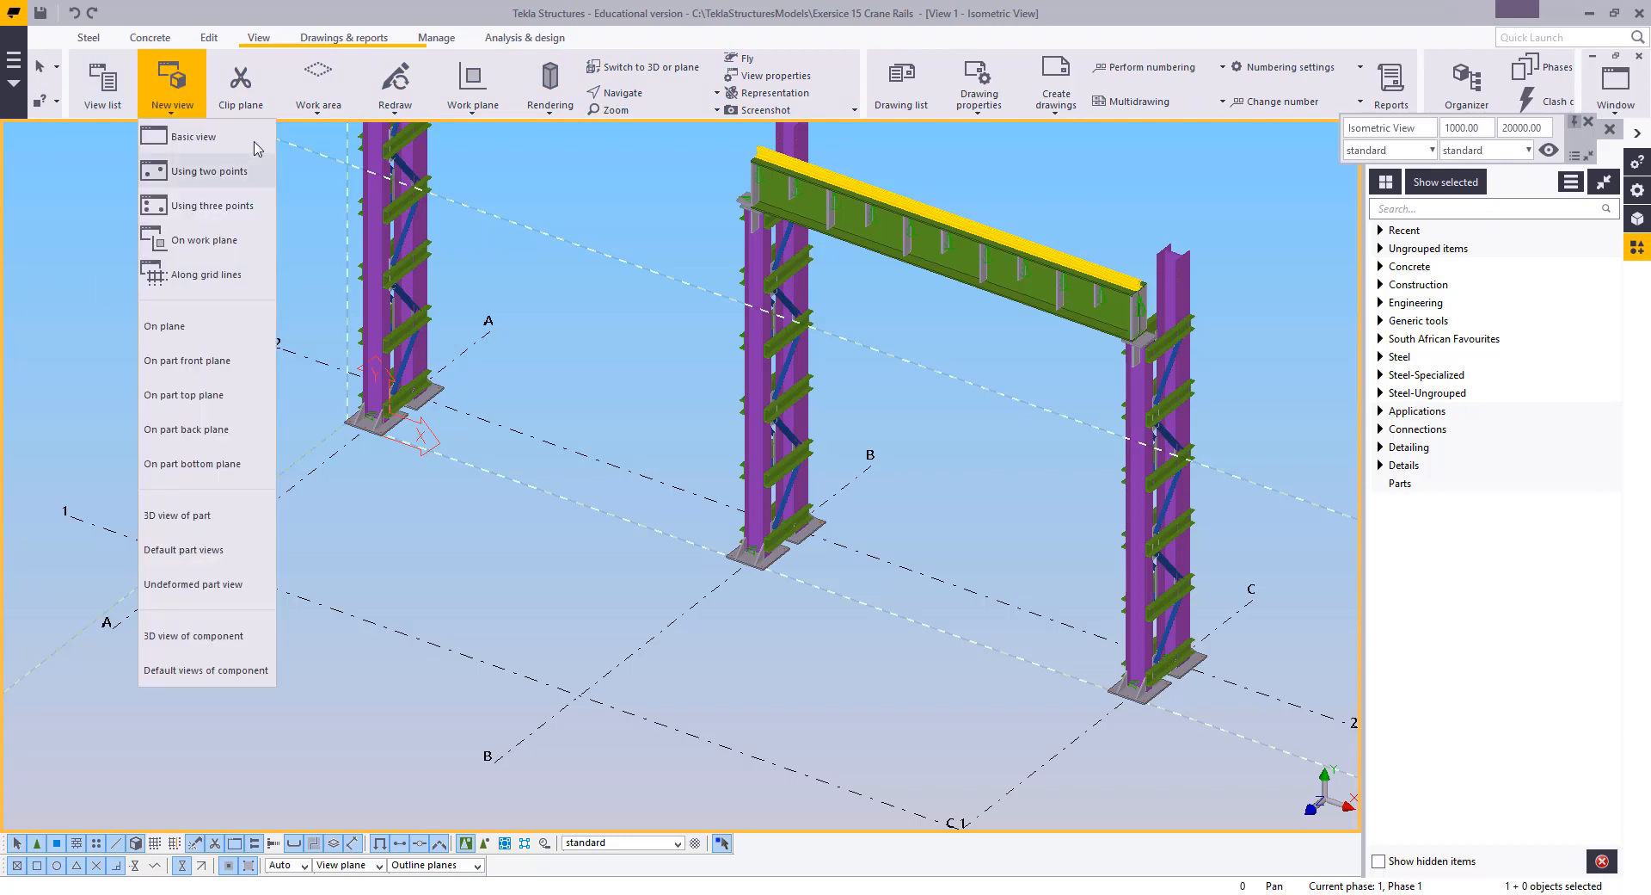
left_click(209, 170)
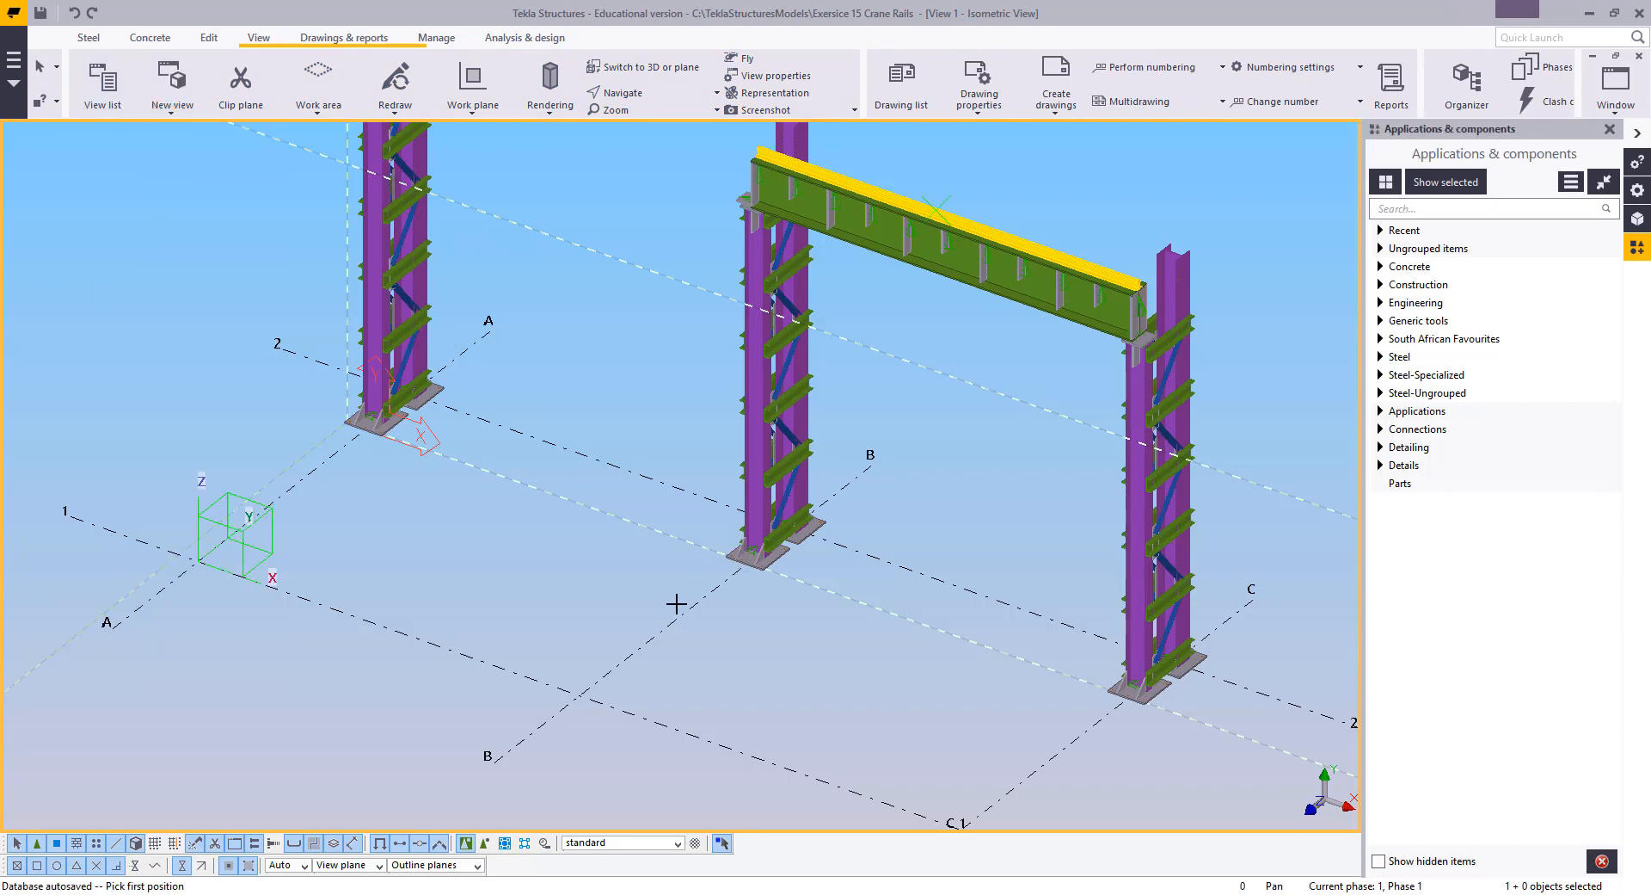
left_click(686, 607)
left_click(874, 468)
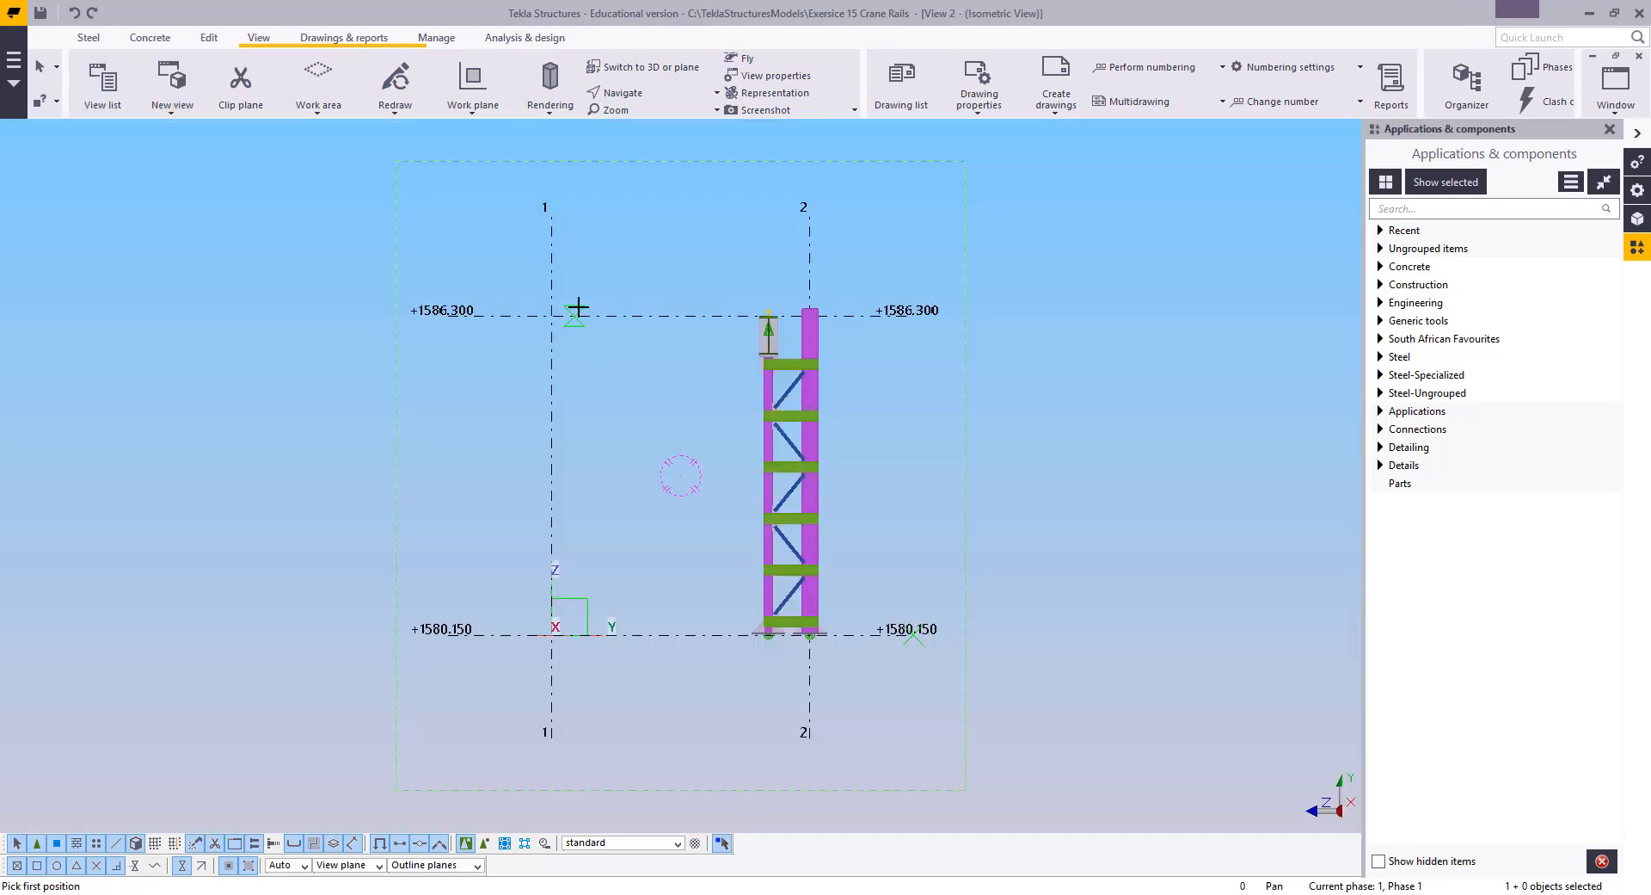
scroll(732, 324, "up", 10)
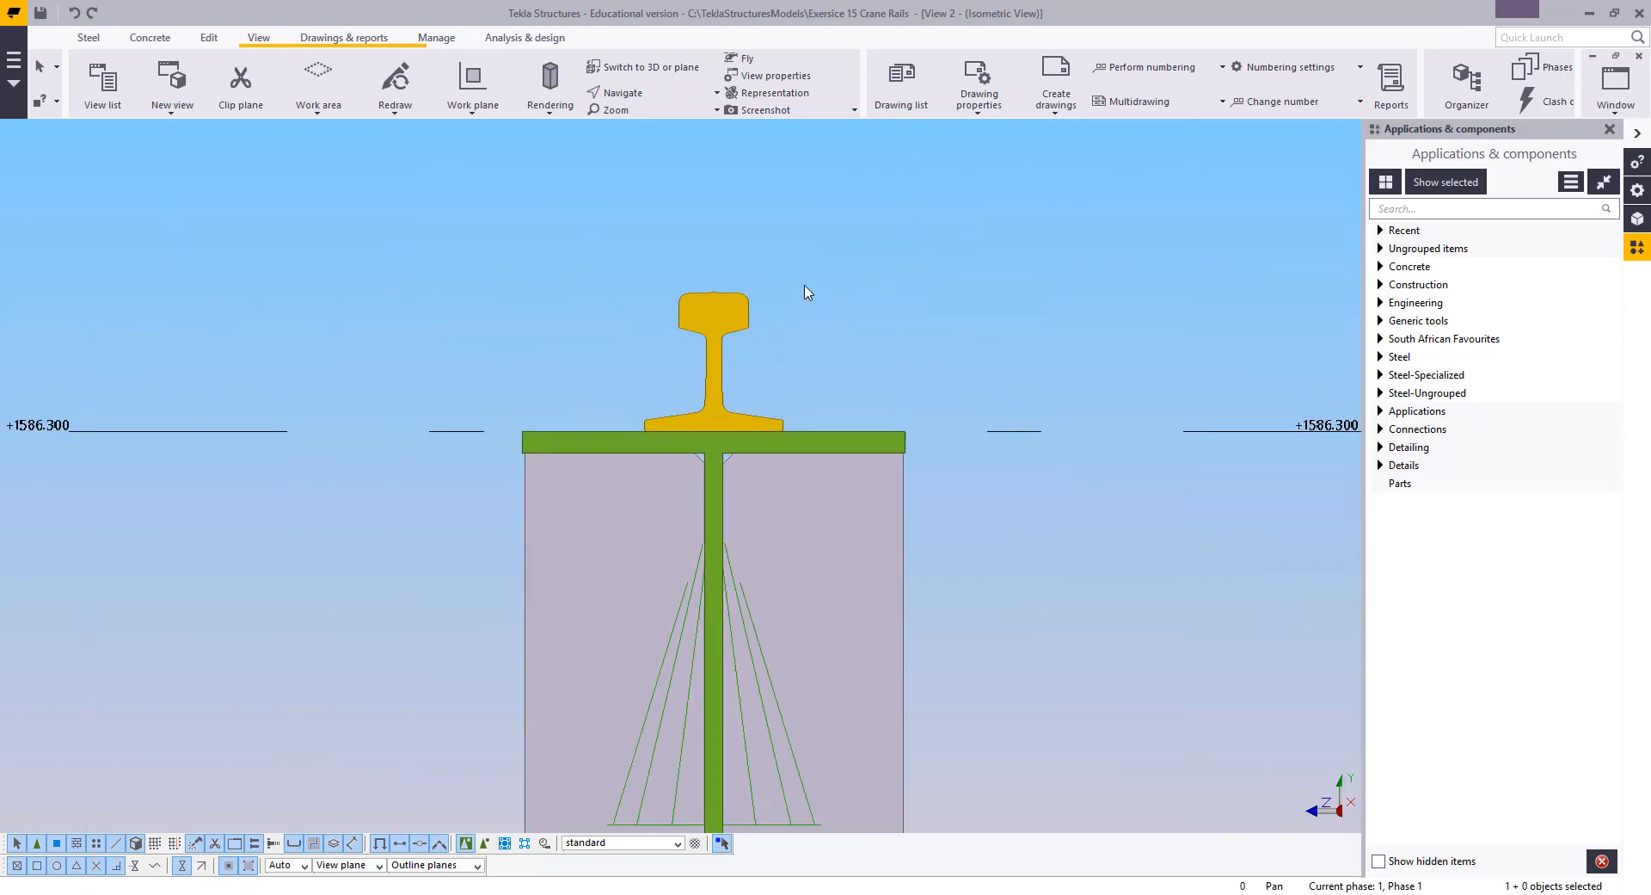
scroll(756, 435, "up", 5)
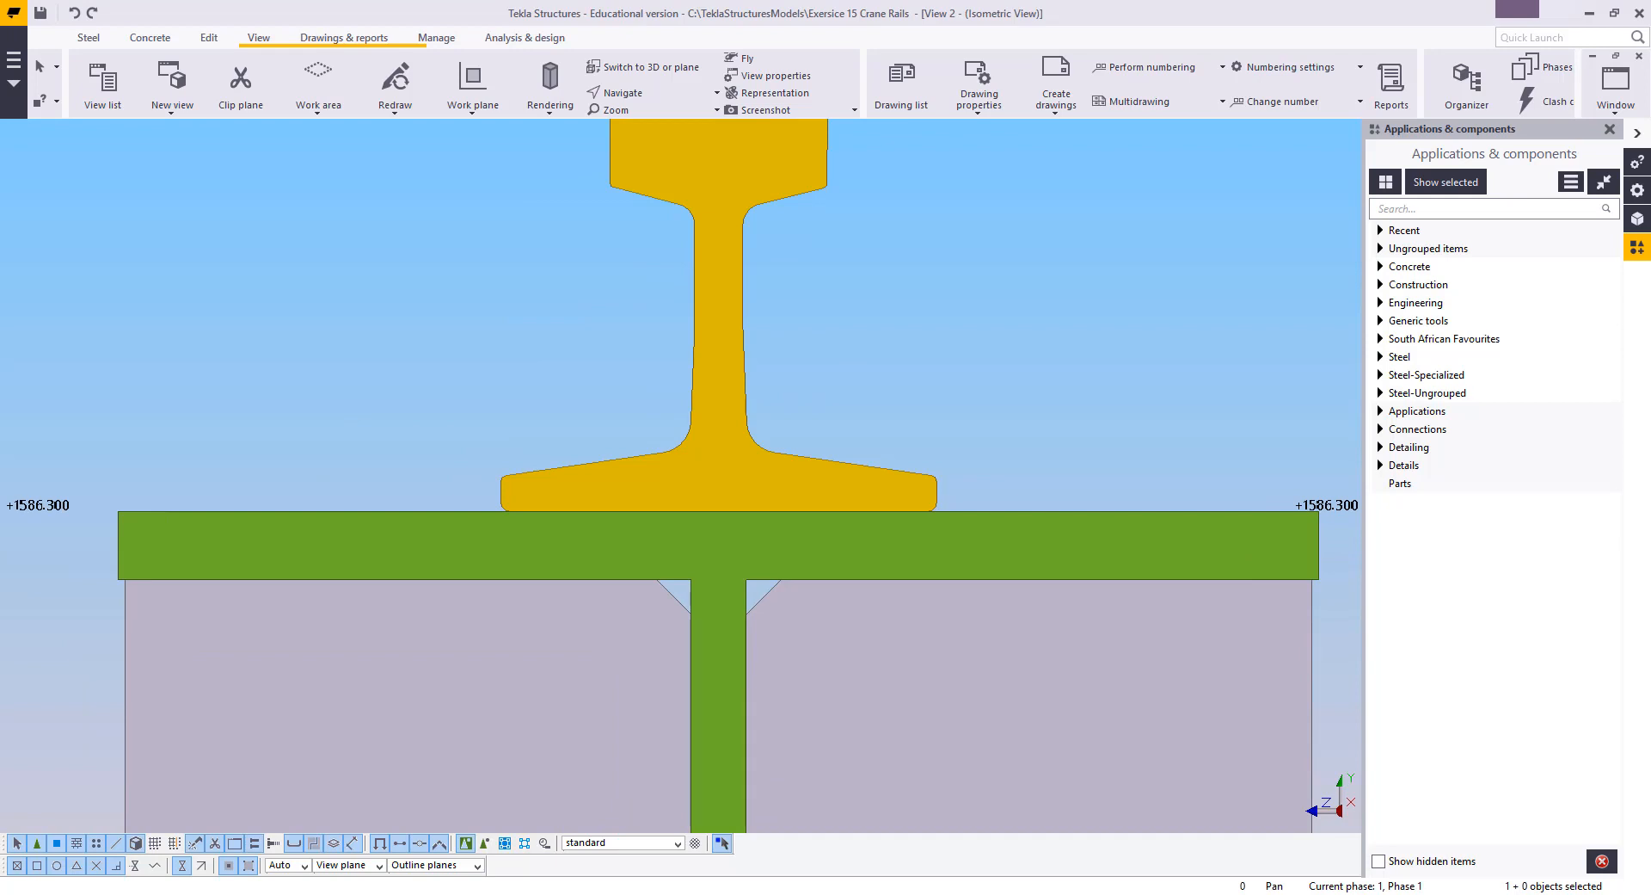
Check the clip dimensions in the Gantrail_3120_15_DS_0914.pdf datasheet and return to the Tekla section view
key("alt+Tab")
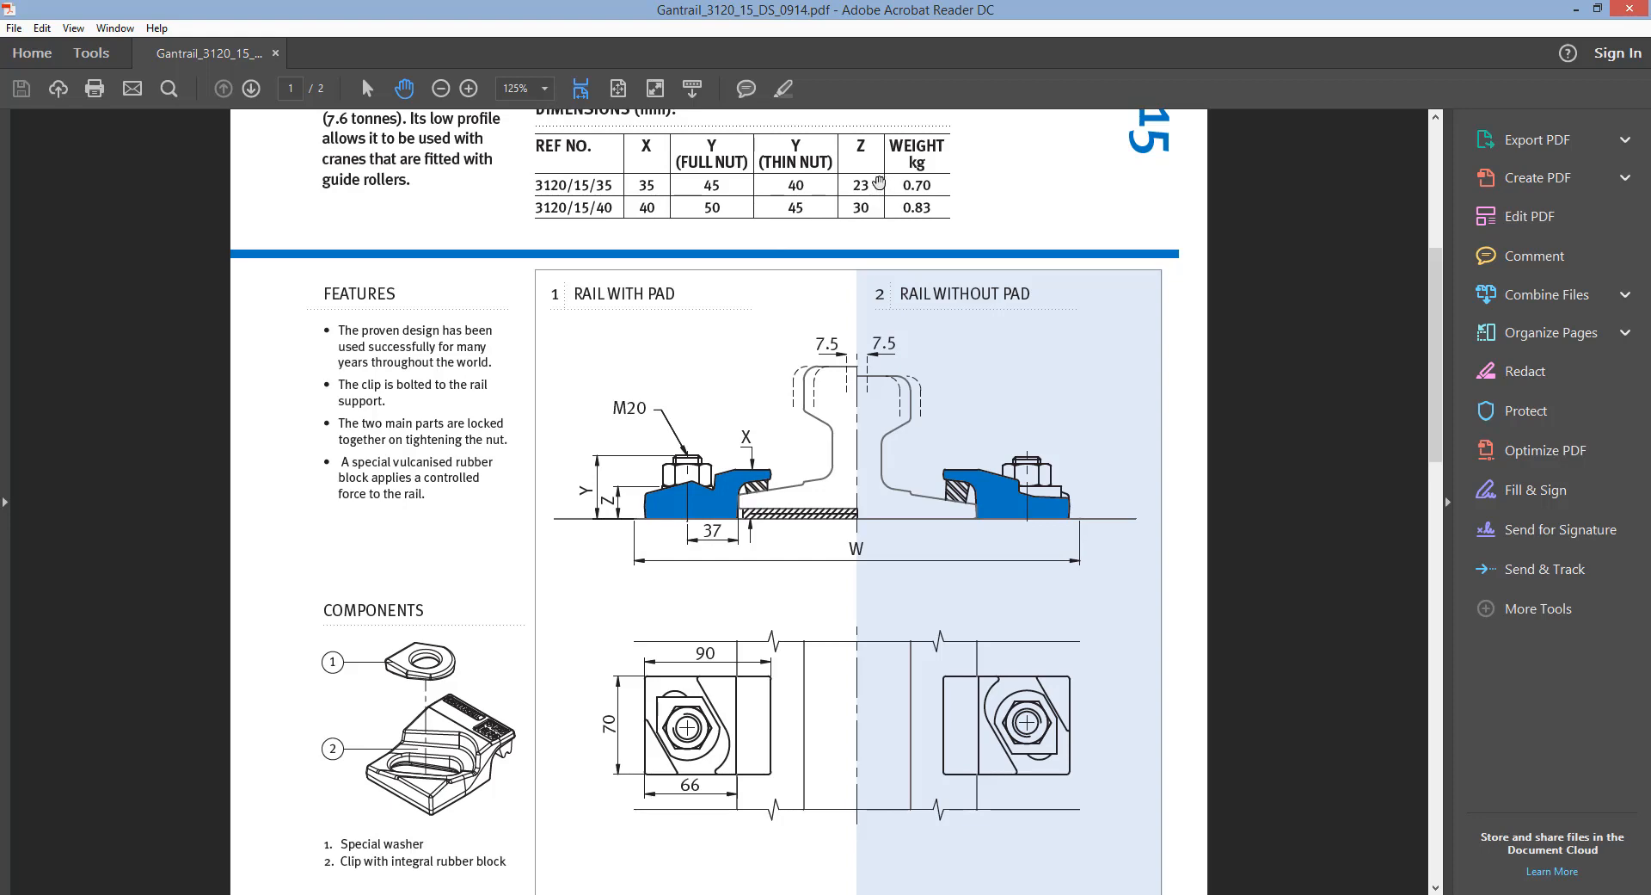
left_click(139, 894)
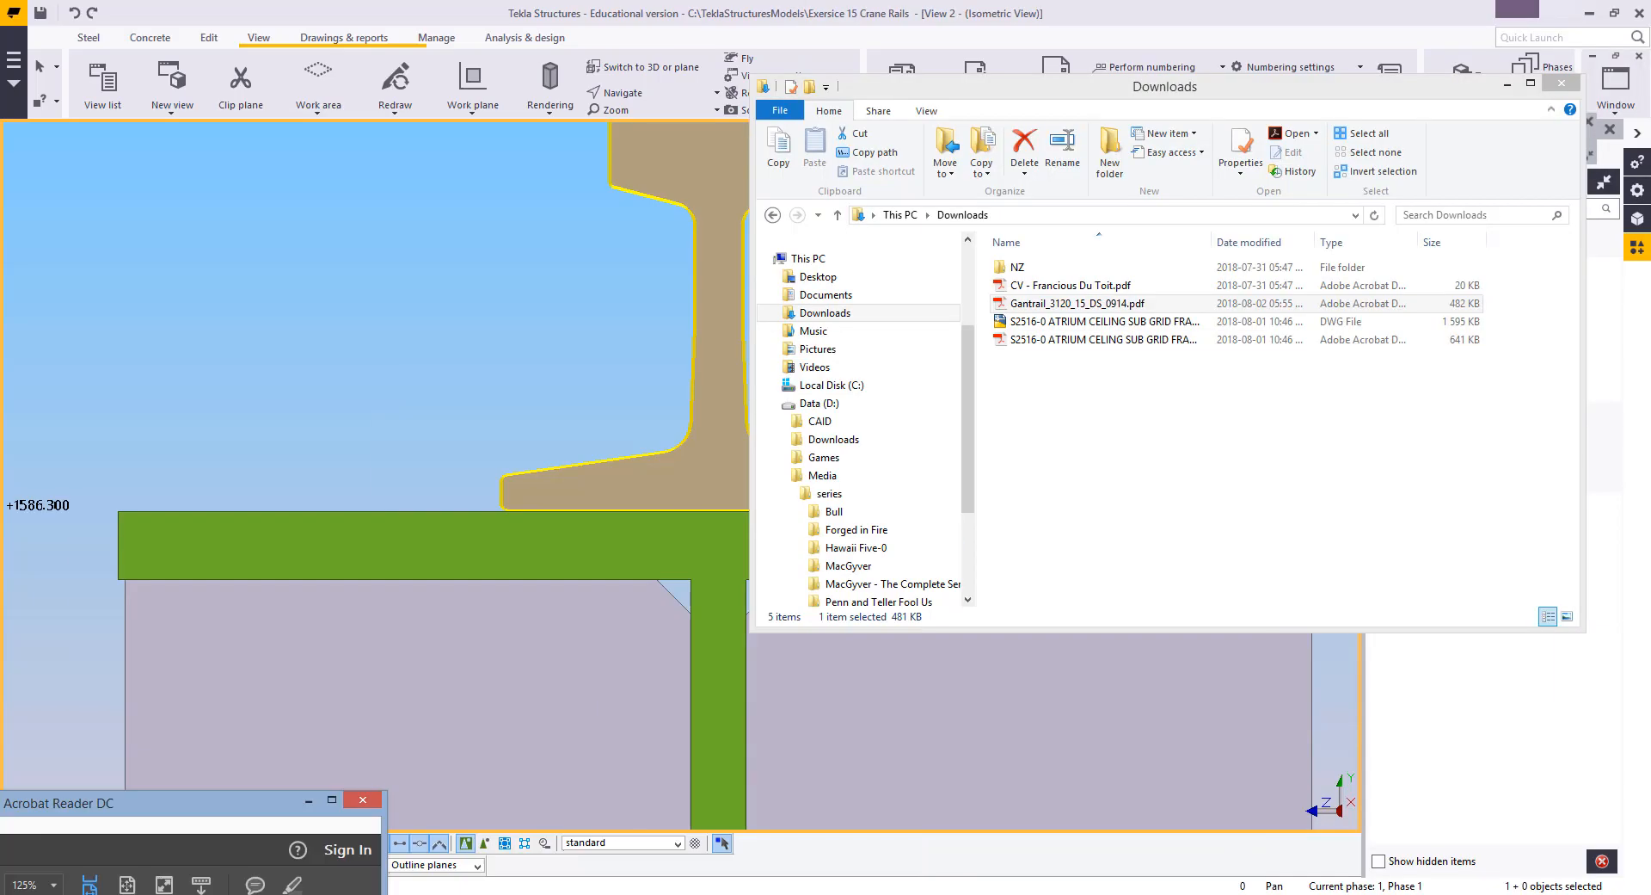
left_click(436, 313)
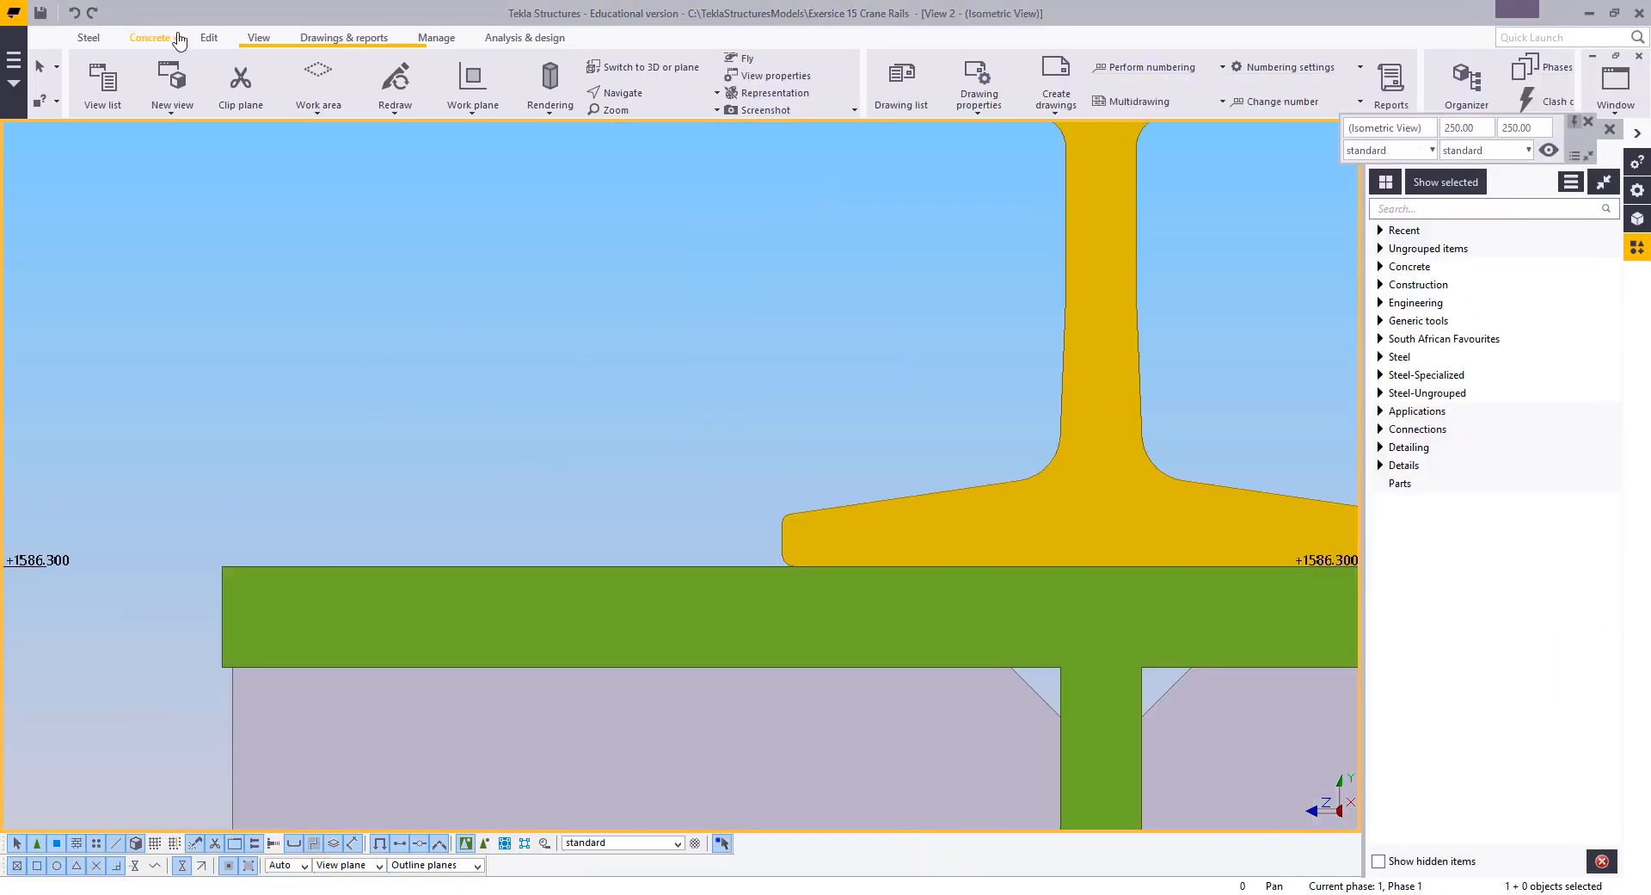
Measure the horizontal distance from the rail's centreline to the clip's bolt centreline
left_click(209, 37)
left_click(653, 78)
key("Escape")
middle_click_drag(716, 381, 376, 398)
Copy the vertical construction line at the bolt centre away from the rail to mark the clip's outer edge
left_click(597, 469)
key("ctrl+c")
left_click(597, 502)
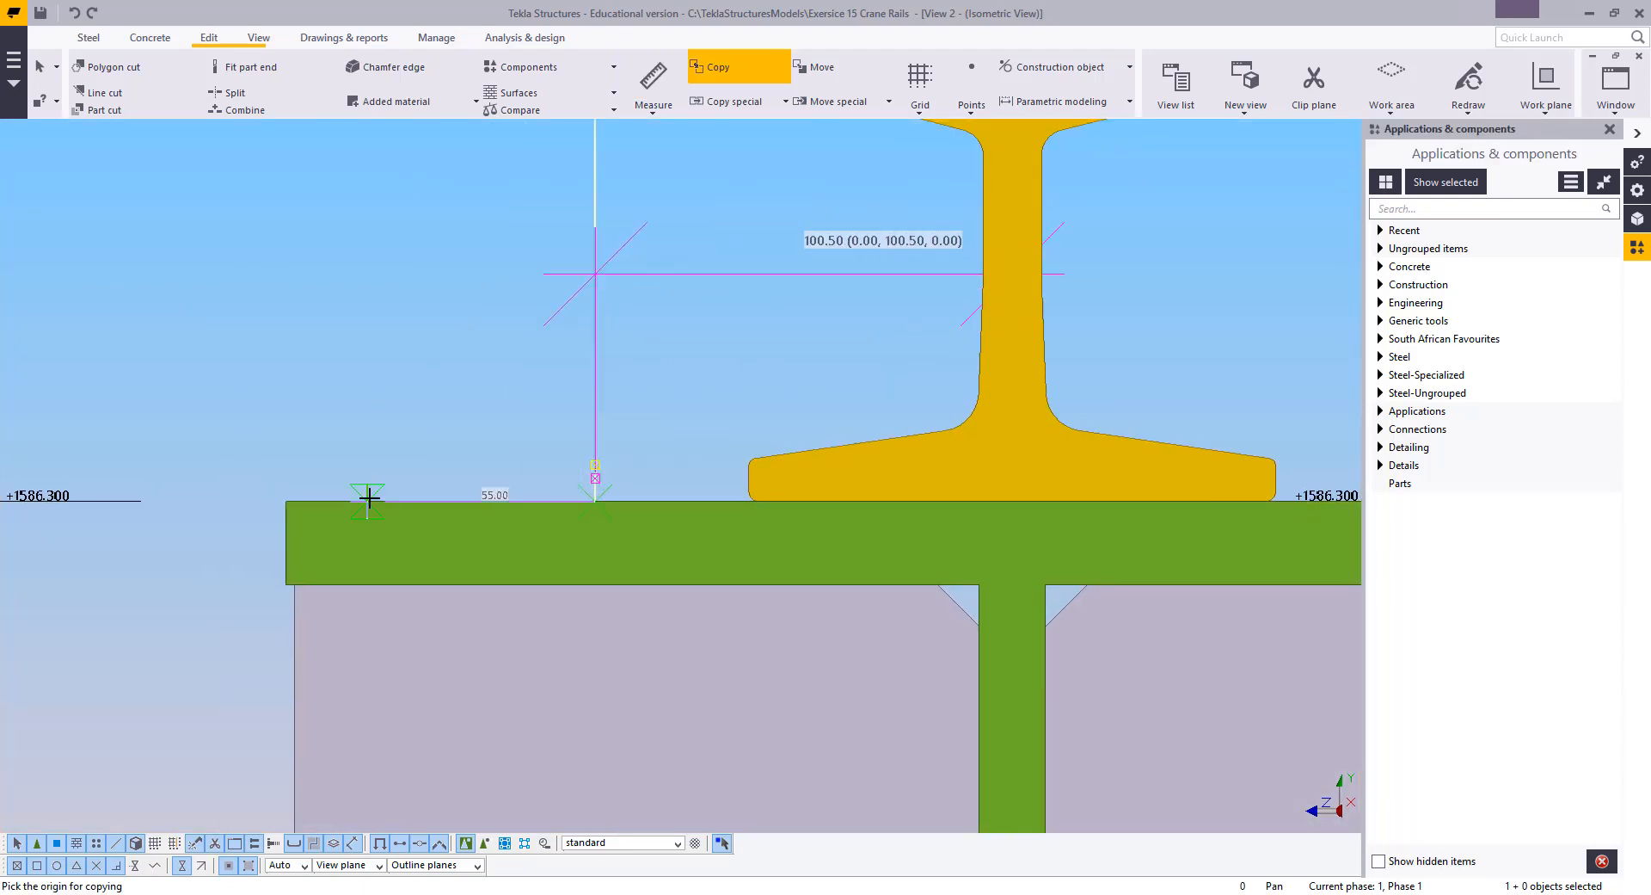
left_click(471, 500)
key("Escape")
Add a construction line along the top of the beam flange and copy it upward to mark the clip's top
left_click(389, 344, "ctrl")
scroll(389, 494, "up", 1)
left_click(442, 542)
left_click(685, 535)
key("ctrl+c")
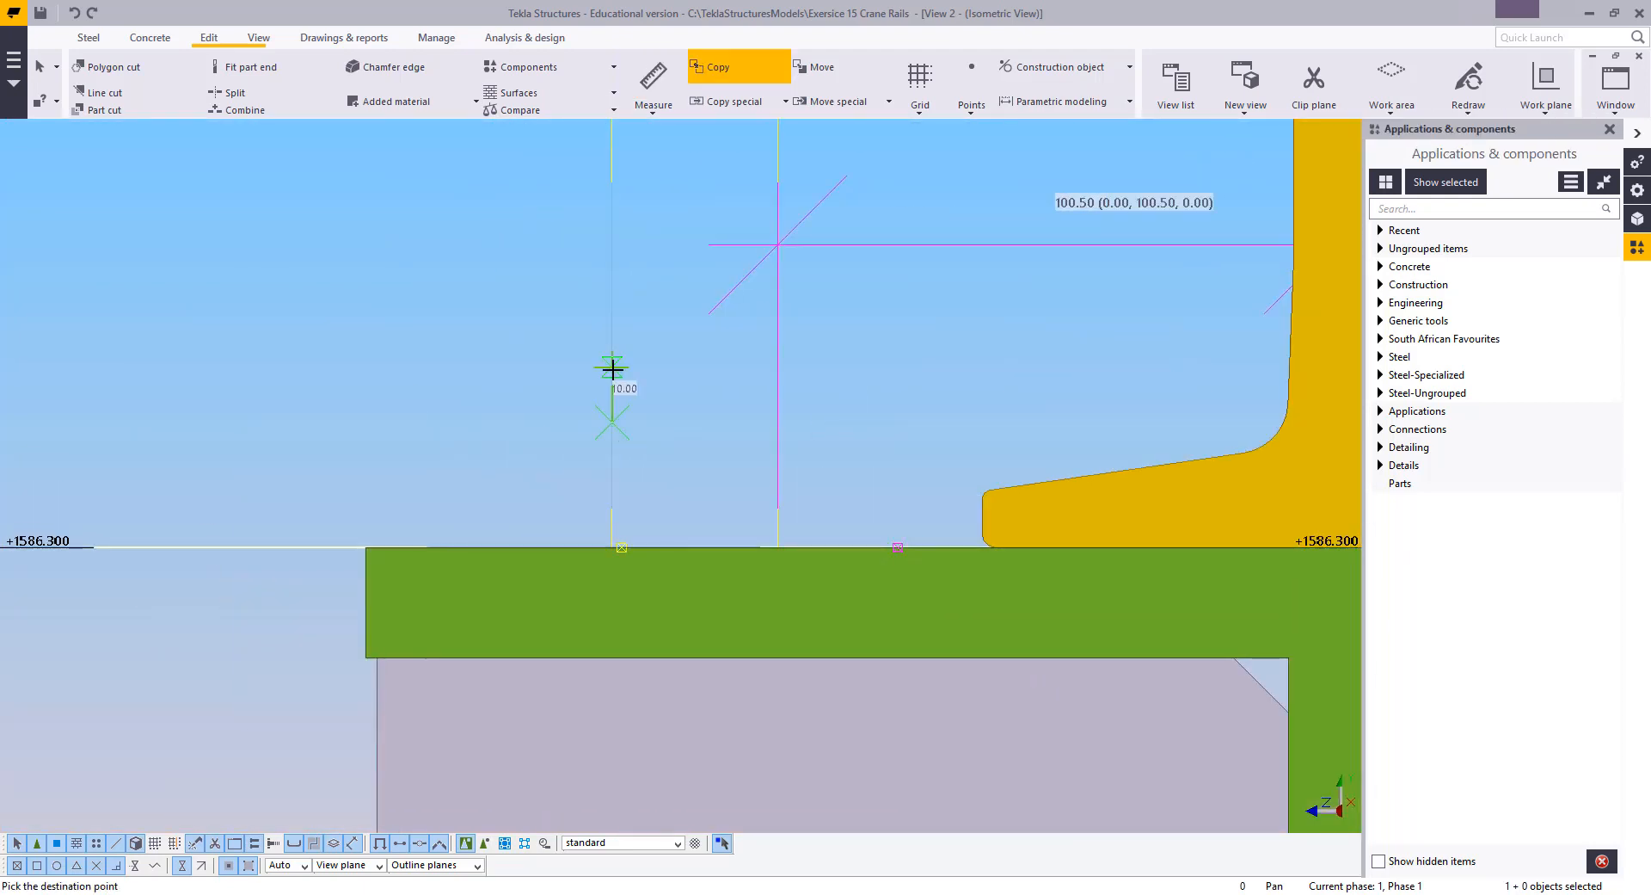
right_click(363, 369)
left_click(413, 381)
Add construction lines along the sloping top of the rail foot and perpendicular to it to set the clip's nose
left_click(865, 525)
right_click(758, 335)
left_click(775, 347)
right_click(634, 346)
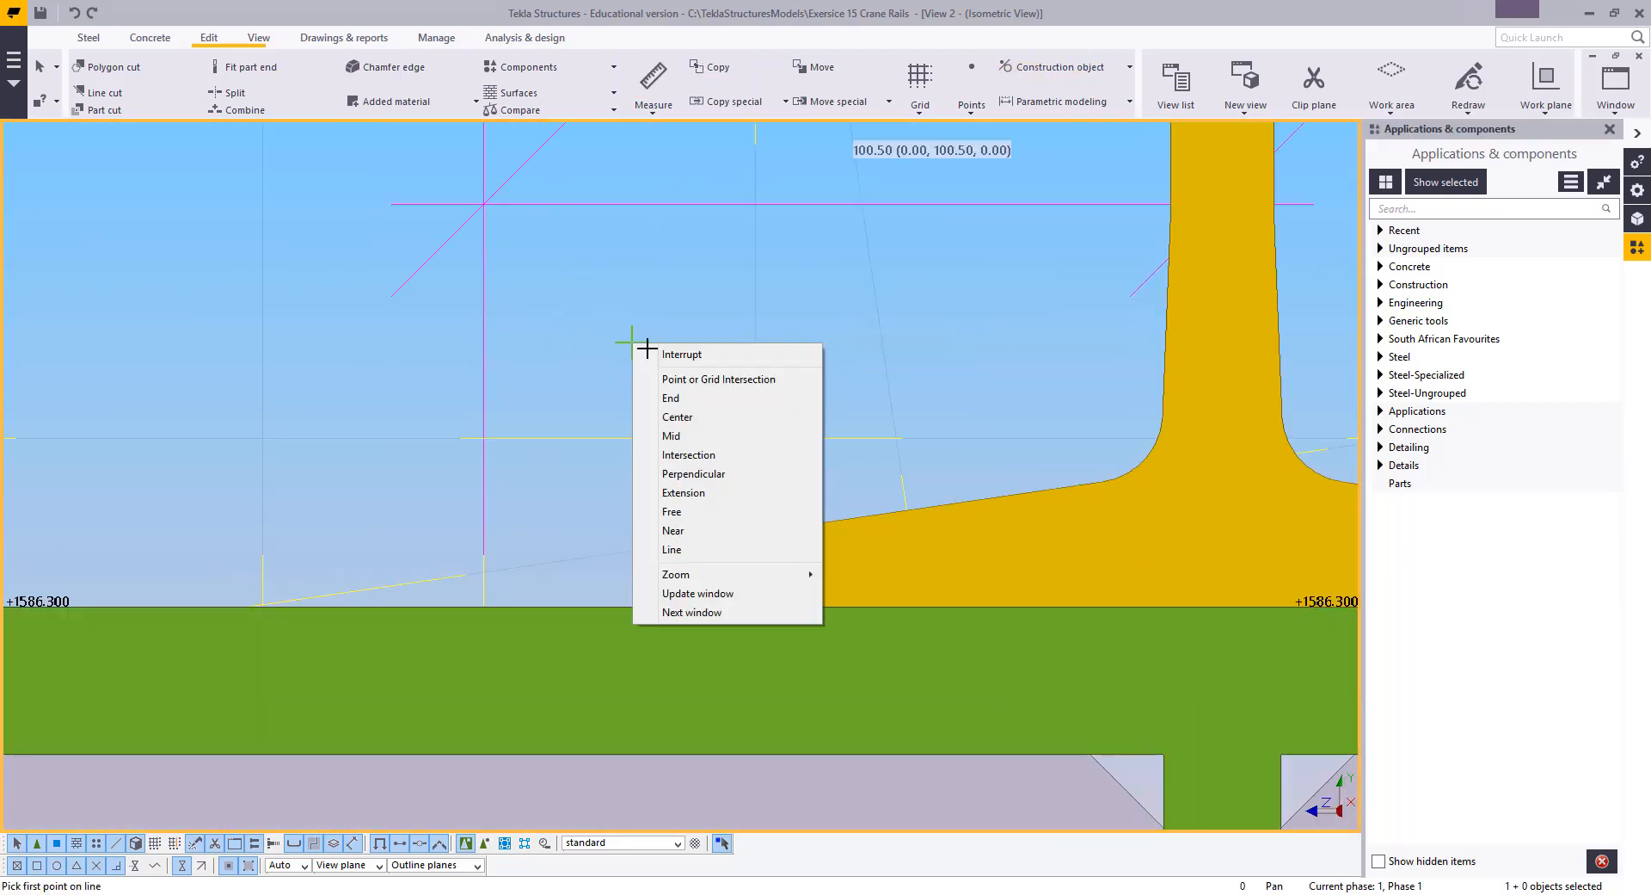
left_click(649, 357)
middle_click_drag(537, 393, 594, 383)
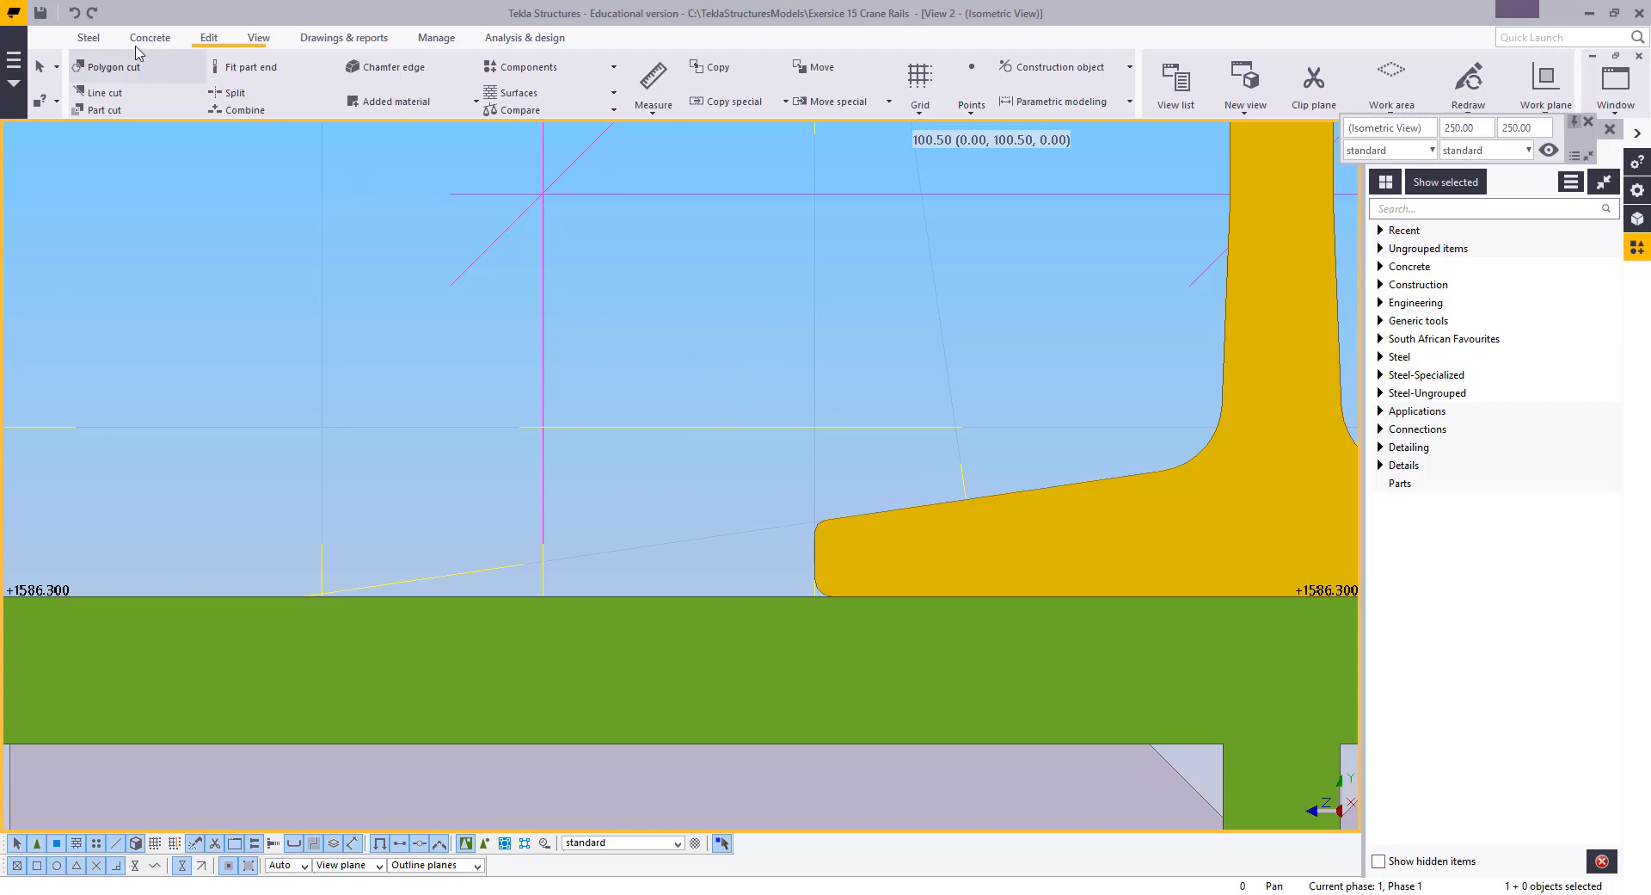
Create a steel plate shaped like the clip's side profile, resting on the flange and overlapping the rail foot
left_click(89, 38)
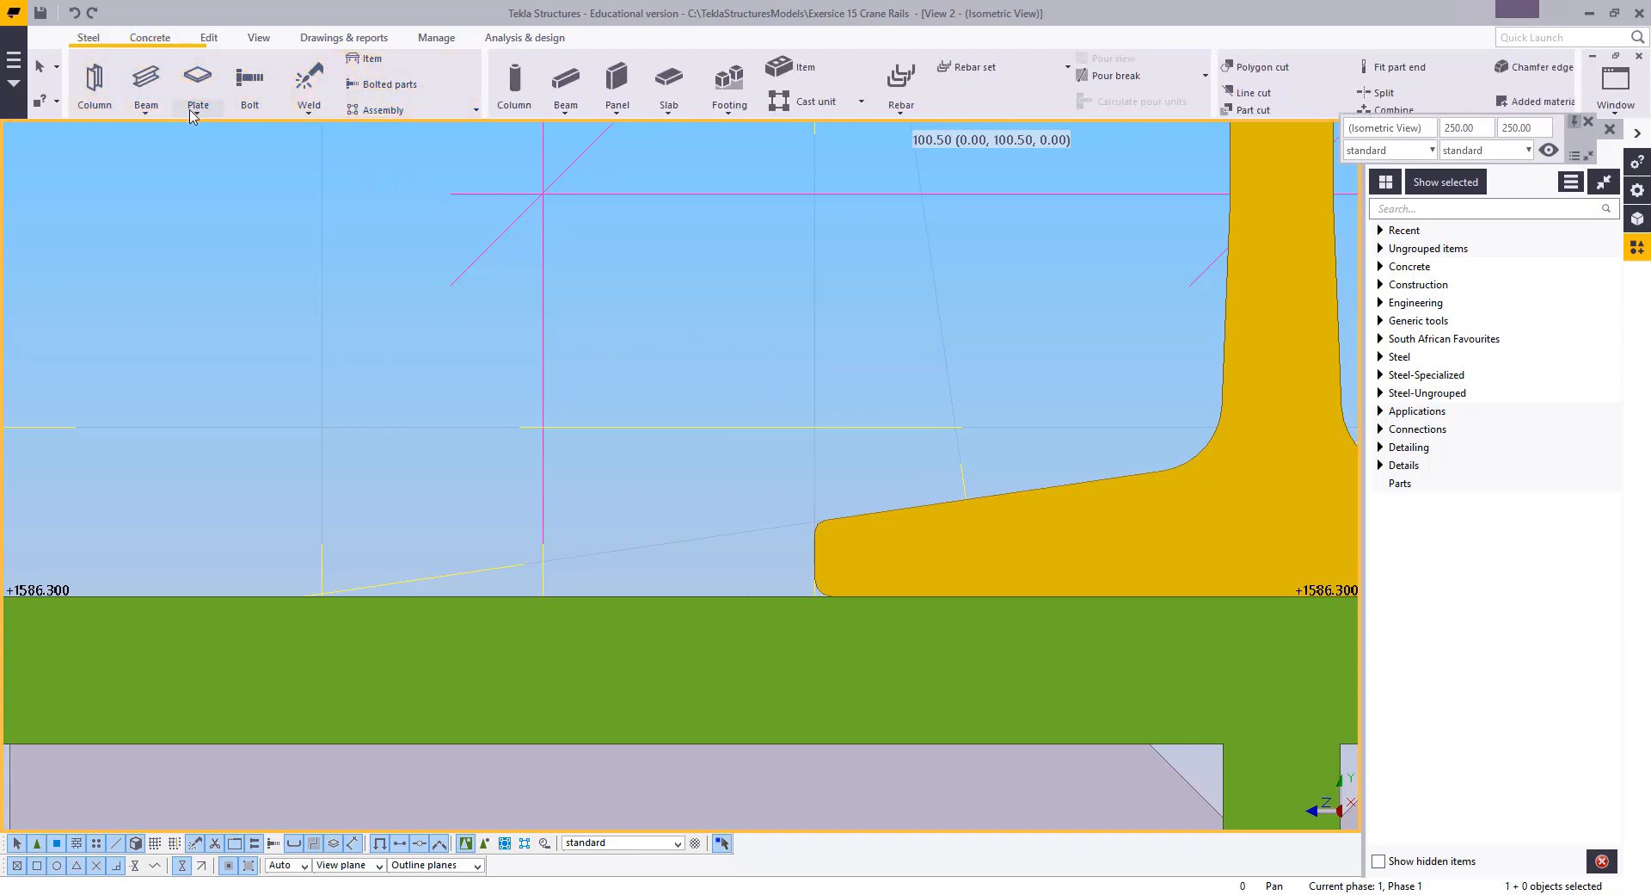
left_click(198, 82)
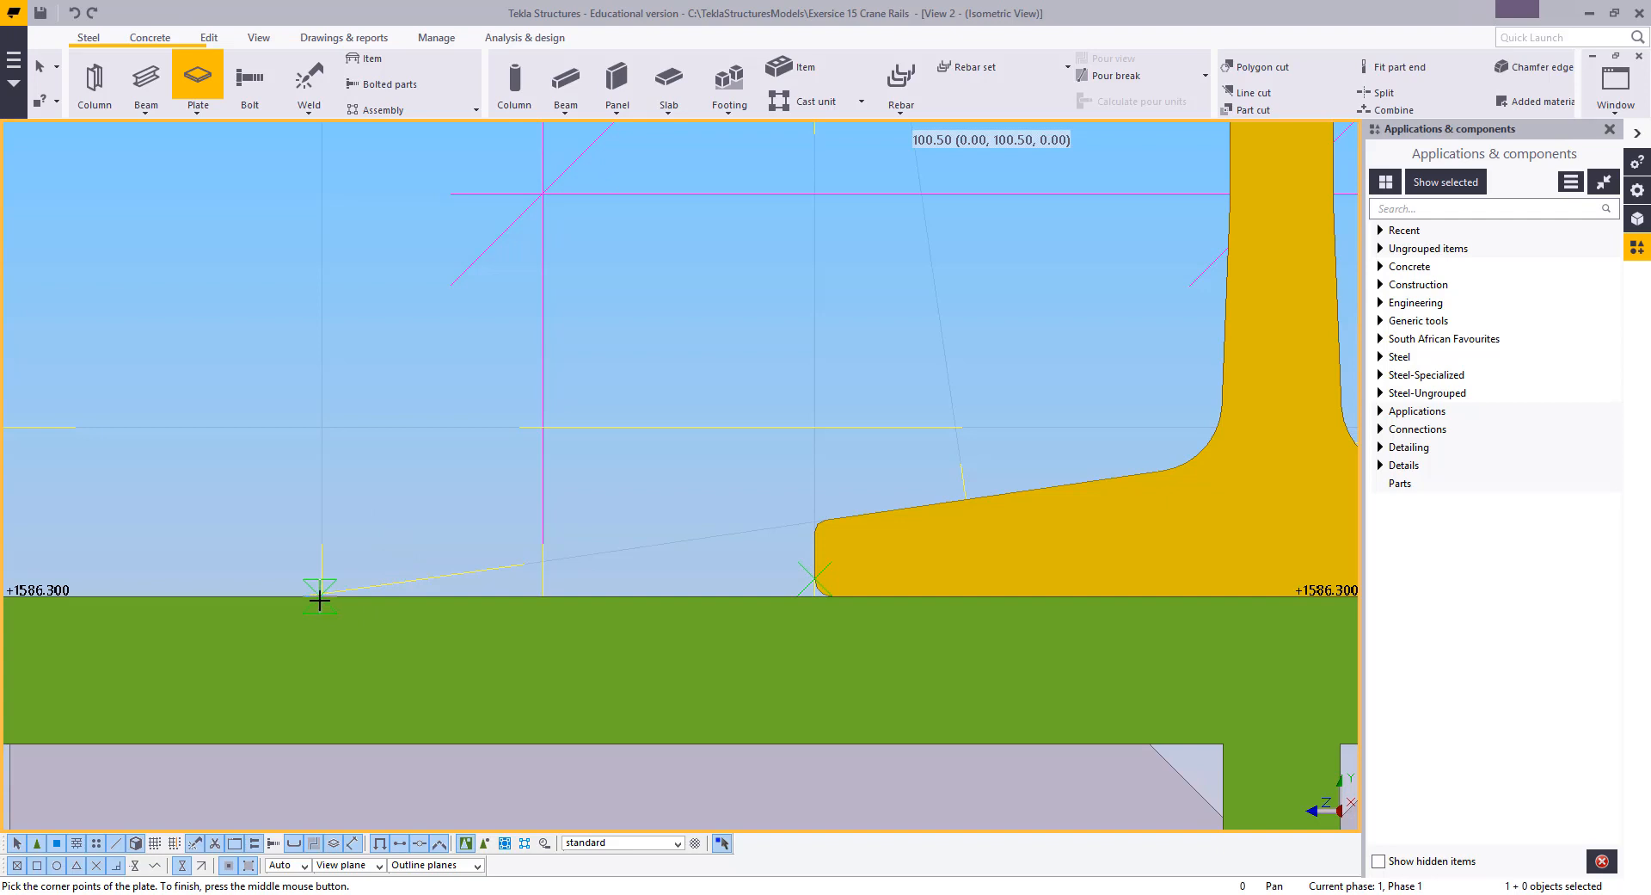
left_click(321, 427)
left_click(955, 428)
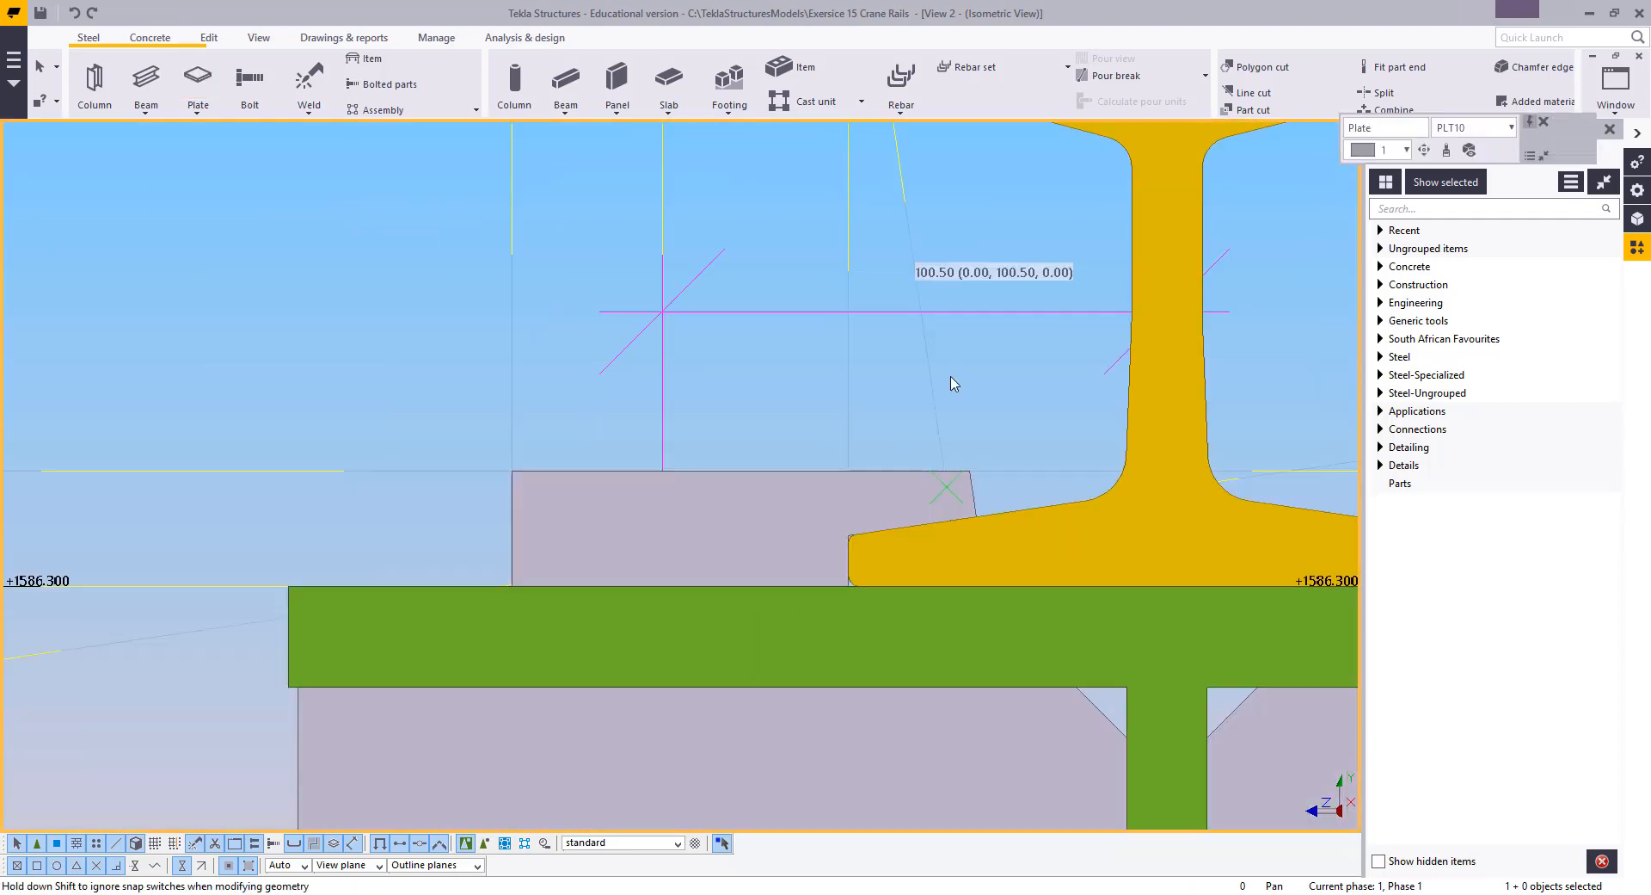
Delete the construction lines used to set out the clip profile
left_click_drag(949, 377, 398, 375)
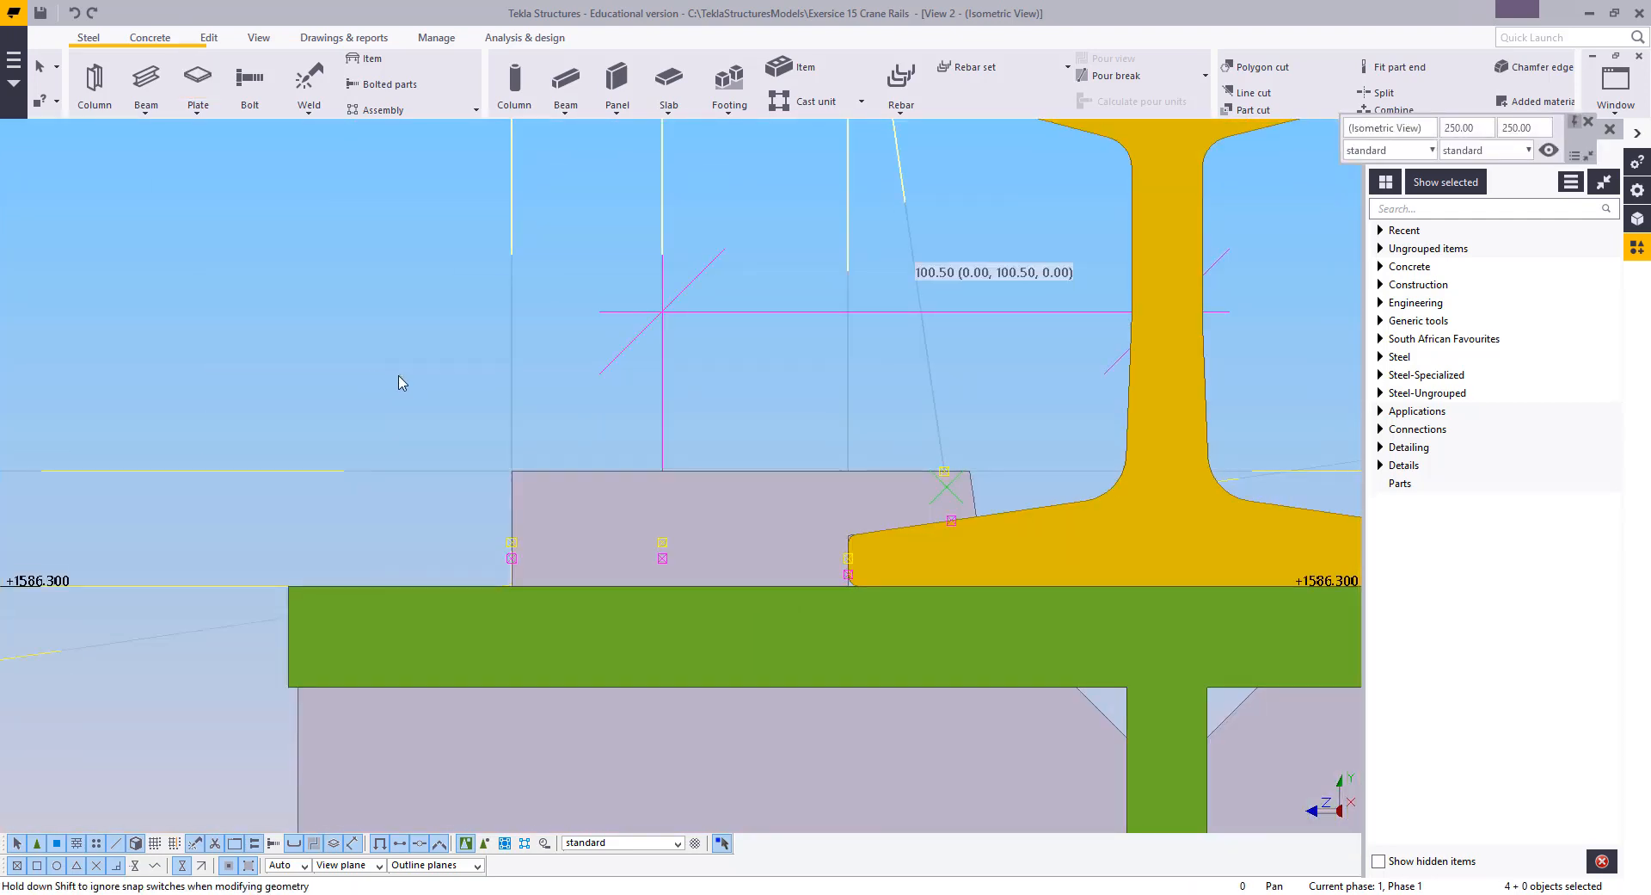
key("Delete")
left_click_drag(246, 525, 140, 623)
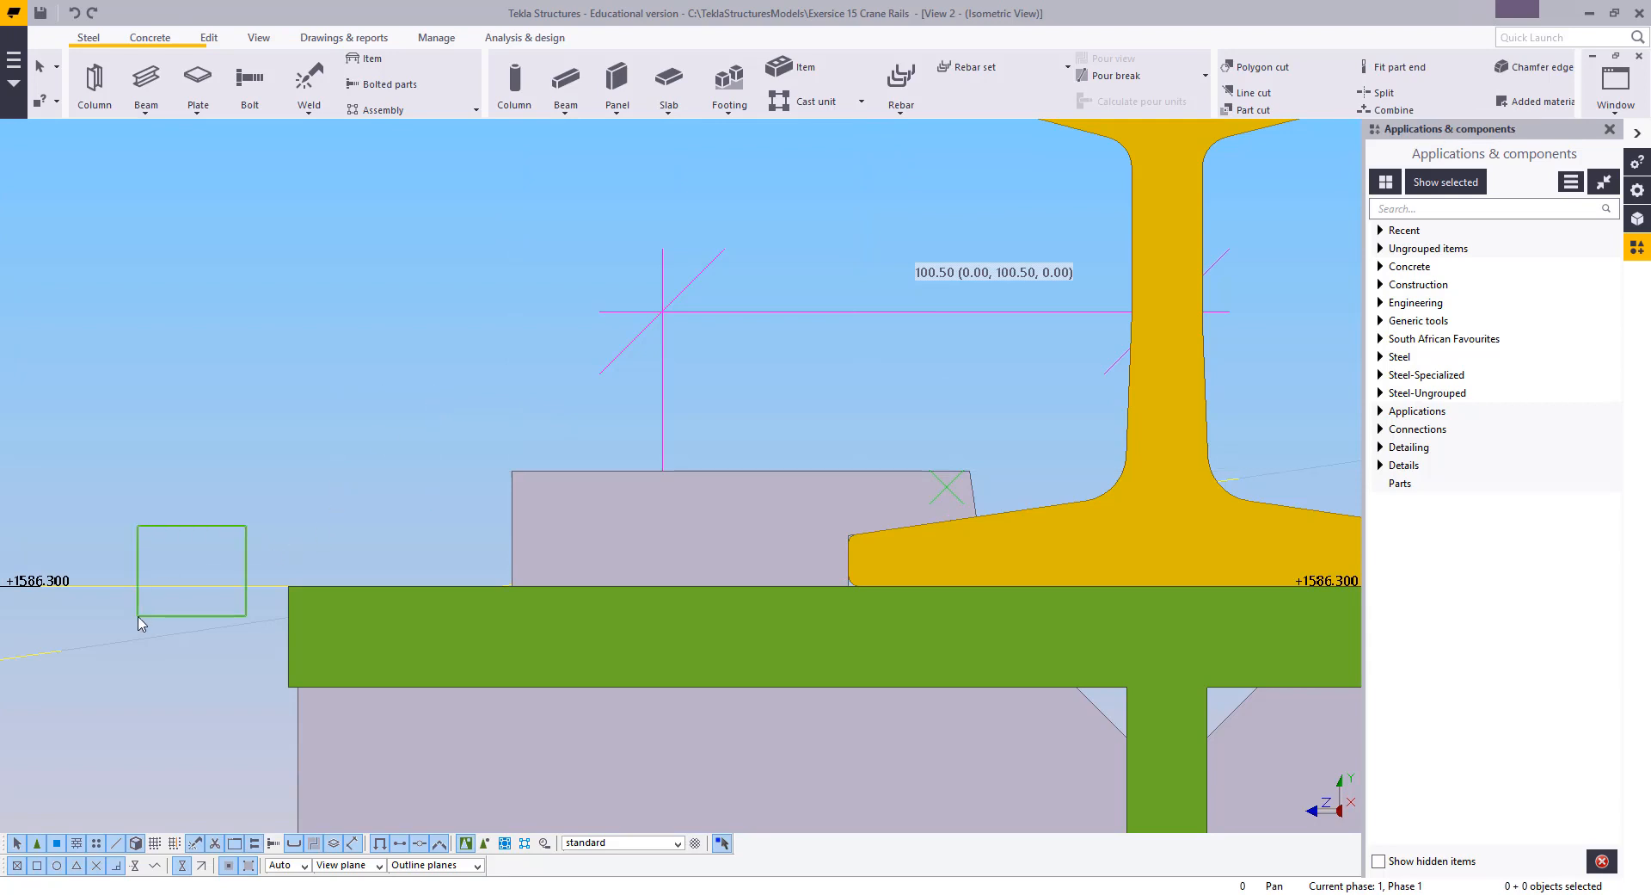
scroll(424, 482, "down", 5)
left_click(540, 526)
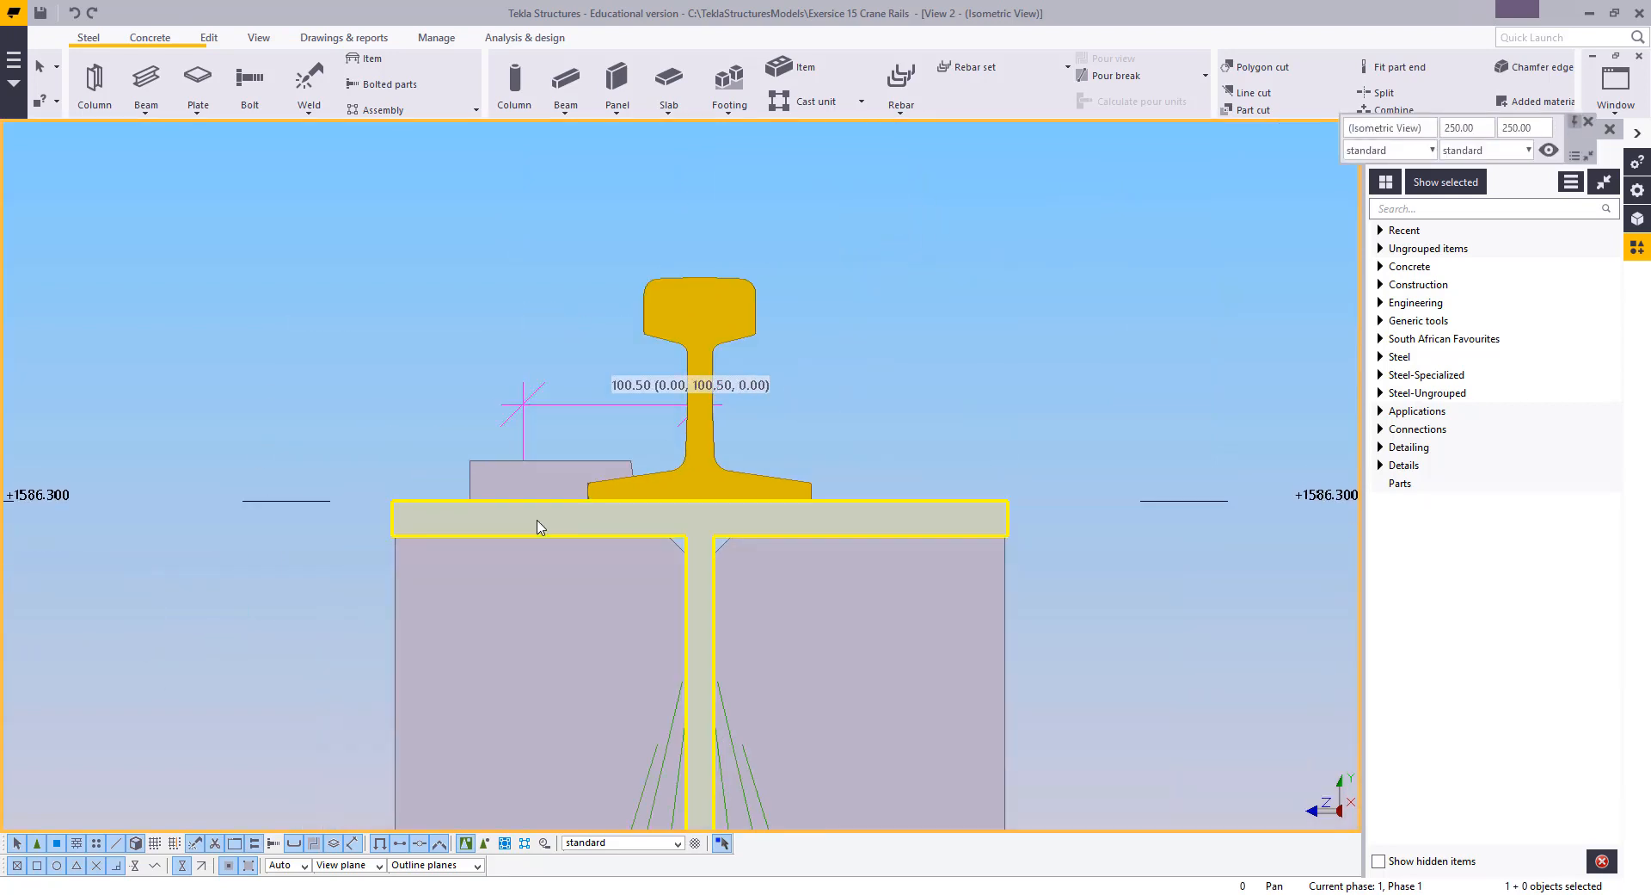
scroll(535, 507, "up", 15)
right_click(301, 315)
left_click(324, 331)
scroll(425, 430, "down", 1)
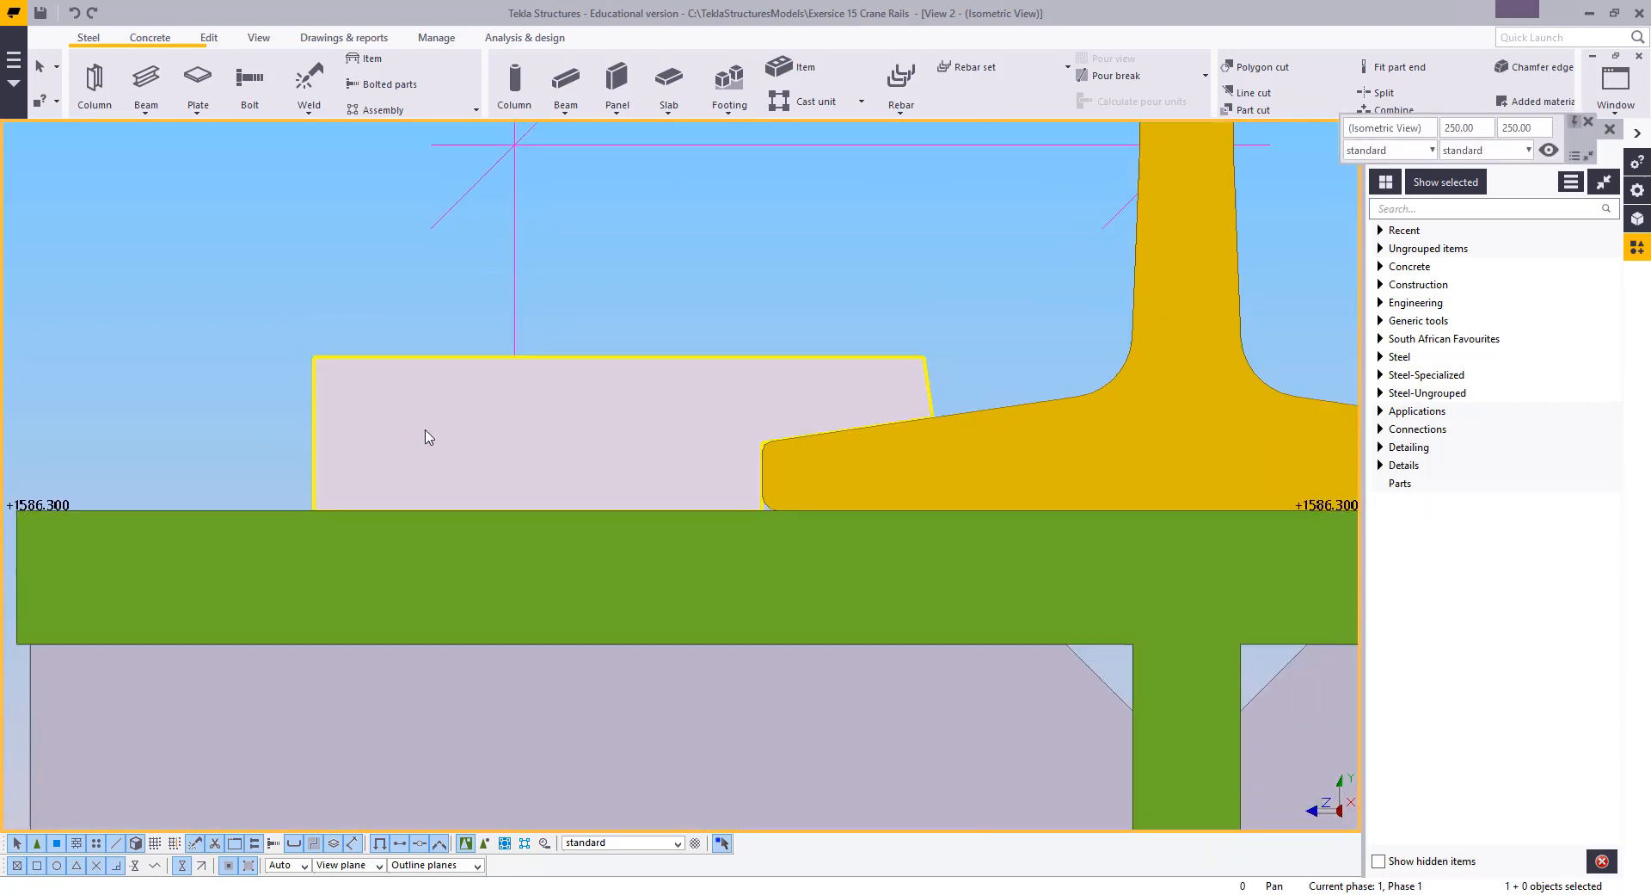
scroll(427, 436, "down", 1)
scroll(361, 376, "down", 3)
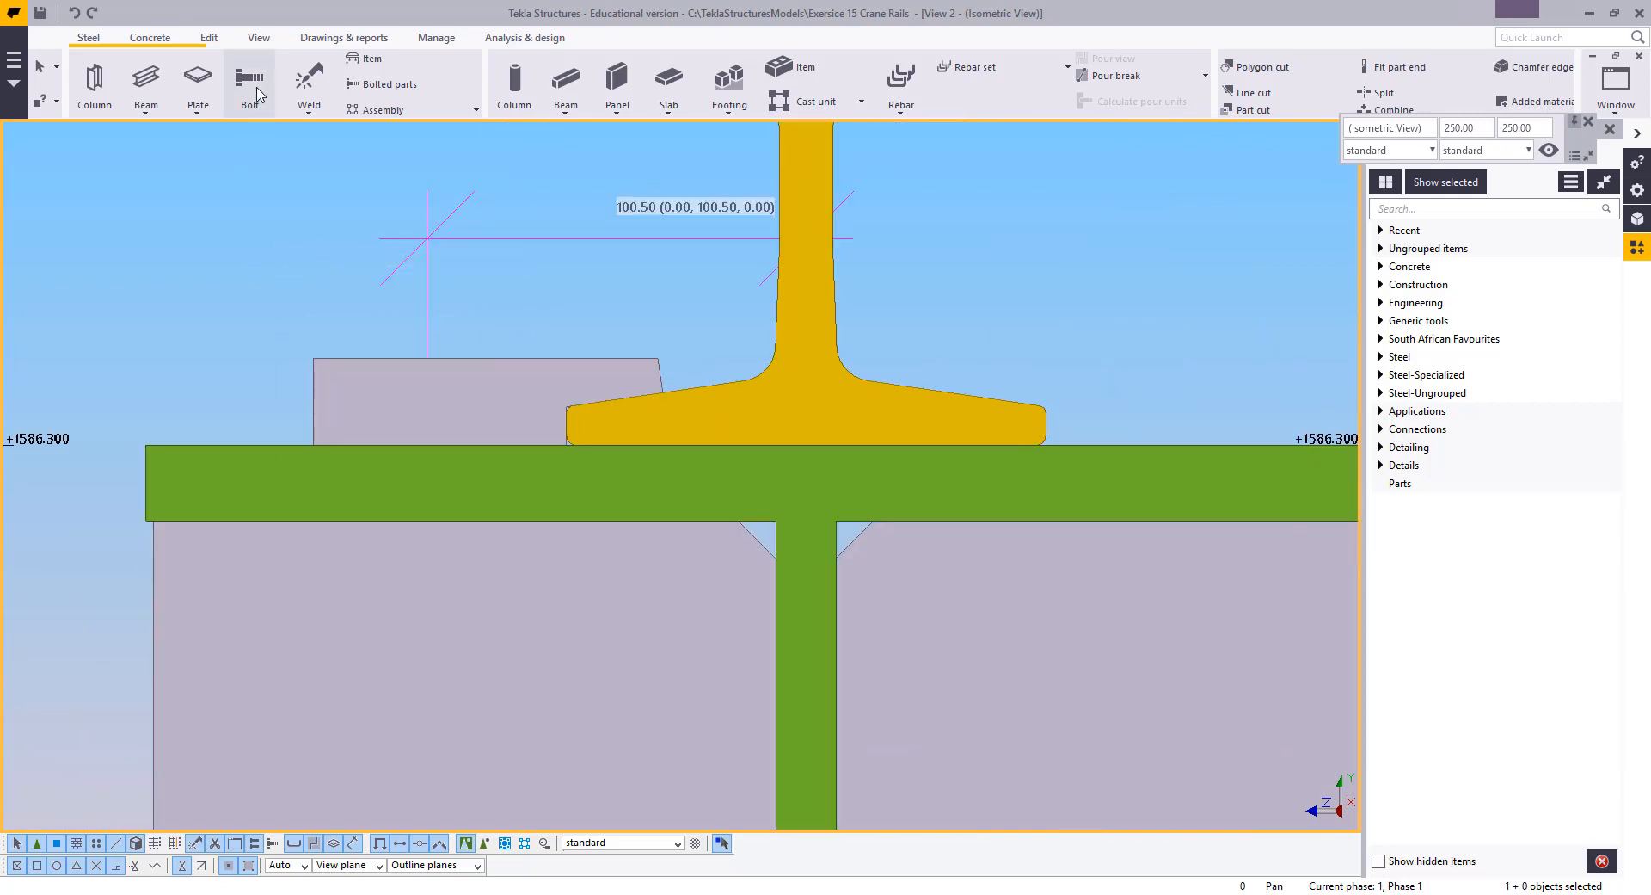
left_click(250, 87)
left_click(398, 377)
left_click(381, 490)
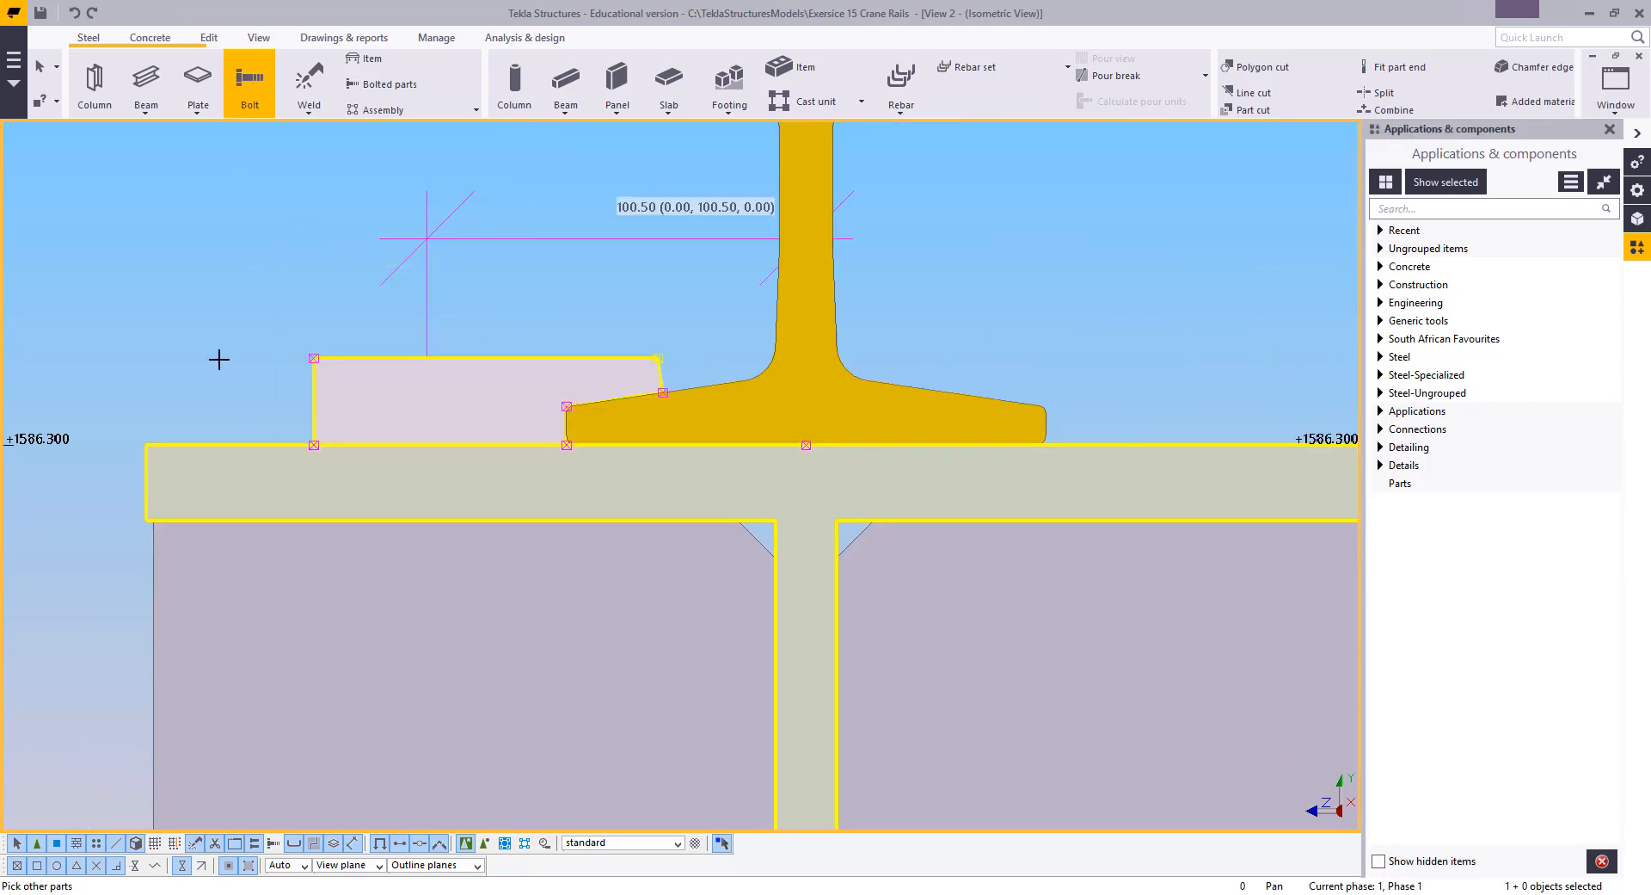
middle_click(343, 359)
key("Escape")
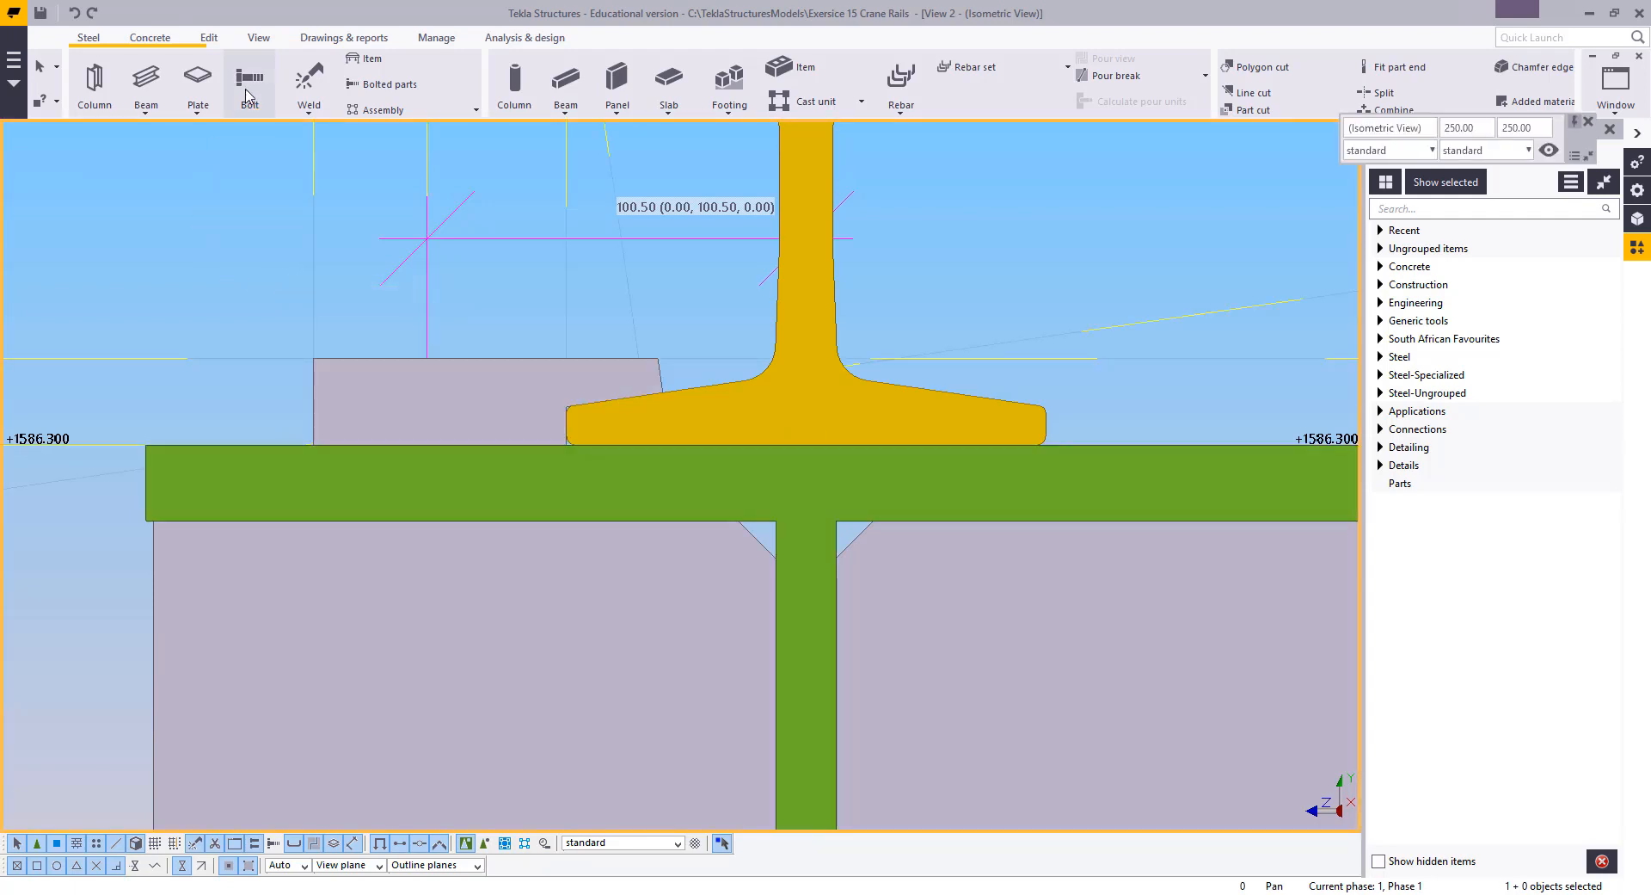
Bolt the clip plate to the crane beam, from the bolt-centre line on the flange top toward the rail centreline
left_click(250, 86)
left_click(387, 420)
left_click(358, 490)
middle_click(328, 291)
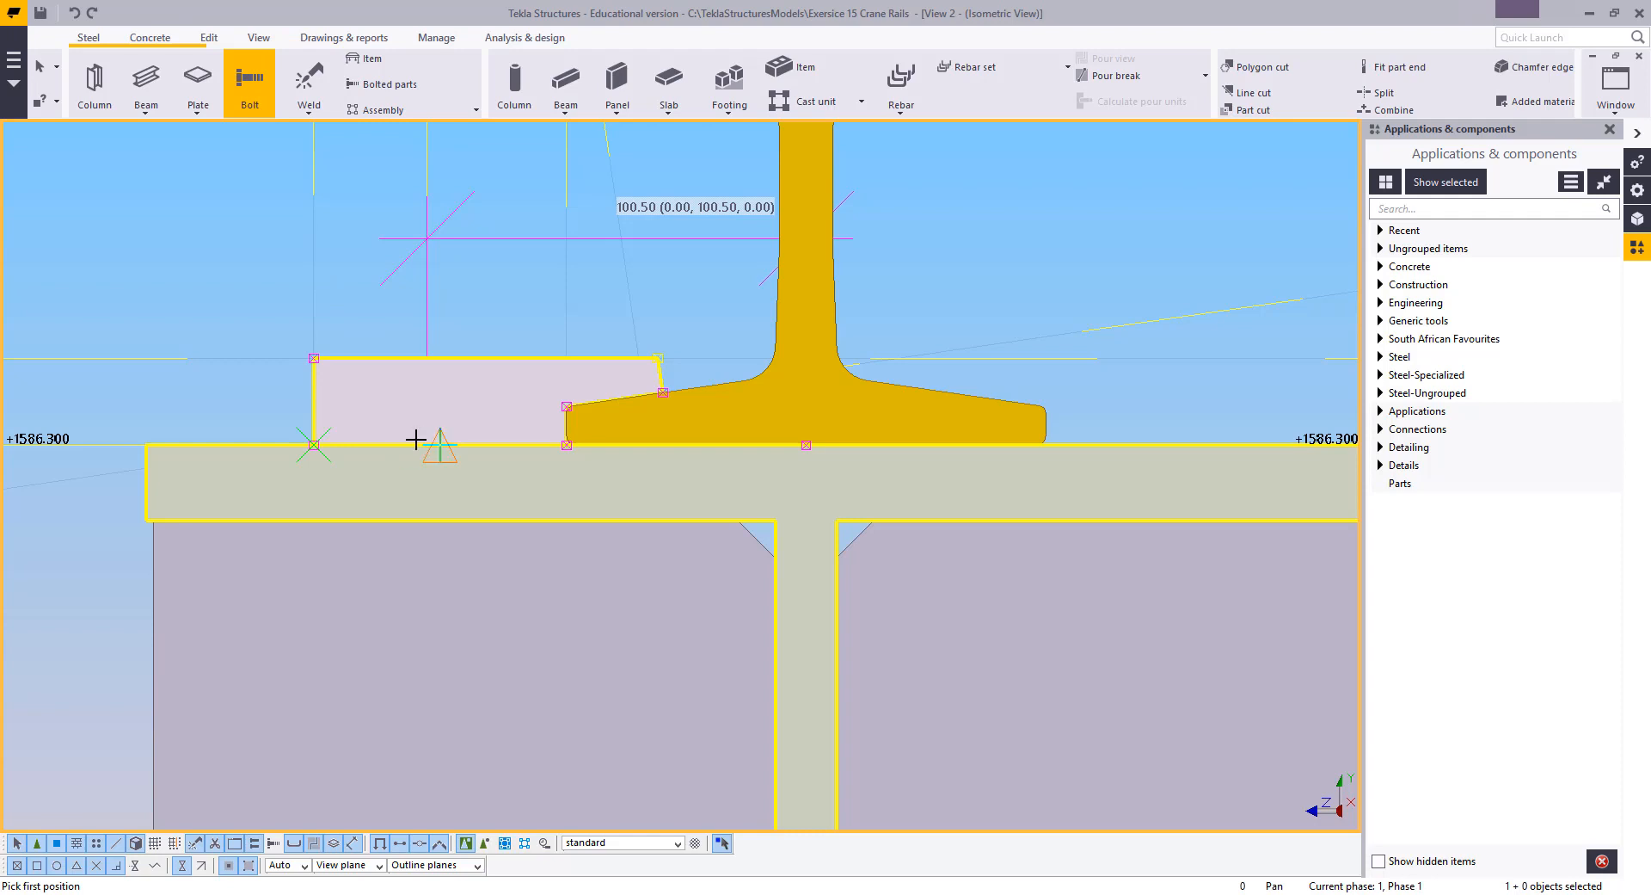
left_click(412, 443)
scroll(415, 443, "up", 2)
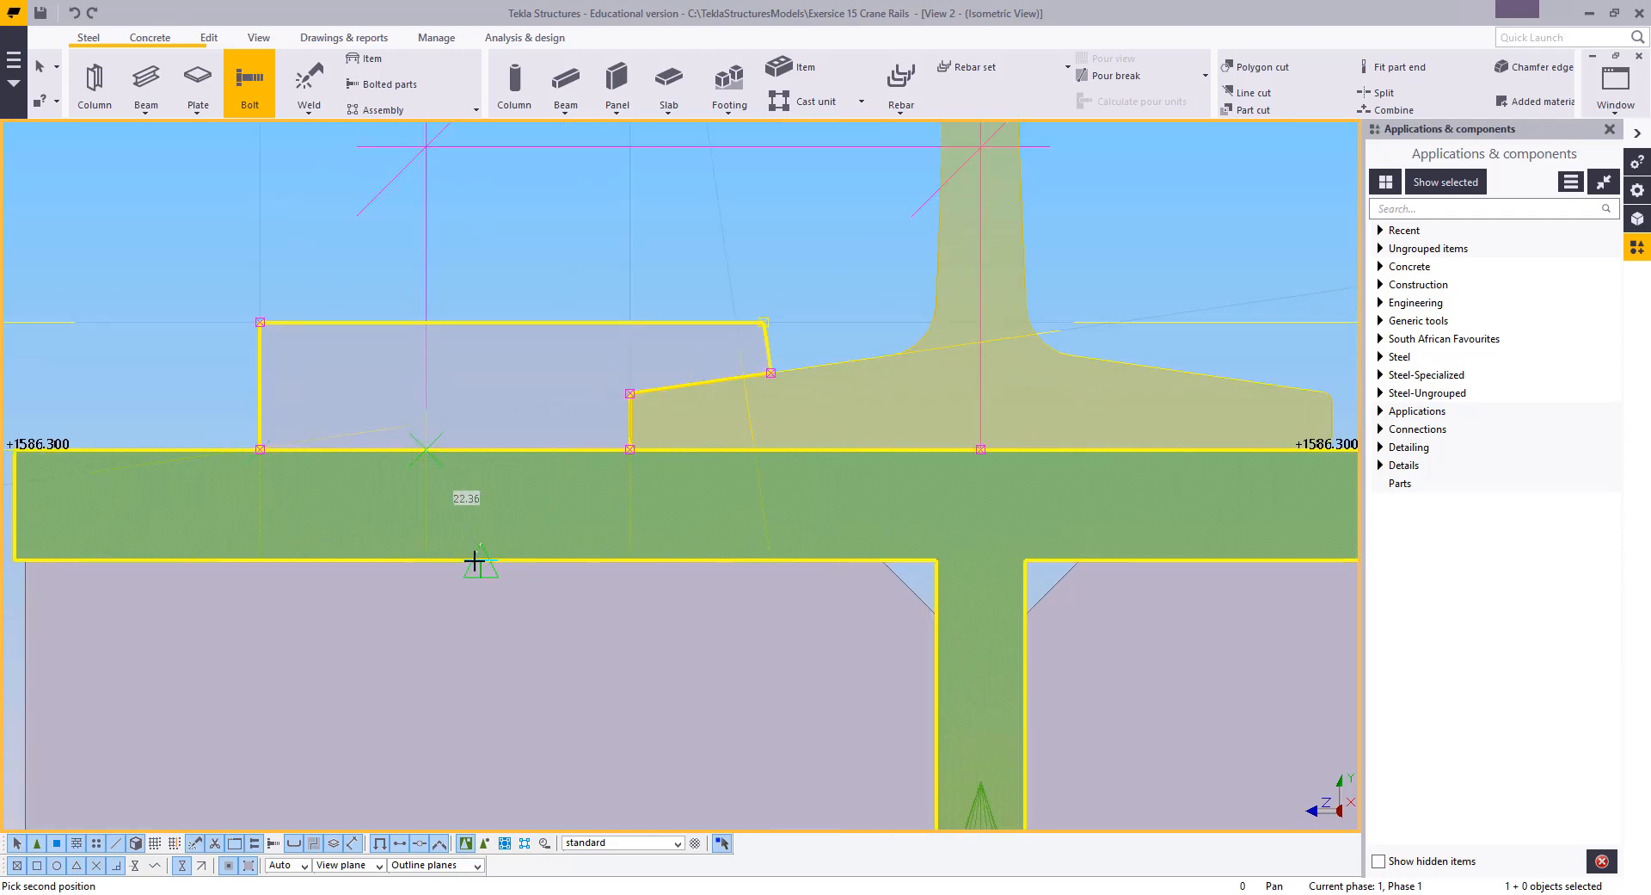
scroll(472, 560, "down", 2)
left_click(748, 480)
key("Escape")
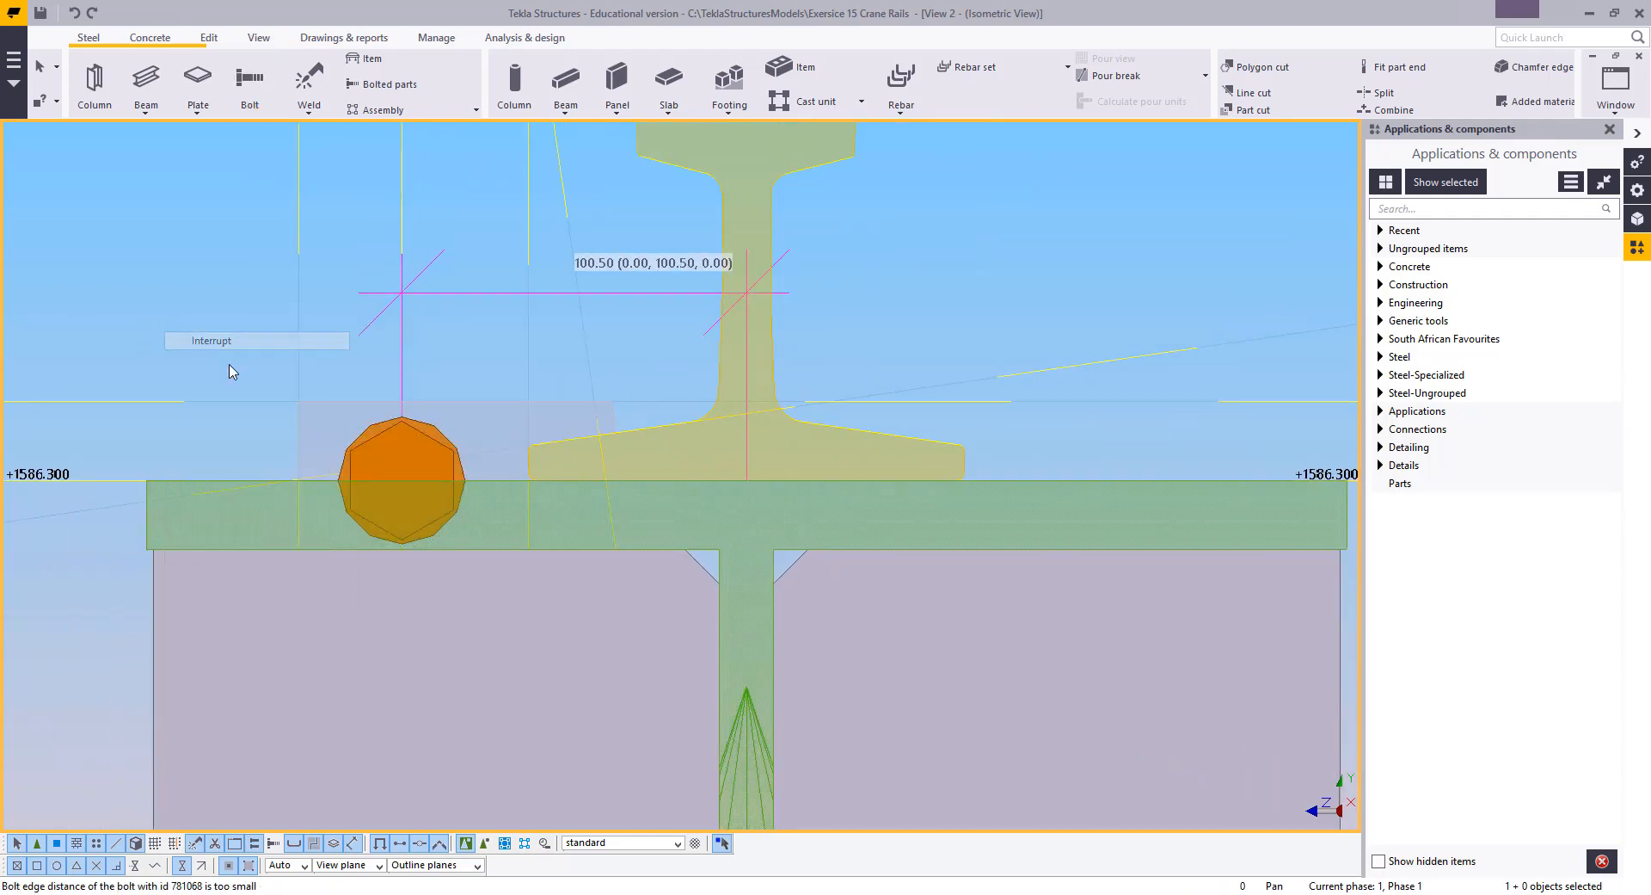
Set the clip bolt's rotation to Below so it runs vertically down through the clip and beam flange
double_click(369, 435)
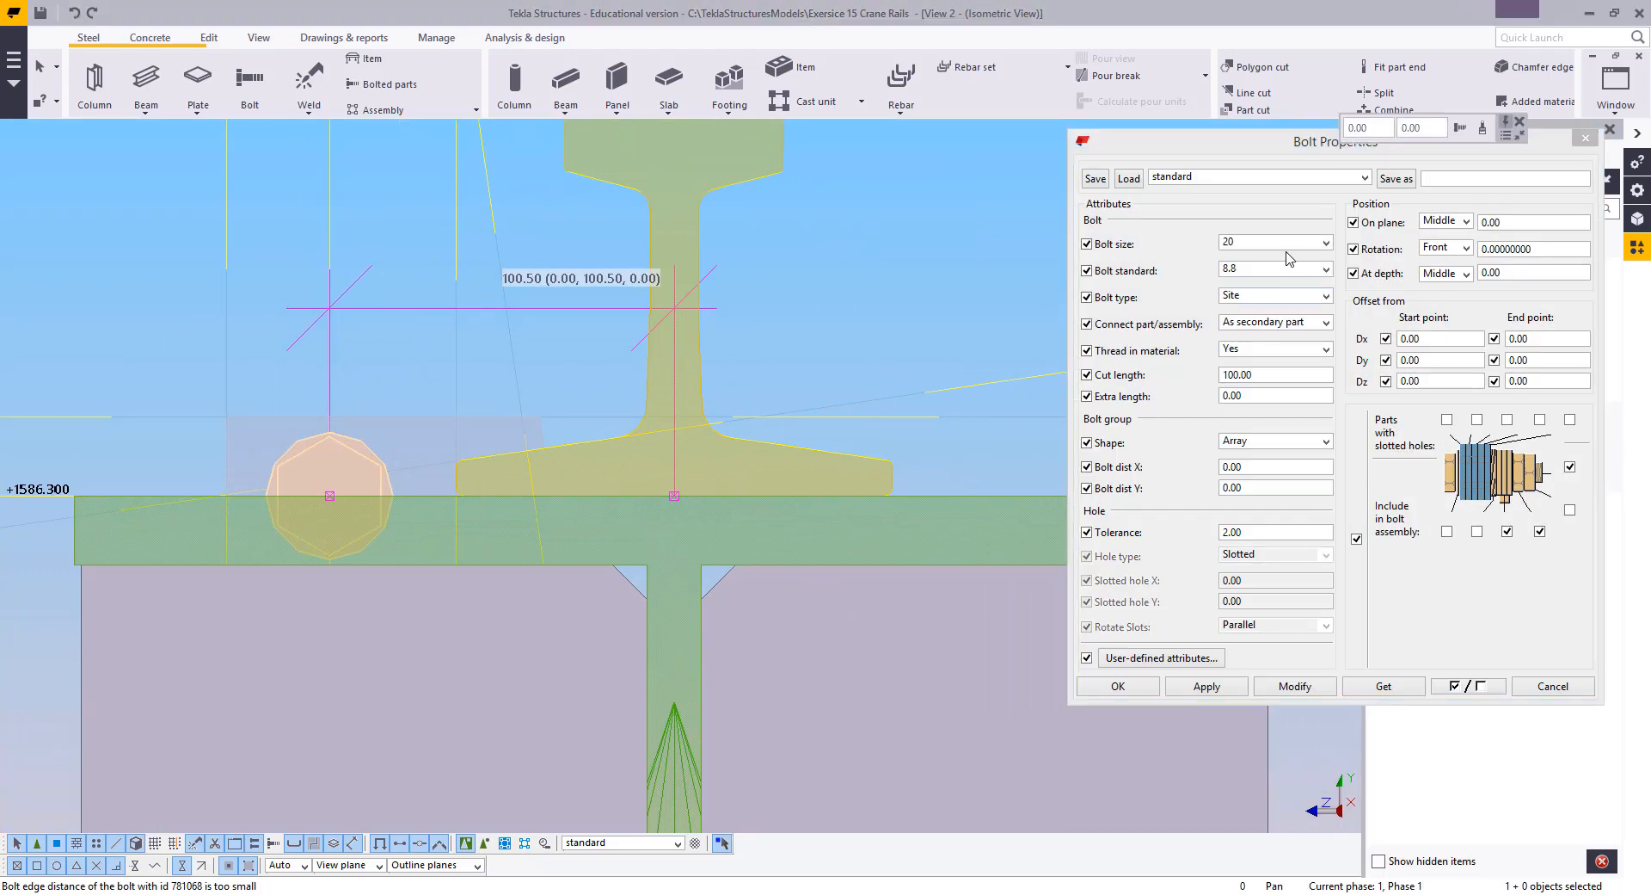
left_click(1447, 246)
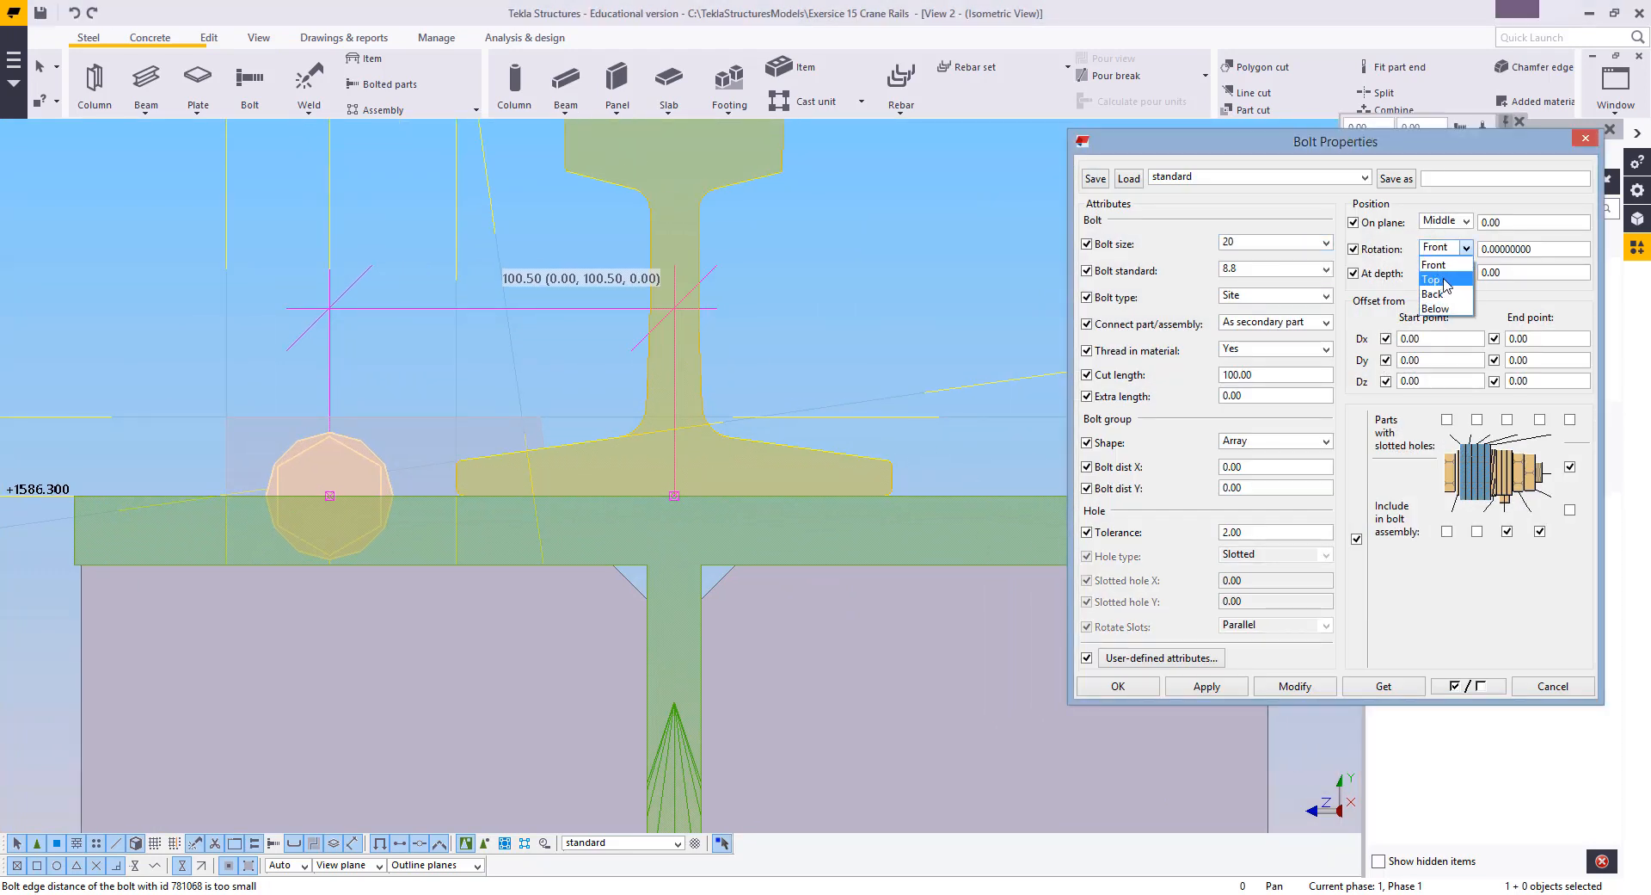
left_click(1438, 272)
left_click(1295, 686)
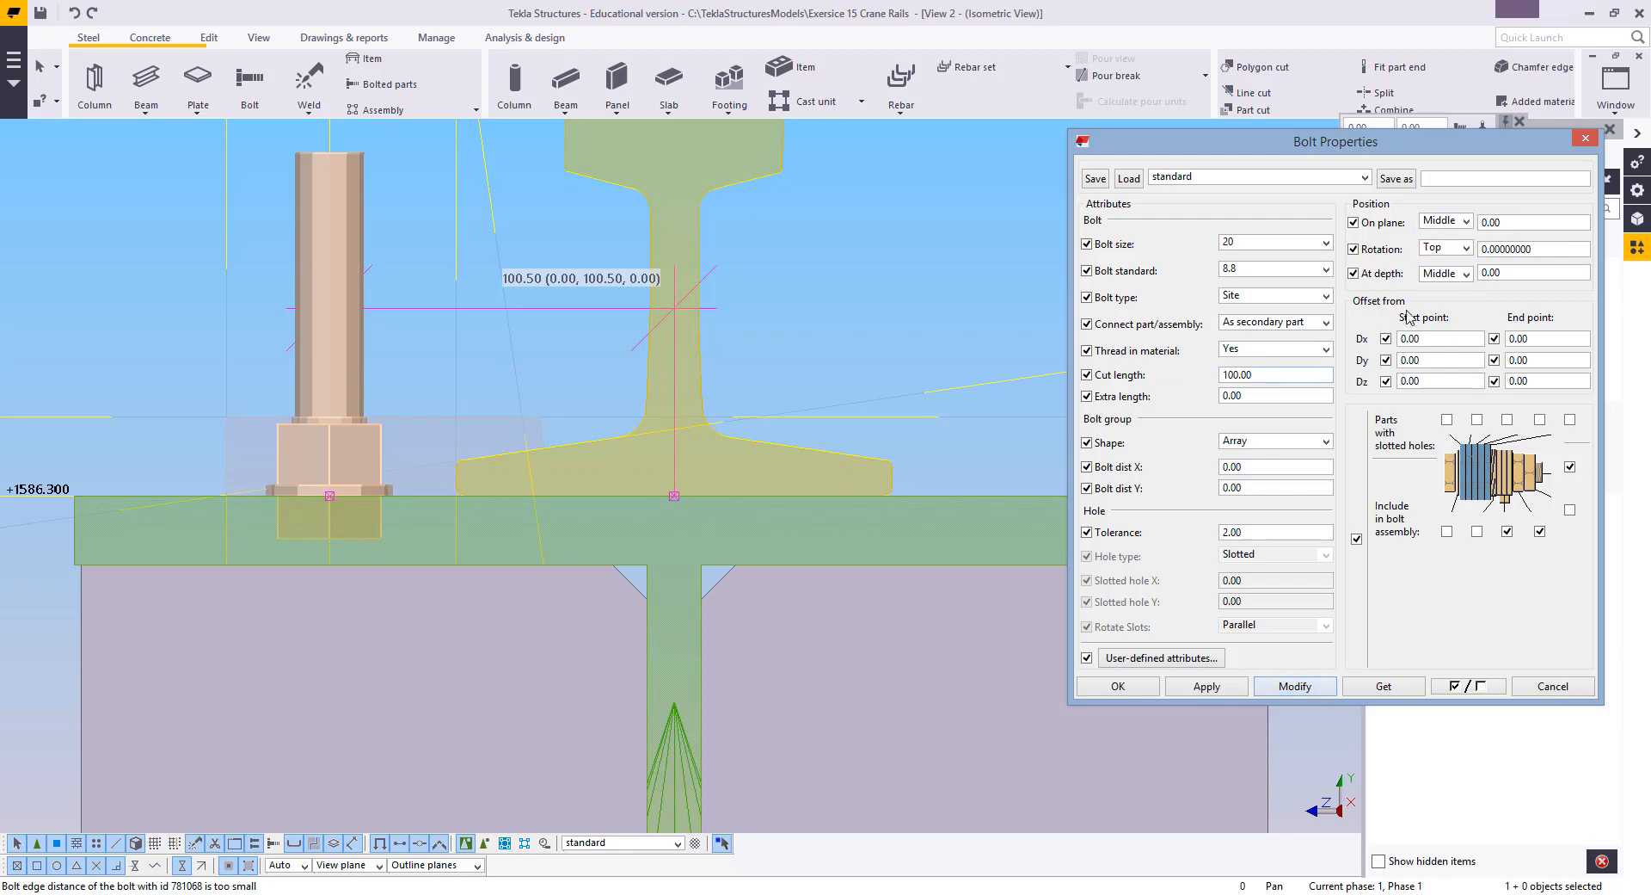
left_click(1462, 248)
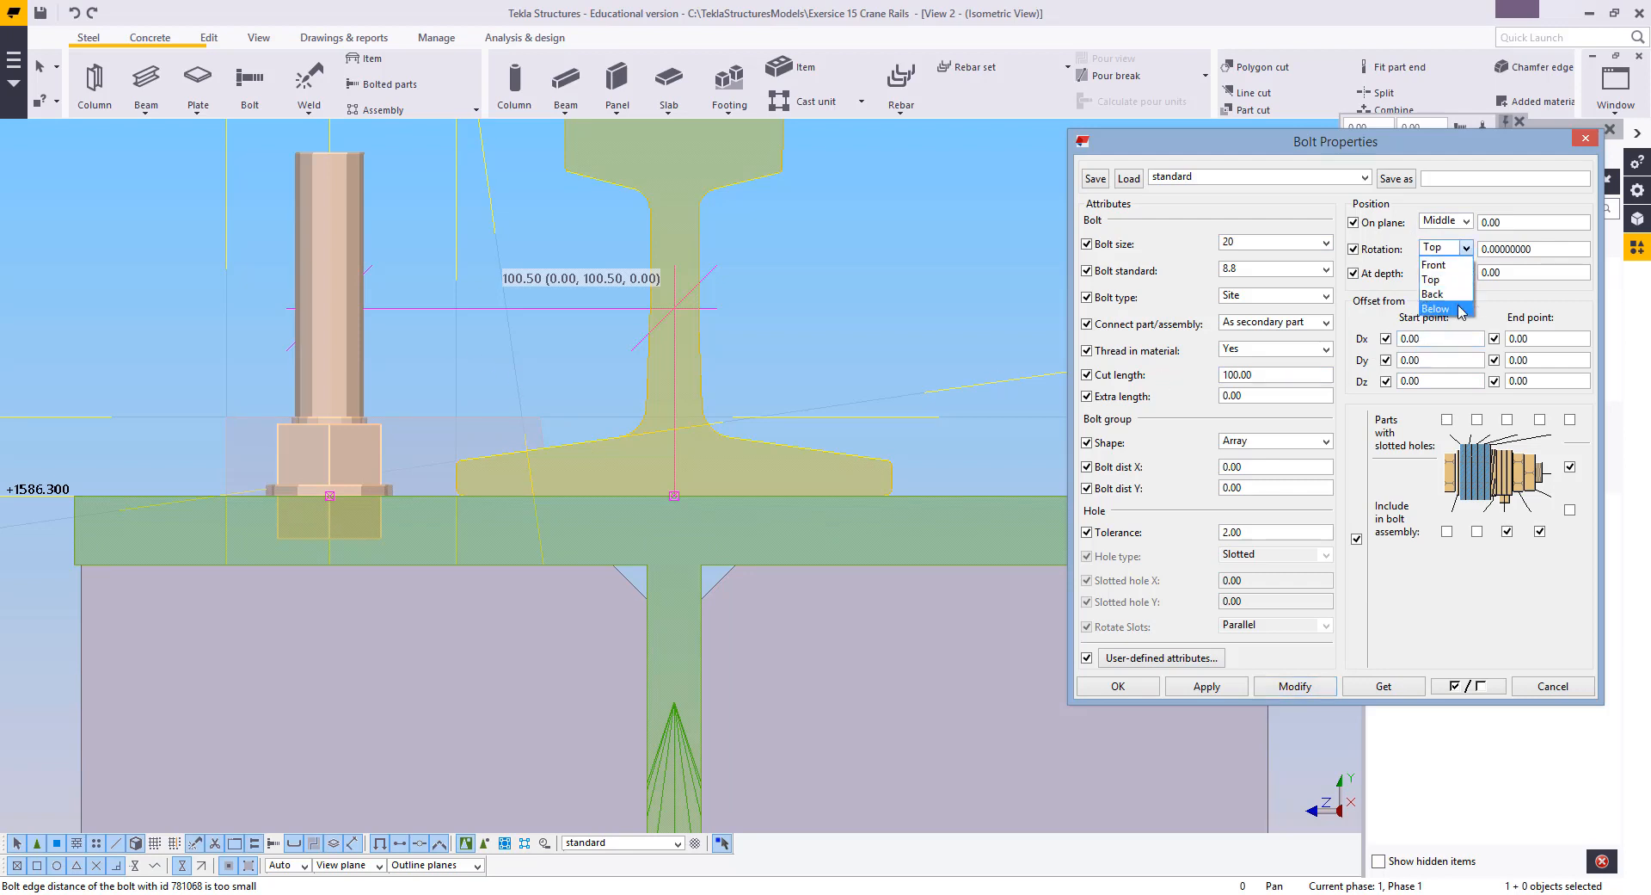
left_click(1456, 308)
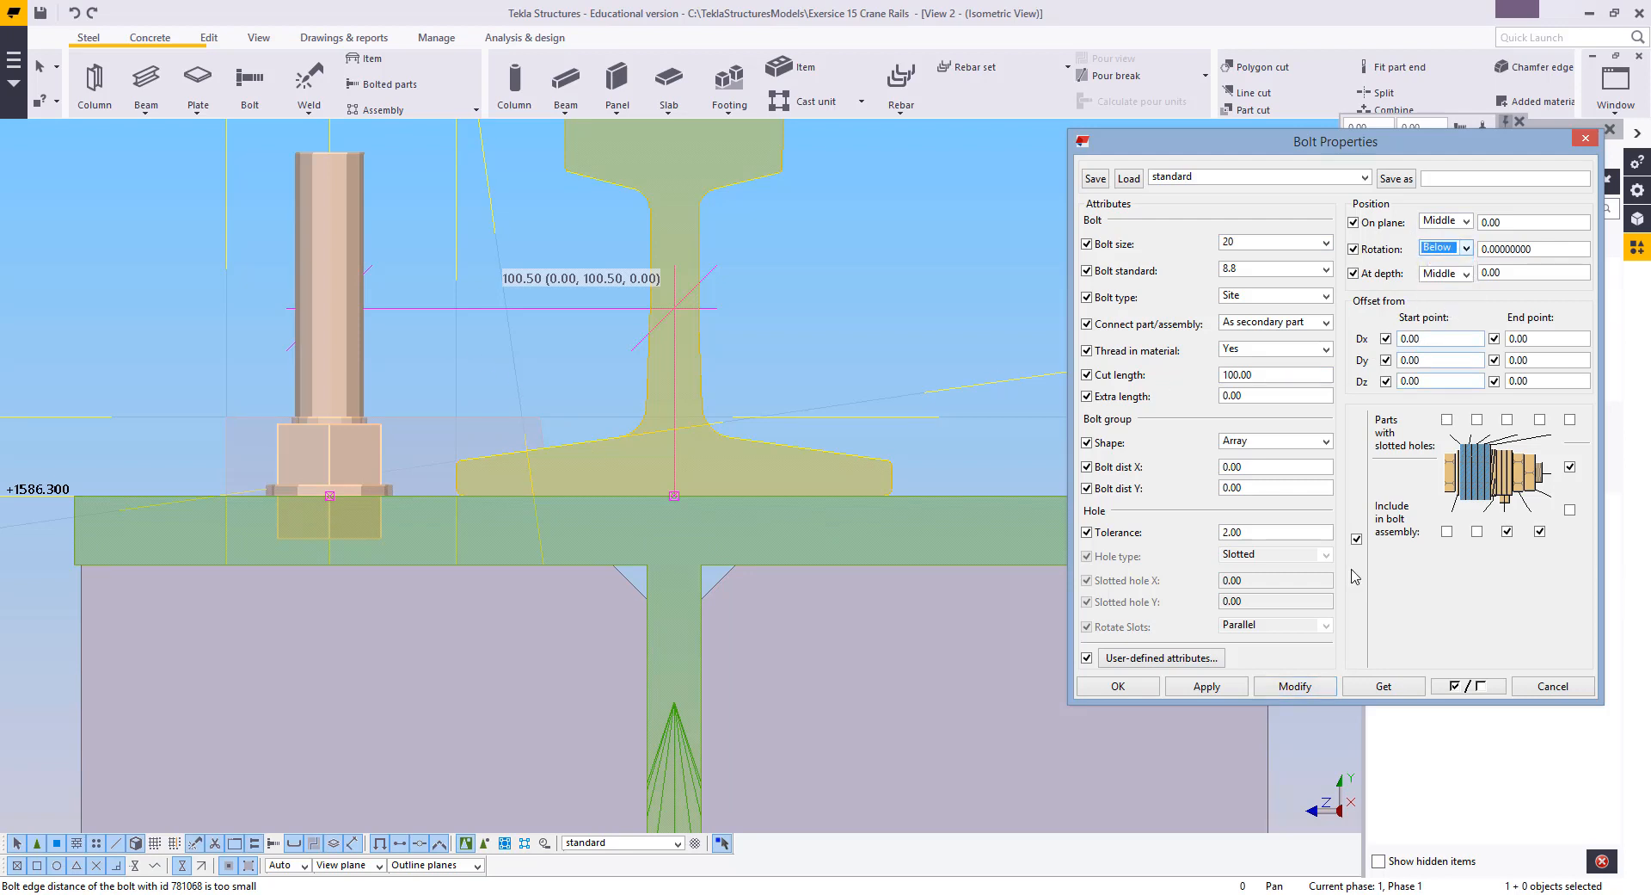
left_click(1308, 693)
scroll(507, 391, "up", 2)
scroll(290, 425, "up", 2)
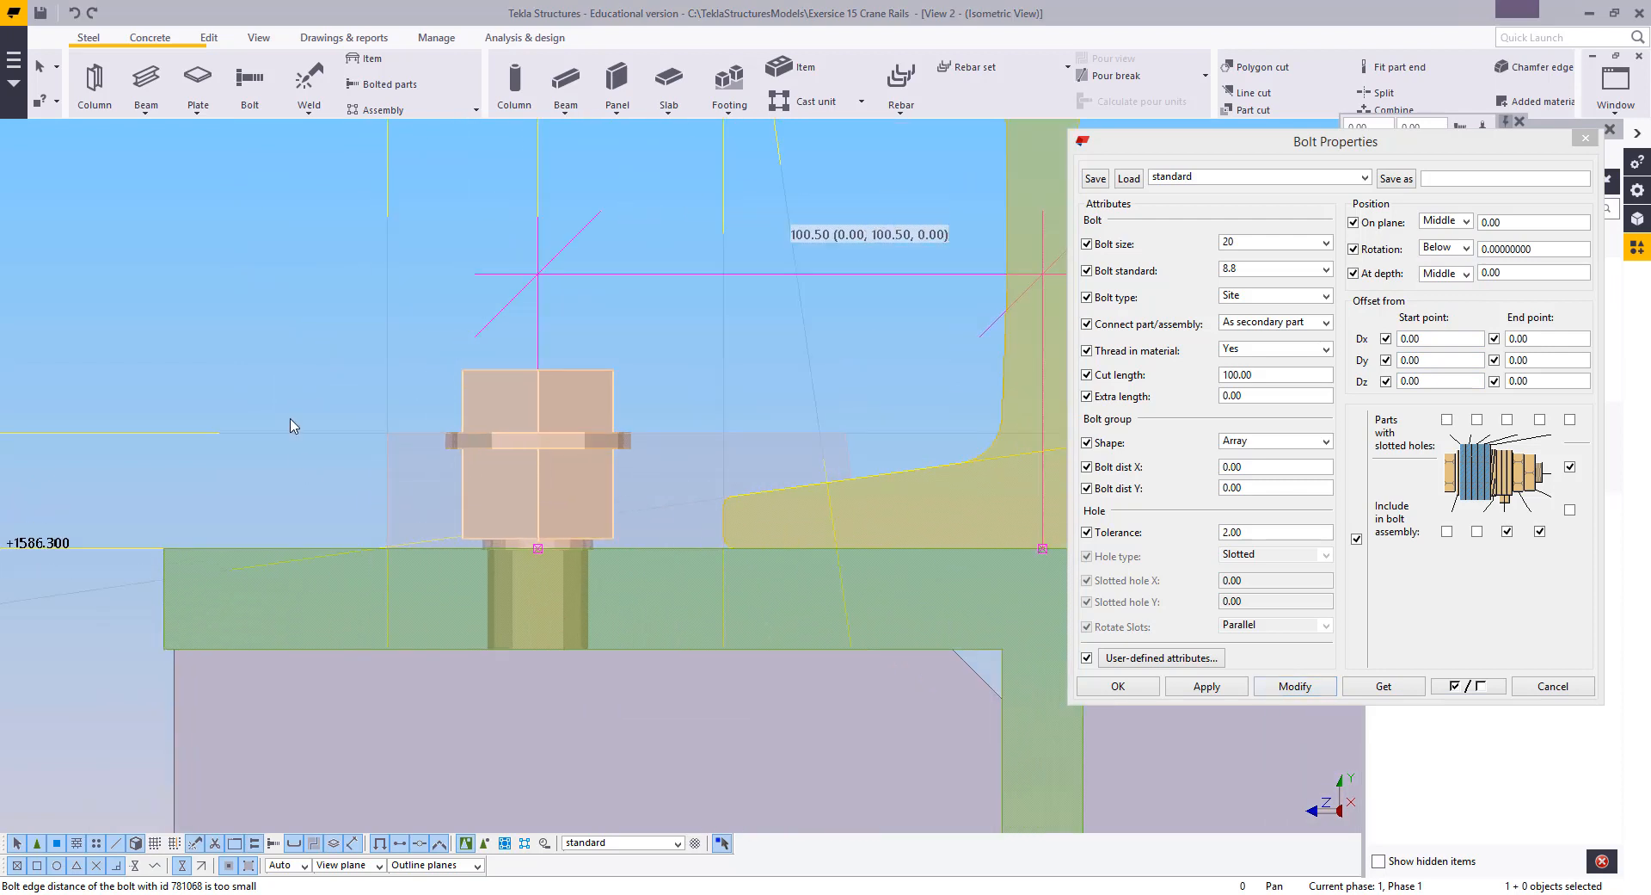
left_click(1576, 135)
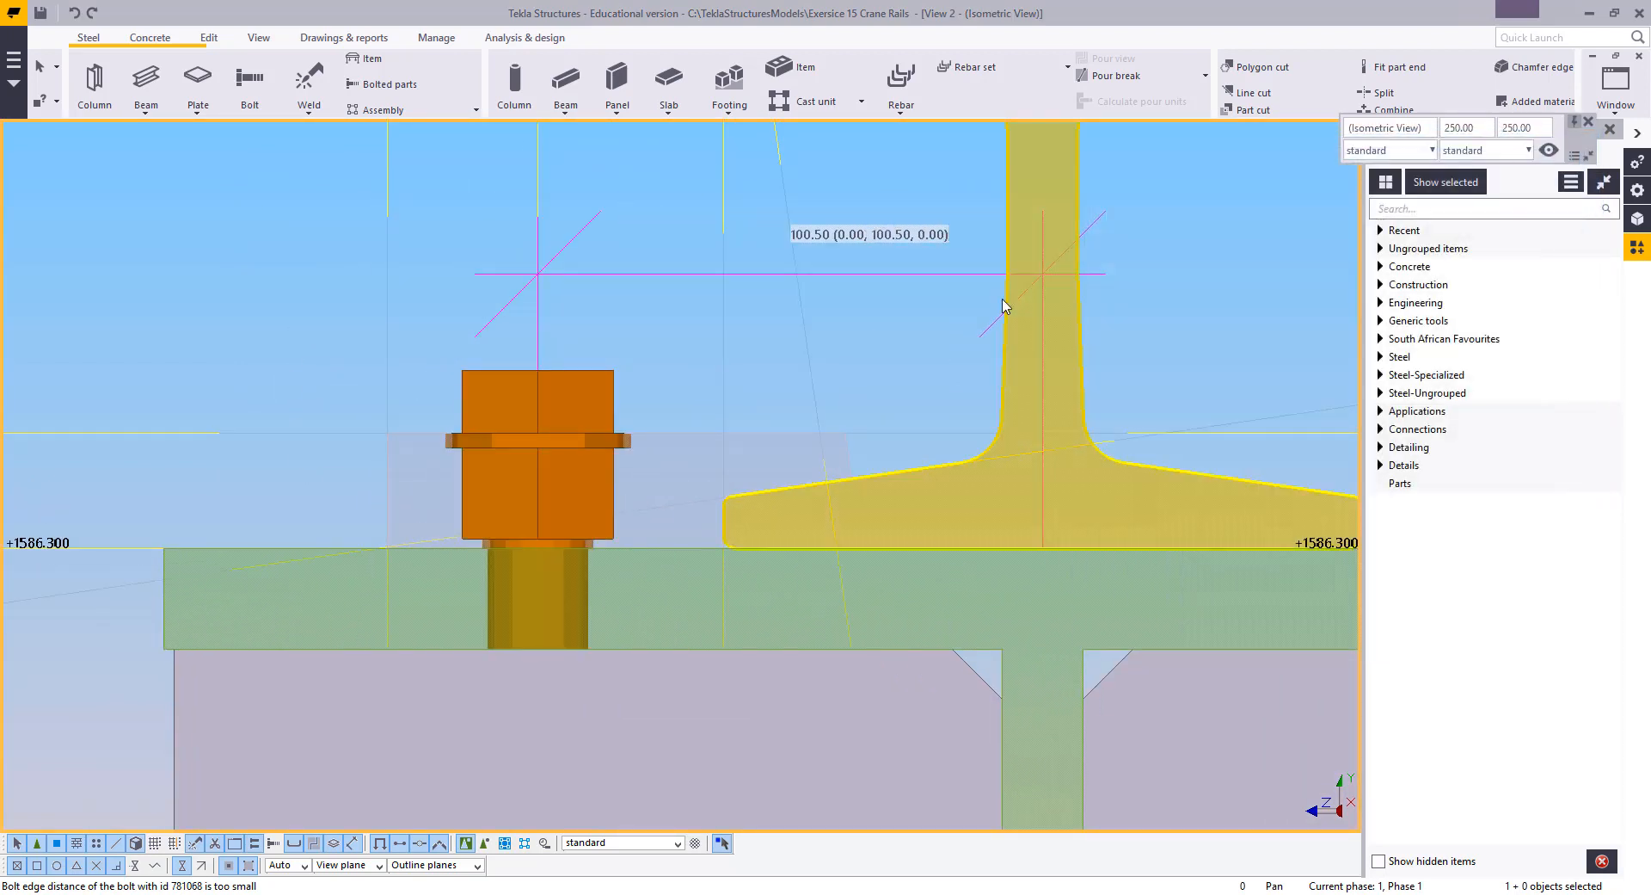
Move the clip plate and its bolt 320 mm along the crane beam away from the beam end, working in View 1
left_click(686, 435, "shift")
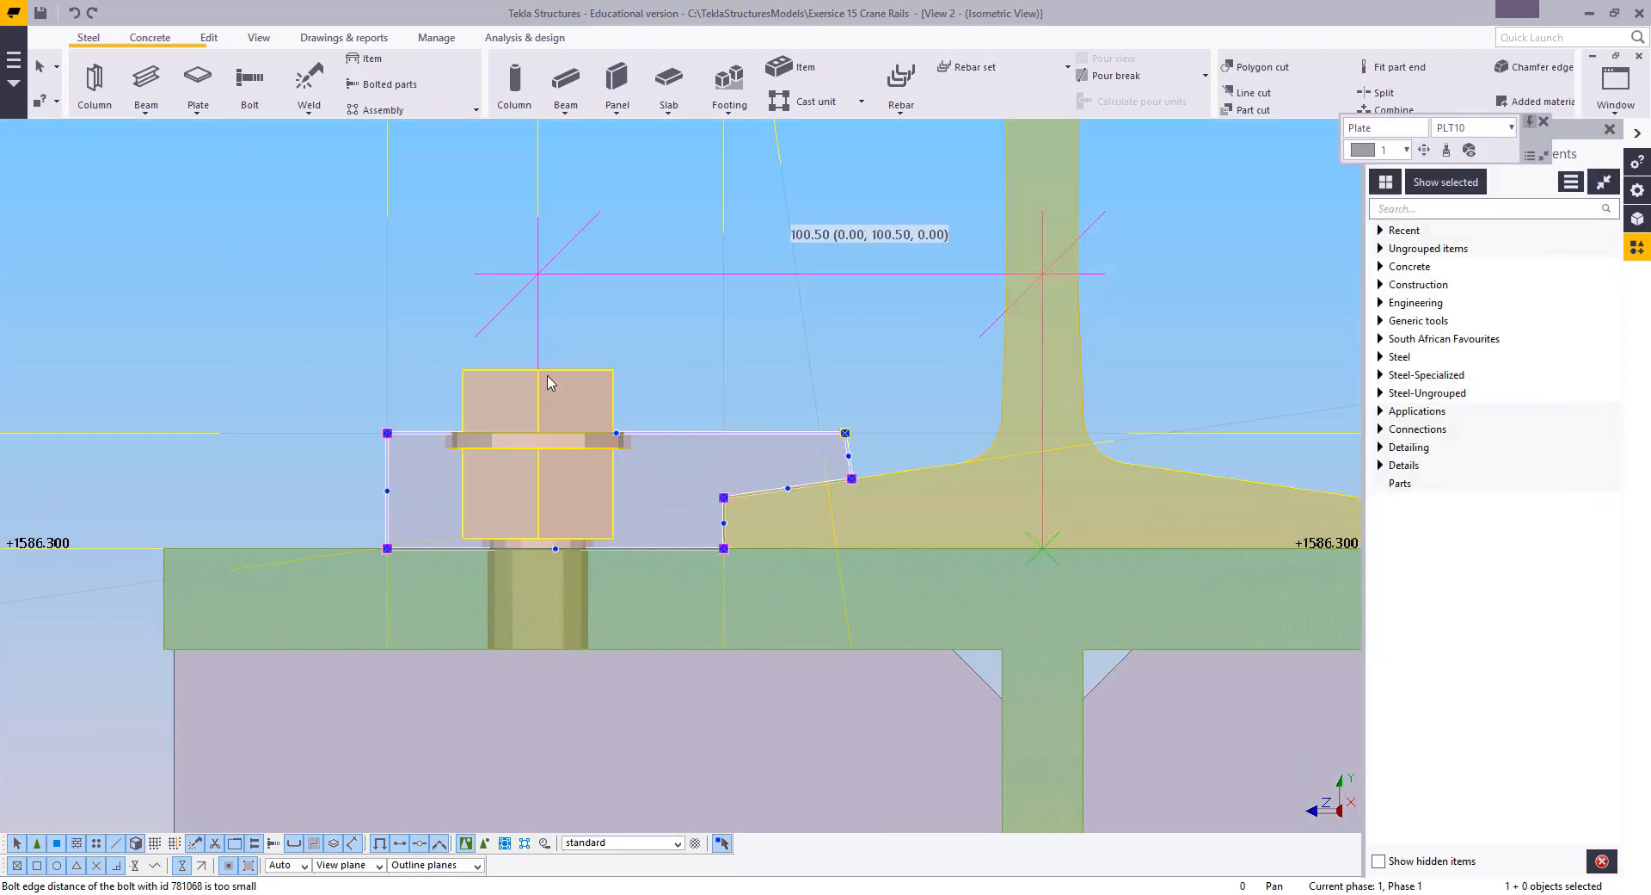
left_click(1613, 95)
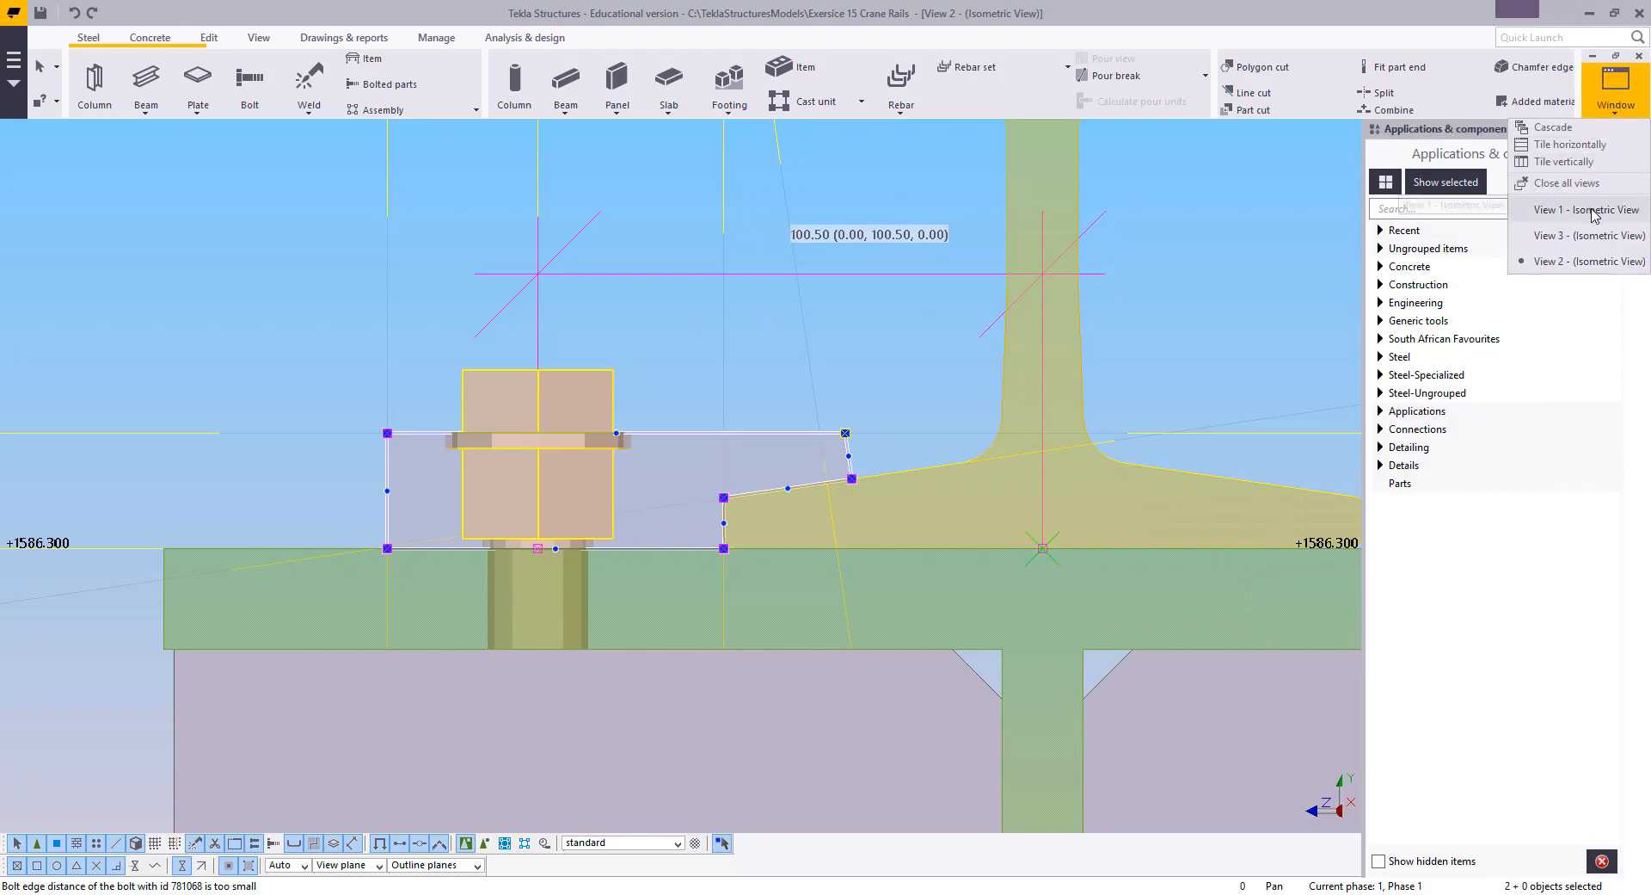
left_click(1593, 208)
scroll(723, 303, "up", 10)
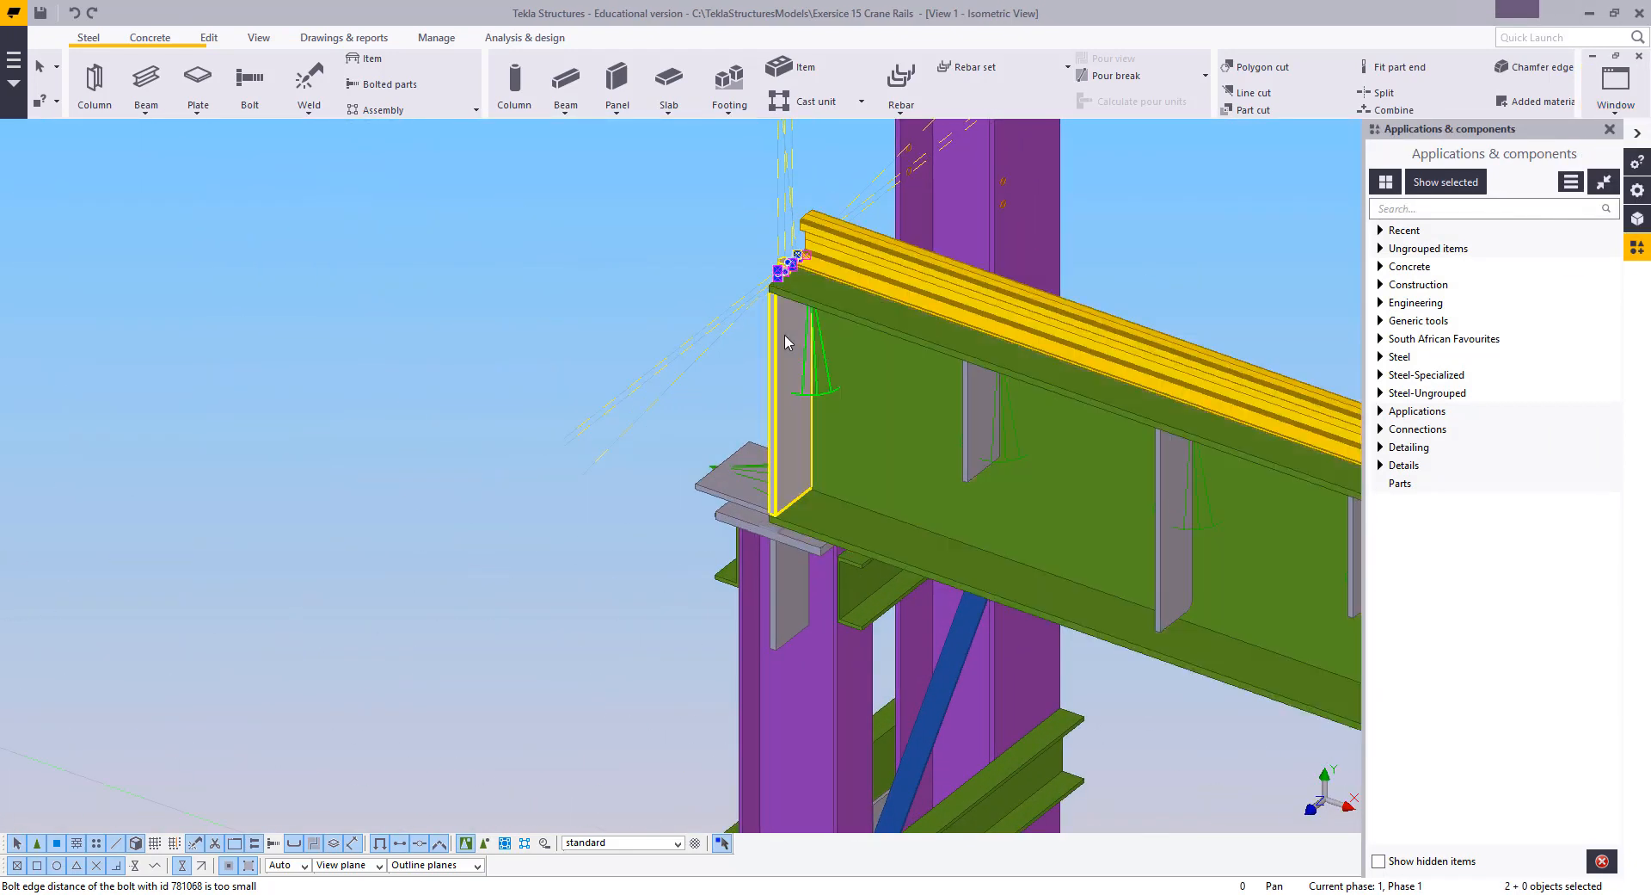
scroll(616, 338, "up", 1)
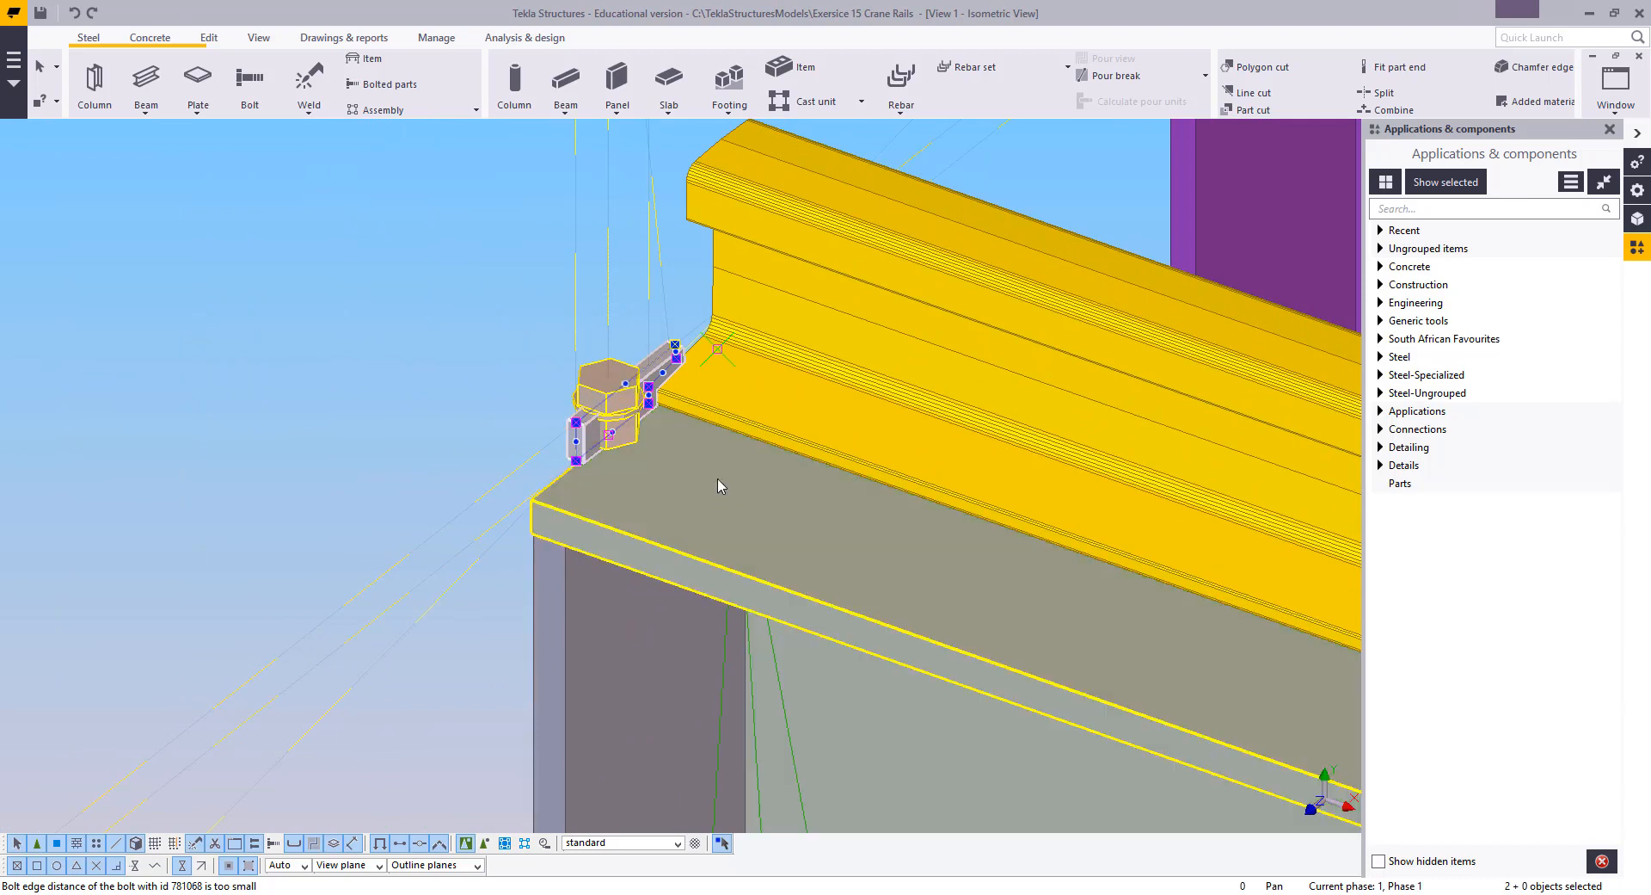
scroll(719, 479, "up", 2)
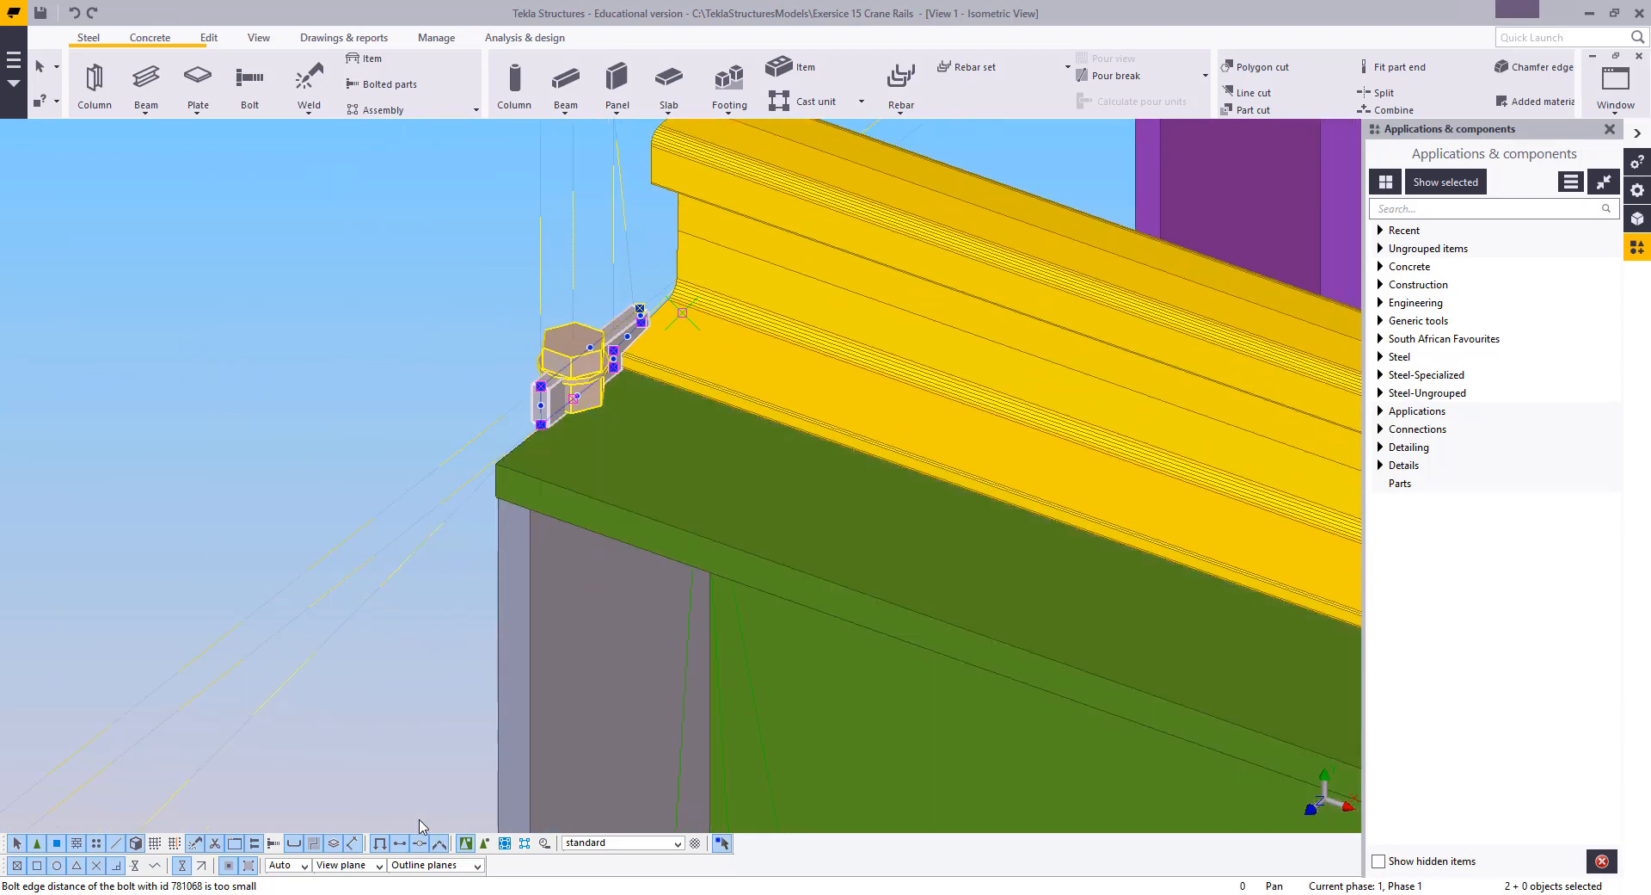
middle_click_drag(485, 443, 346, 388)
right_click(262, 331)
left_click(306, 404)
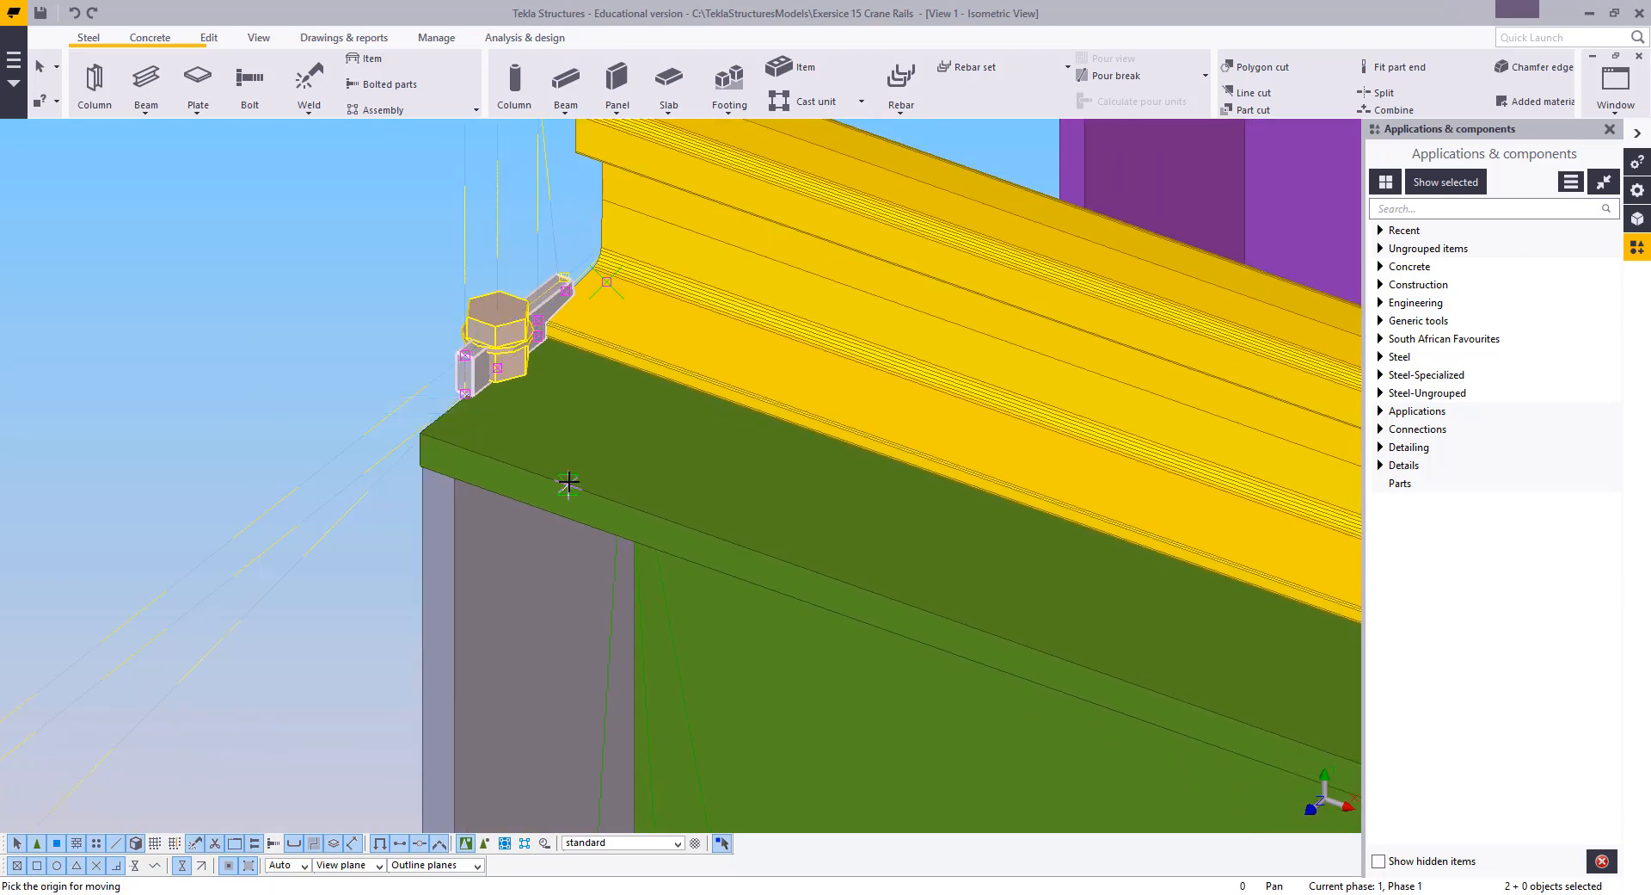
left_click(569, 485)
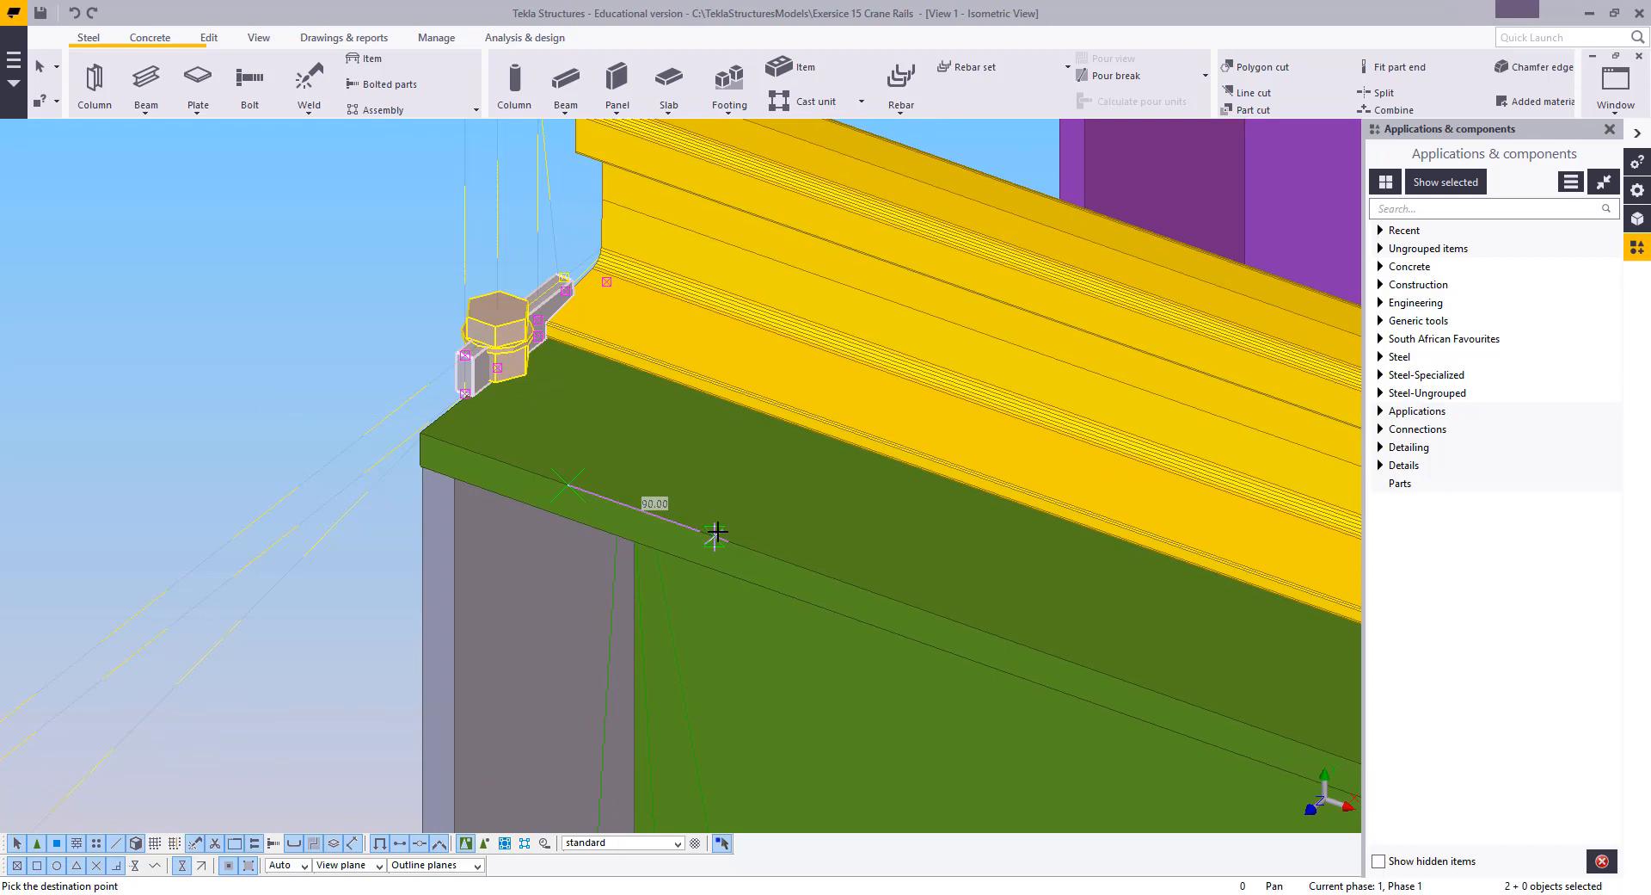
type("320")
key("Return")
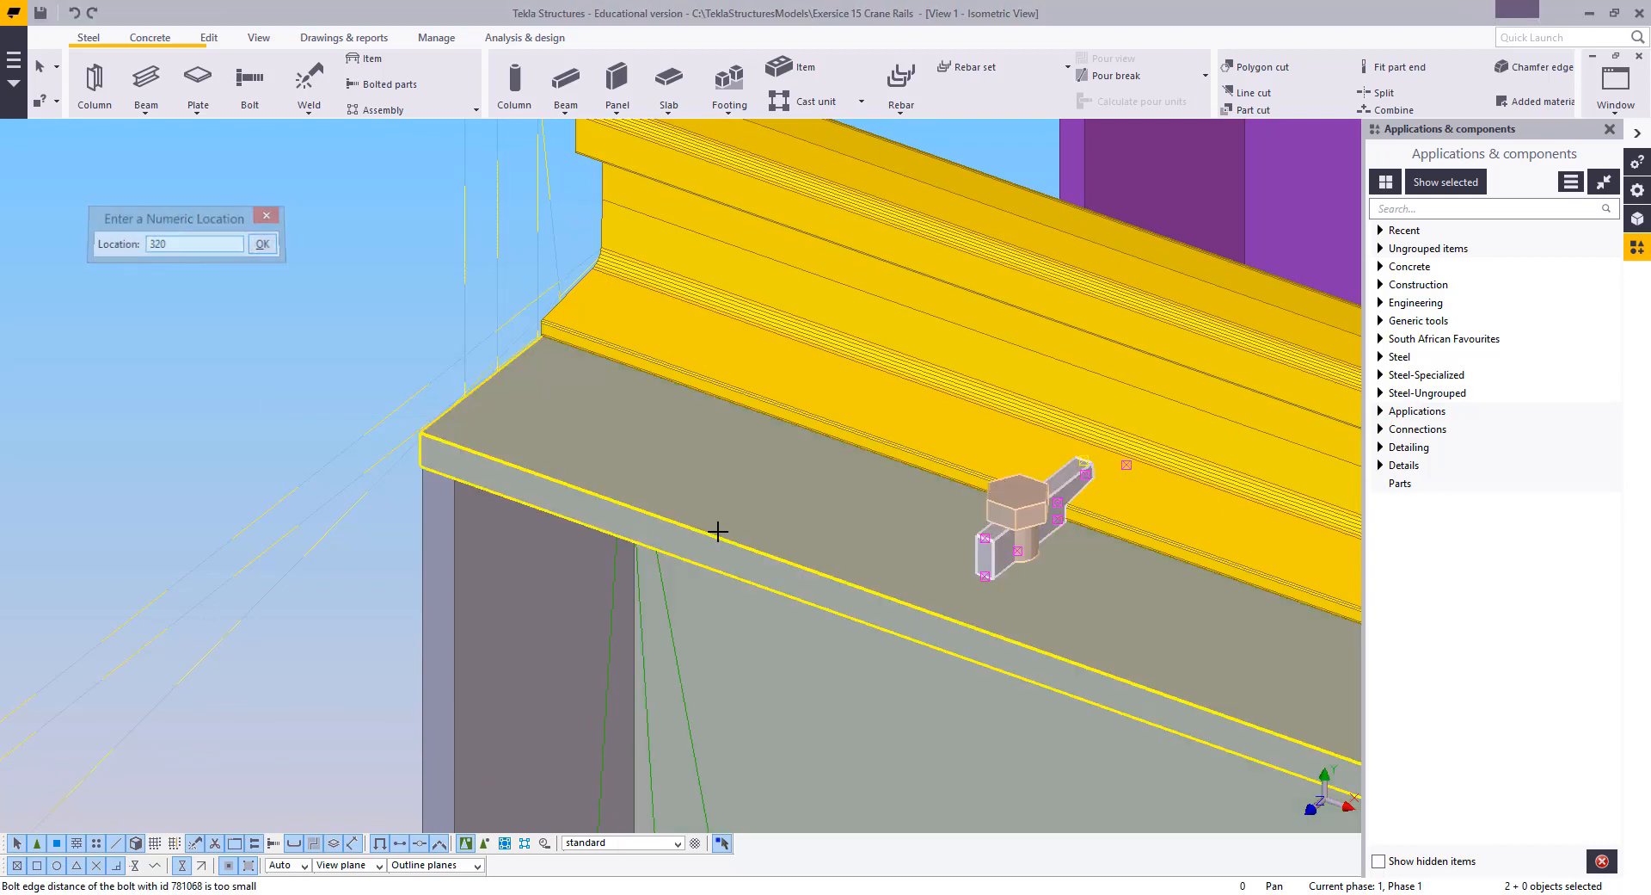
left_click(297, 328)
Change the clip plate's profile to PLT70
middle_click_drag(523, 442, 269, 387)
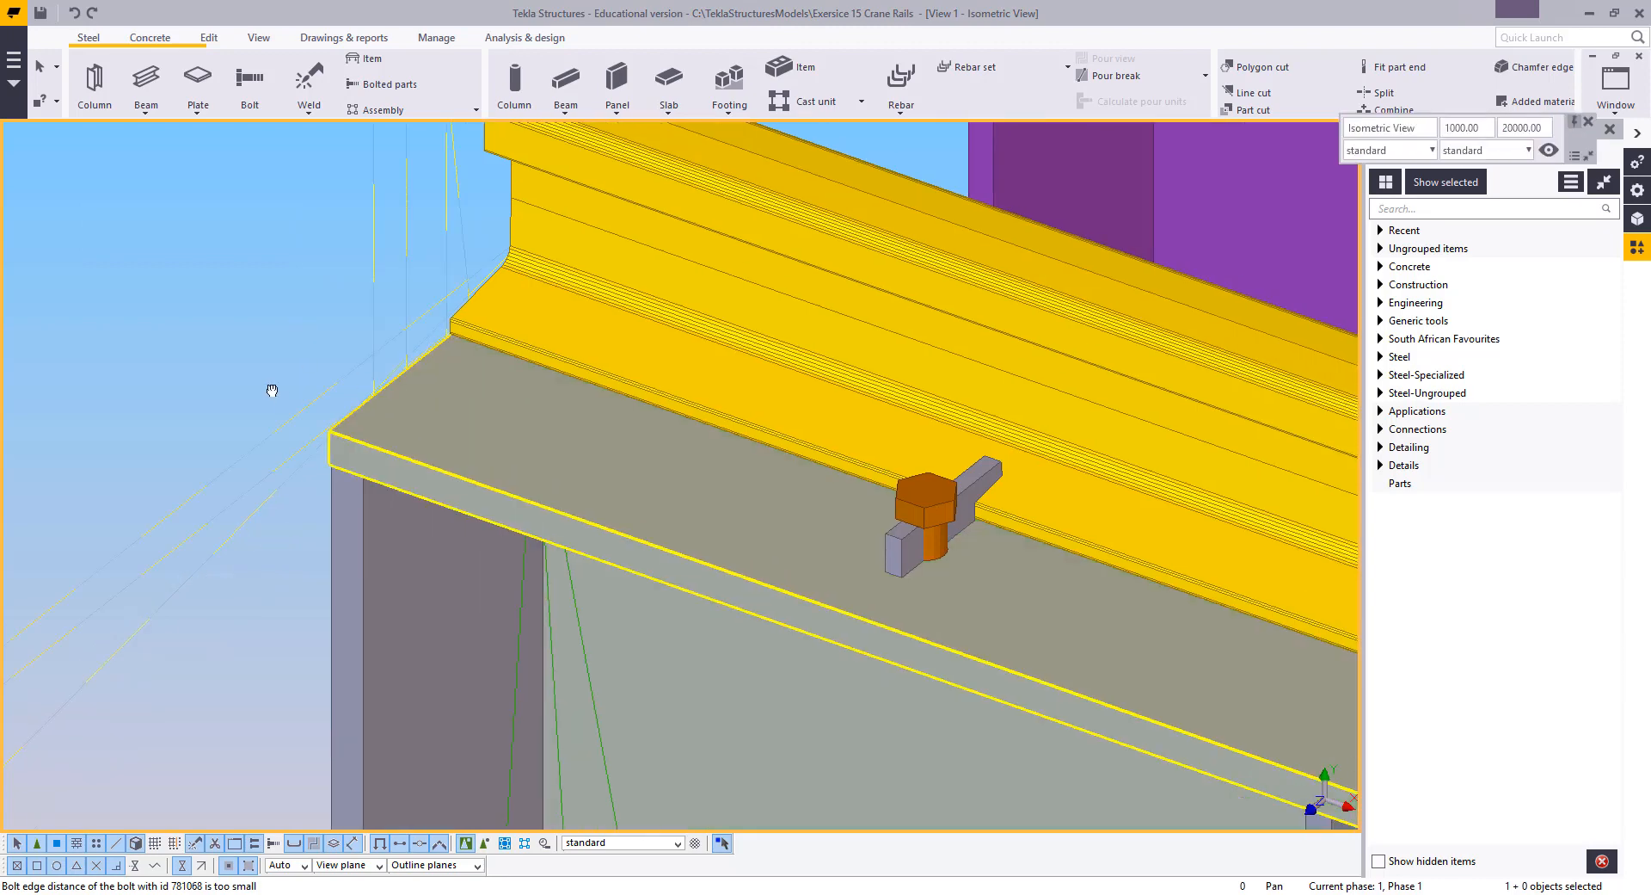
scroll(739, 497, "up", 3)
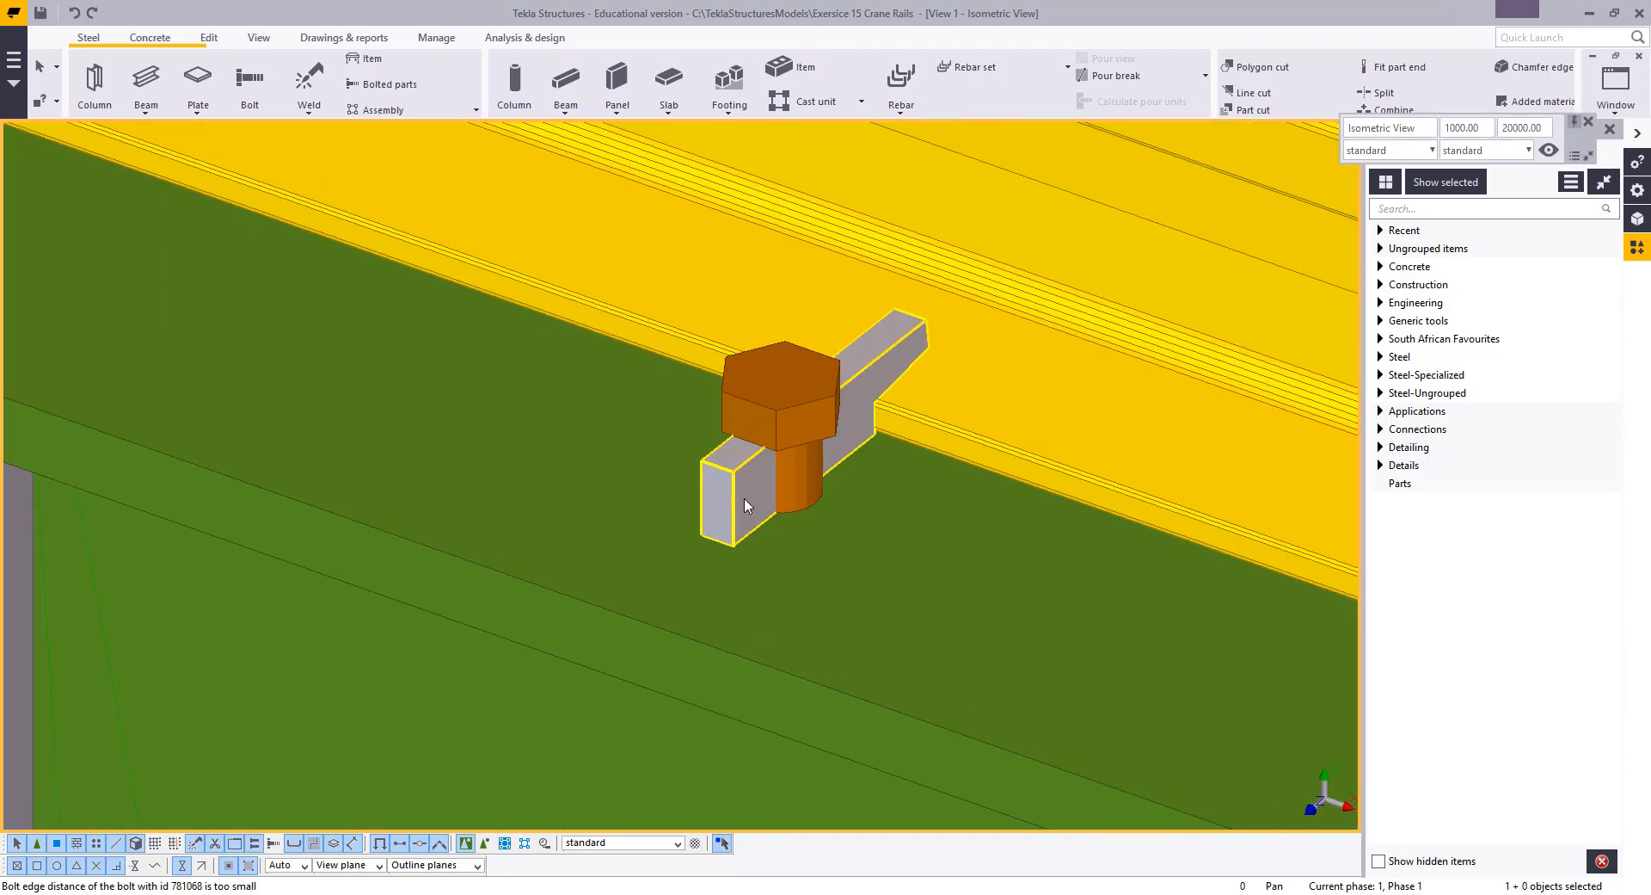
middle_click_drag(747, 505, 684, 483)
left_click(679, 480)
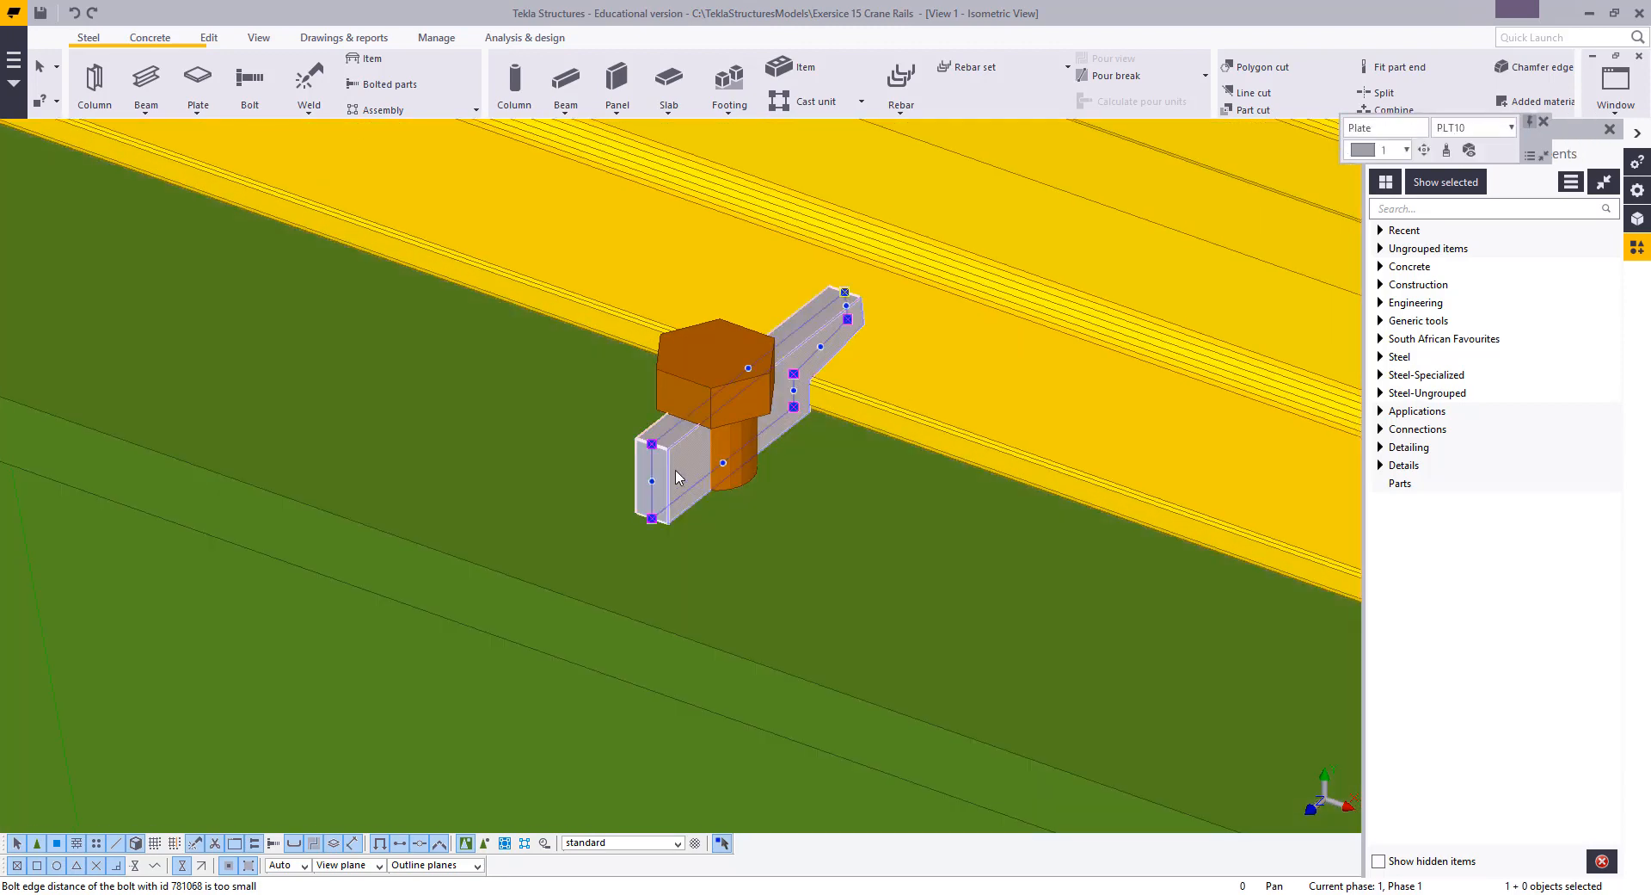
double_click(679, 478)
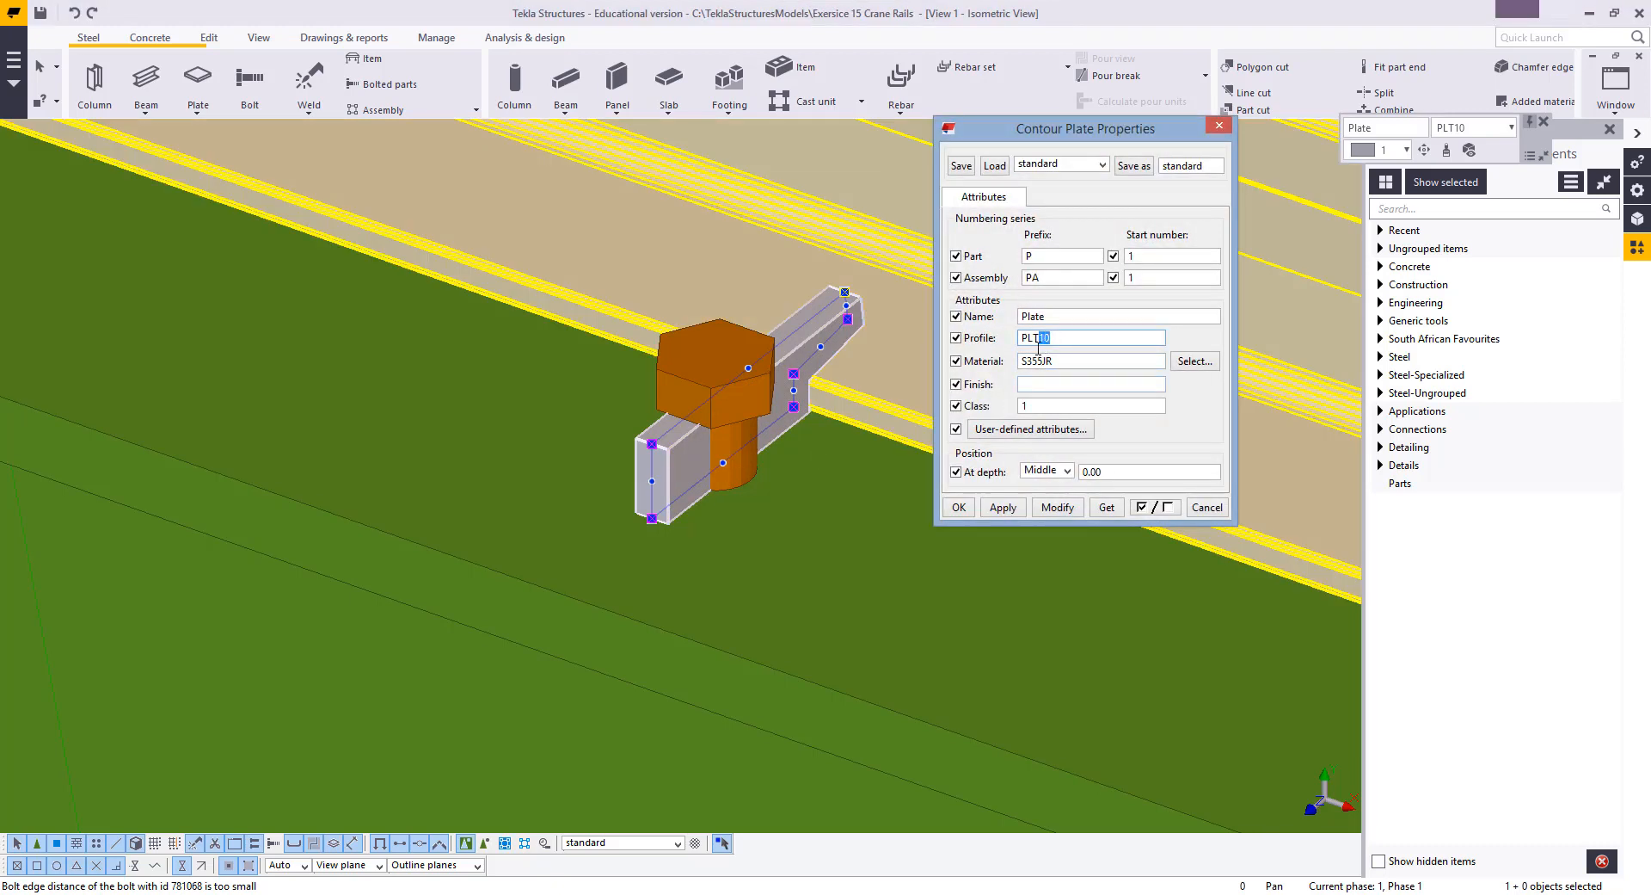
left_click(1057, 507)
scroll(613, 508, "up", 5)
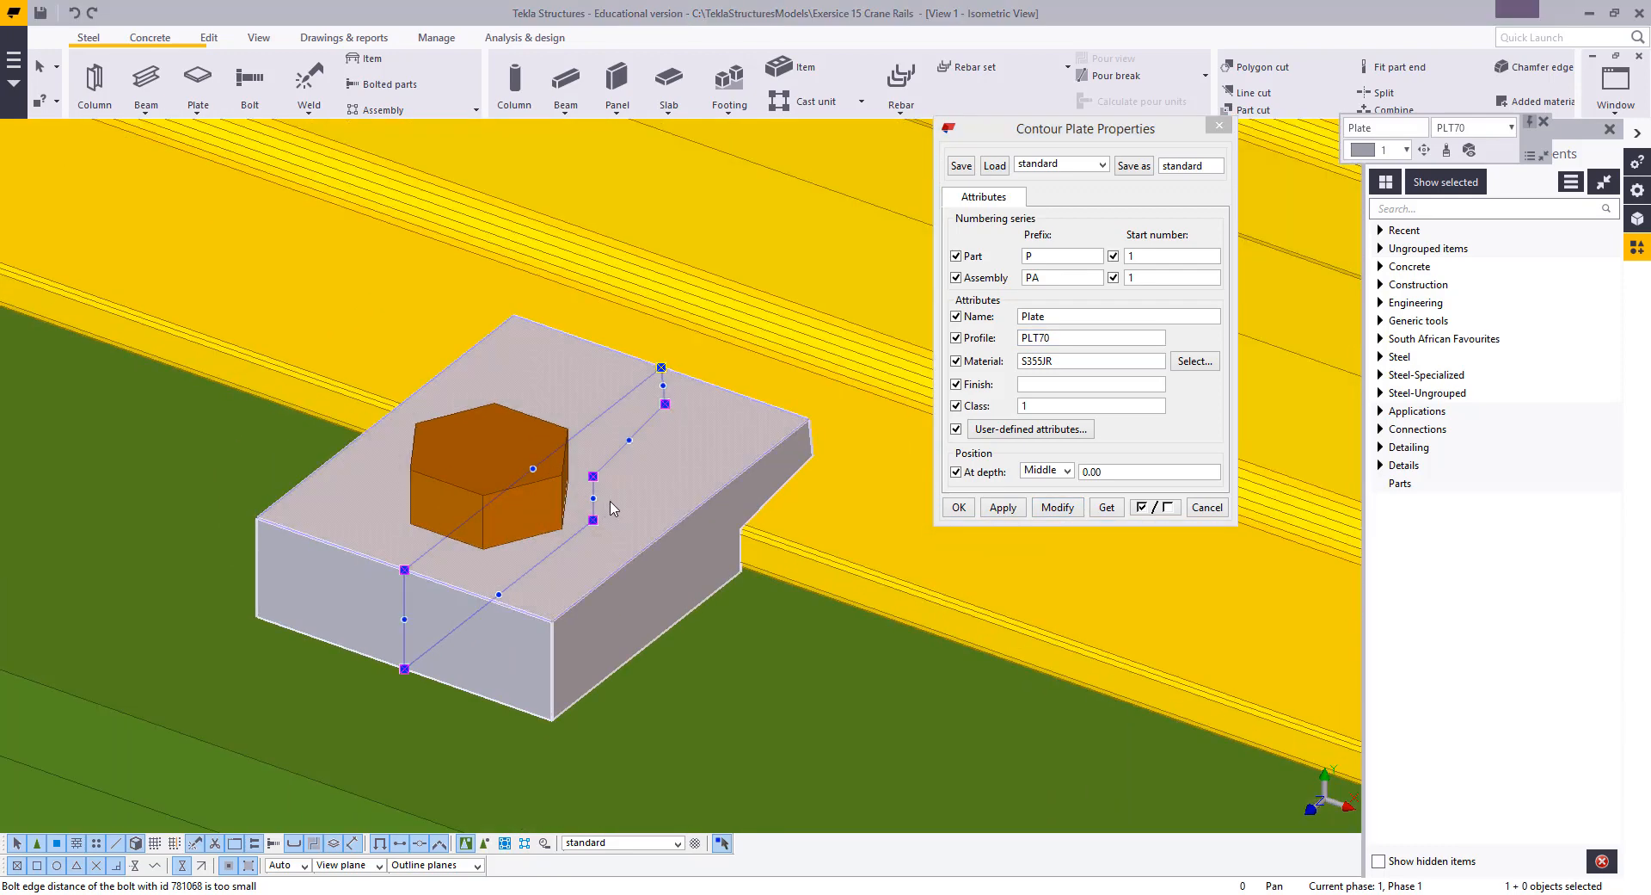
Give the clip plate part prefix m, assembly prefix RC, name 3MO-15-35-19 and material COMPONENT
left_click(1018, 262)
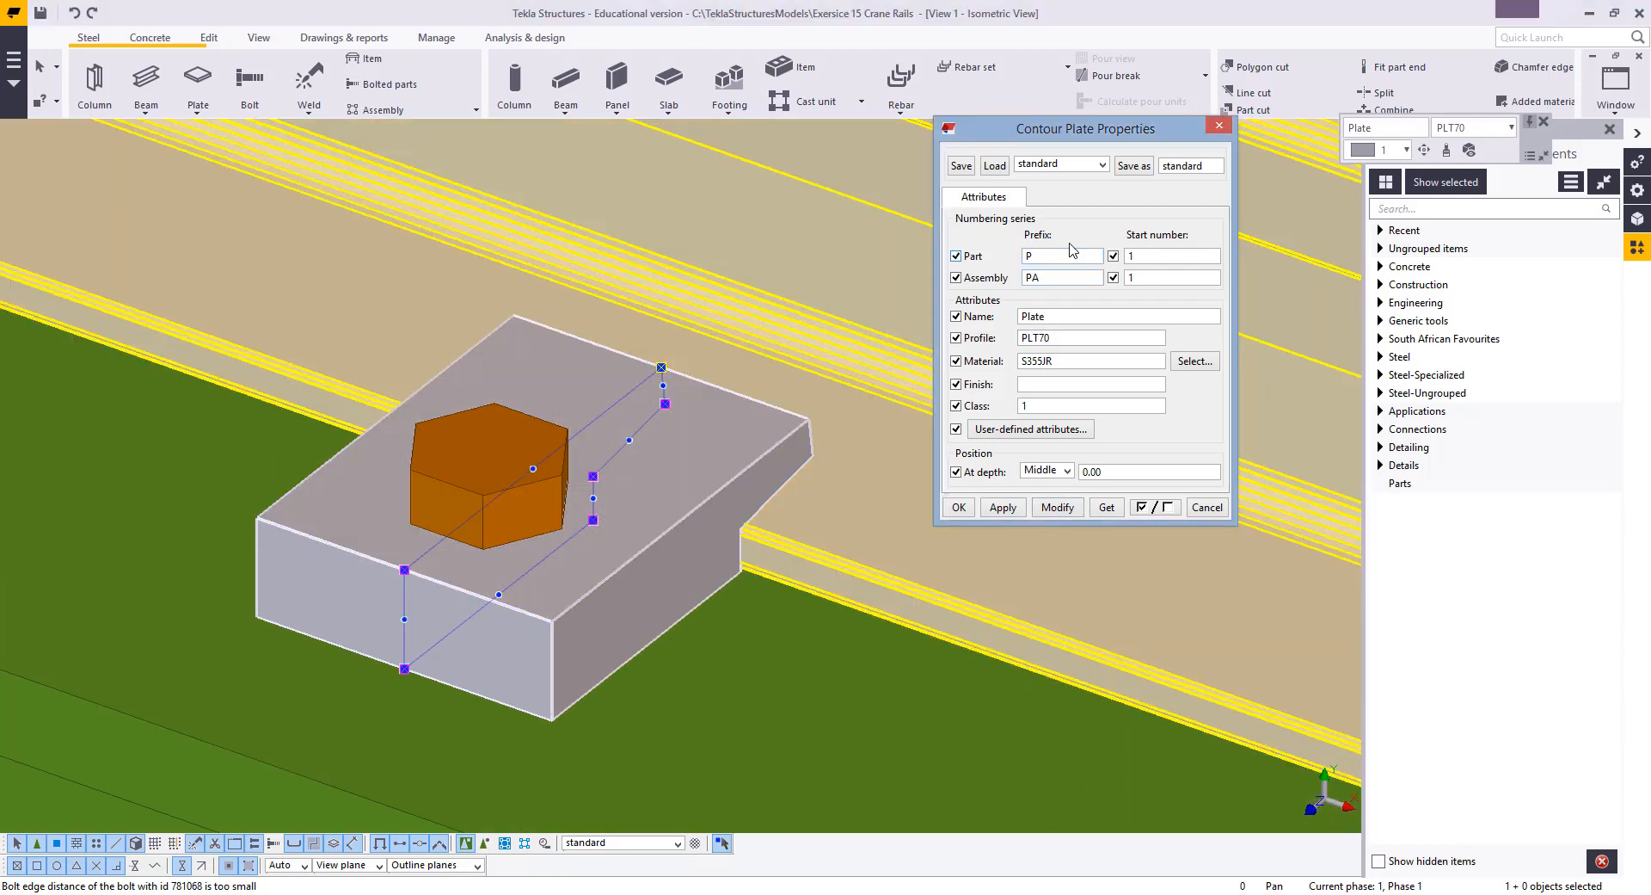
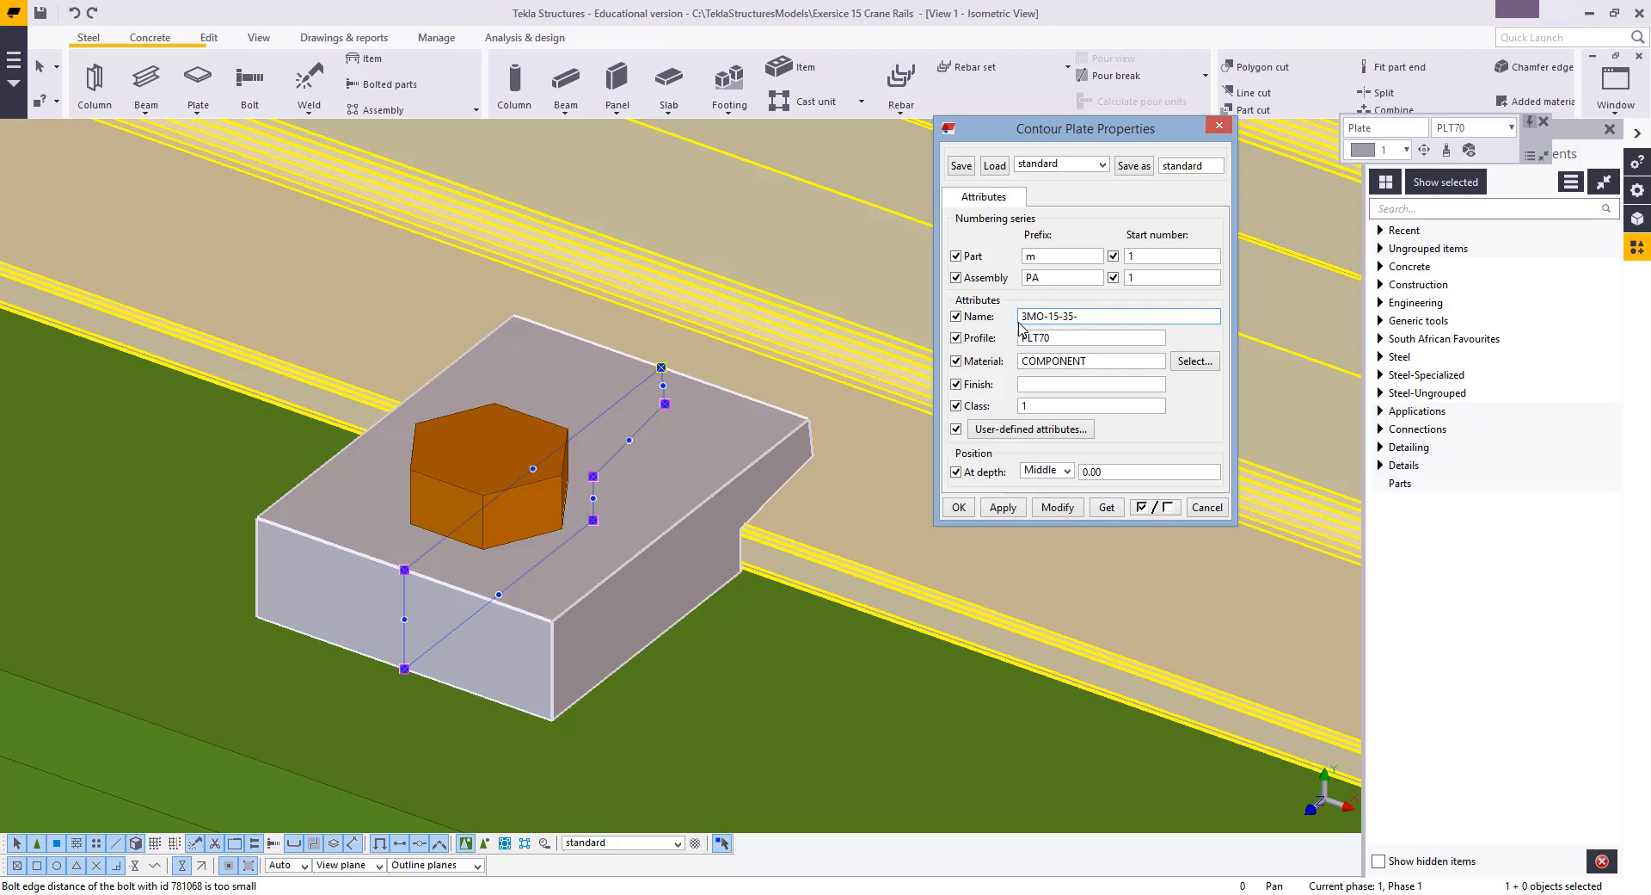
double_click(1055, 275)
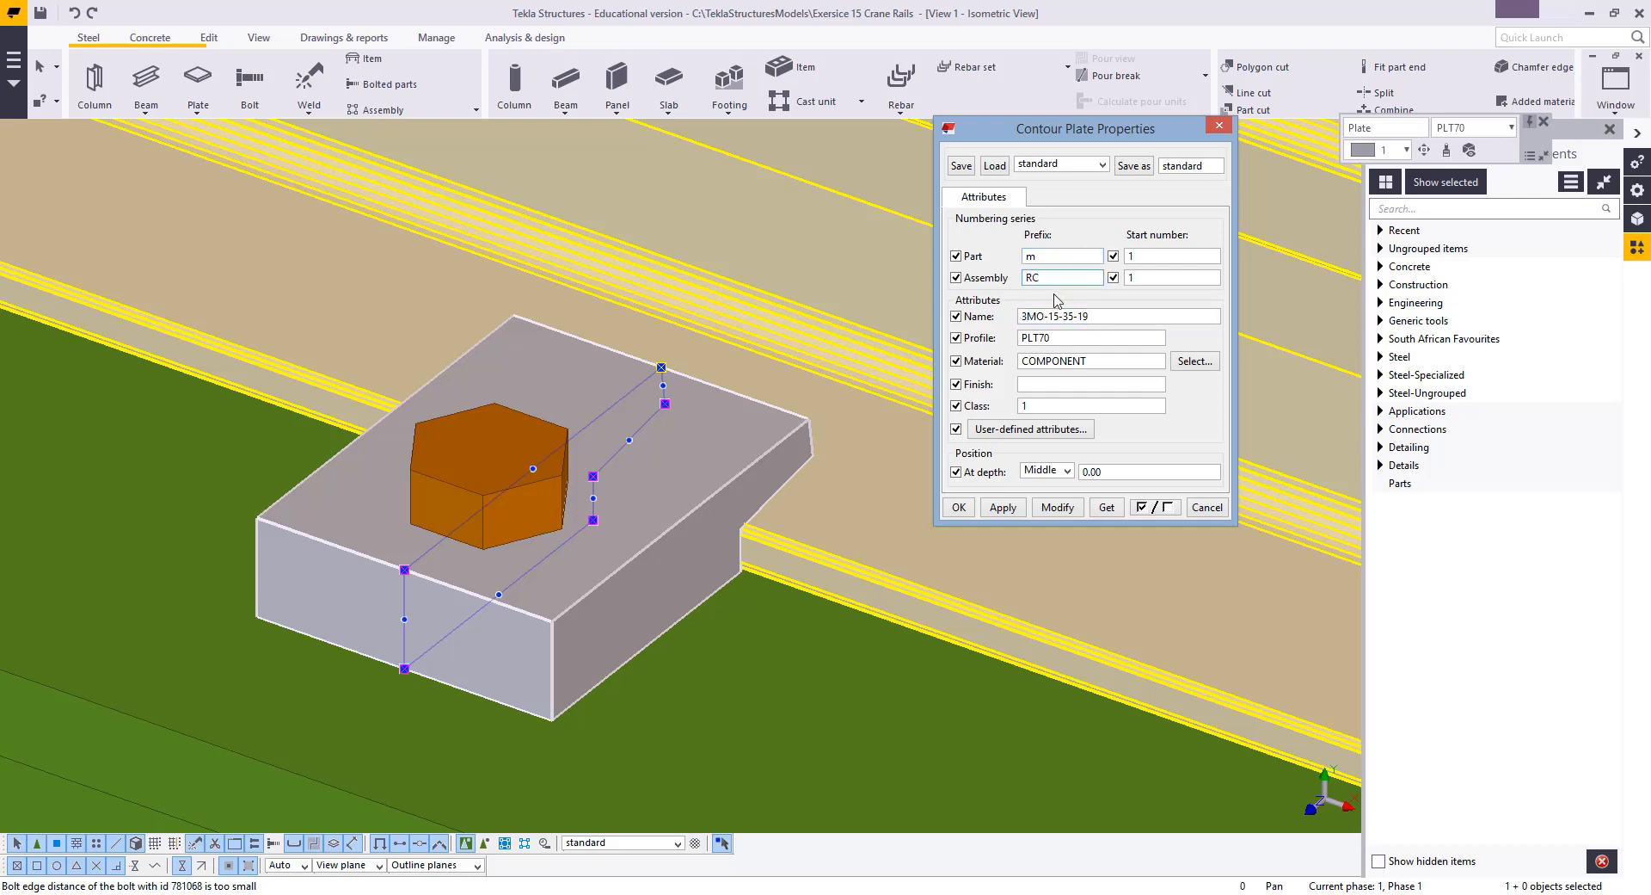
left_click(1057, 507)
left_click(718, 484)
left_click(1052, 510)
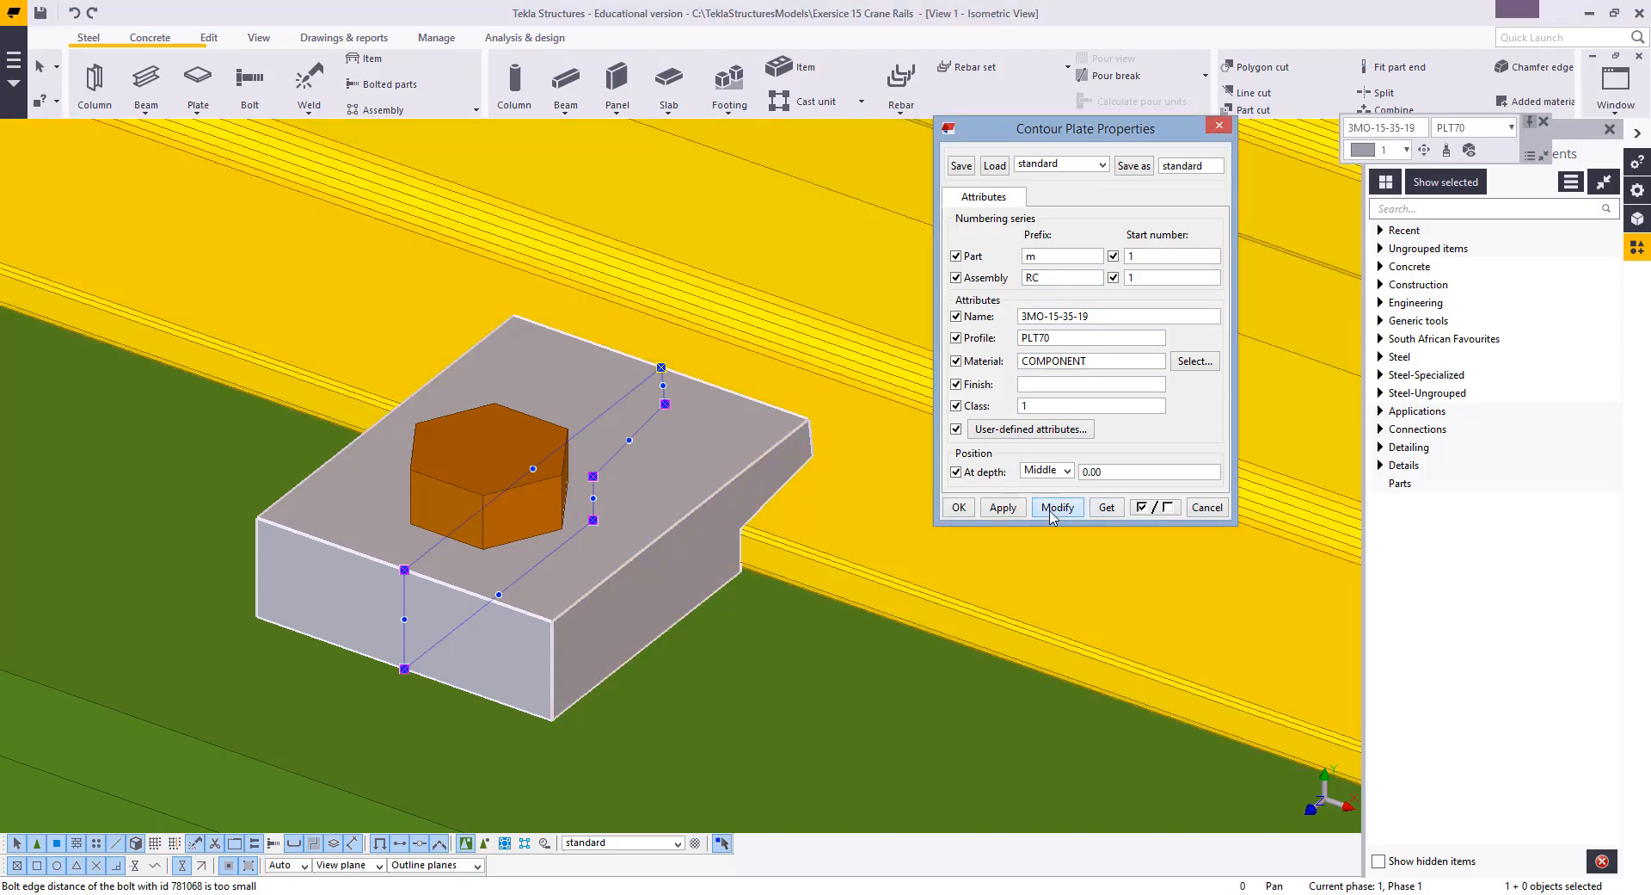
left_click(719, 485)
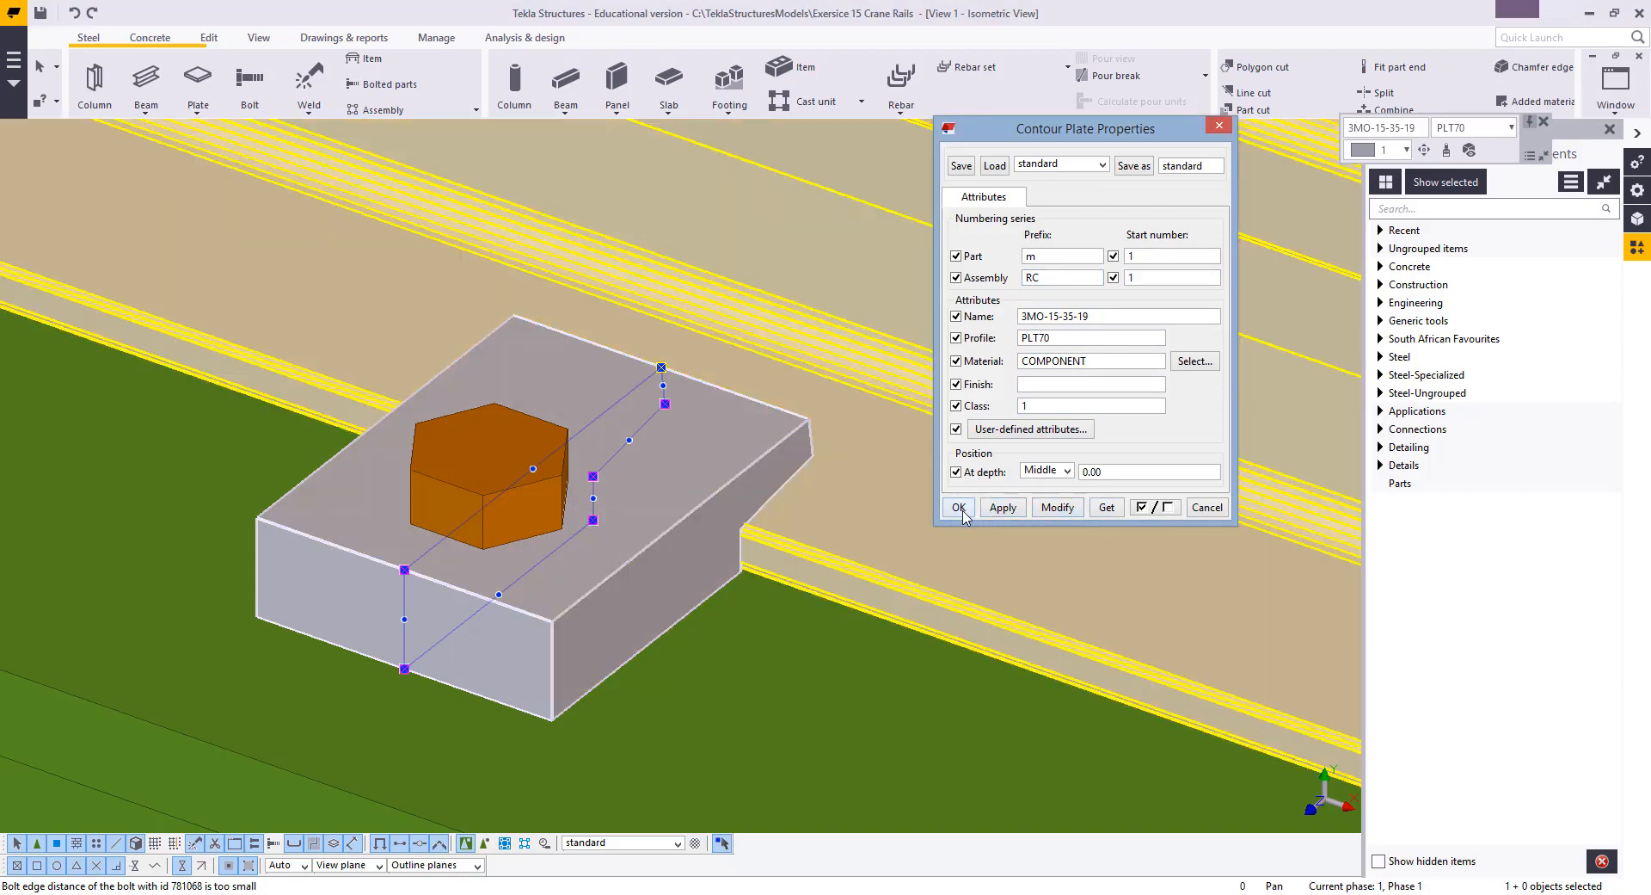
Confirm the clip plate's properties and set the work plane parallel to the isometric view's plane
left_click(961, 511)
scroll(714, 485, "down", 5)
middle_click_drag(696, 486, 897, 489)
scroll(770, 464, "up", 1)
left_click(765, 456)
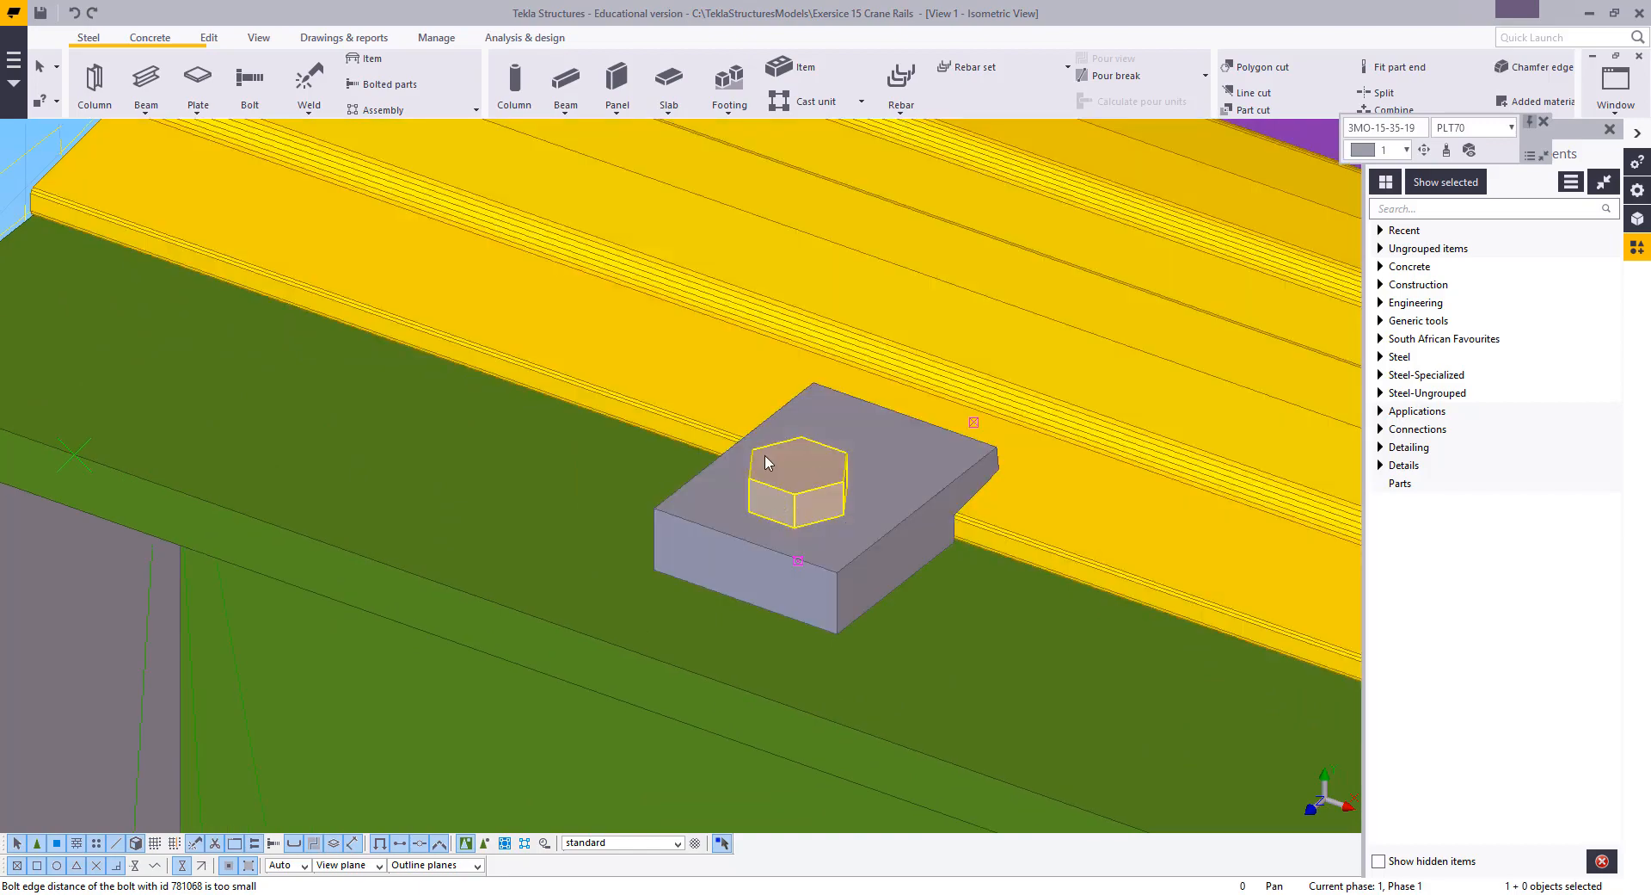
left_click(914, 549, "ctrl")
scroll(568, 413, "down", 10)
middle_click_drag(593, 336, 609, 241)
middle_click_drag(604, 322, 619, 421, "ctrl")
scroll(629, 430, "up", 3)
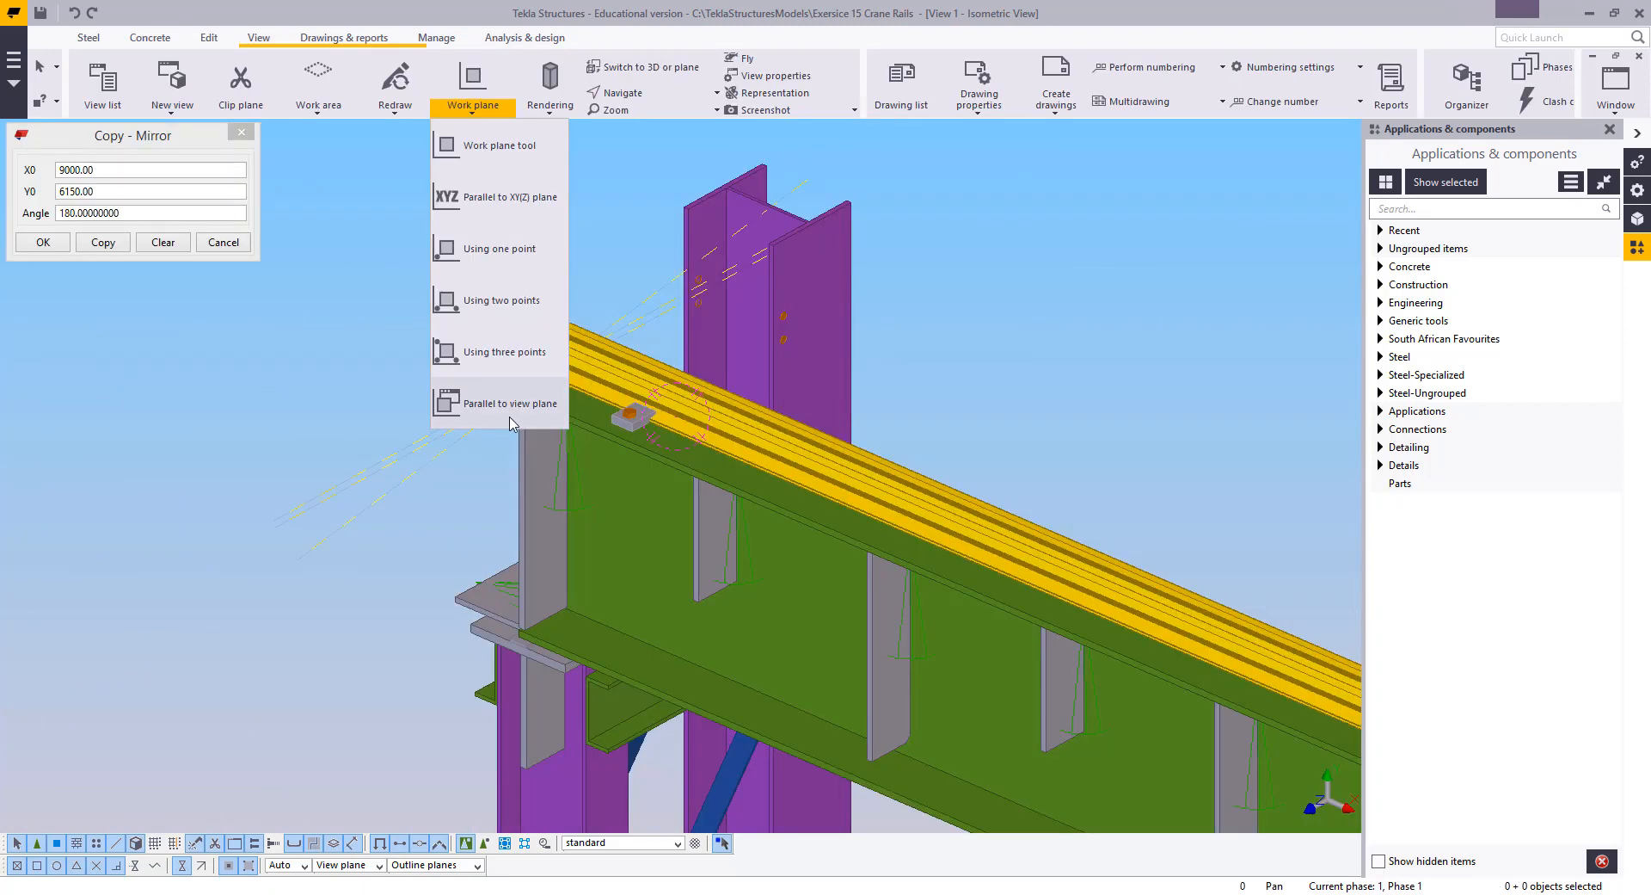
right_click(389, 230)
left_click(671, 444)
scroll(667, 439, "up", 4)
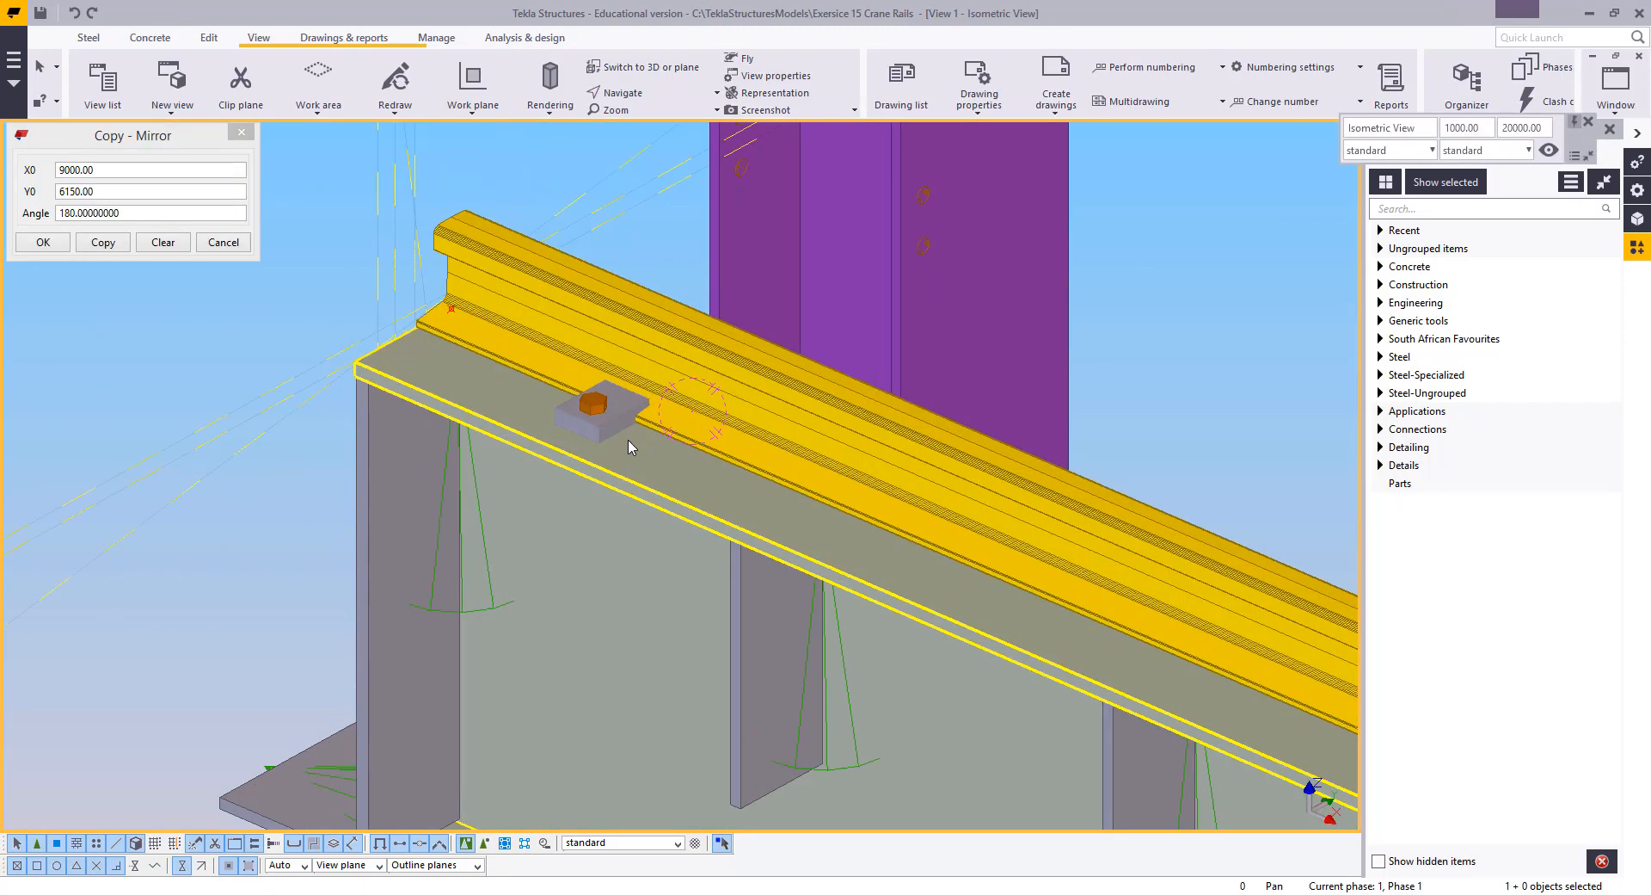
Mirror-copy the bolted clip across the rail's centreline through X0 9000, Y0 4200 at an angle of 180°
left_click(594, 401)
scroll(482, 396, "down", 5)
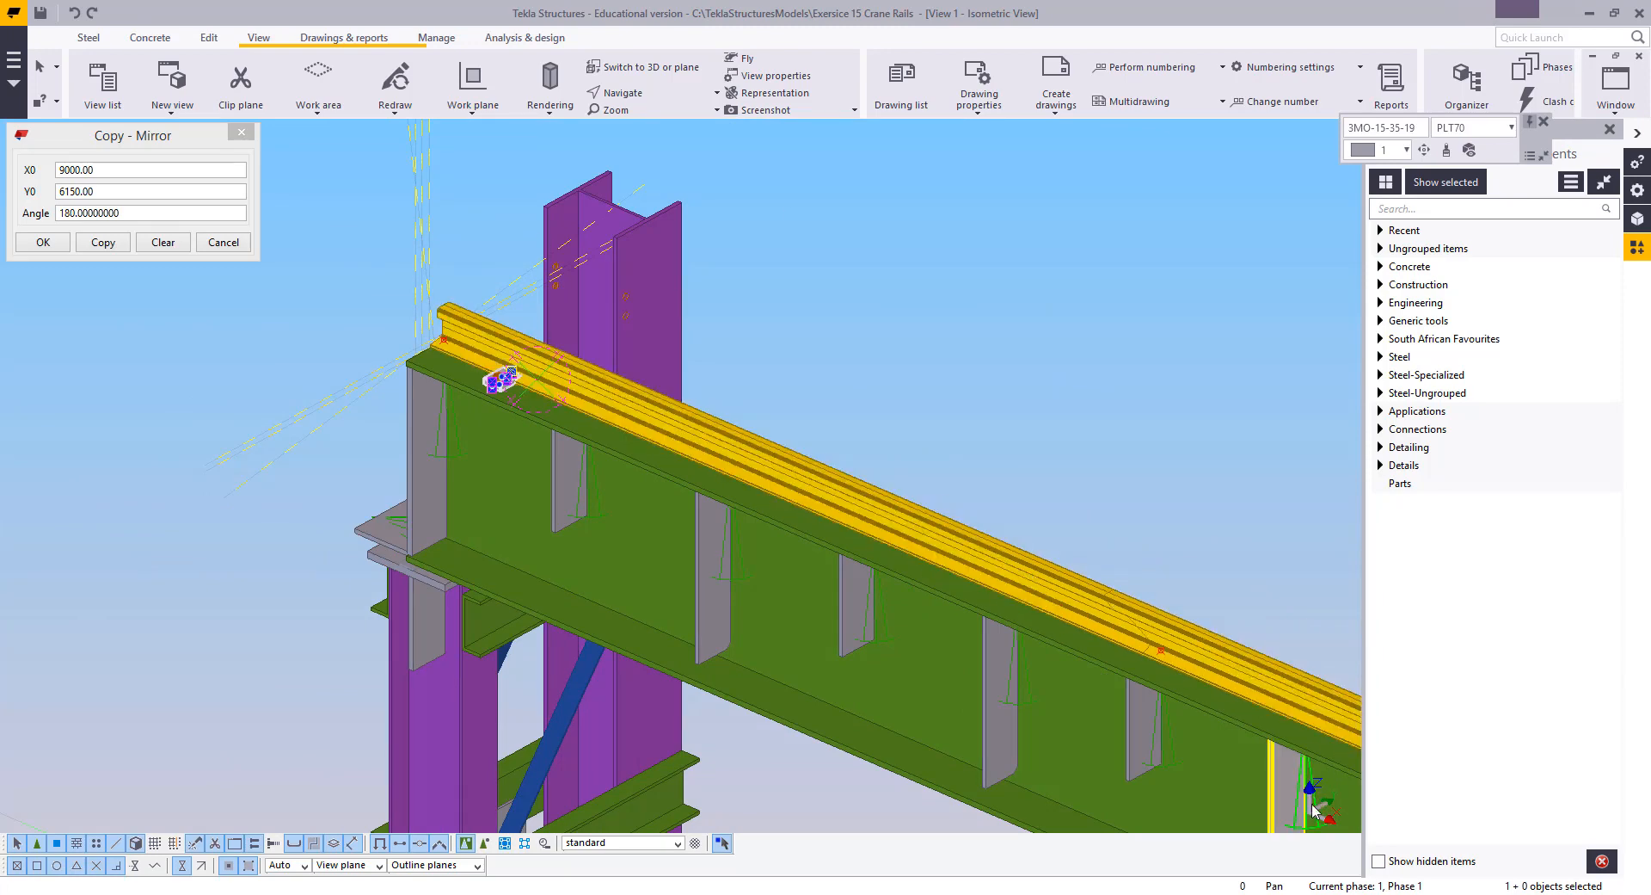
right_click(1279, 820)
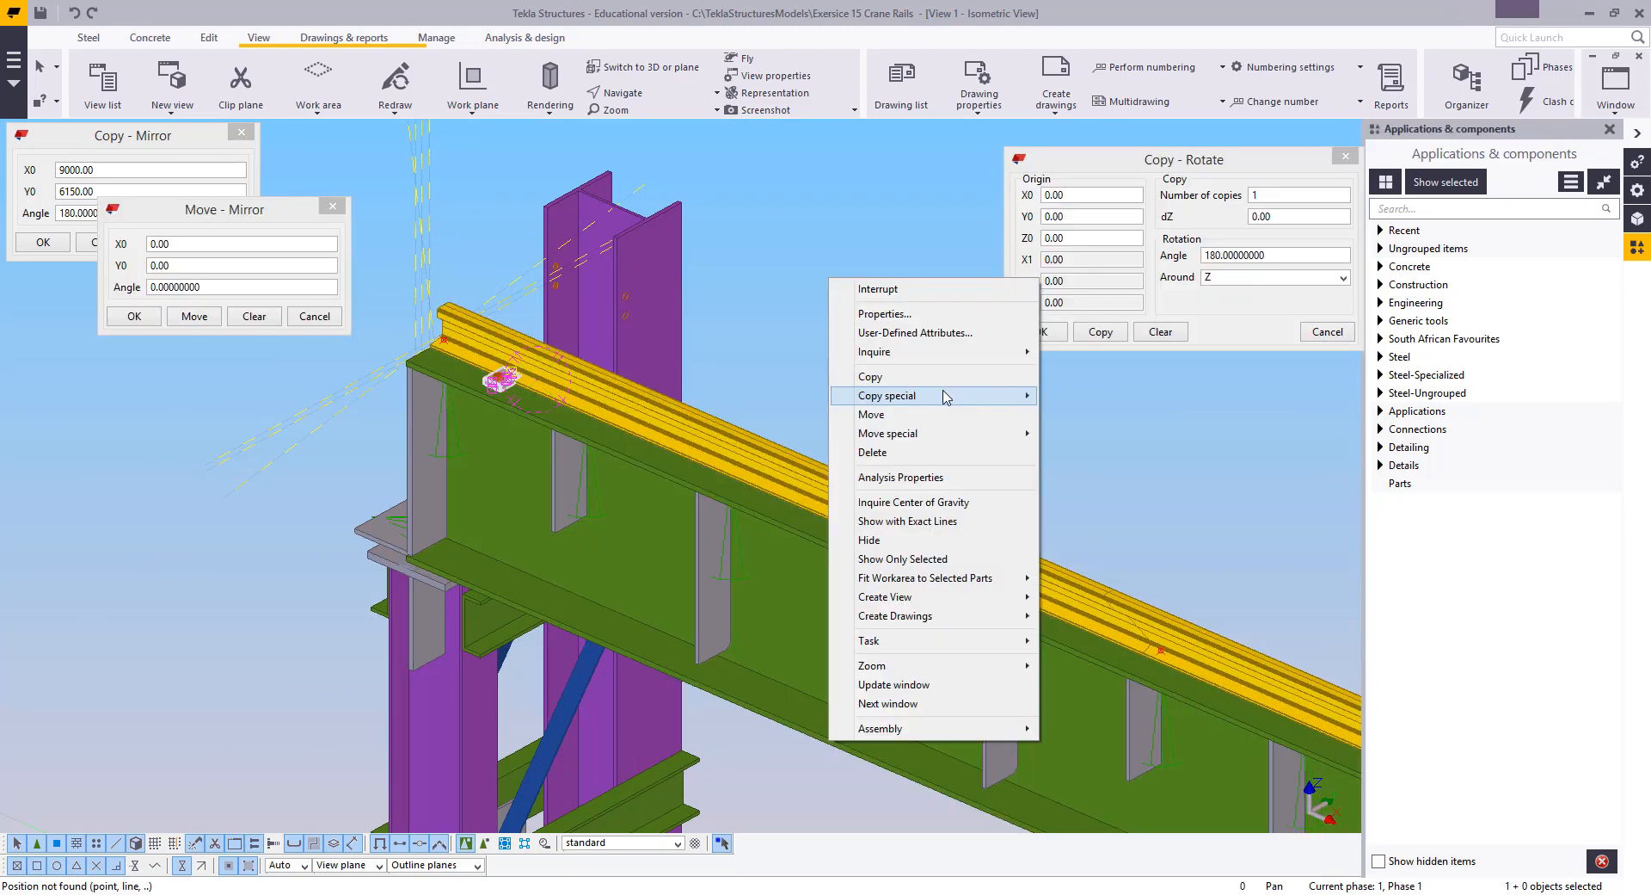
mouse_move(946, 396)
left_click(1097, 433)
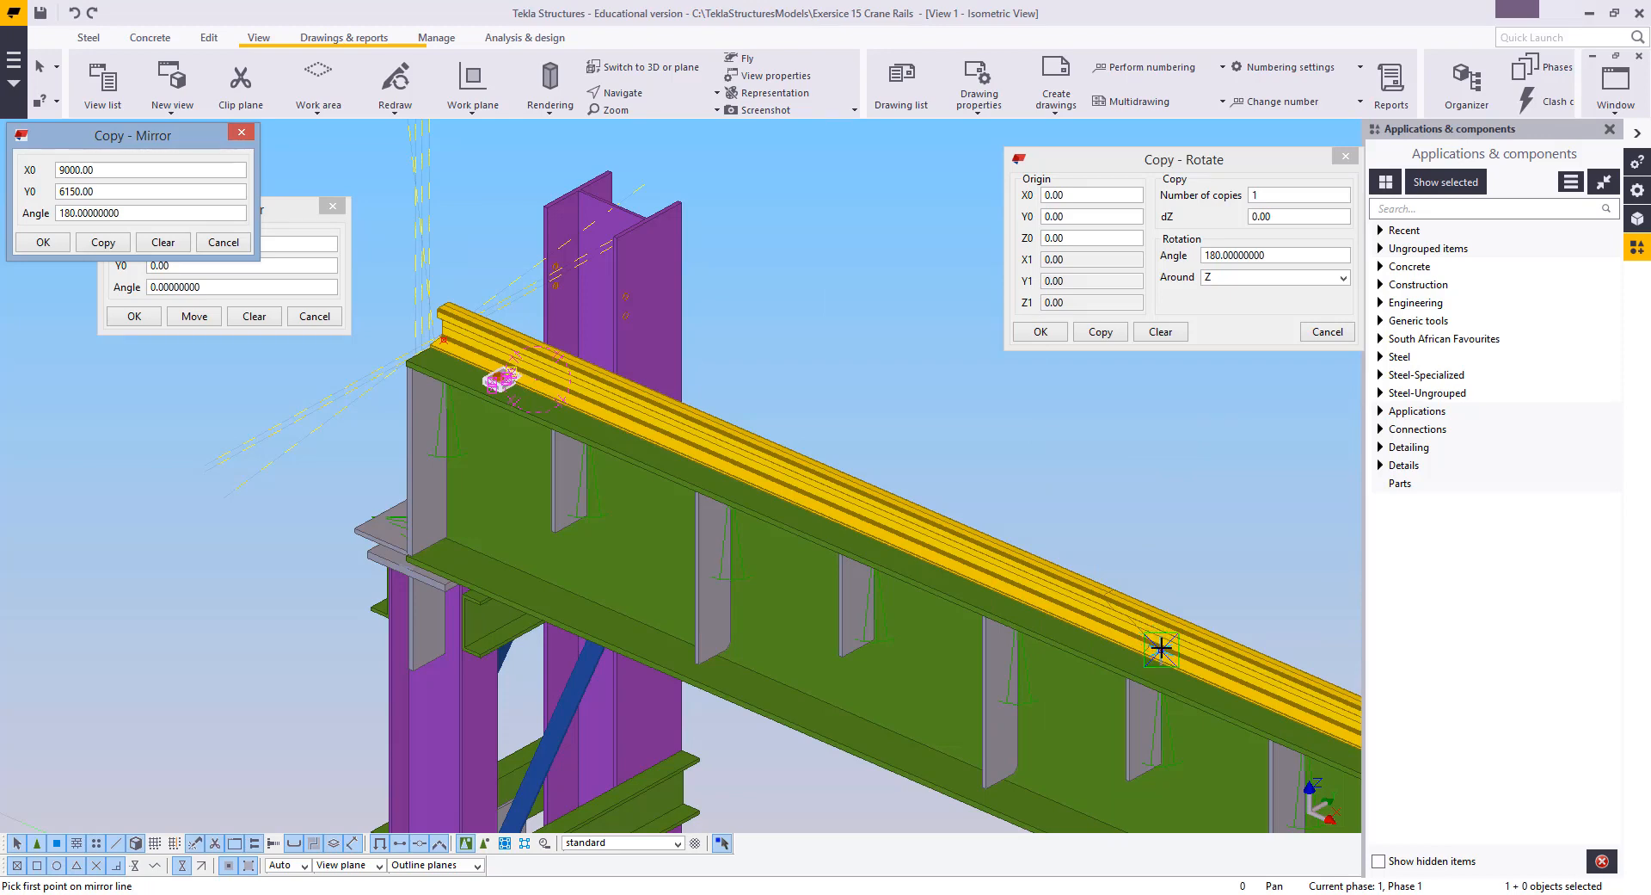
left_click(1161, 650)
left_click(444, 340)
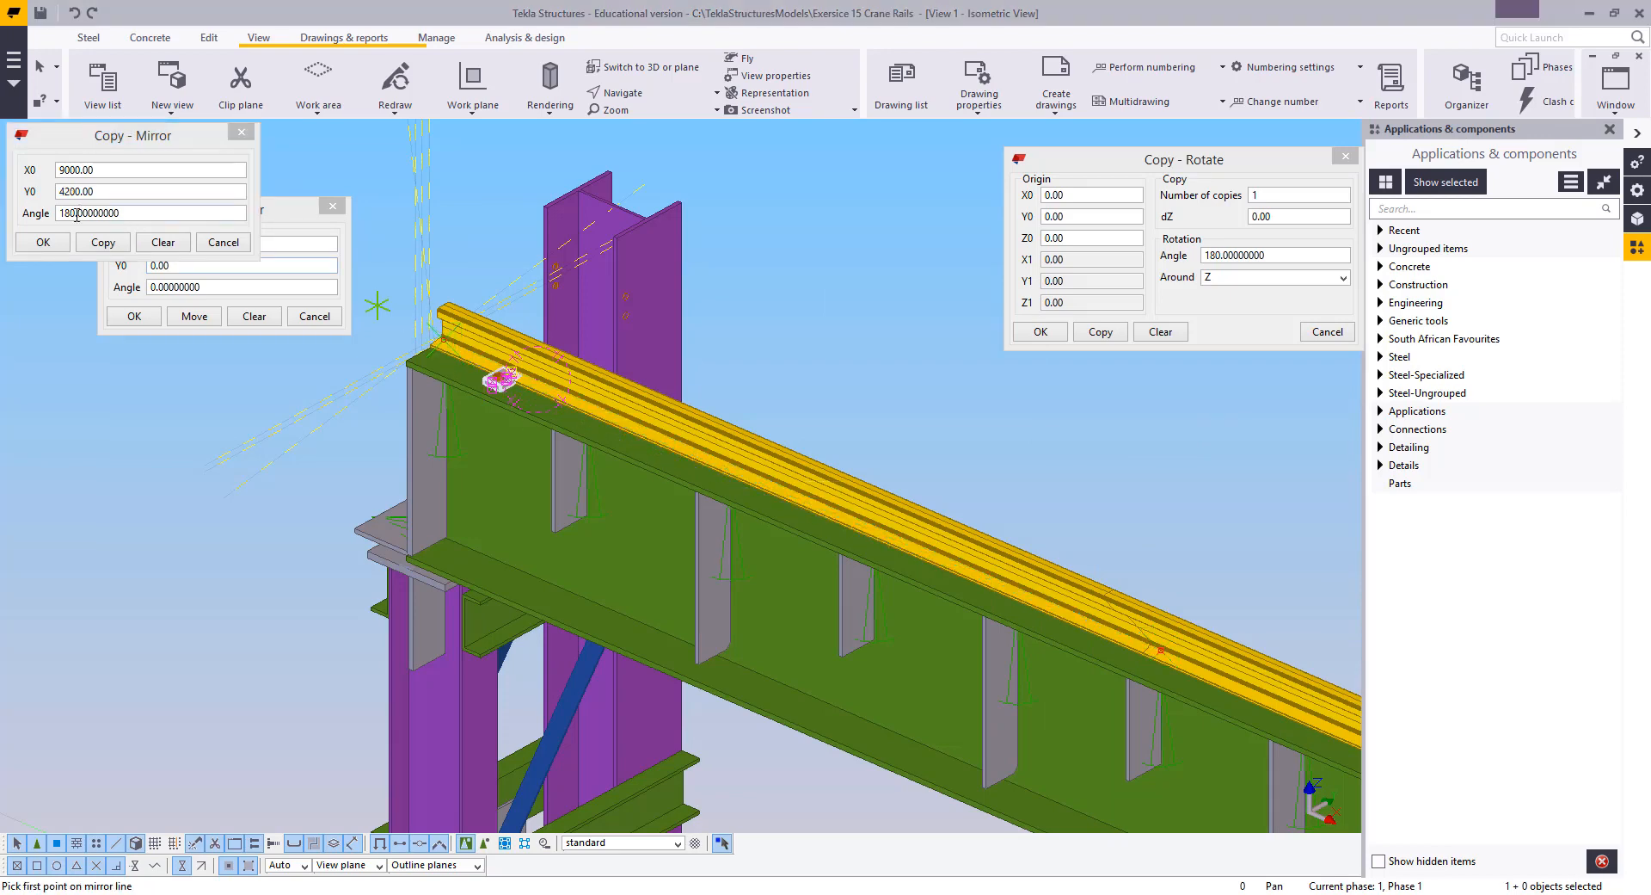
left_click(102, 243)
scroll(501, 332, "up", 4)
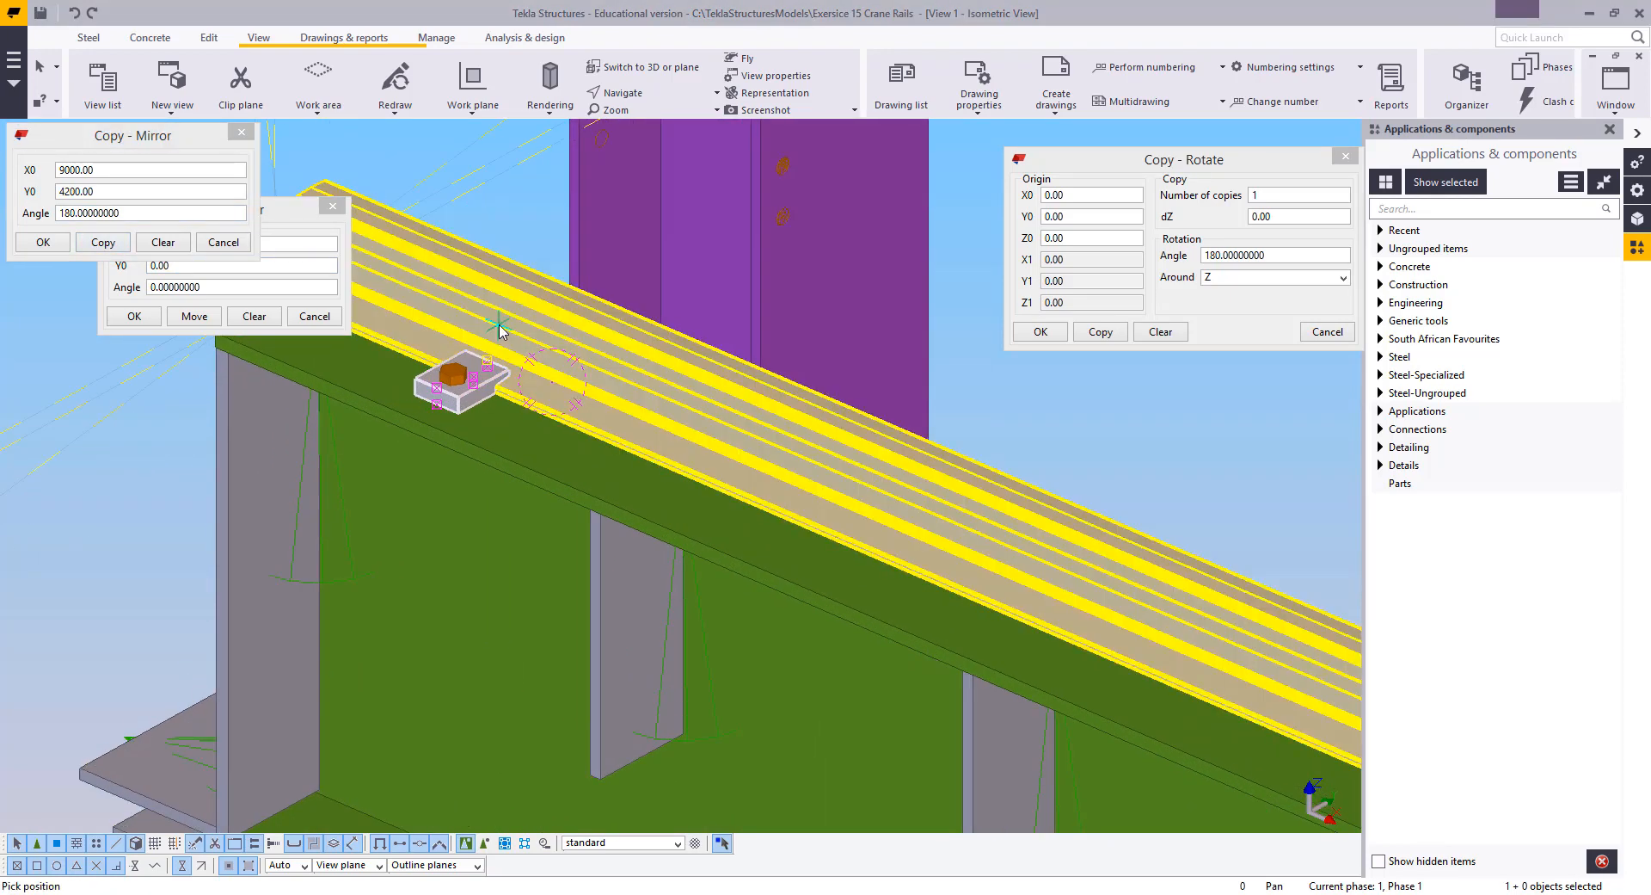
middle_click_drag(653, 407, 424, 373, "ctrl")
key("Escape")
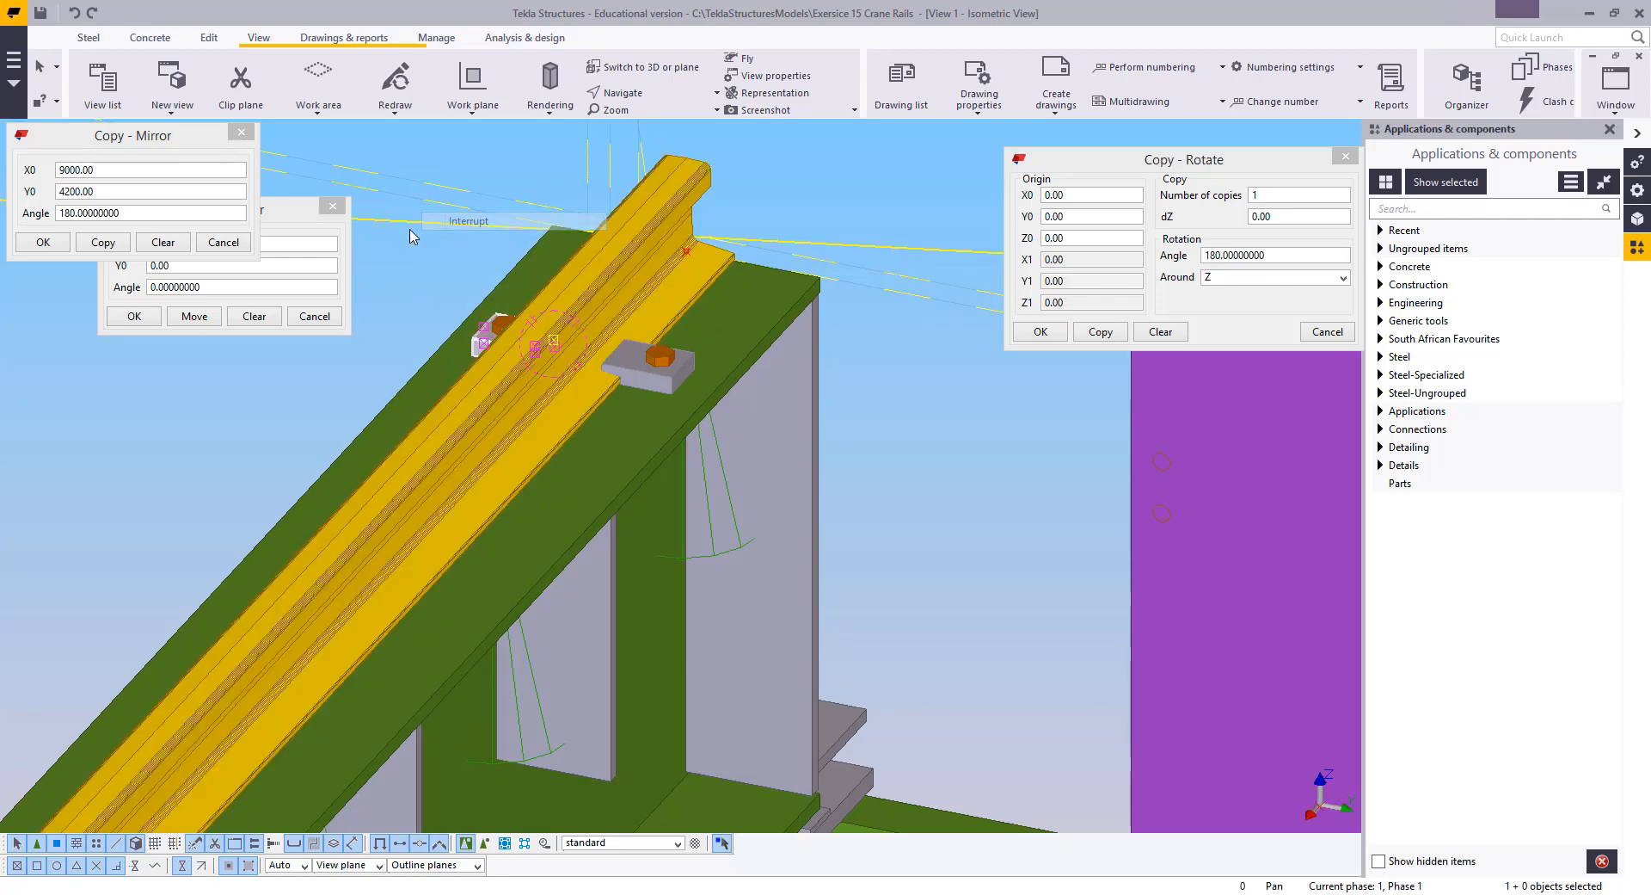
left_click(331, 205)
left_click(242, 132)
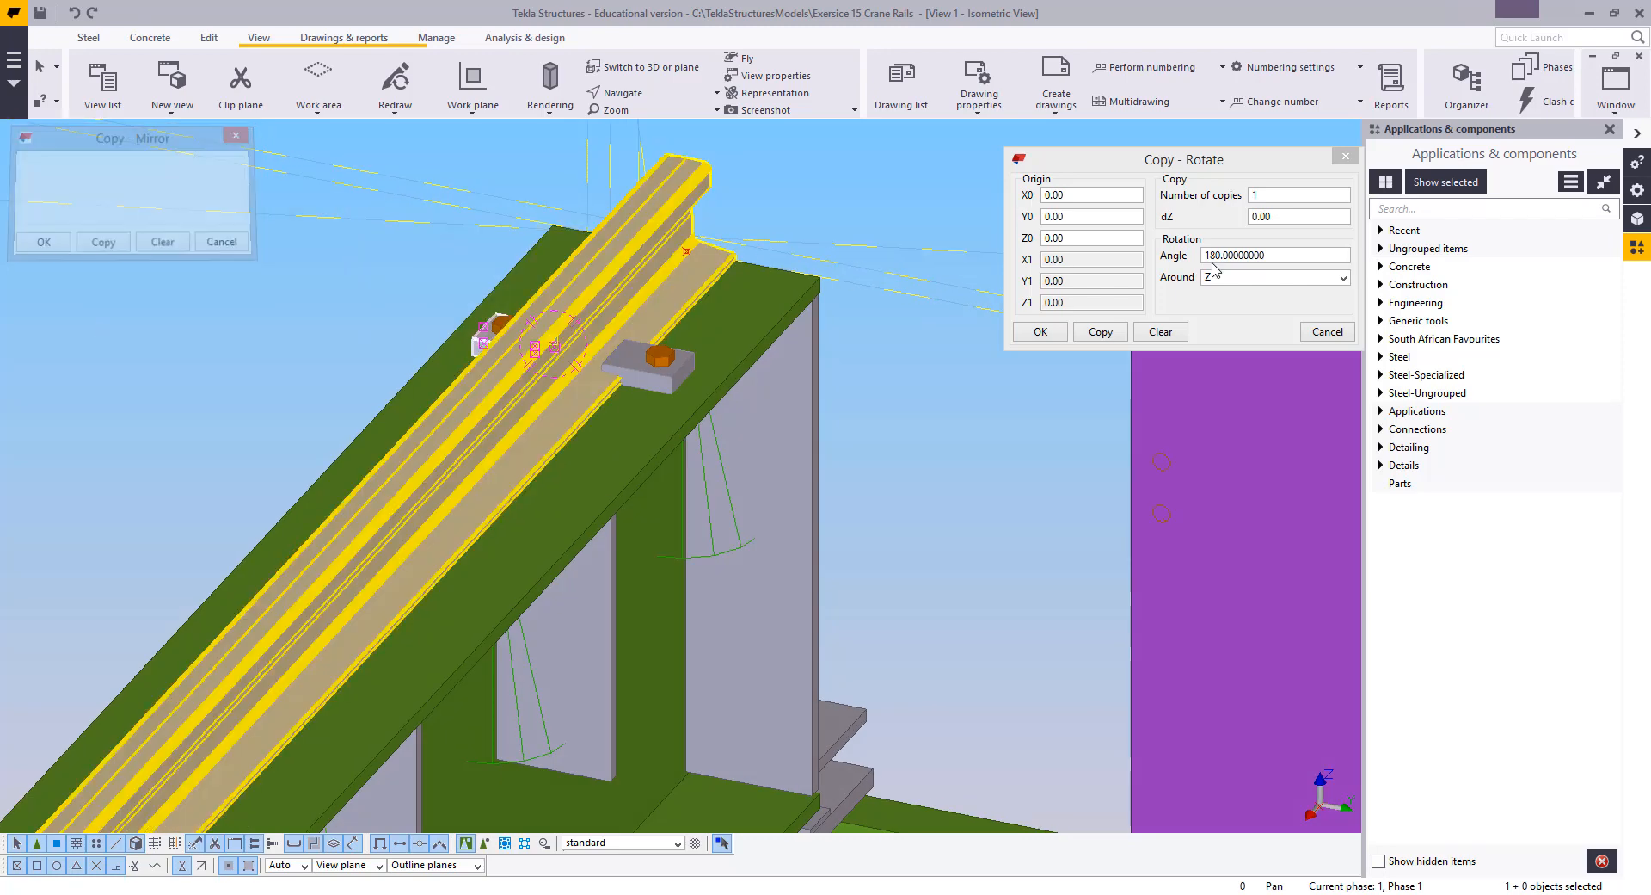
left_click(1346, 155)
Copy the two opposite rail clips once along the crane beam with a linear dX of 640 mm
scroll(440, 356, "up", 8)
left_click(526, 332)
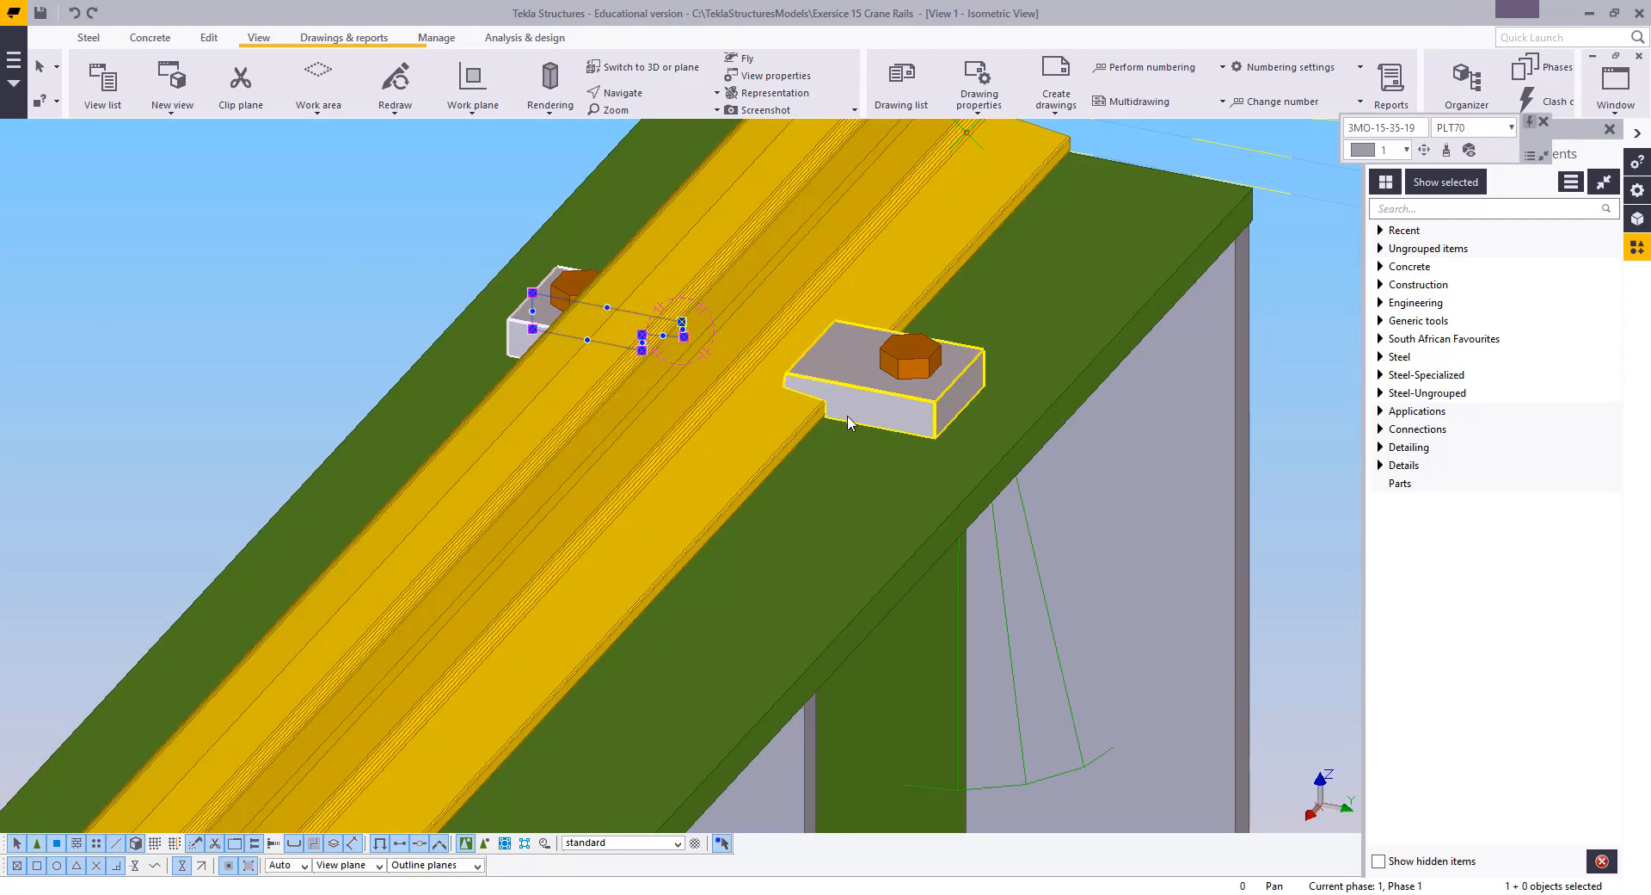
left_click(848, 417, "ctrl")
scroll(203, 379, "down", 1)
middle_click_drag(203, 379, 424, 391, "ctrl")
scroll(442, 461, "down", 5)
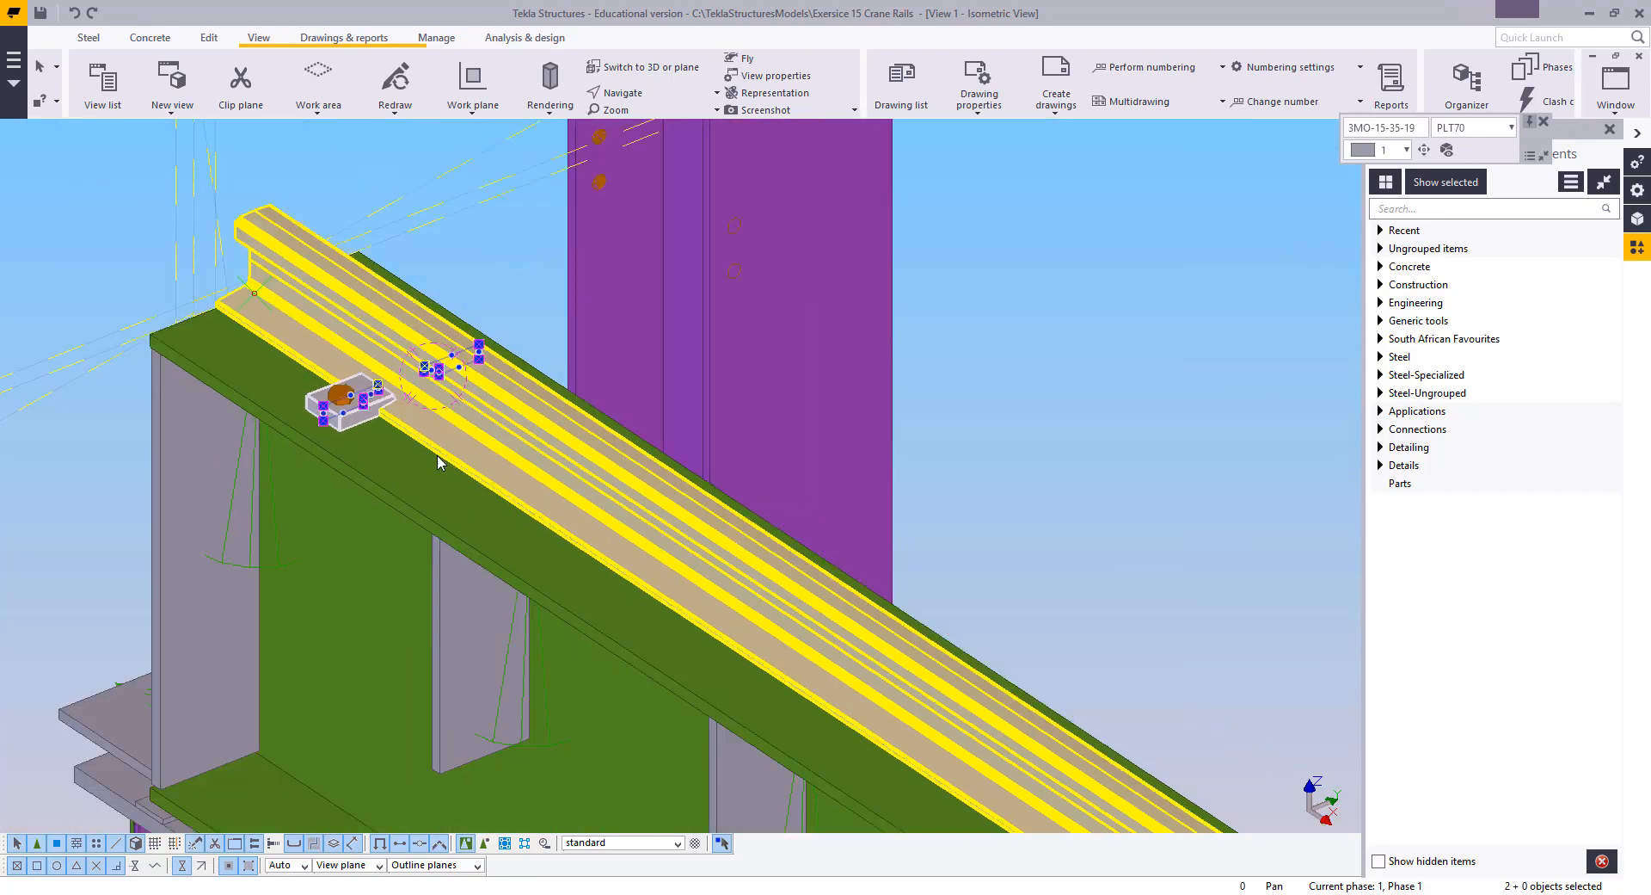
middle_click_drag(442, 461, 505, 462, "ctrl")
right_click(707, 725)
mouse_move(833, 344)
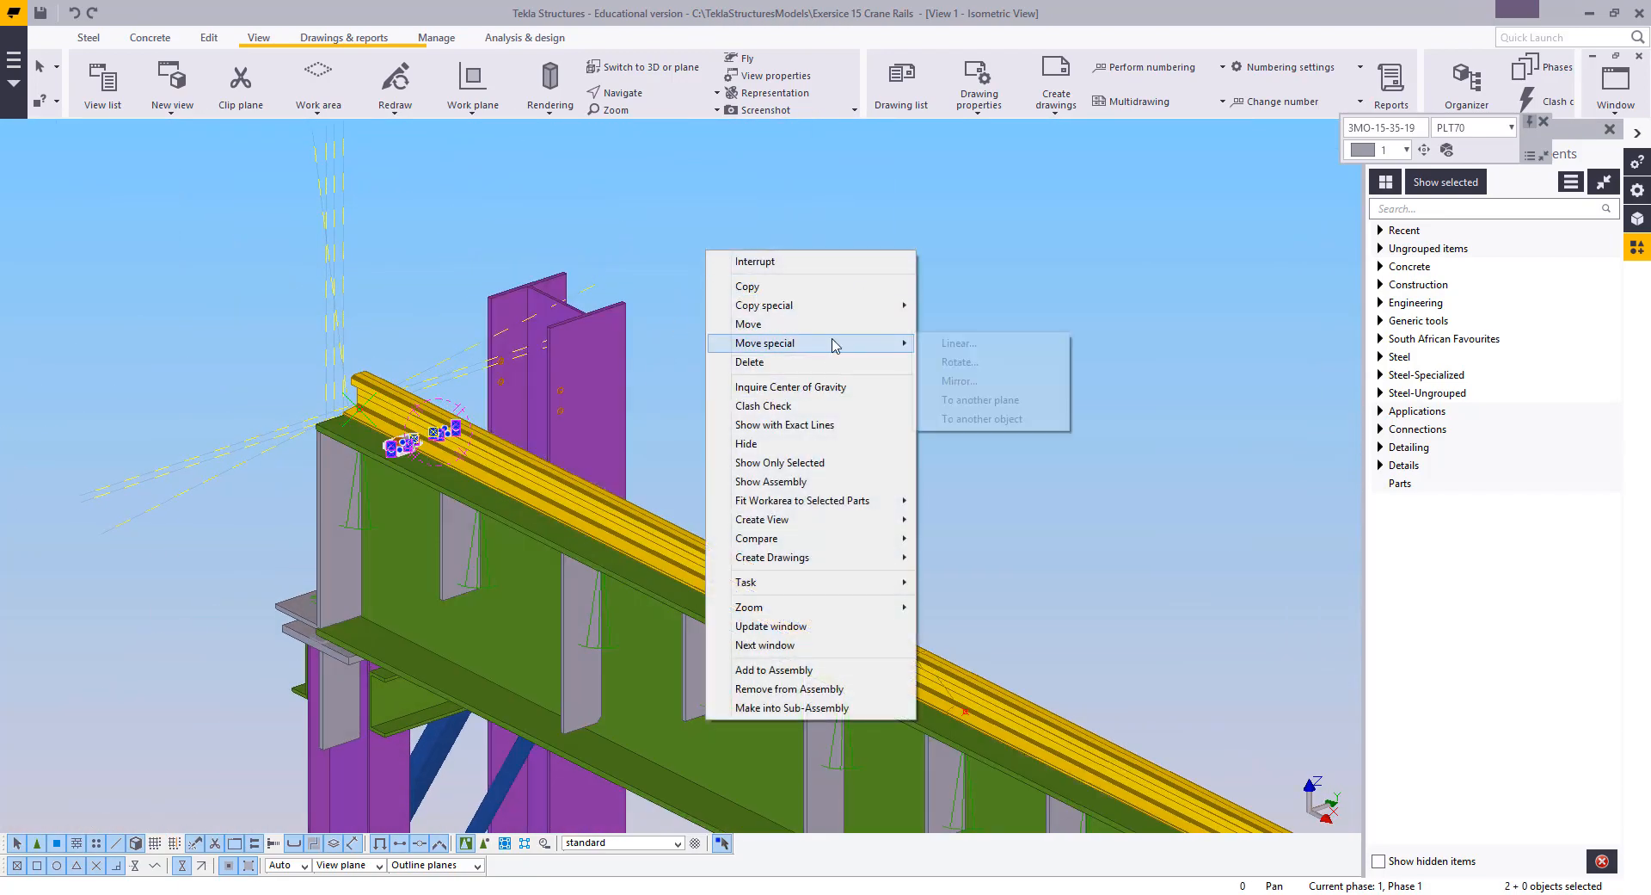
mouse_move(852, 308)
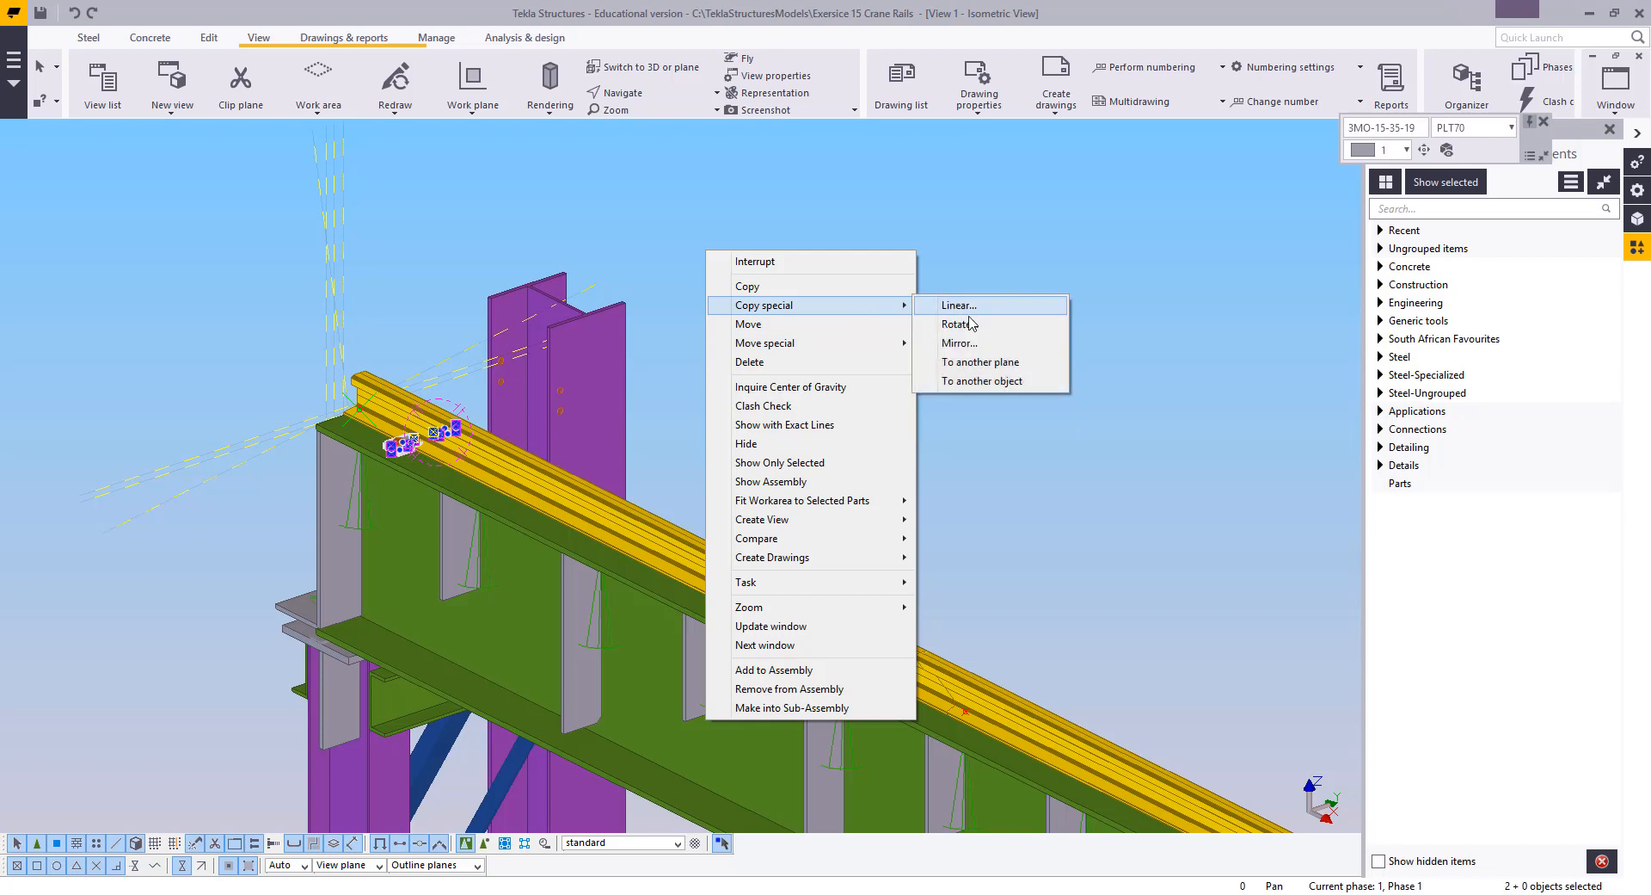
left_click(970, 308)
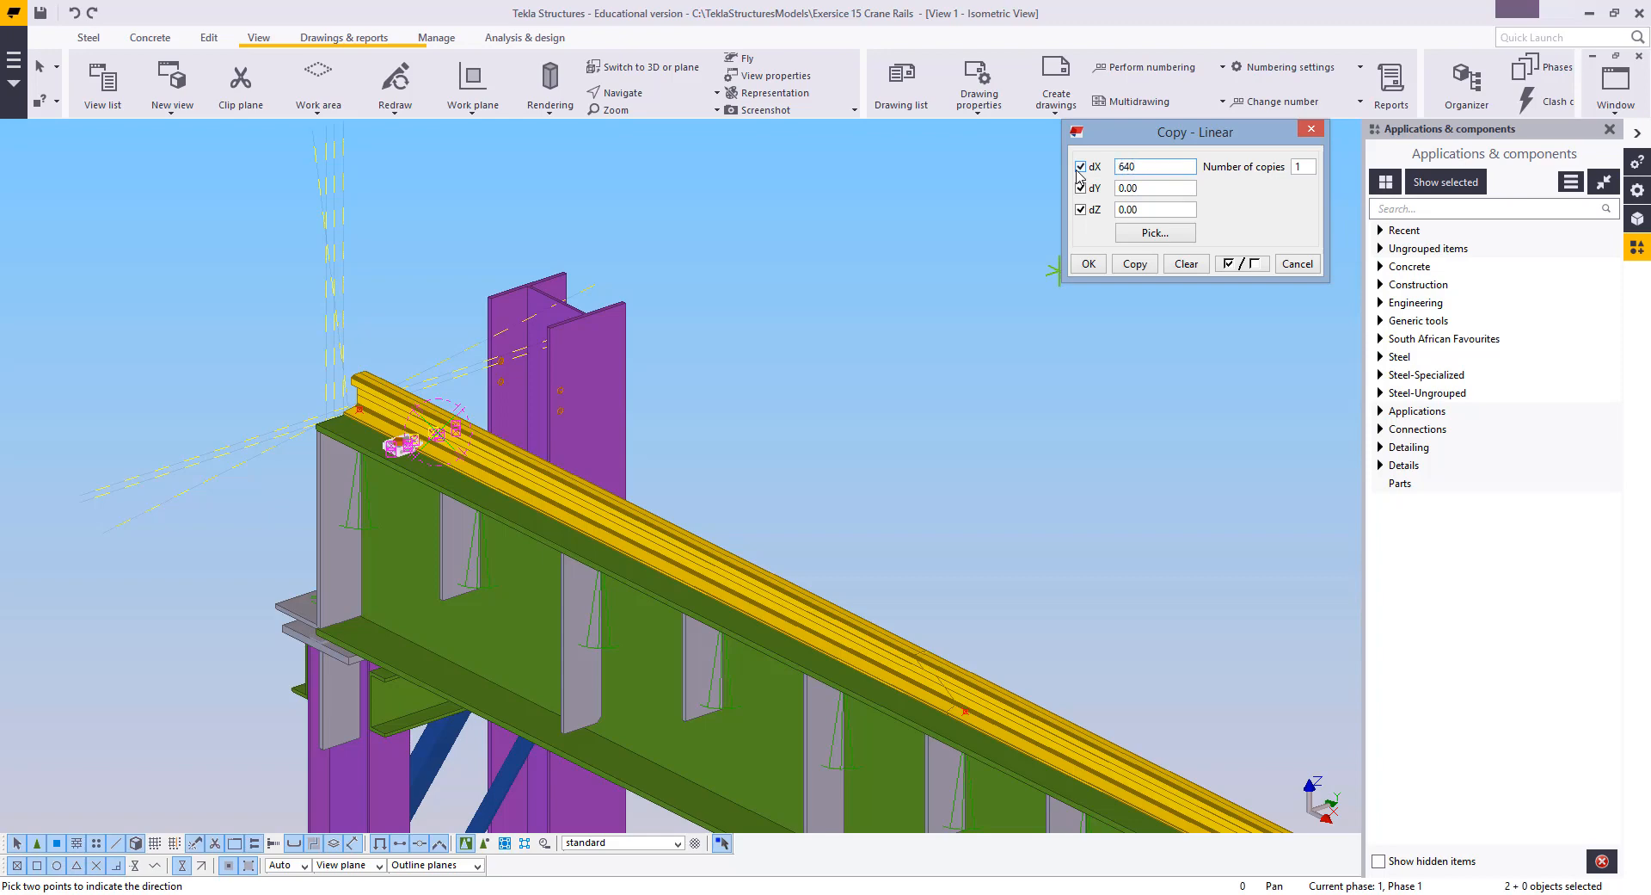
middle_click_drag(937, 421, 572, 221)
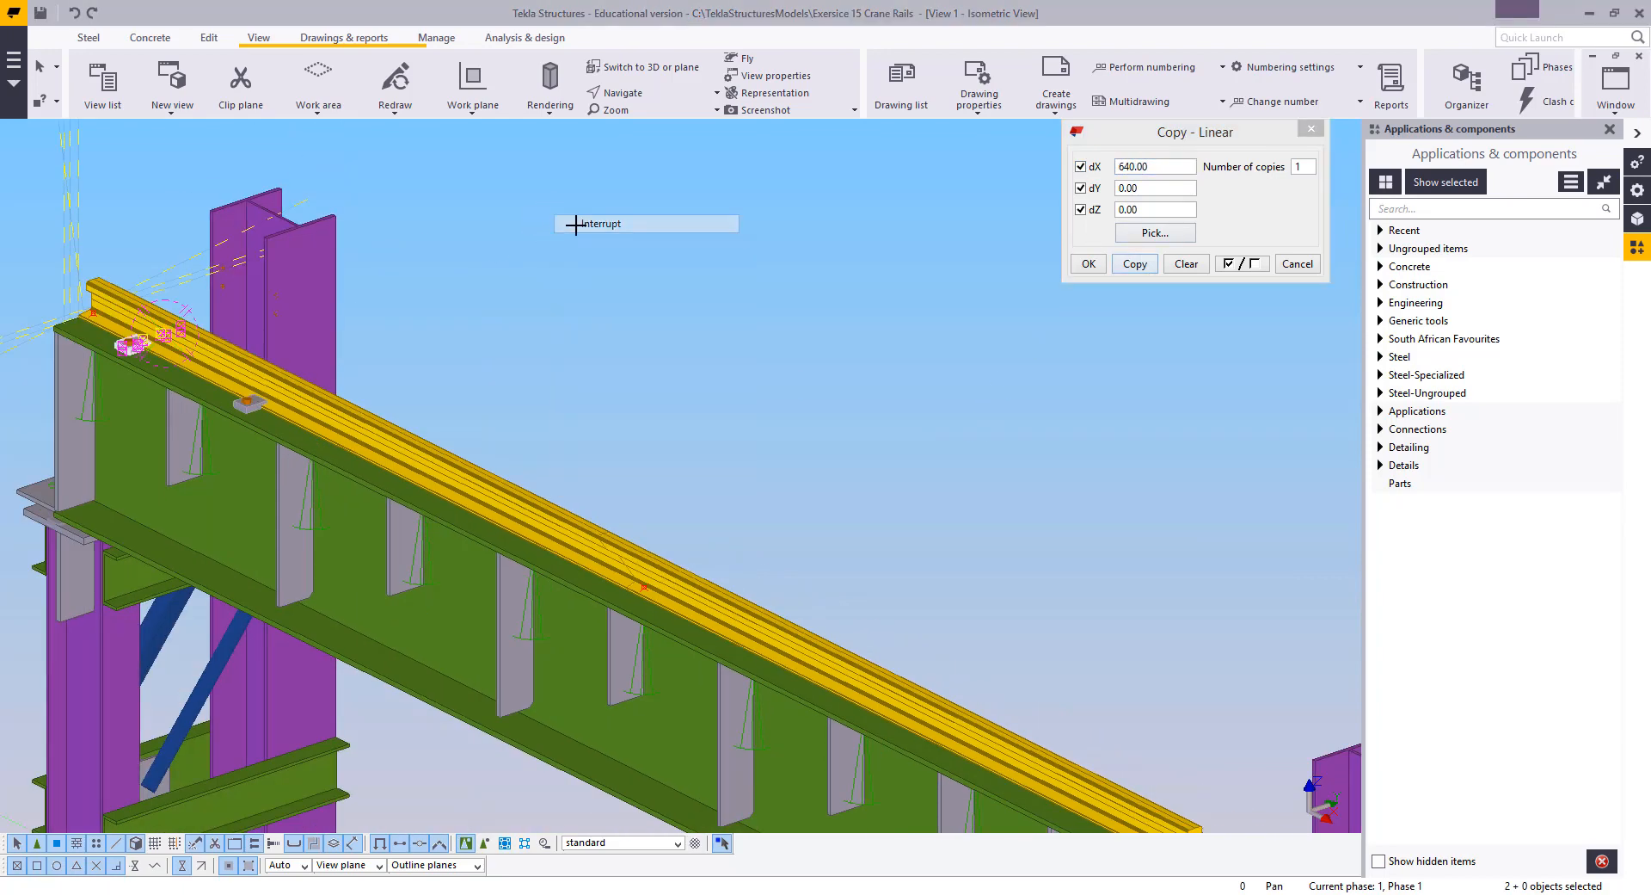
scroll(579, 302, "down", 3)
scroll(608, 320, "up", 2)
scroll(595, 315, "up", 2)
left_click(545, 194)
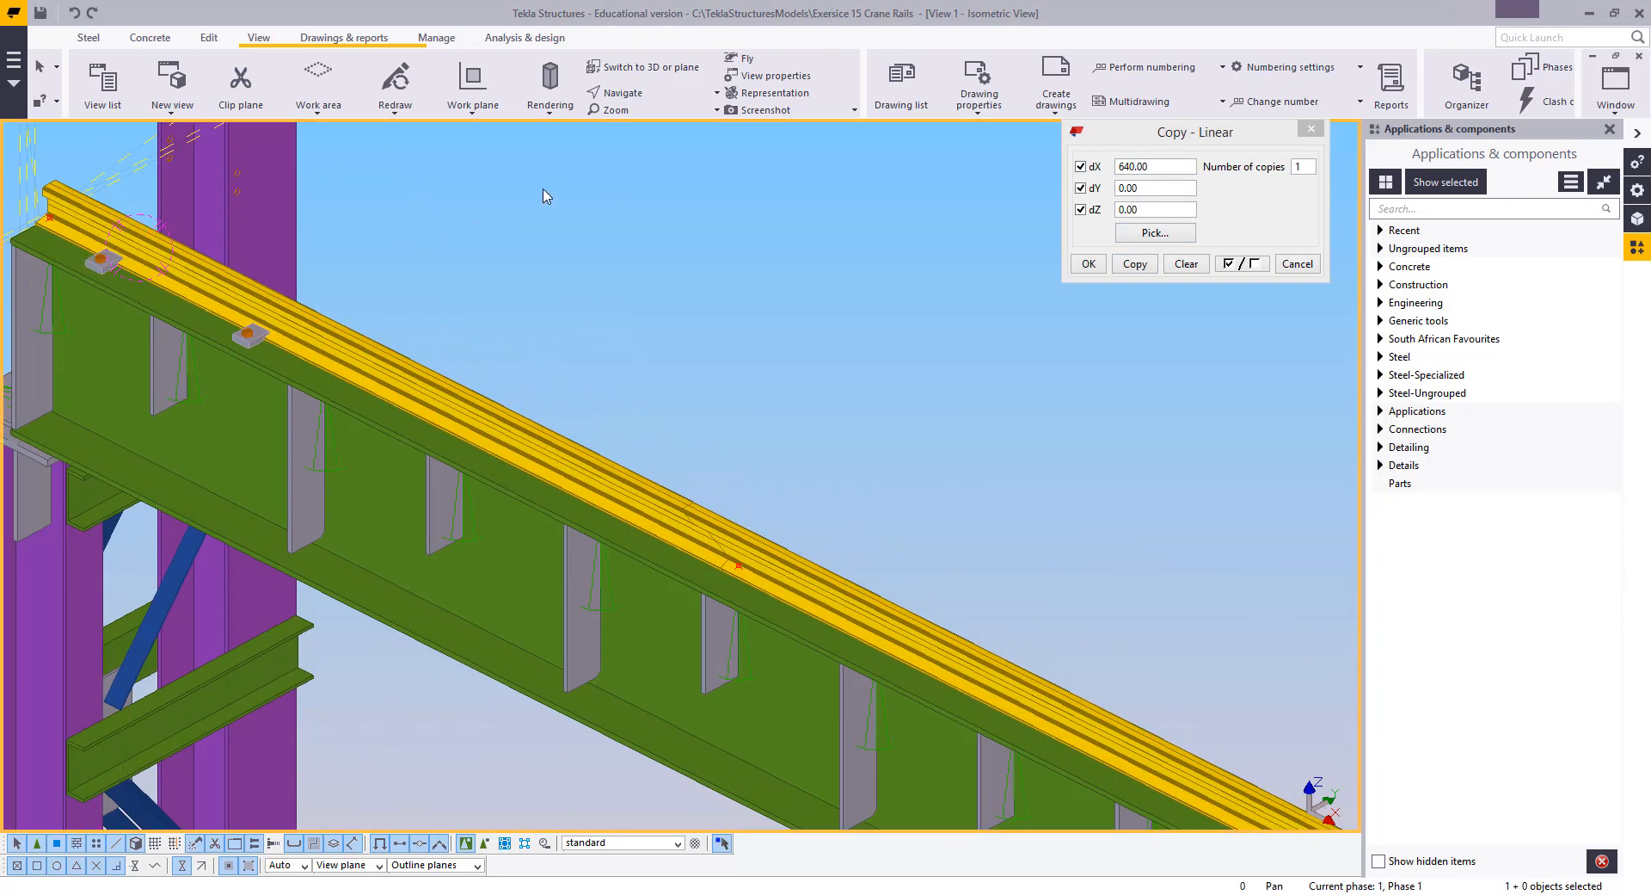
Select the copied pair of clips and make 5 linear copies at 640 mm spacing along the crane beam
middle_click_drag(517, 348, 452, 402, "ctrl")
scroll(565, 385, "up", 4)
scroll(452, 402, "up", 2)
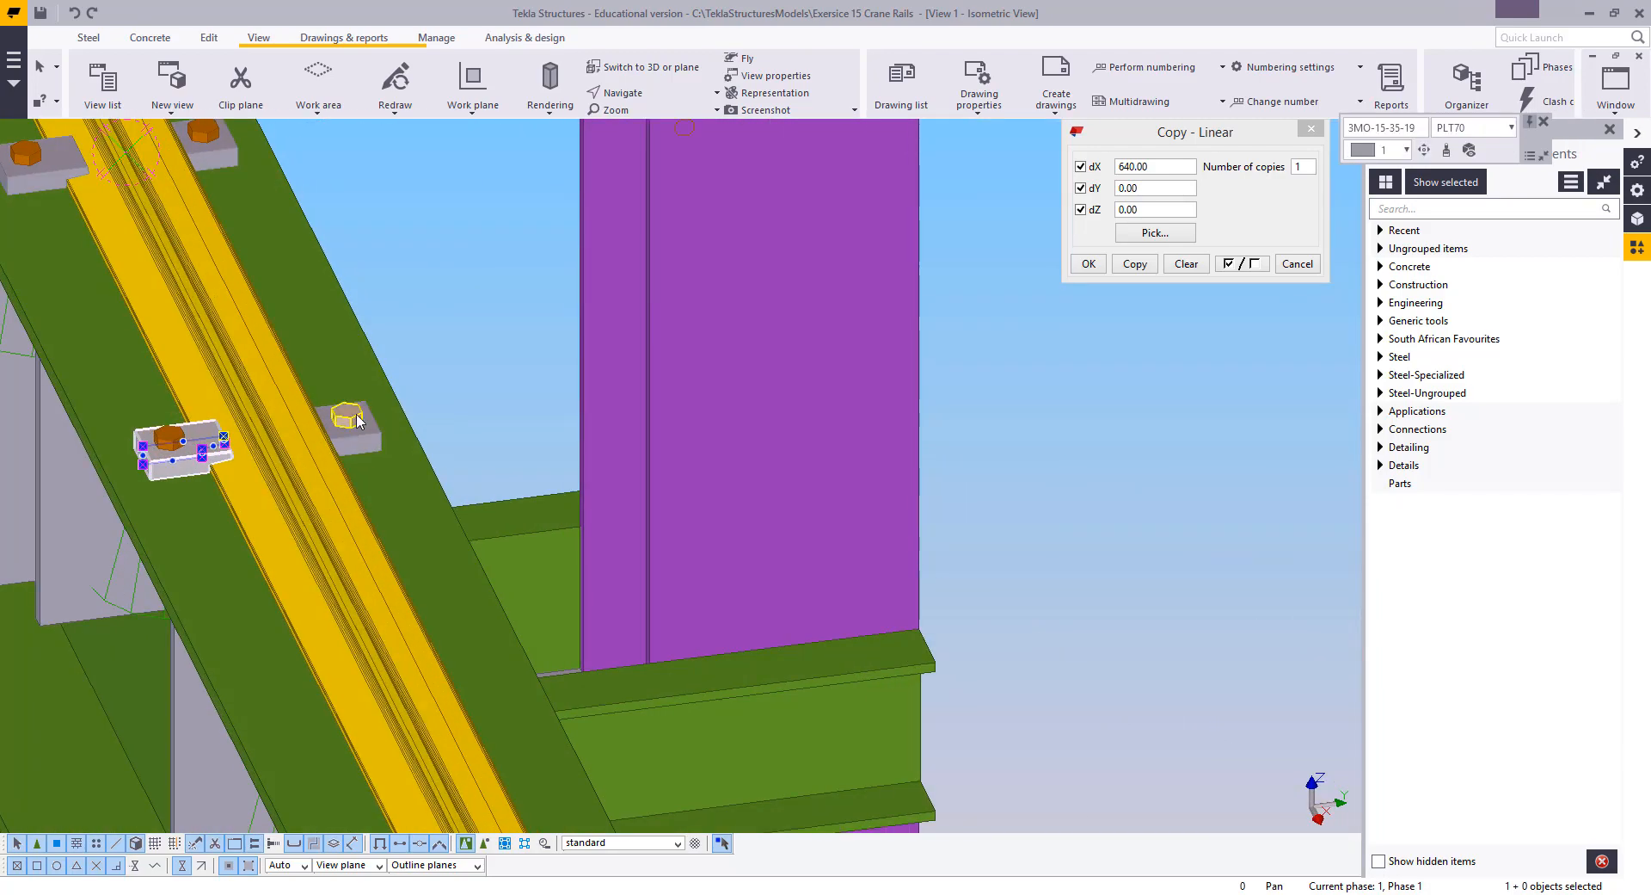
left_click(361, 444, "ctrl")
scroll(431, 473, "down", 3)
middle_click_drag(431, 473, 570, 448, "ctrl")
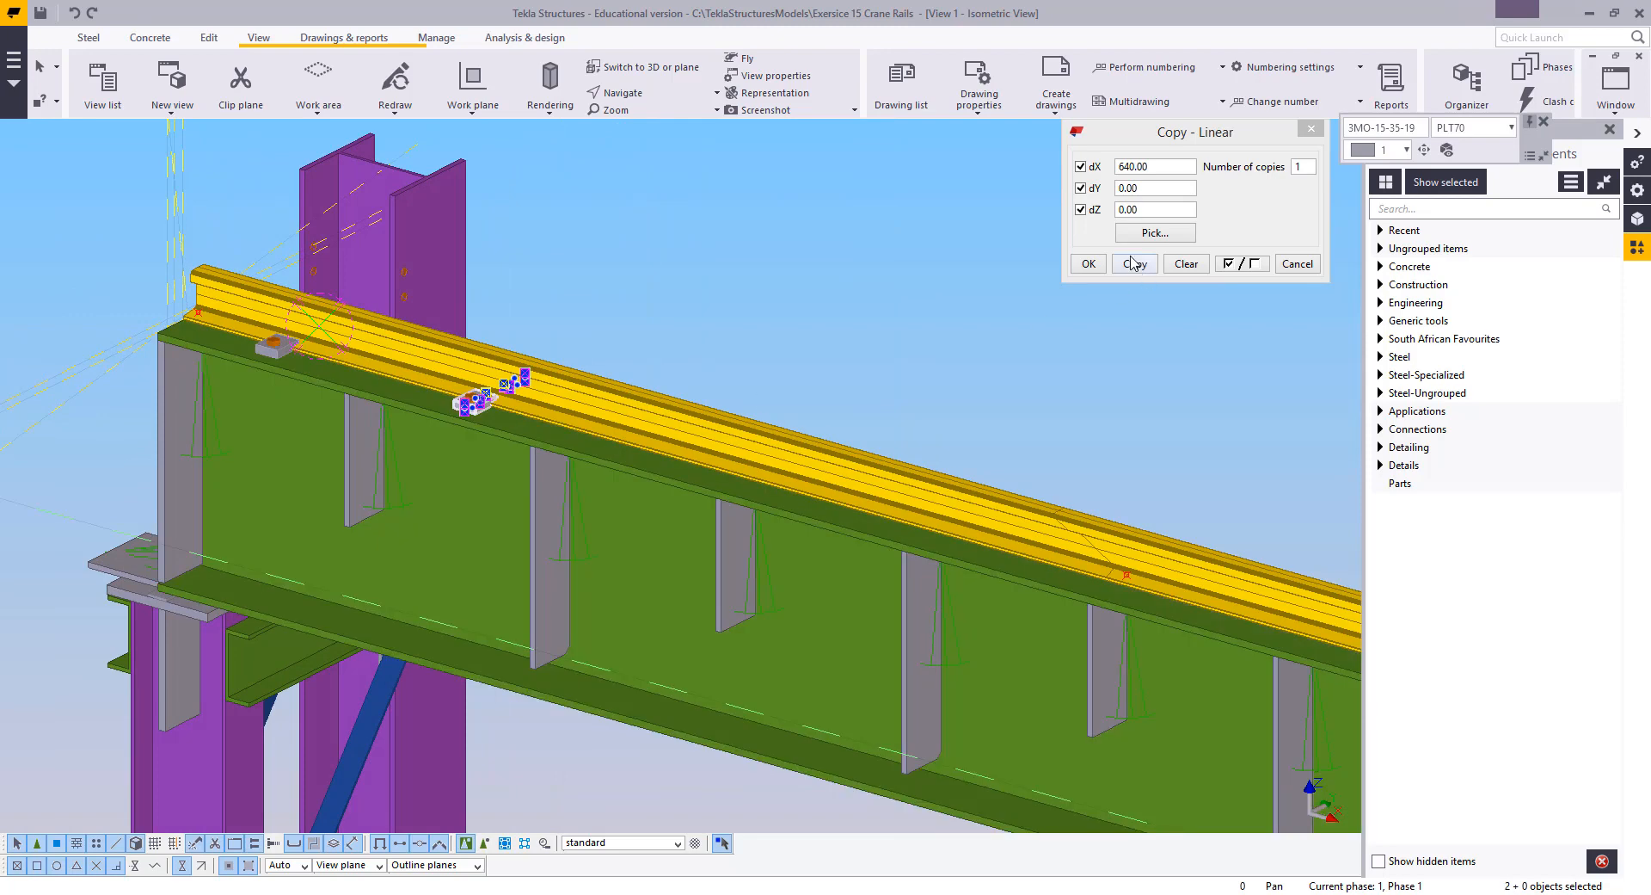
double_click(1296, 168)
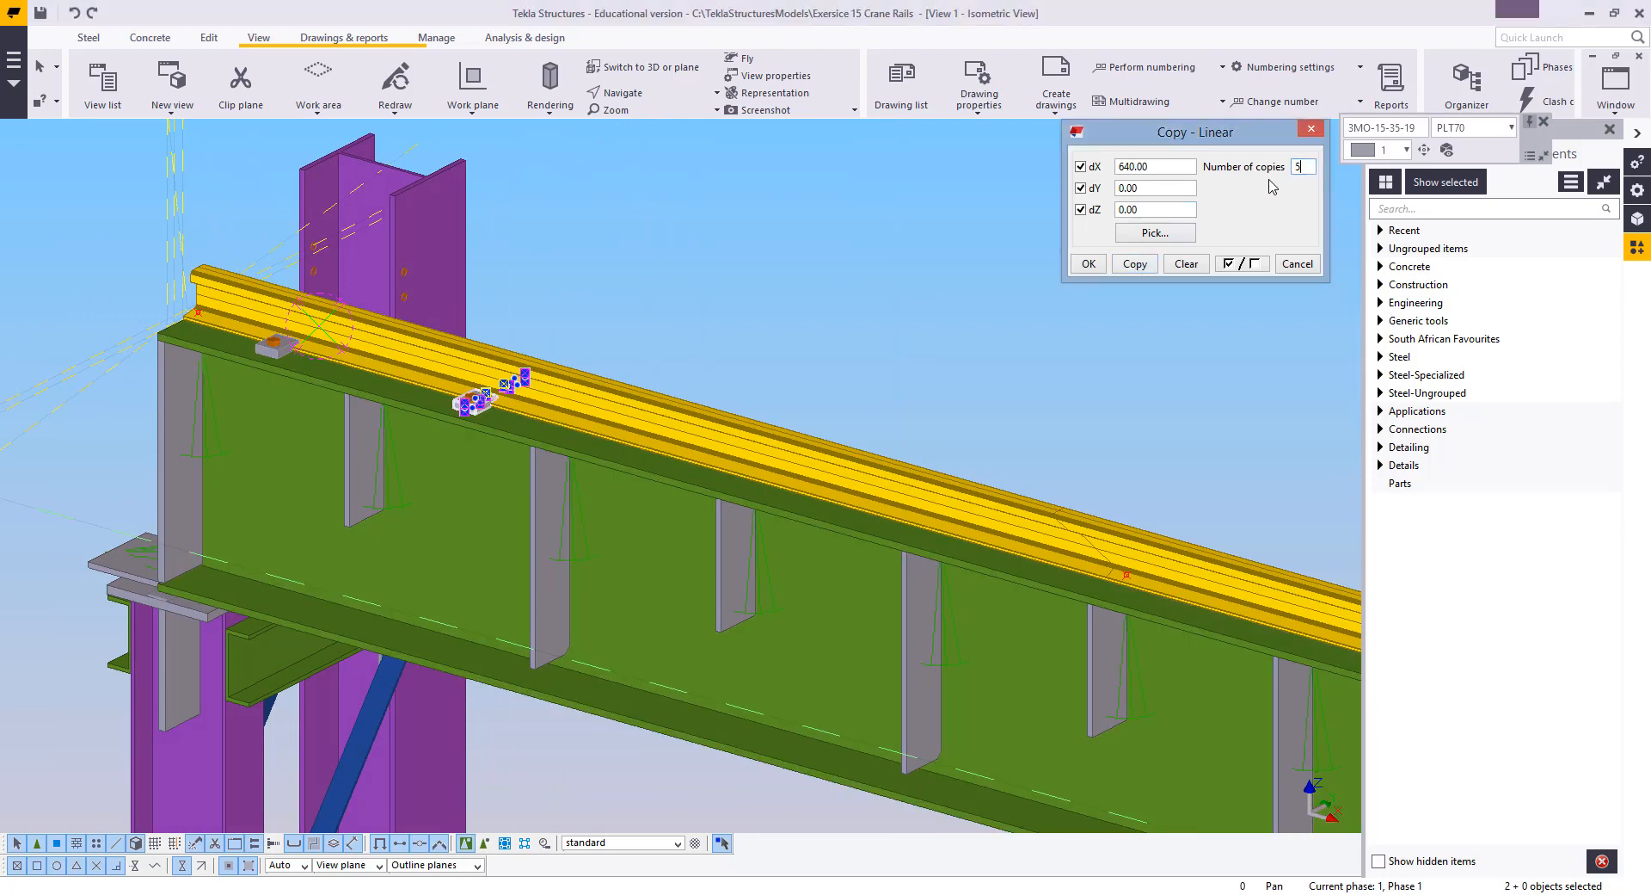
middle_click_drag(1006, 308, 479, 240)
scroll(479, 240, "down", 7)
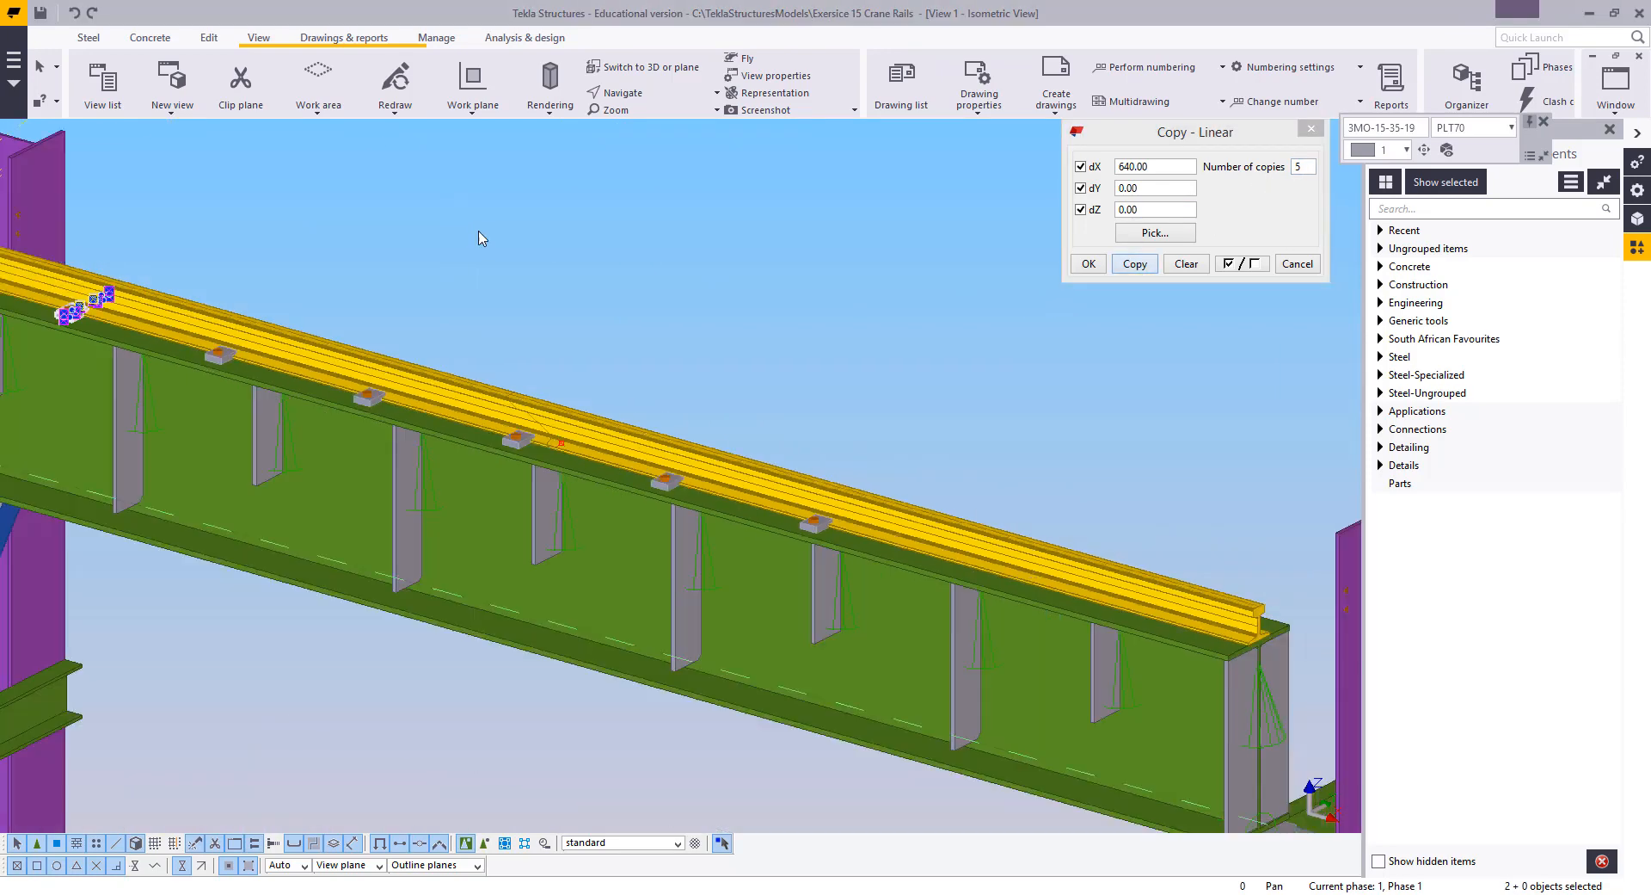
scroll(744, 473, "up", 6)
Show the parts as transparent and copy the last clip pair onward along the beam at 640 mm spacing
key("ctrl+2")
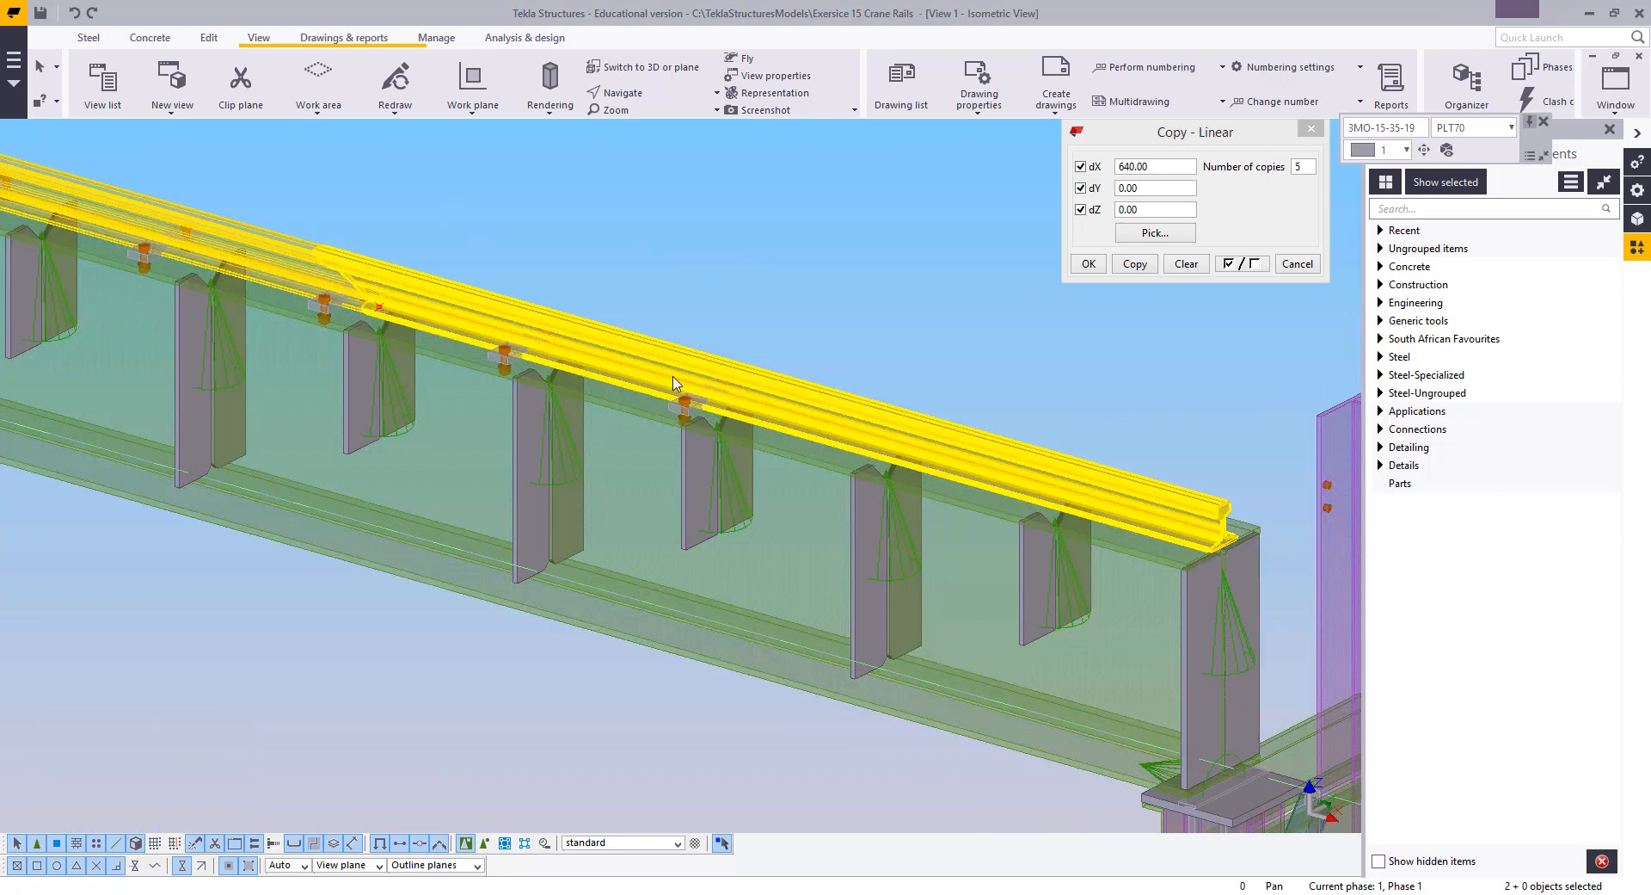
scroll(675, 383, "up", 3)
mouse_move(676, 396)
middle_mouse_down("ctrl")
mouse_move(782, 374)
mouse_move(691, 440)
middle_mouse_up("ctrl")
scroll(641, 405, "up", 6)
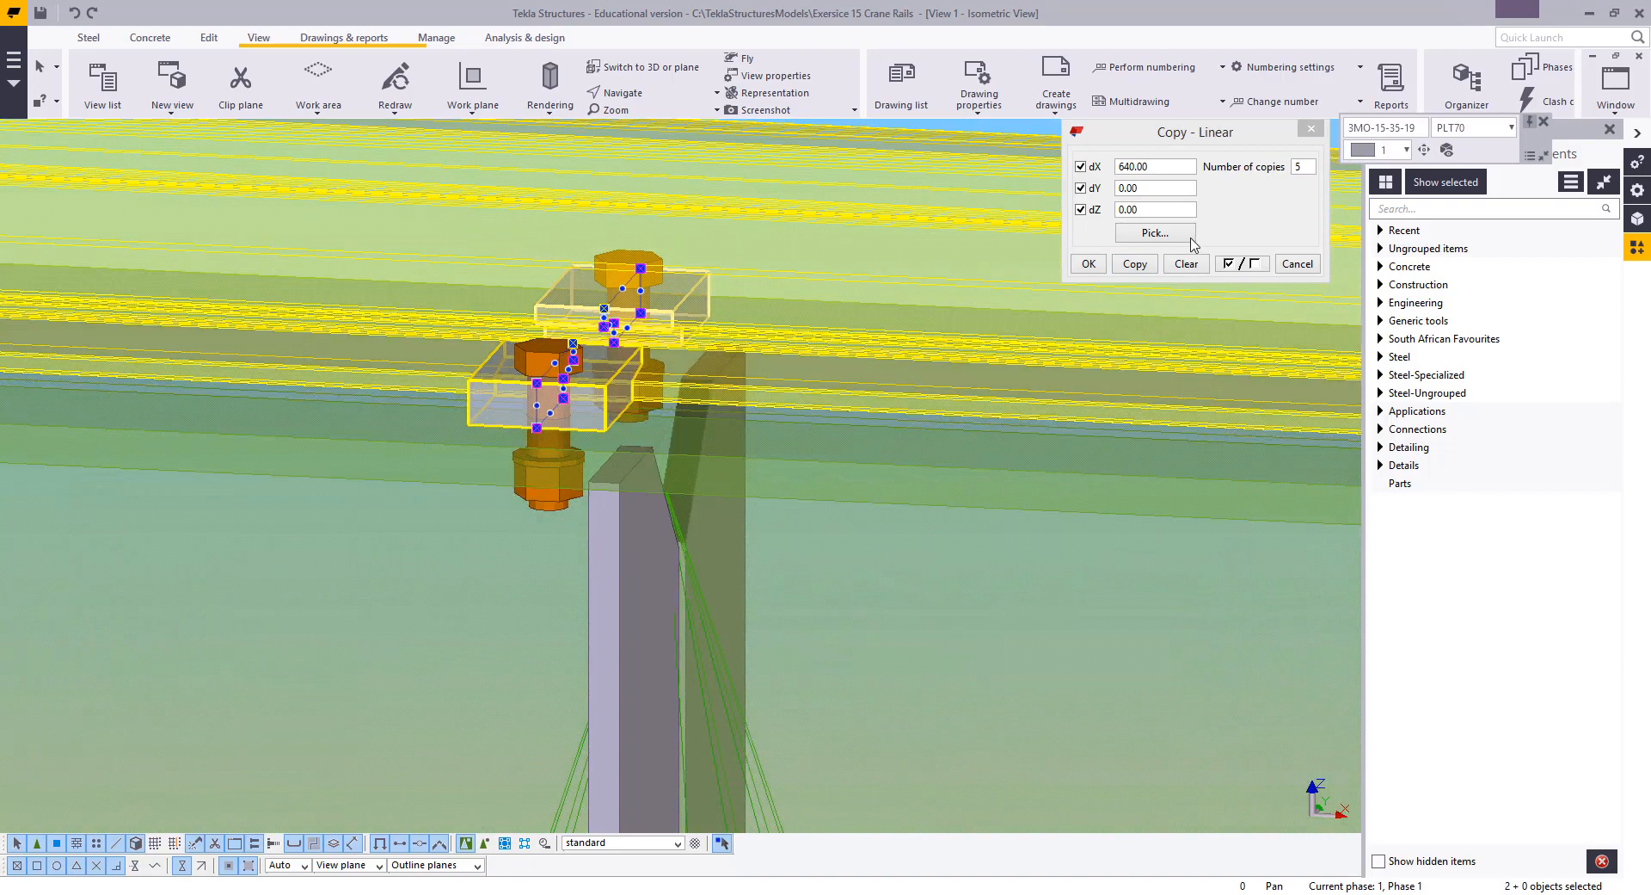
left_click(1136, 263)
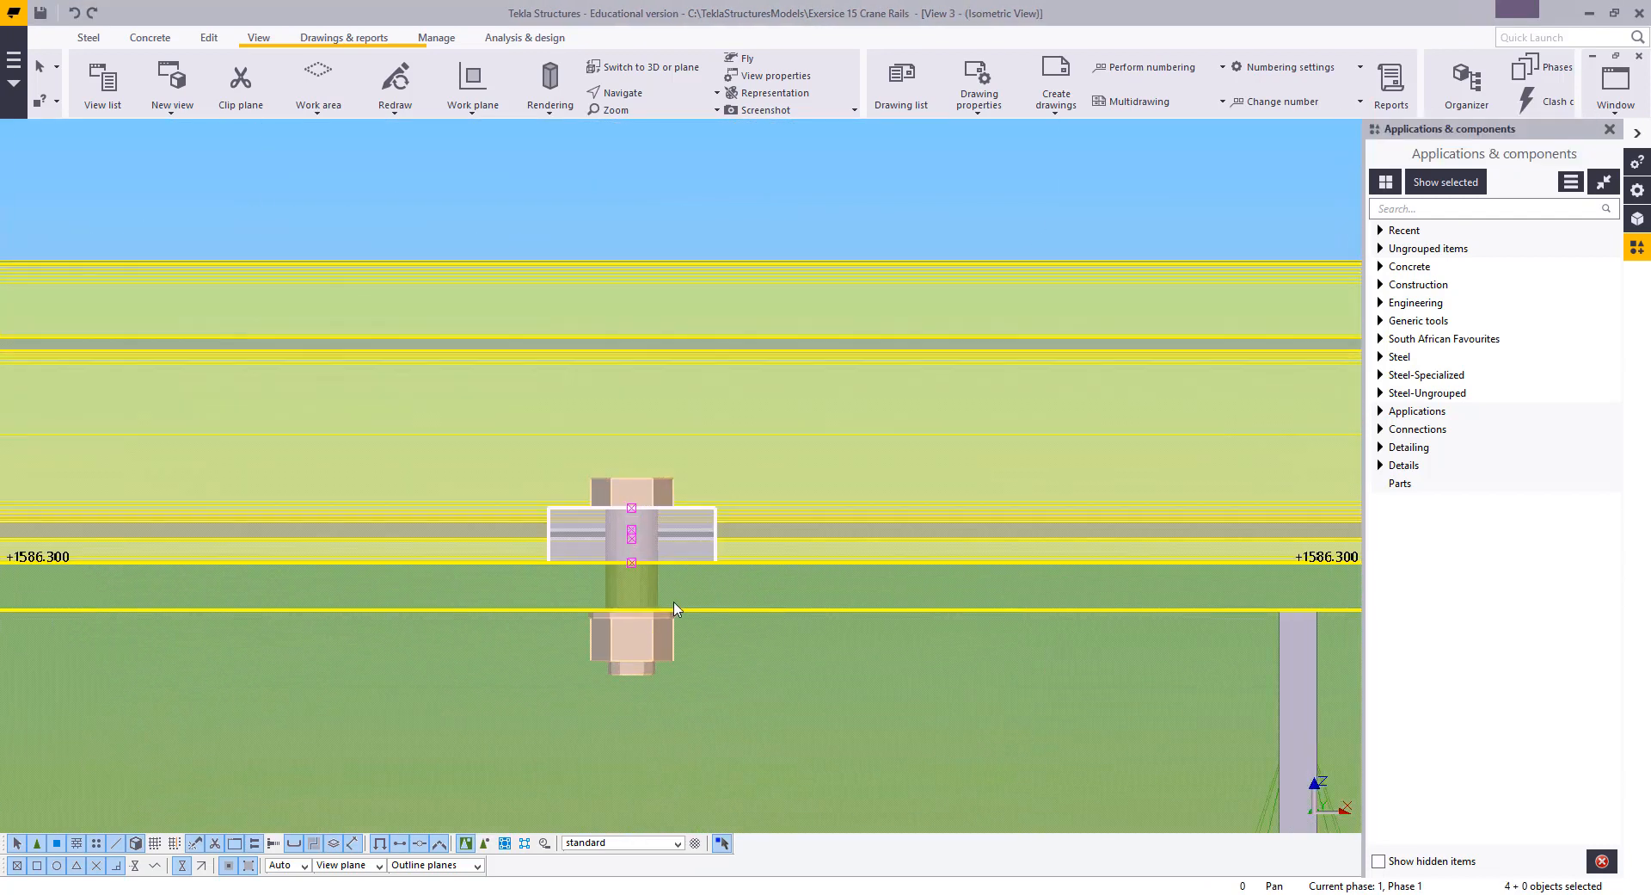
Try to move only the two clip plates along the rail toward the beam end in View 3
scroll(675, 600, "up", 8)
scroll(640, 533, "down", 1)
left_click(349, 357)
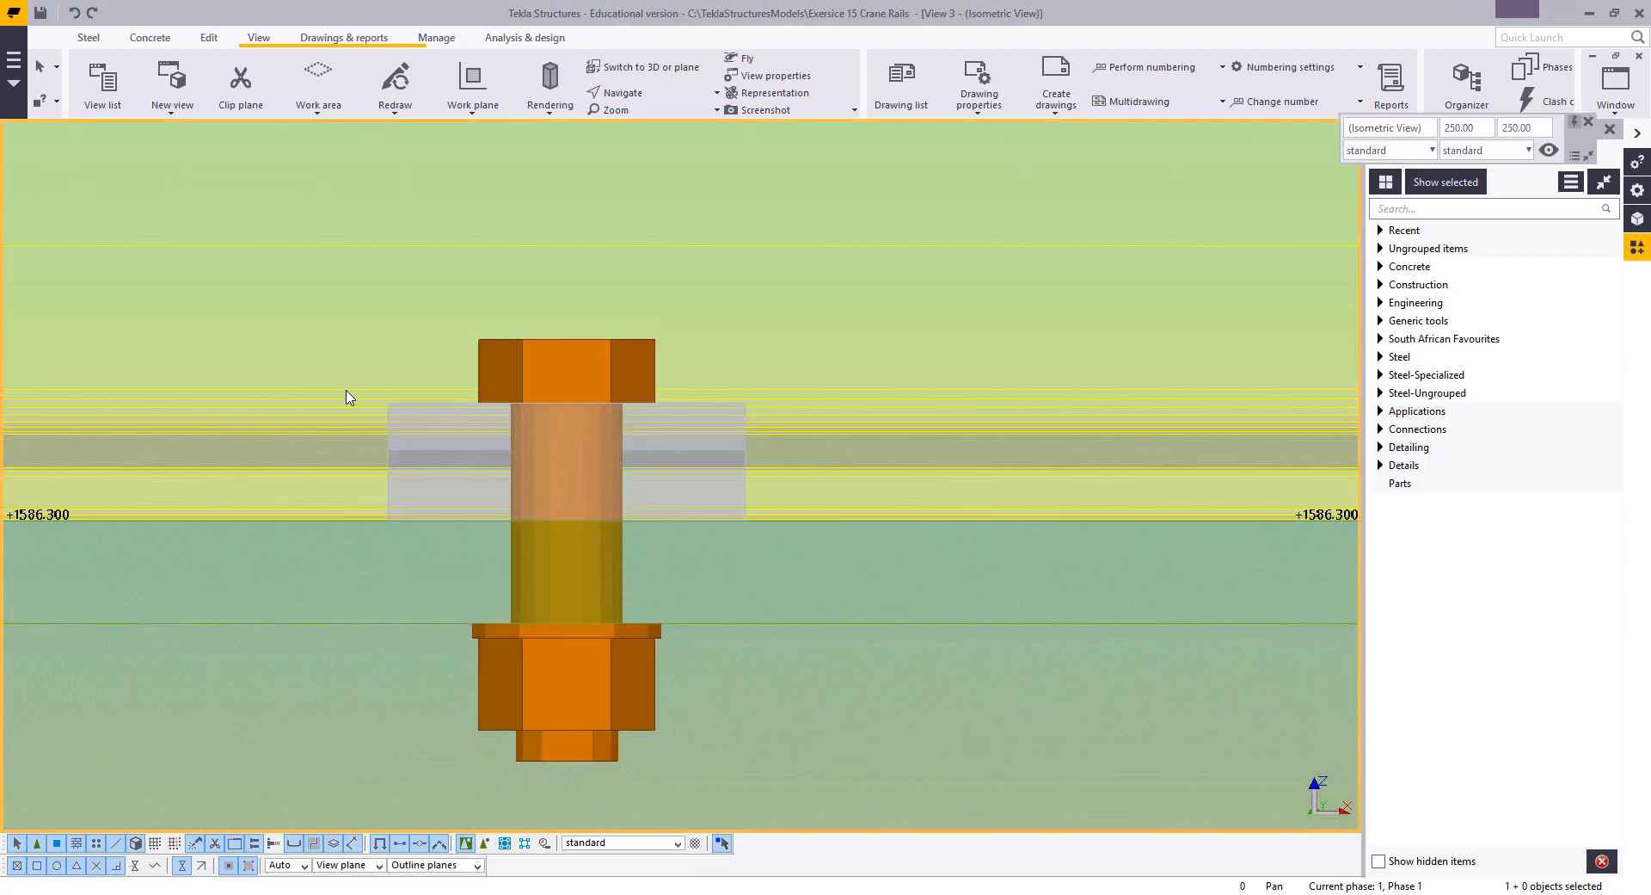
left_click_drag(336, 360, 846, 612)
right_click(732, 263)
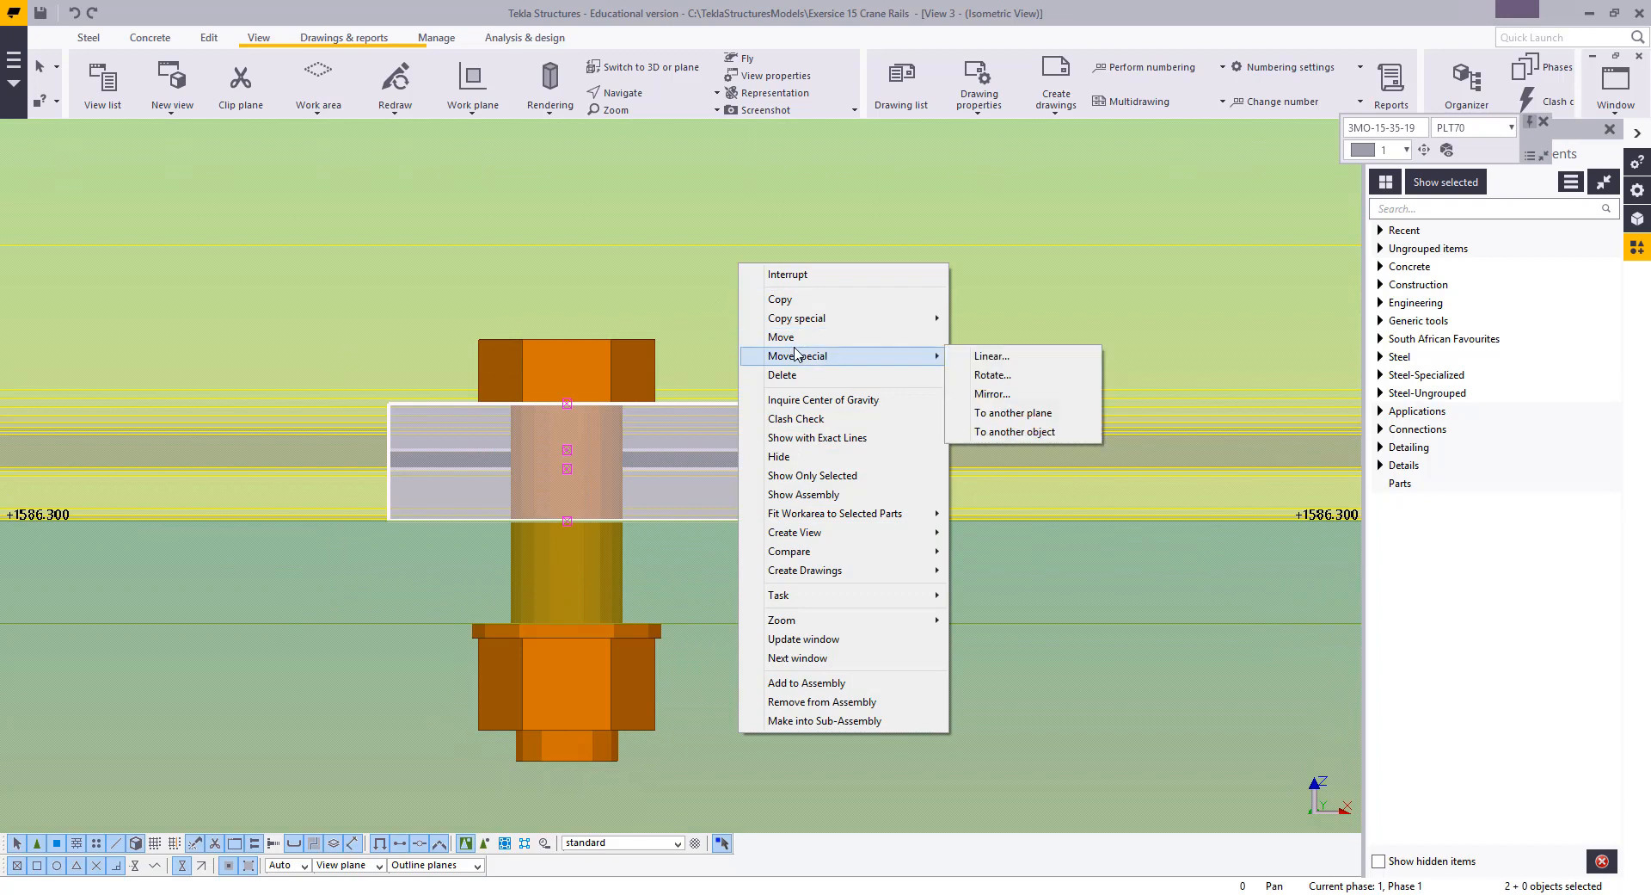
left_click(781, 336)
scroll(626, 227, "down", 1)
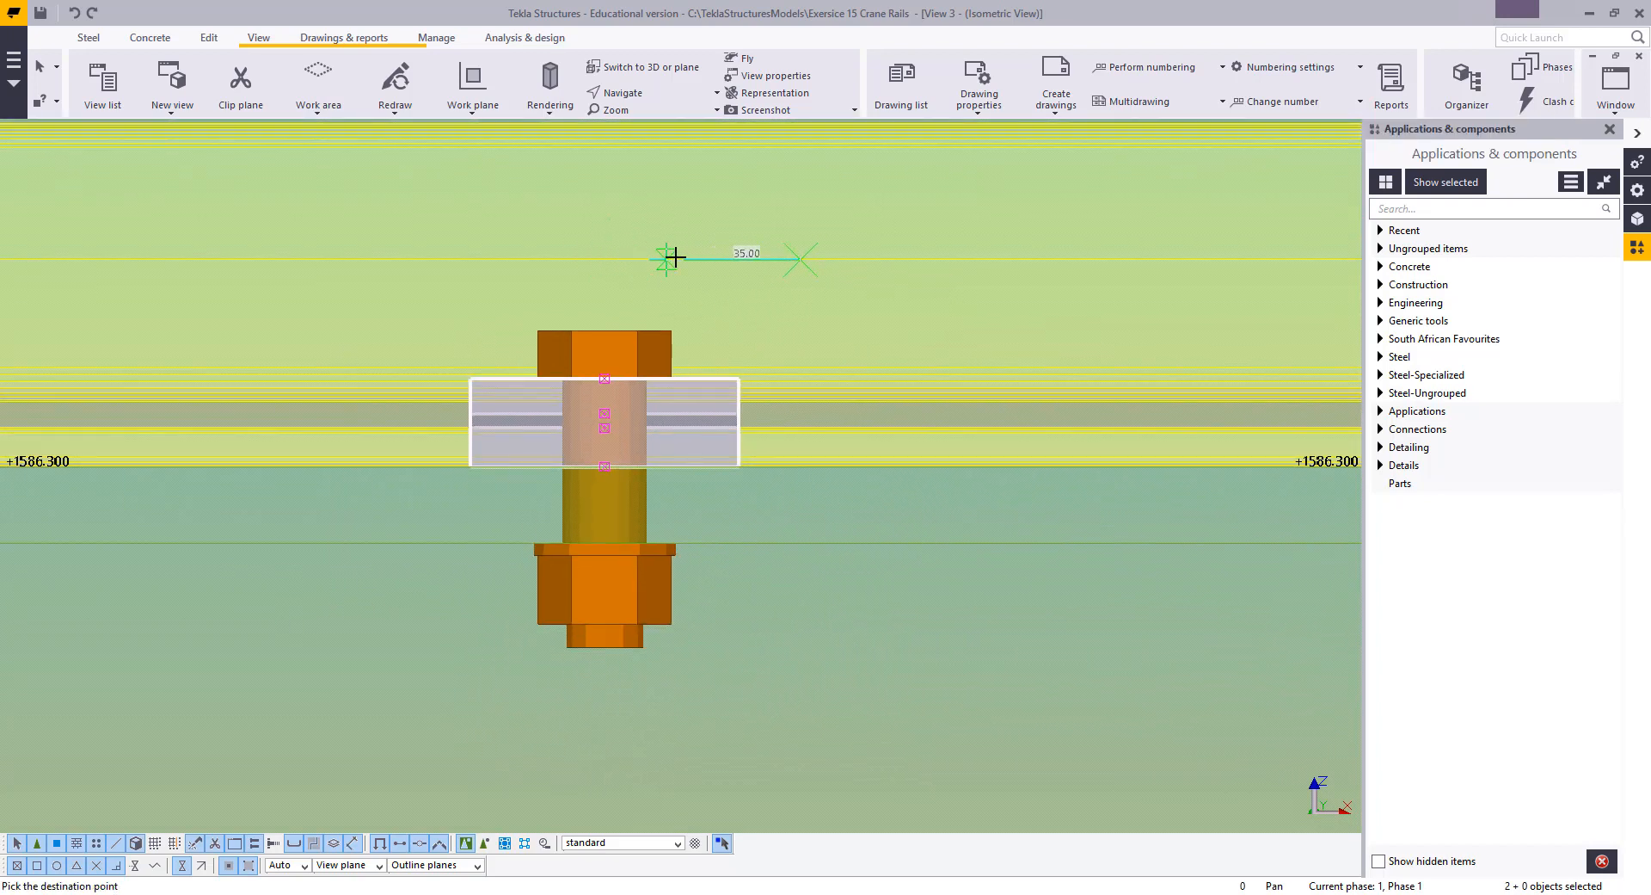
left_click(731, 265)
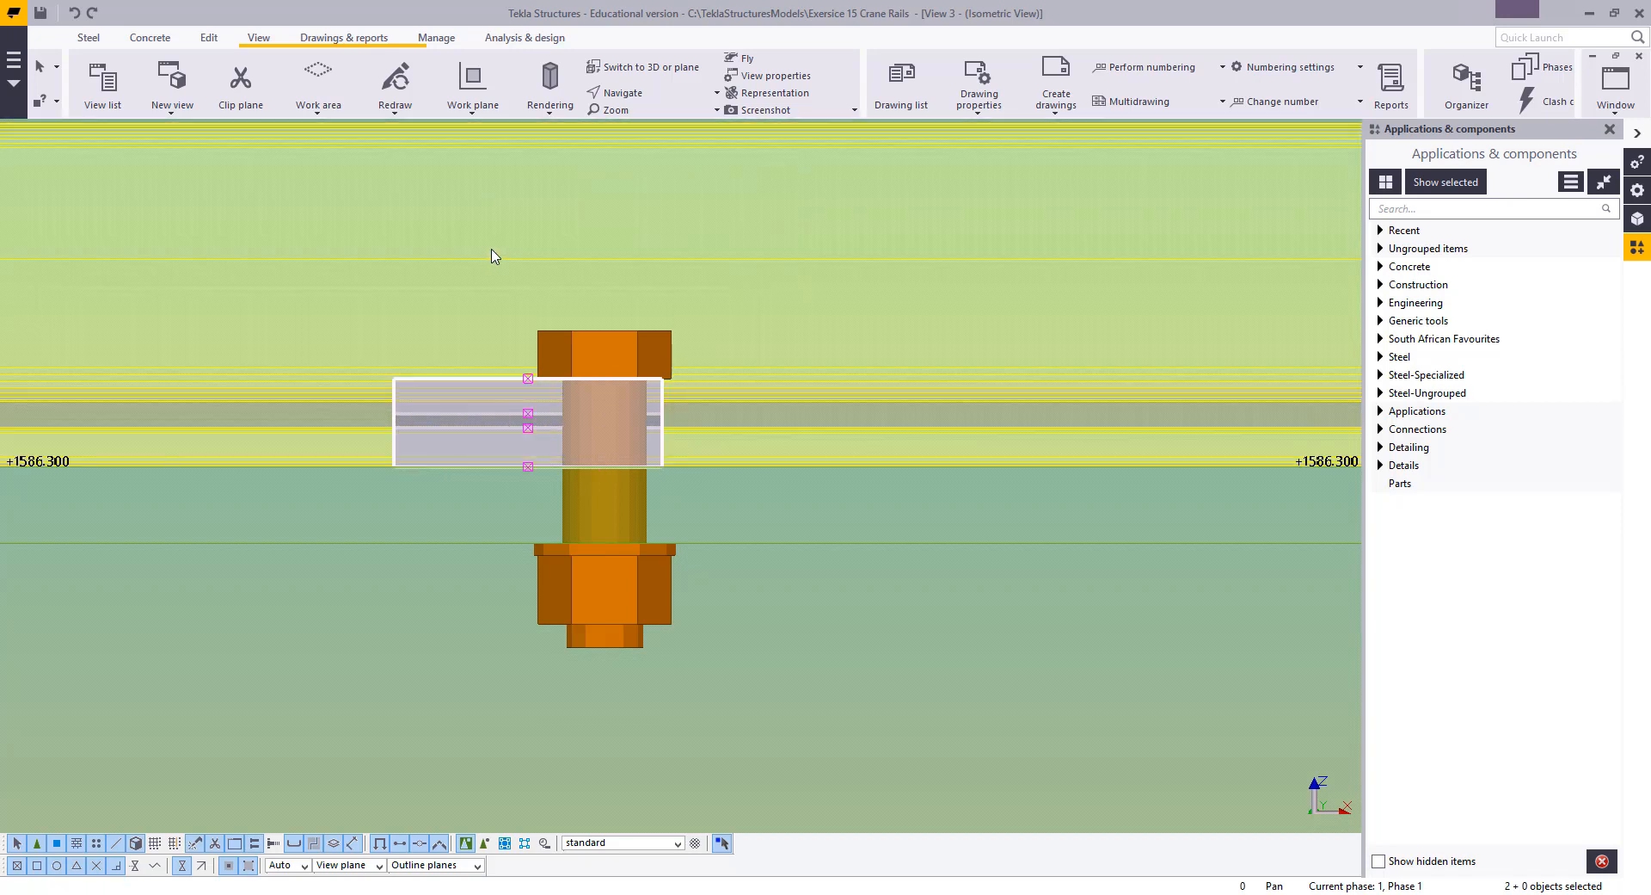
scroll(633, 428, "down", 2)
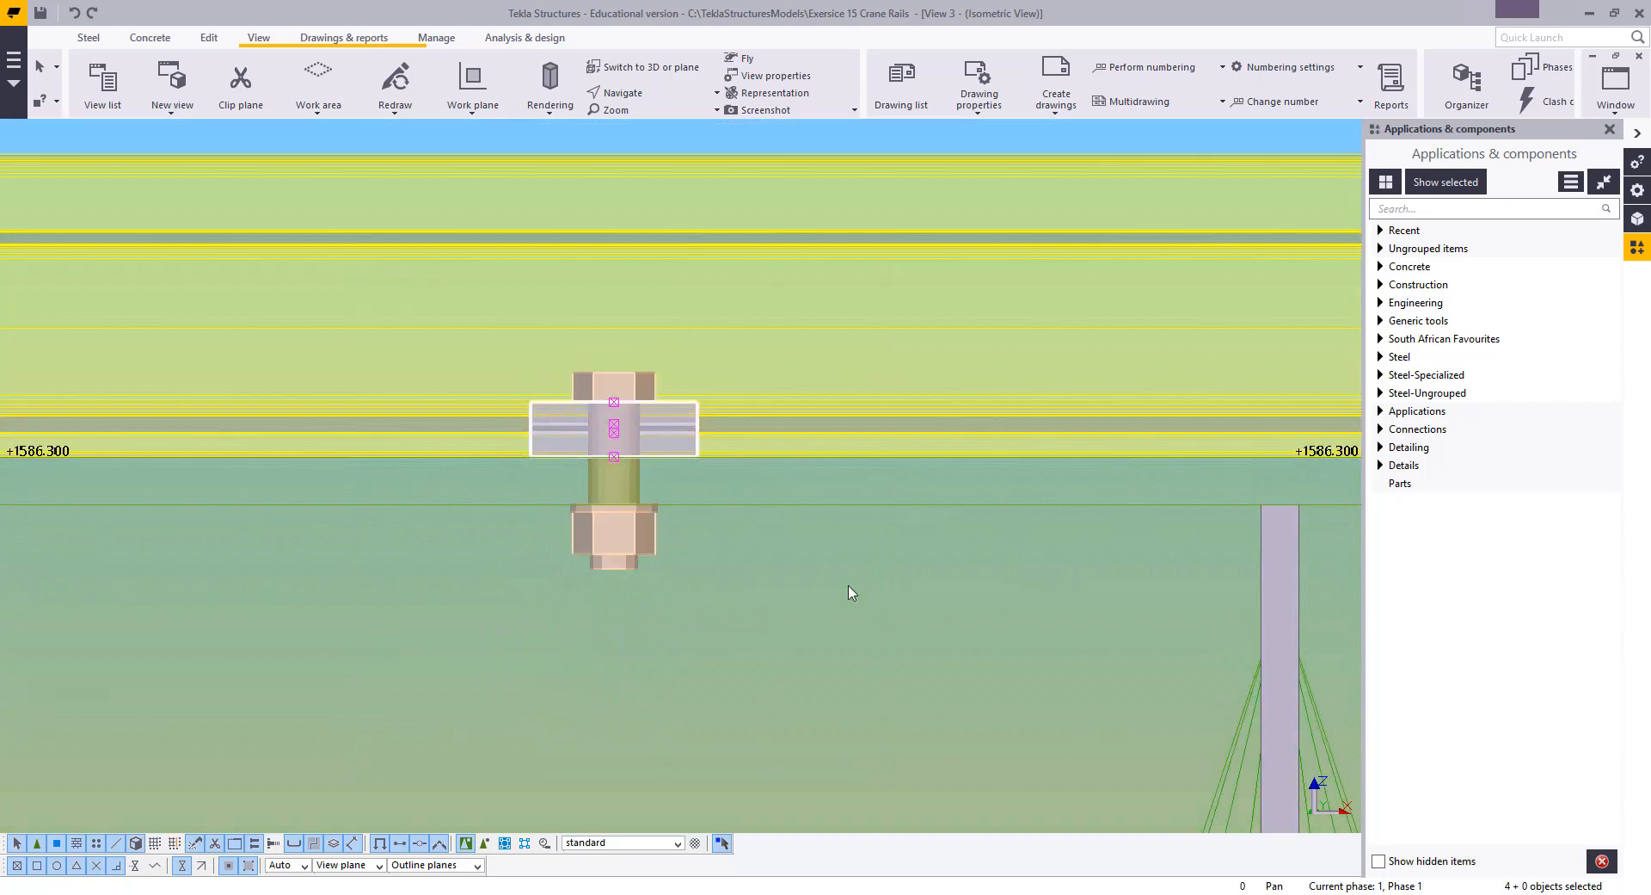
Move both clip plates together with their bolts along the rail toward the beam end at grid line B
right_click(760, 380)
left_click(847, 453)
left_click(847, 505)
scroll(654, 606, "down", 5)
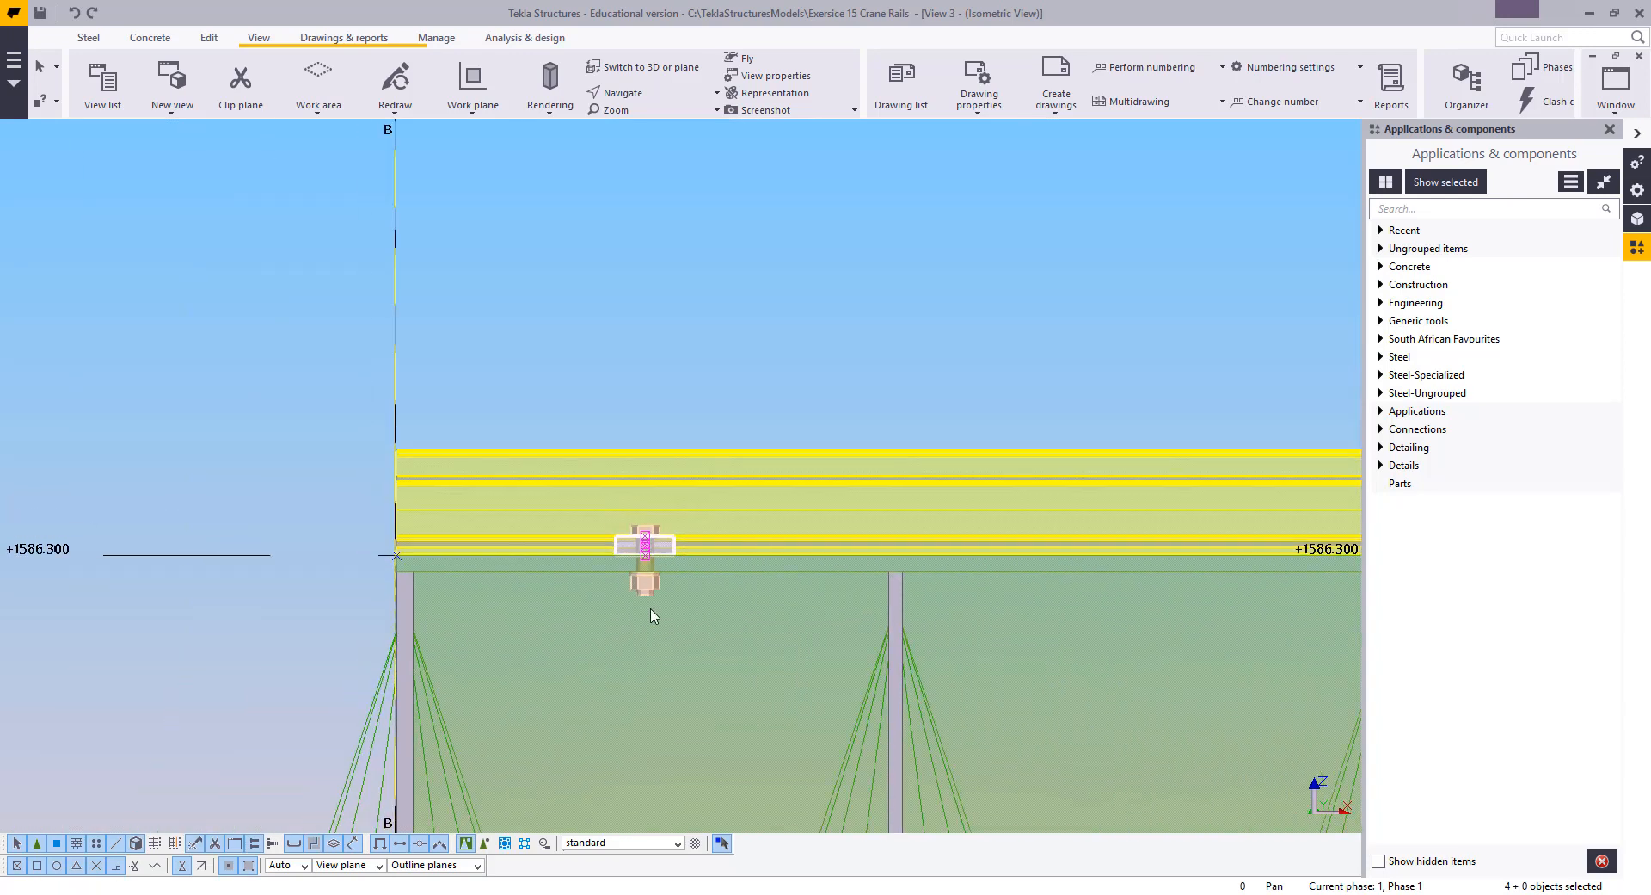
Make 10 linear copies of the clip pair and bolts at a dX of 600 mm along the crane beam
right_click(531, 341)
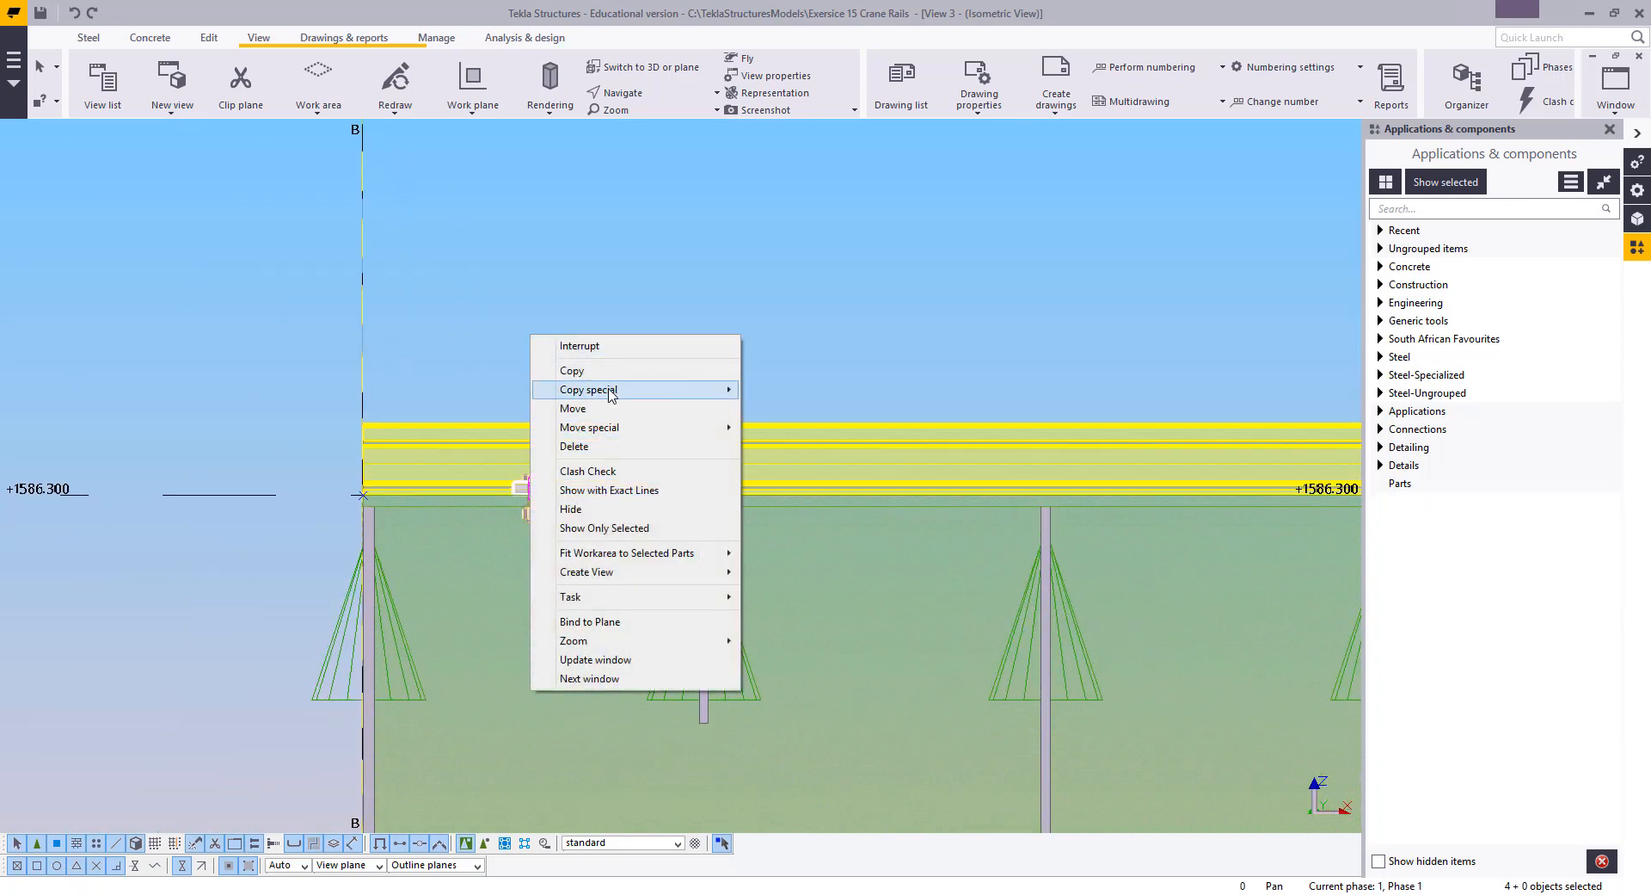
mouse_move(611, 389)
left_click(801, 392)
scroll(344, 542, "down", 5)
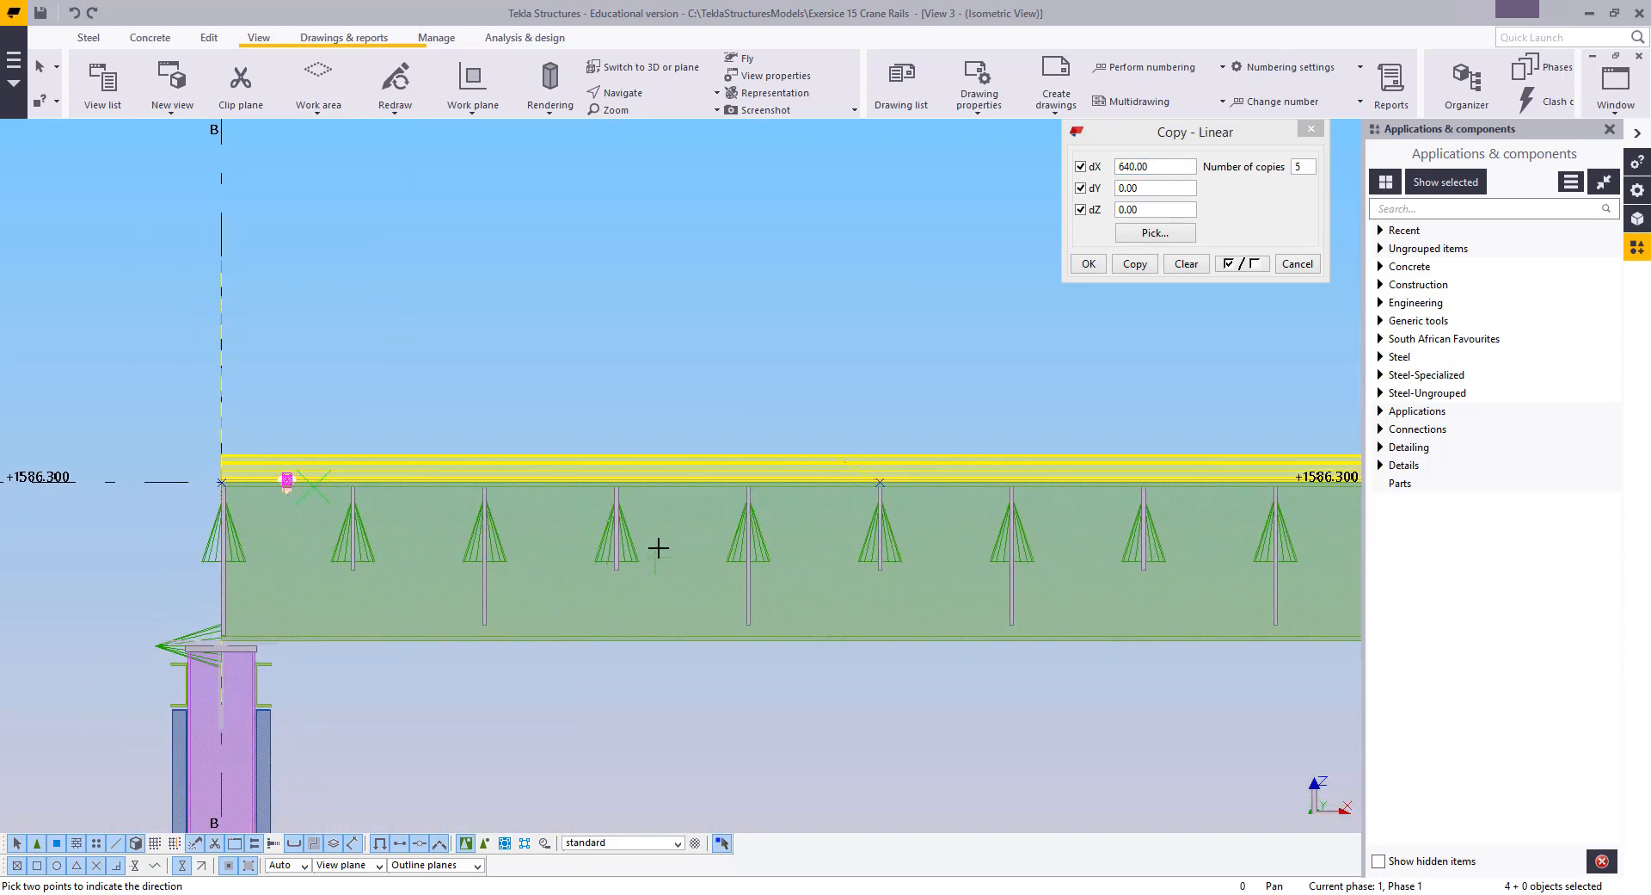
middle_click_drag(658, 548, 379, 564)
scroll(380, 564, "down", 3)
middle_click_drag(289, 539, 486, 552)
right_click(432, 382)
left_click(485, 396)
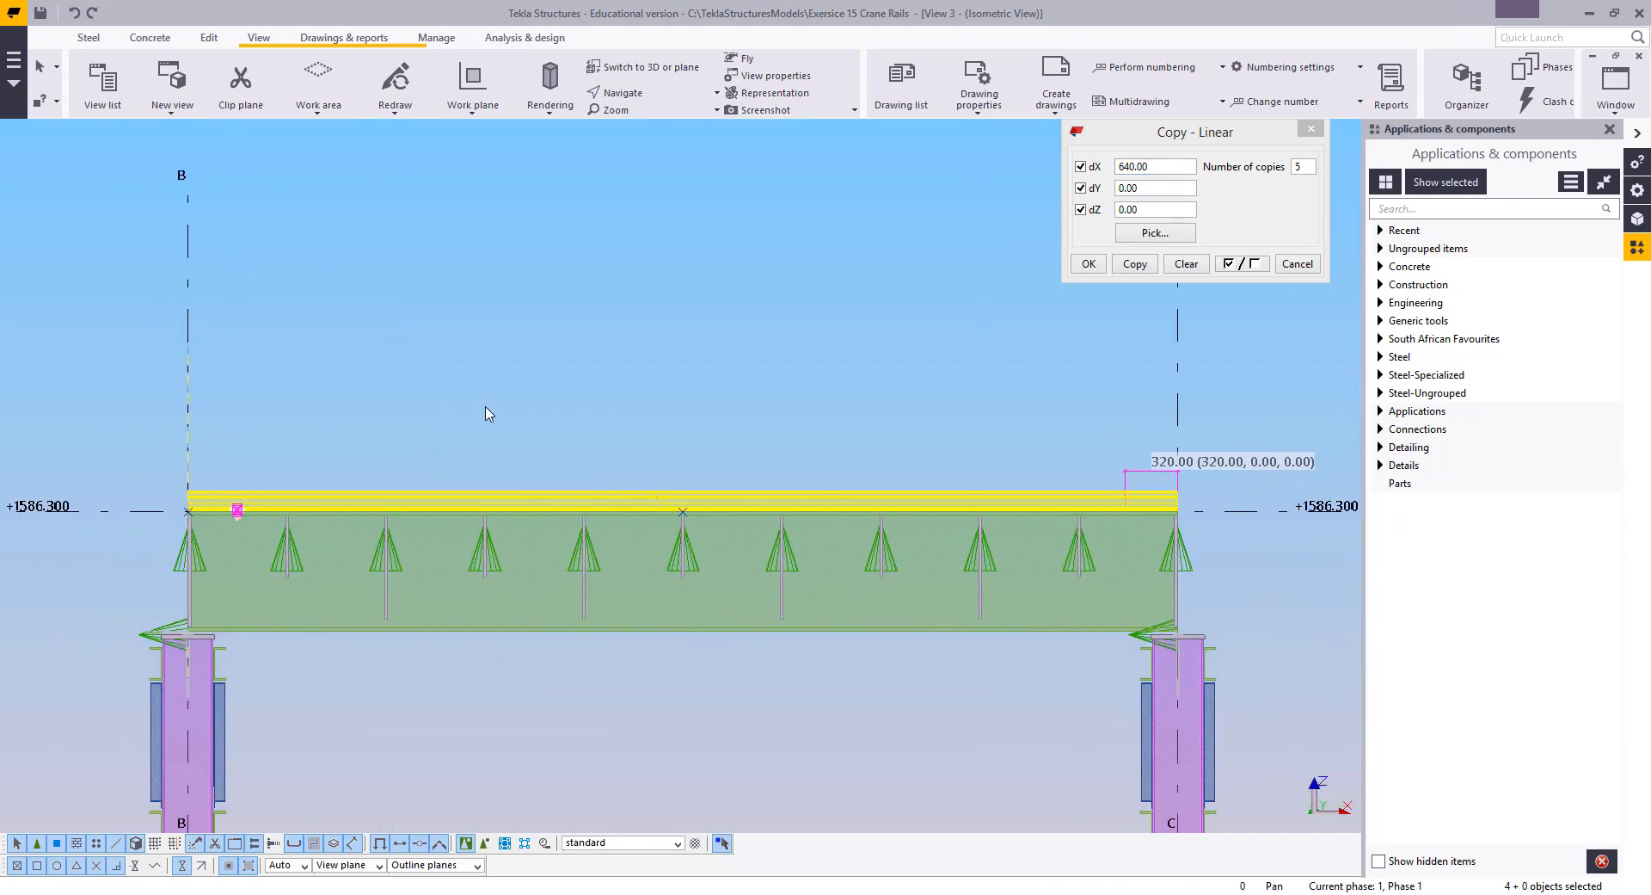
left_click_drag(1125, 167, 1131, 172)
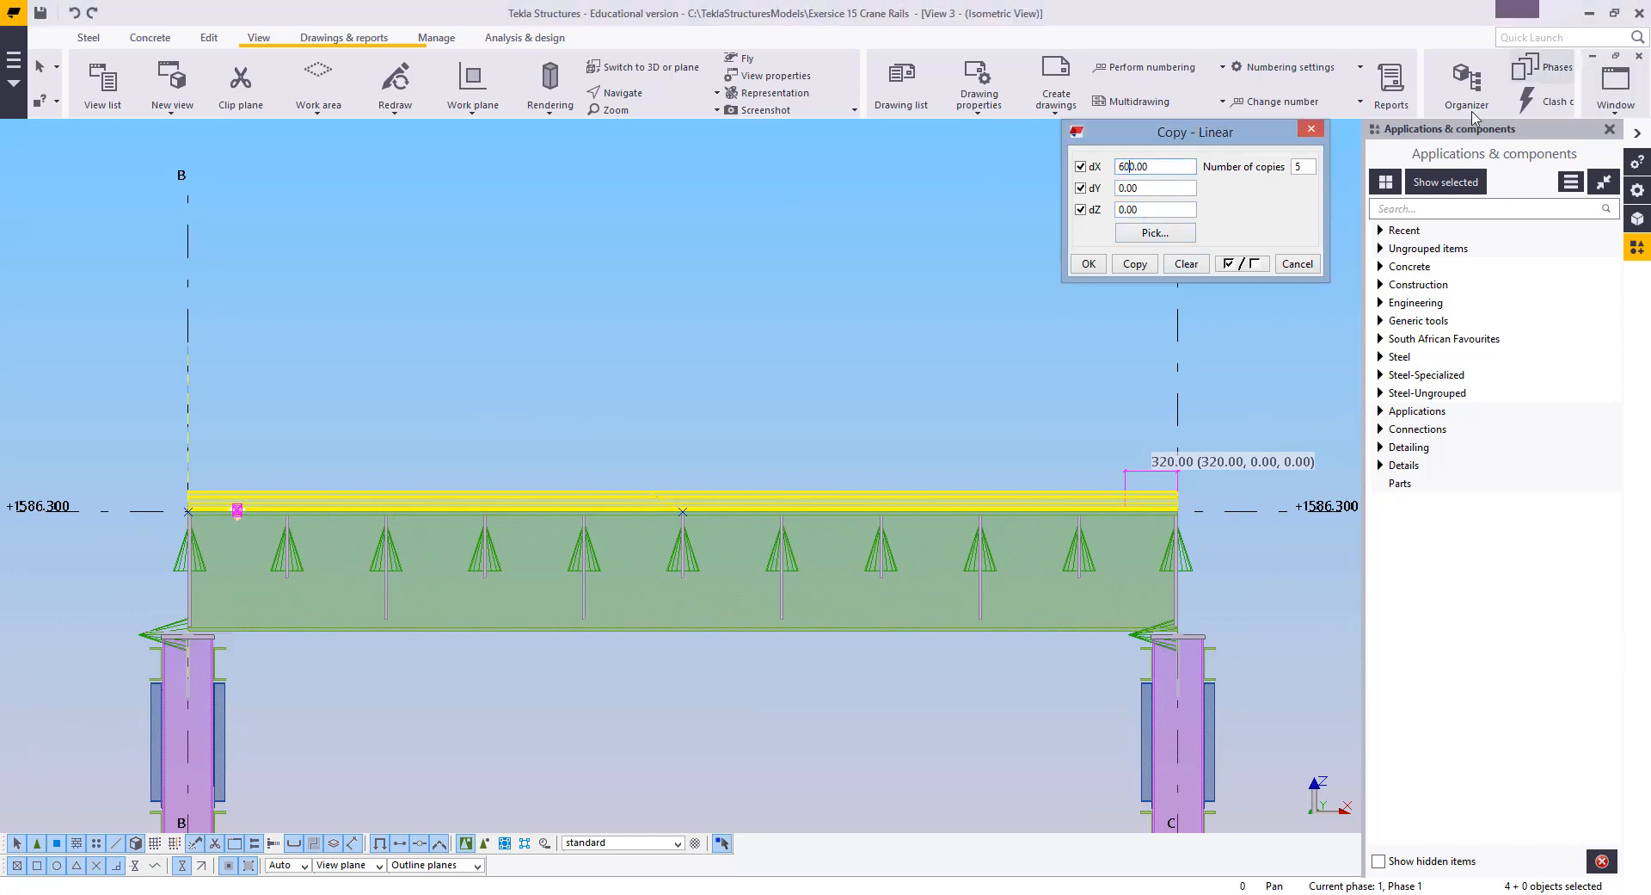
left_click(1135, 264)
scroll(1018, 384, "up", 2)
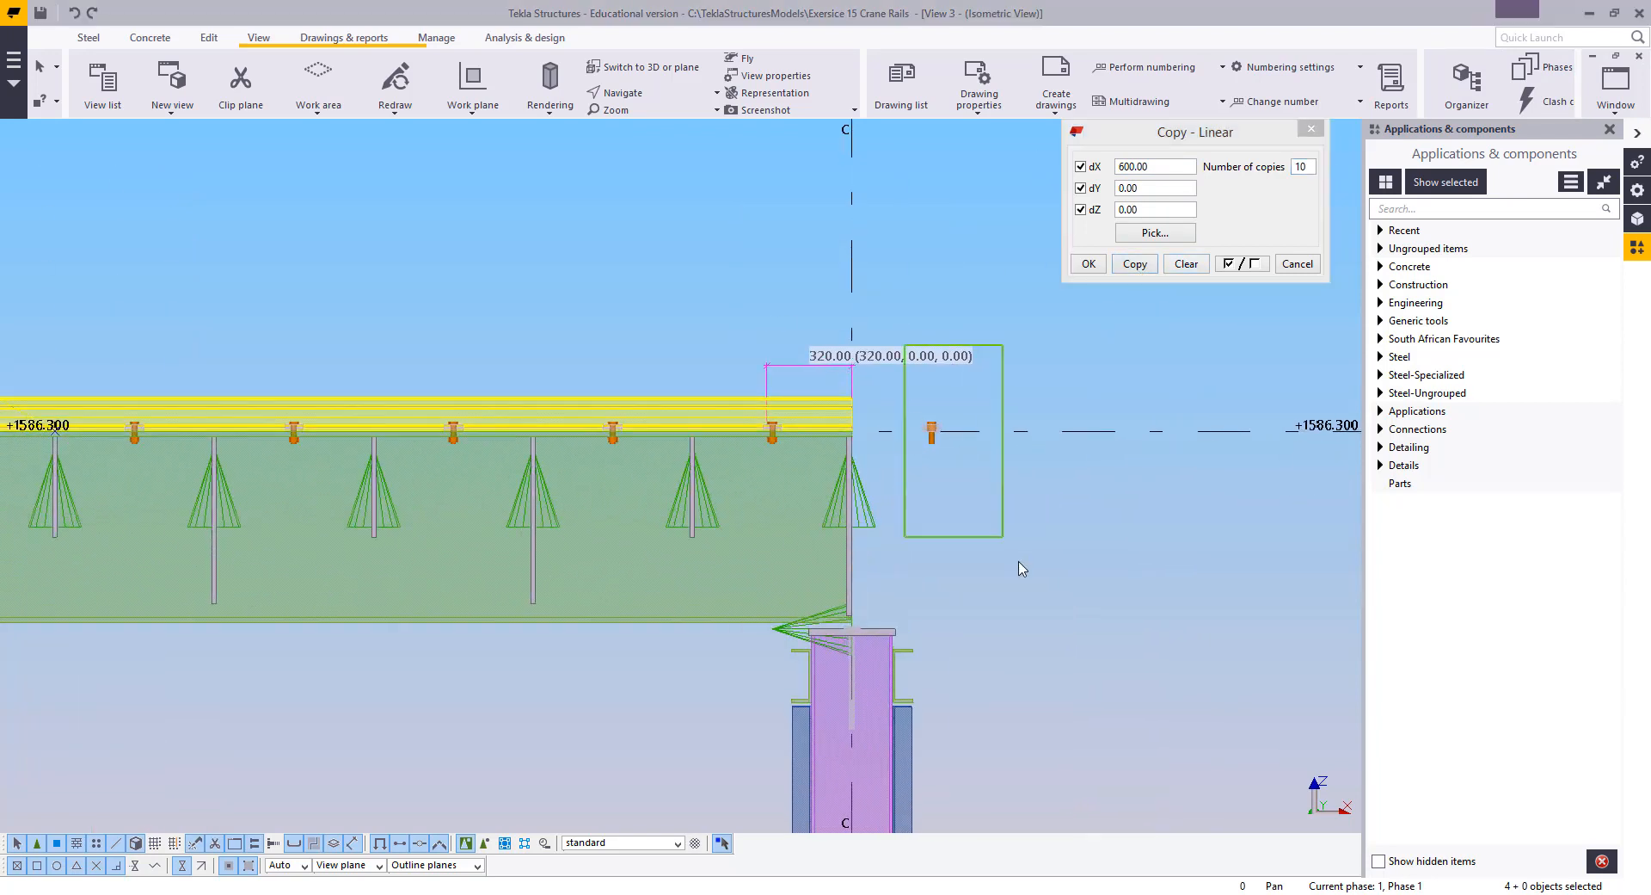
Delete the surplus clip pair and its bolts beyond the beam end at grid line C, and redraw the view
left_click_drag(1022, 567, 1127, 522)
scroll(886, 448, "down", 1)
right_click(712, 230)
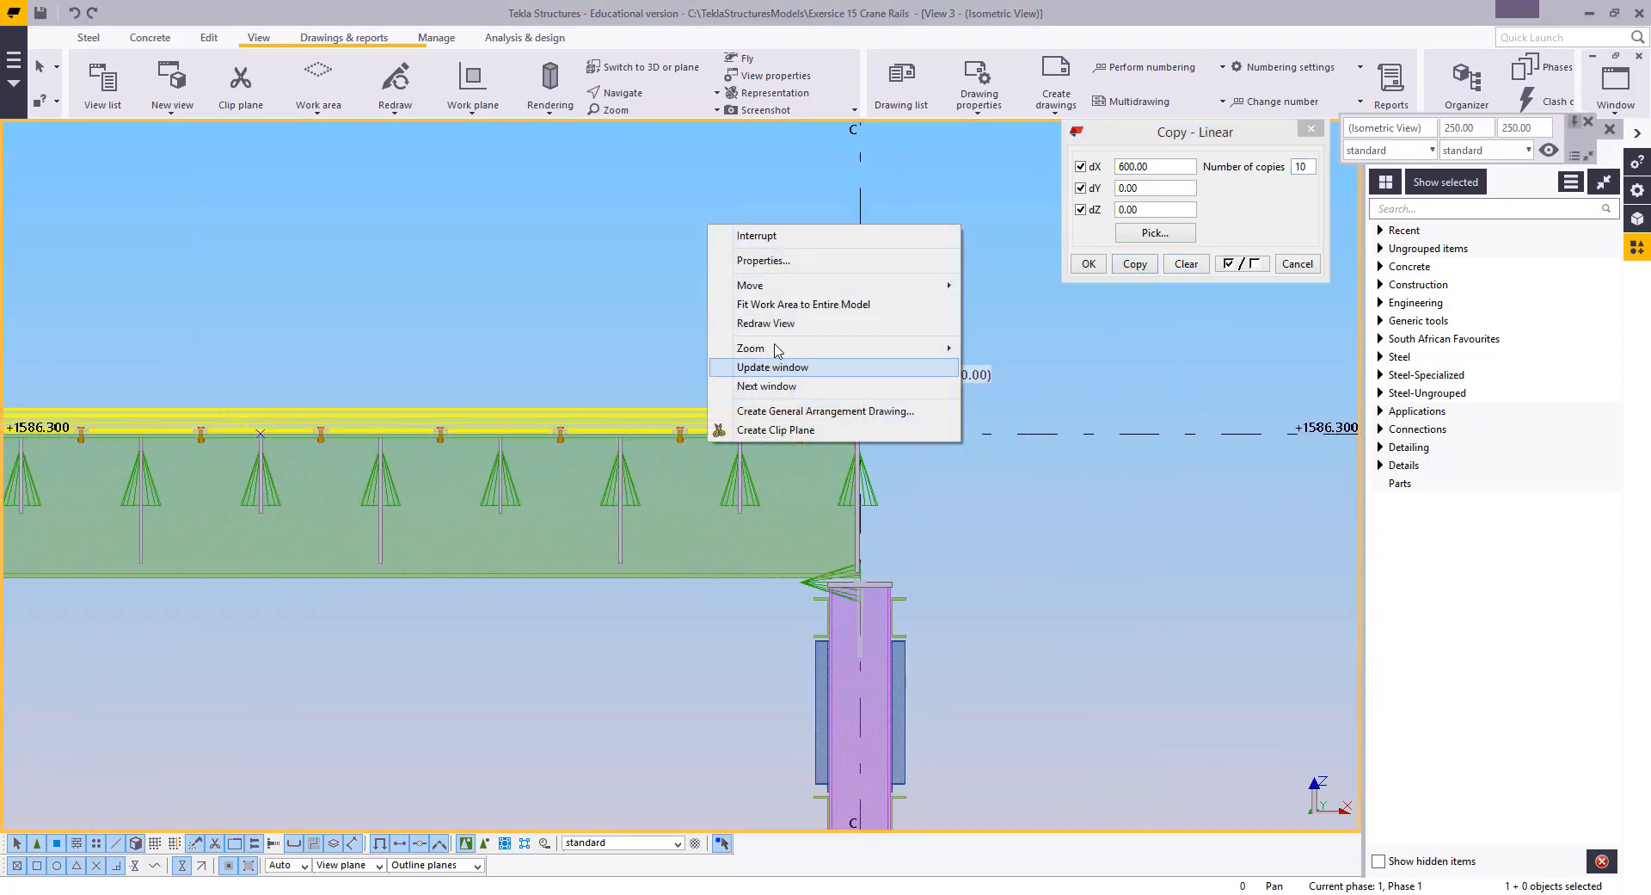
left_click(744, 321)
middle_click_drag(732, 387, 896, 433)
scroll(1122, 529, "down", 2)
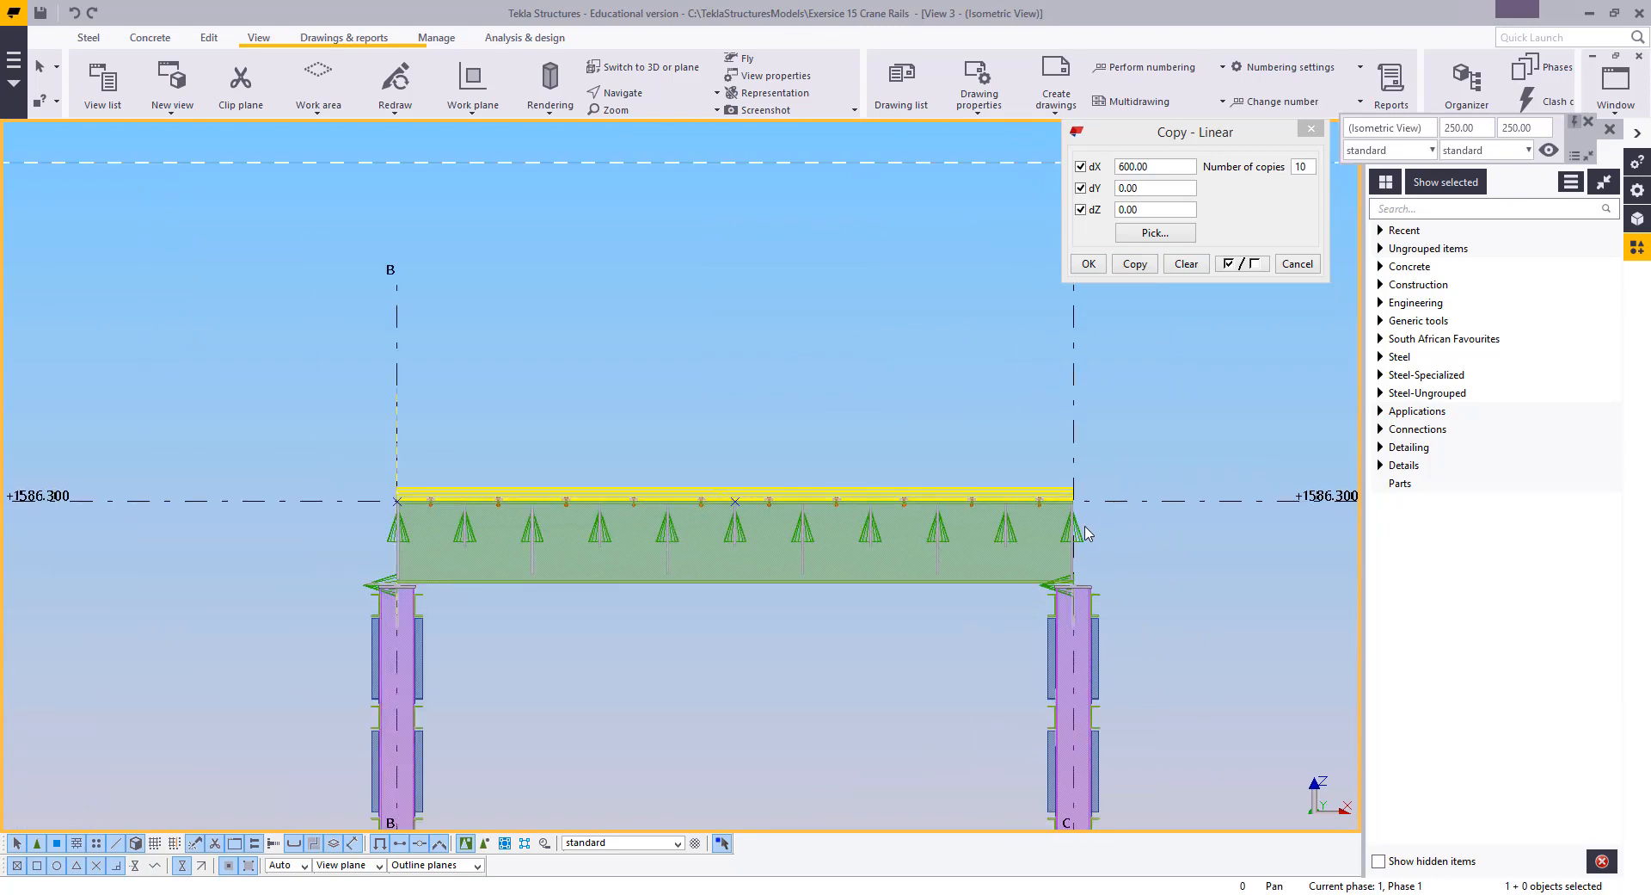
Examine the rail clips and stiffeners along the whole crane beam in View 1, trying assembly-level selection
key("ctrl+Tab")
middle_click_drag(842, 520, 119, 281, "ctrl")
left_click(431, 456)
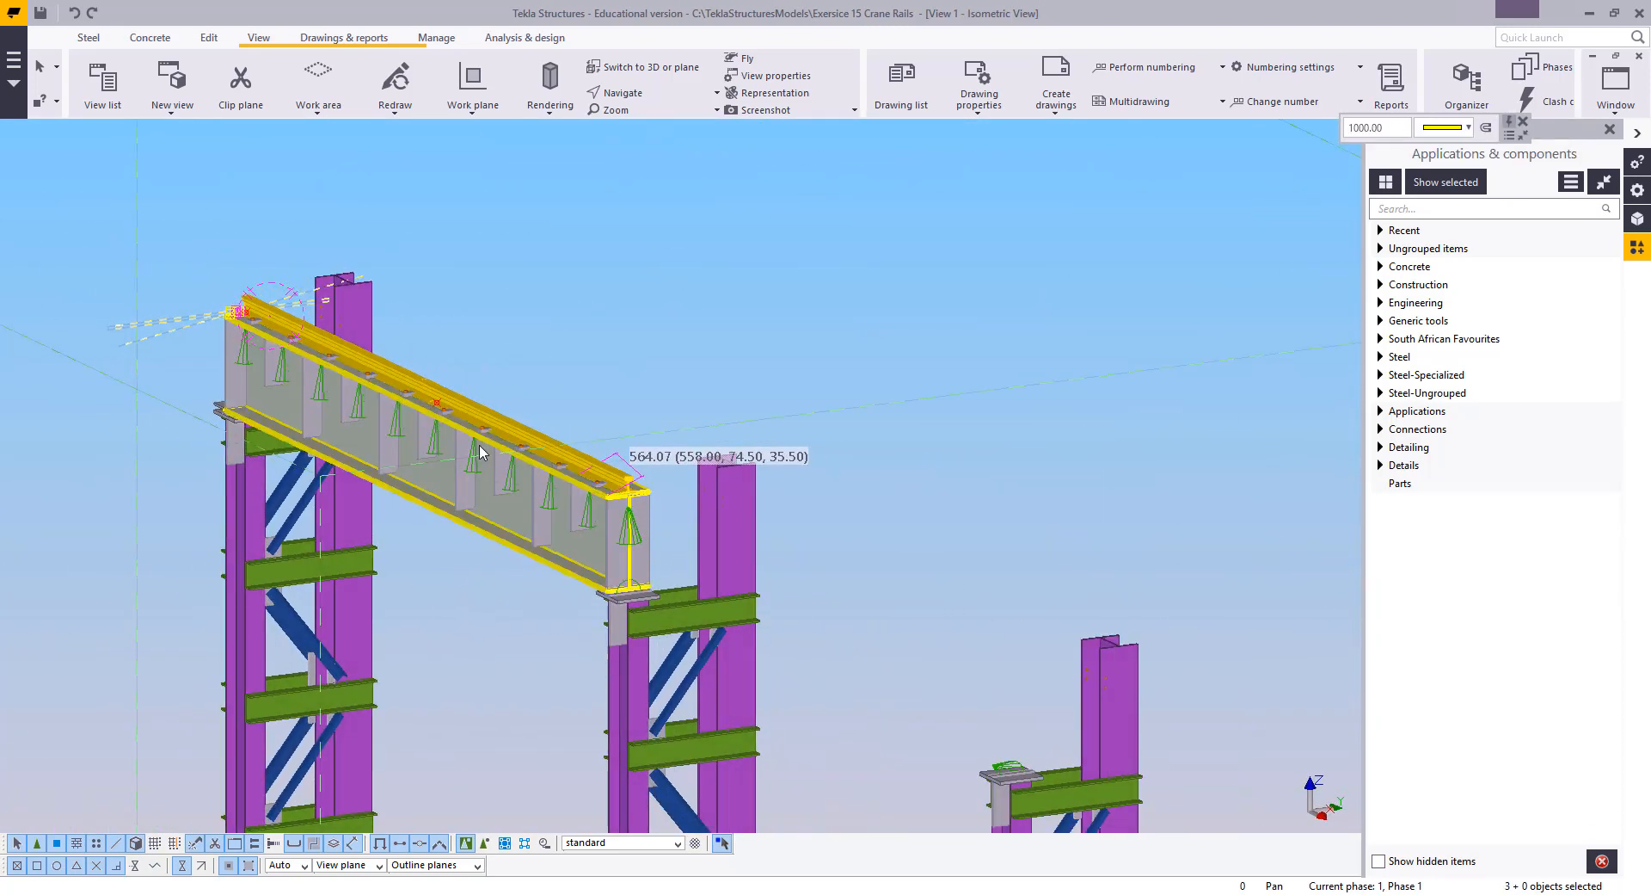
key("Escape")
middle_click_drag(447, 463, 507, 515)
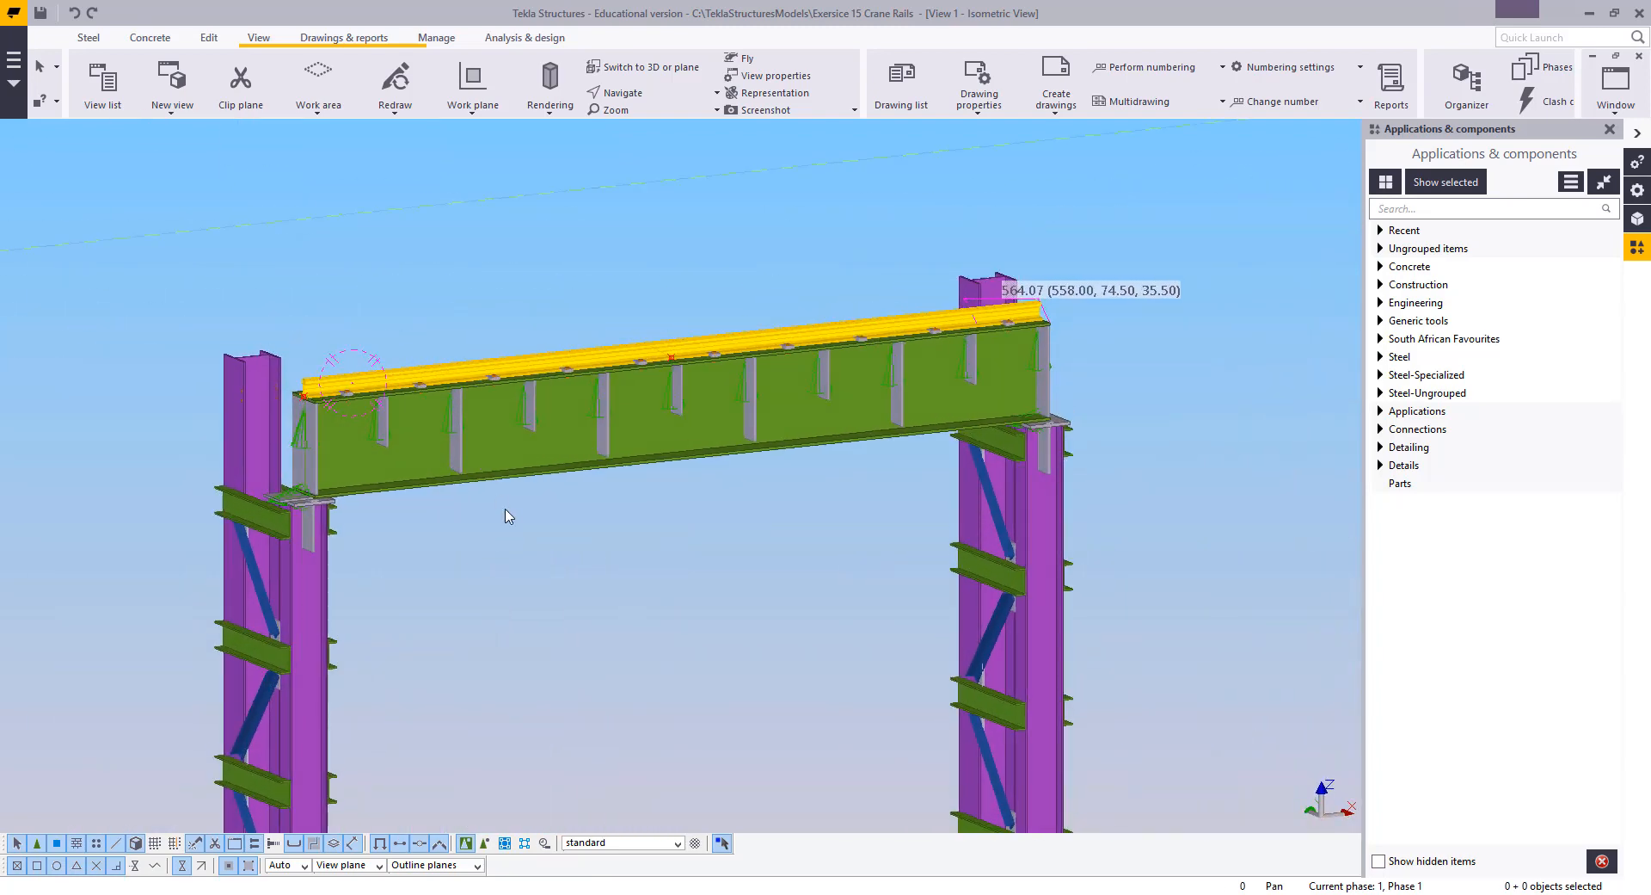
left_click(500, 846)
middle_click_drag(512, 488, 521, 537)
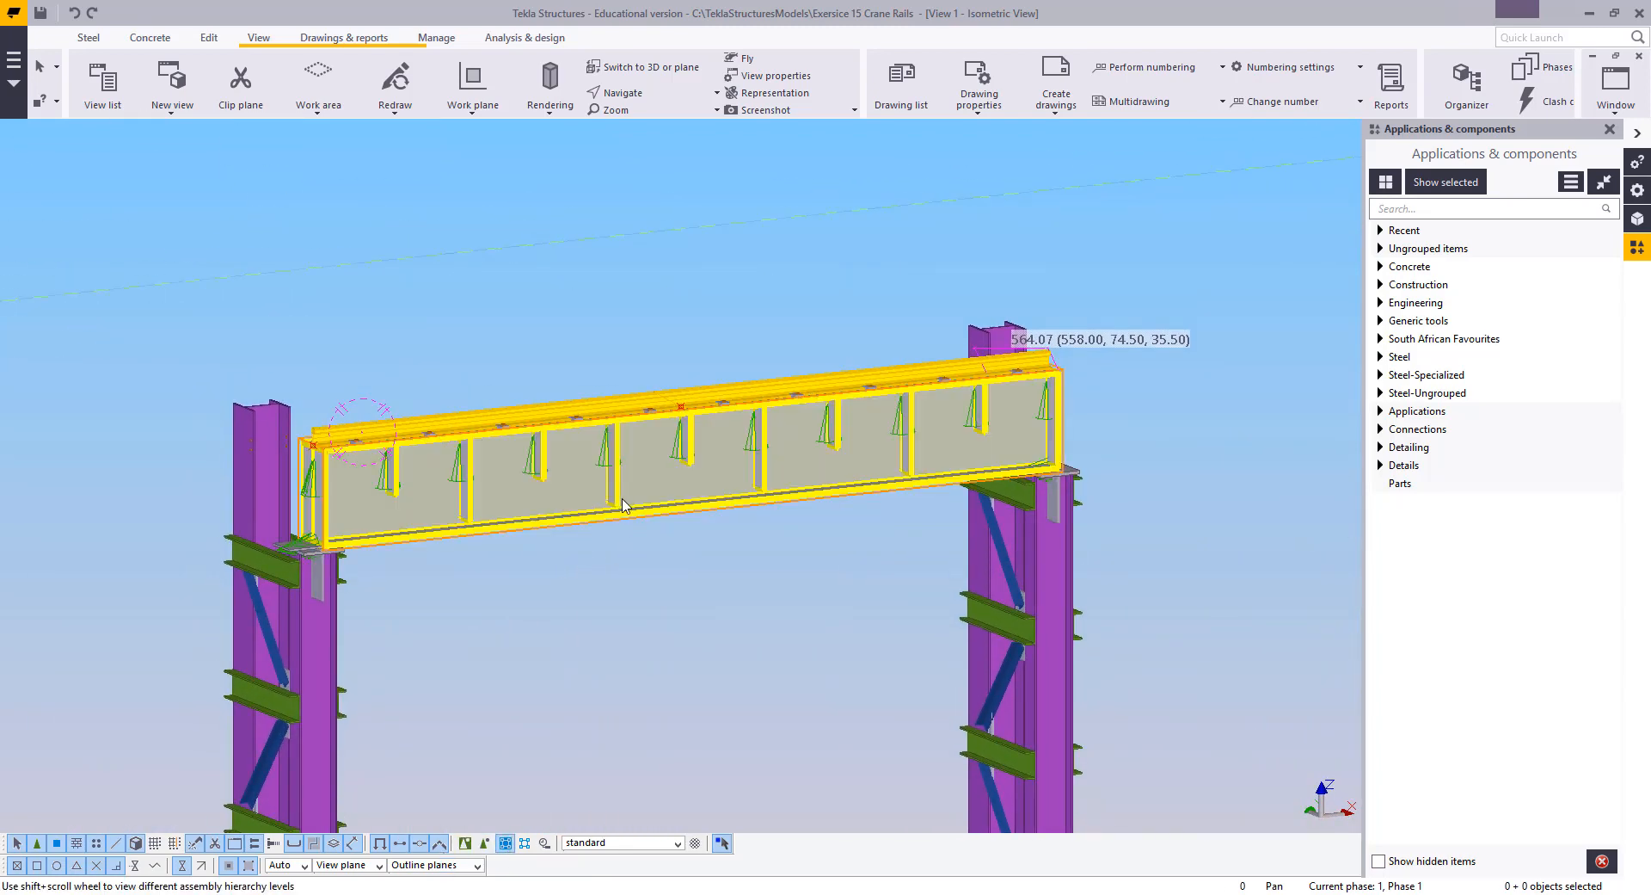
left_click(469, 849)
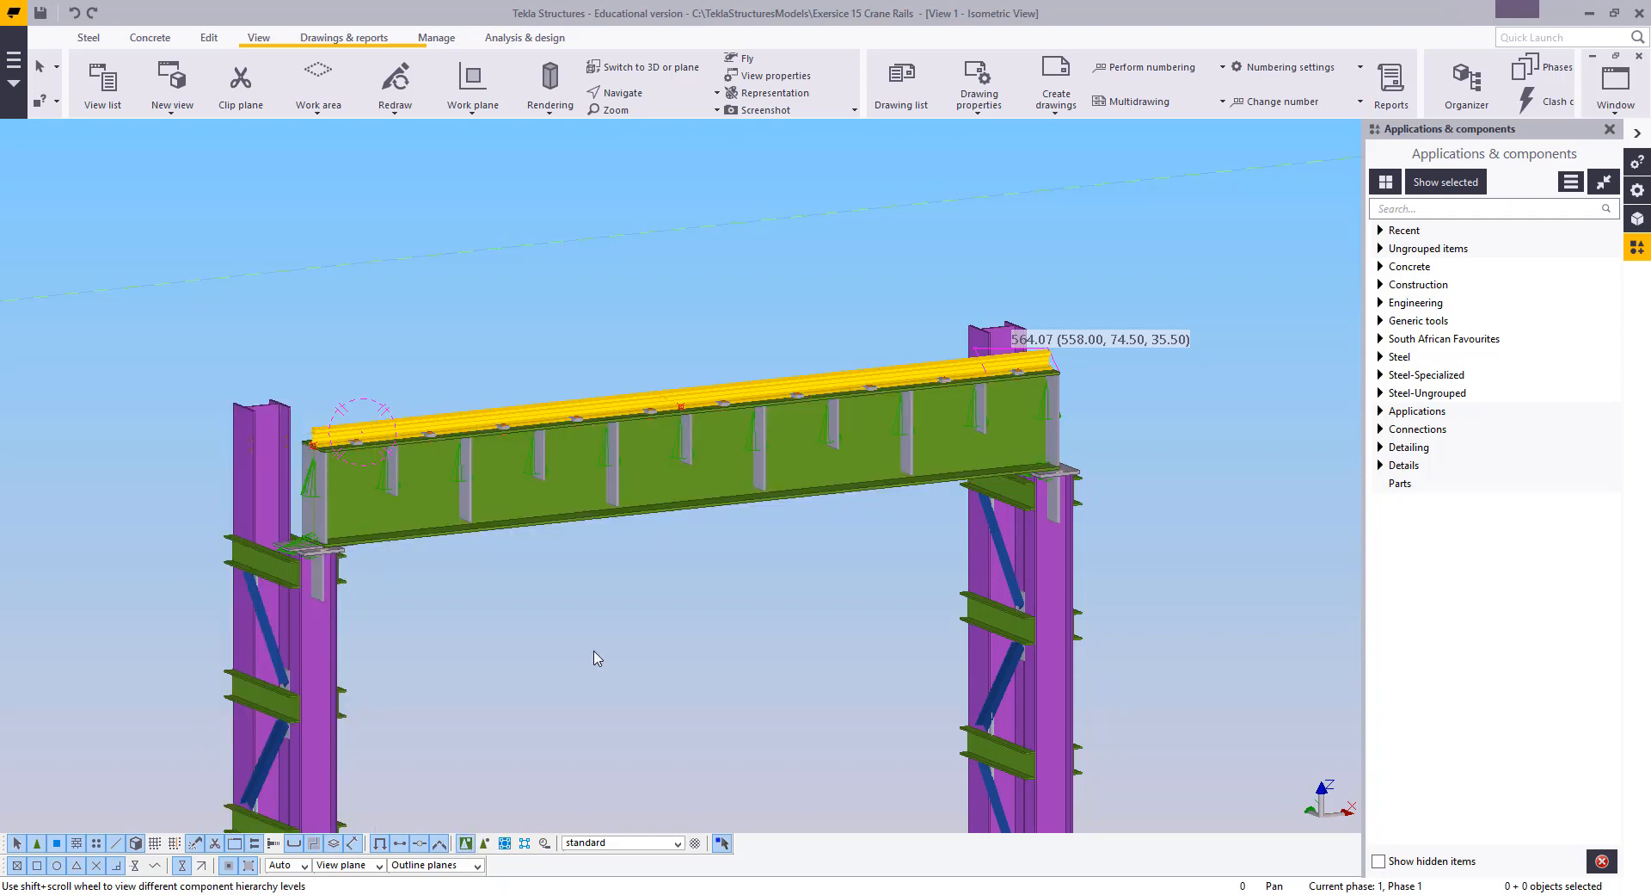
left_click(603, 611)
middle_click_drag(631, 614, 538, 547, "ctrl")
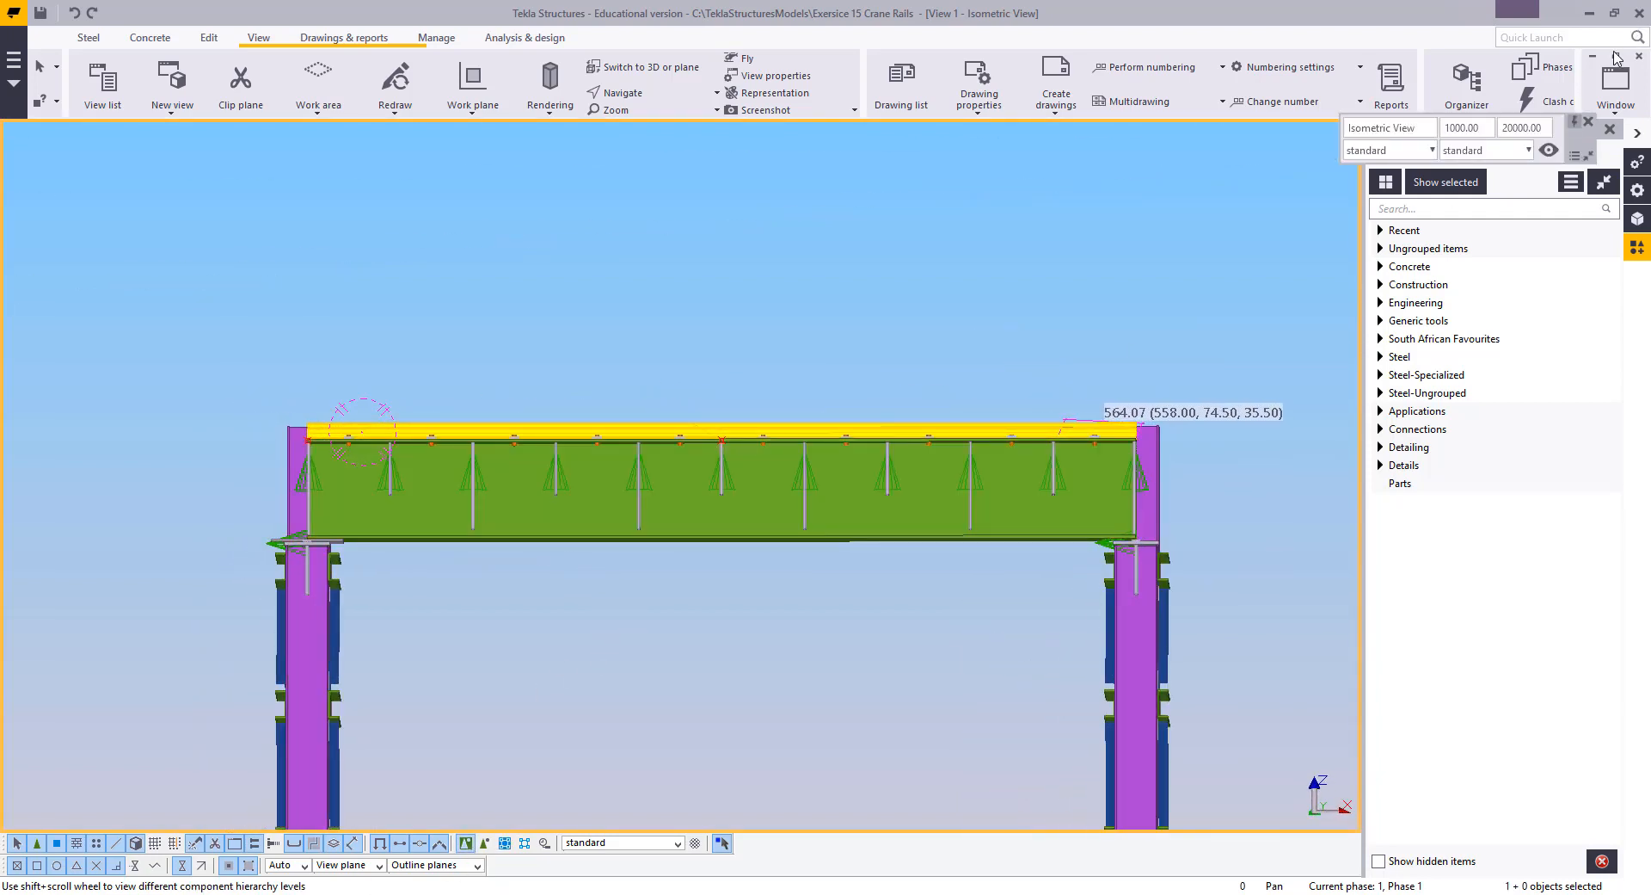
Bring up View 3, limit selection to parts, and select the crane beam with its rail, stiffeners and clips between grid lines B and C
left_click(1615, 85)
left_click(1590, 262)
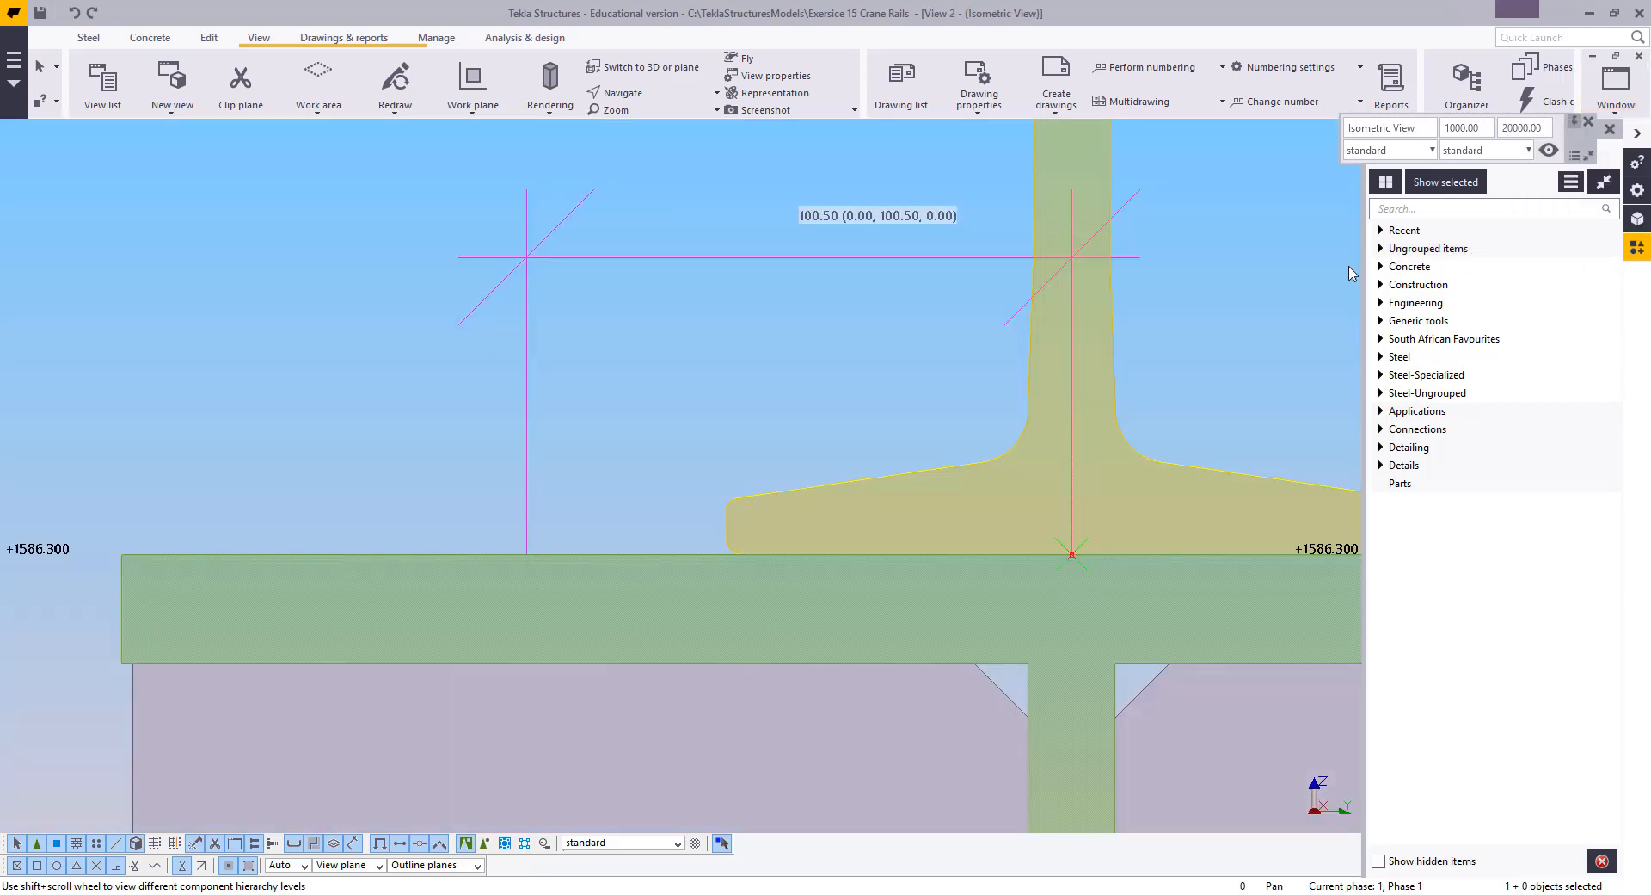
left_click(1615, 84)
left_click(1590, 251)
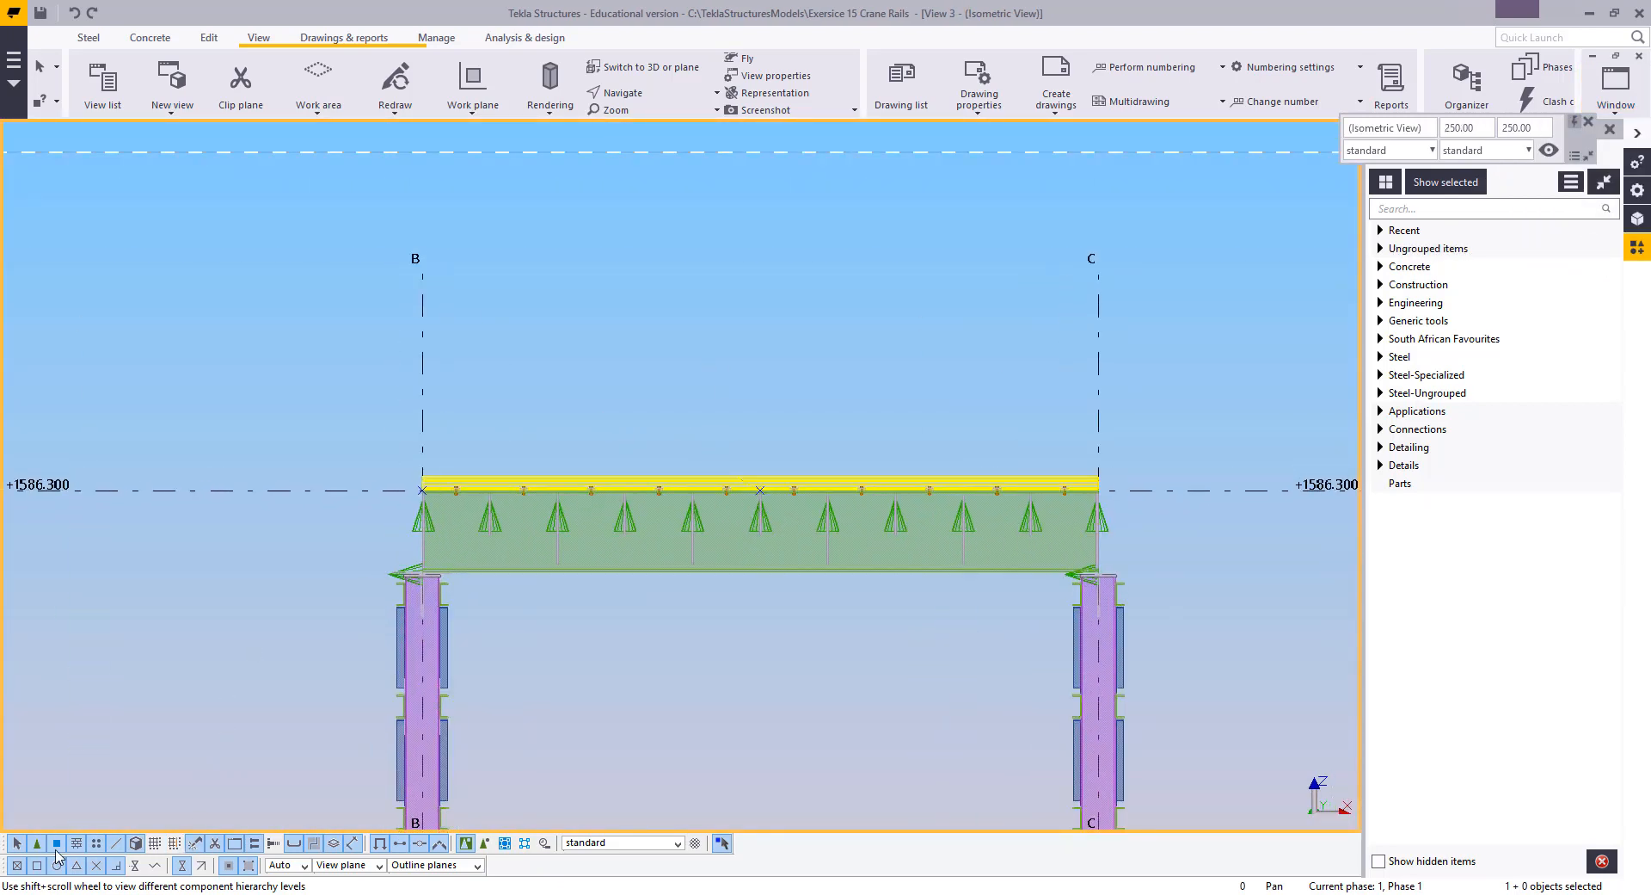
left_click_drag(1103, 357, 404, 532)
right_click(533, 301)
left_click(561, 310)
middle_click_drag(733, 460, 621, 391)
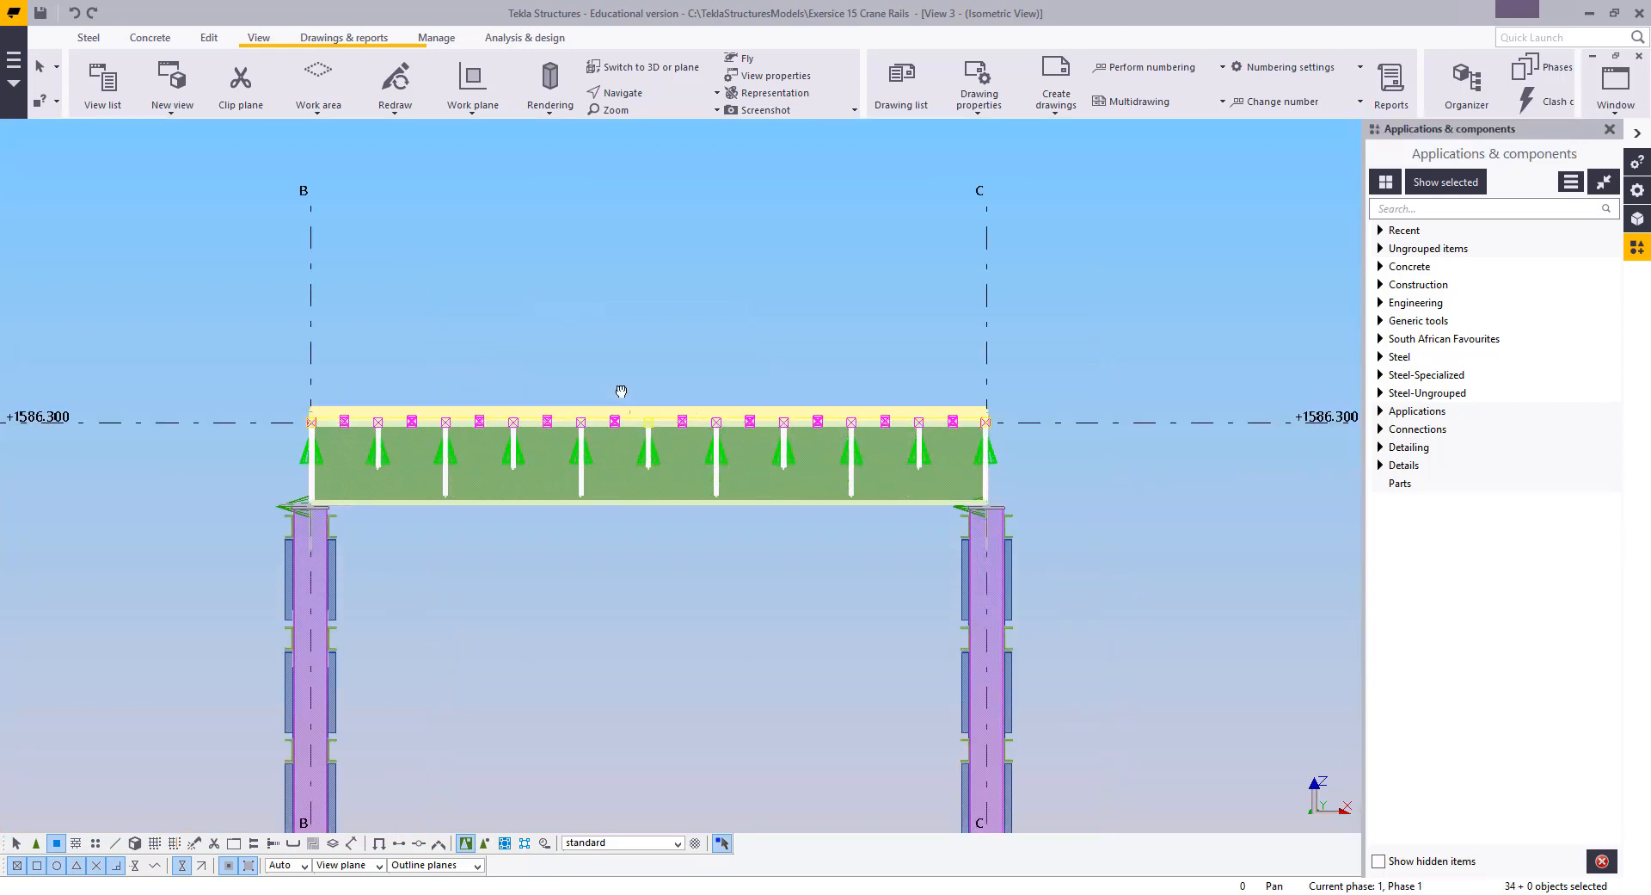
scroll(654, 826, "up", 3)
Reselect the crane beam bay with selection of objects in components, and copy it from grid line C to grid line B
left_click(487, 839)
left_click(519, 720)
scroll(628, 724, "down", 4)
middle_click_drag(633, 724, 740, 755)
left_click_drag(1145, 347, 210, 456)
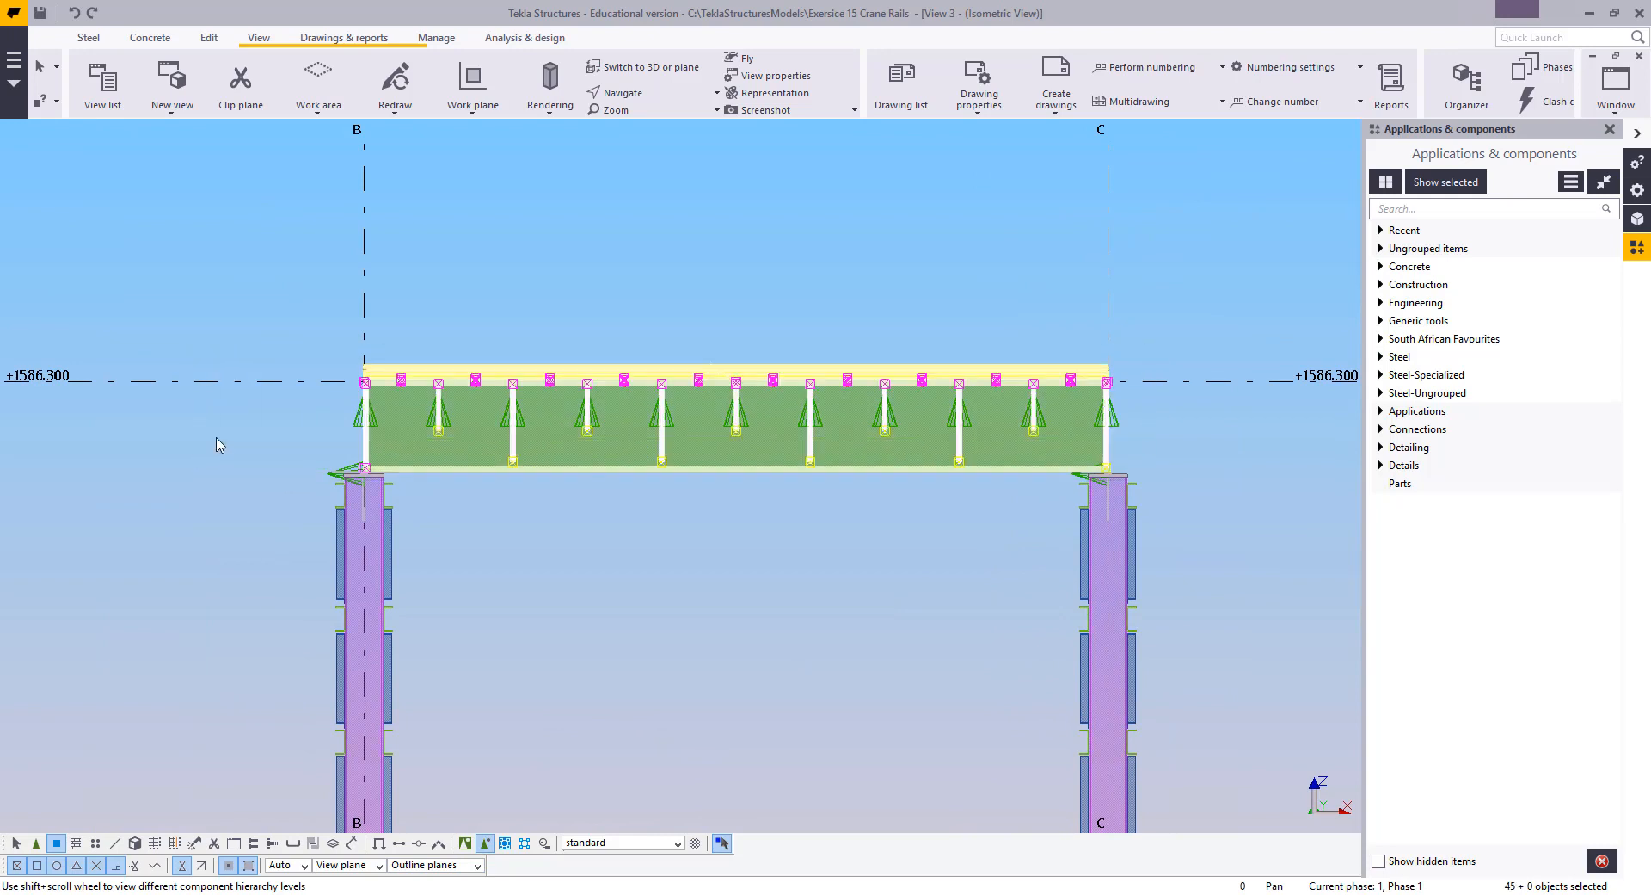
right_click(605, 172)
left_click(643, 204)
left_click(1108, 199)
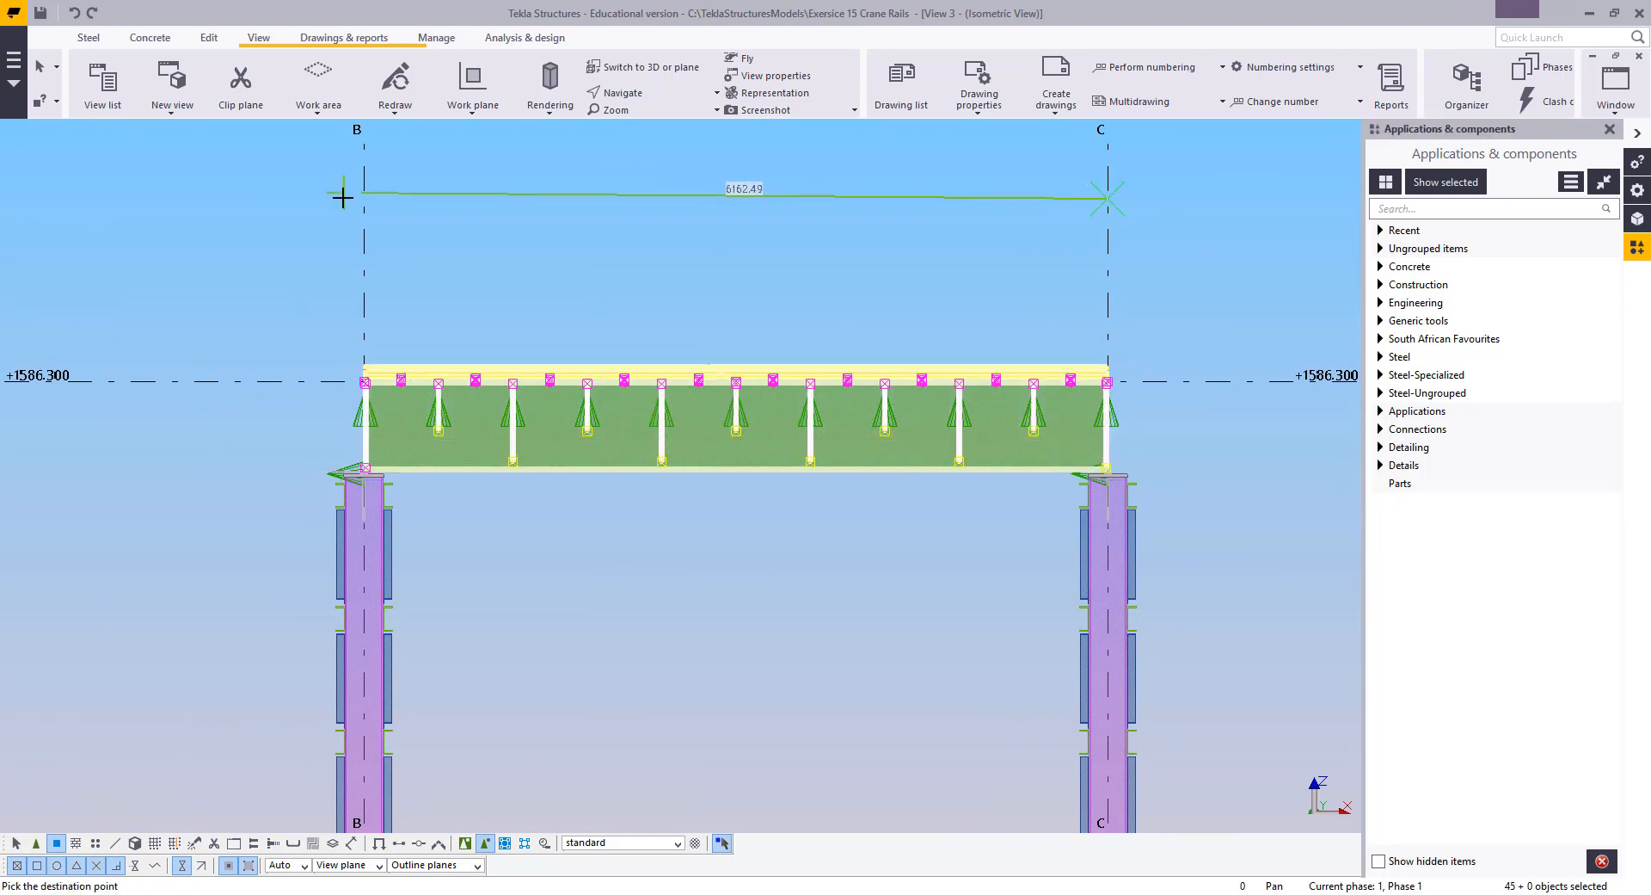
left_click(364, 203)
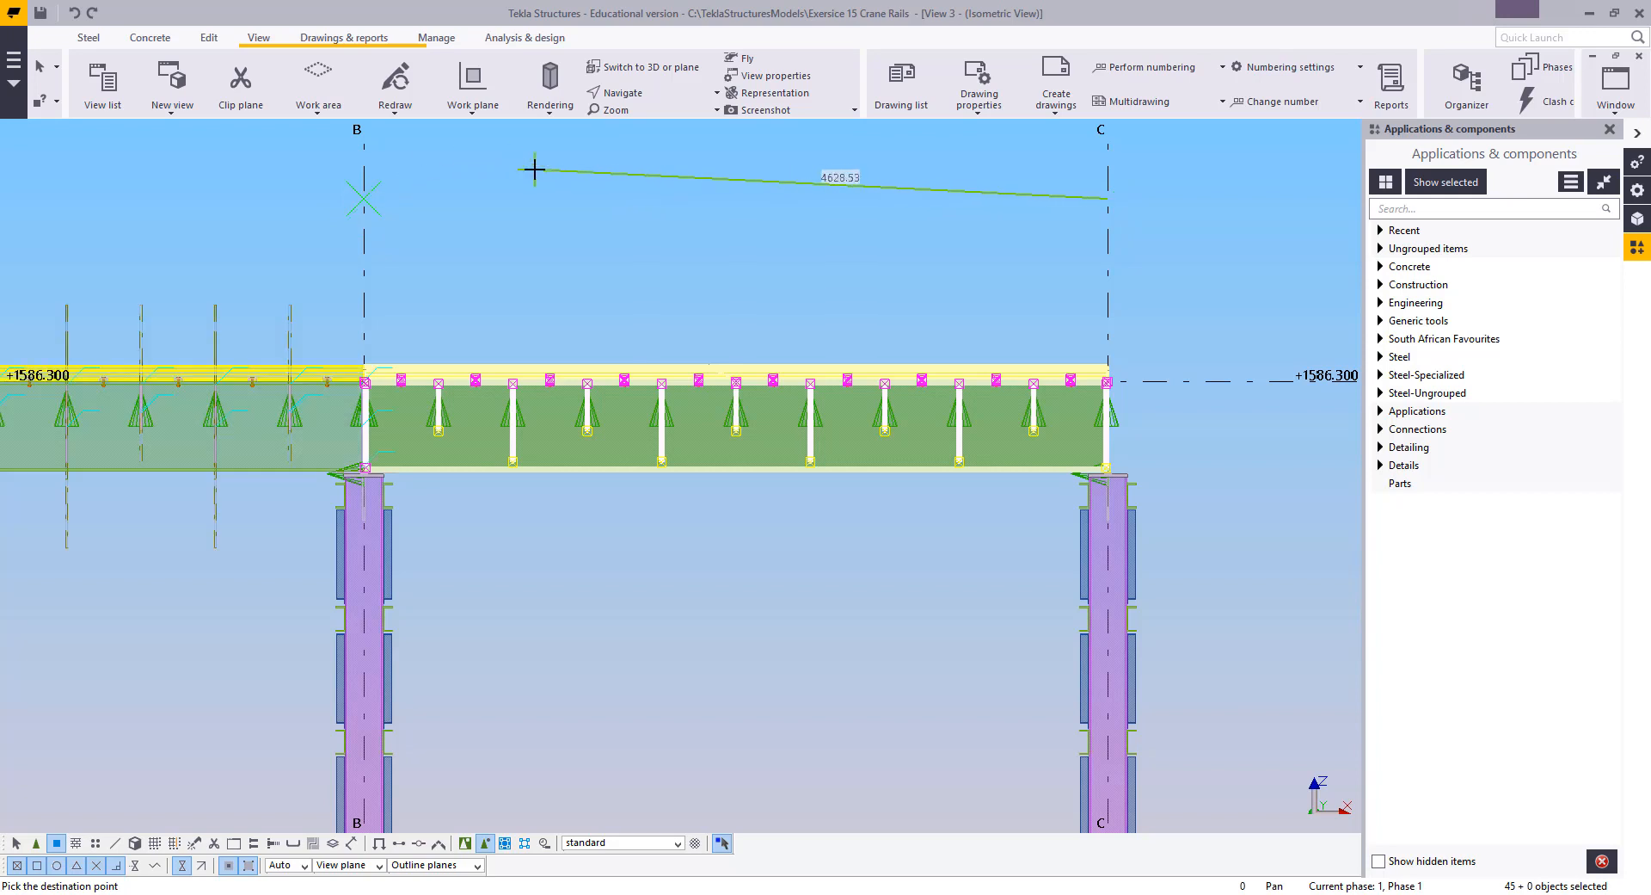
key("Escape")
Examine the copied crane beam bay between grid lines A and B, with its parts rendered opaque
left_click(559, 334)
middle_click_drag(563, 344, 775, 301)
scroll(774, 344, "down", 3)
scroll(335, 409, "up", 5)
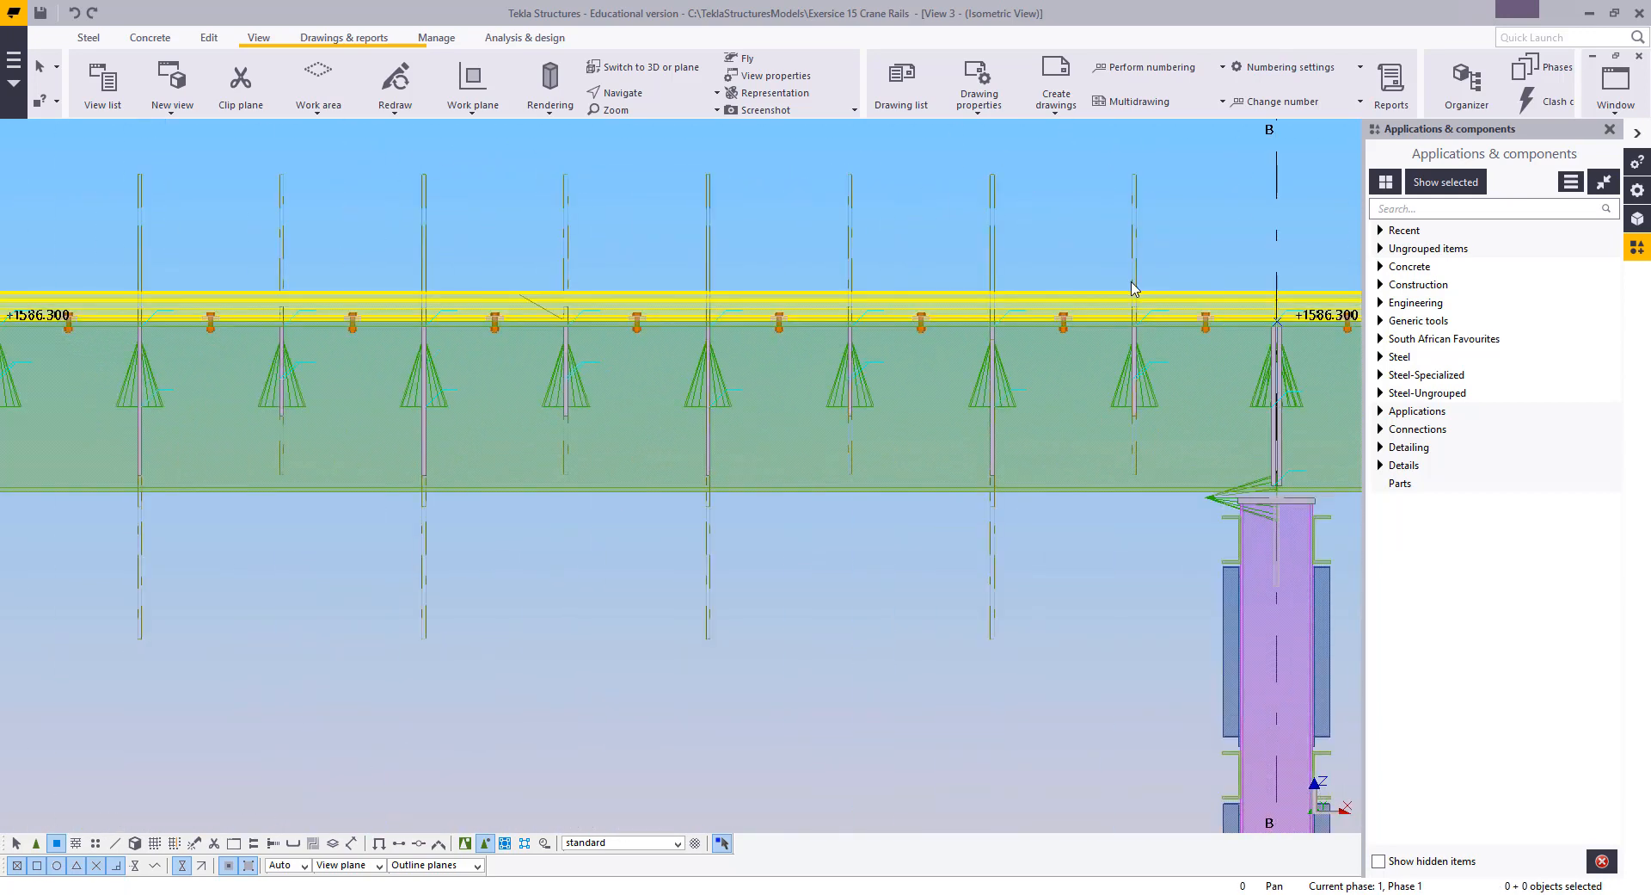
middle_click_drag(311, 394, 903, 422)
scroll(811, 447, "down", 5)
middle_click_drag(652, 468, 978, 457)
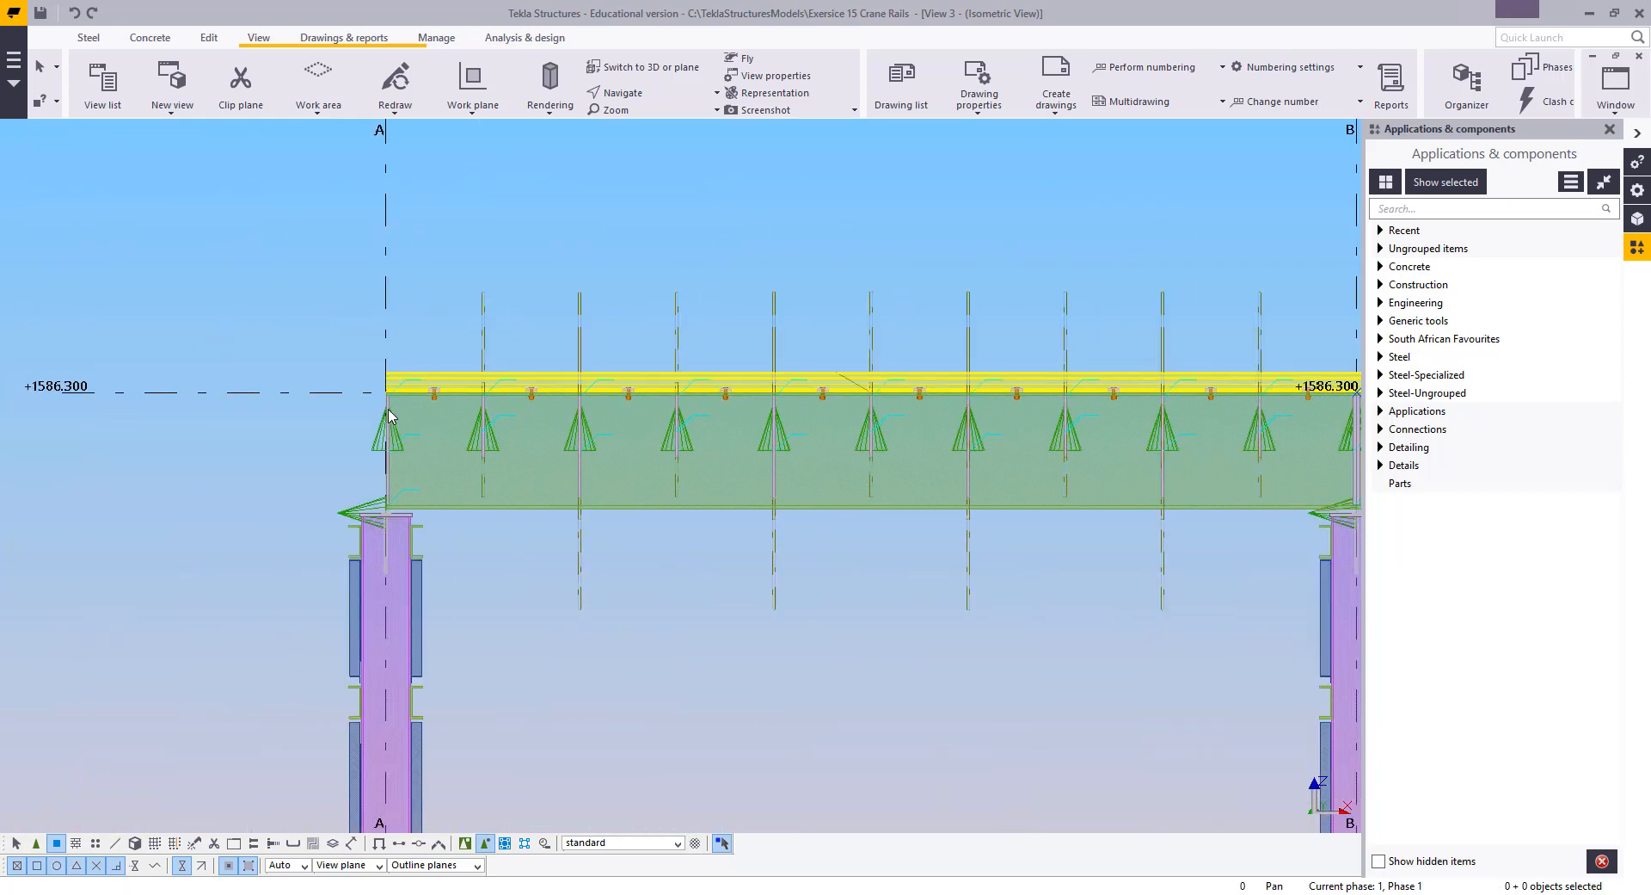
right_click(235, 313)
right_click(246, 261)
left_click(269, 267)
middle_click_drag(839, 405, 624, 407)
scroll(624, 408, "up", 2)
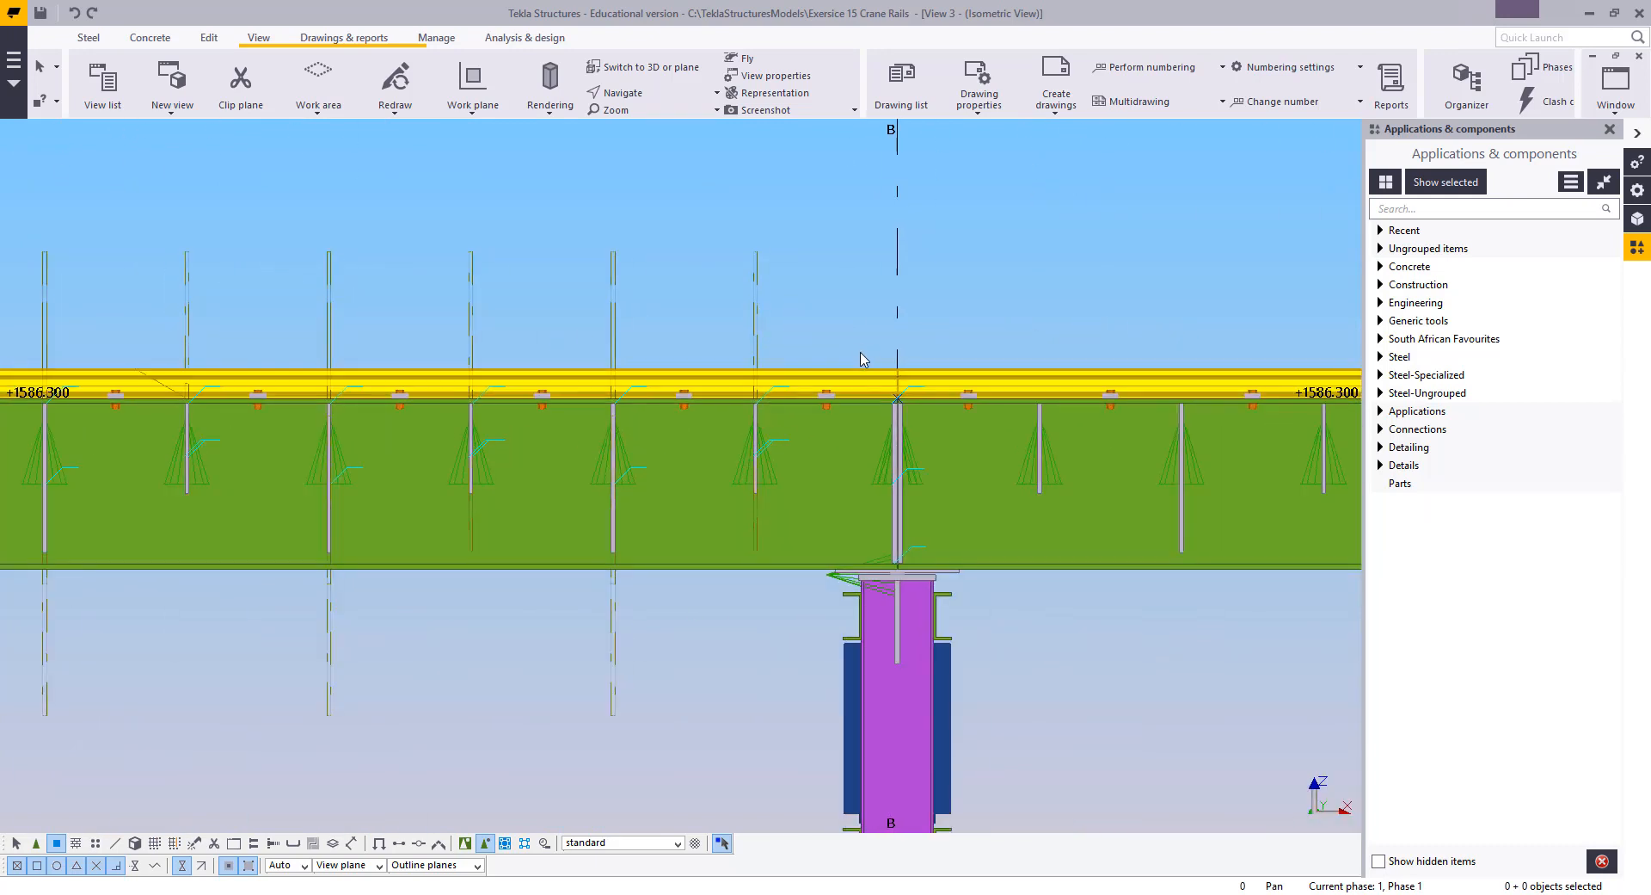
Inspect the copied rail segments and their angled splice near the middle of the bay between grid lines A and B
left_click(830, 382)
scroll(679, 412, "down", 2)
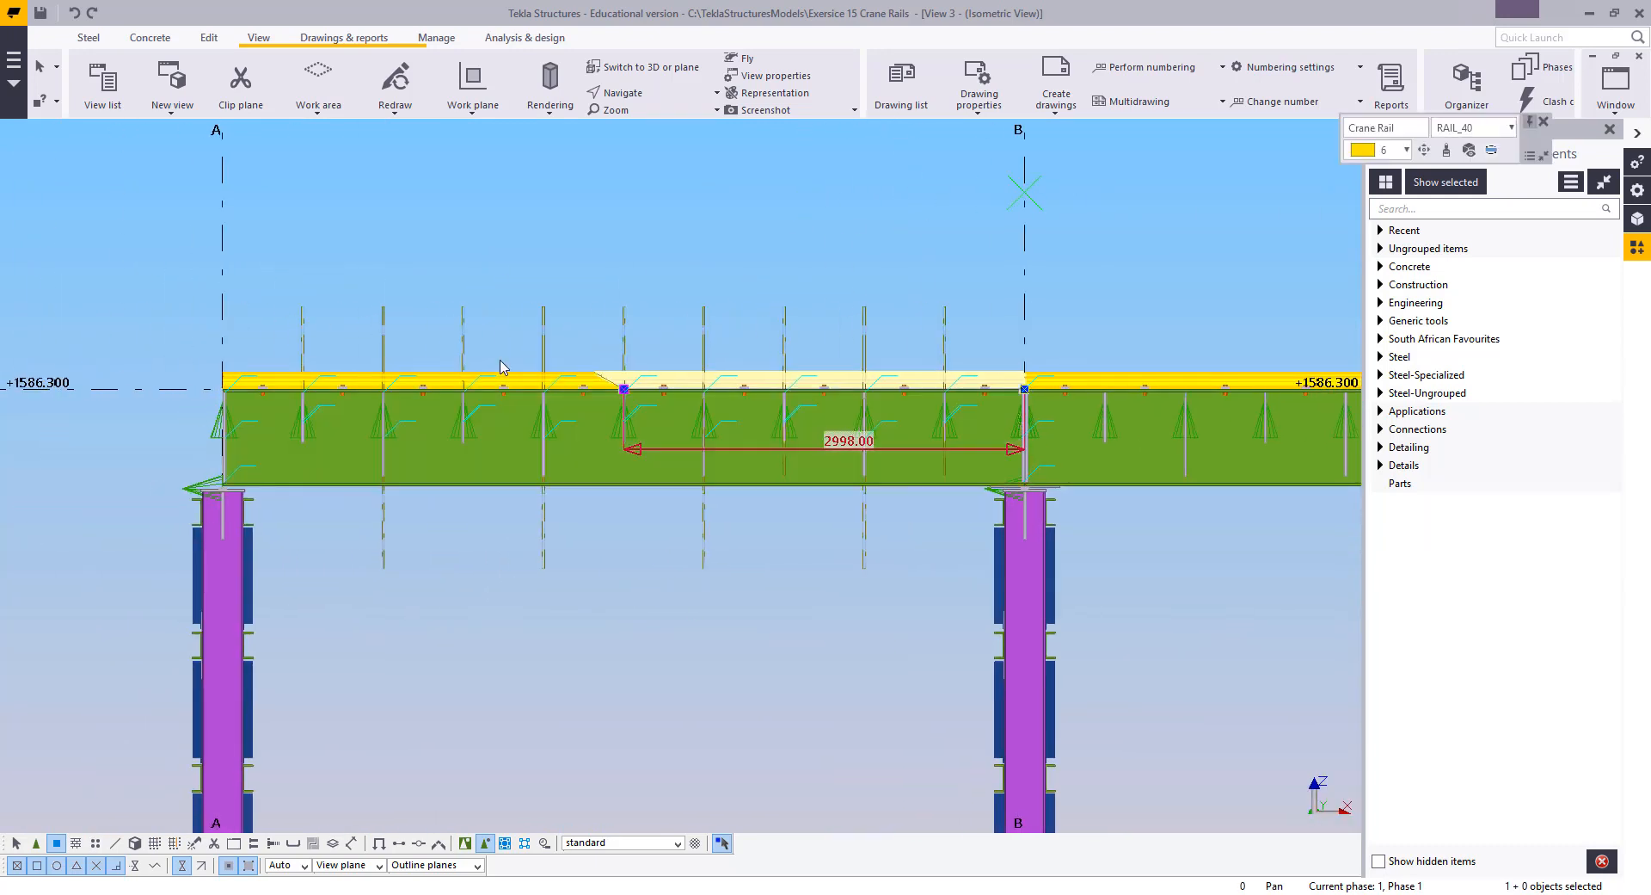
scroll(709, 423, "up", 5)
key("Escape")
scroll(709, 423, "up", 2)
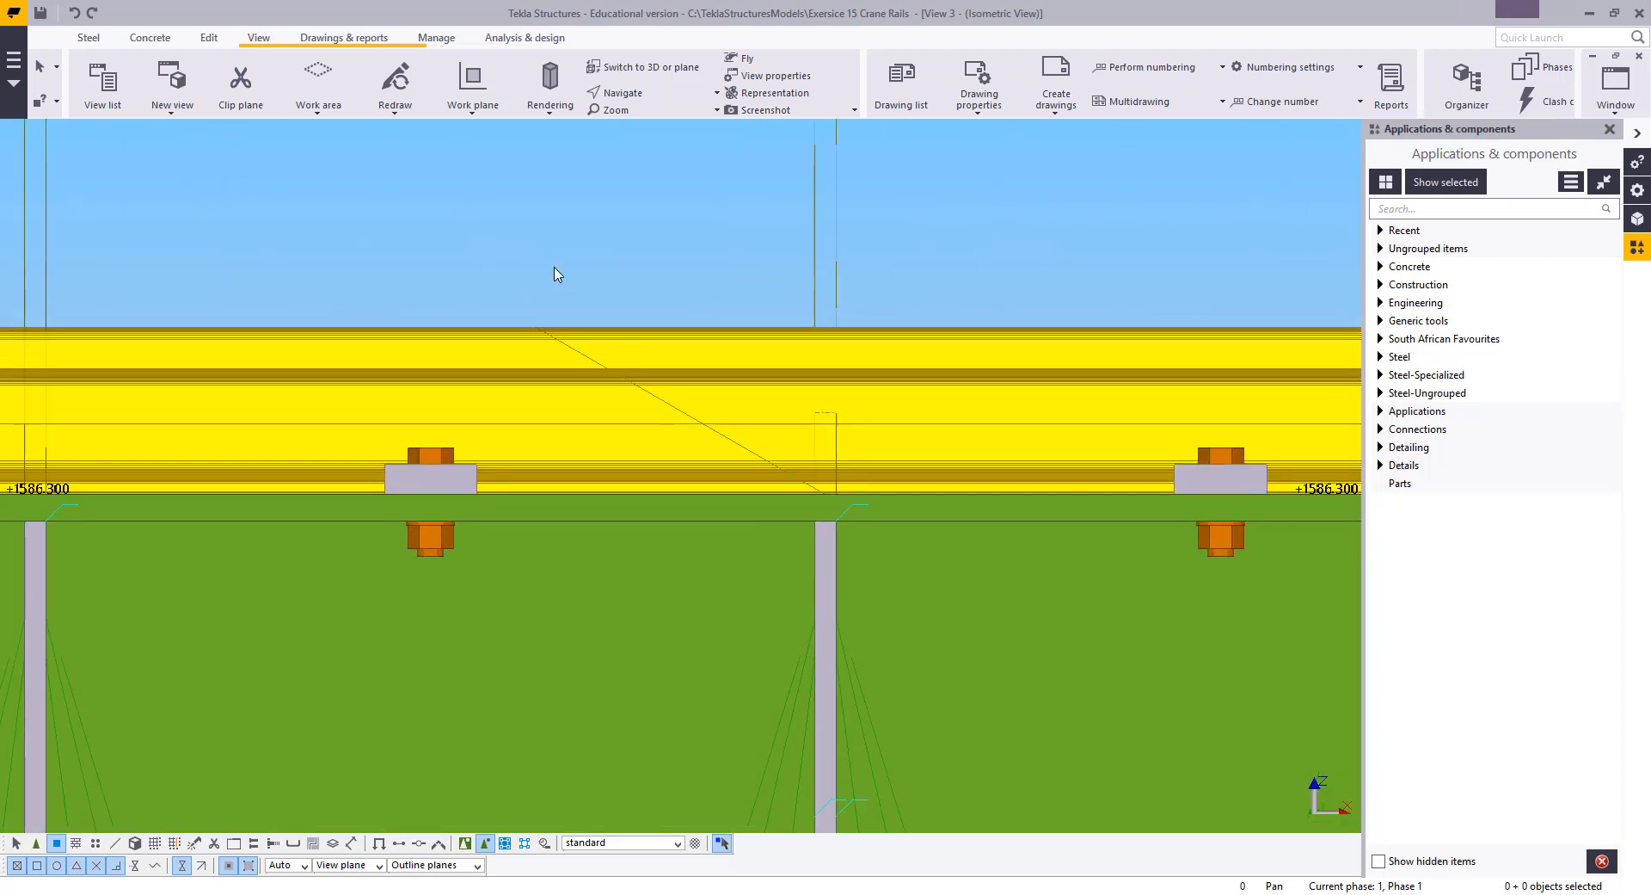
left_click_drag(514, 234, 855, 526)
left_click_drag(626, 427, 616, 405)
Examine the copied beam, rail and bolted clip pairs from above and from the side in View 1
left_click(1616, 85)
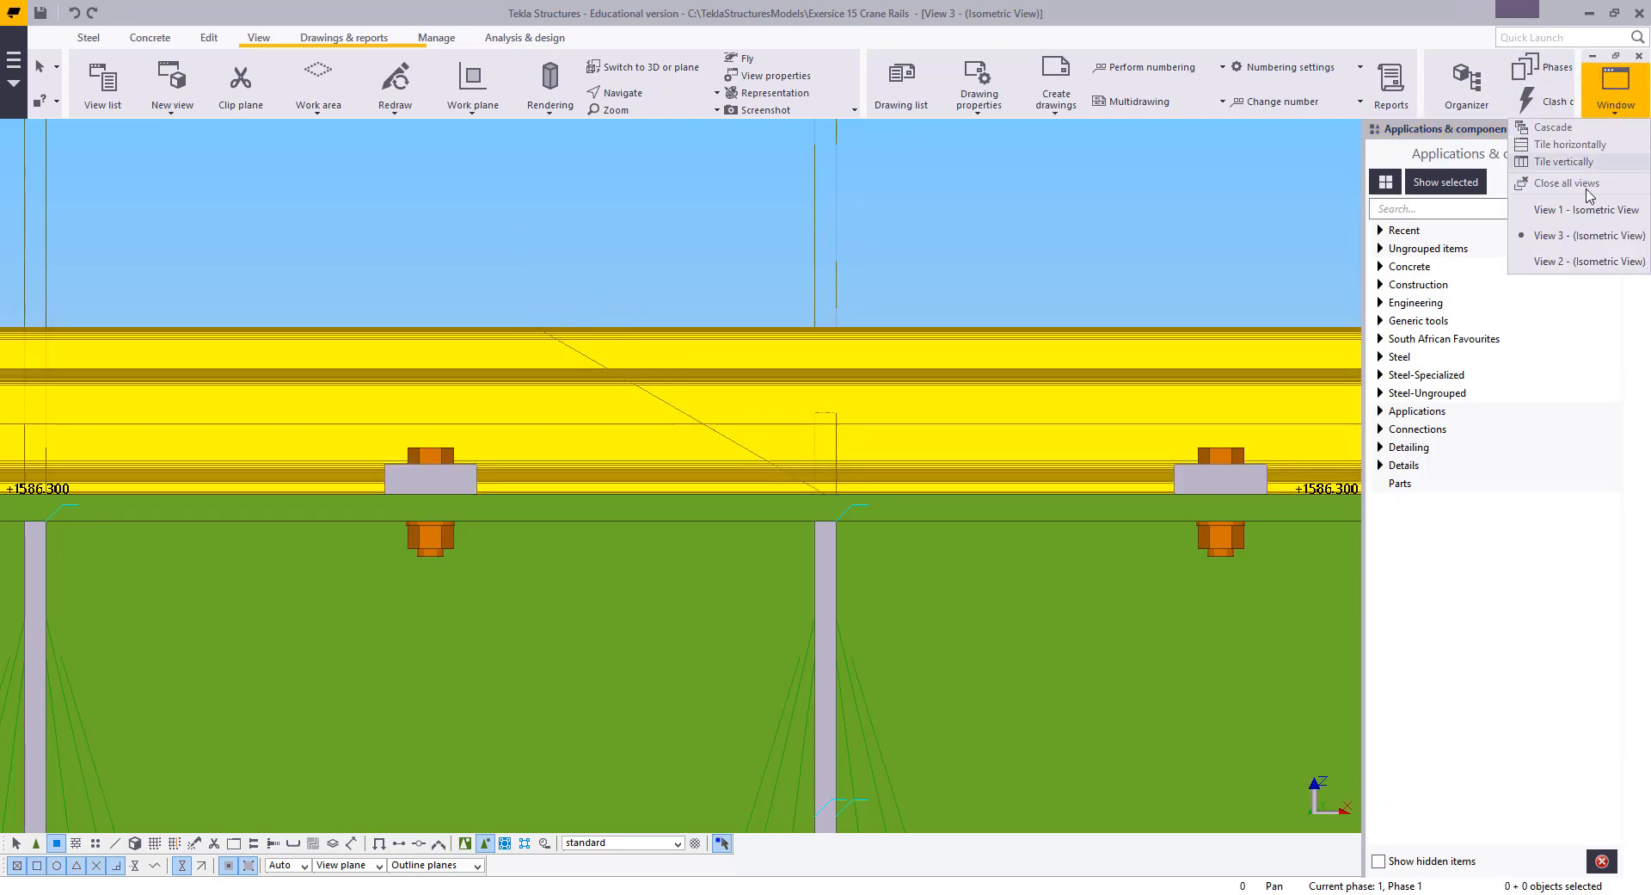
left_click(1588, 211)
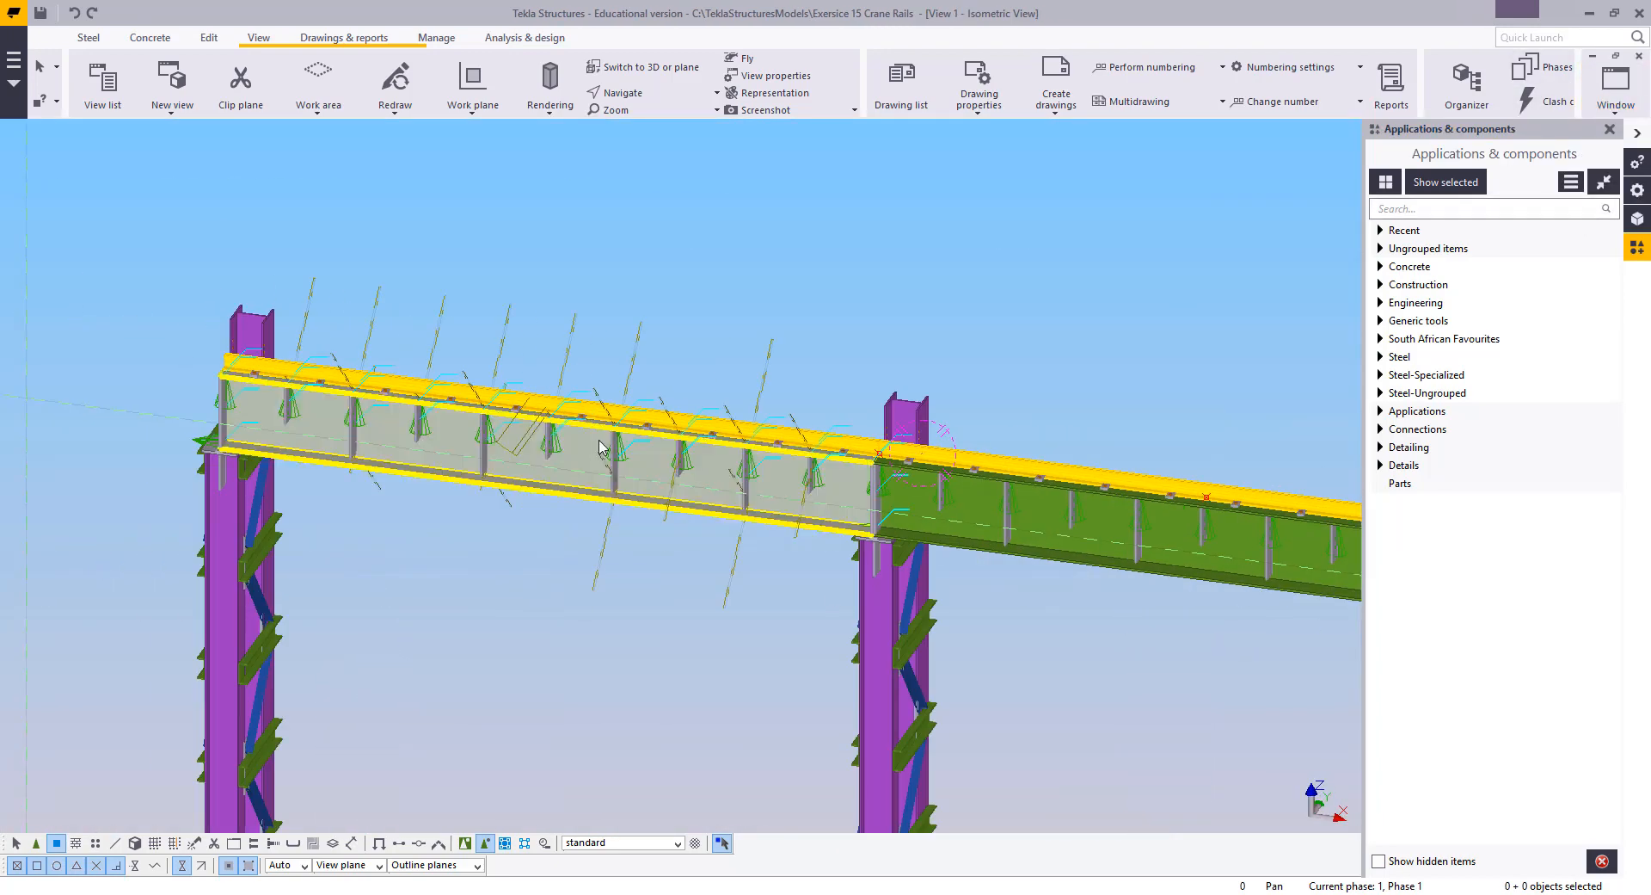
scroll(540, 326, "up", 5)
middle_click_drag(508, 517, 96, 693, "ctrl")
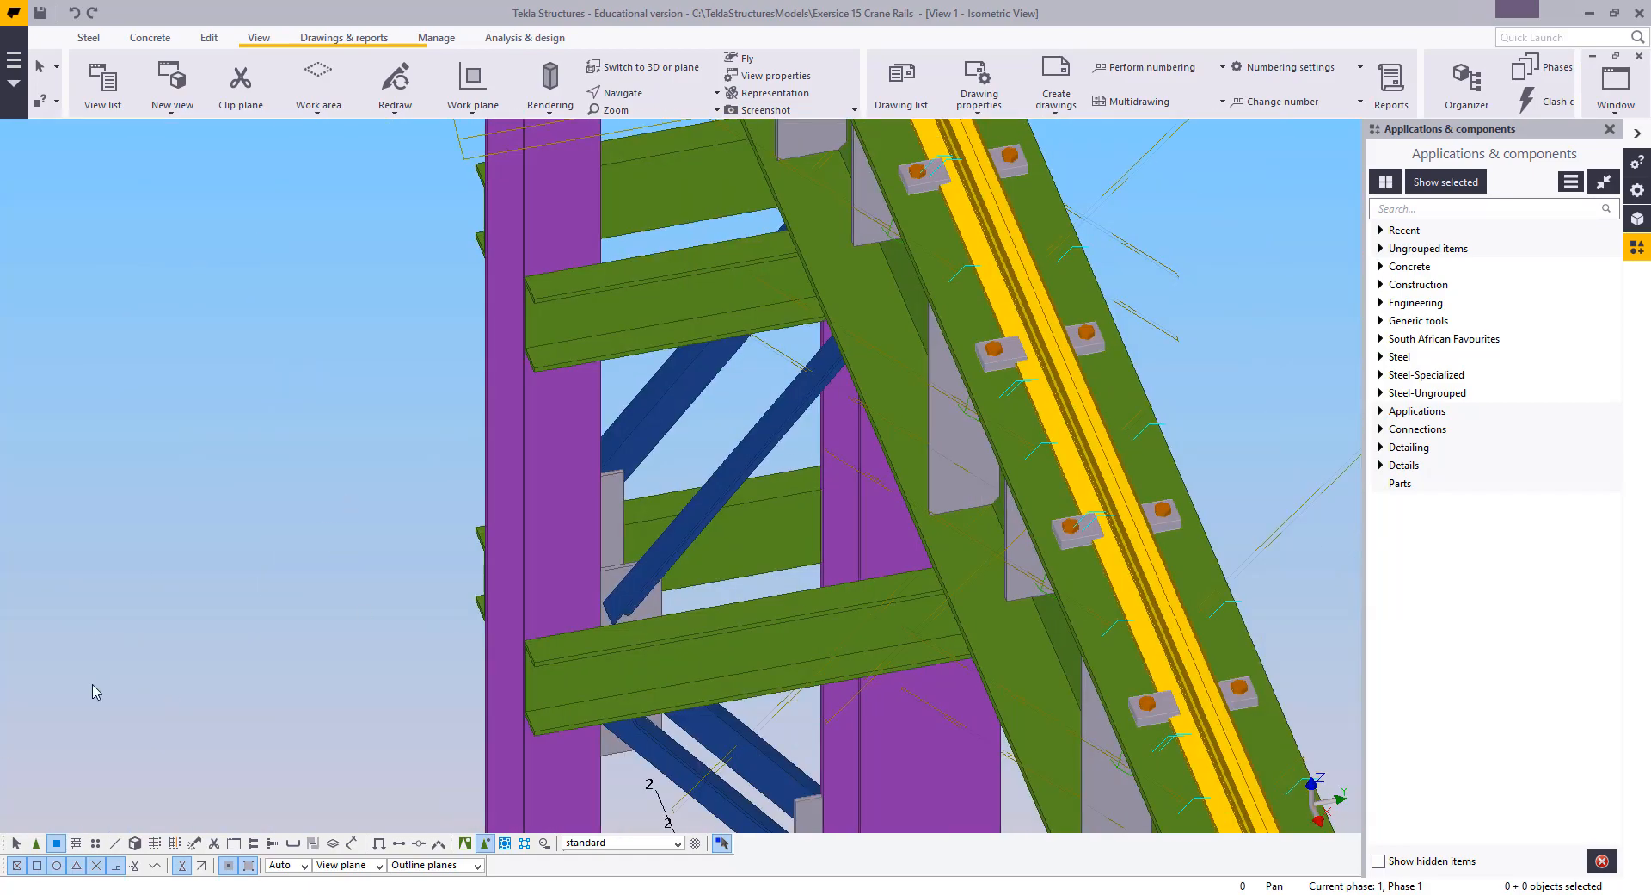
scroll(232, 636, "down", 2)
middle_click_drag(469, 601, 597, 651, "ctrl")
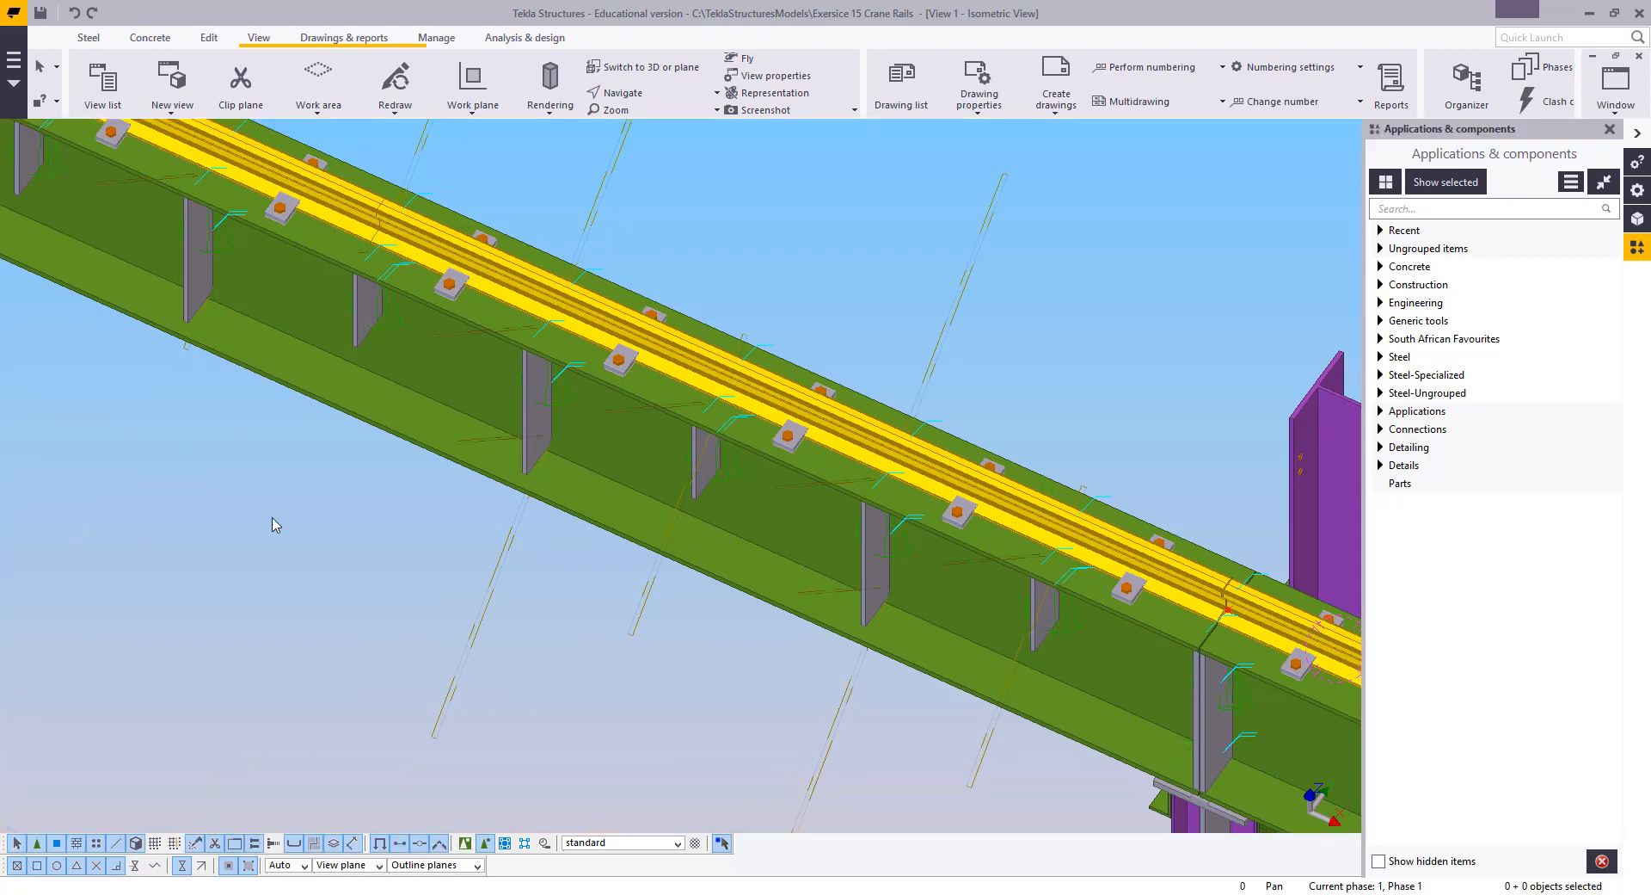
scroll(415, 410, "down", 2)
scroll(415, 410, "up", 2)
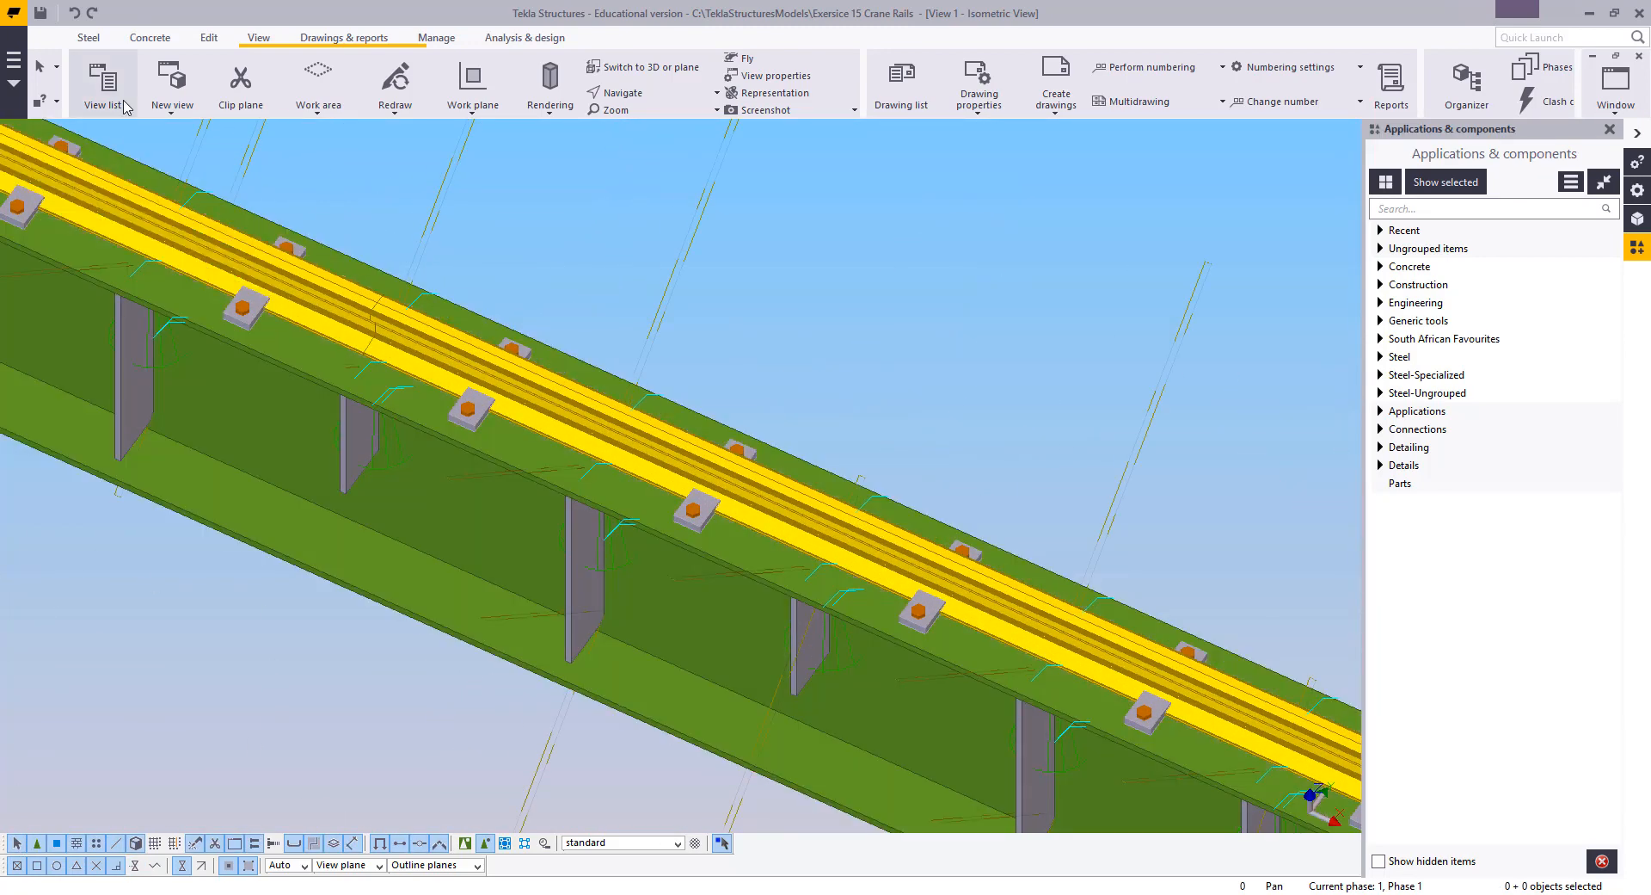
left_click(209, 38)
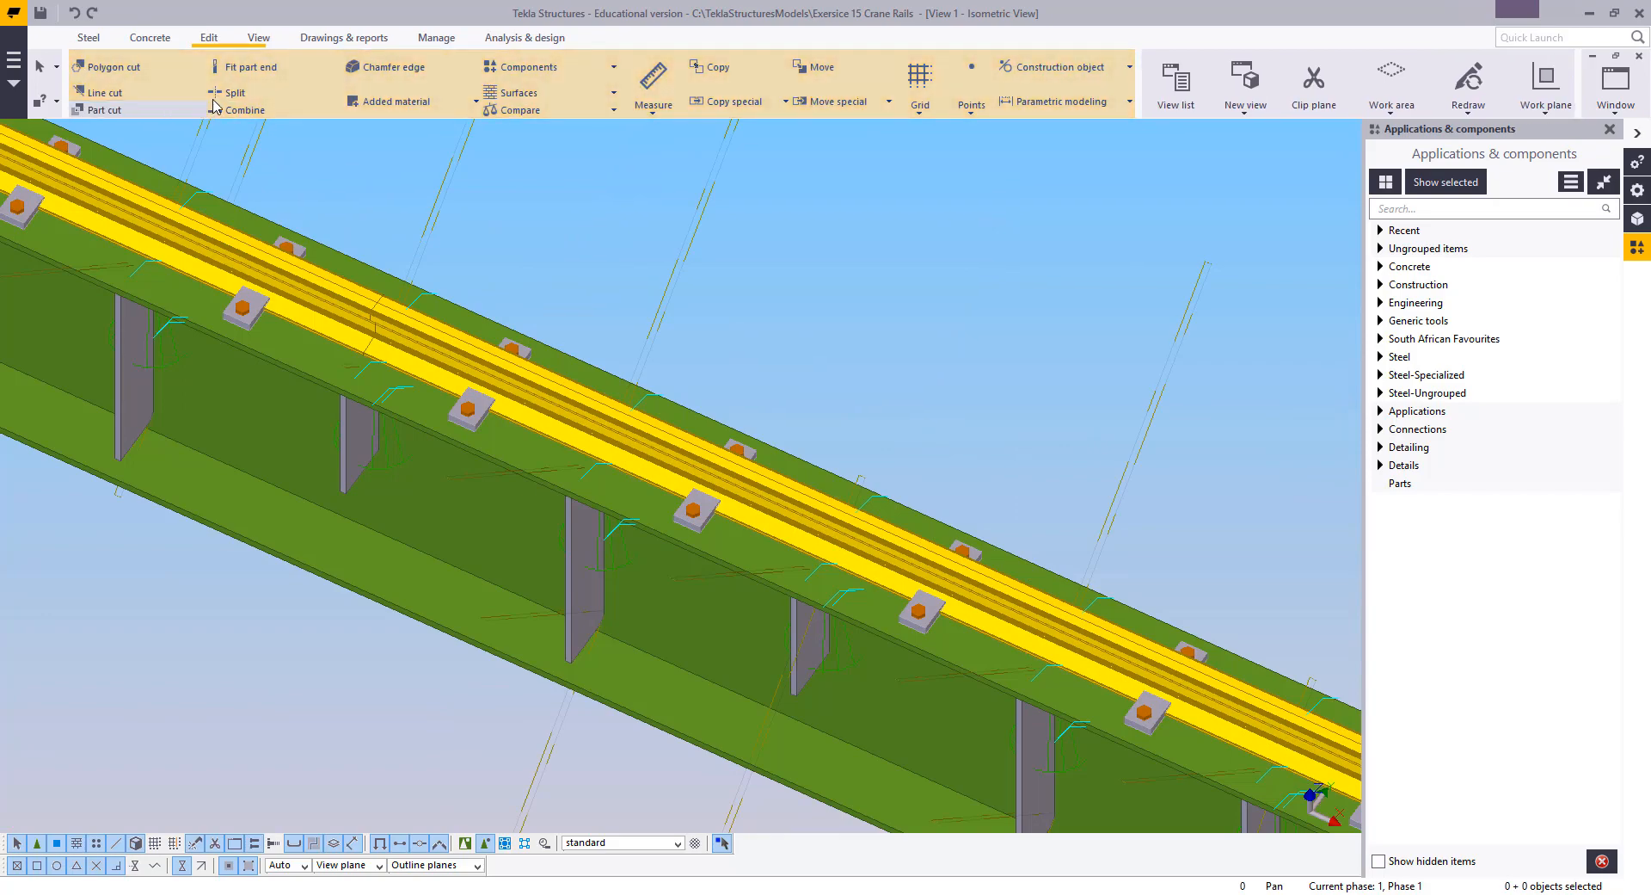
Combine the two adjoining crane rail segments on top of the crane beam into one part
left_click(244, 109)
left_click(345, 308)
left_click(404, 318)
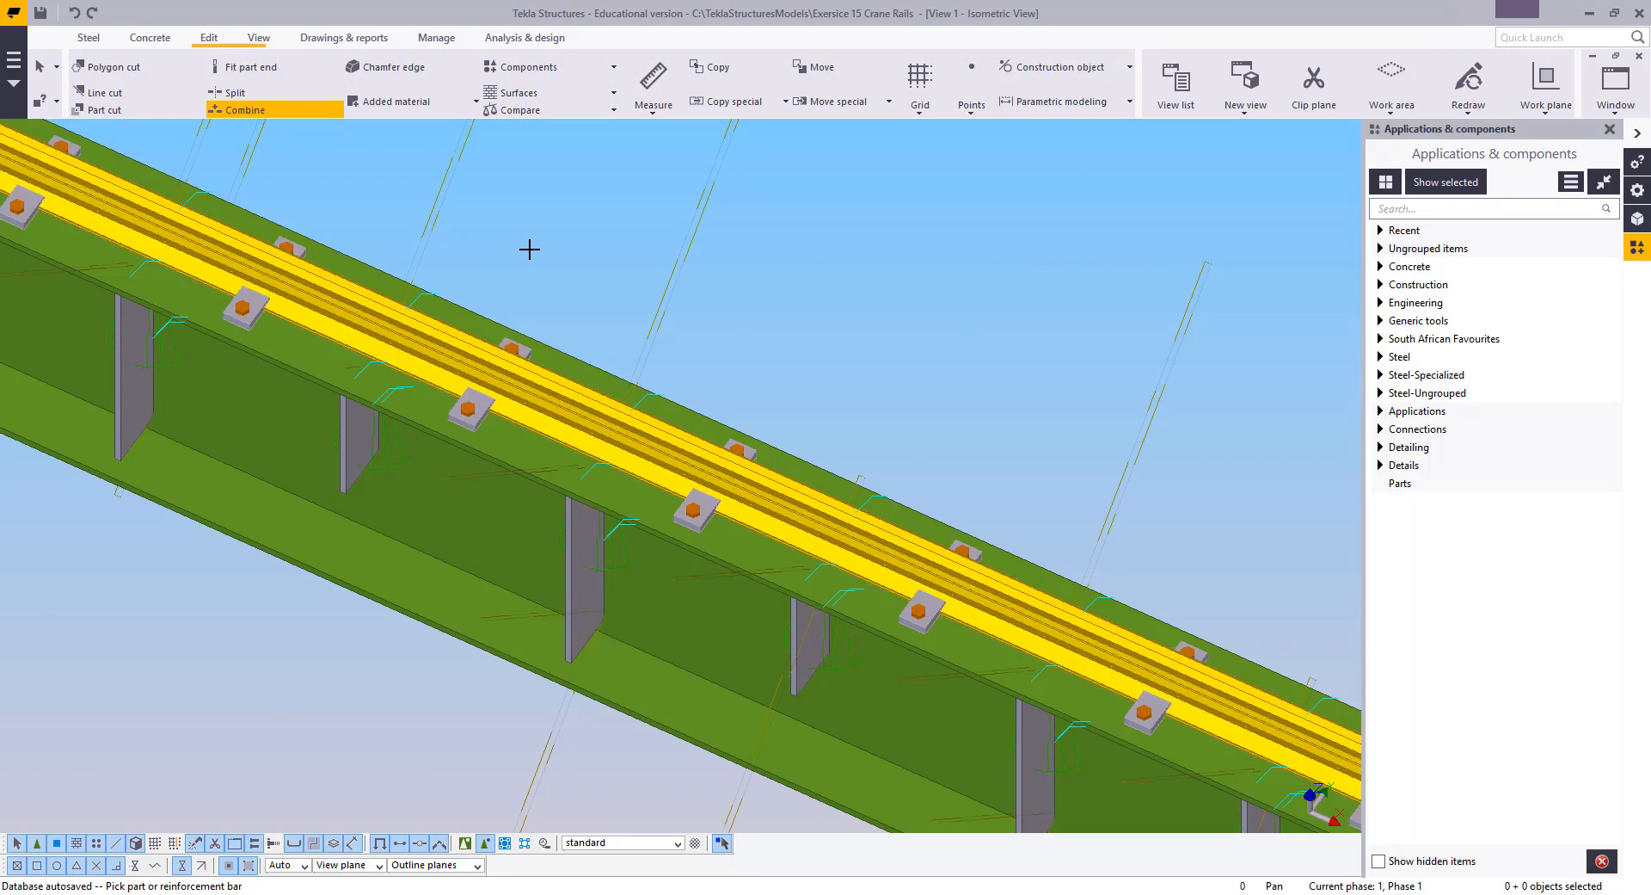
right_click(528, 248)
left_click(549, 261)
Examine the crane rail and beams in the isometric view, from the column joint to the outer end
scroll(479, 339, "down", 3)
scroll(419, 487, "down", 3)
scroll(725, 542, "up", 5)
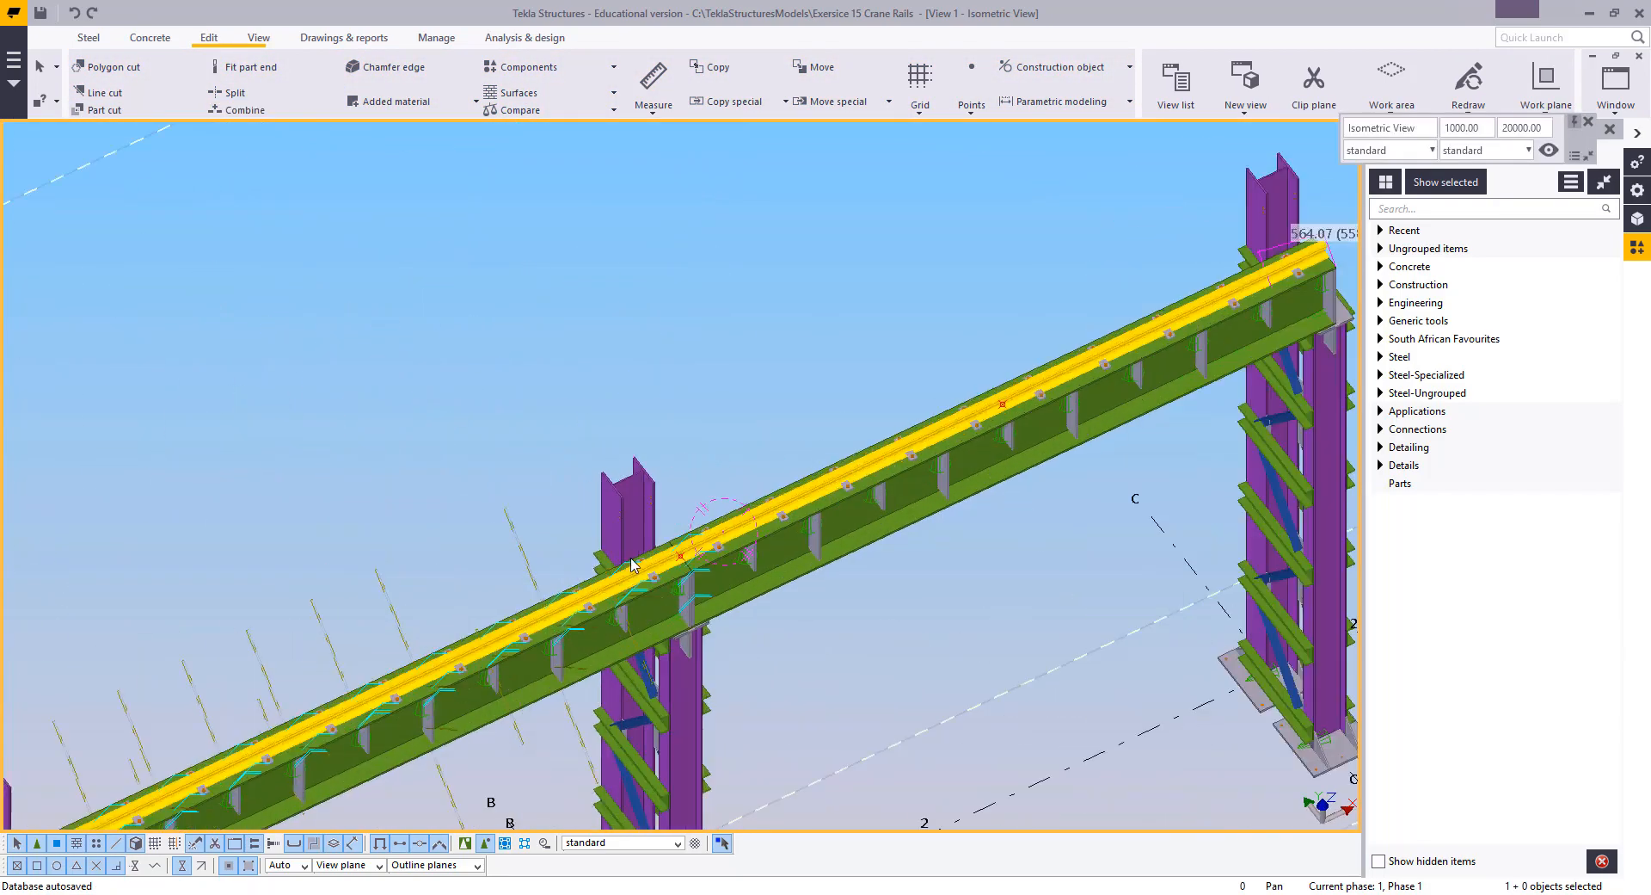
scroll(725, 542, "down", 2)
middle_click_drag(726, 542, 790, 414, "ctrl")
scroll(790, 414, "up", 3)
scroll(792, 414, "up", 4)
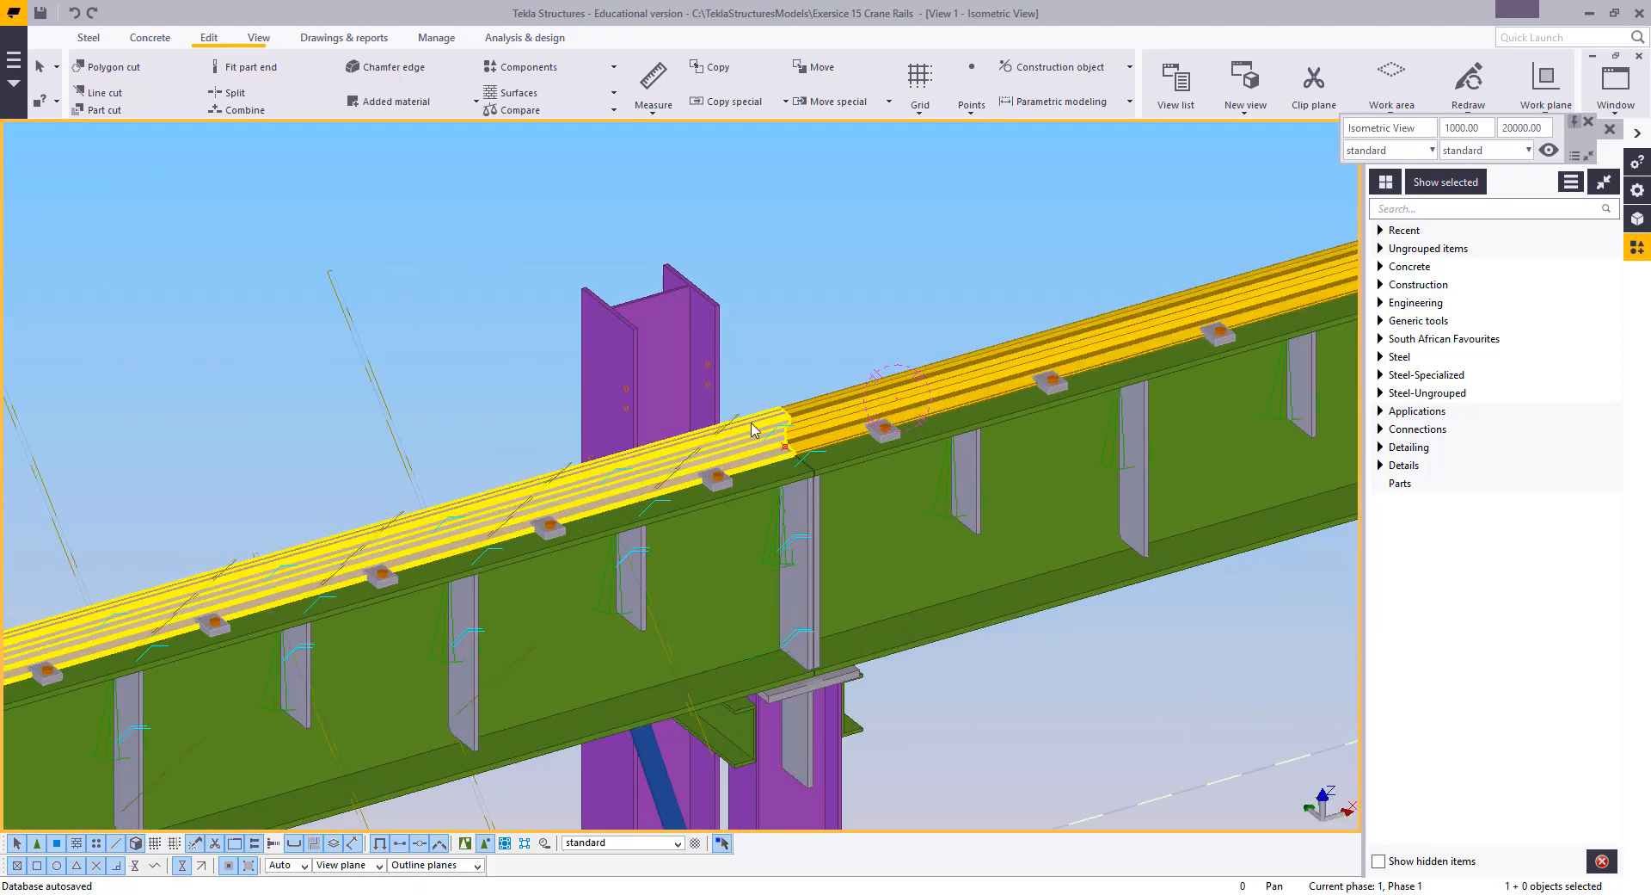
scroll(890, 428, "down", 3)
scroll(739, 462, "down", 3)
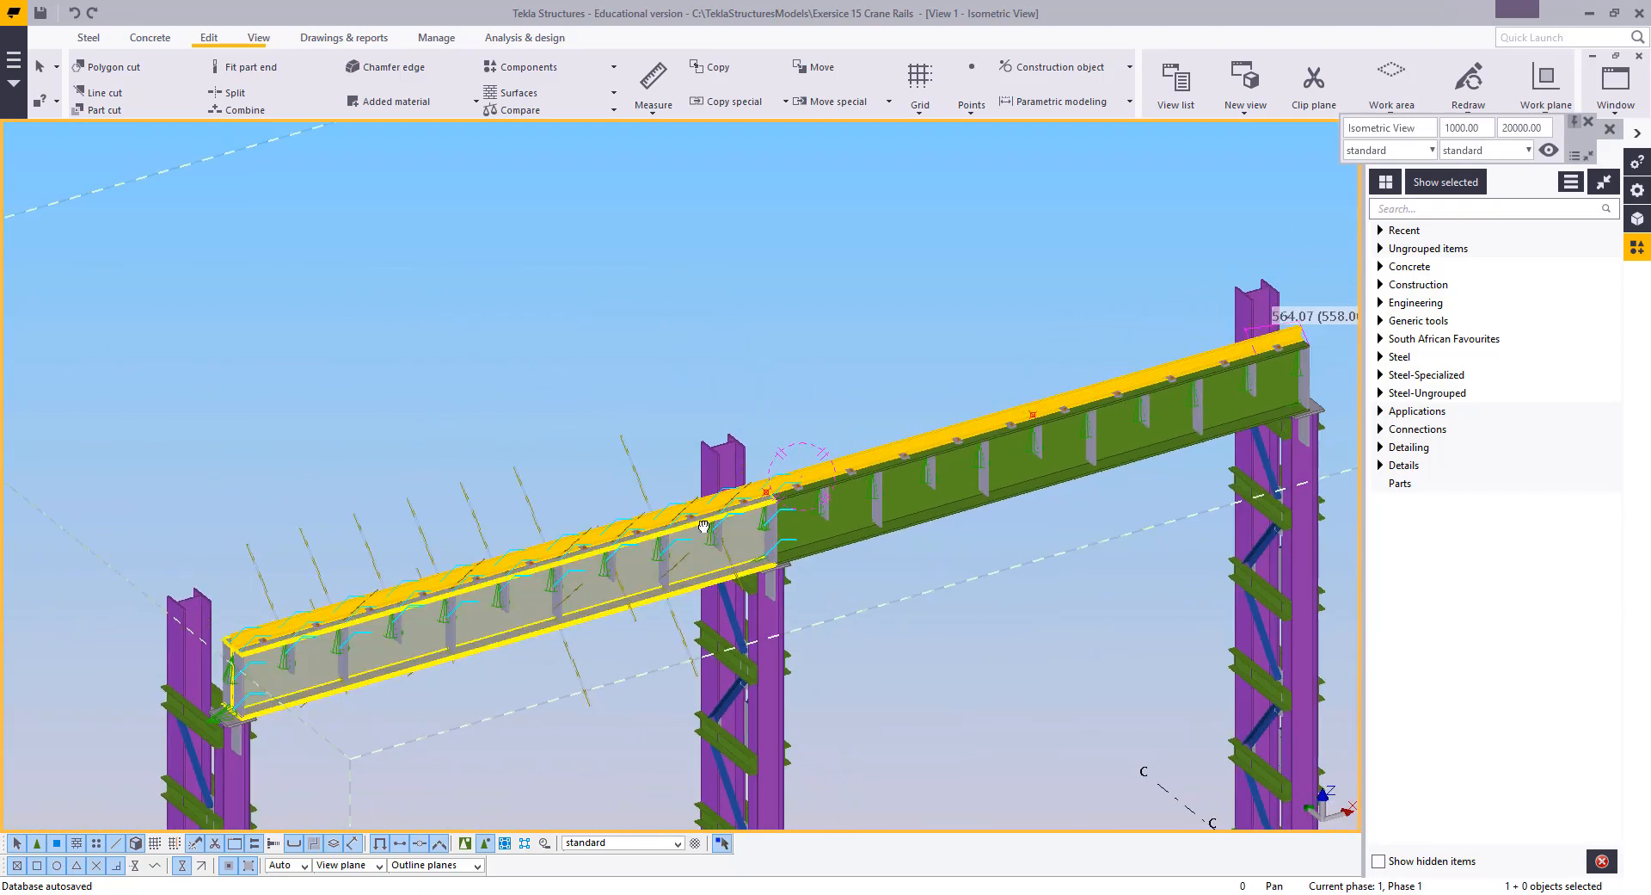
scroll(692, 544, "up", 2)
scroll(456, 493, "up", 5)
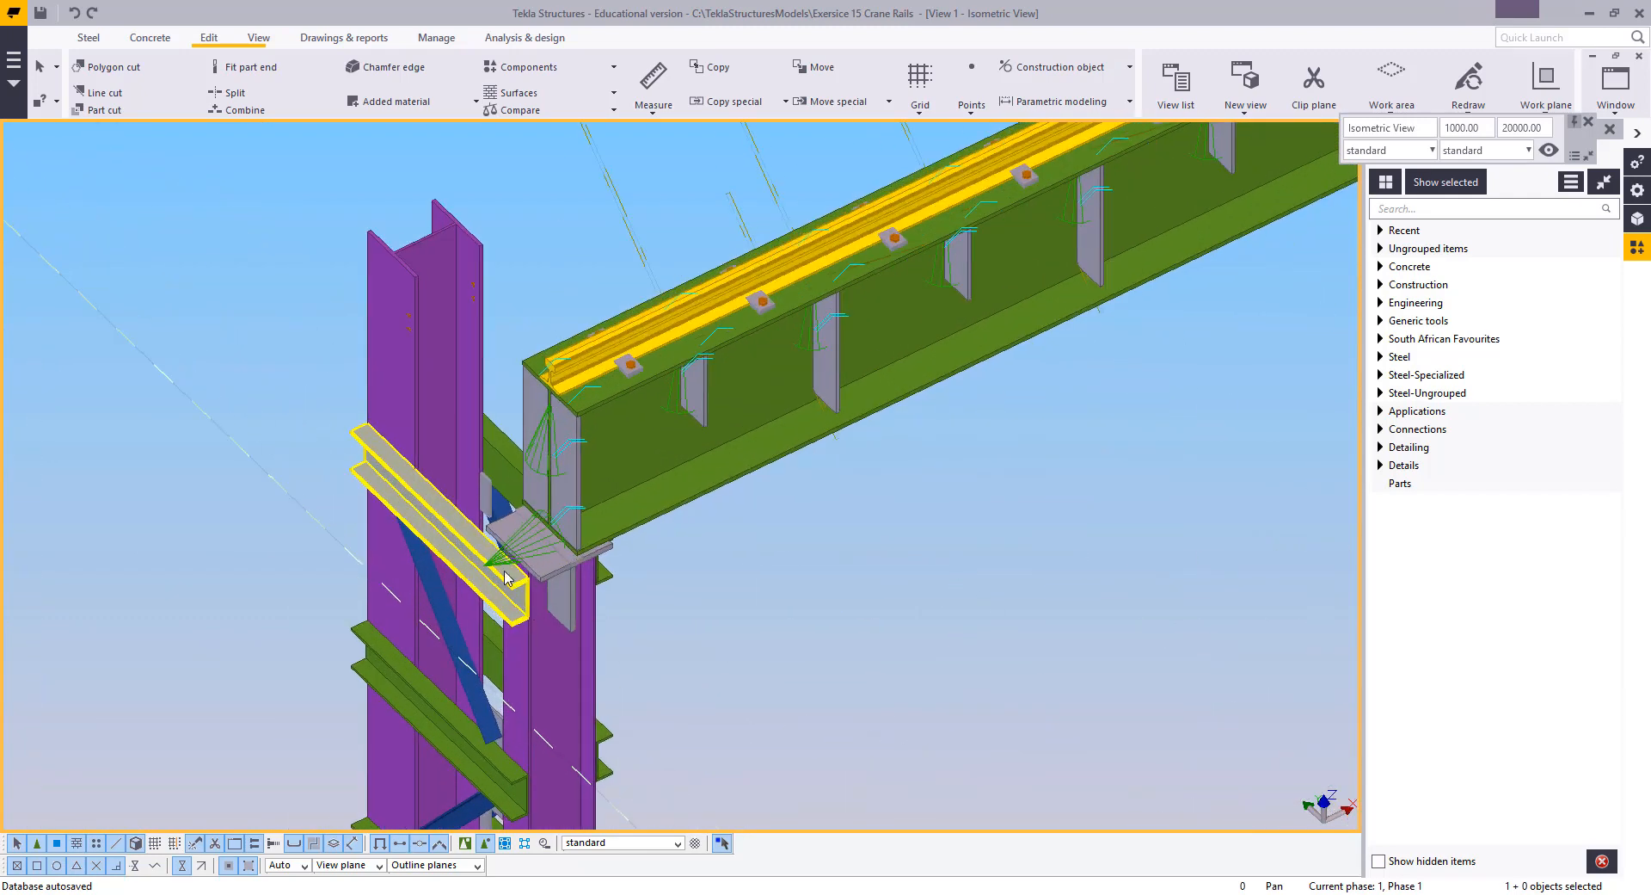
middle_click_drag(53, 229, 268, 355)
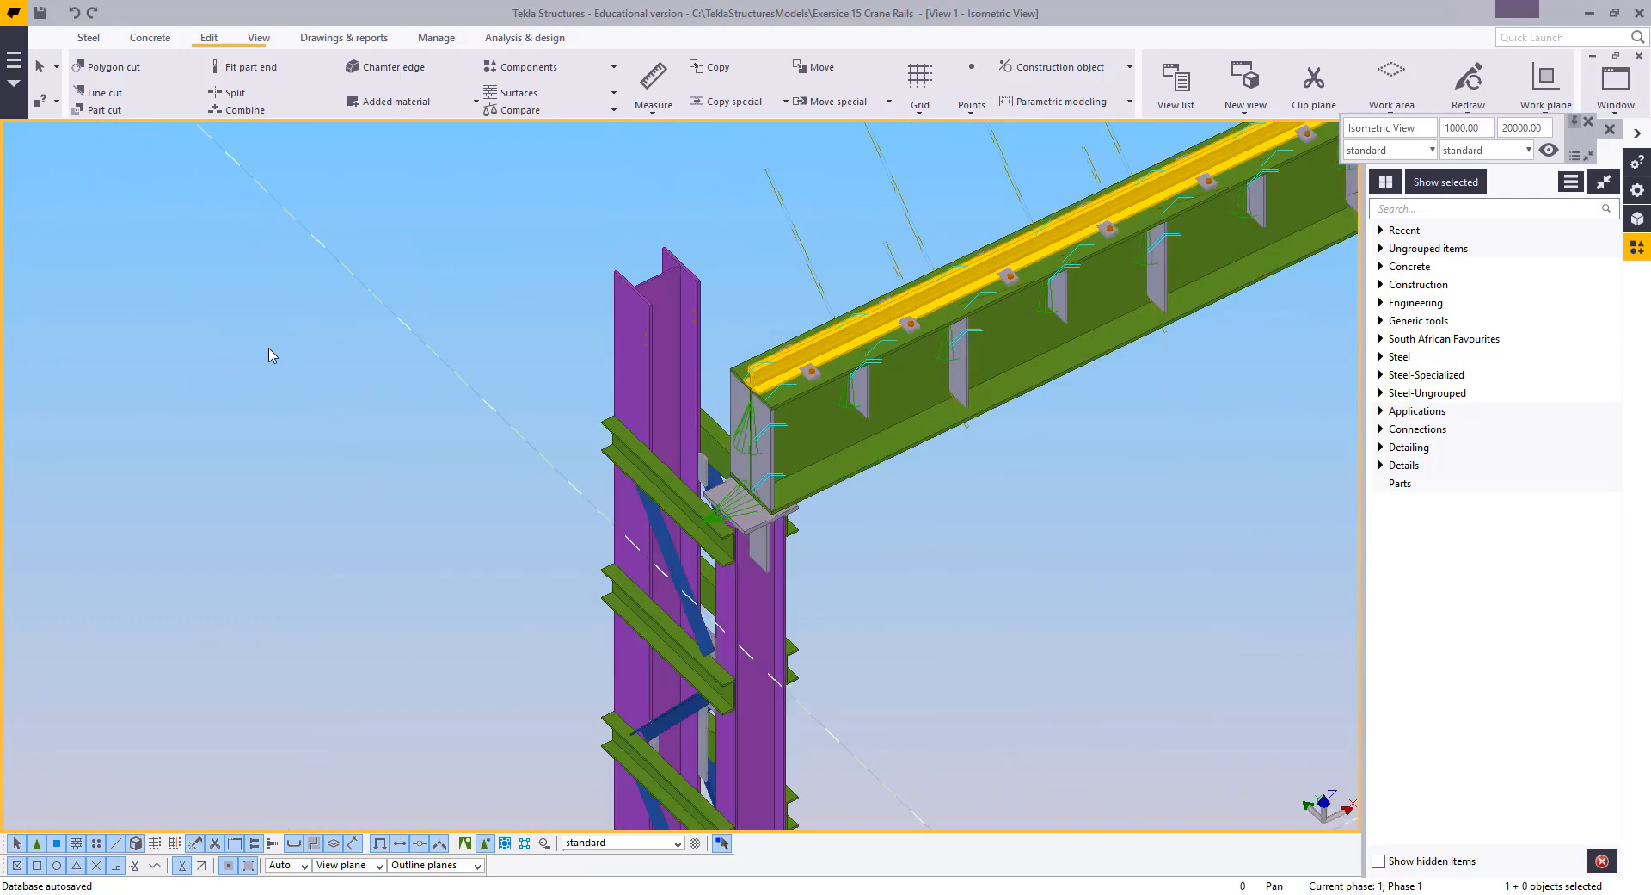
scroll(303, 394, "down", 2)
middle_click_drag(433, 407, 584, 411)
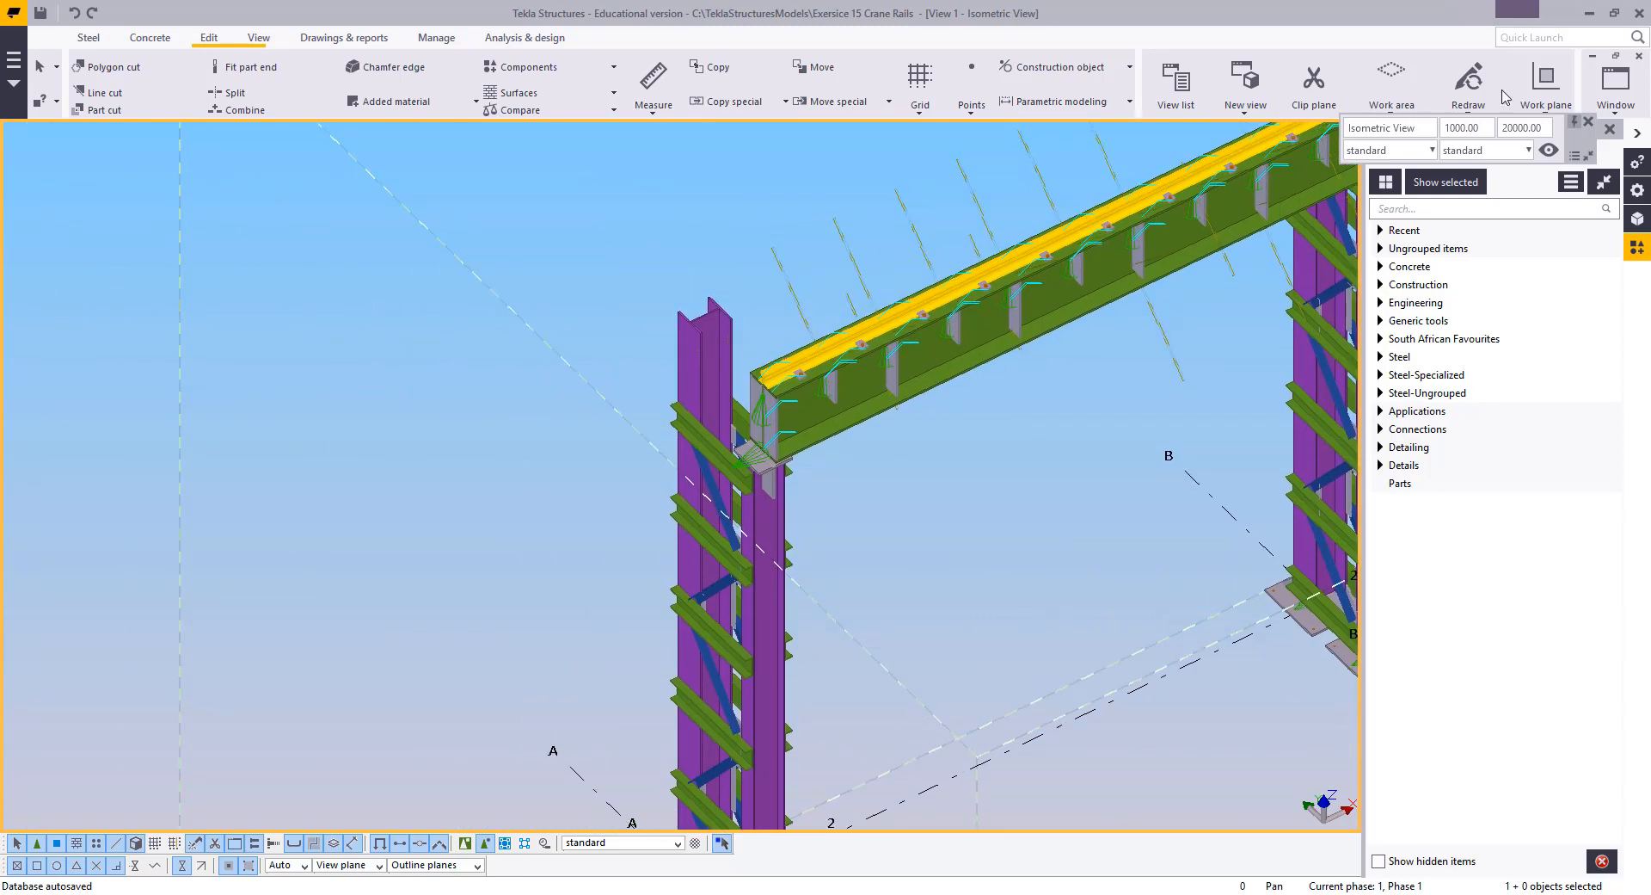
Switch to View 3 and focus on the crane beam's end above the column at grid A
left_click(1616, 86)
left_click(1579, 238)
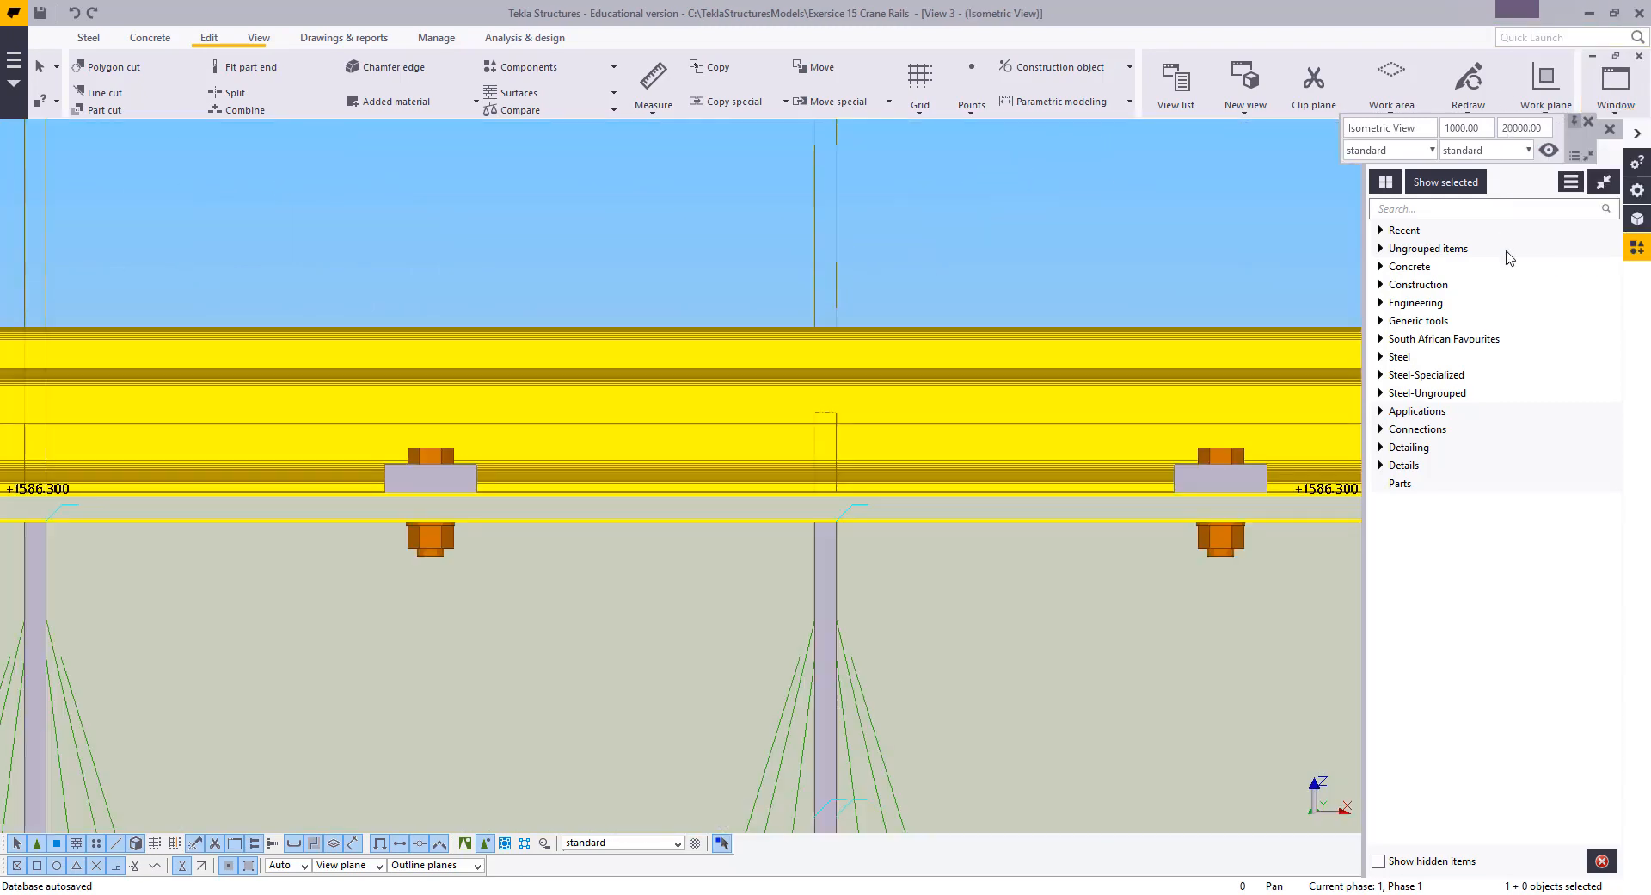
scroll(529, 569, "down", 9)
scroll(462, 569, "down", 3)
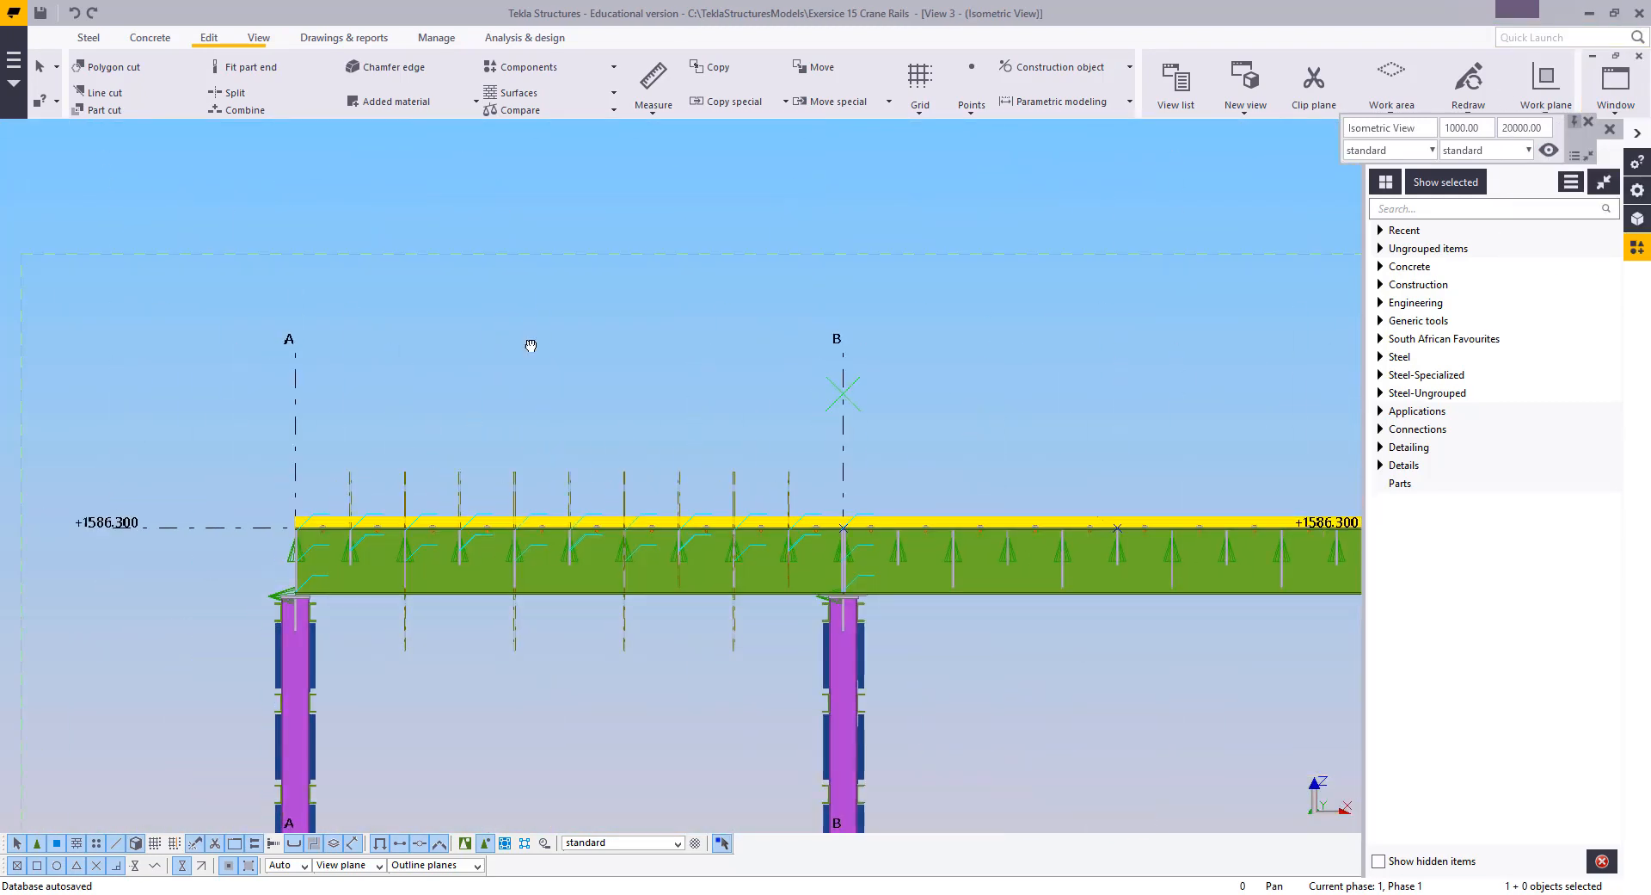
right_click(588, 263)
left_click(645, 361)
middle_click_drag(353, 460, 508, 430)
scroll(508, 431, "up", 11)
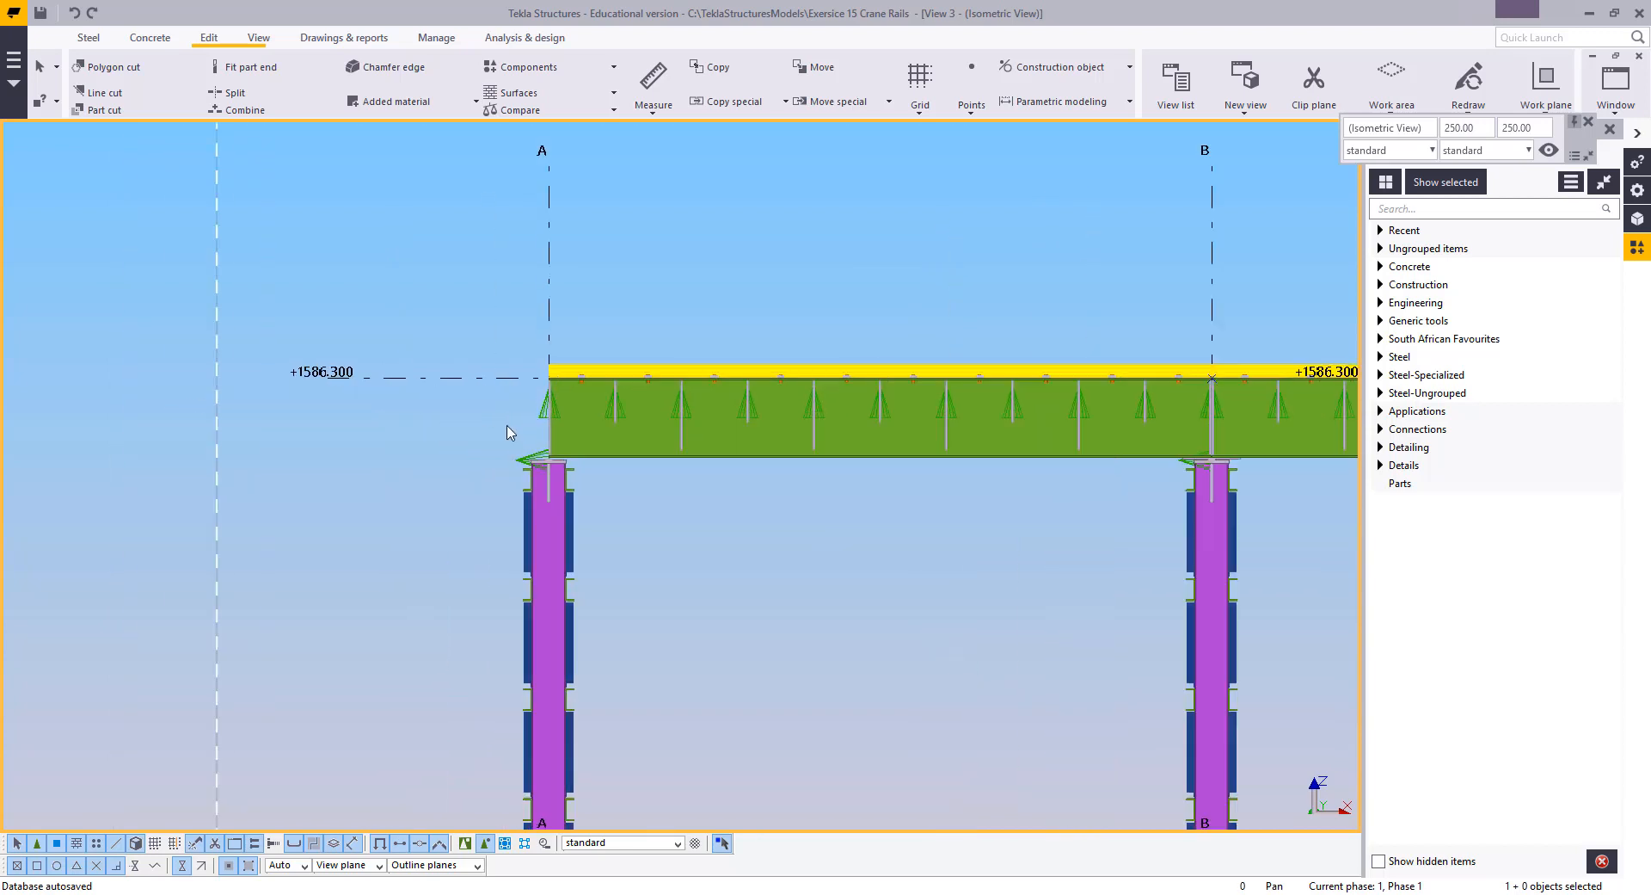
middle_click_drag(517, 365, 567, 318)
scroll(598, 371, "up", 6)
scroll(525, 376, "down", 6)
middle_click_drag(526, 376, 528, 361)
scroll(619, 398, "up", 3)
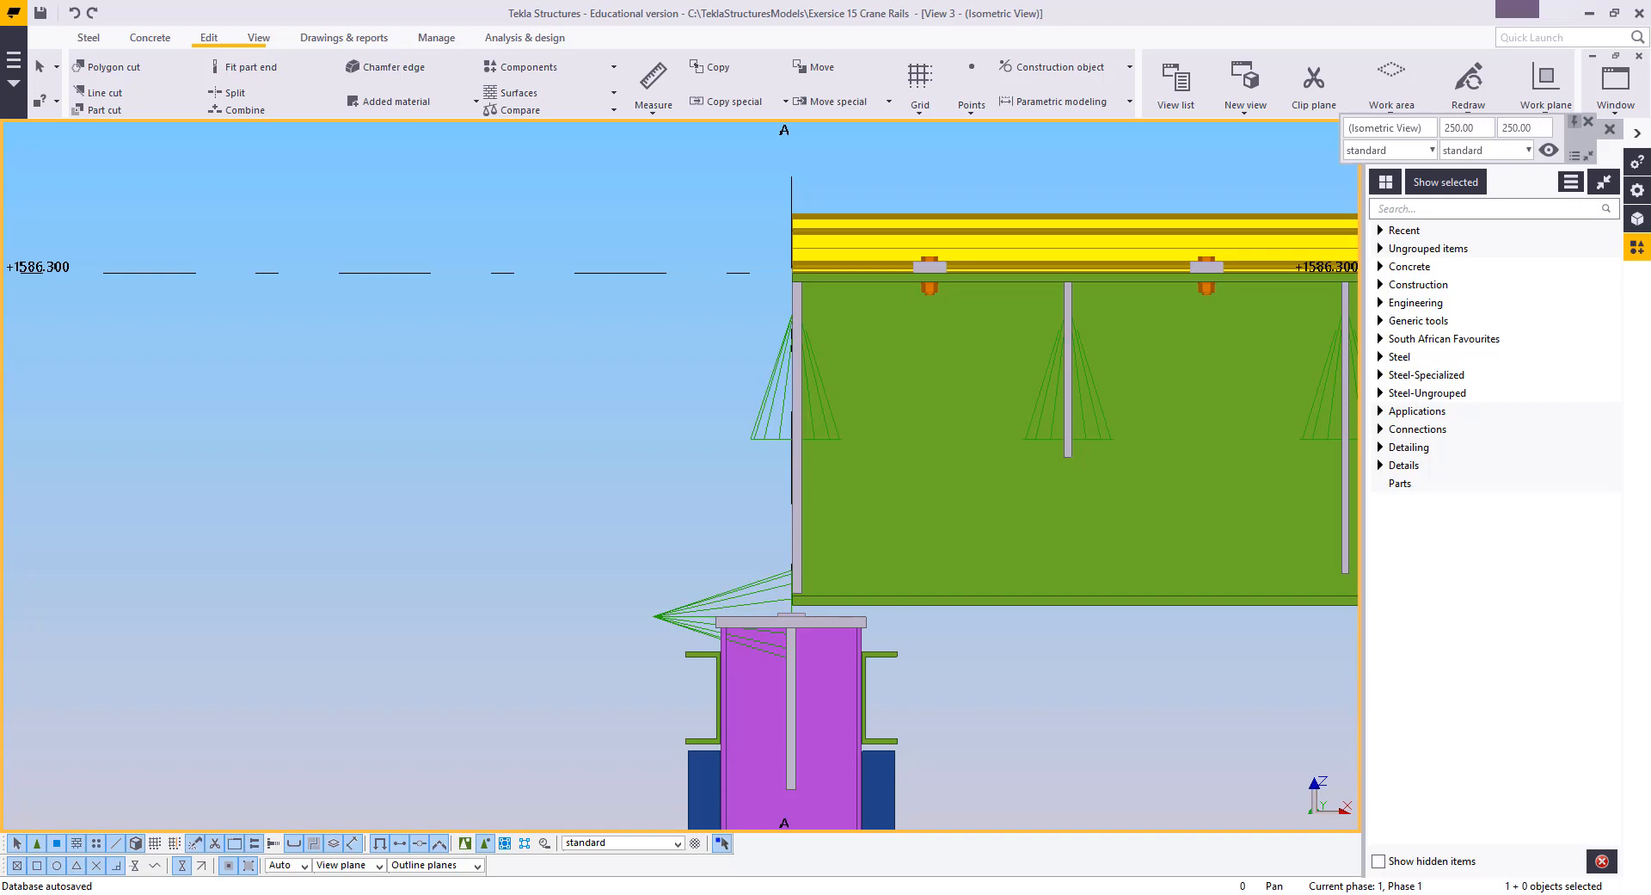
Switch to AutoCAD and examine the stiffener and bolt layout in the End Stop Detail
key("alt+Tab")
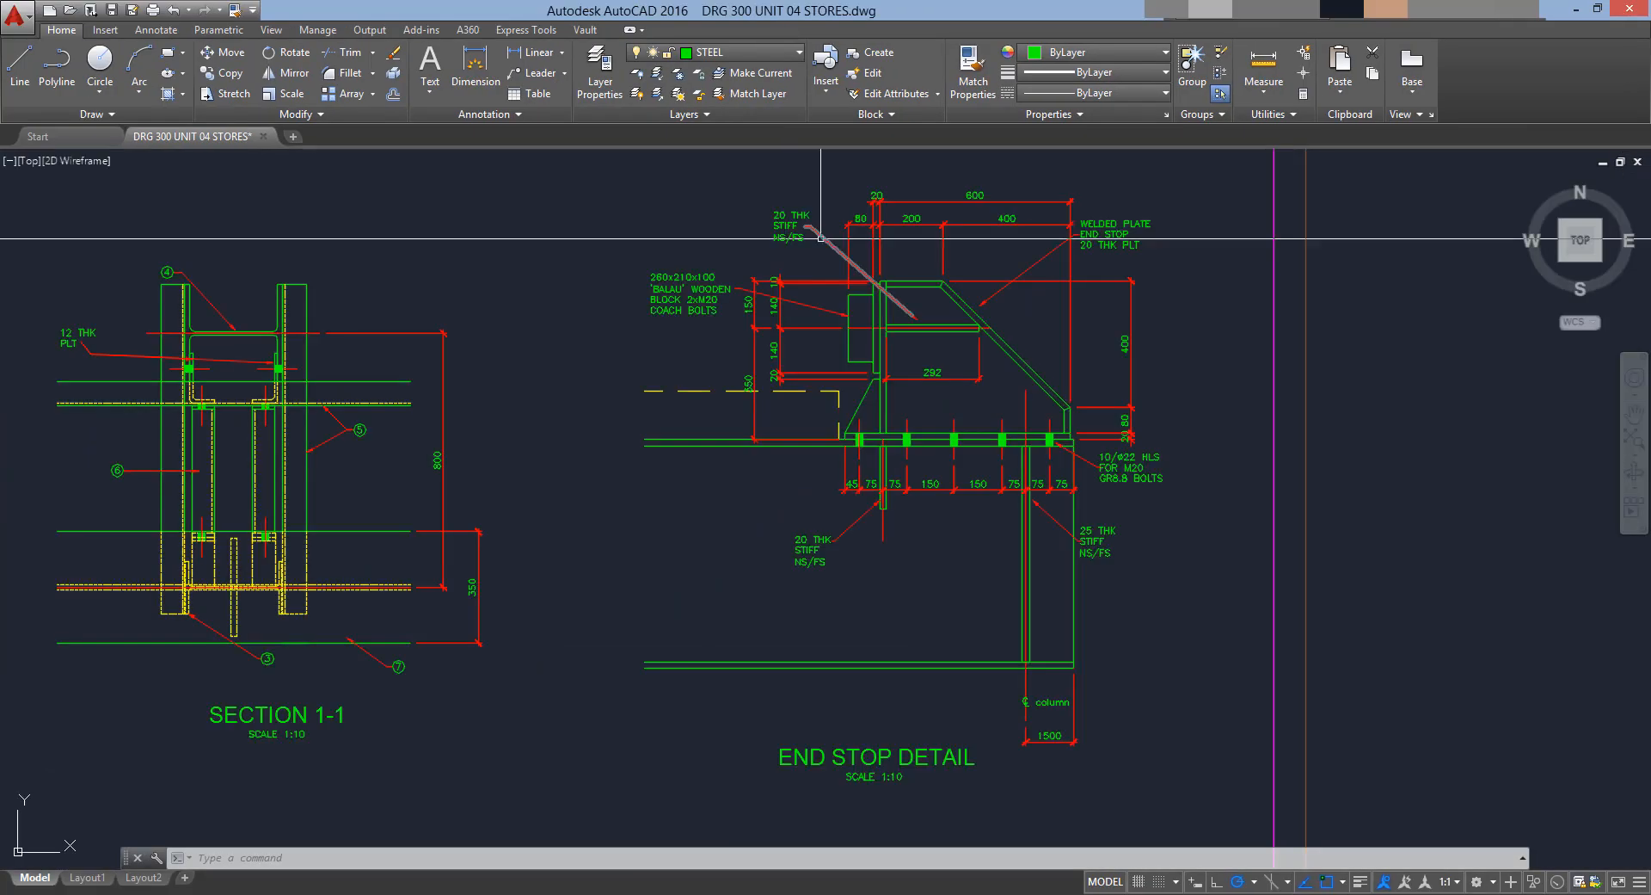
middle_click_drag(1123, 572, 1042, 580)
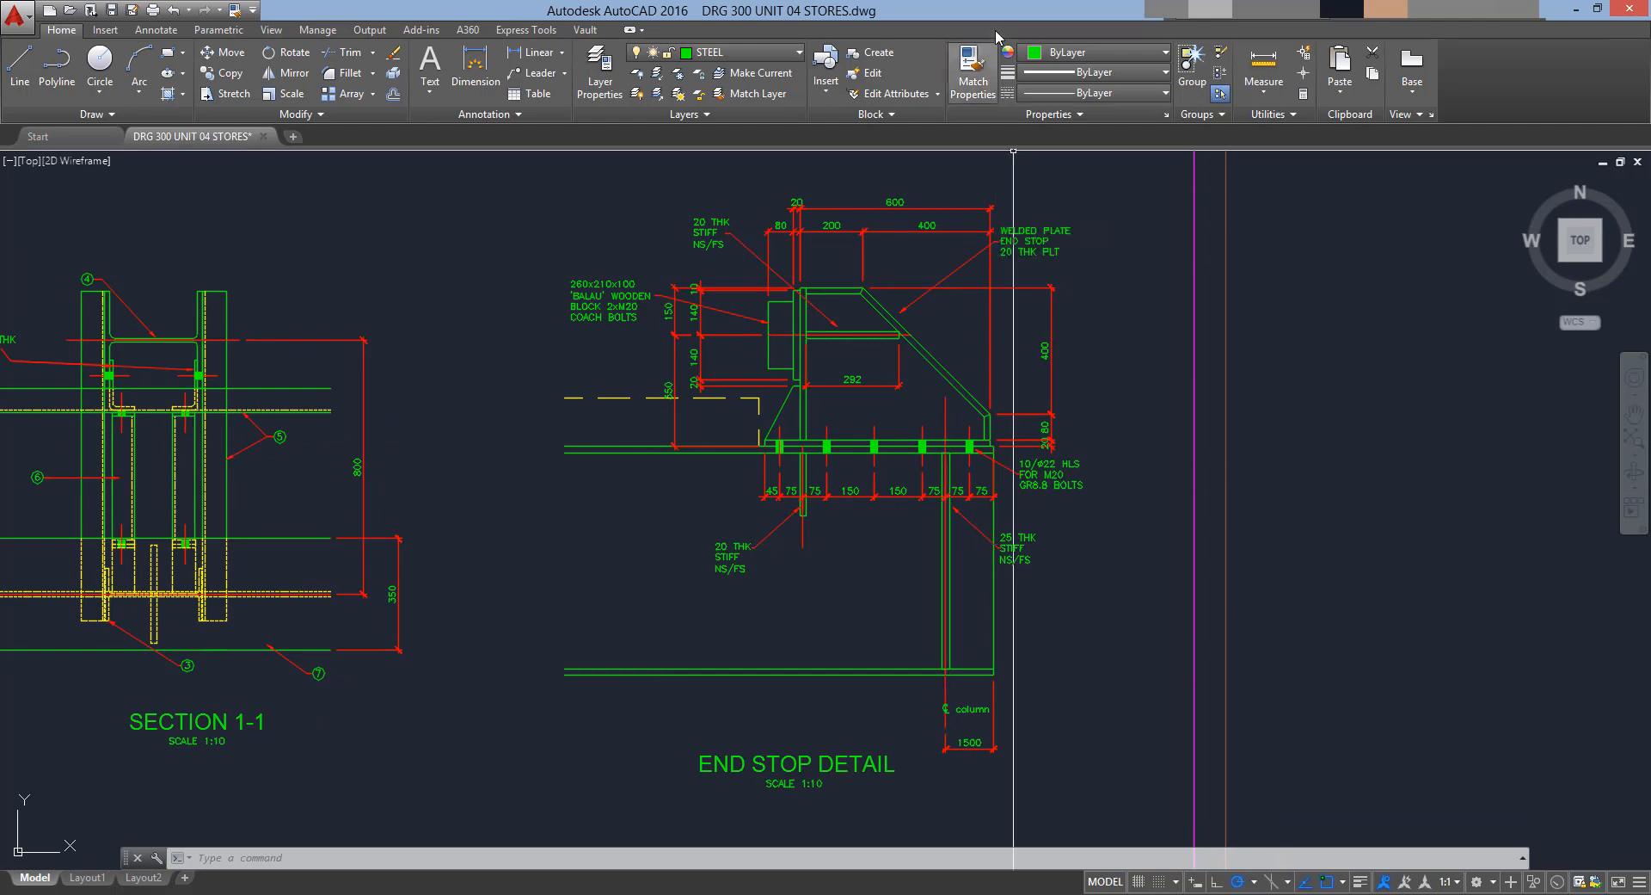
middle_click_drag(930, 451, 940, 405)
mouse_move(1026, 500)
middle_mouse_down()
mouse_move(1085, 483)
mouse_move(1101, 457)
middle_mouse_up()
scroll(869, 466, "up", 3)
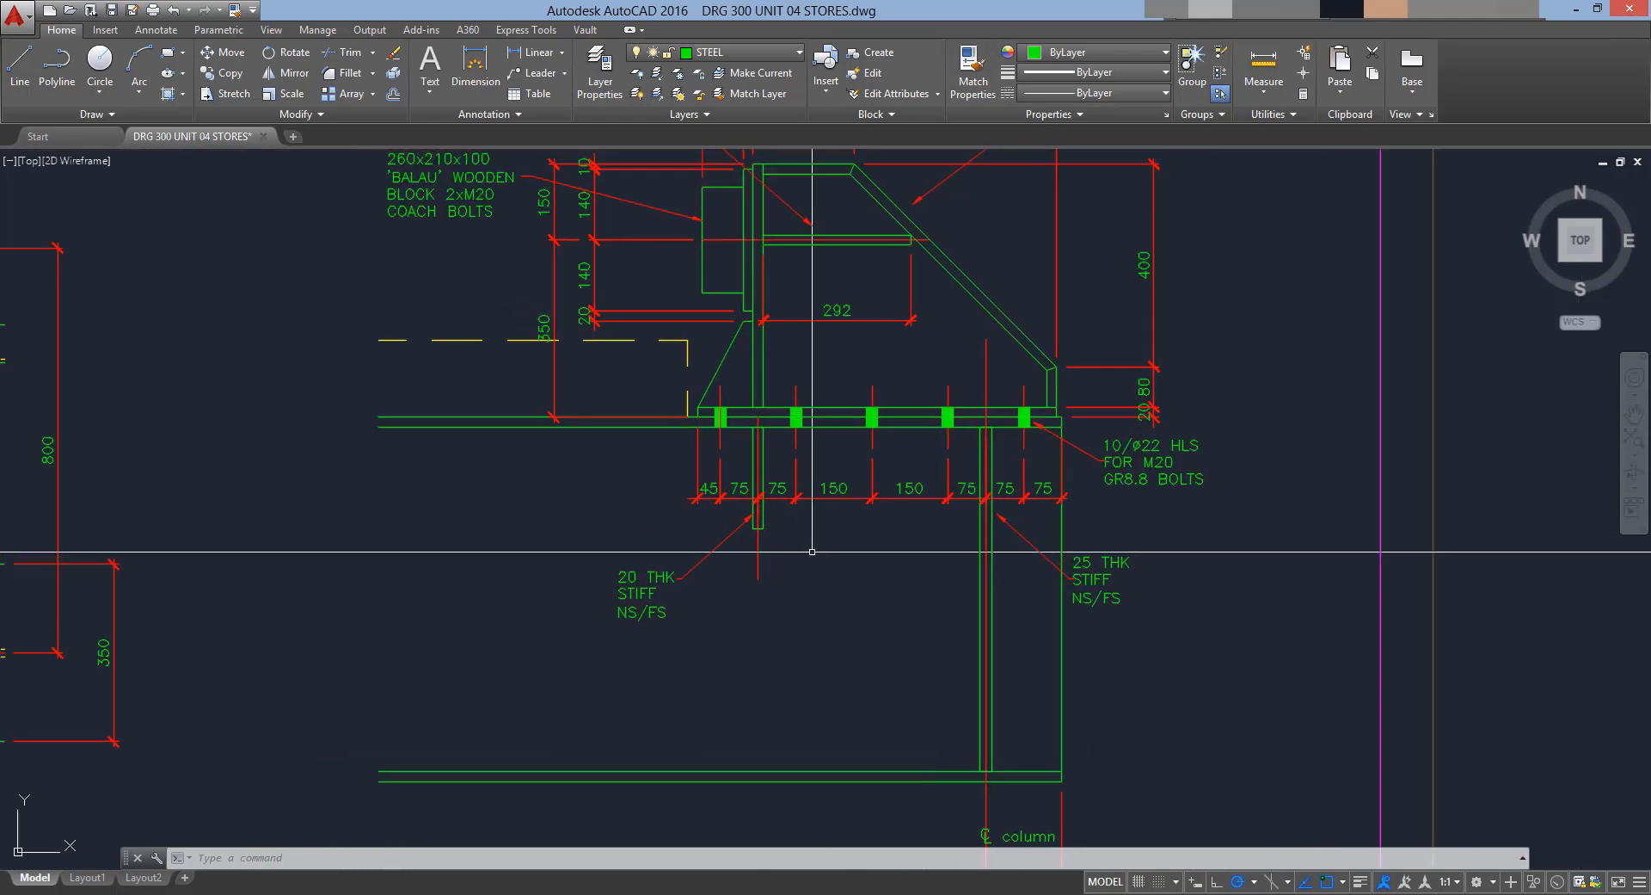
scroll(792, 555, "down", 5)
scroll(749, 547, "up", 4)
scroll(744, 546, "down", 4)
mouse_move(746, 545)
middle_mouse_down()
mouse_move(936, 475)
mouse_move(1108, 440)
middle_mouse_up()
mouse_move(924, 519)
middle_mouse_down()
mouse_move(1081, 501)
mouse_move(1090, 217)
middle_mouse_up()
middle_click_drag(982, 474, 986, 422)
middle_click_drag(1172, 443, 863, 827)
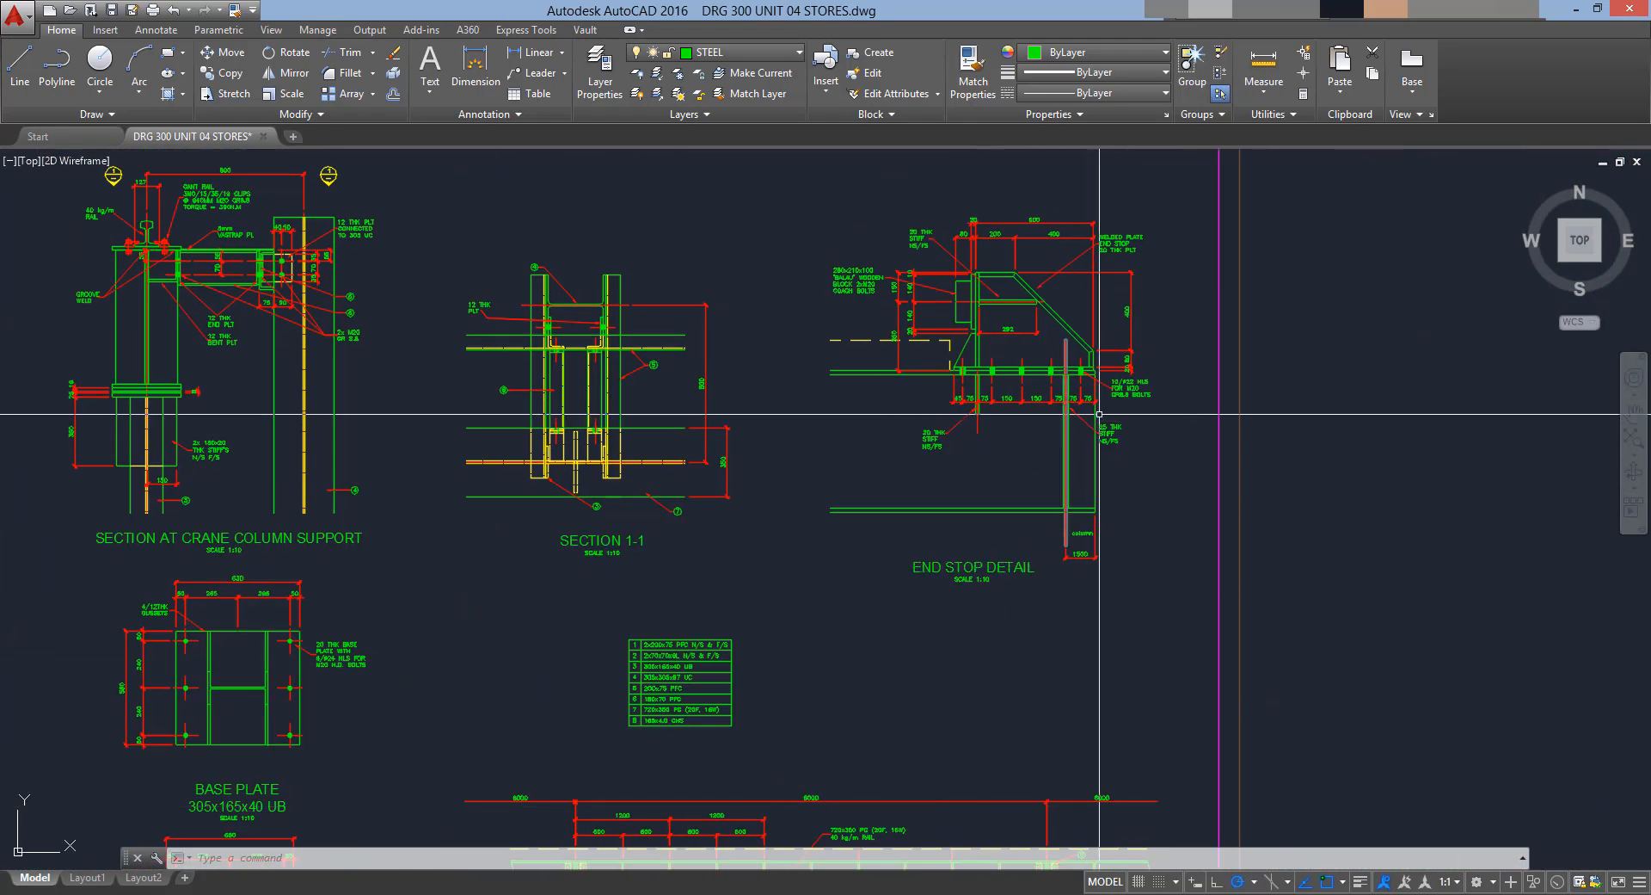
Examine the dimension between the column centreline and the beam end in the End Stop Detail
scroll(1100, 412, "up", 4)
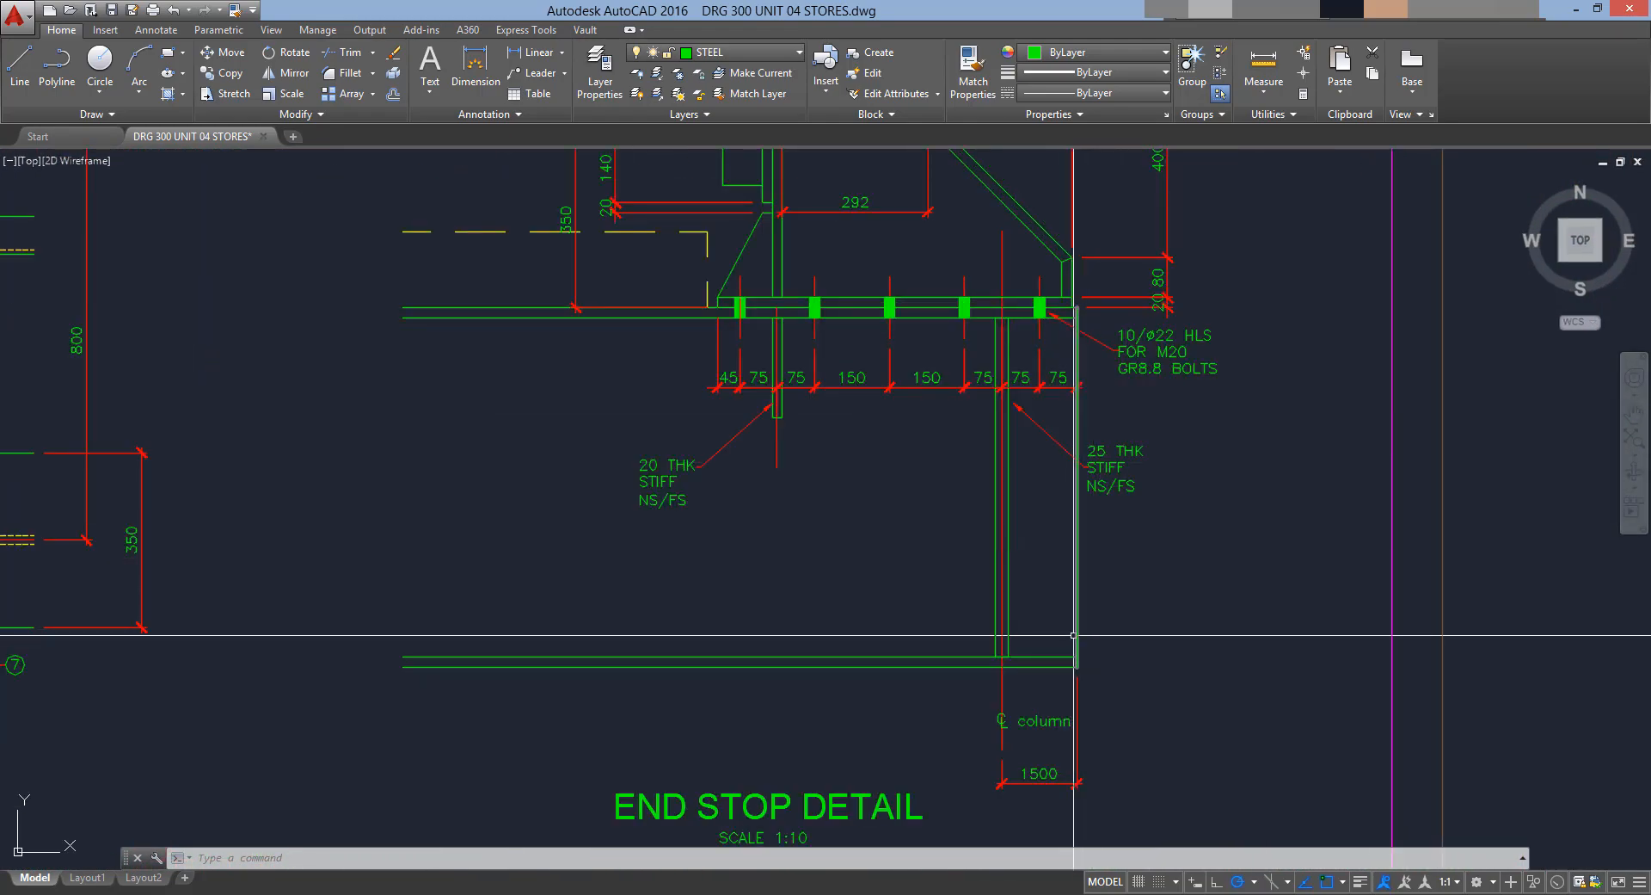
scroll(940, 564, "down", 1)
scroll(934, 666, "down", 2)
scroll(906, 714, "up", 3)
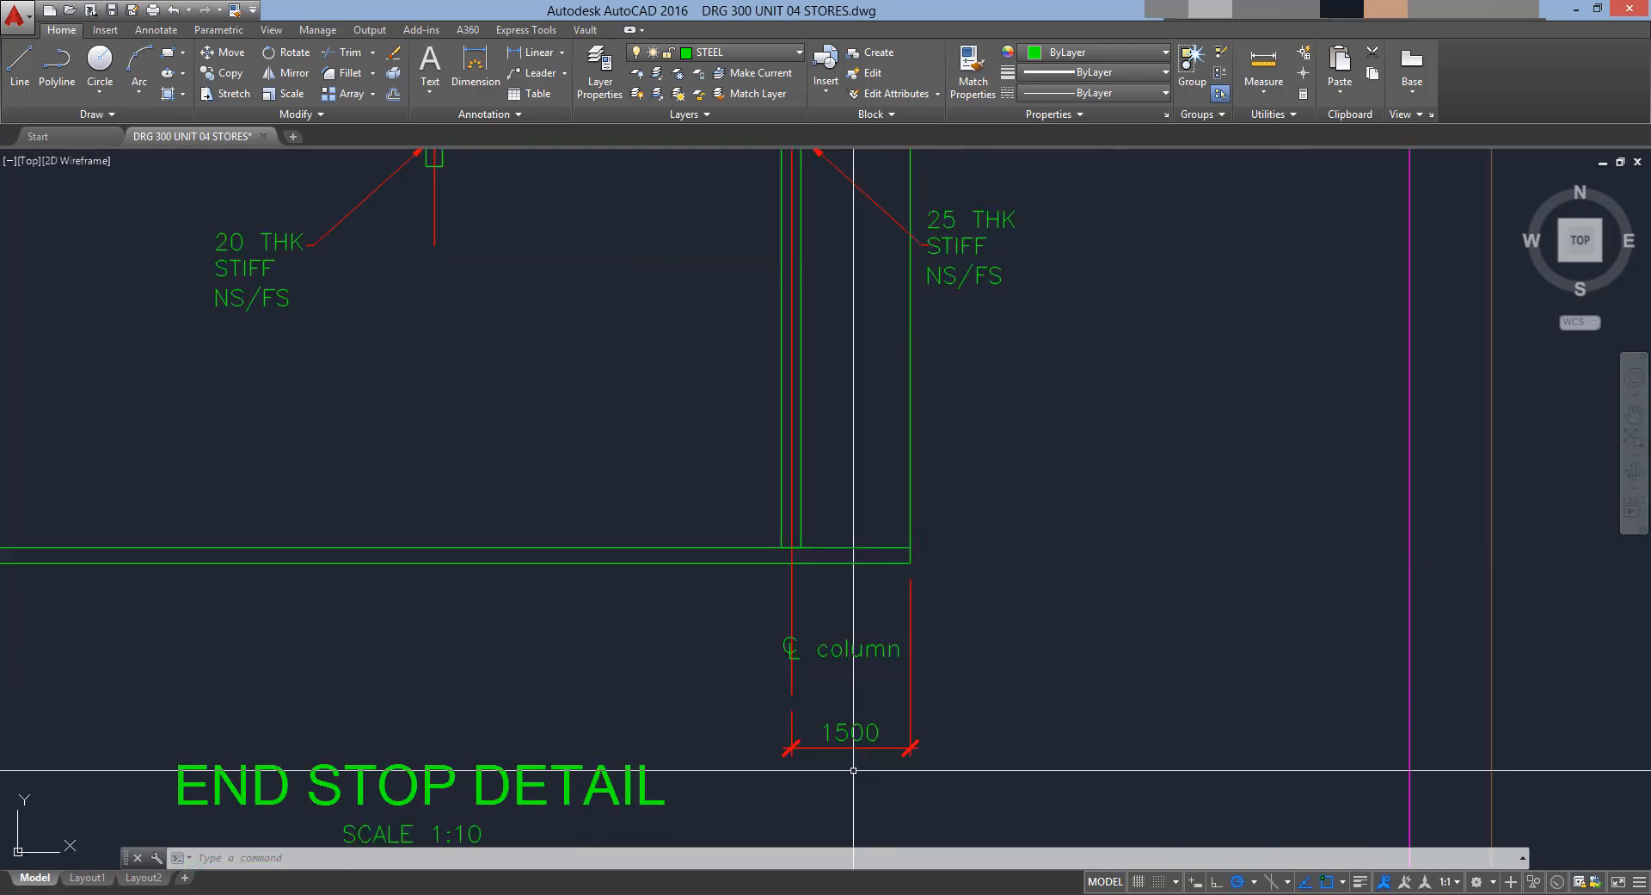
scroll(866, 719, "down", 3)
scroll(878, 683, "up", 2)
middle_click_drag(889, 689, 920, 640)
scroll(947, 637, "down", 1)
Match the properties of the 600 dimension to the column-centreline-to-beam-end dimension in the End Stop Detail
left_click(235, 10)
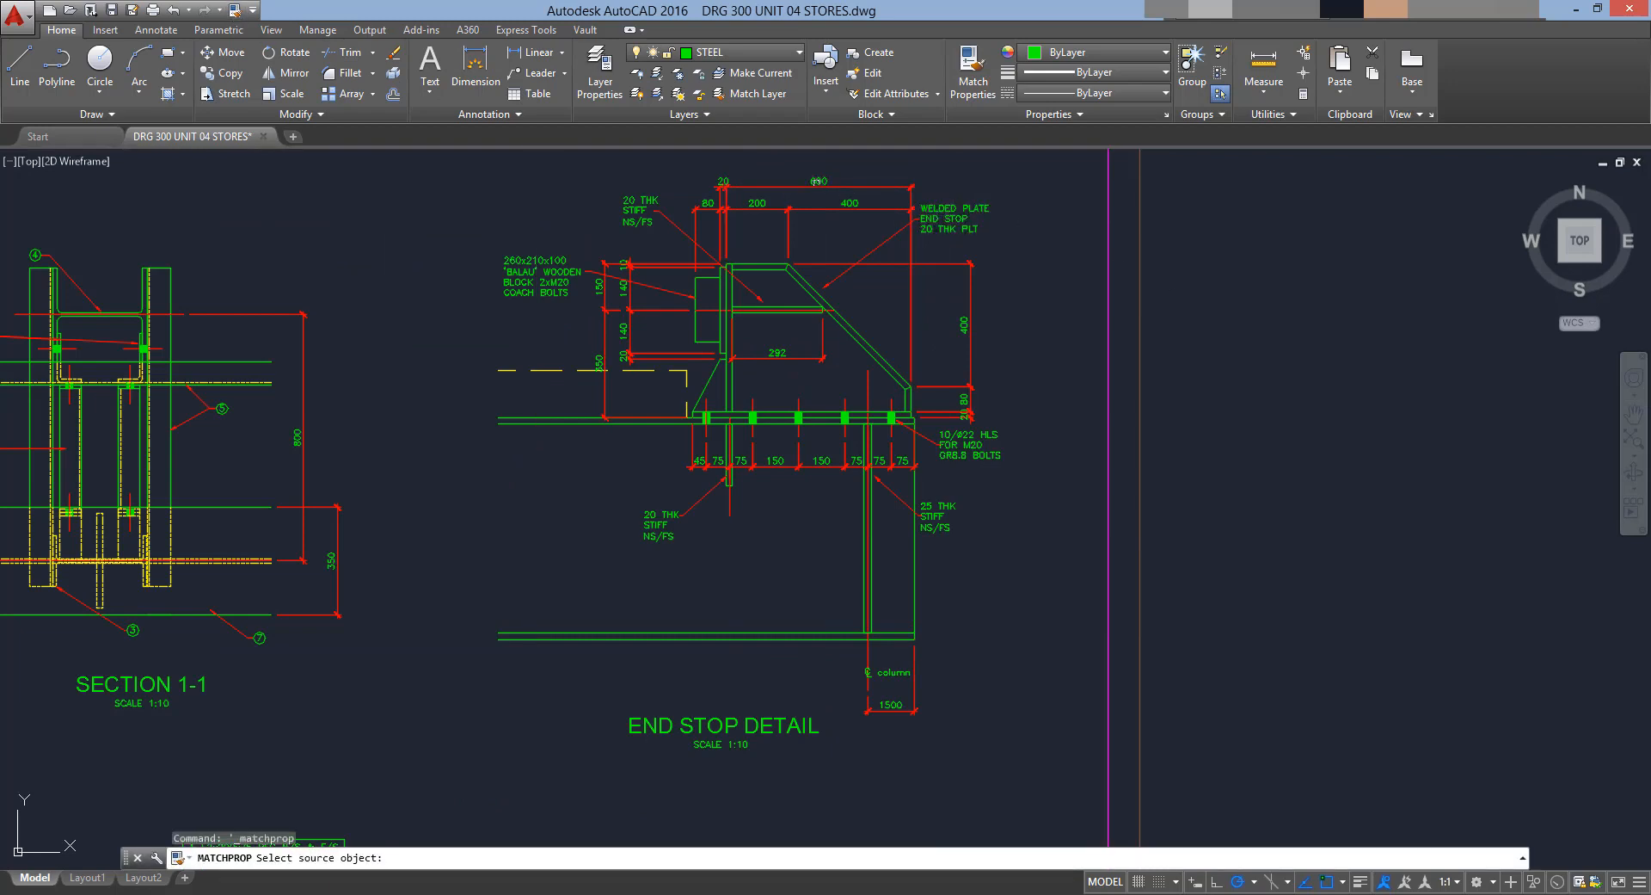
left_click(790, 188)
key("Escape")
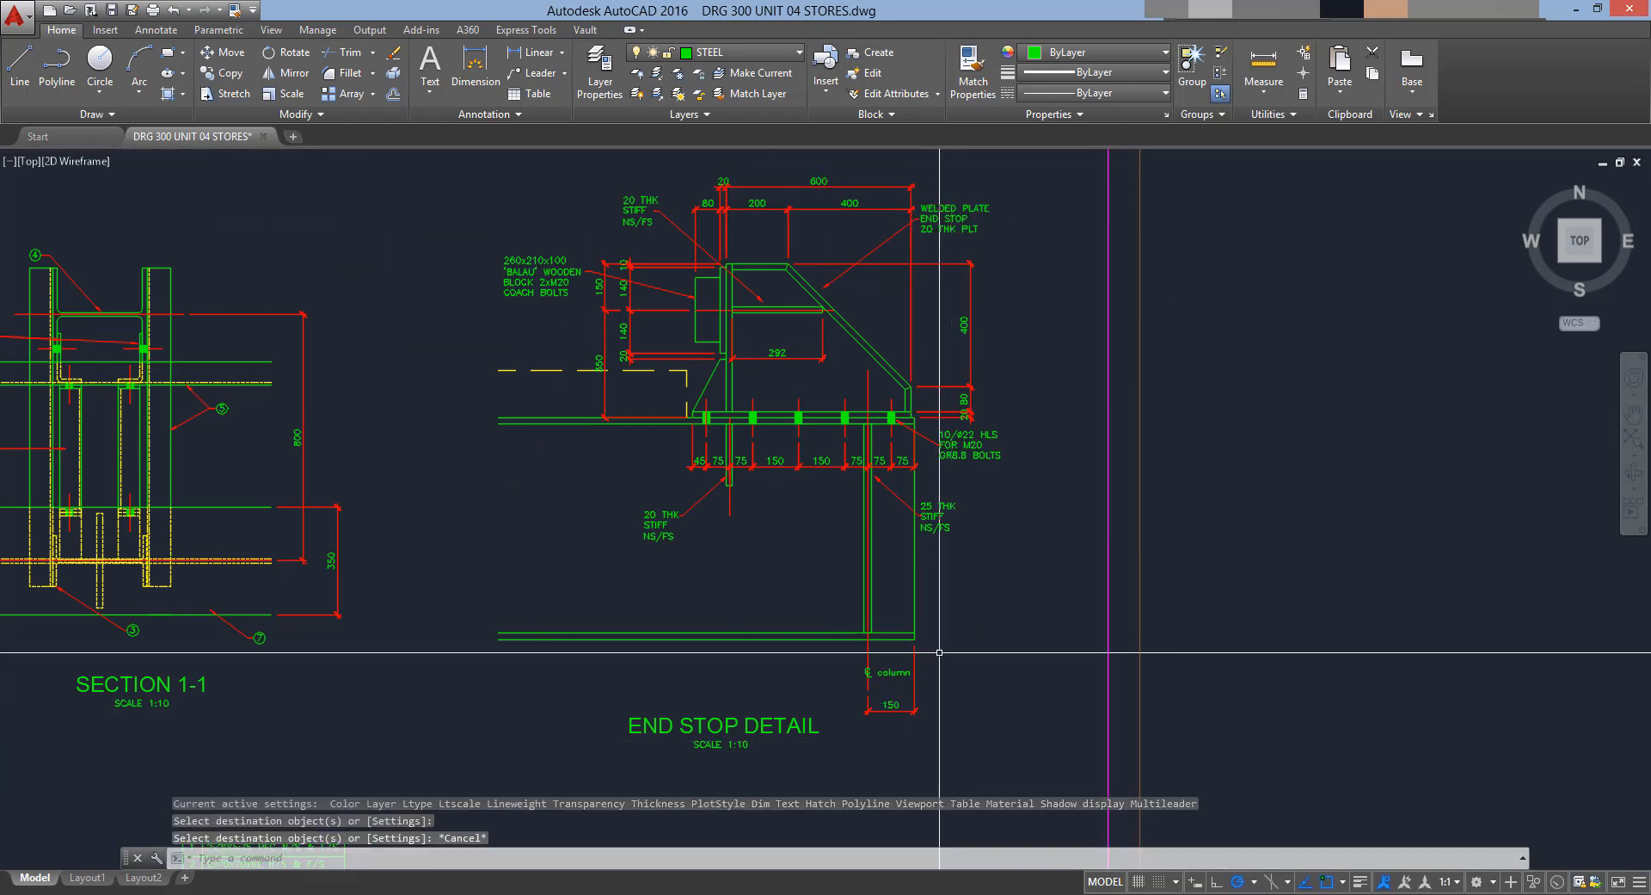
mouse_move(938, 621)
middle_mouse_down()
mouse_move(940, 667)
mouse_move(947, 645)
middle_mouse_up()
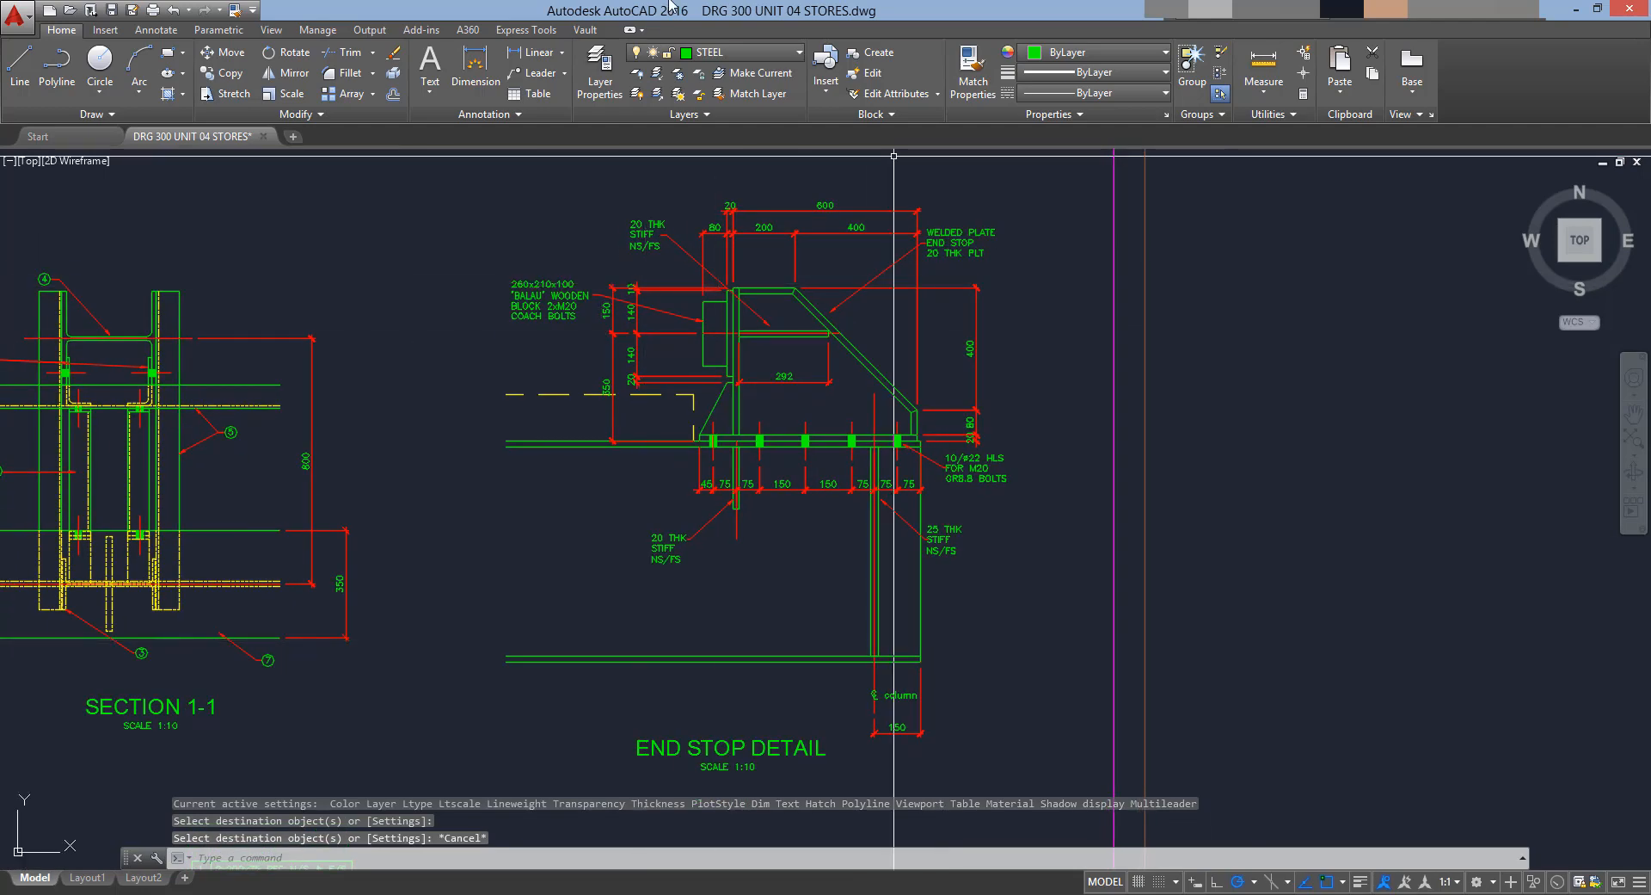
Switch to Tekla Structures and move the crane beam's end handle onto grid line A
mouse_move(672, 5)
left_mouse_down()
mouse_move(0, 651)
mouse_move(0, 26)
left_mouse_up()
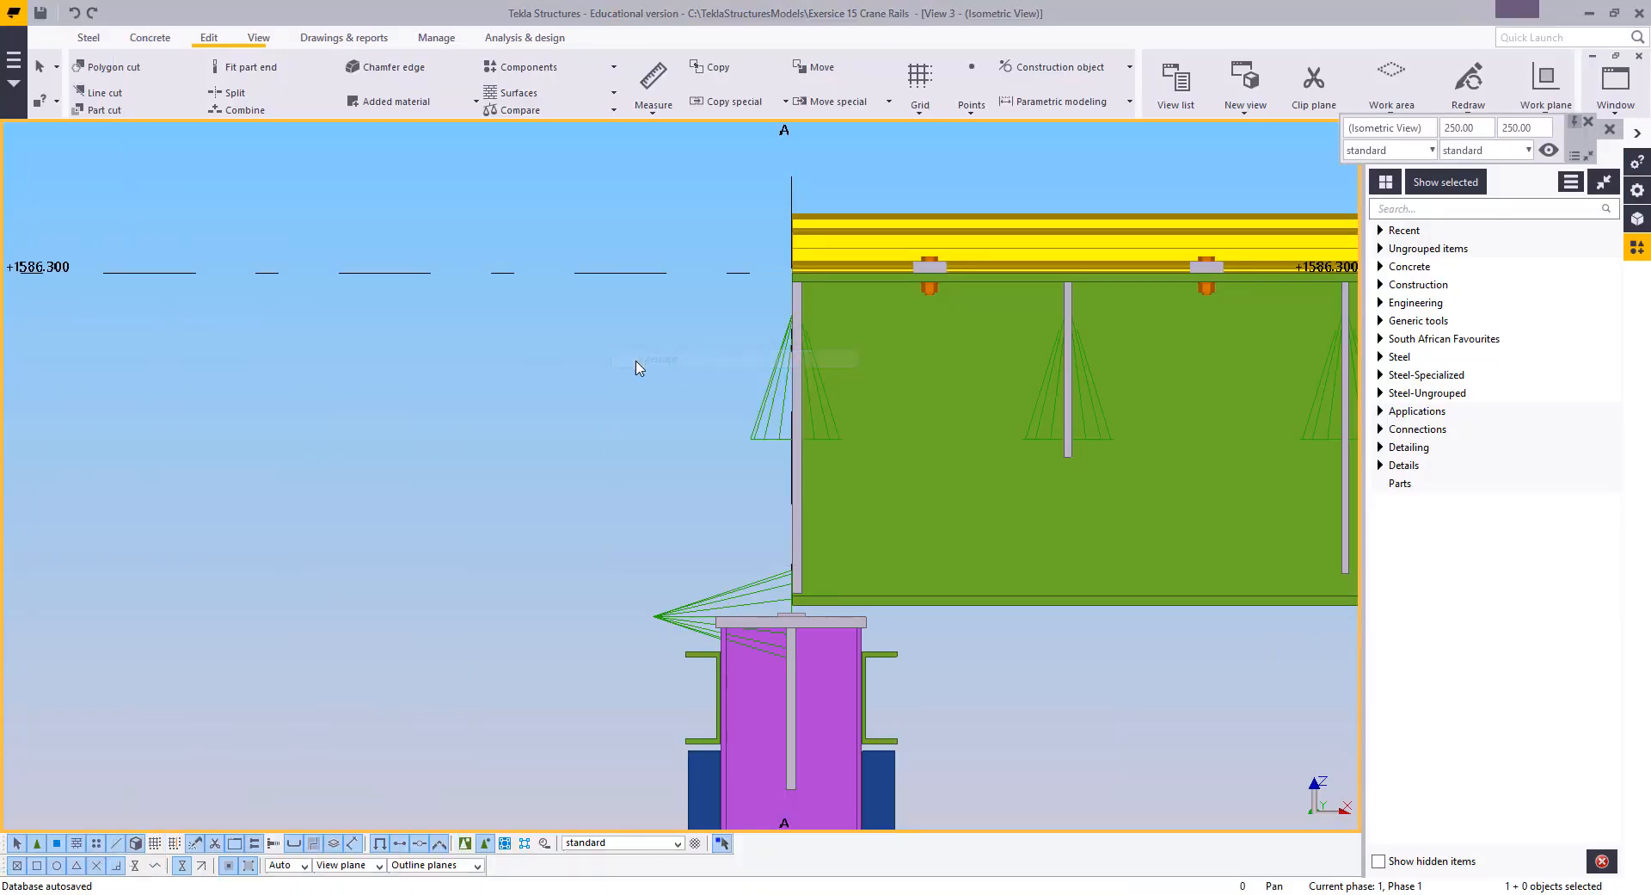
scroll(966, 431, "up", 2)
scroll(1037, 504, "up", 1)
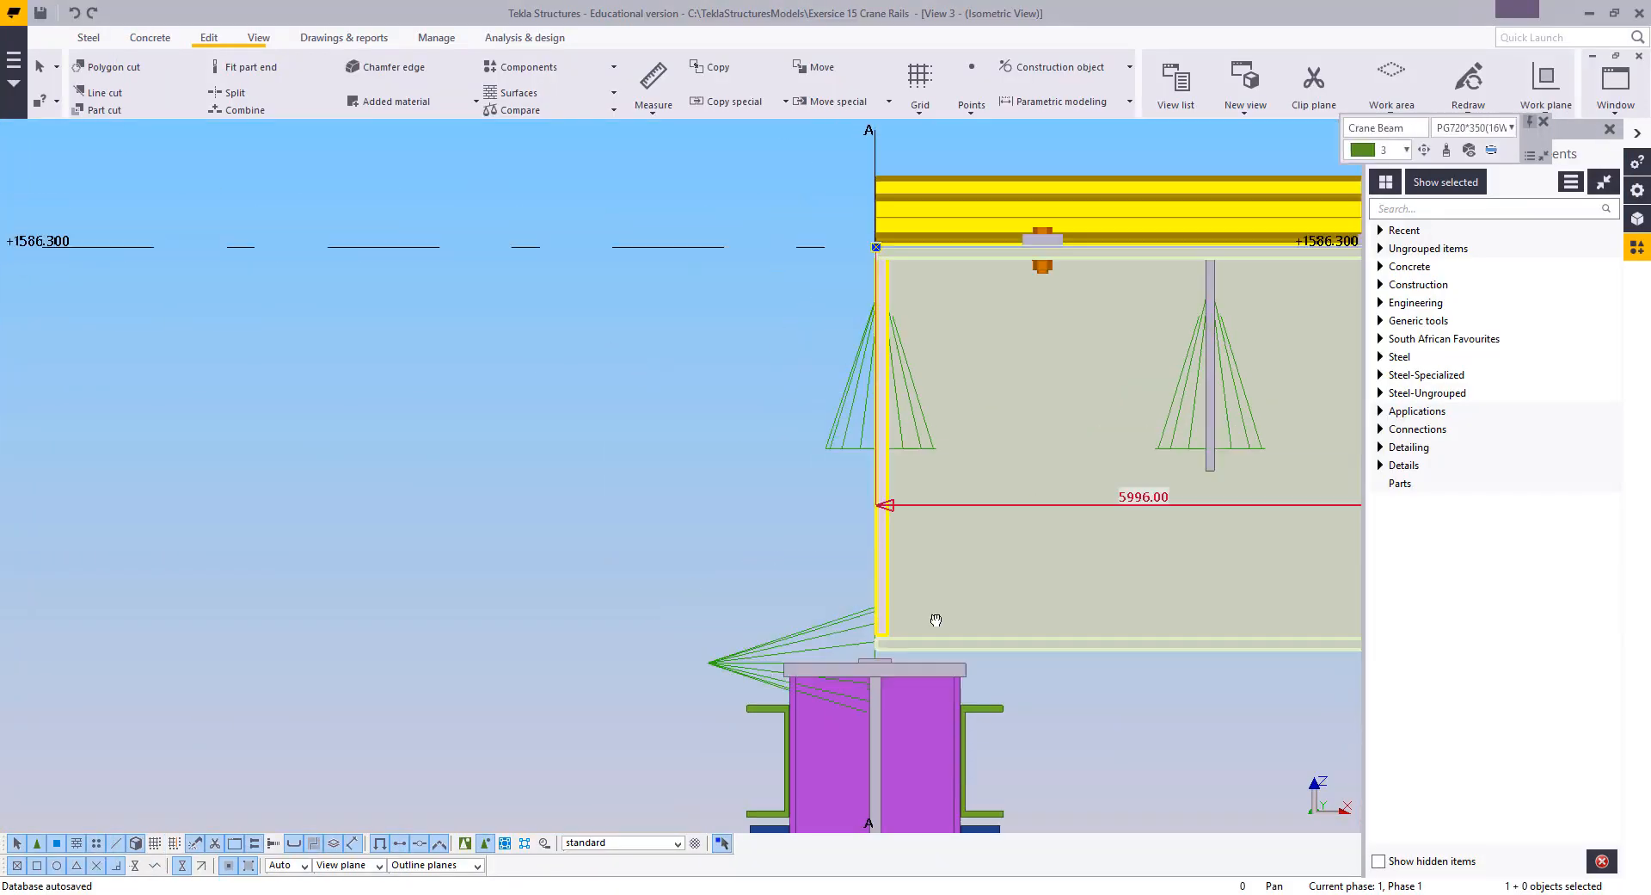
left_click_drag(734, 121, 1147, 479)
right_click(805, 204)
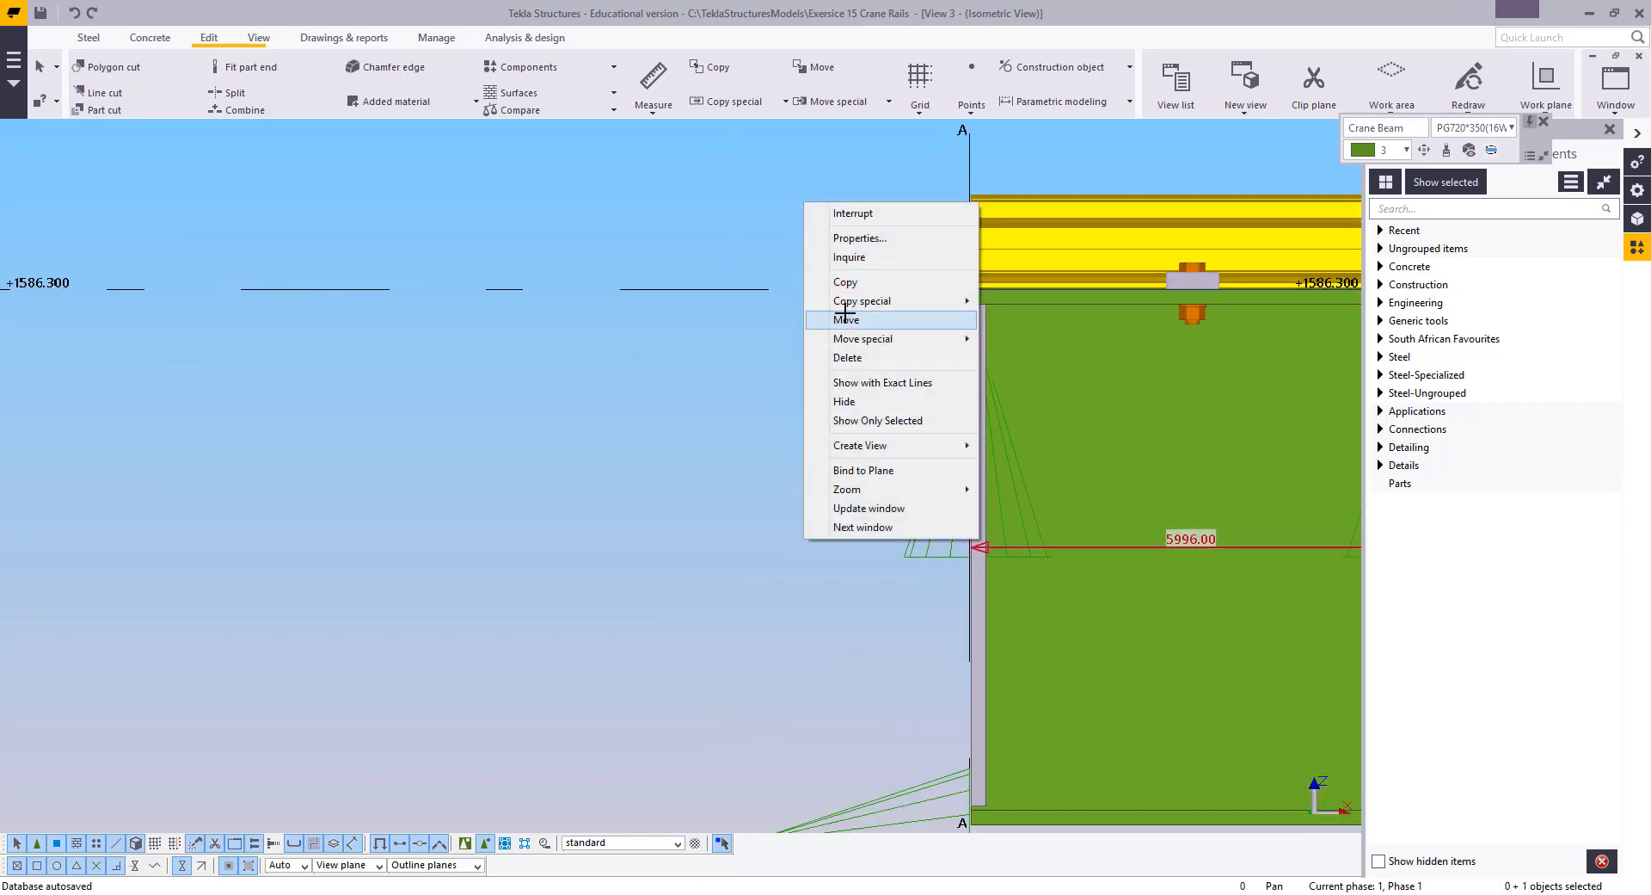
left_click(847, 319)
scroll(934, 269, "up", 3)
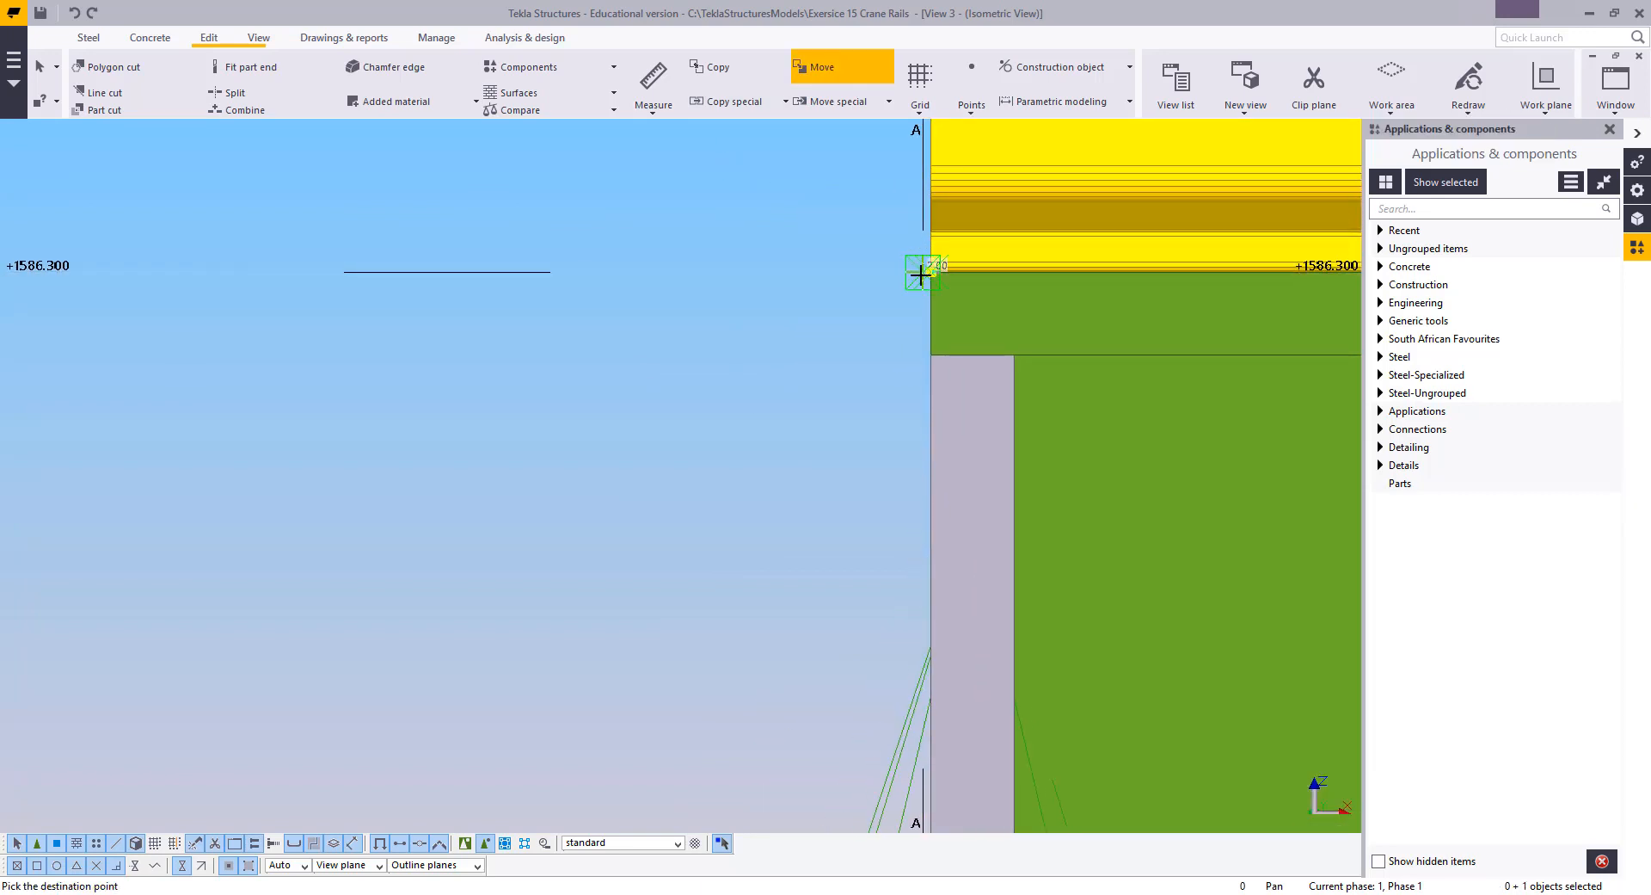
left_click(850, 262)
Move the crane beam's end handle 150 mm outward past grid line A
right_click(829, 213)
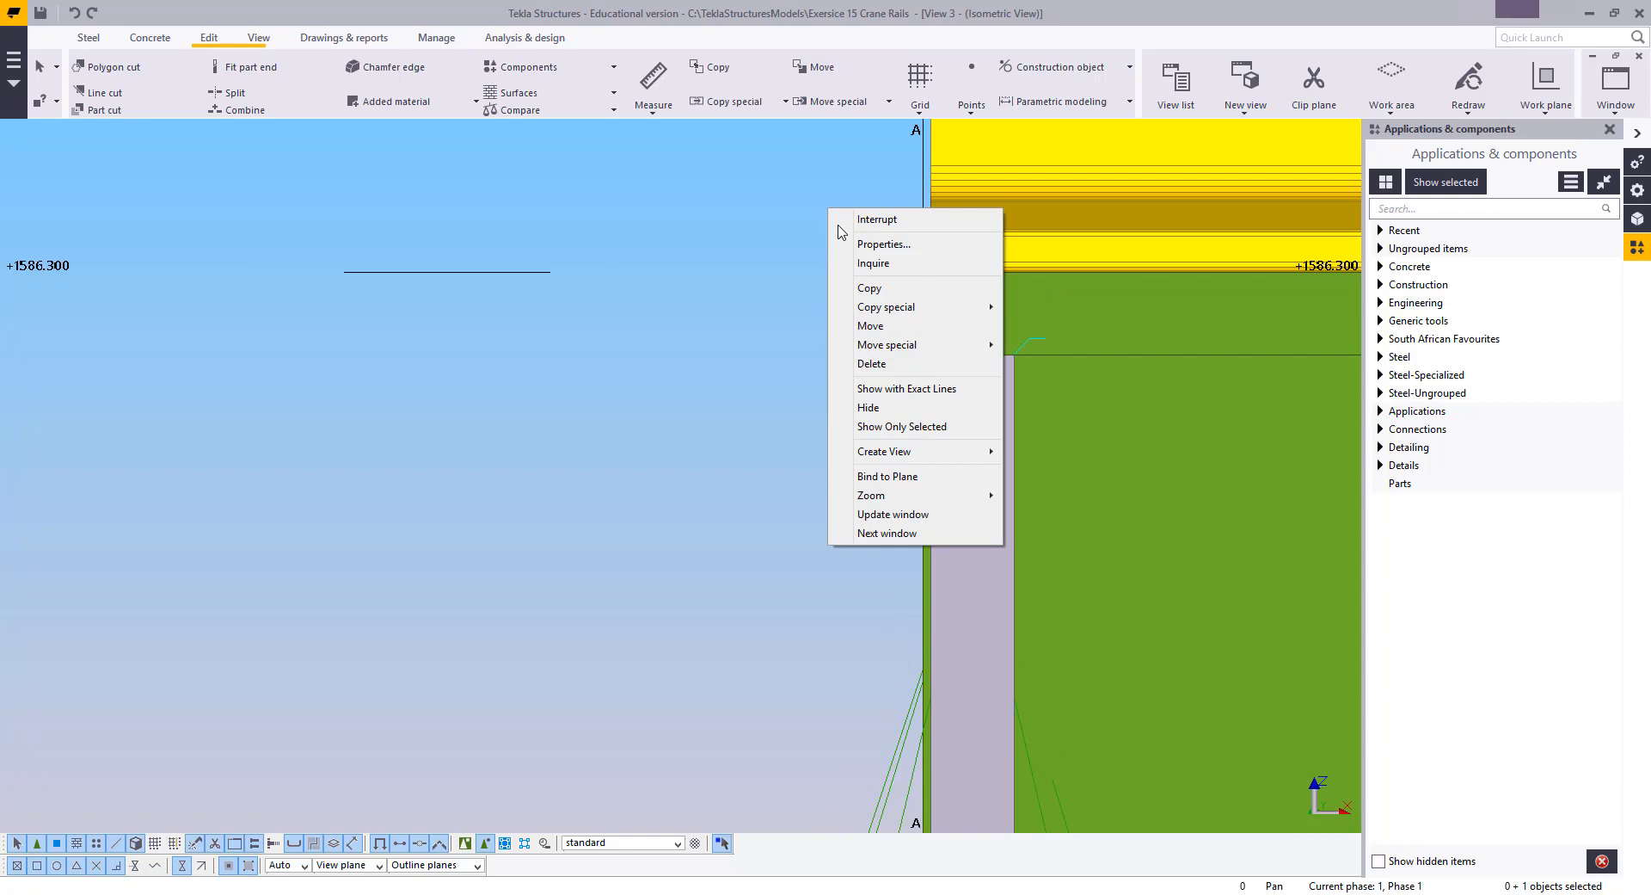
left_click(864, 324)
left_click(899, 272)
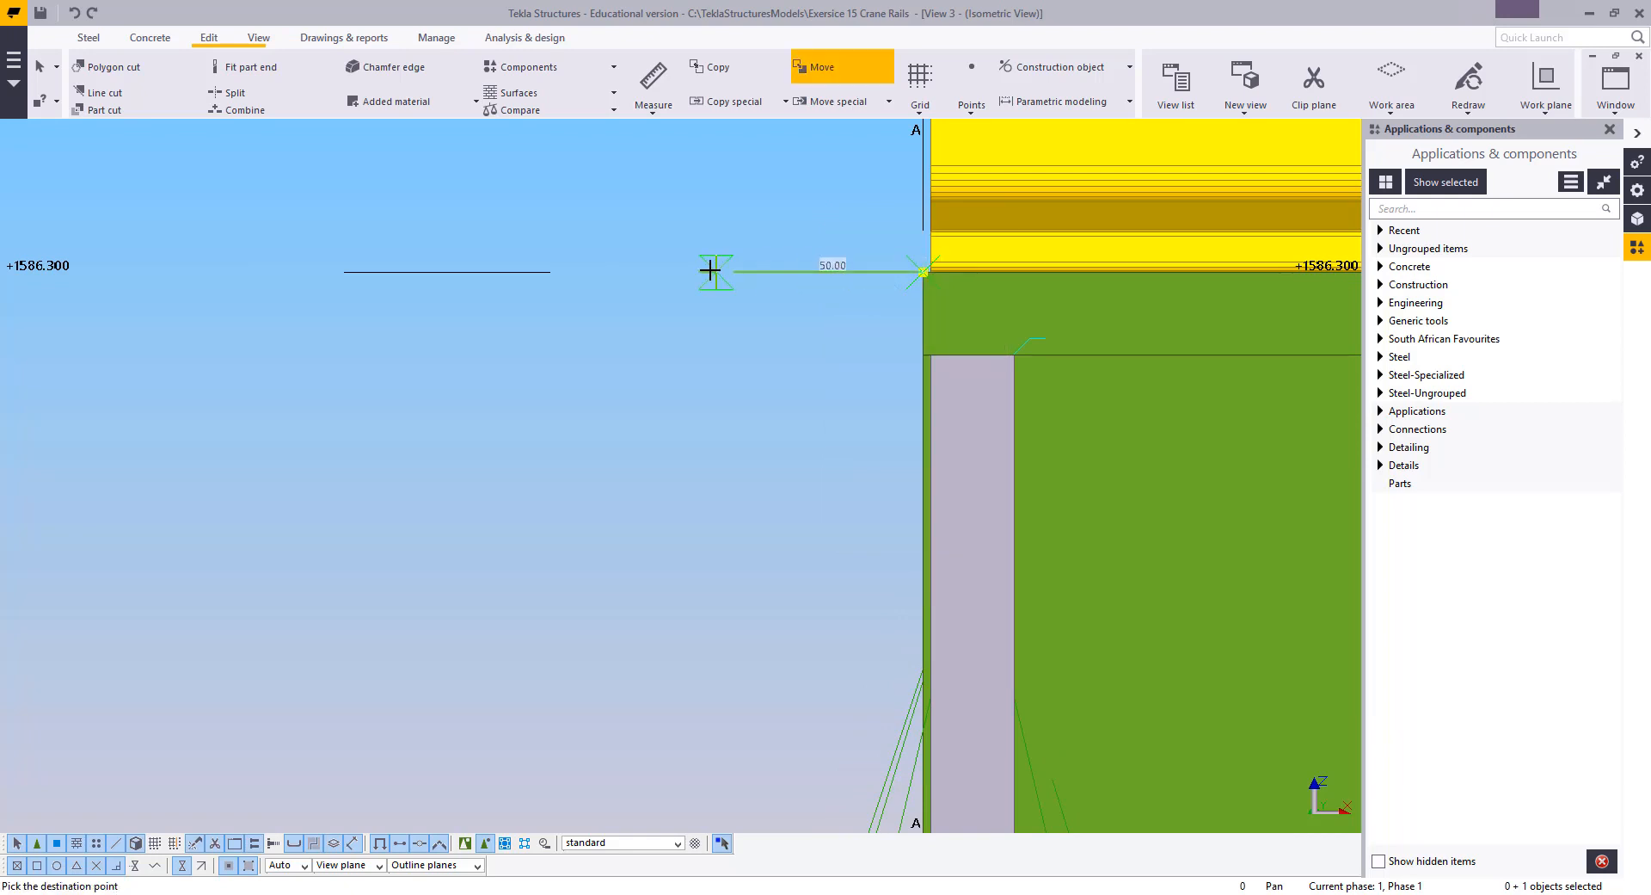
type("150")
key("Return")
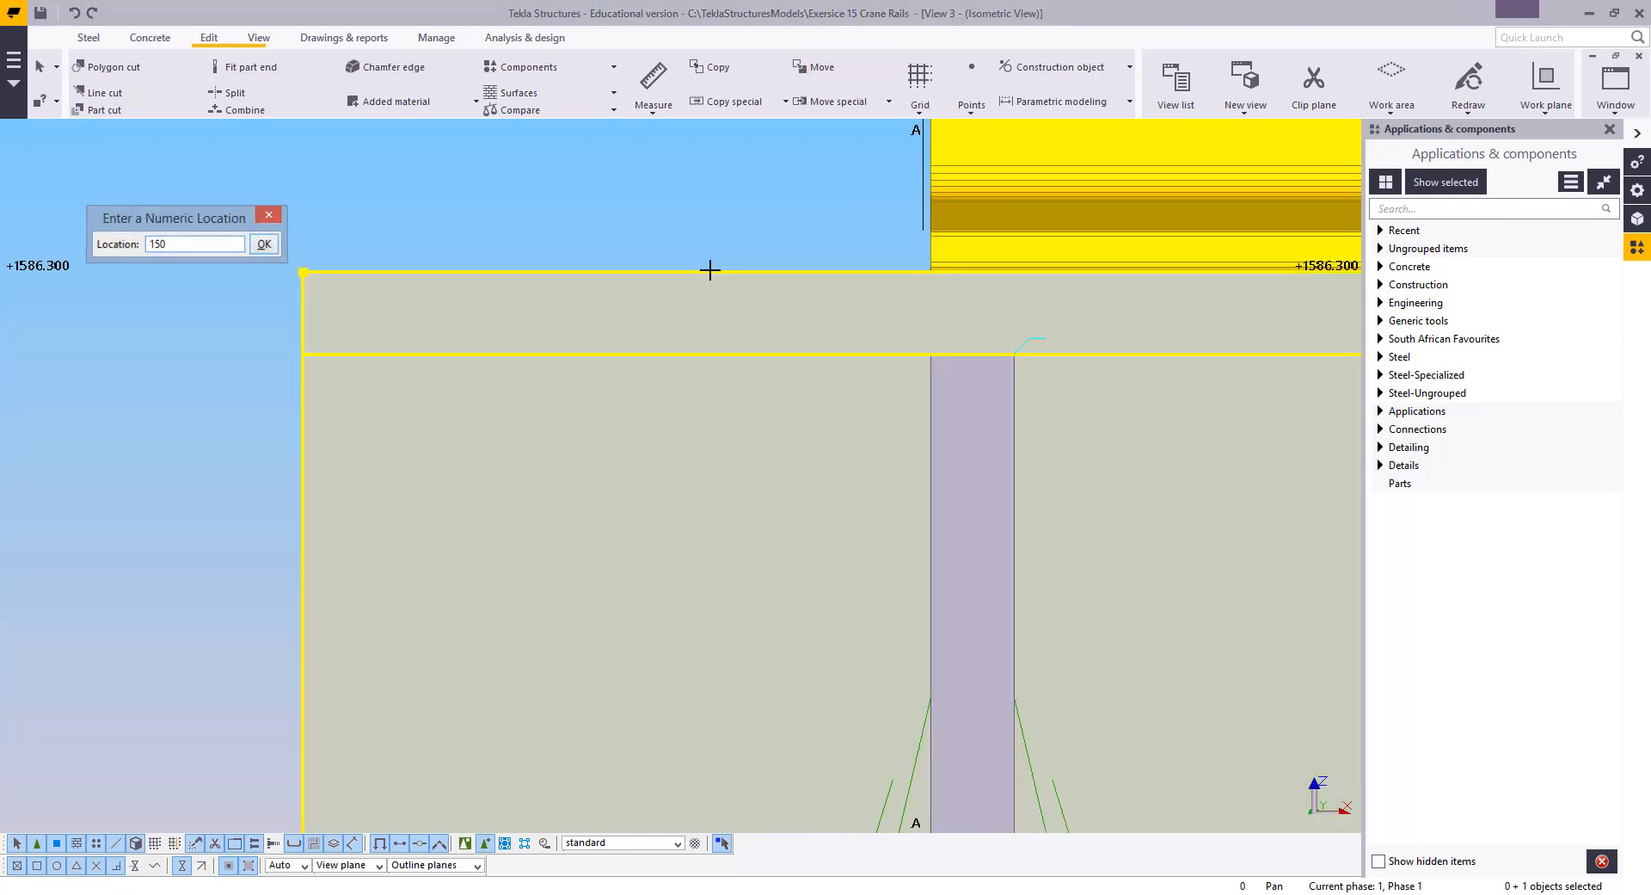
Try to move the stiffener near the crane beam's end onto grid line A
scroll(770, 370, "down", 4)
scroll(809, 385, "up", 5)
left_click(829, 342)
key("ctrl+m")
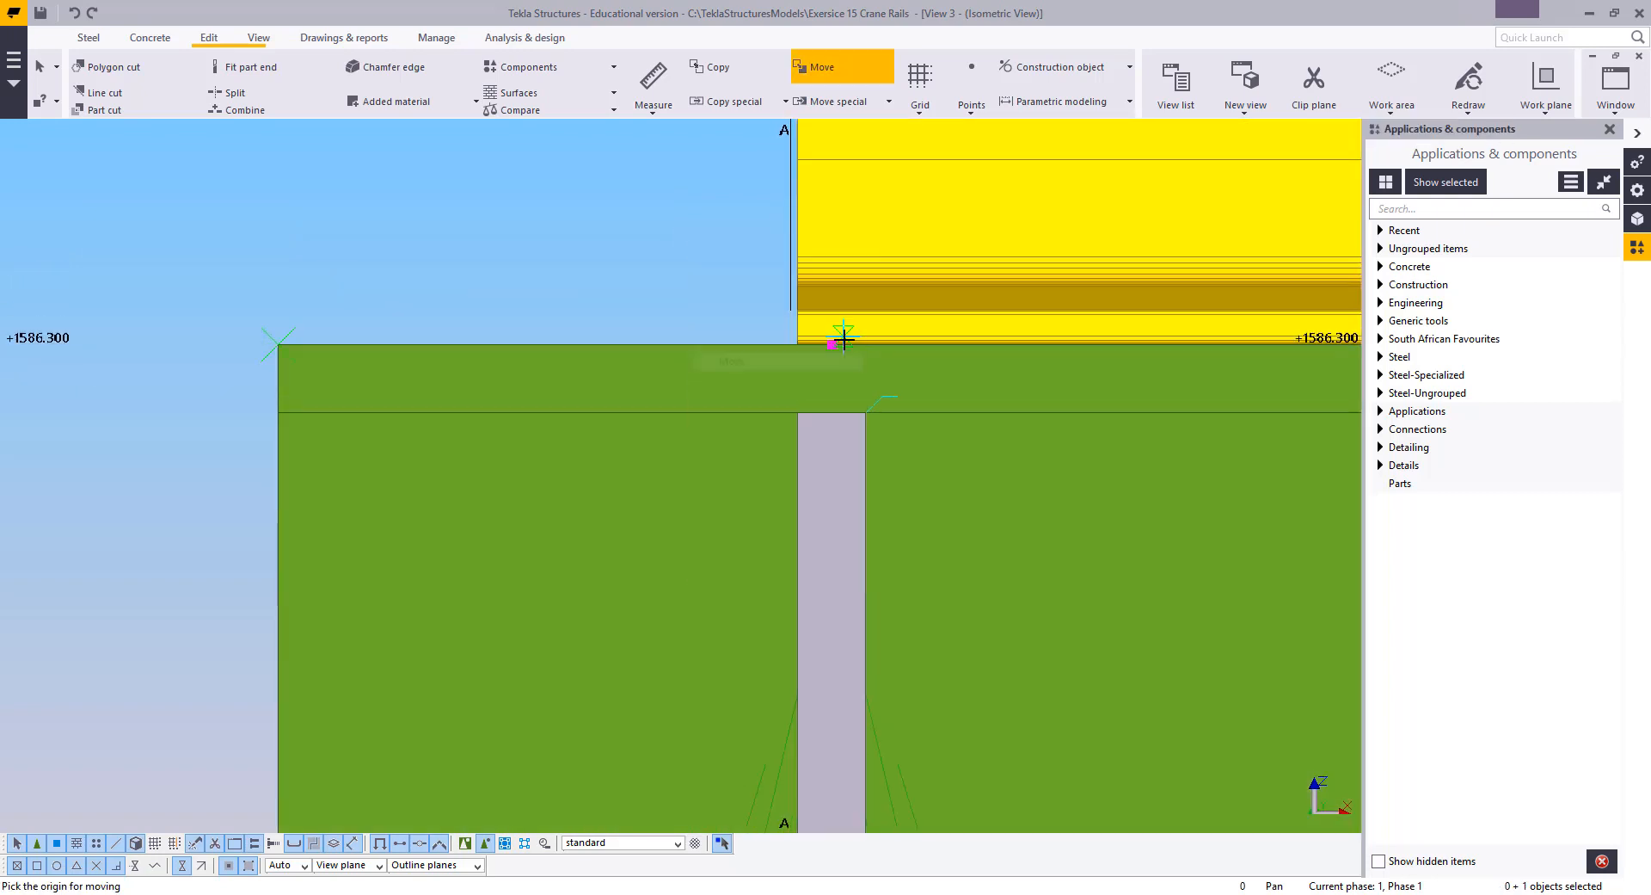
key("Escape")
scroll(840, 468, "down", 7)
key("ctrl+m")
scroll(842, 465, "up", 2)
left_click(830, 339)
left_click(789, 464)
Move the stiffener near the beam end so that its centre lies on grid line A
right_click(676, 338)
left_click(792, 590)
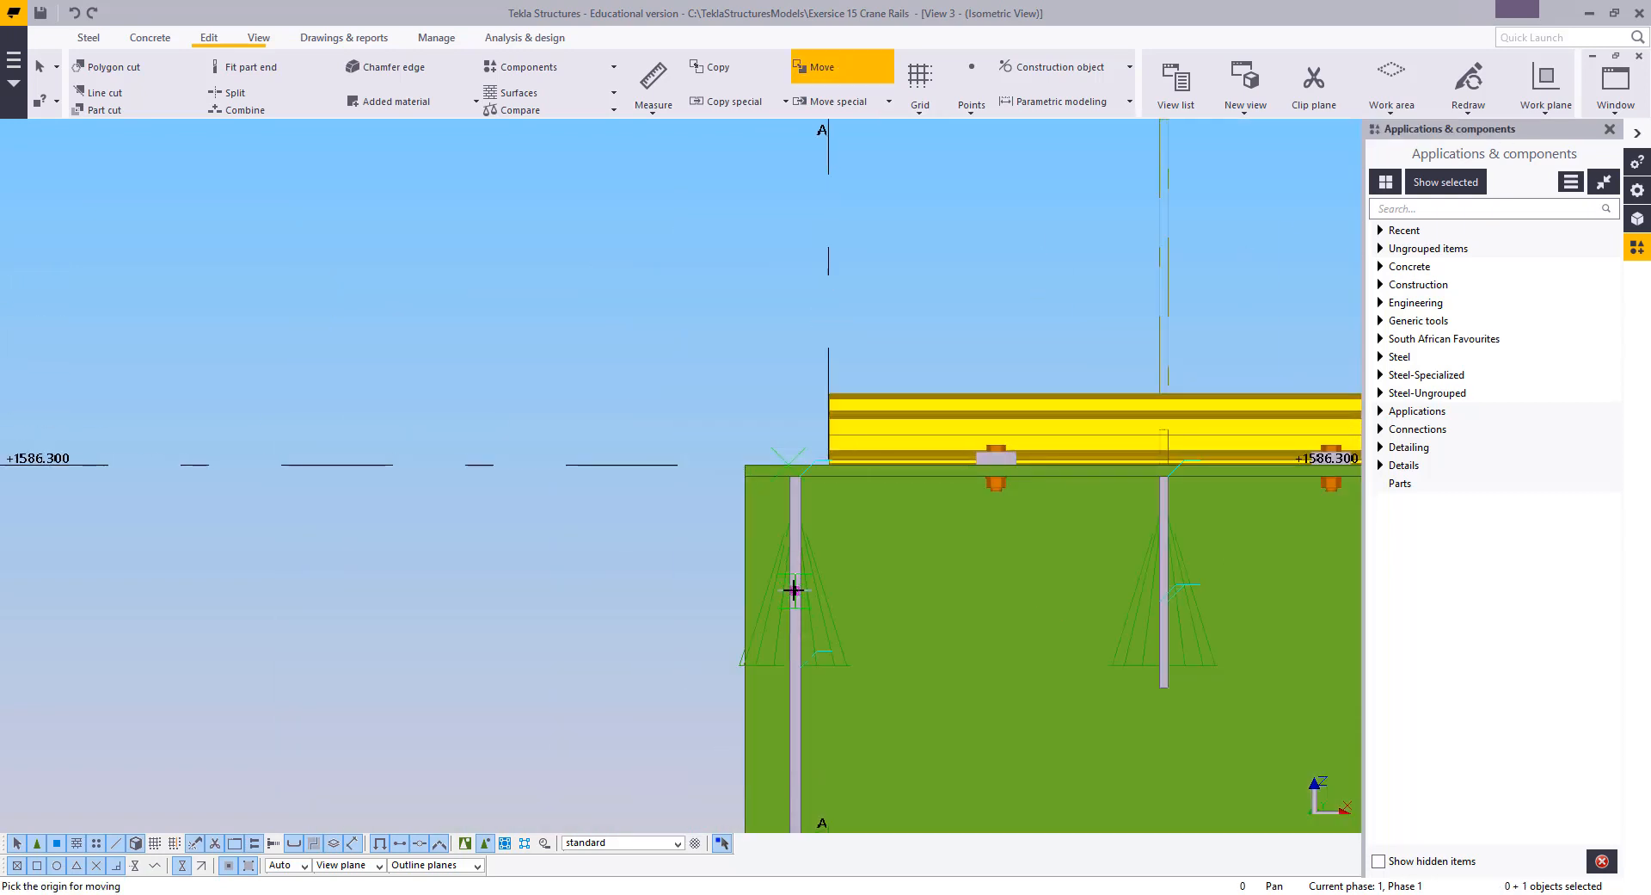
scroll(735, 509, "up", 4)
left_click(977, 395)
right_click(635, 324)
left_click(656, 336)
scroll(441, 429, "down", 4)
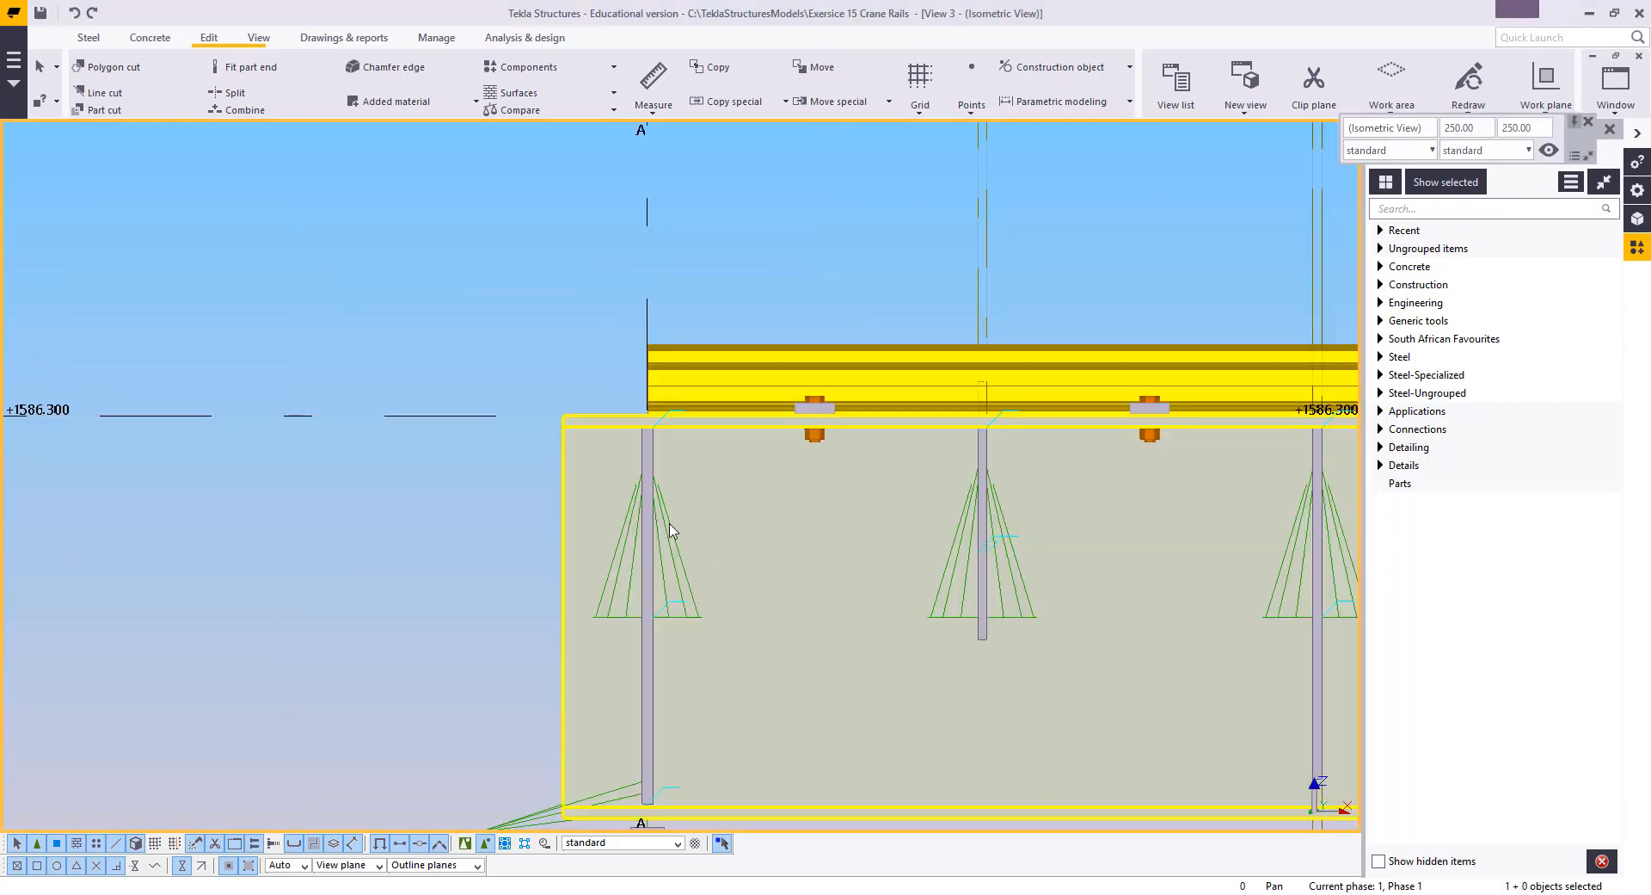
Set the left and right stiffener thickness to 25 mm for the Stiffeners (1003) component at grid A
left_click(685, 568)
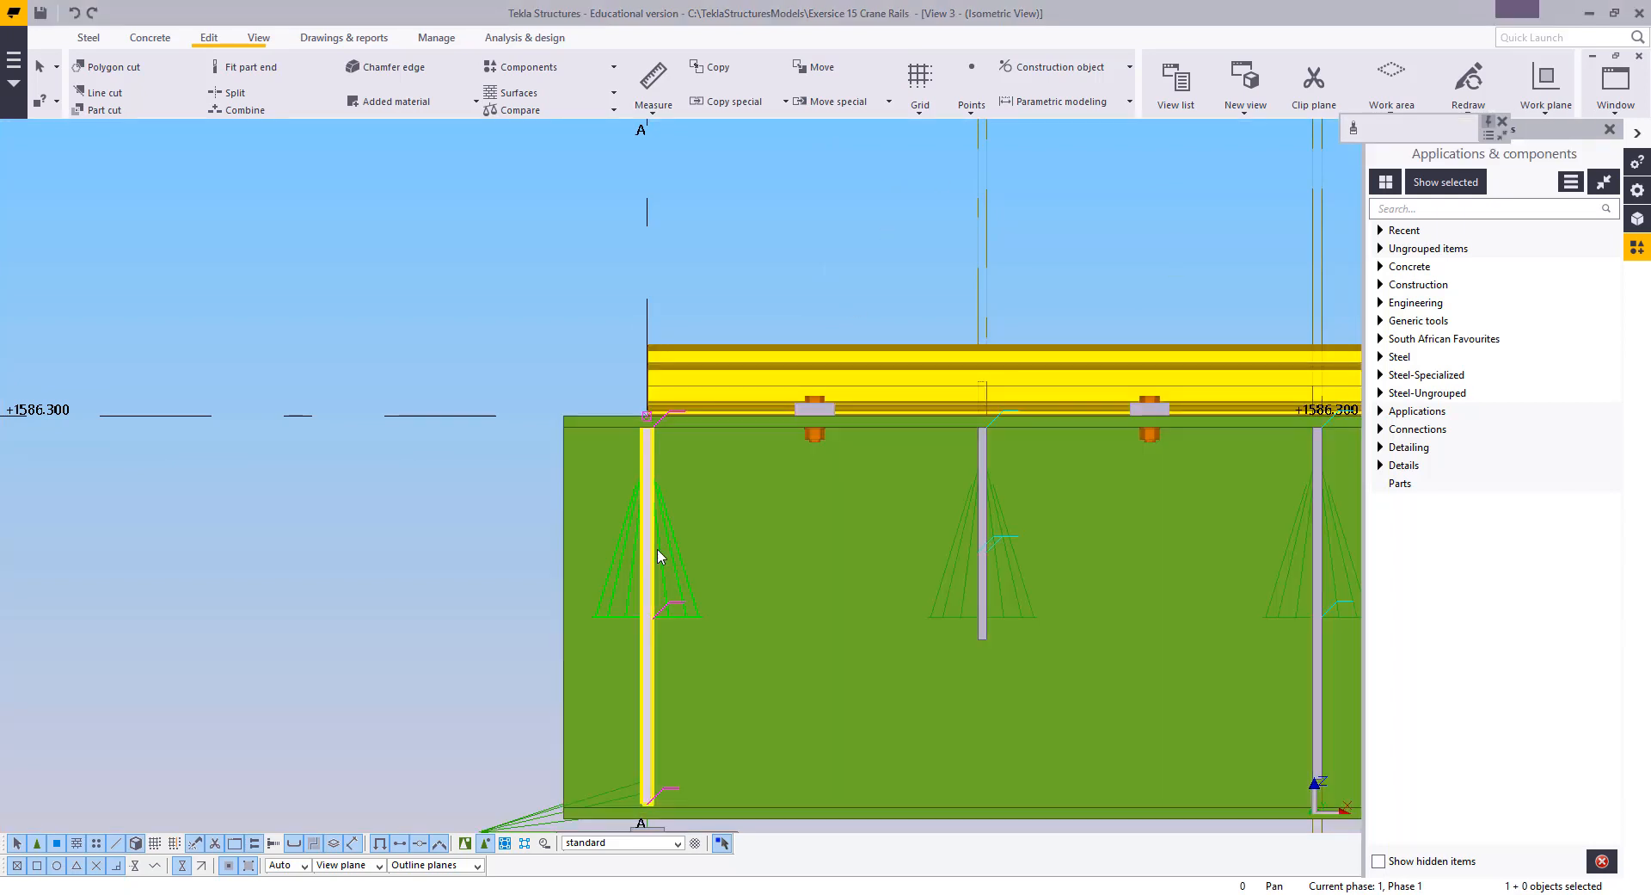
double_click(635, 552)
left_click(1018, 238)
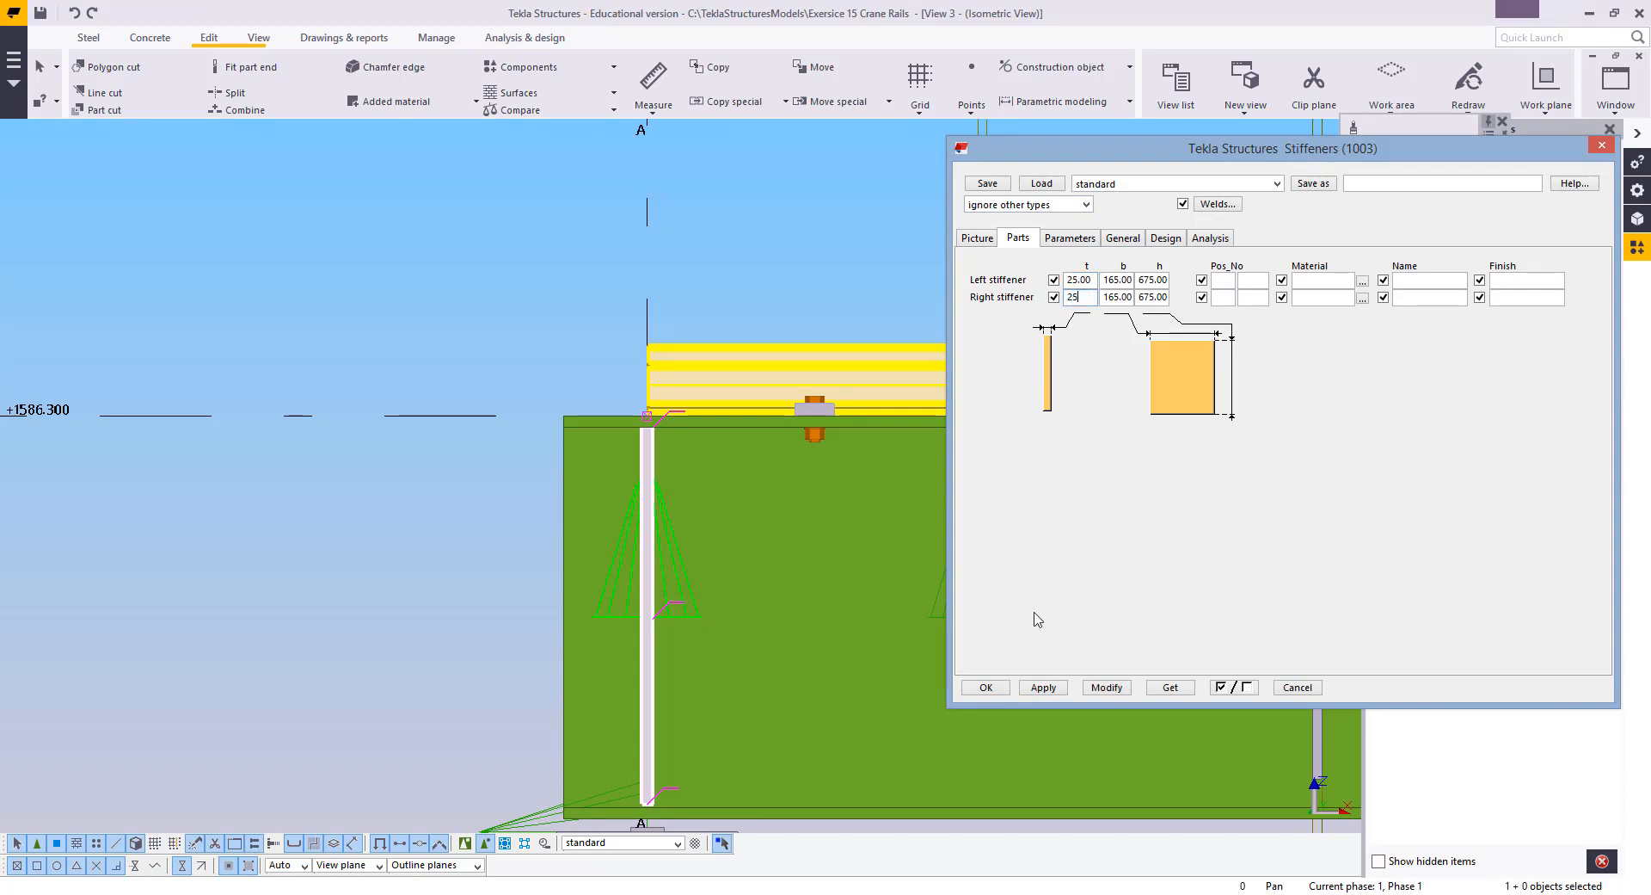
left_click(1118, 688)
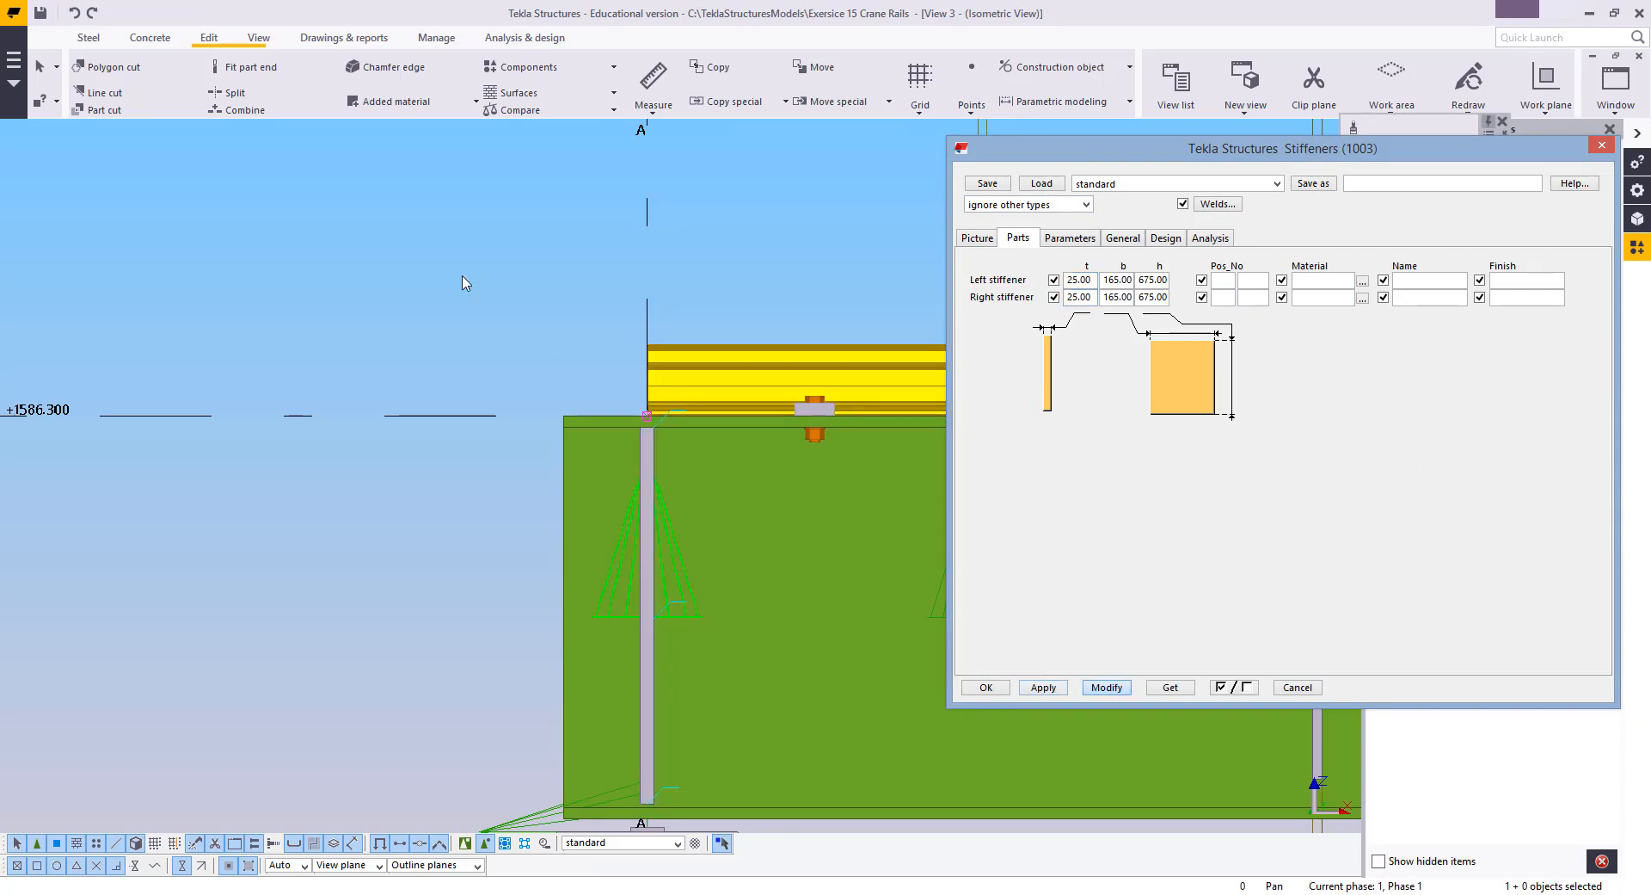
left_click(1601, 146)
Switch to AutoCAD to check the end stop's dimensions above the crane beam
middle_click_drag(720, 294, 728, 397)
scroll(728, 396, "up", 3)
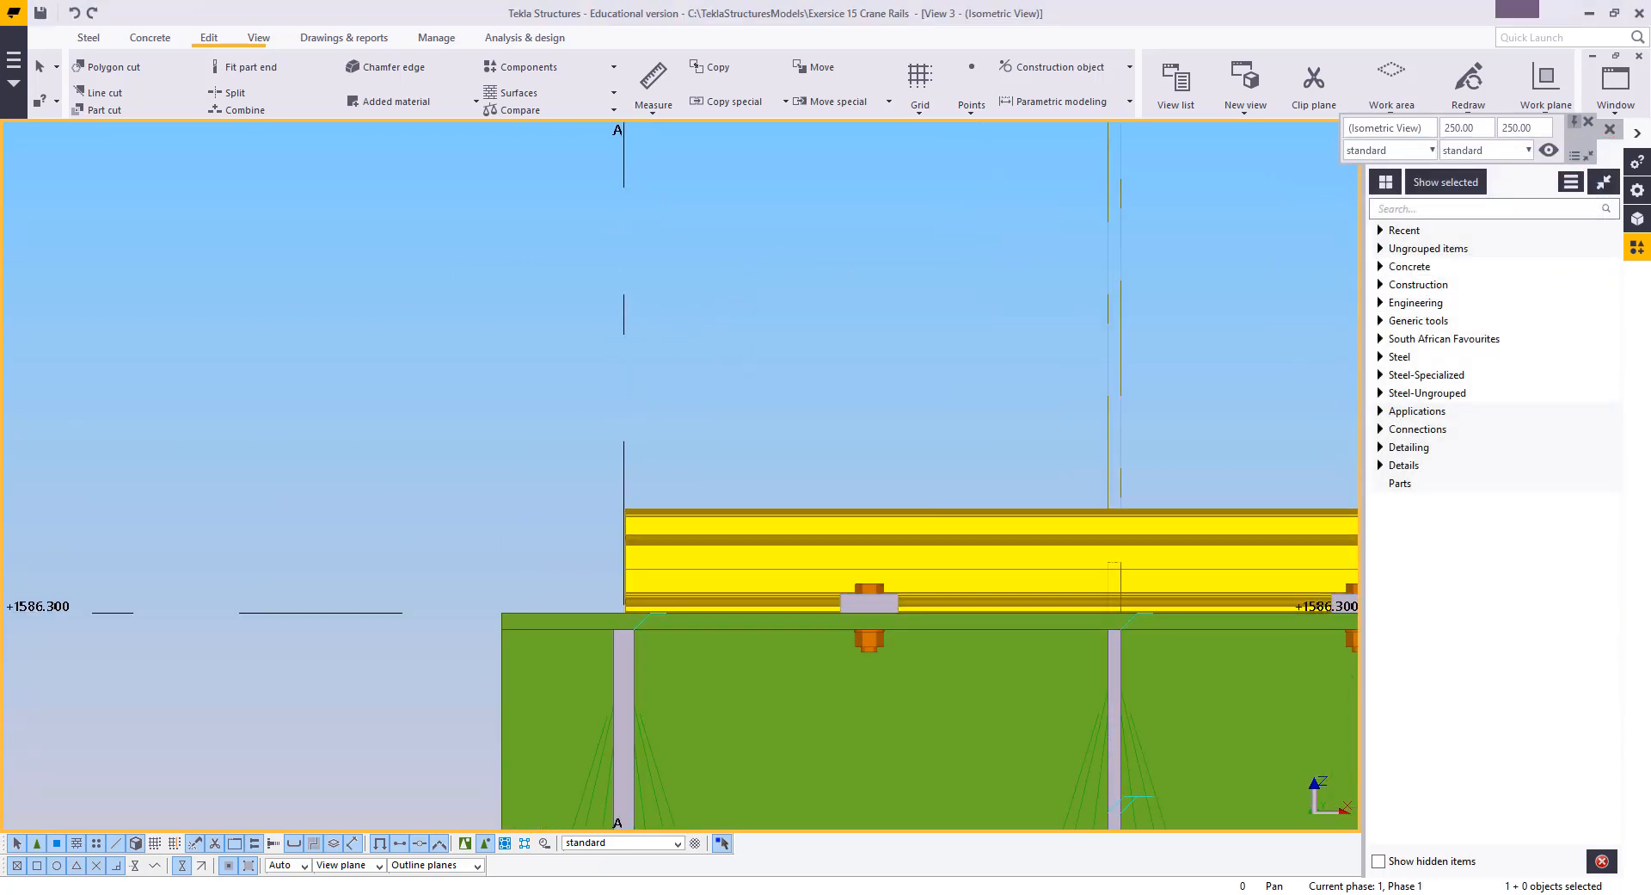
key("alt+Tab")
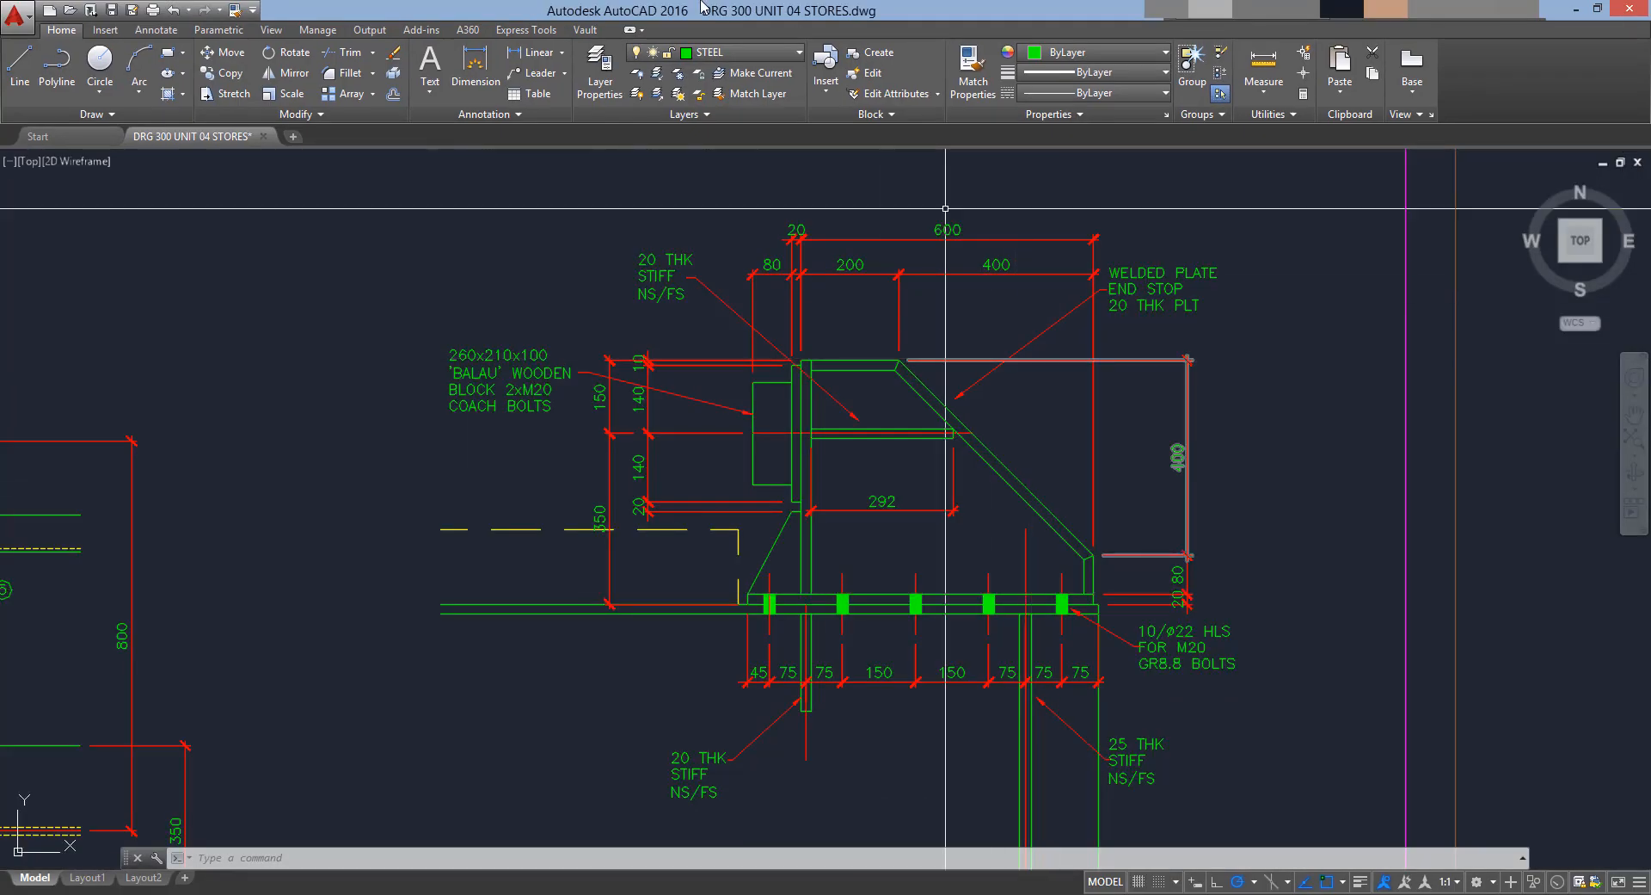
Switch back to Tekla Structures and delete the rail clip and bolts nearest grid A on the crane beam
key("alt+Tab")
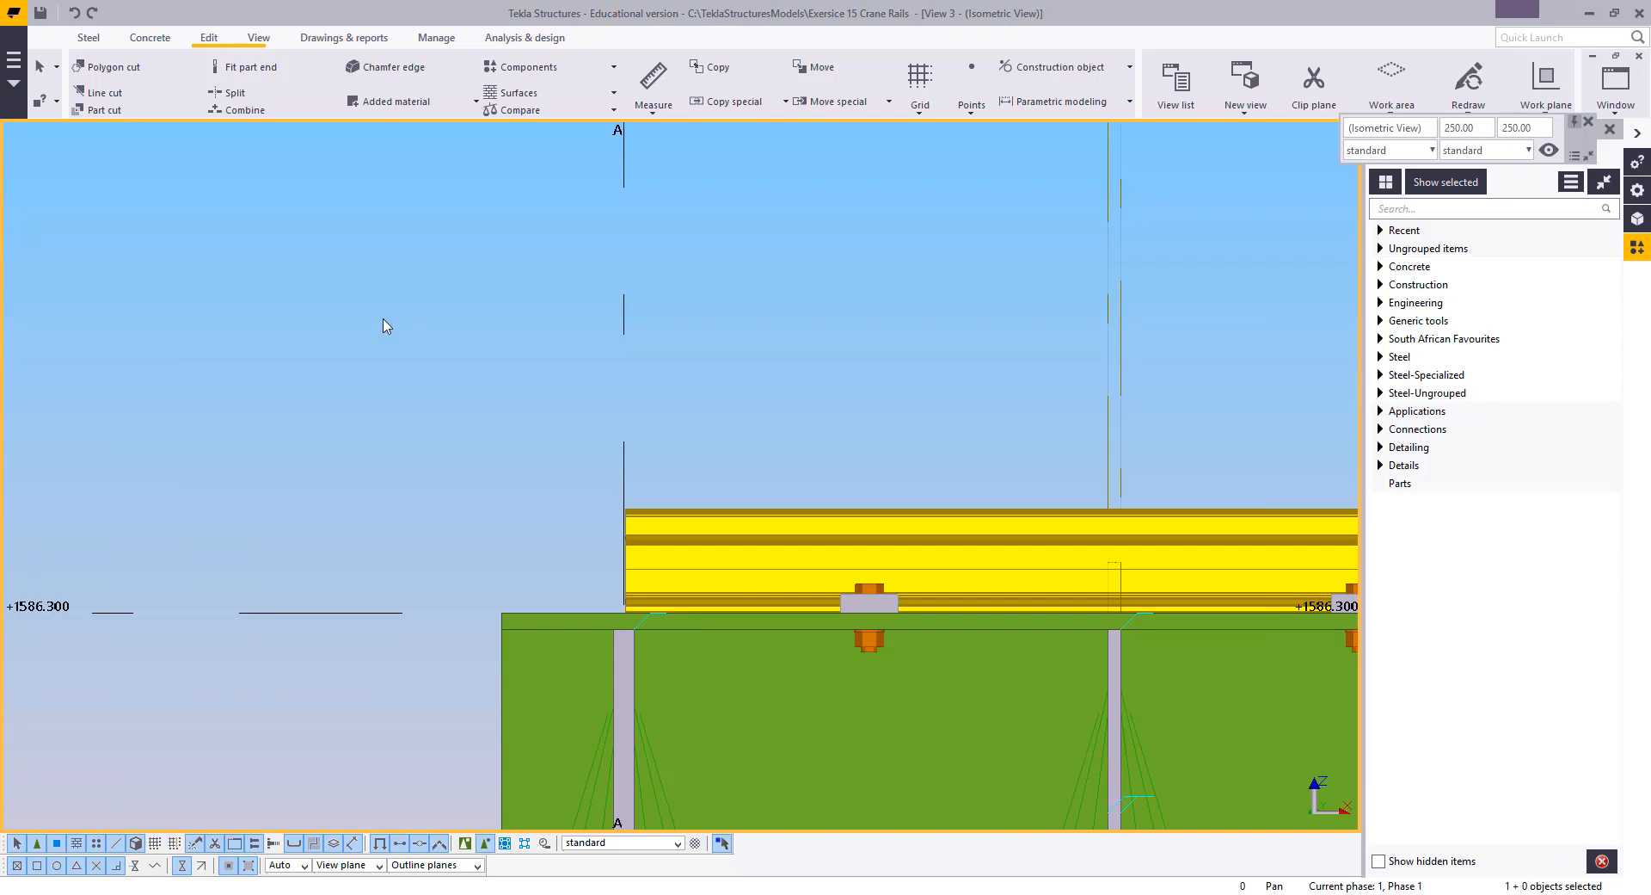
scroll(398, 344, "down", 3)
scroll(844, 468, "up", 3)
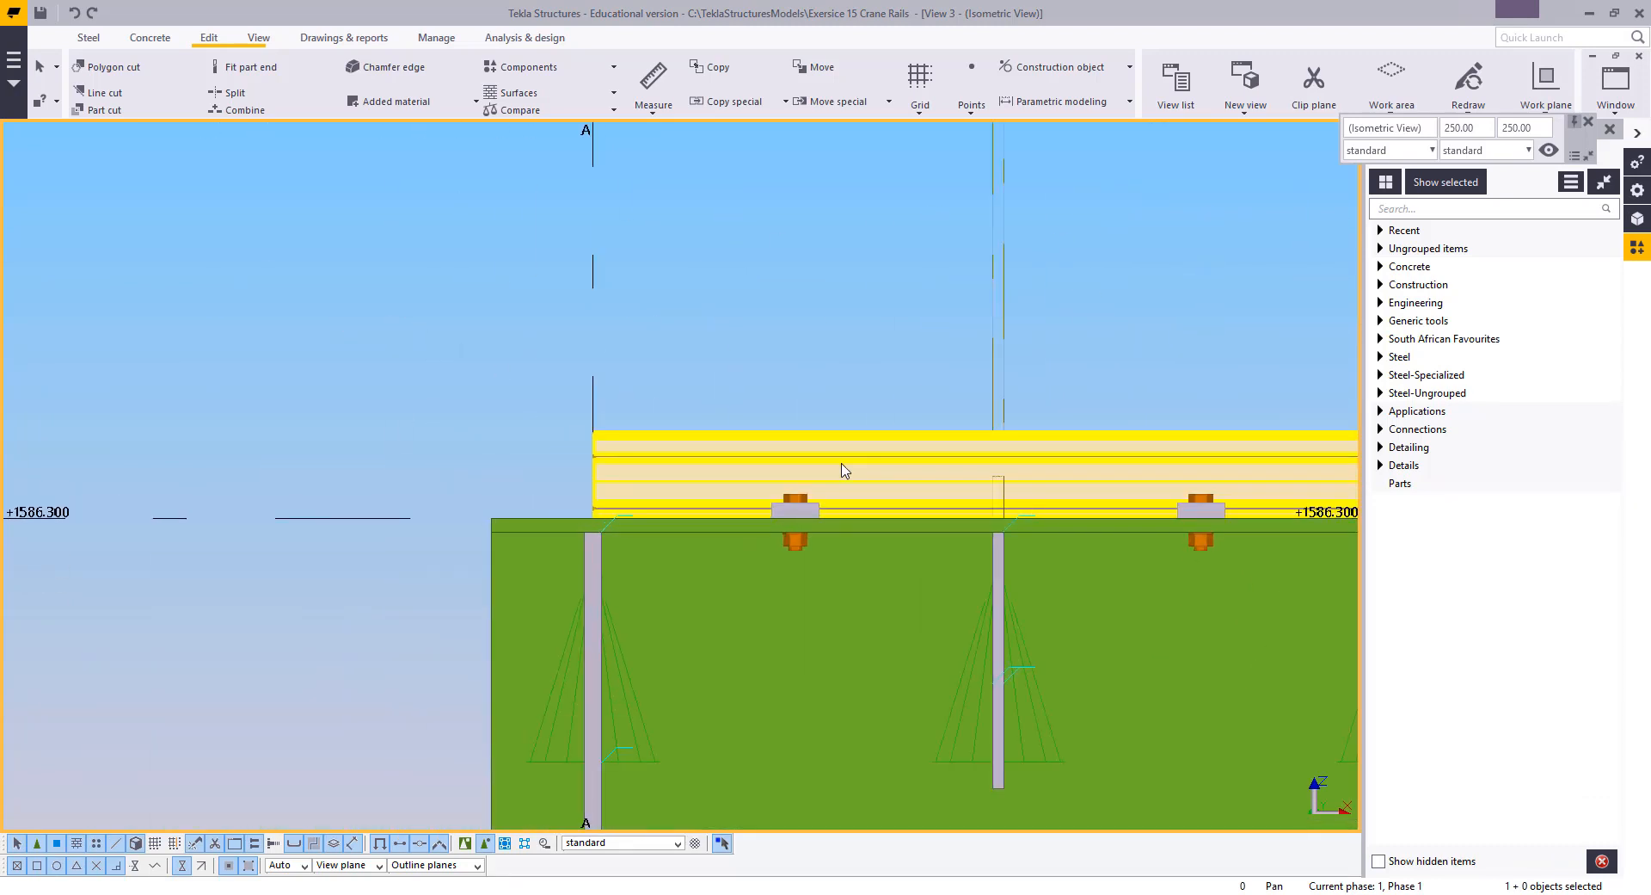
left_click_drag(659, 292, 935, 653)
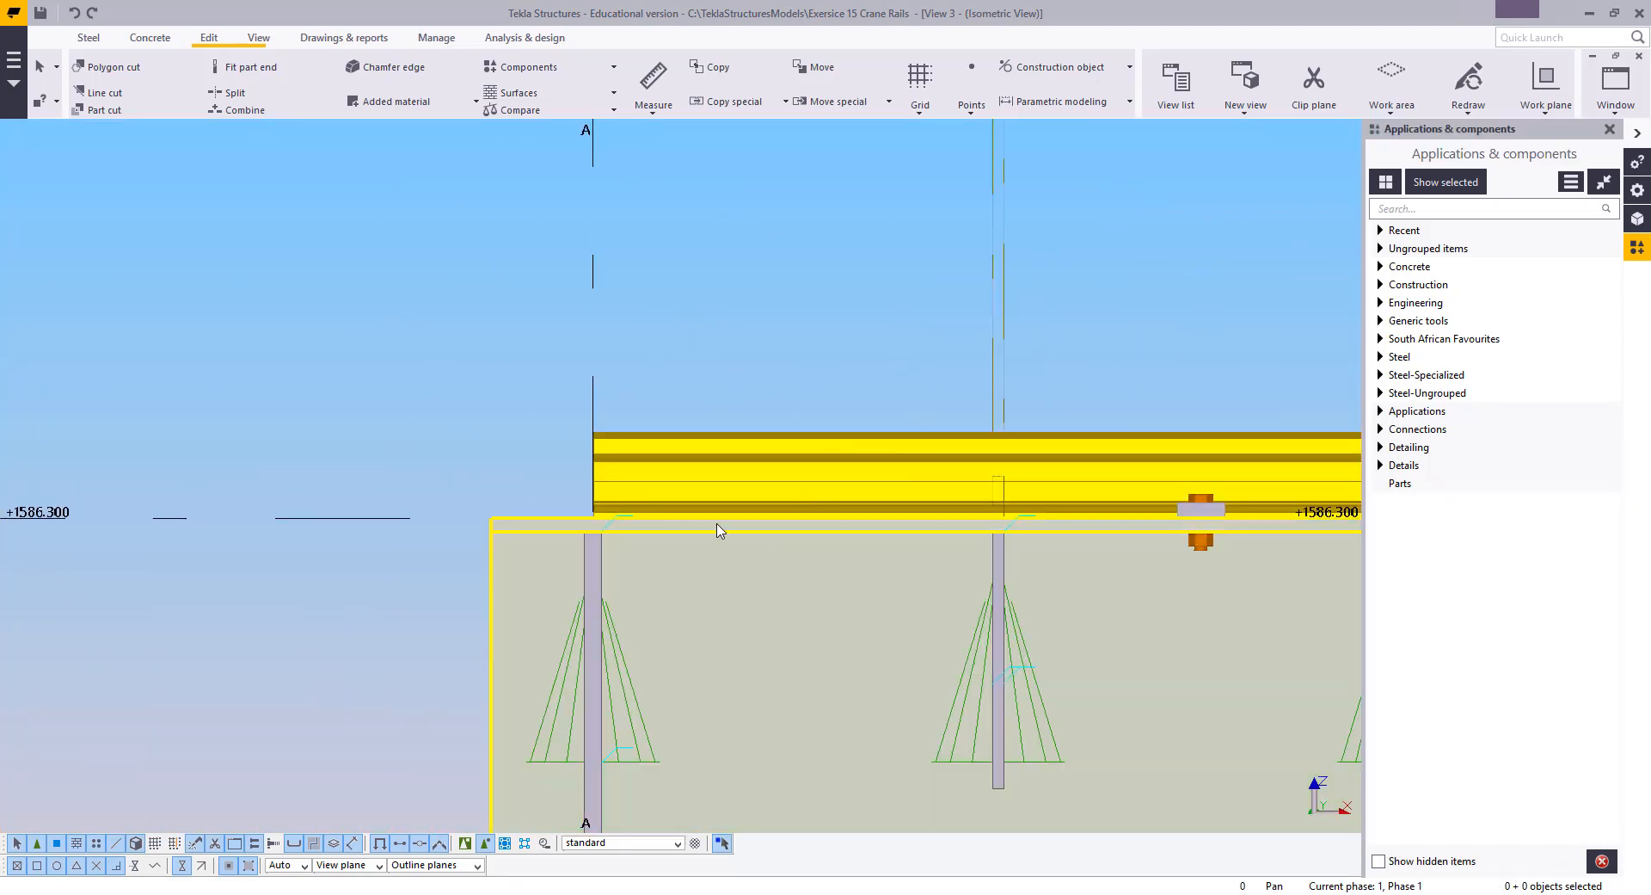
Add a vertical construction line along grid line A at the crane beam's end
left_click(731, 468)
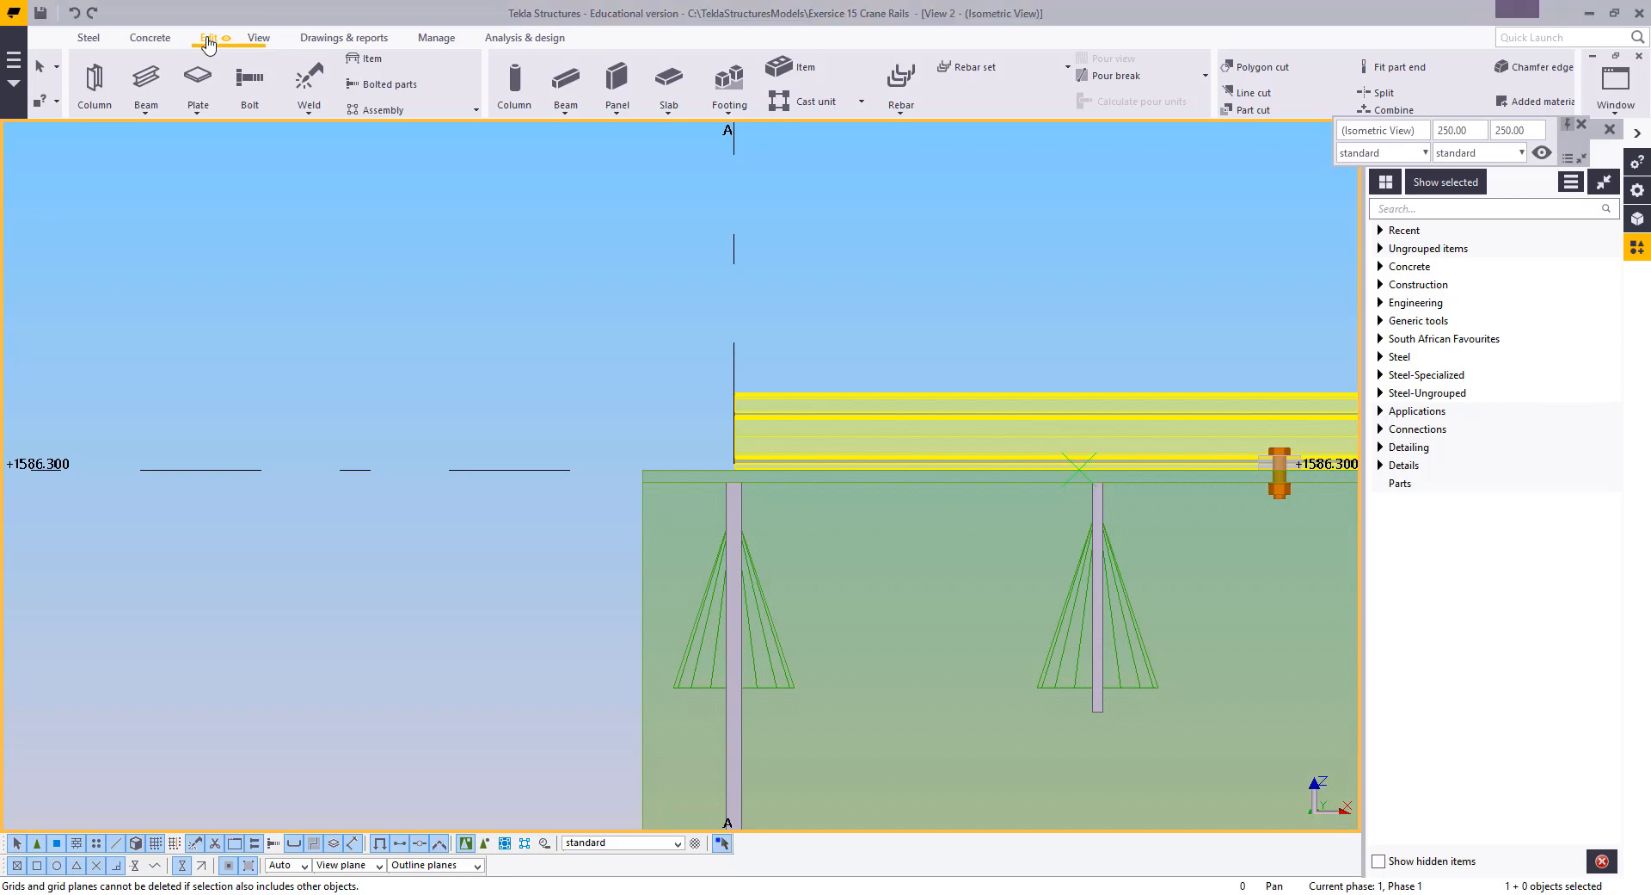
left_click(208, 40)
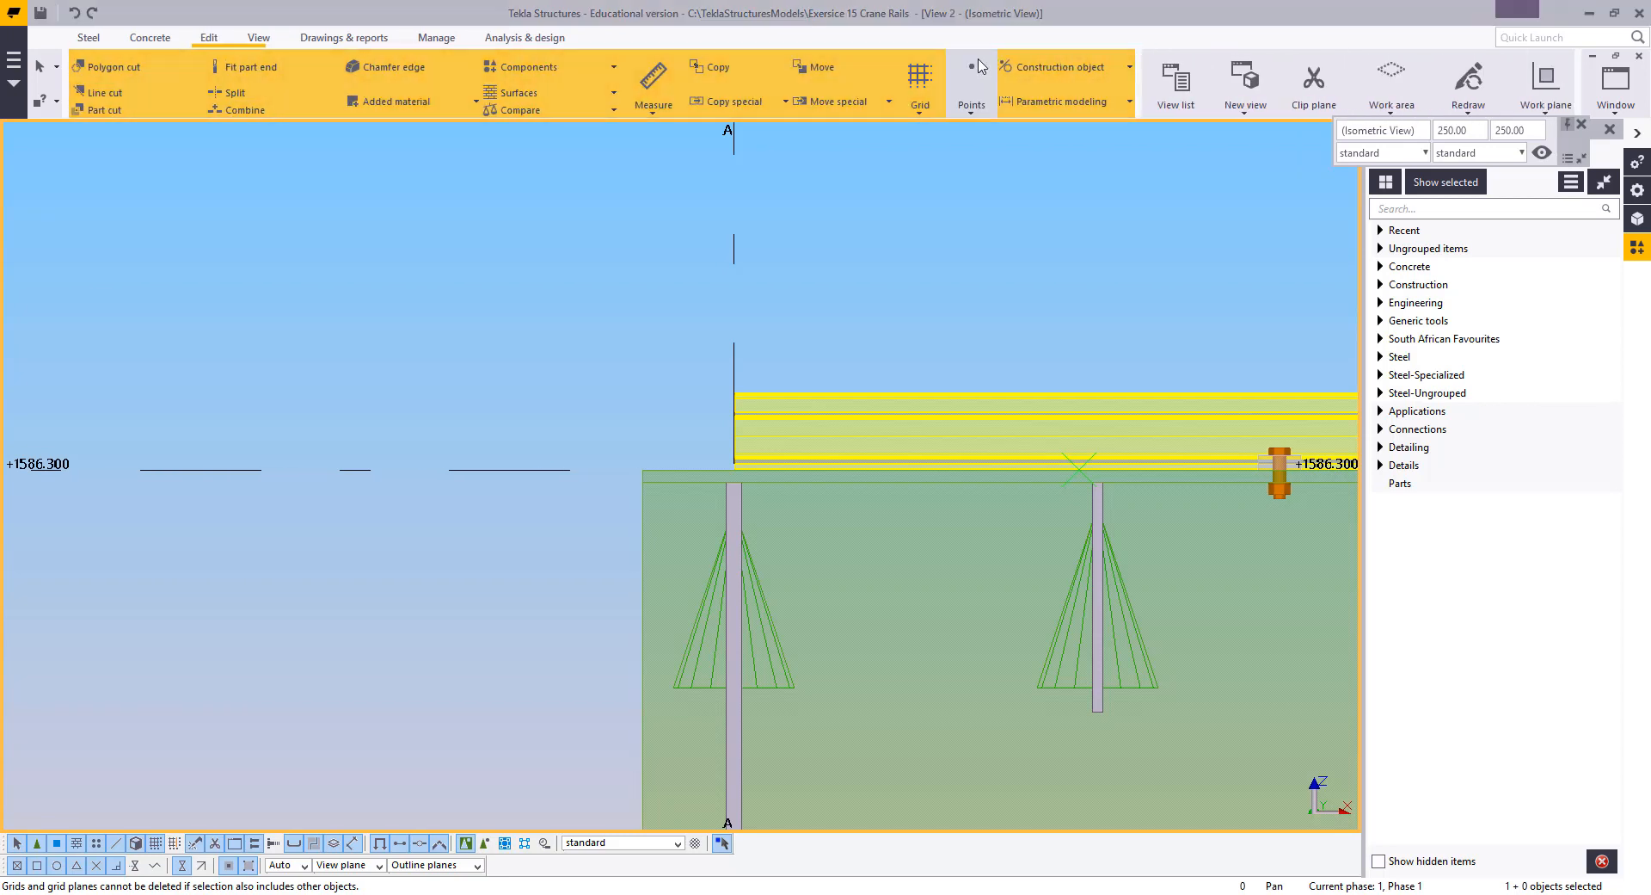
left_click(1053, 72)
left_click(1034, 106)
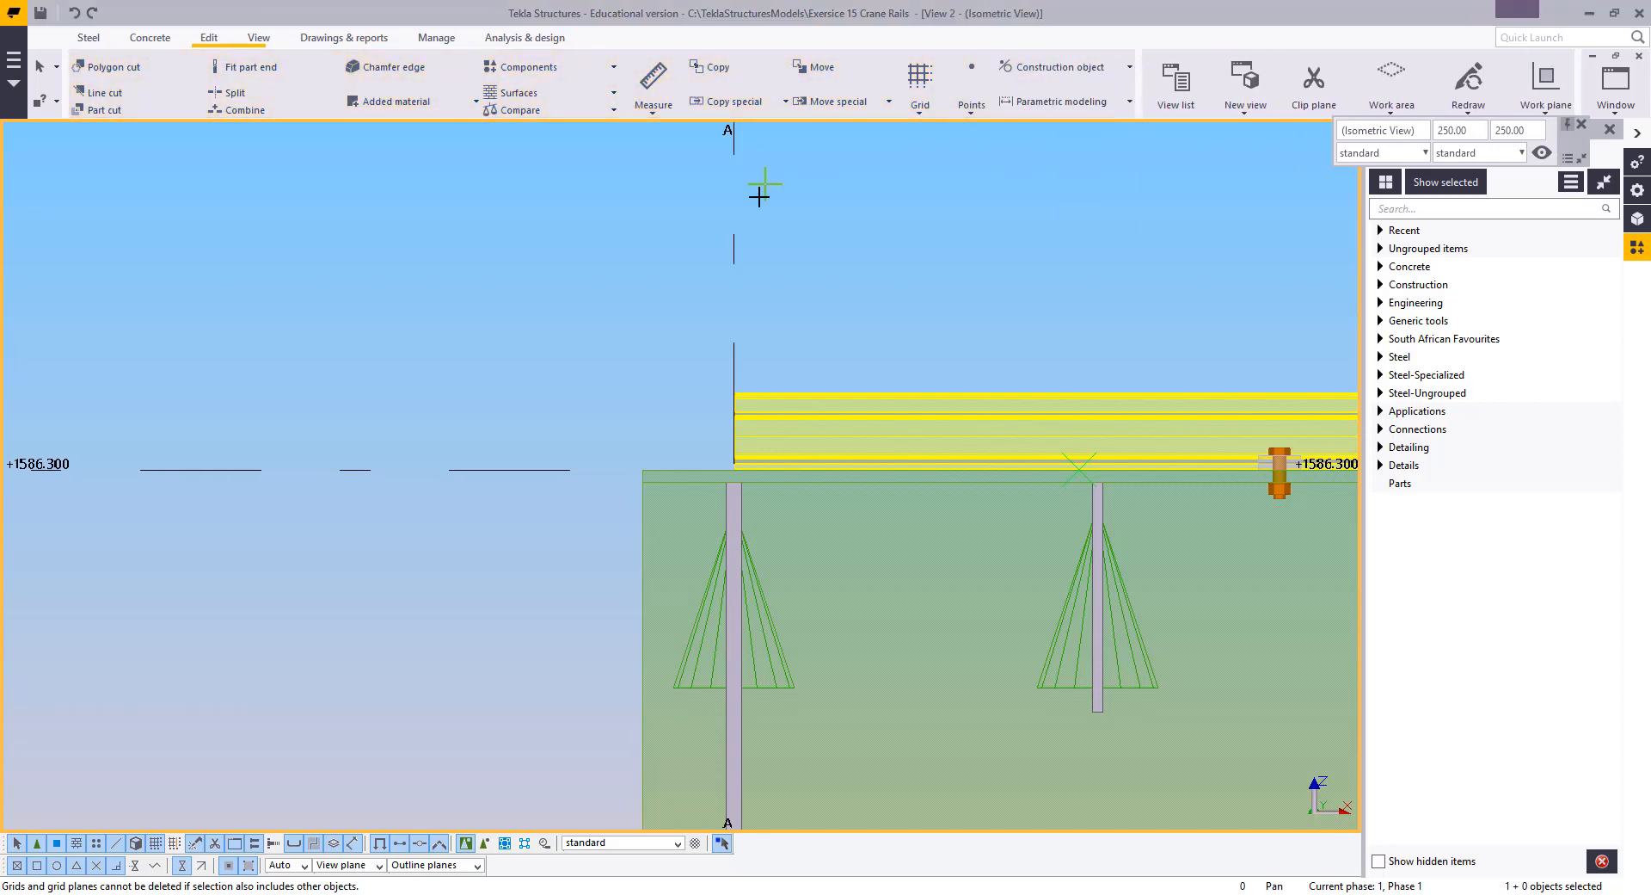
left_click(732, 151)
scroll(740, 413, "down", 2)
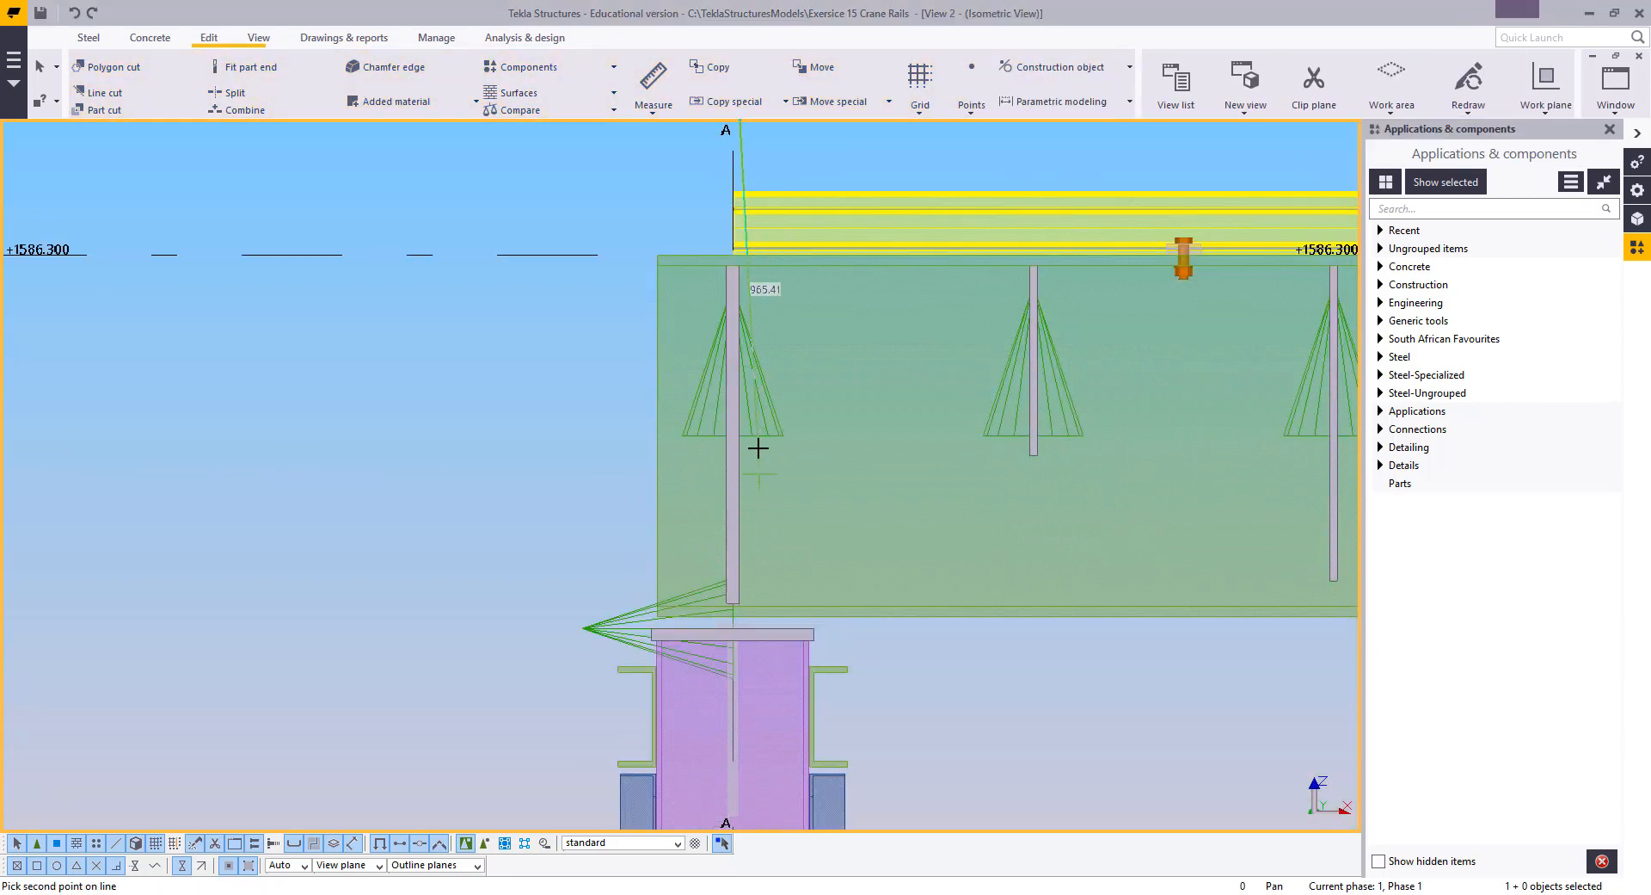
scroll(750, 379, "up", 5)
left_click(807, 294)
right_click(498, 212)
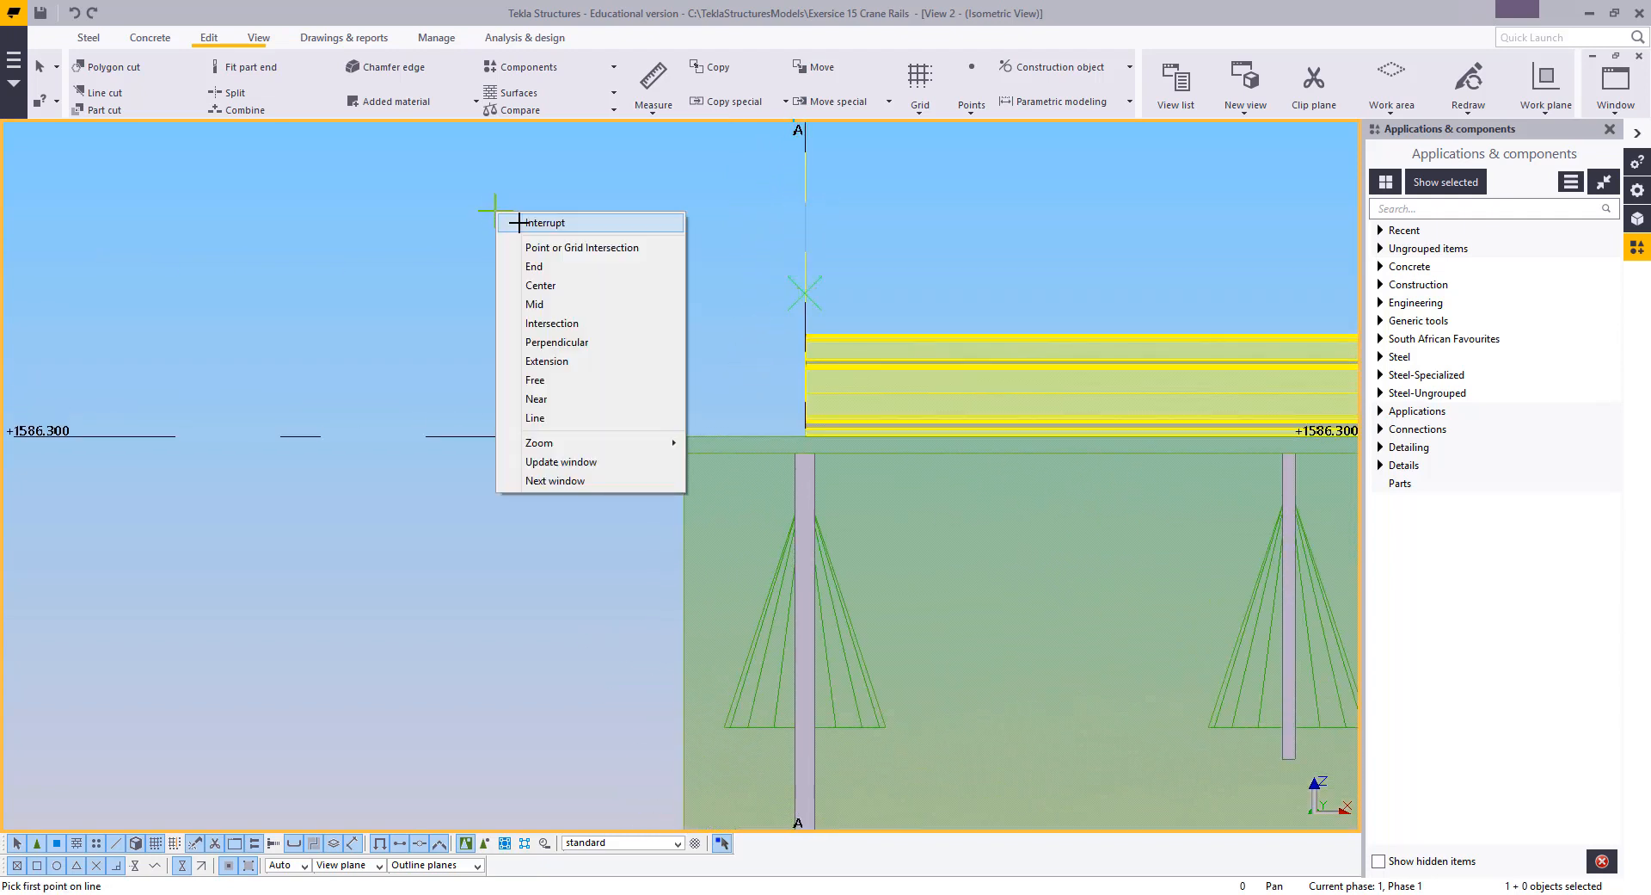
left_click(517, 222)
Copy the construction line at grid A by -75 mm in X, and copy the resulting line by another -75 mm
scroll(751, 293, "down", 3)
scroll(791, 289, "down", 1)
left_click(793, 291)
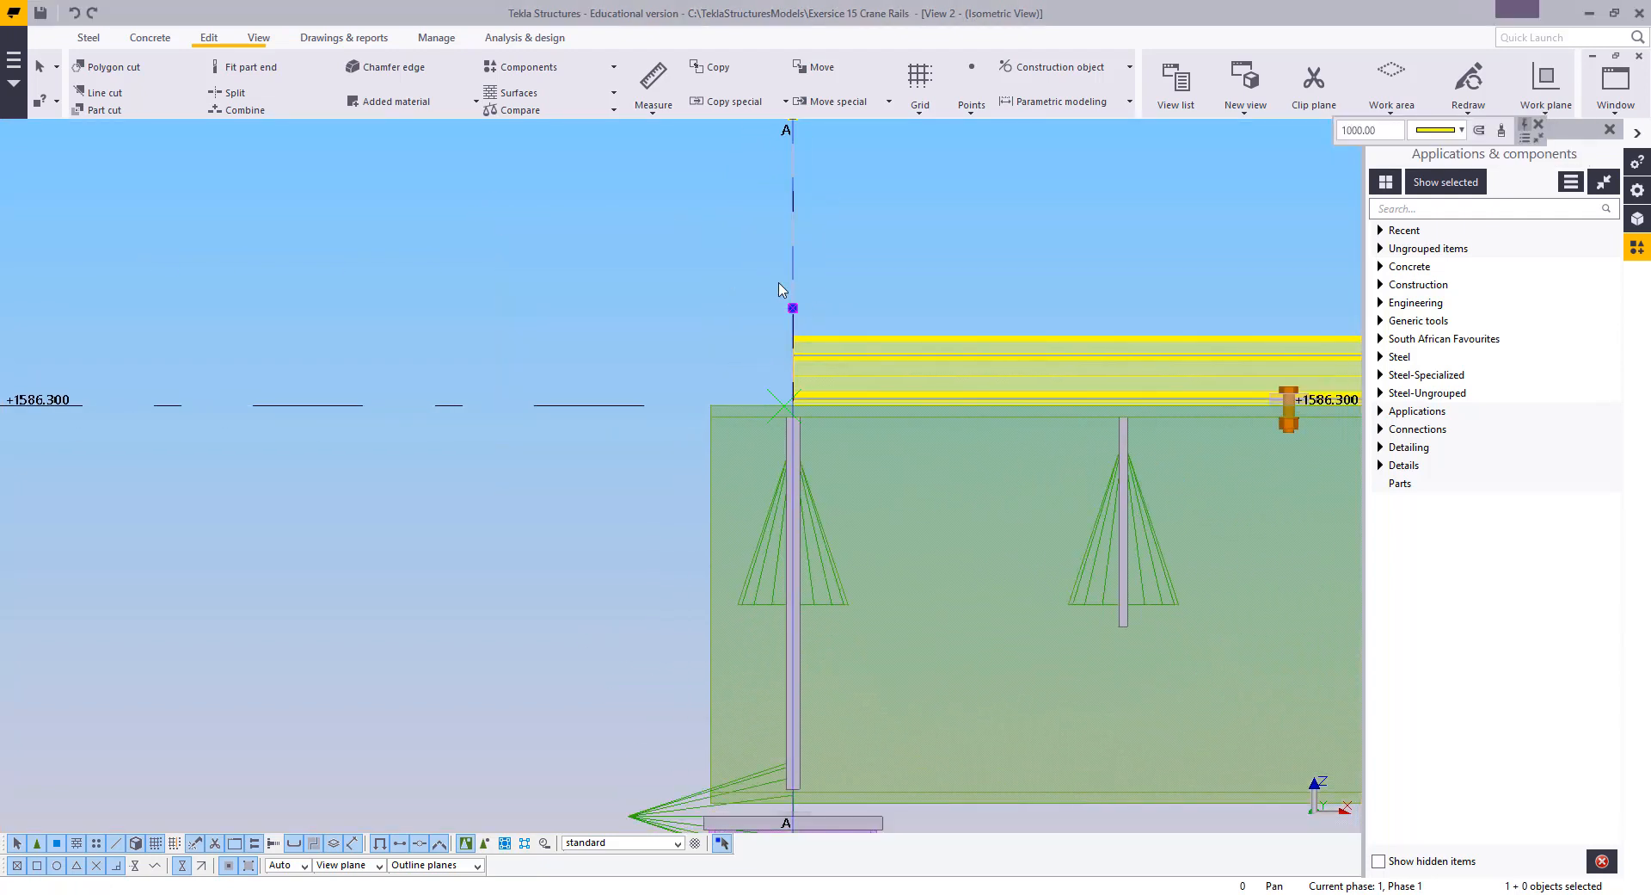
right_click(732, 291)
mouse_move(814, 392)
left_click(949, 389)
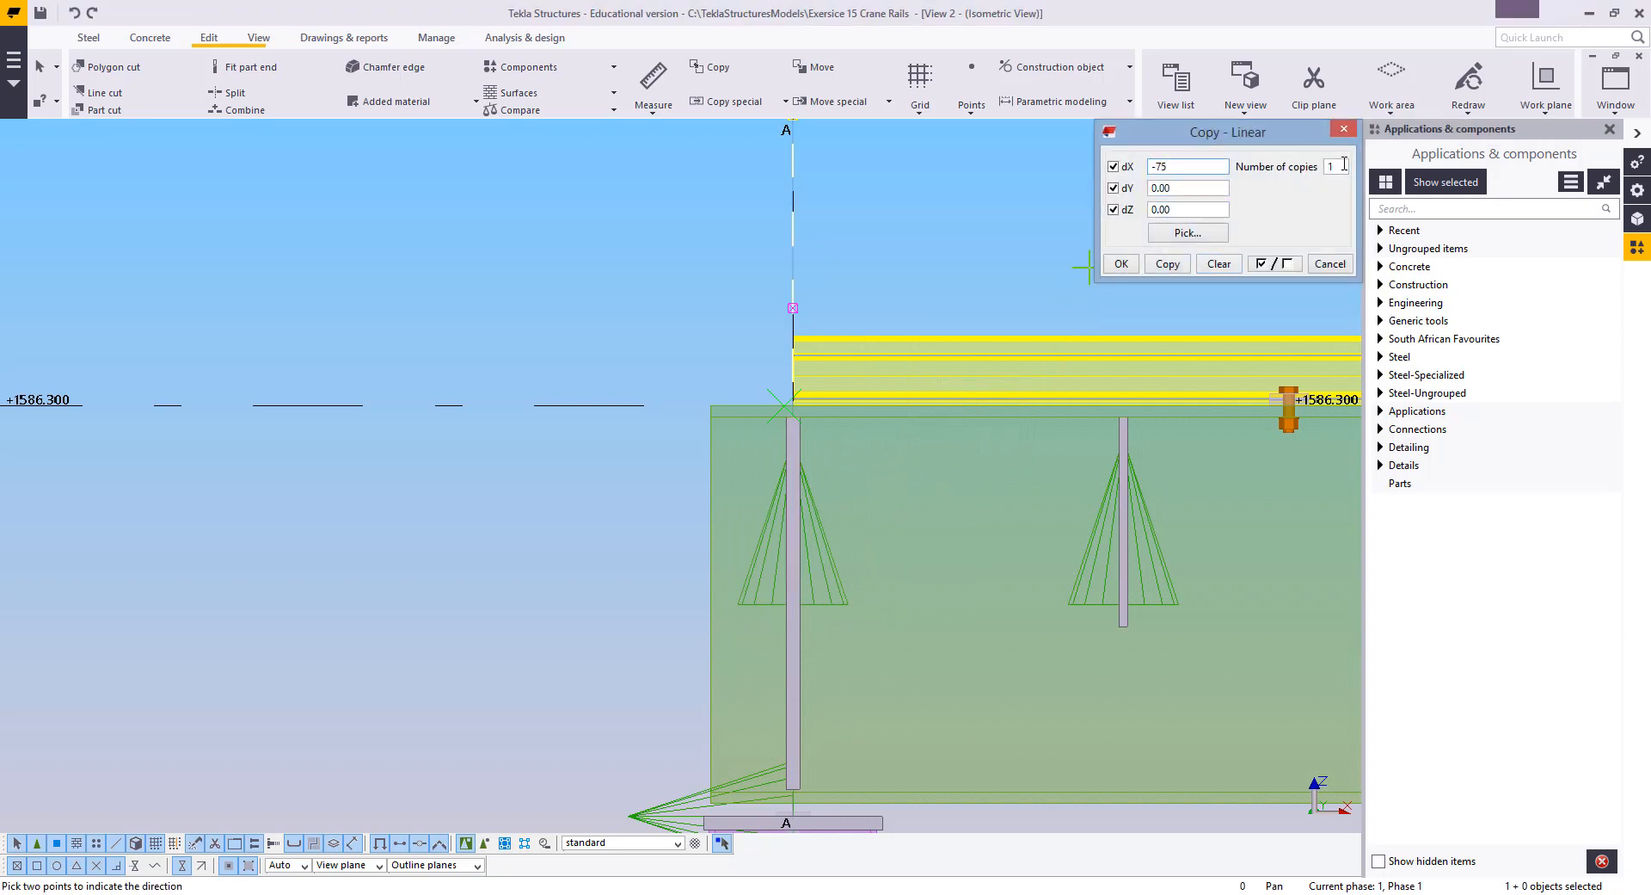
right_click(615, 265)
left_click(664, 278)
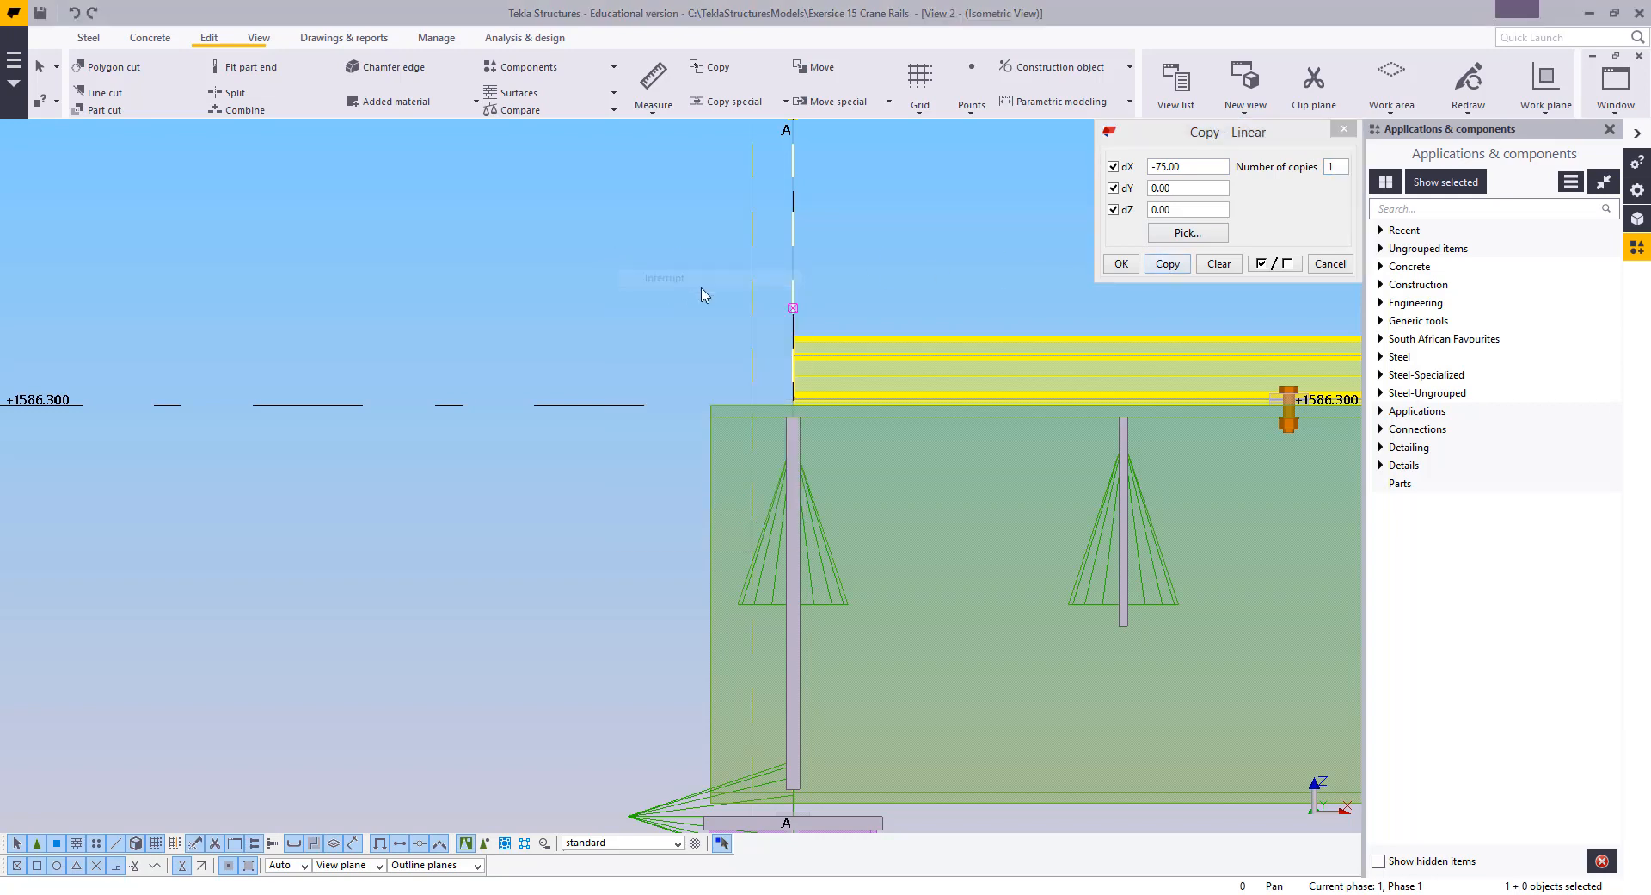
left_click(752, 307)
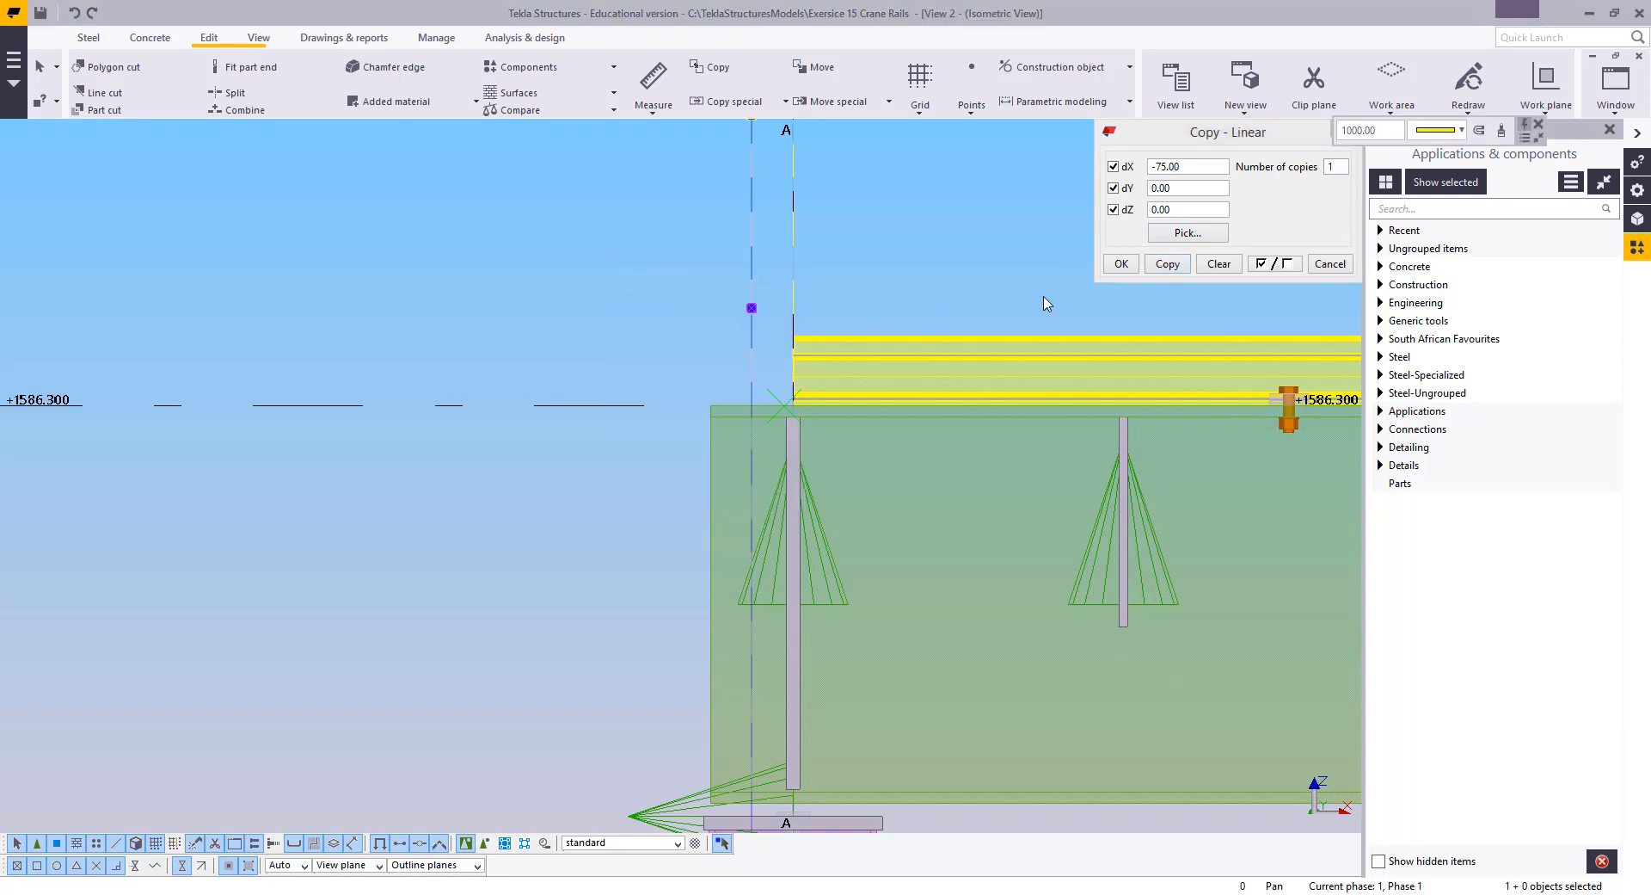
left_click(1168, 265)
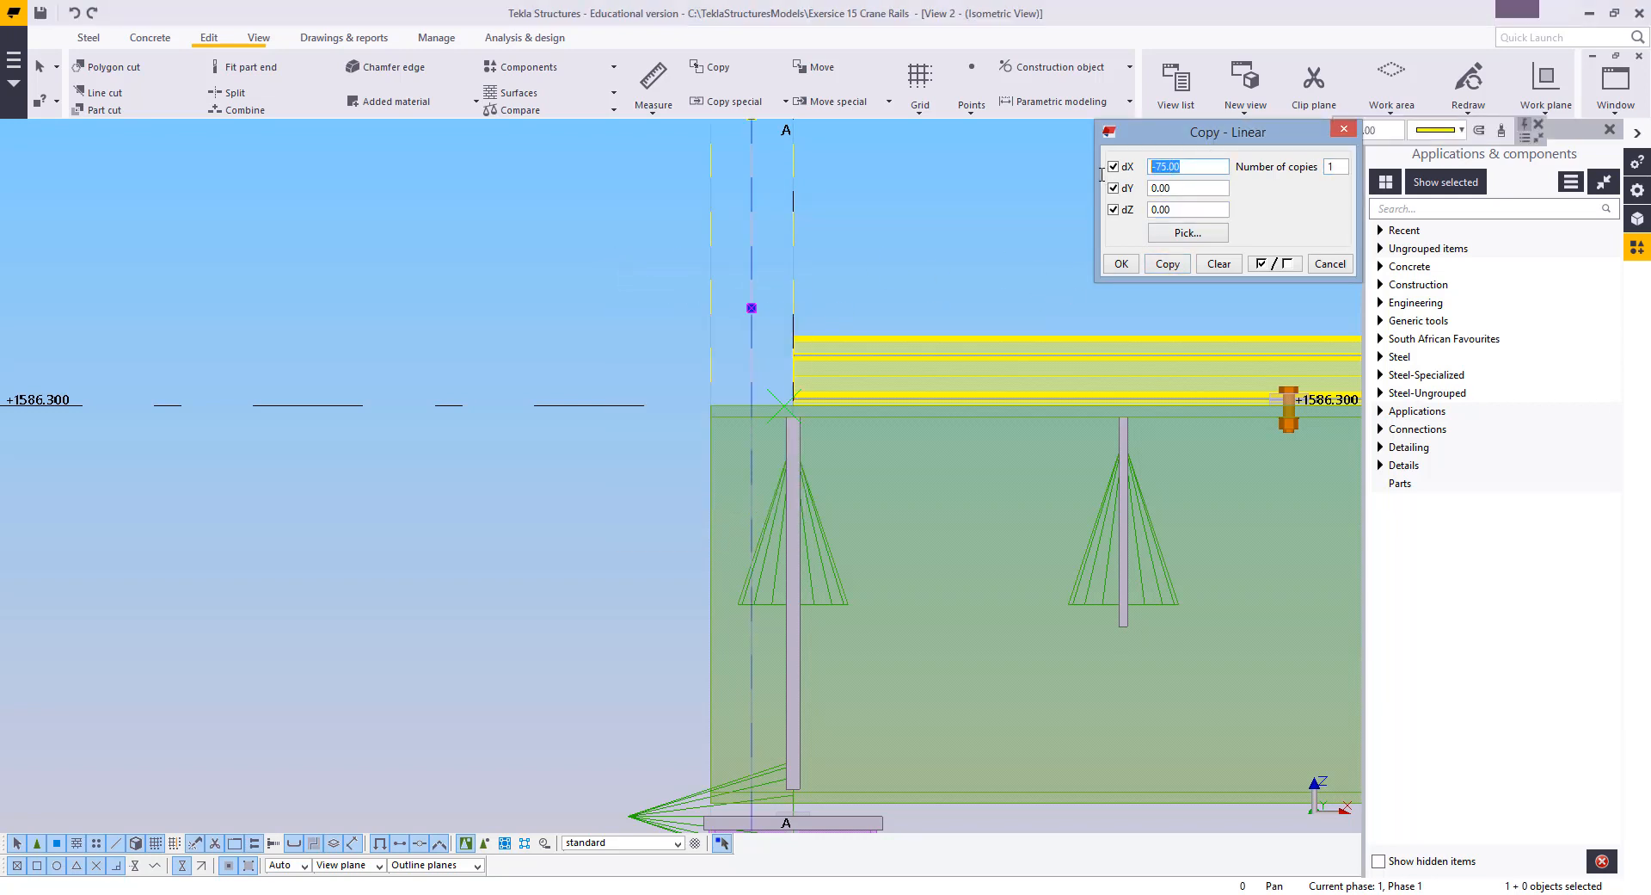
left_click(934, 277)
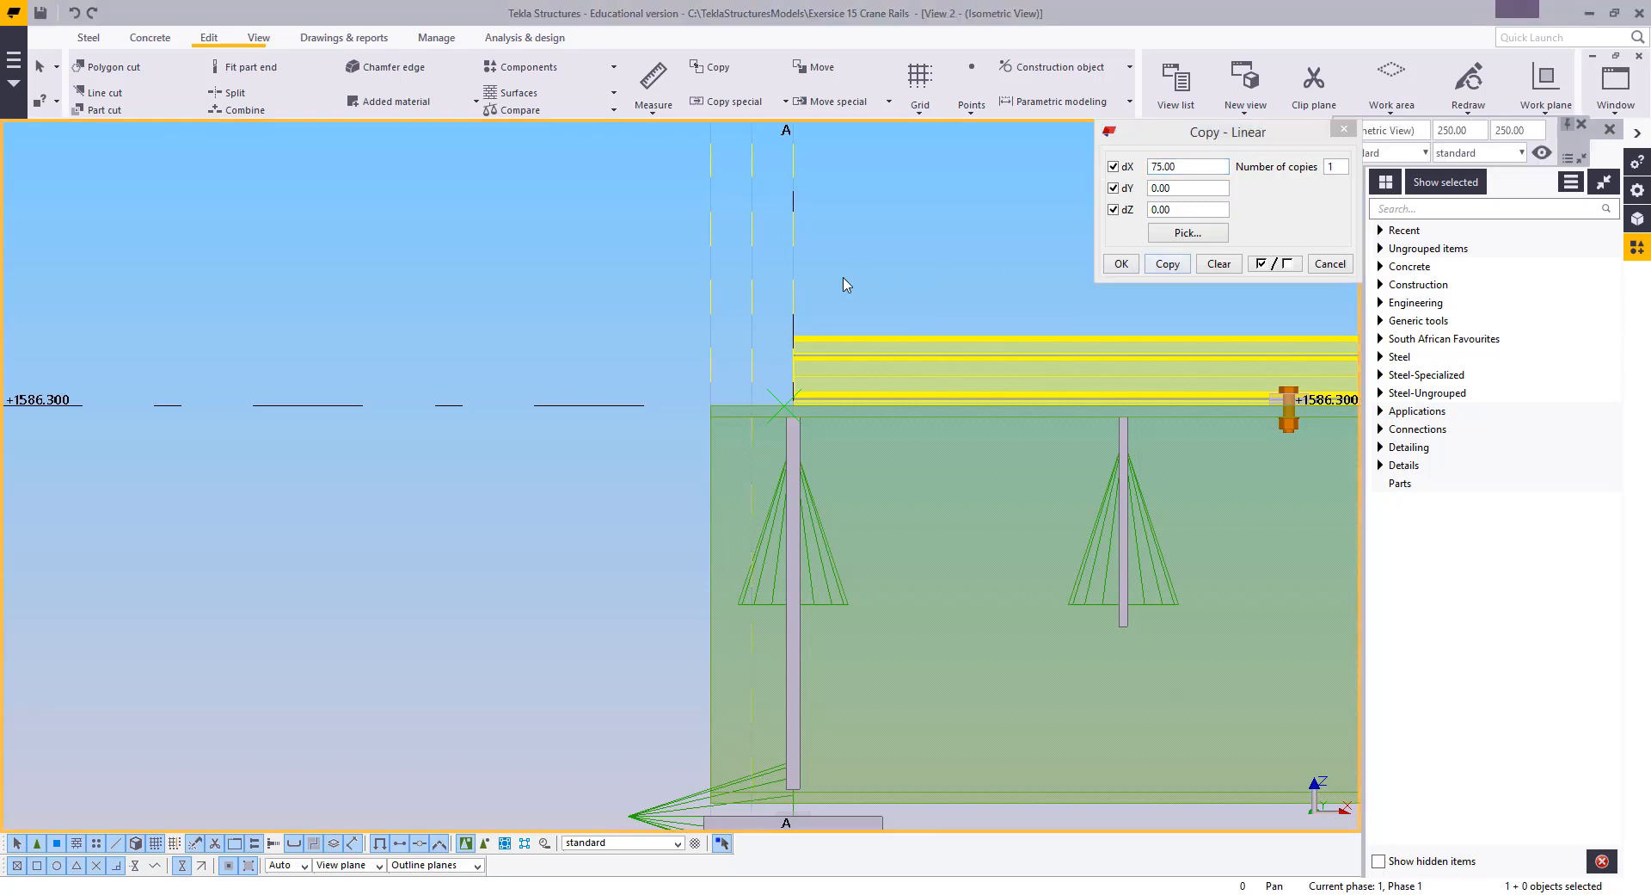
Copy the construction line at grid A by 75 mm in X, and make two copies of that line at 150 mm spacing
left_click_drag(809, 292, 790, 297)
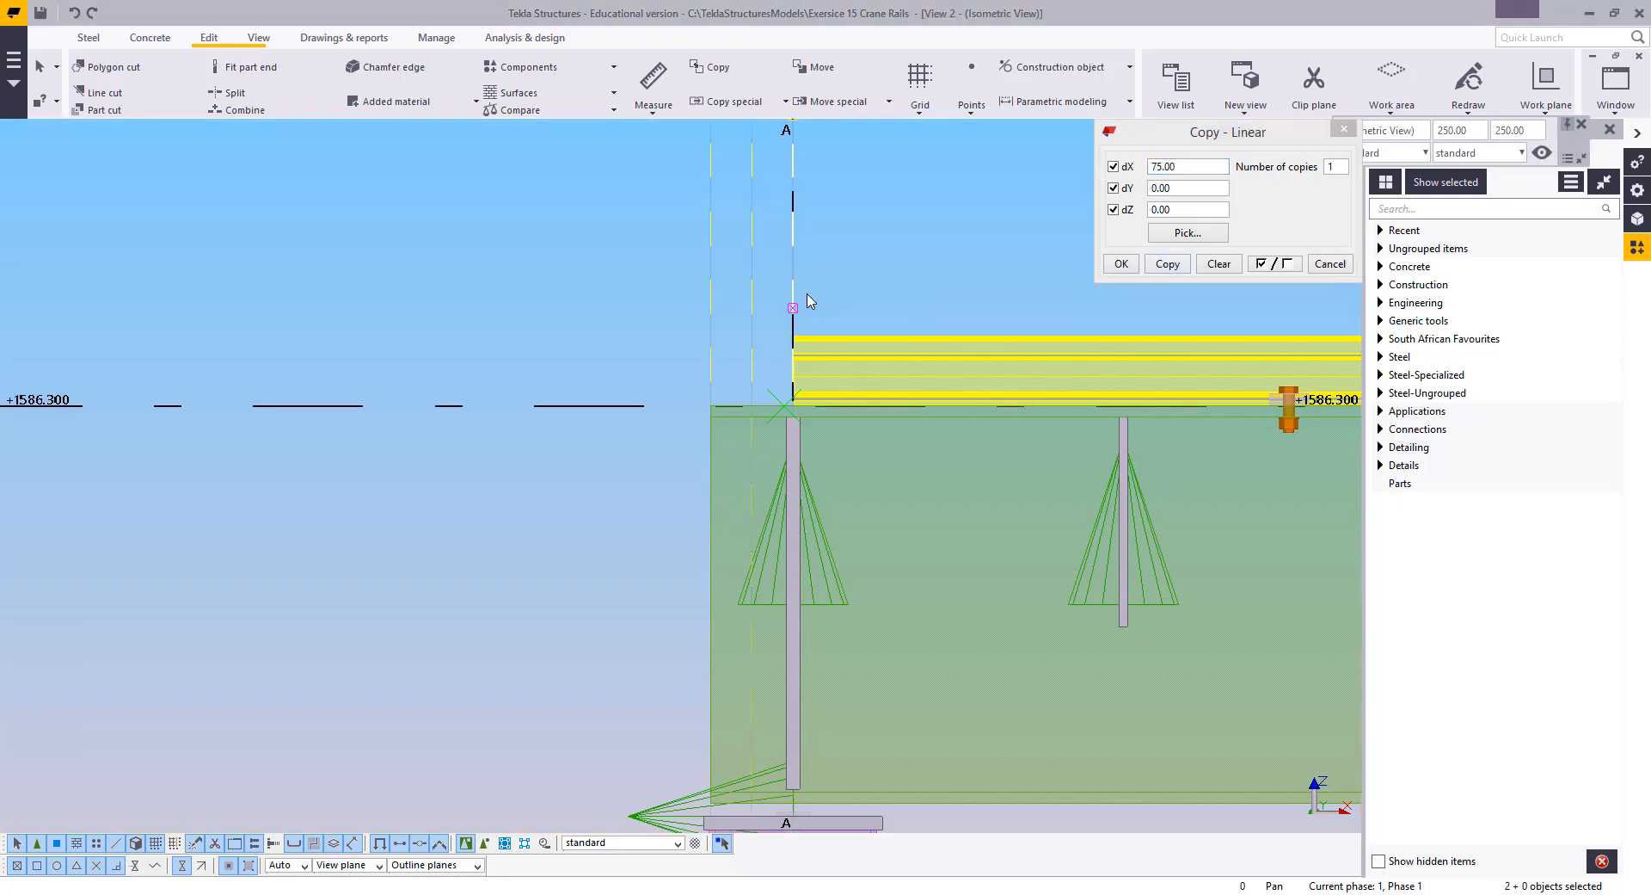
left_click(1166, 264)
middle_click_drag(980, 276, 774, 321)
left_click_drag(674, 342, 675, 340)
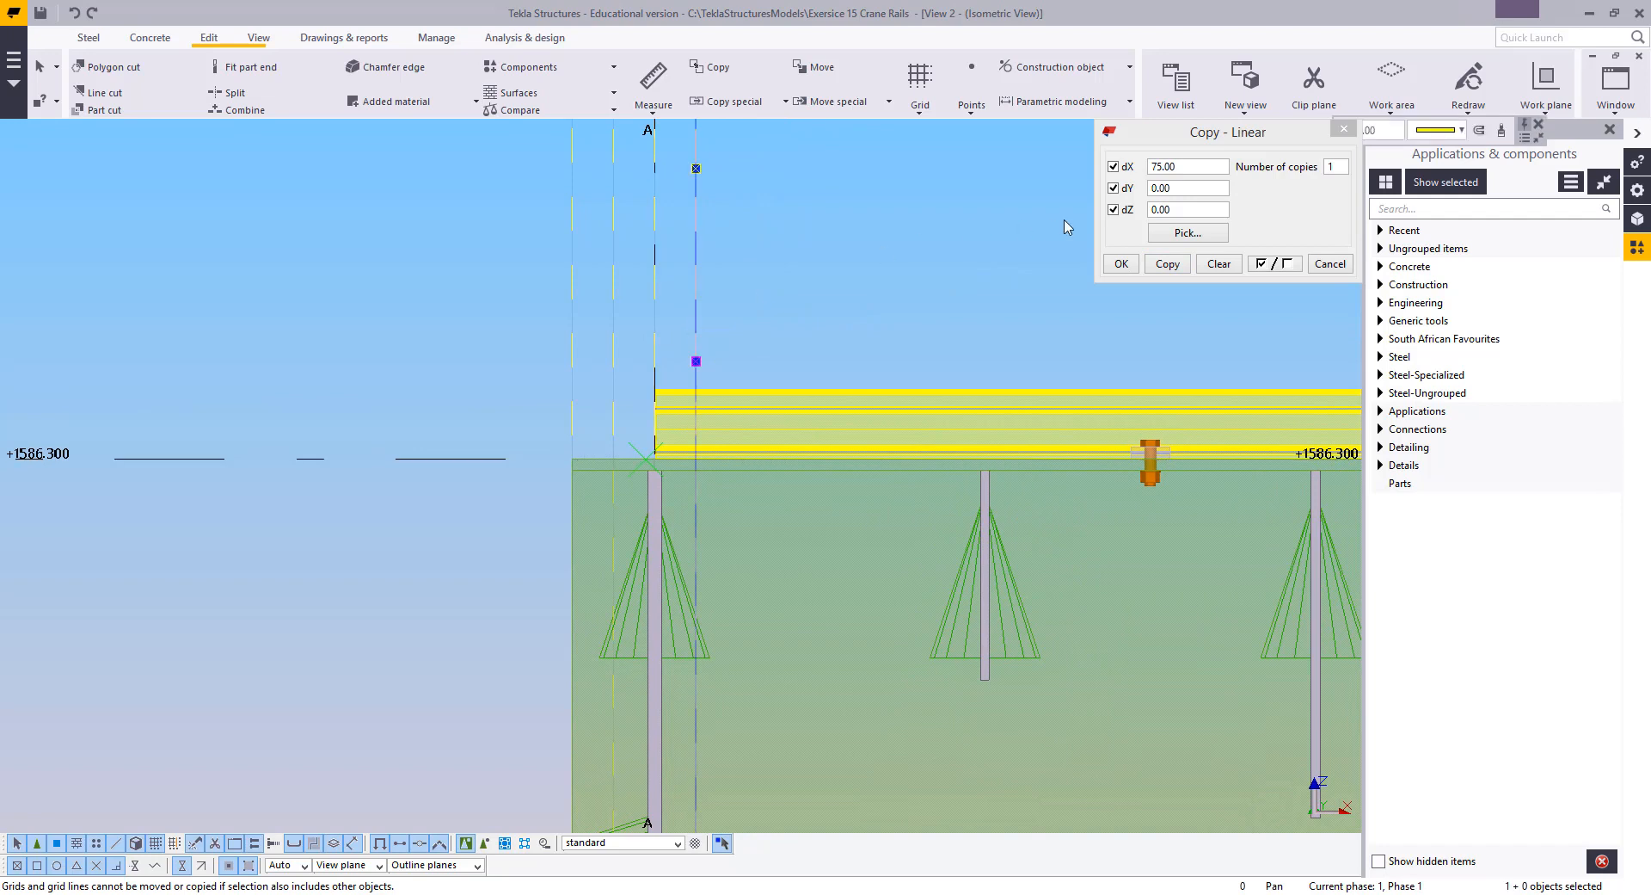
double_click(1174, 166)
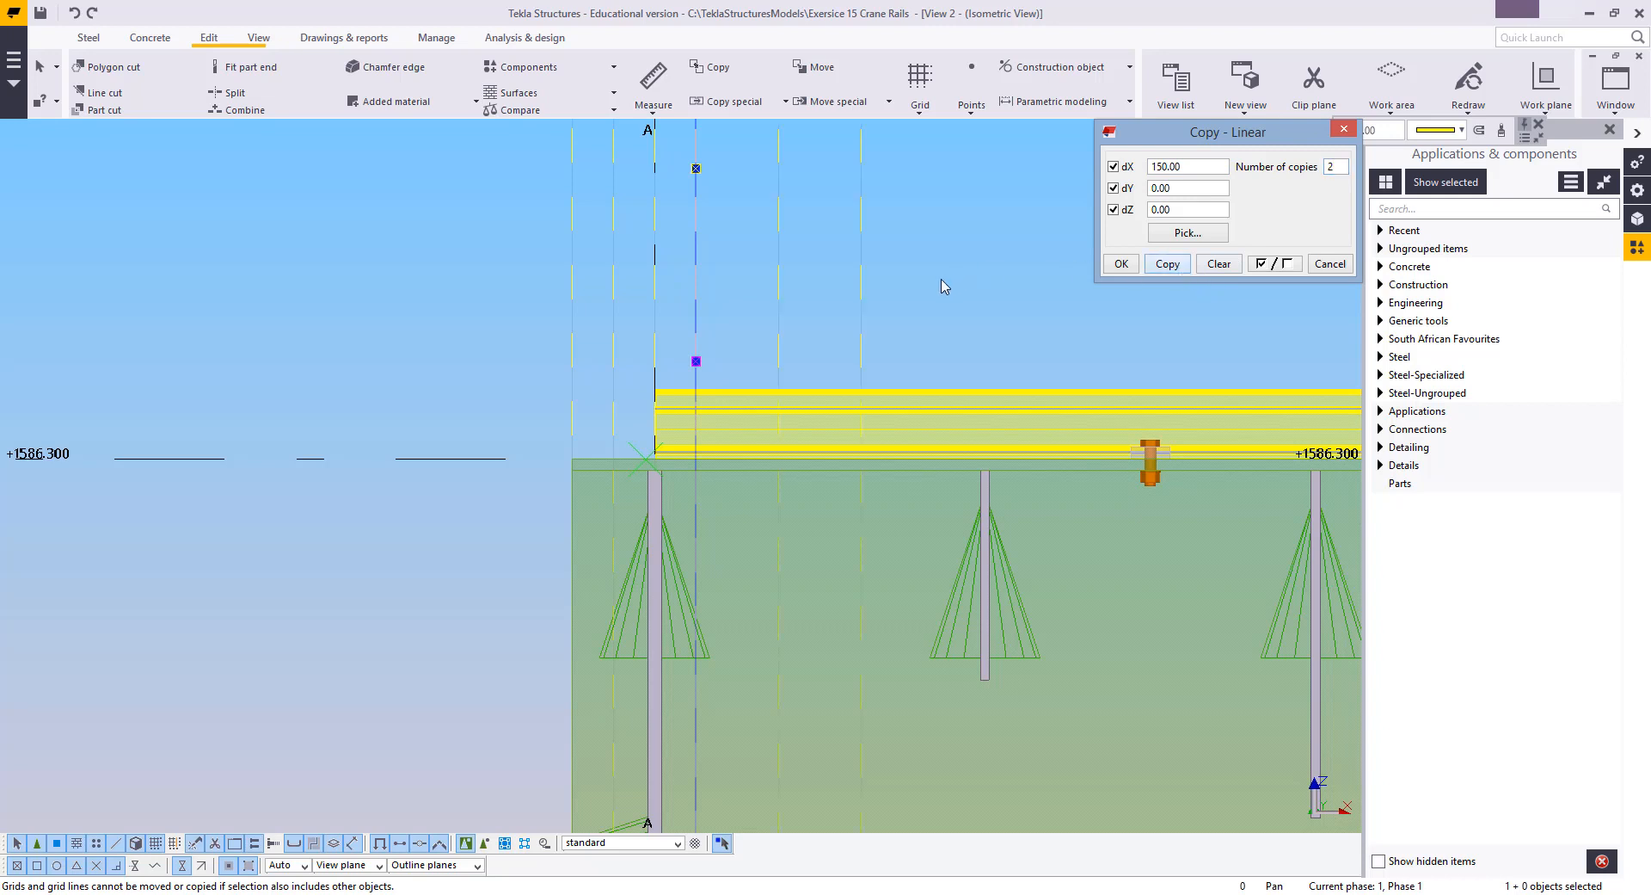
Copy the furthest construction line twice at 75 mm spacing, and copy the last resulting line once by 45 mm in X
left_click_drag(942, 278, 841, 327)
double_click(1174, 166)
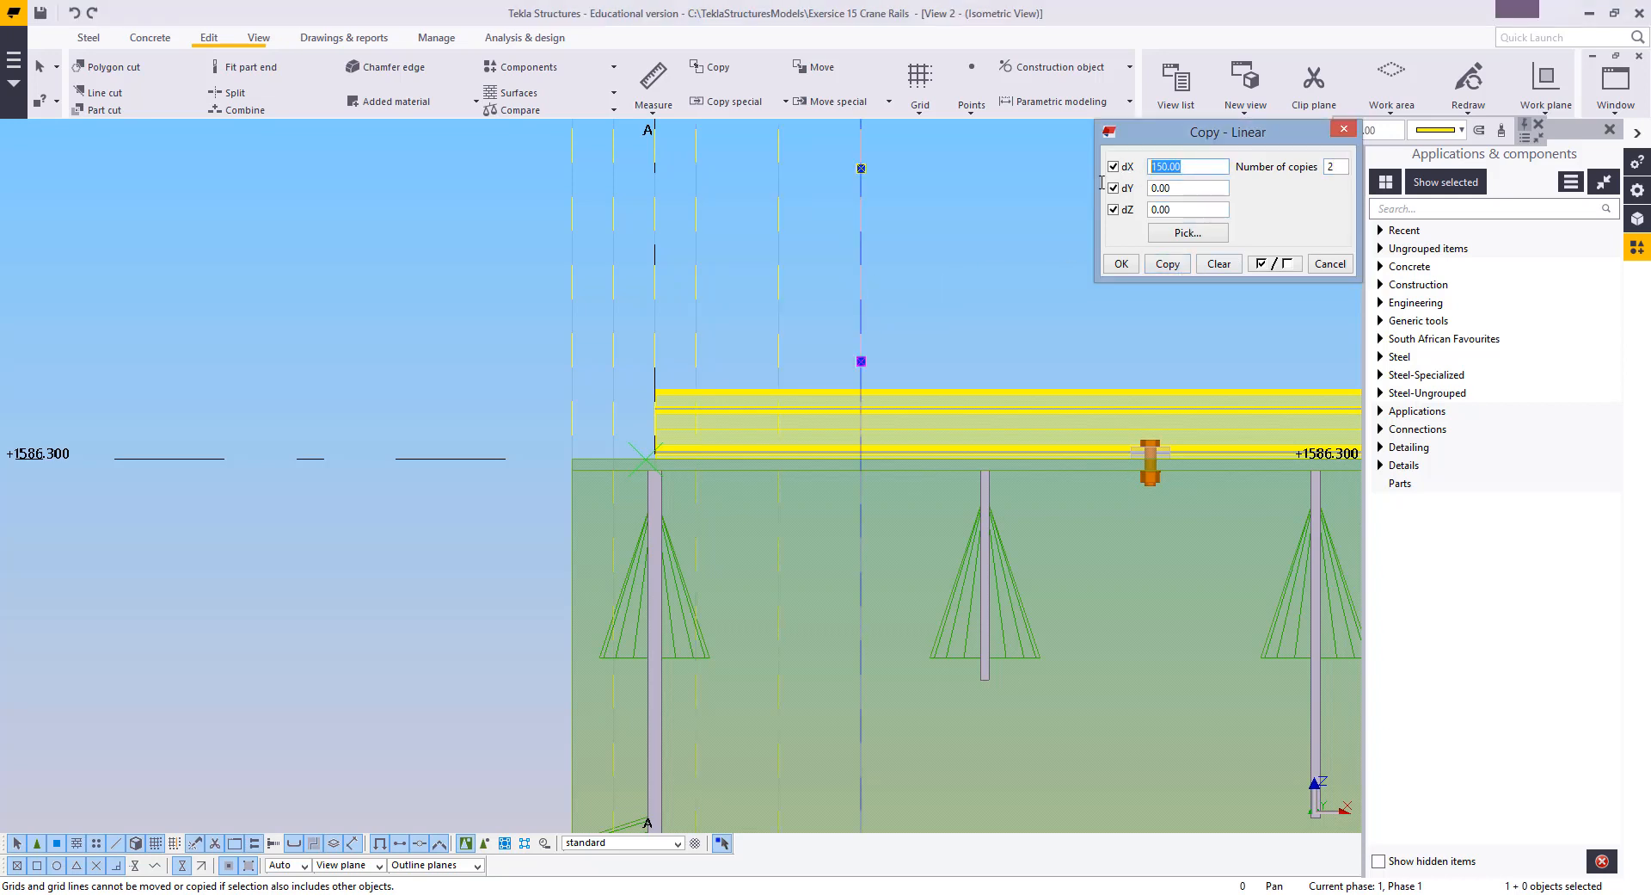
left_click_drag(997, 311, 904, 323)
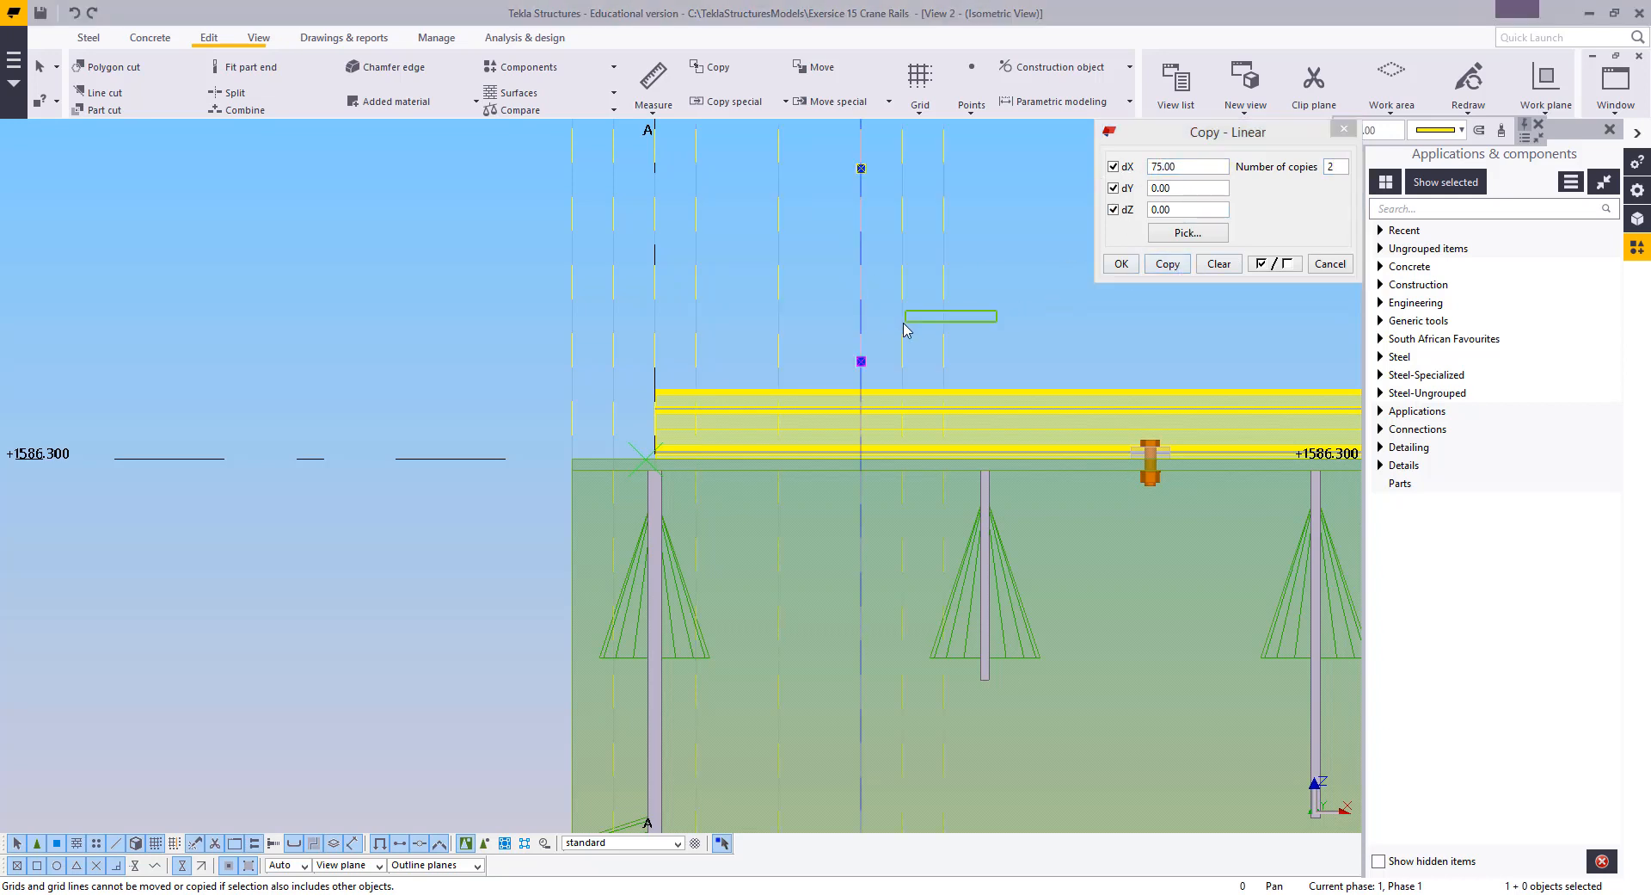
left_click(942, 334)
left_click(1131, 171)
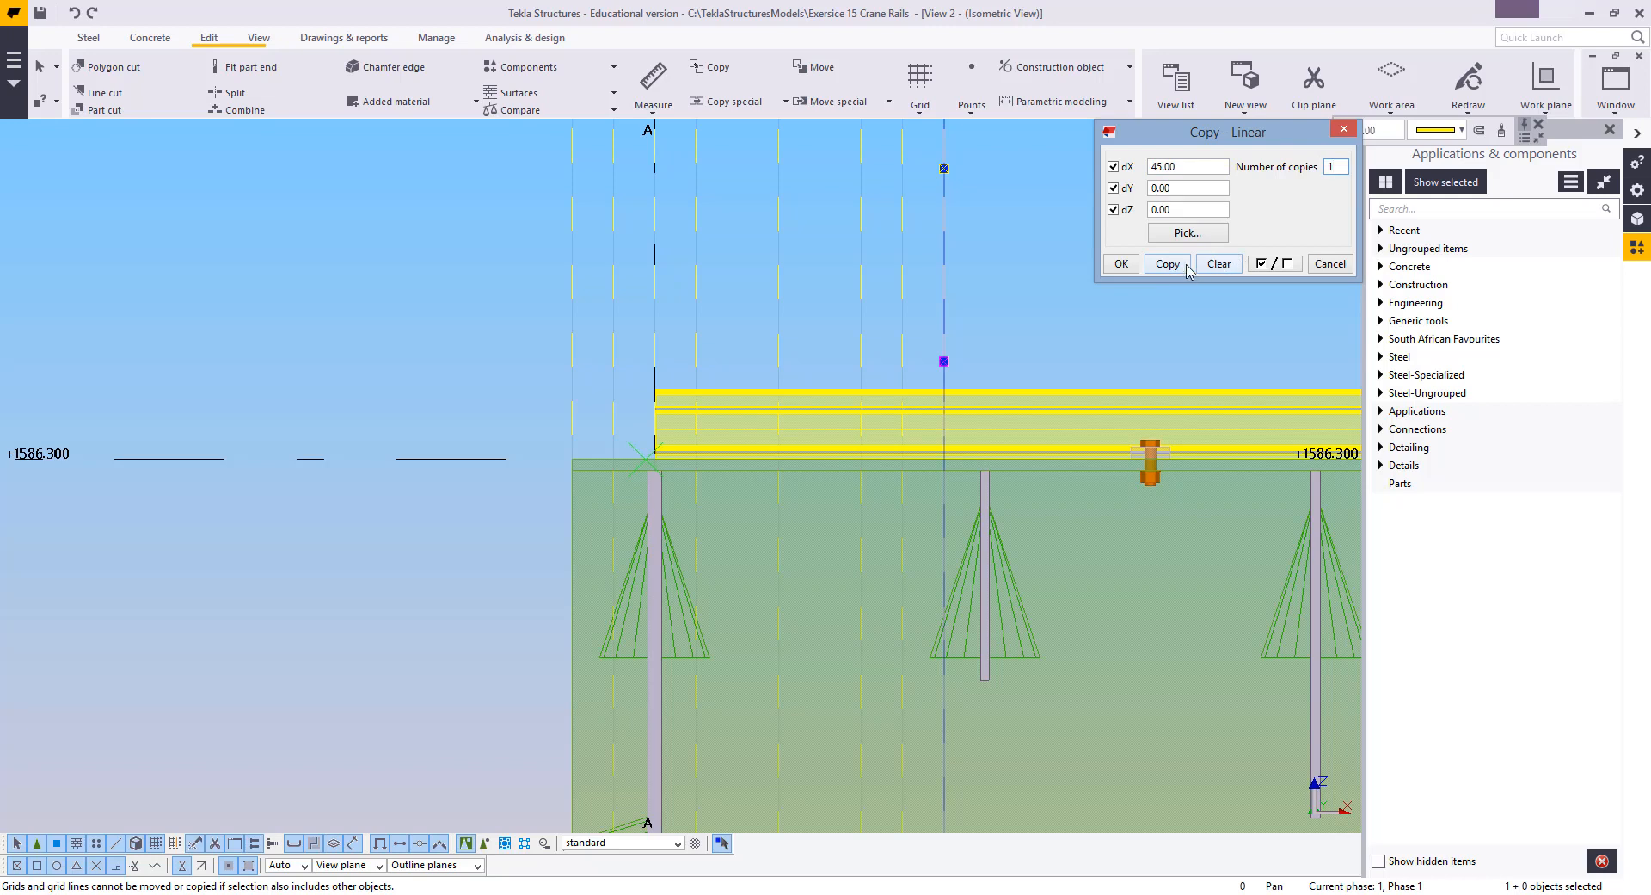
left_click(996, 281)
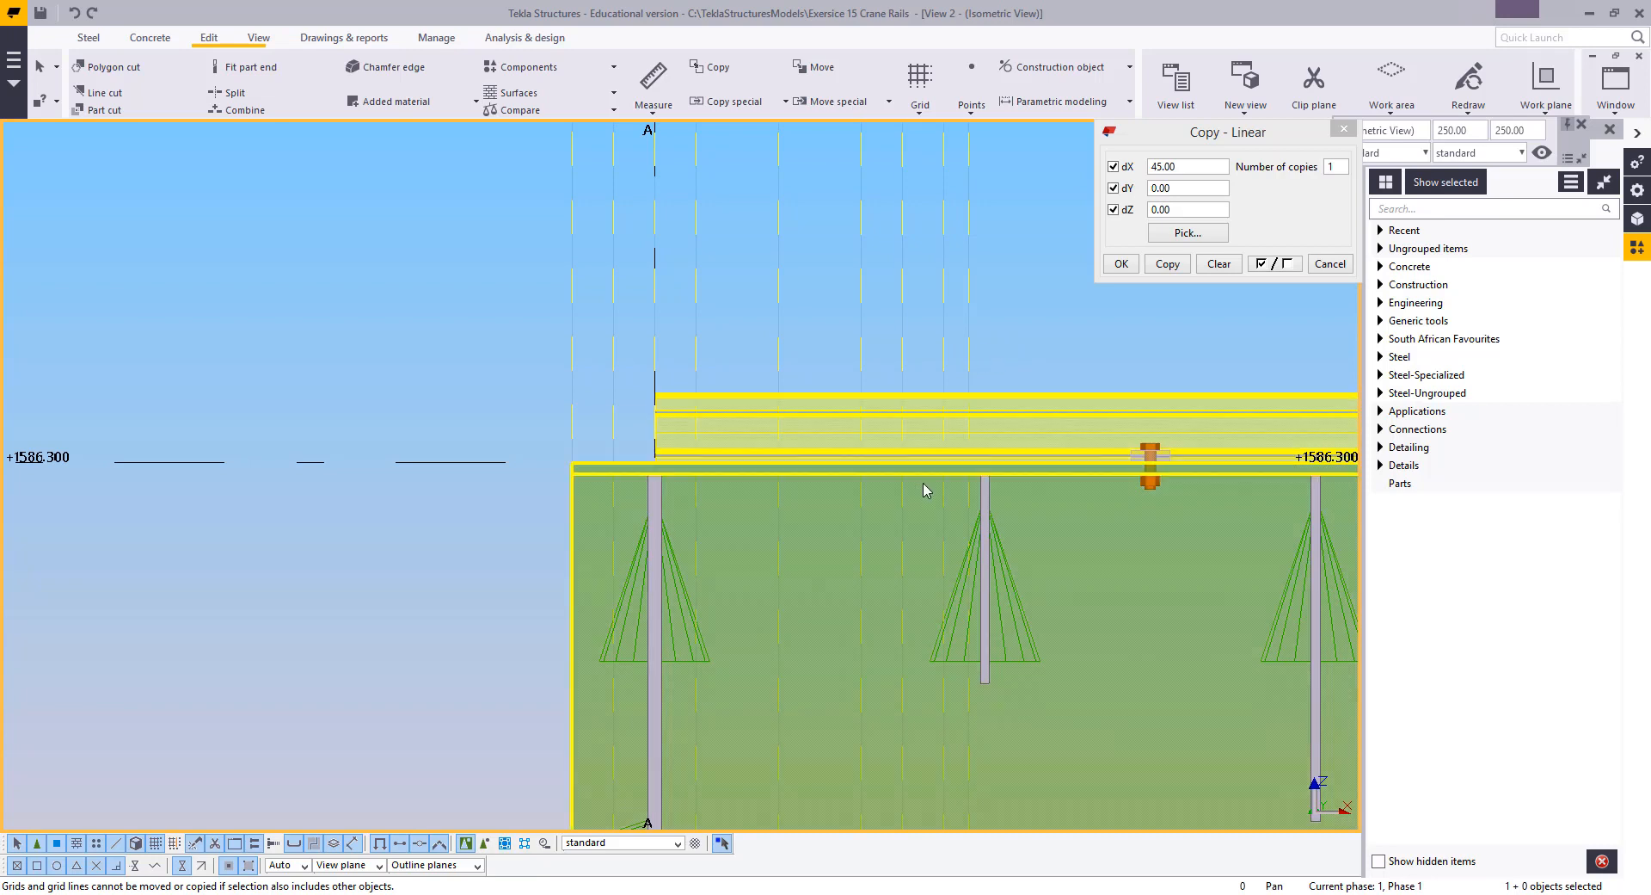
Add a Stiffeners (1041) component to the crane beam at the construction line 450 mm from grid A
double_click(979, 551)
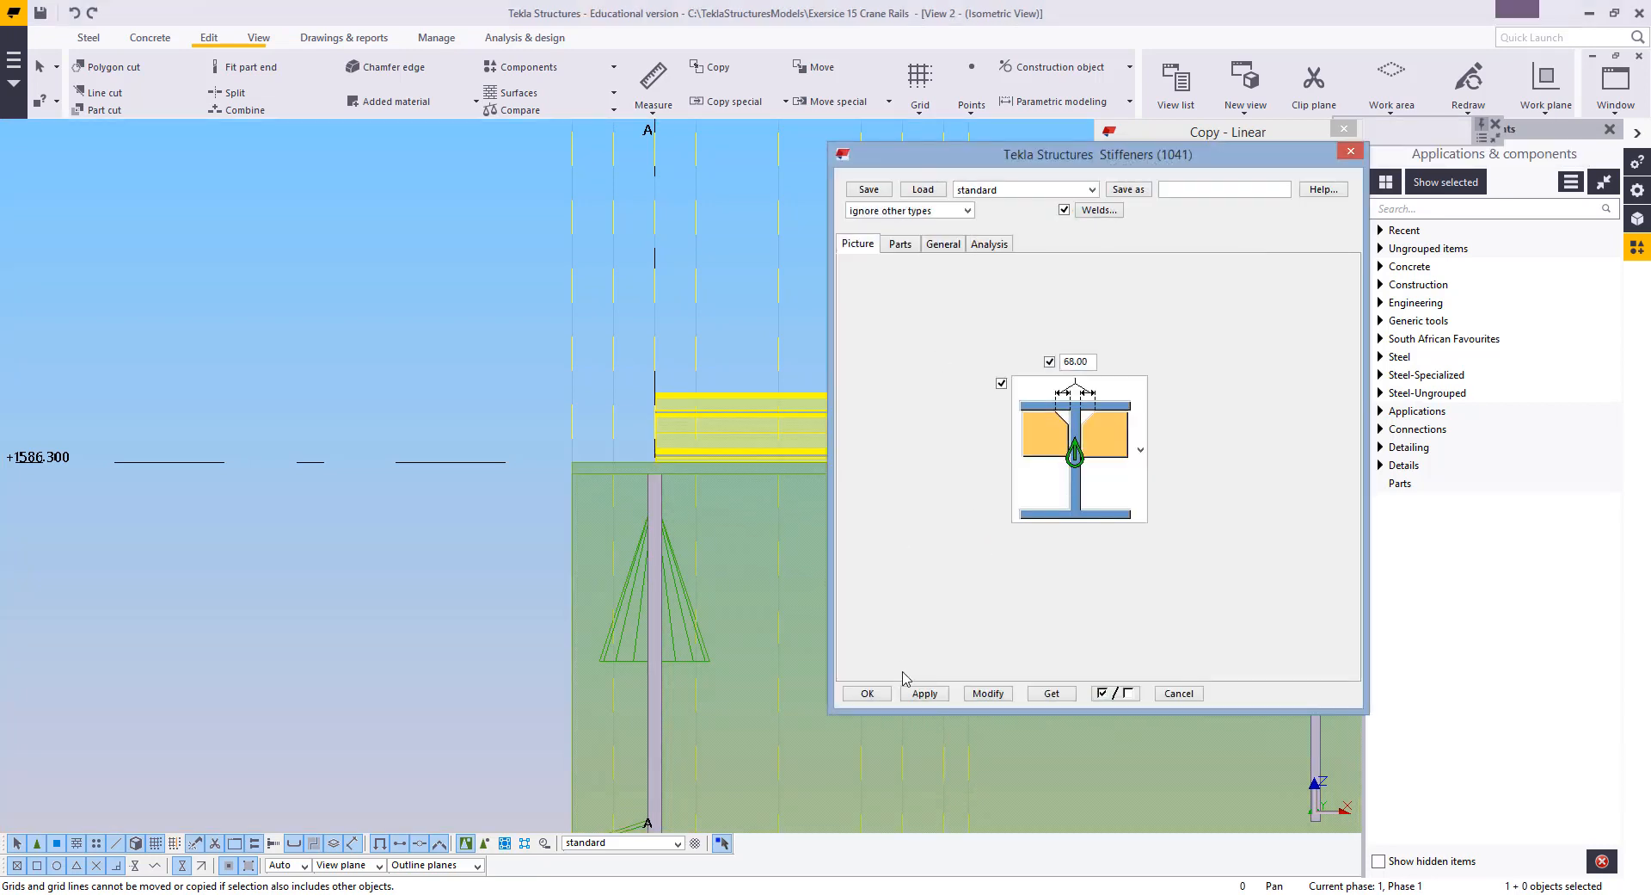
left_click(865, 693)
left_click(1420, 207)
type("1")
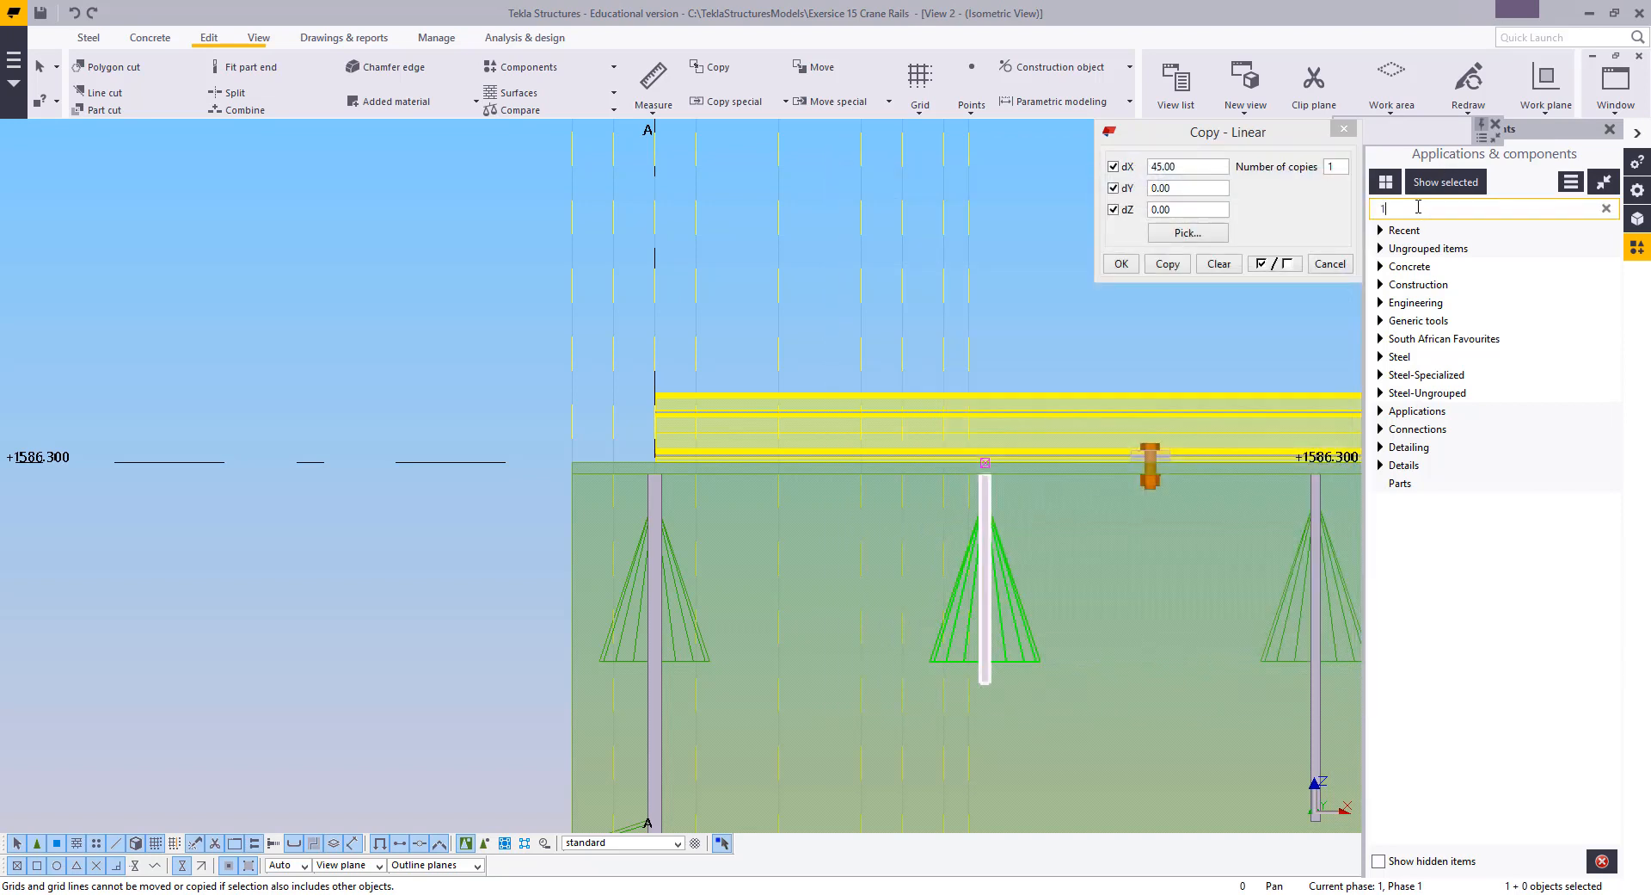
type("041")
left_click(1404, 288)
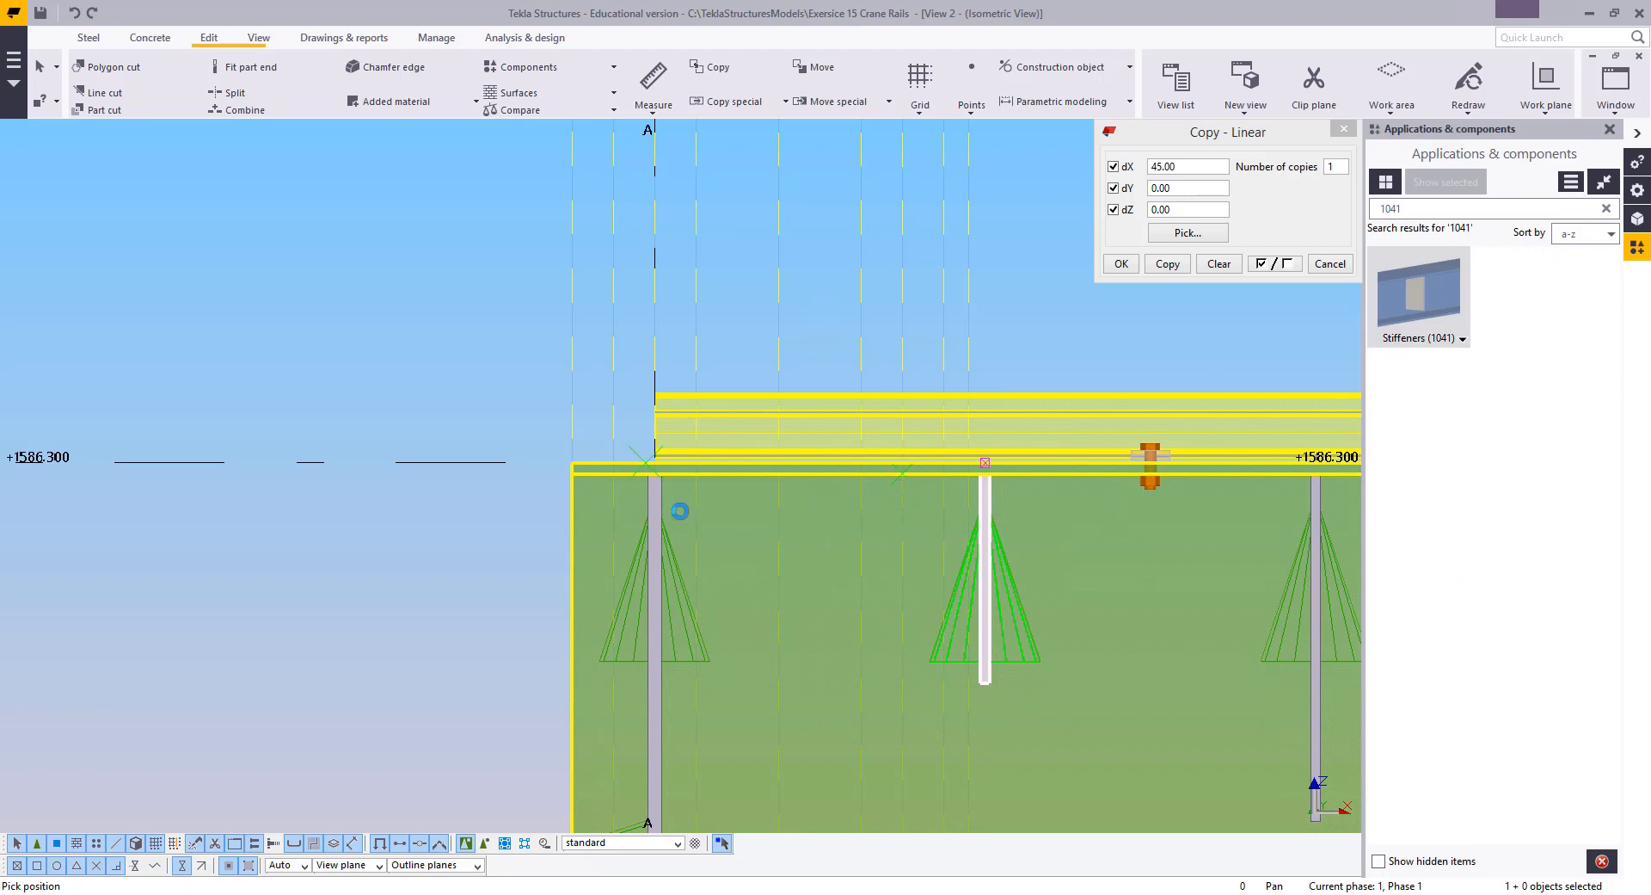
right_click(796, 357)
left_click(823, 374)
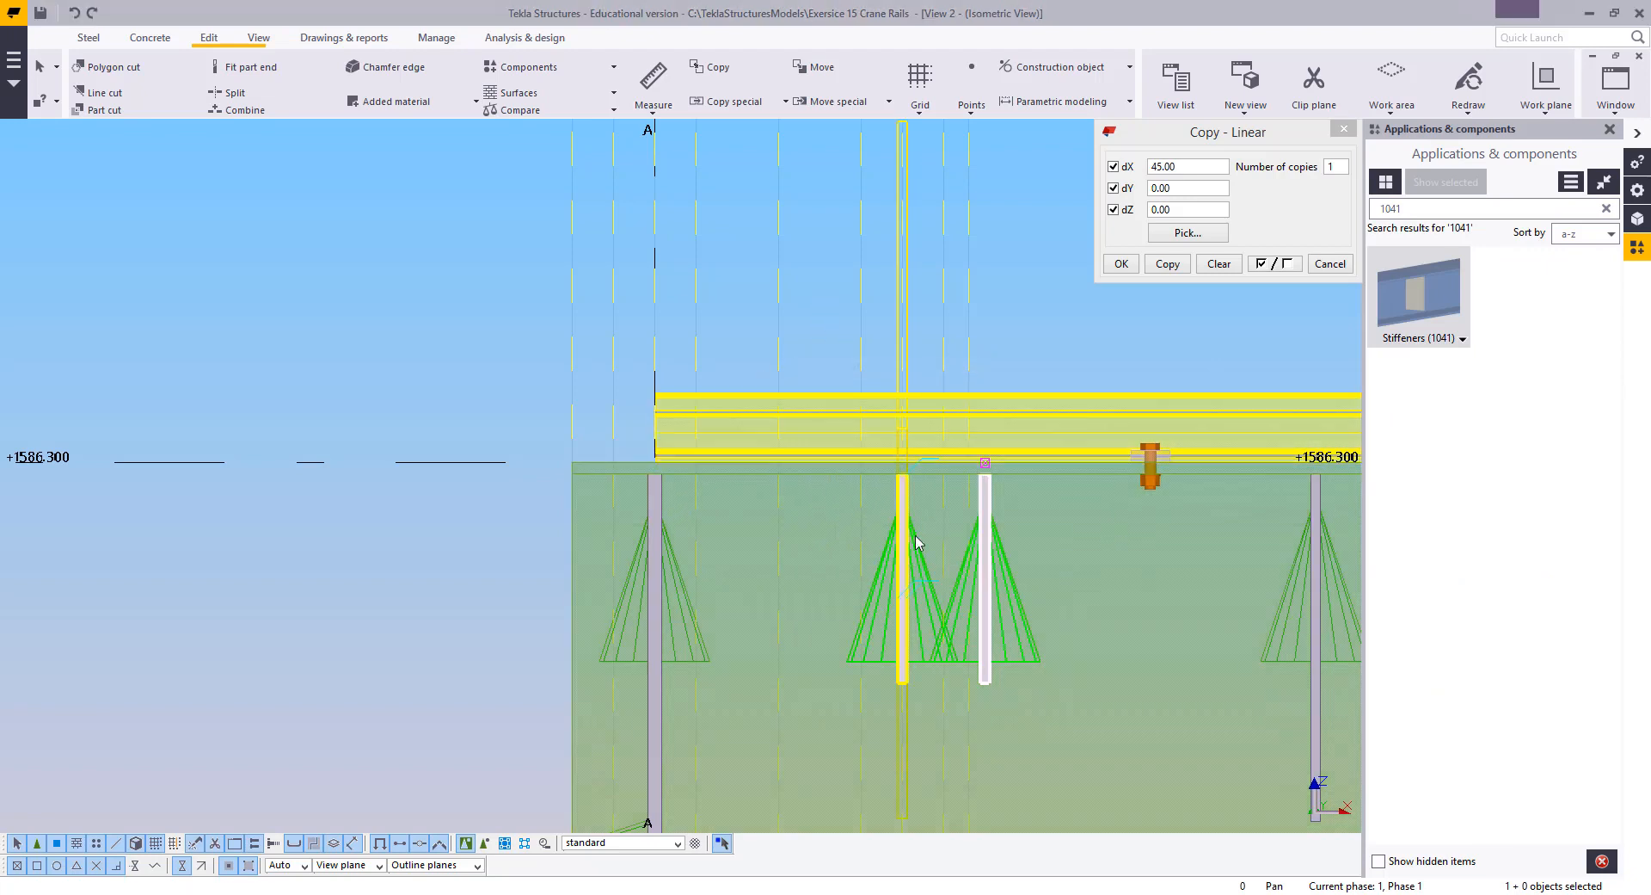
Set the left and right stiffener thickness to 20 mm for the new Stiffeners (1041) component
double_click(916, 542)
left_click(901, 244)
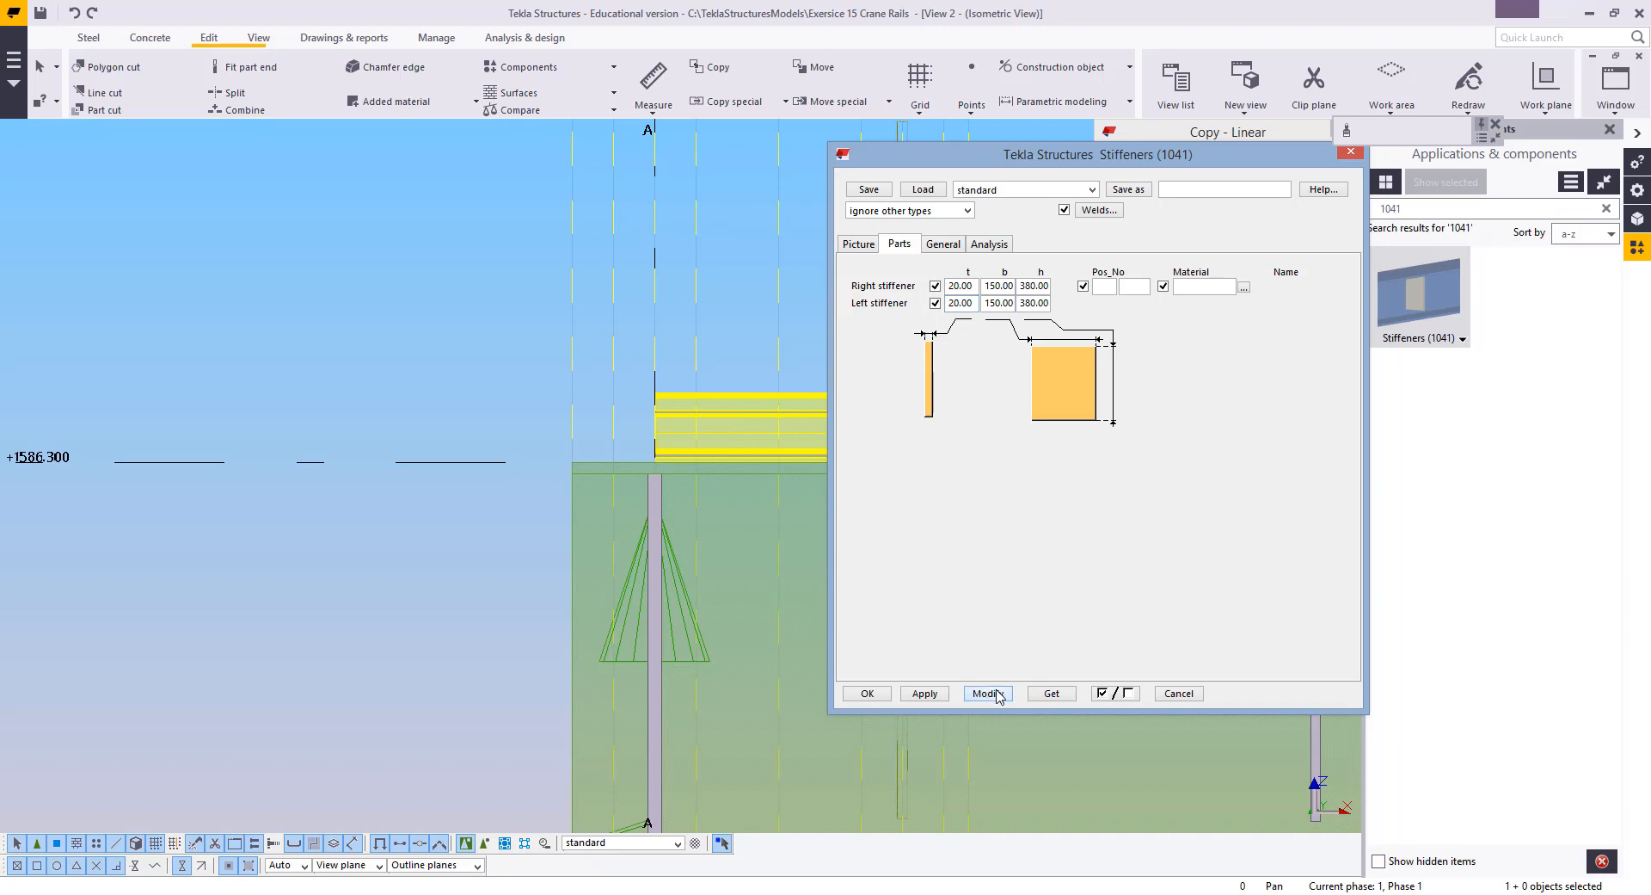
left_click(865, 694)
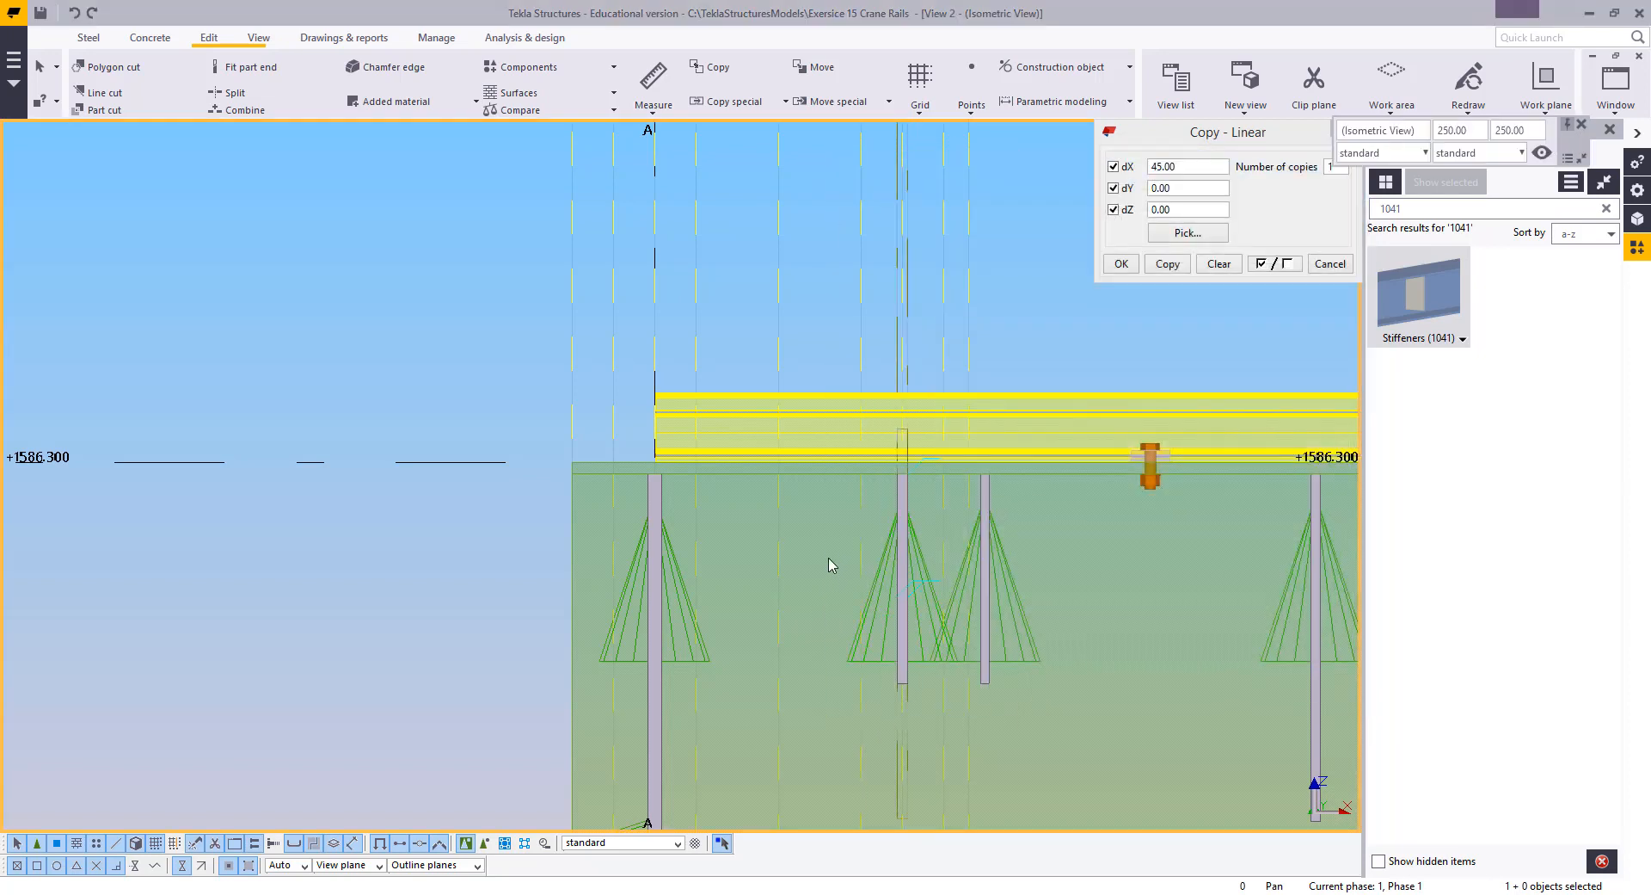
Redraw the view to clear the leftover temporary lines around the new stiffener and close the linear copy settings
scroll(952, 658, "up", 2)
middle_click_drag(894, 533, 876, 567)
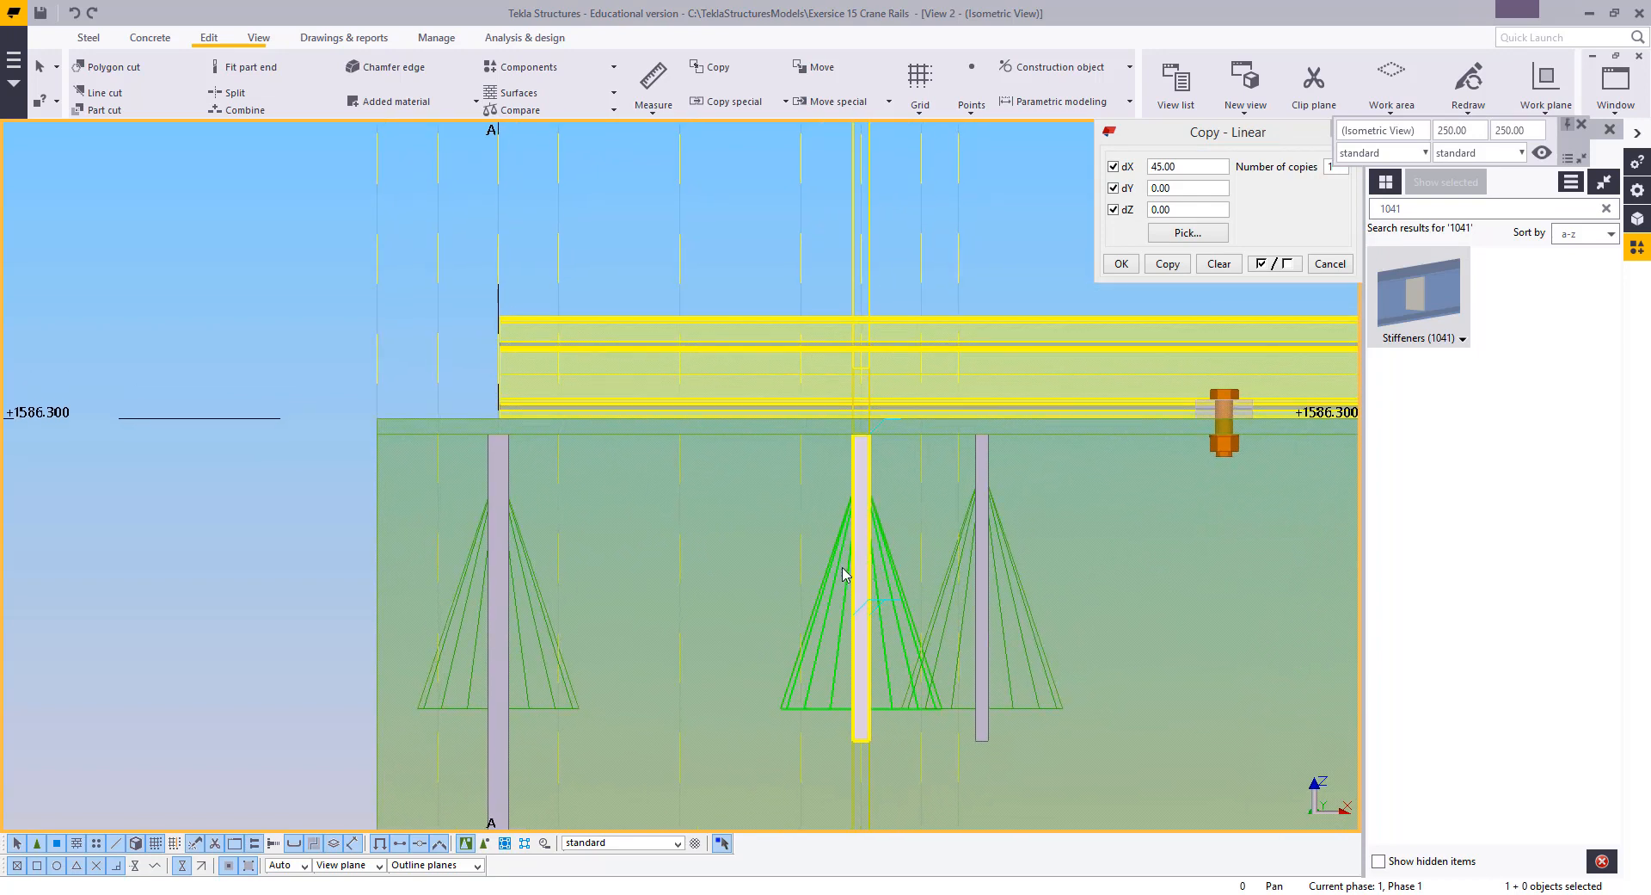
right_click(747, 507)
left_click(791, 600)
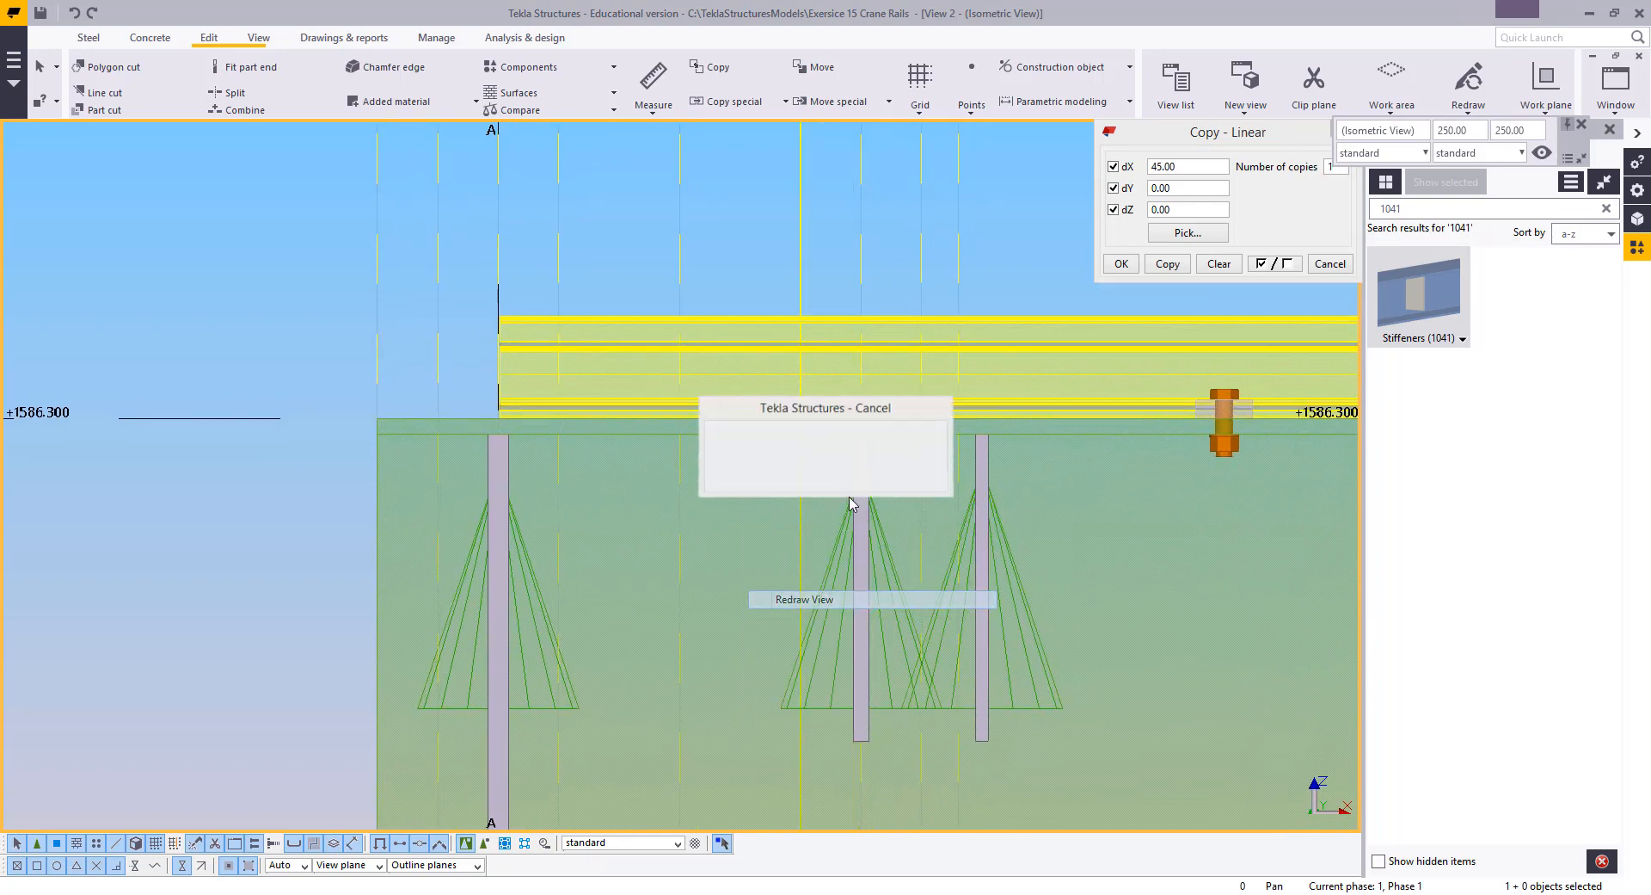
middle_click_drag(856, 510, 869, 551)
middle_click_drag(678, 541, 691, 561)
middle_click_drag(587, 349, 611, 454)
right_click(696, 412)
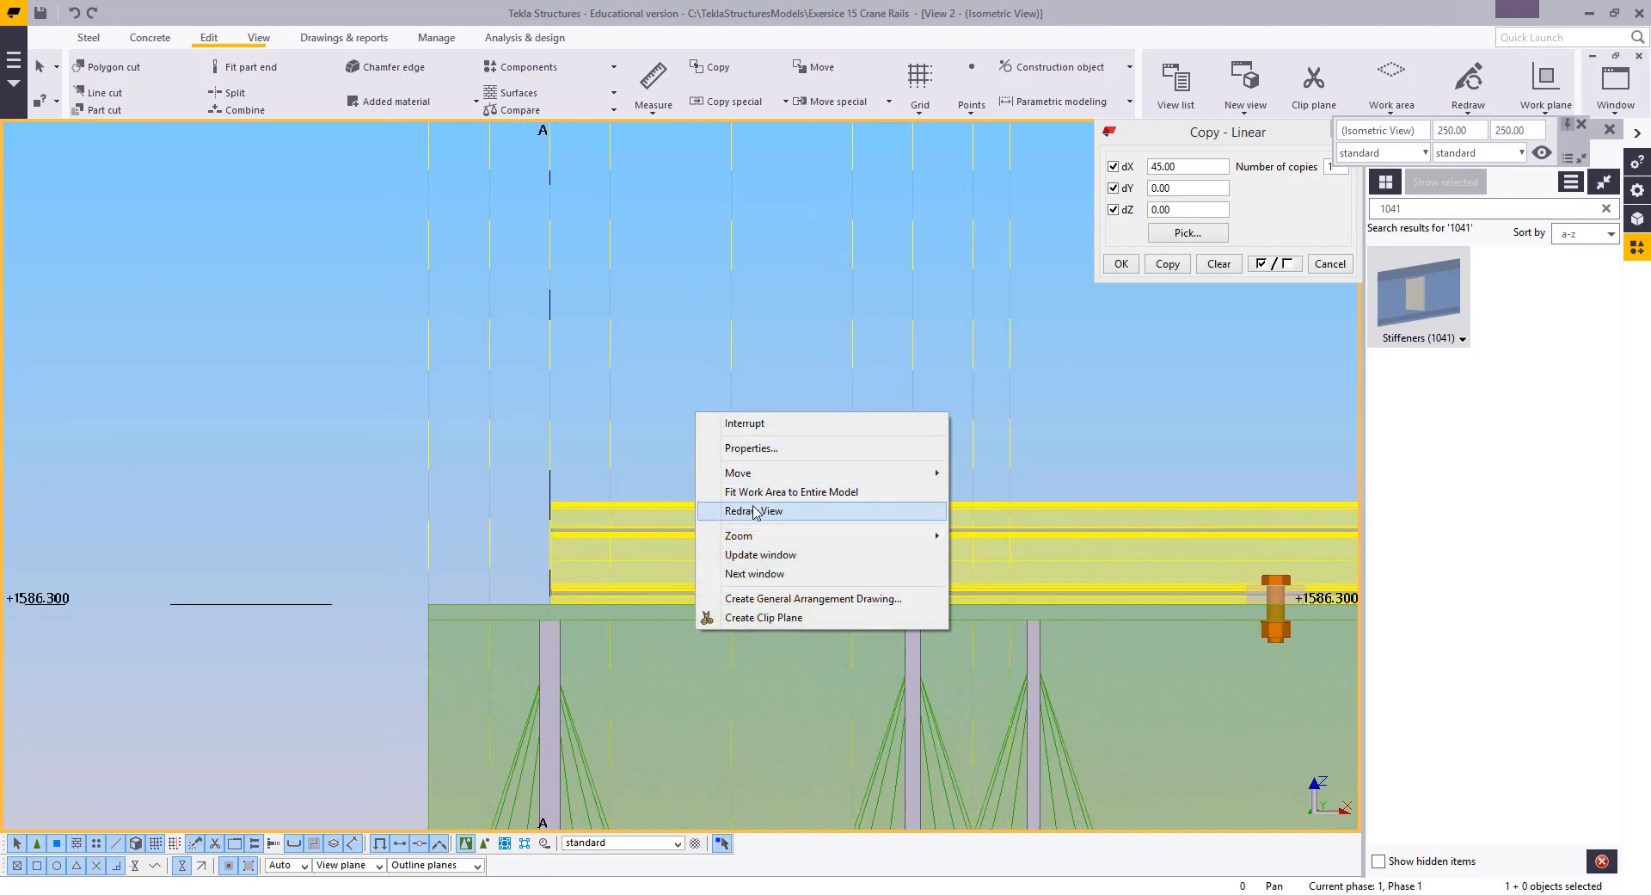
left_click(753, 511)
middle_click_drag(515, 357, 500, 383)
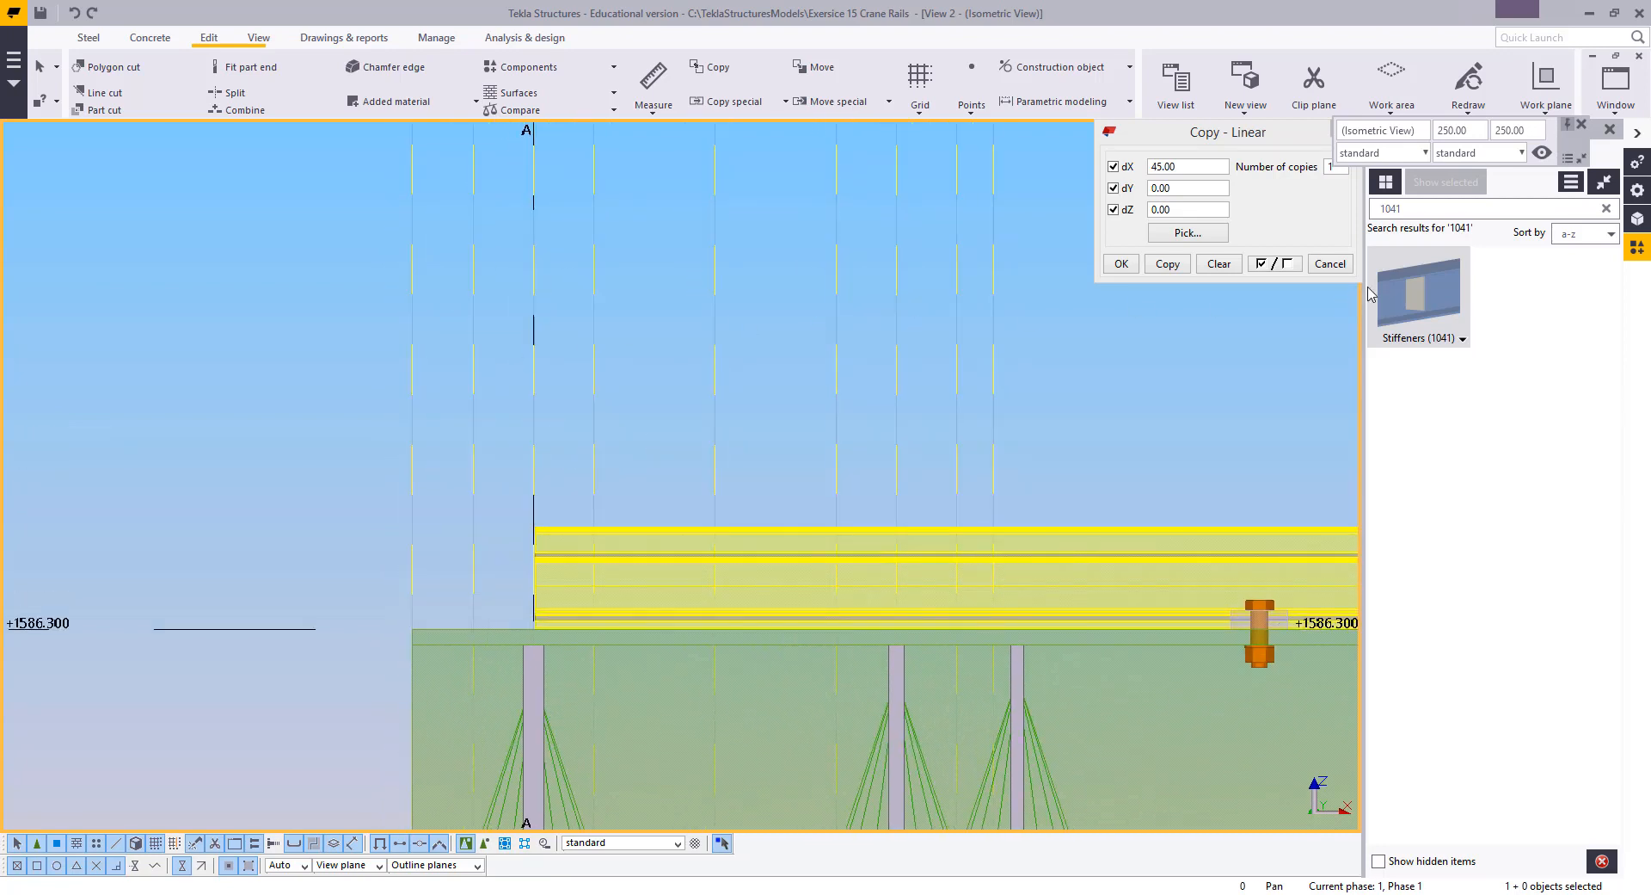
left_click(1331, 265)
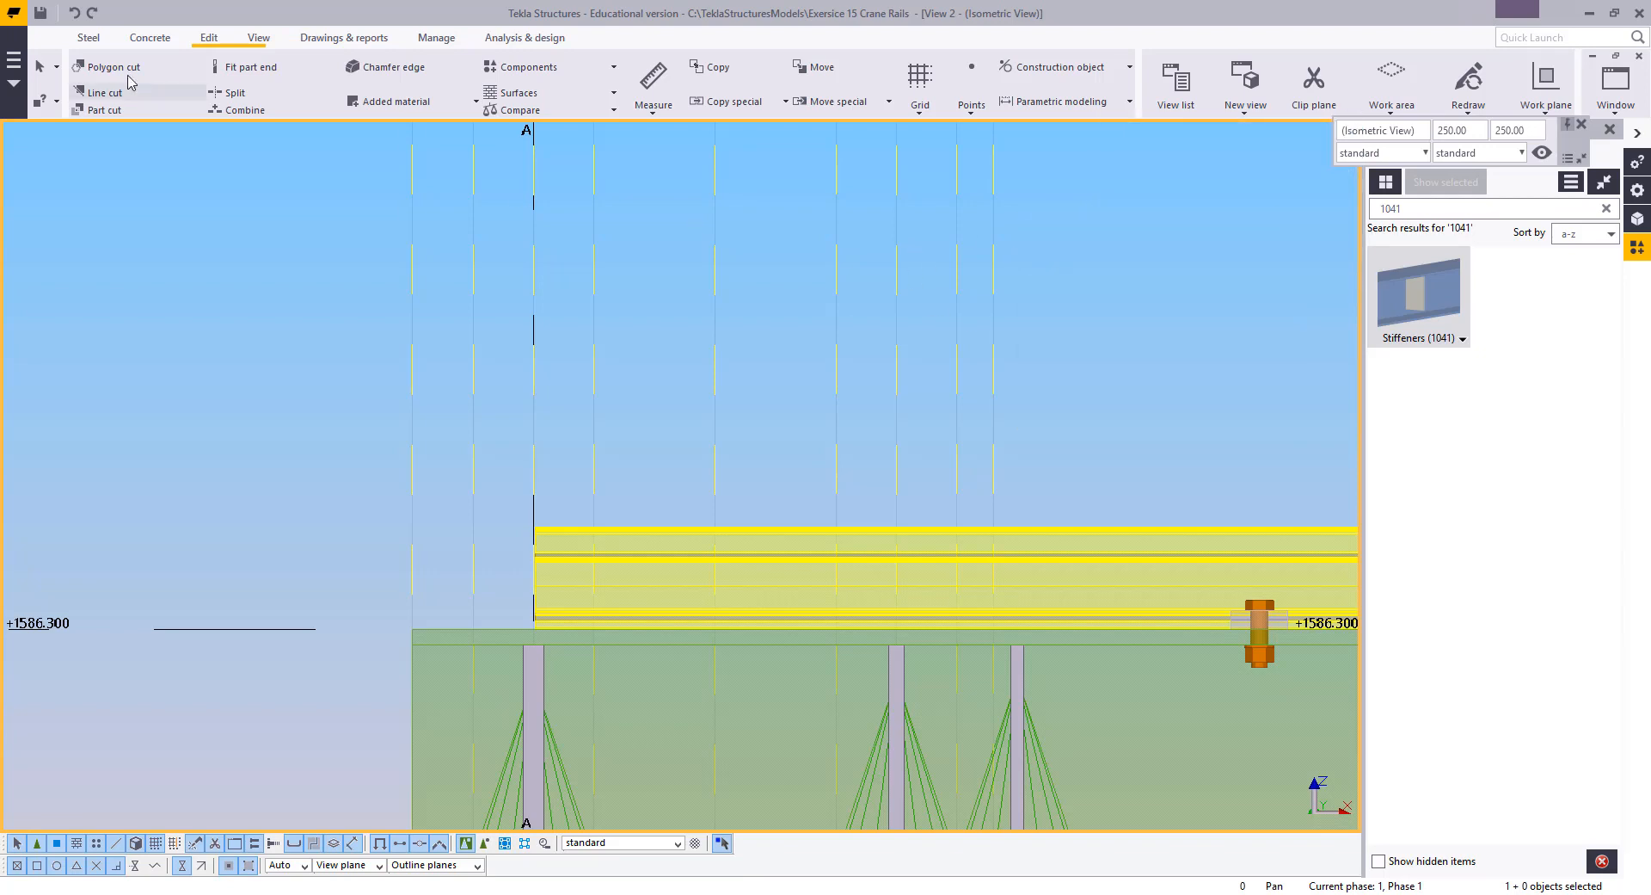
Start a steel beam and load the plate preset into its beam properties
left_click(83, 40)
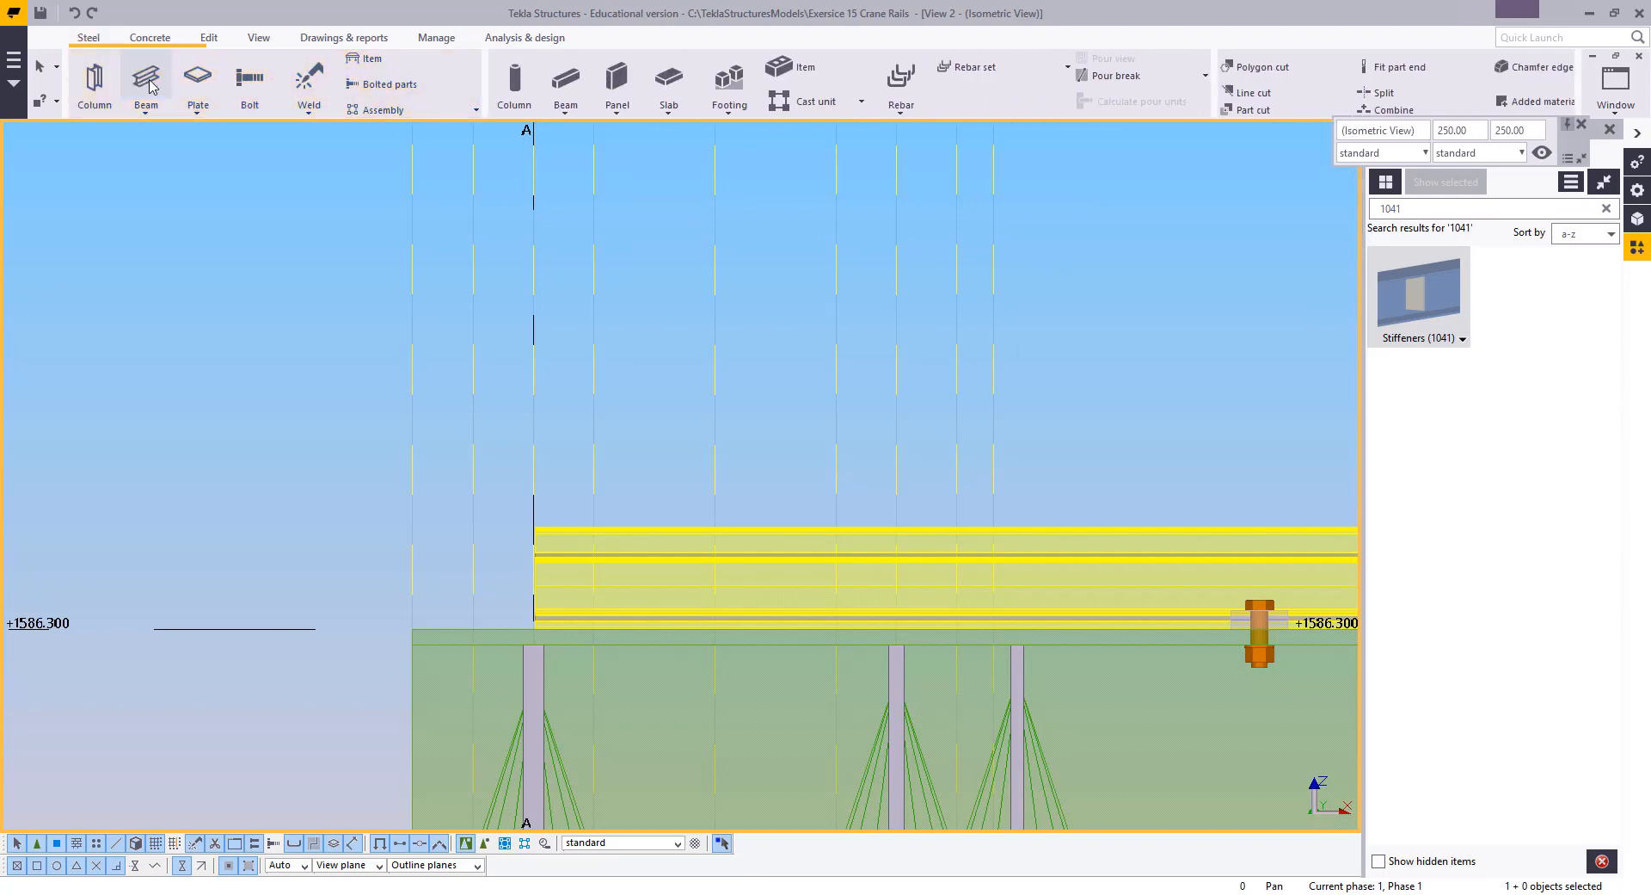
double_click(145, 79)
left_click(1225, 230)
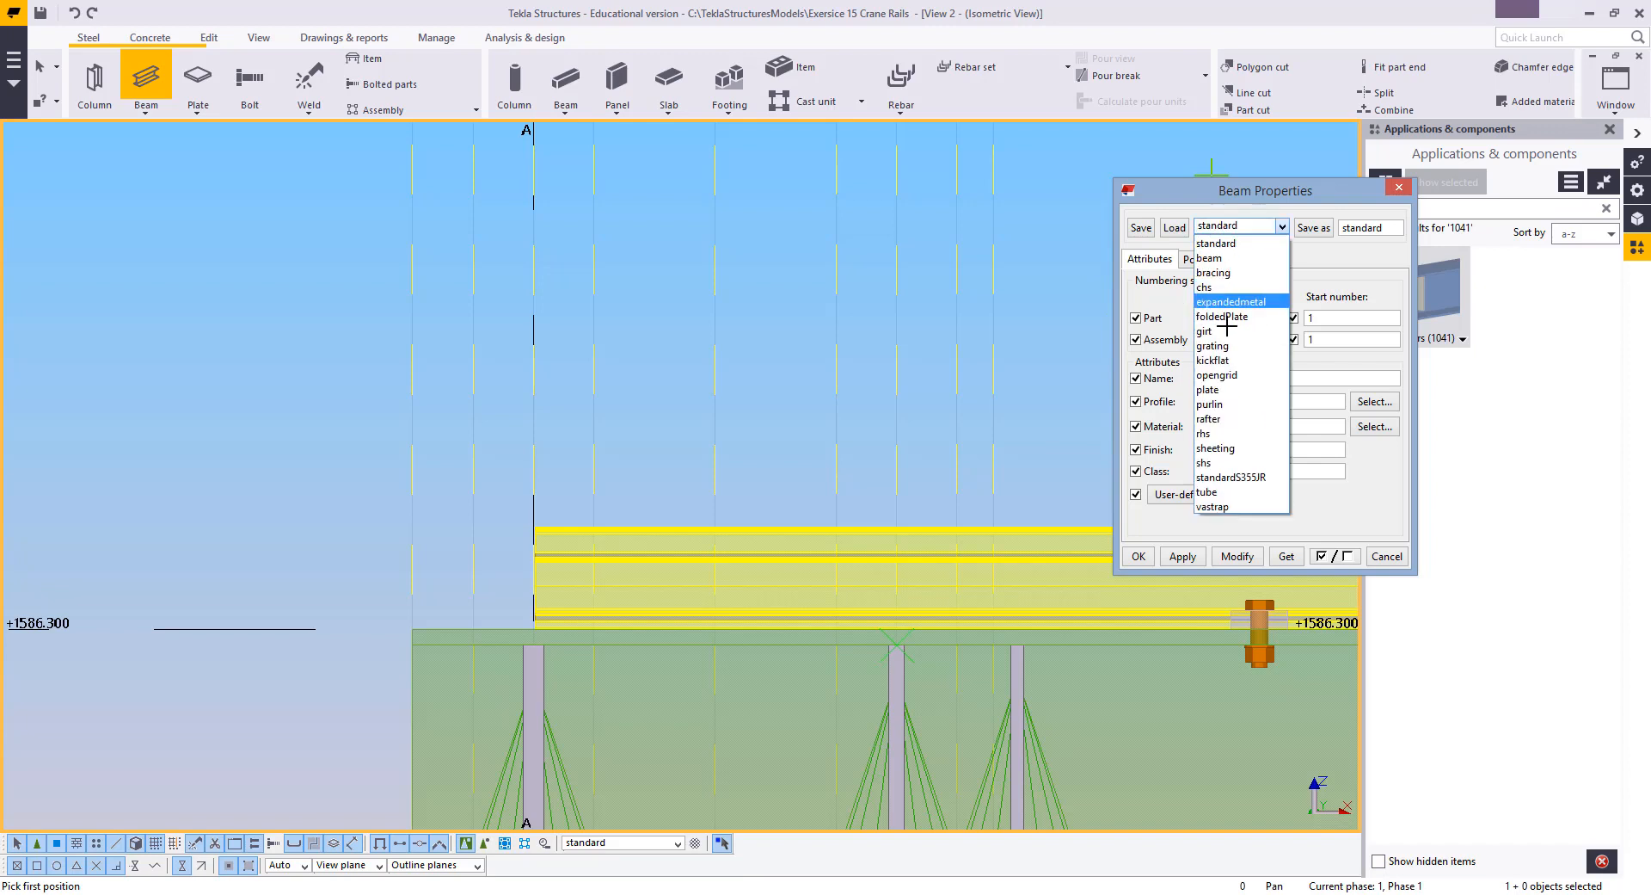
left_click(1209, 389)
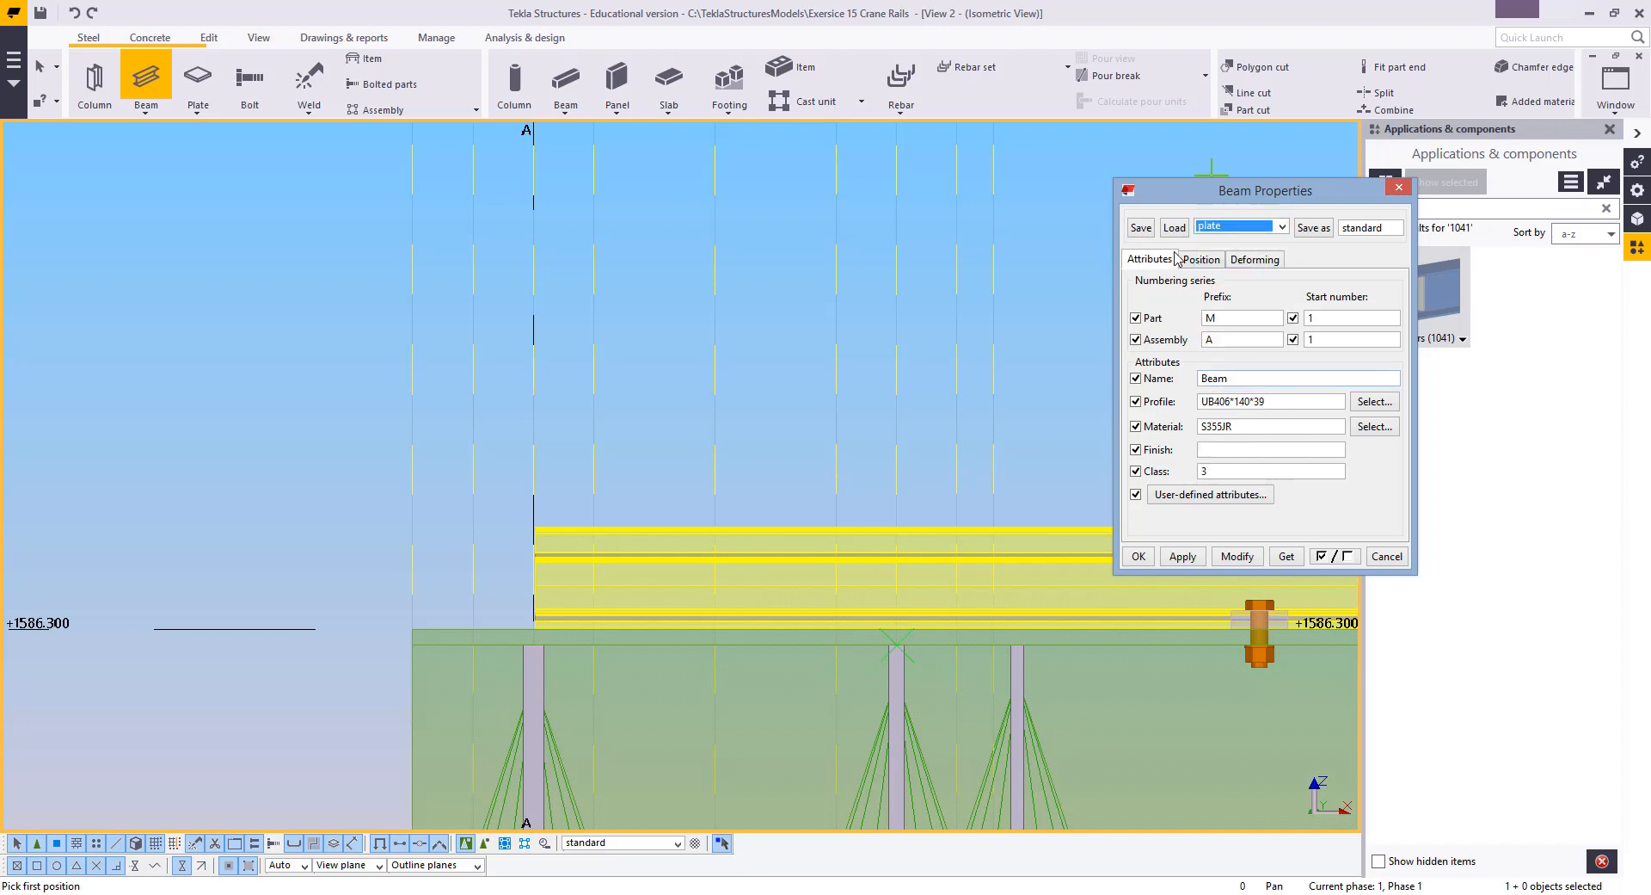
left_click(1175, 227)
Apply part prefix p, assembly prefix SBK, name STOPPER BRACKET and profile PLT20*300 to the new plate's properties
left_click(1243, 318)
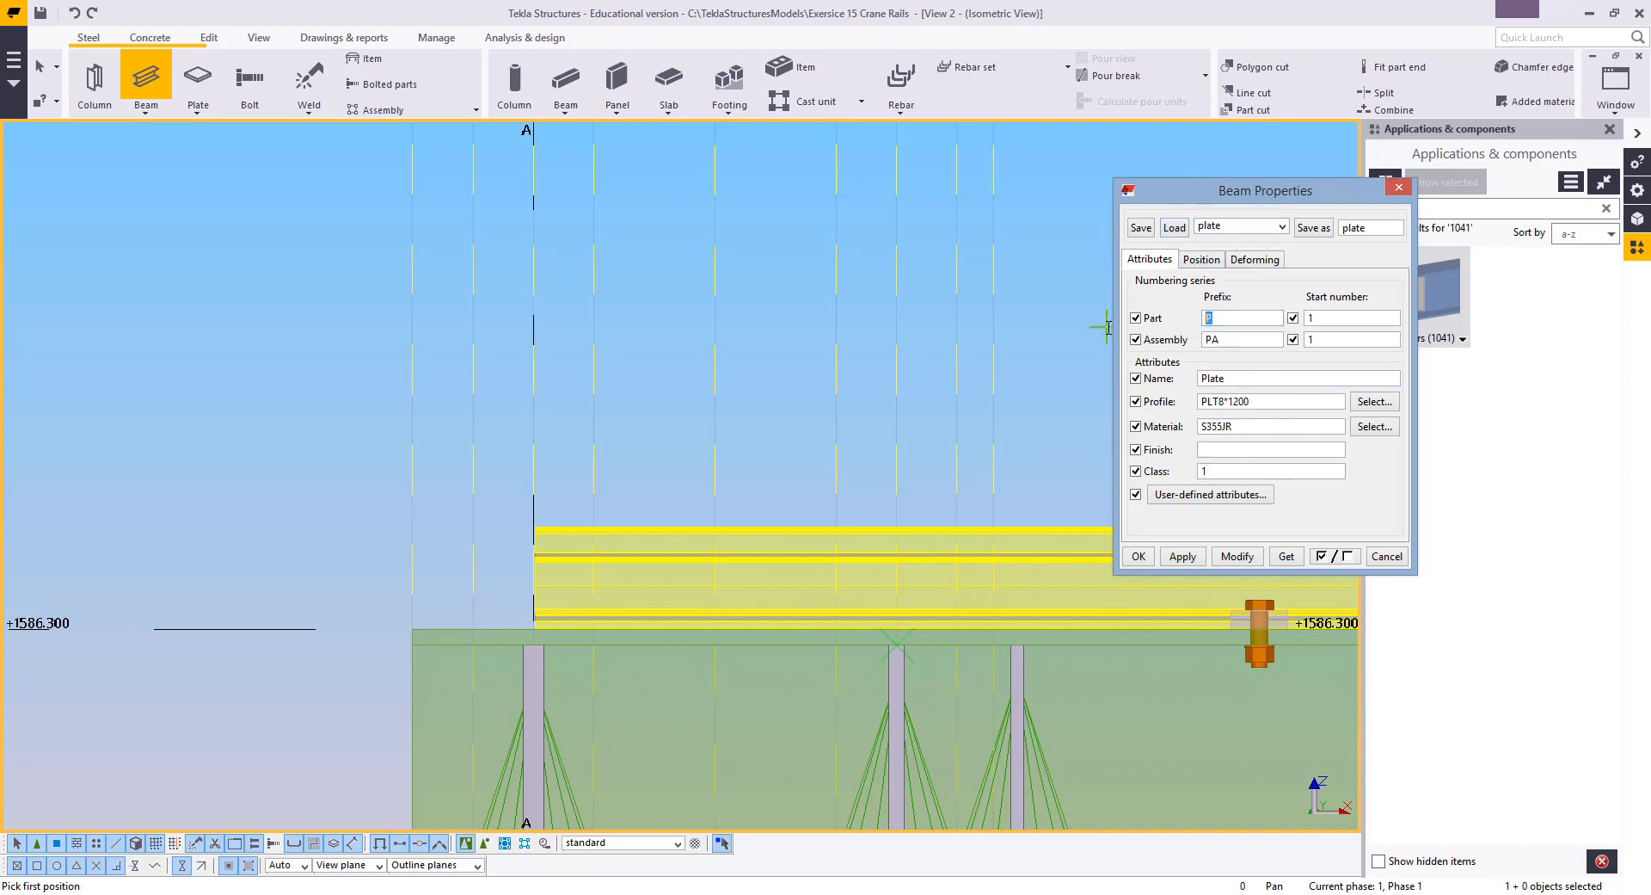
key("Tab")
key("Tab")
key("Tab")
key("Tab")
type("S")
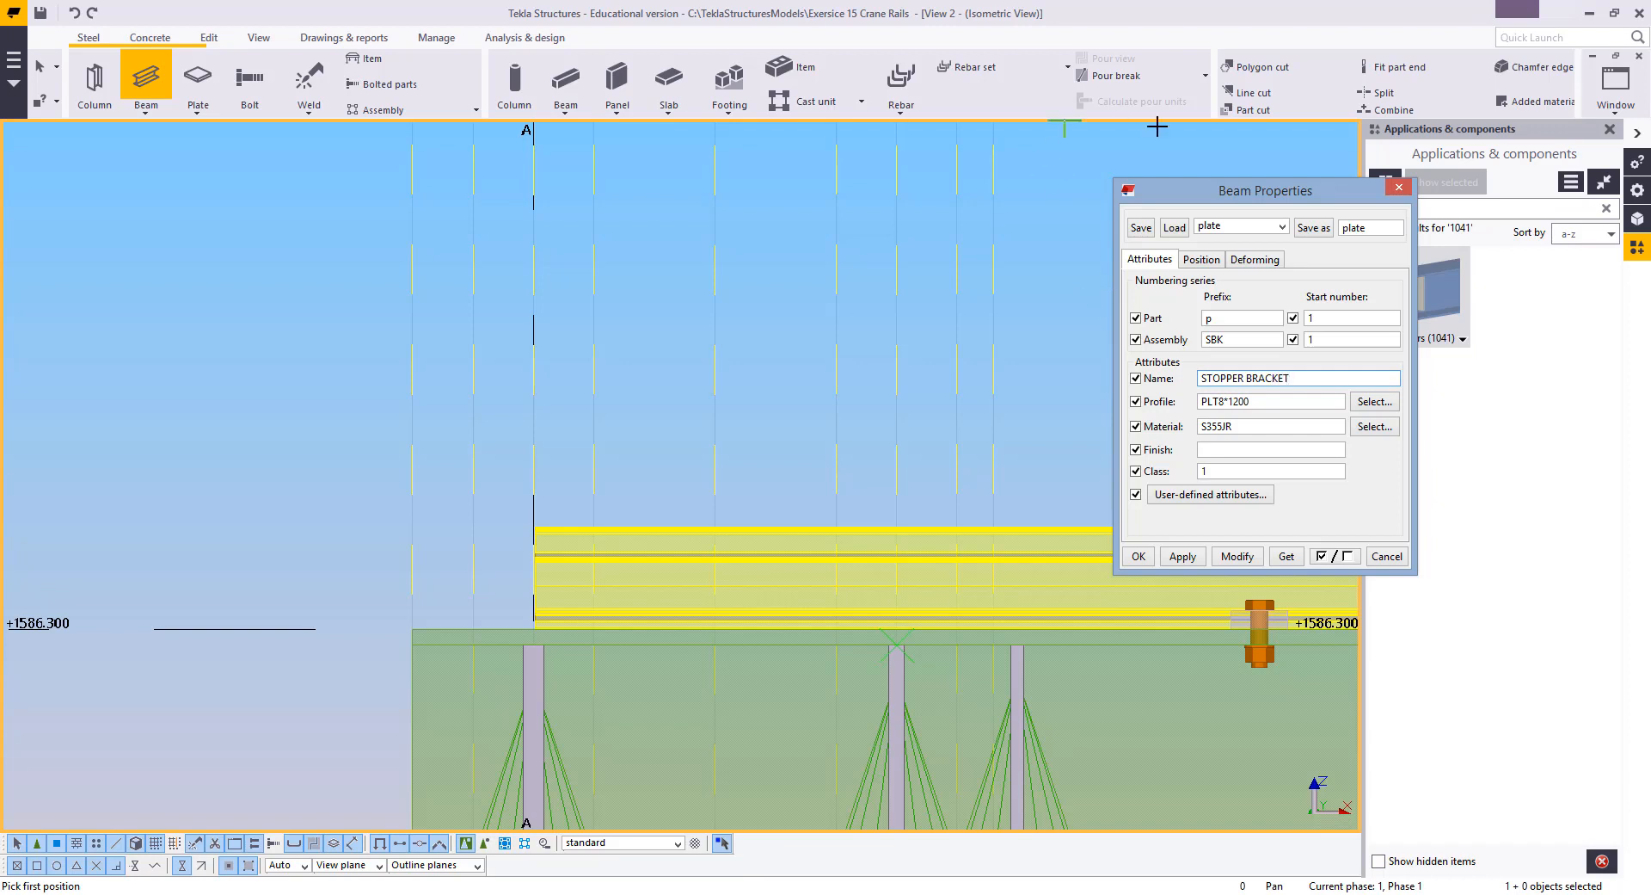
left_click_drag(1271, 403, 1218, 412)
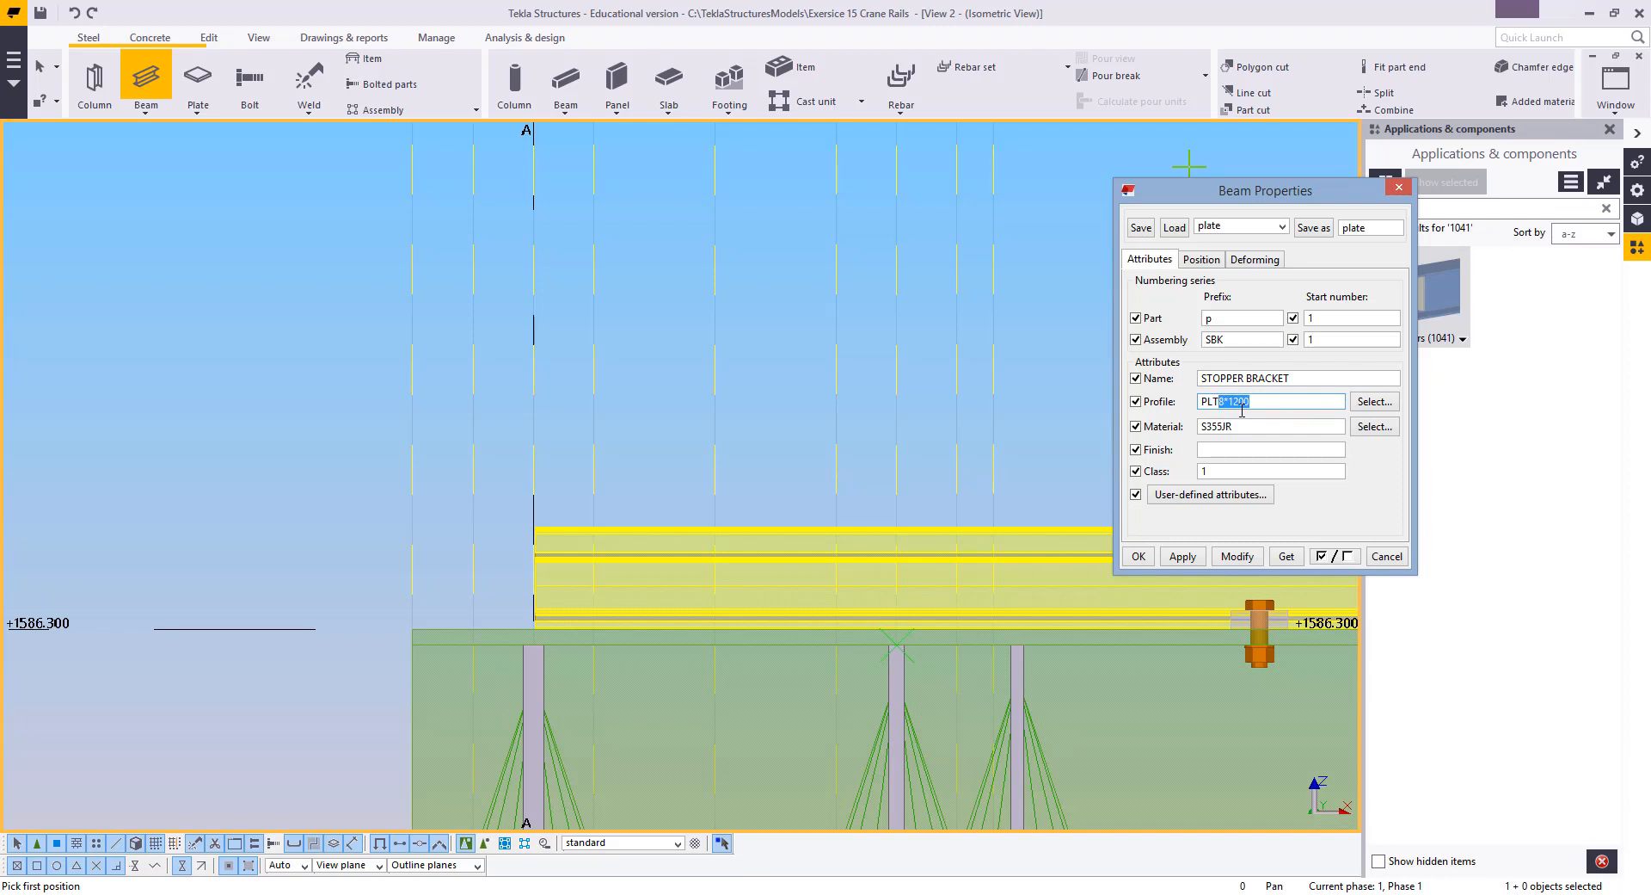
type("20")
left_click(1183, 555)
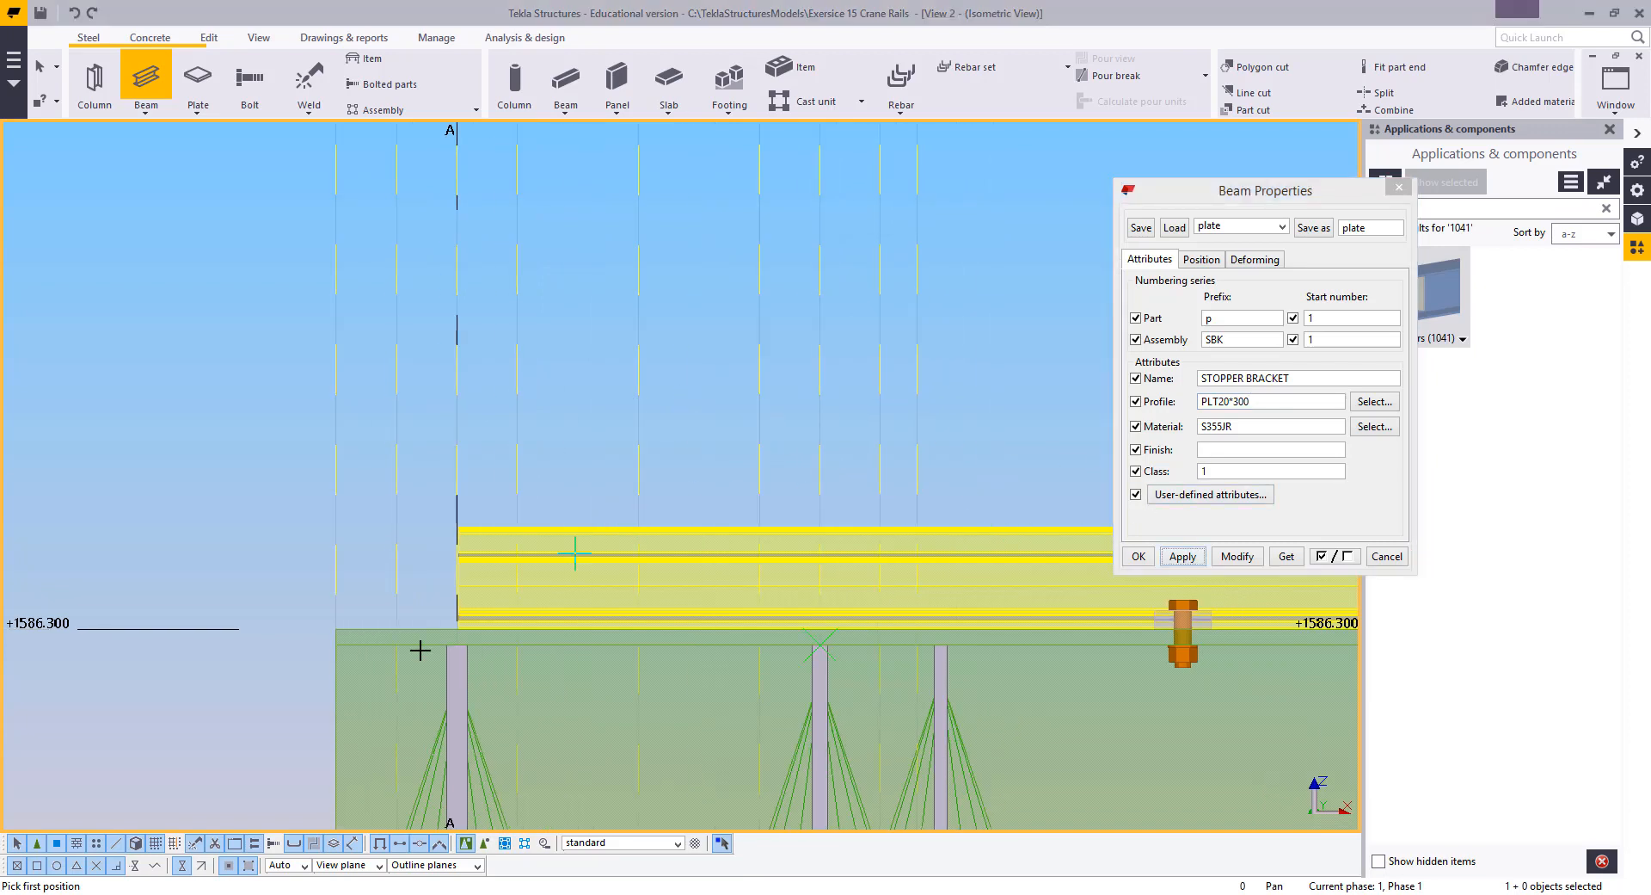
Place a 720 mm base plate on top of the crane beam, from the beam's end to the furthest construction line past grid A
scroll(410, 645, "up", 2)
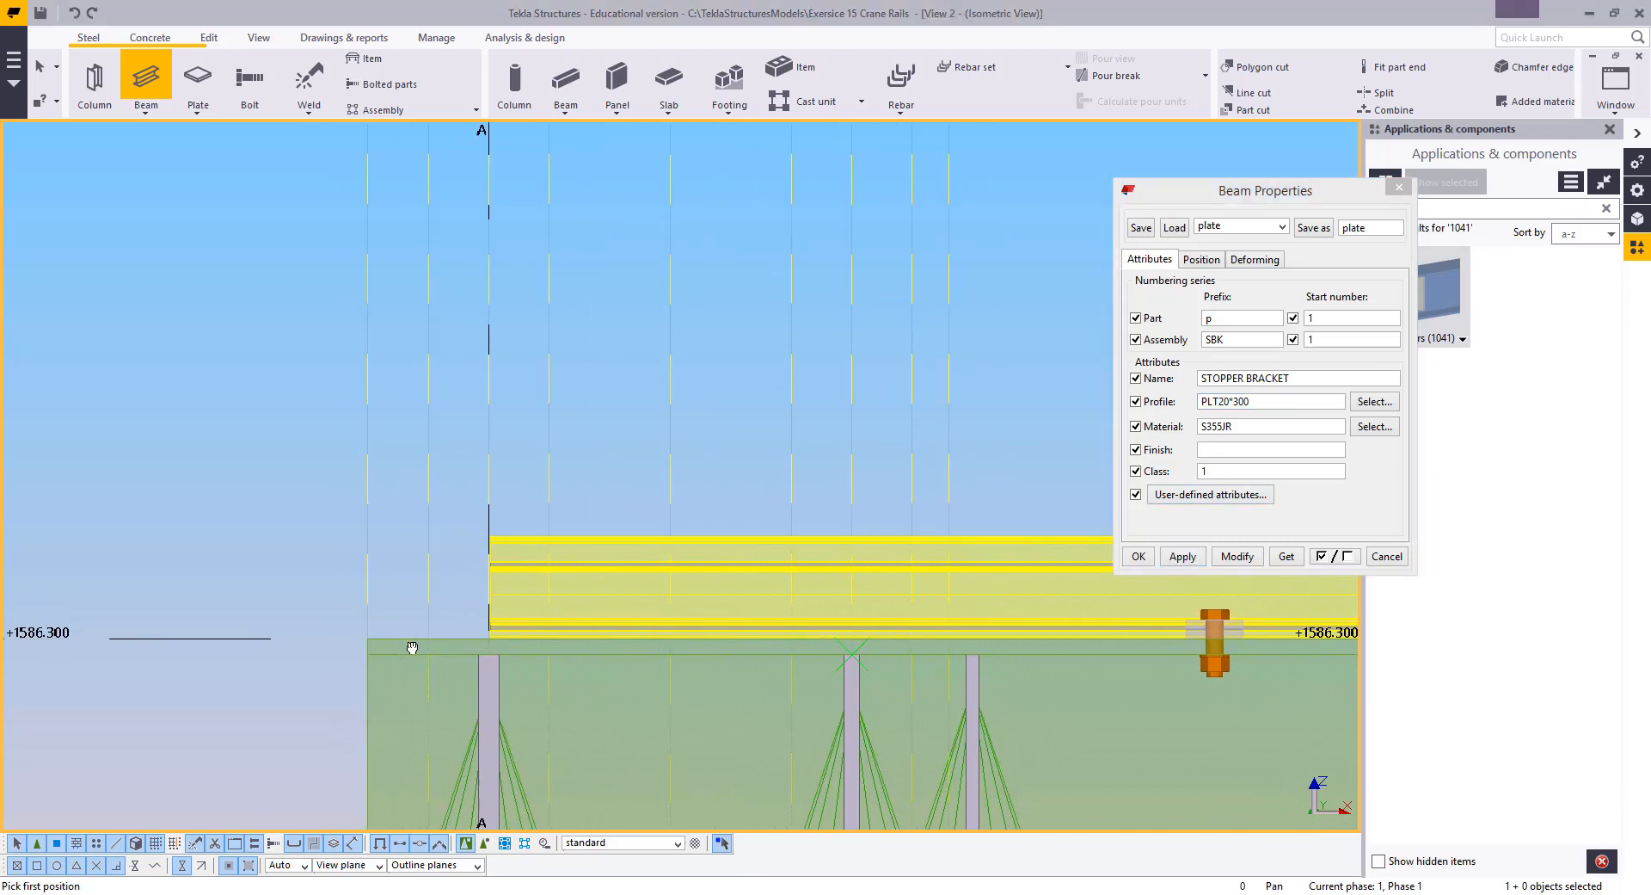
left_click(360, 636)
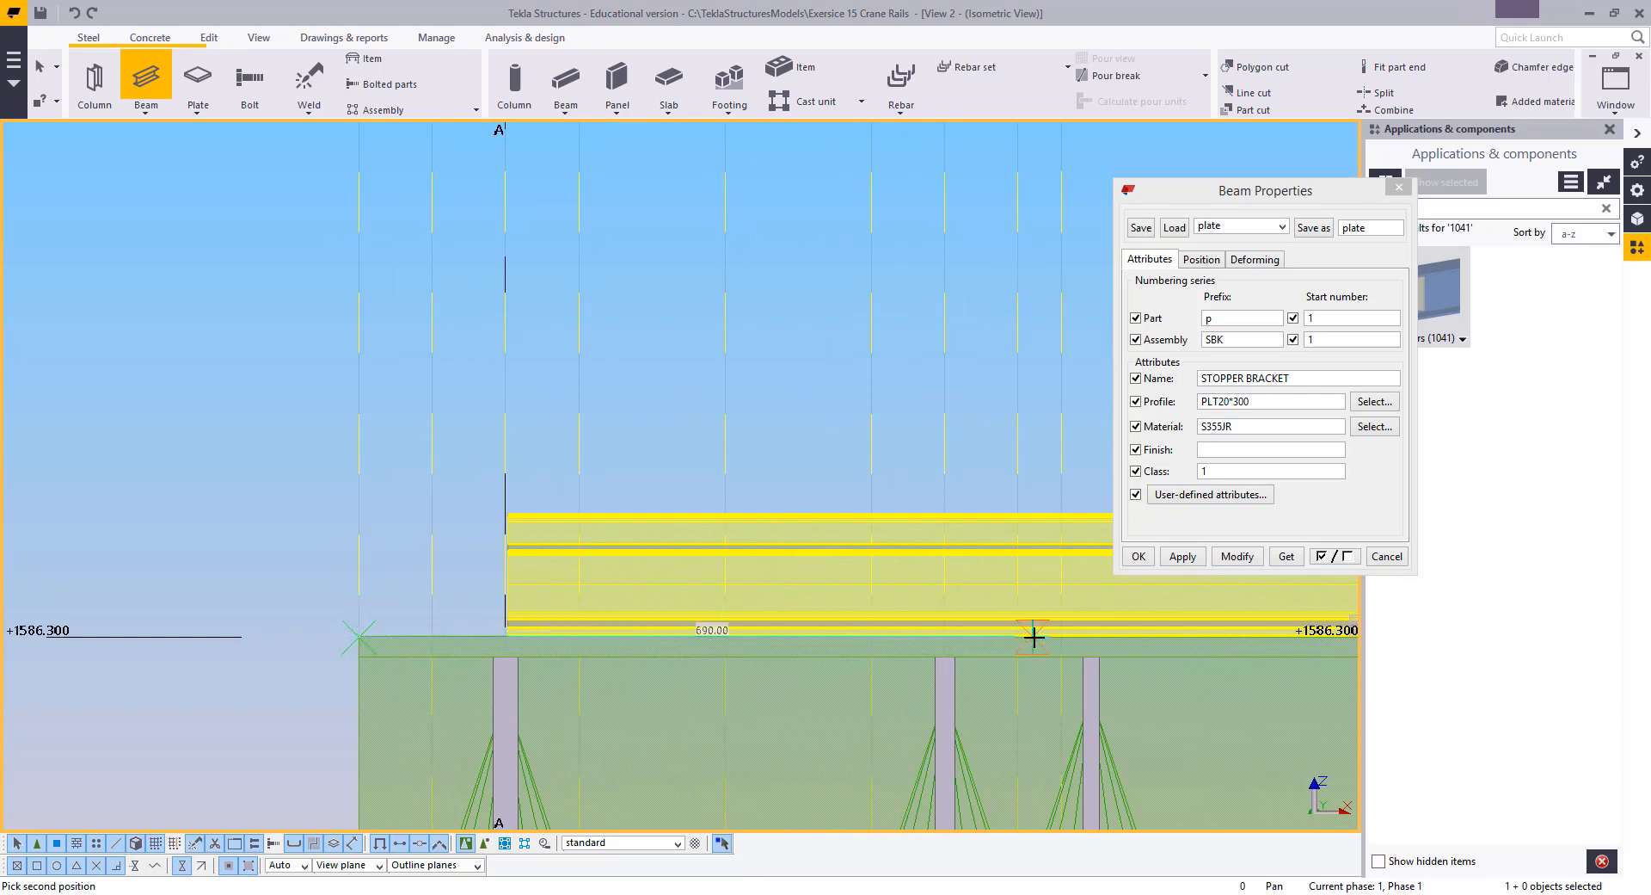
scroll(937, 640, "up", 5)
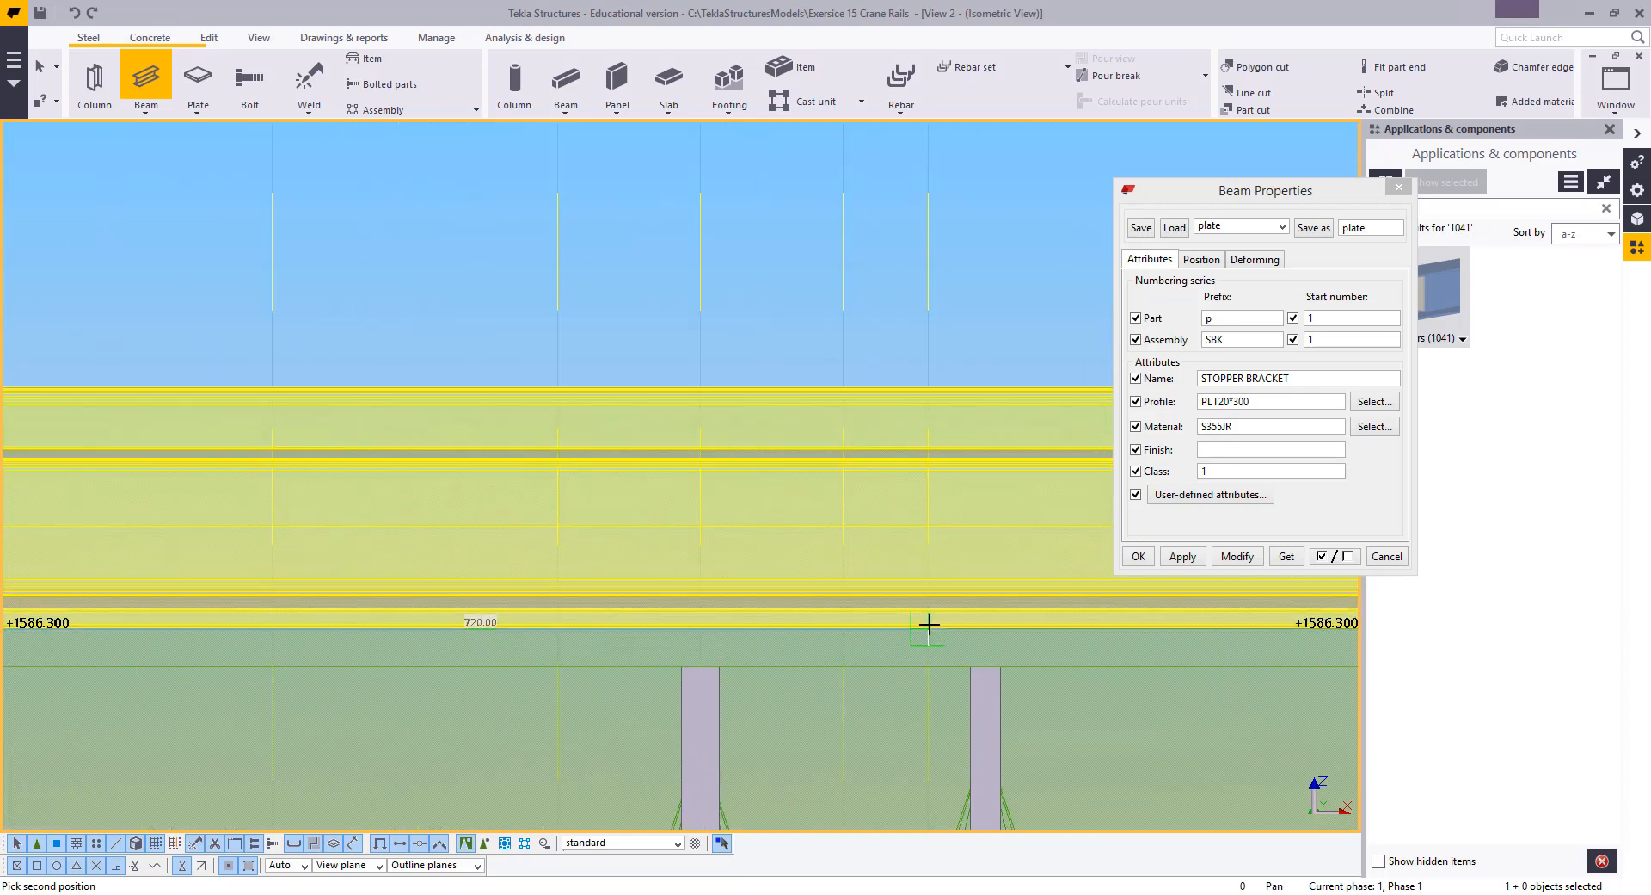
left_click(929, 625)
key("Escape")
scroll(877, 596, "down", 2)
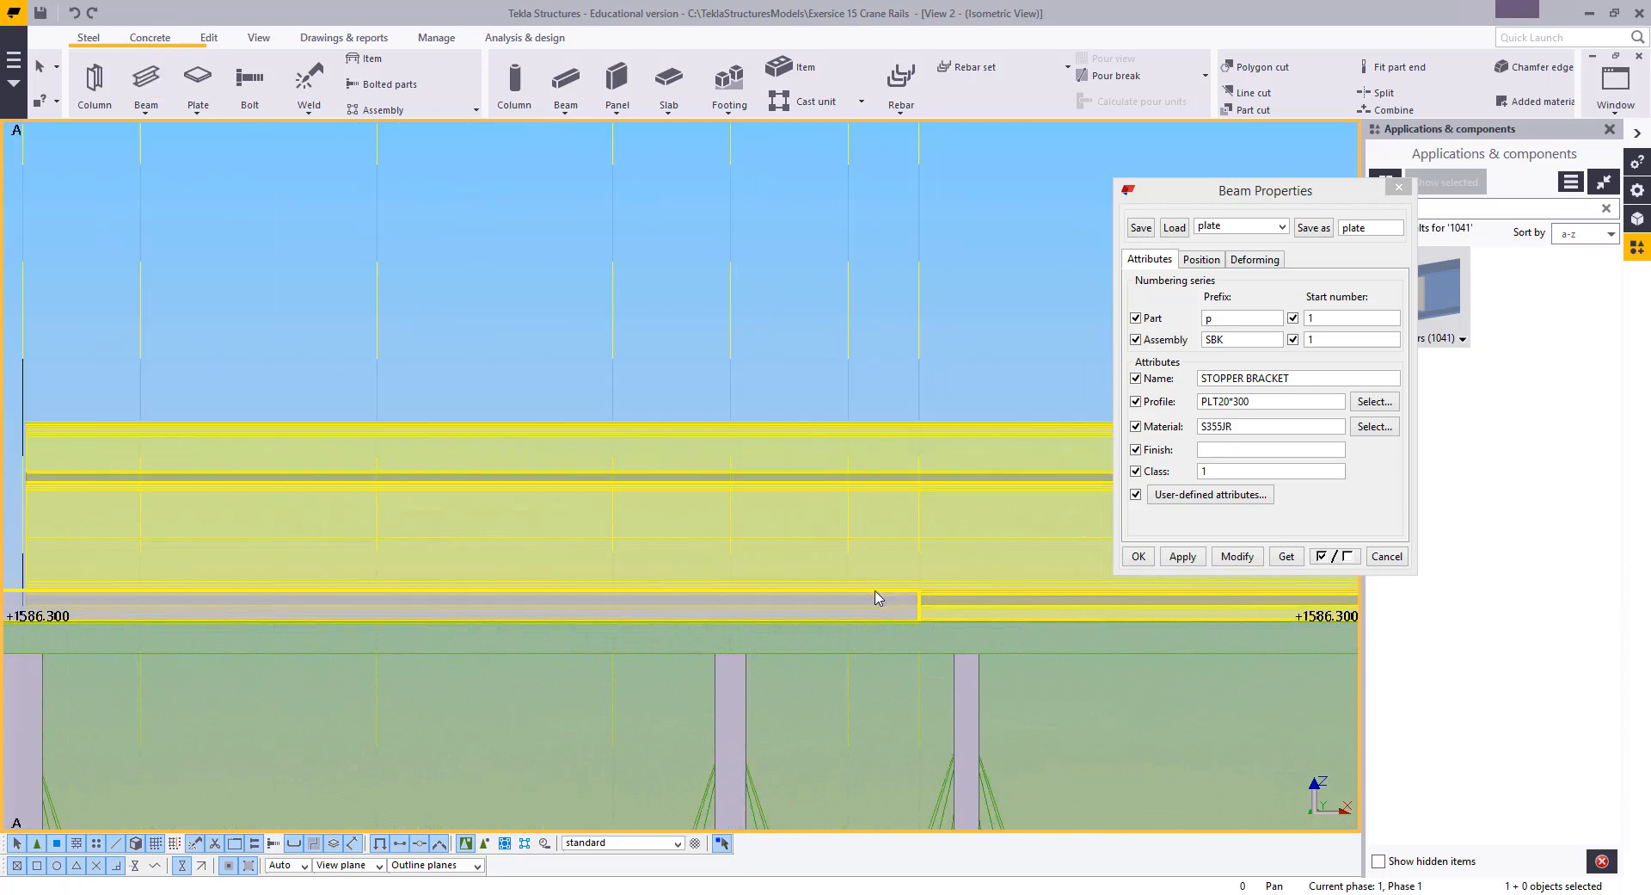
scroll(946, 602, "down", 3)
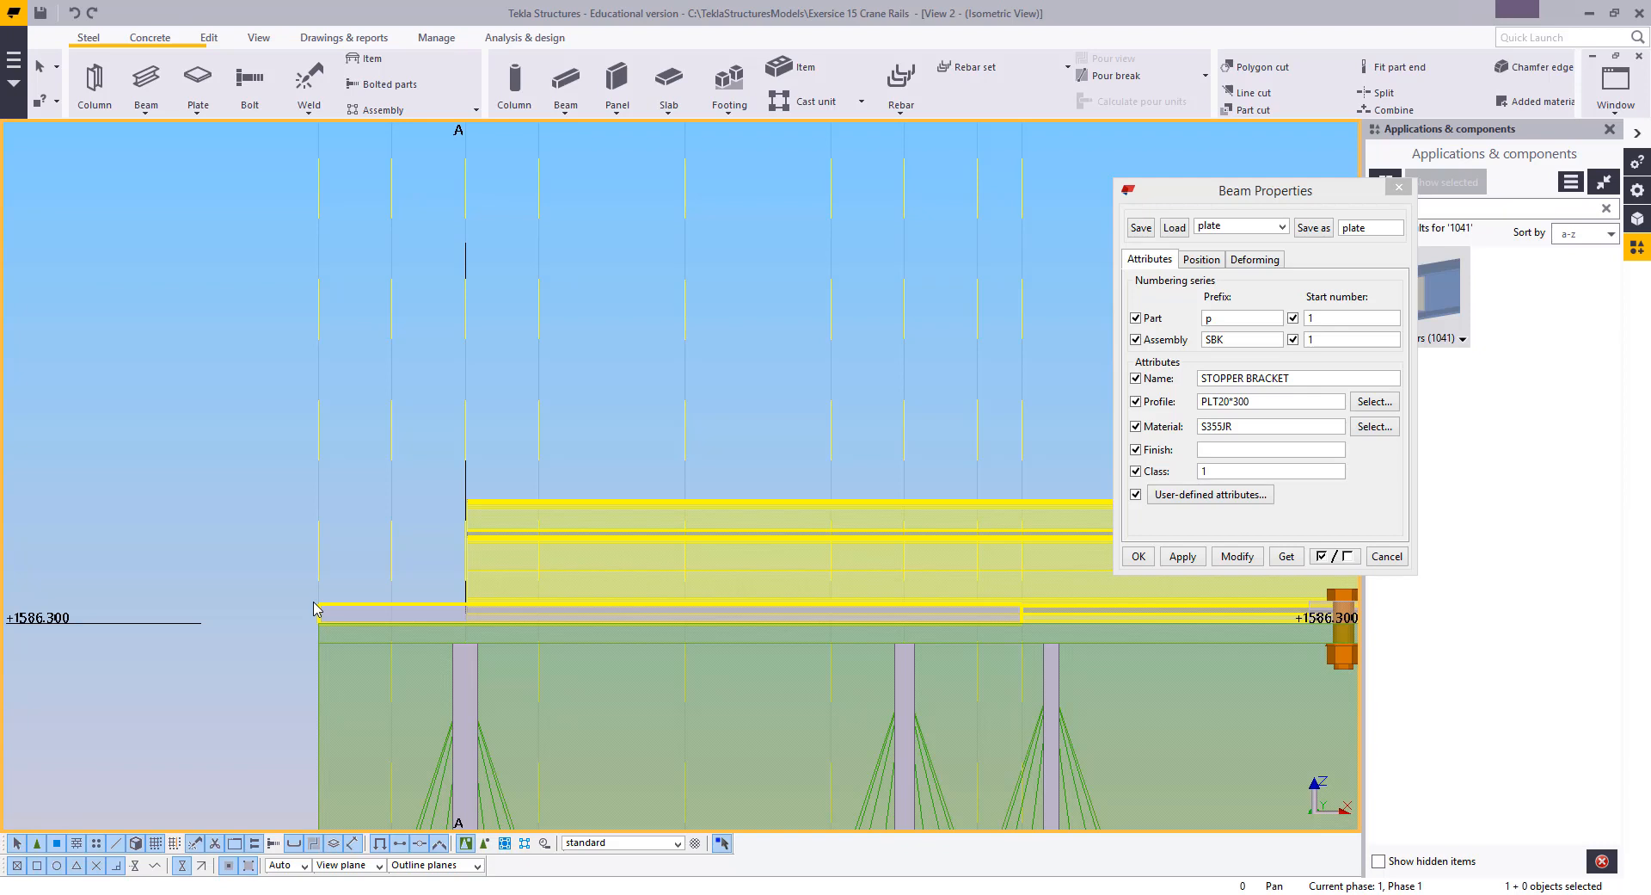
Accept the plate's beam properties and select the crane rail that starts at grid A
left_click(1168, 559)
left_click(1139, 561)
middle_click_drag(1073, 522, 989, 542)
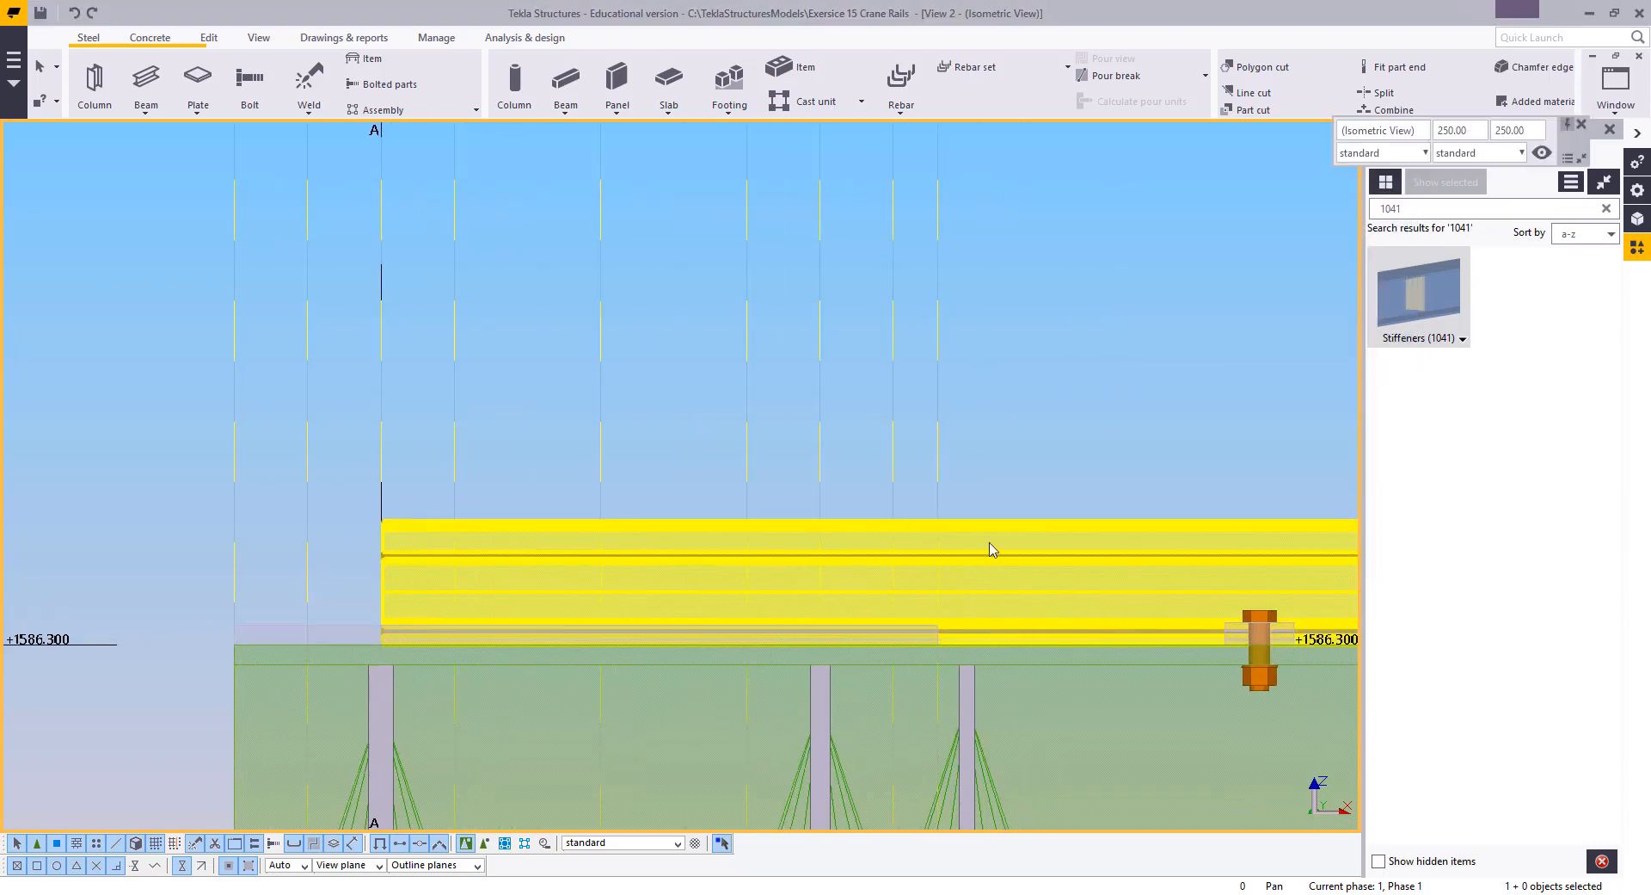
left_click_drag(332, 446, 442, 656)
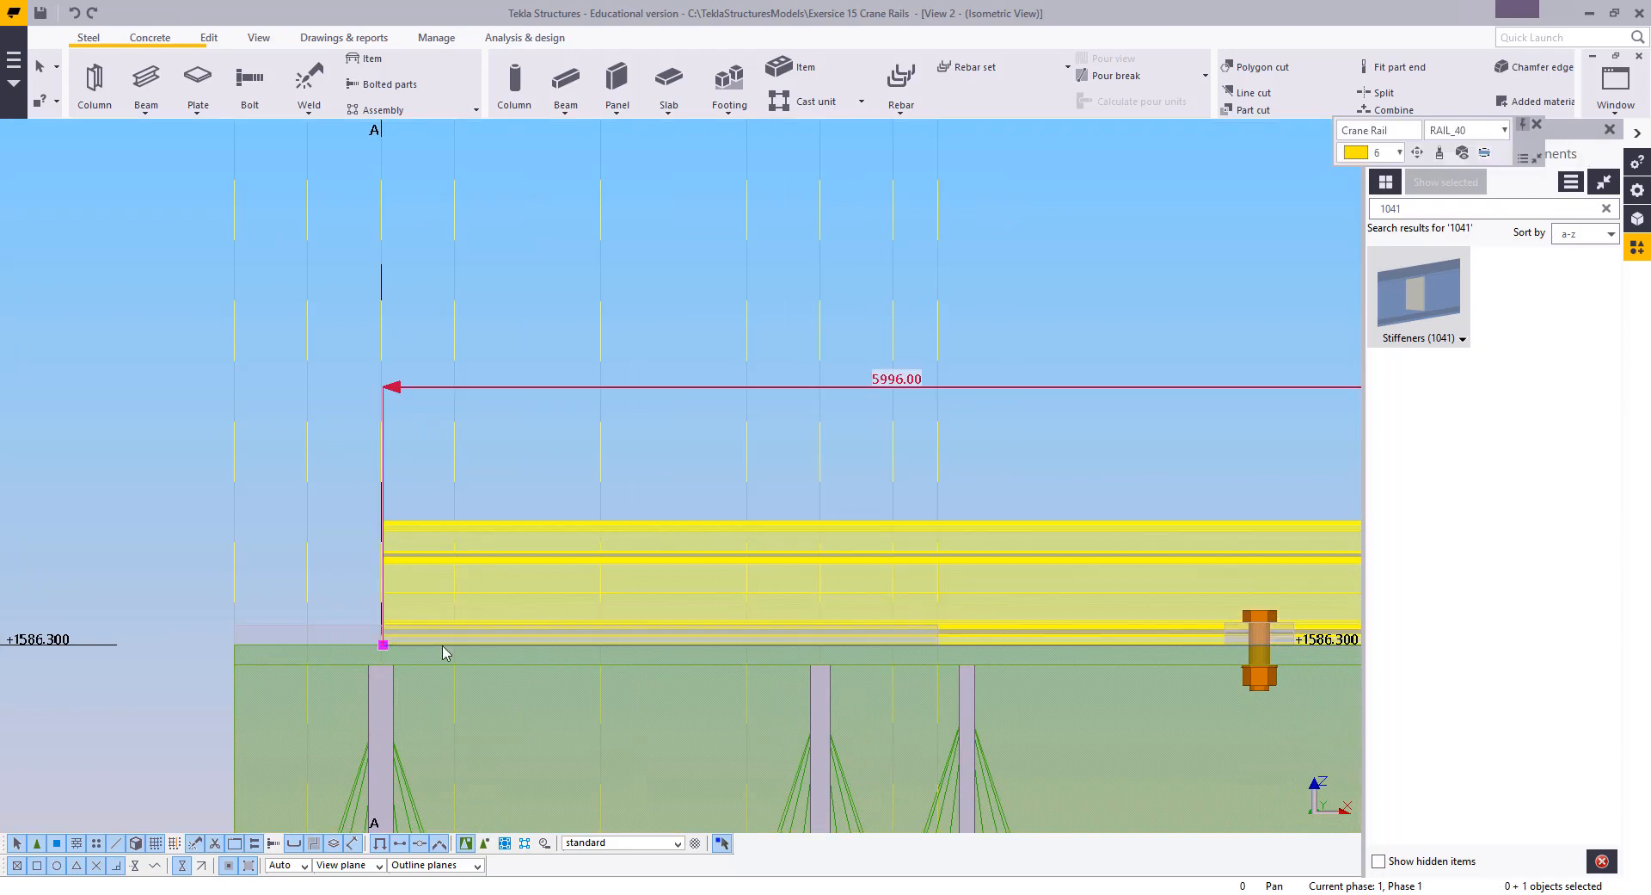
right_click(460, 488)
left_click(502, 599)
scroll(361, 641, "up", 5)
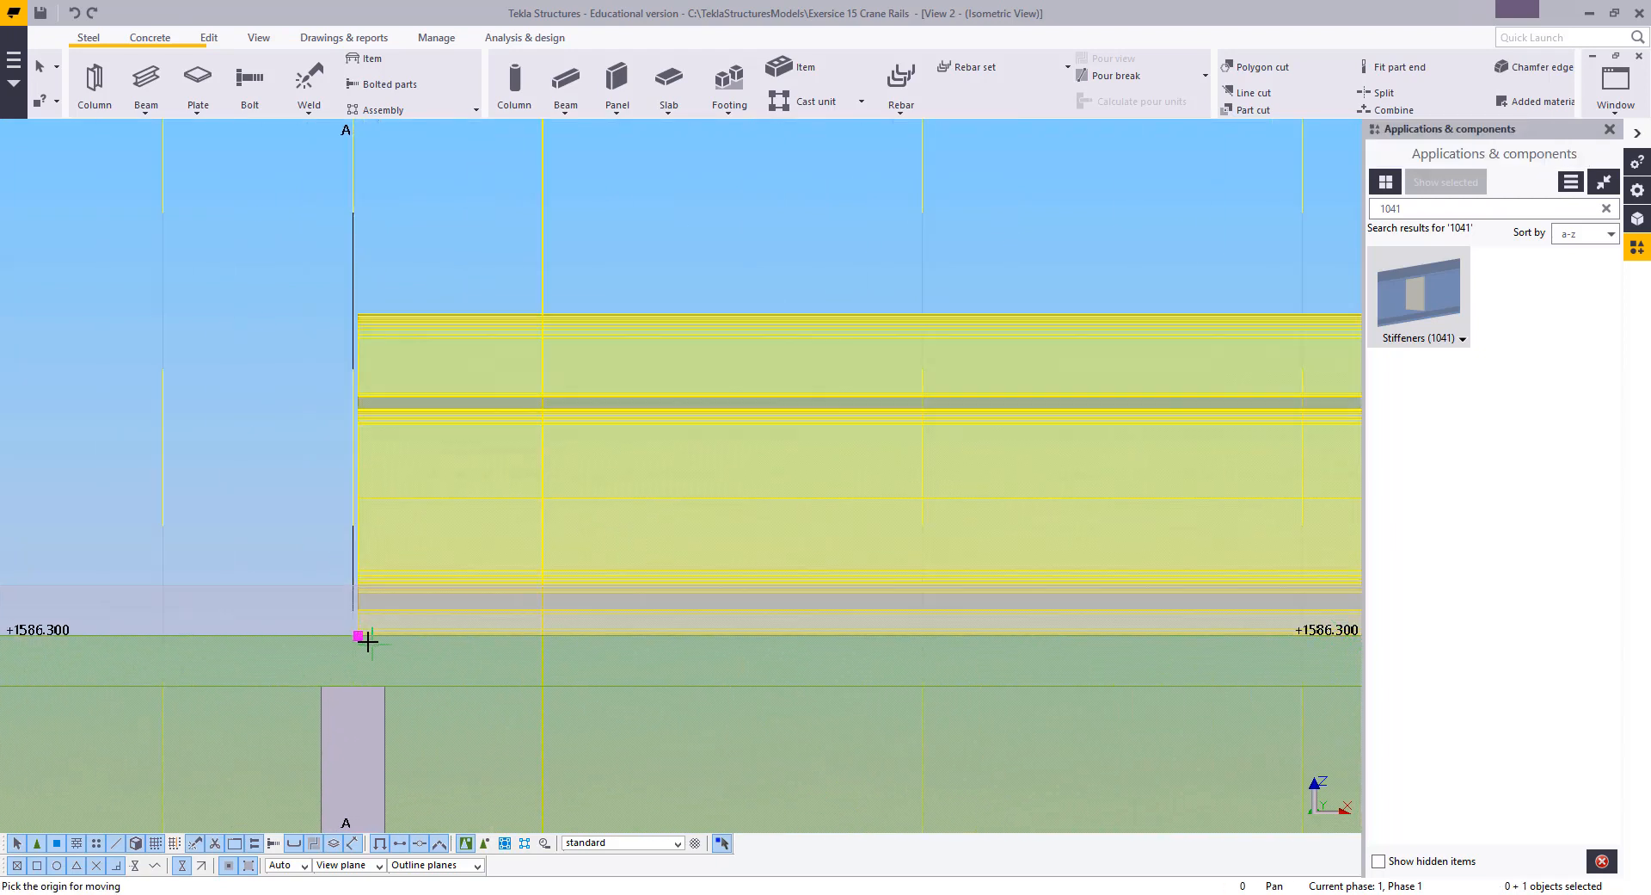
left_click(361, 639)
right_click(335, 534)
left_click(347, 545)
Move the selected crane rail from grid A so it starts at the far end of the base plate
right_click(358, 549)
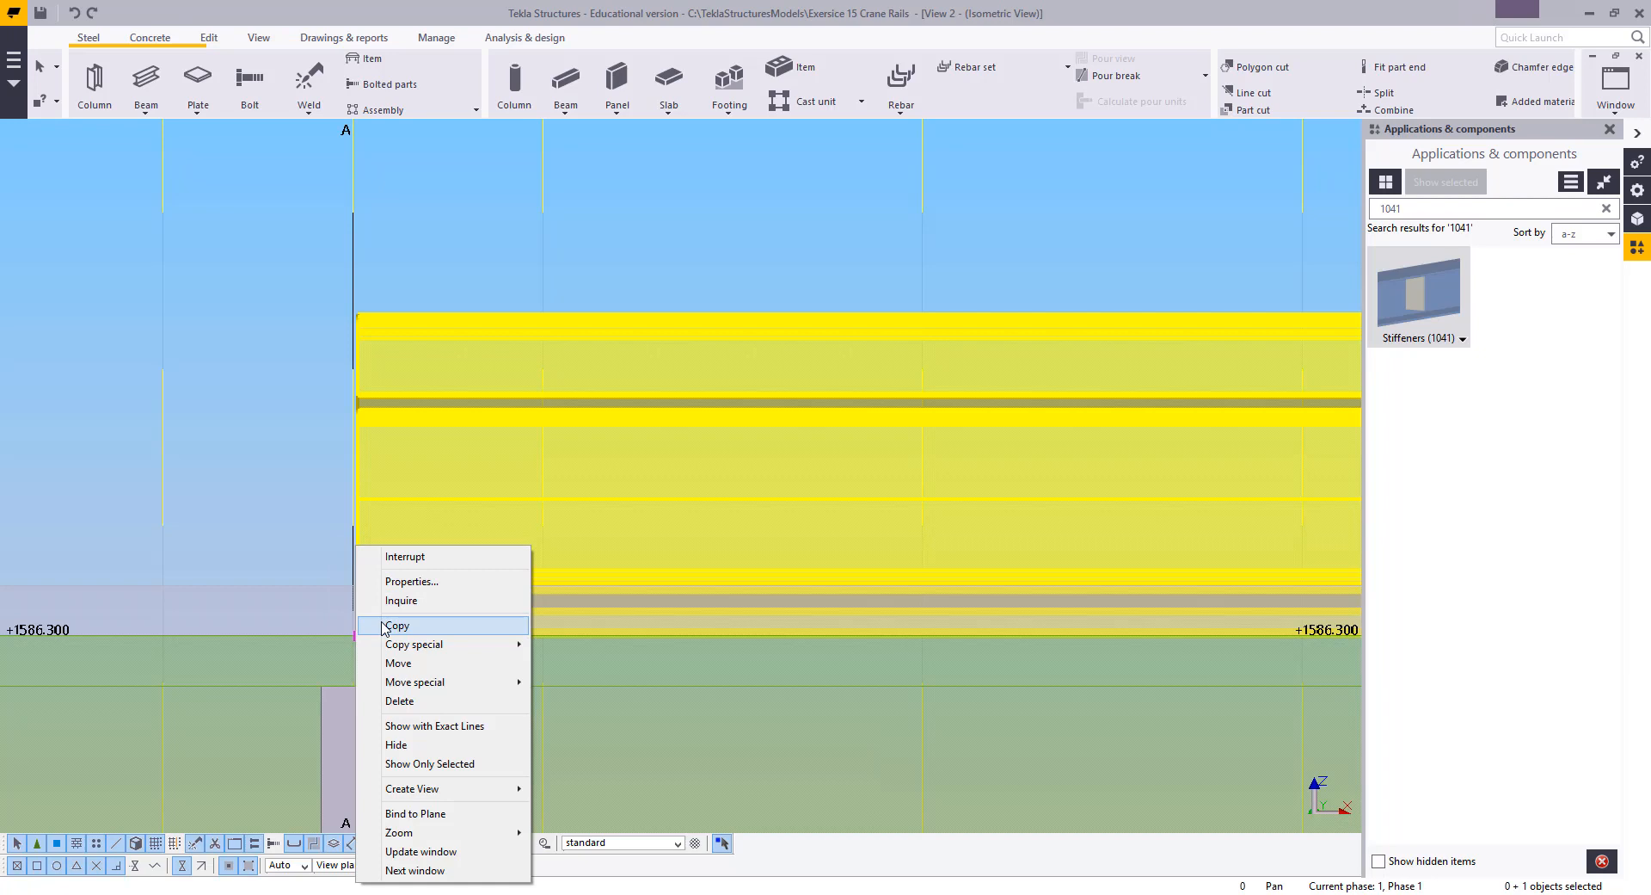
left_click(405, 665)
scroll(365, 638, "up", 2)
left_click(361, 637)
scroll(353, 651, "down", 4)
middle_click_drag(1324, 679, 638, 787)
scroll(668, 572, "up", 3)
Move the crane rail a little further along X to leave a gap from the base plate's end
right_click(600, 202)
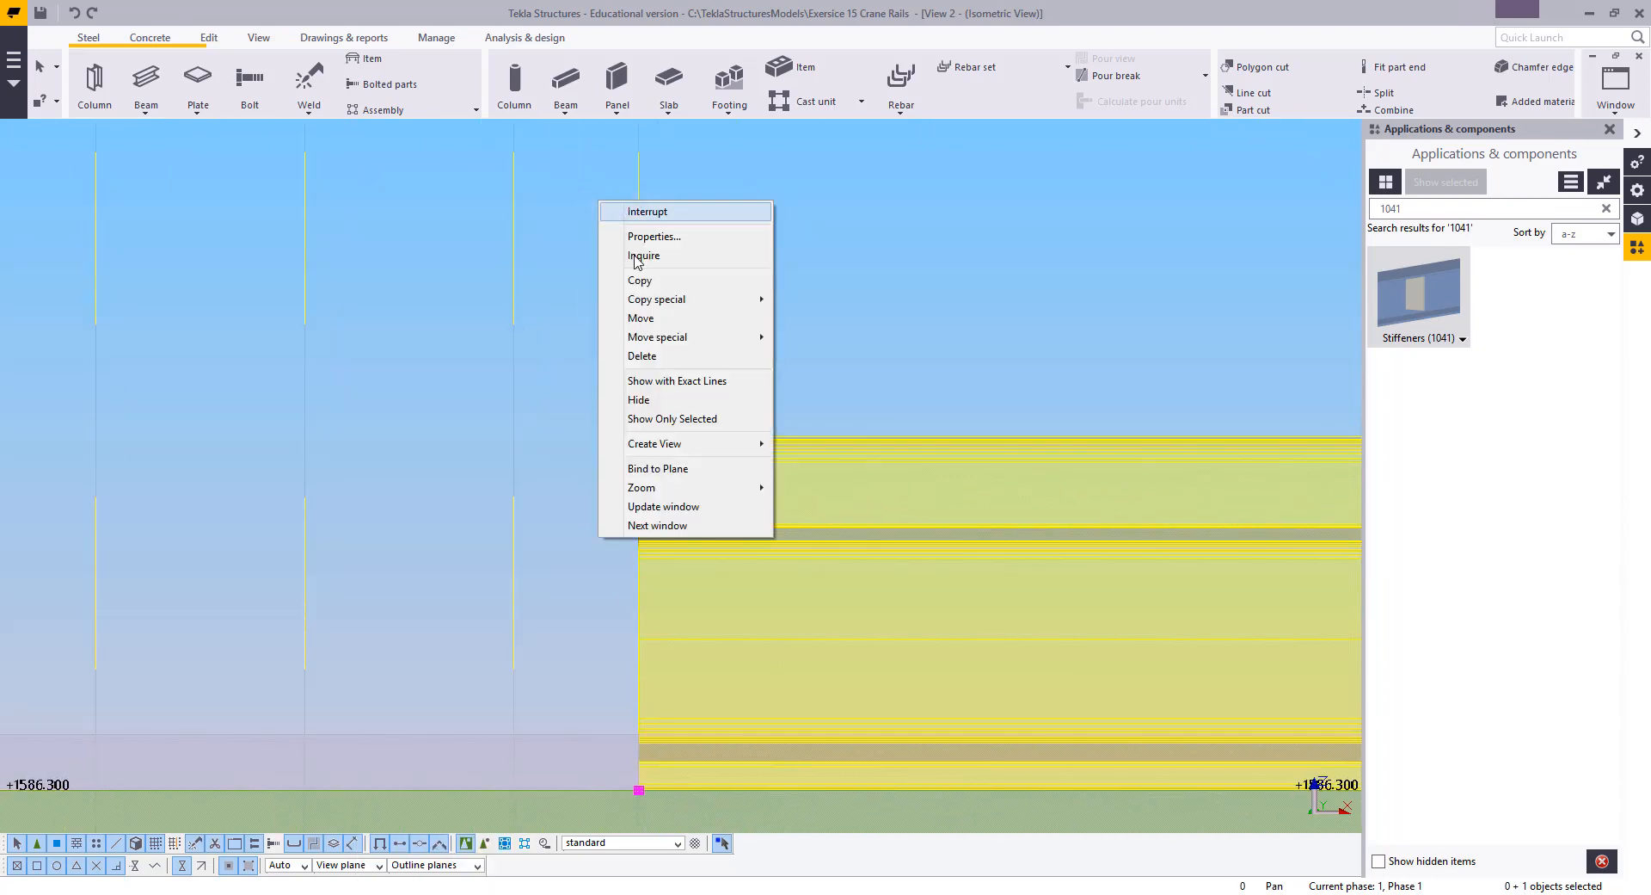
left_click(646, 318)
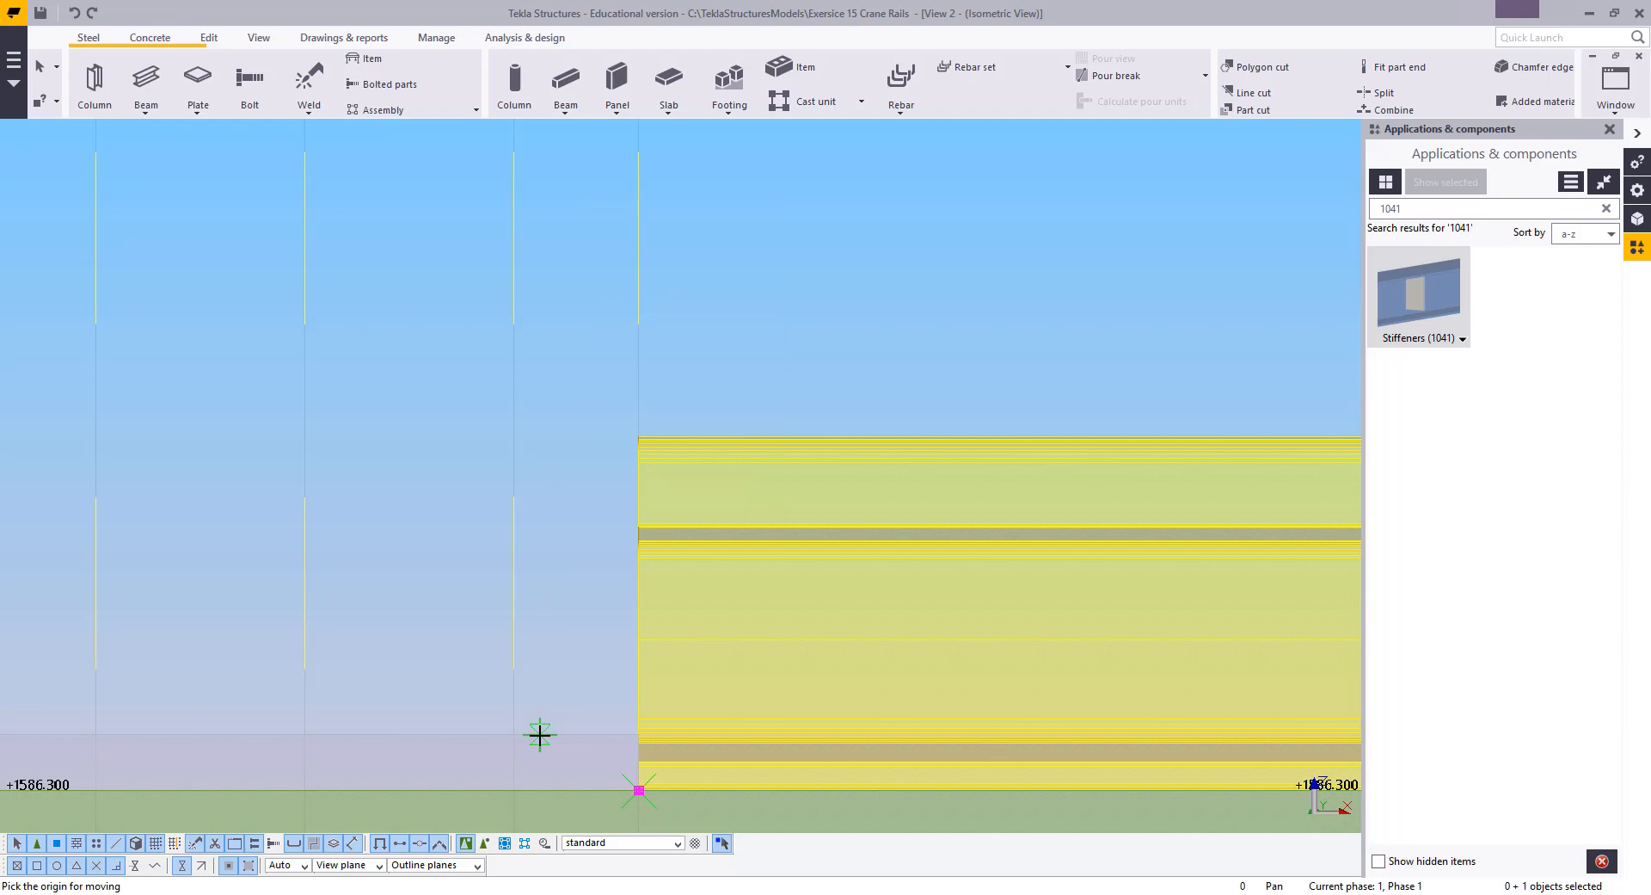
left_click(539, 733)
left_click(595, 733)
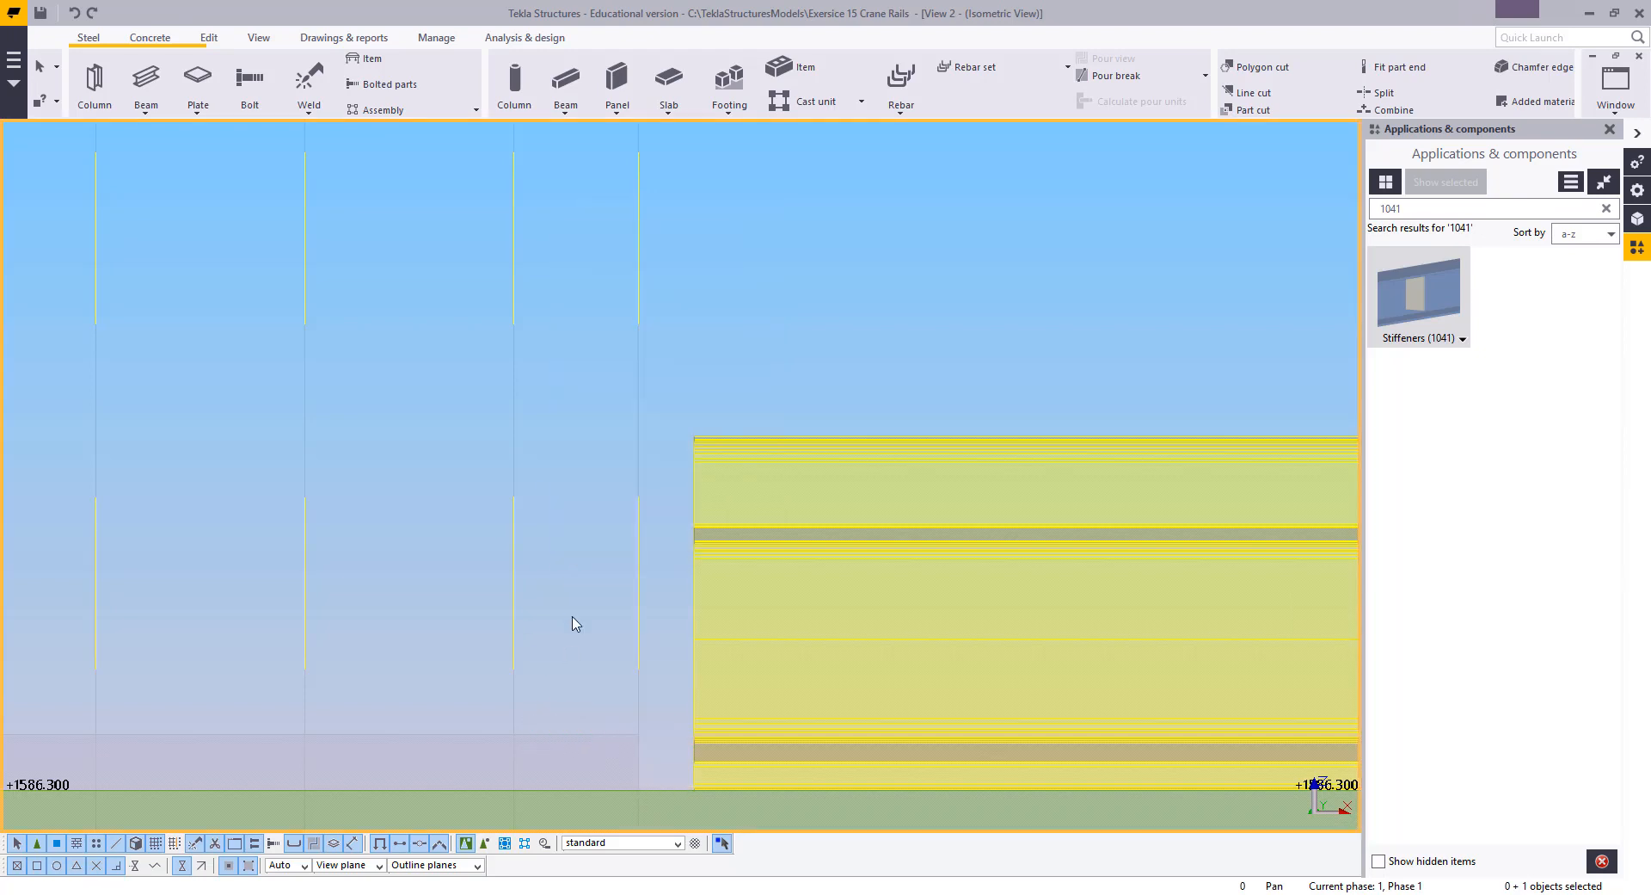
Place a 480 mm vertical stopper plate upward from the base plate's top at the construction line 450 mm from grid A
scroll(563, 580, "down", 4)
middle_click_drag(518, 574, 537, 526)
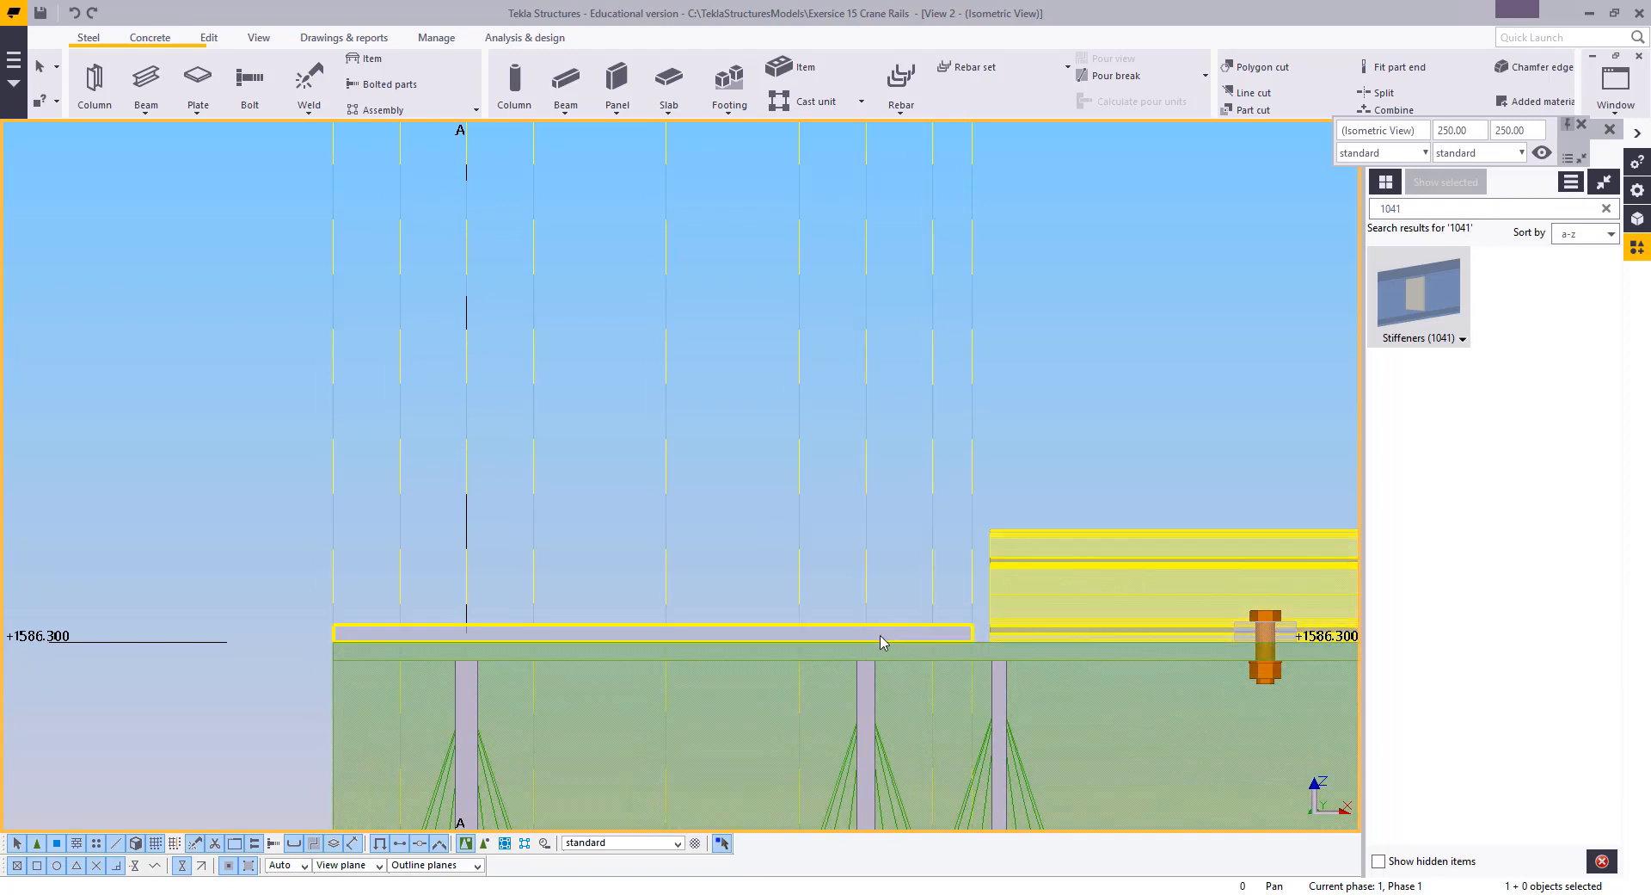
middle_click_drag(863, 619, 719, 648)
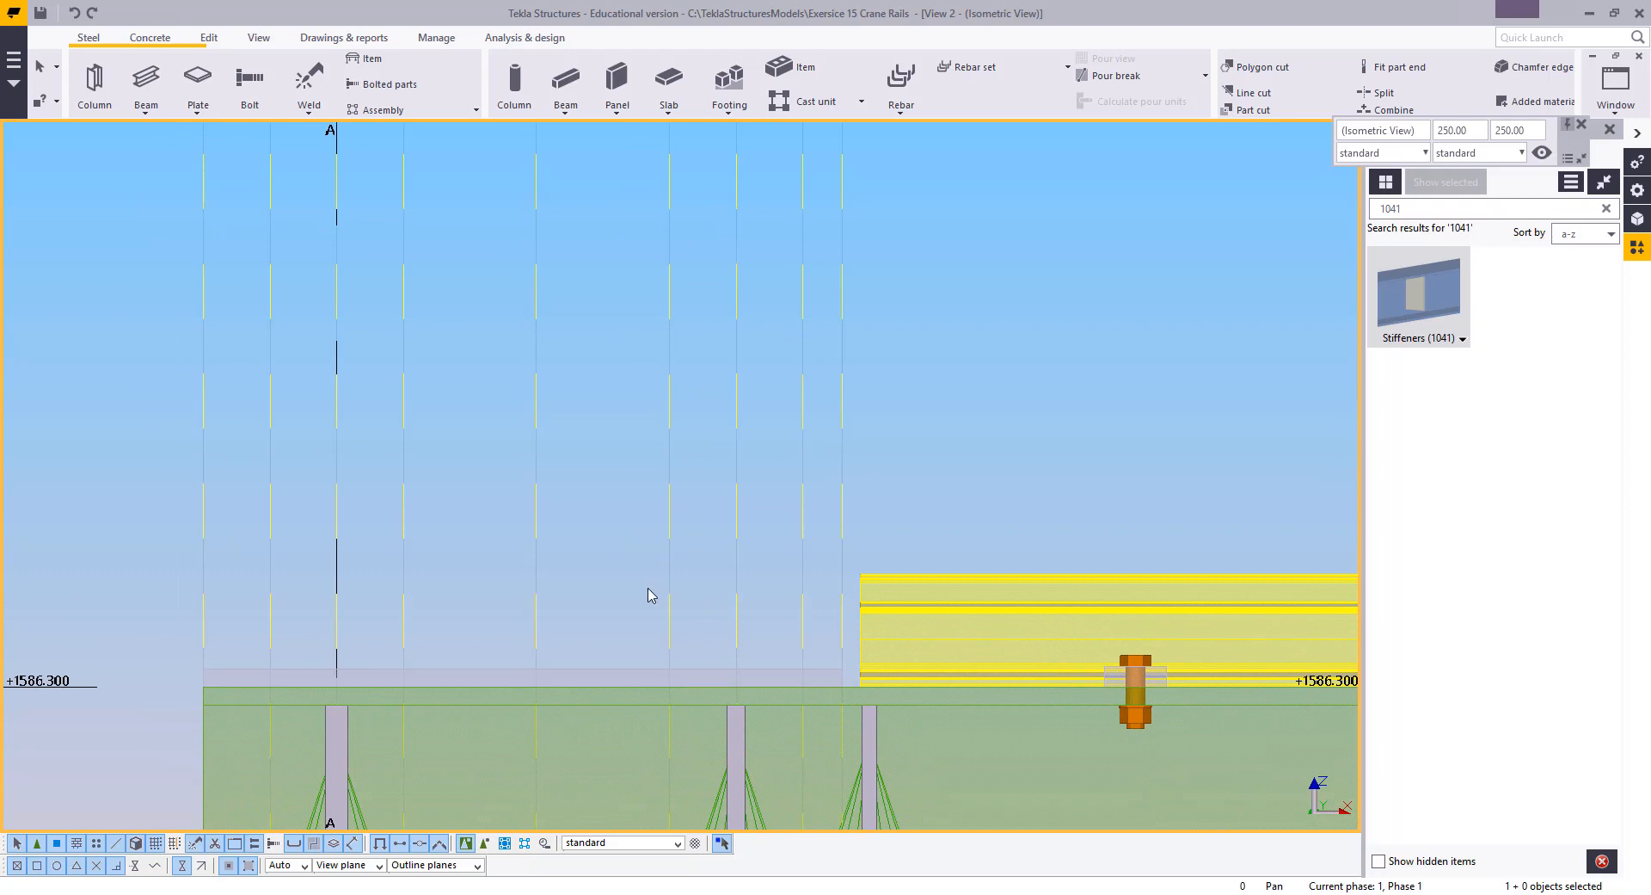
left_click(147, 79)
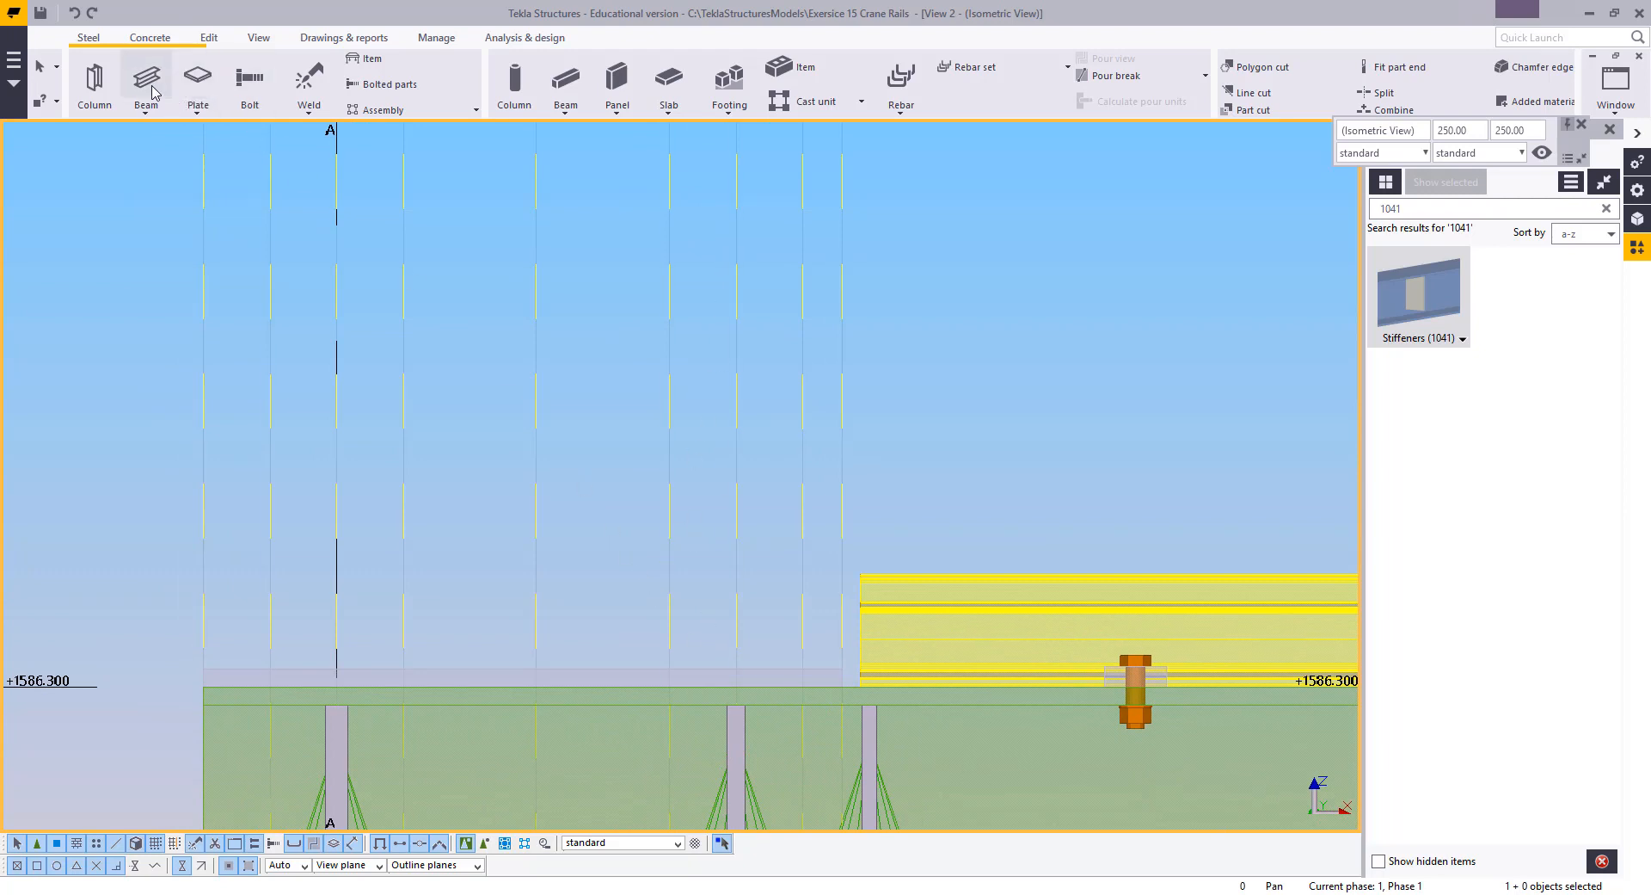
left_click(737, 668)
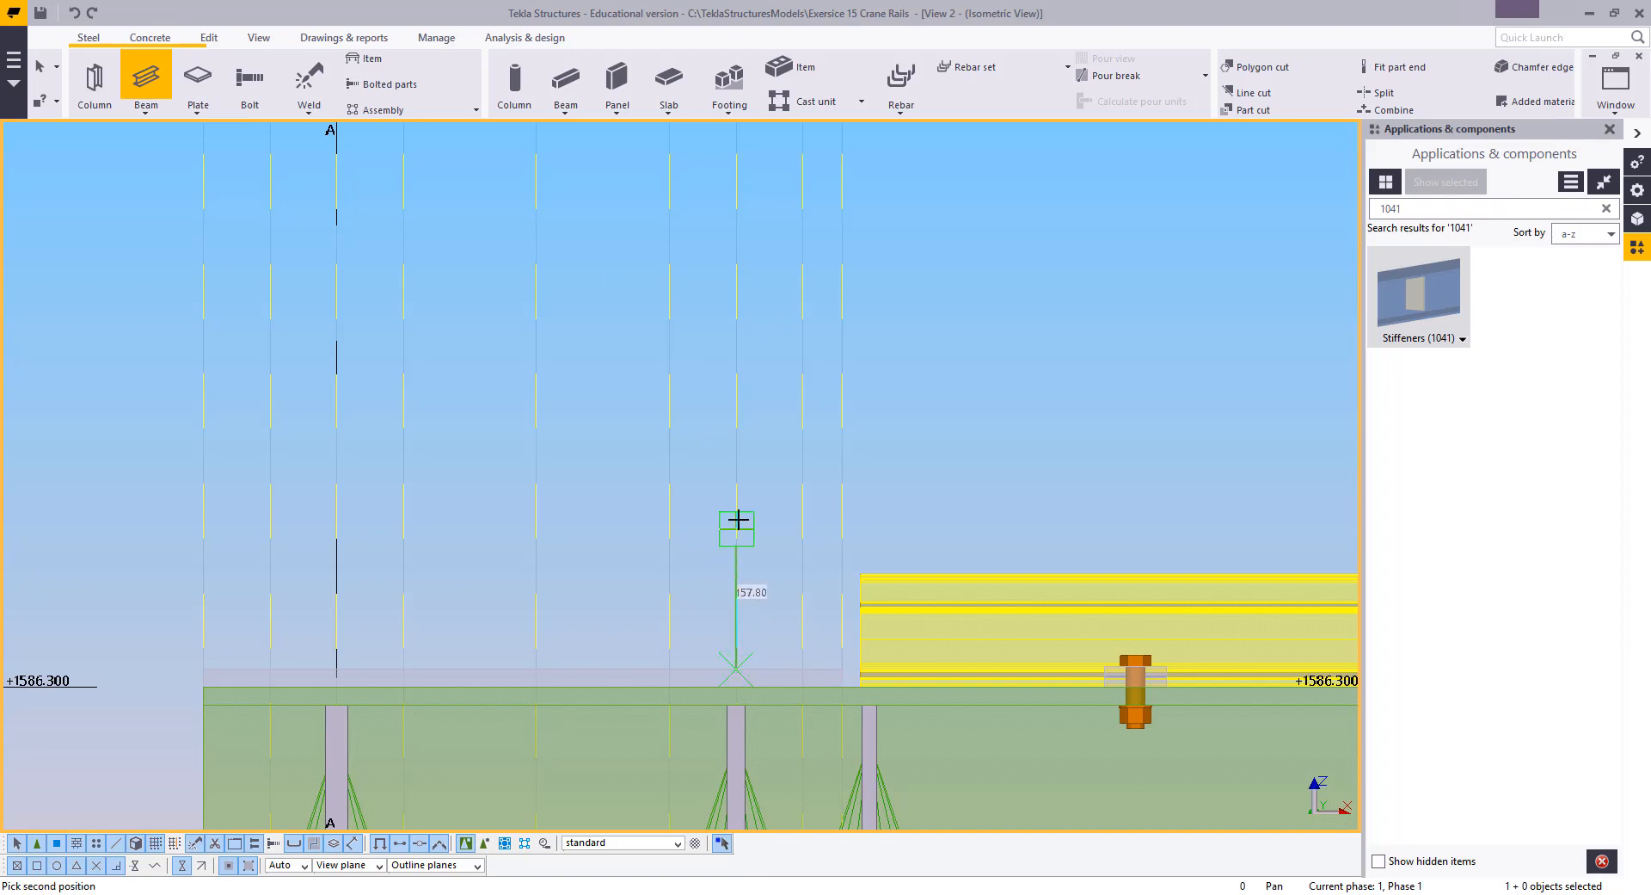
type("480")
key("Return")
key("Escape")
Move the vertical stopper plate by half its thickness so it is centred on the construction line above the stiffener
left_click(721, 445)
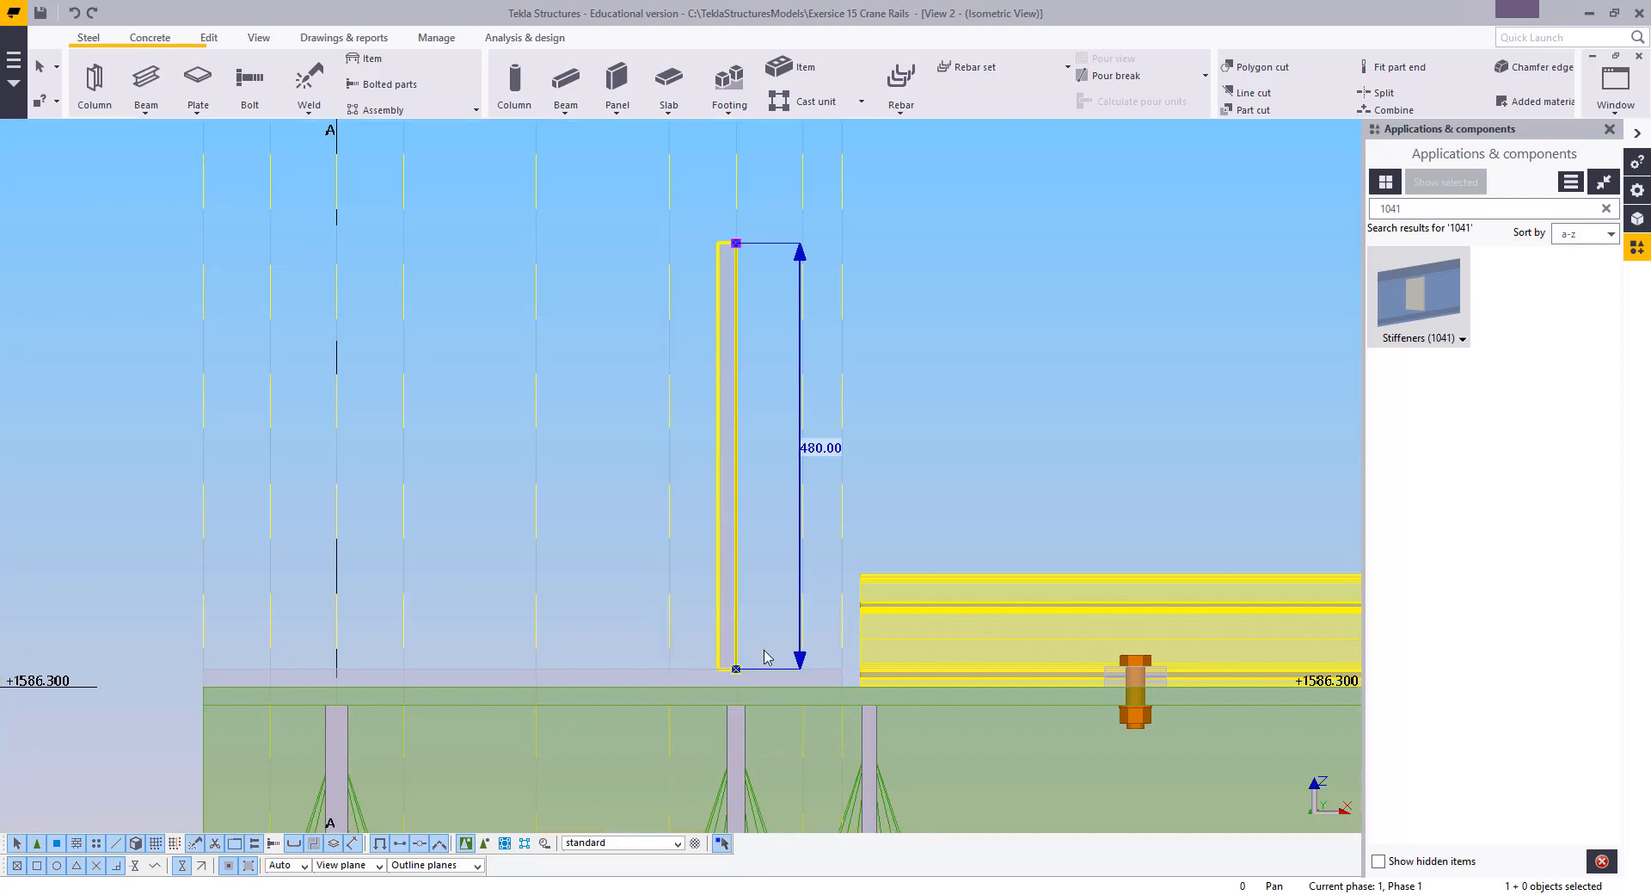
right_click(777, 499)
left_click(817, 166)
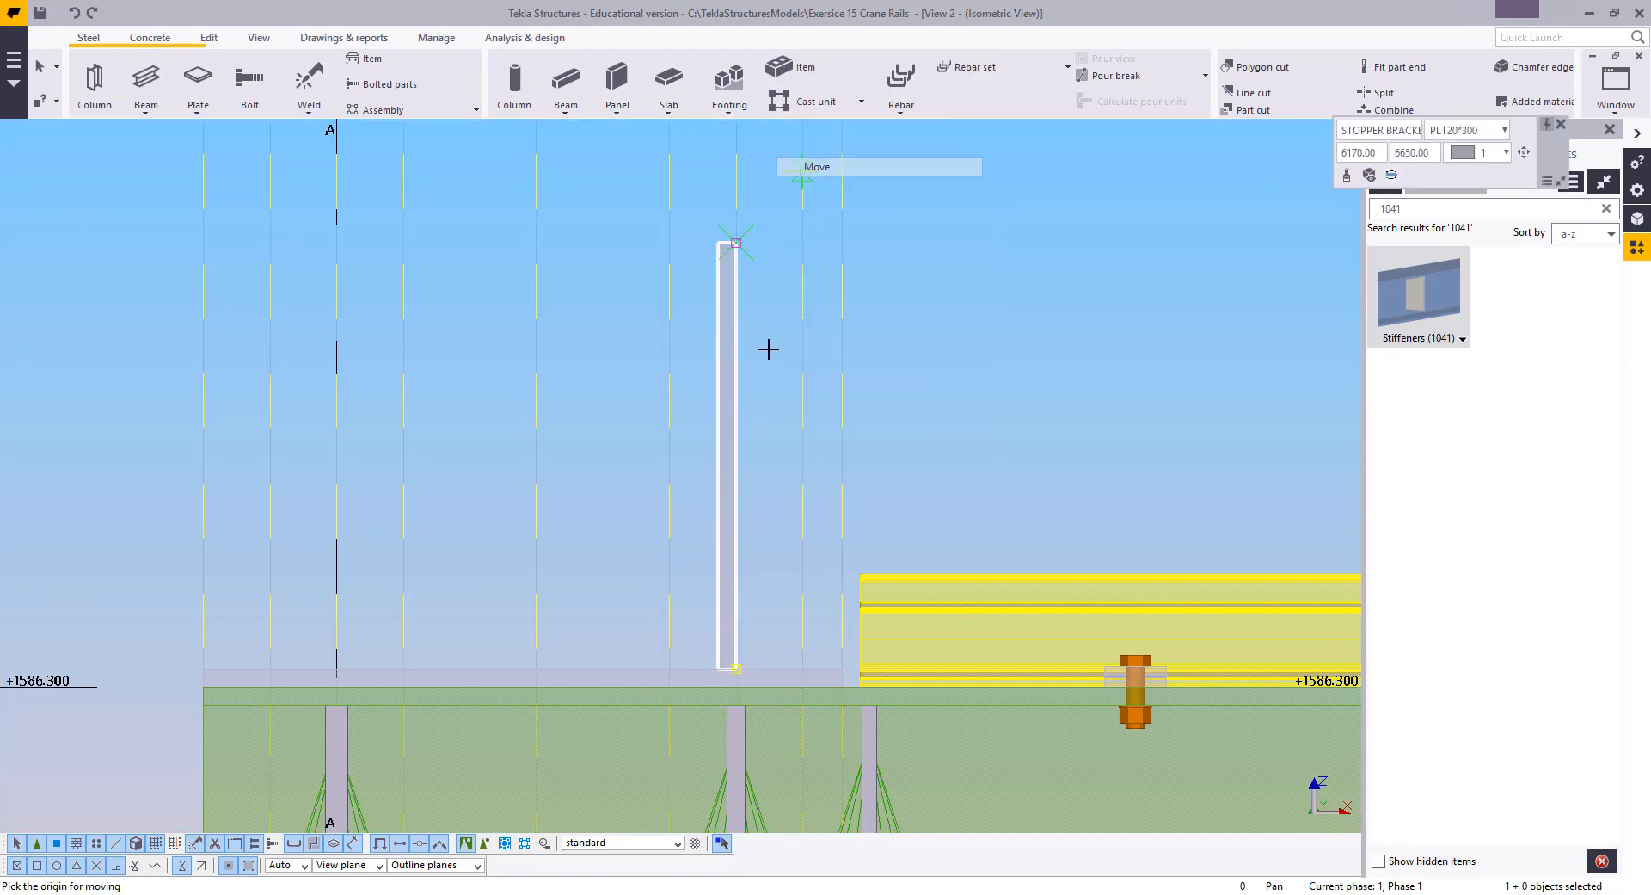
scroll(700, 563, "up", 5)
left_click(712, 554)
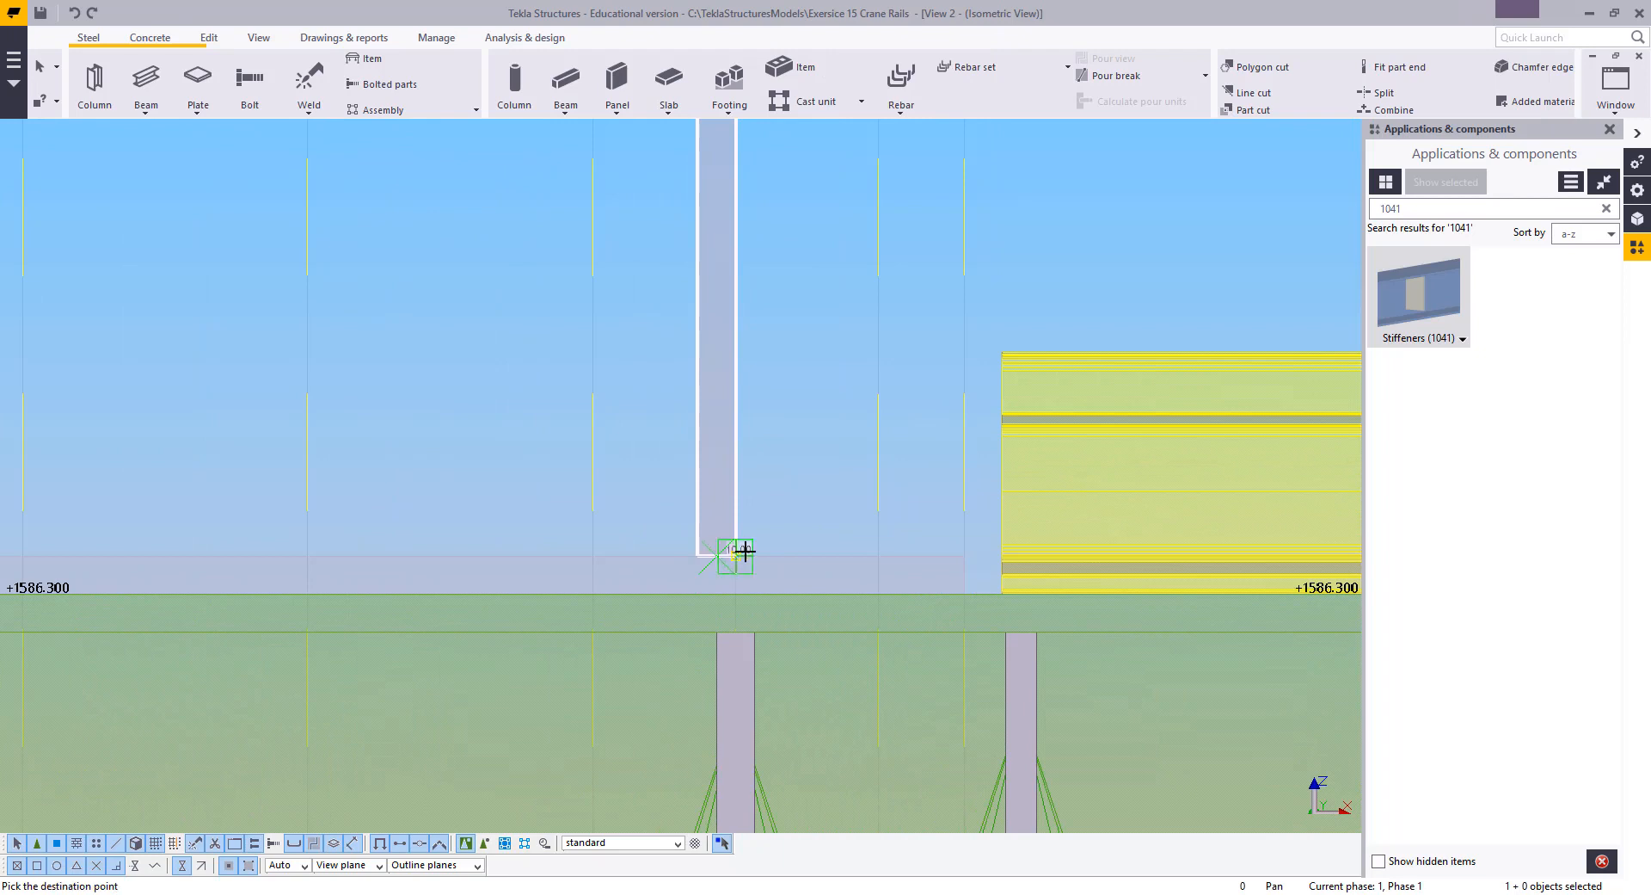
left_click(736, 557)
left_click(724, 633)
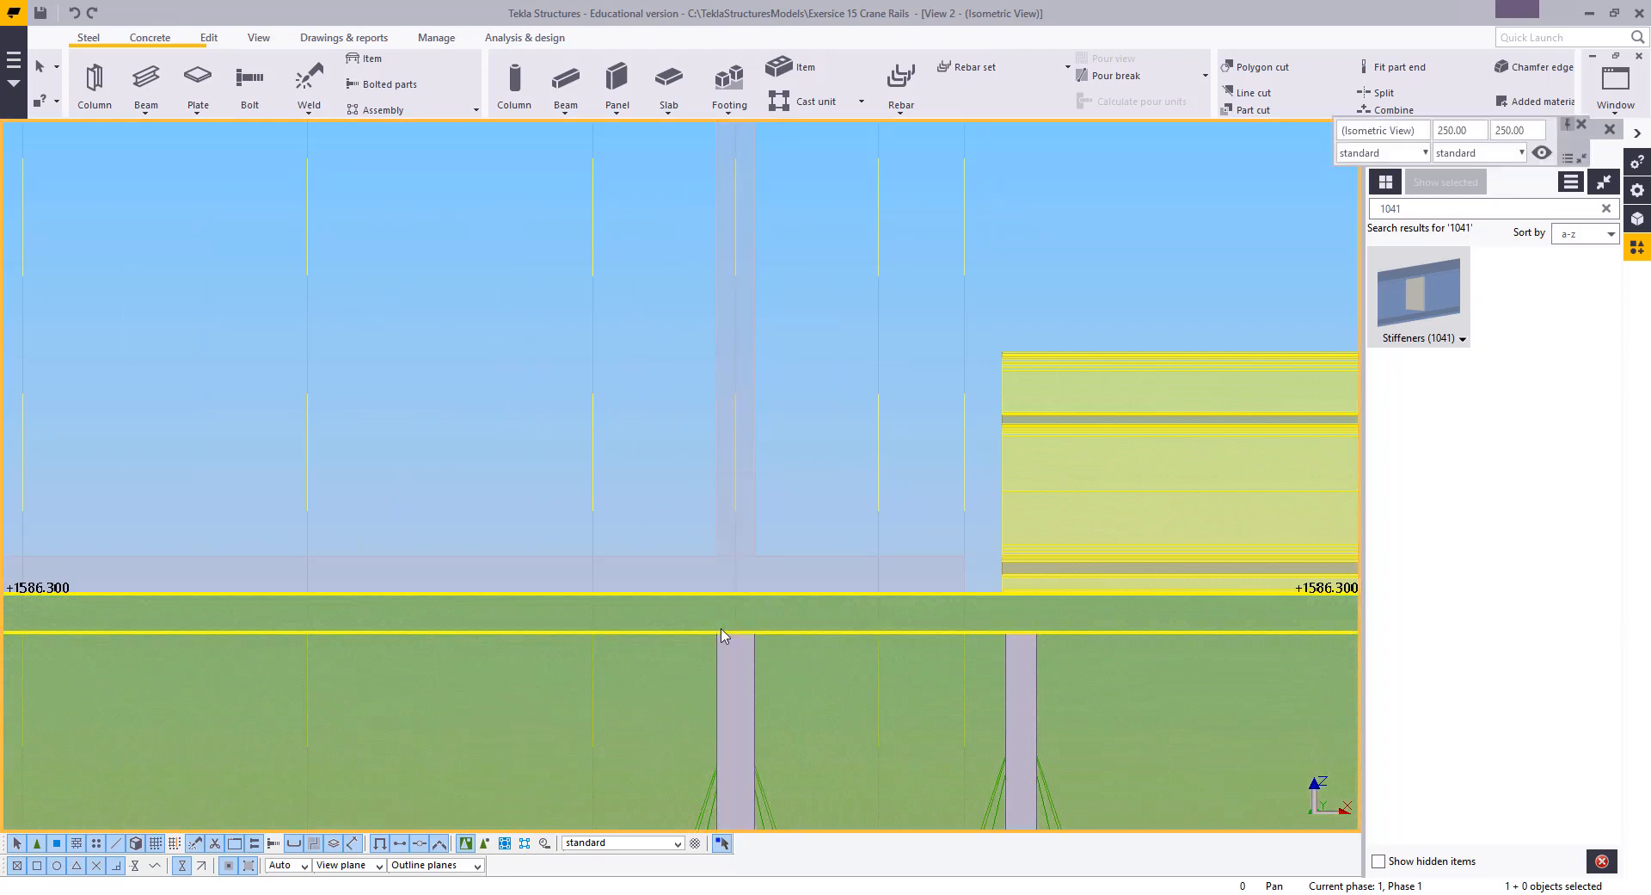
Place a 180 mm horizontal stopper plate from the top of the vertical plate towards grid A
scroll(724, 633, "down", 3)
left_click(146, 77)
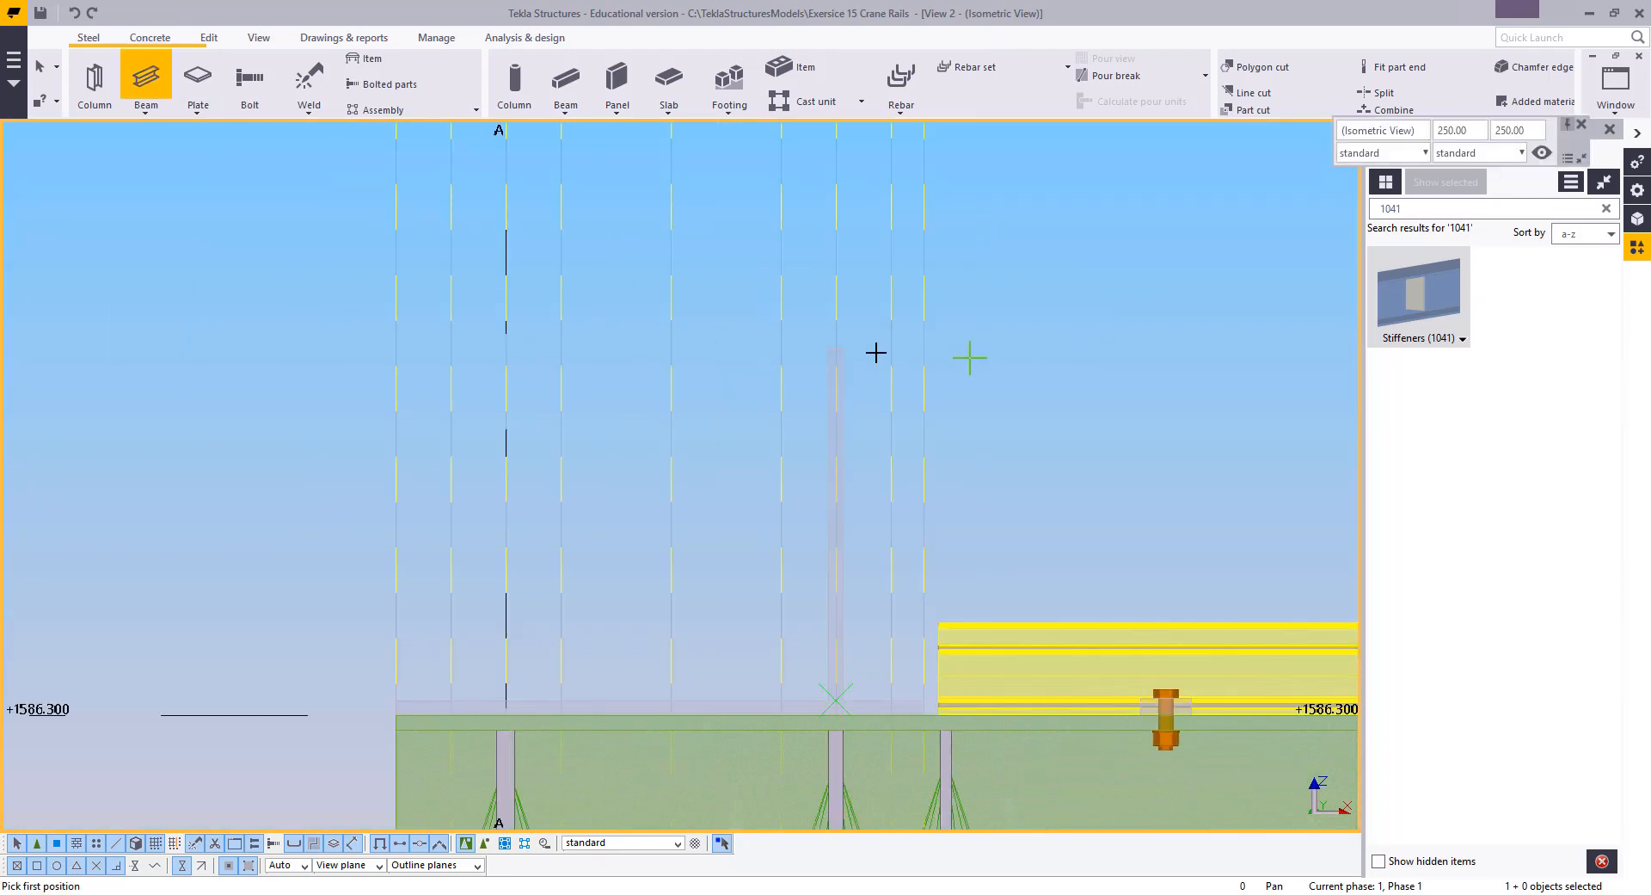
left_click(826, 346)
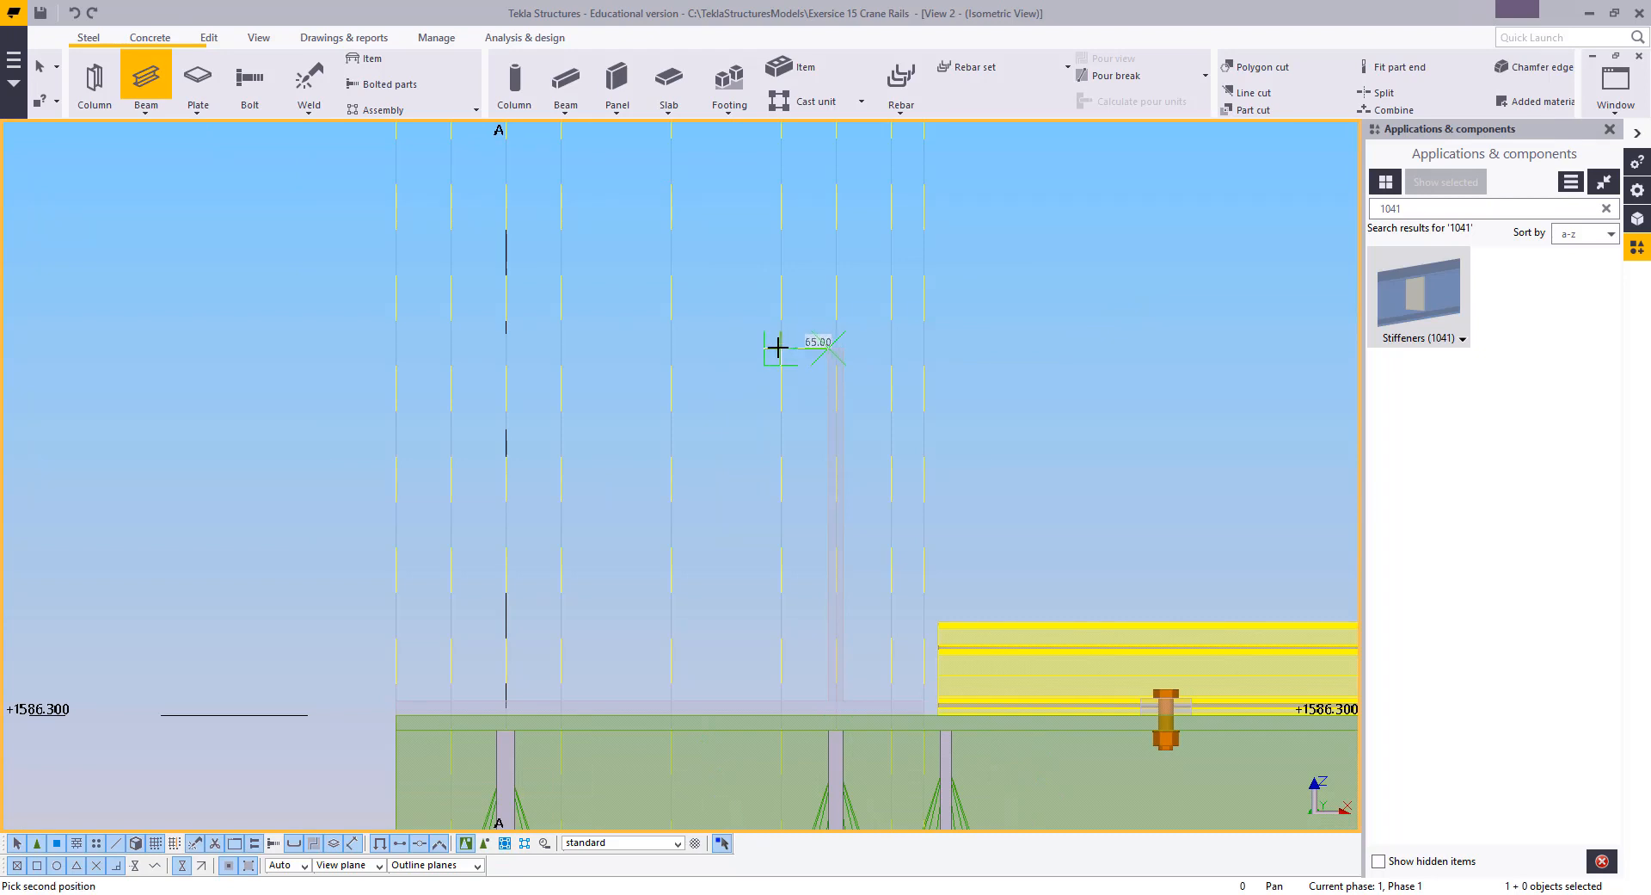
type("180")
key("Return")
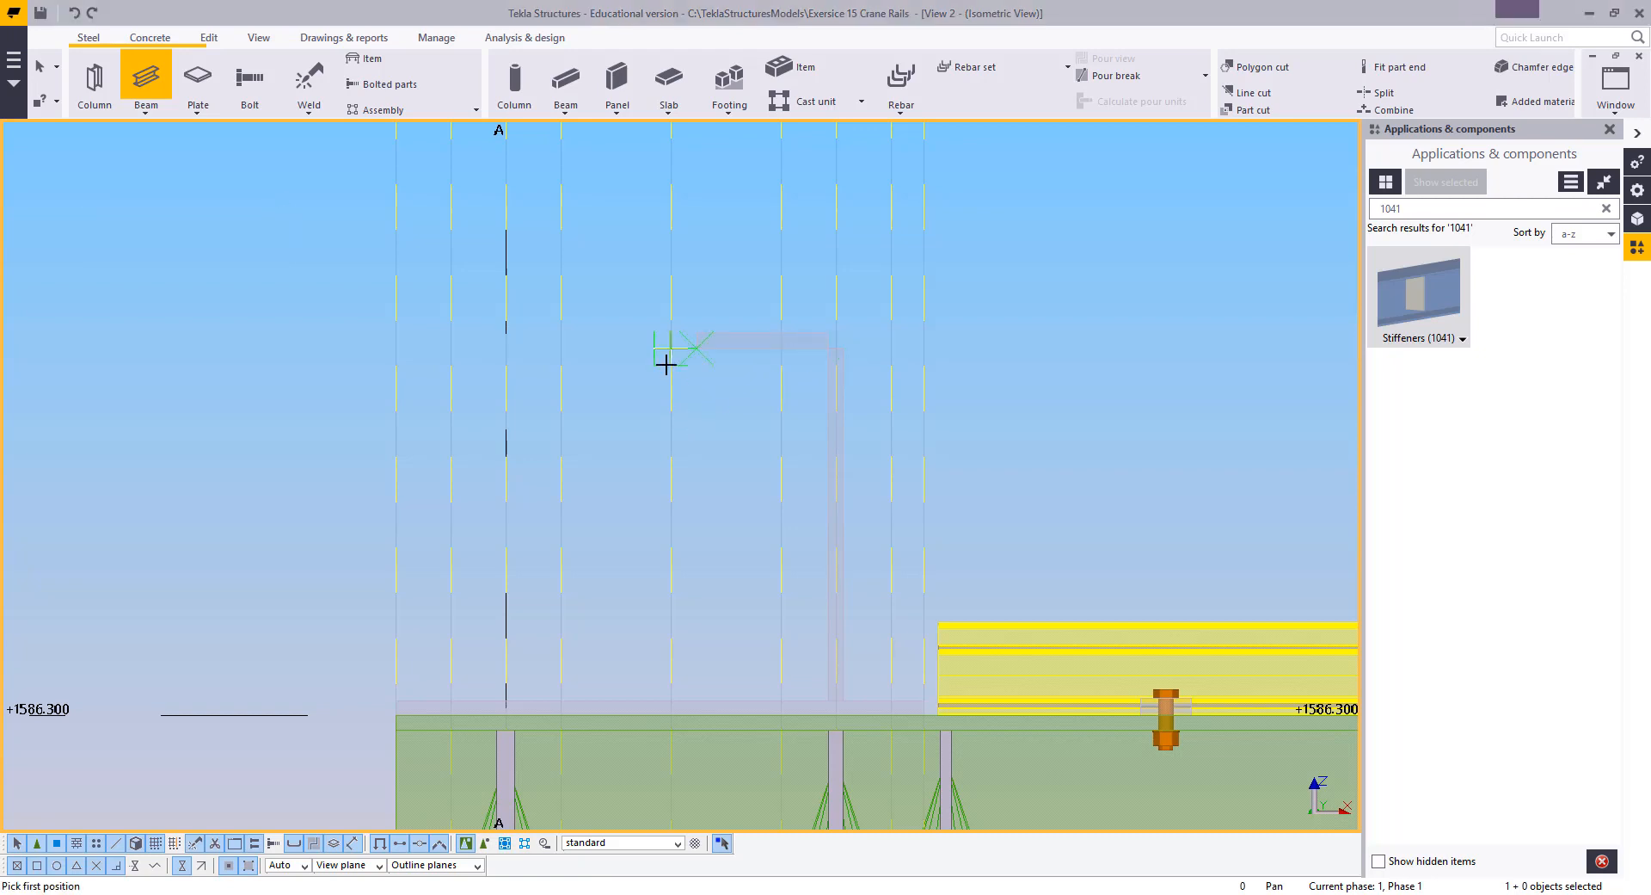
scroll(683, 357, "up", 6)
right_click(698, 252)
left_click(715, 263)
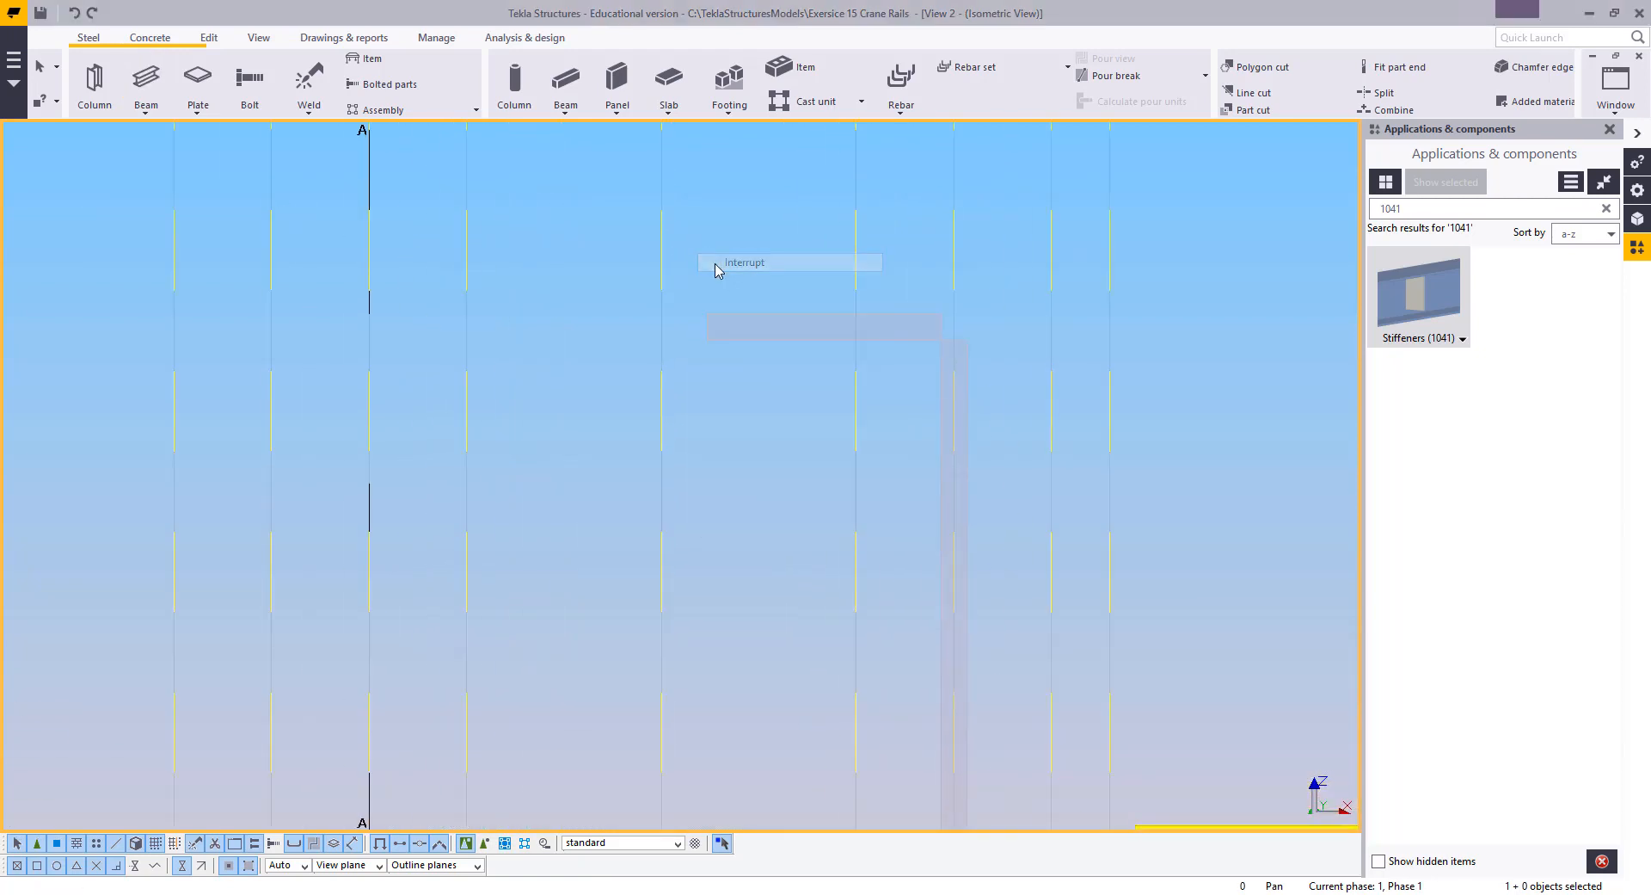
Set the horizontal stopper plate's depth position to Behind
double_click(734, 324)
left_click(1196, 259)
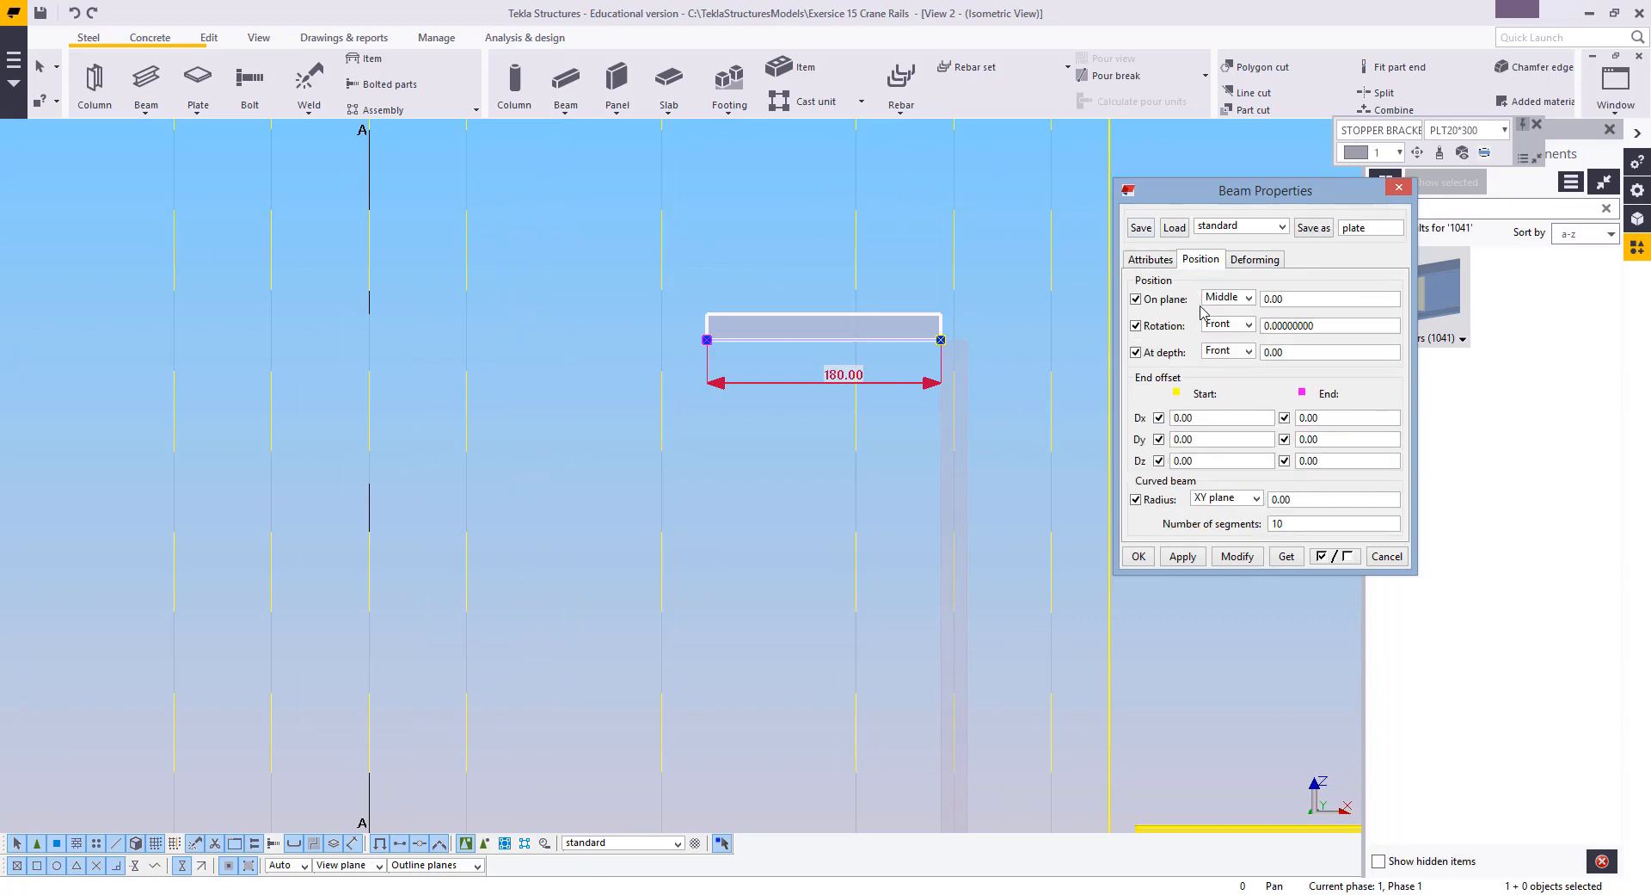
left_click(1216, 349)
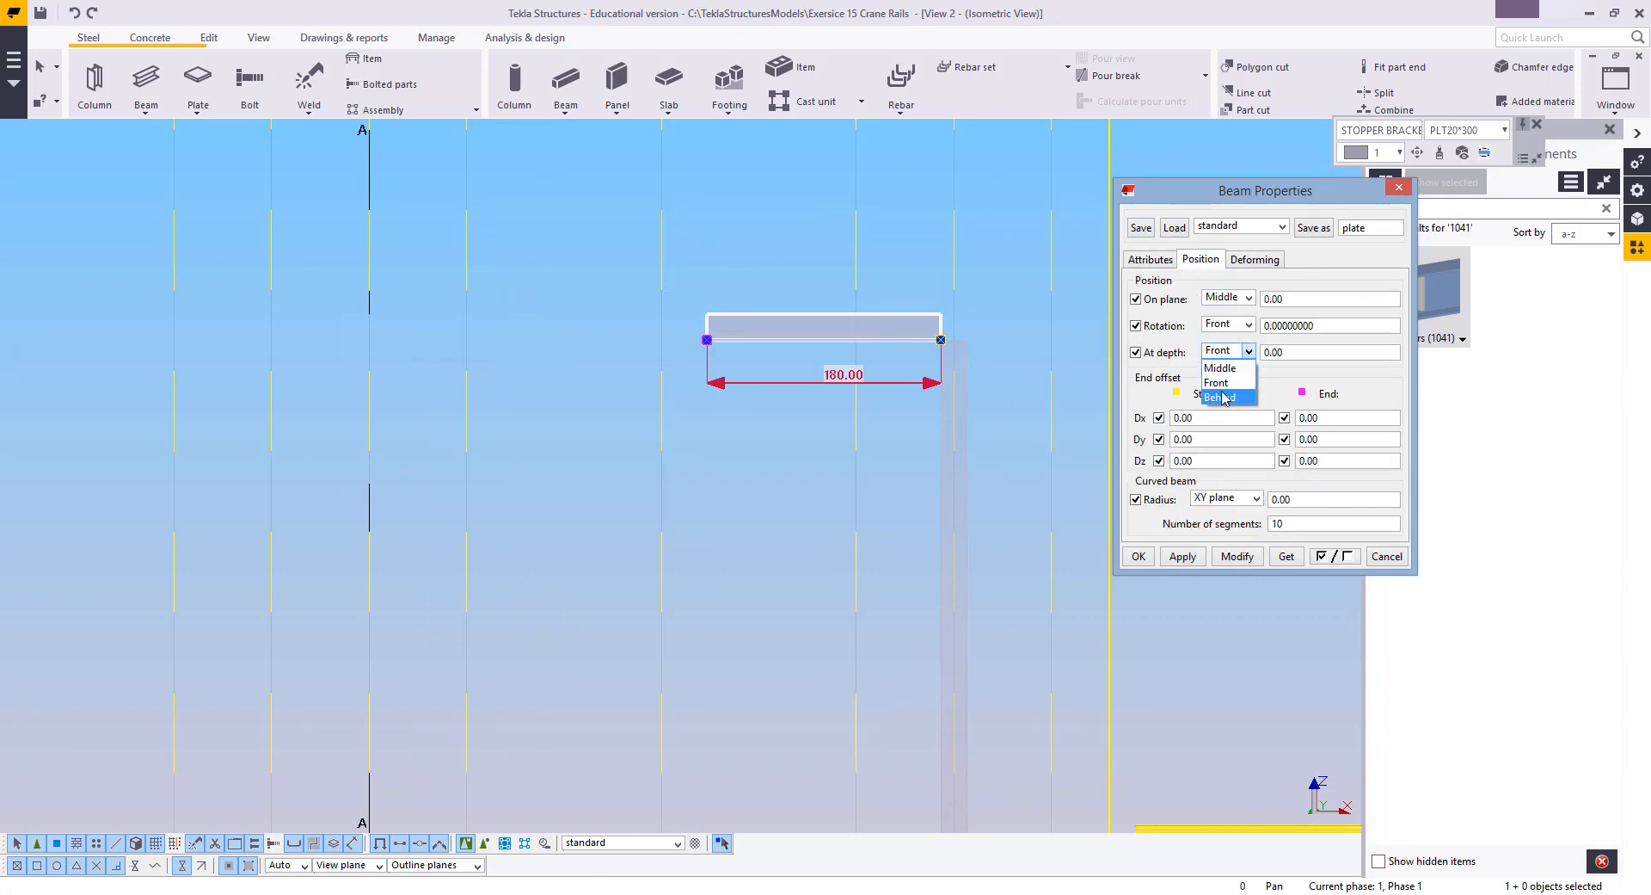
left_click(1220, 396)
left_click(1237, 556)
left_click(689, 491)
Place a sloping stopper plate from the horizontal plate's free end to the relative location @-400,0,-400
scroll(713, 490, "down", 3)
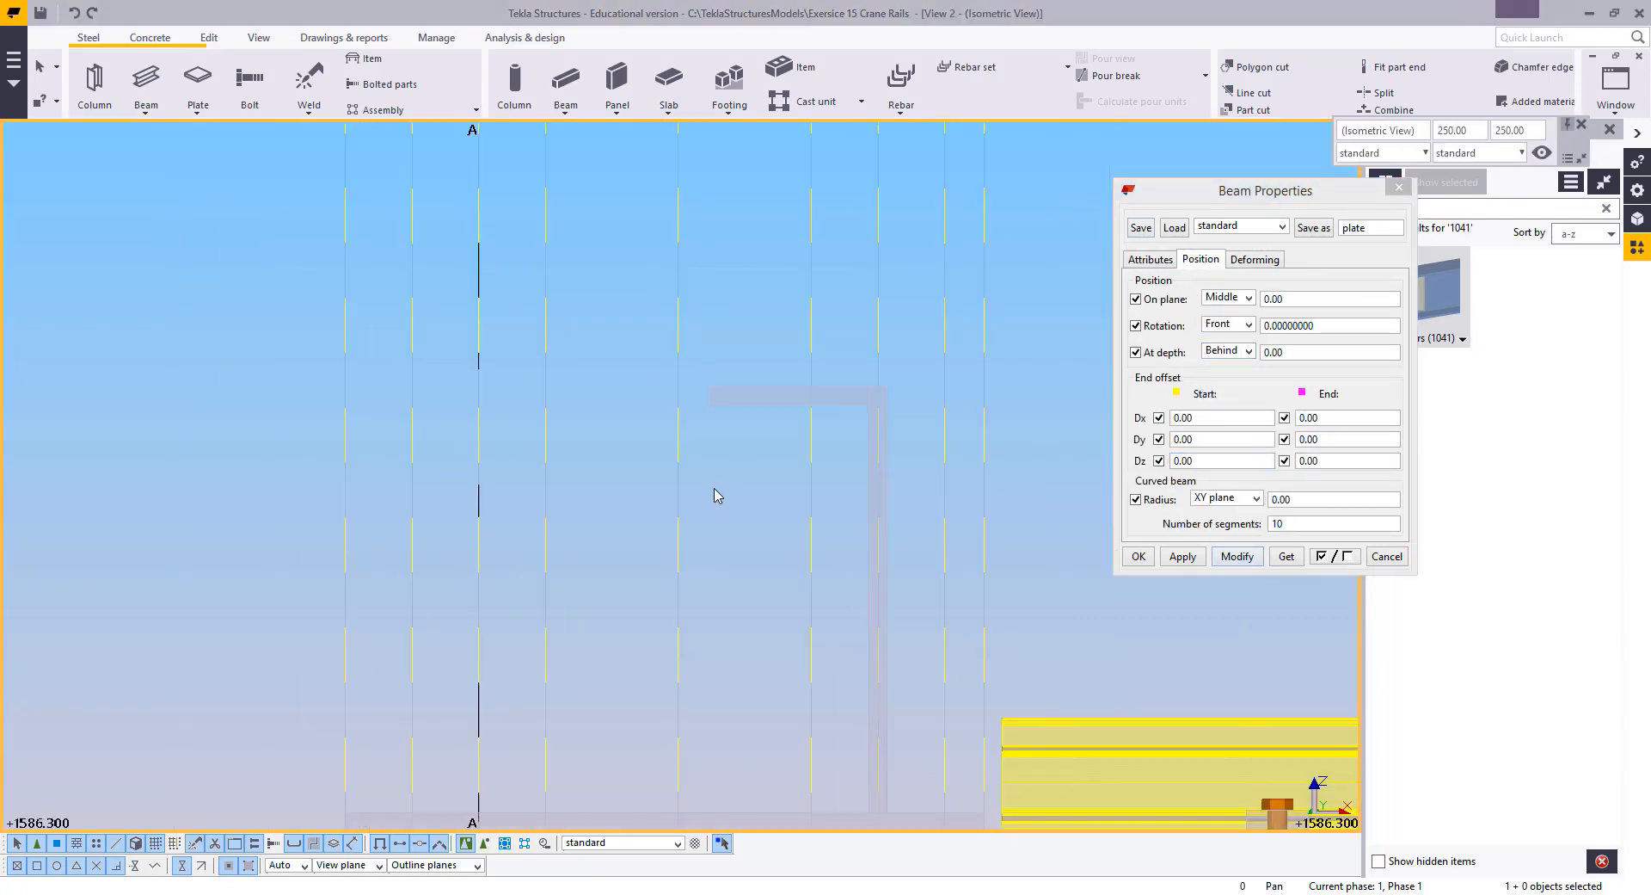
left_click(145, 79)
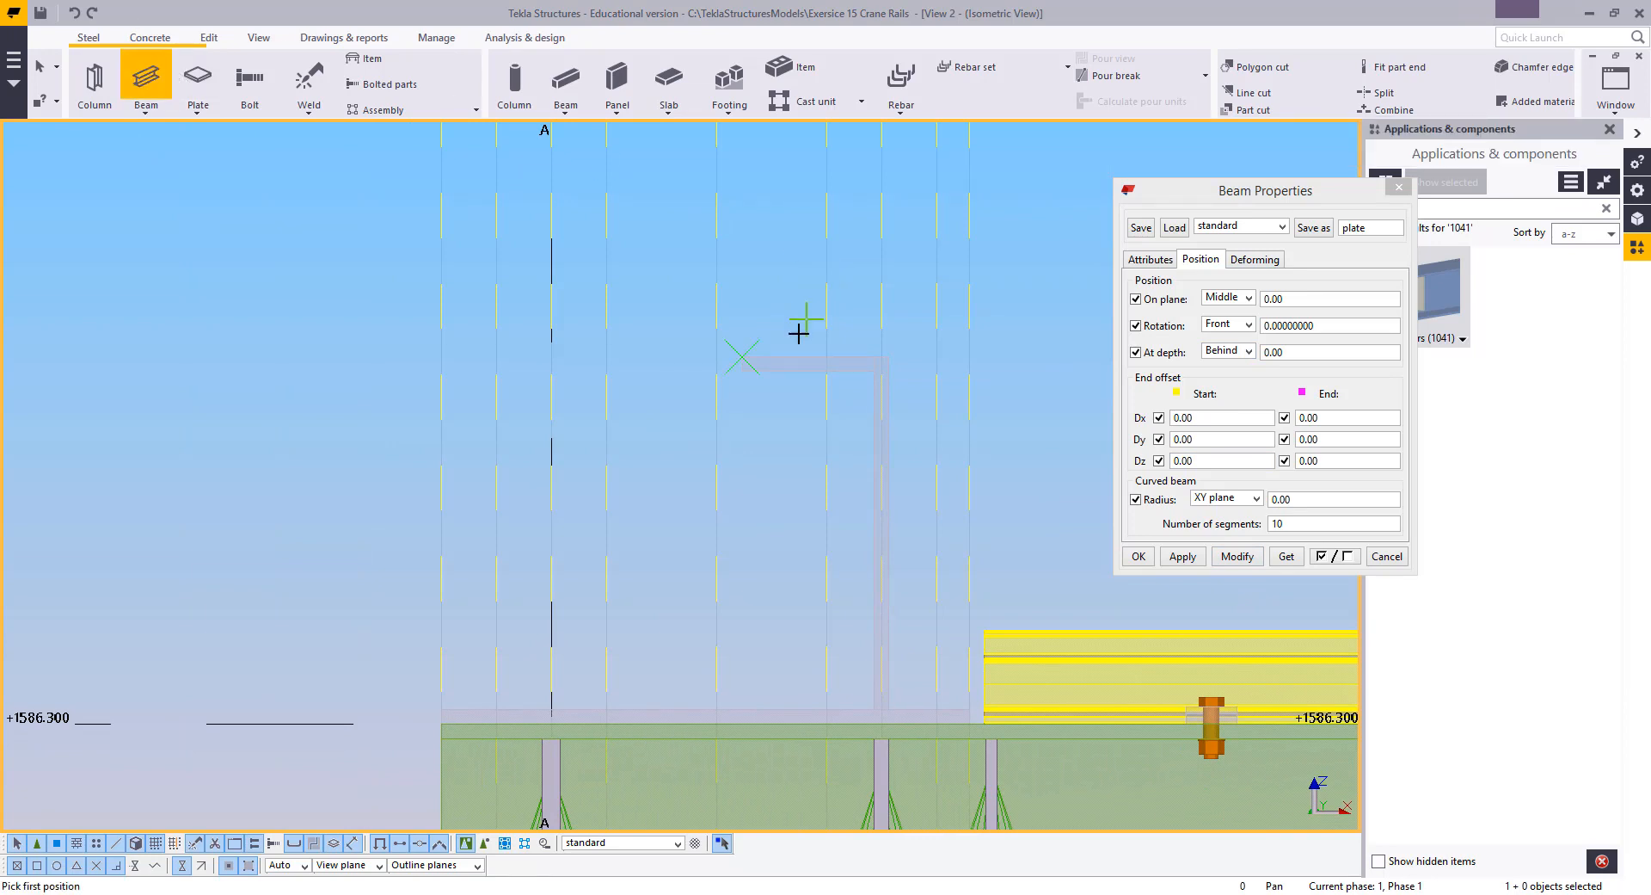
left_click(745, 354)
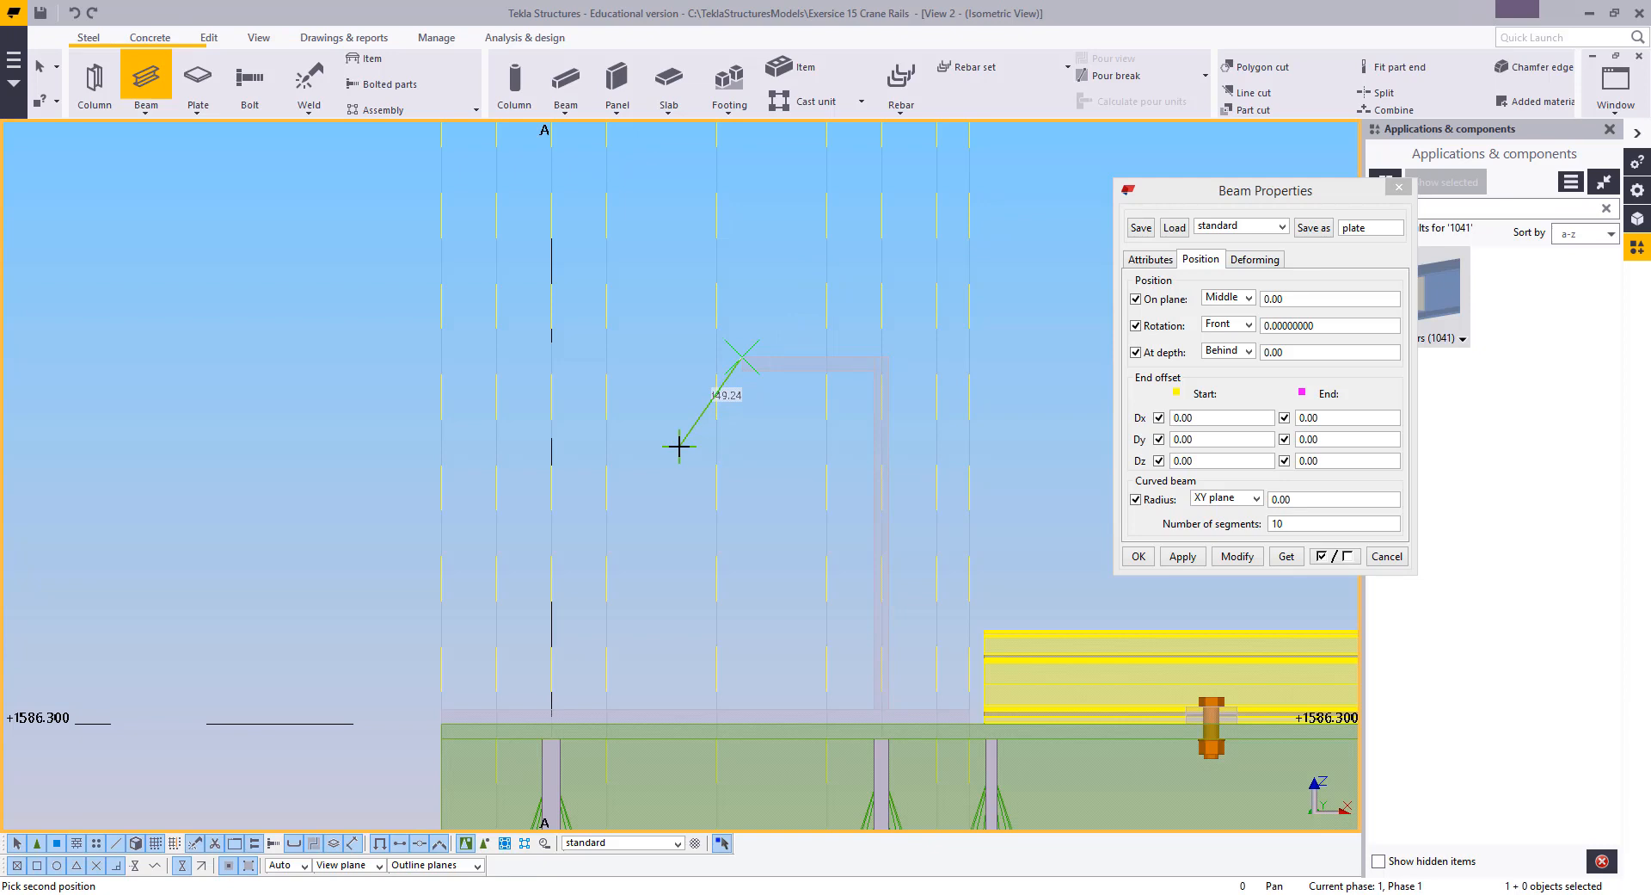
type("@-400,0,-400")
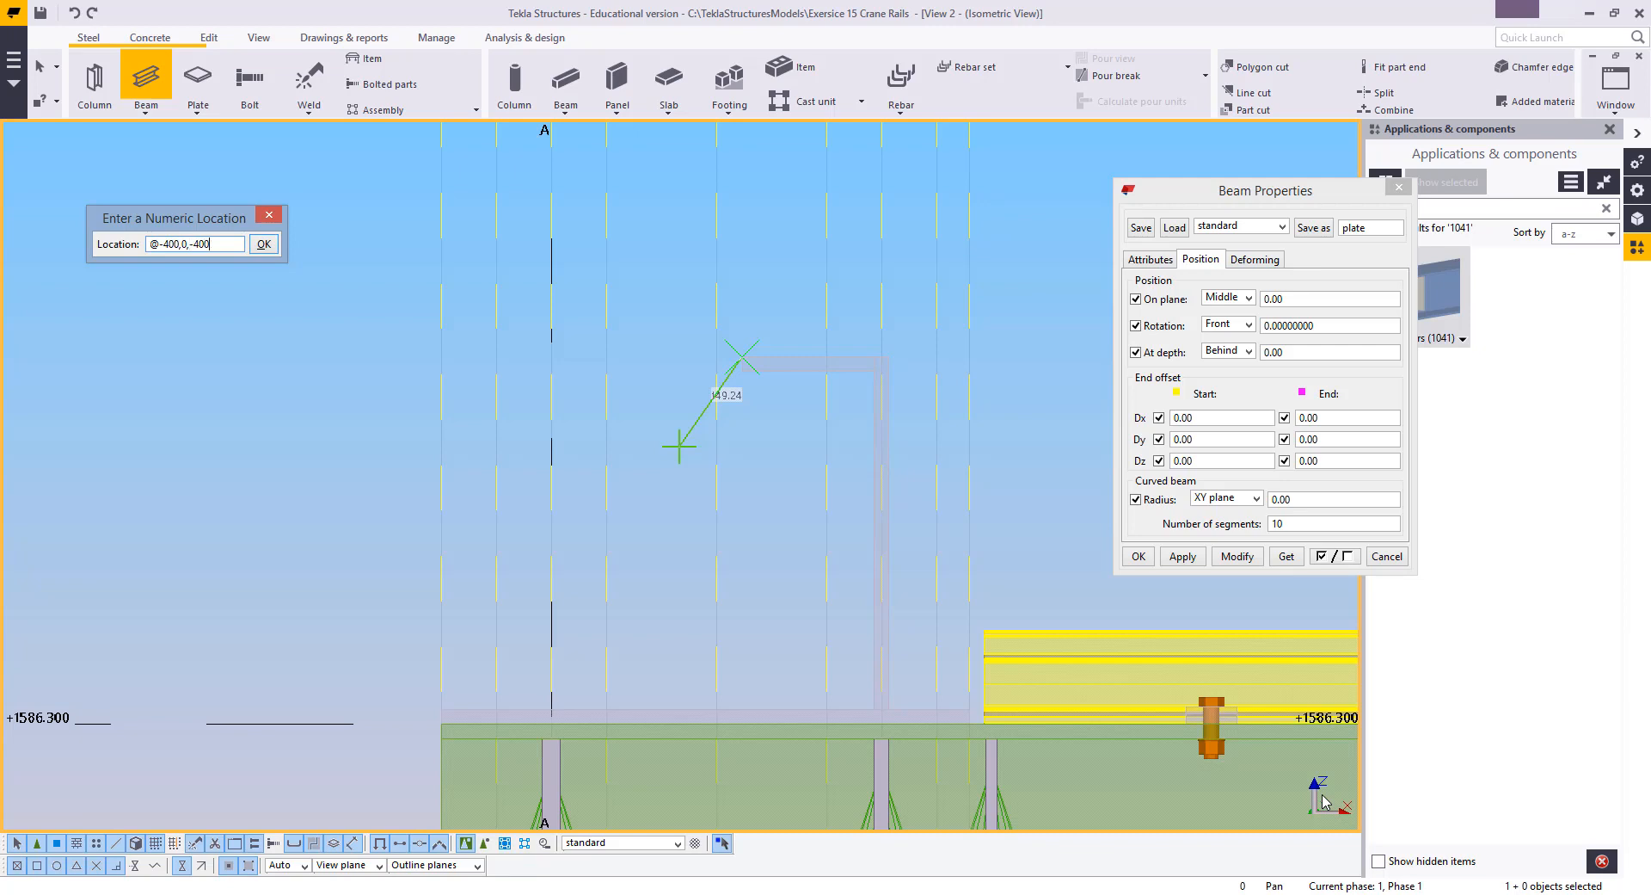
key("Return")
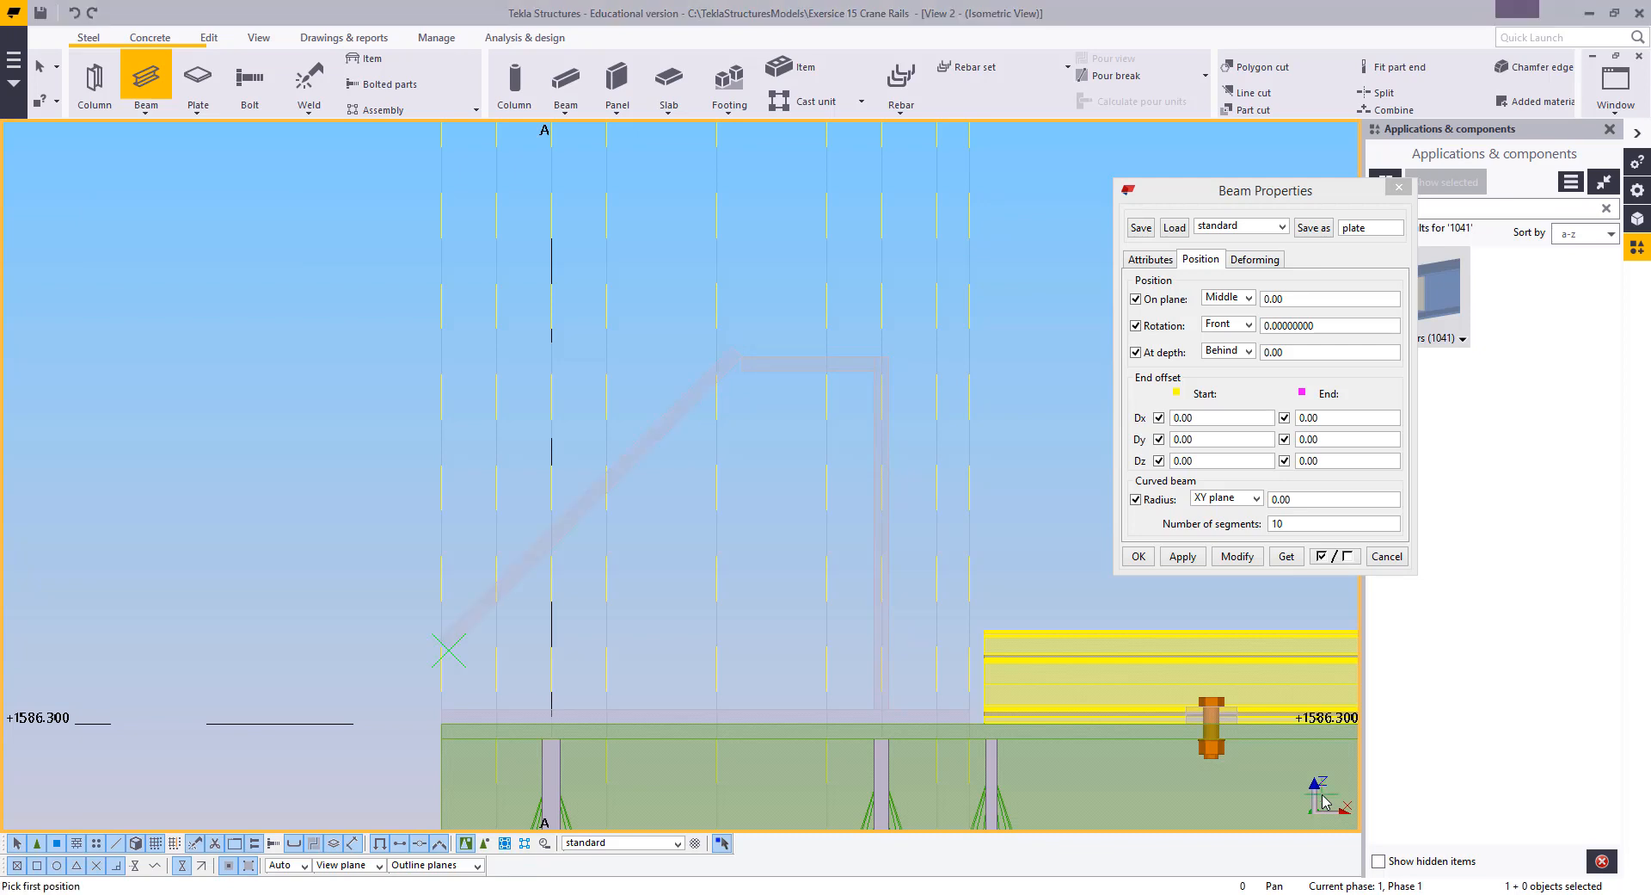
Set the sloping stopper plate's depth position to Behind
left_click(457, 478)
middle_click_drag(457, 477, 516, 442)
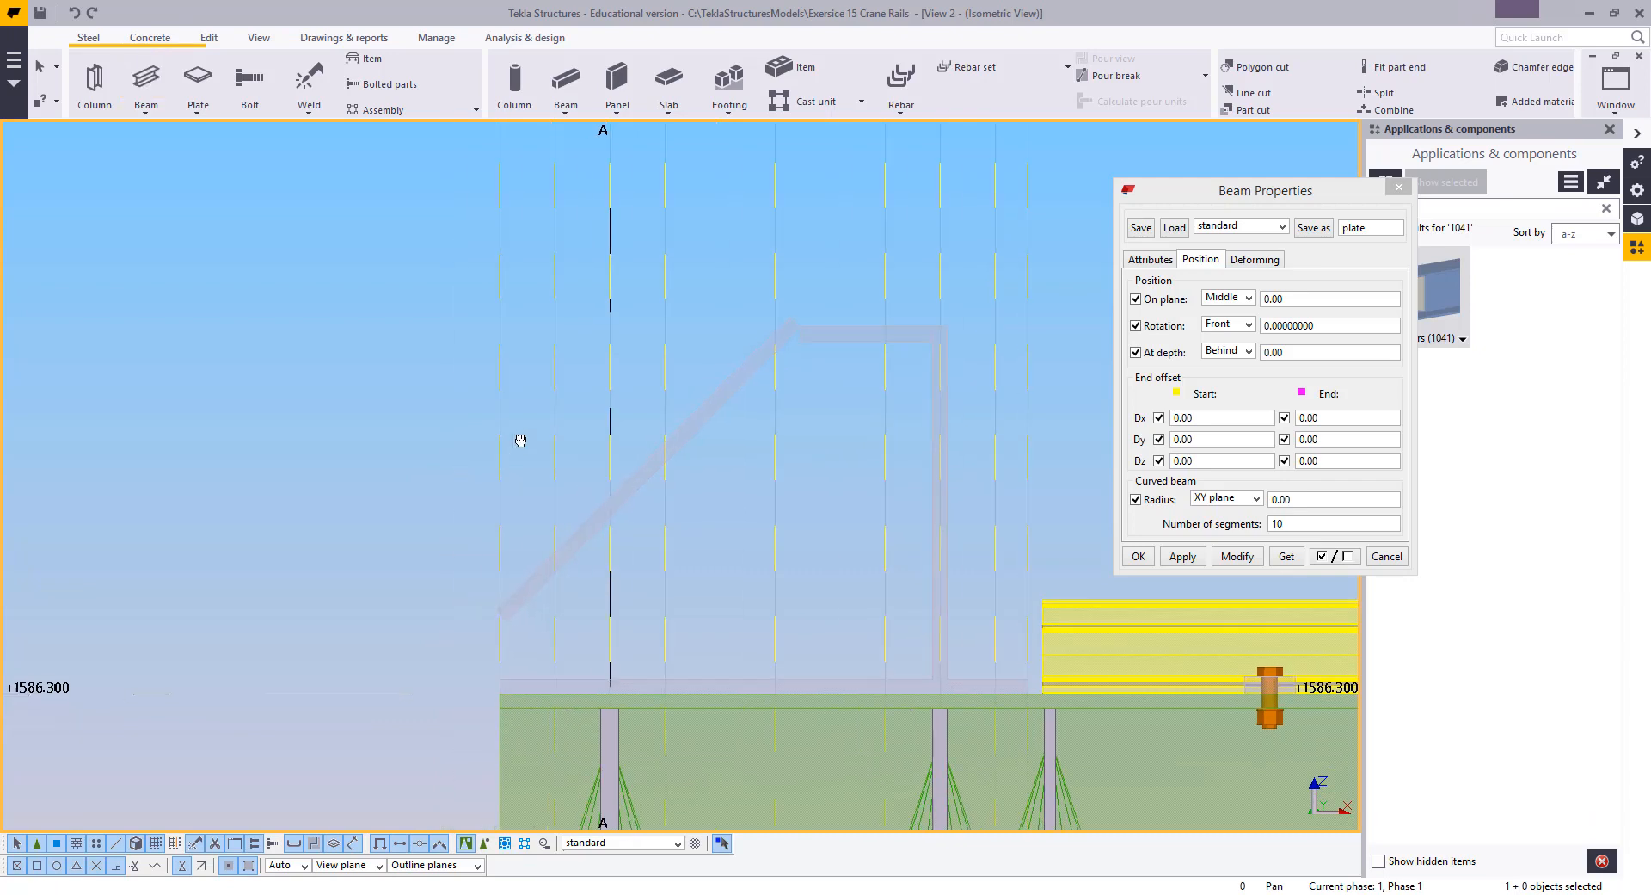
left_click(745, 372)
left_click(1236, 557)
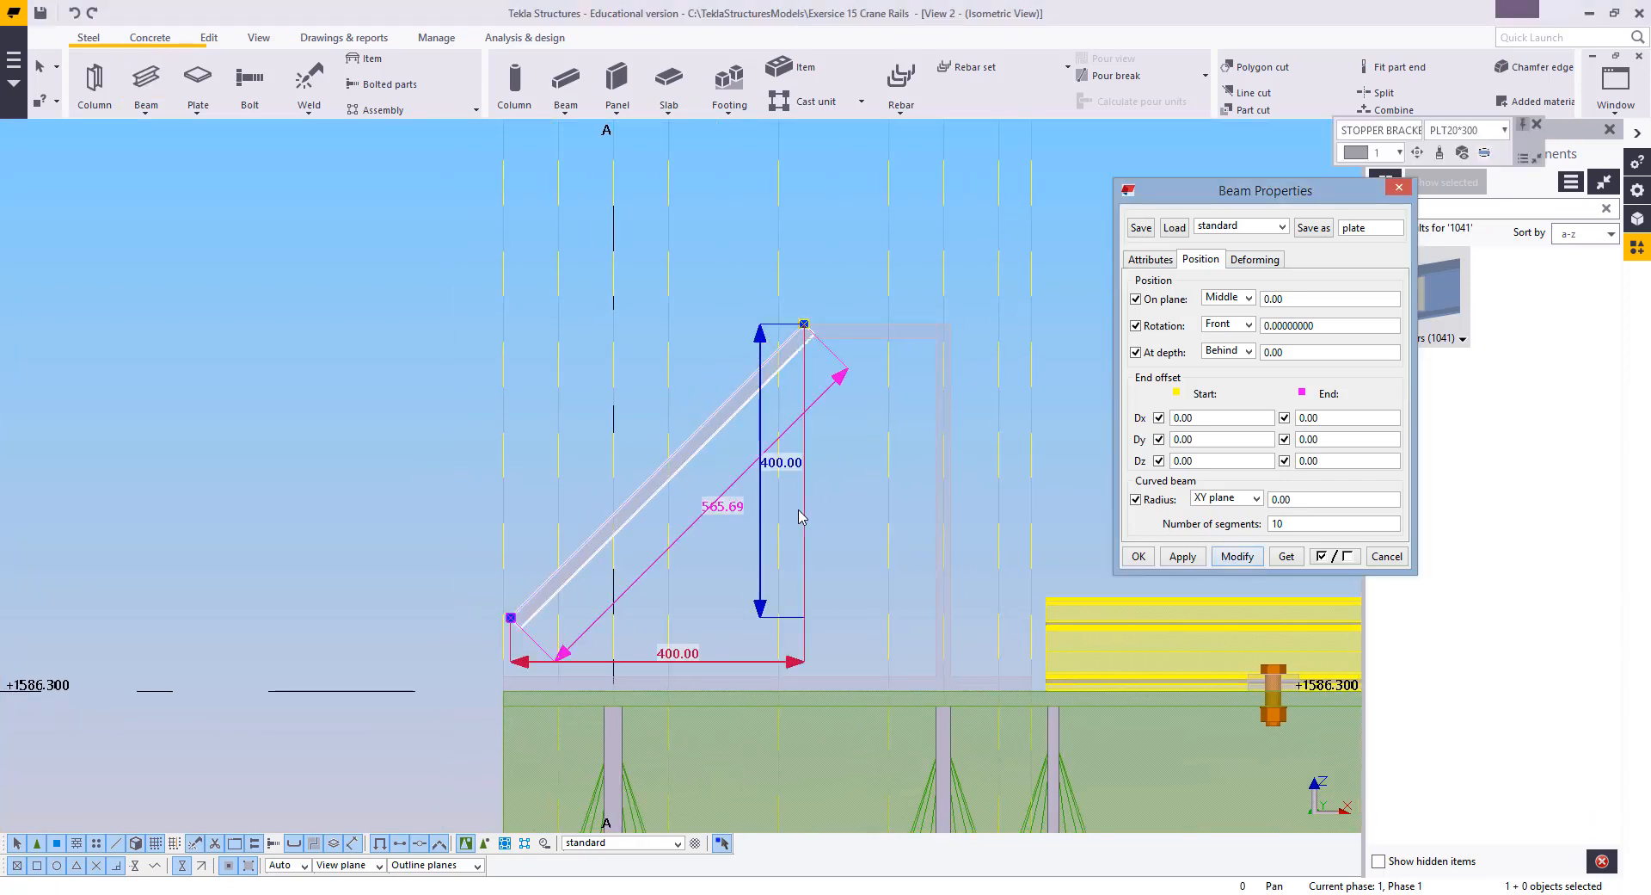
middle_click_drag(765, 509, 799, 510)
Place an 80 mm vertical end plate from the sloping plate's lower end down to the top of the base plate
left_click(453, 408)
left_click(150, 80)
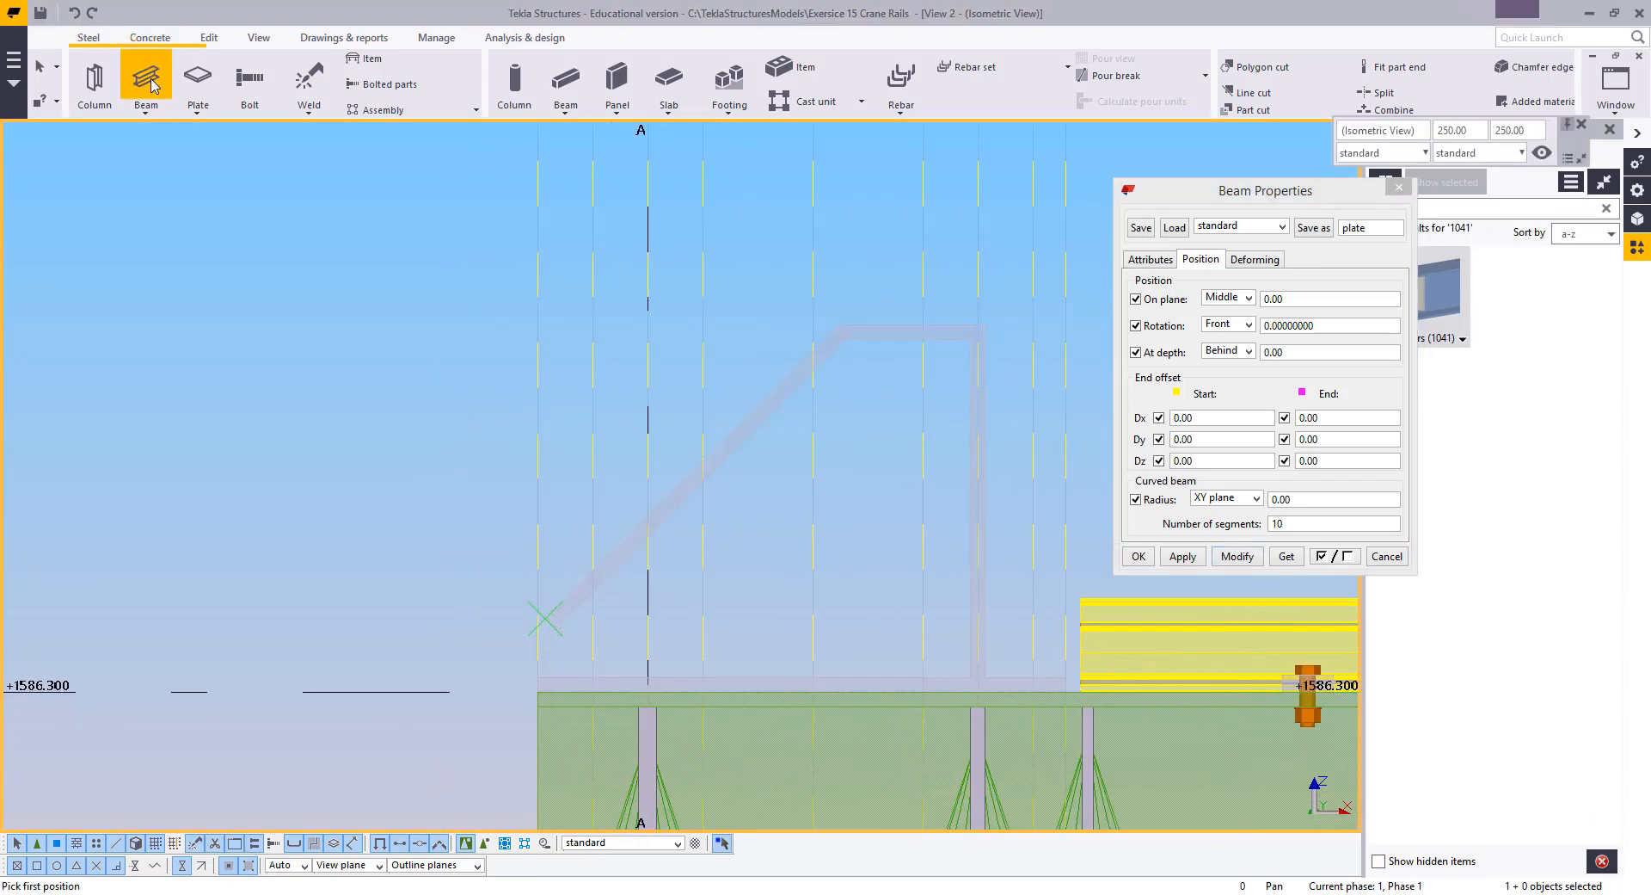
scroll(534, 564, "up", 2)
left_click(544, 544)
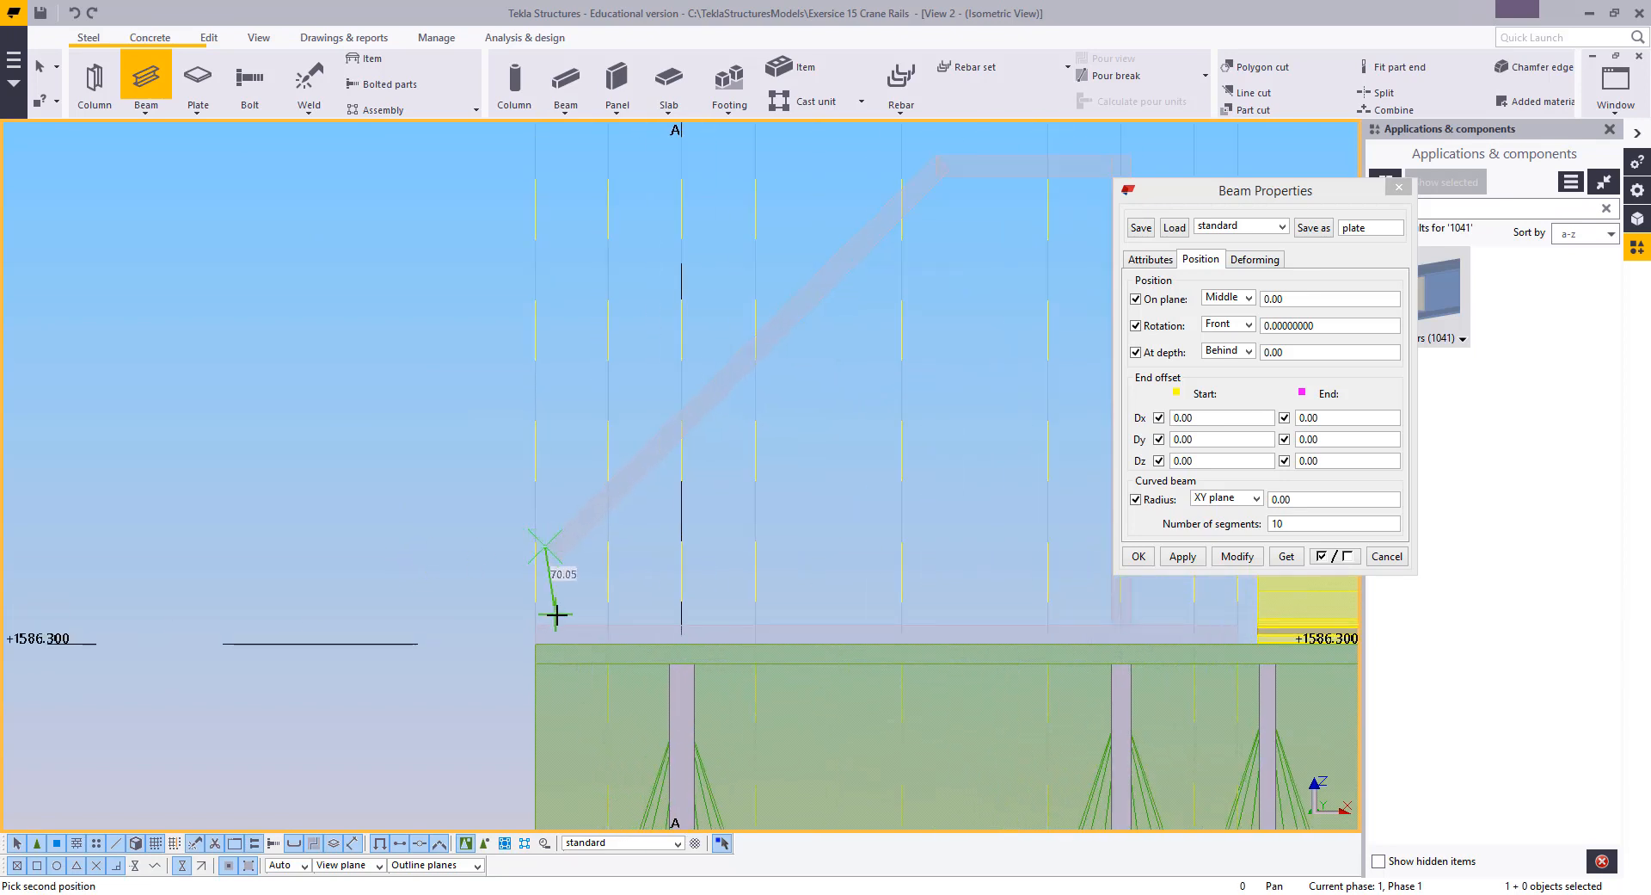
left_click(547, 621)
right_click(395, 481)
left_click(425, 498)
Move the base plate horizontally so its end is flush with the outer face of the short vertical end plate
middle_click_drag(543, 608, 582, 569)
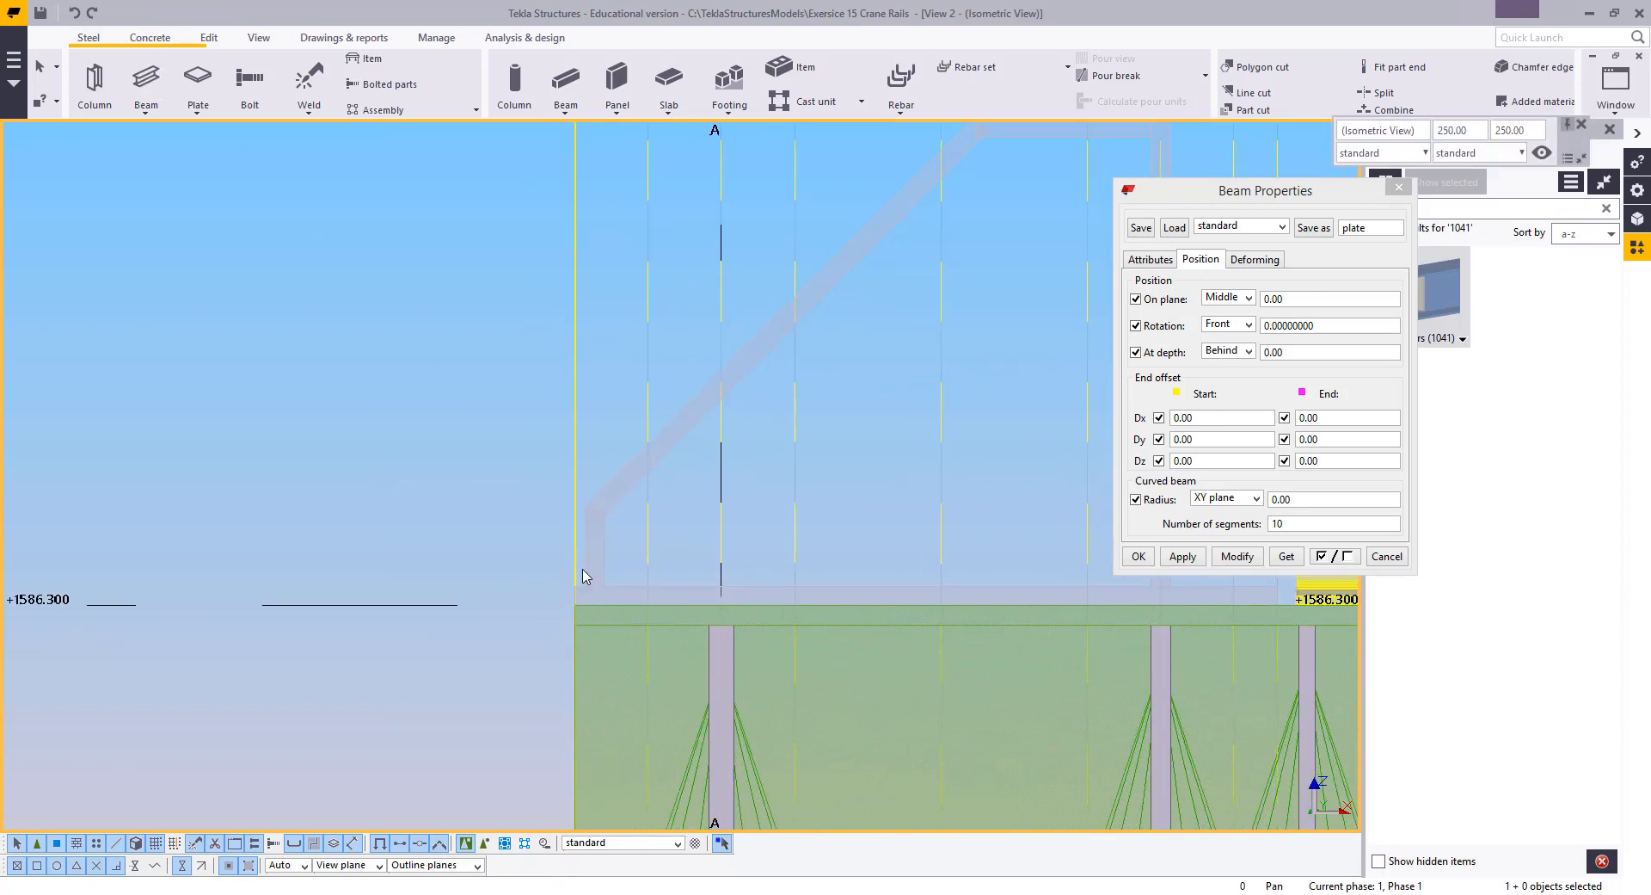
scroll(608, 578, "up", 4)
left_click(608, 578)
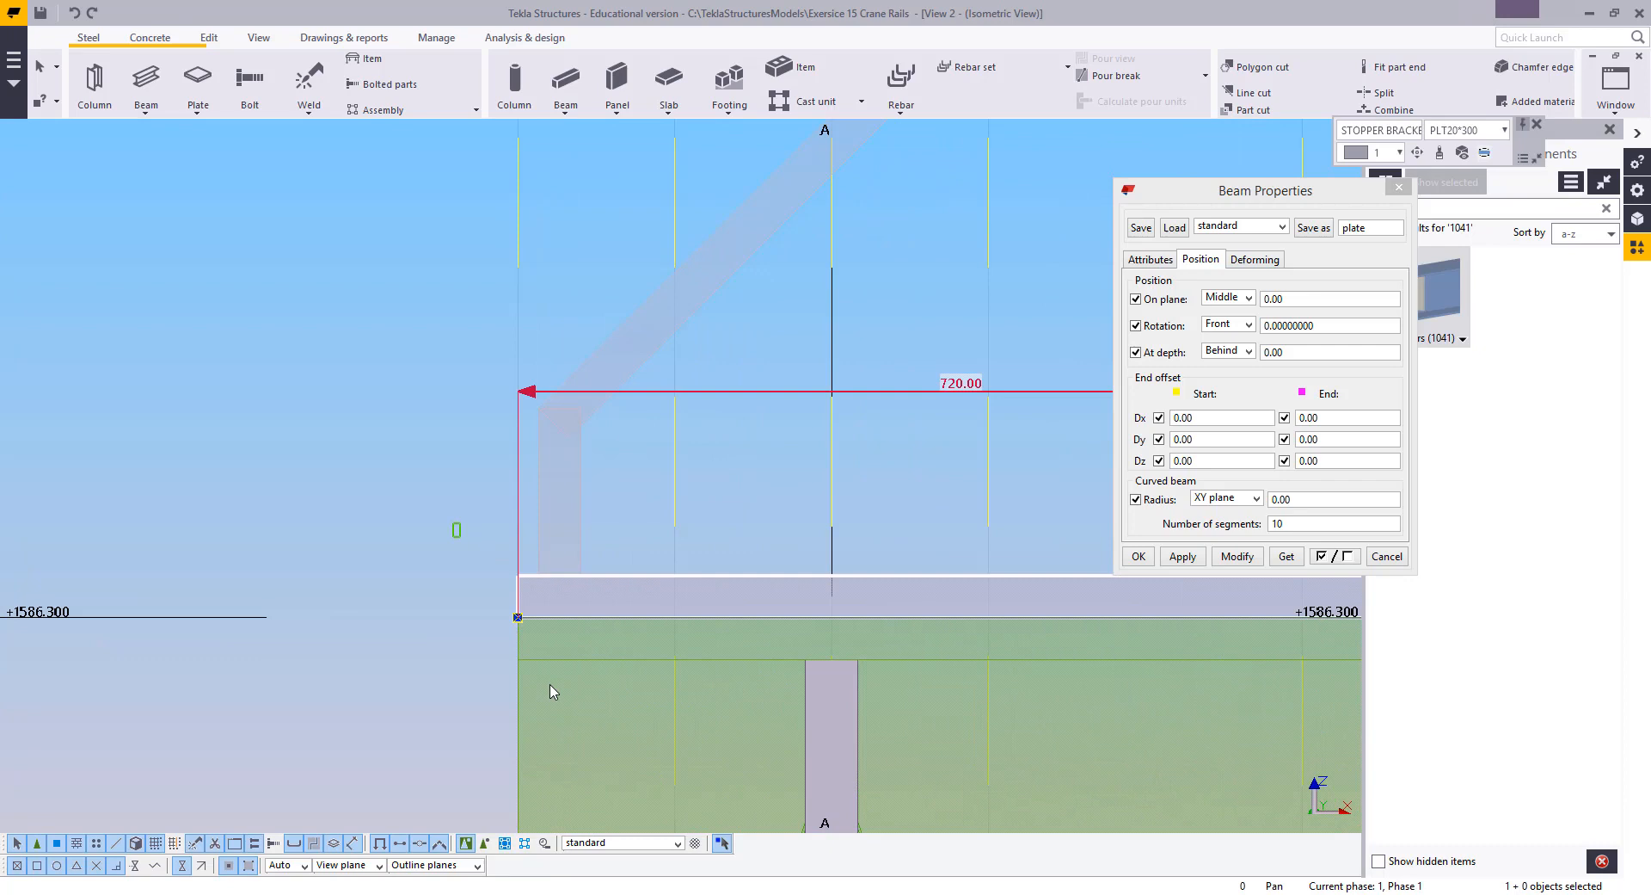
right_click(424, 480)
left_click(473, 581)
left_click(527, 567)
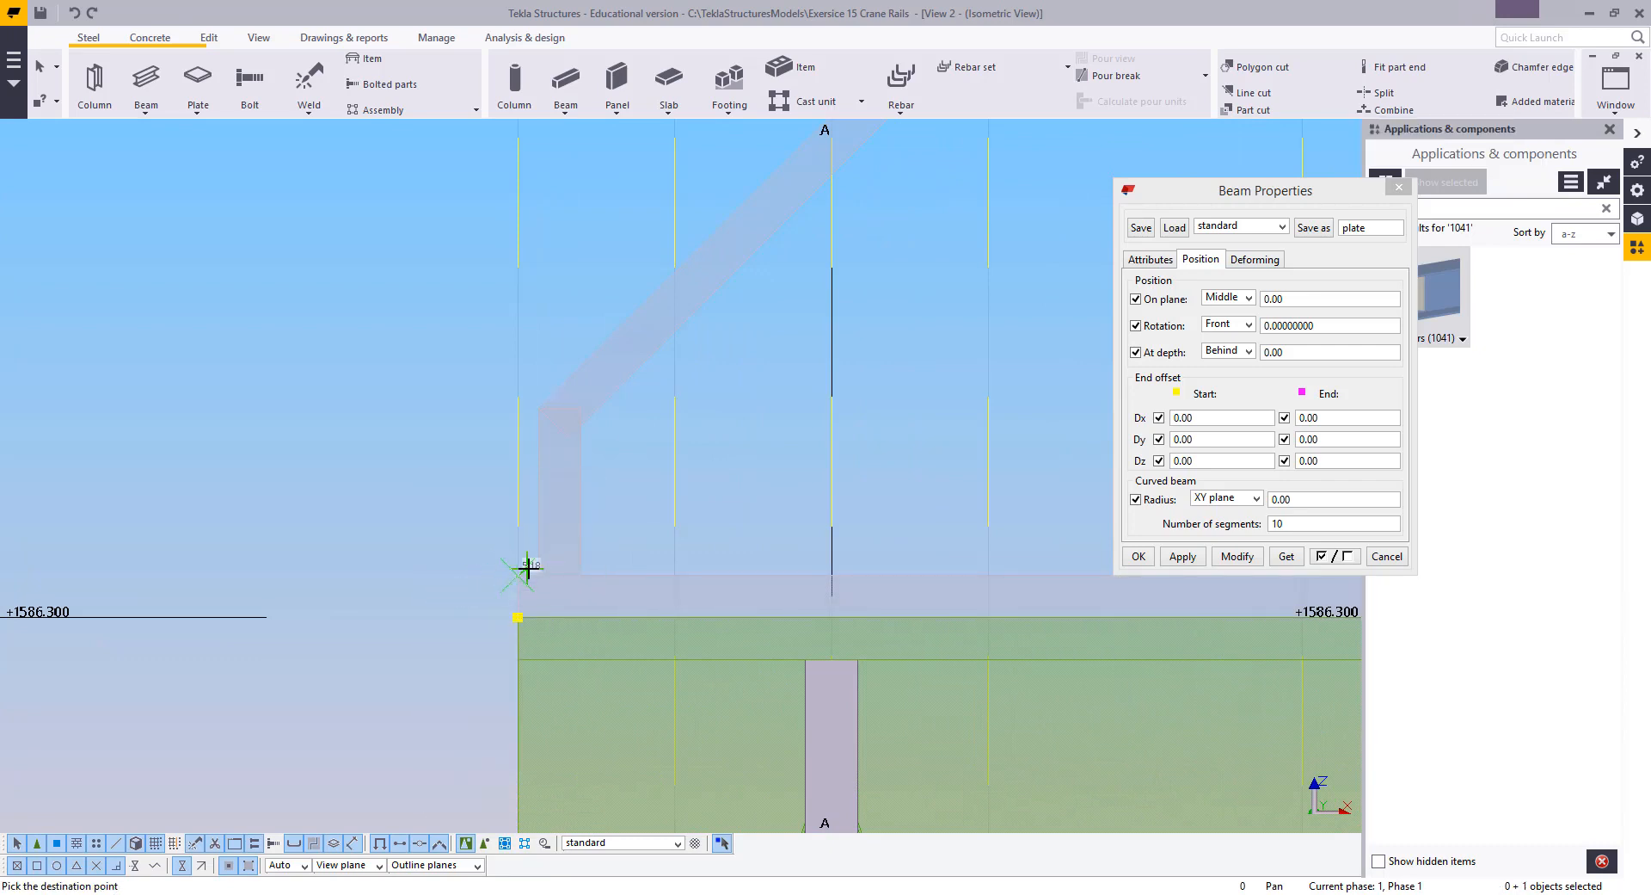
left_click(533, 570)
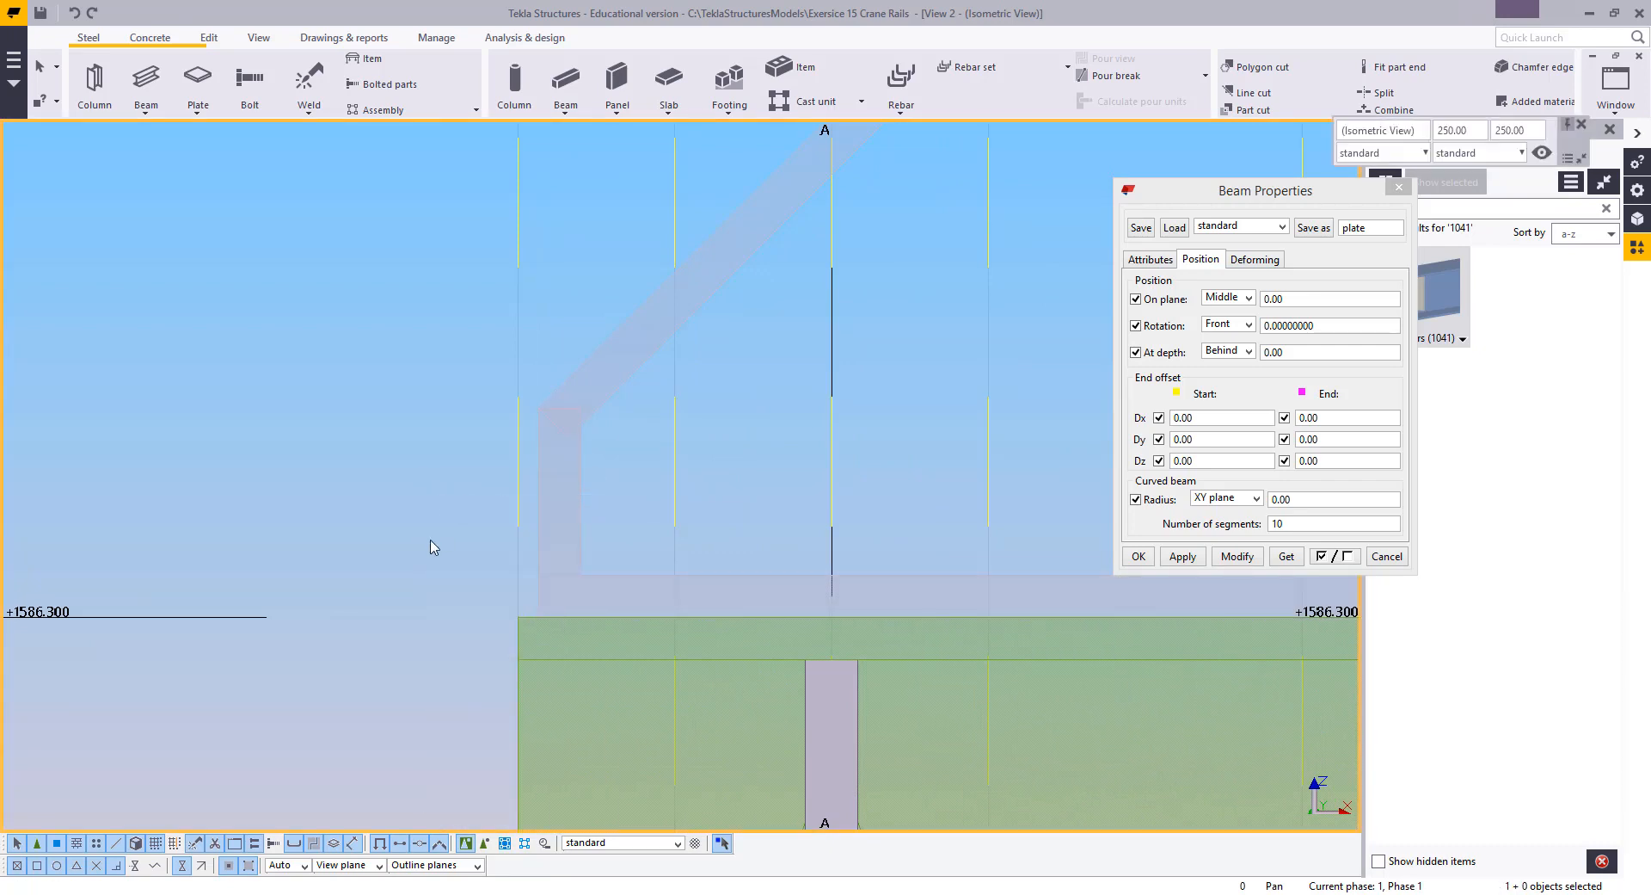
Move the sloping stopper plate so its lower inner corner meets the inner face of the short vertical end plate
scroll(495, 547, "down", 5)
middle_click_drag(518, 548, 454, 621)
scroll(446, 591, "down", 1)
scroll(462, 566, "up", 5)
scroll(497, 578, "down", 1)
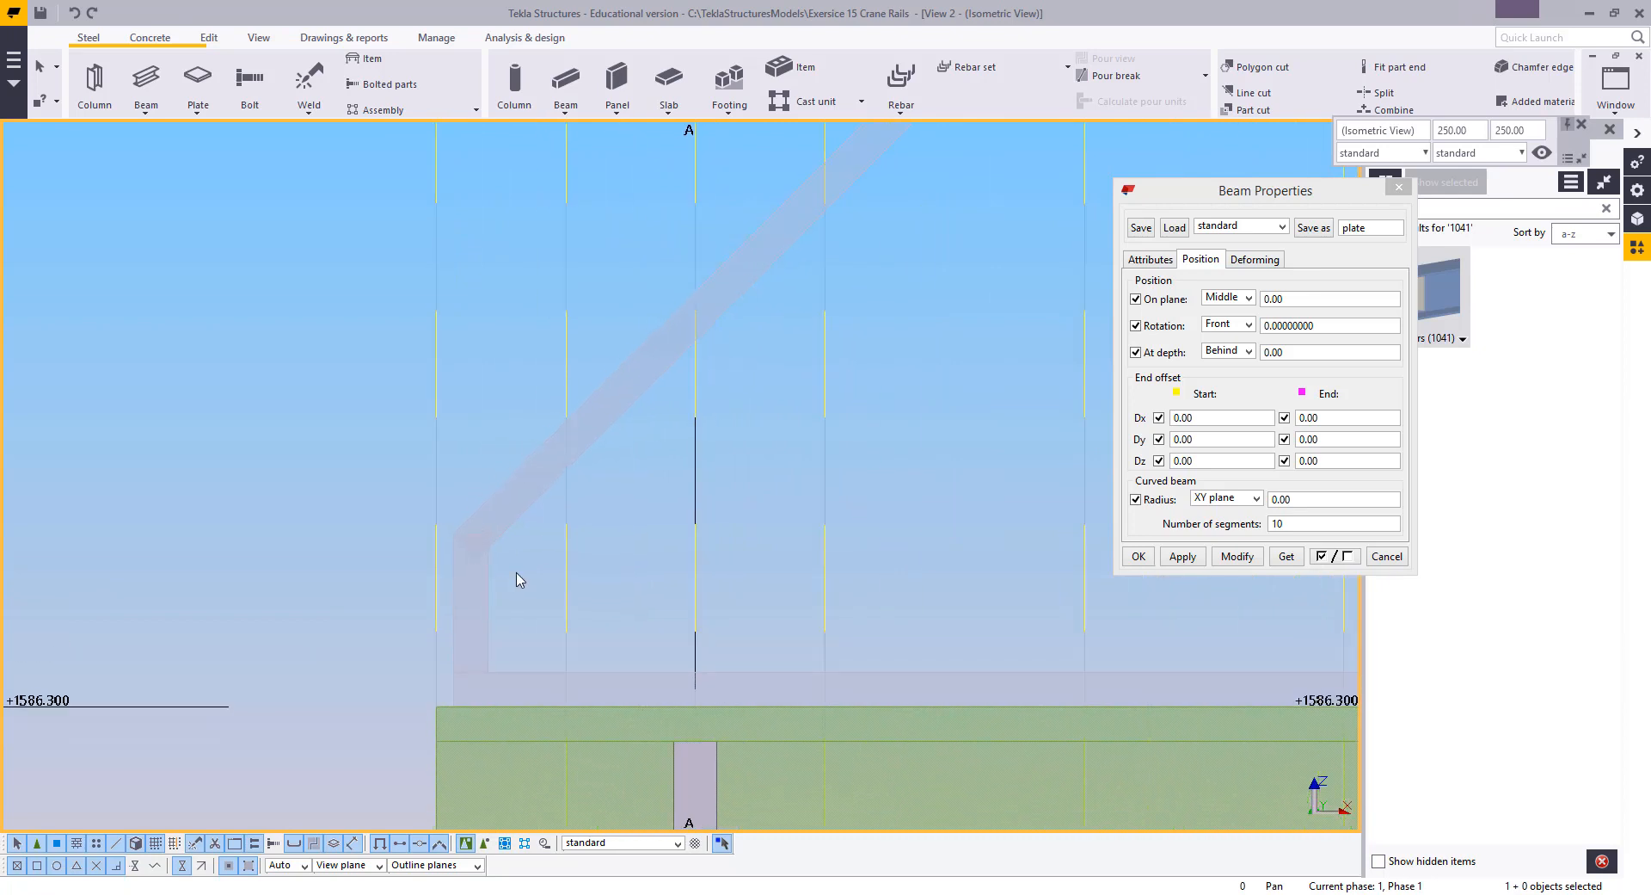
scroll(478, 569, "up", 4)
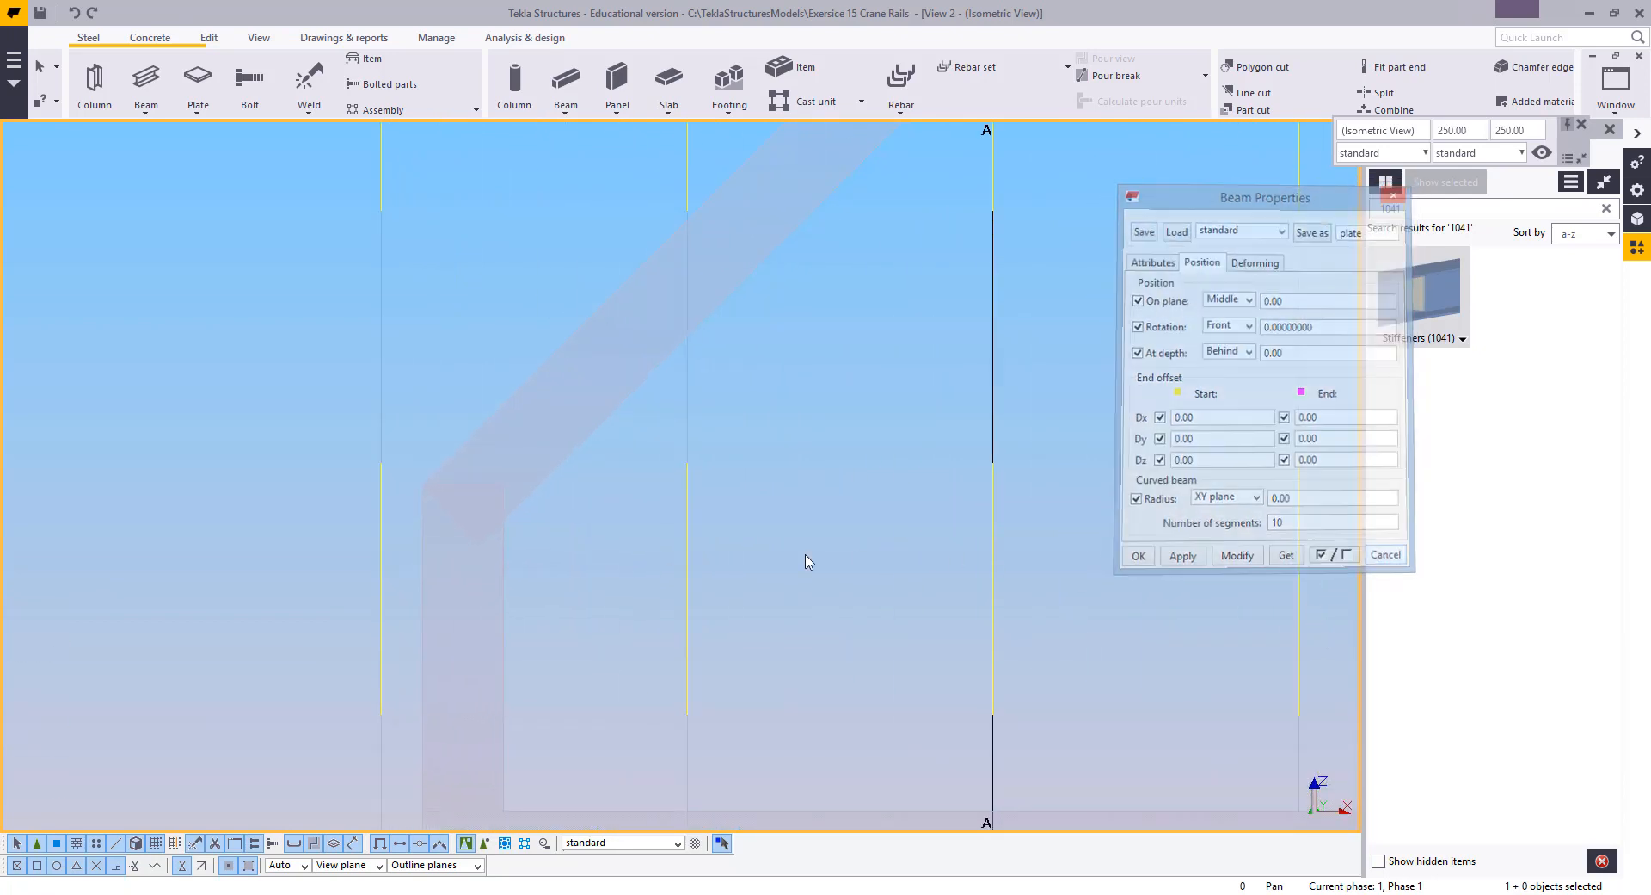
left_click(542, 494)
right_click(444, 330)
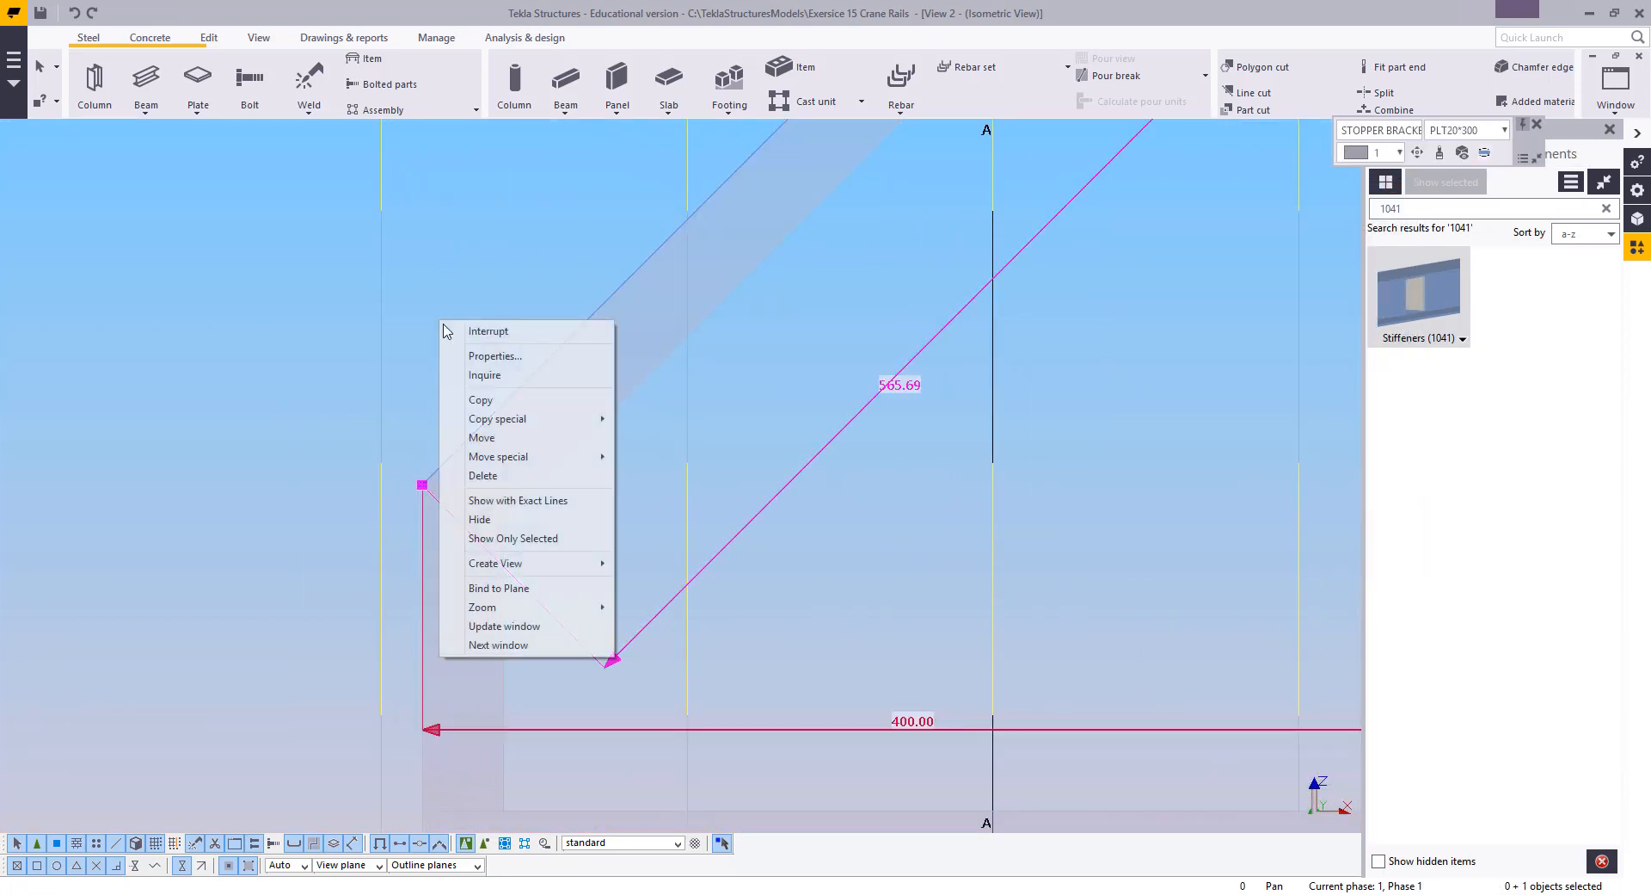
left_click(480, 437)
scroll(473, 504, "up", 2)
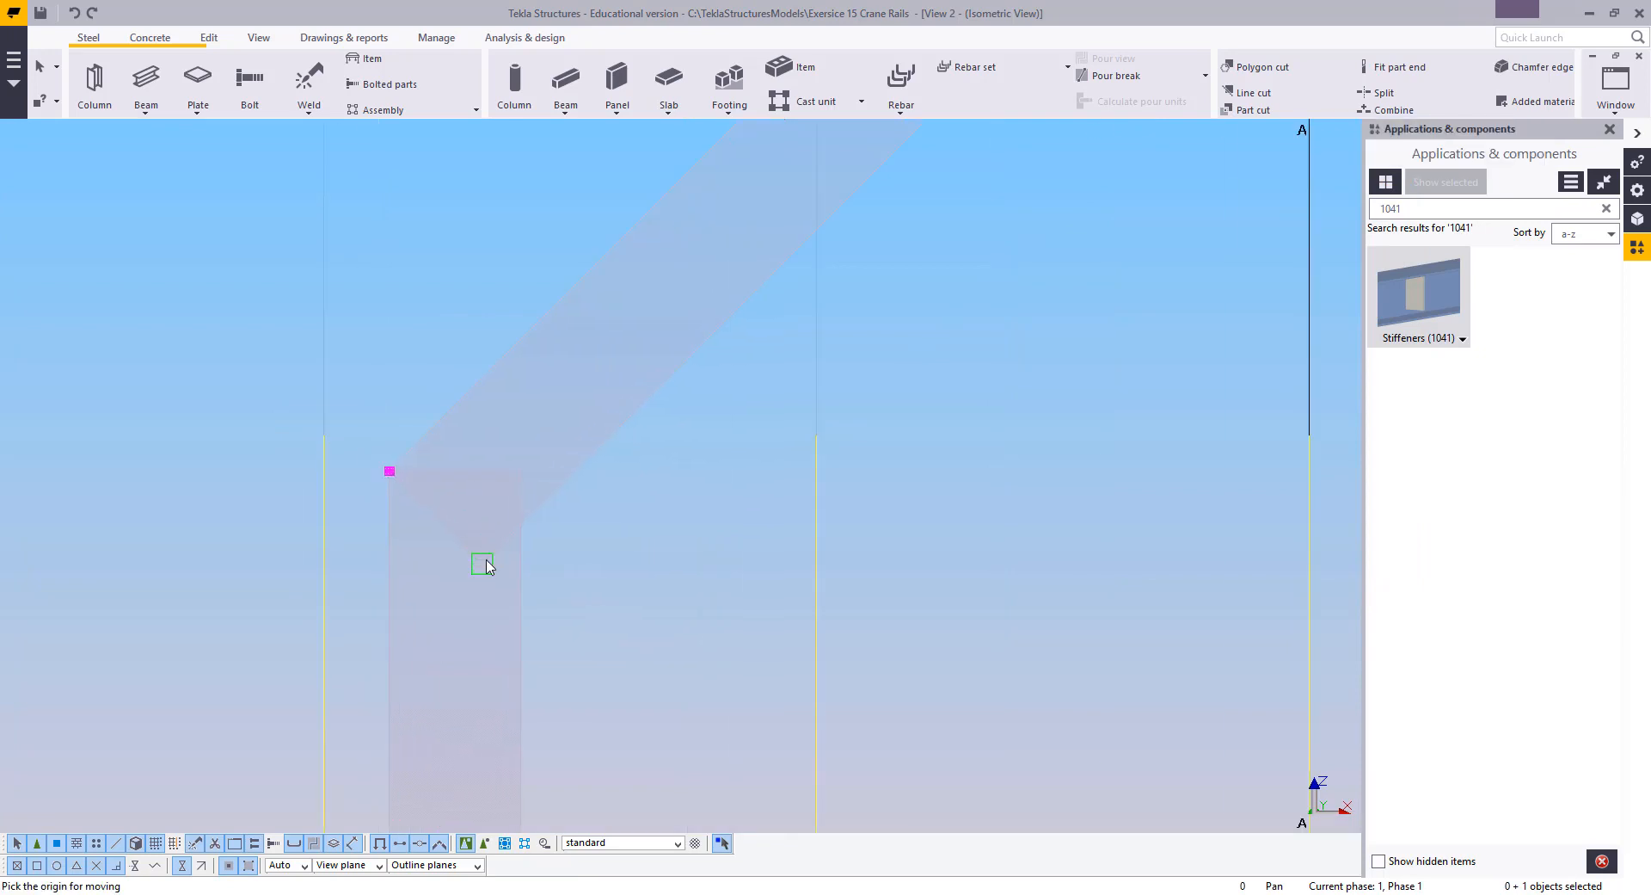
left_click(482, 564)
left_click(520, 523)
Move the short vertical end plate down so its top inner corner meets the sloping plate's lower inner corner
left_click(453, 469)
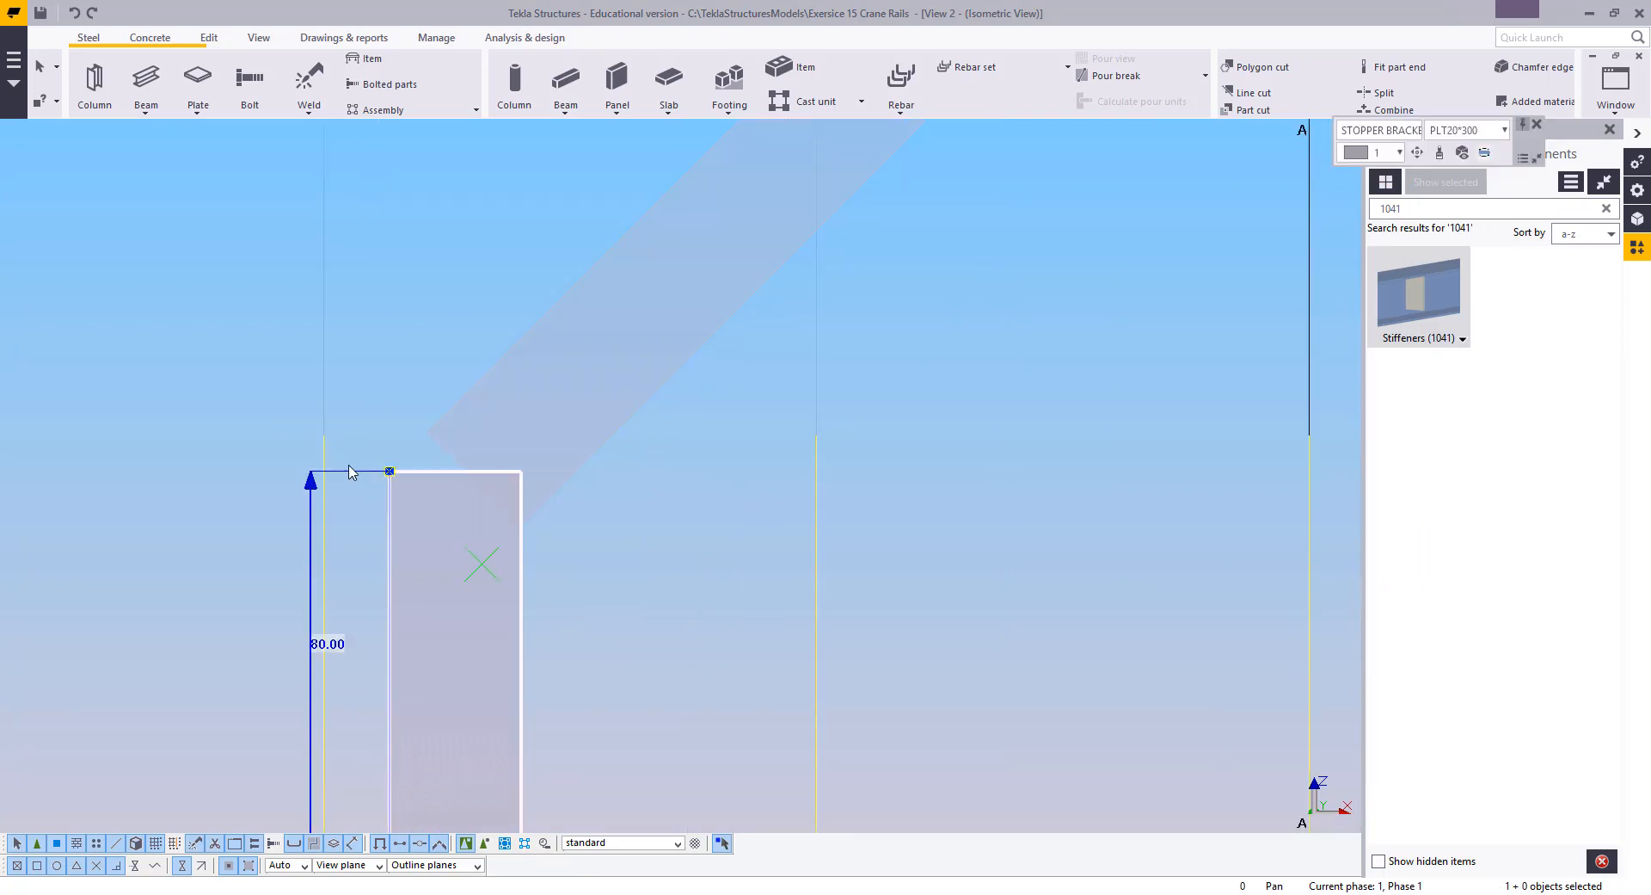
left_click_drag(329, 444, 418, 545, "alt")
right_click(314, 359)
left_click(365, 479)
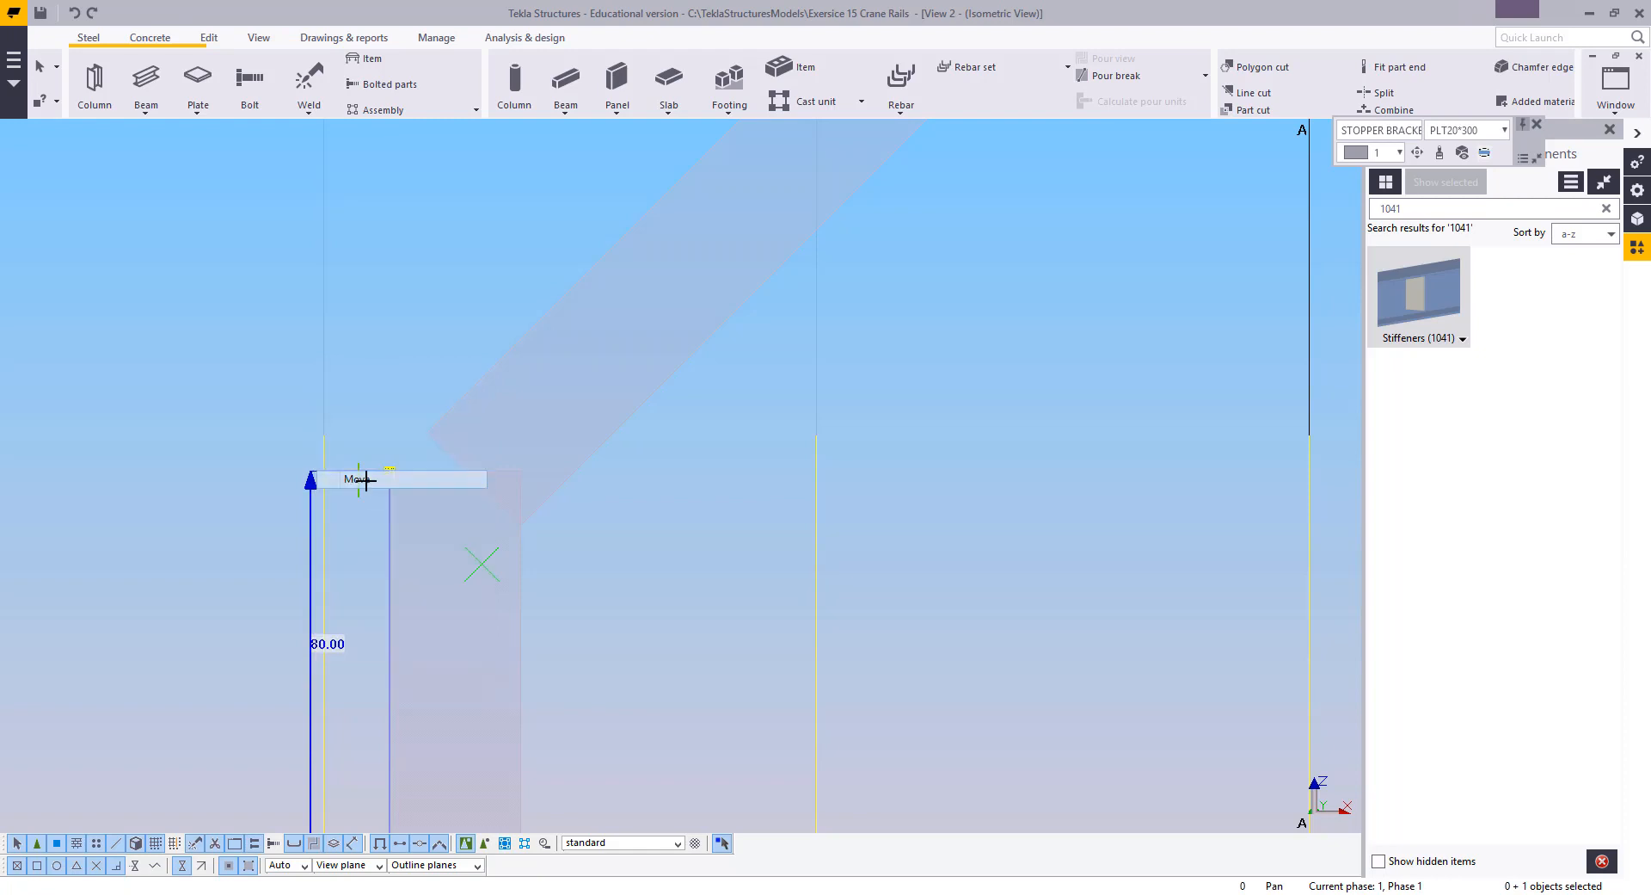
left_click(519, 470)
left_click(518, 526)
left_click(551, 625)
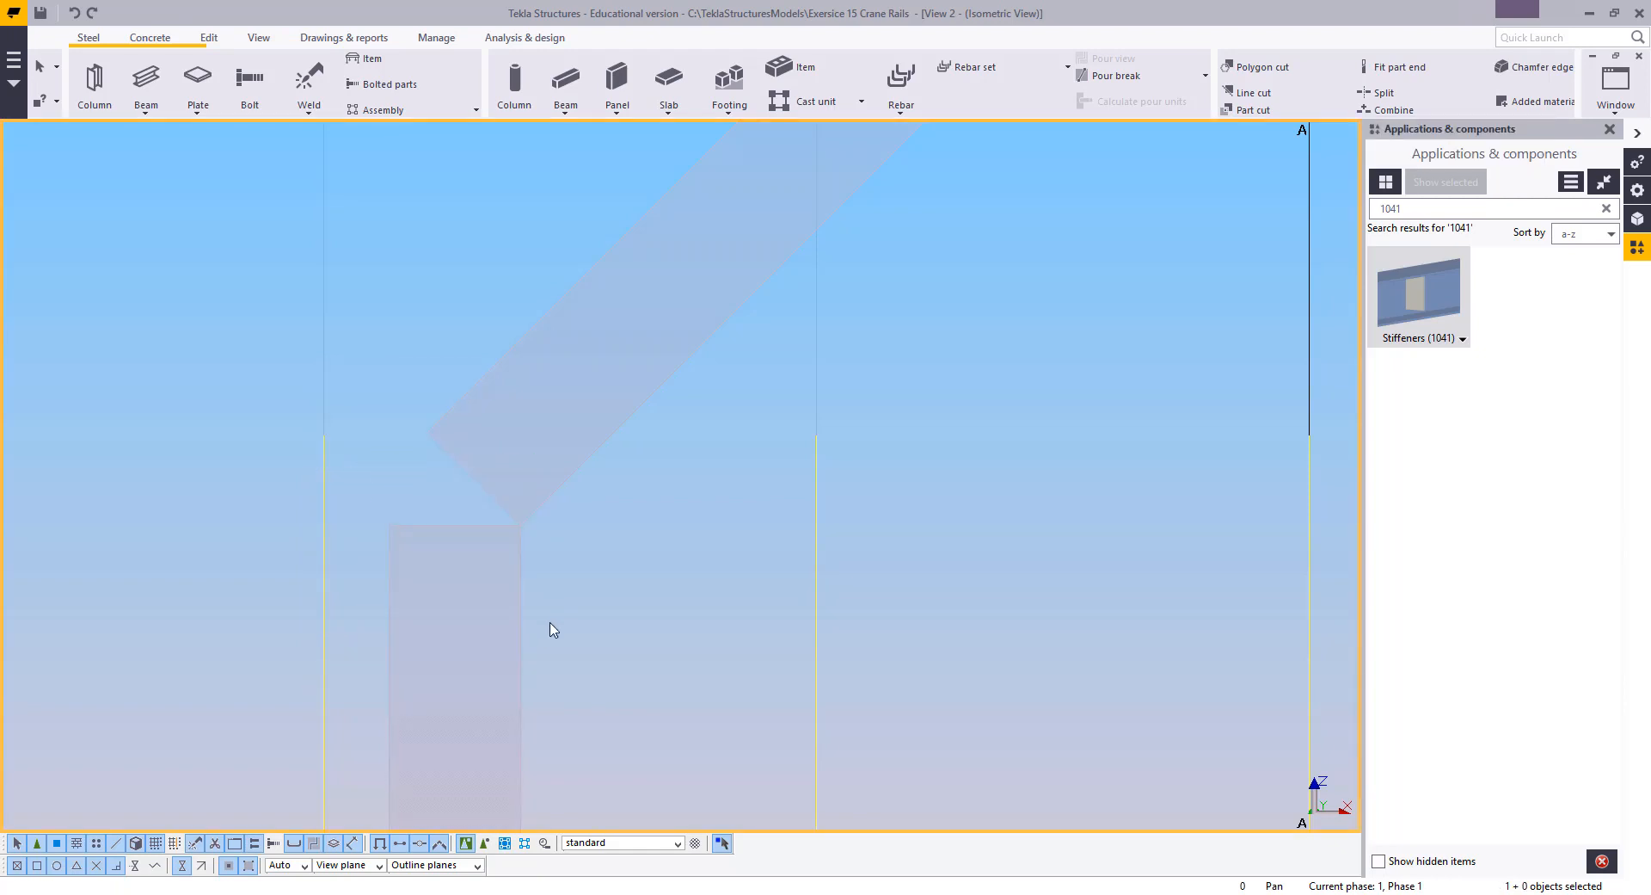
Fit the sloping plate's upper end square to its length at the corner where it meets the horizontal plate's underside
scroll(464, 641, "down", 8)
scroll(845, 163, "up", 2)
middle_click_drag(845, 163, 625, 409)
scroll(640, 482, "up", 6)
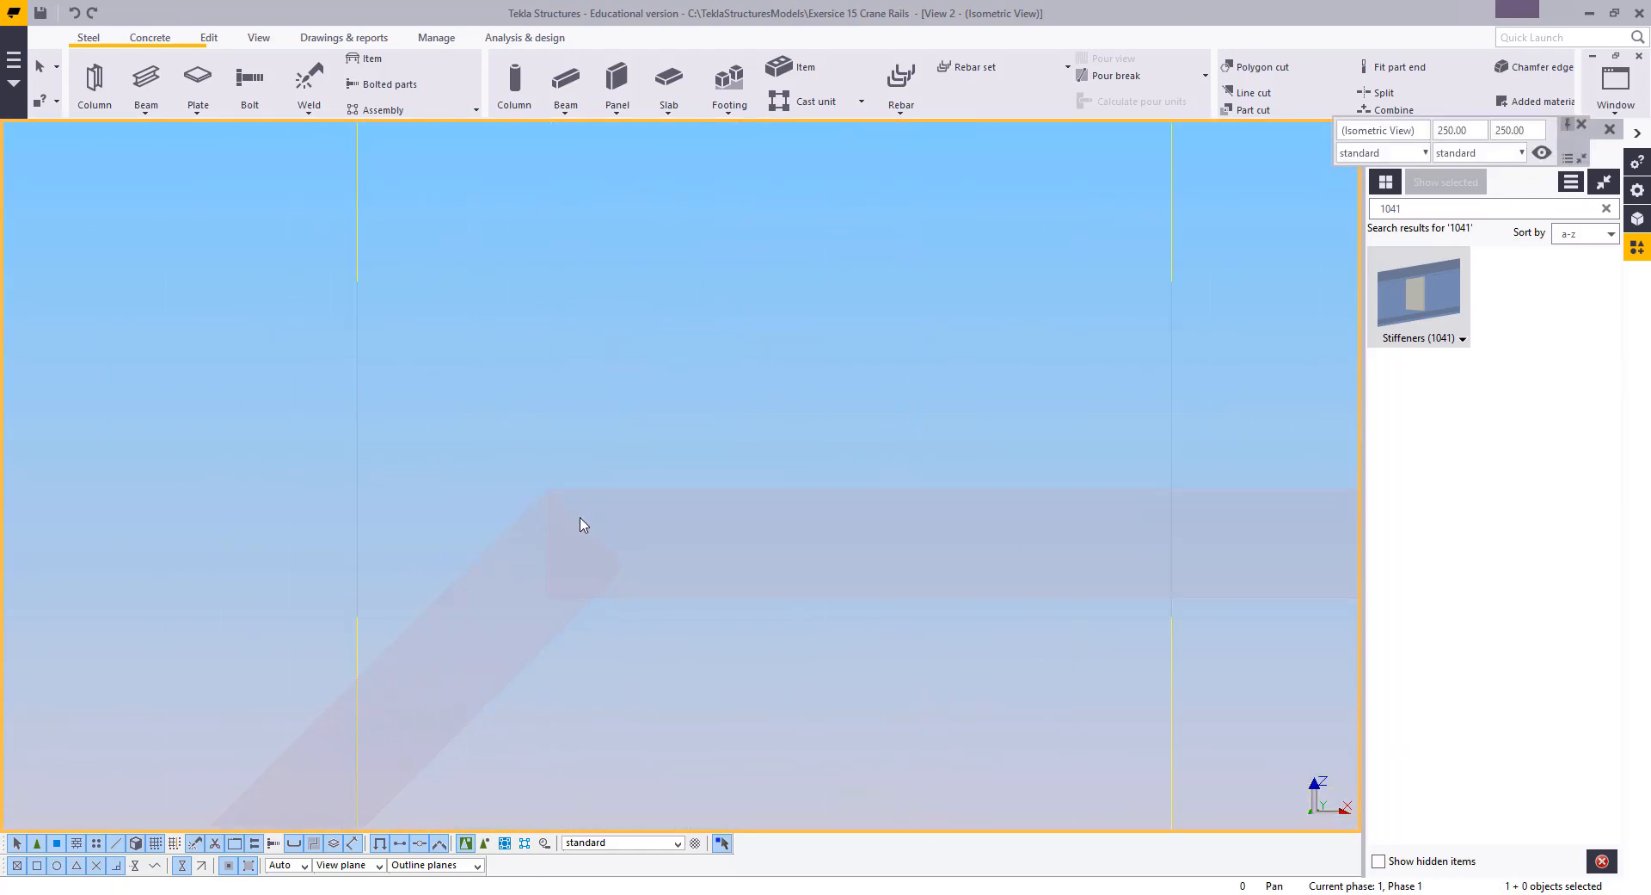
left_click(577, 520)
middle_click_drag(530, 475, 590, 433)
left_click(528, 295)
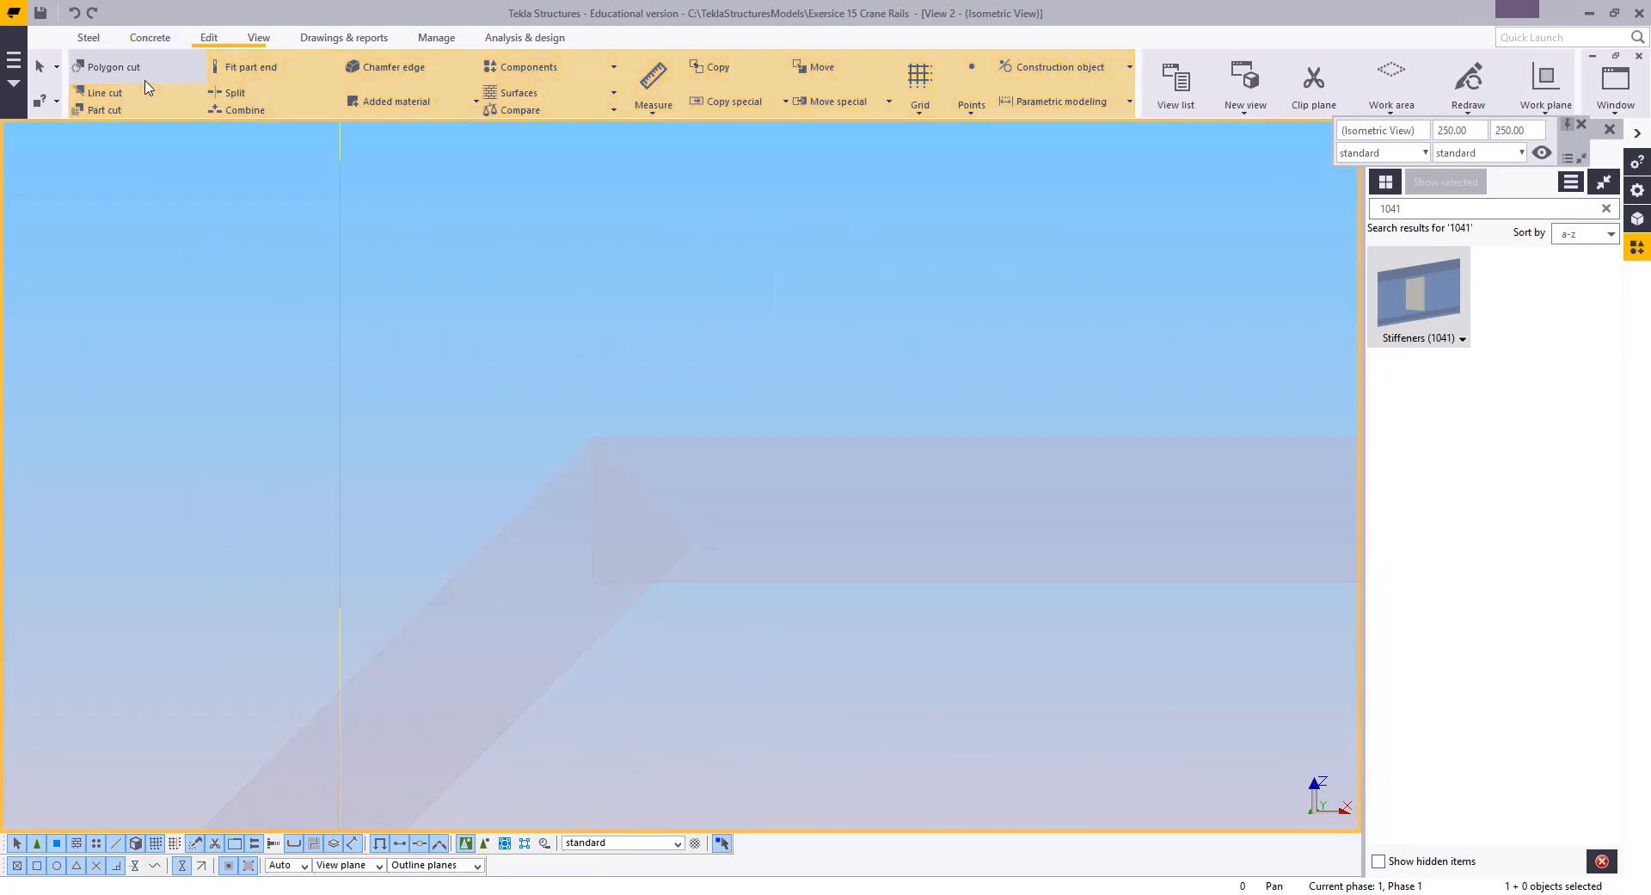
left_click(231, 67)
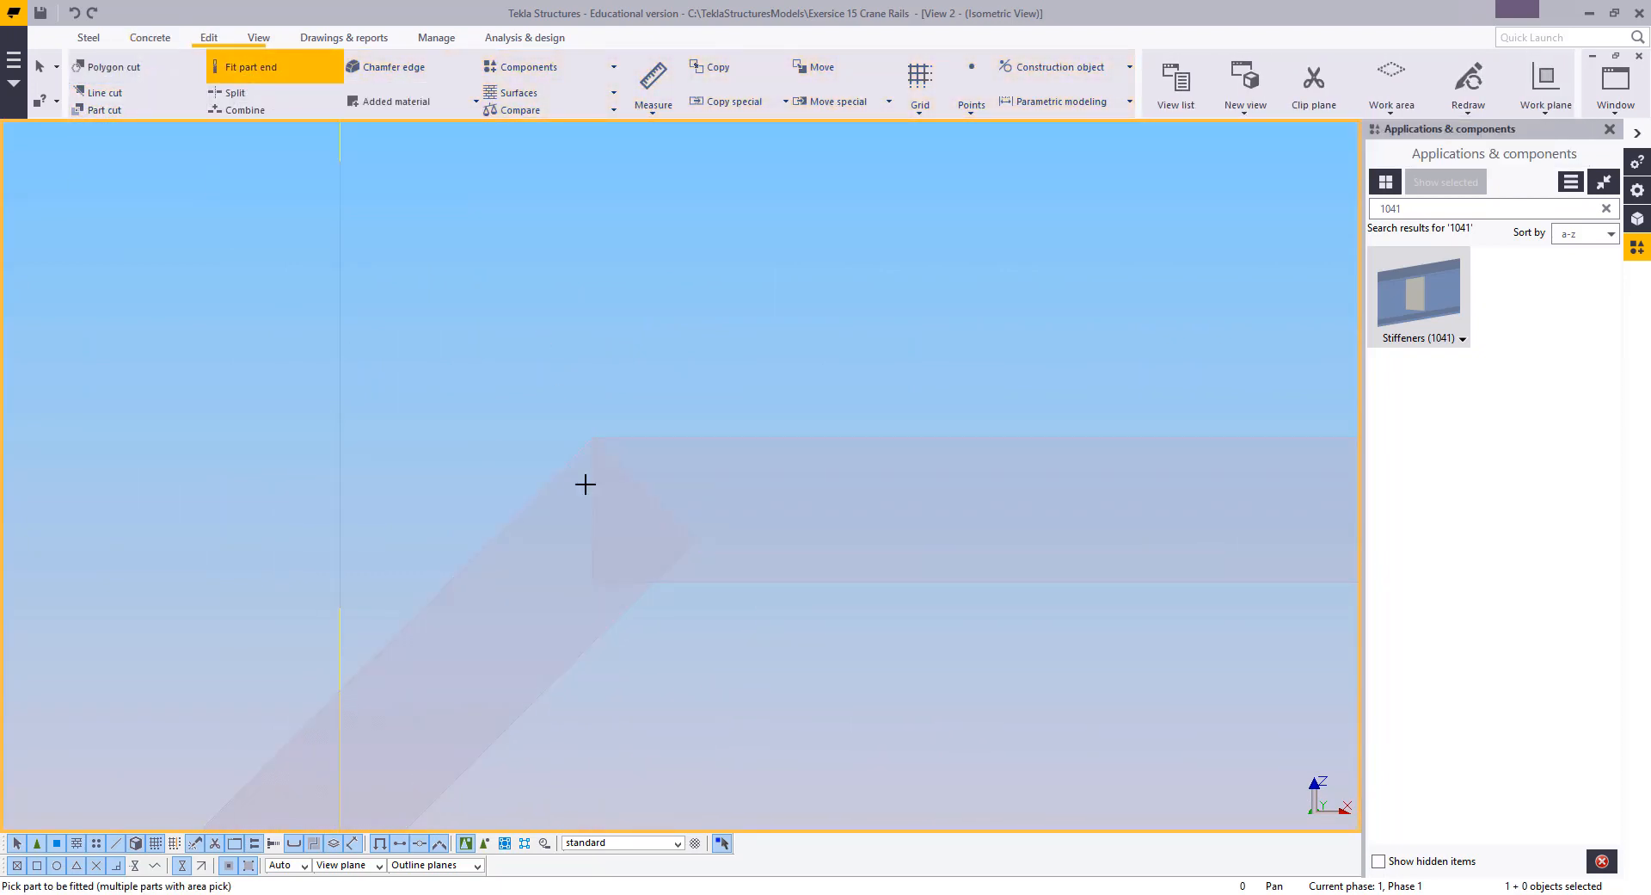
left_click(653, 492)
left_click(654, 581)
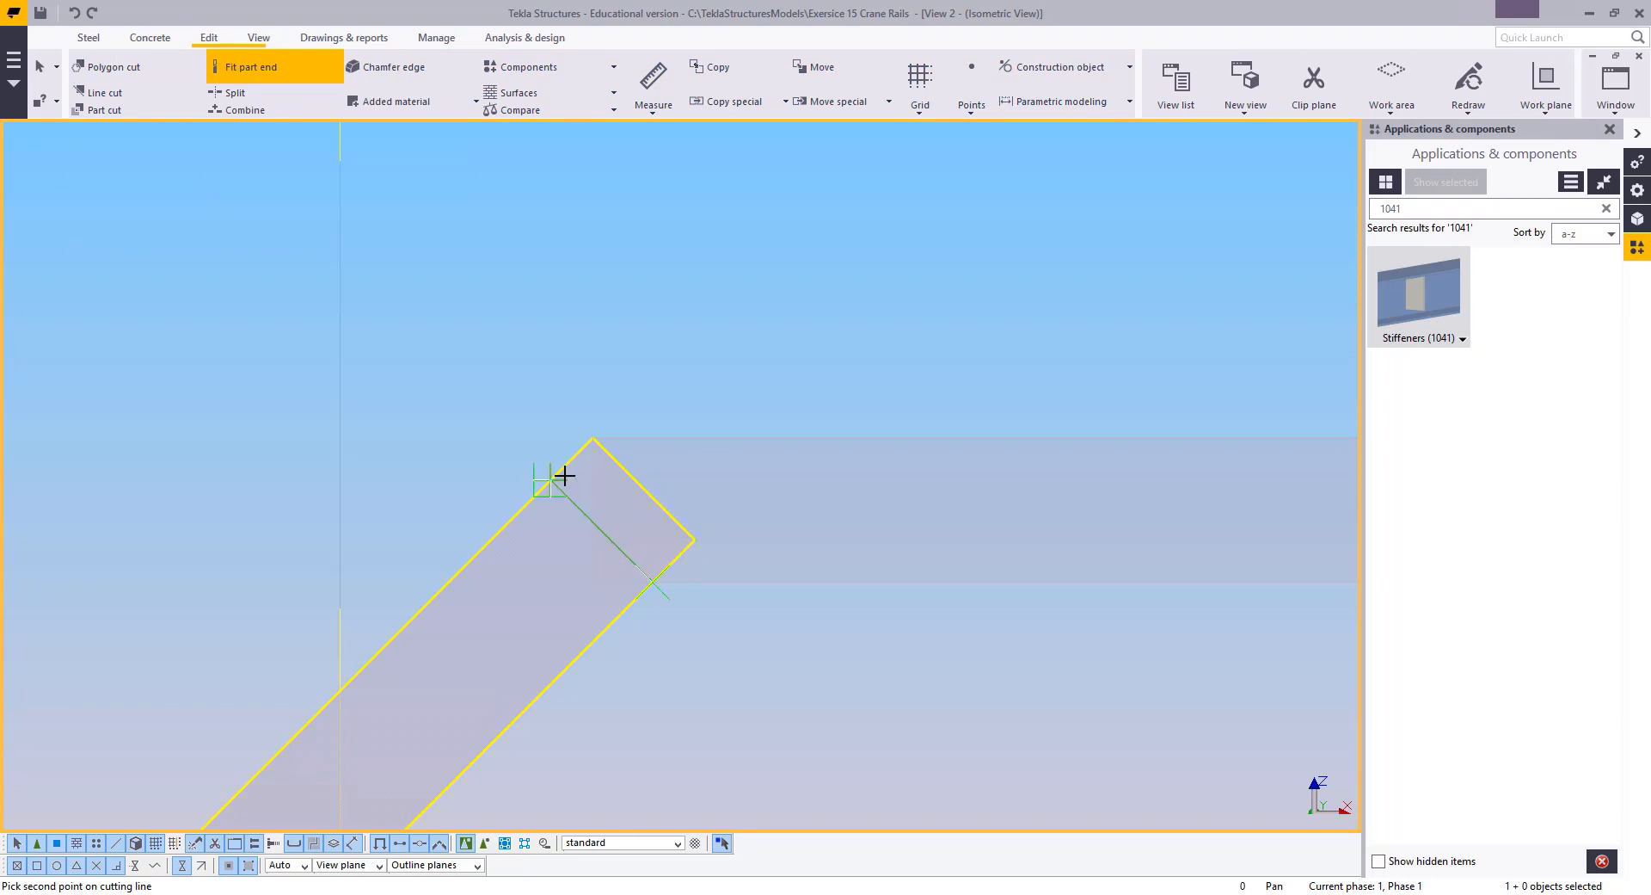
left_click(564, 472)
Fit the horizontal stopper plate's end vertically at the corner where its underside meets the sloping plate
left_click(597, 467)
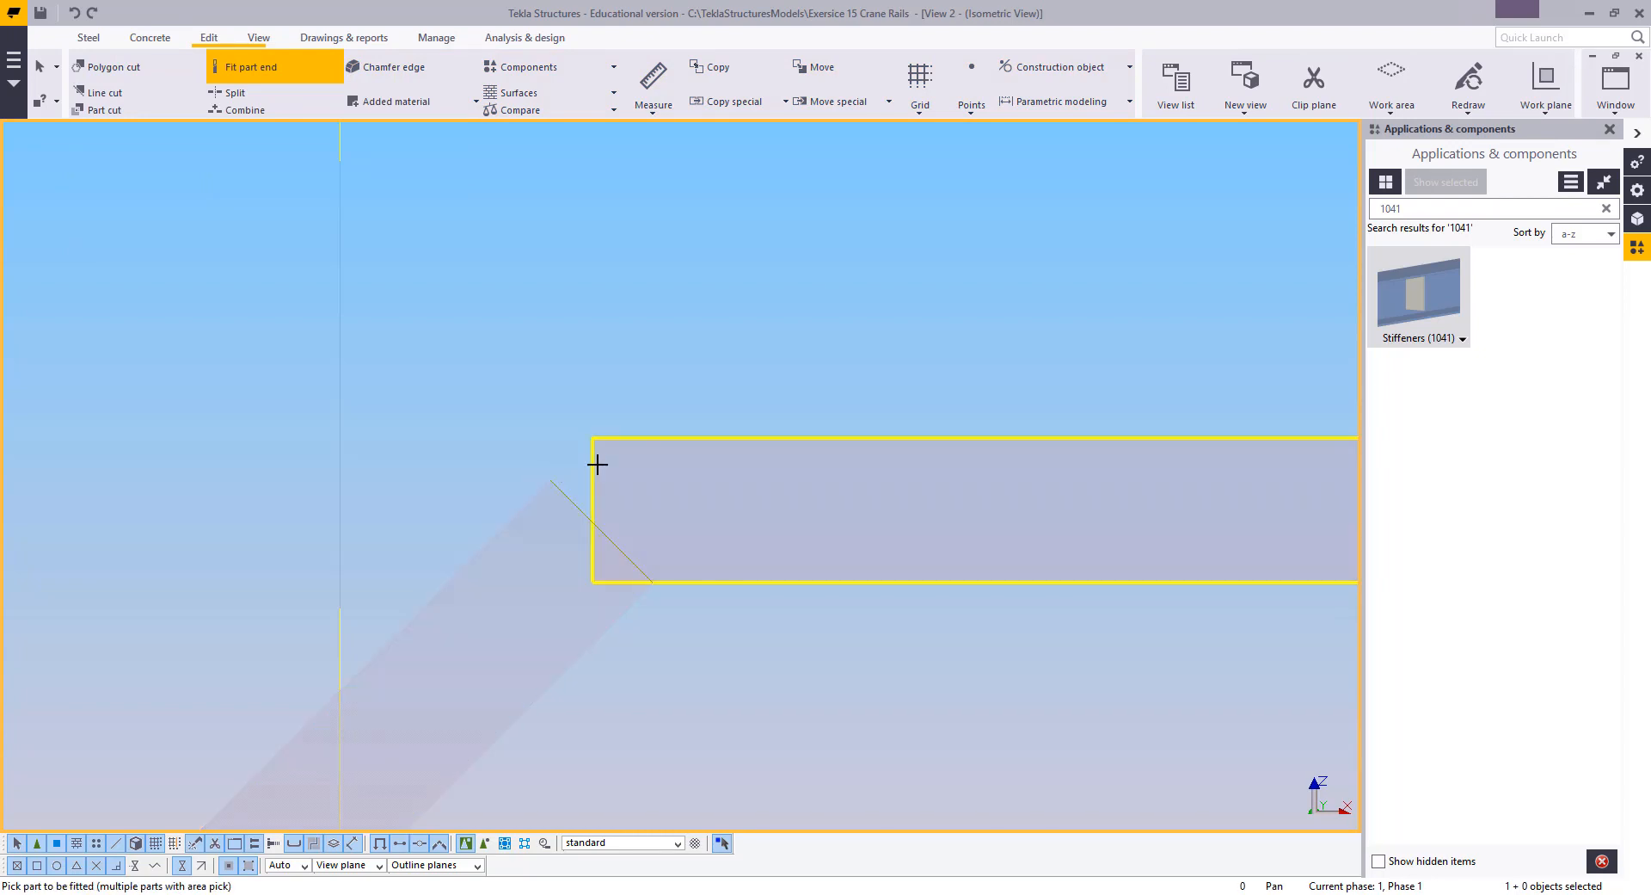
left_click(654, 581)
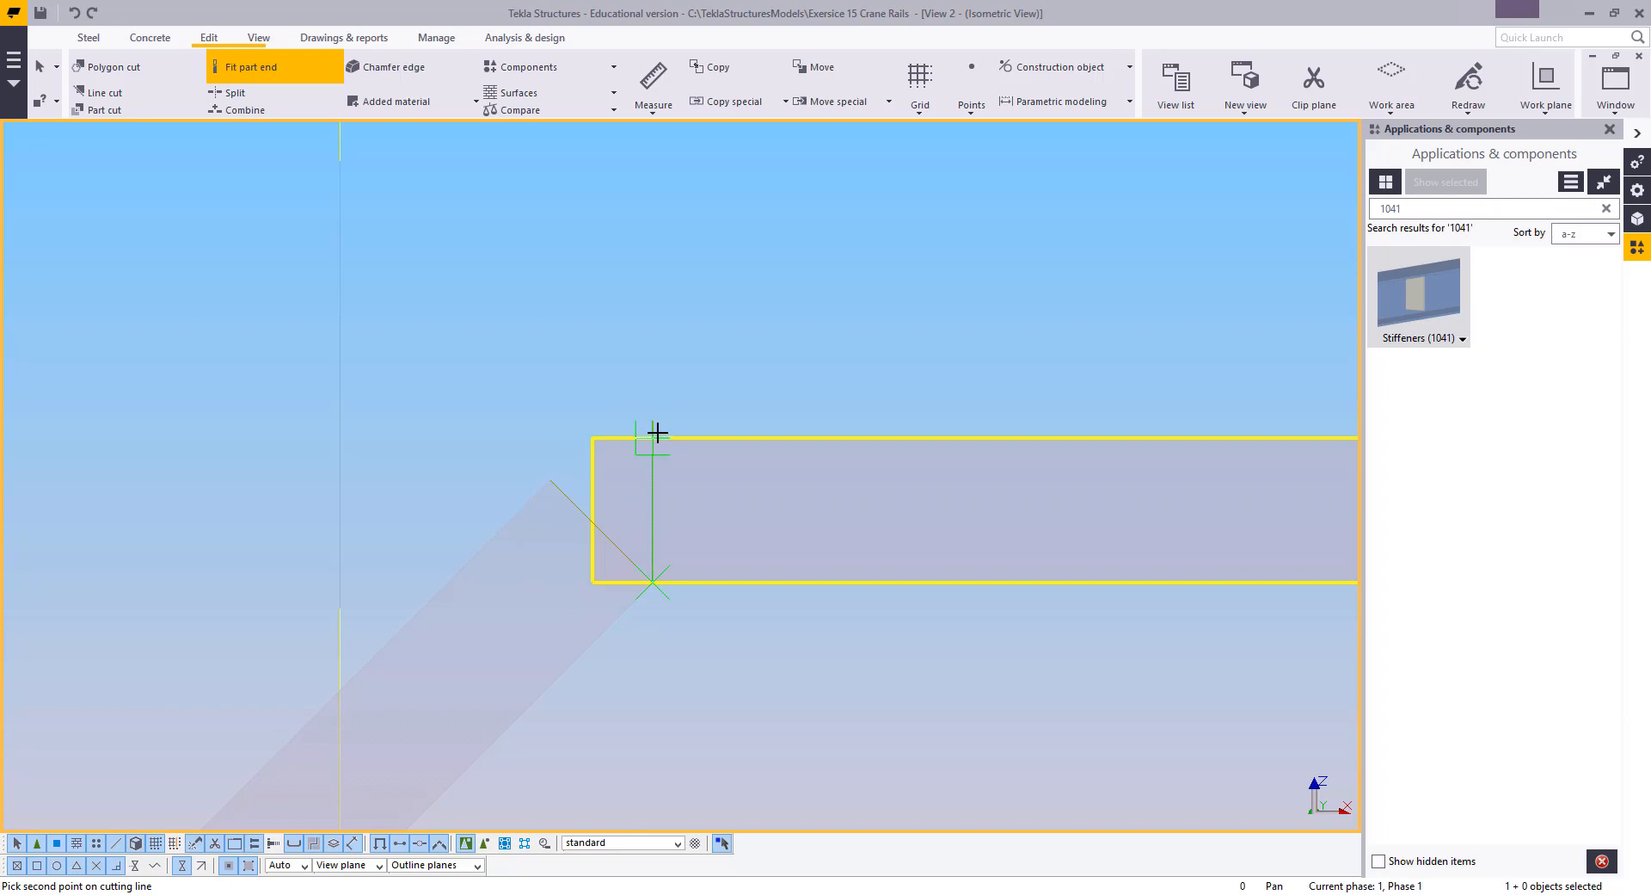
left_click(657, 439)
key("Escape")
scroll(848, 258, "down", 8)
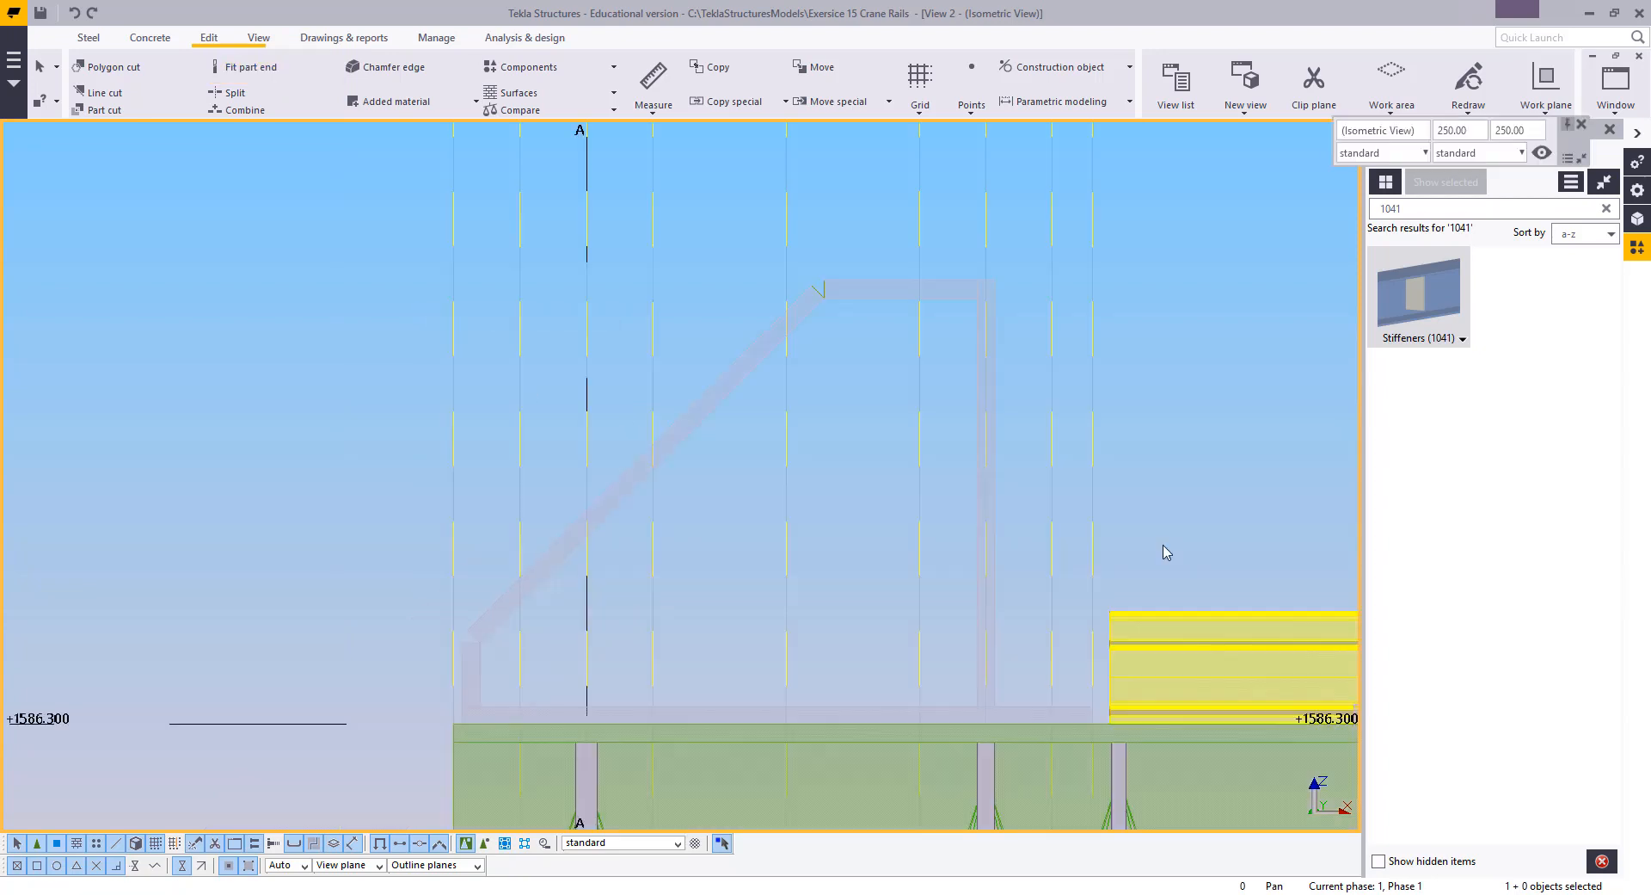
Create a PLT20 contour plate with Middle depth, filling the inside outline of the bracket's base, end, sloping, horizontal and vertical plates
left_click(88, 39)
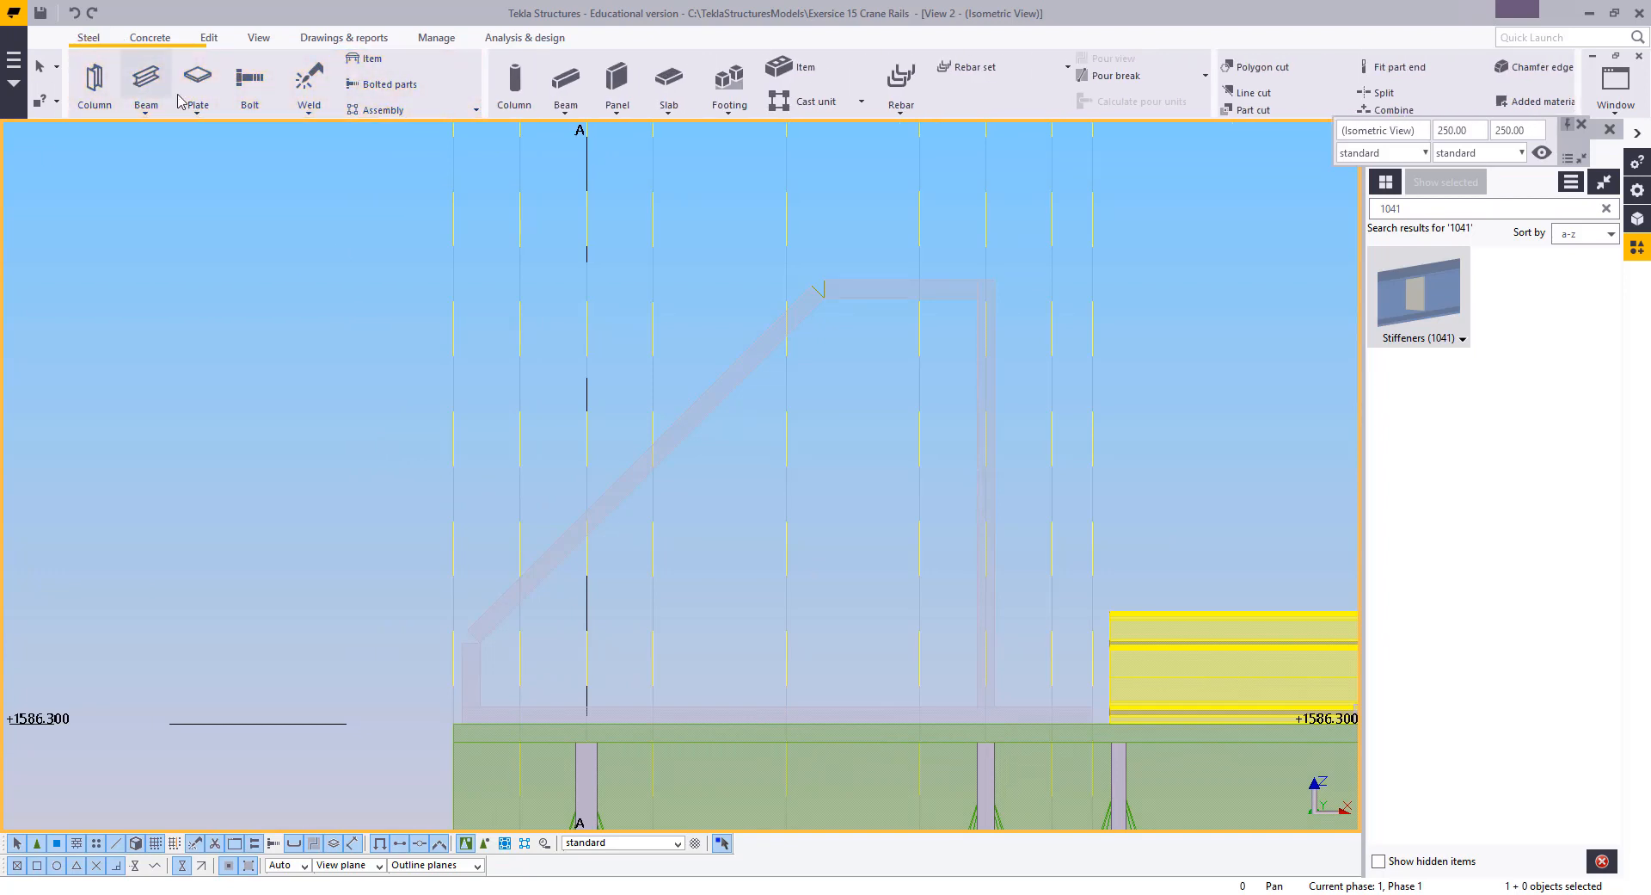
double_click(197, 79)
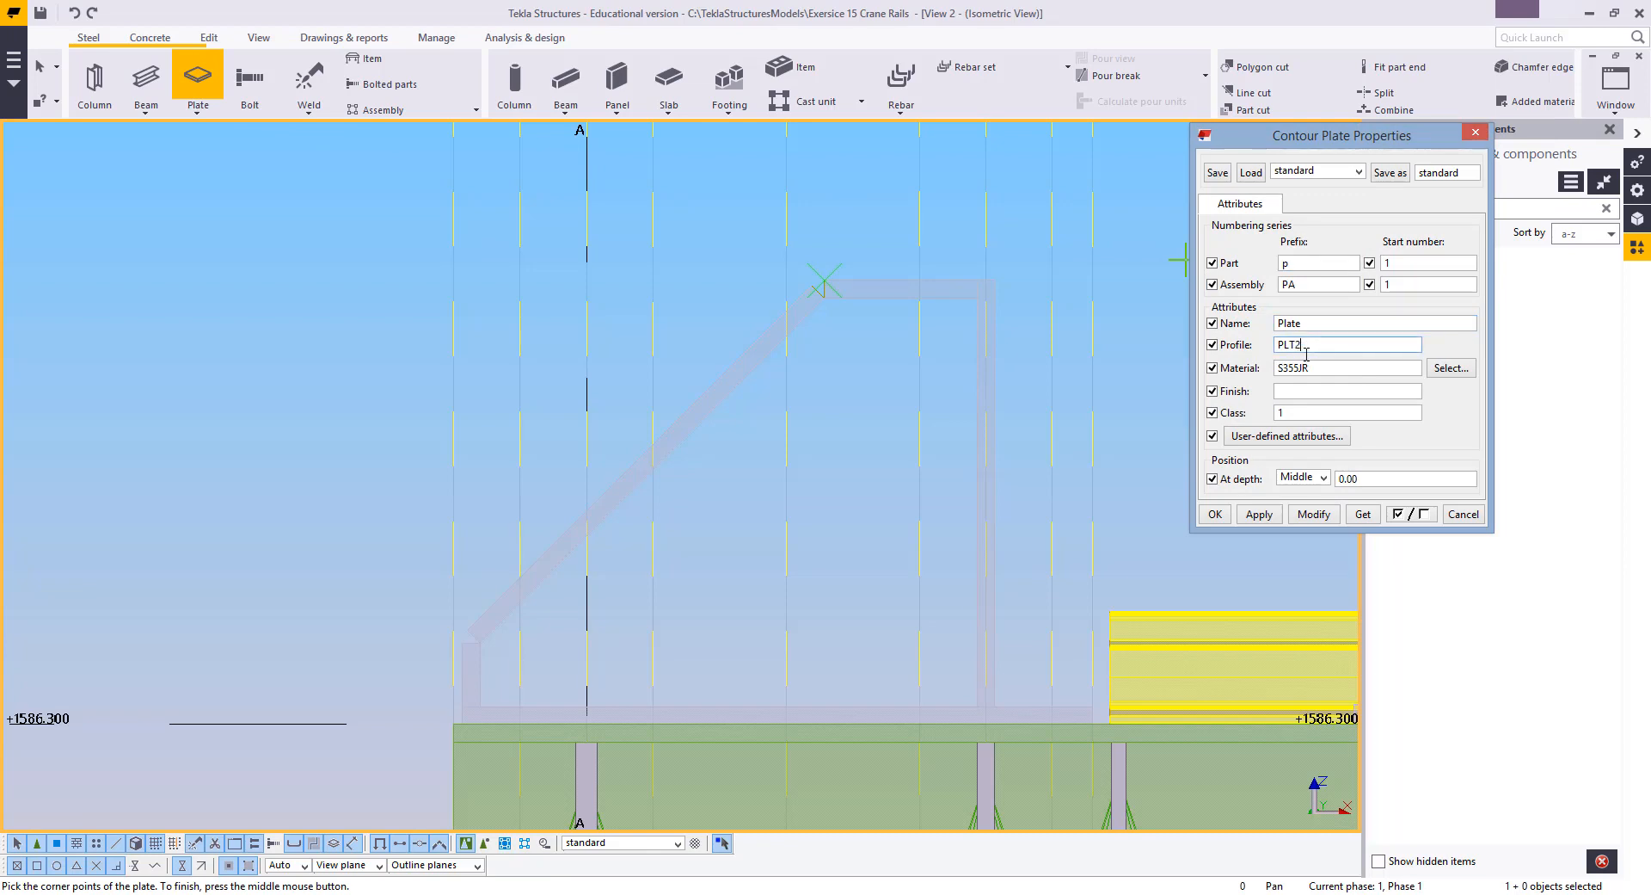
left_click(1259, 514)
left_click(977, 707)
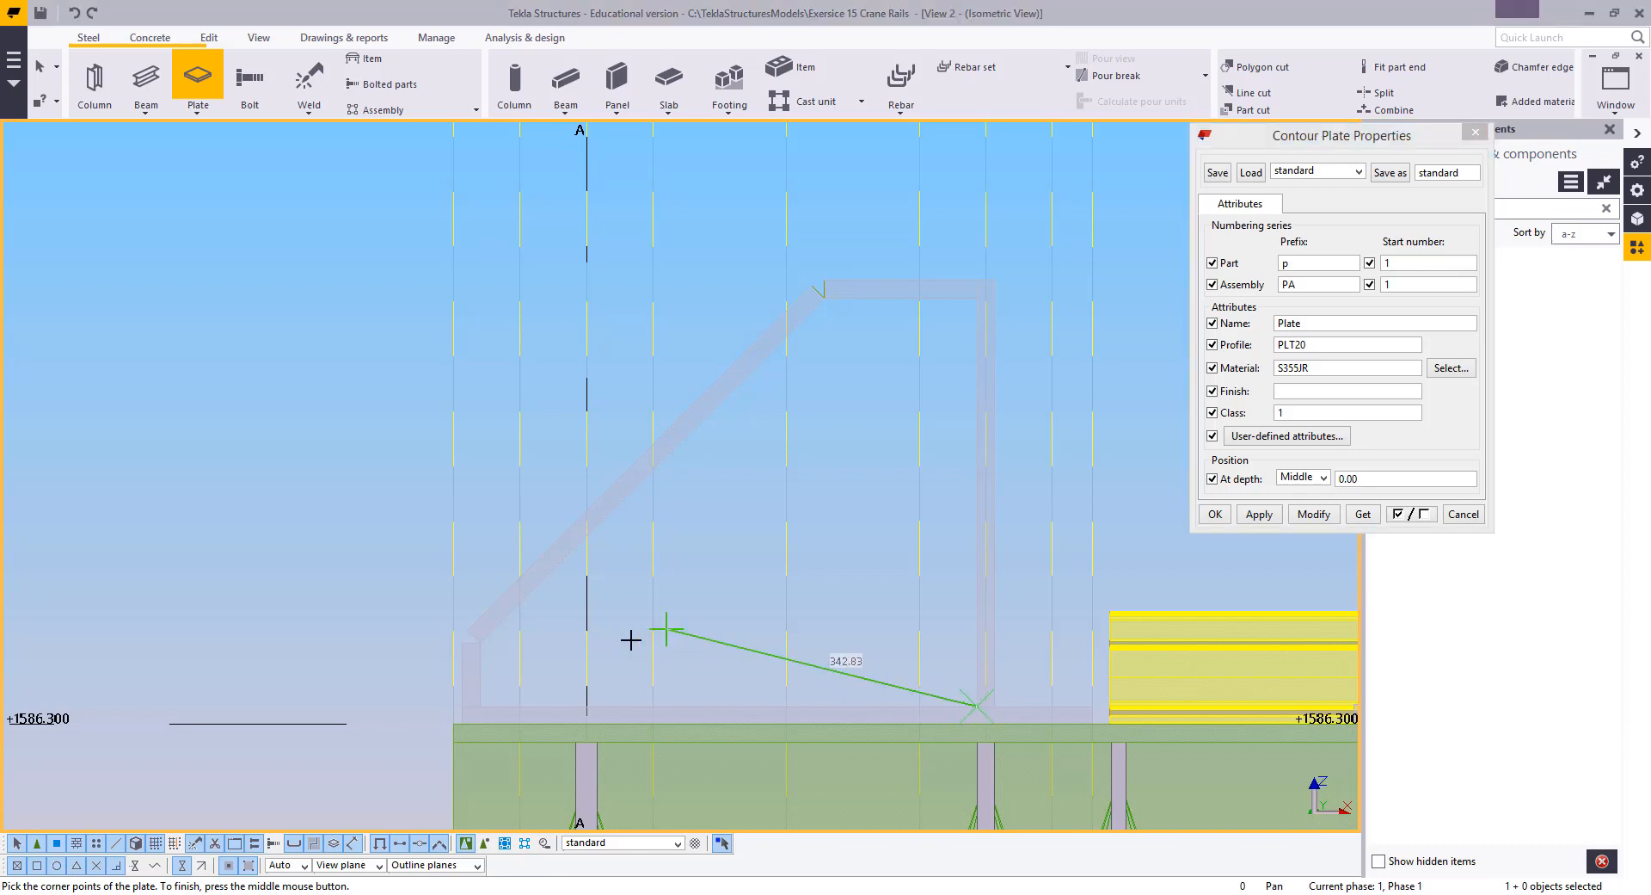
left_click(472, 707)
left_click(481, 644)
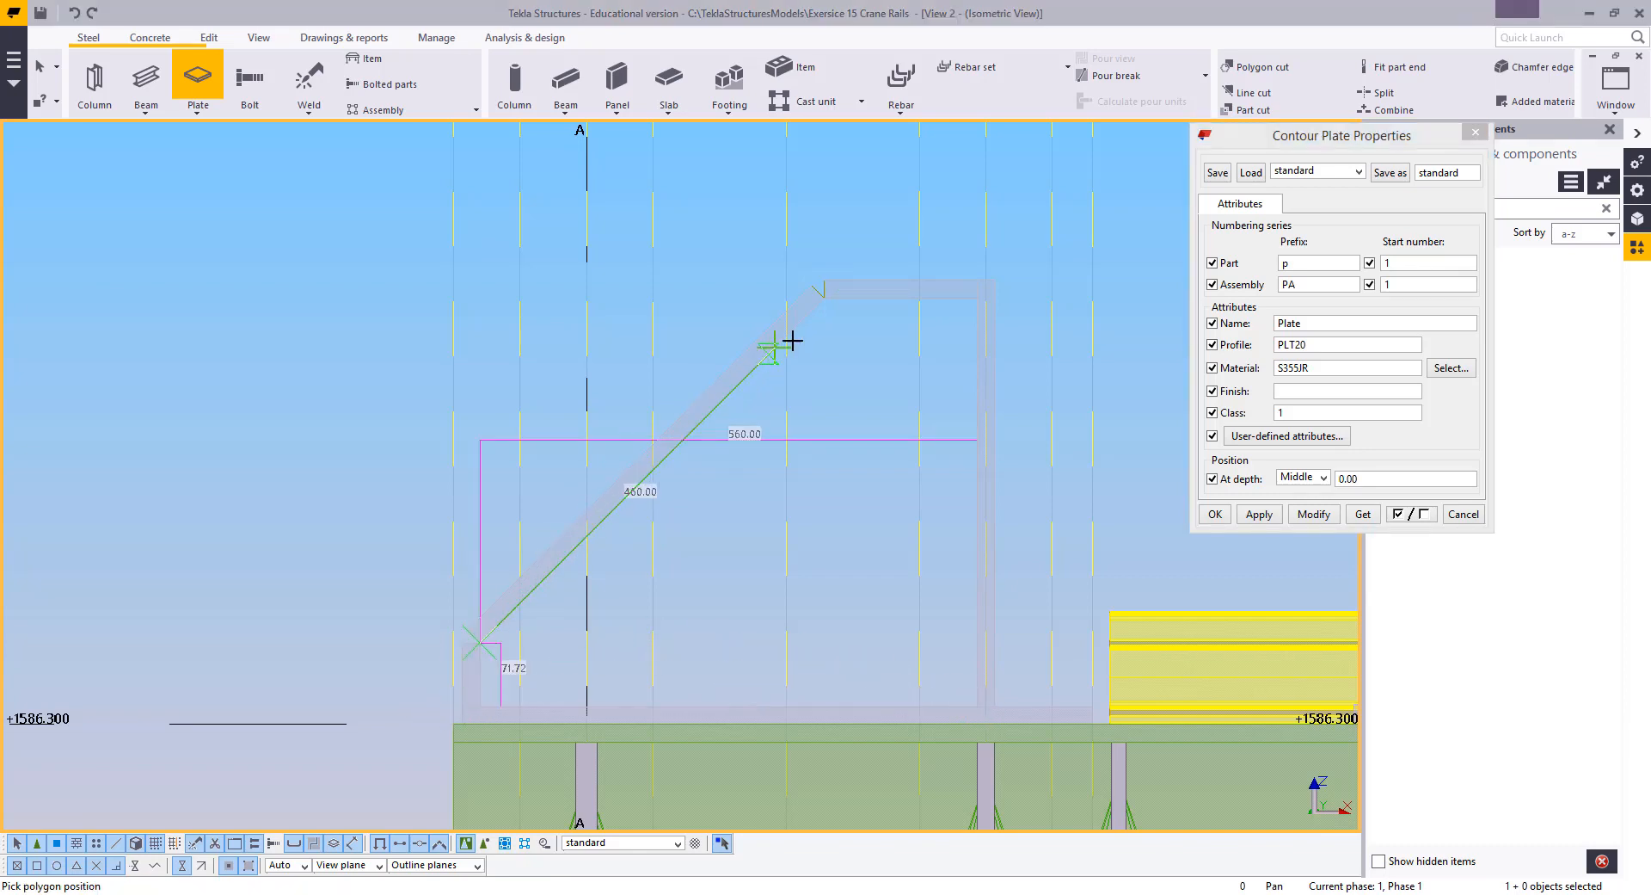
left_click(823, 298)
left_click(977, 299)
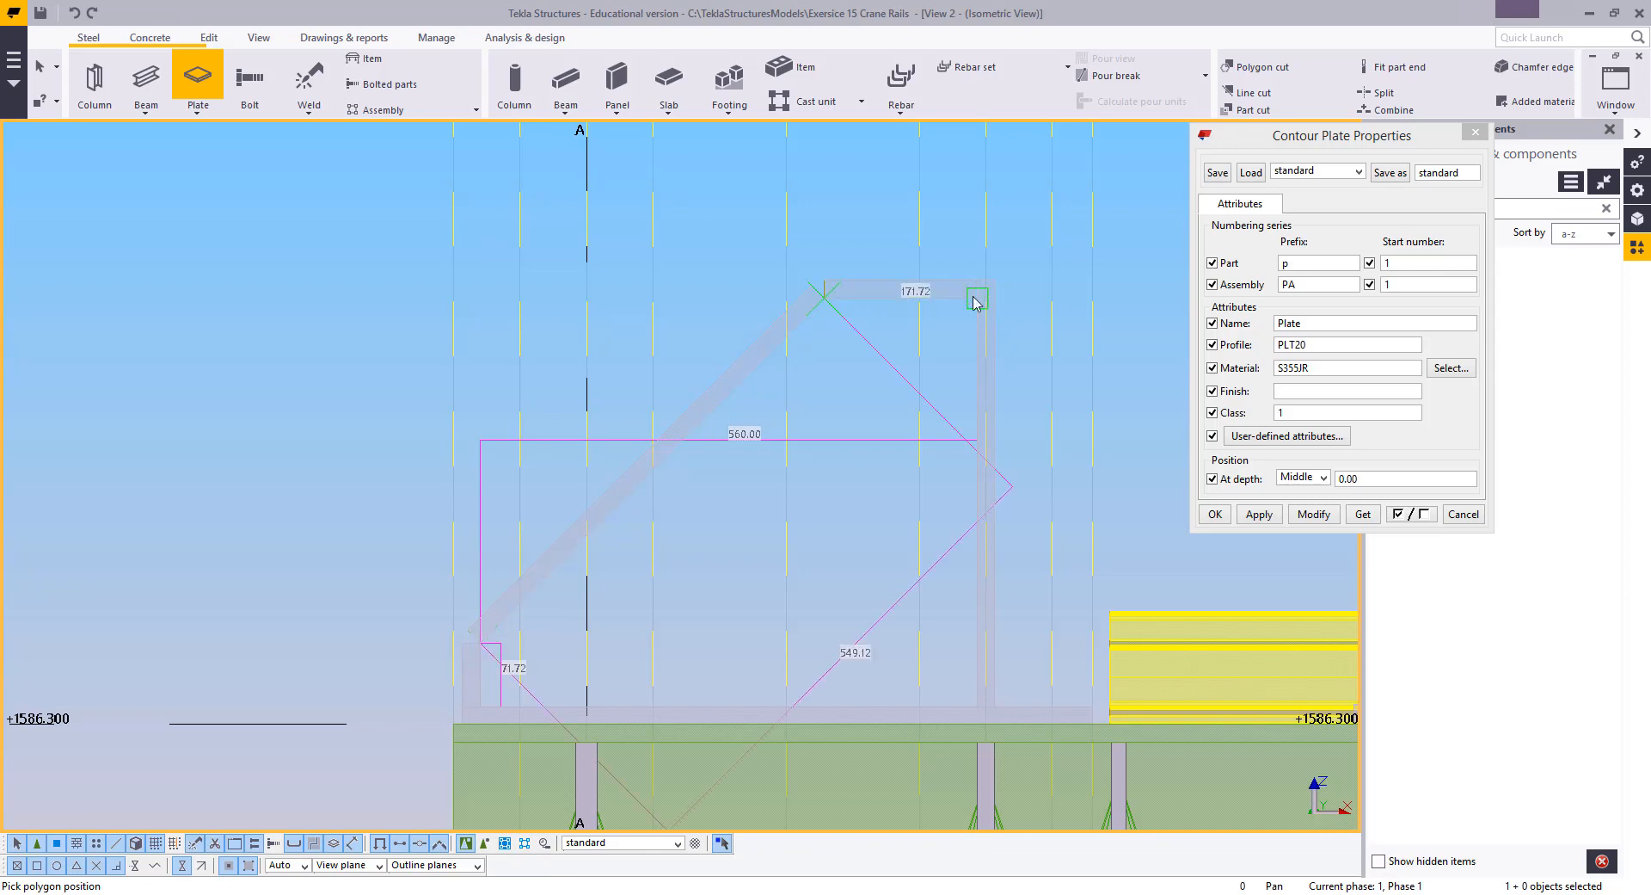
middle_click(888, 439)
key("Escape")
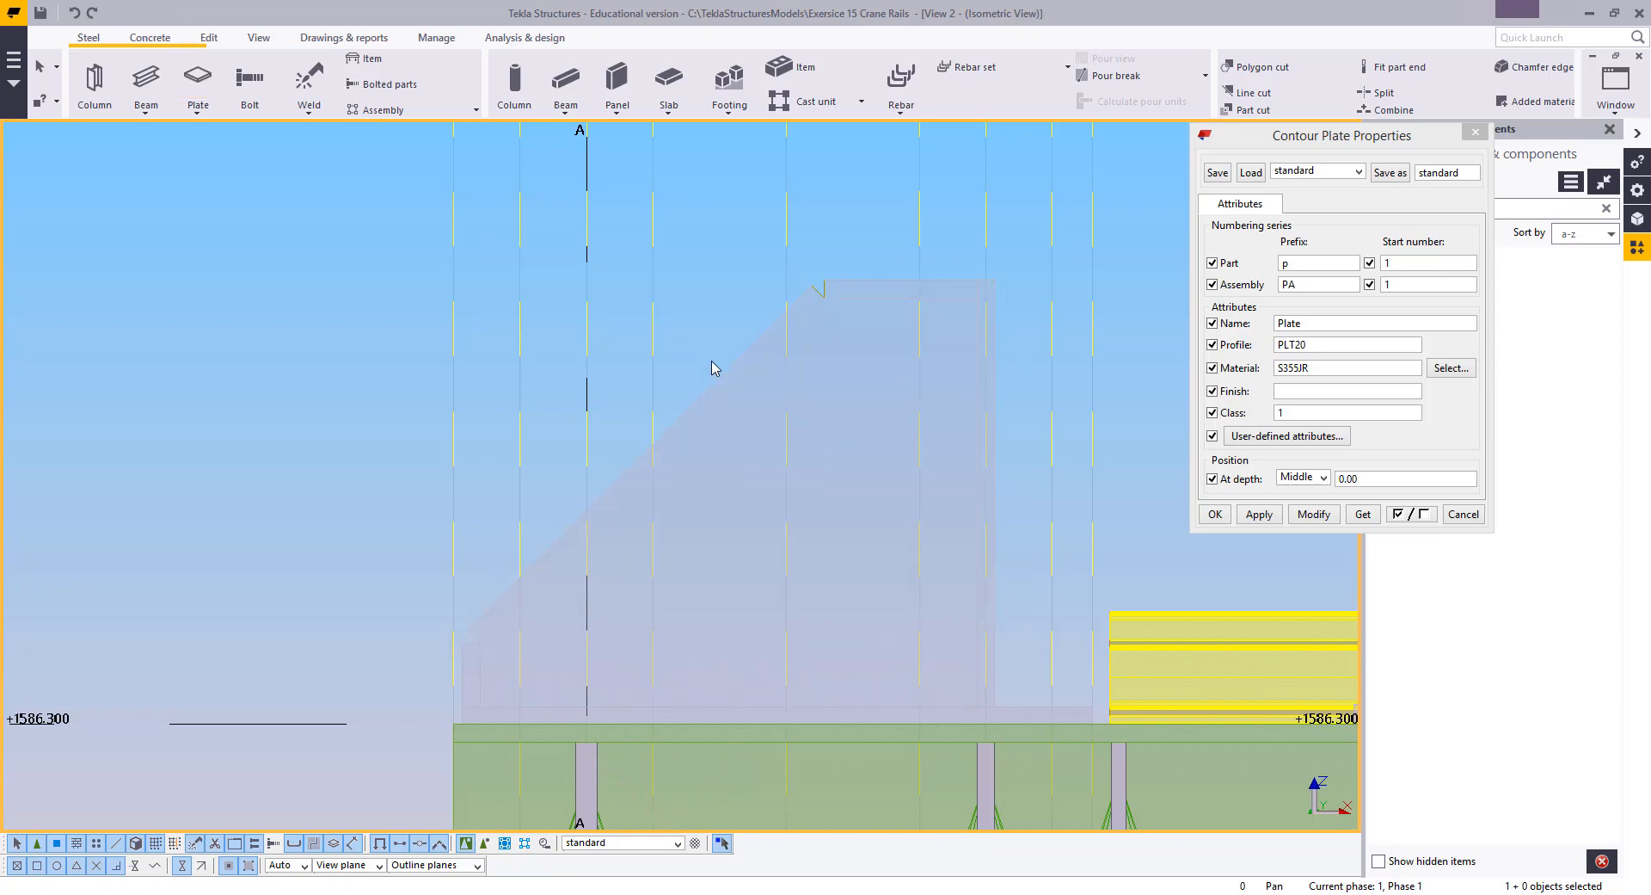
Weld the bracket's vertical, horizontal, sloping, end and contour plates to its base plate
middle_click_drag(799, 445, 675, 464)
scroll(769, 470, "up", 1)
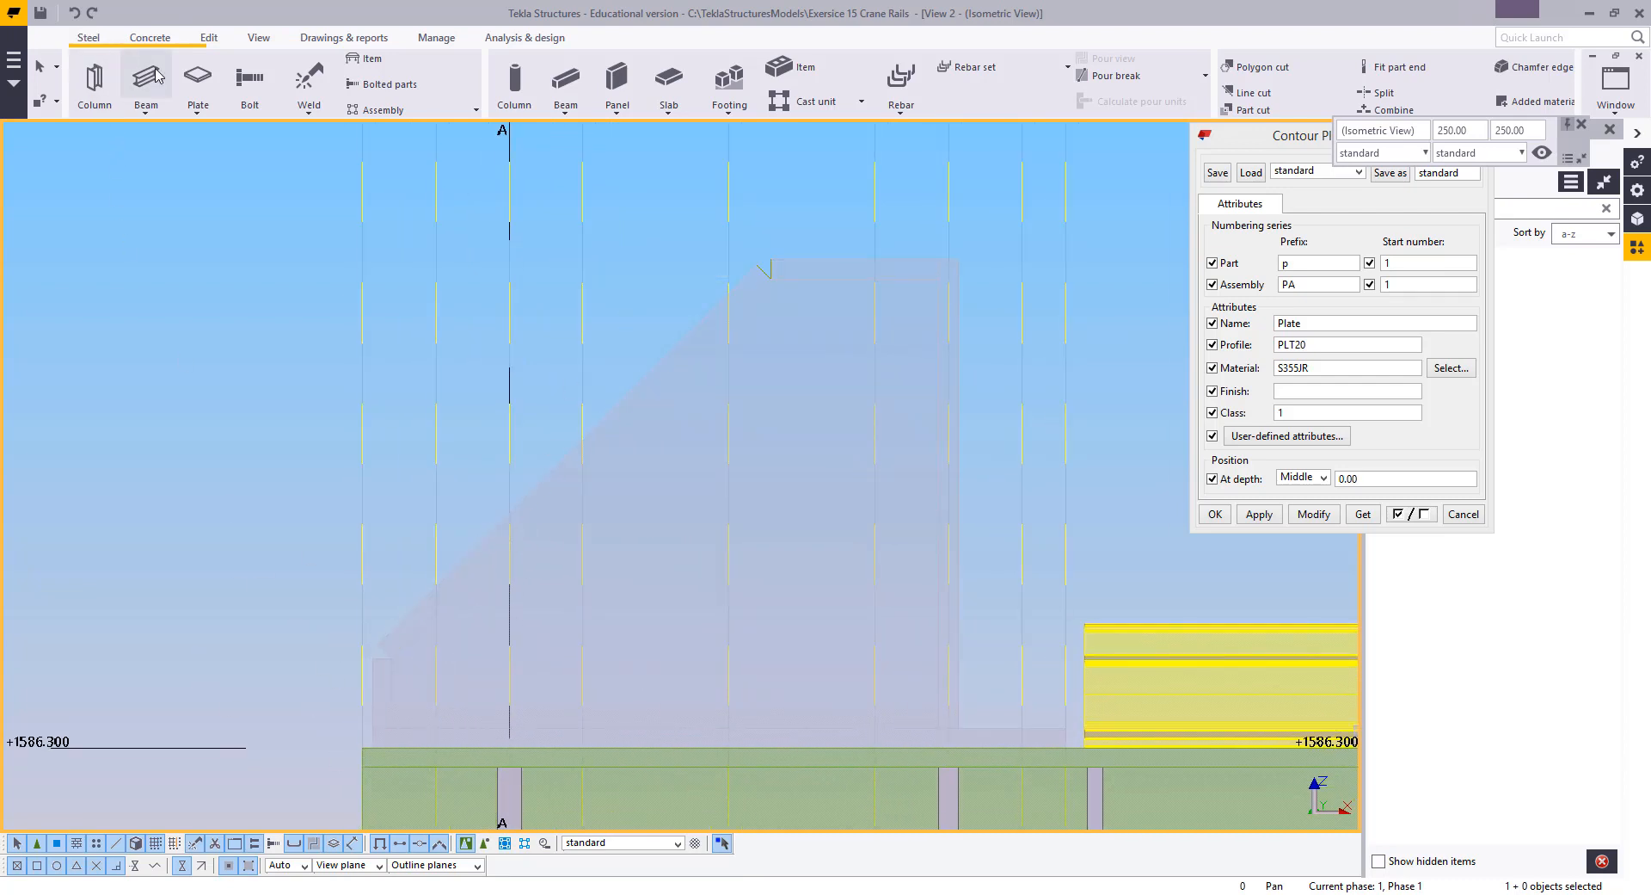
left_click(304, 85)
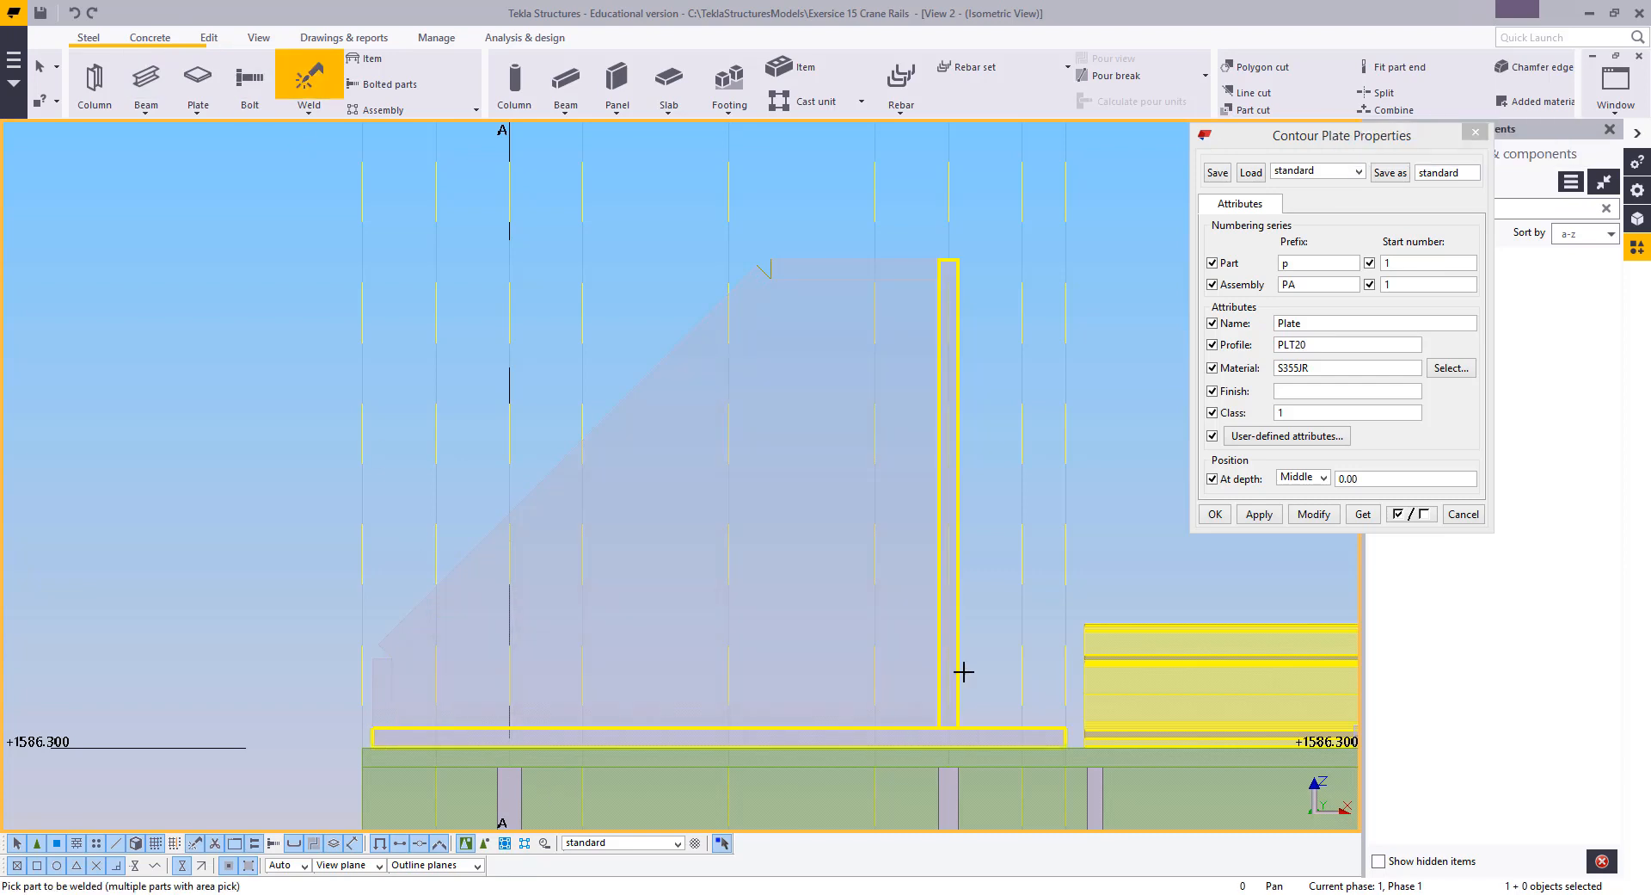
left_click_drag(977, 681, 208, 149)
key("Escape")
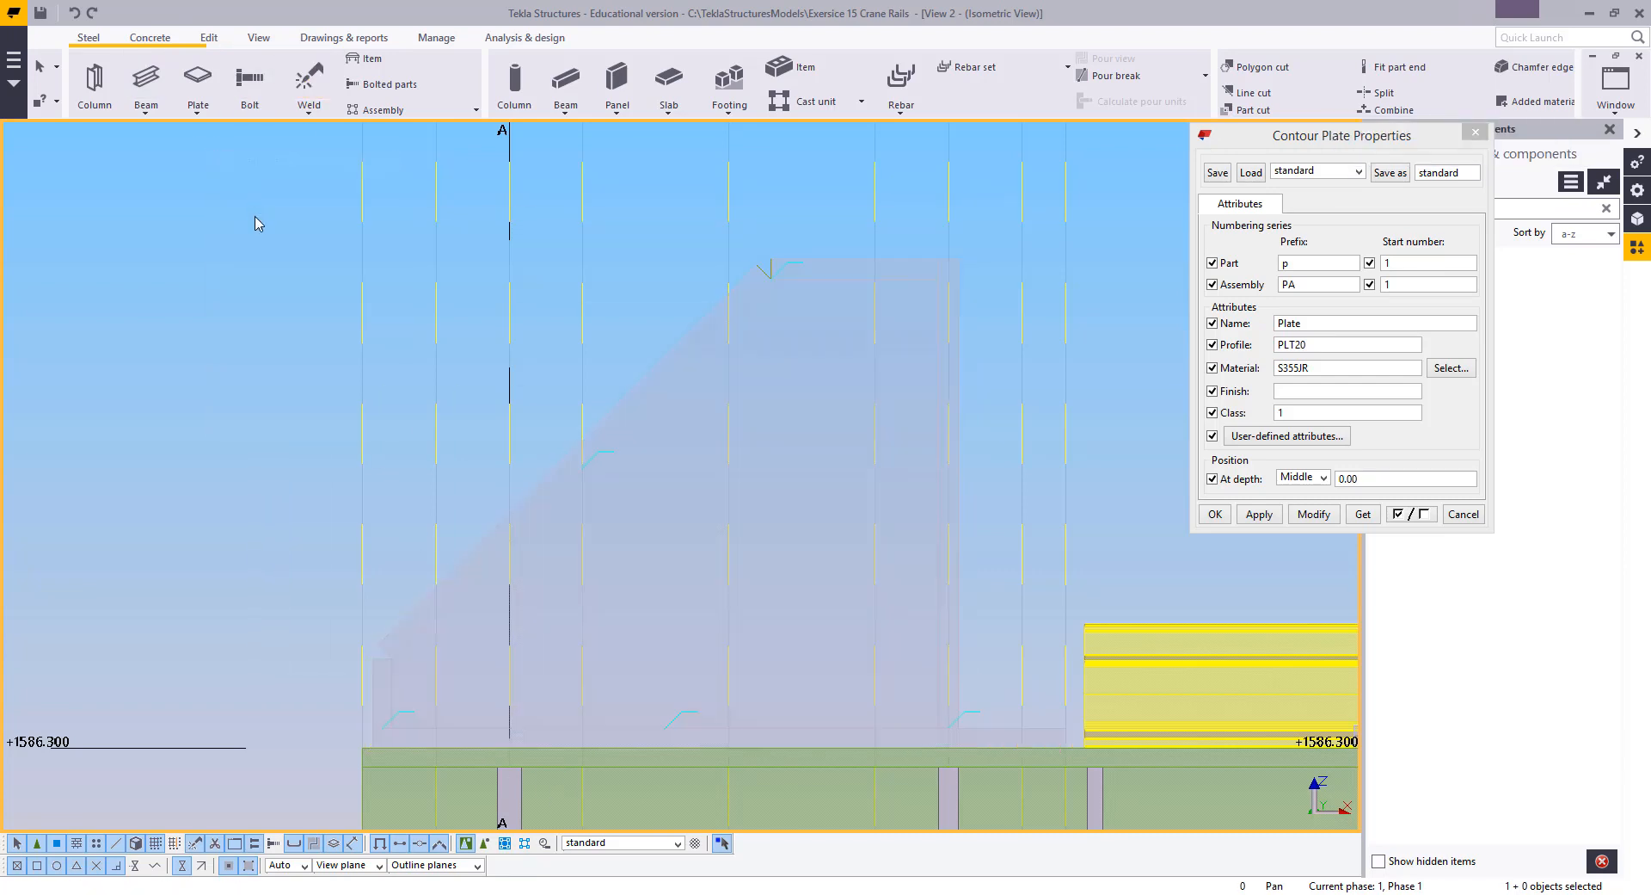
Create a 280 mm long PLT20*300 plate down the bracket's outer vertical face, starting at its top outer corner
middle_click_drag(921, 578, 745, 631)
left_click(112, 66, "shift")
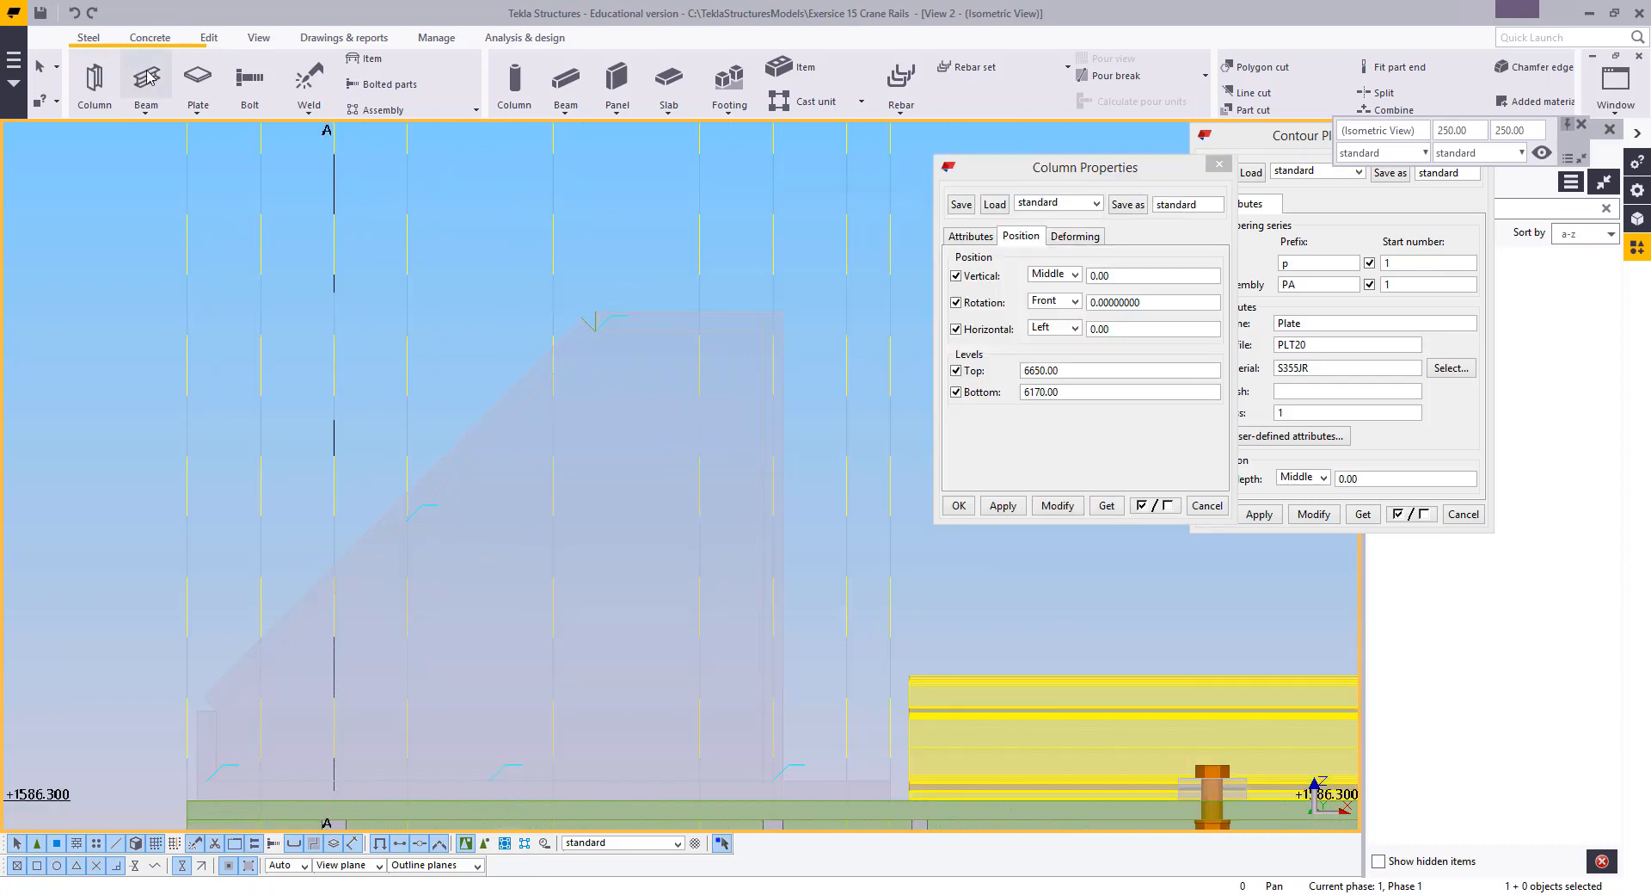
left_click(147, 74)
middle_click_drag(796, 371, 622, 417)
scroll(612, 418, "up", 1)
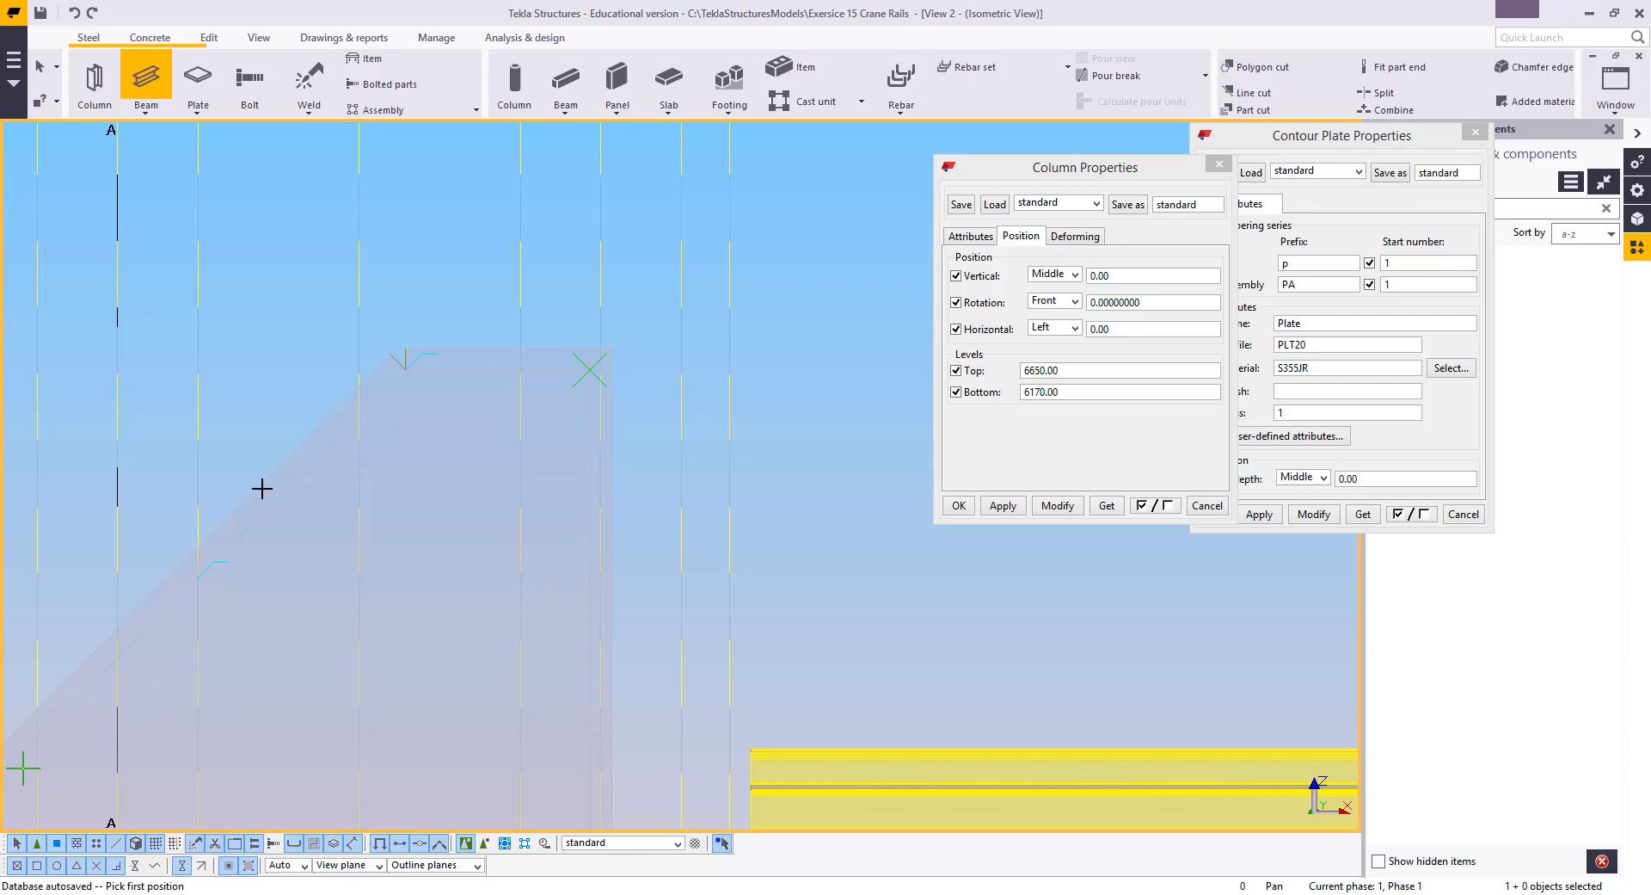
left_click(614, 352)
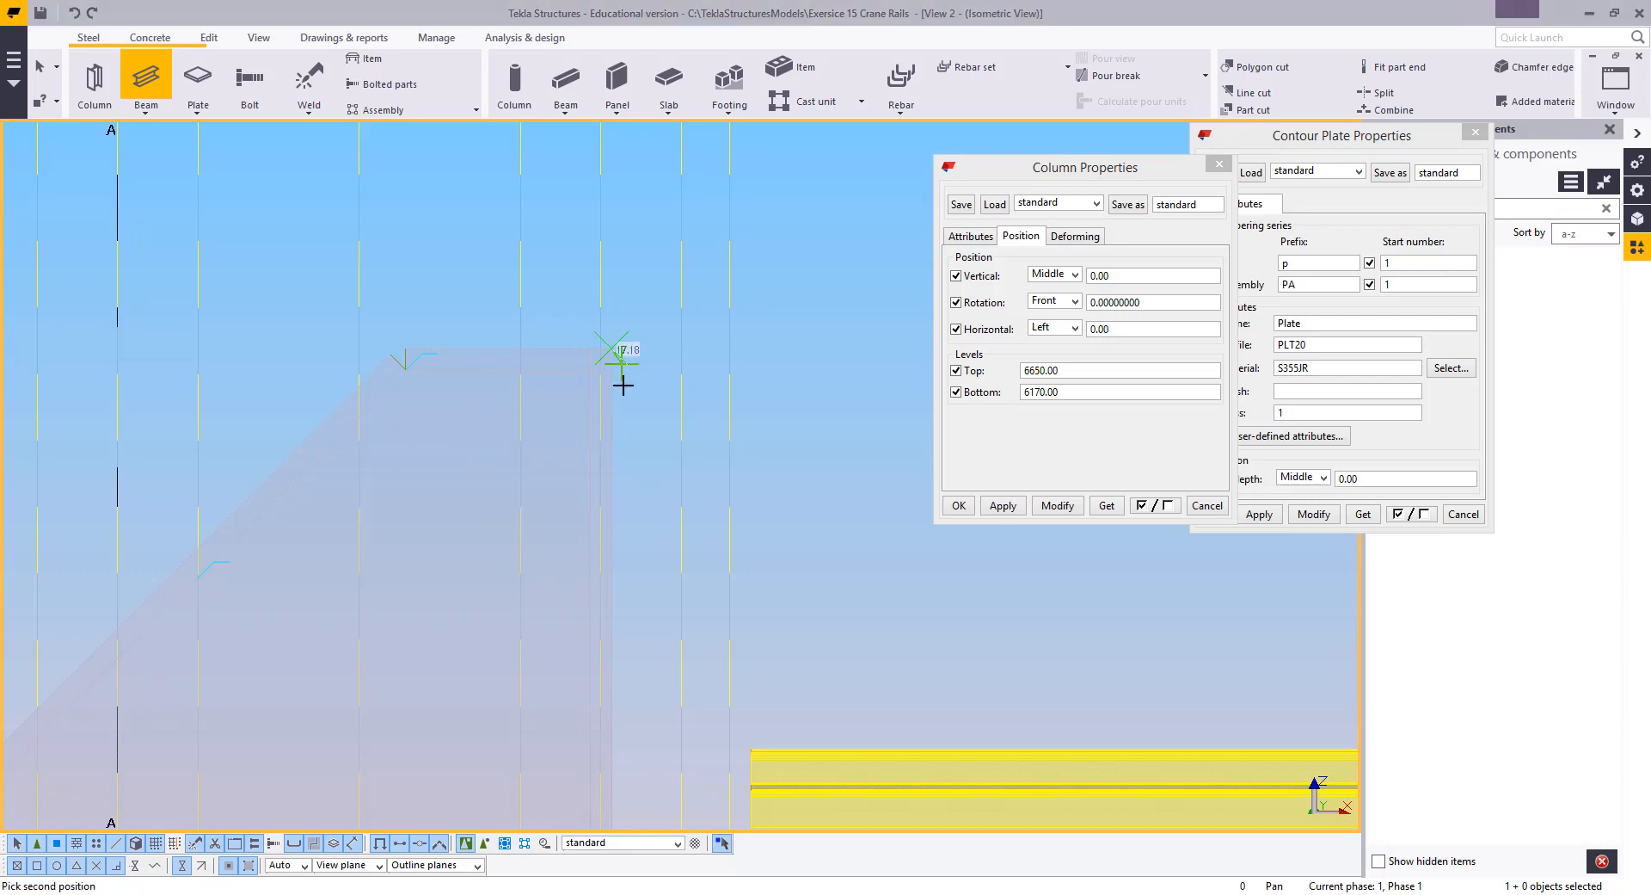
type("280")
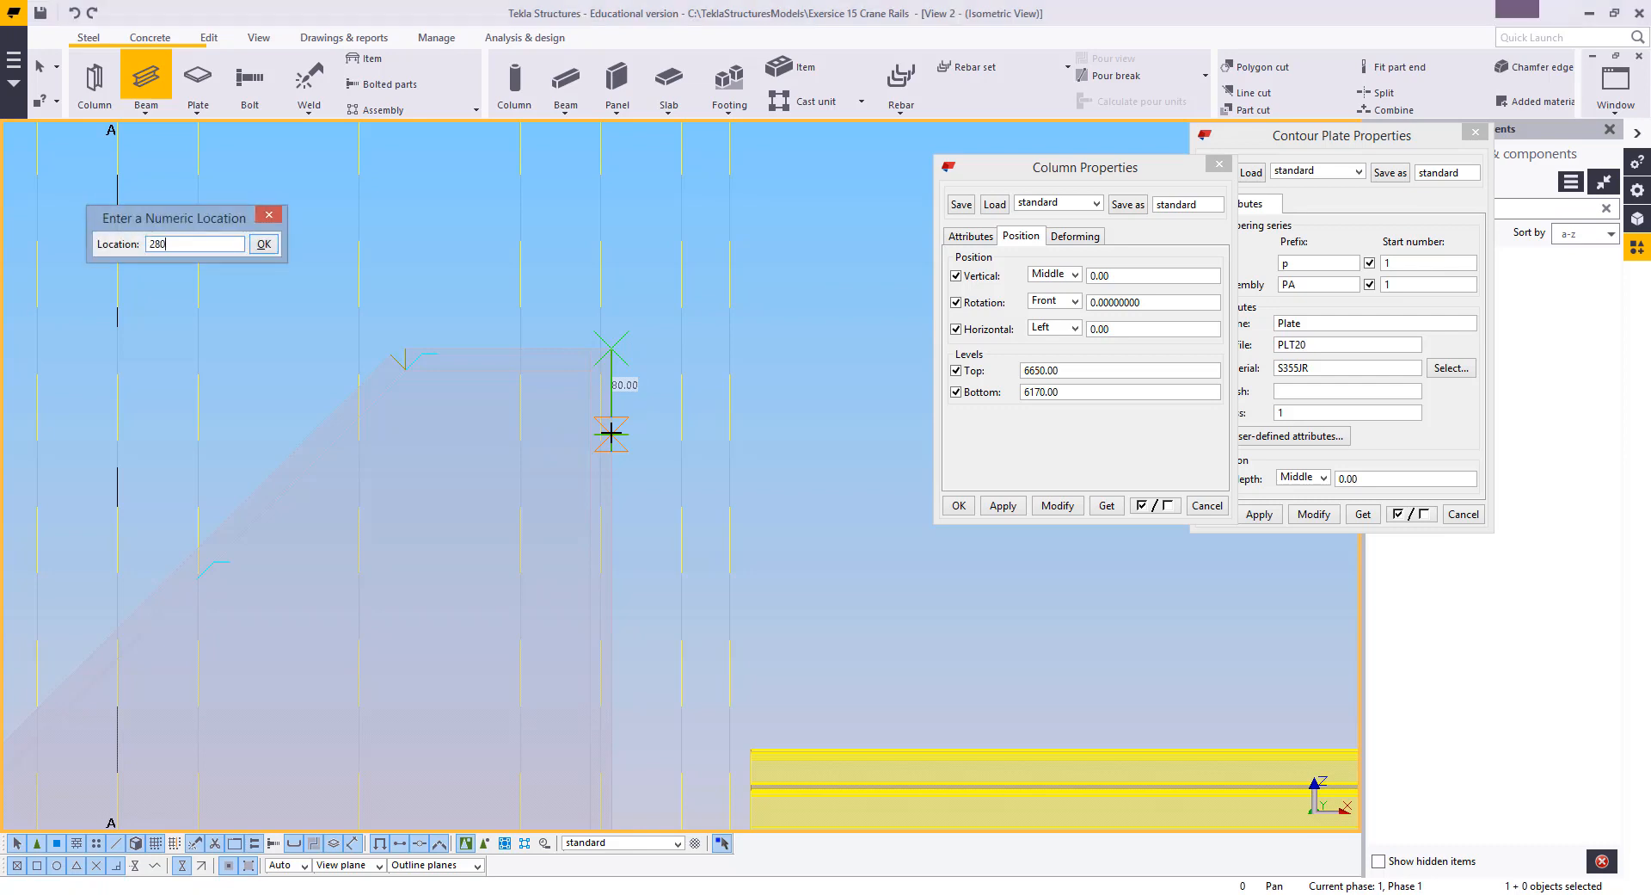
key("Return")
right_click(634, 306)
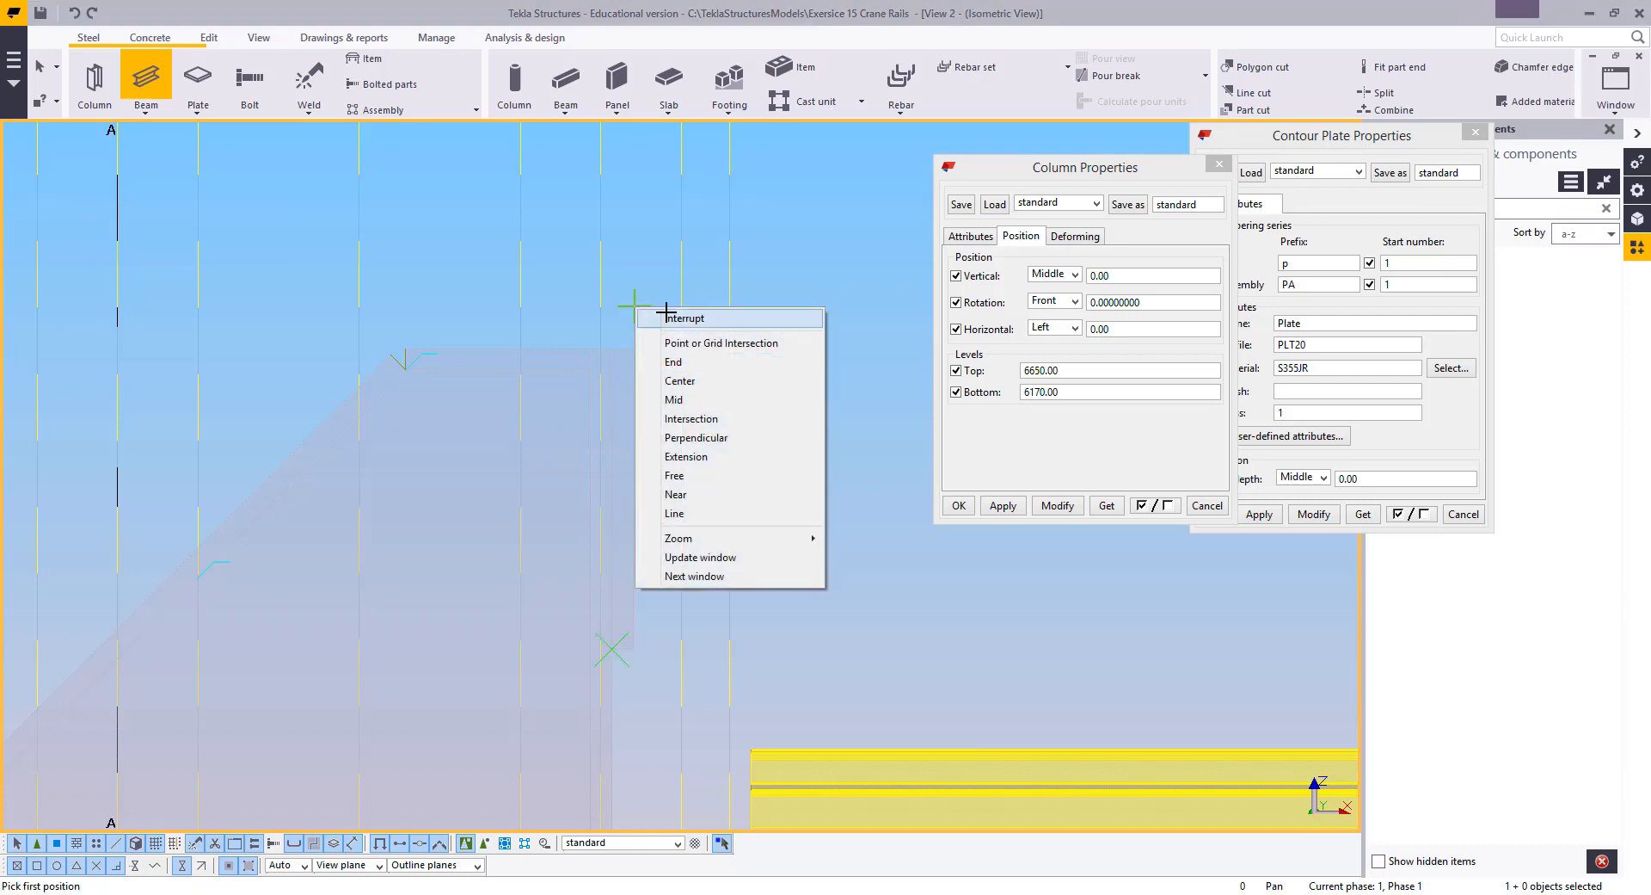
left_click(645, 317)
Move the new outer face plate down slightly so its top edge sits just below the bracket's top edge
left_click(632, 357)
right_click(635, 293)
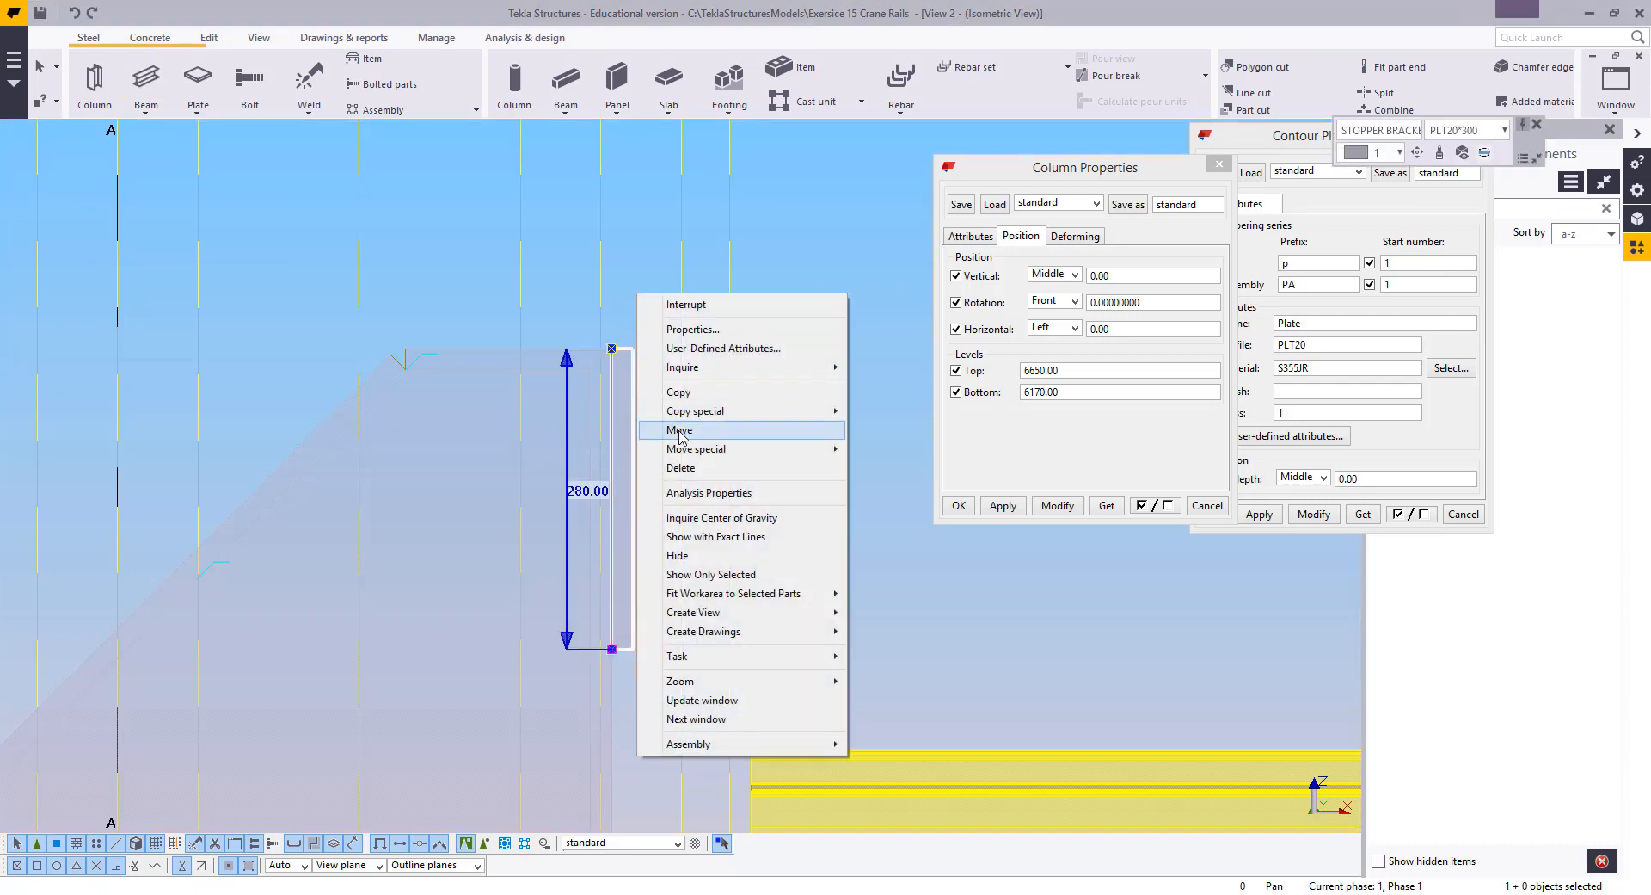
left_click(680, 429)
left_click(632, 351)
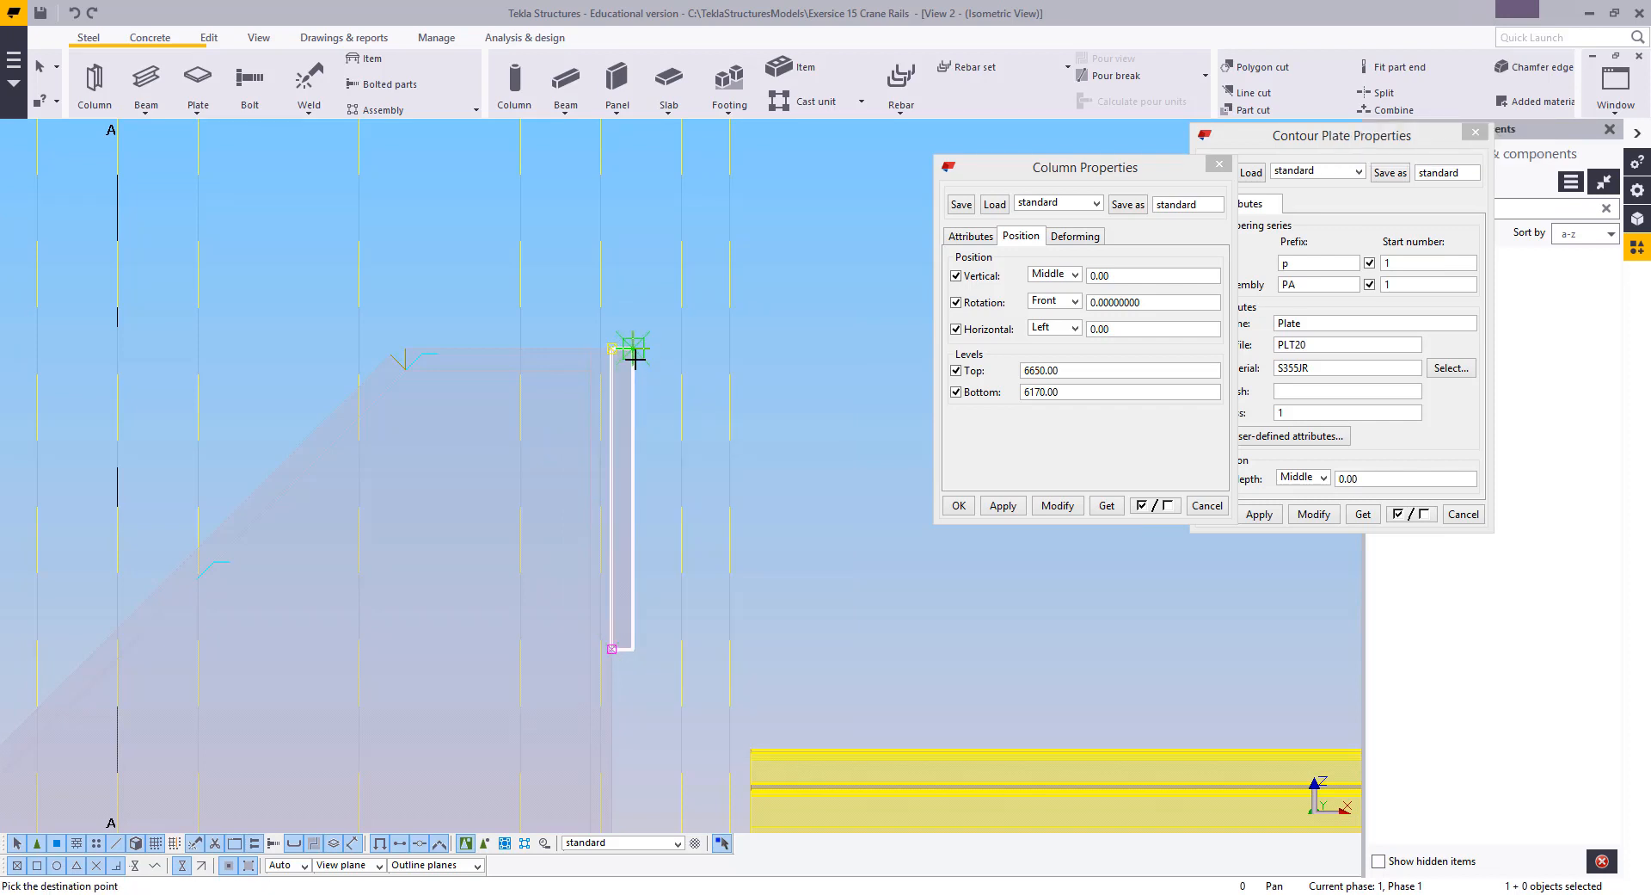
scroll(635, 357, "up", 4)
left_click(631, 357)
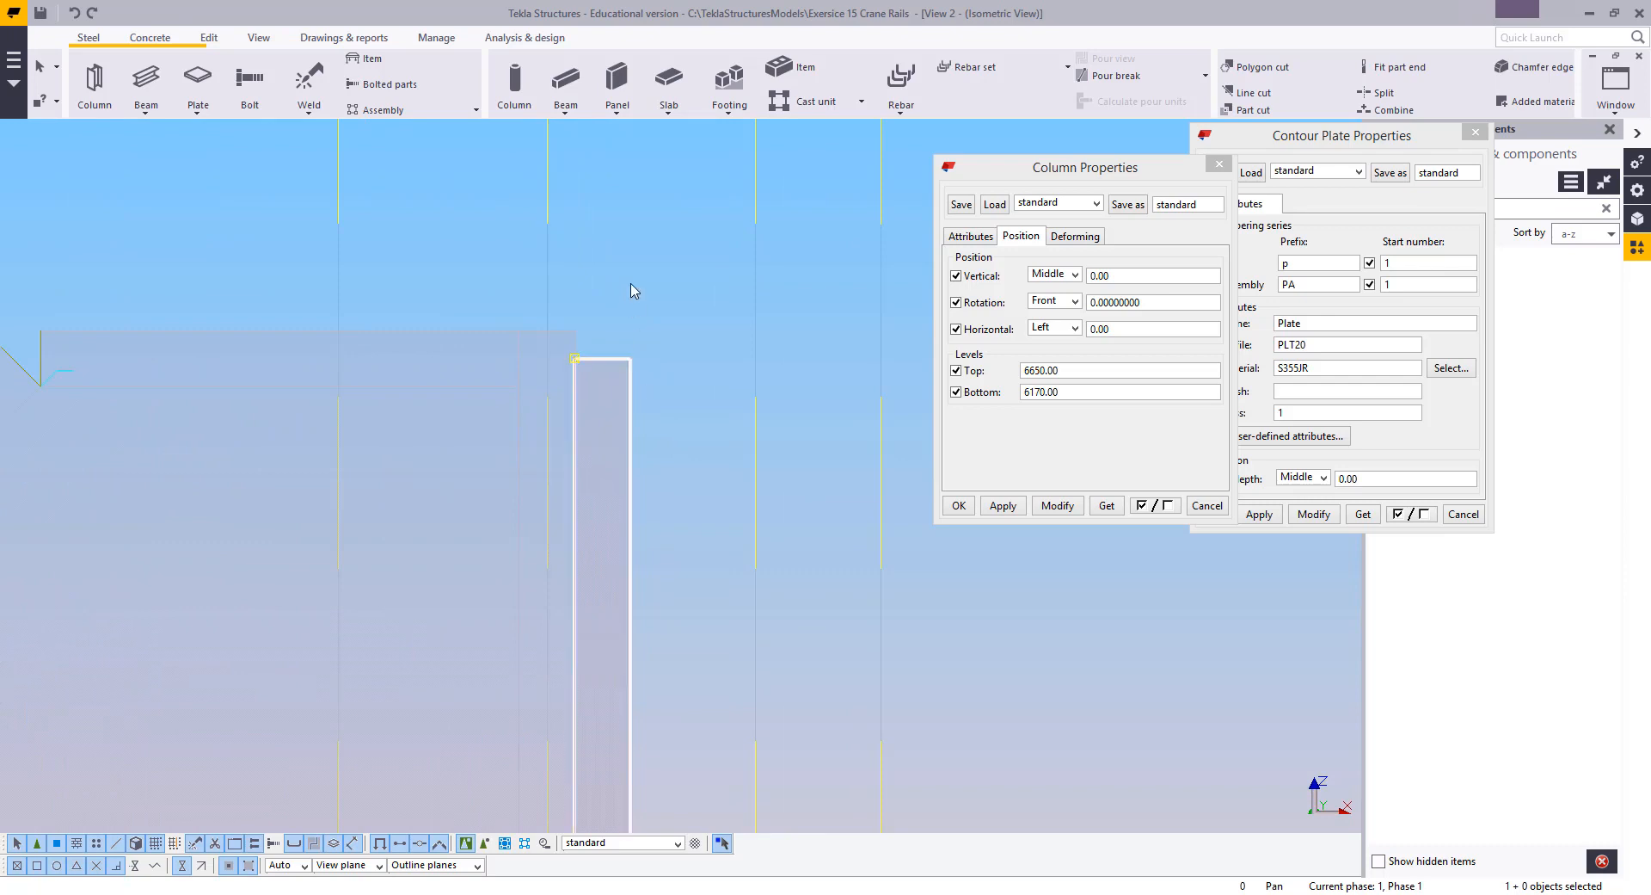
Close the column and contour plate properties and set the beam material to Timber_Undefined
scroll(663, 397, "down", 3)
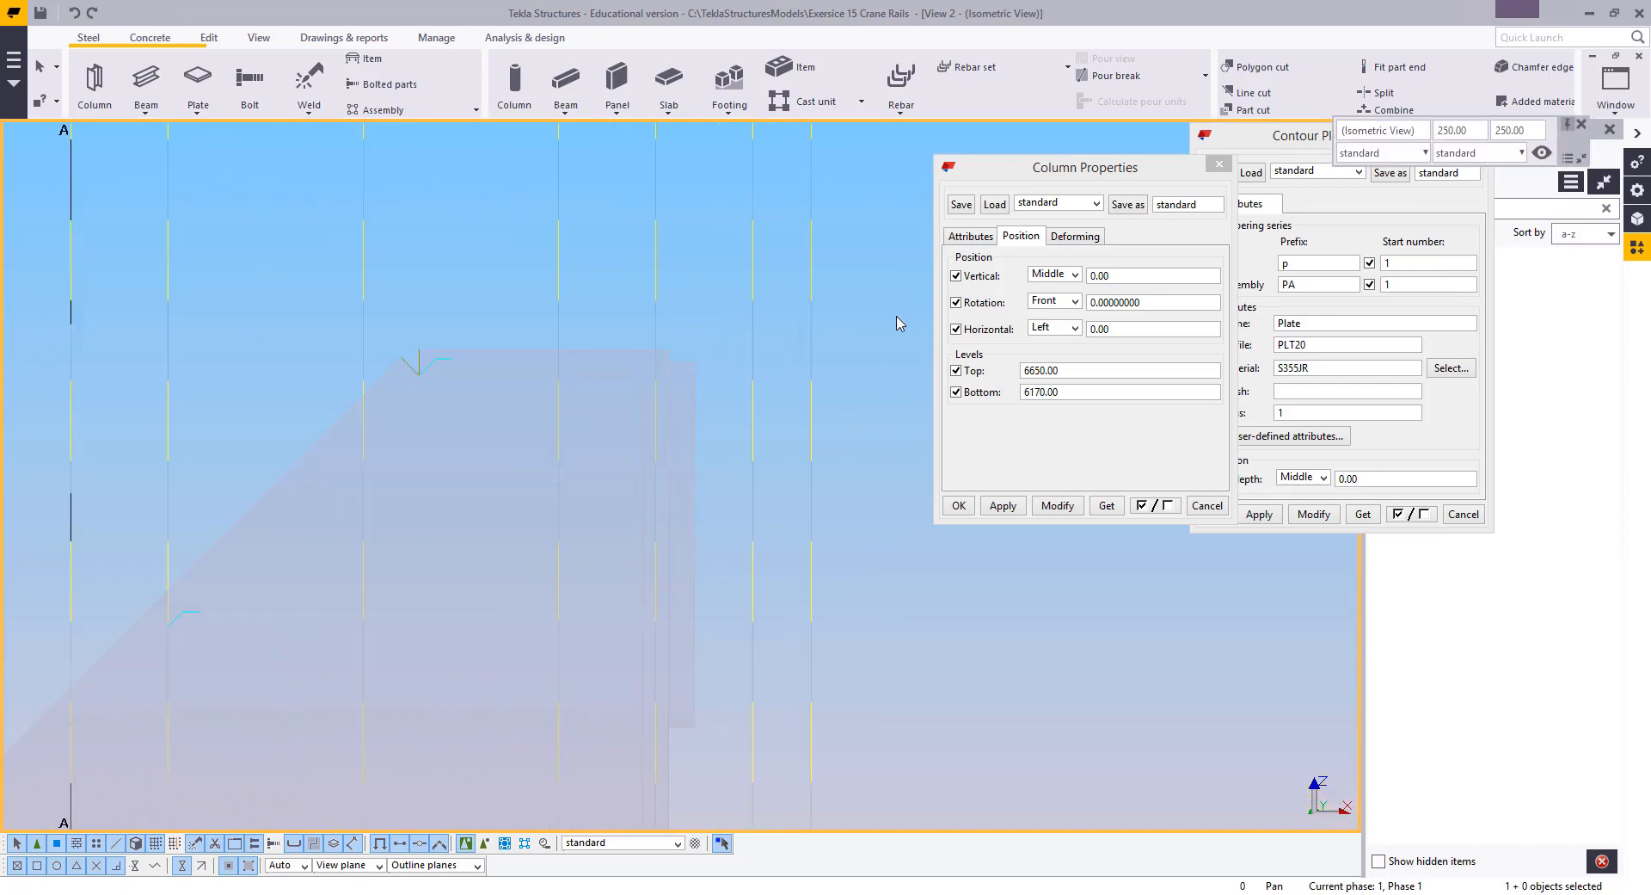
left_click(1221, 164)
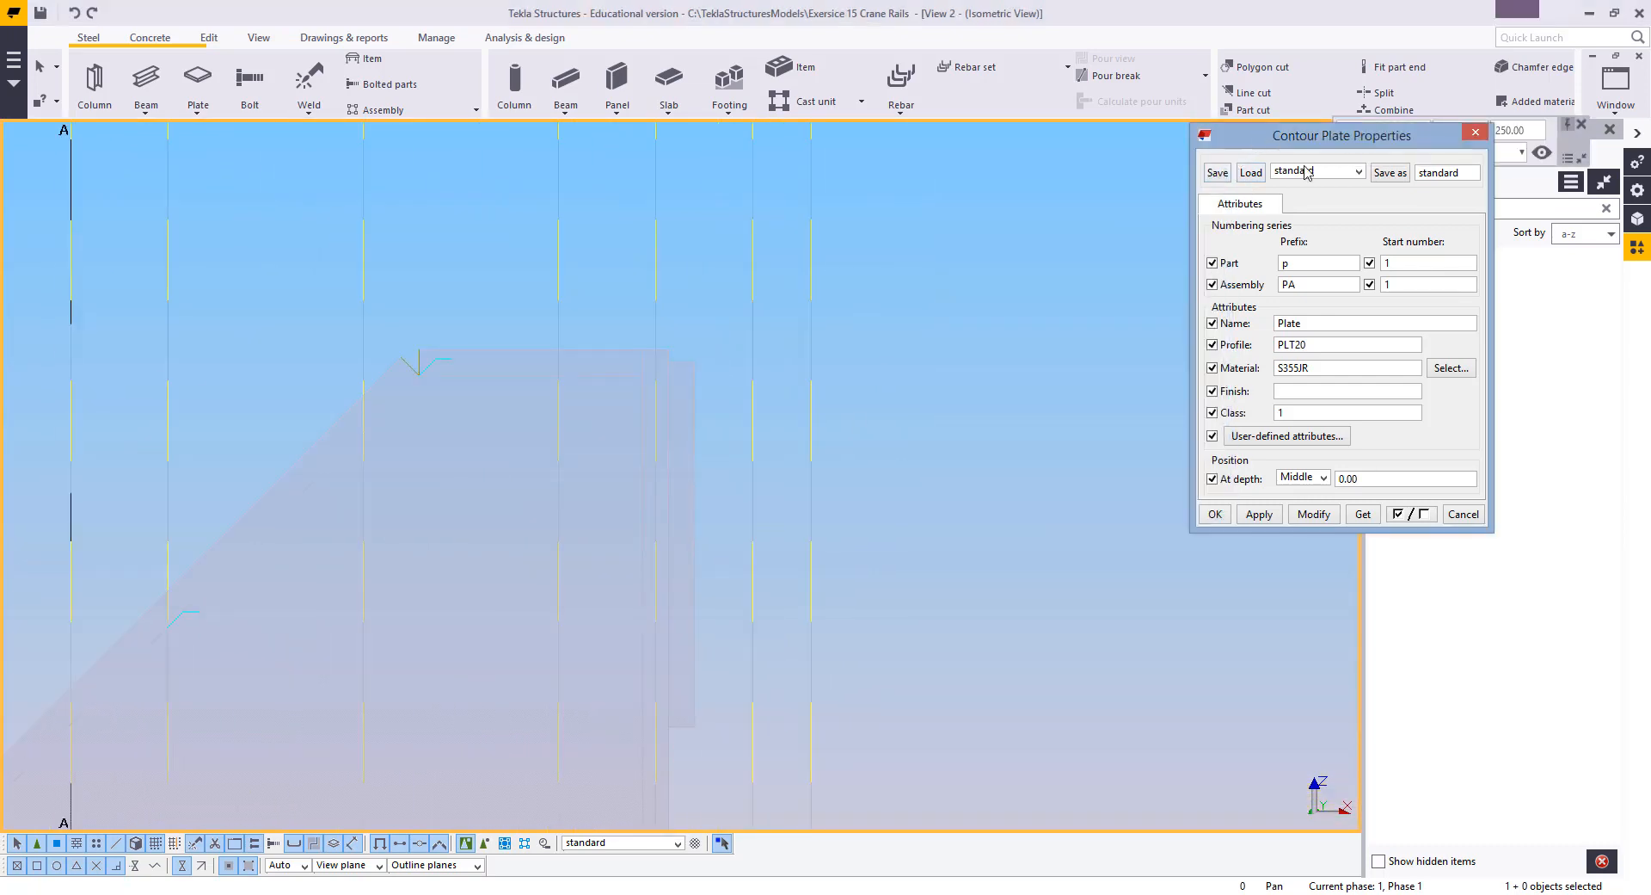
left_click(1460, 515)
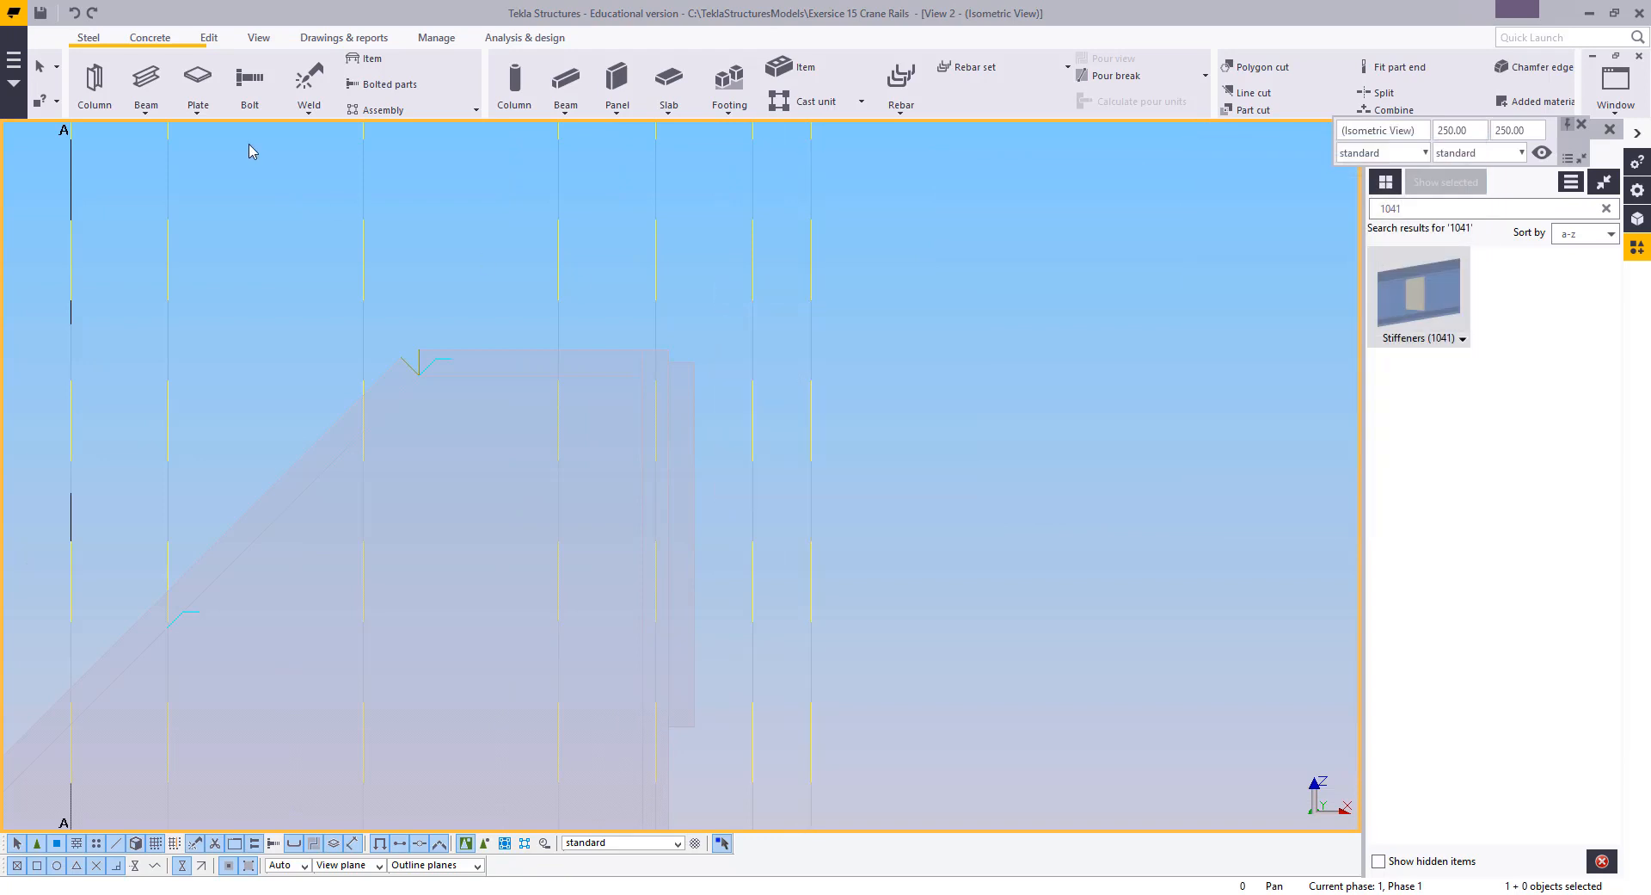
double_click(156, 83)
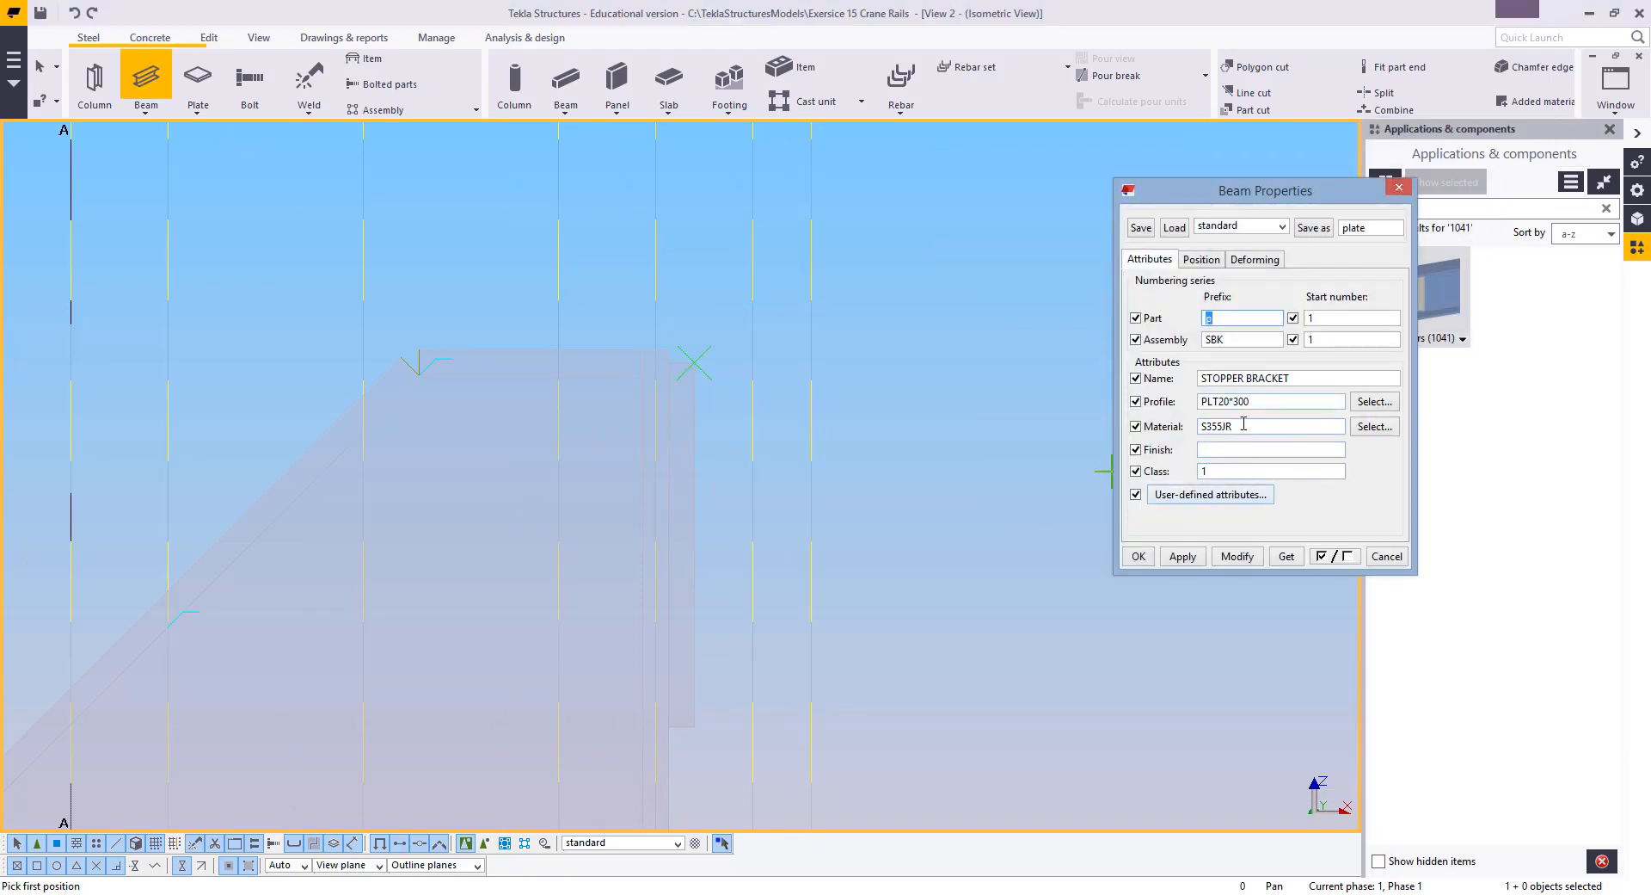
left_click_drag(1244, 423, 1181, 422)
left_click(1376, 428)
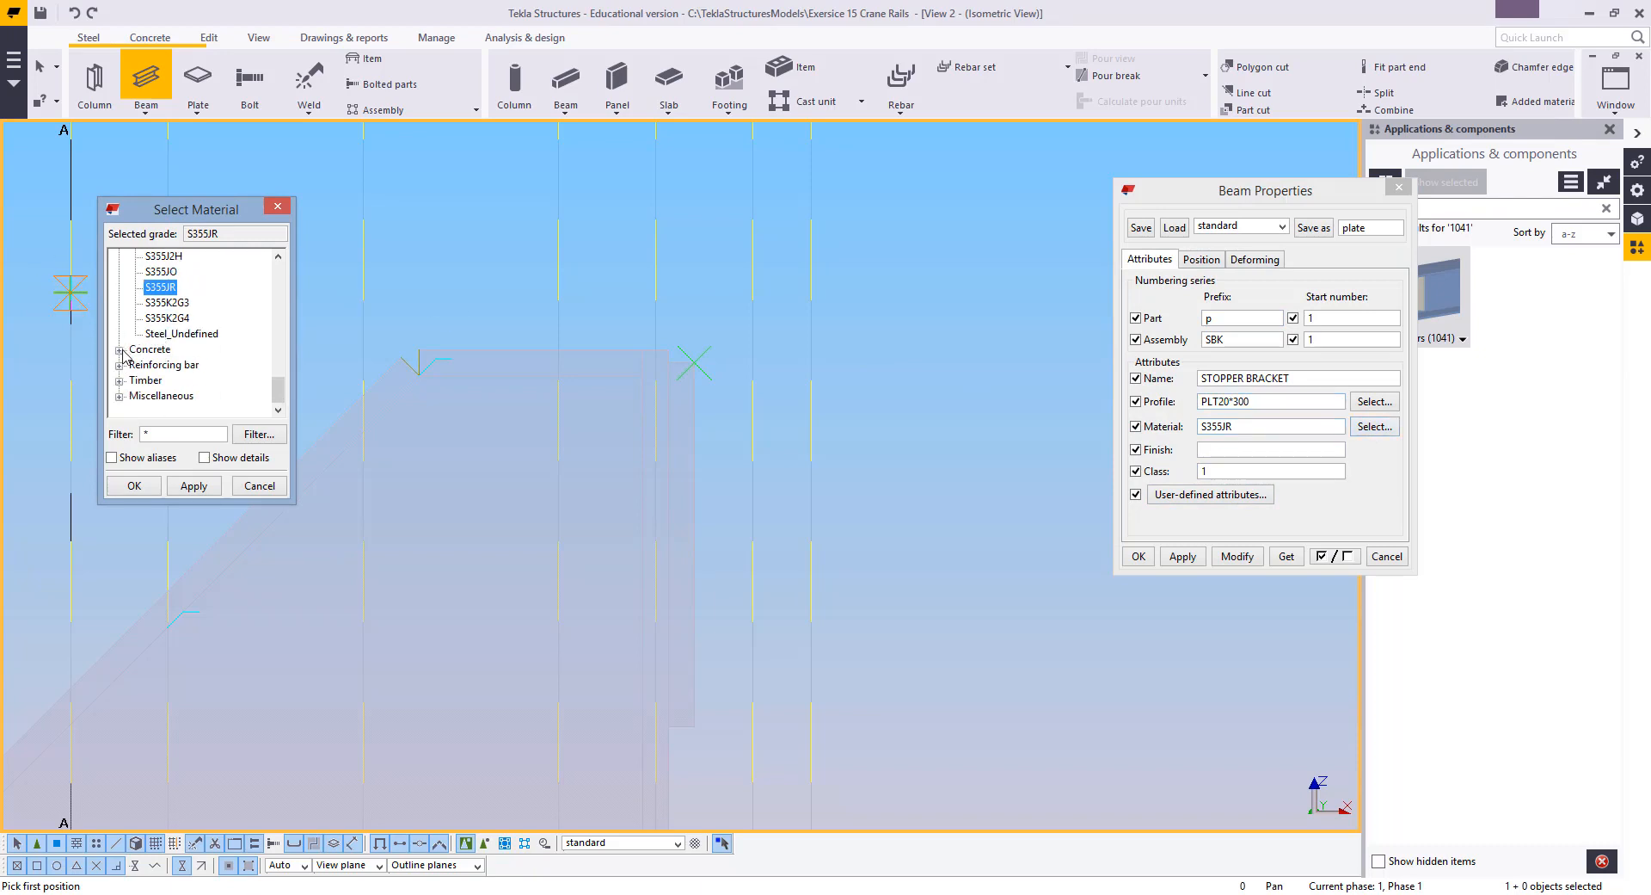
left_click(119, 380)
left_click(160, 396)
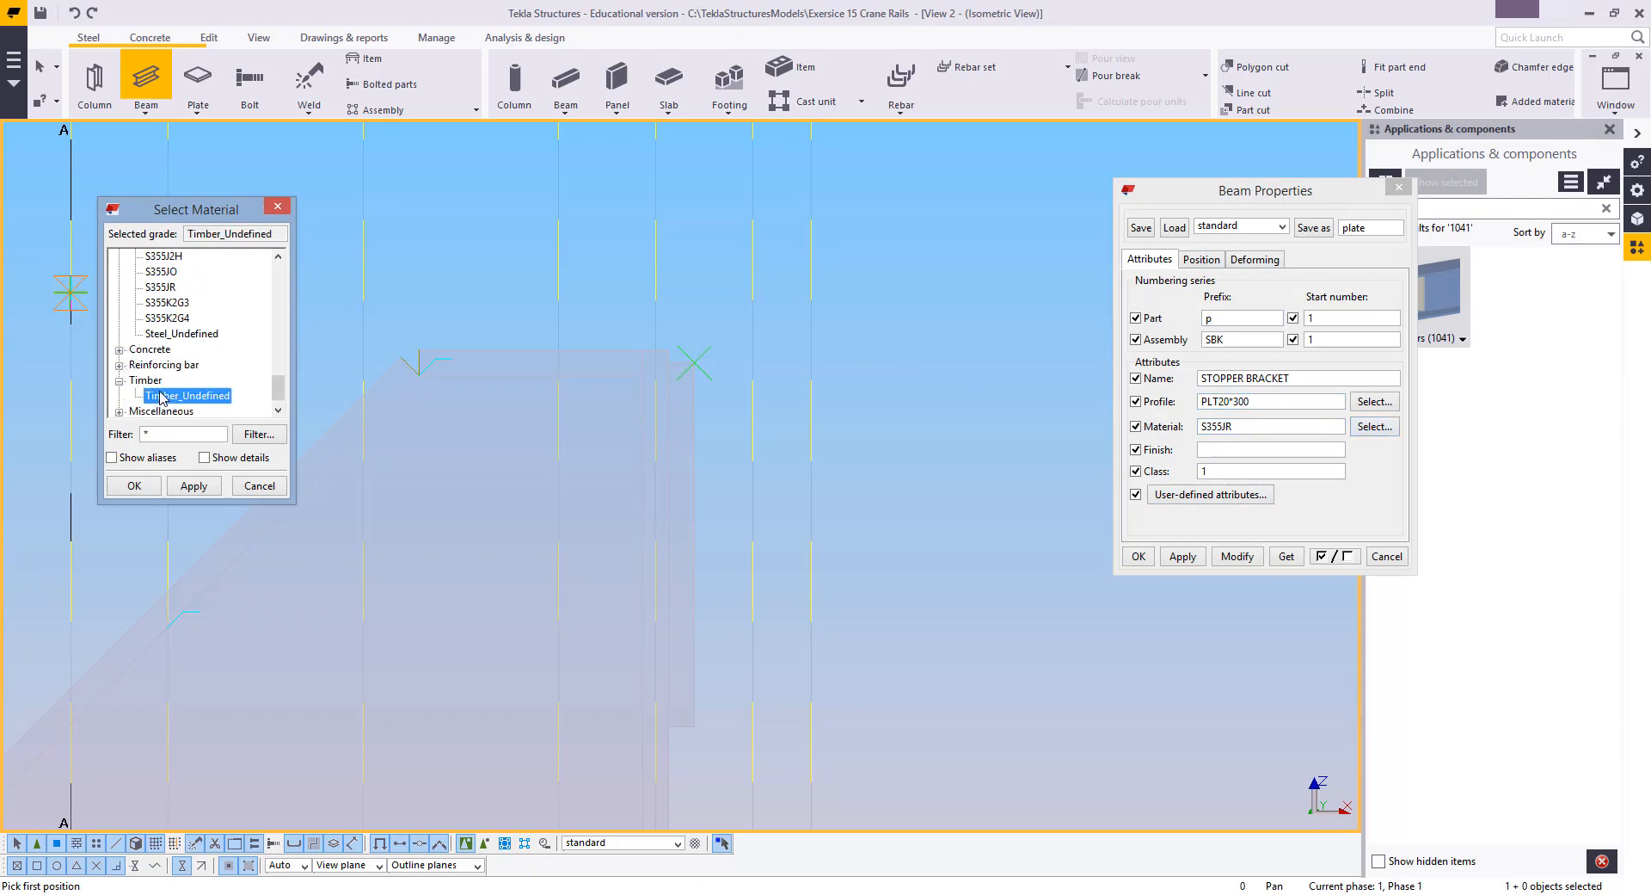
left_click(135, 486)
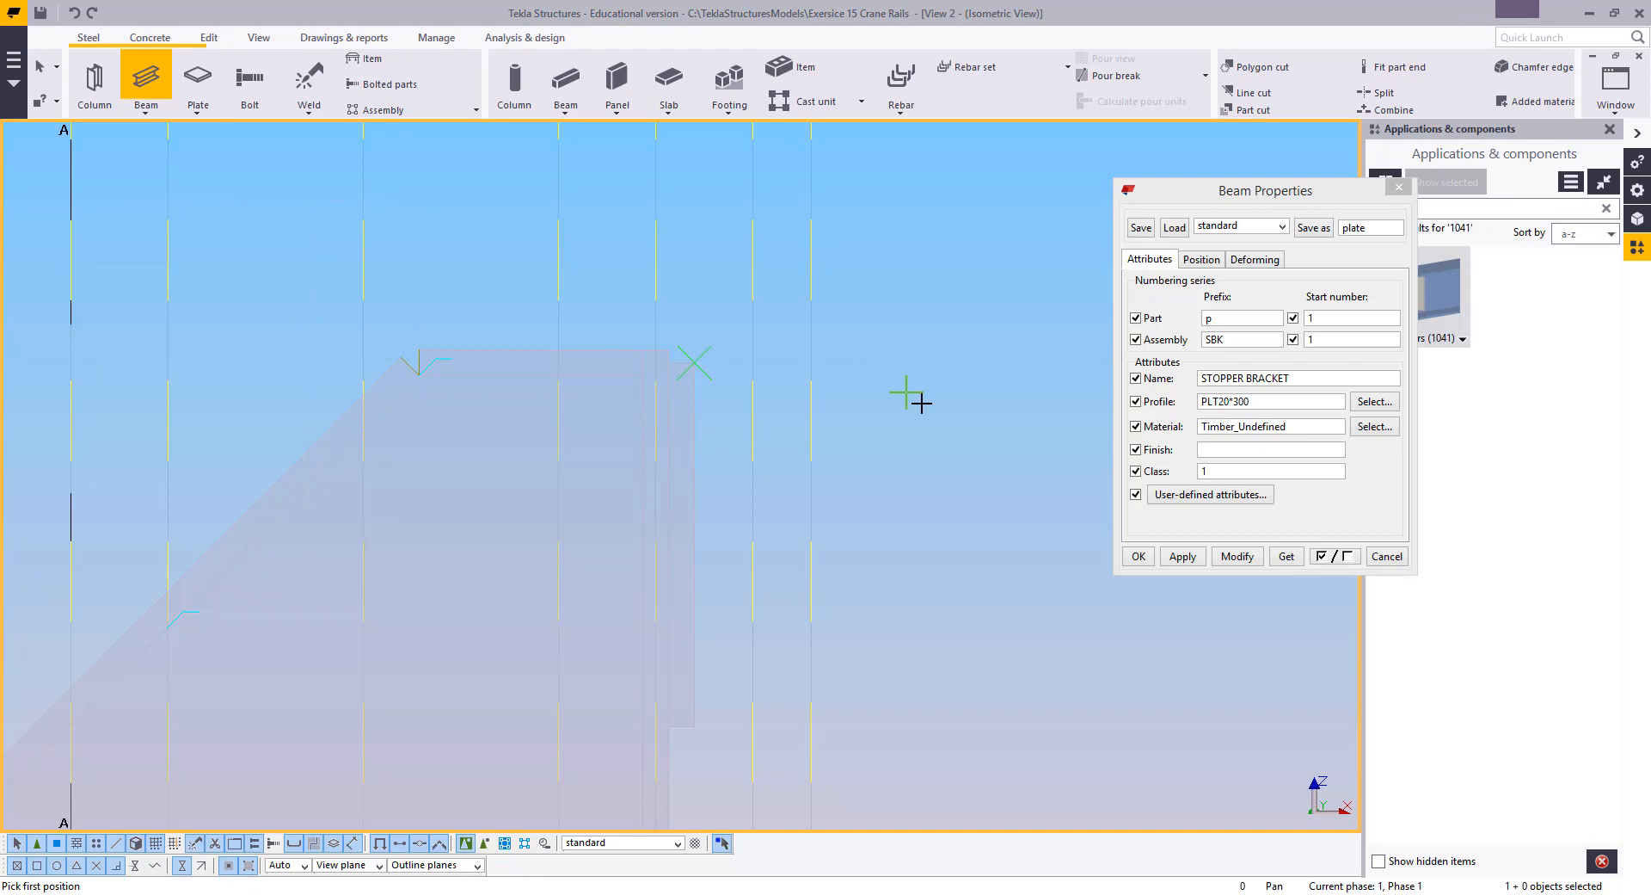
Set the beam name to BALAU and its profile to PLT80*260
left_click(1279, 378)
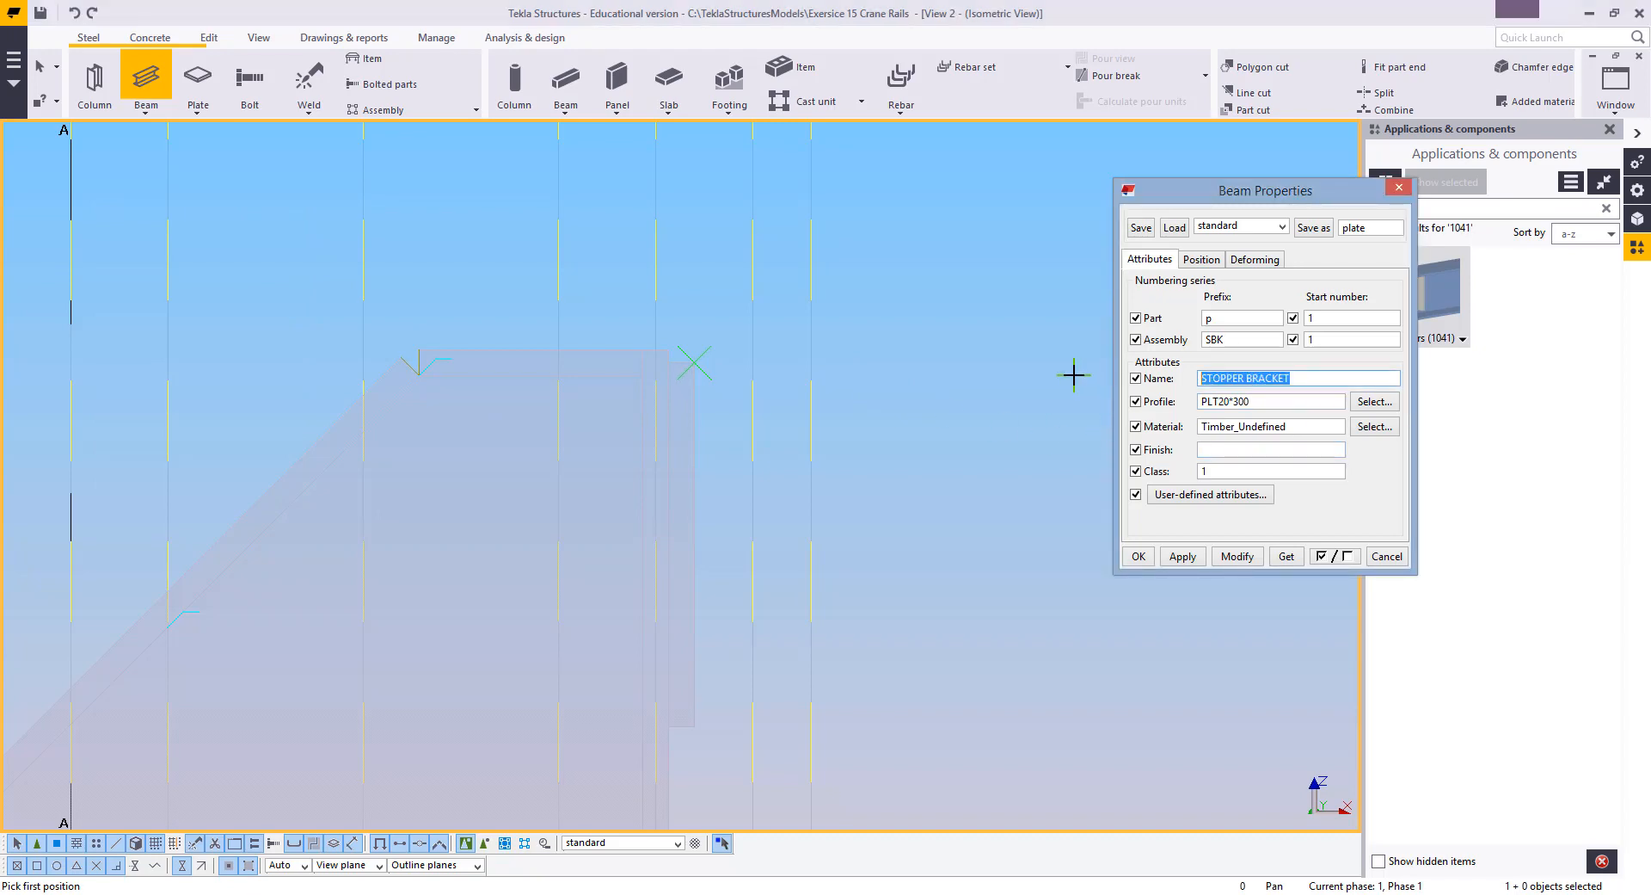
type("BALAU")
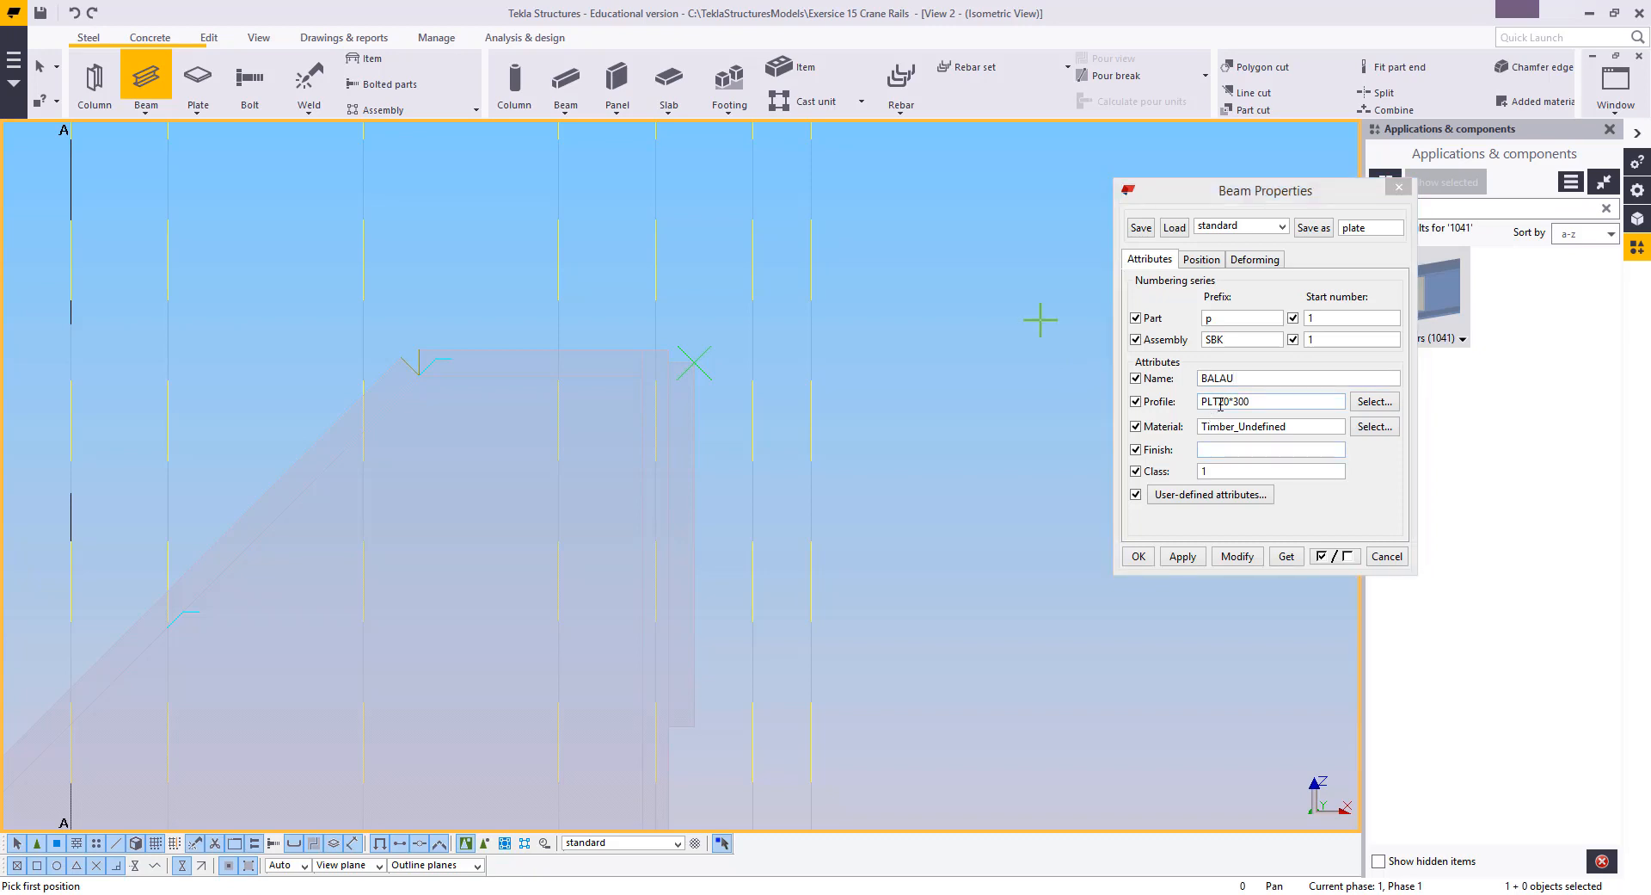
left_click_drag(1219, 405, 1223, 404)
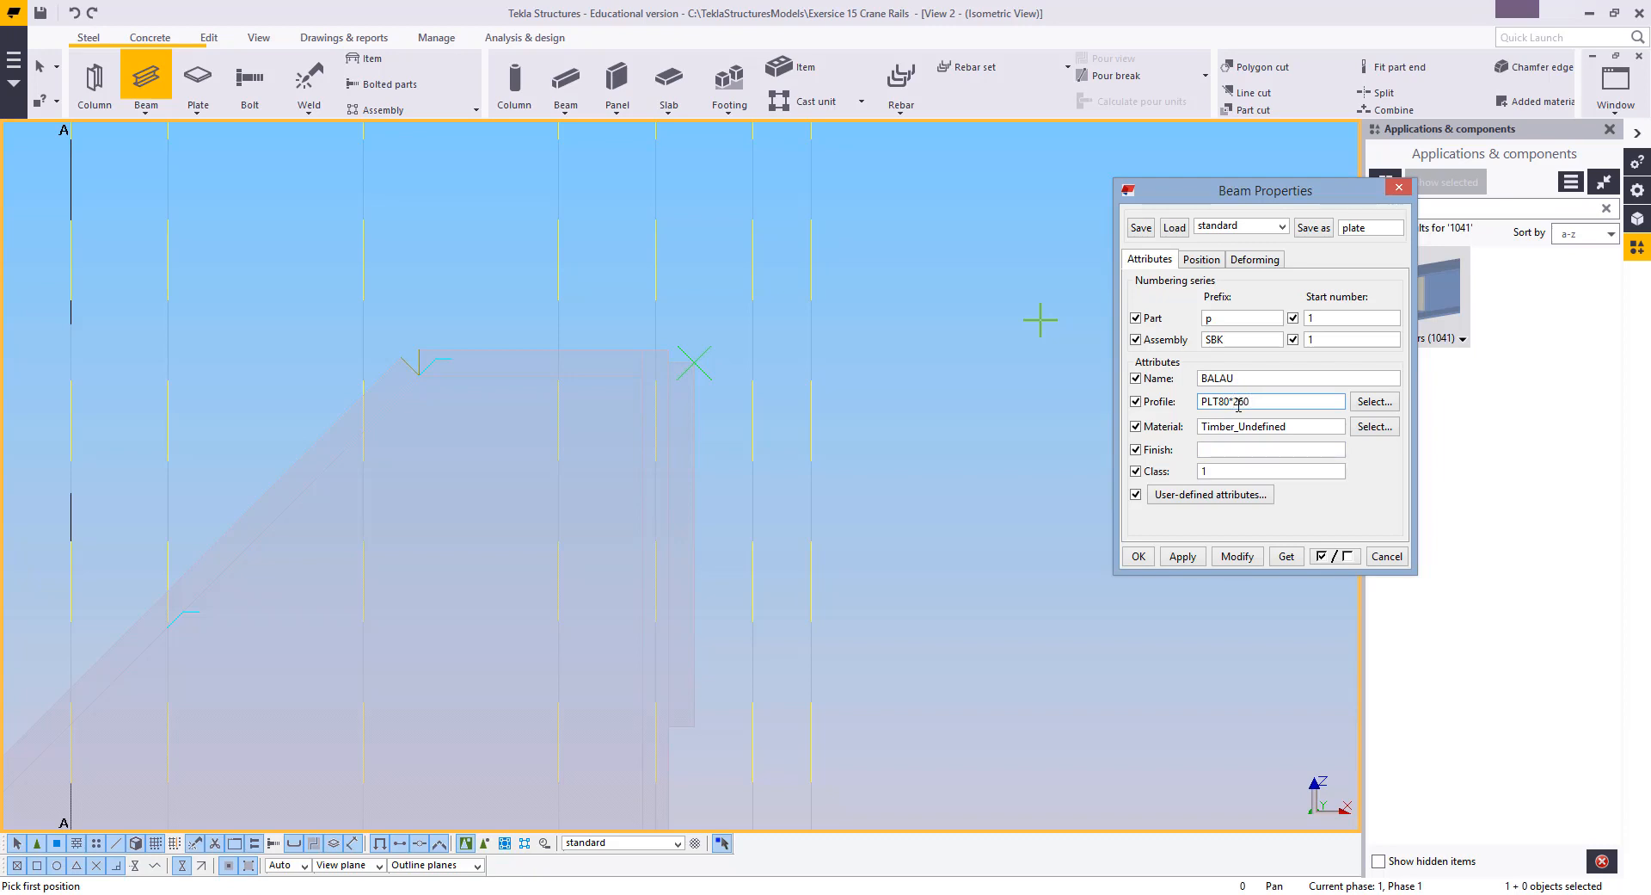
left_click(1190, 556)
Create a 210 mm long timber block down the outer face plate, starting at that plate's top outer corner
middle_click_drag(880, 553, 875, 442)
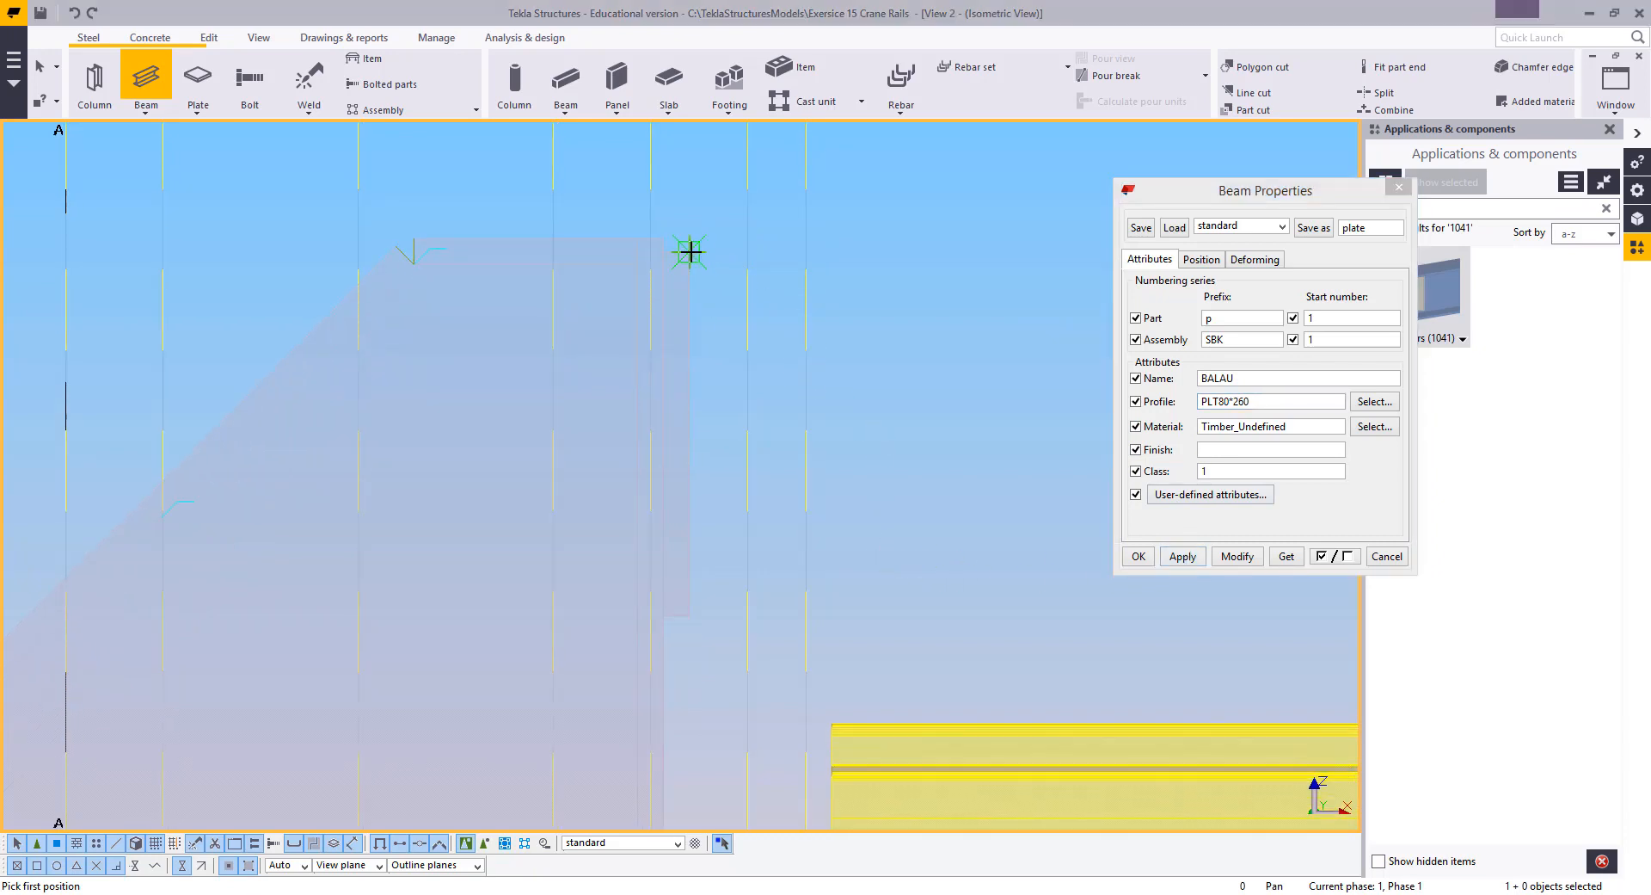
left_click(690, 252)
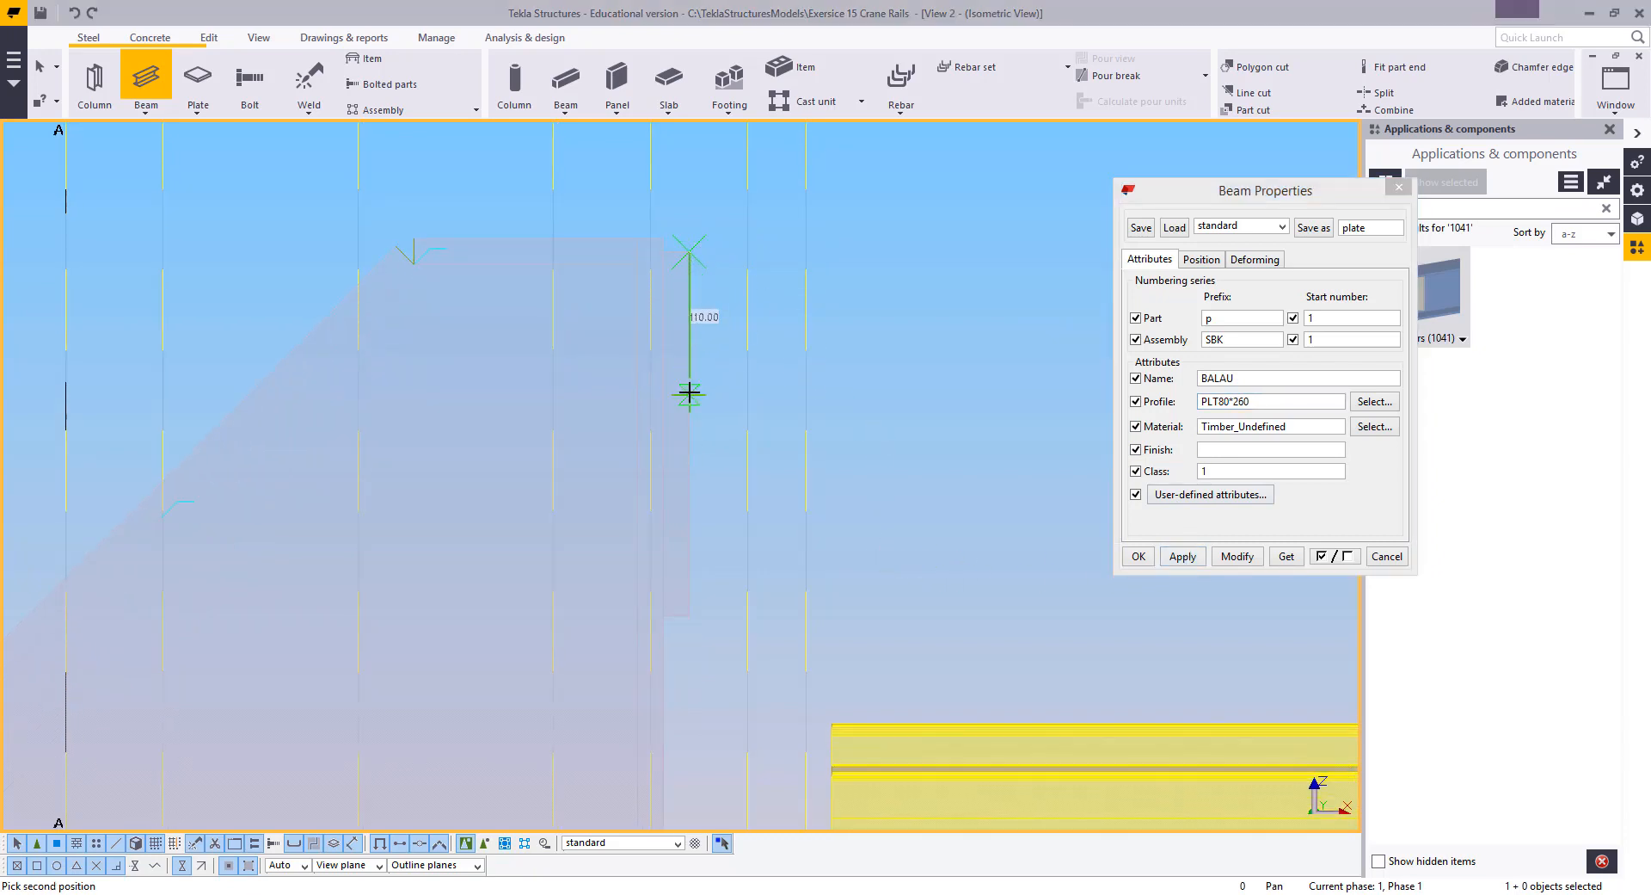
type("210")
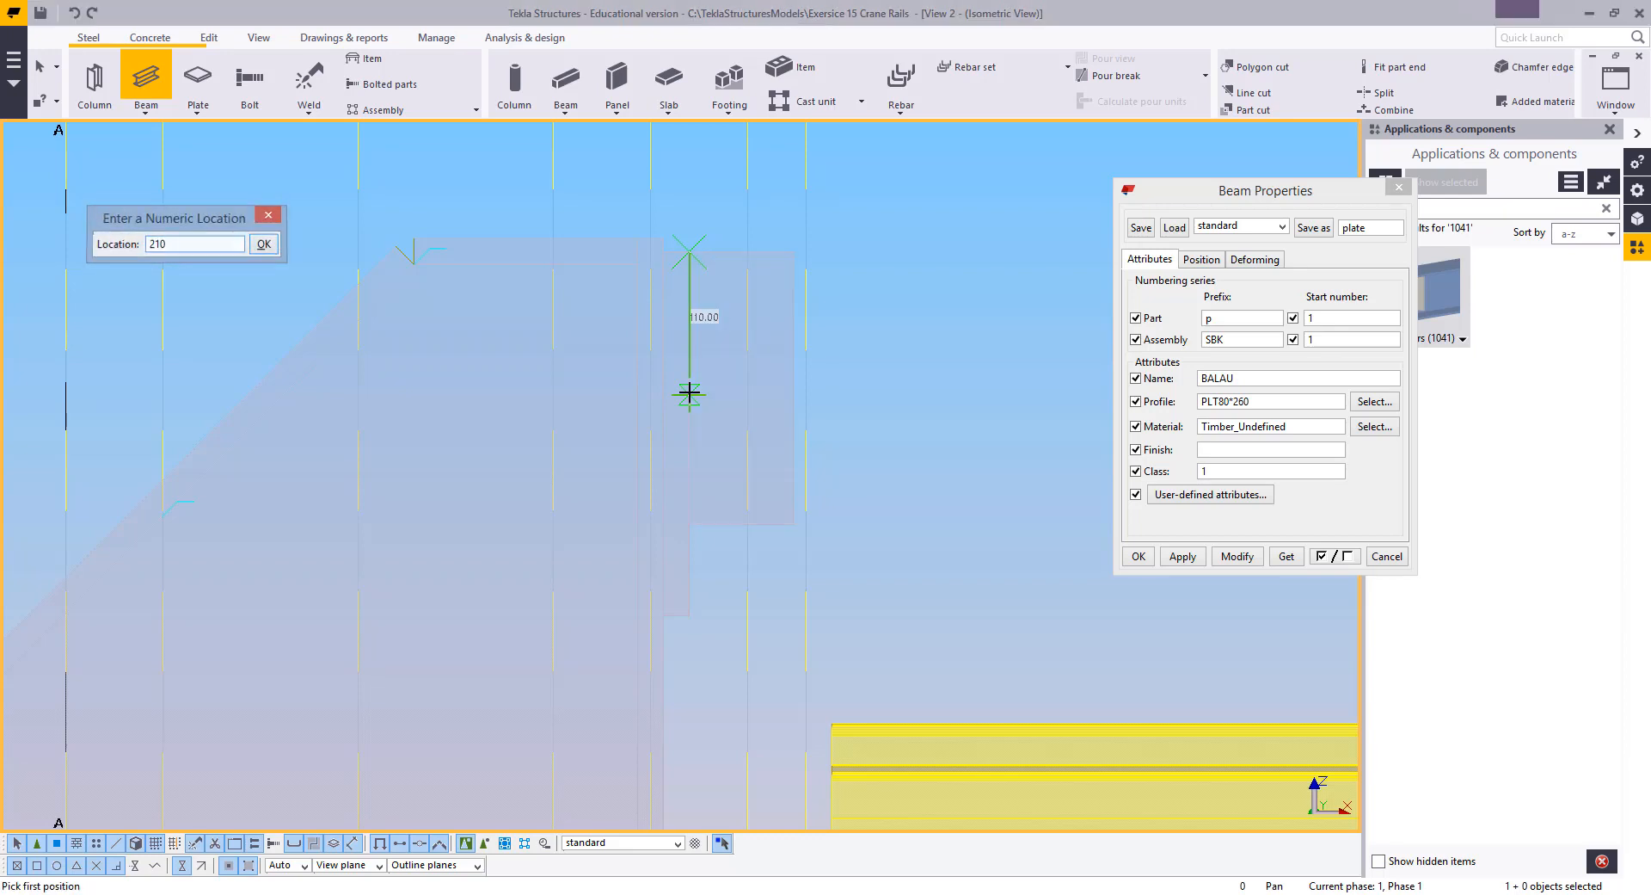
key("Return")
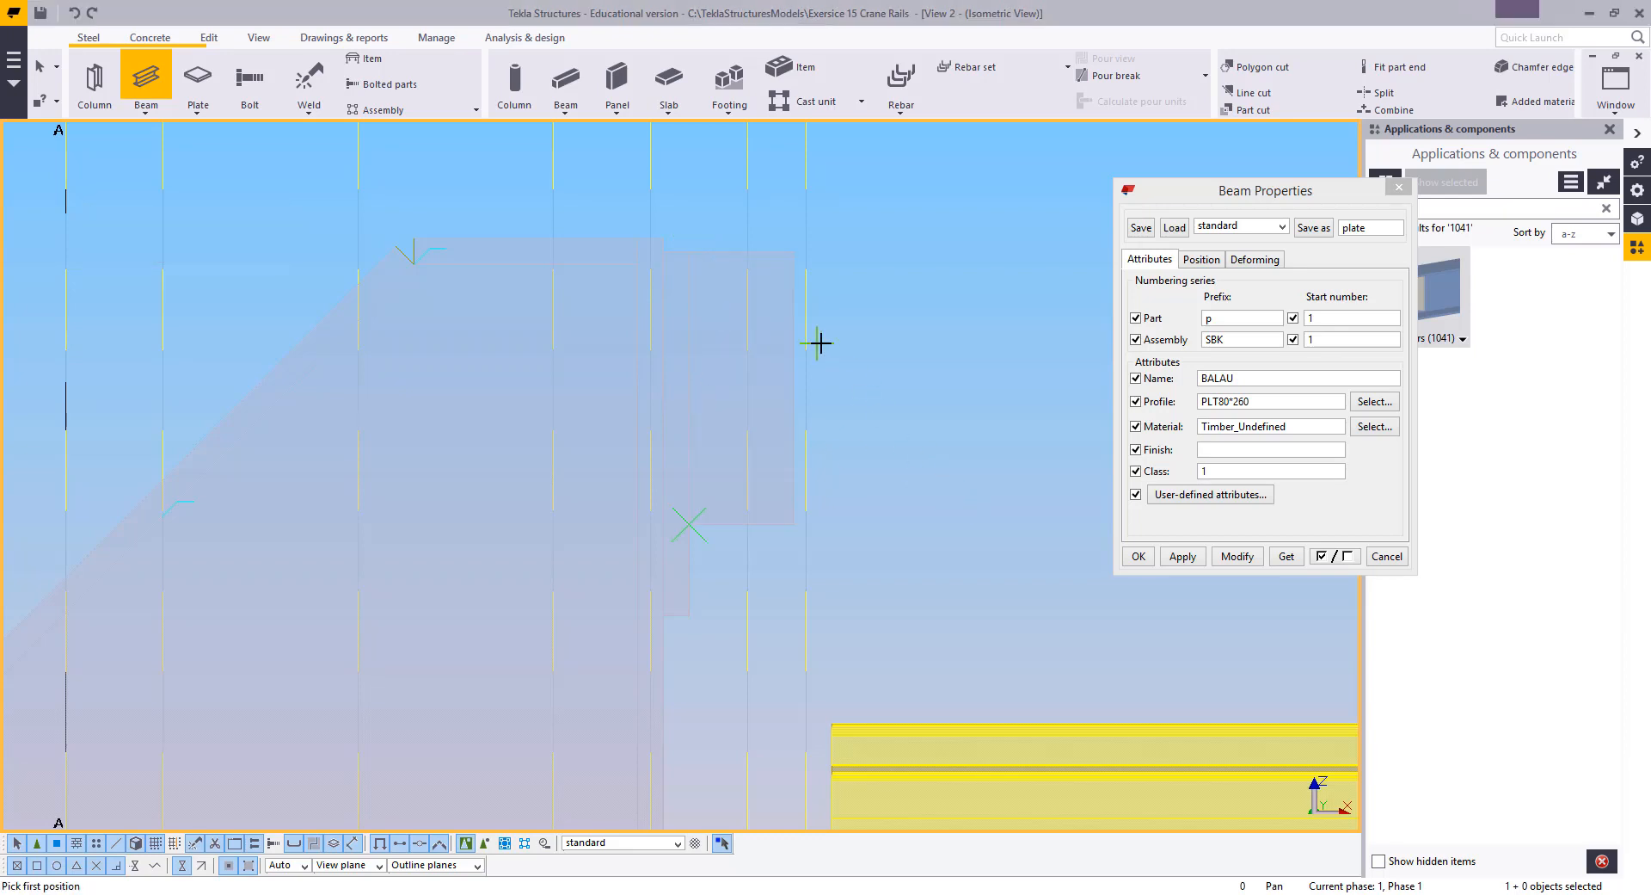
Change the timber block's class to 8
left_click(778, 258)
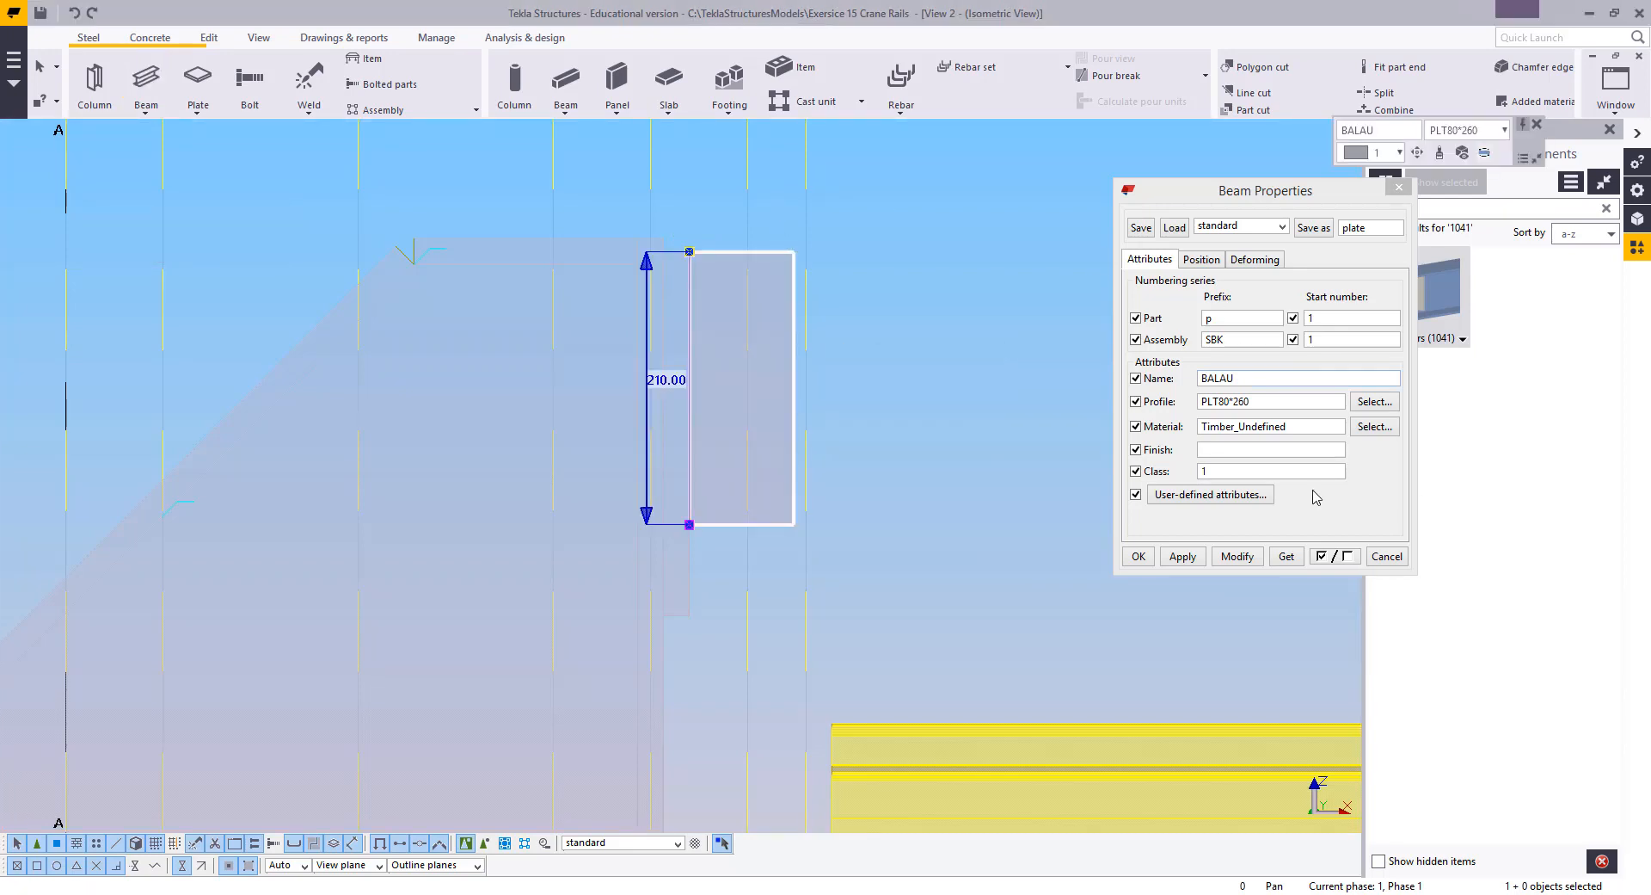
double_click(1233, 470)
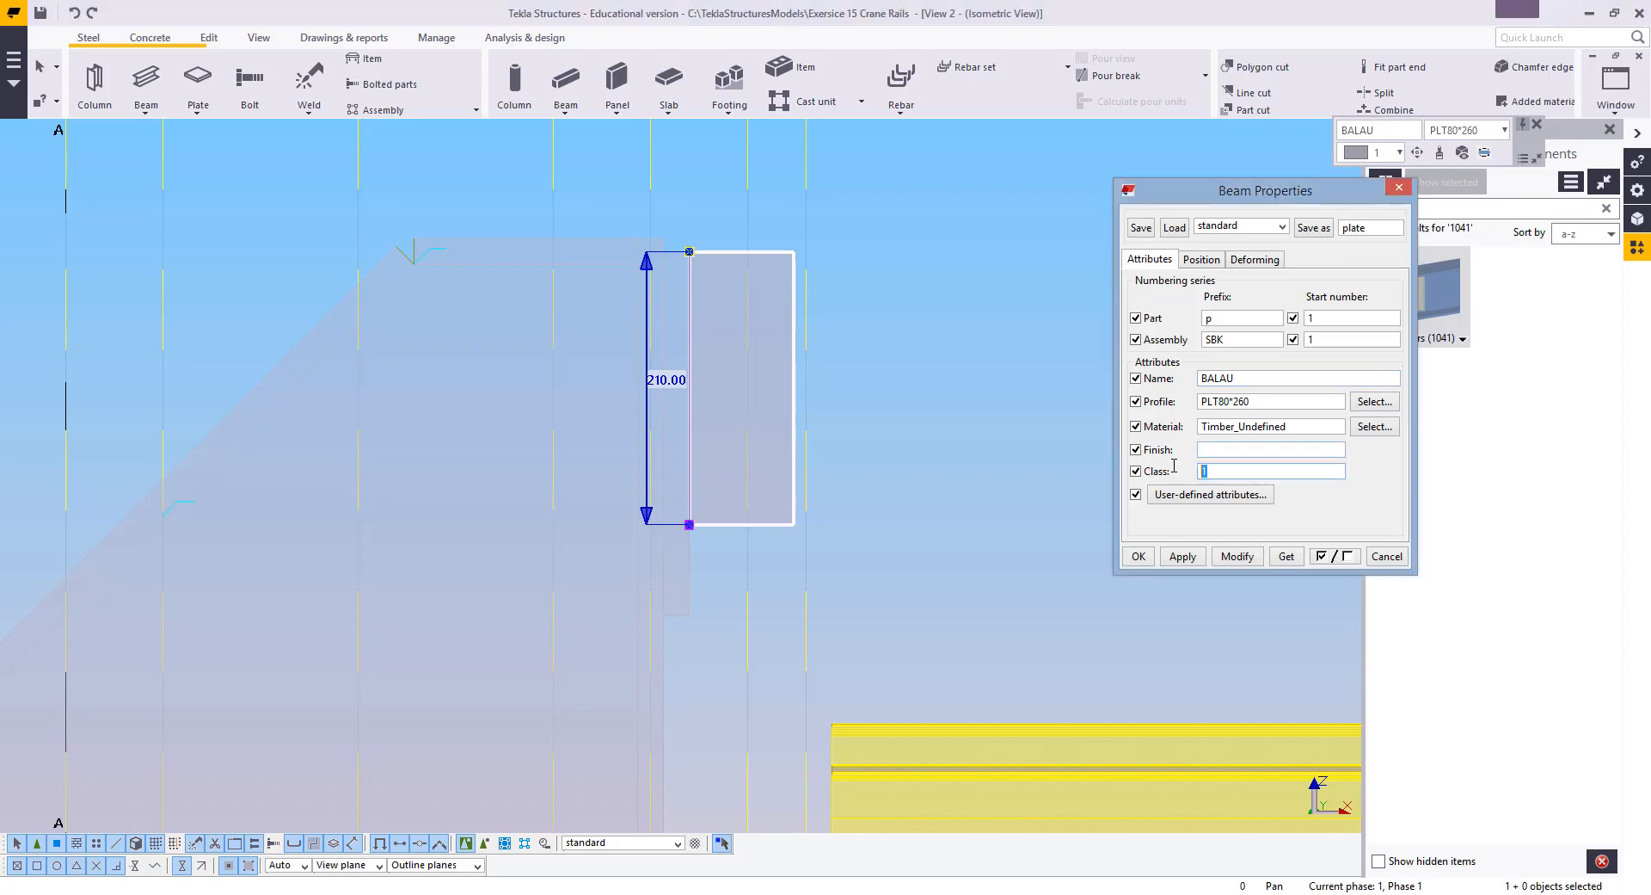
type("8")
left_click(1247, 557)
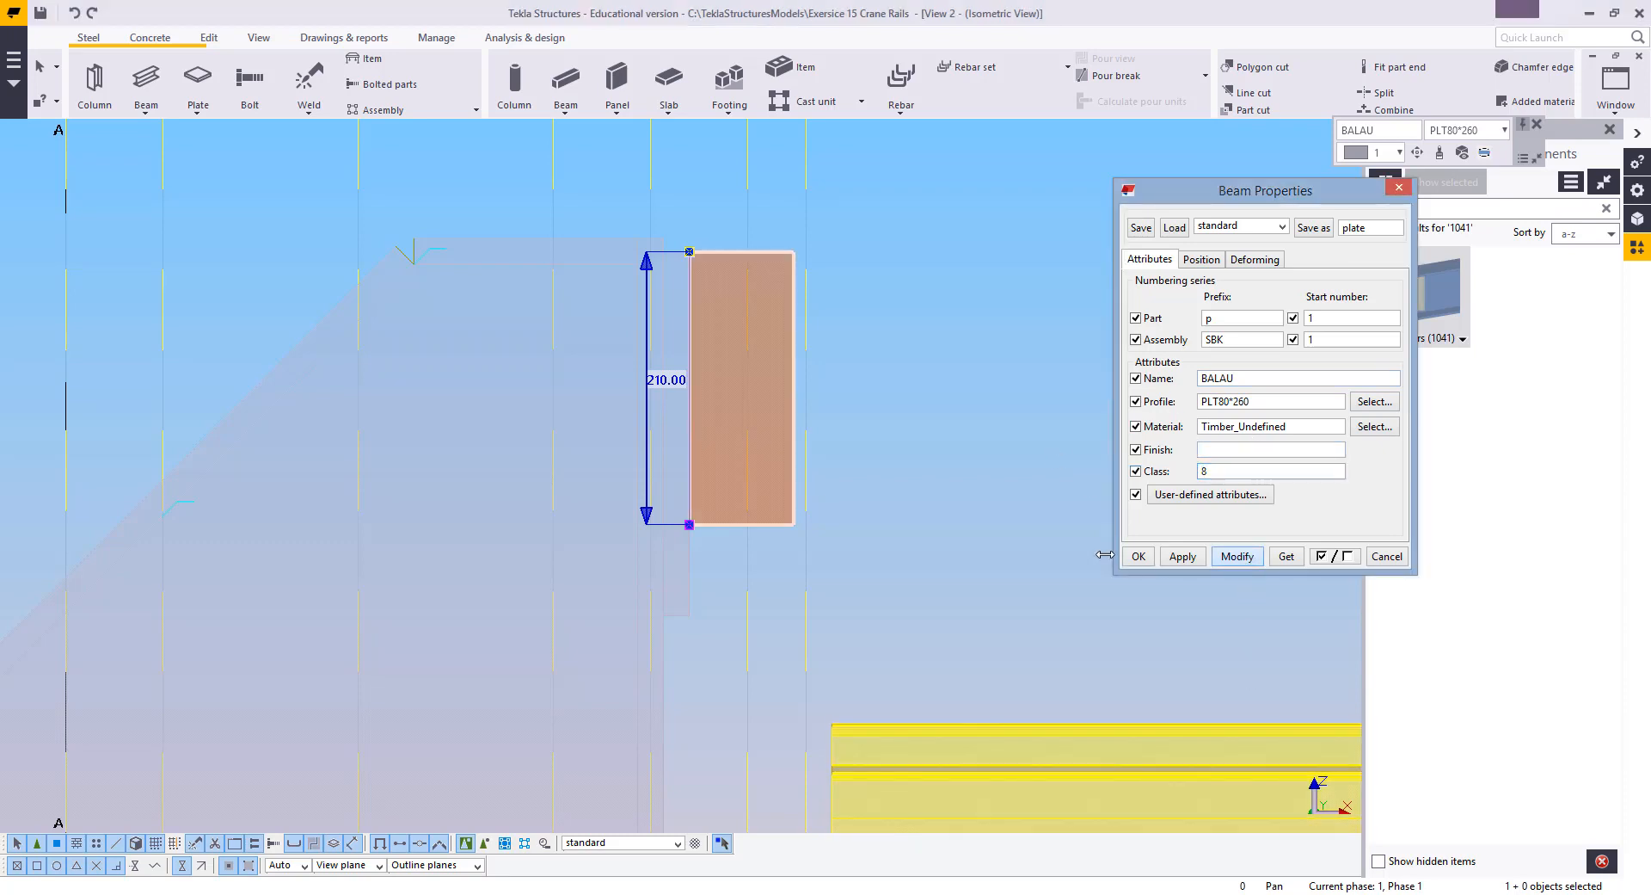
Move the timber block down so its mid-height lines up with the midpoint of the outer face plate
right_click(701, 265)
left_click(733, 307)
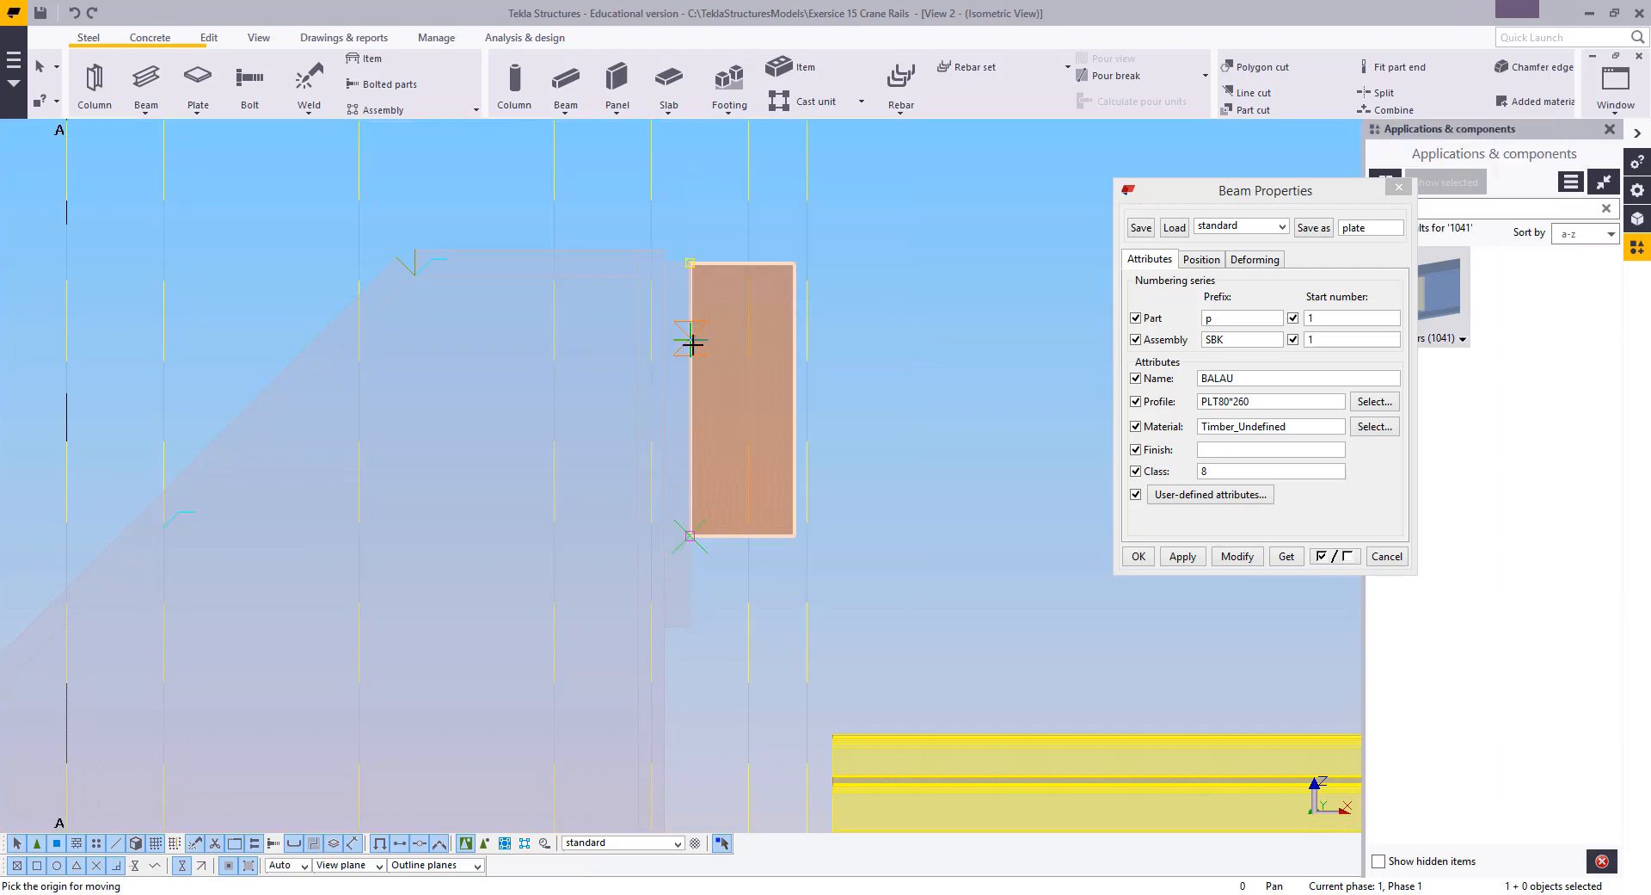
left_click(690, 401)
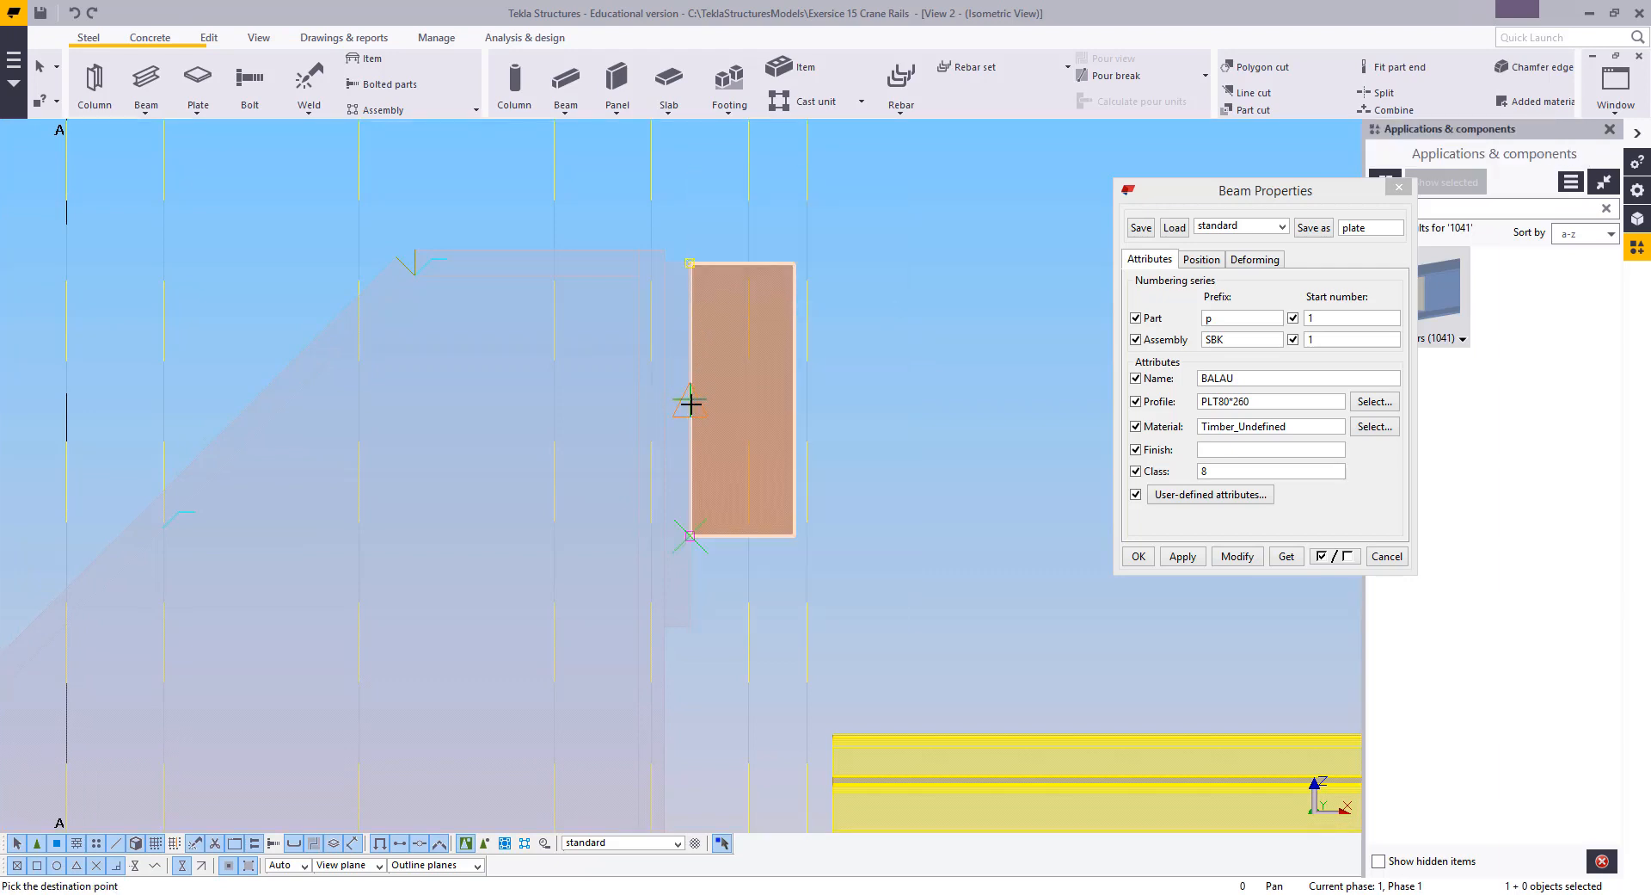
left_click(690, 457)
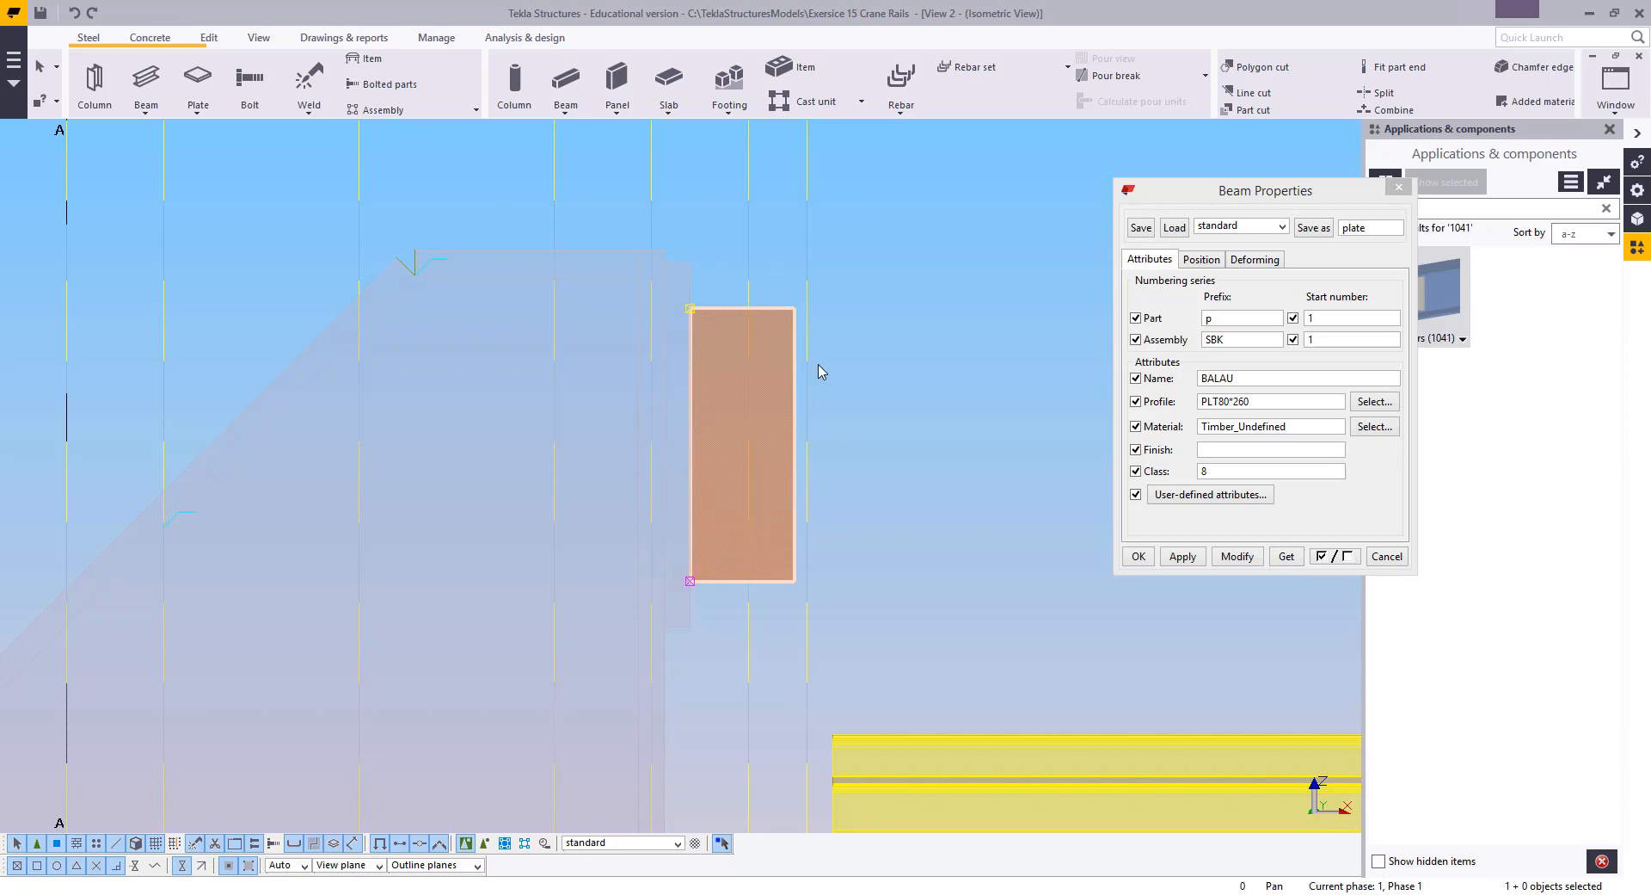
Check the timber block's placement against the outer face plate in the isometric view, and close the beam properties
scroll(894, 447, "down", 1)
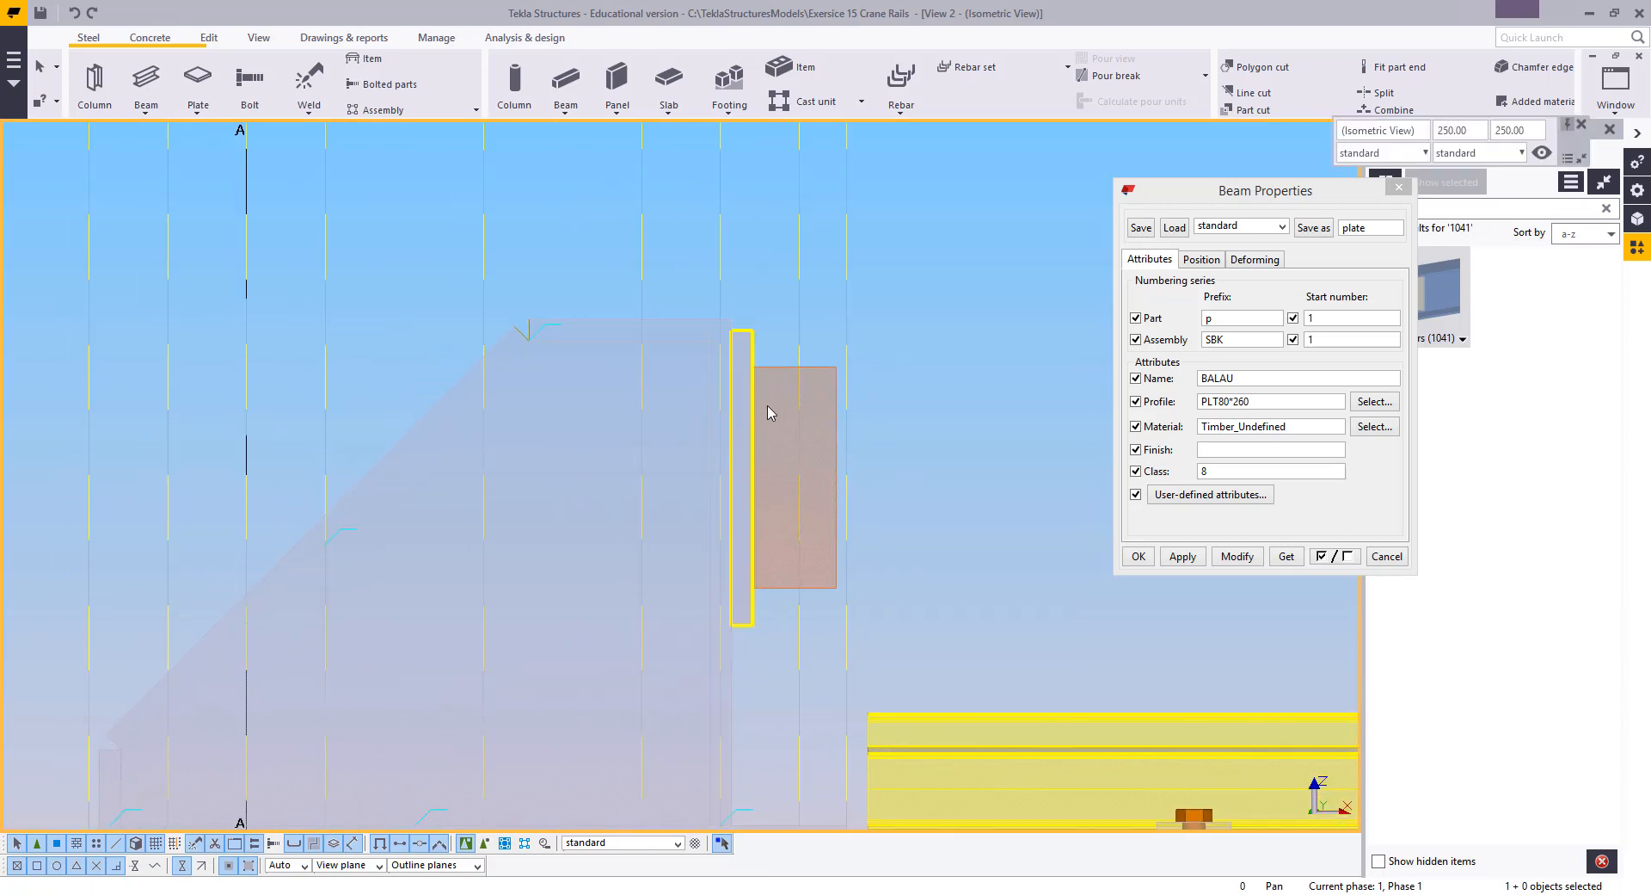
left_click(1616, 86)
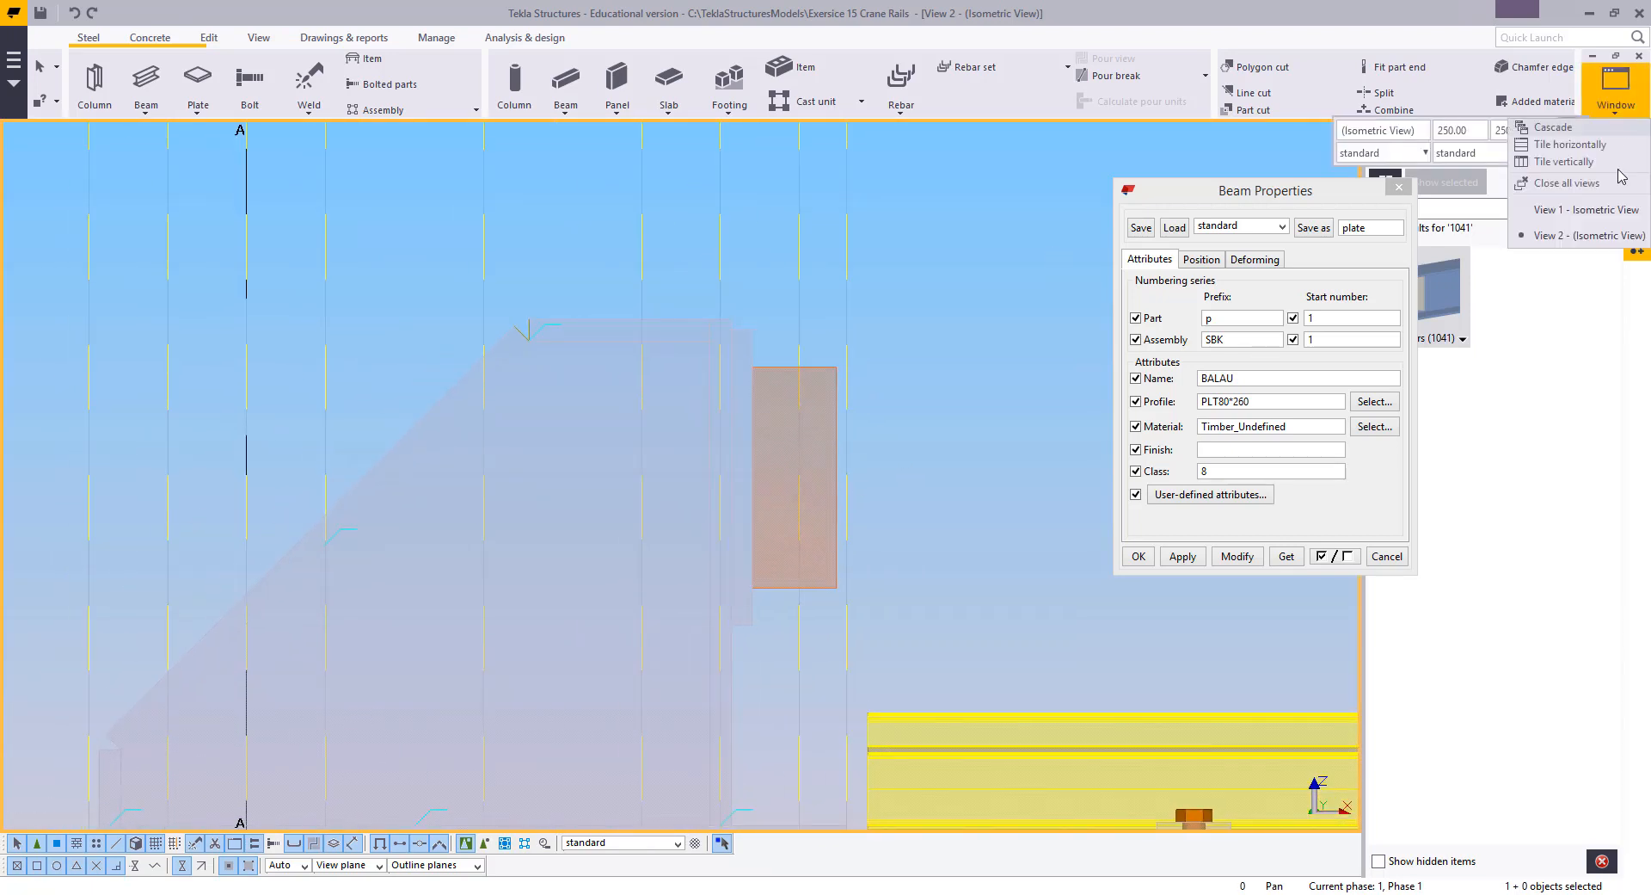
left_click(1601, 215)
scroll(670, 498, "up", 5)
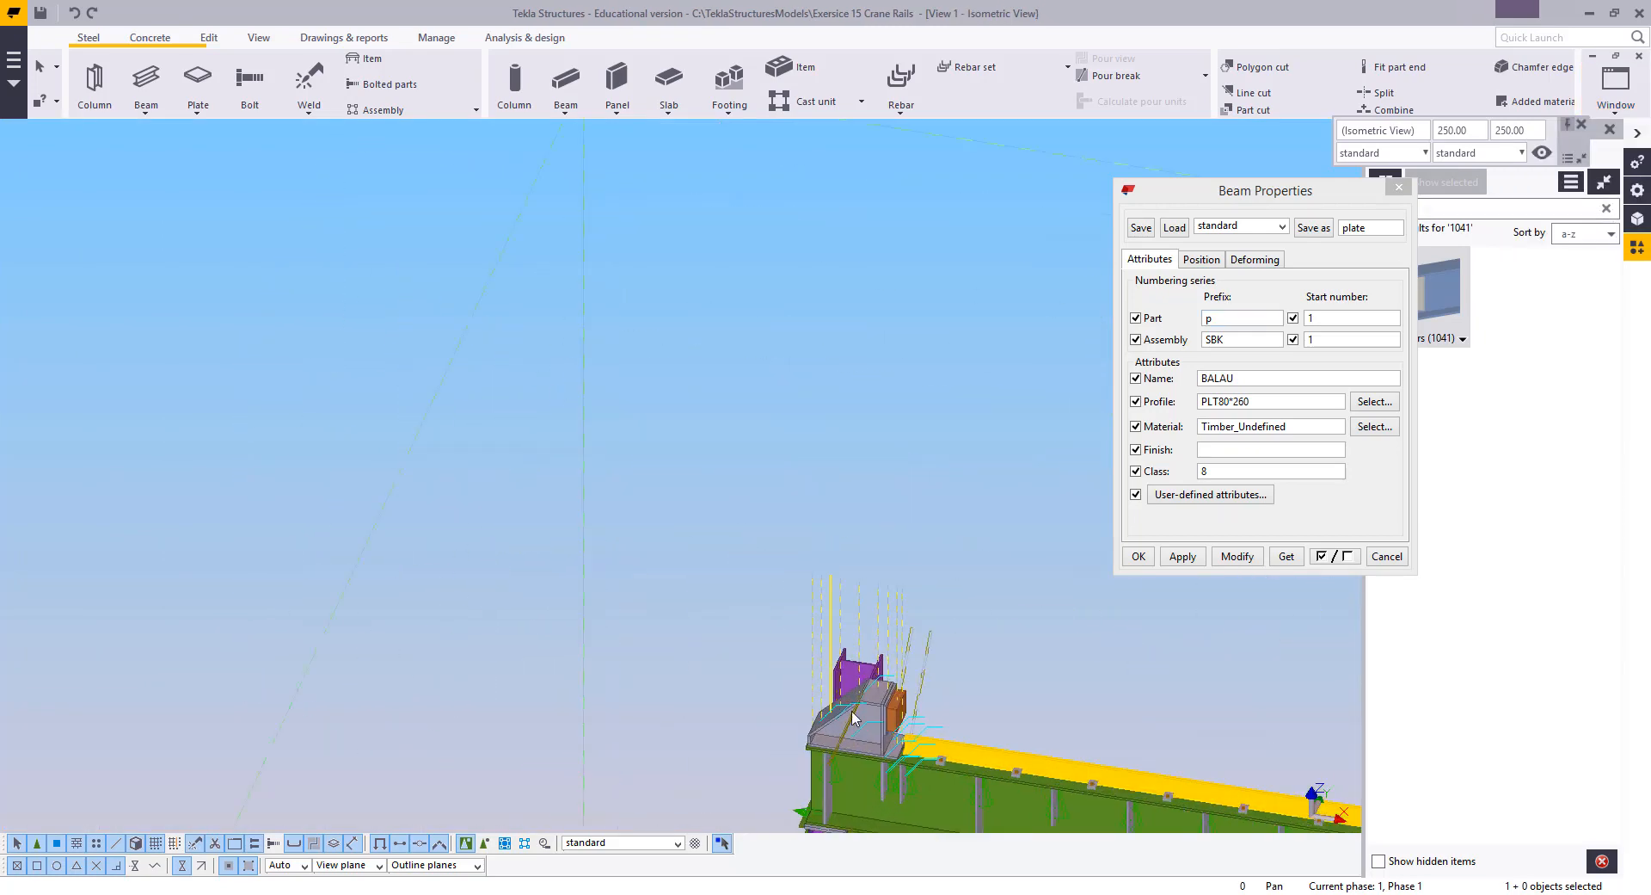
middle_click_drag(852, 538, 728, 419, "ctrl")
right_click(676, 330)
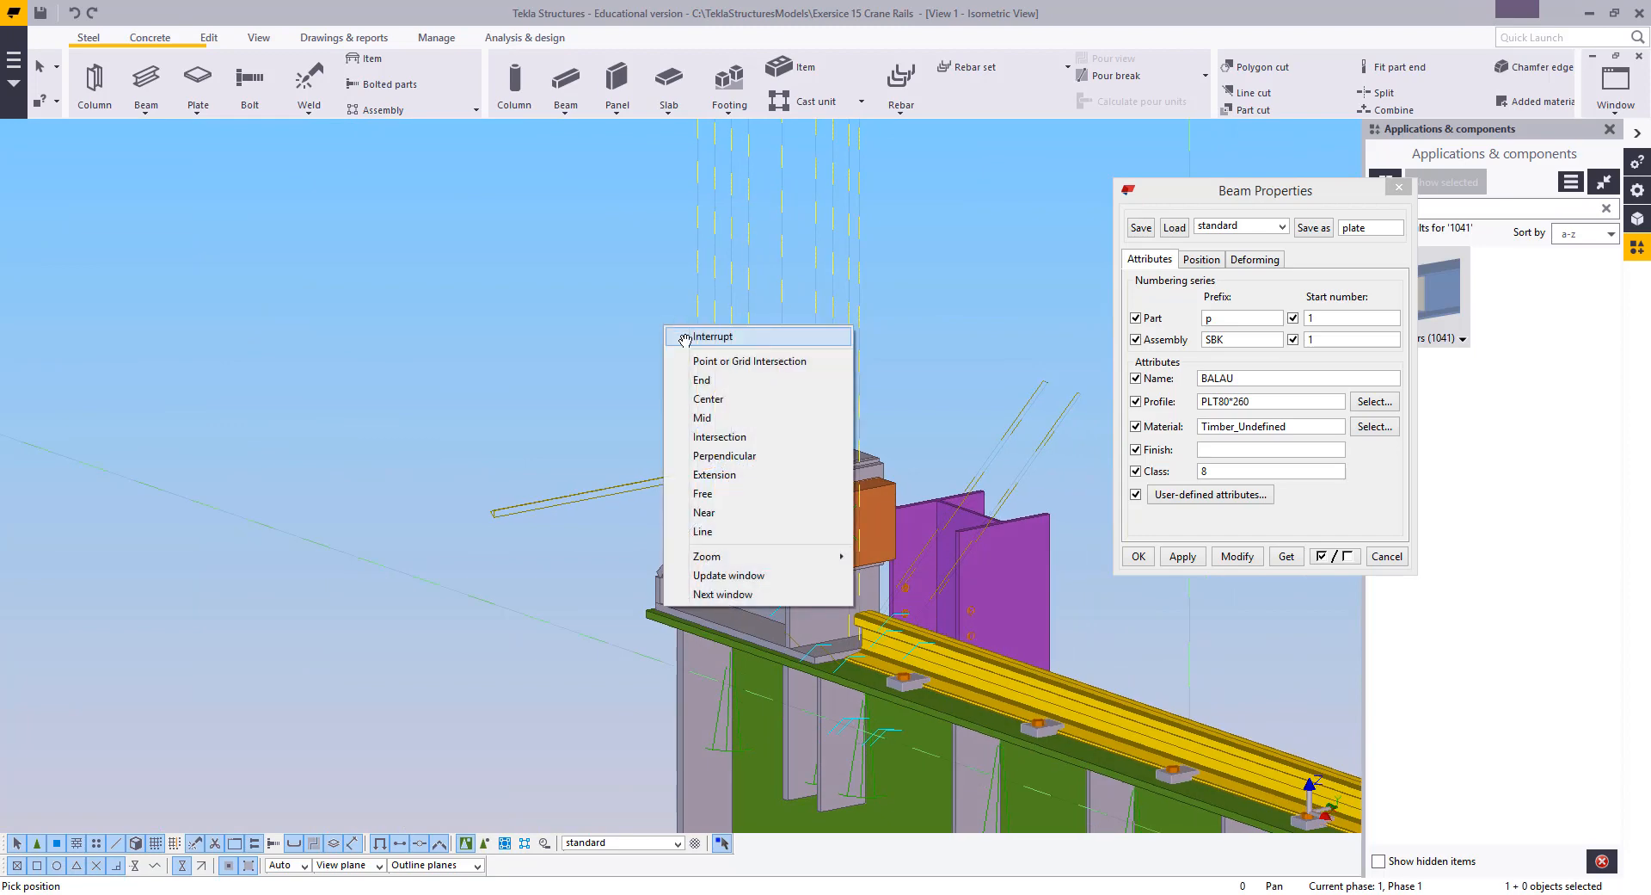
left_click(726, 333)
scroll(989, 497, "up", 3)
scroll(748, 574, "up", 2)
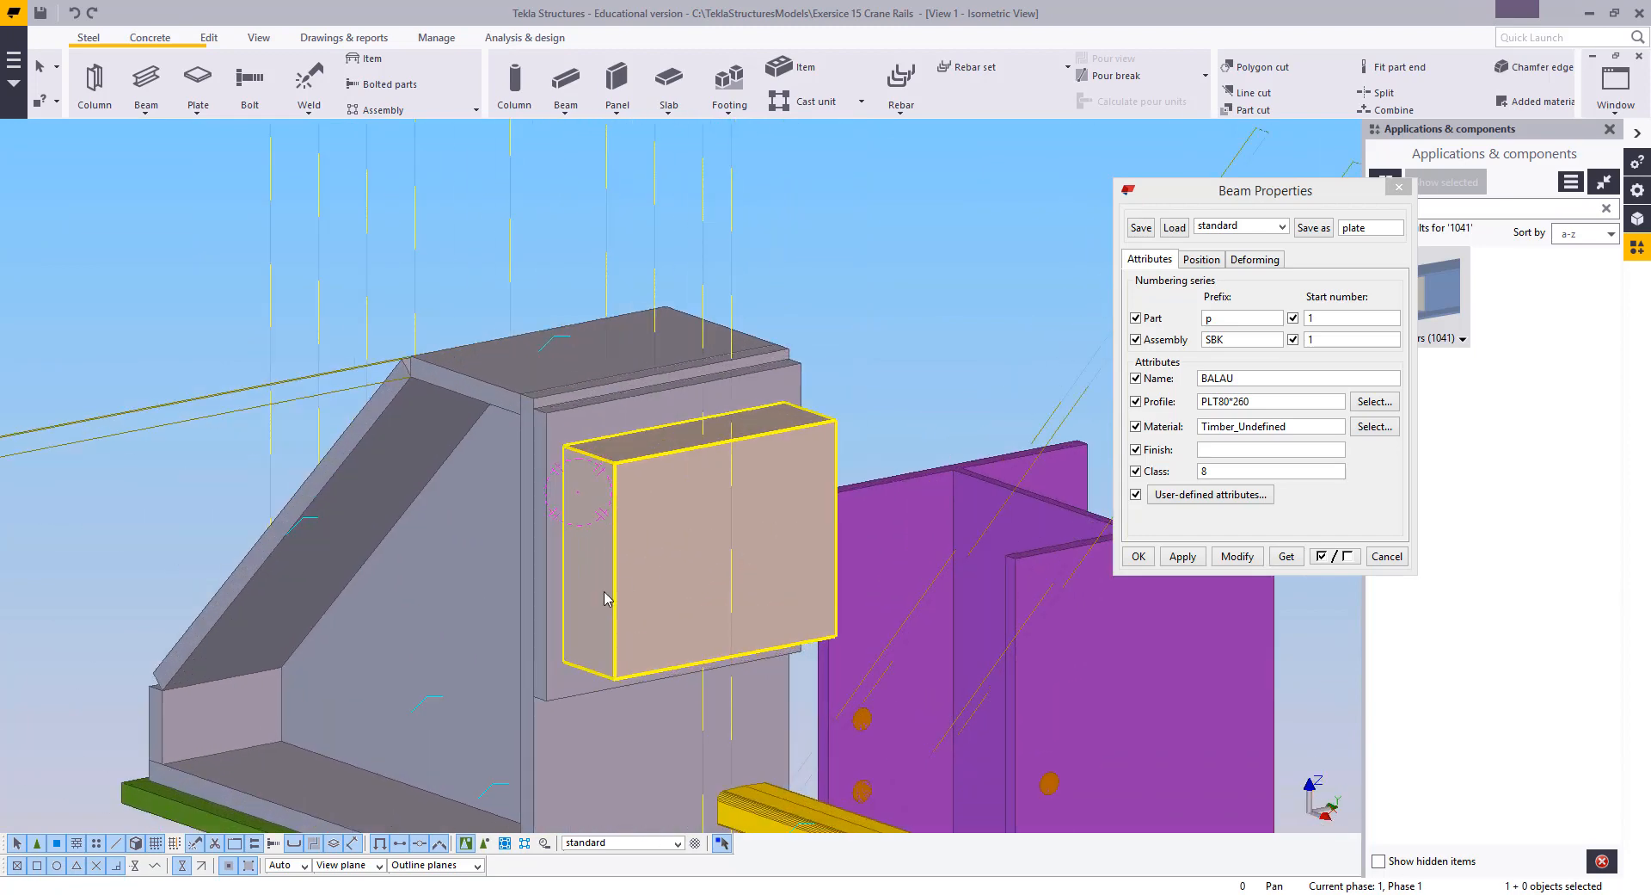
middle_click_drag(625, 551, 712, 530, "ctrl")
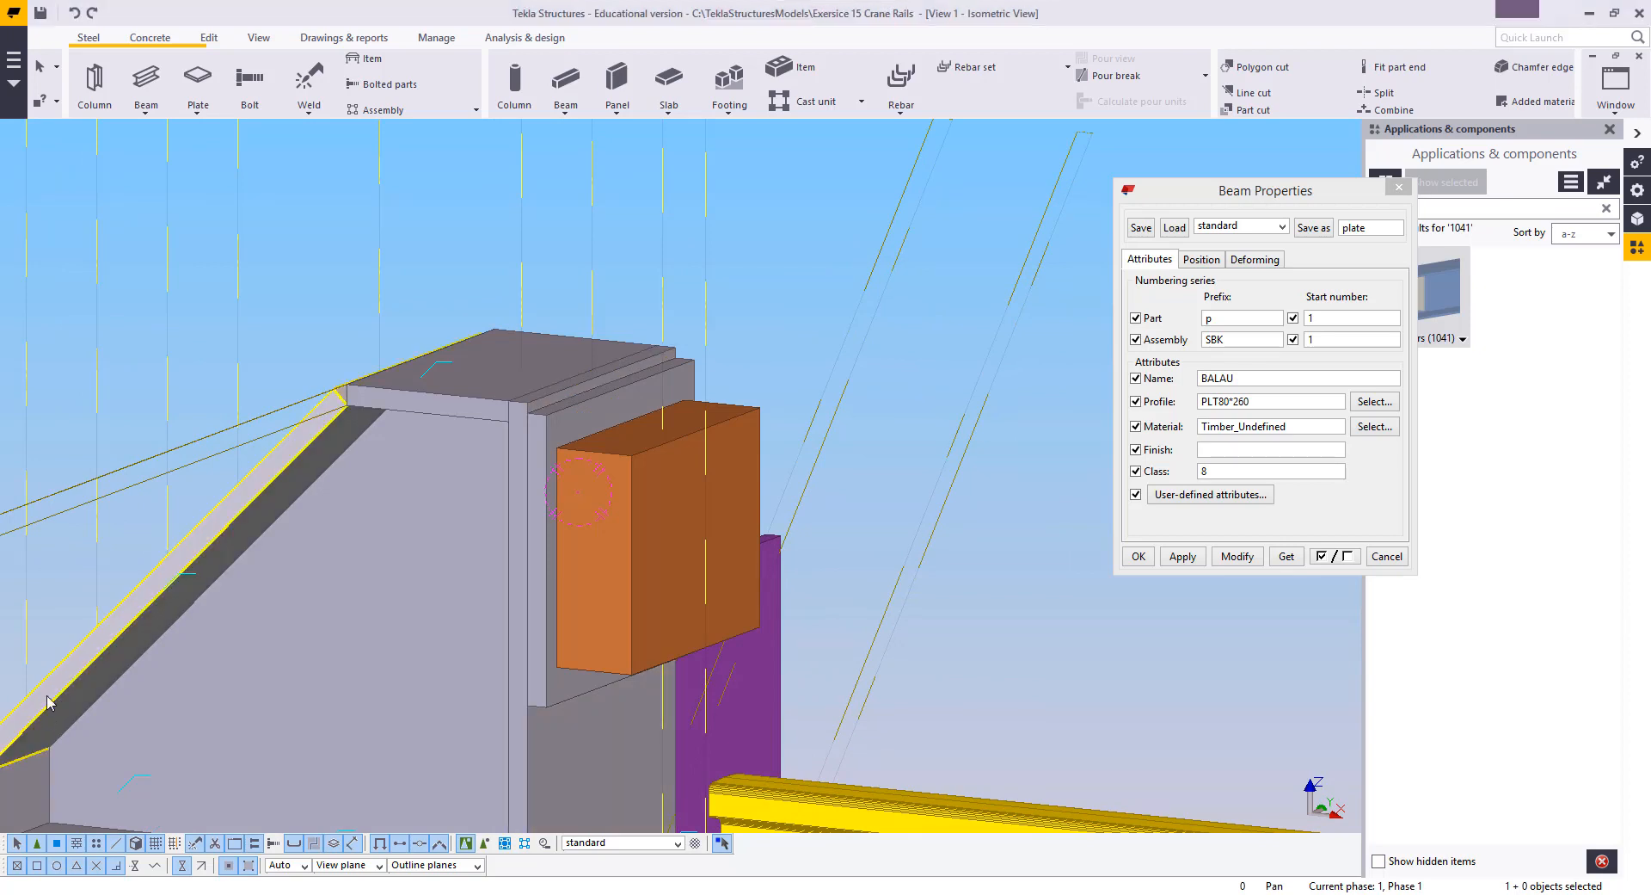
left_click(661, 519)
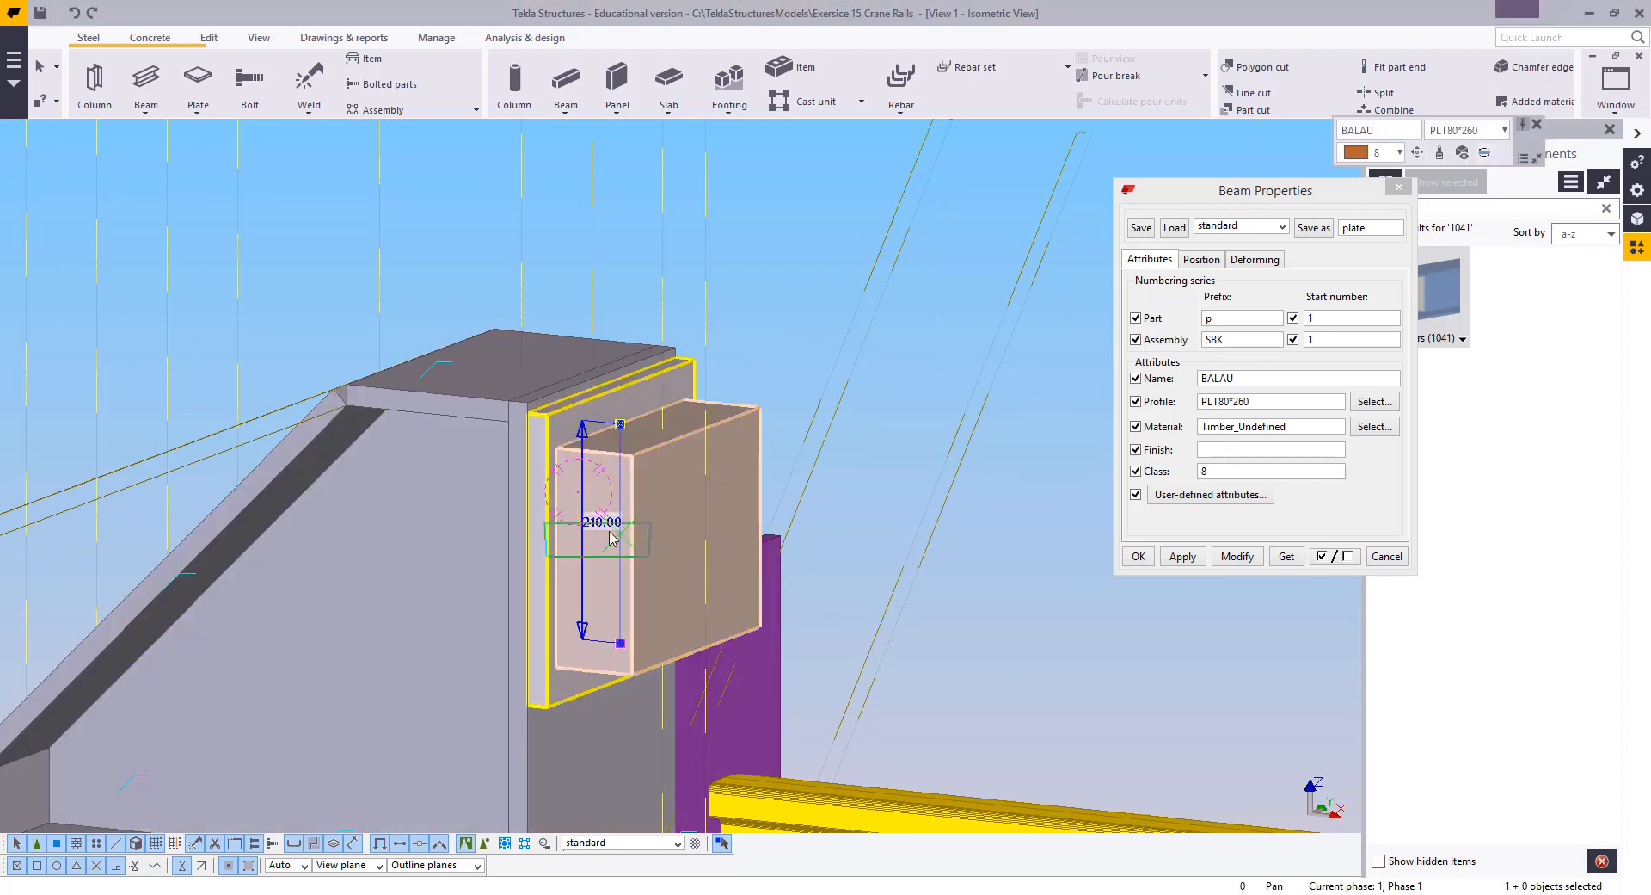
left_click(436, 313)
left_click(1399, 187)
In View 2, bolt the bracket's vertical end plate to the outer face plate, starting at the face plate's mid-height and aligned down toward the timber block's lower corner
left_click(1616, 86)
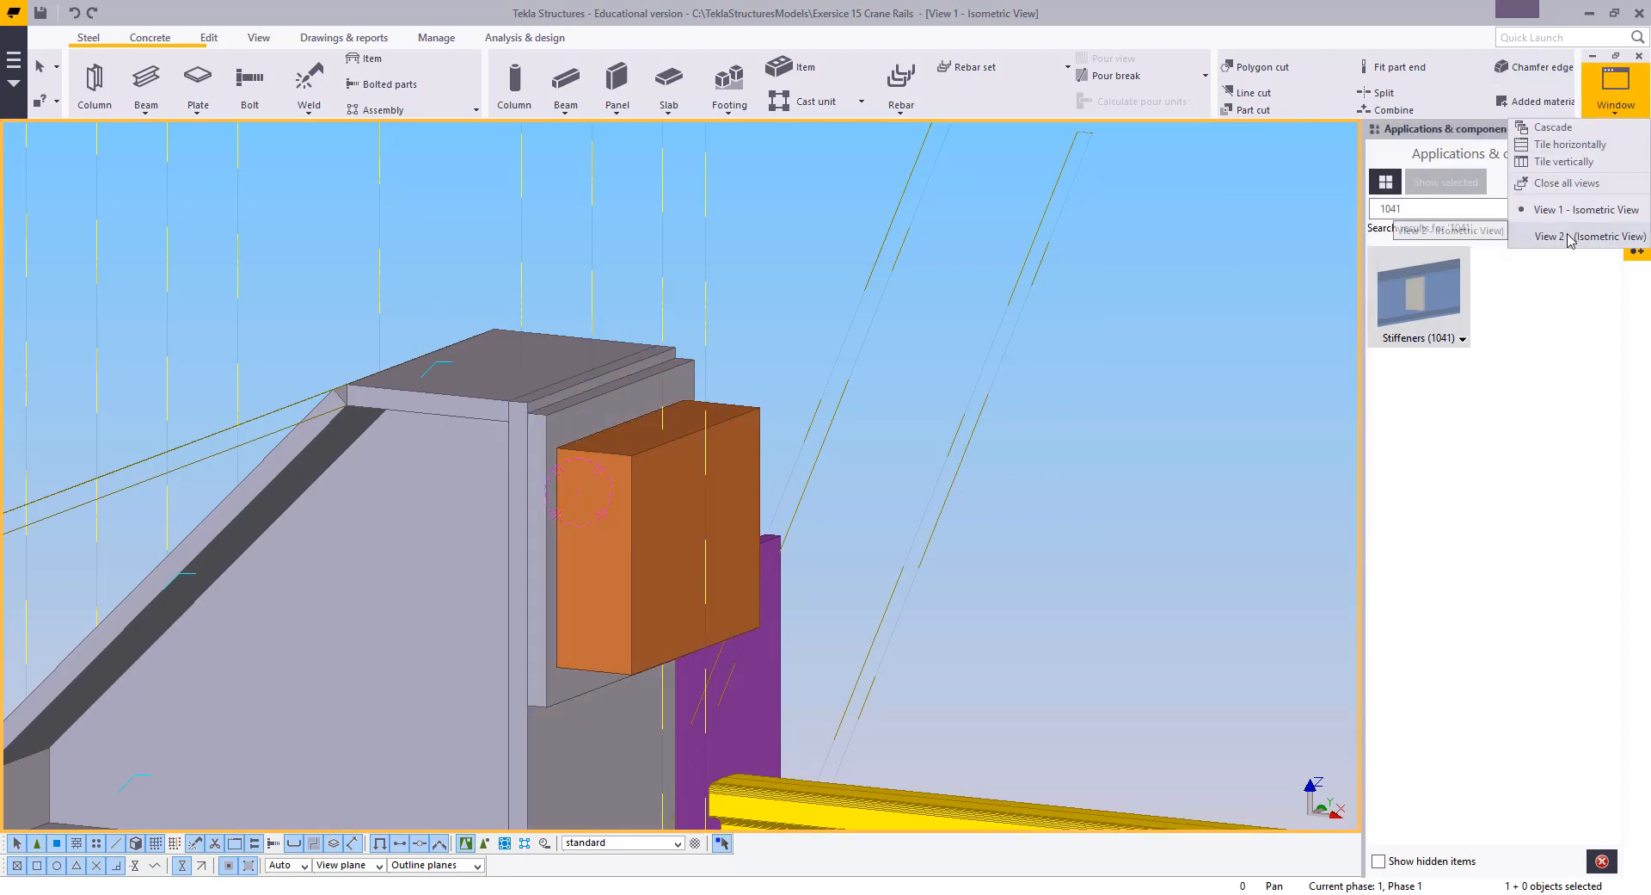
left_click(1548, 233)
right_click(921, 271)
left_click(943, 287)
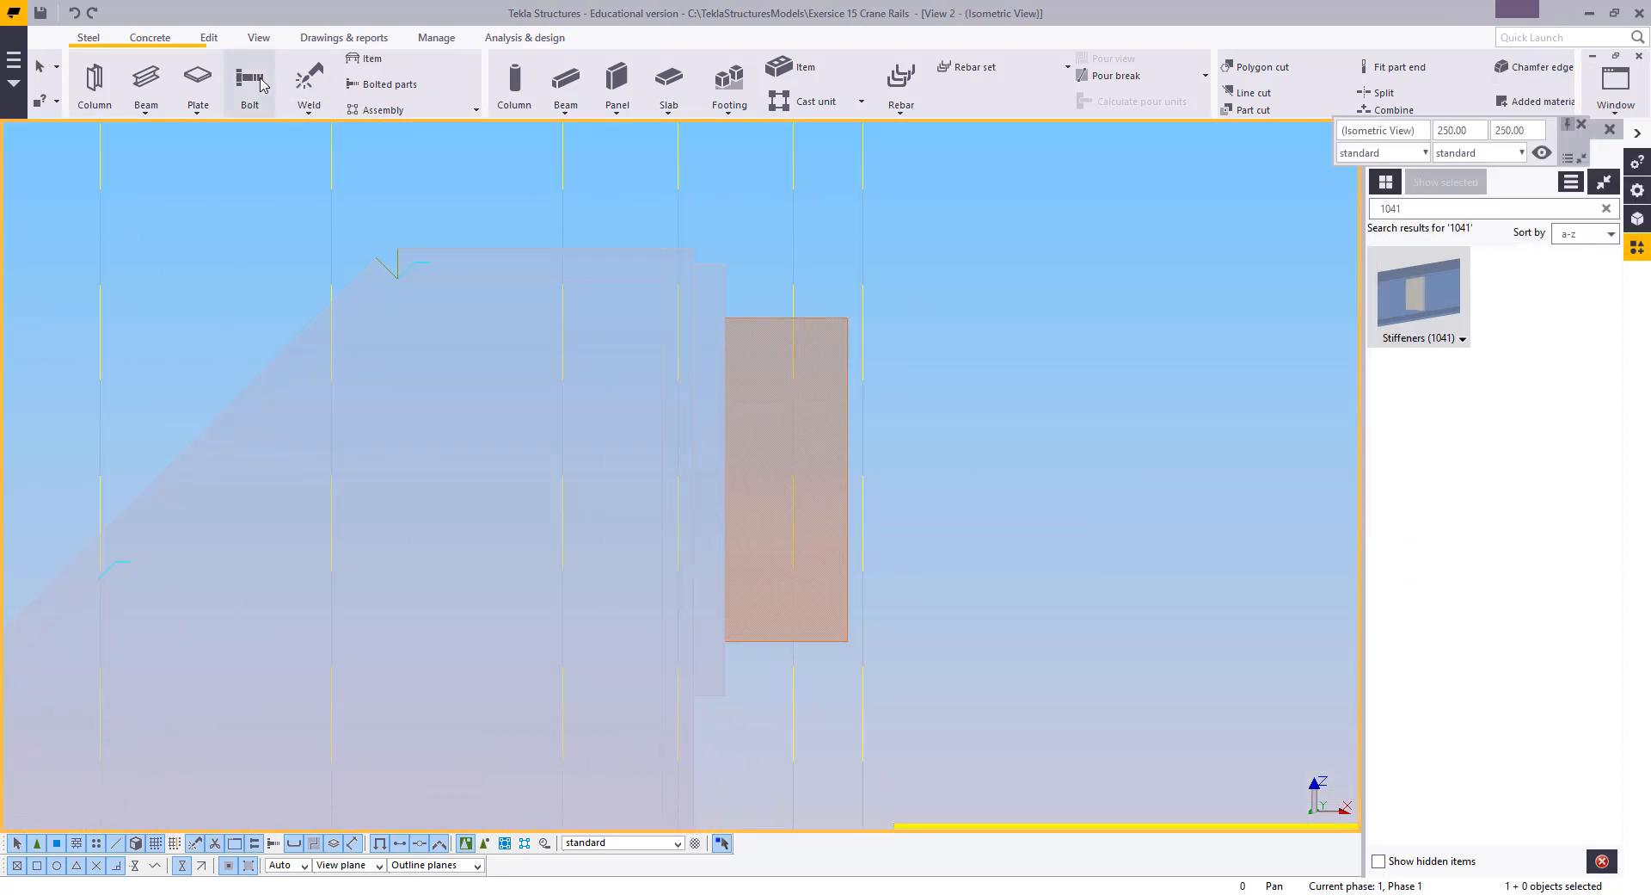
left_click(255, 81)
left_click(675, 249)
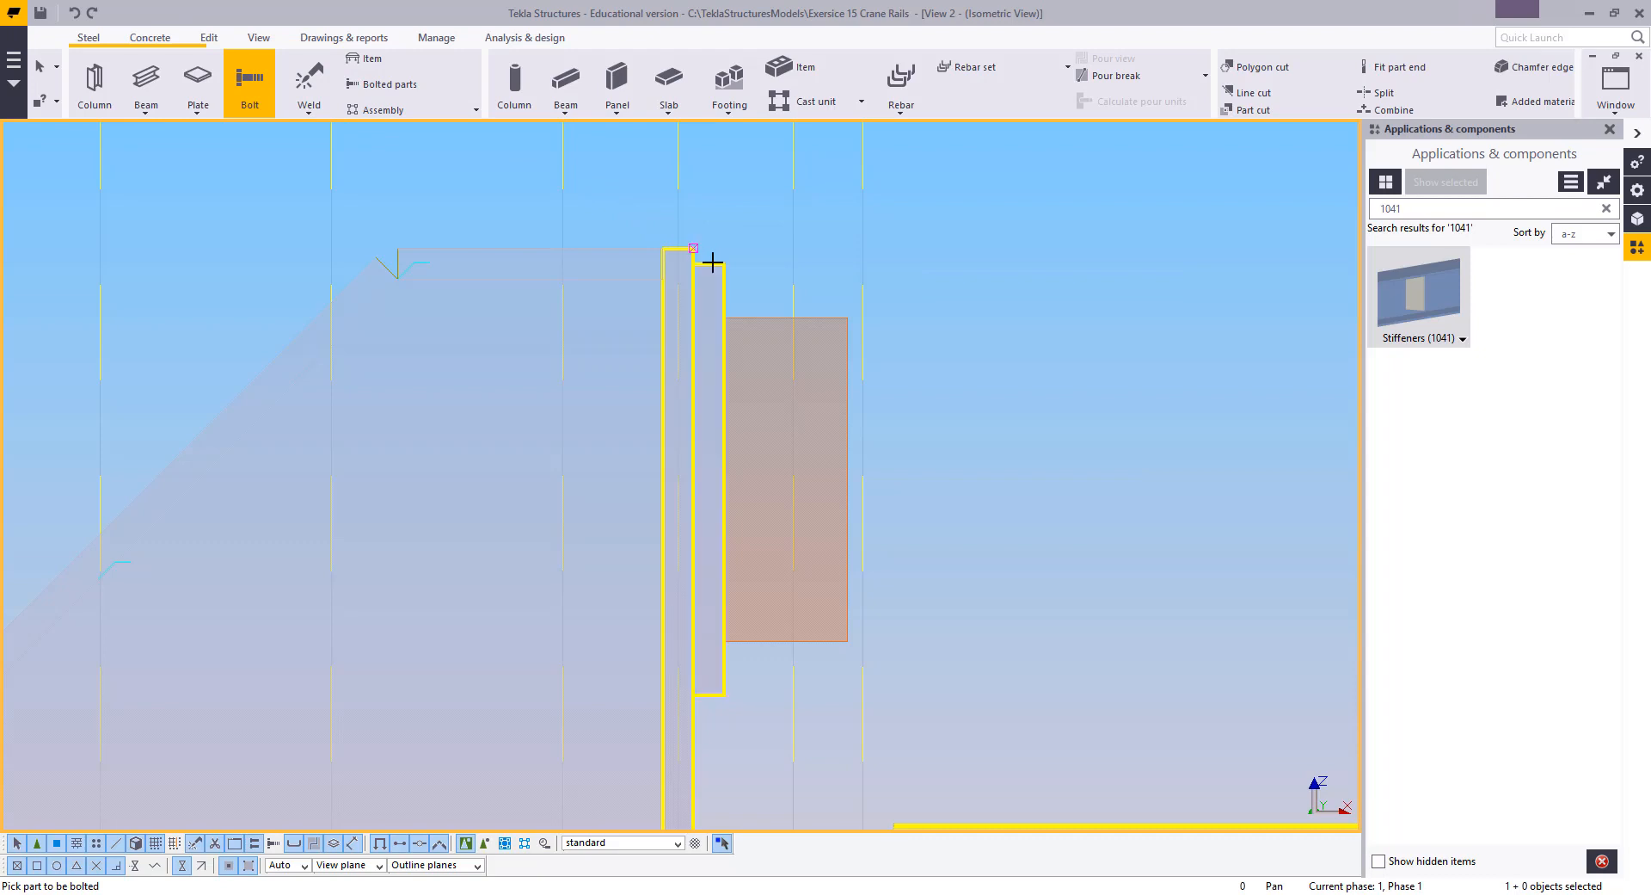
left_click(710, 259)
middle_click(707, 211)
left_click(721, 472)
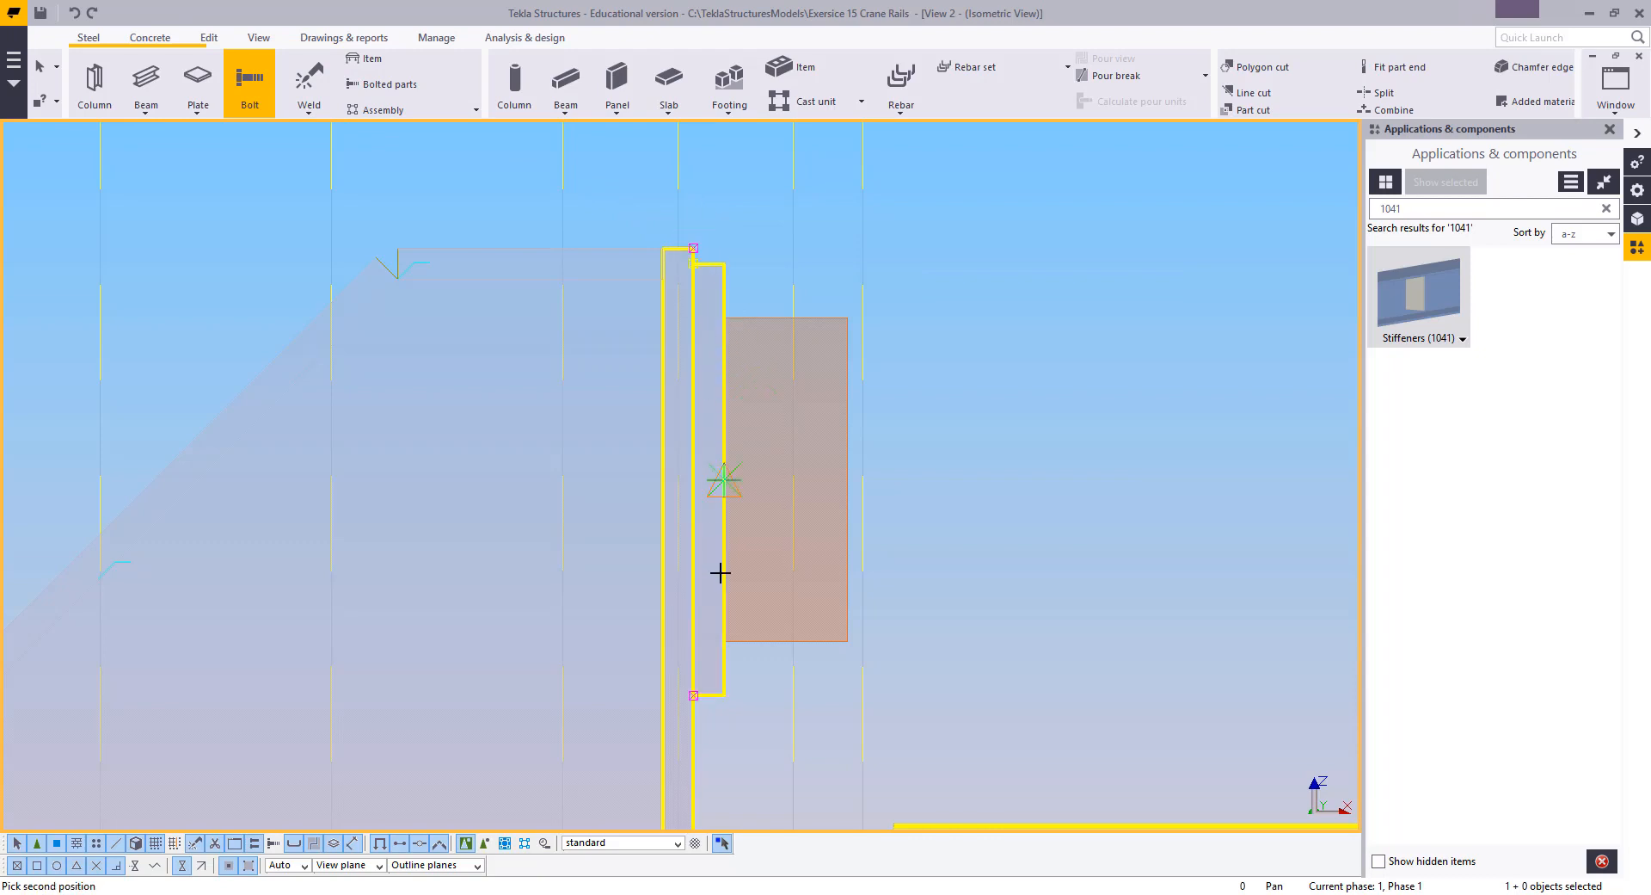
left_click(725, 647)
right_click(540, 394)
Open the new bolt's properties and add a horizontal construction line from the bolt origin across the timber block at mid-height
double_click(641, 481)
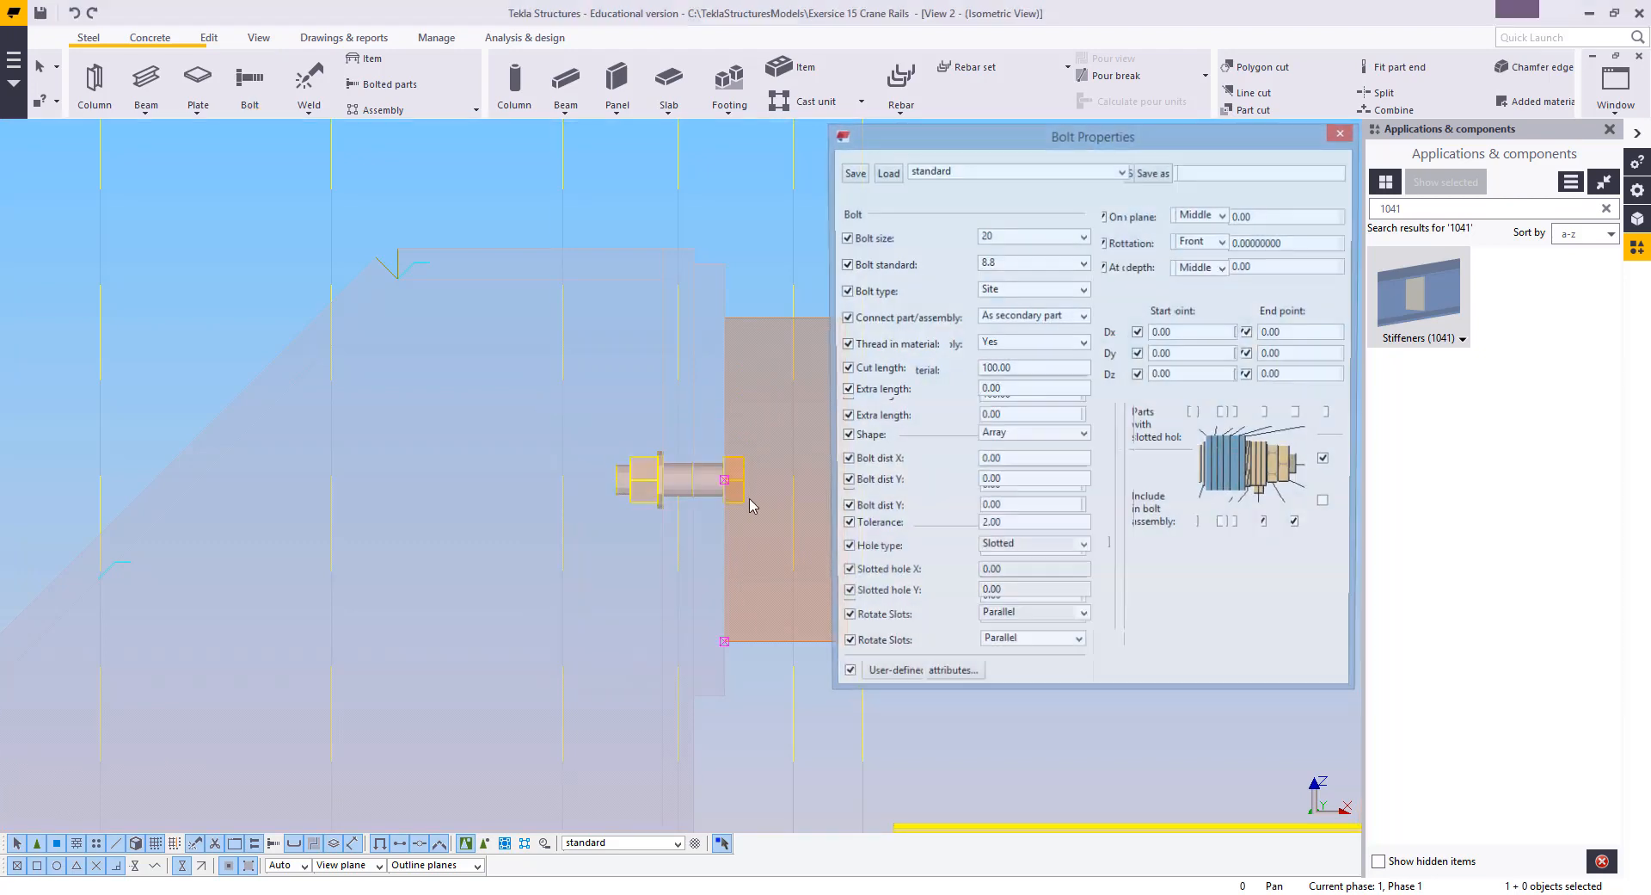
middle_click_drag(623, 507, 551, 523)
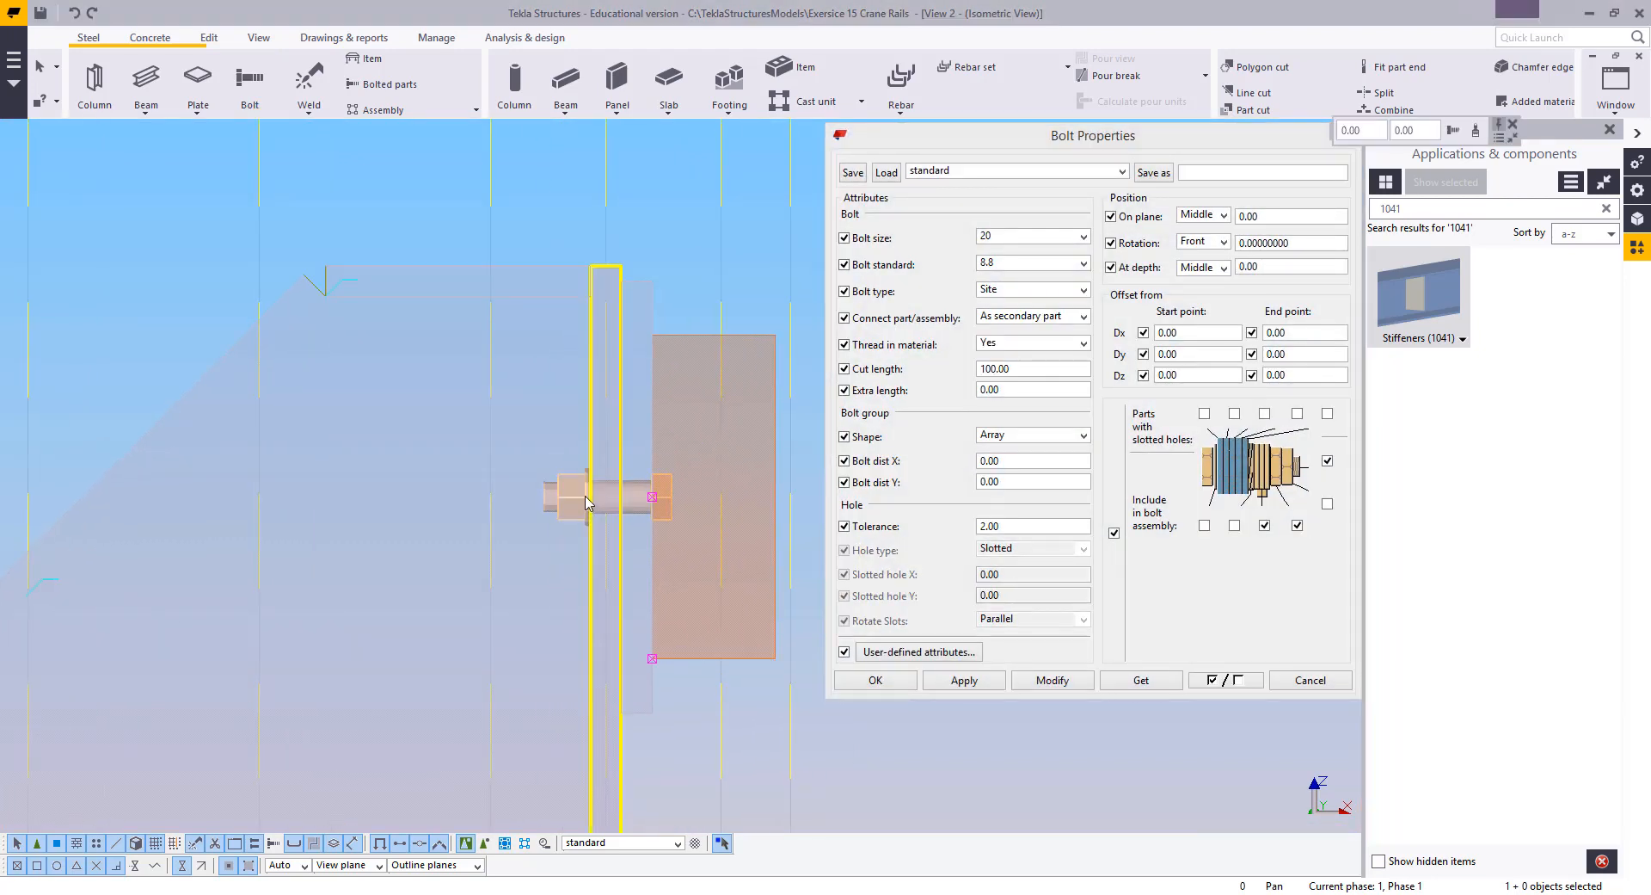
left_click(206, 38)
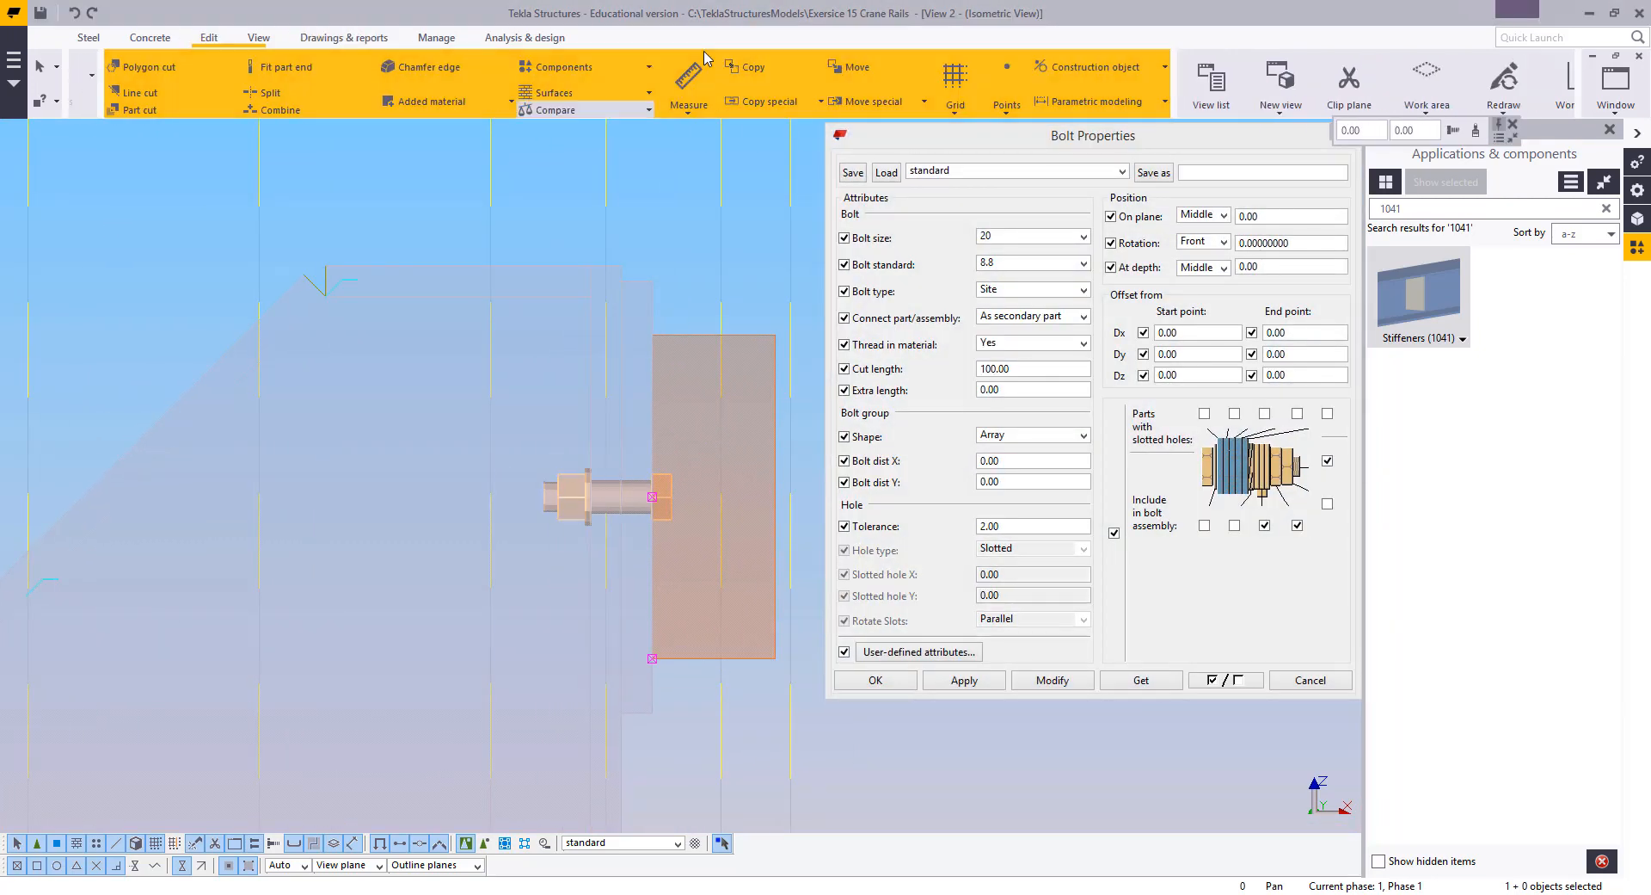
left_click(1068, 66)
left_click(1024, 105)
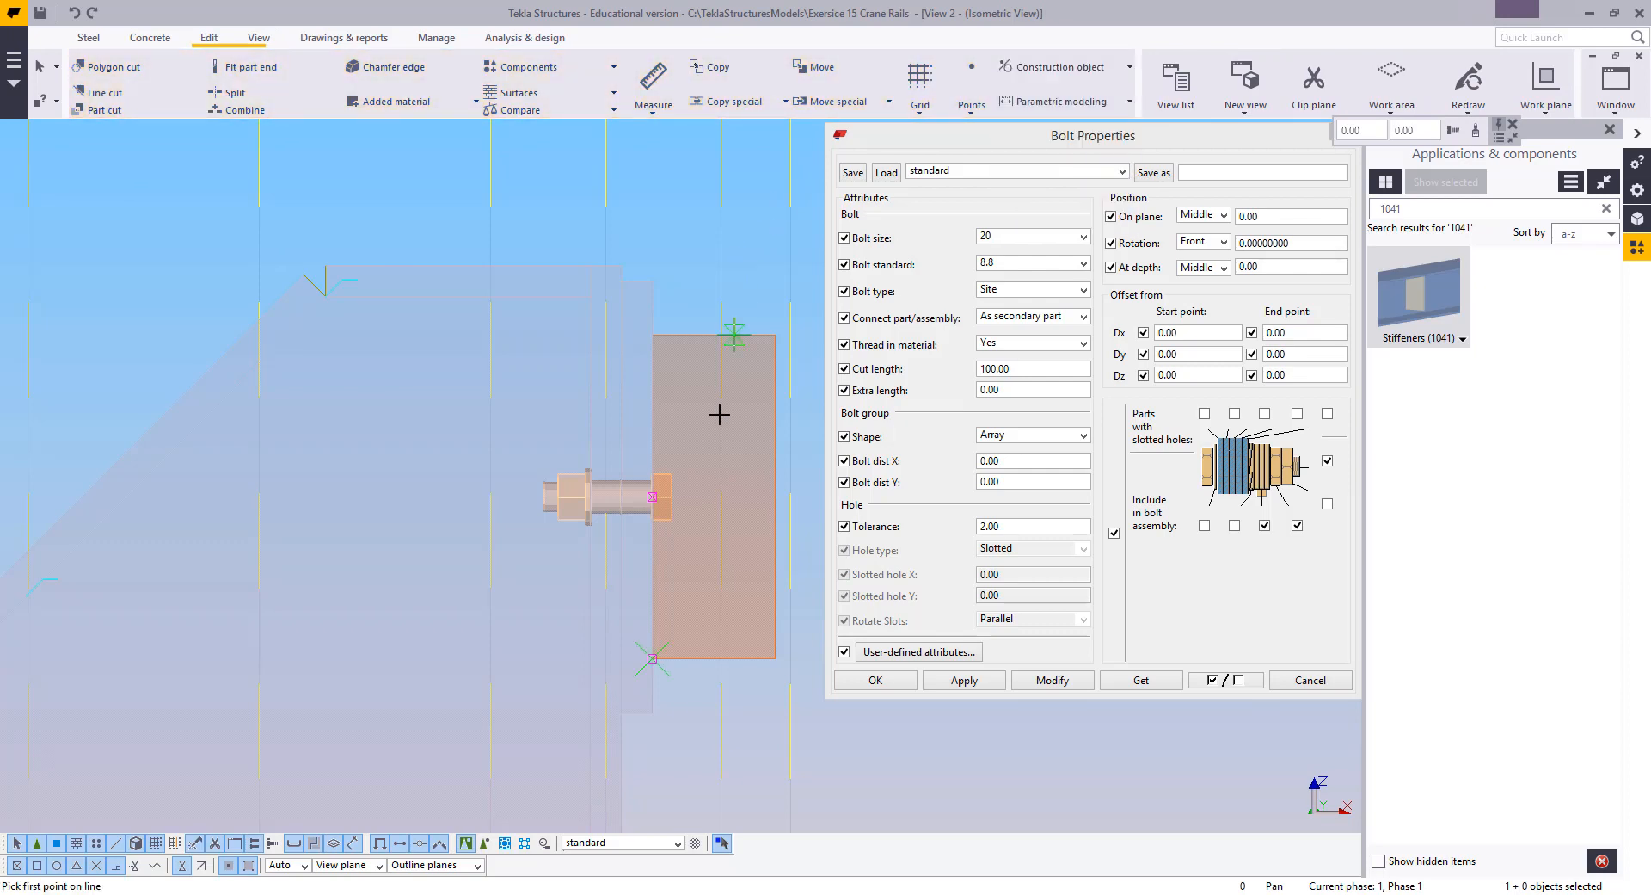
left_click(652, 496)
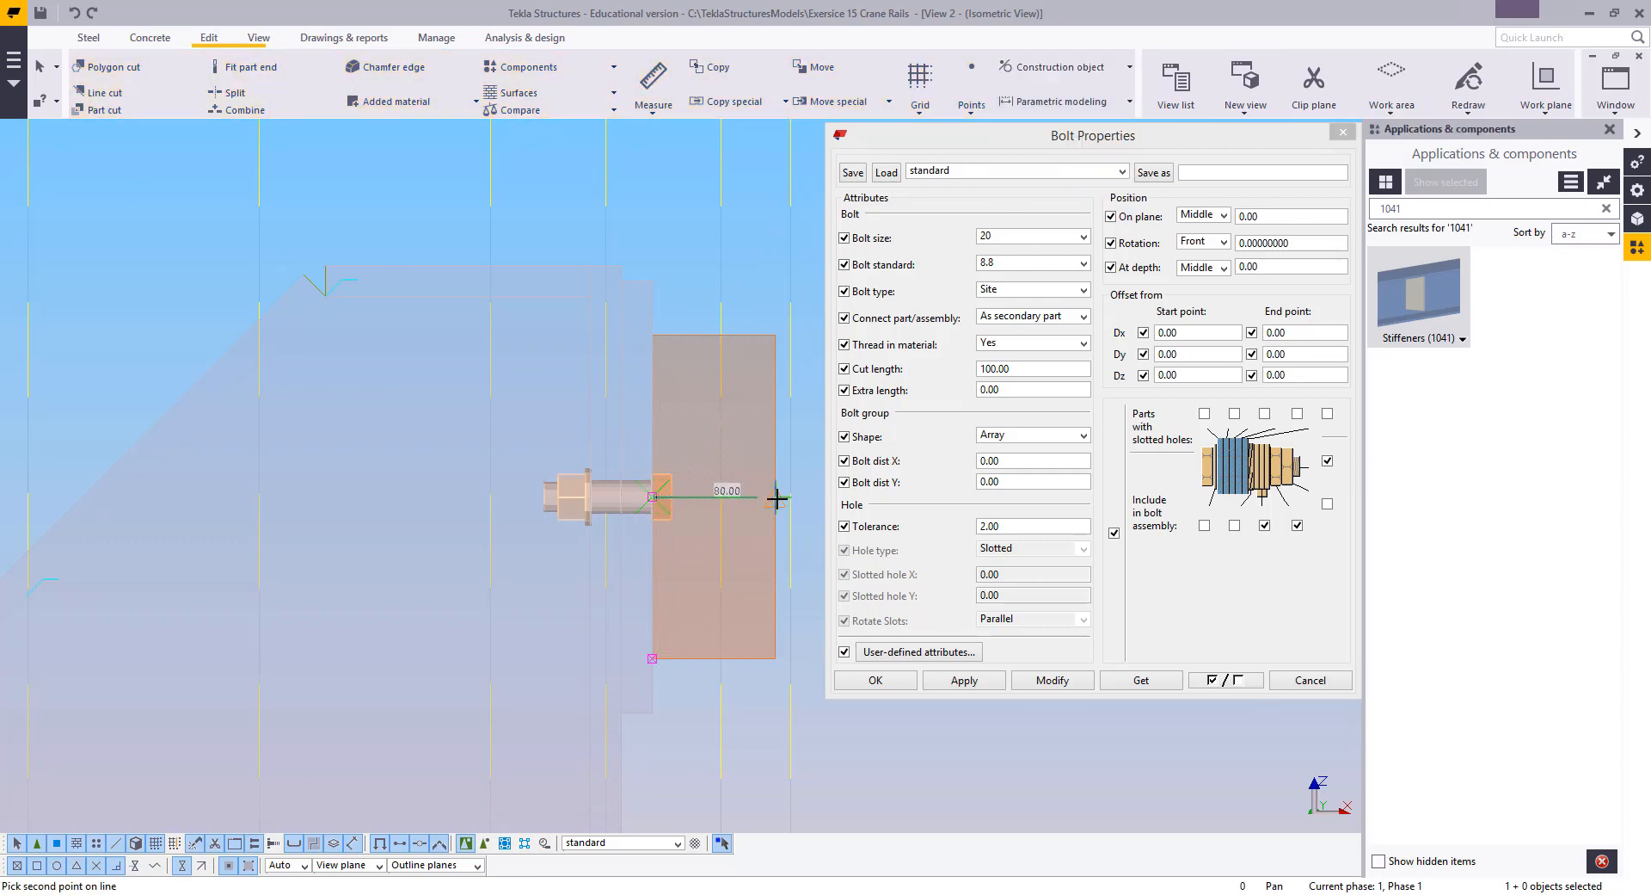
left_click(778, 498)
middle_click_drag(649, 363, 480, 455)
middle_click_drag(657, 559, 616, 553)
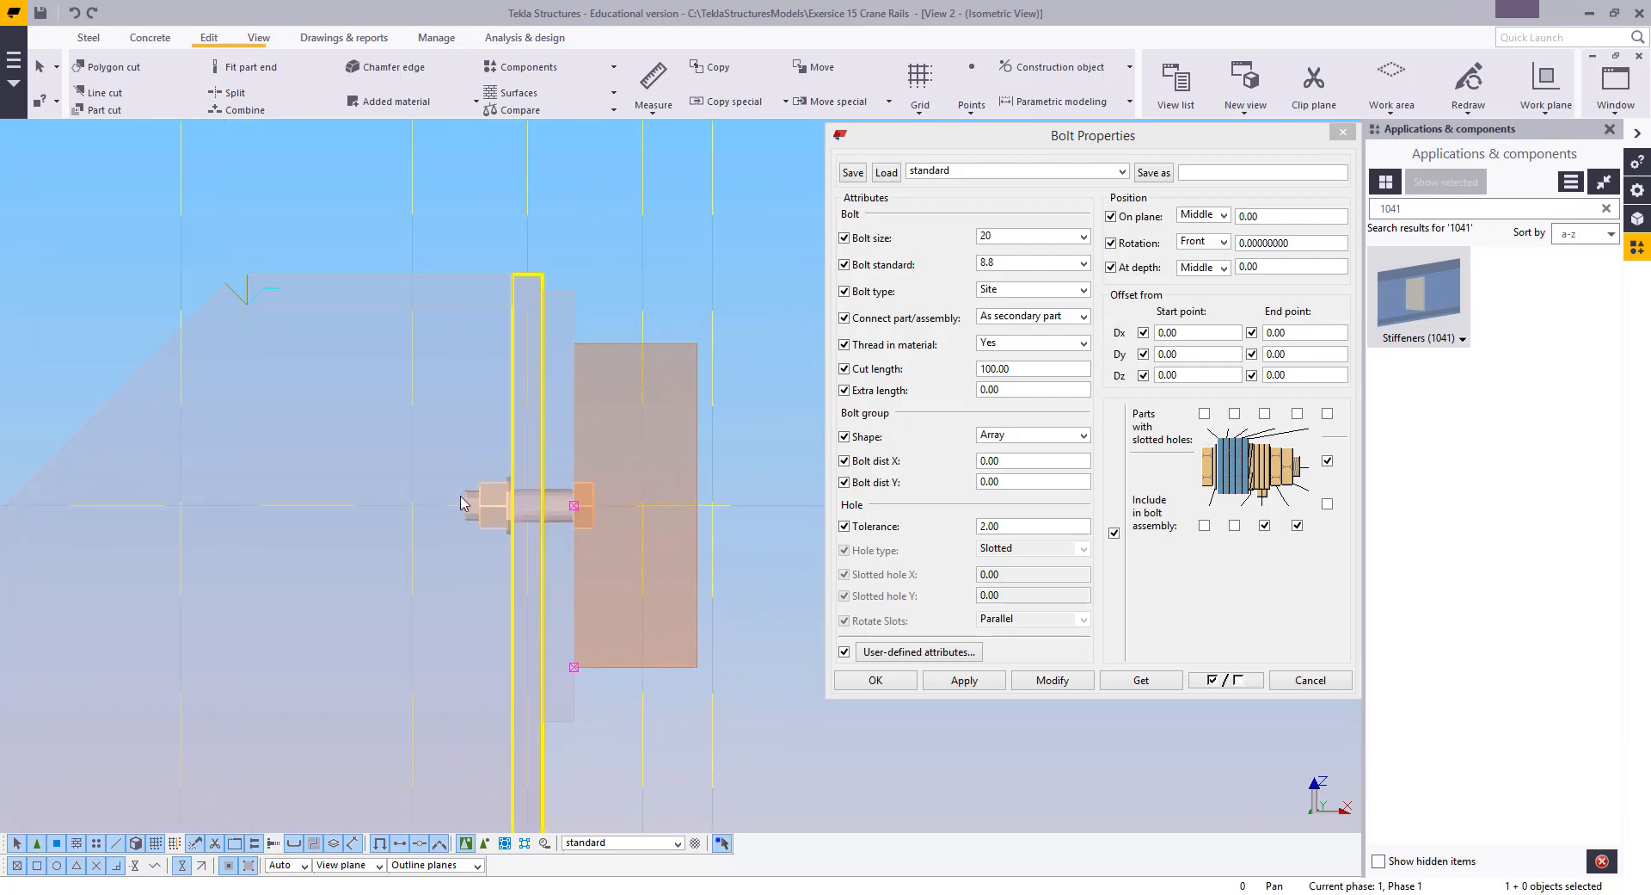
Set the bolt group's start-point Dx offset to -50 and its bolt distance X to 100
left_click(1210, 333)
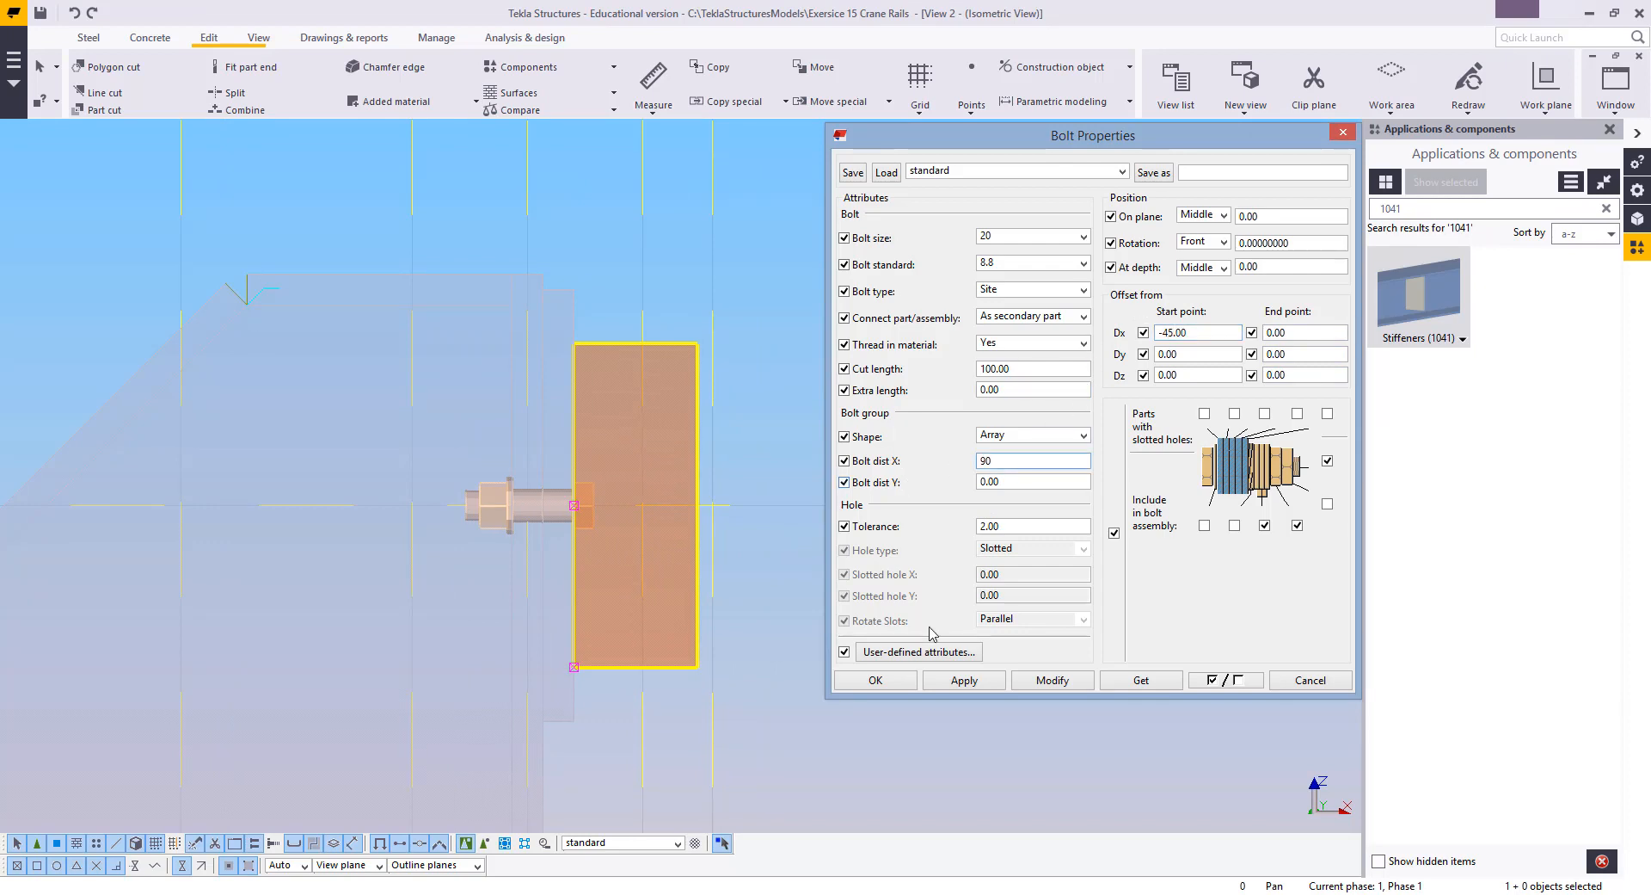
left_click(1051, 680)
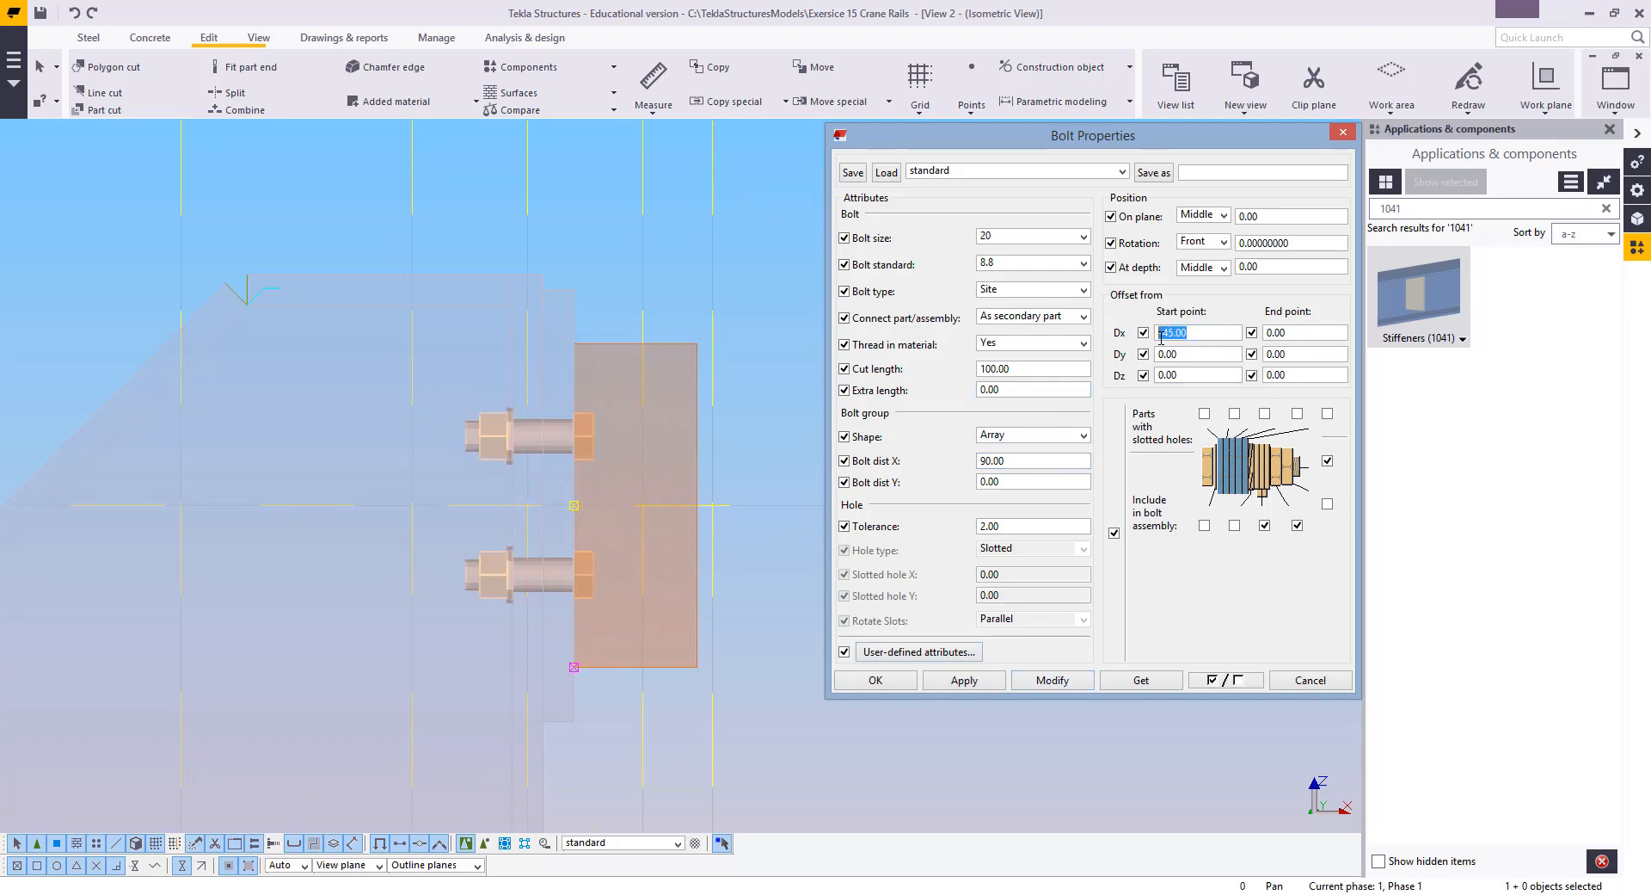
type("50")
double_click(1037, 459)
type("100")
left_click(1045, 680)
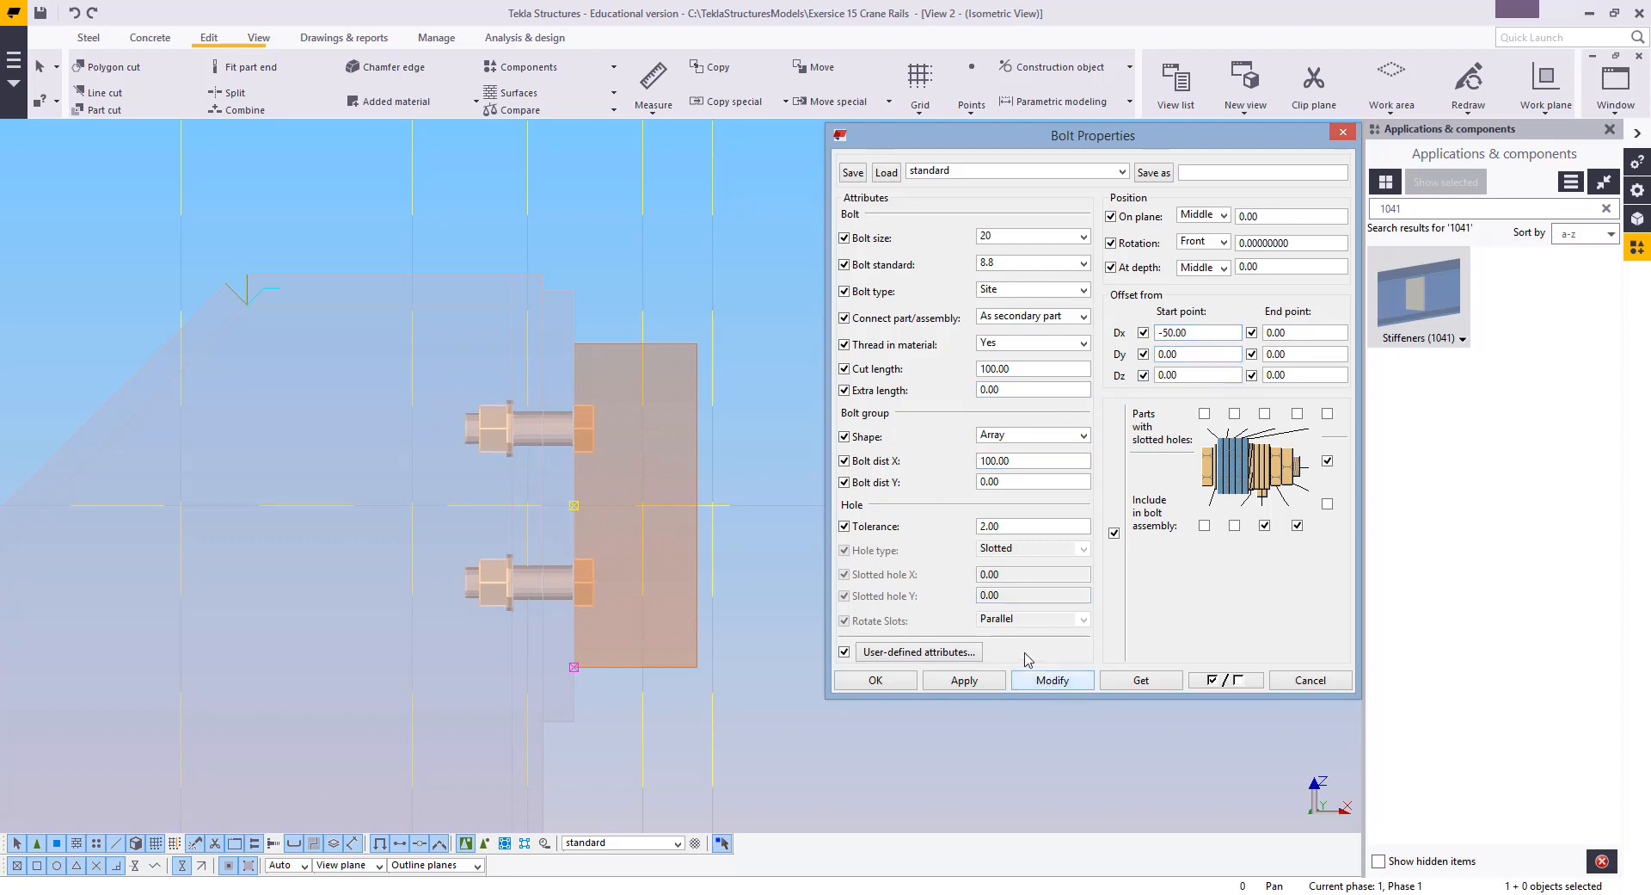
Set bolt distance Y to 140 and exclude the bolt, washers and nuts from the assembly, leaving only holes
left_click_drag(1017, 484, 867, 496)
type("140")
left_click(1042, 679)
left_click(1037, 682)
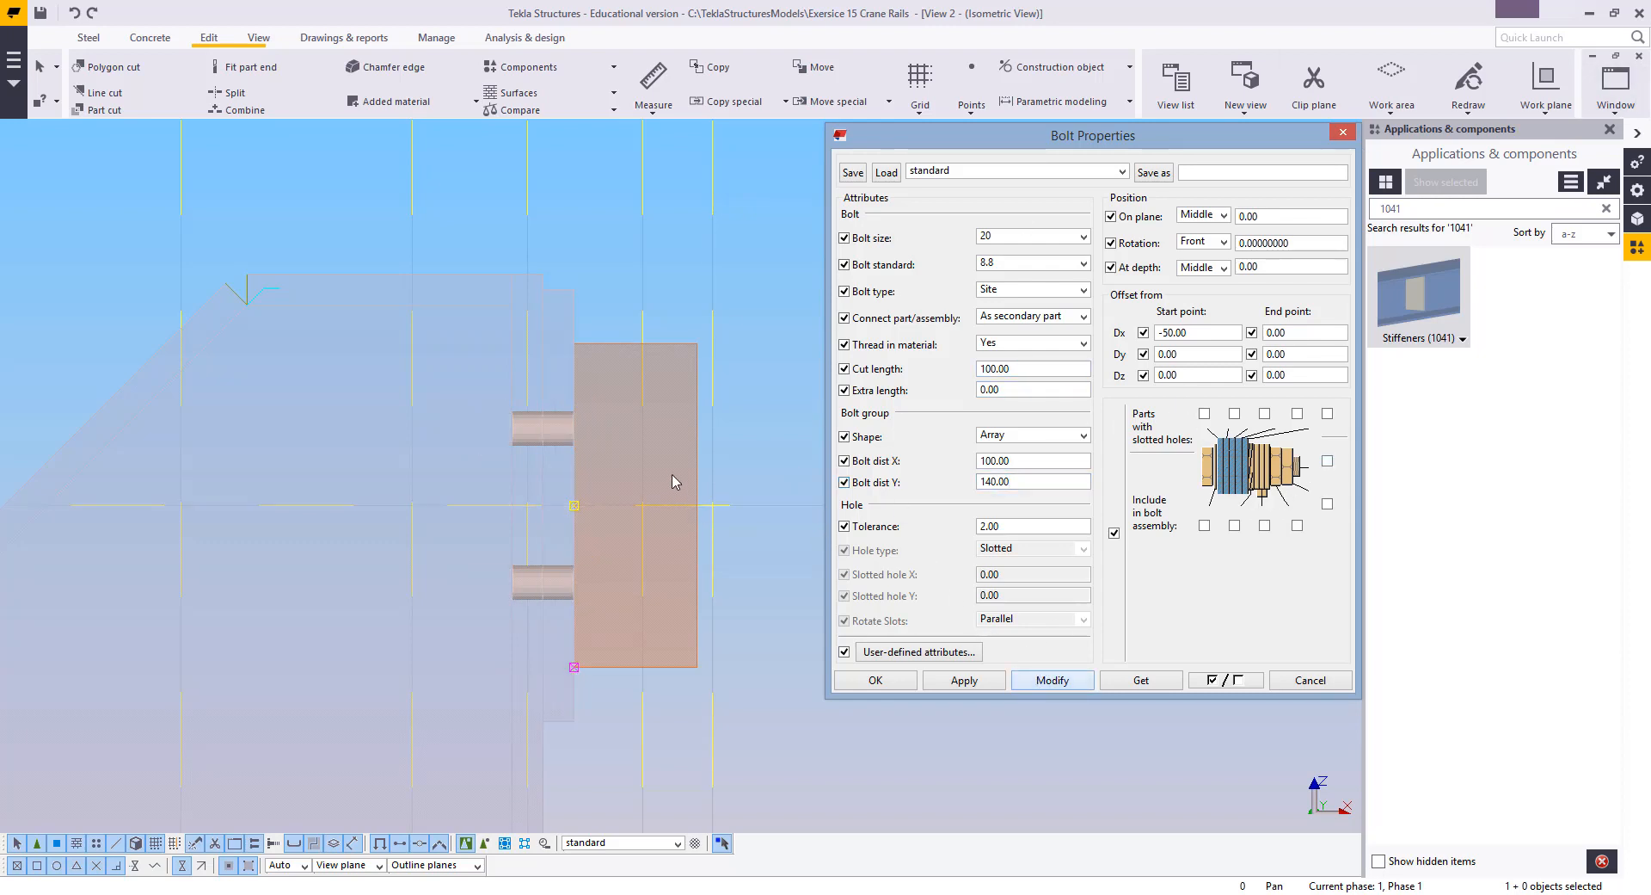
Inspect the hole pattern behind the timber block in the isometric view with transparent parts, and close the bolt properties
left_click(1616, 86)
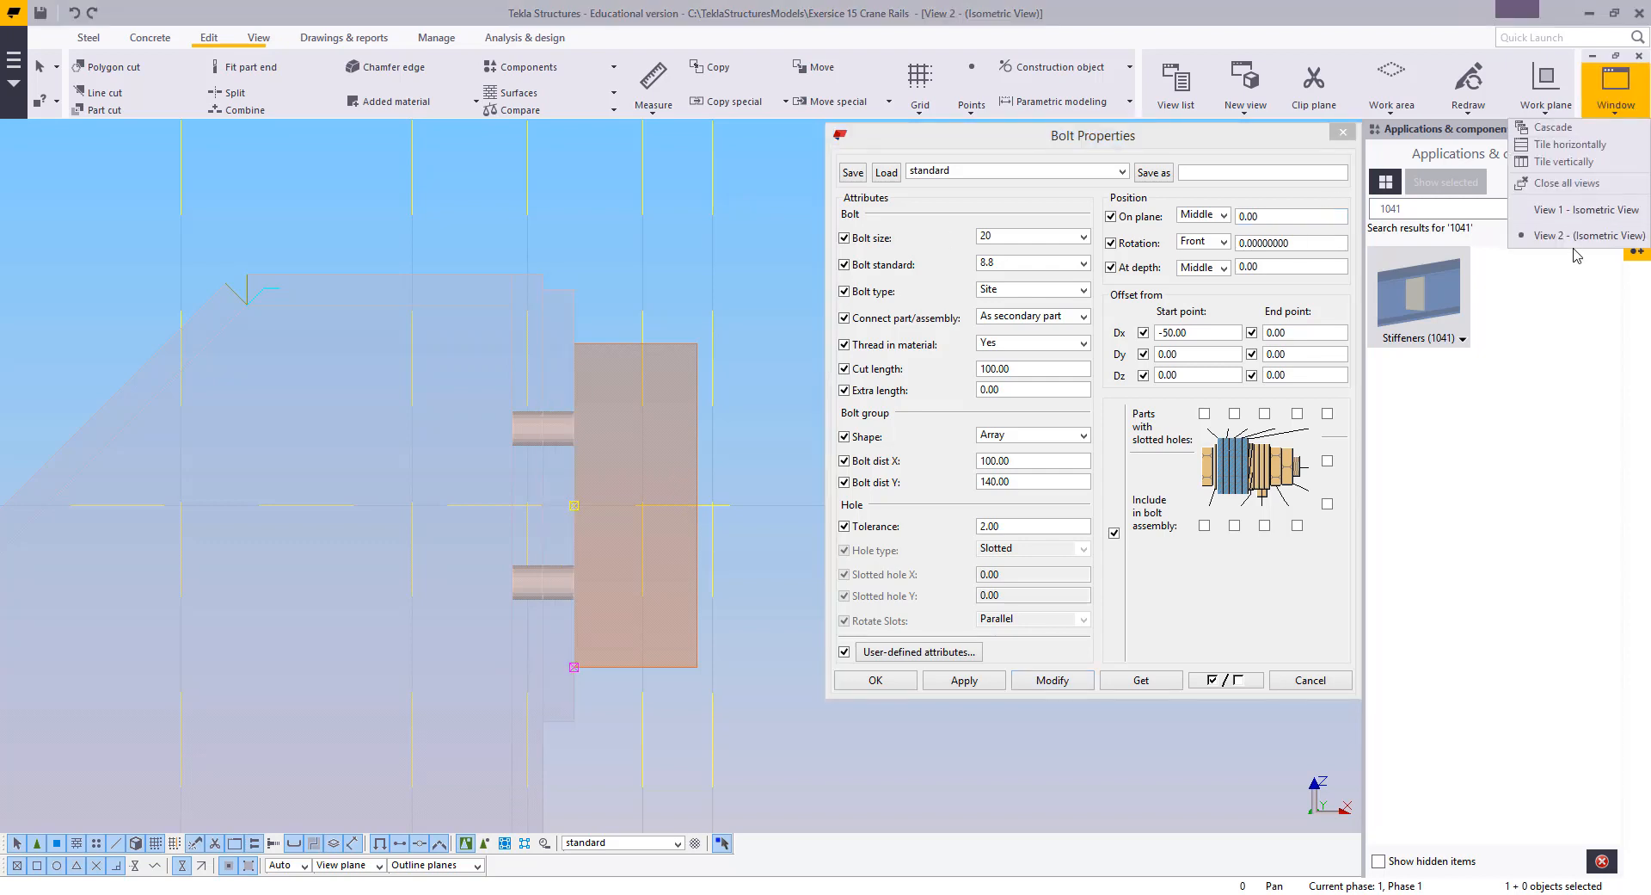
left_click(1539, 206)
middle_click_drag(626, 526, 556, 552)
scroll(582, 554, "up", 3)
key("ctrl+2")
middle_click_drag(622, 506, 447, 508, "ctrl")
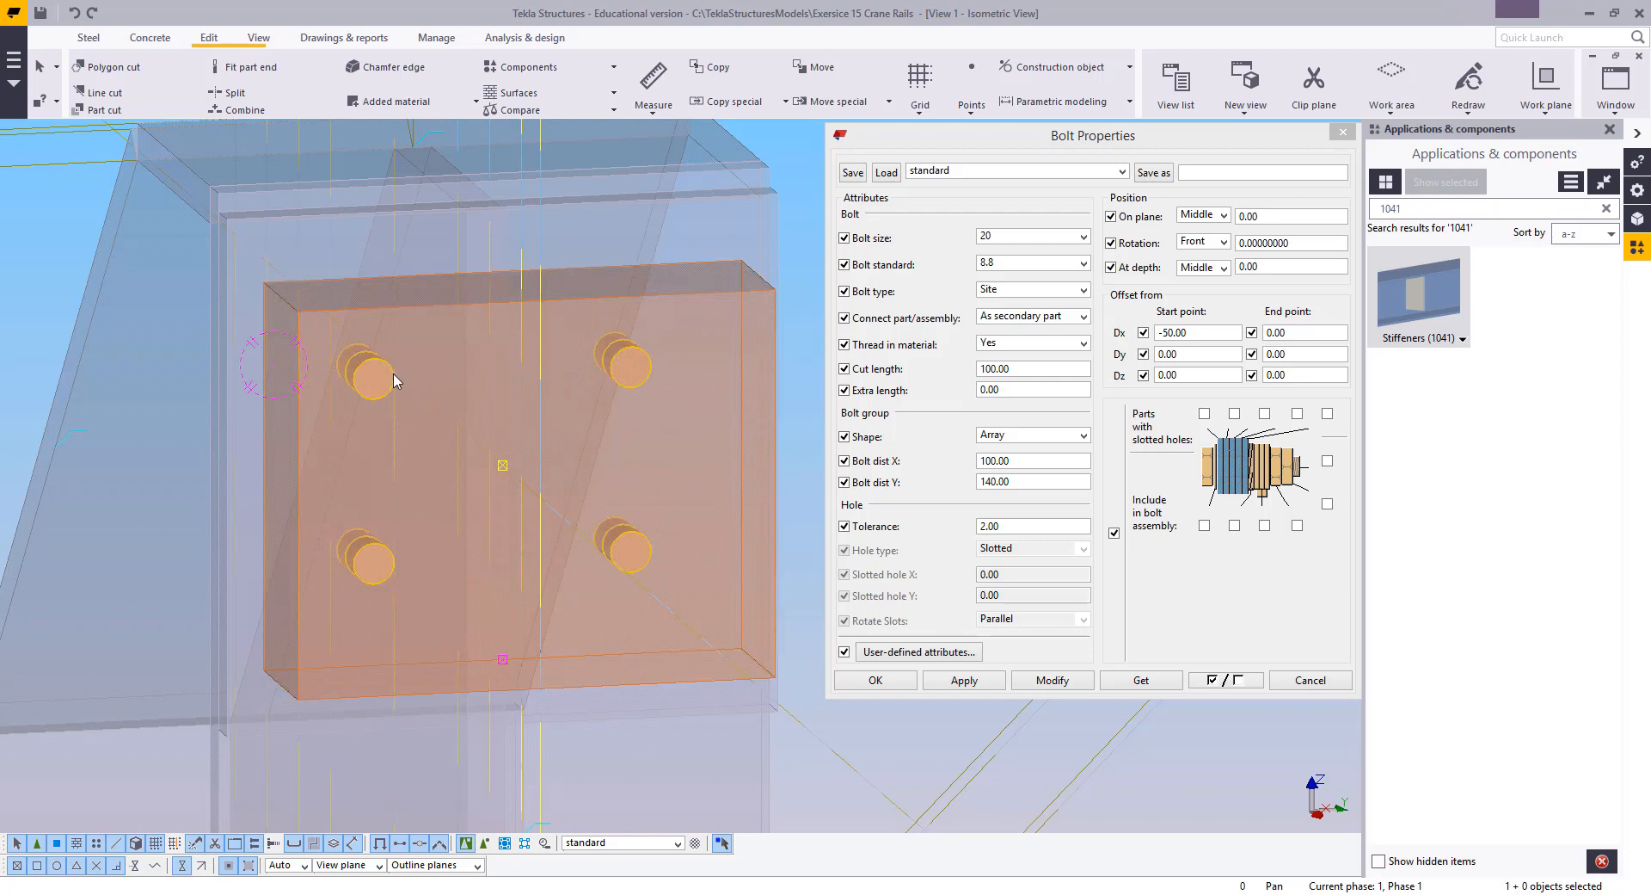
left_click(944, 688)
left_click(907, 686)
right_click(875, 546)
left_click(886, 551)
left_click(892, 624)
scroll(892, 625, "down", 2)
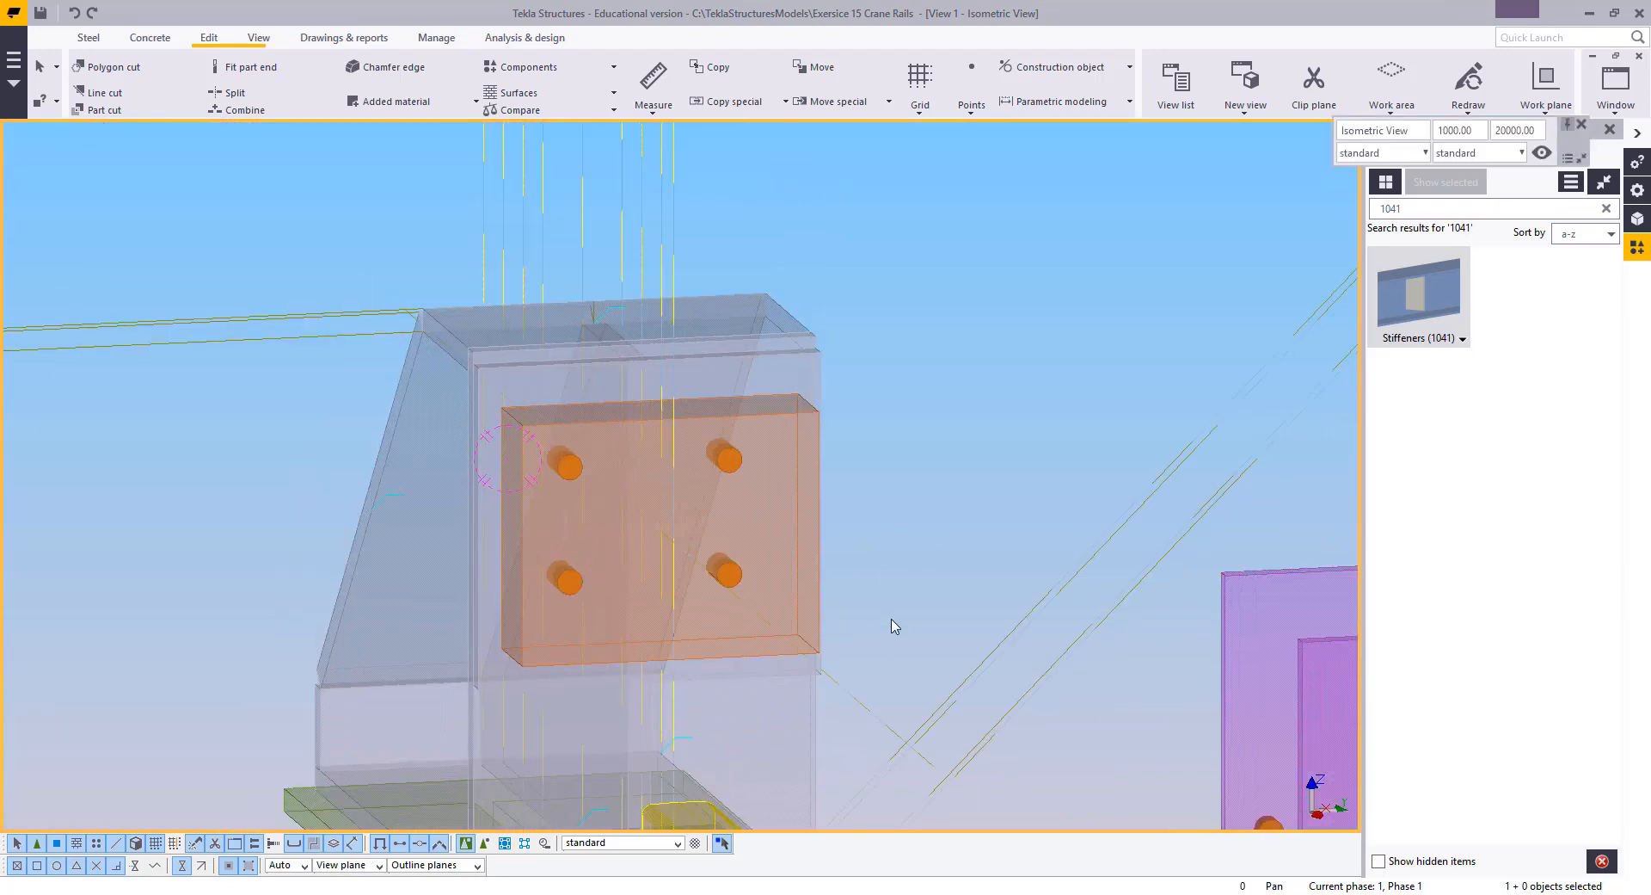
middle_click_drag(892, 625, 951, 627, "ctrl")
mouse_move(584, 478)
middle_mouse_down()
mouse_move(627, 435)
mouse_move(613, 486)
middle_mouse_up()
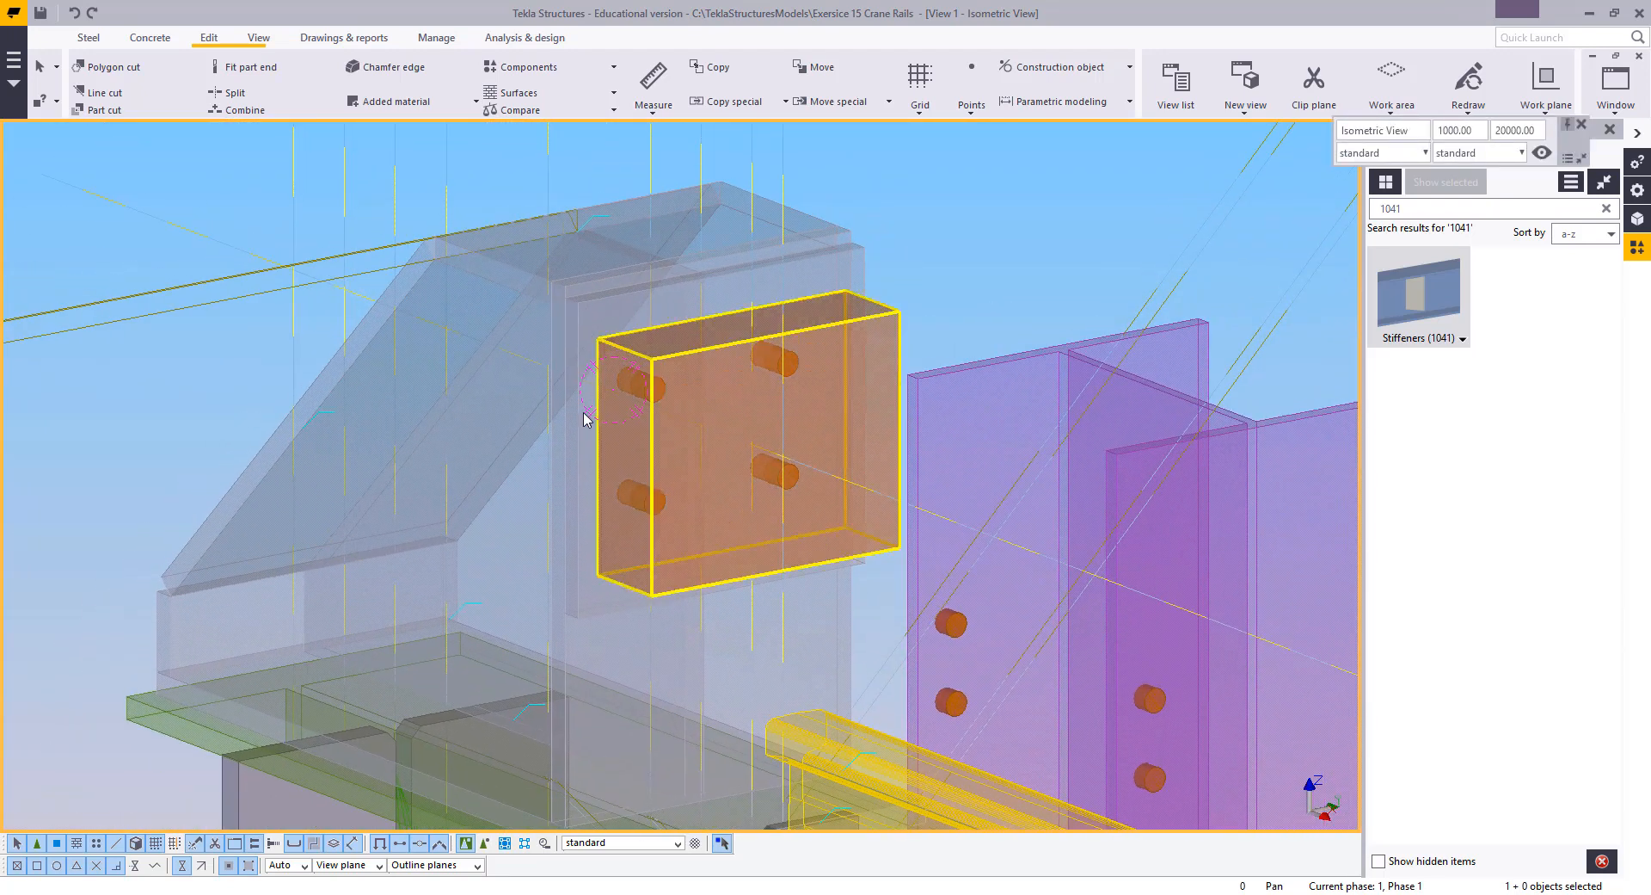
In View 2, copy the bracket's top plate down so its end midpoint lies on the horizontal construction line
left_click(1616, 86)
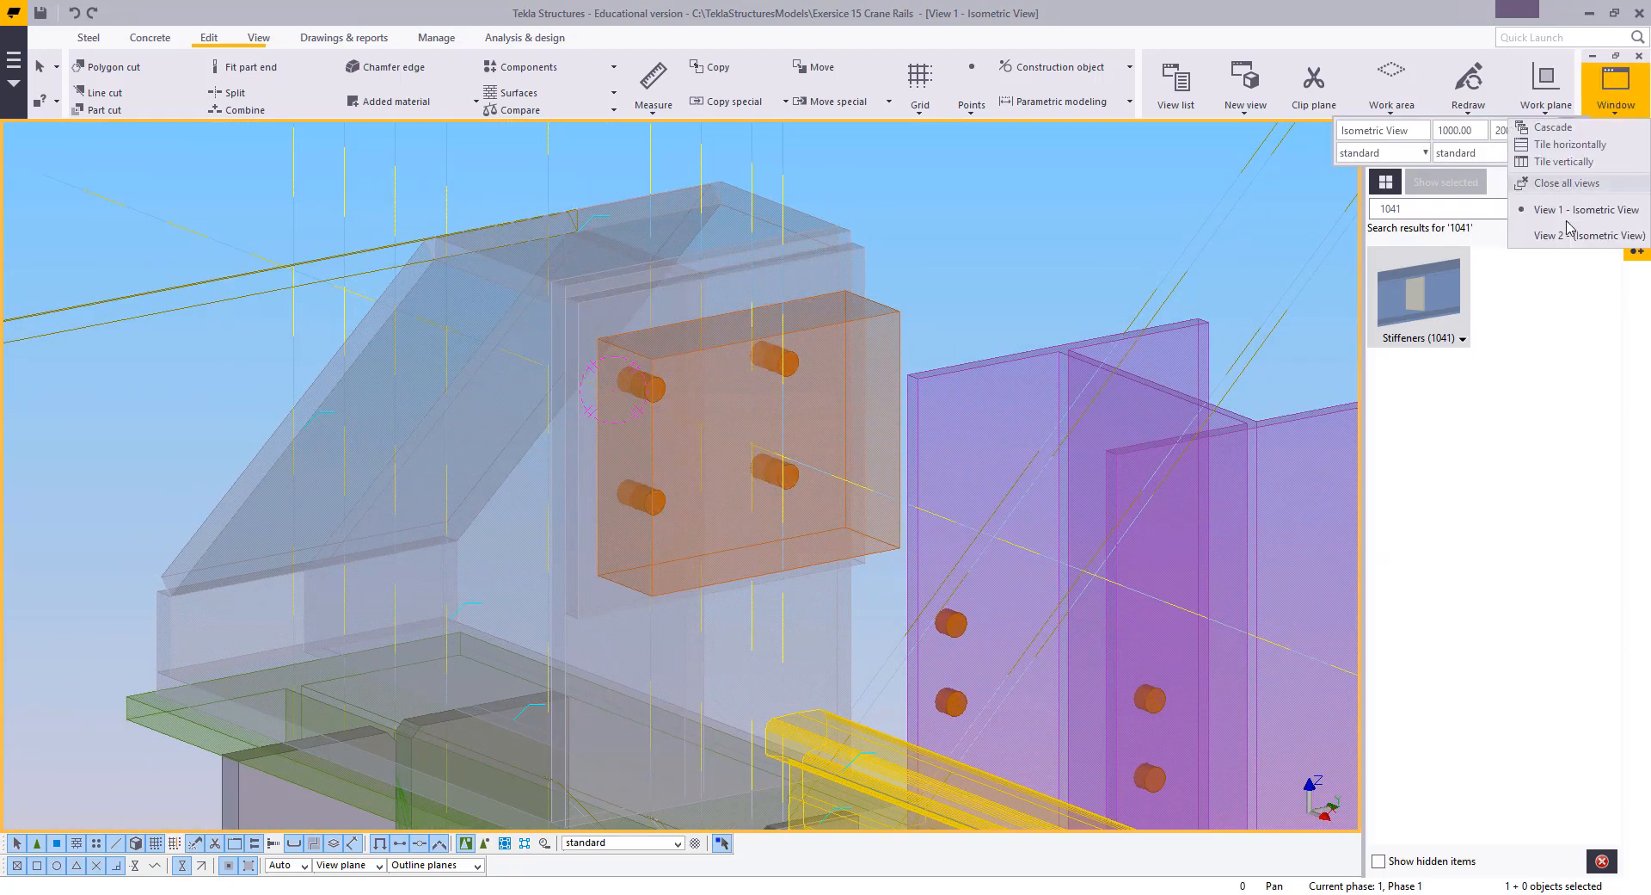
left_click(1548, 232)
middle_click_drag(727, 416, 1135, 427)
scroll(1032, 443, "down", 5)
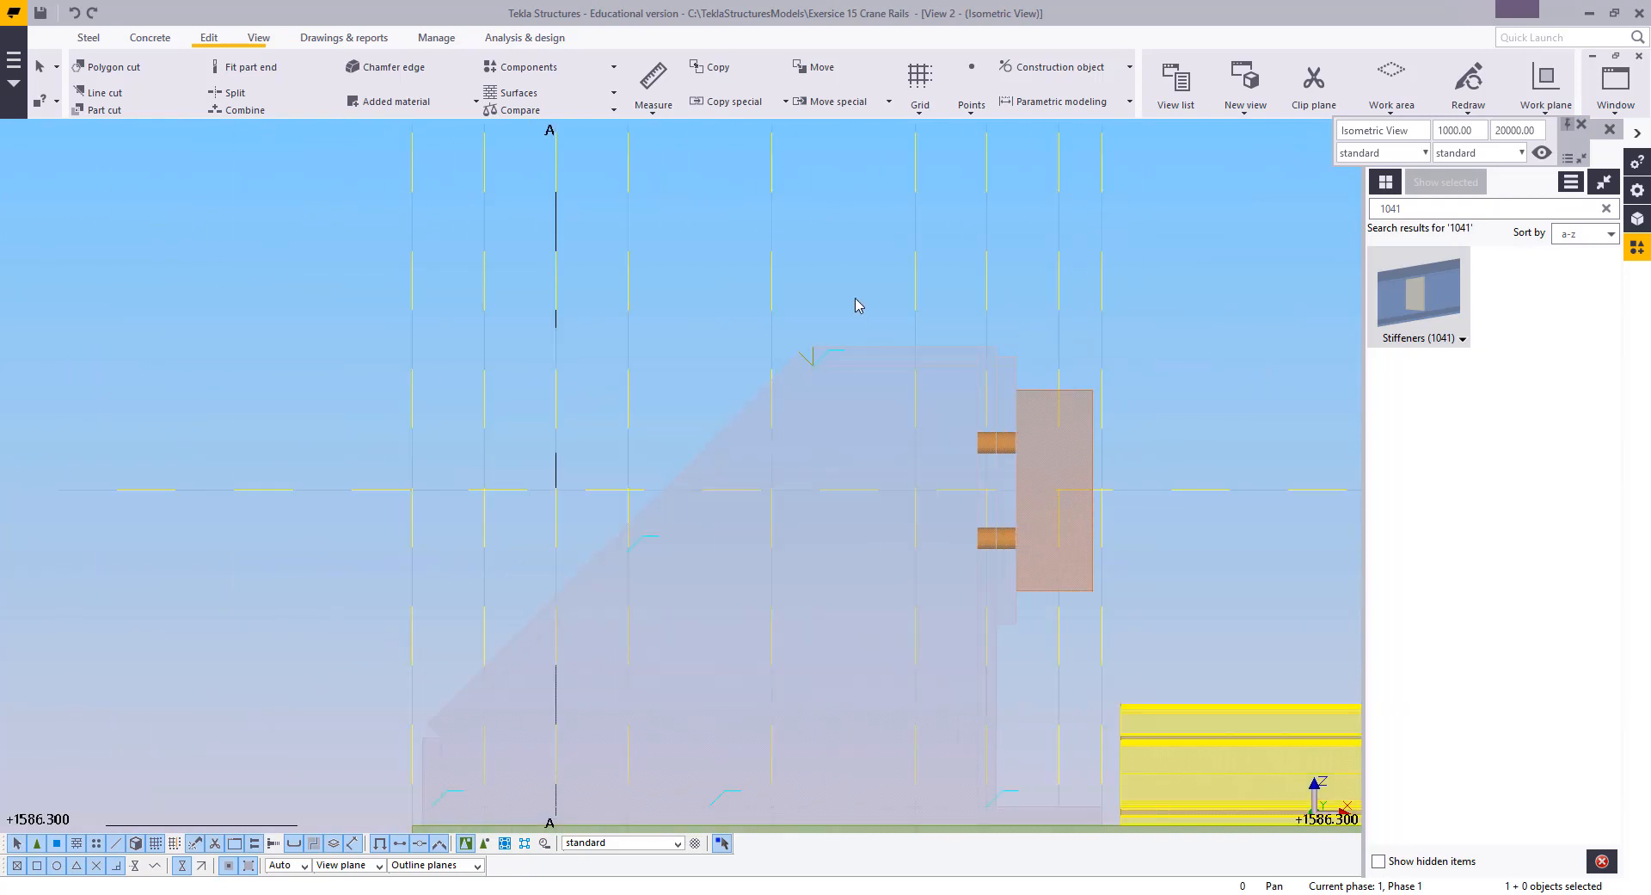
middle_click_drag(854, 299, 802, 282)
scroll(800, 304, "up", 4)
left_click(799, 351)
right_click(771, 346)
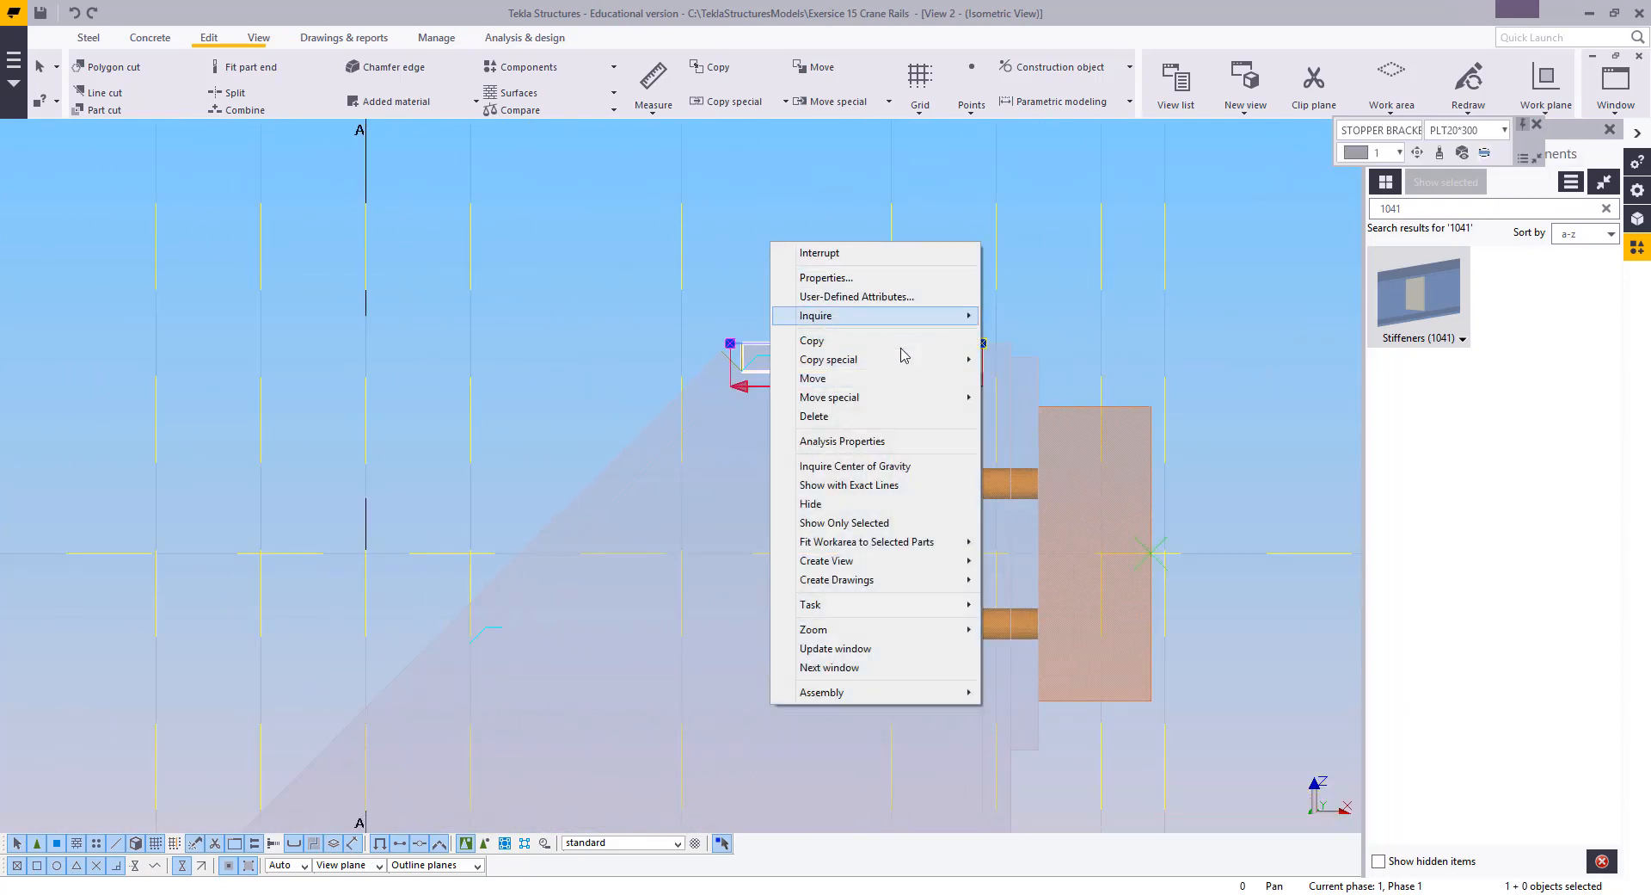
left_click(903, 339)
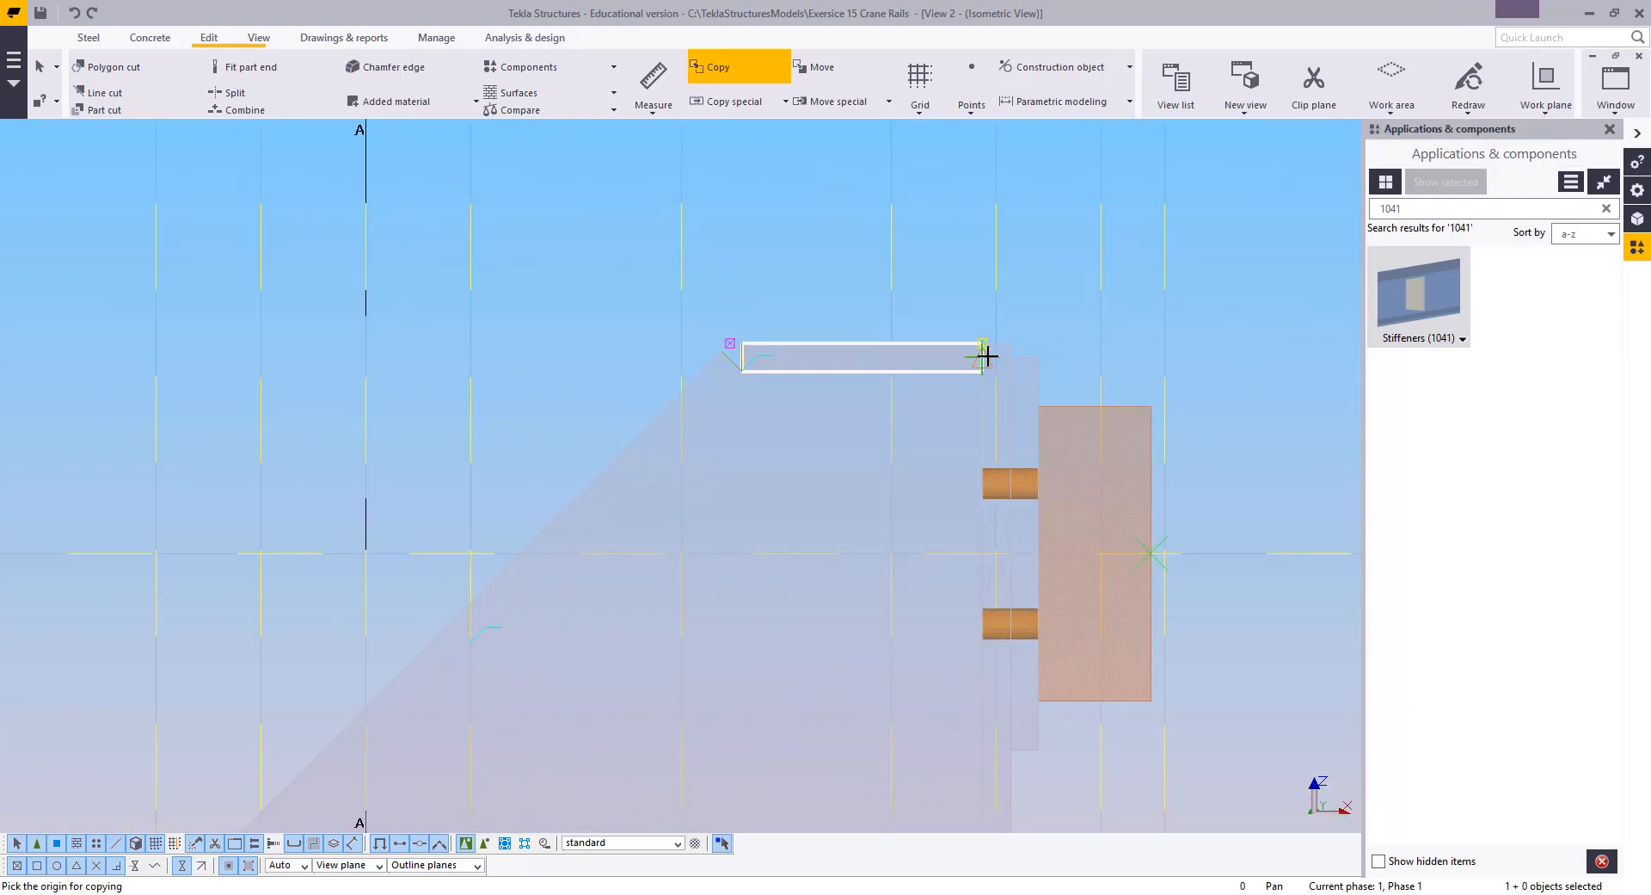
left_click(990, 555)
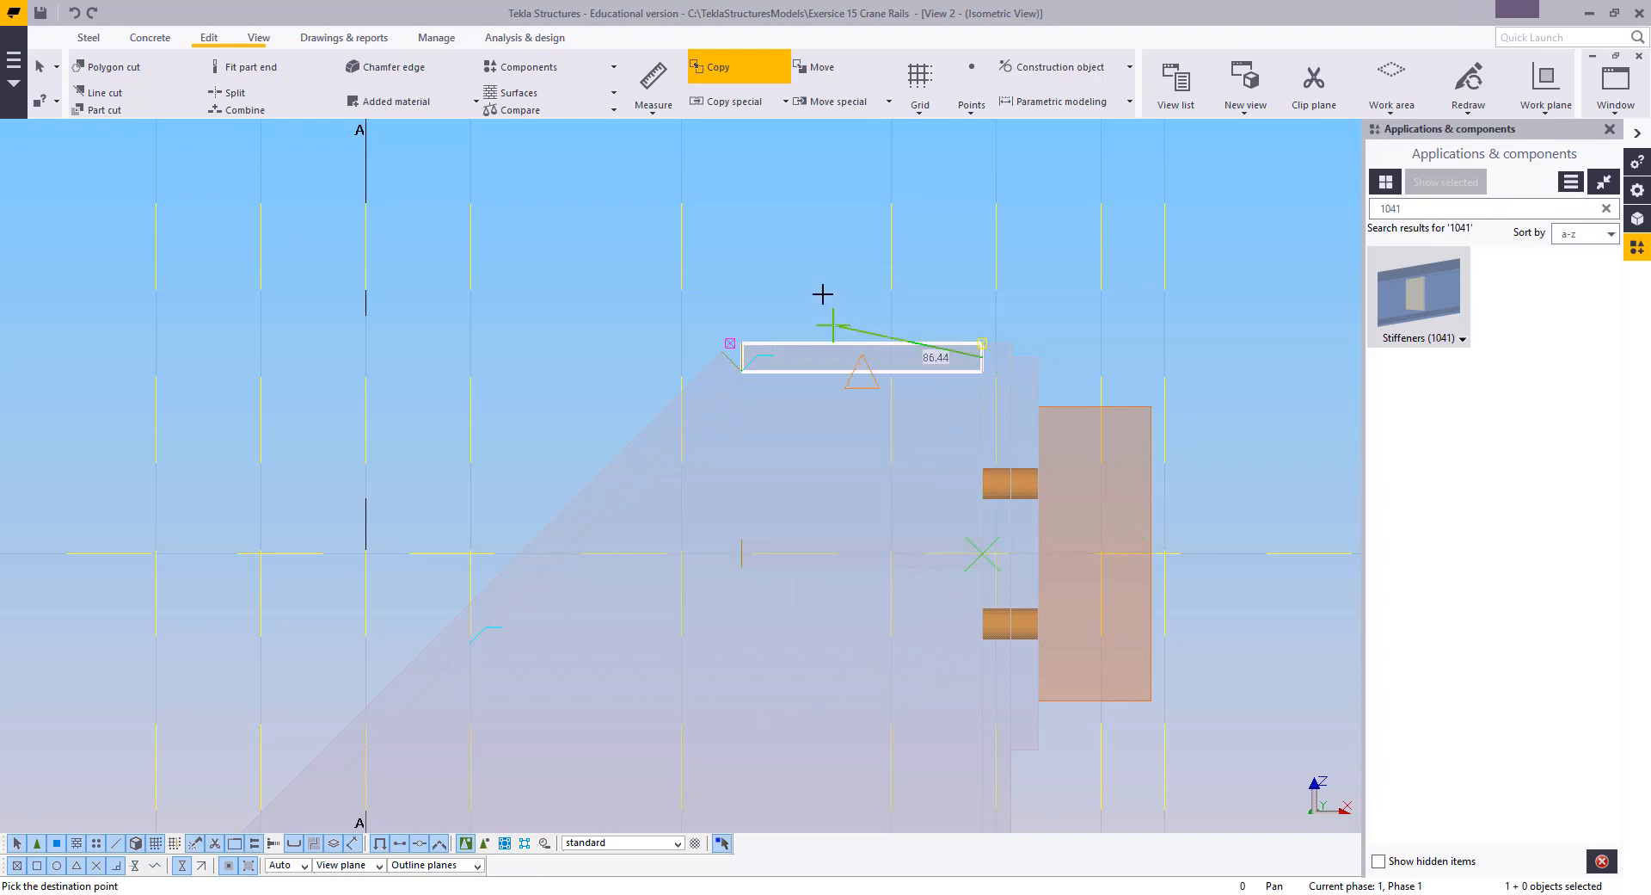
right_click(830, 293)
left_click(886, 280)
Delete the end cut from the copied plate's end facing the sloping side of the bracket
scroll(935, 574, "up", 3)
scroll(656, 583, "up", 2)
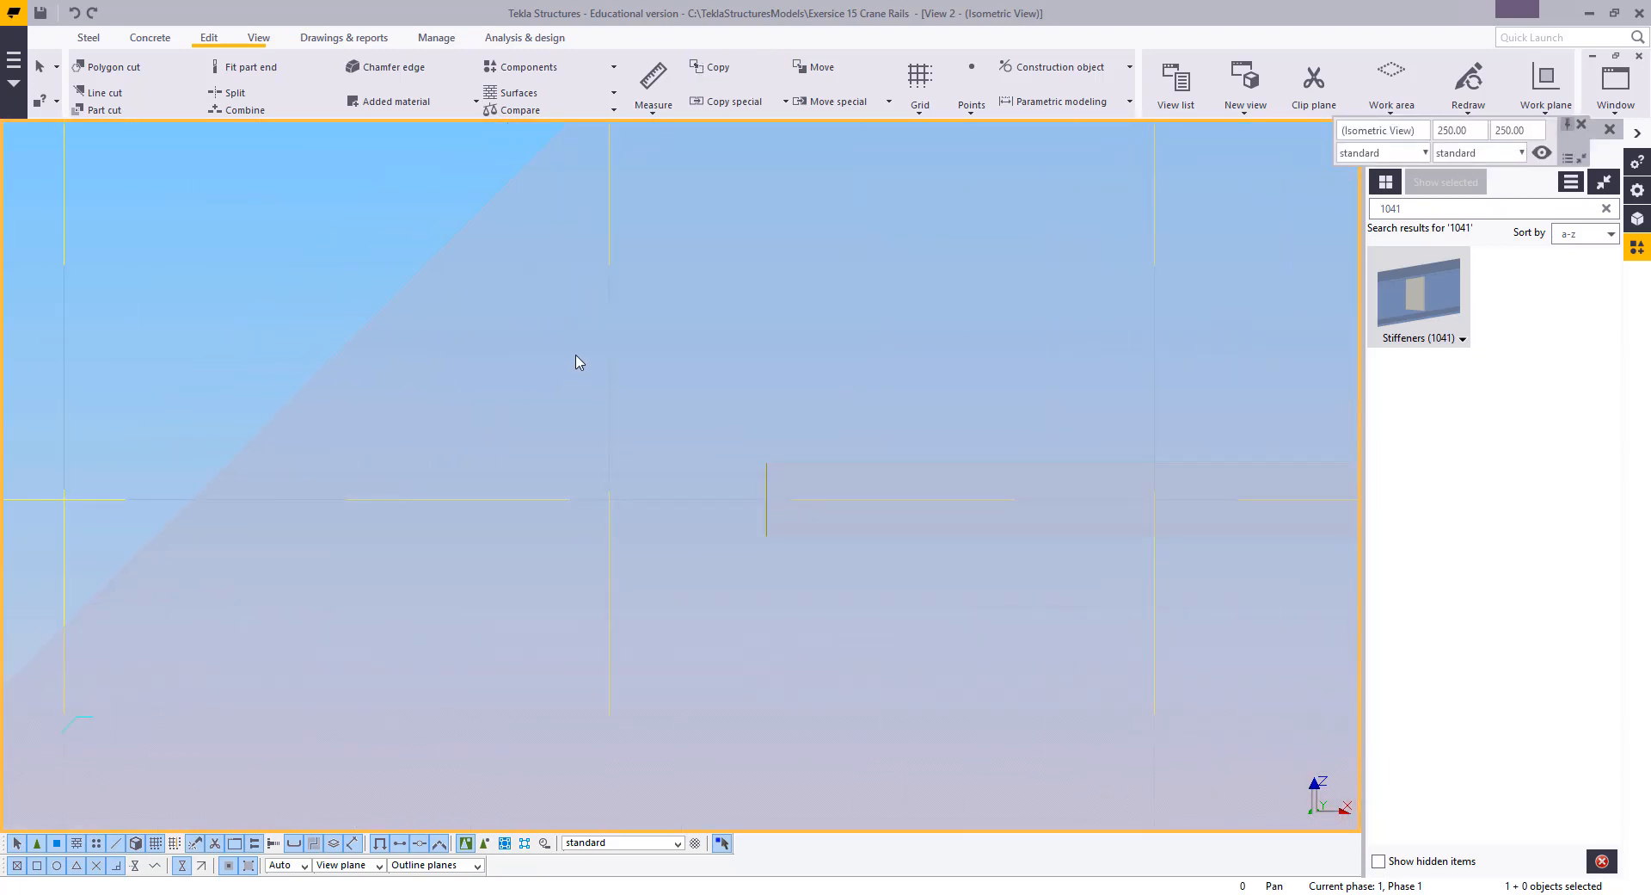
left_click_drag(664, 397, 783, 650)
key("Delete")
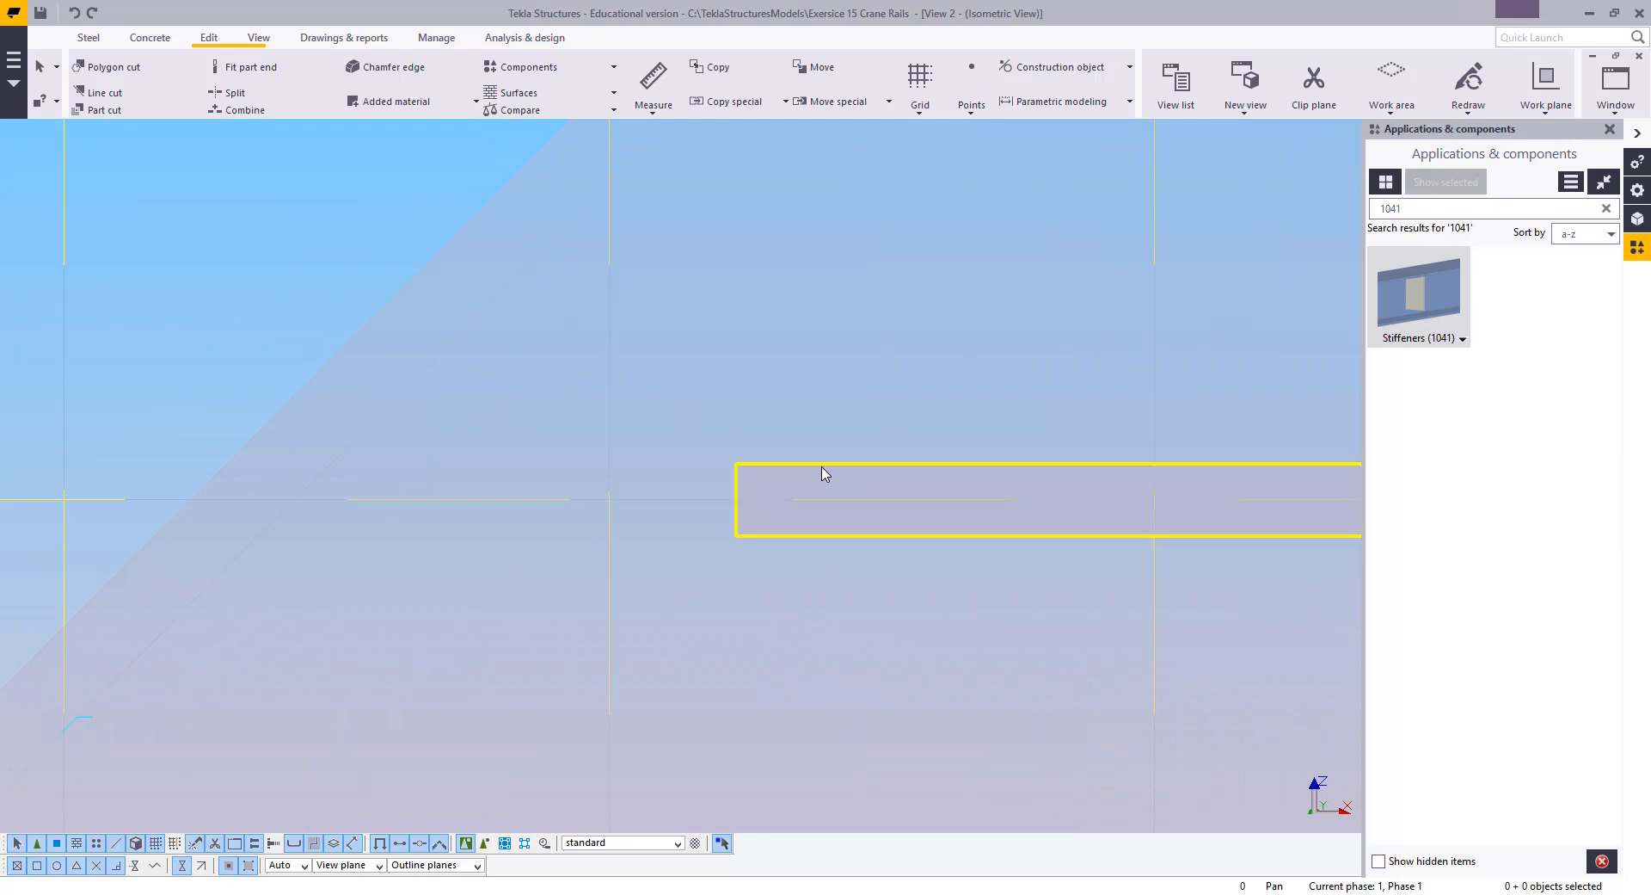
Move the copied plate's end point horizontally outward so the plate extends to the bracket's sloping edge
left_click(822, 469)
right_click(805, 651)
left_click(854, 417)
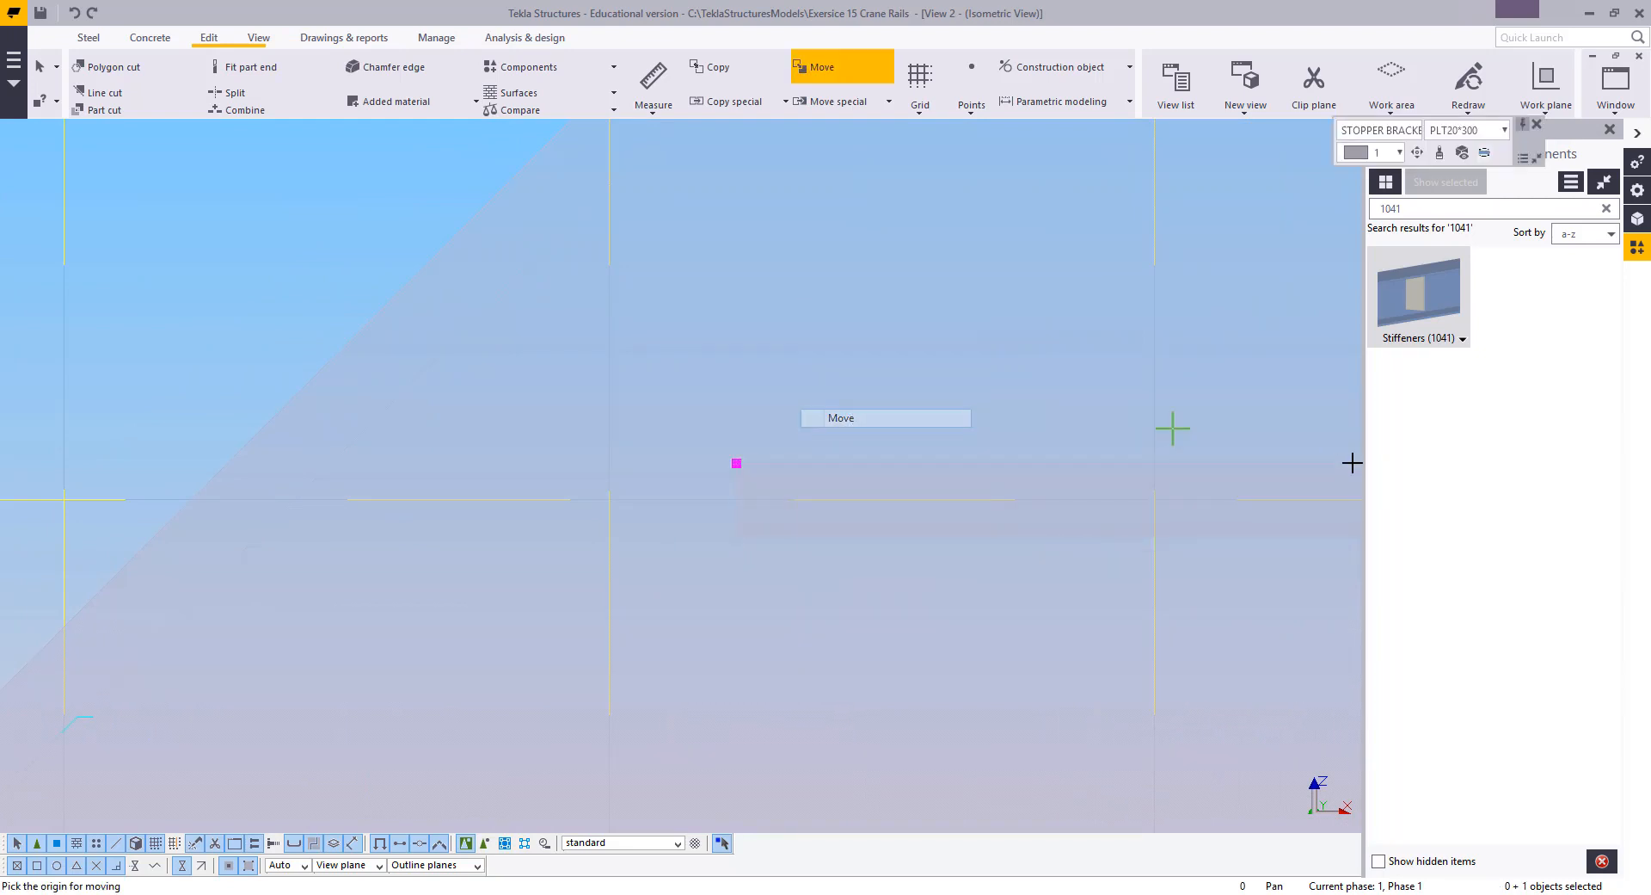
left_click(1342, 469)
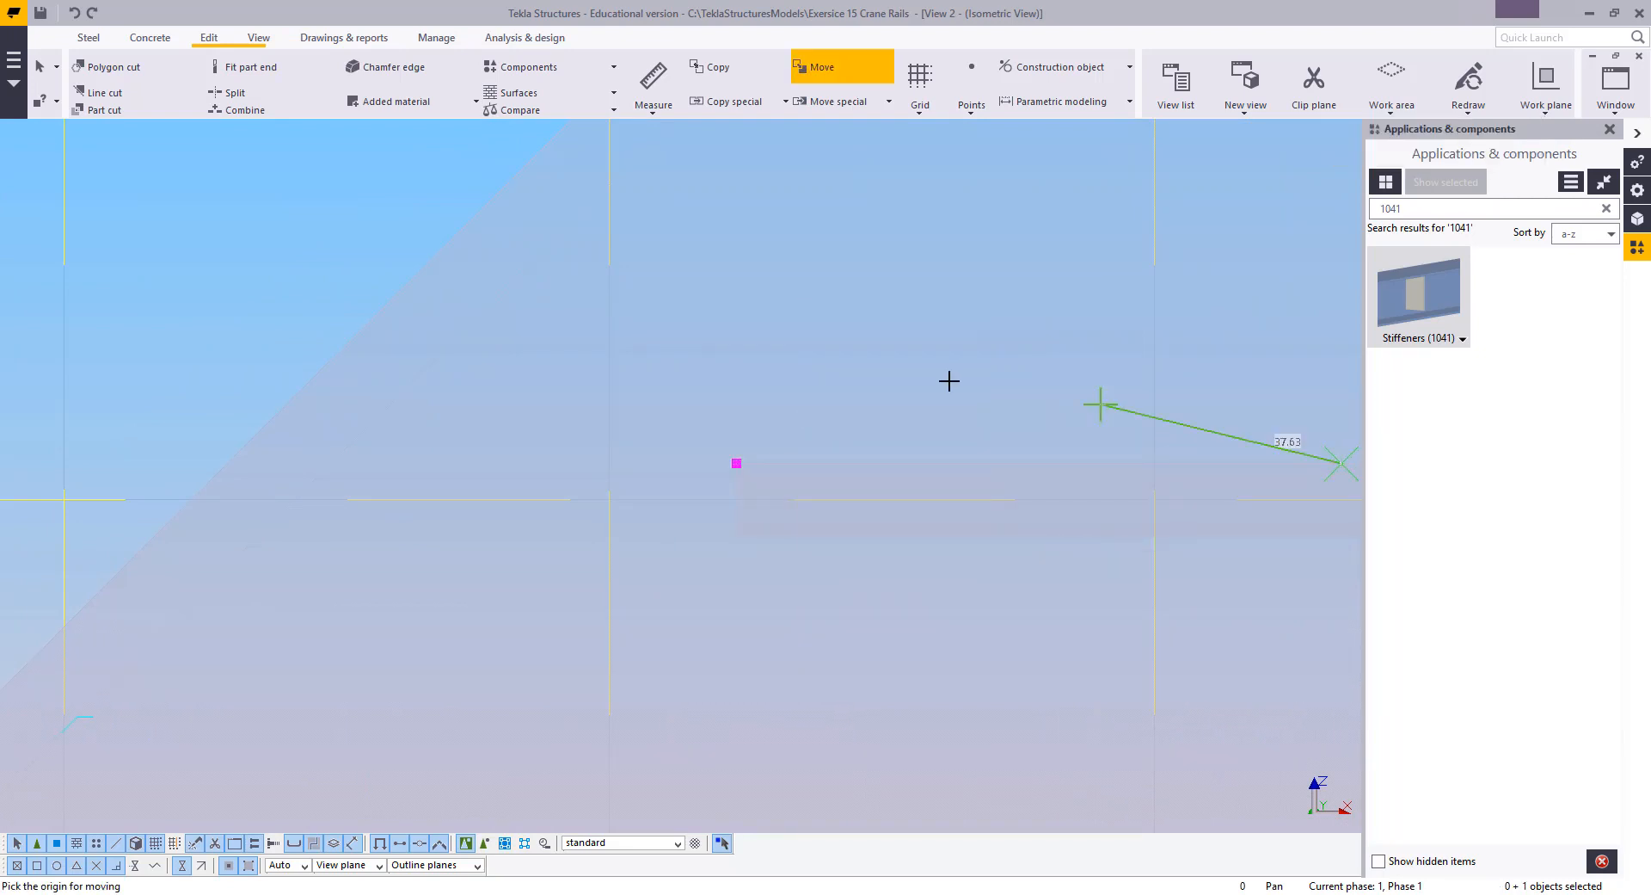
left_click(777, 468)
middle_click_drag(865, 486, 1218, 463)
middle_click_drag(561, 420, 456, 462)
scroll(470, 432, "down", 2)
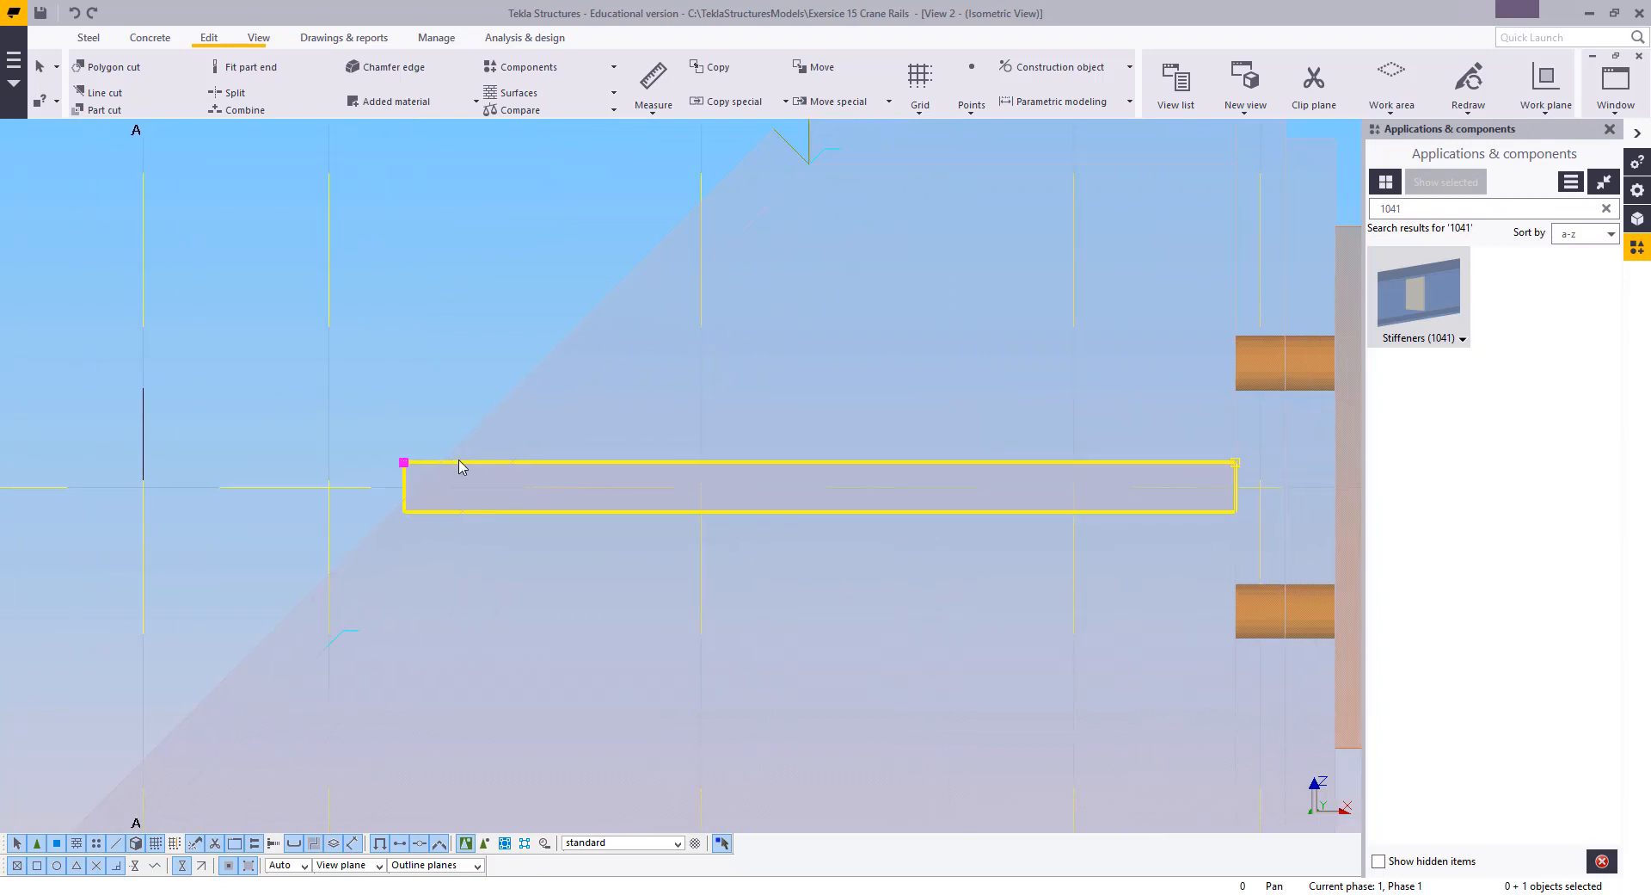
Move the copied plate's end point horizontally inward so the plate stops at the inner face of the sloping bracket plate
right_click(390, 384)
left_click(457, 500)
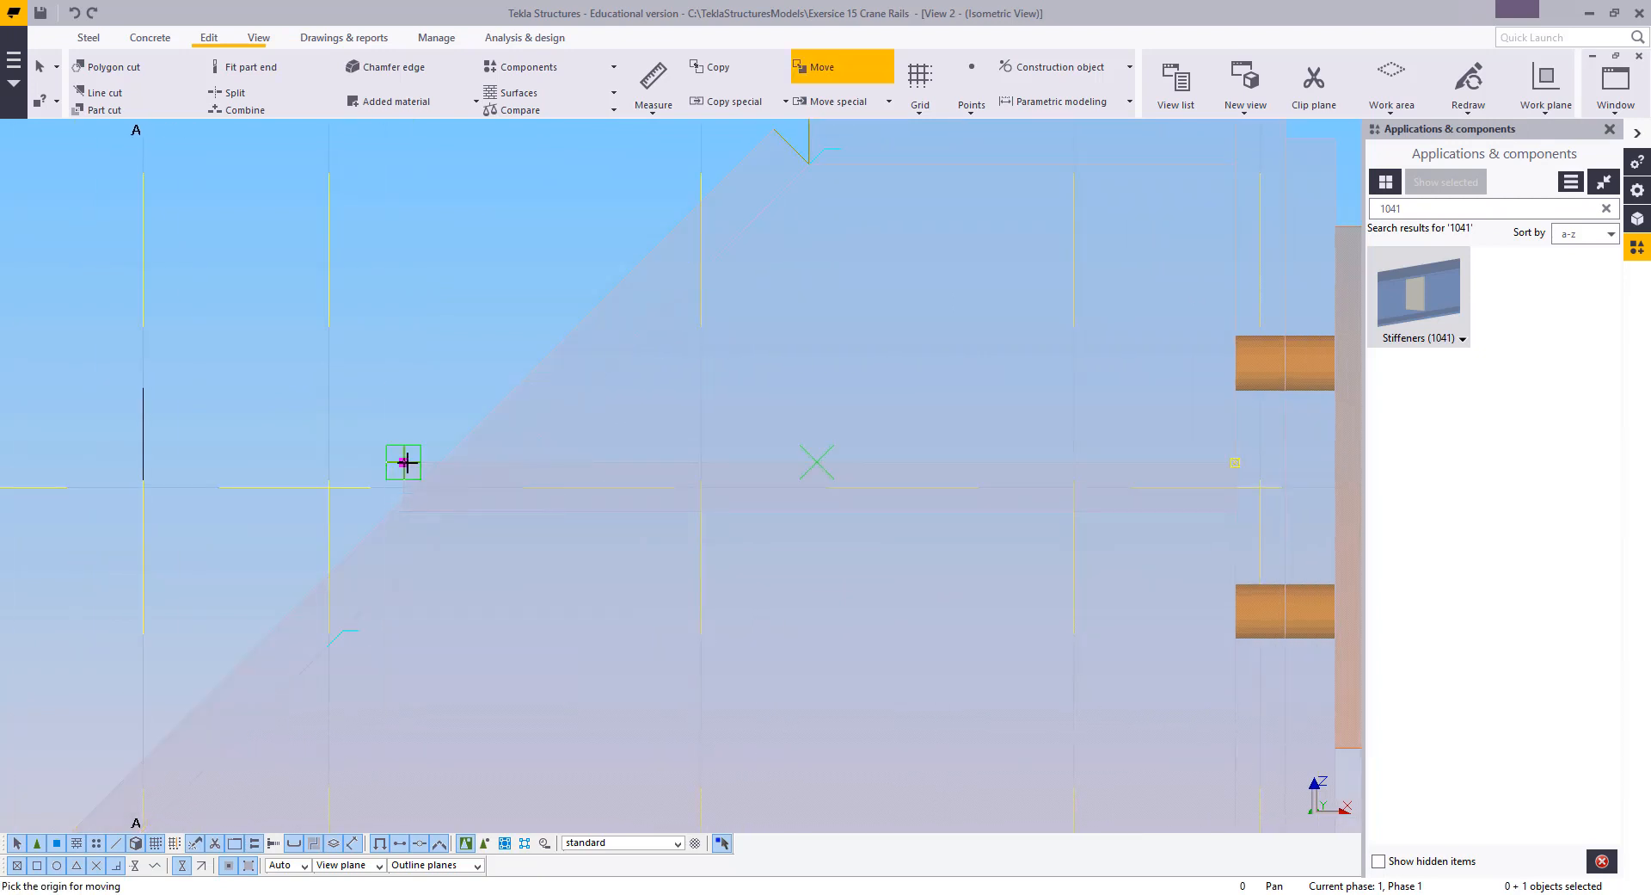
left_click(404, 462)
left_click(509, 462)
left_click(441, 393)
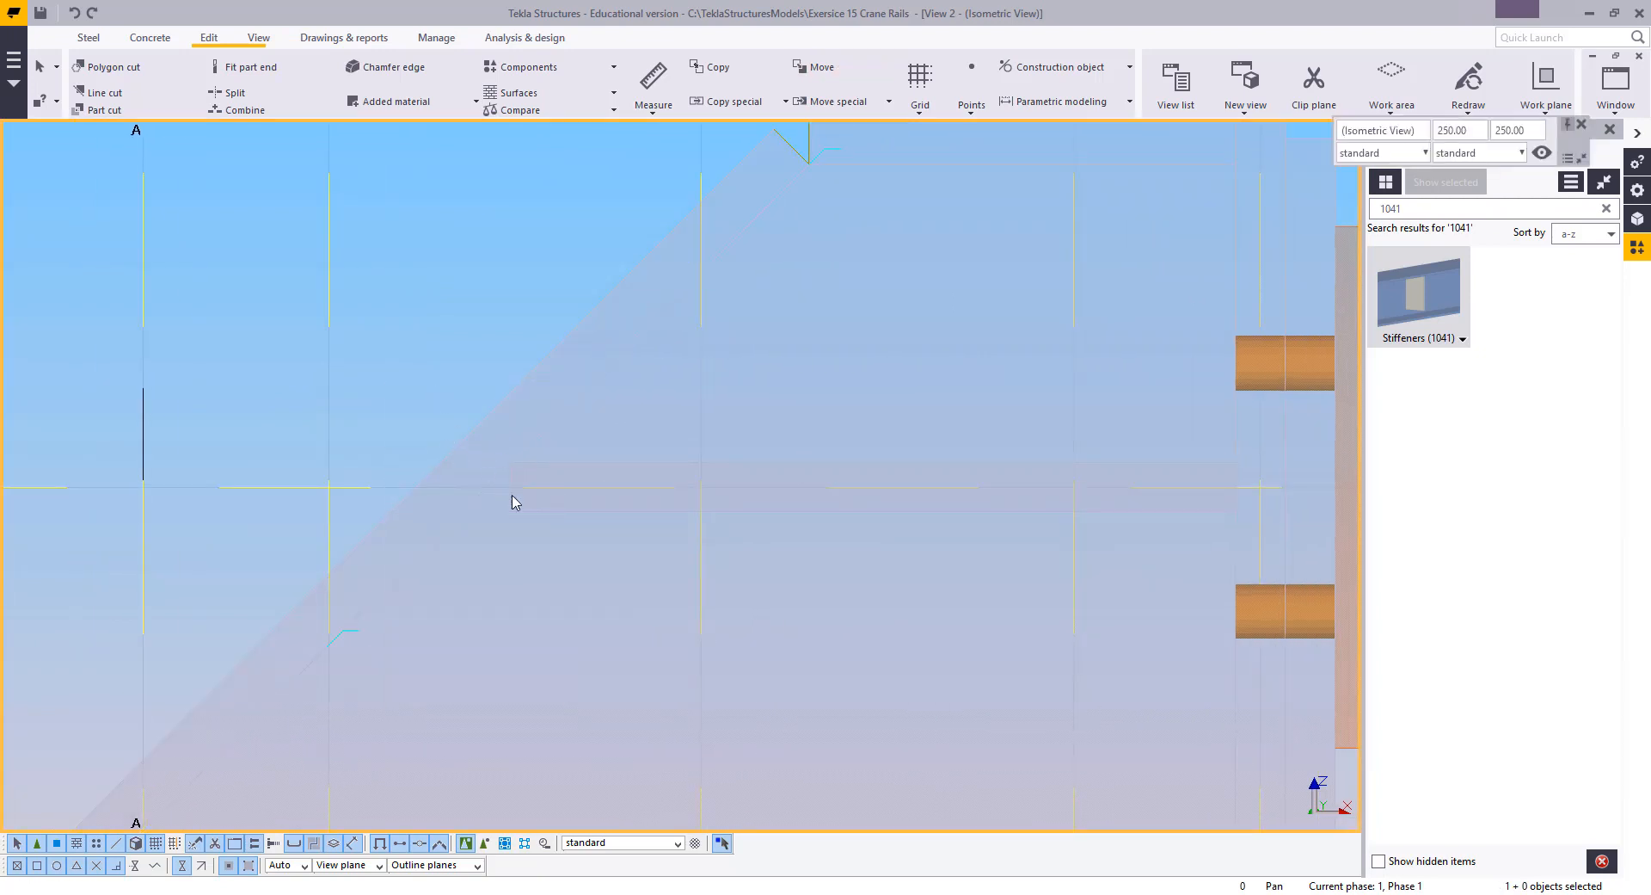
scroll(511, 486, "up", 3)
scroll(430, 376, "down", 3)
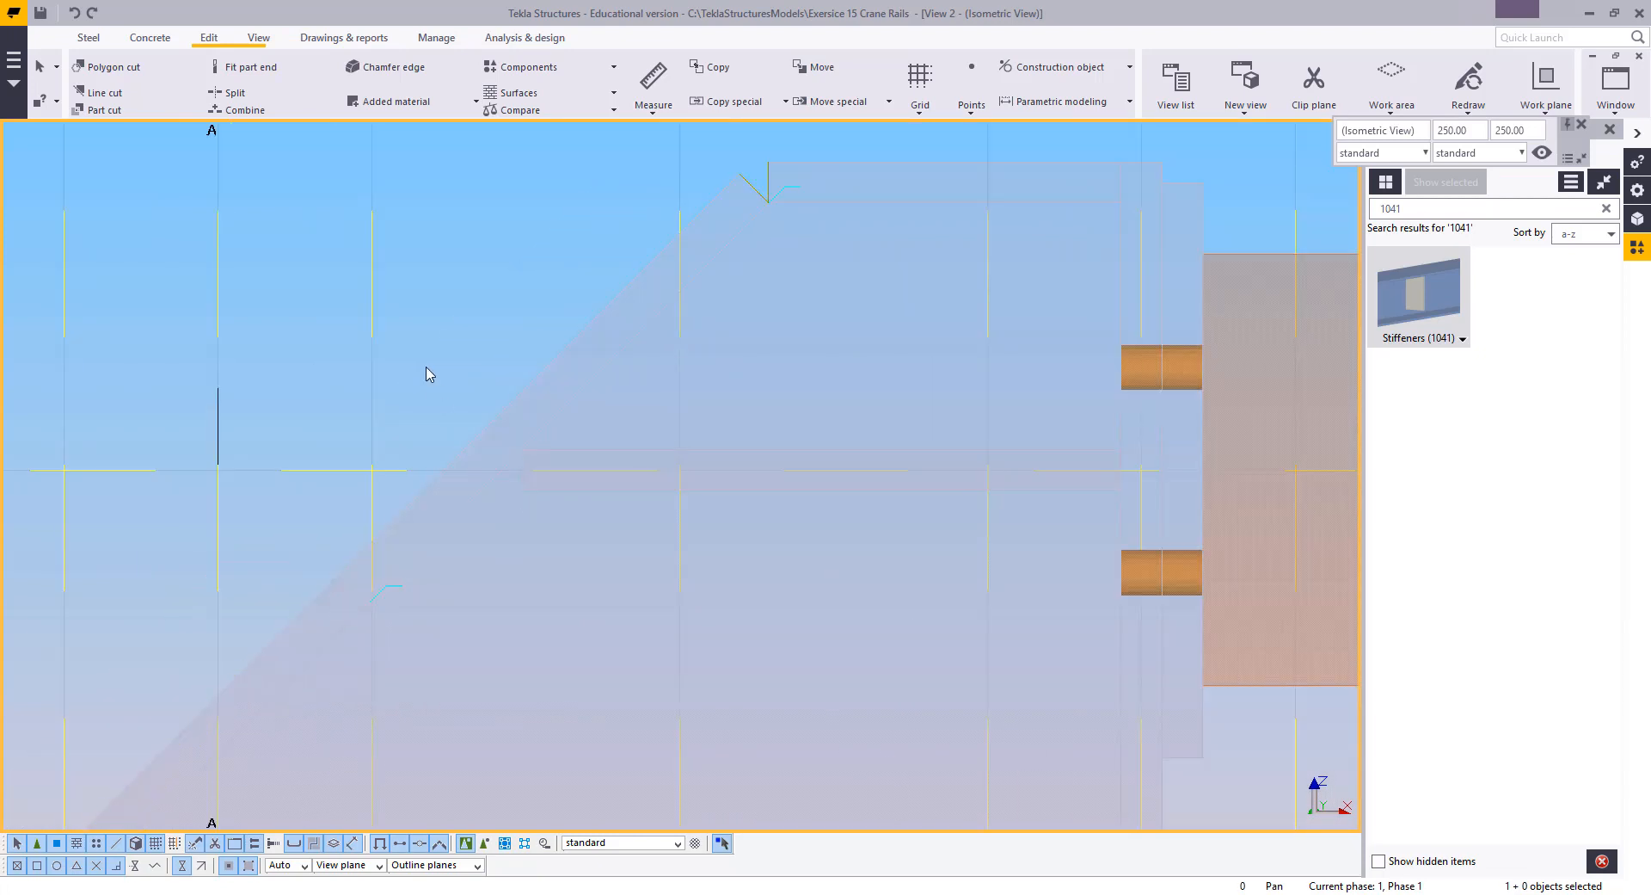
Select the copied plate, switch to the isometric View 1 and modify its profile to PLT20*140
left_click(572, 449)
left_click(1616, 82)
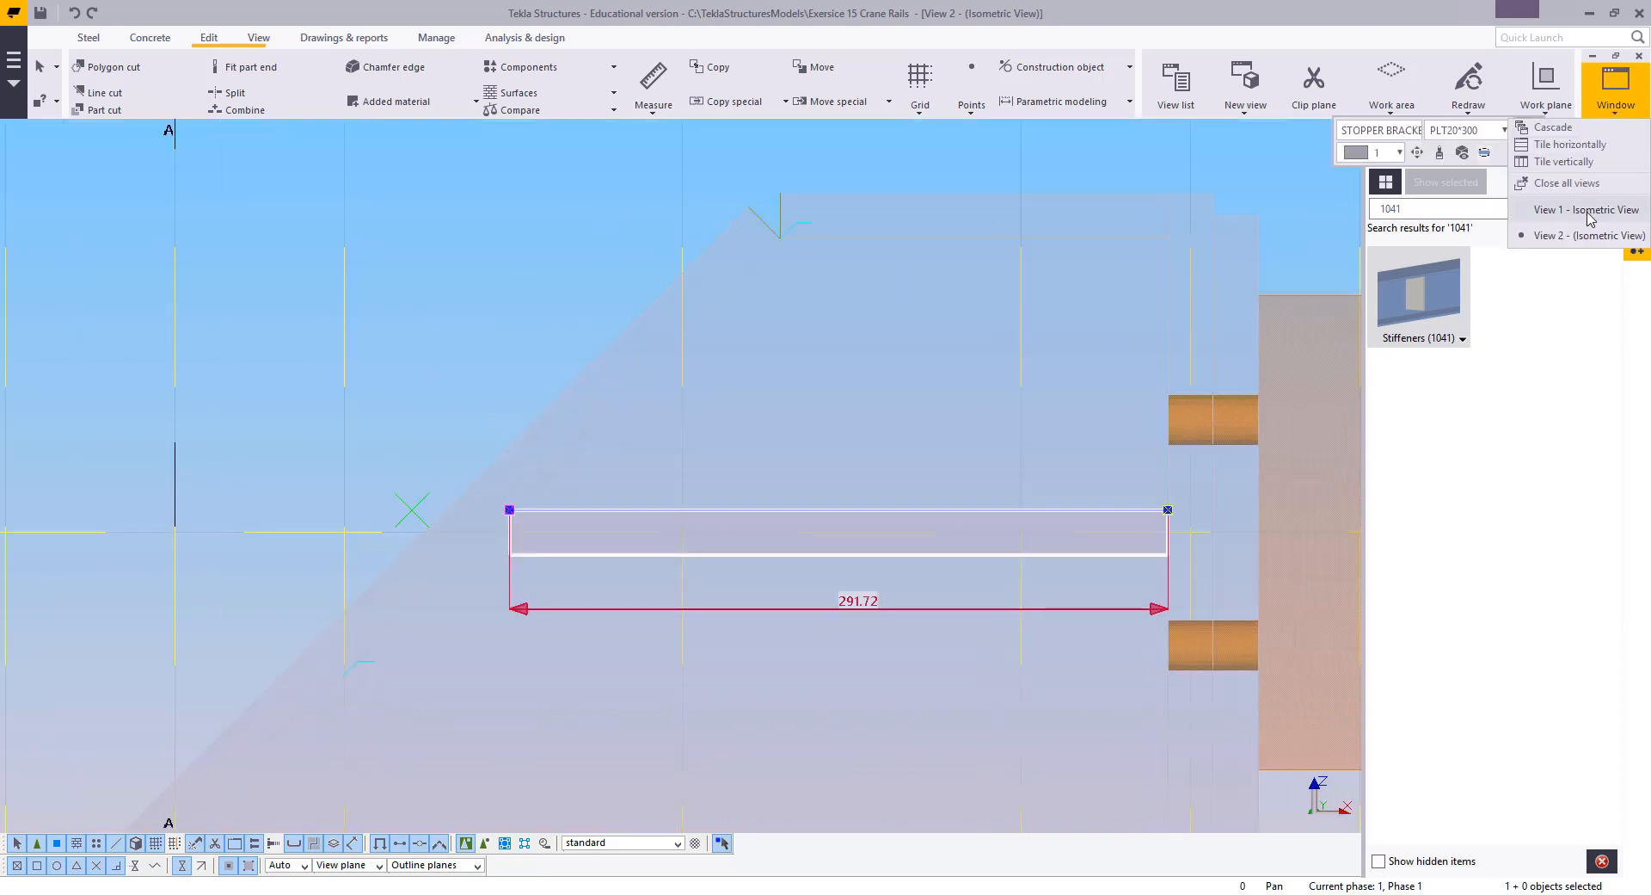
left_click(1561, 213)
scroll(553, 551, "up", 5)
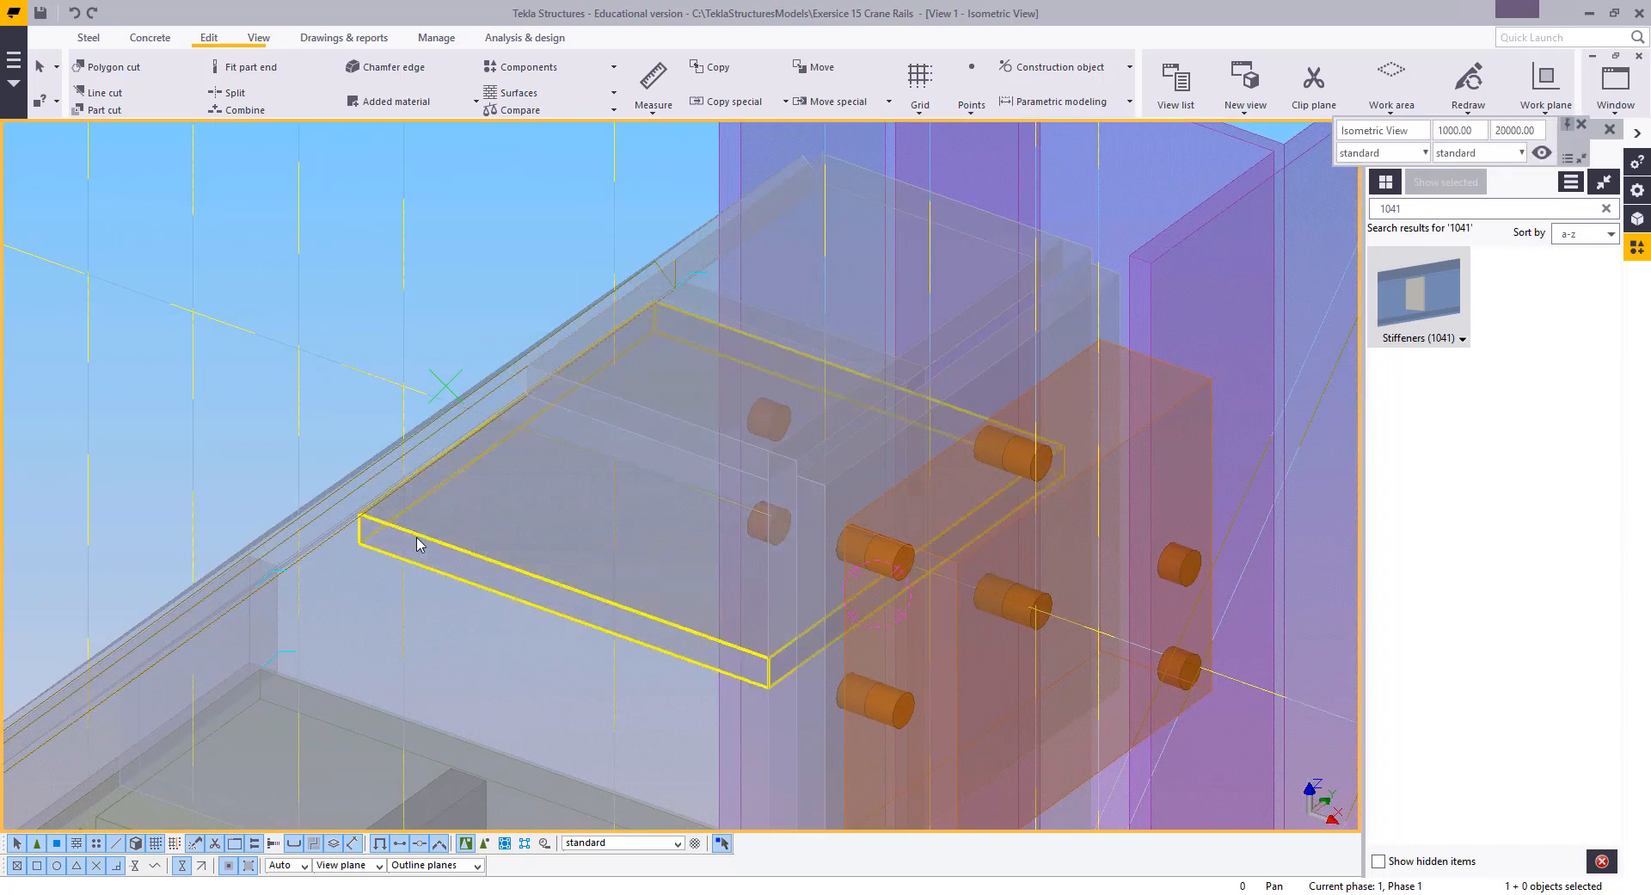
double_click(415, 543)
left_click_drag(1258, 402, 1240, 403)
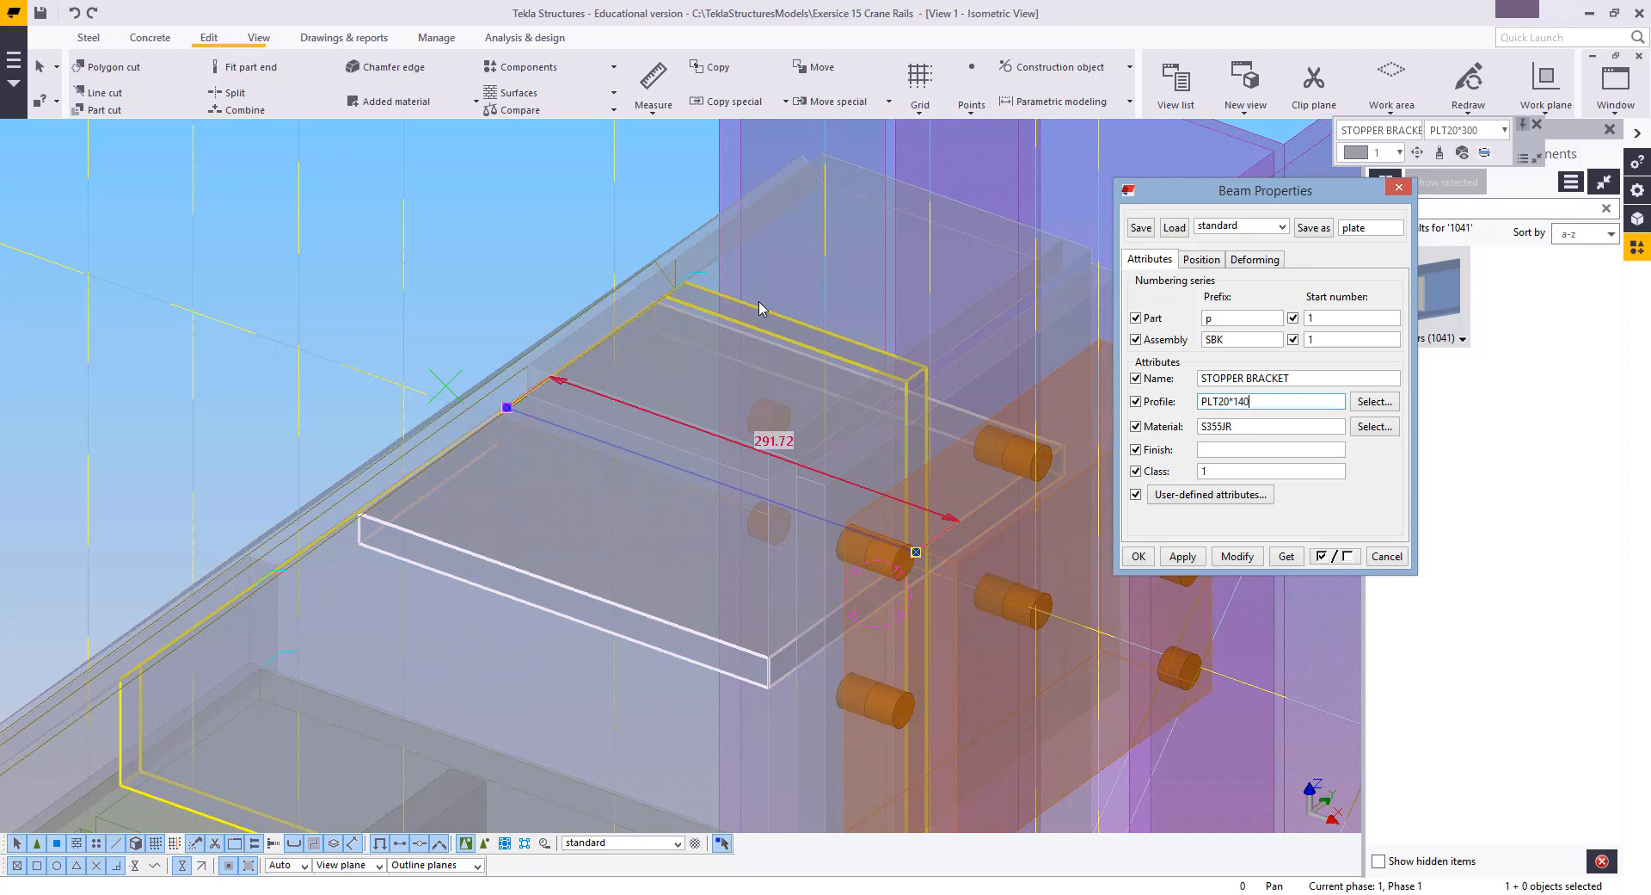
left_click(1236, 558)
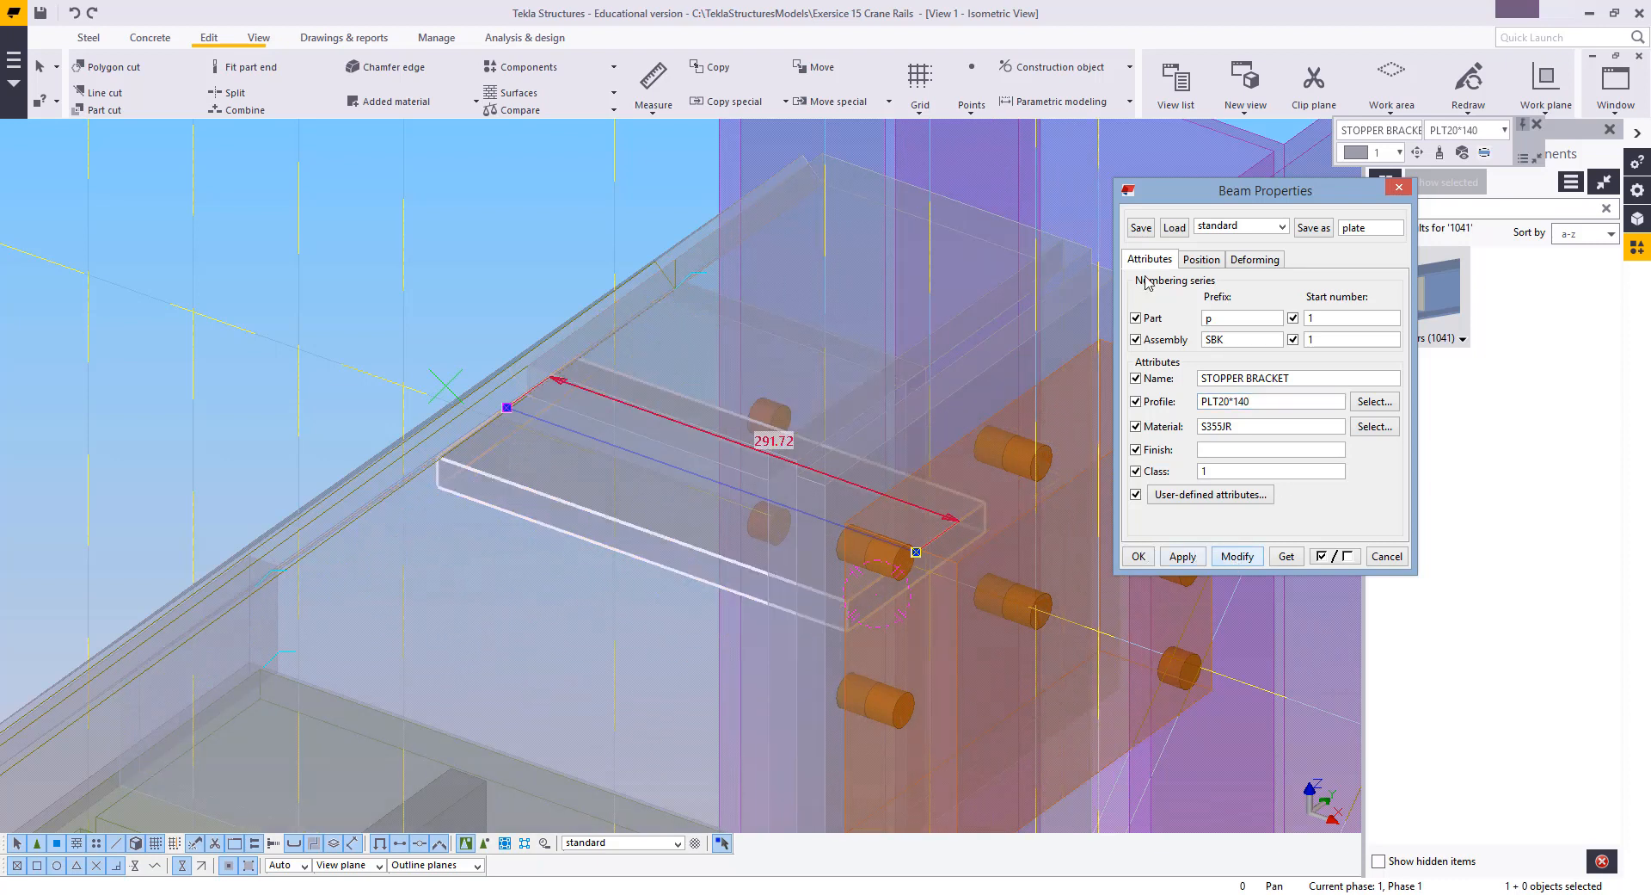
Set the stiffener plate's on-plane position to Right with a 10 mm offset, so it sits on one side of the web
left_click(1201, 259)
left_click(1228, 298)
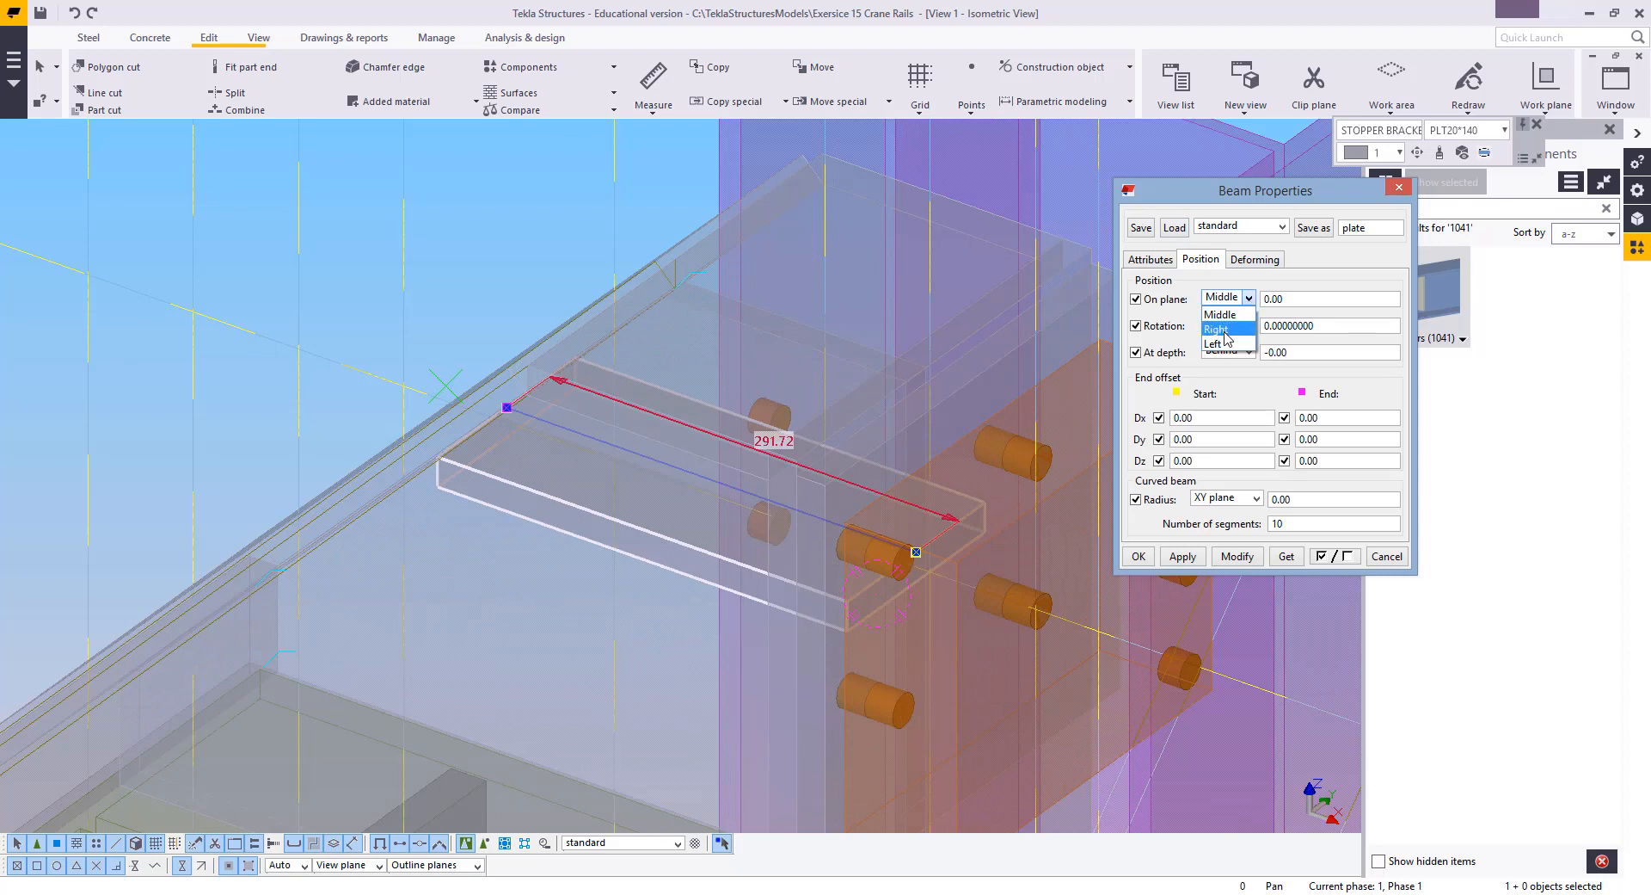
left_click(1229, 325)
left_click(1238, 558)
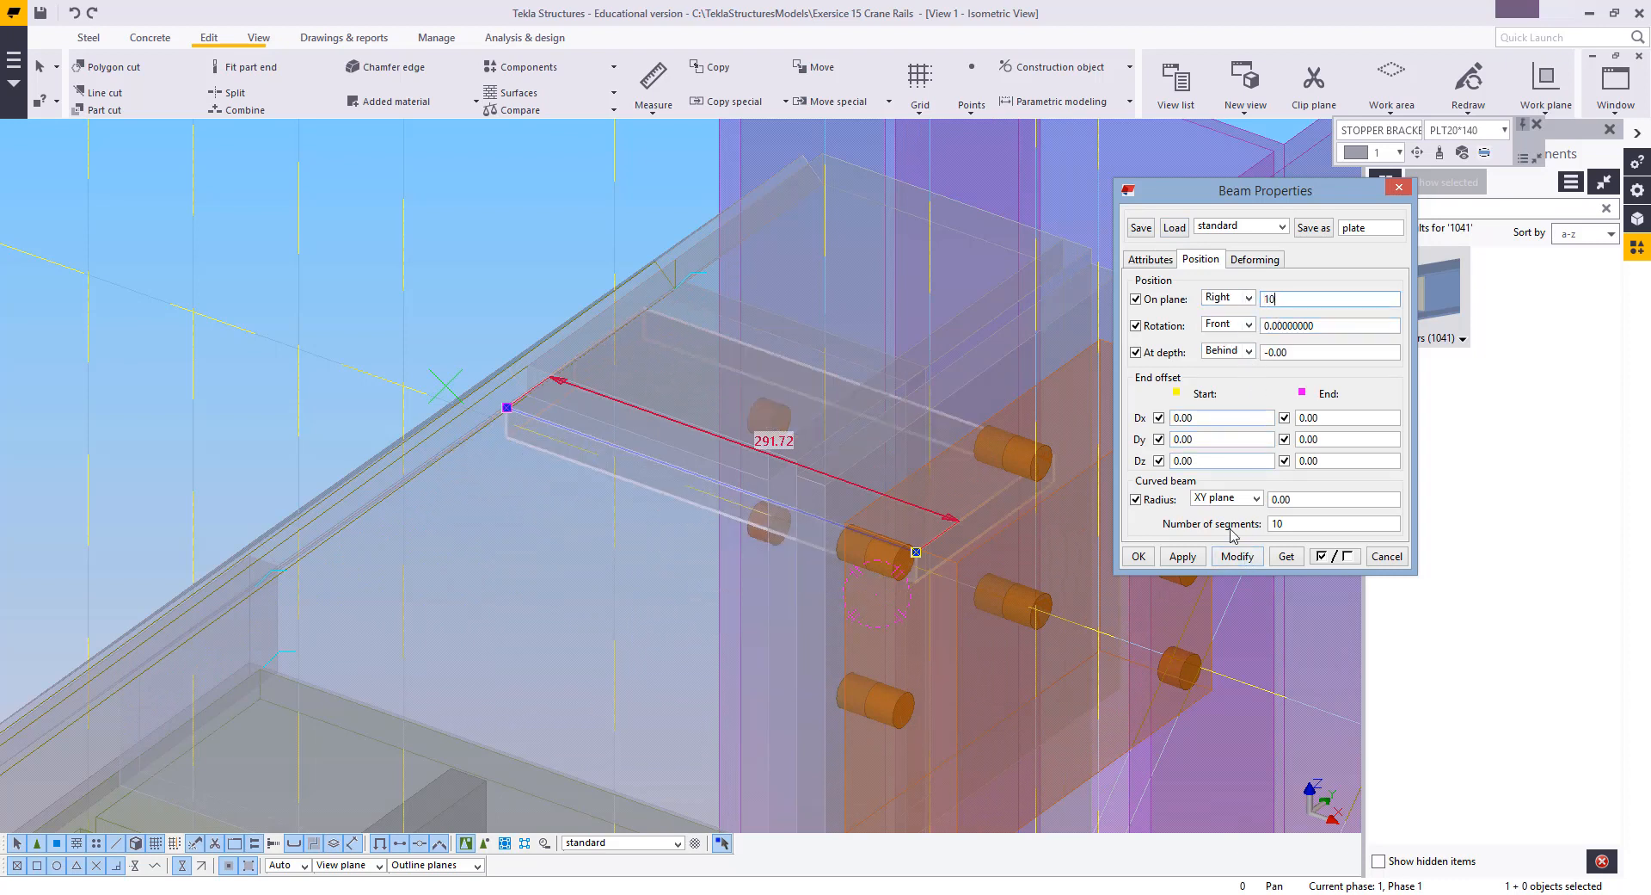
left_click(1237, 562)
Copy the 140 mm wide stiffener plate onto its own position and keep the duplicate
middle_click_drag(690, 384, 144, 258, "ctrl")
scroll(811, 565, "up", 3)
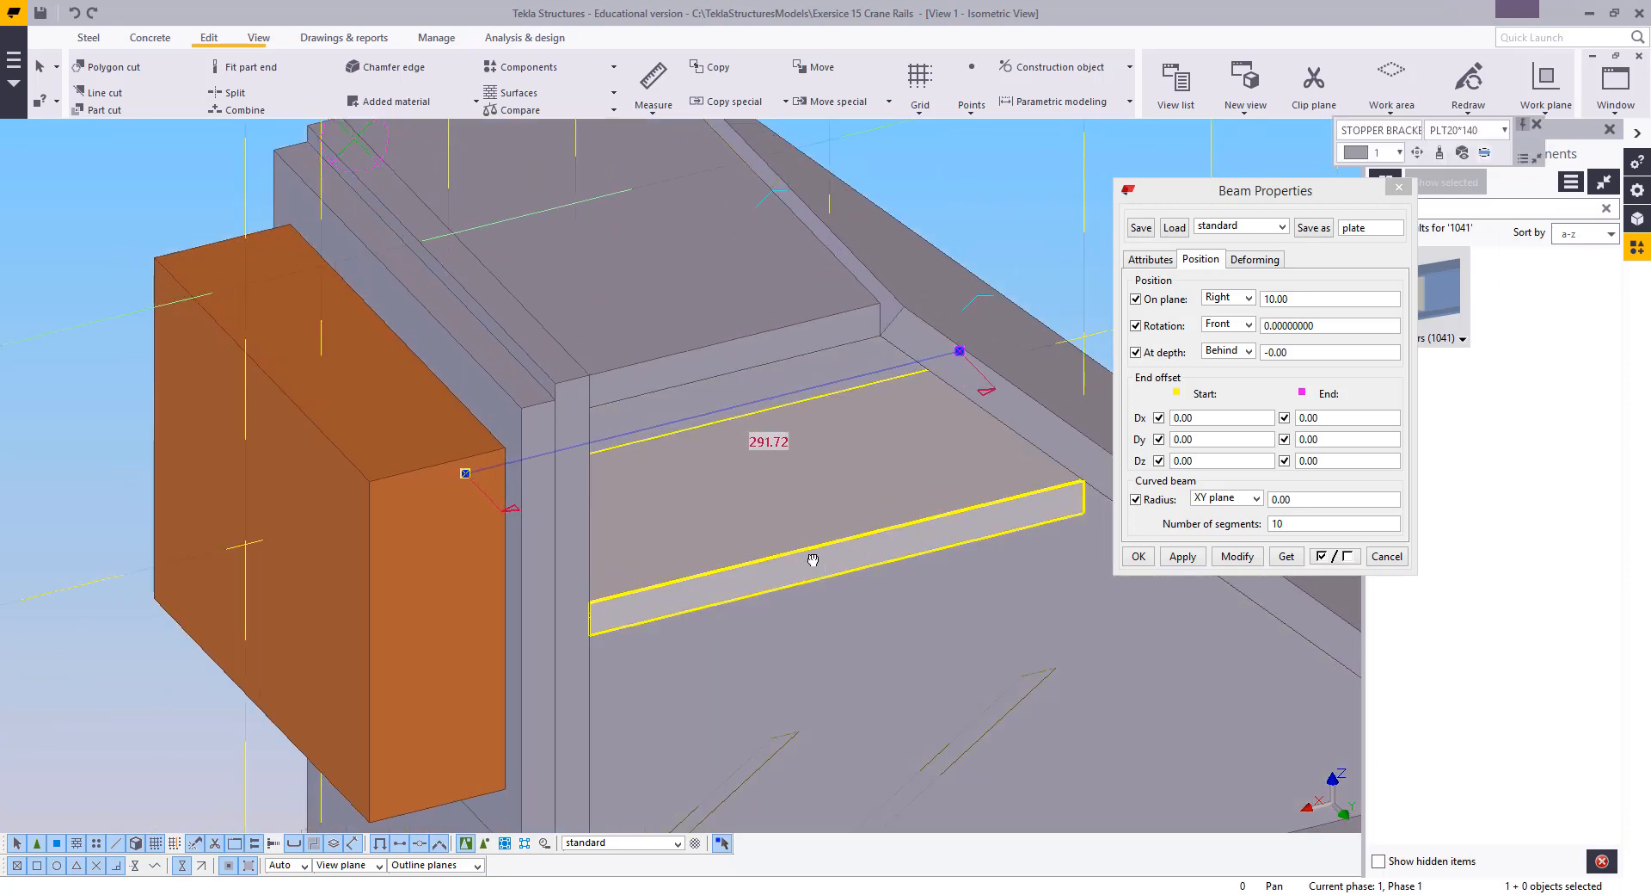
middle_click_drag(811, 560, 738, 426, "ctrl")
right_click(752, 402)
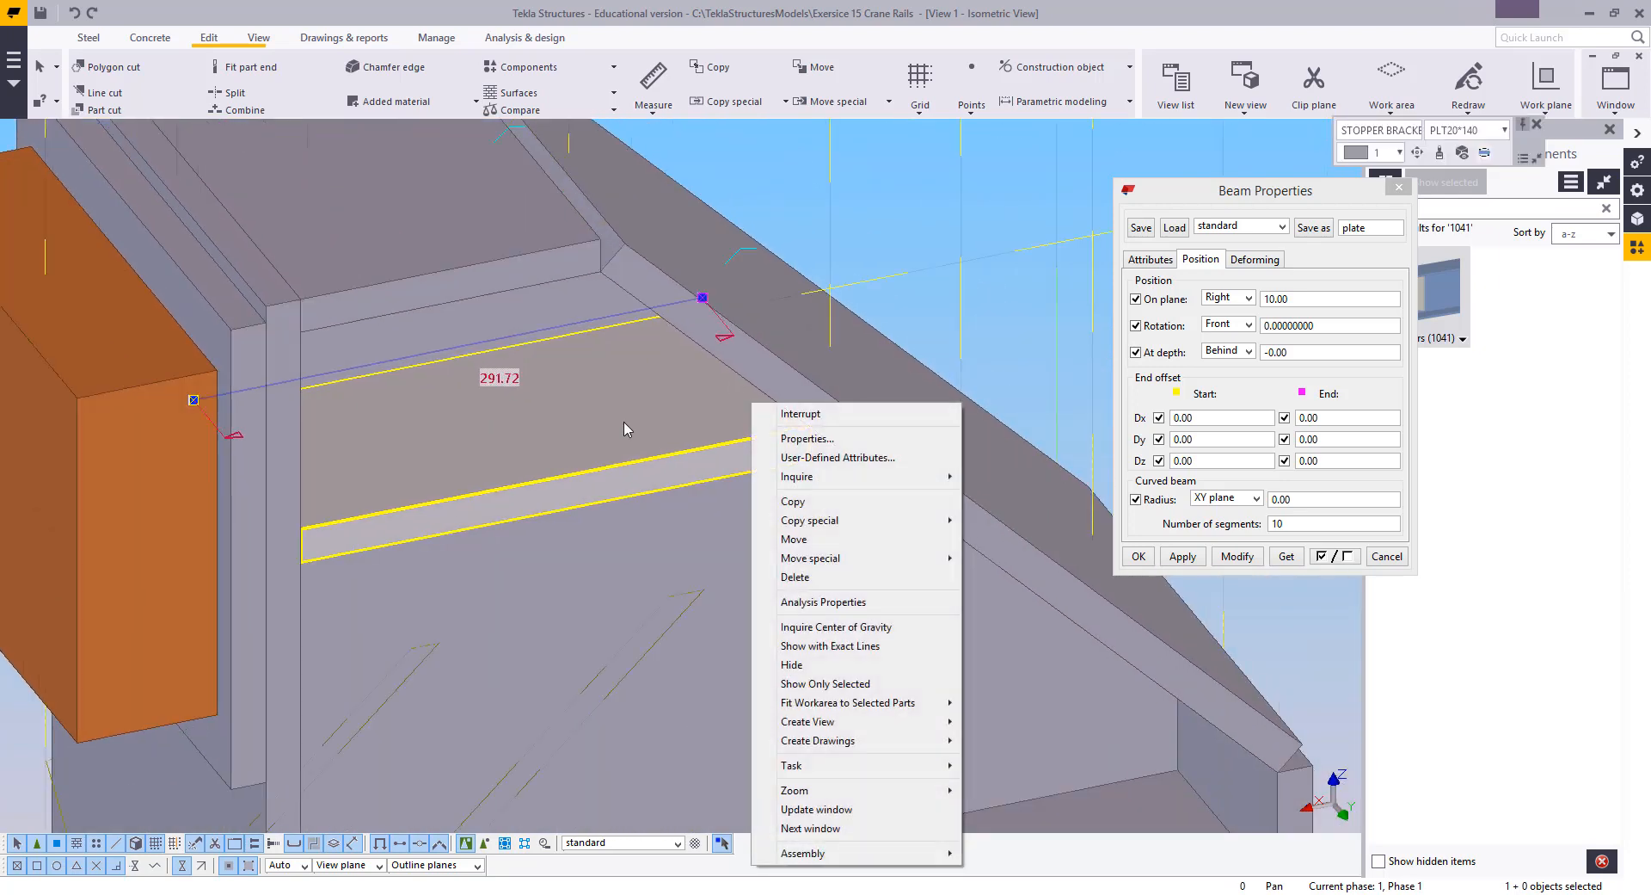
left_click(788, 503)
left_click(810, 461)
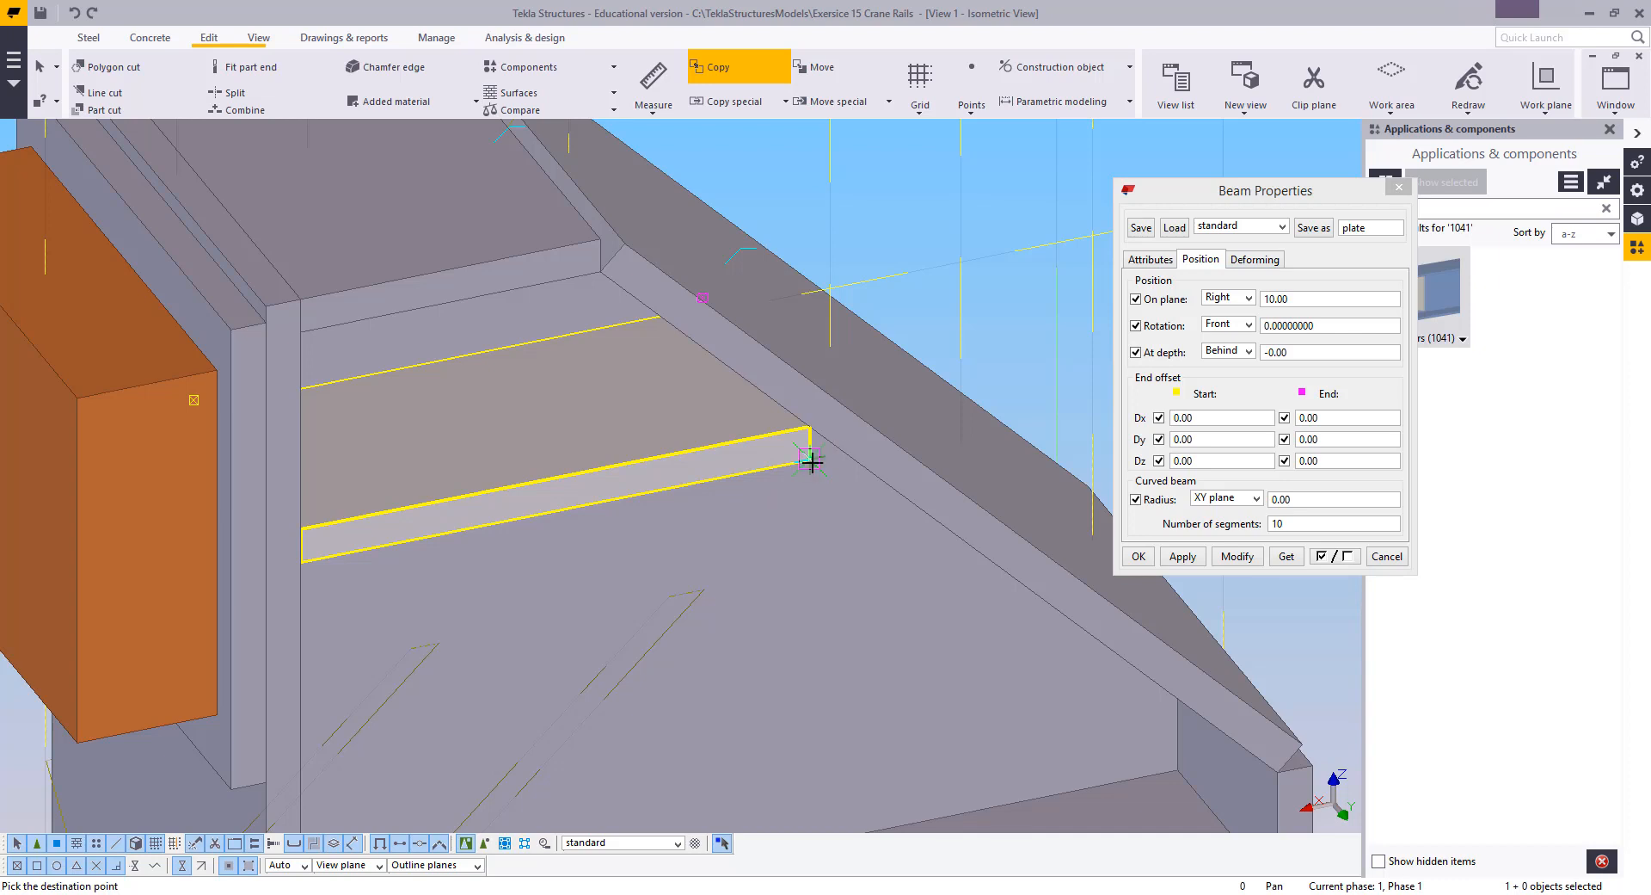
left_click(812, 462)
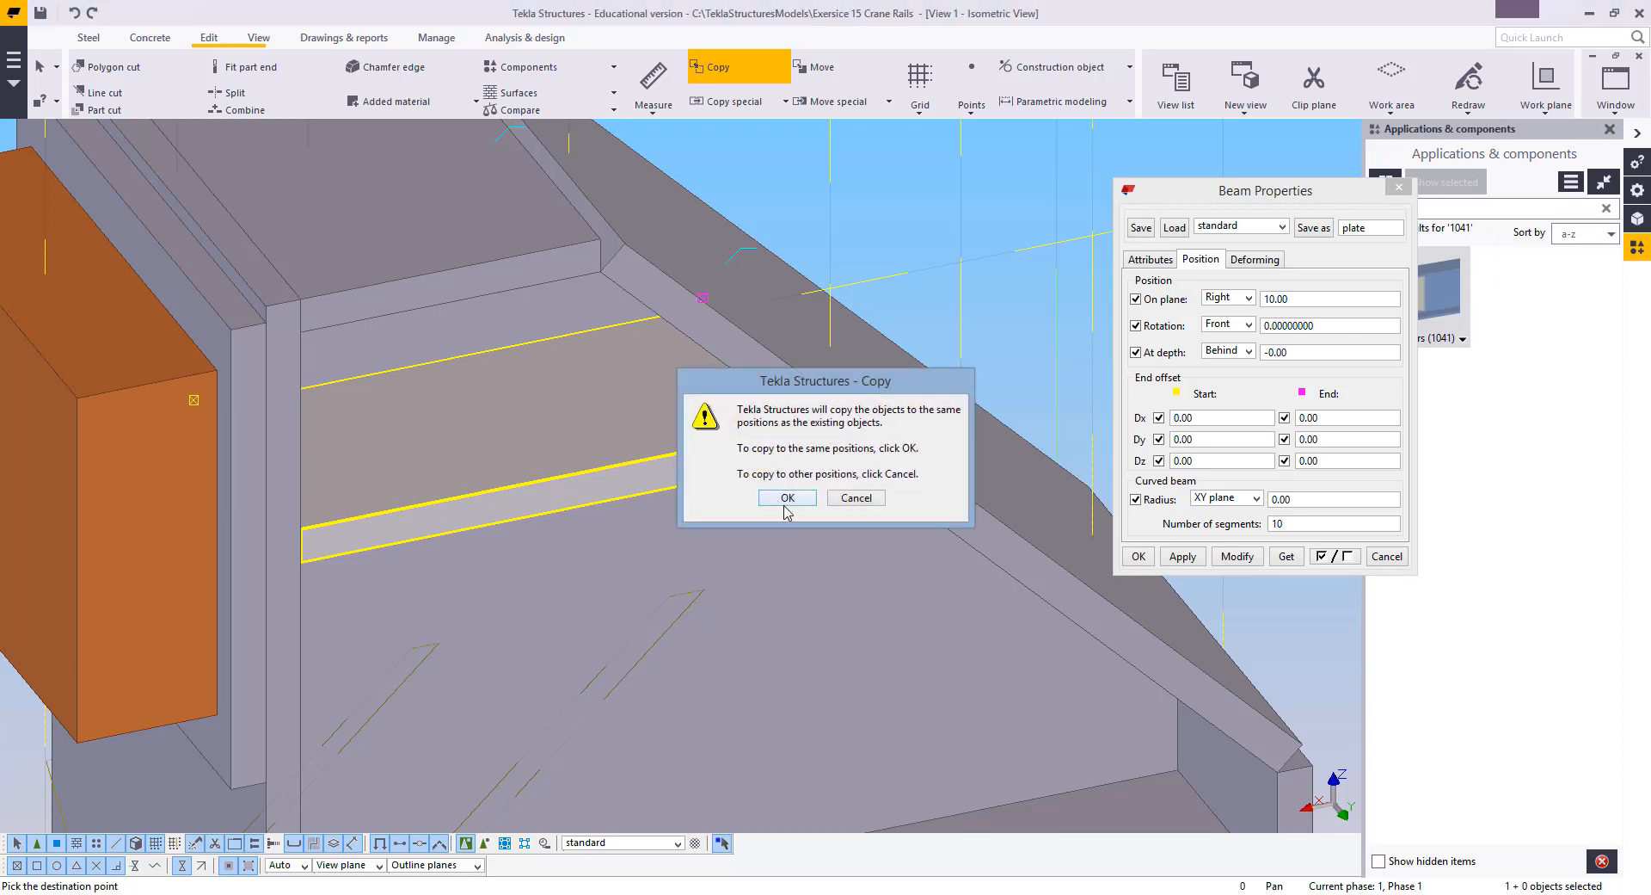
left_click(788, 498)
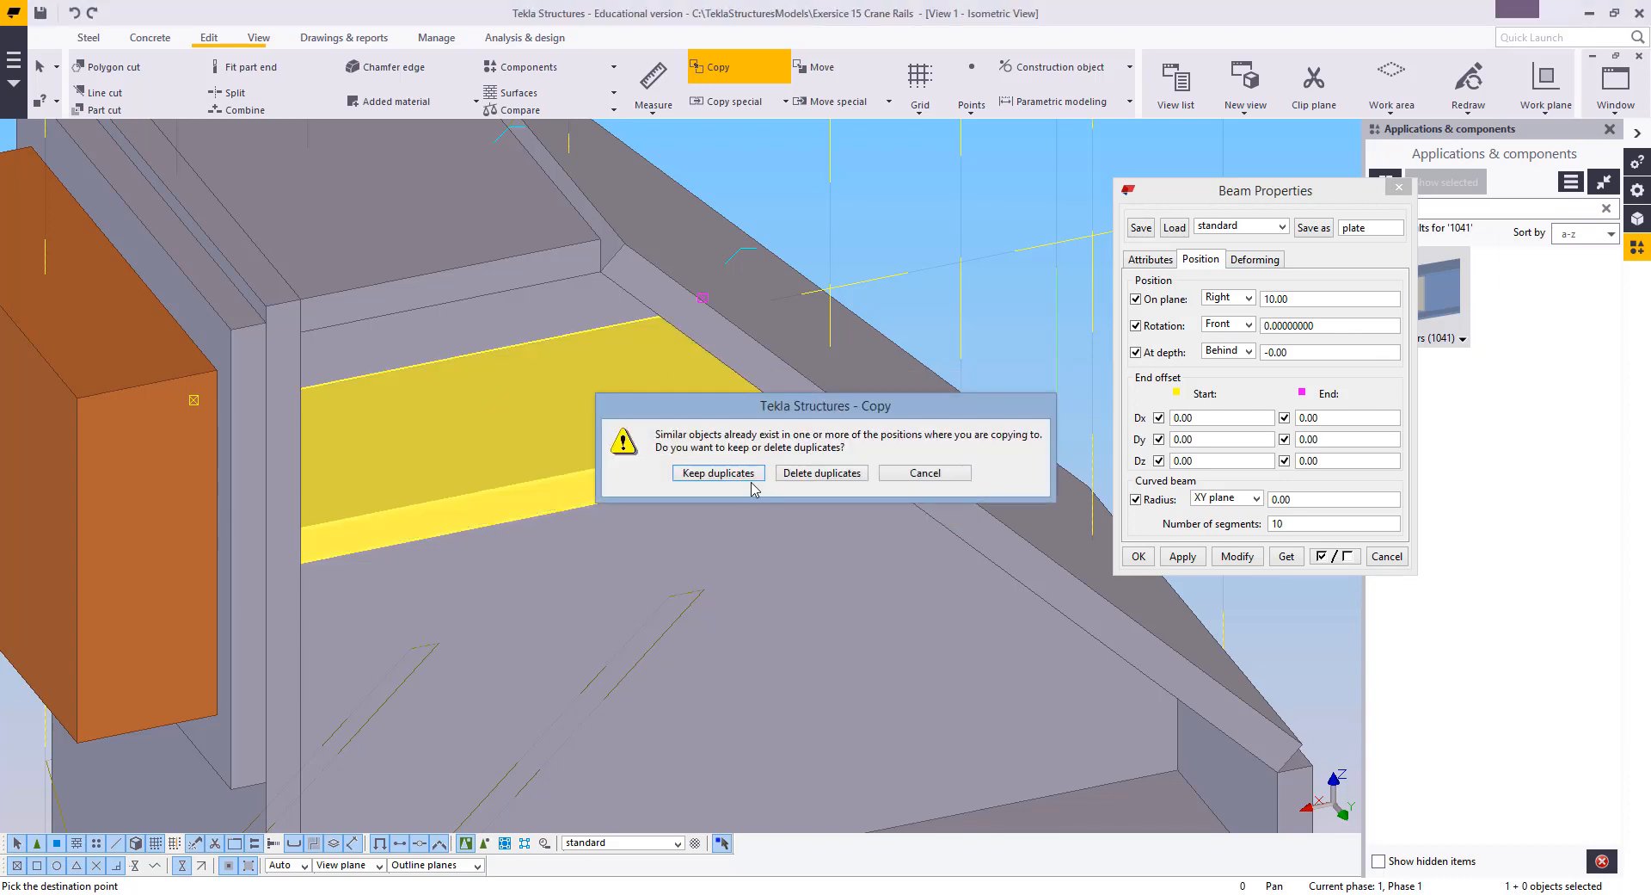
left_click(719, 473)
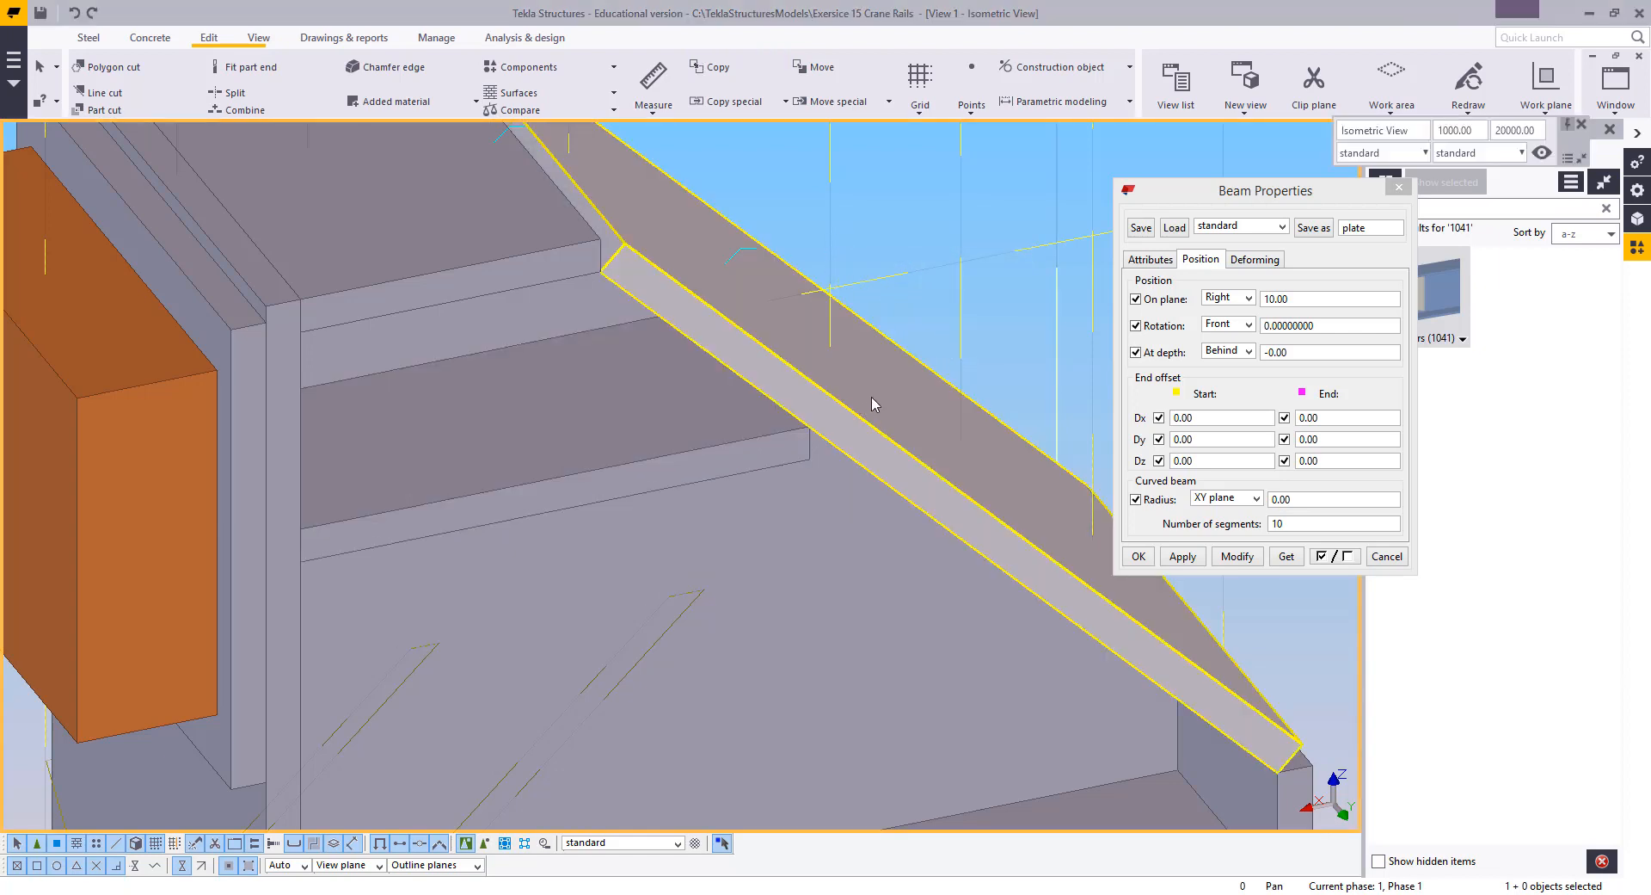
Select one of the duplicate stiffener plates and swap its end handles to flip it to the other side of the web
scroll(611, 505, "up", 2)
left_click(596, 445)
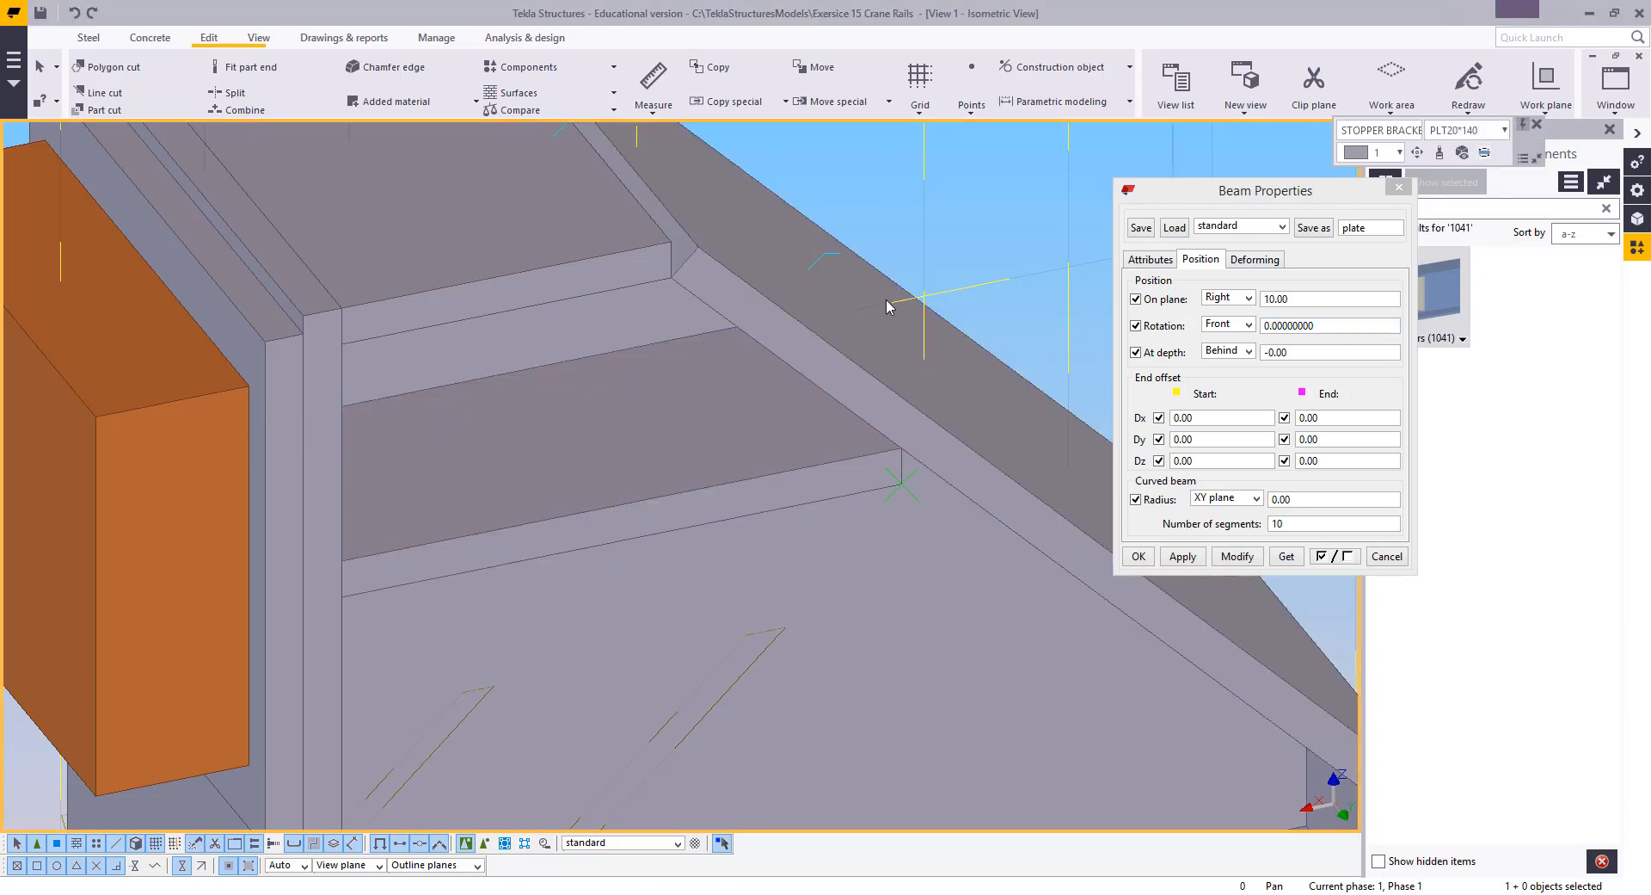
scroll(894, 371, "down", 1)
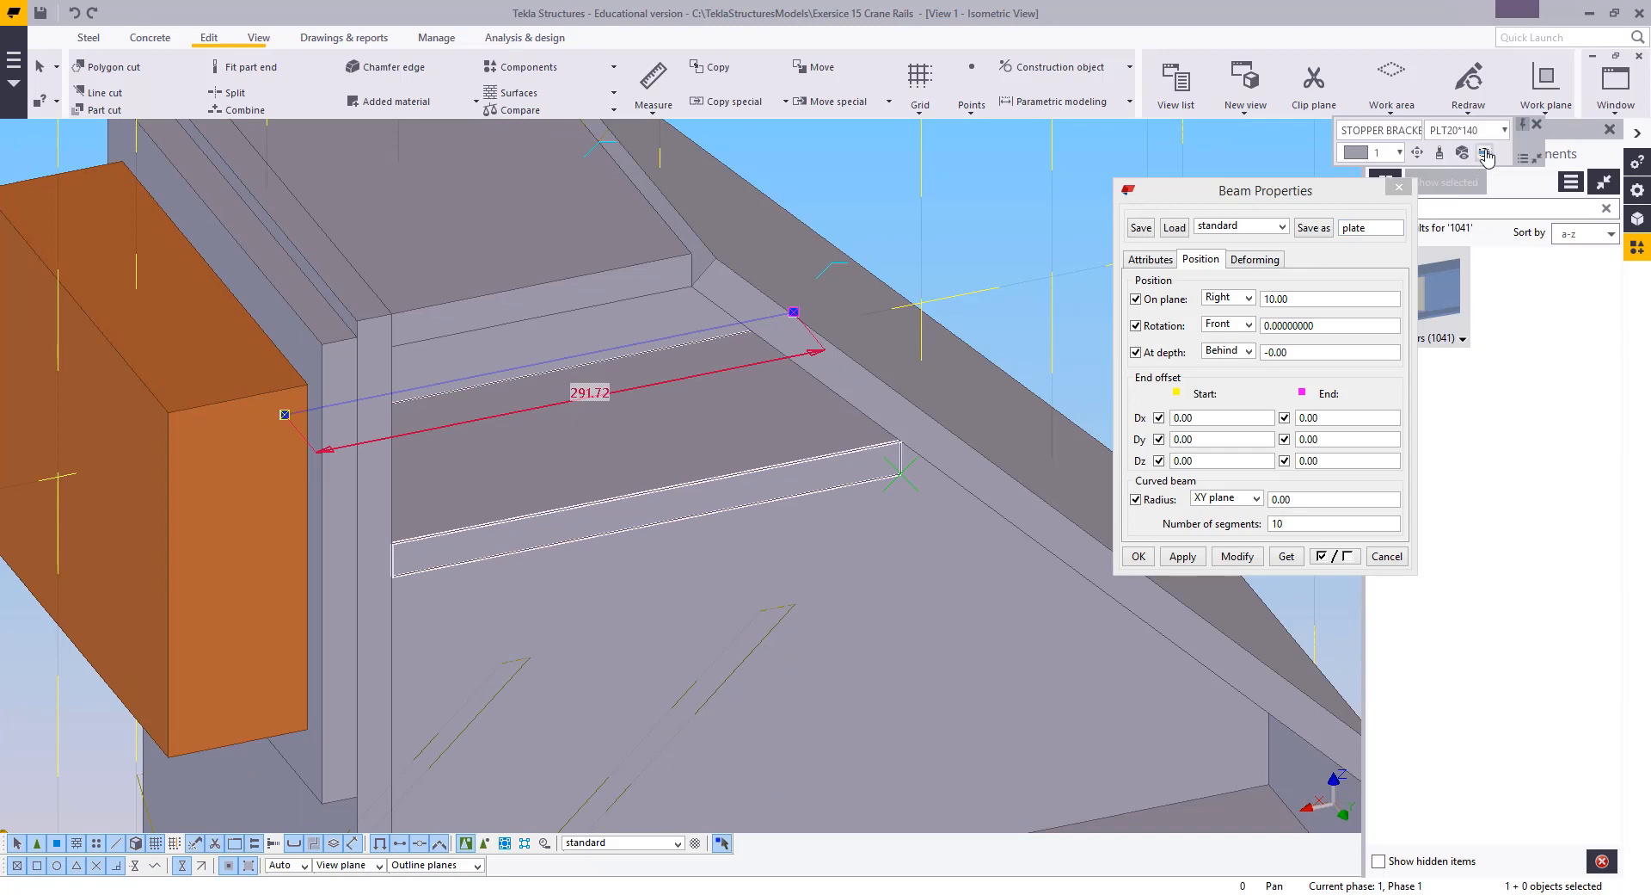
left_click(1485, 152)
middle_click_drag(689, 473, 687, 484)
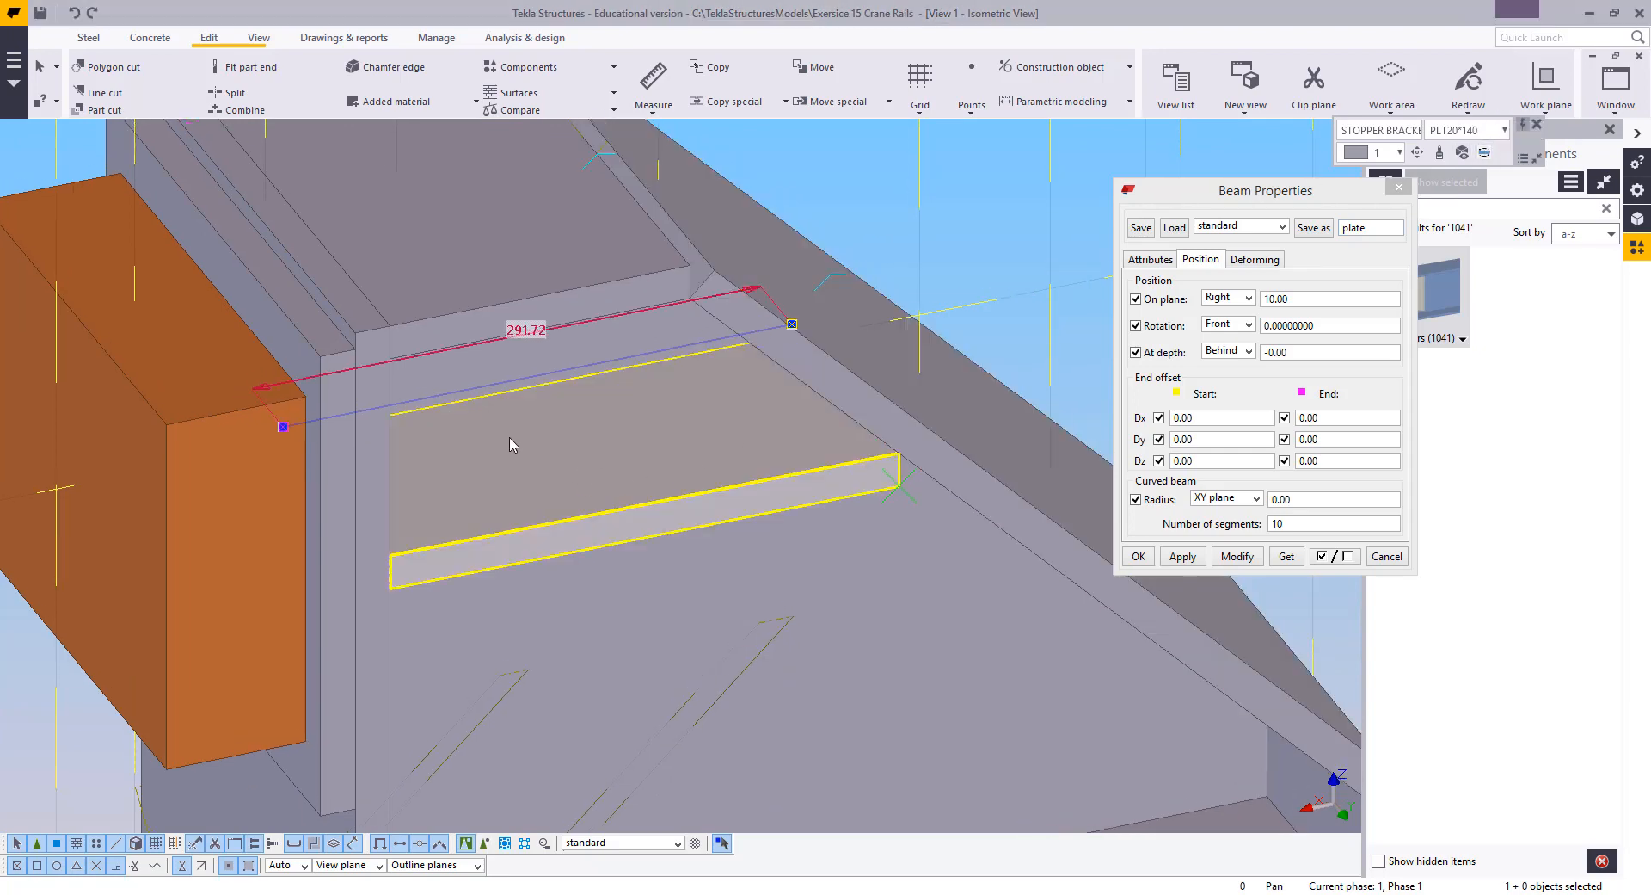
mouse_move(492, 447)
middle_mouse_down()
mouse_move(556, 470)
mouse_move(472, 461)
mouse_move(771, 450)
mouse_move(602, 387)
middle_mouse_up()
Weld the surrounding stopper bracket plates to the bracket's web plate, window-selecting them as secondary parts
key("ctrl+2")
right_click(338, 249)
left_click(337, 249)
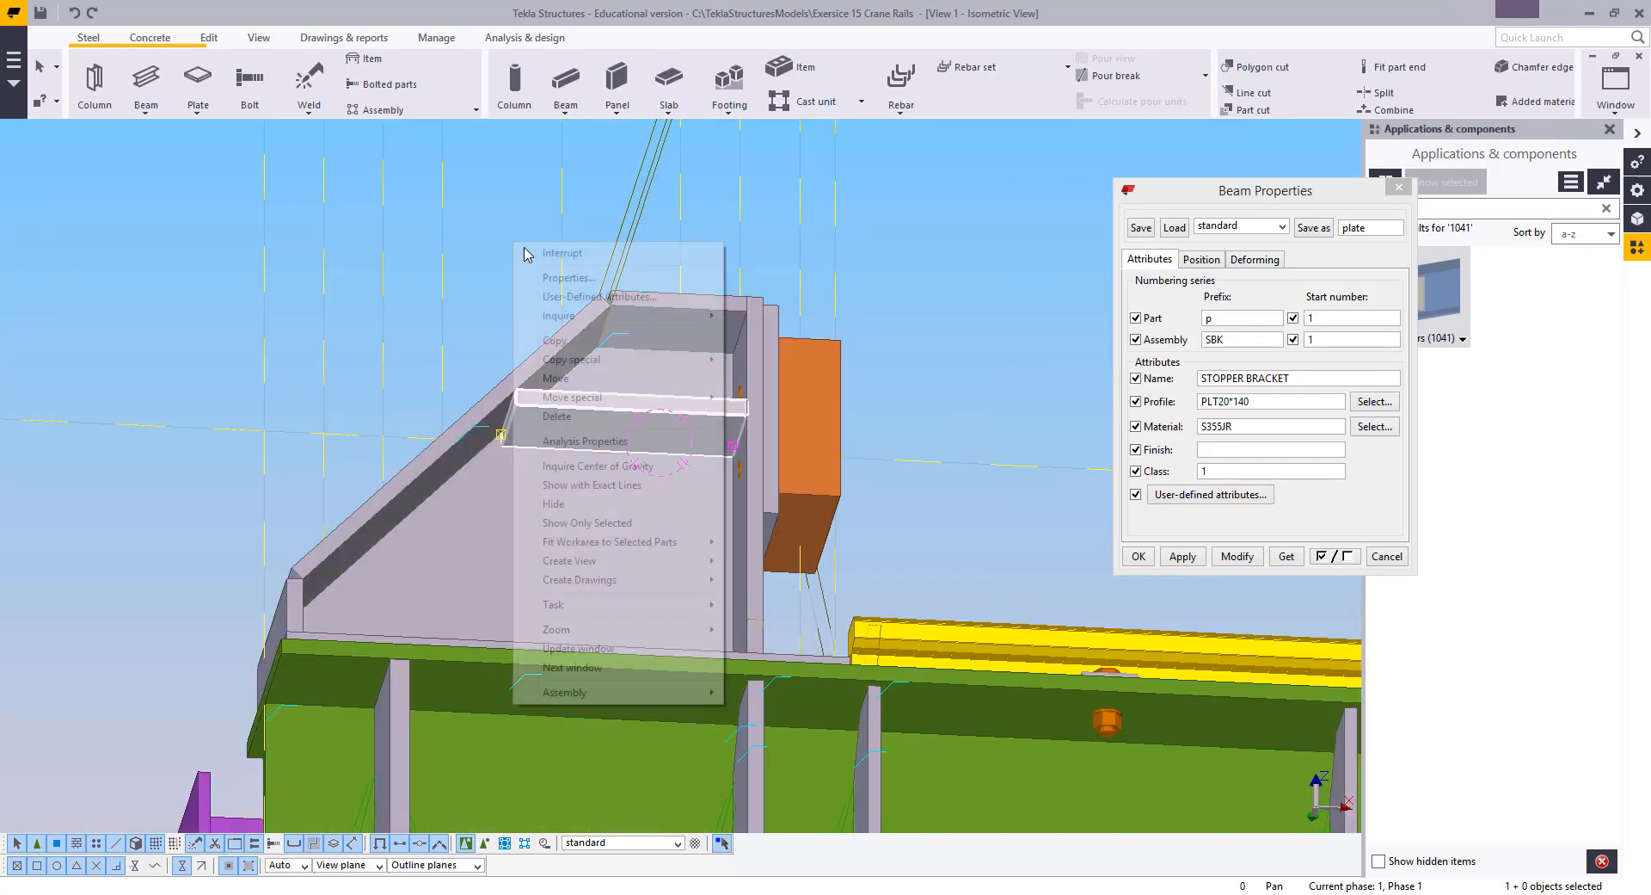
left_click(462, 298)
left_click(309, 79)
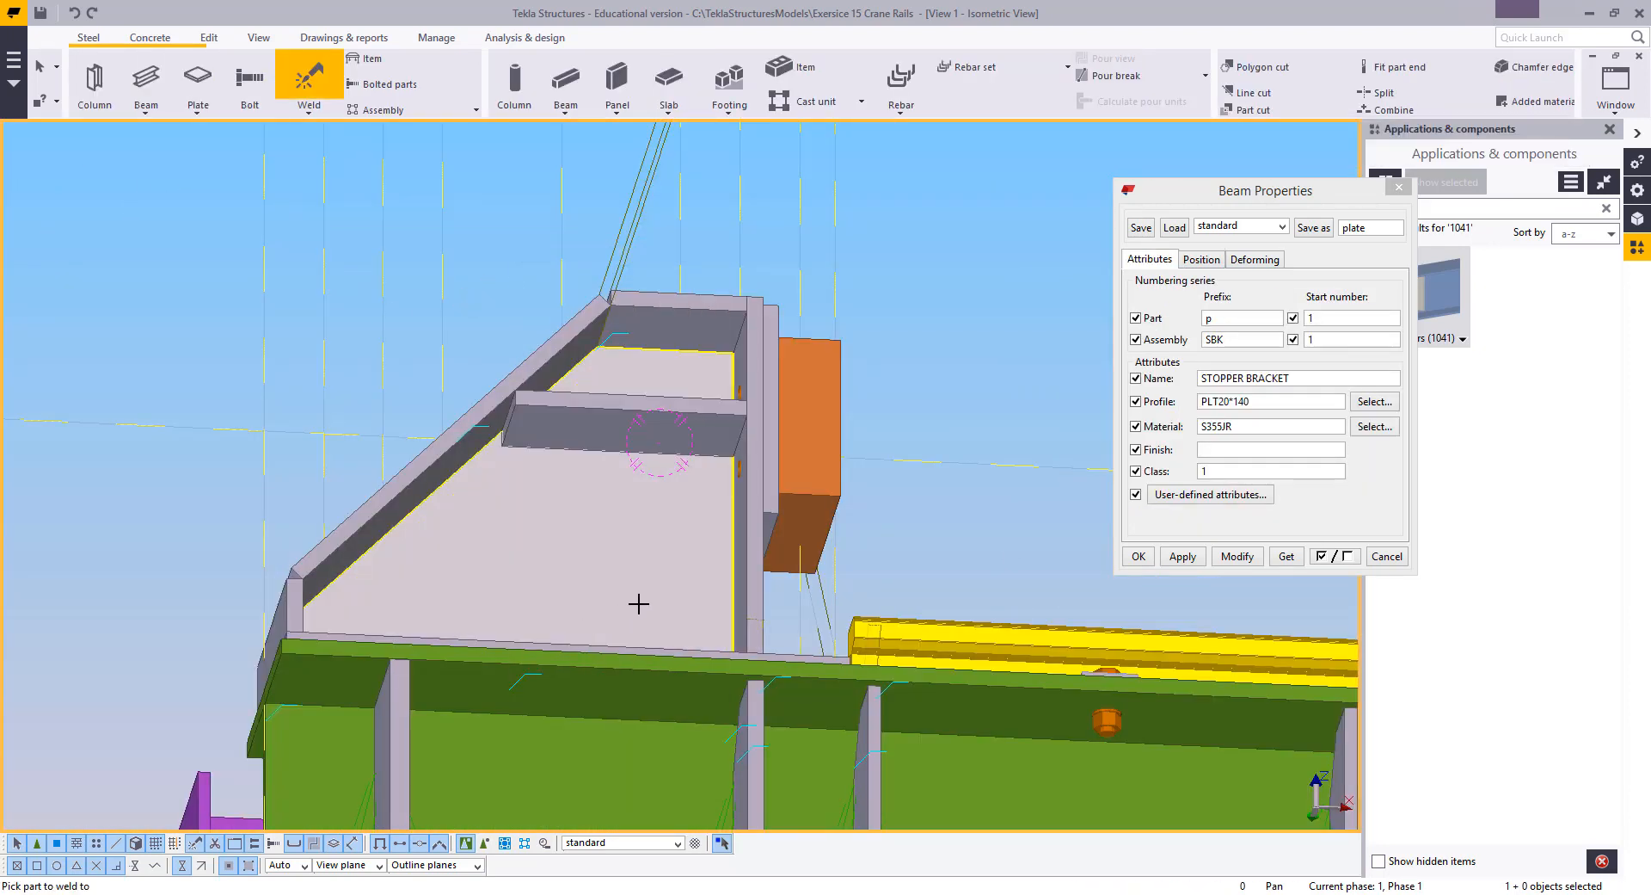
left_click_drag(973, 268, 286, 654)
right_click(260, 269)
left_click(265, 273)
left_click(223, 325)
Switch to View 2 at the bracket's base and load the standard settings for the Bolt command
middle_click_drag(910, 413, 913, 541, "ctrl")
scroll(784, 456, "up", 2)
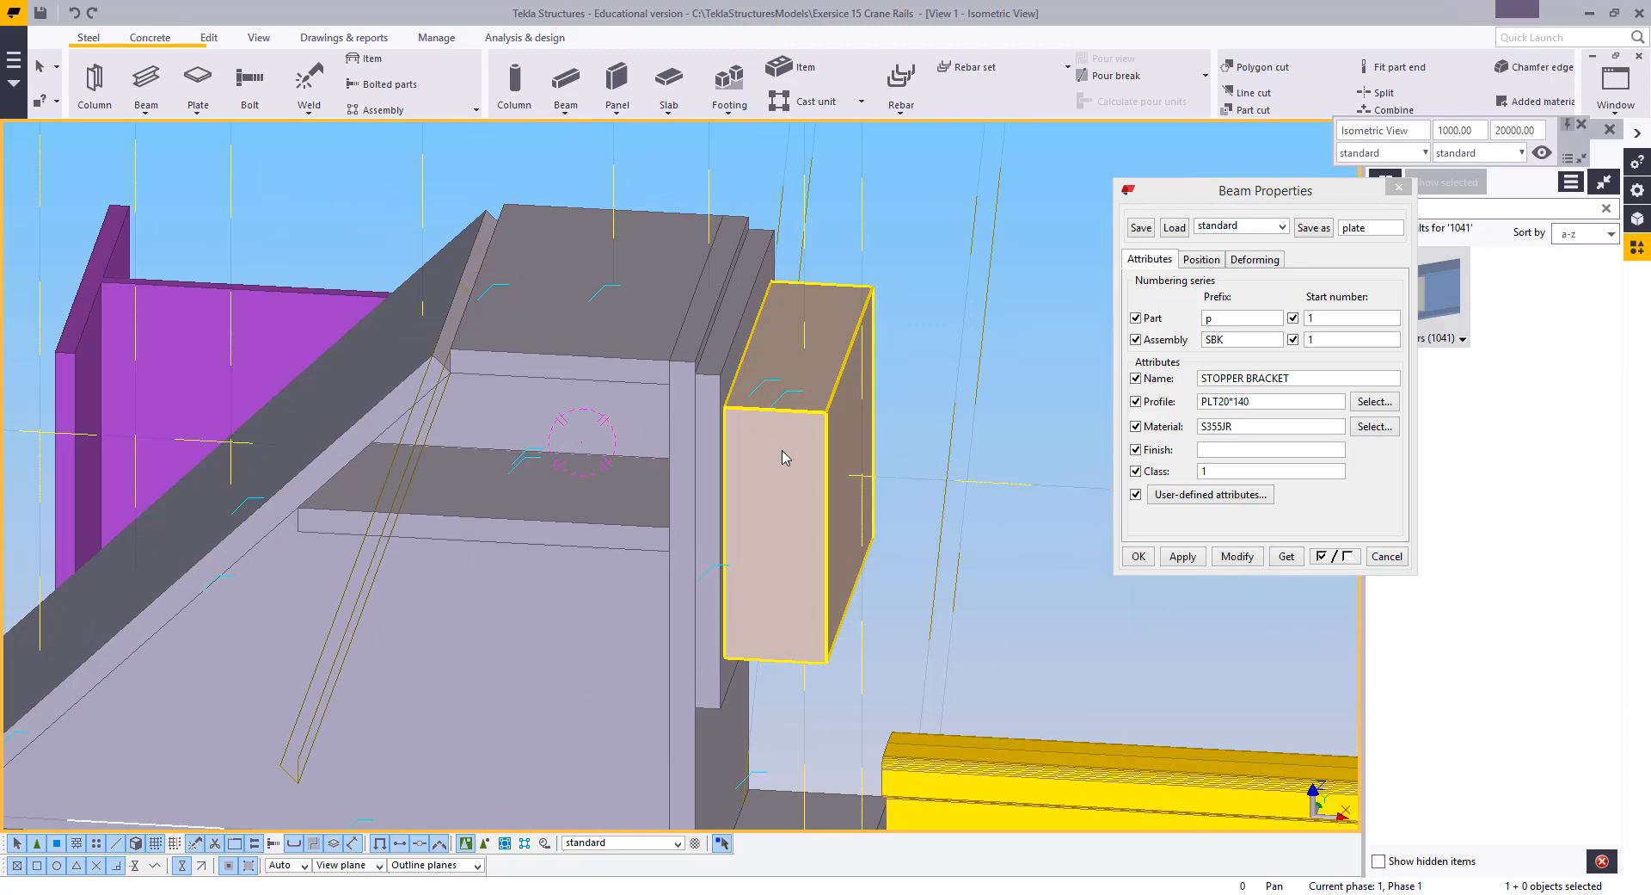
scroll(784, 455, "down", 10)
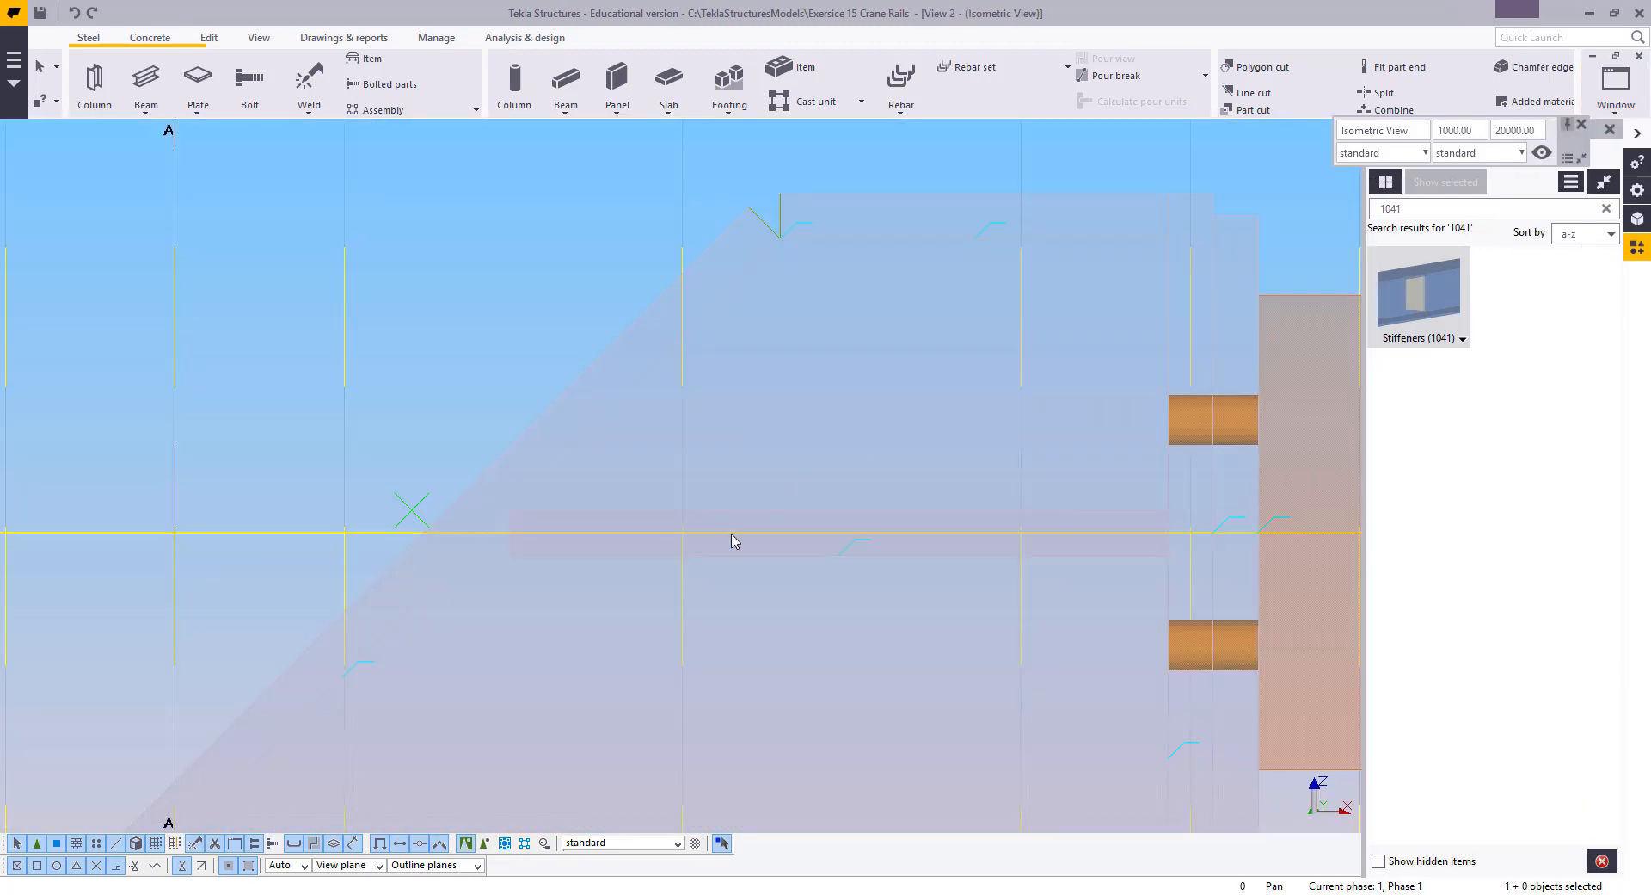
middle_click_drag(707, 508, 731, 464)
scroll(730, 464, "down", 9)
middle_click_drag(774, 729, 789, 585)
scroll(789, 586, "up", 5)
middle_click_drag(616, 666, 710, 621)
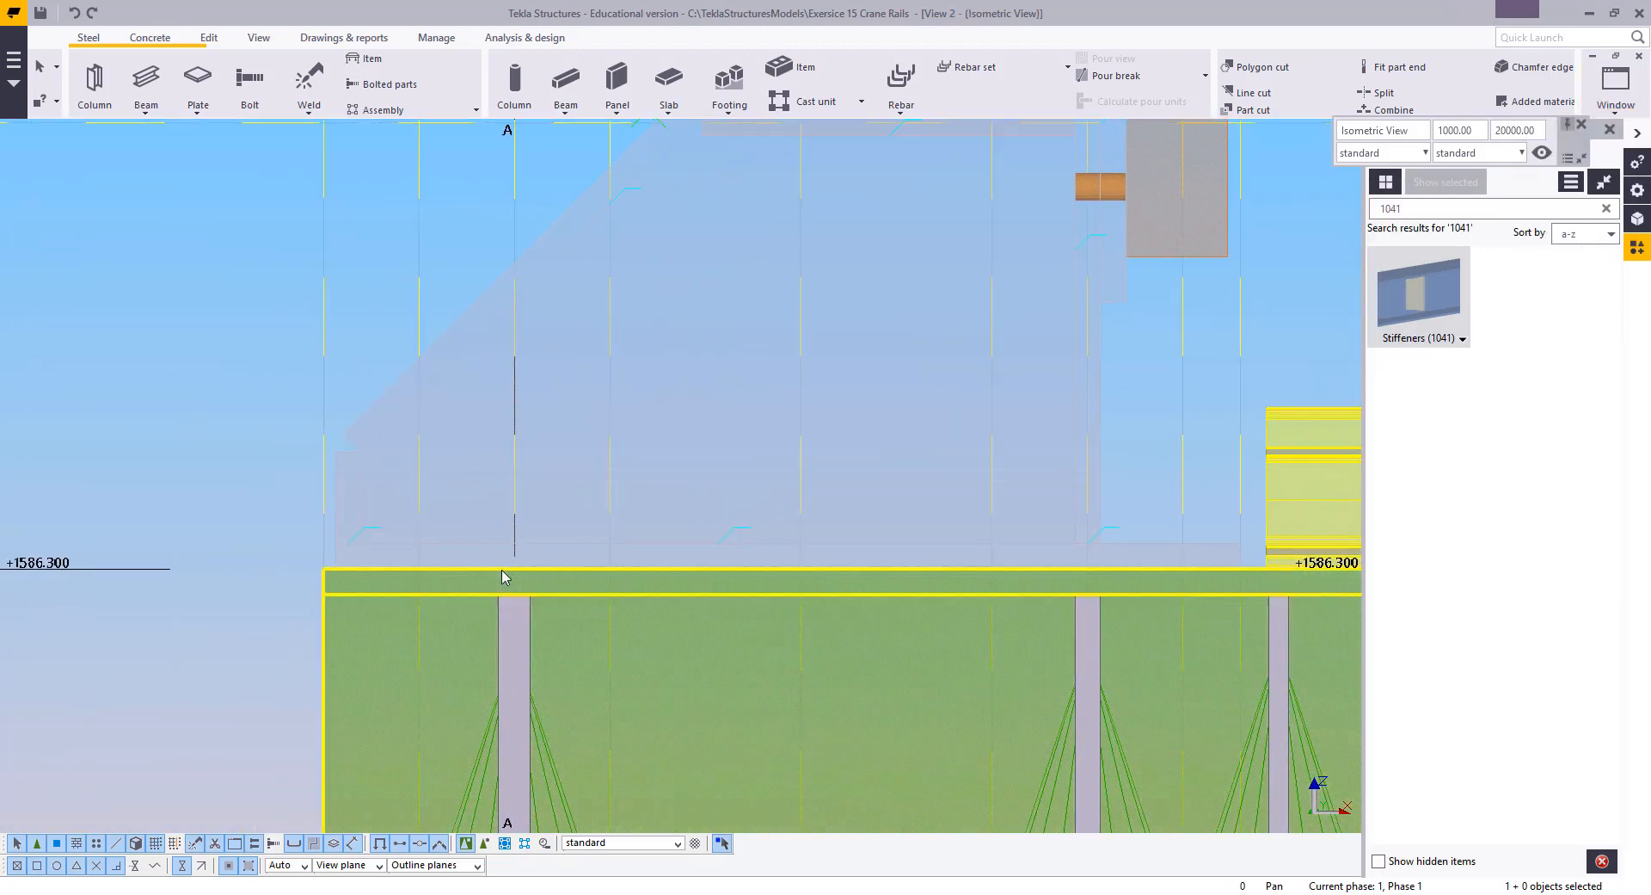
middle_click_drag(184, 321, 215, 209)
left_click(250, 82)
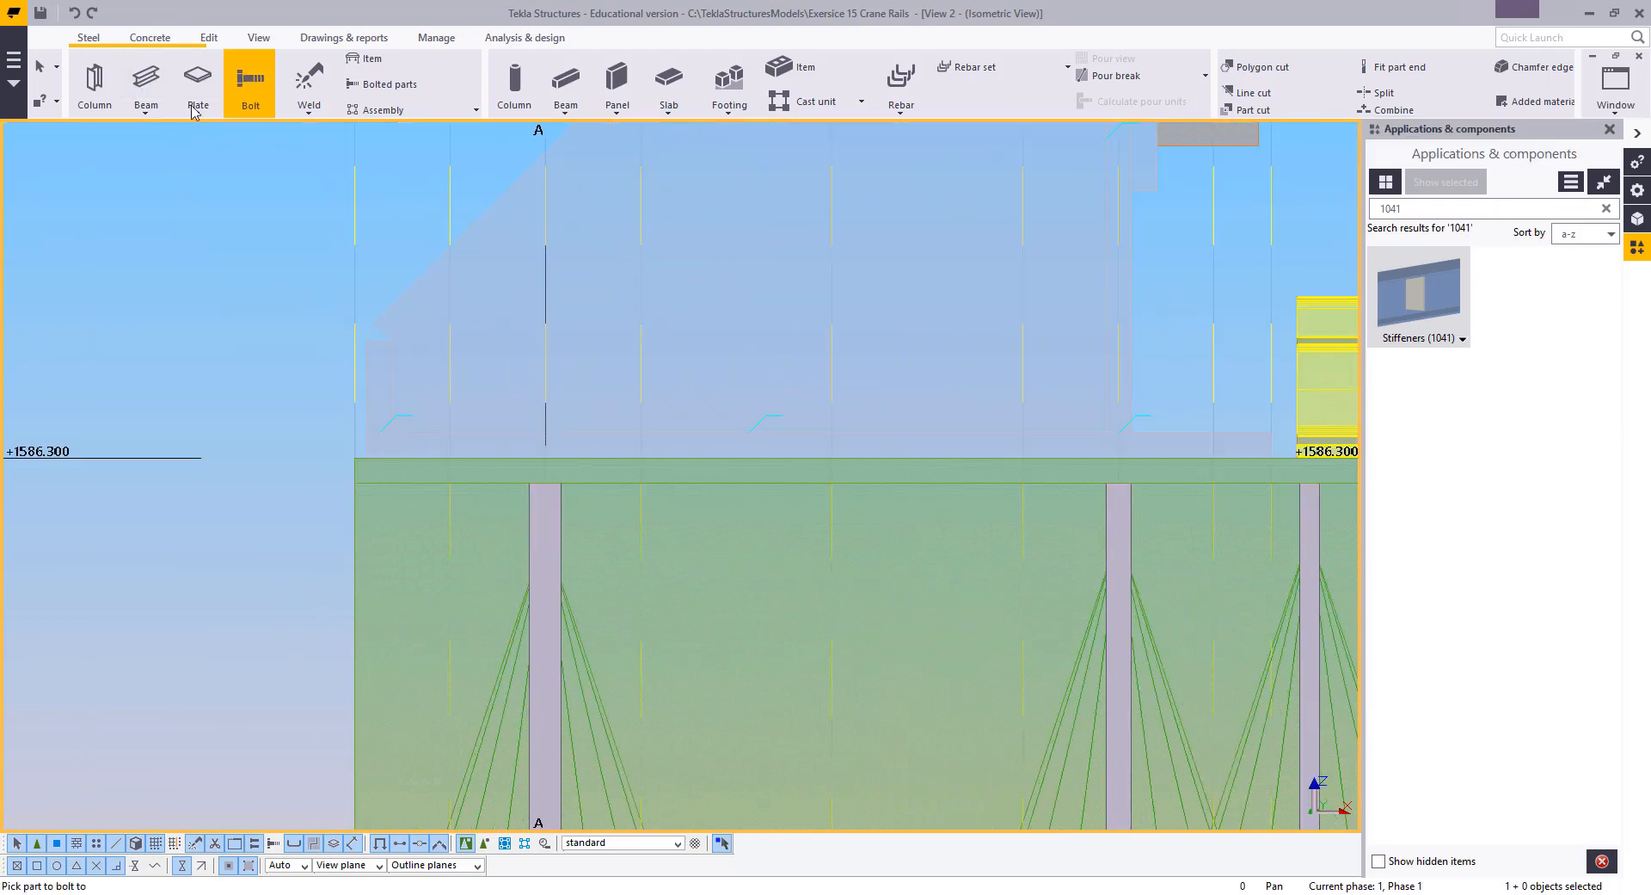
double_click(251, 82)
left_click_drag(1109, 135, 1331, 144)
left_click(1190, 165)
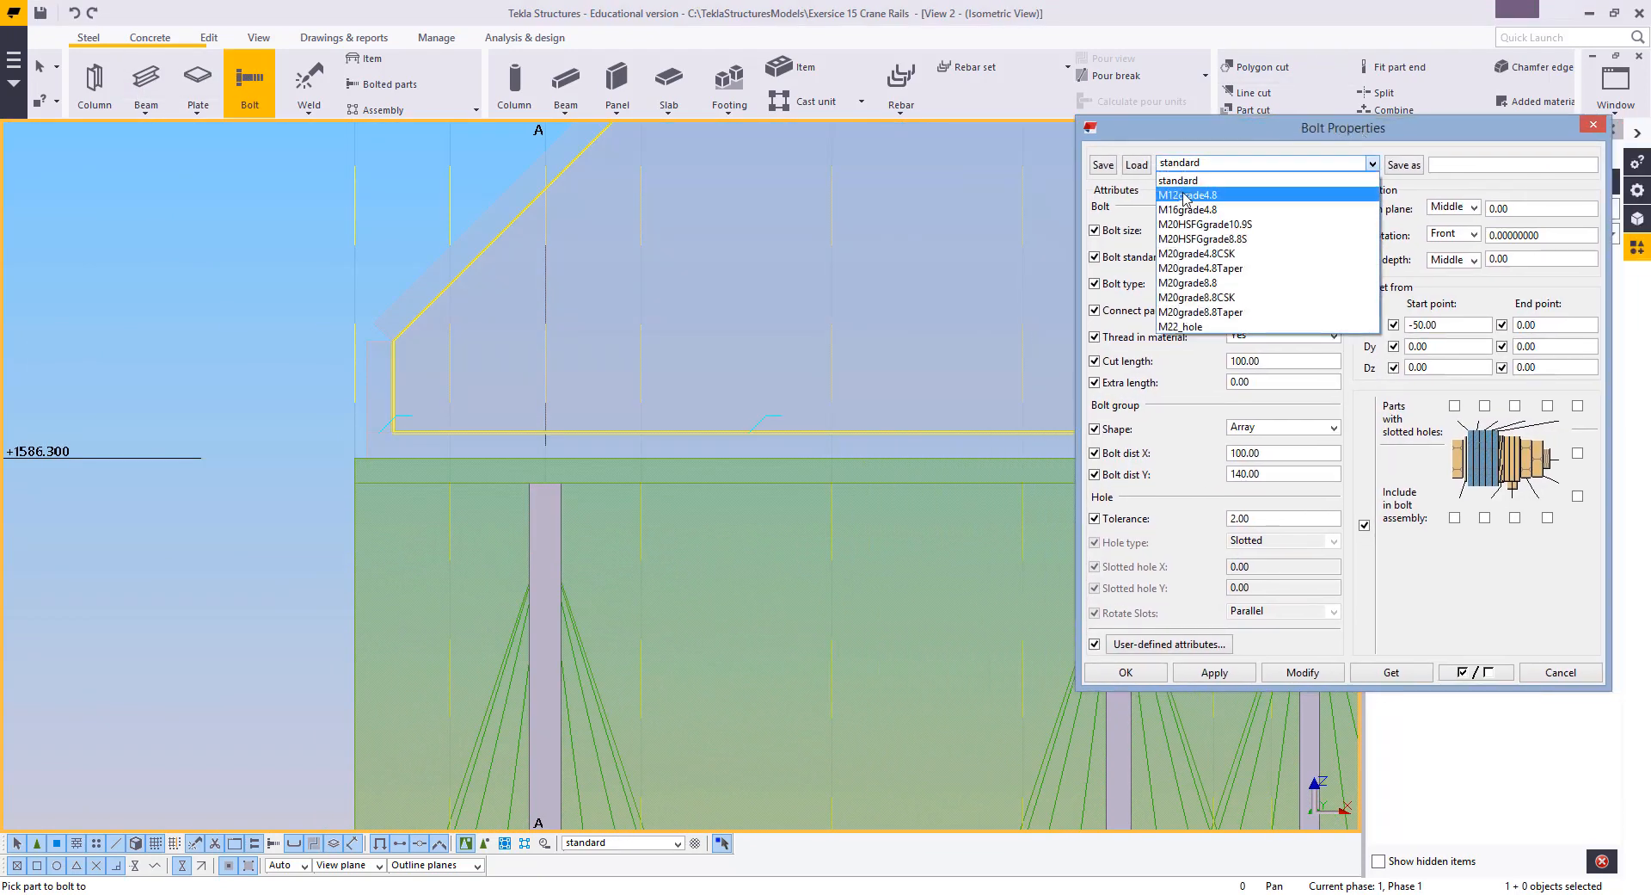
left_click(1190, 177)
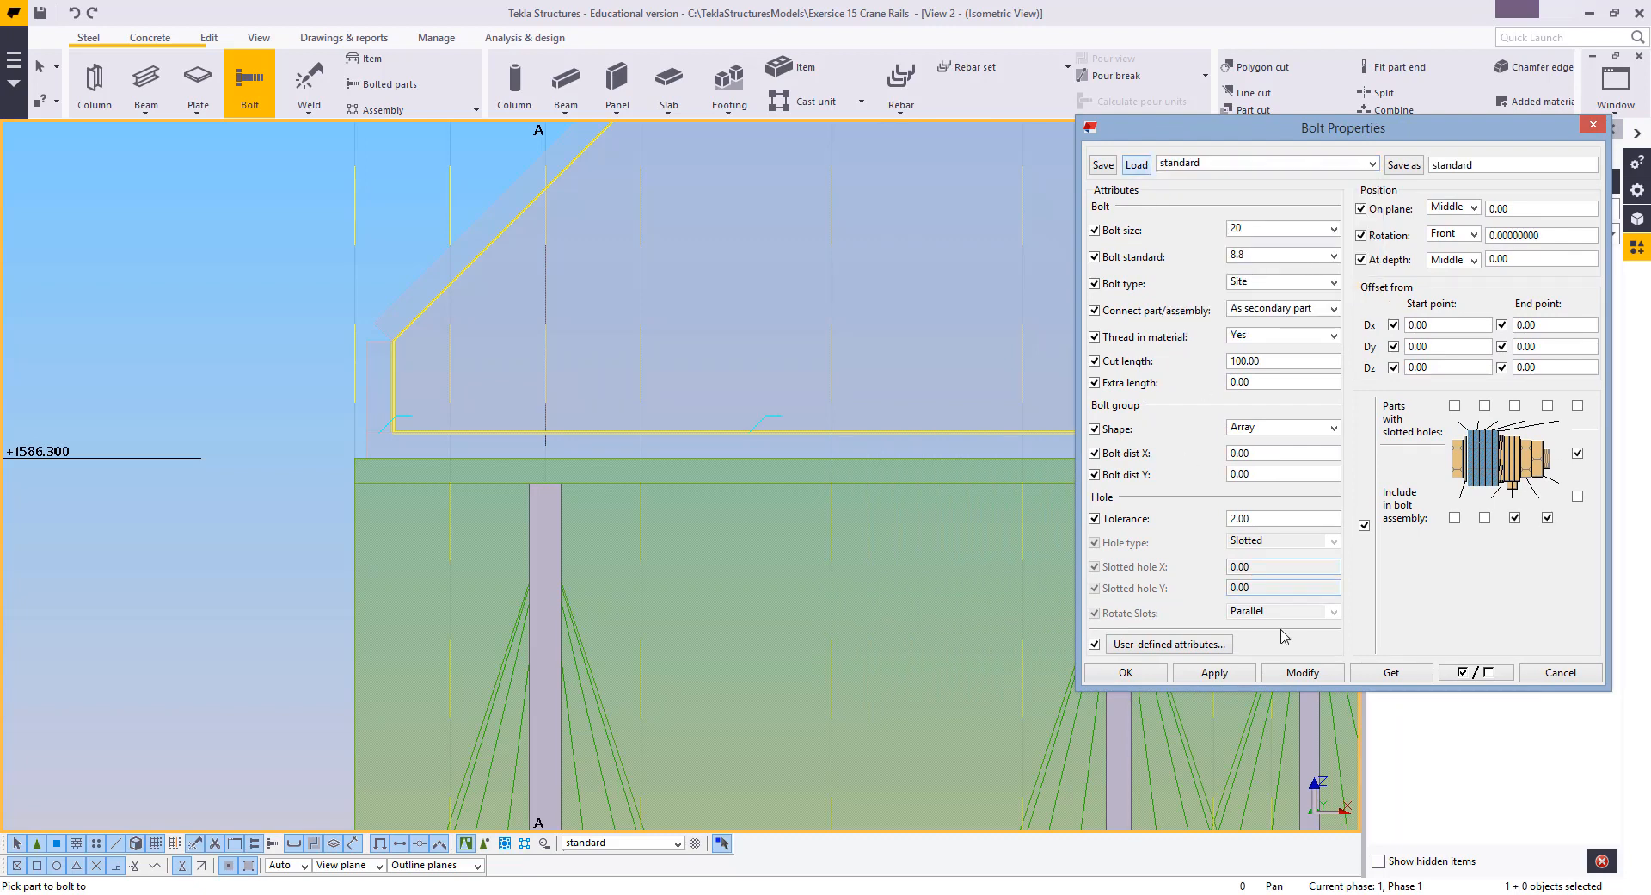
left_click(1193, 674)
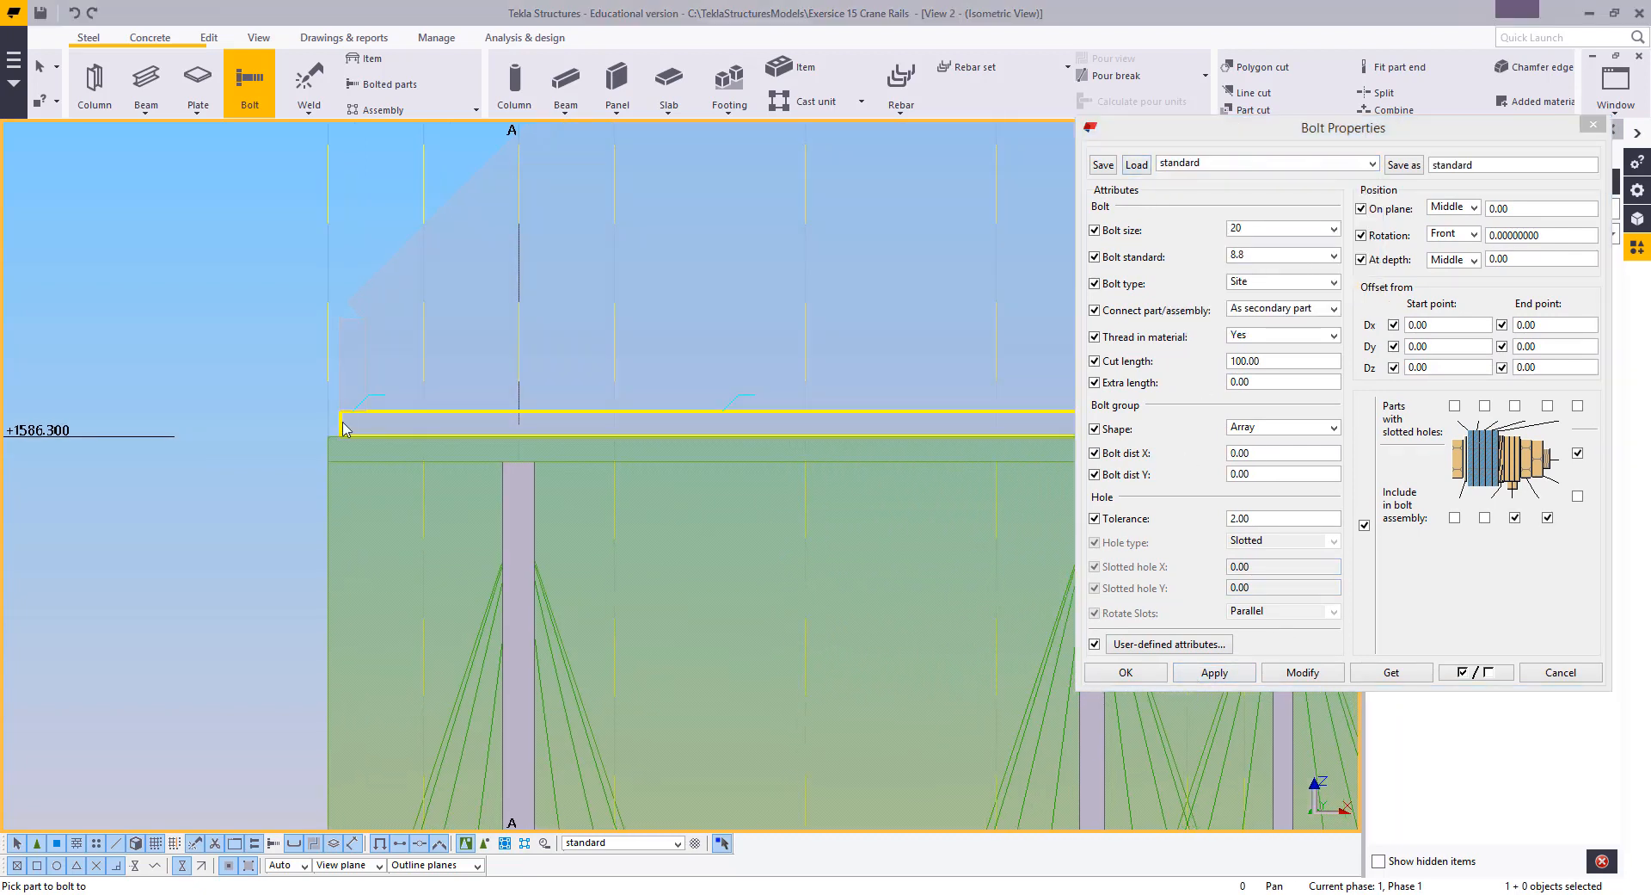
Bolt the bracket's base plate to the crane beam's top flange, from grid A to a second point about 460 mm along
left_click(344, 425)
left_click(344, 459)
middle_click(308, 440)
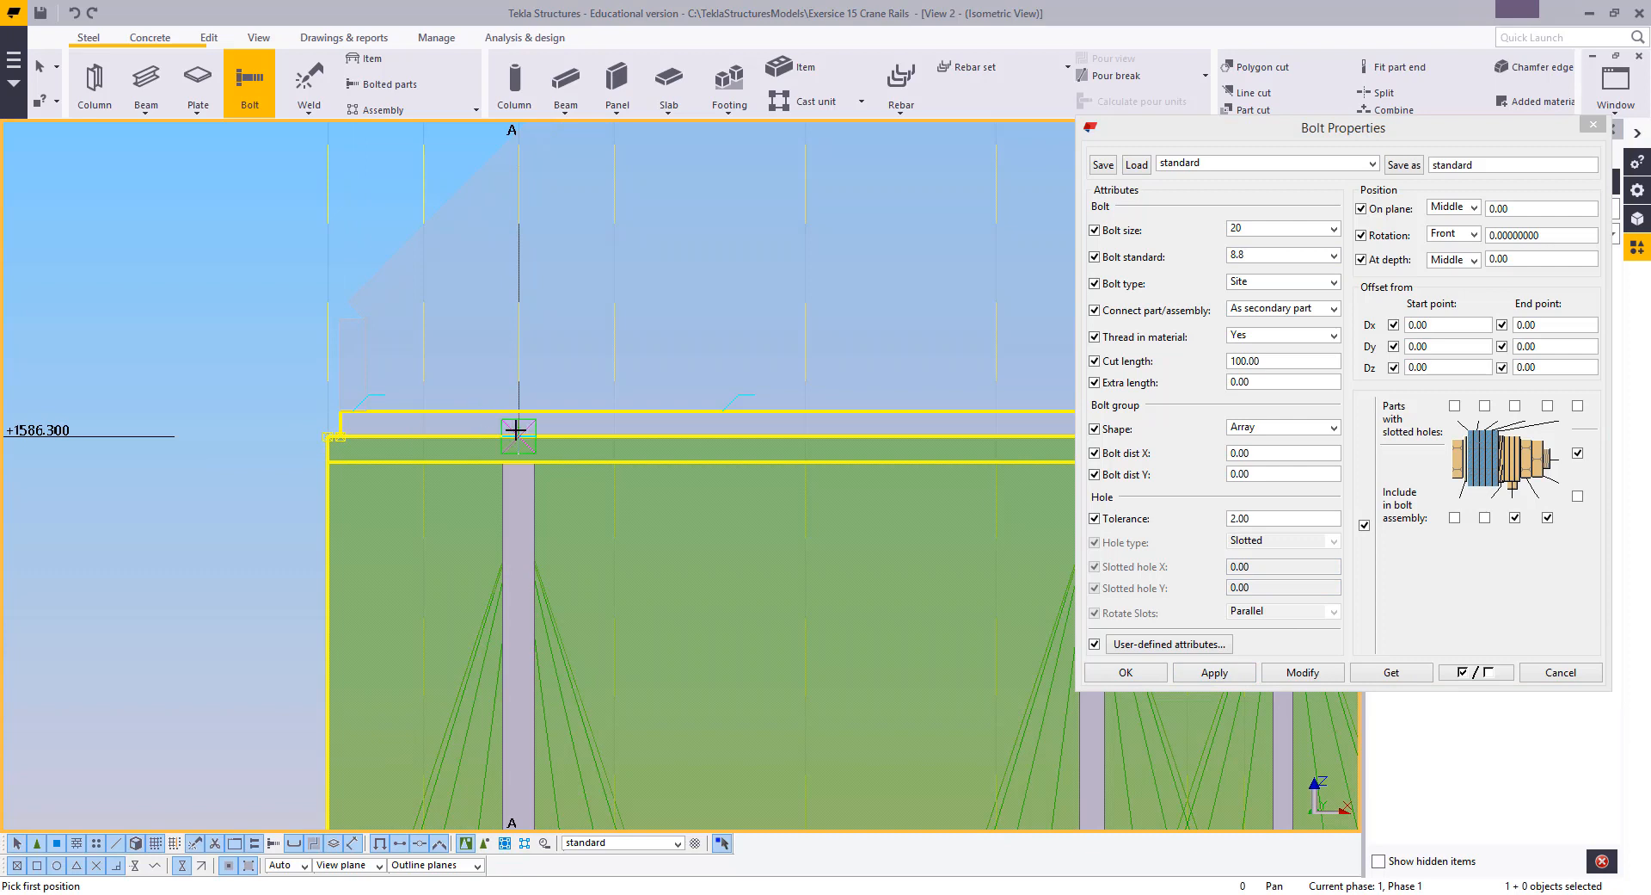
left_click(517, 430)
scroll(424, 501, "down", 2)
middle_click_drag(424, 501, 184, 549)
scroll(791, 479, "up", 1)
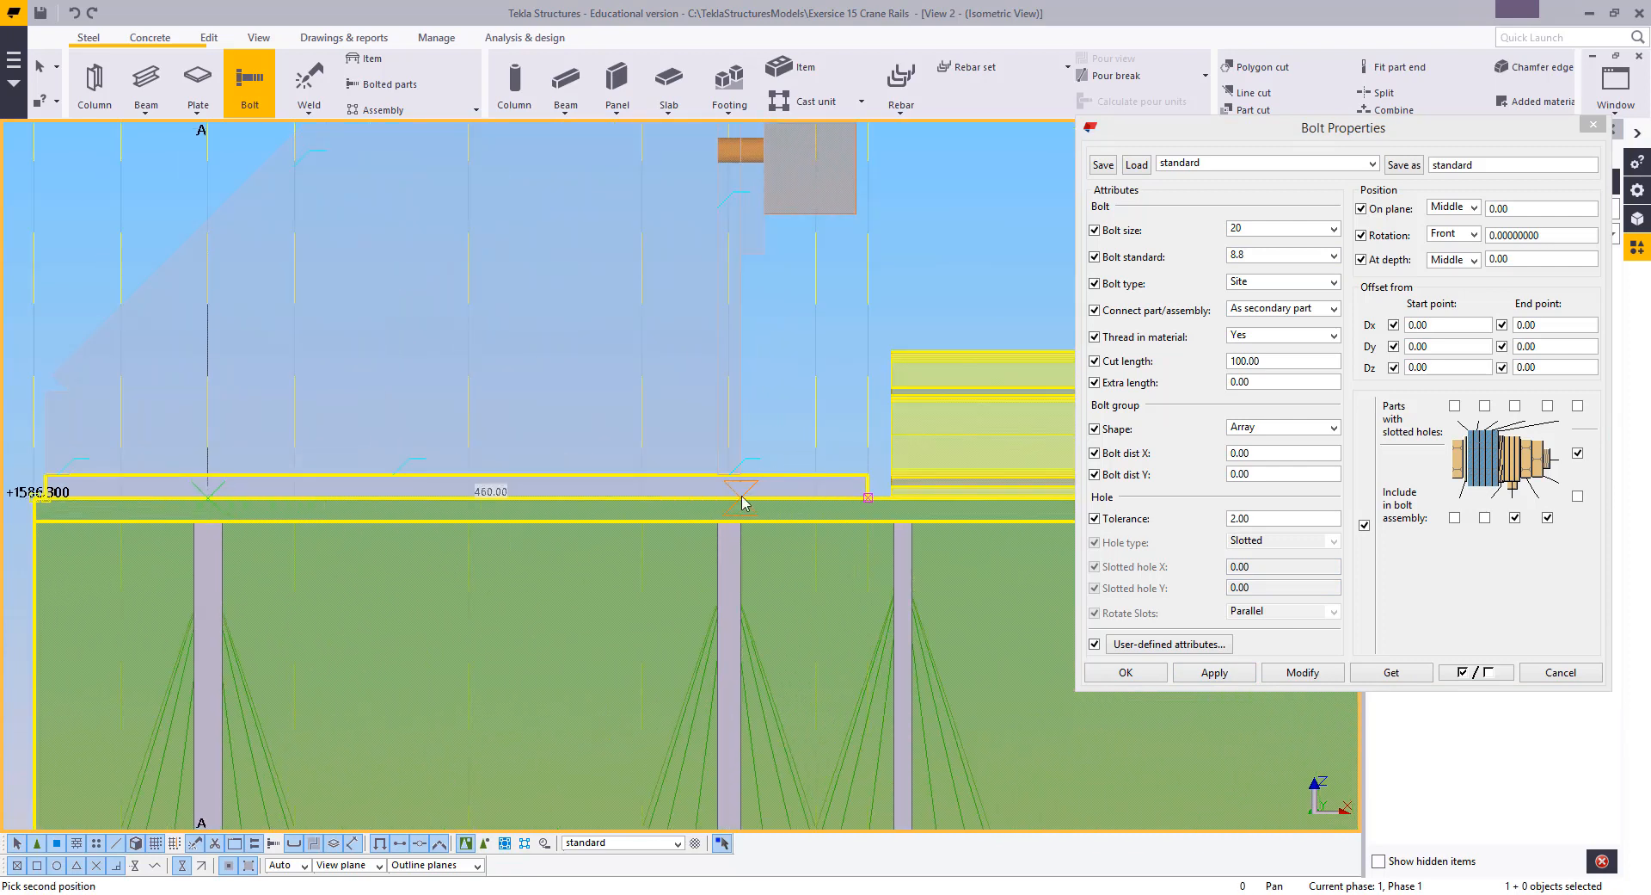
left_click(742, 498)
right_click(526, 286)
left_click(544, 300)
Select the new bolt group at grid A and set its bolt distance Y to 140 mm
middle_click_drag(255, 415, 379, 406)
scroll(361, 430, "up", 1)
left_click(347, 458)
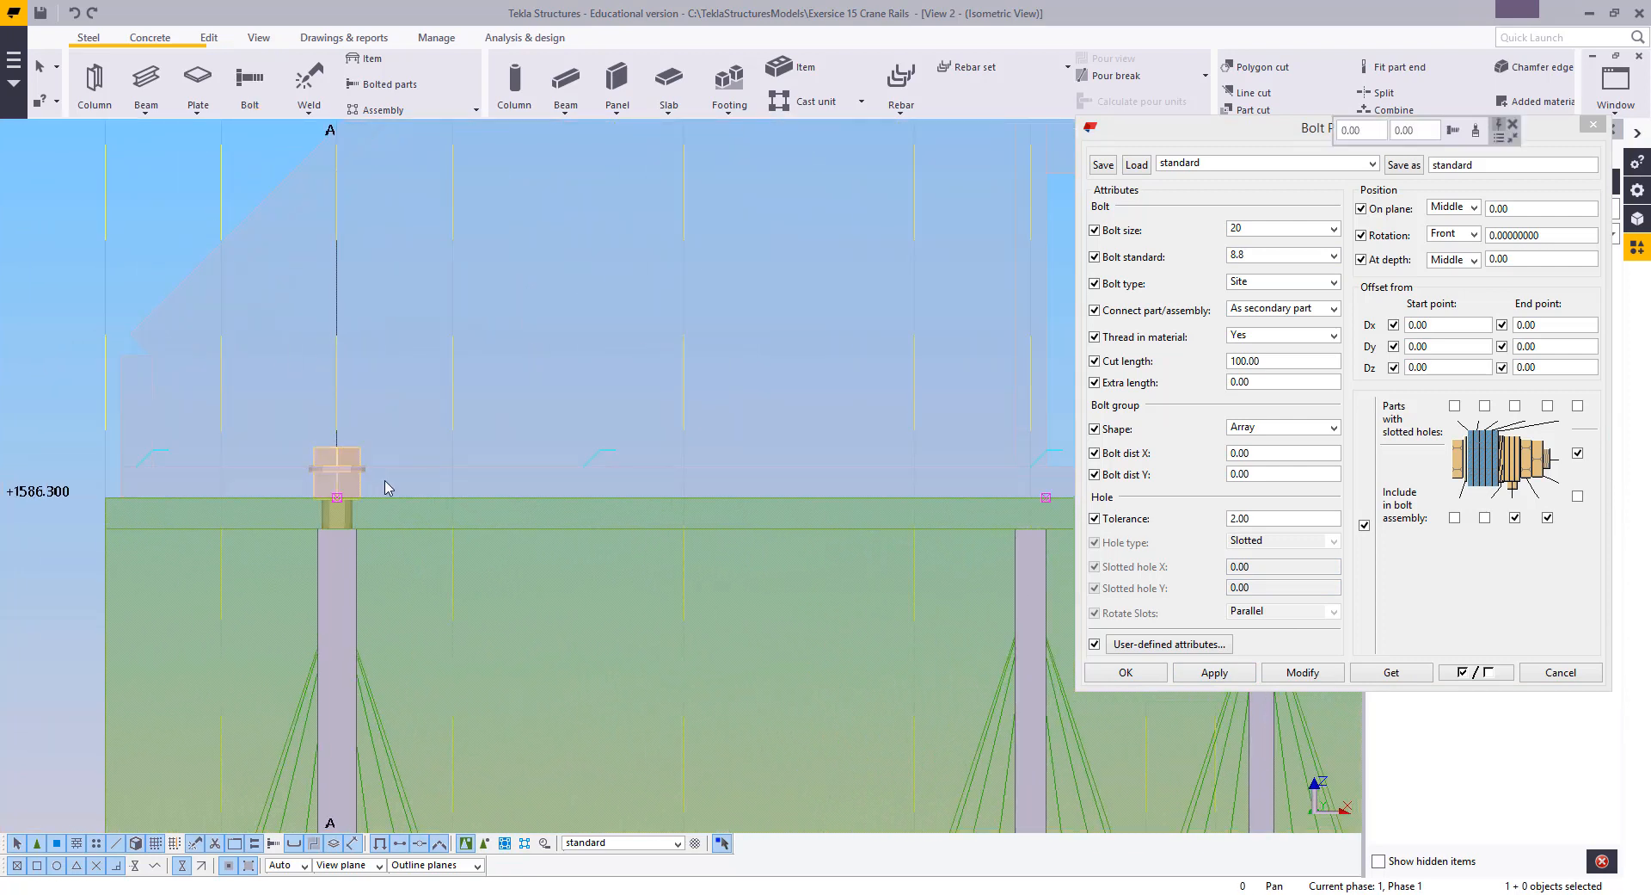
scroll(386, 482, "down", 3)
middle_click_drag(403, 469, 484, 420)
scroll(491, 447, "up", 1)
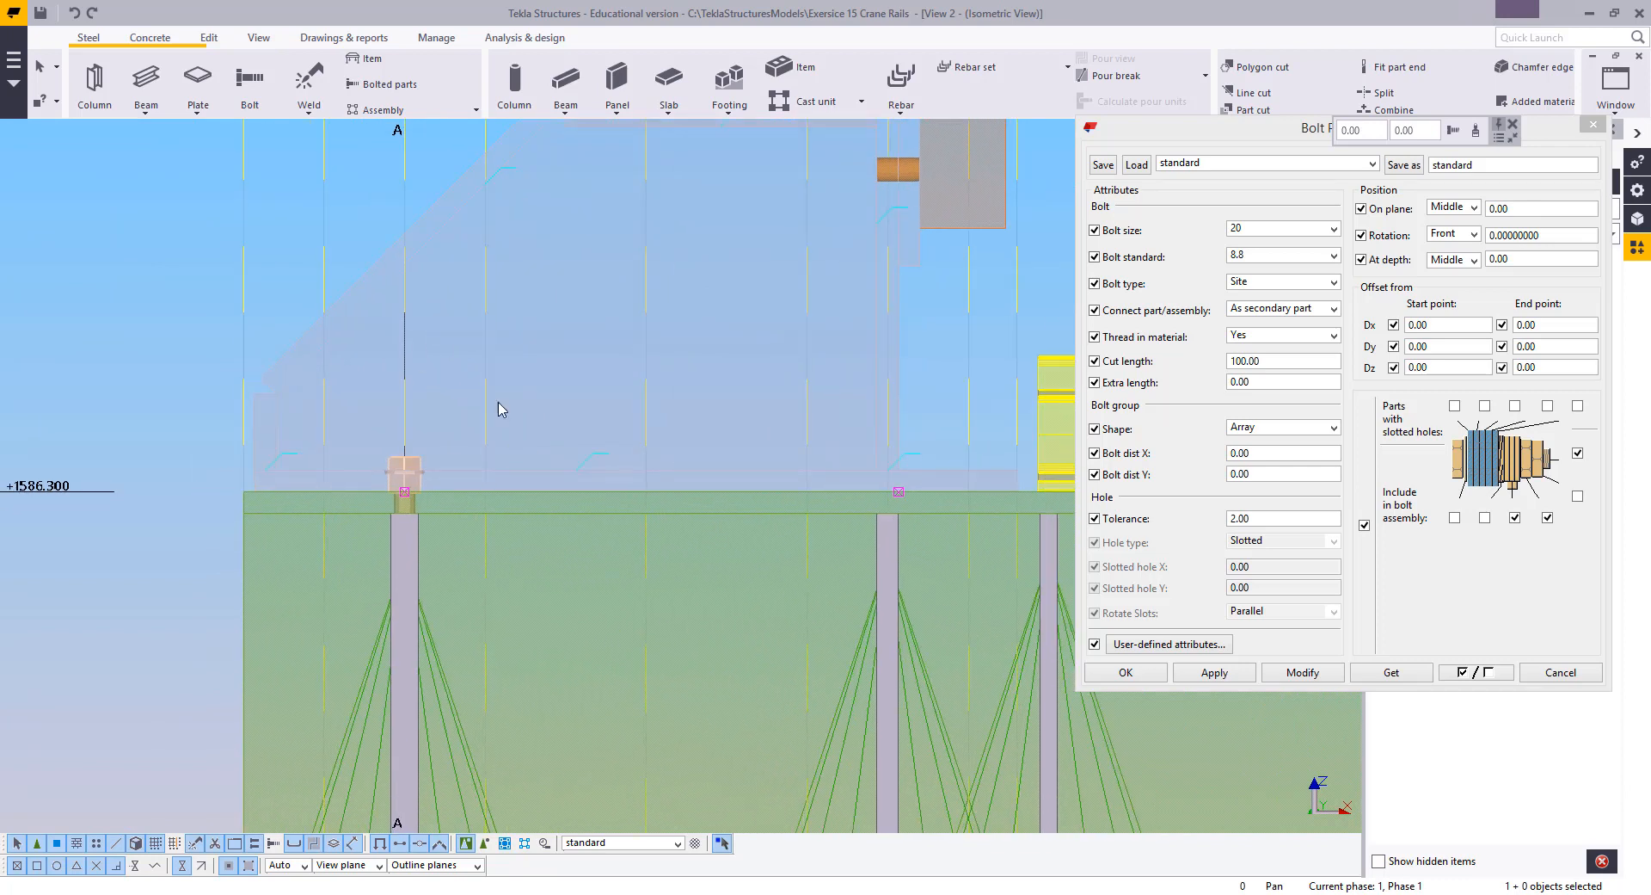
left_click(1258, 473)
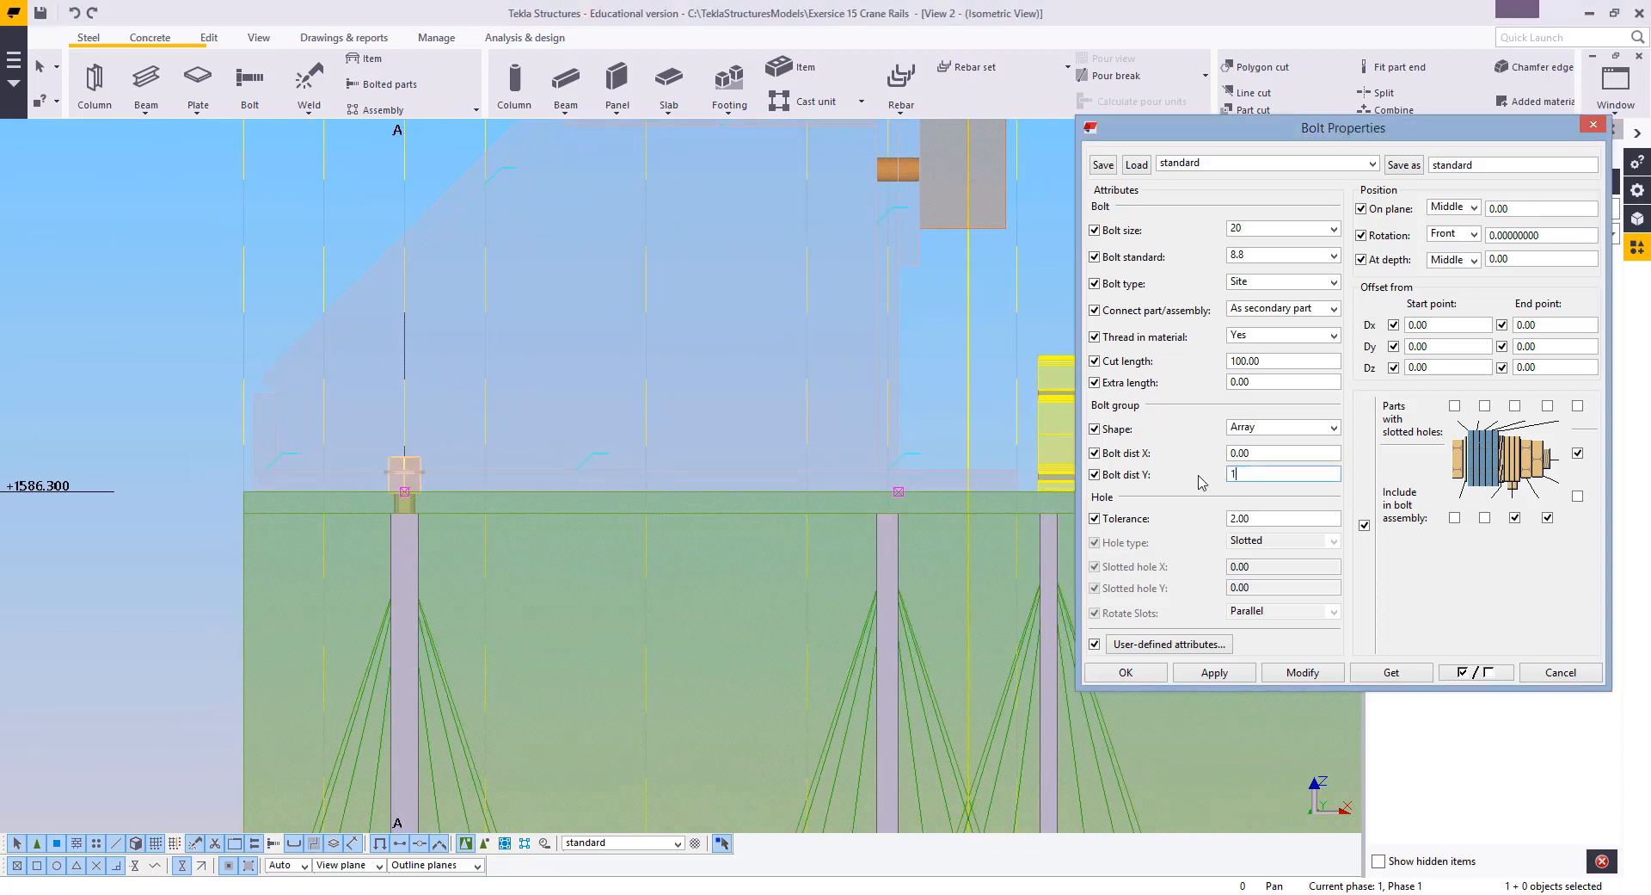
left_click(1304, 679)
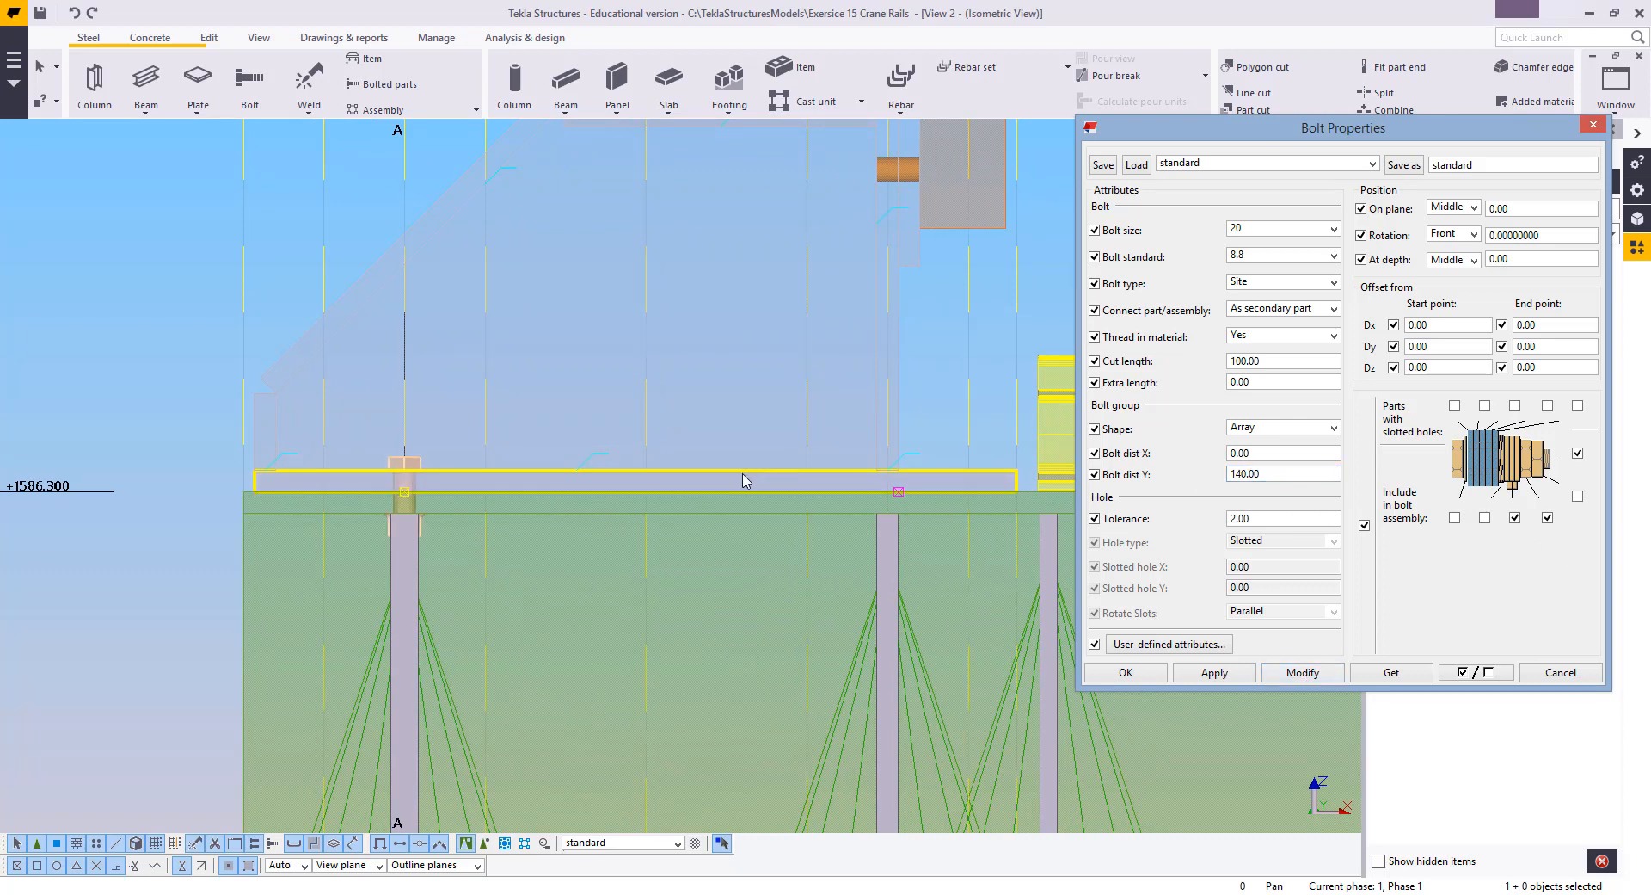
Offset the start point of the base plate bolt group at grid A by -75 mm in Dx
middle_click_drag(744, 480, 650, 480)
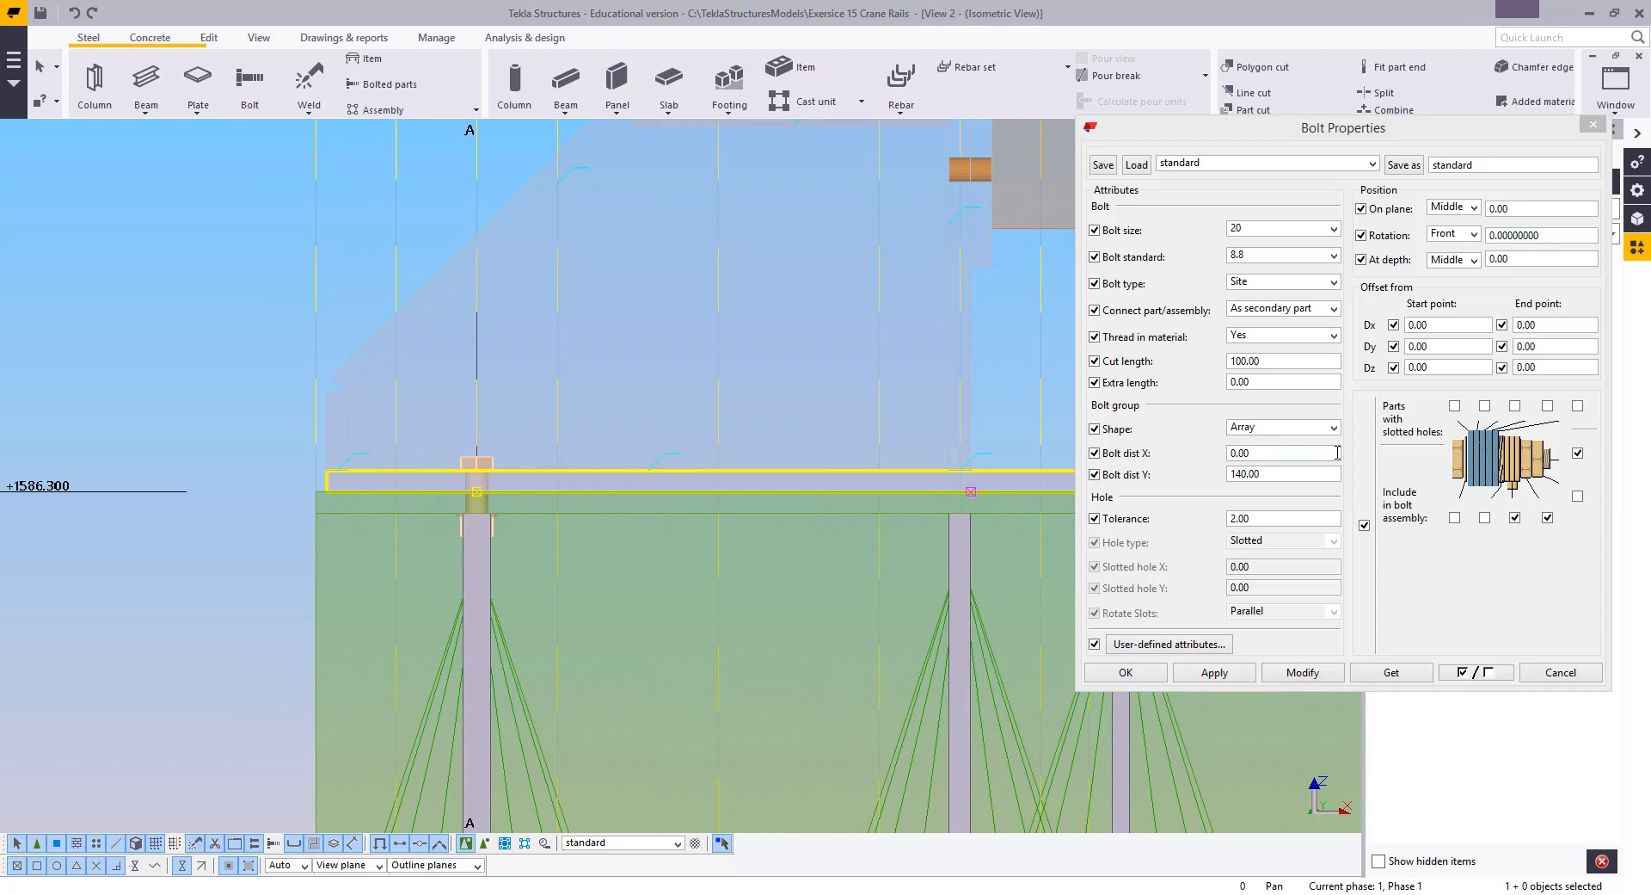
left_click_drag(1429, 325, 1234, 331)
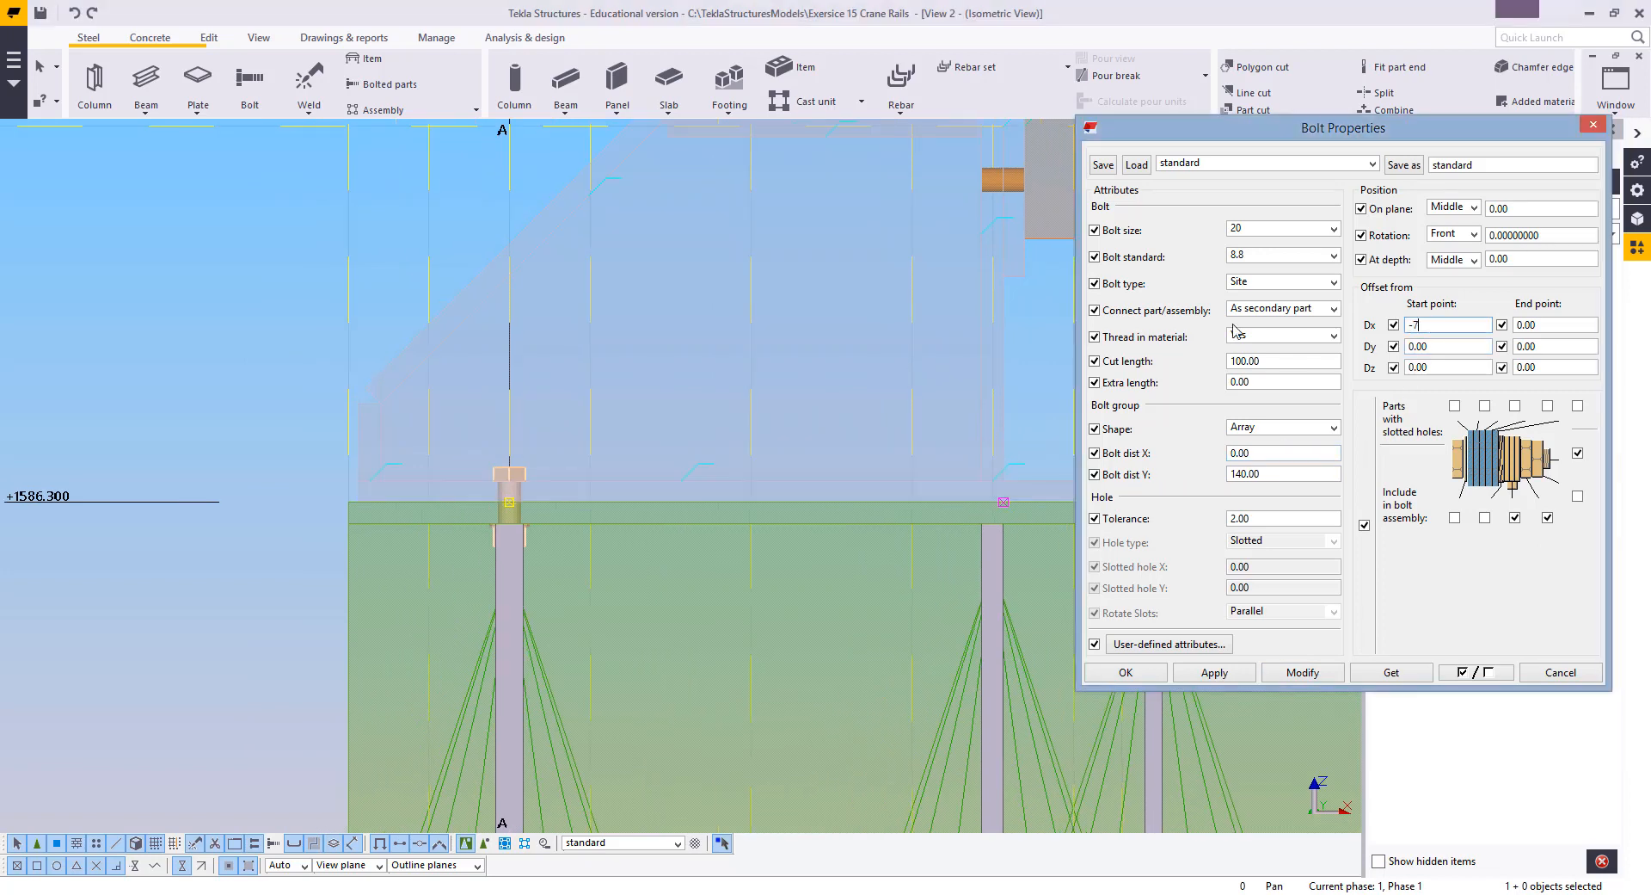
left_click(1308, 672)
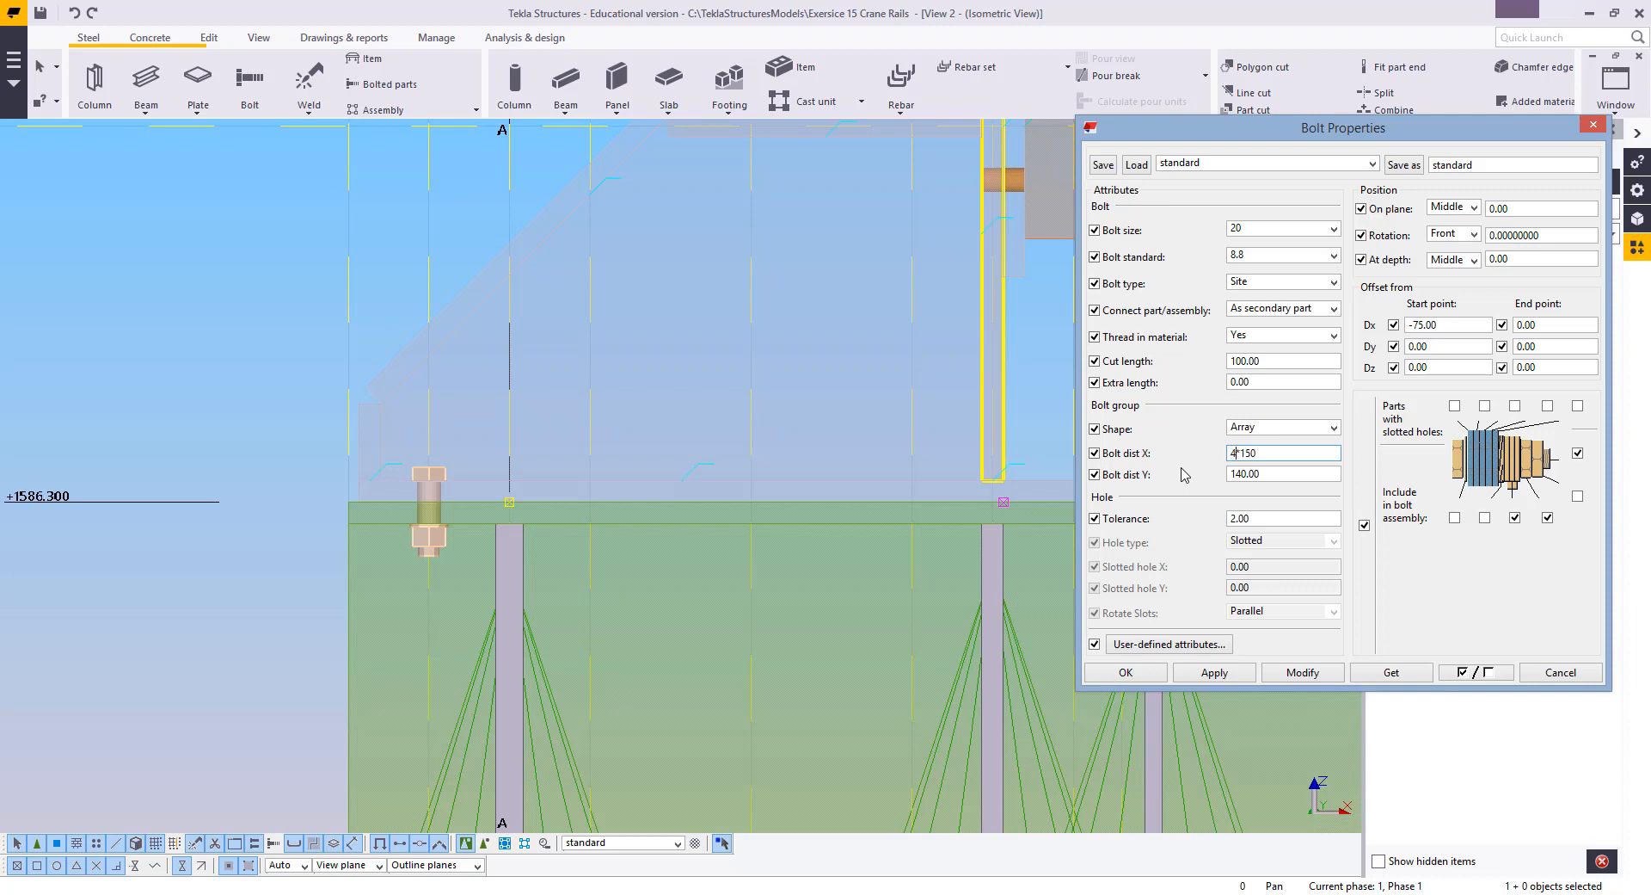
Set the base bolt group's bolt distance X to 4*150 mm and close the bolt properties
left_click(1302, 673)
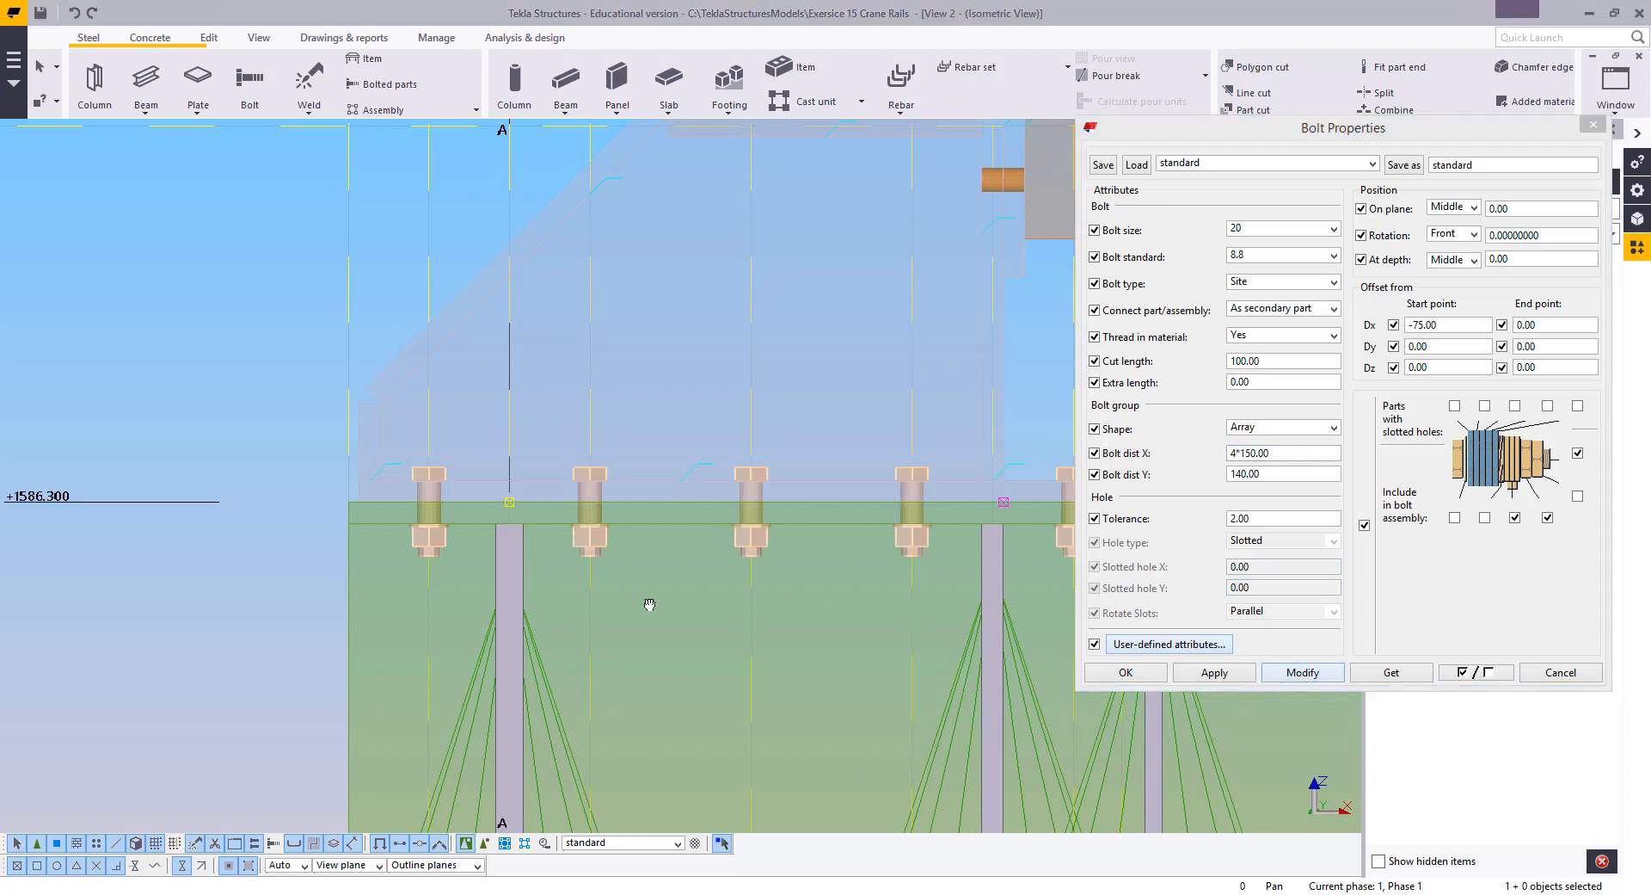
scroll(731, 572, "up", 2)
scroll(815, 573, "down", 1)
middle_click_drag(812, 567, 774, 572)
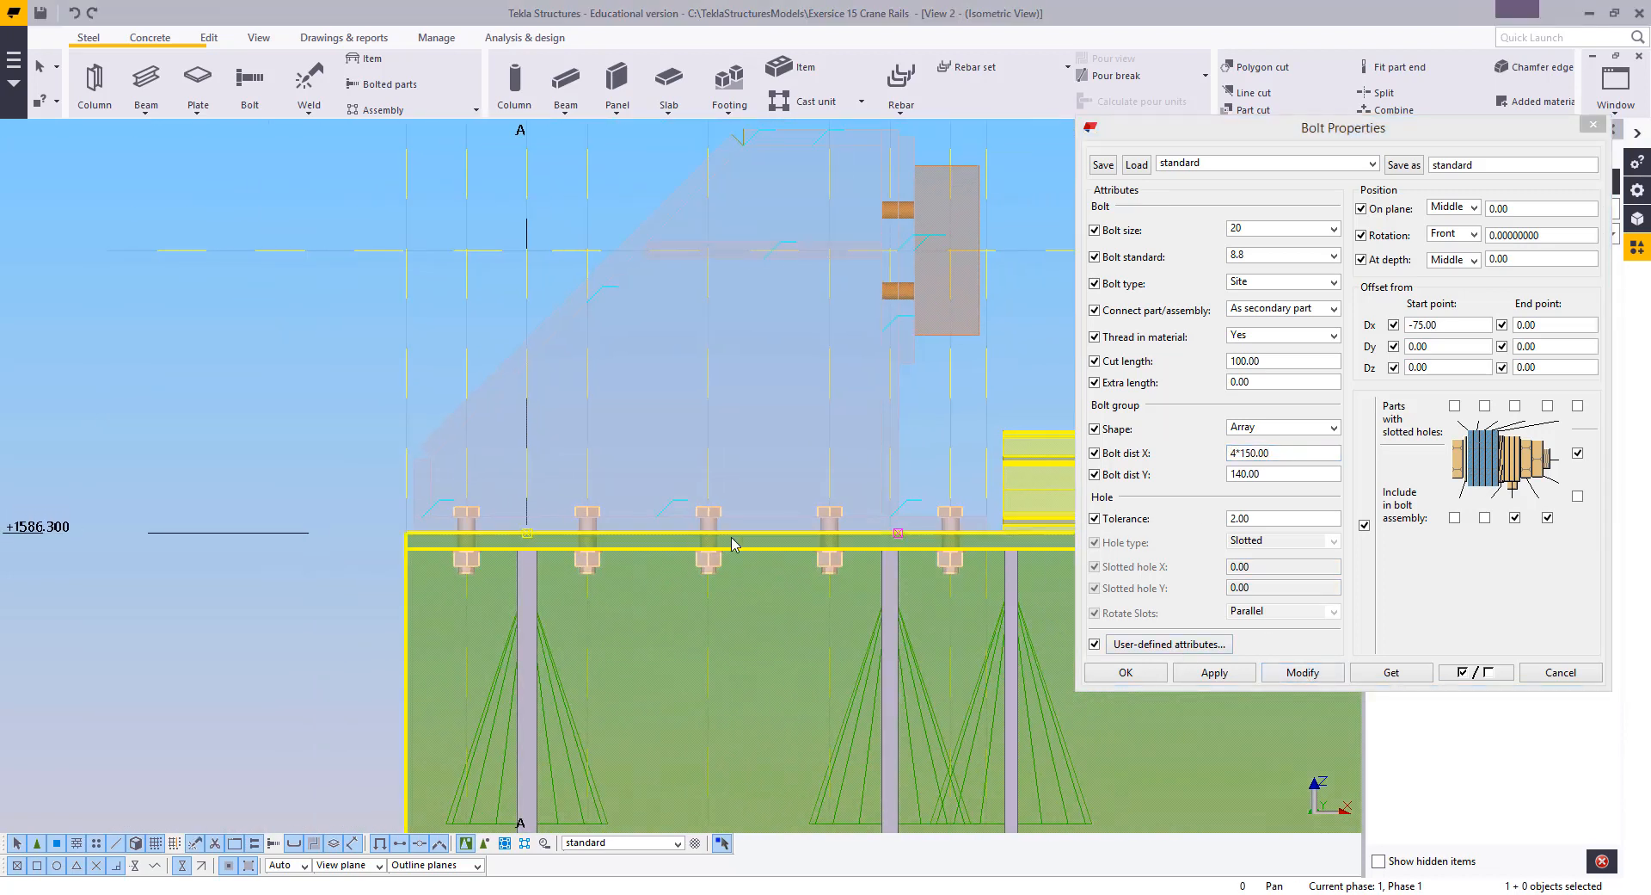
middle_click_drag(888, 626, 840, 625)
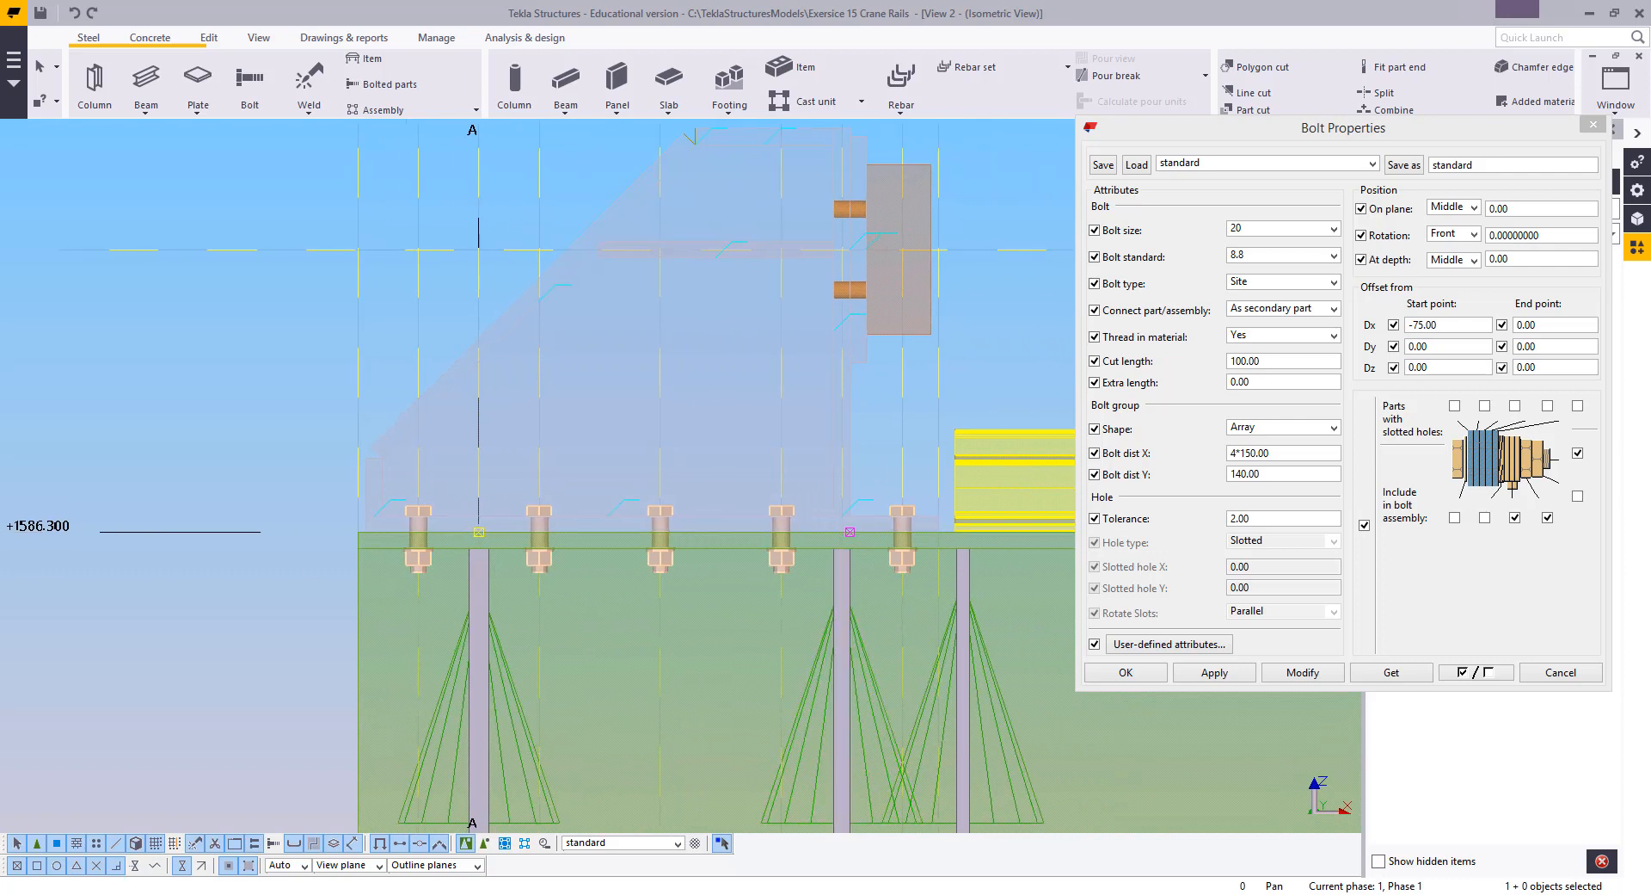
left_click(876, 415)
left_click(1144, 682)
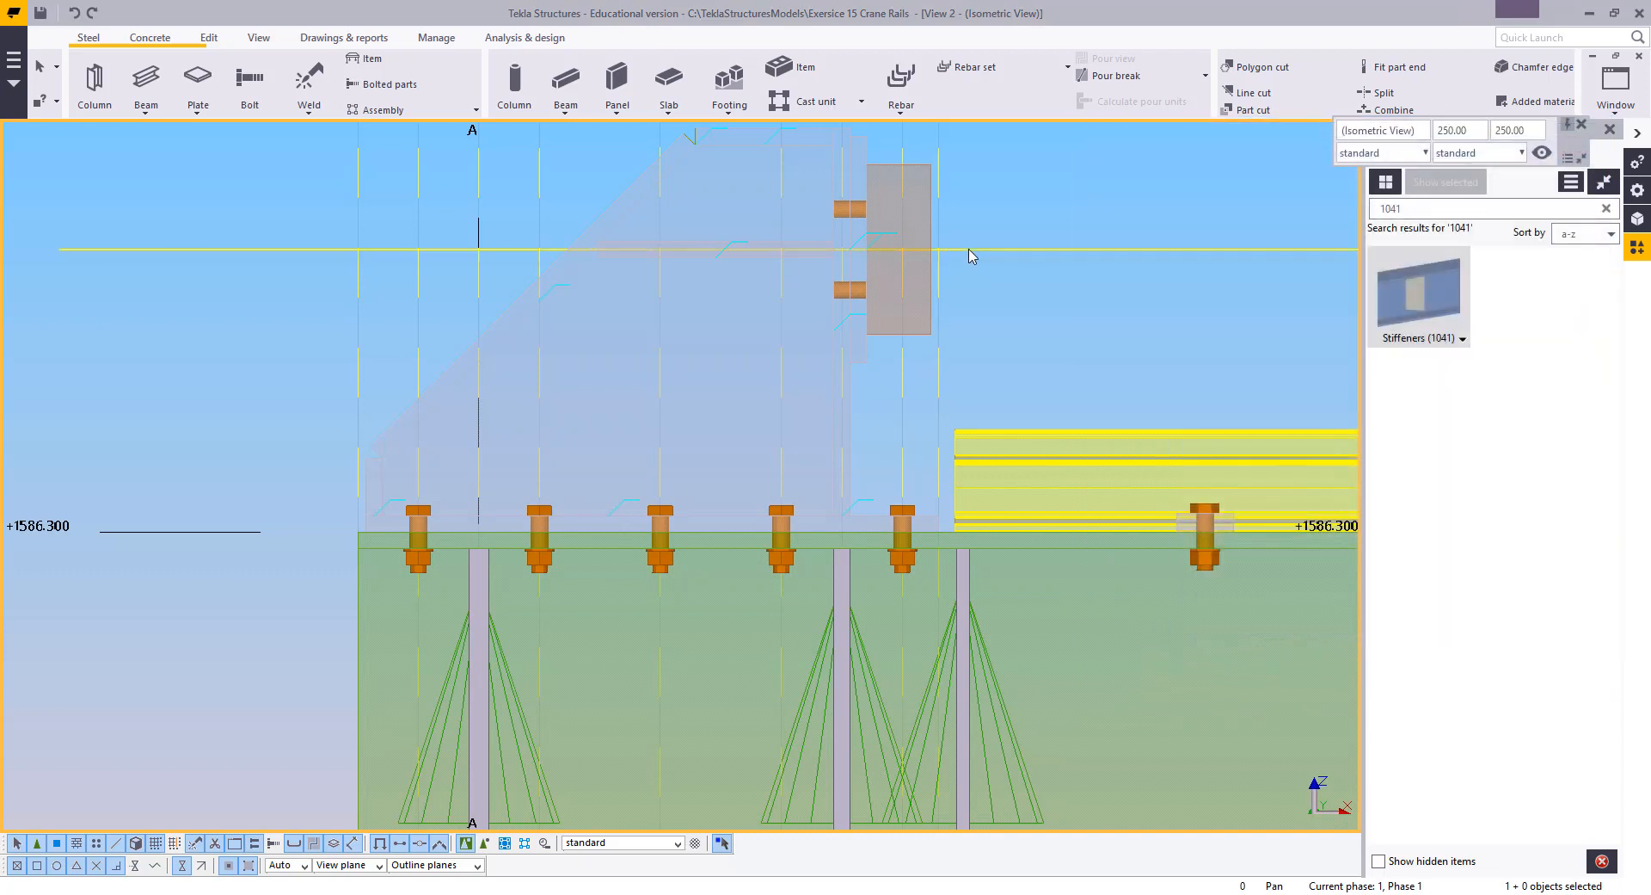
Delete the vertical construction lines around the bracket and move the horizontal one down to the lower edge of the plate behind the timber buffer
middle_click_drag(969, 254, 952, 372)
scroll(792, 524, "up", 4)
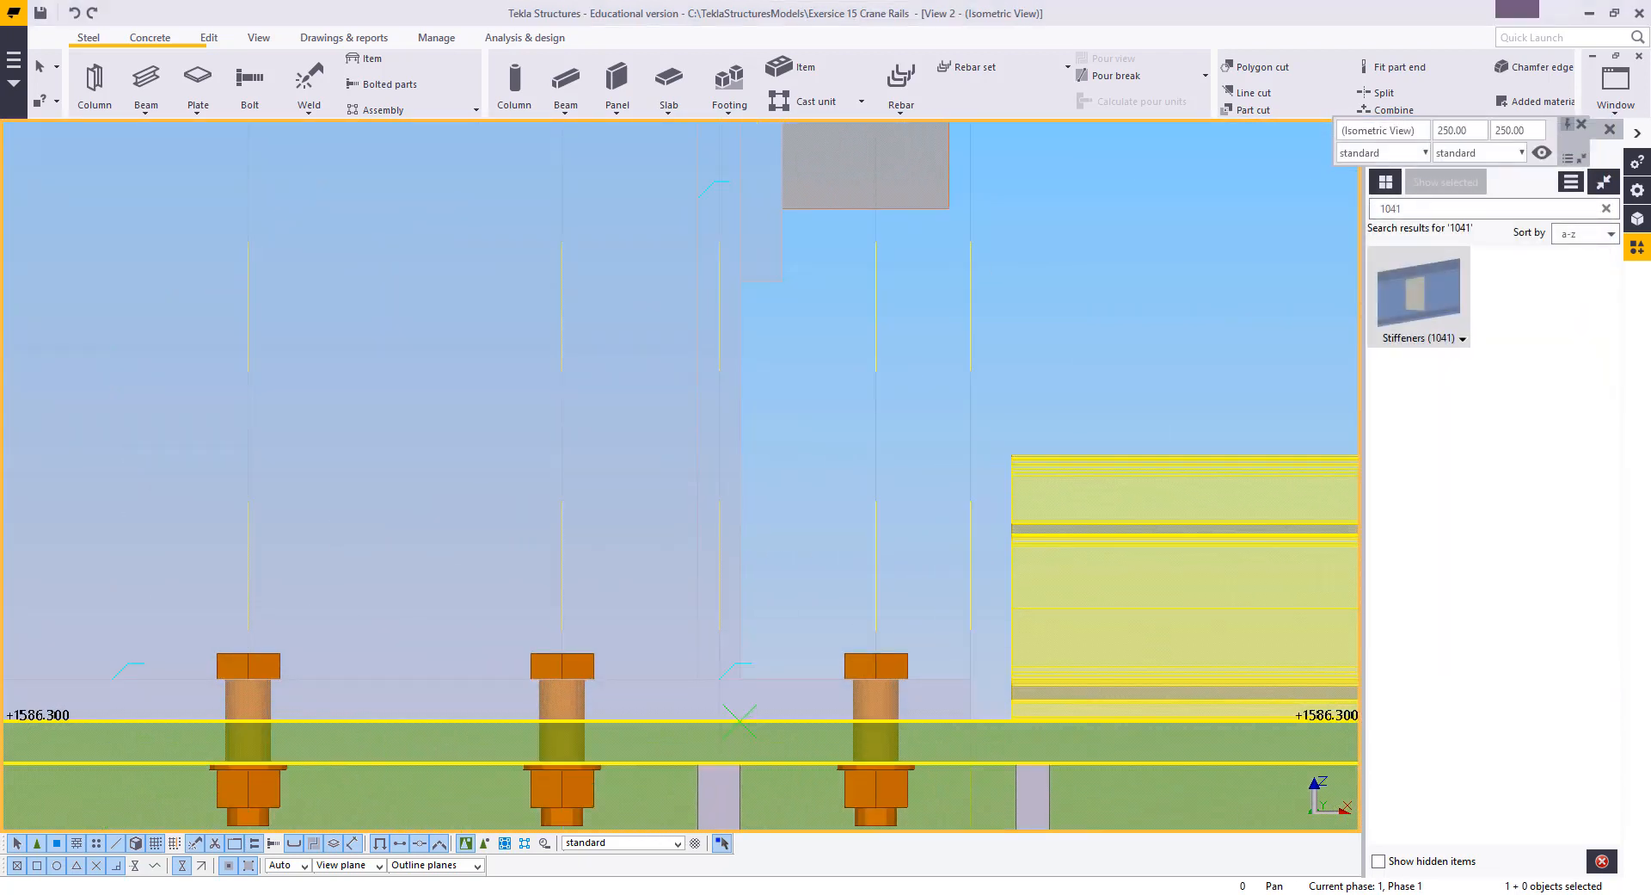
middle_click_drag(786, 409, 795, 424)
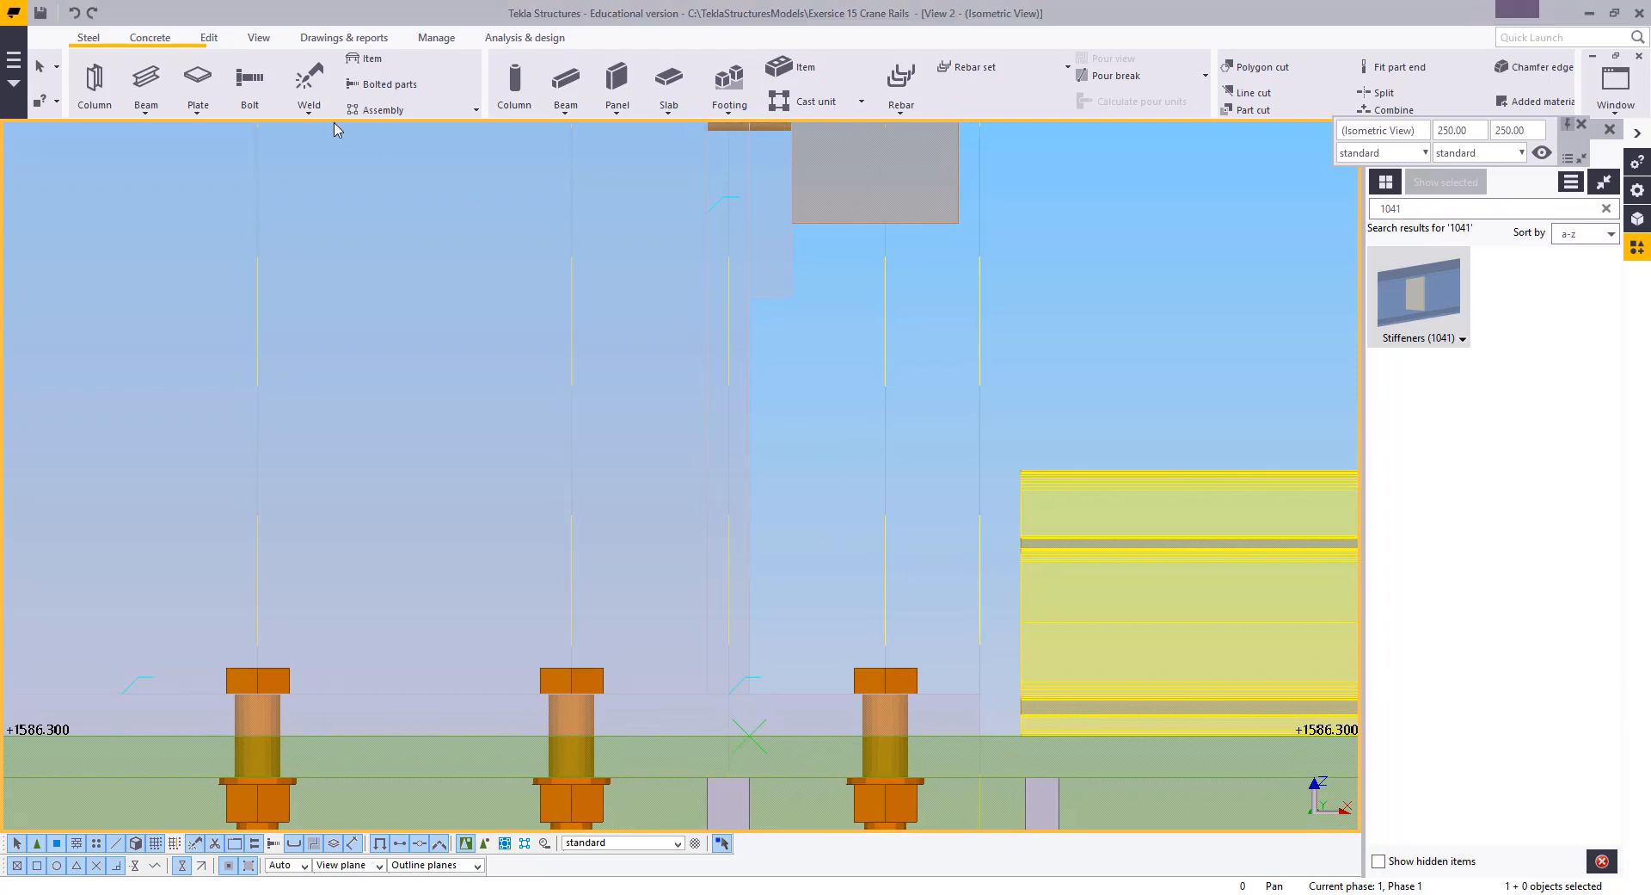
scroll(1004, 427, "down", 5)
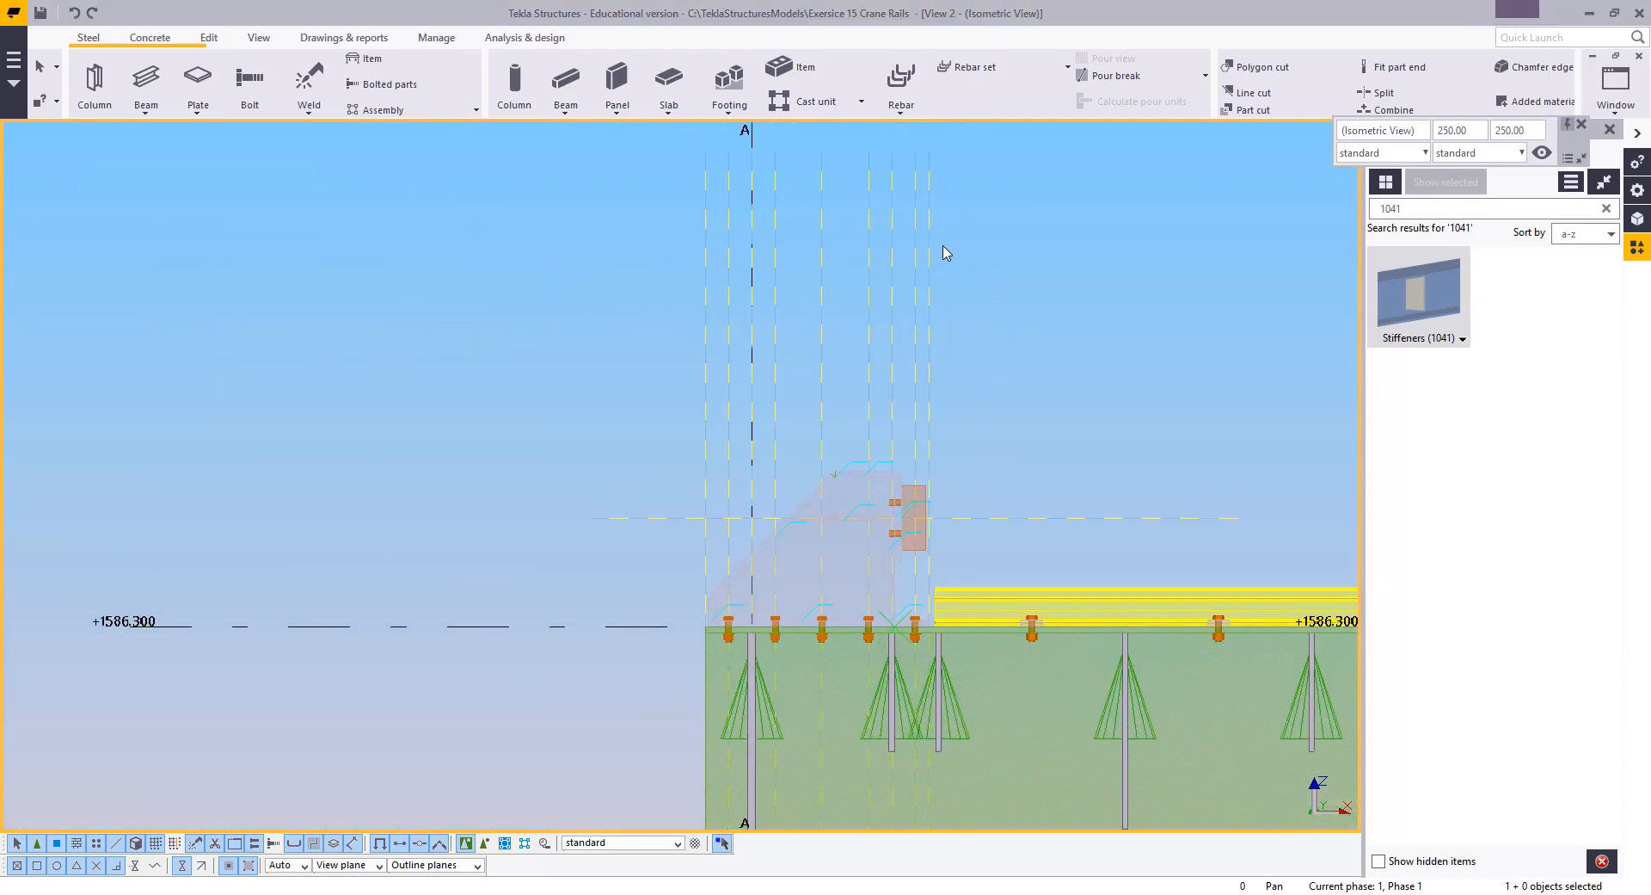
right_click(972, 403)
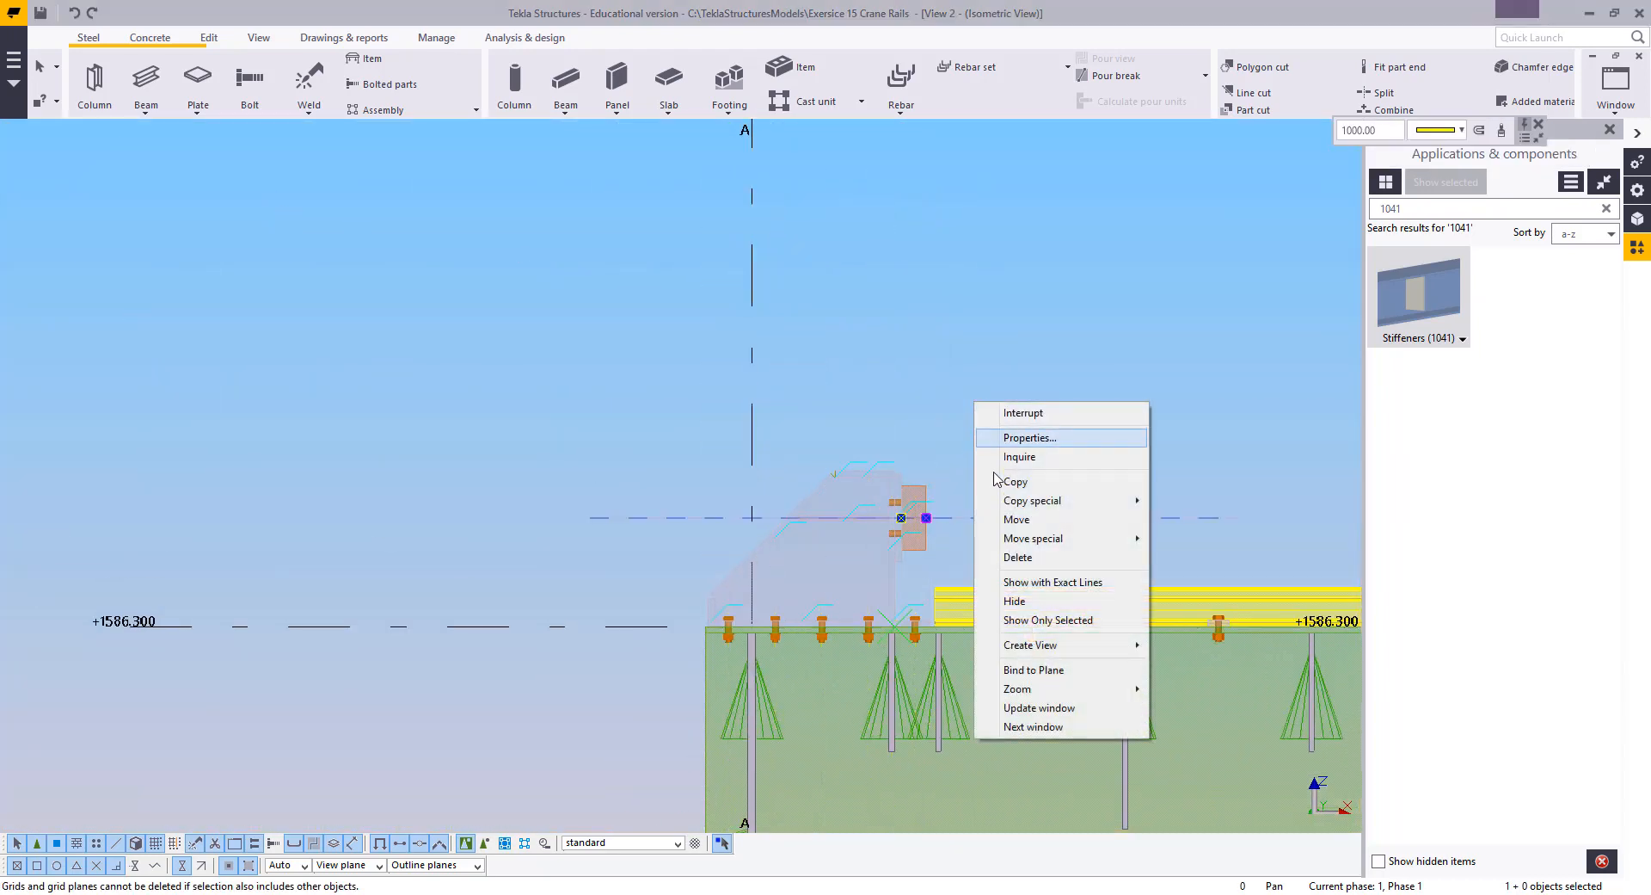
left_click(1017, 519)
scroll(915, 559, "up", 5)
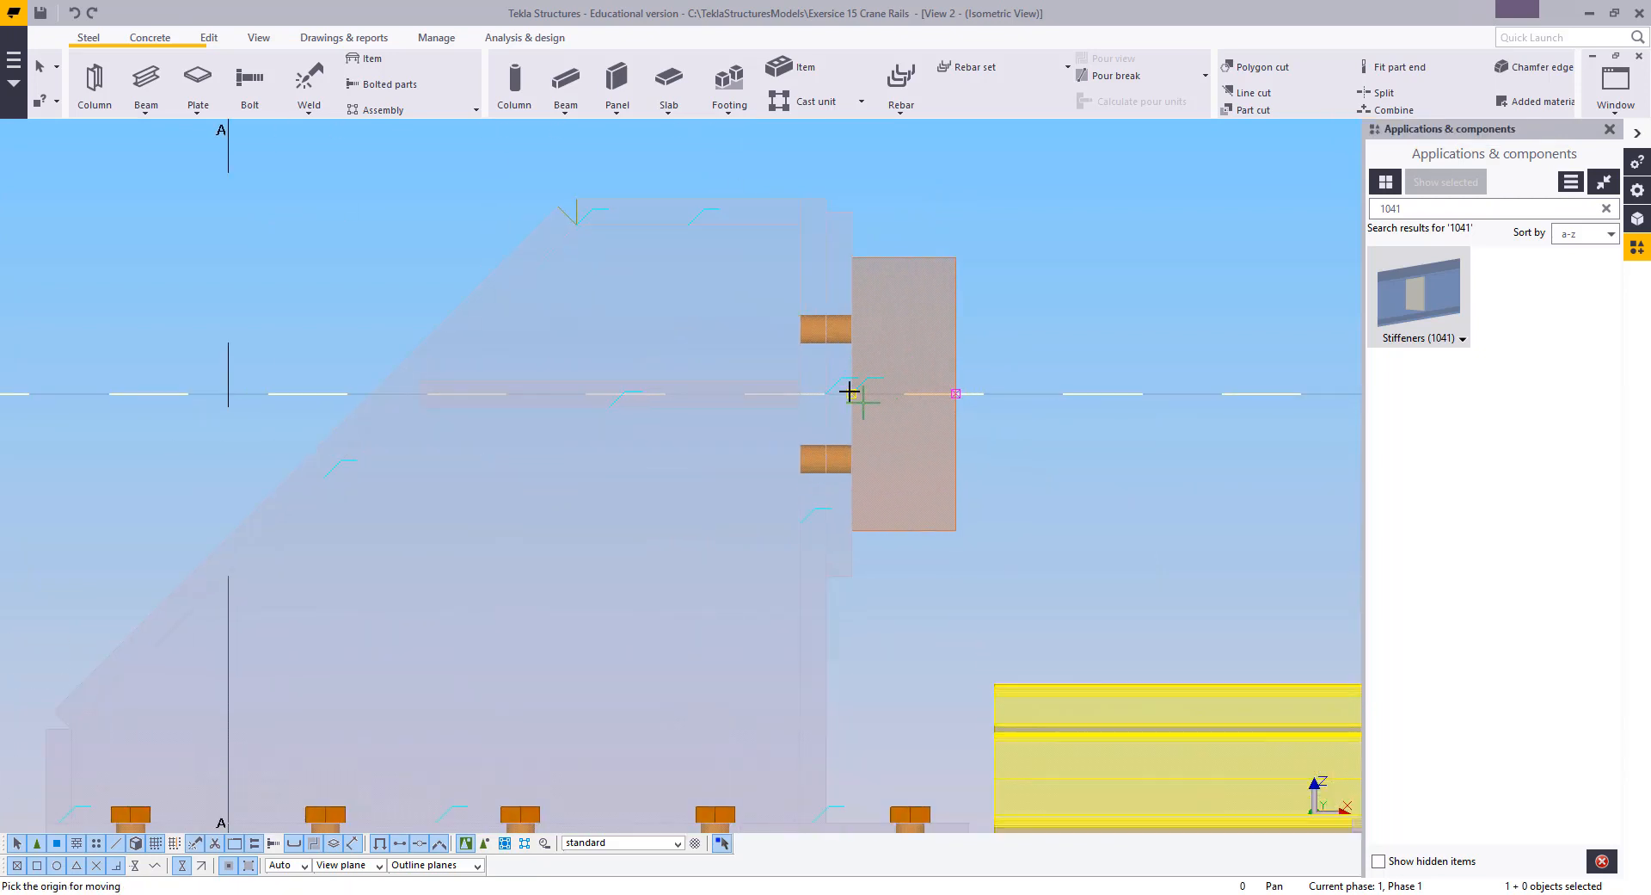
left_click(847, 390)
left_click(824, 575)
middle_click_drag(885, 612, 888, 483)
right_click(910, 404)
left_click(929, 417)
Move the horizontal construction line a further 20 mm down along the bracket's front plate
right_click(929, 422)
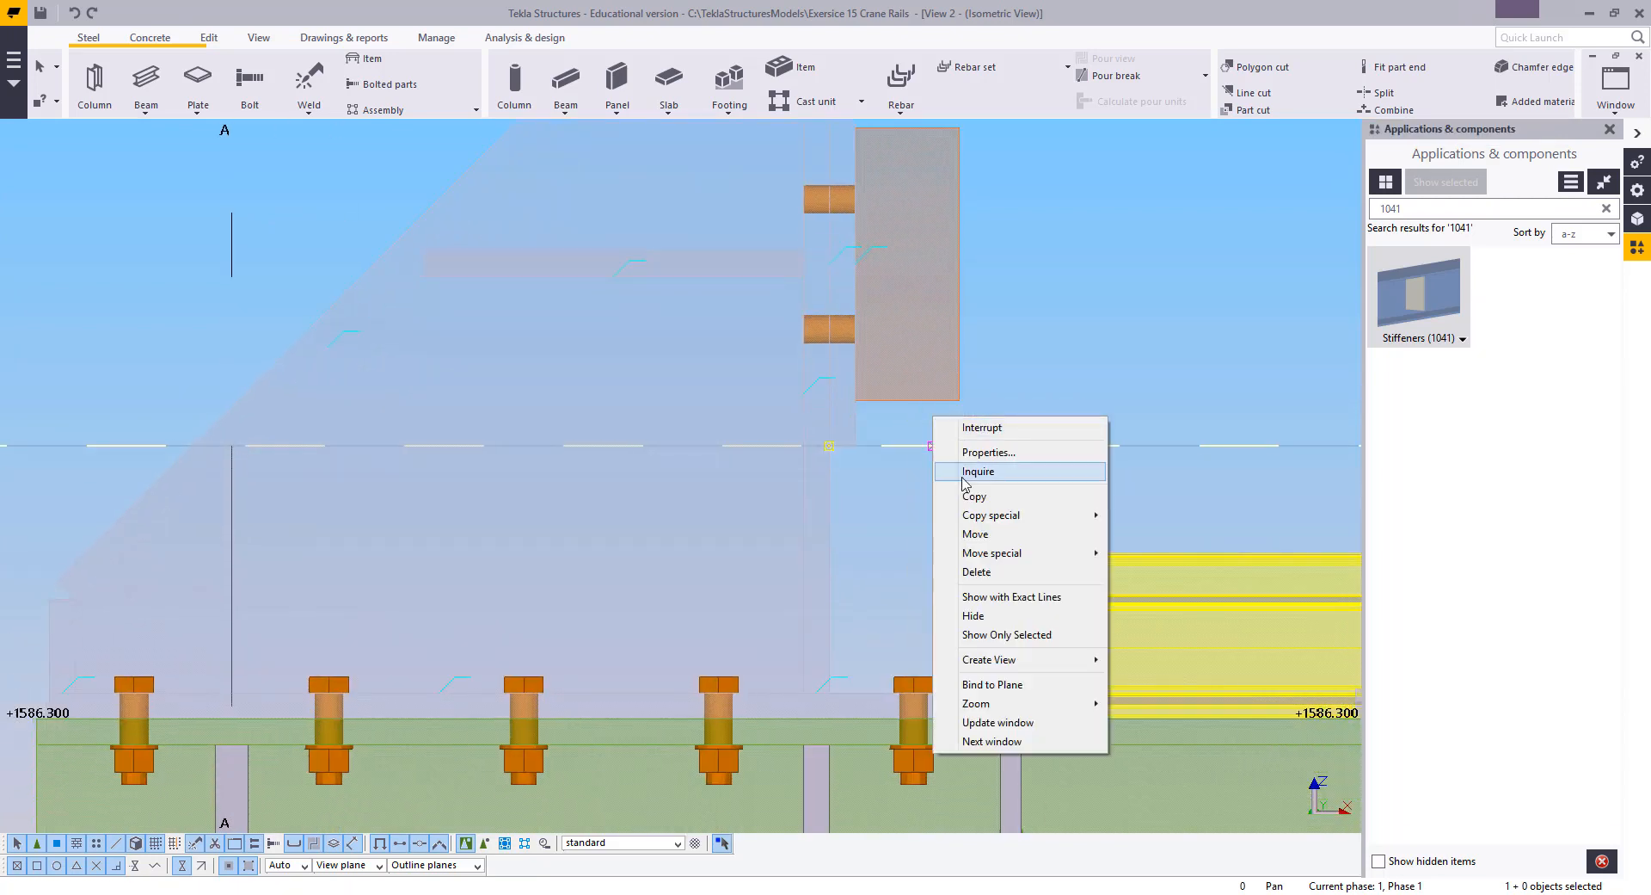
left_click(967, 534)
left_click(829, 446)
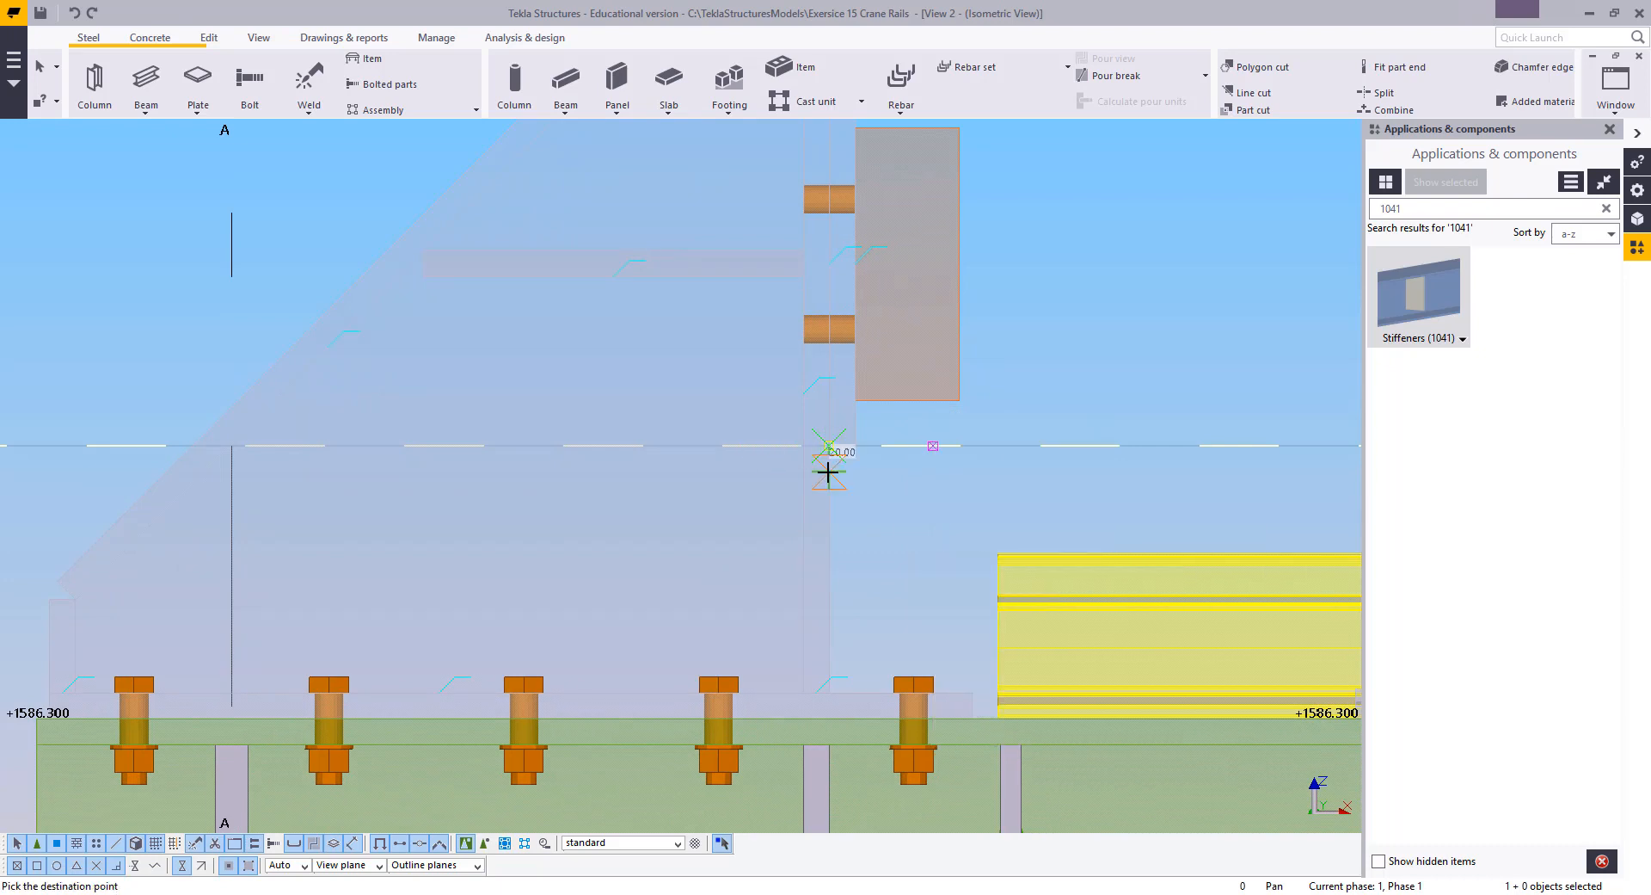
left_click(828, 471)
right_click(1080, 423)
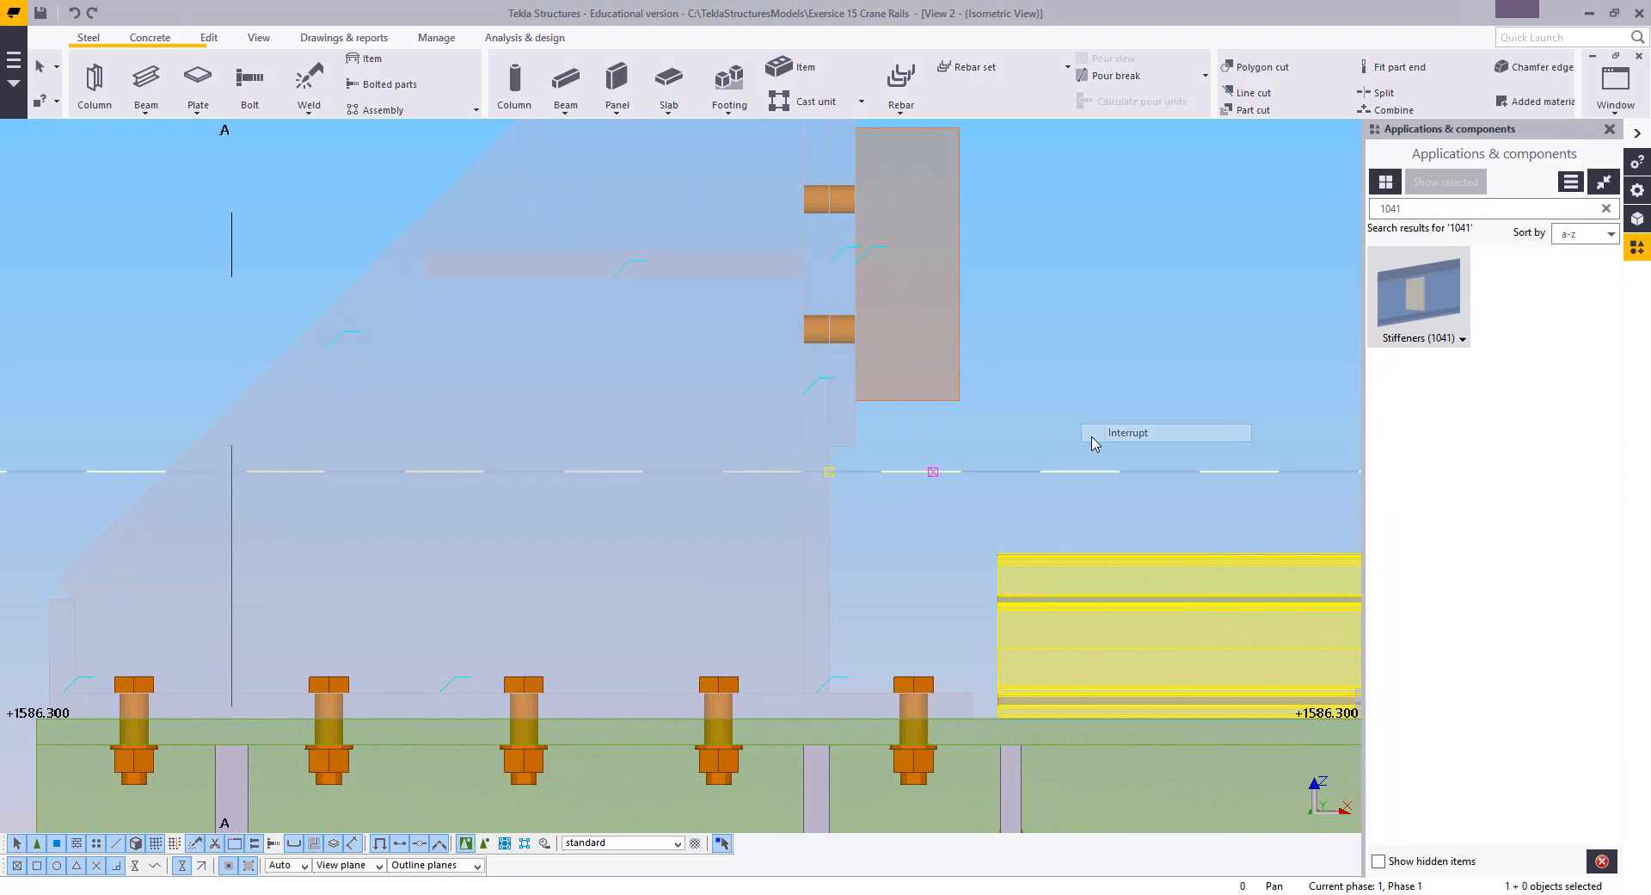
left_click(1092, 440)
left_click(1085, 441)
Add a vertical construction line flush with the outer face of the plate behind the timber buffer
scroll(859, 452, "up", 5)
middle_click_drag(859, 451, 833, 246)
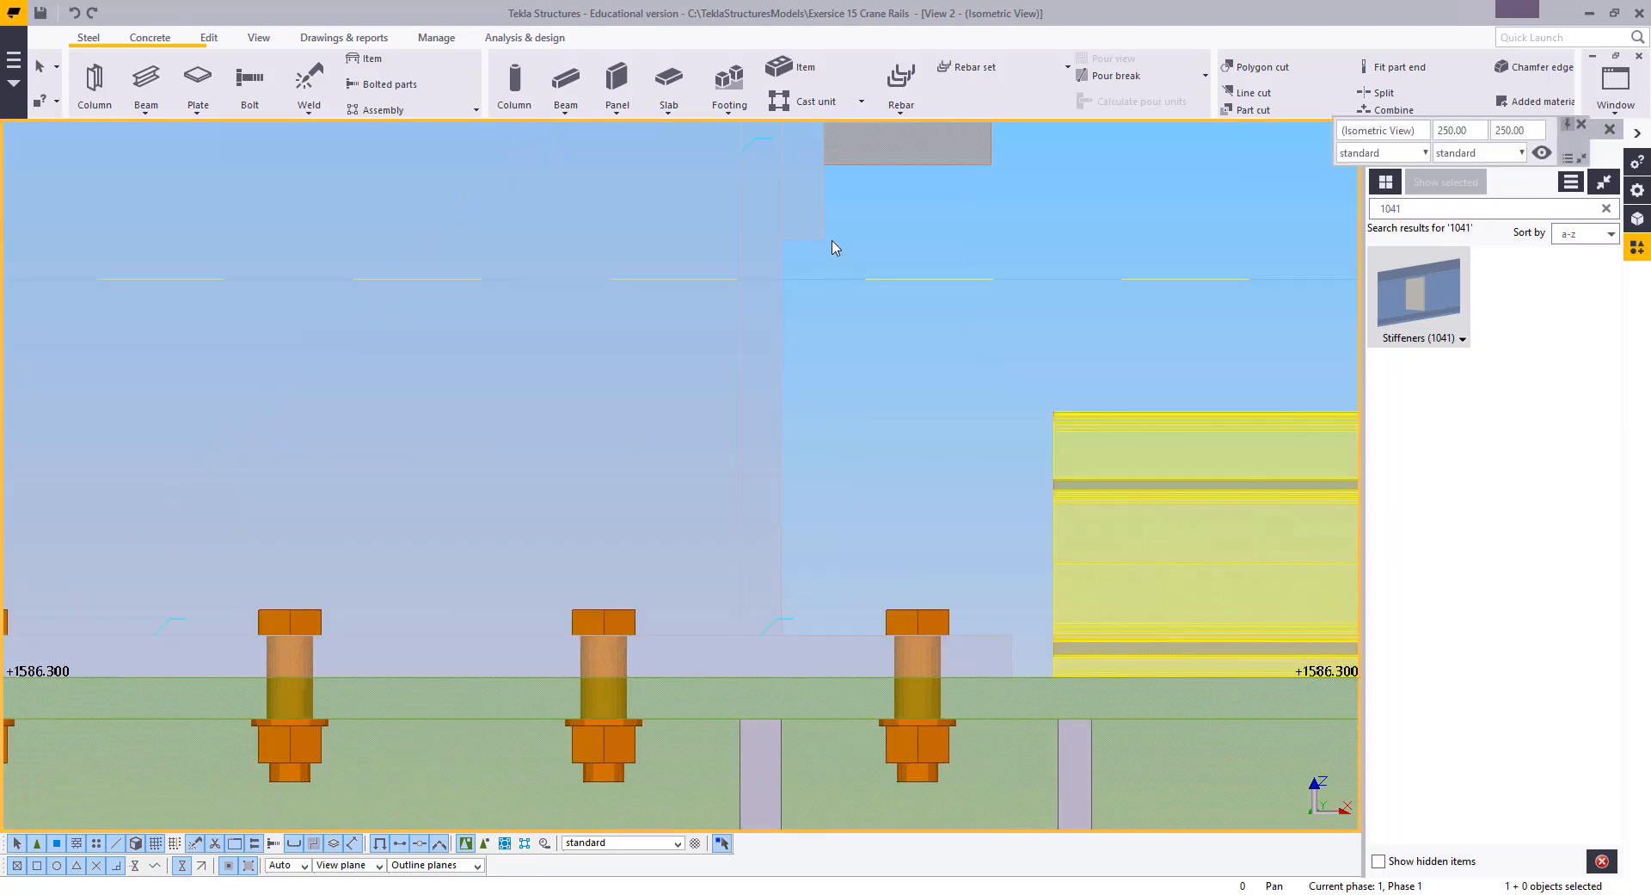
left_click(208, 41)
left_click(1027, 102)
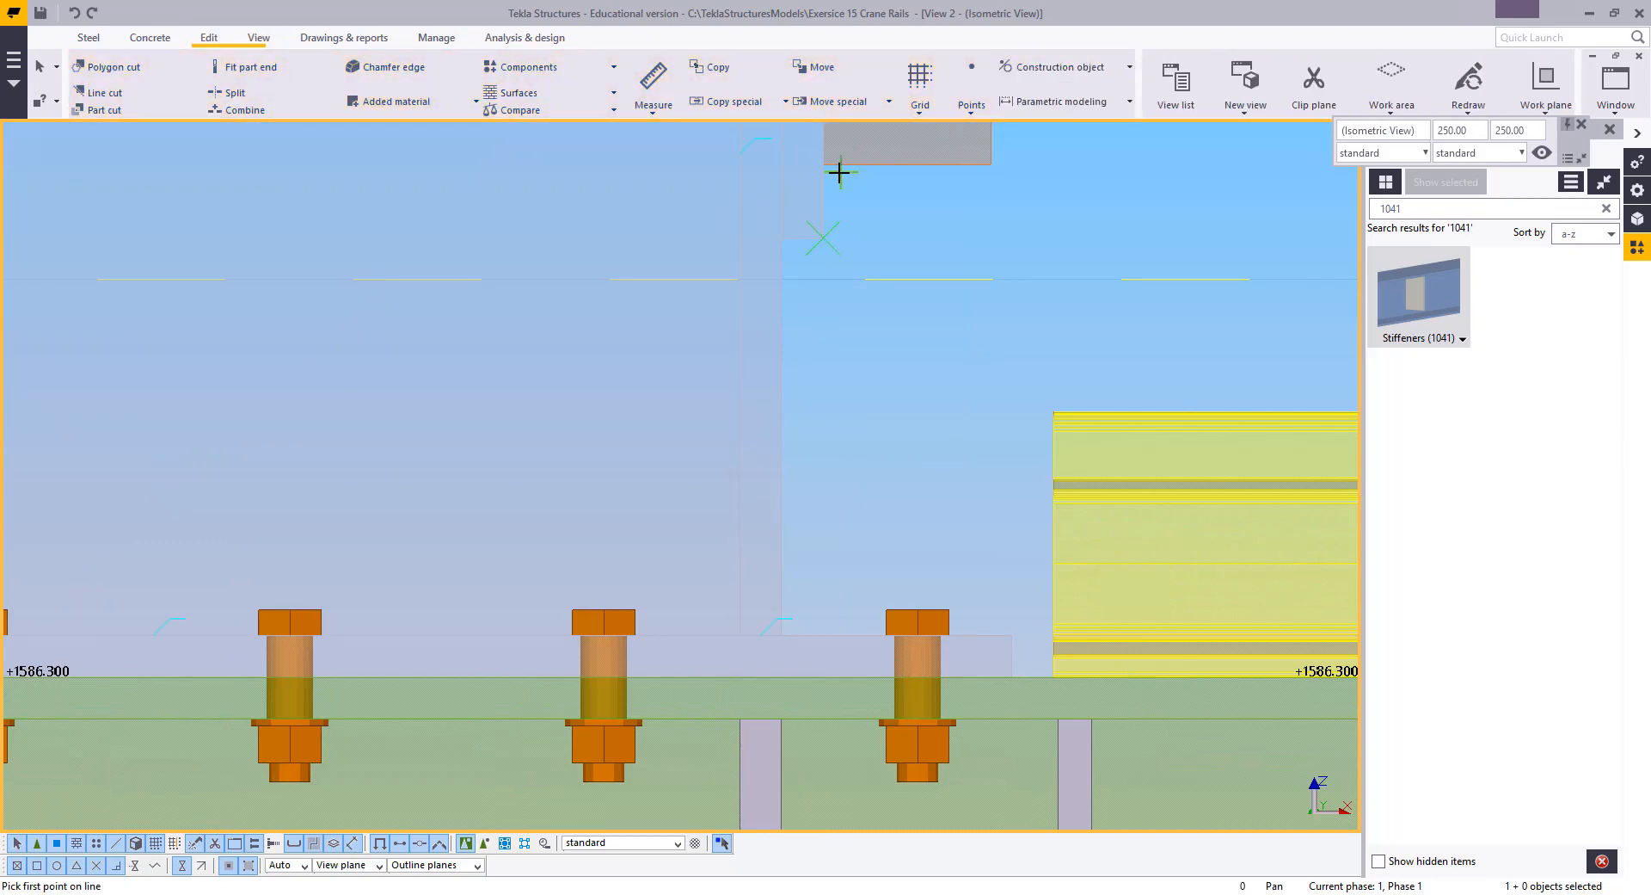
left_click(822, 198)
right_click(839, 209)
left_click(860, 213)
Model a tapered stiffener plate in front of the bracket, 170 mm high, 110 mm wide at the base and 40 mm at the top
left_click(89, 38)
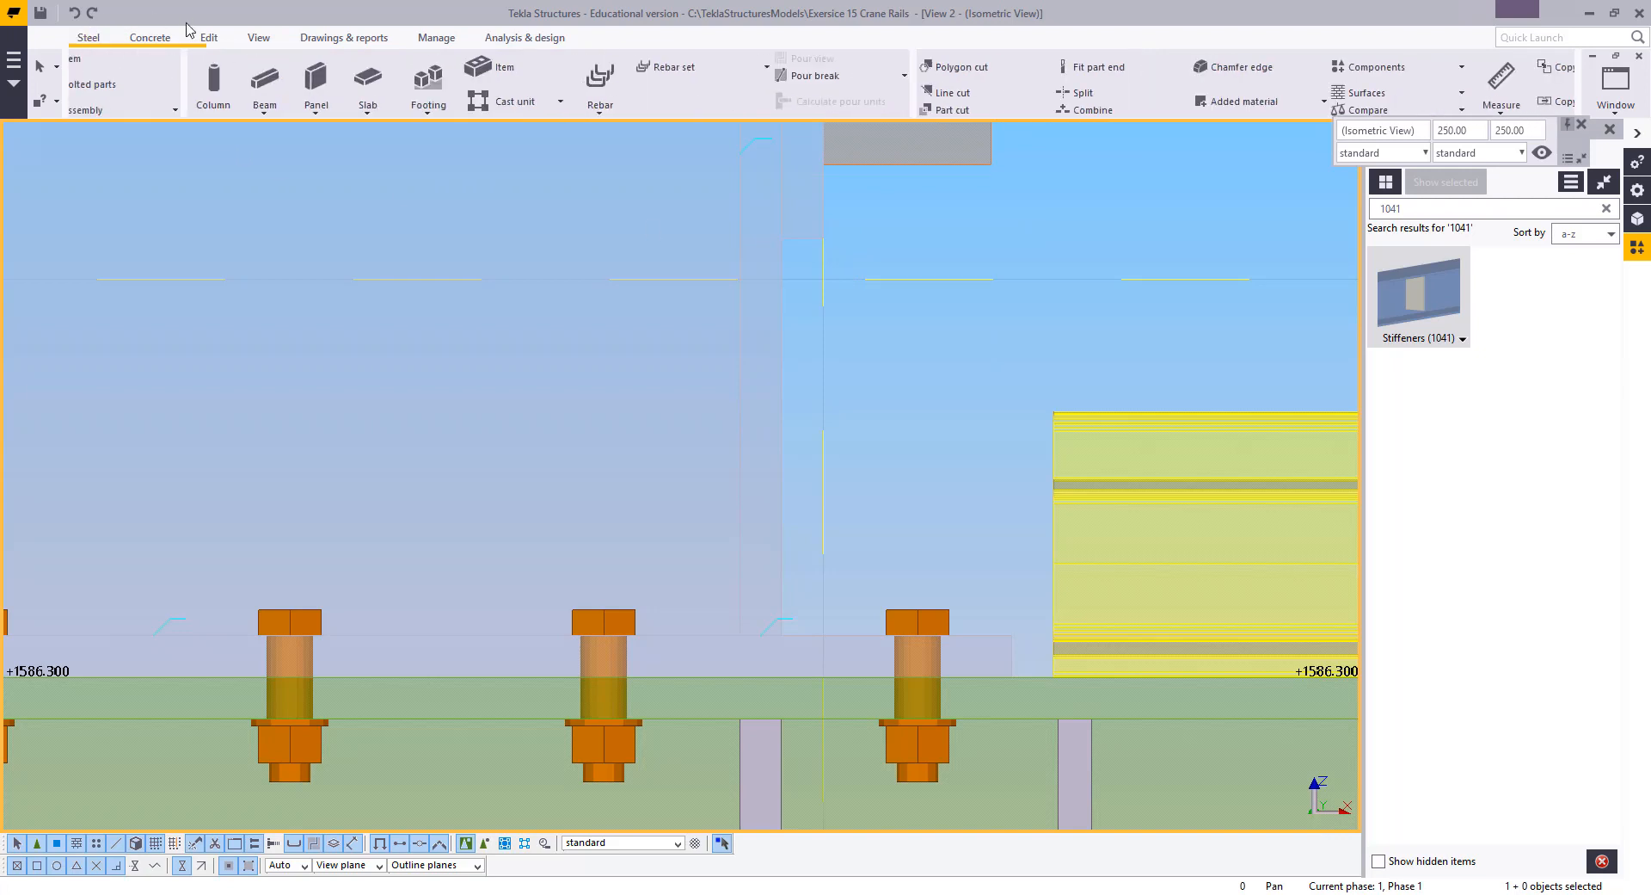
left_click(198, 79)
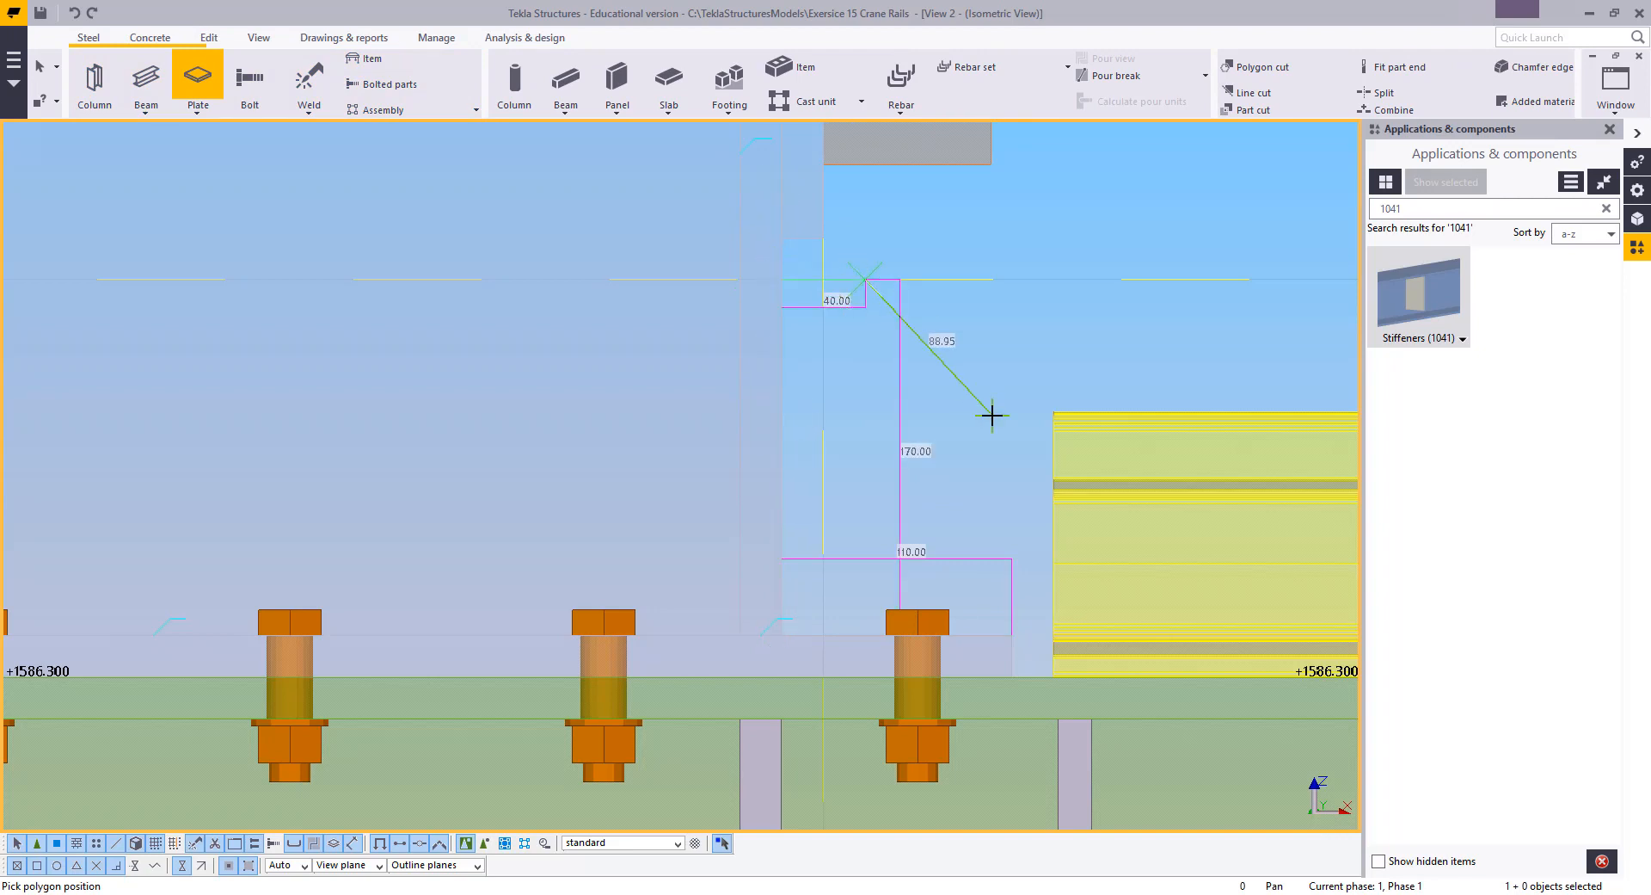
left_click(887, 340)
Move the tapered stiffener's upper outer corner onto the vertical construction line and delete both construction lines
scroll(851, 249, "up", 2)
left_click_drag(879, 305, 811, 305)
scroll(899, 295, "down", 2)
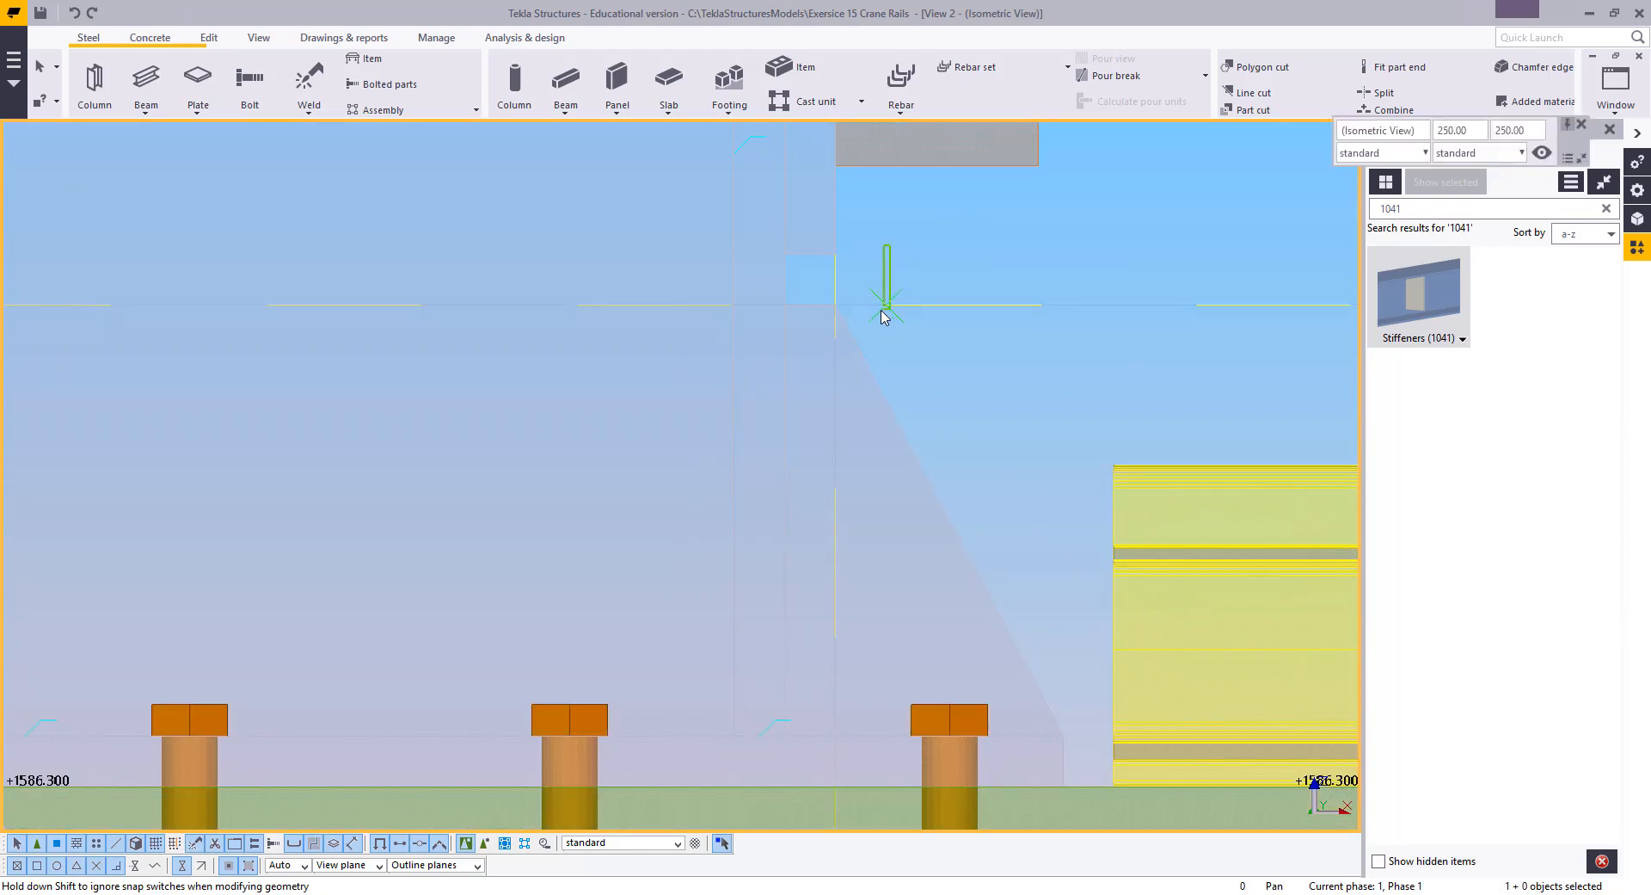
left_click(873, 300)
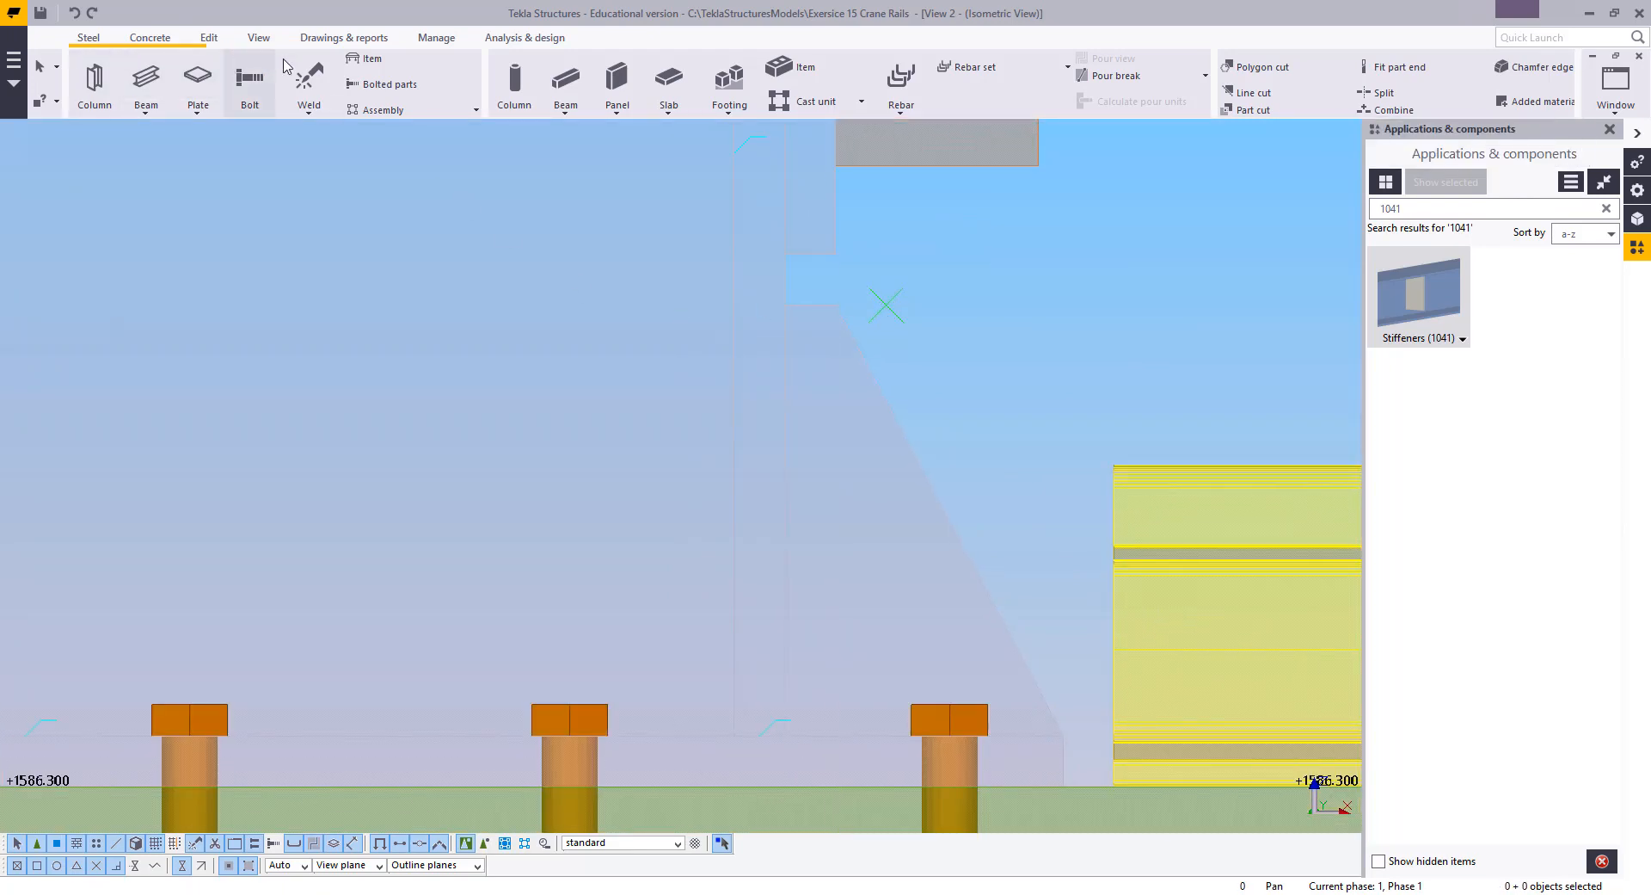
Weld the tapered front stiffener to the bracket's base plate as its secondary part
left_click(1058, 768)
left_click(1043, 689)
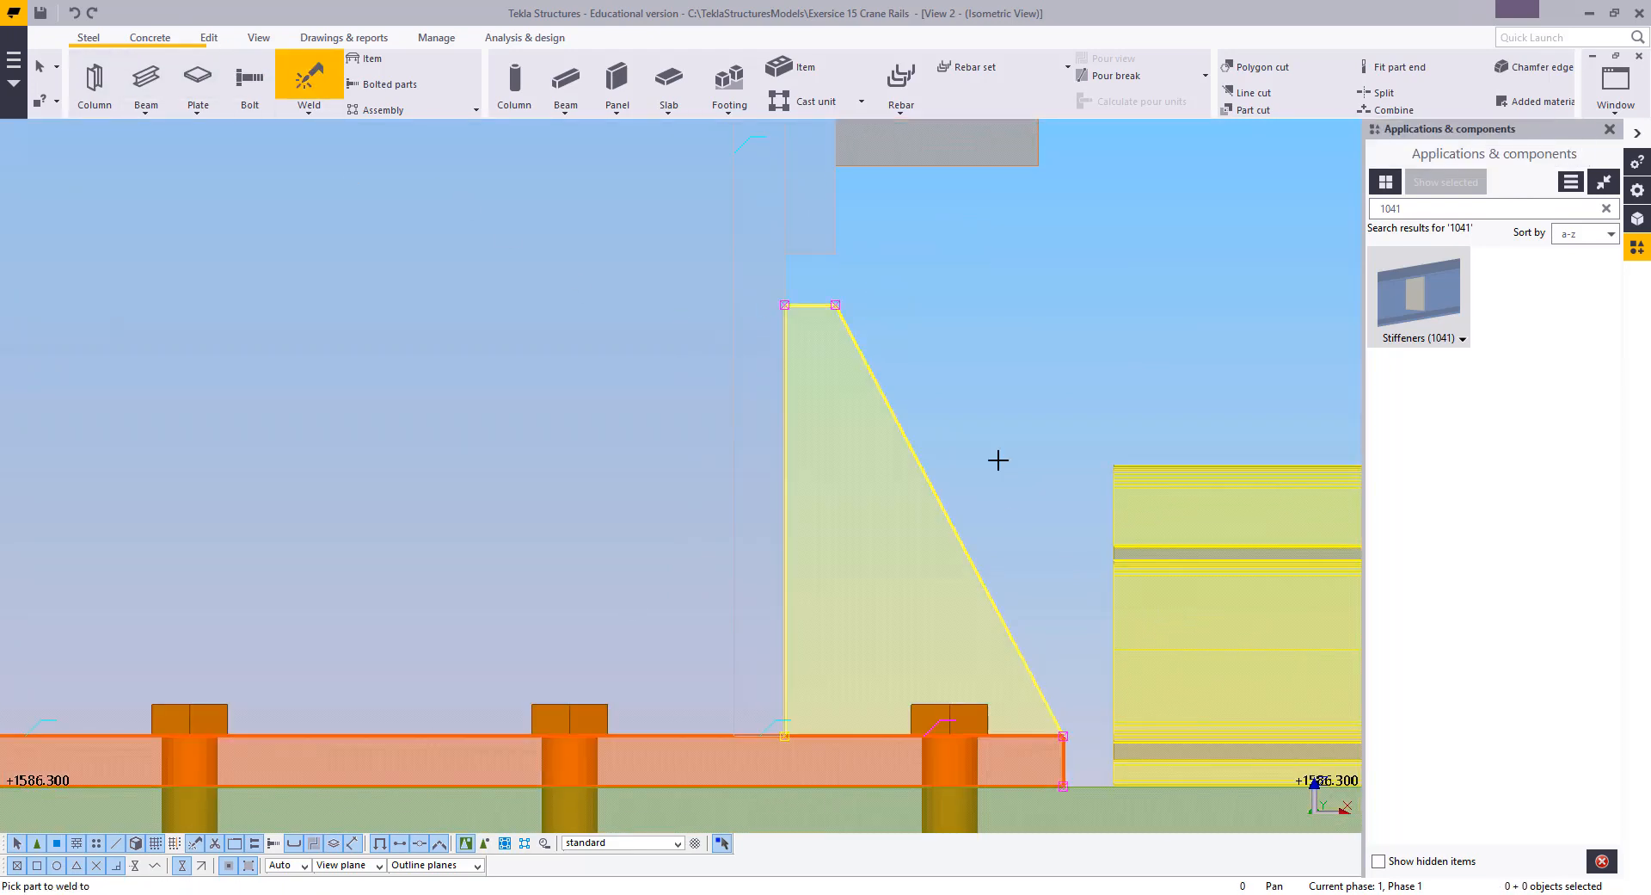
right_click(1022, 452)
scroll(834, 490, "down", 3)
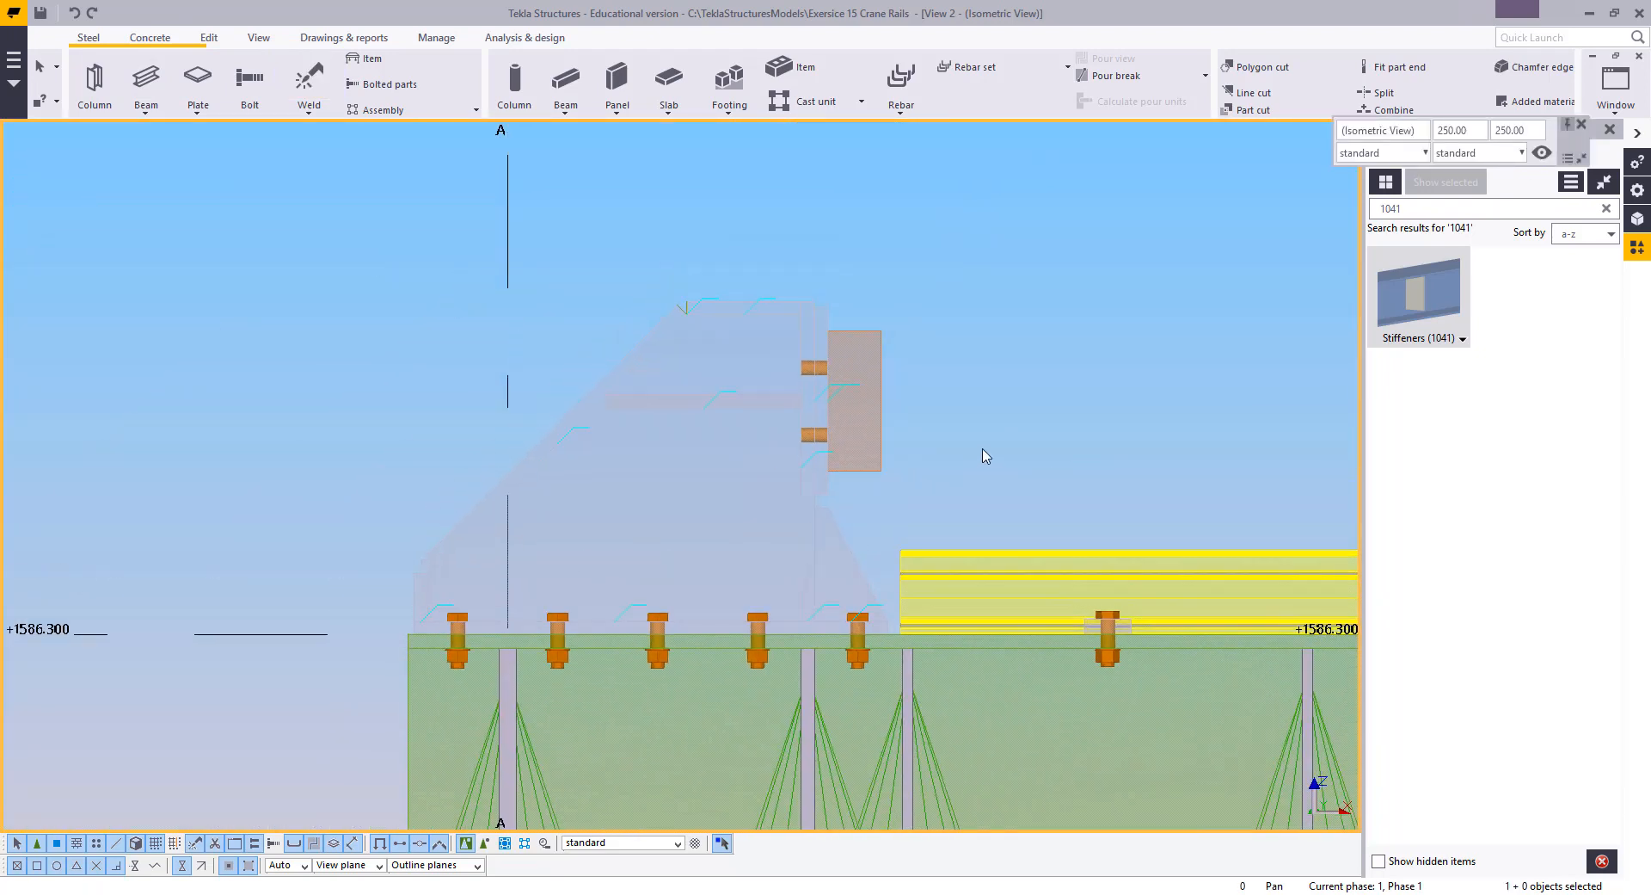
Check which plates belong to the stopper bracket by selecting the whole bracket
right_click(983, 451)
left_click(1047, 548)
left_click(570, 404)
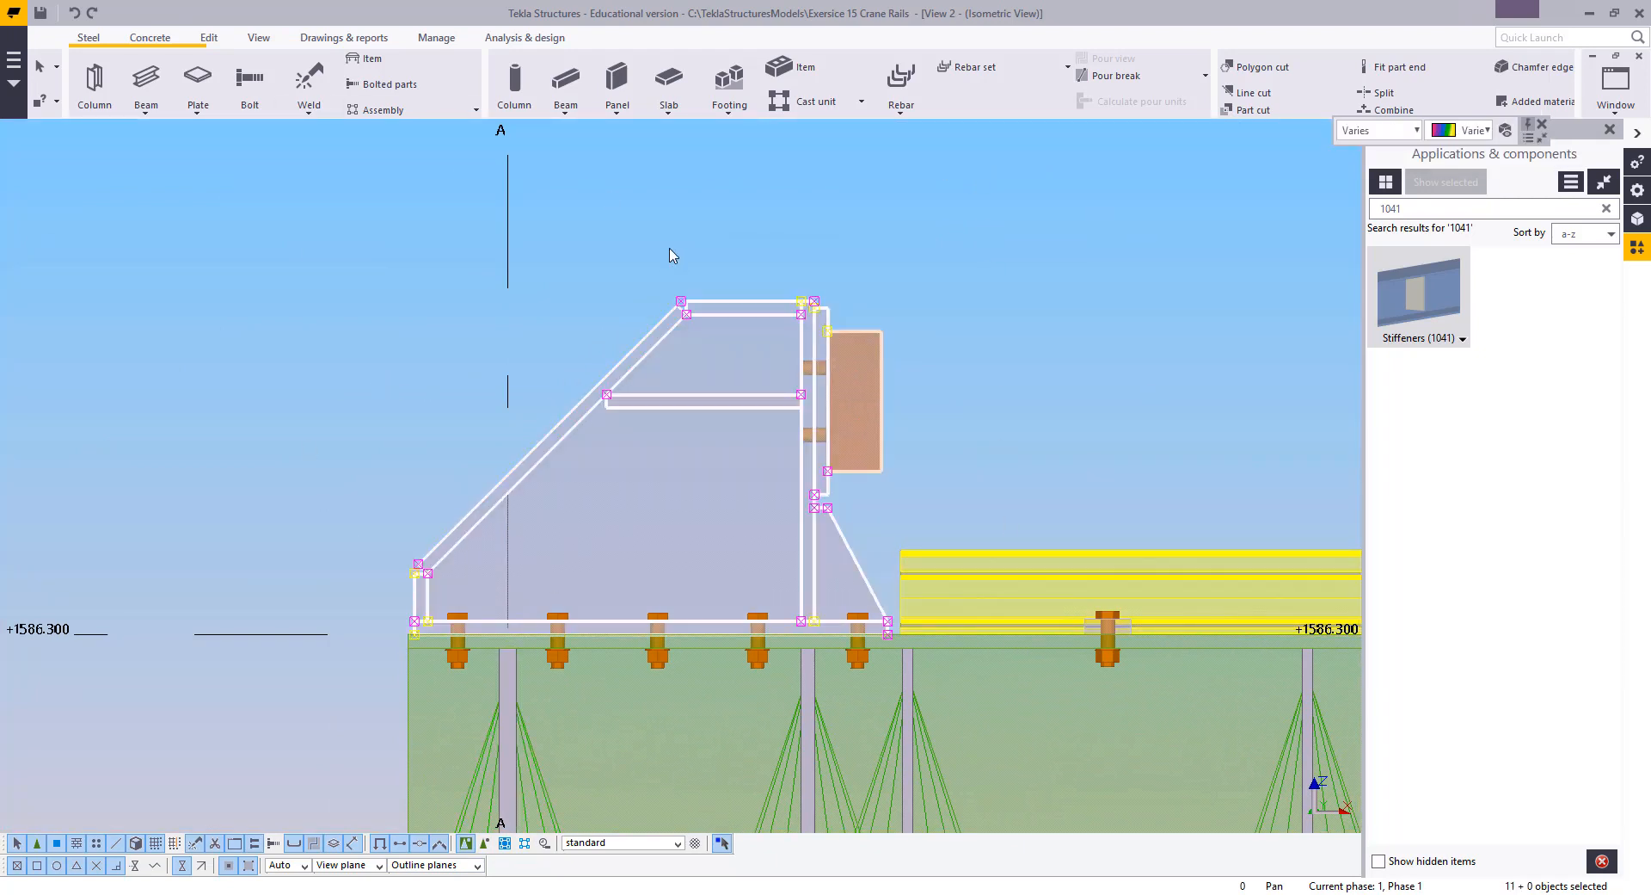
right_click(657, 205)
left_click(784, 223)
Copy the thin plate under the crane beam at grid B to the column cap plate at grid A
scroll(704, 370, "down", 9)
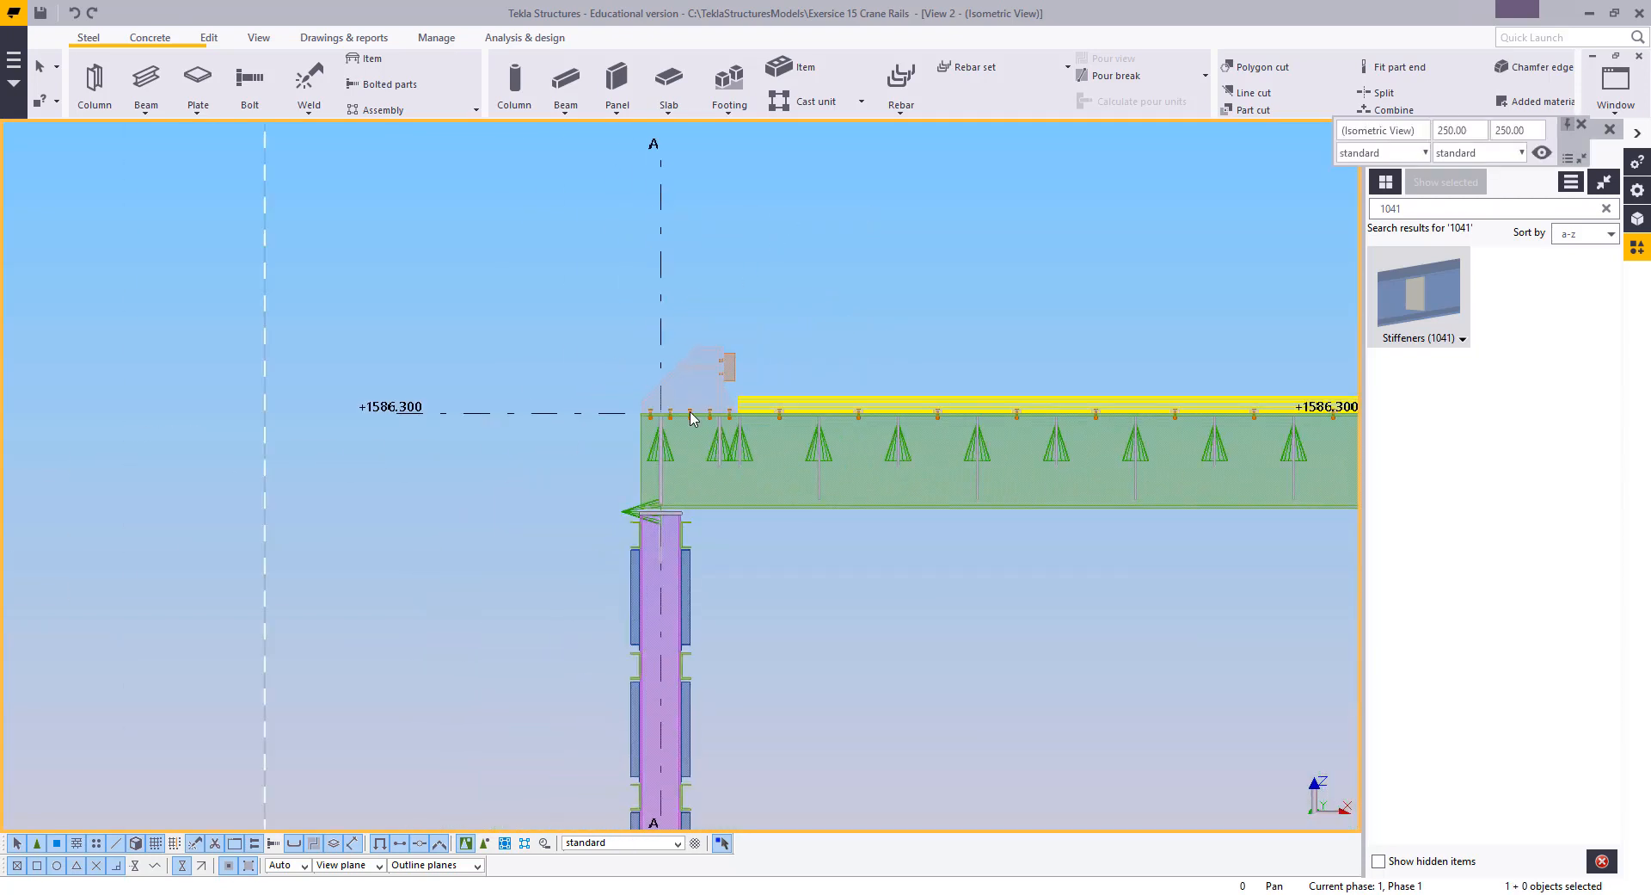
scroll(664, 475, "up", 10)
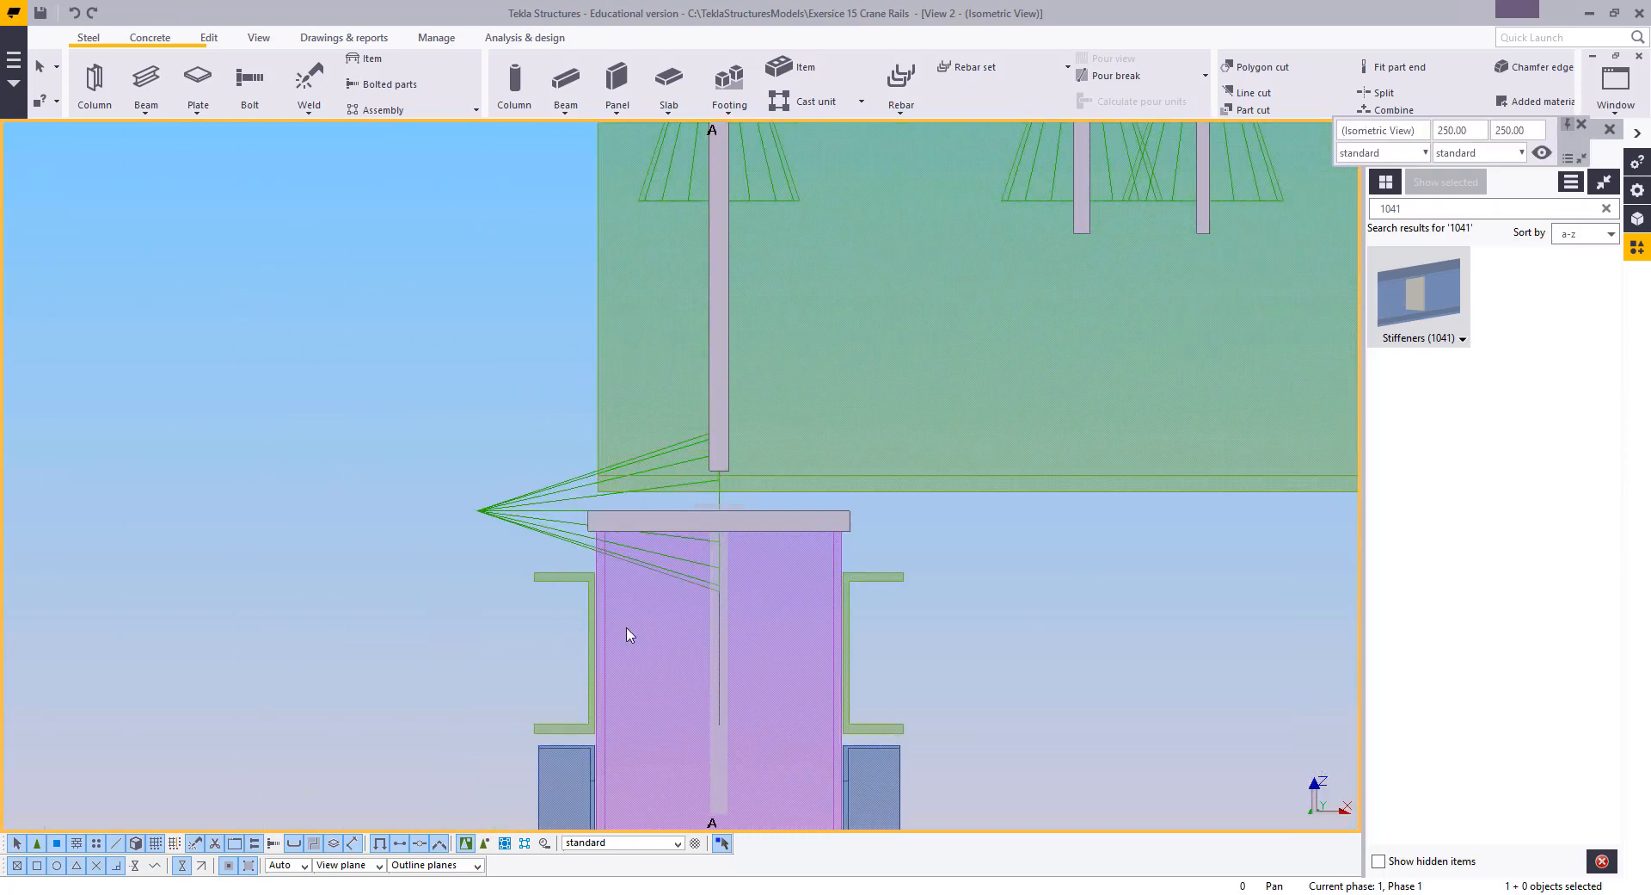
scroll(188, 442, "down", 17)
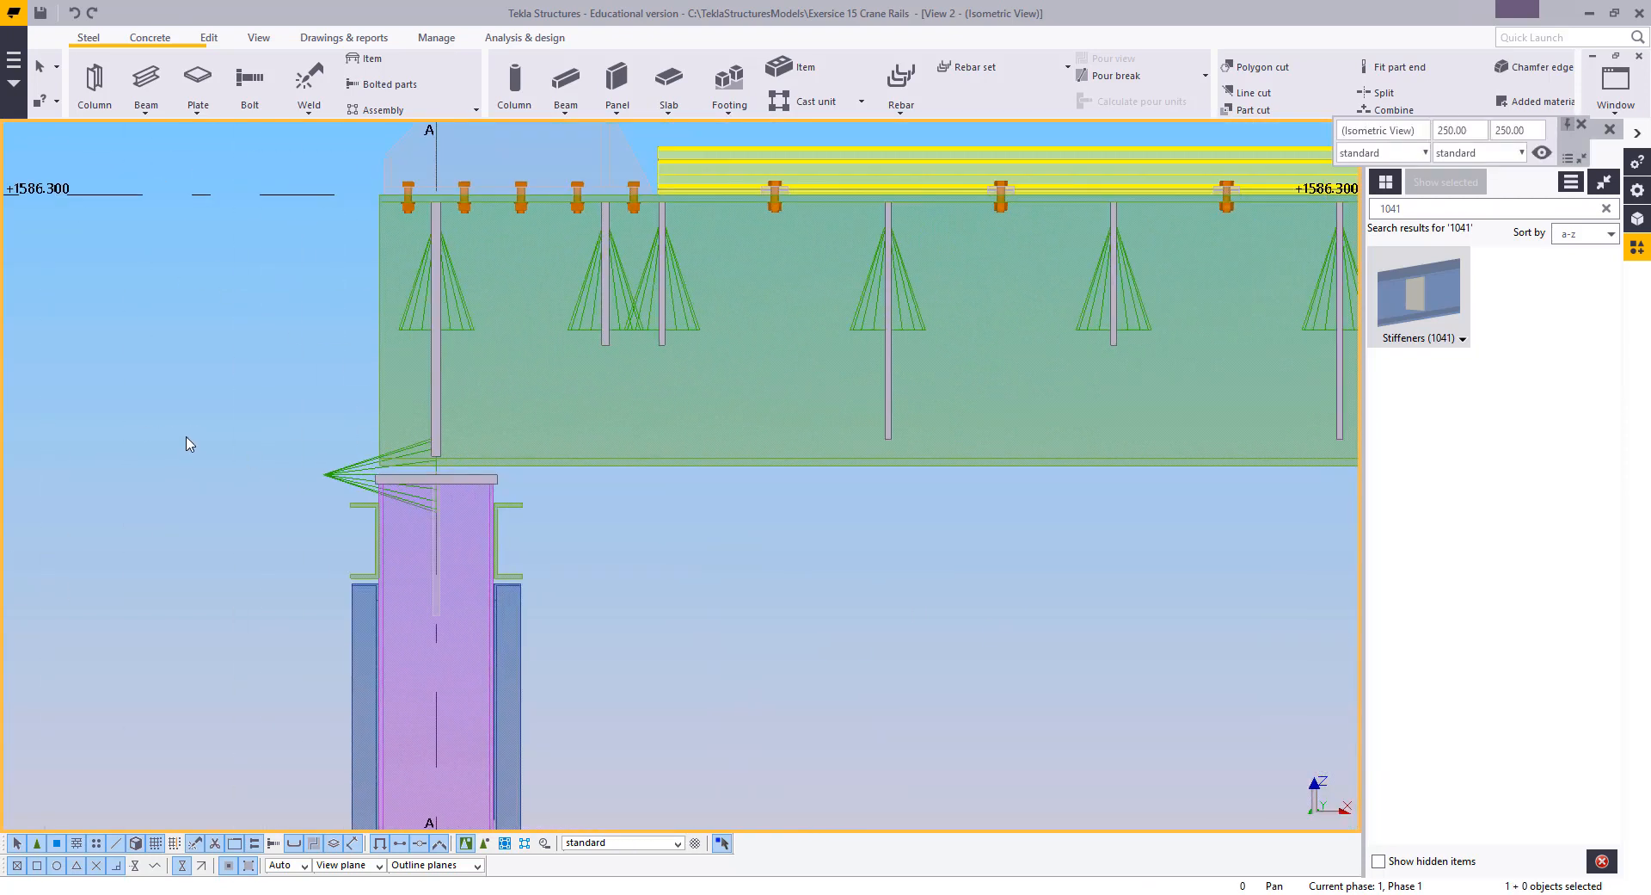
scroll(1196, 460, "up", 6)
scroll(938, 430, "up", 9)
scroll(873, 434, "up", 3)
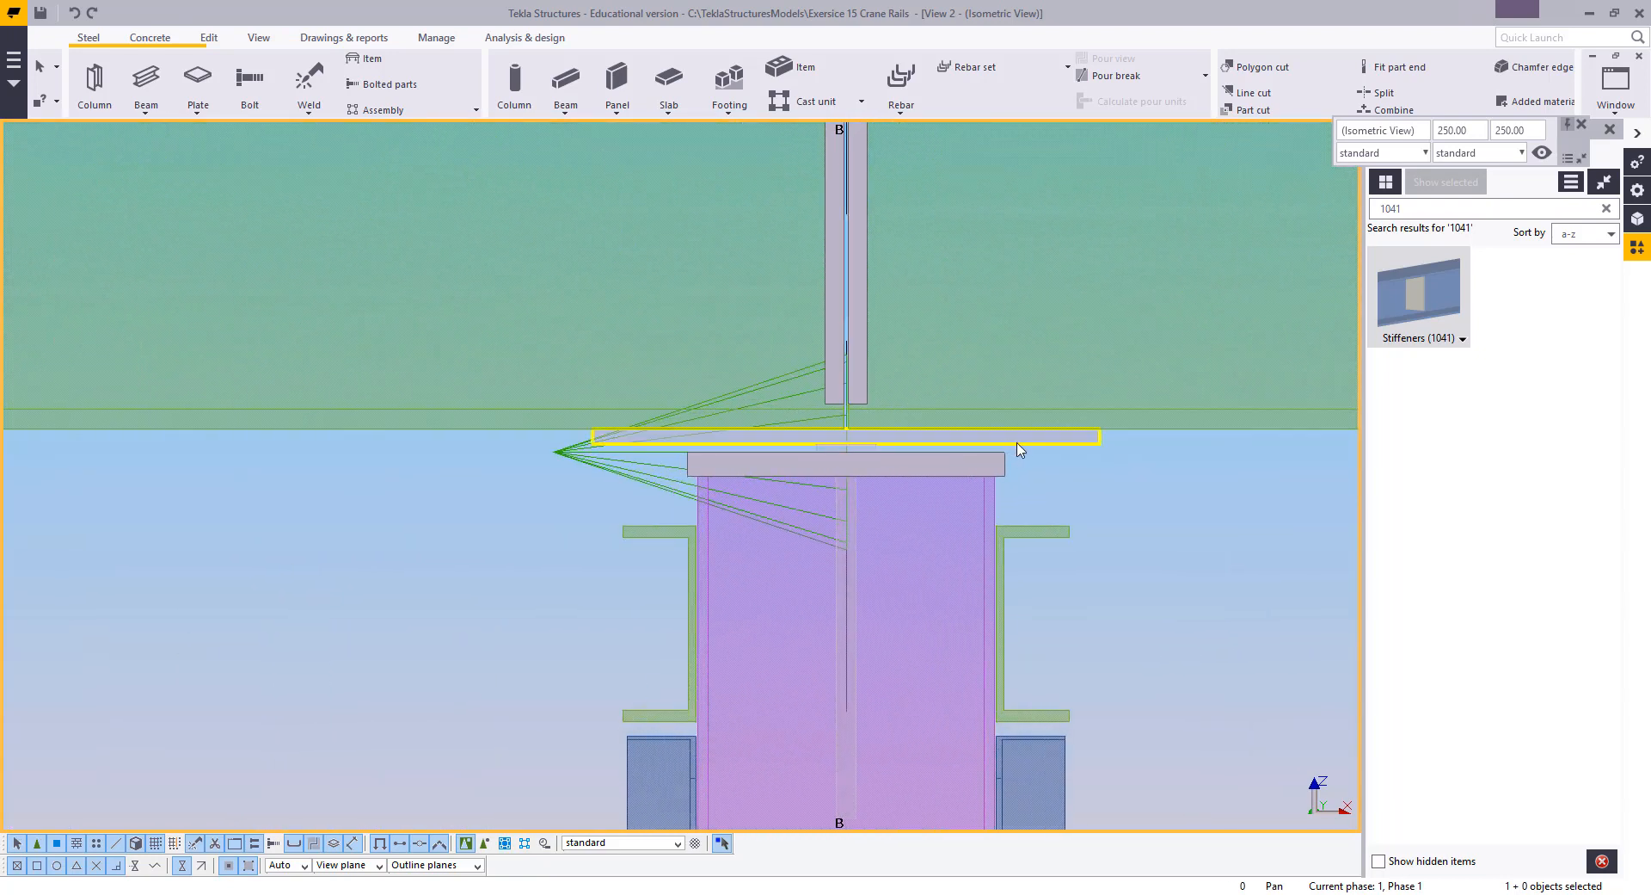
left_click(1015, 437)
right_click(1023, 308)
left_click(1105, 404)
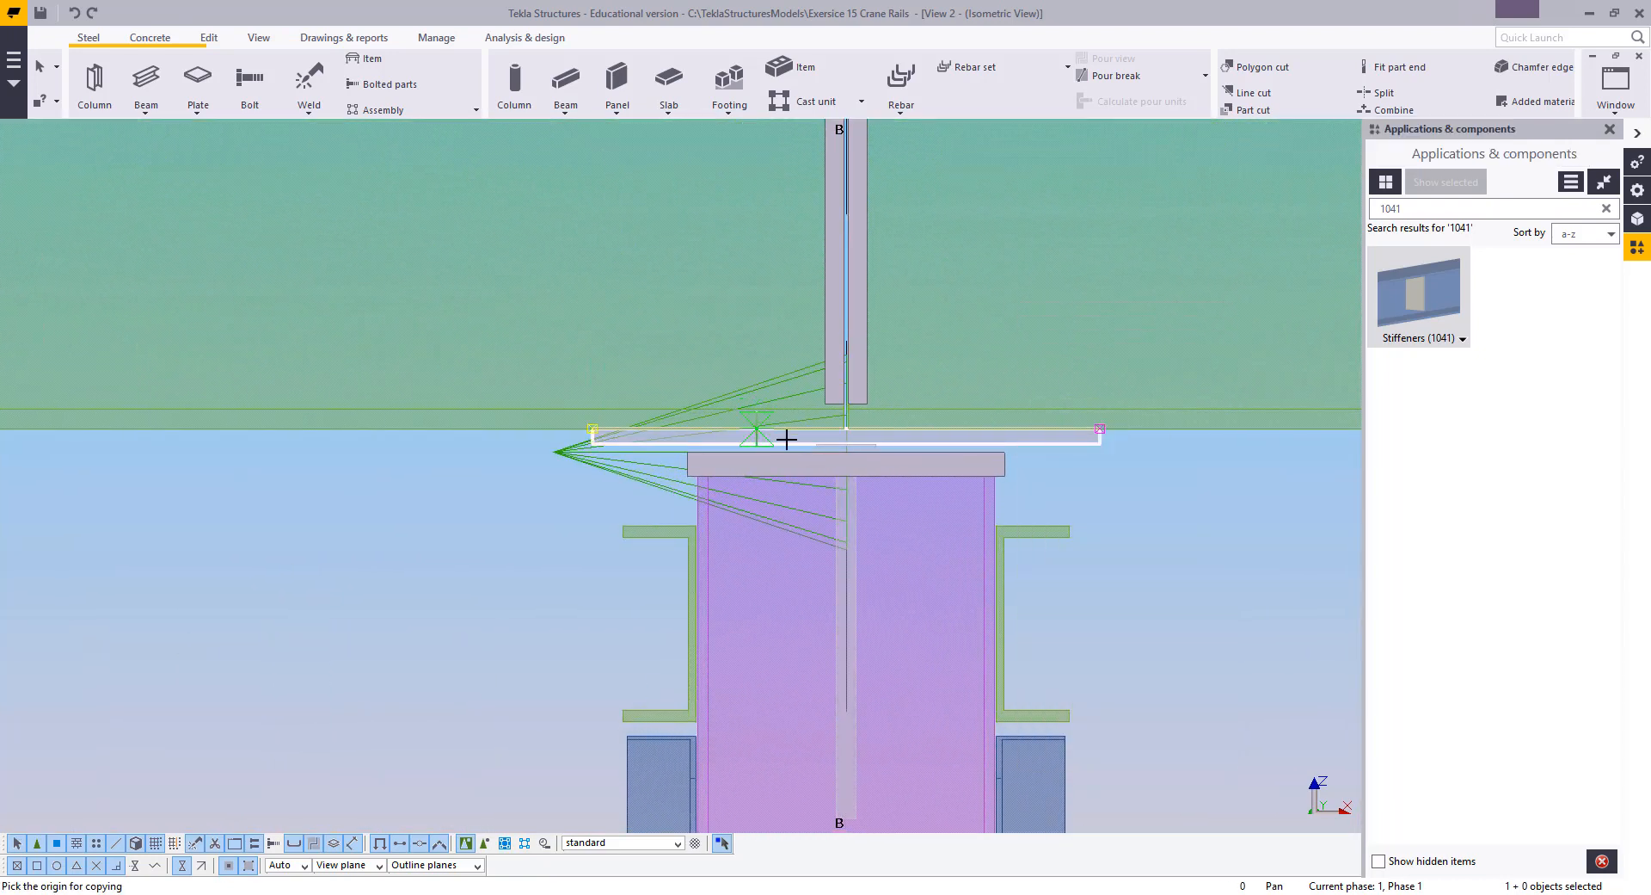
left_click(848, 454)
scroll(475, 538, "down", 5)
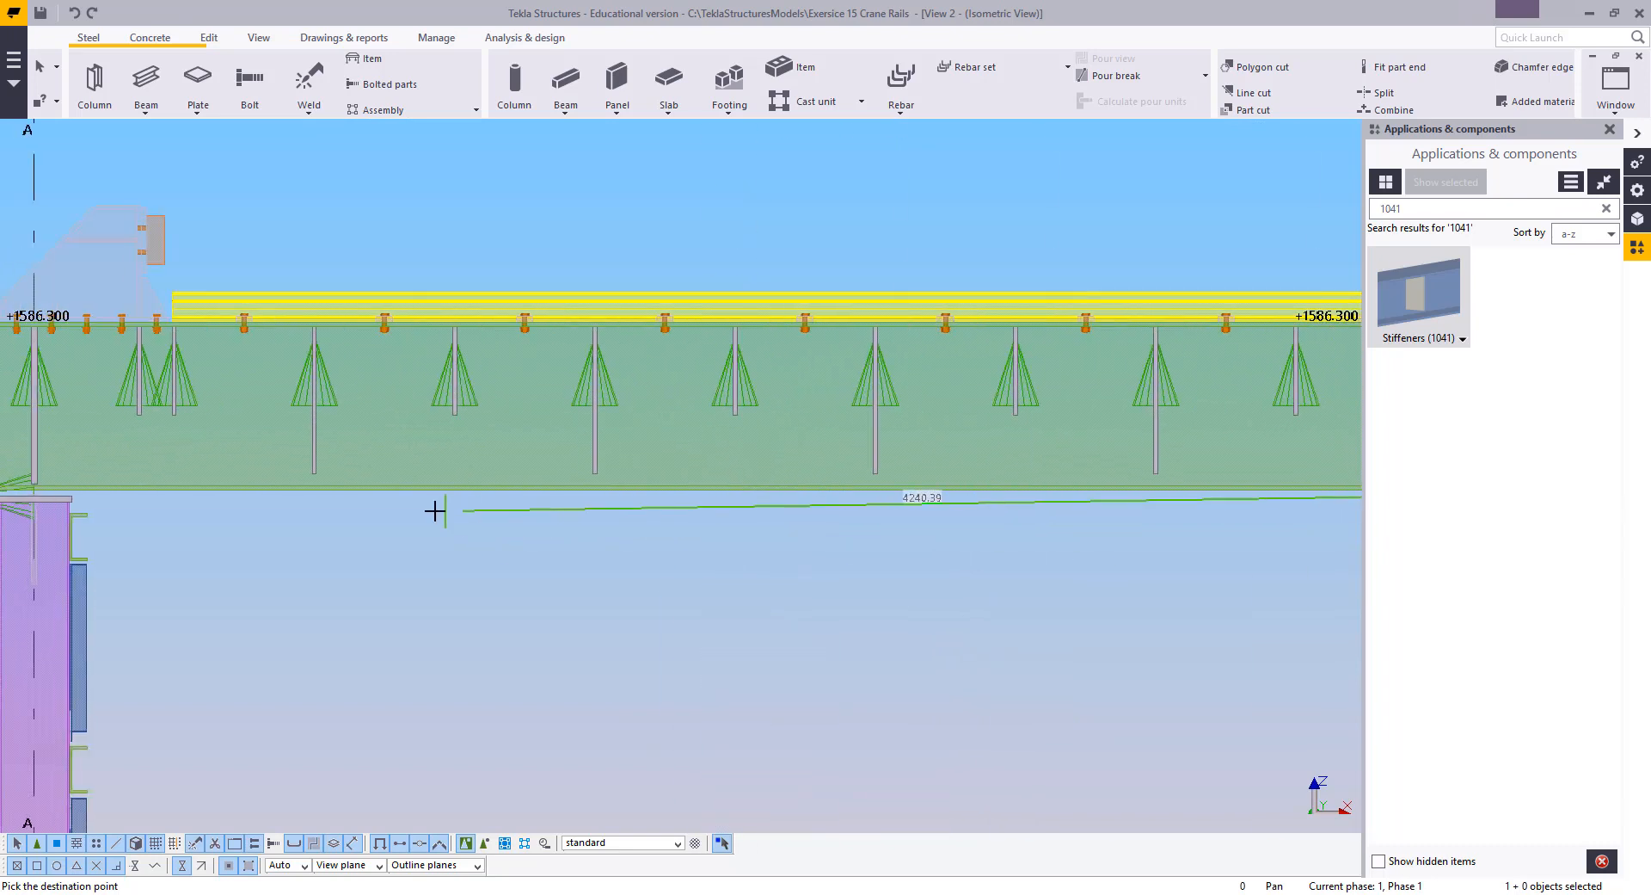
scroll(502, 505, "up", 5)
scroll(719, 484, "up", 2)
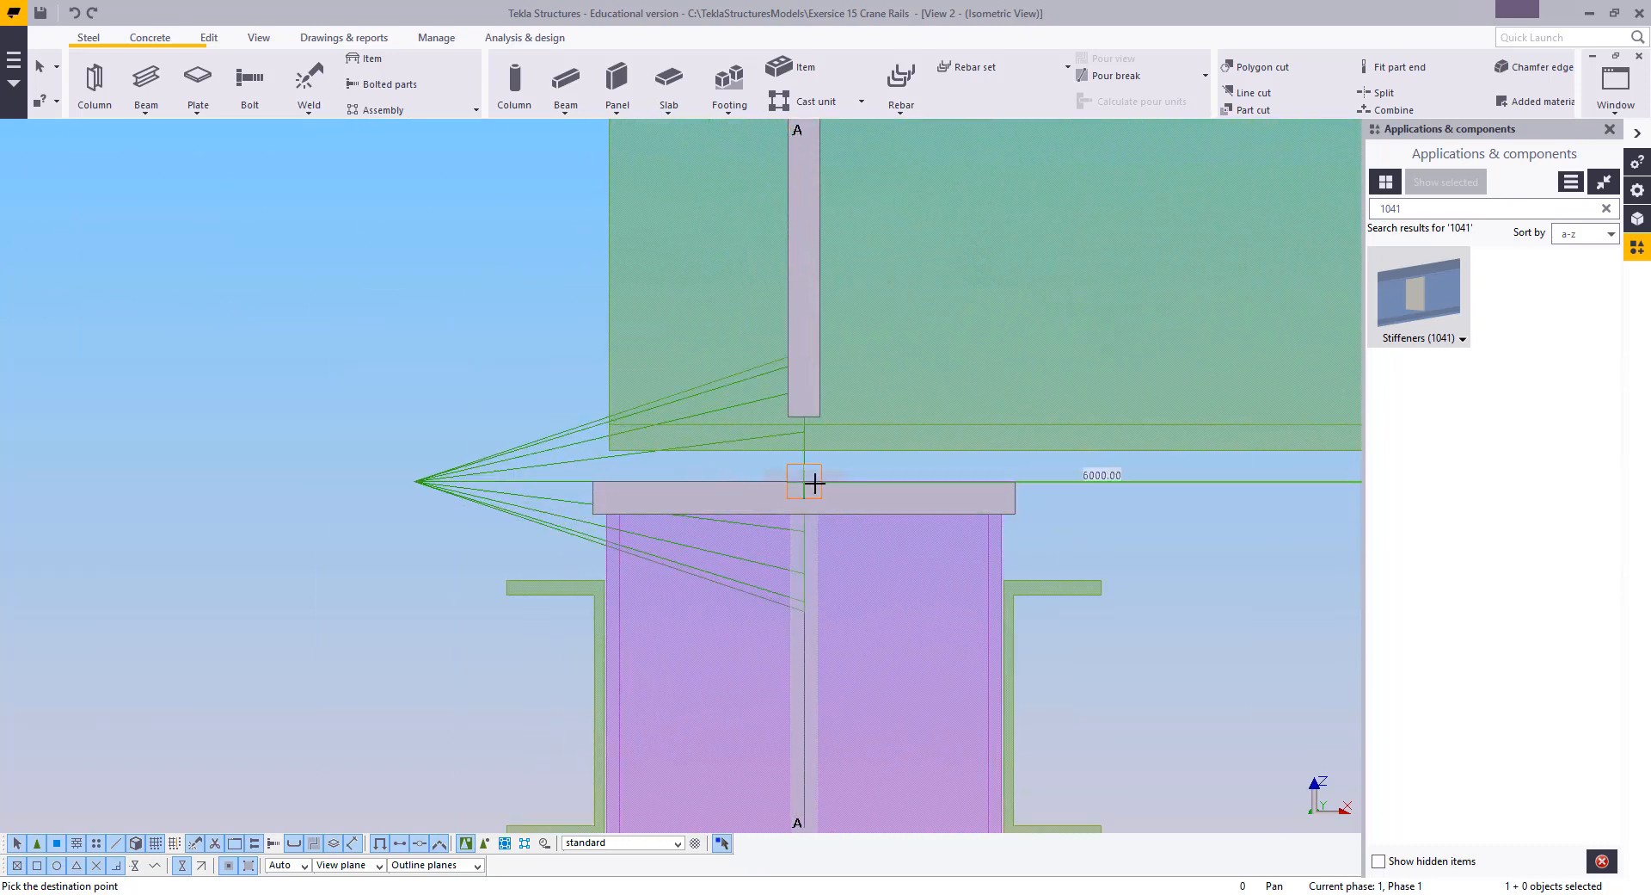
Place further copies of the thin plate on the column cap plates at grids C and D
scroll(468, 457, "down", 15)
middle_click_drag(1032, 535, 402, 490)
scroll(401, 487, "up", 5)
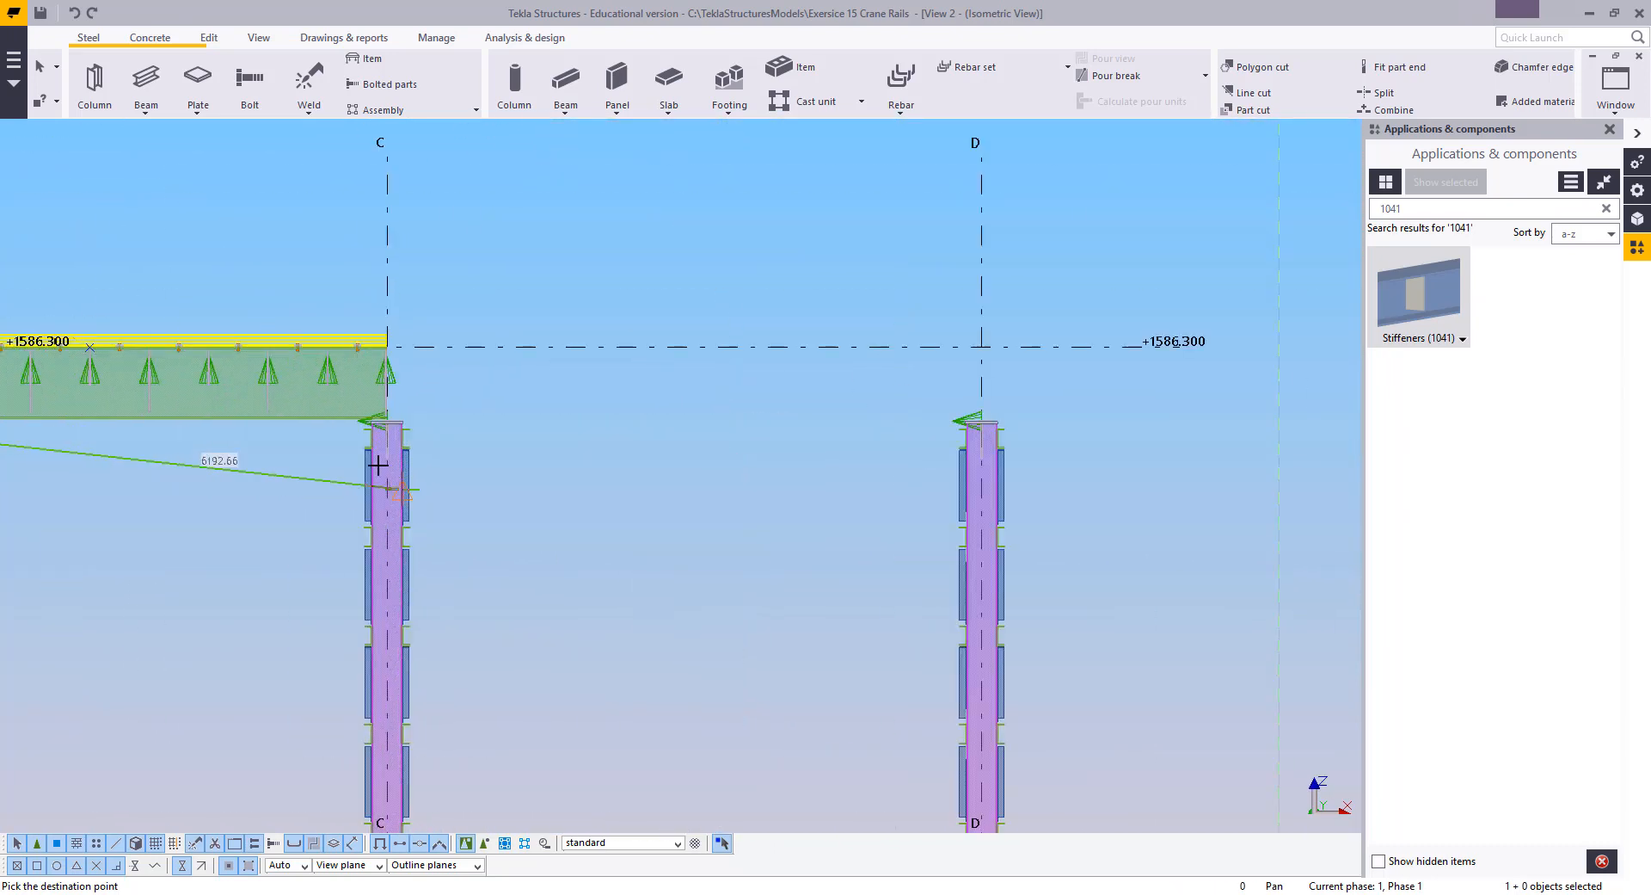
scroll(378, 464, "up", 5)
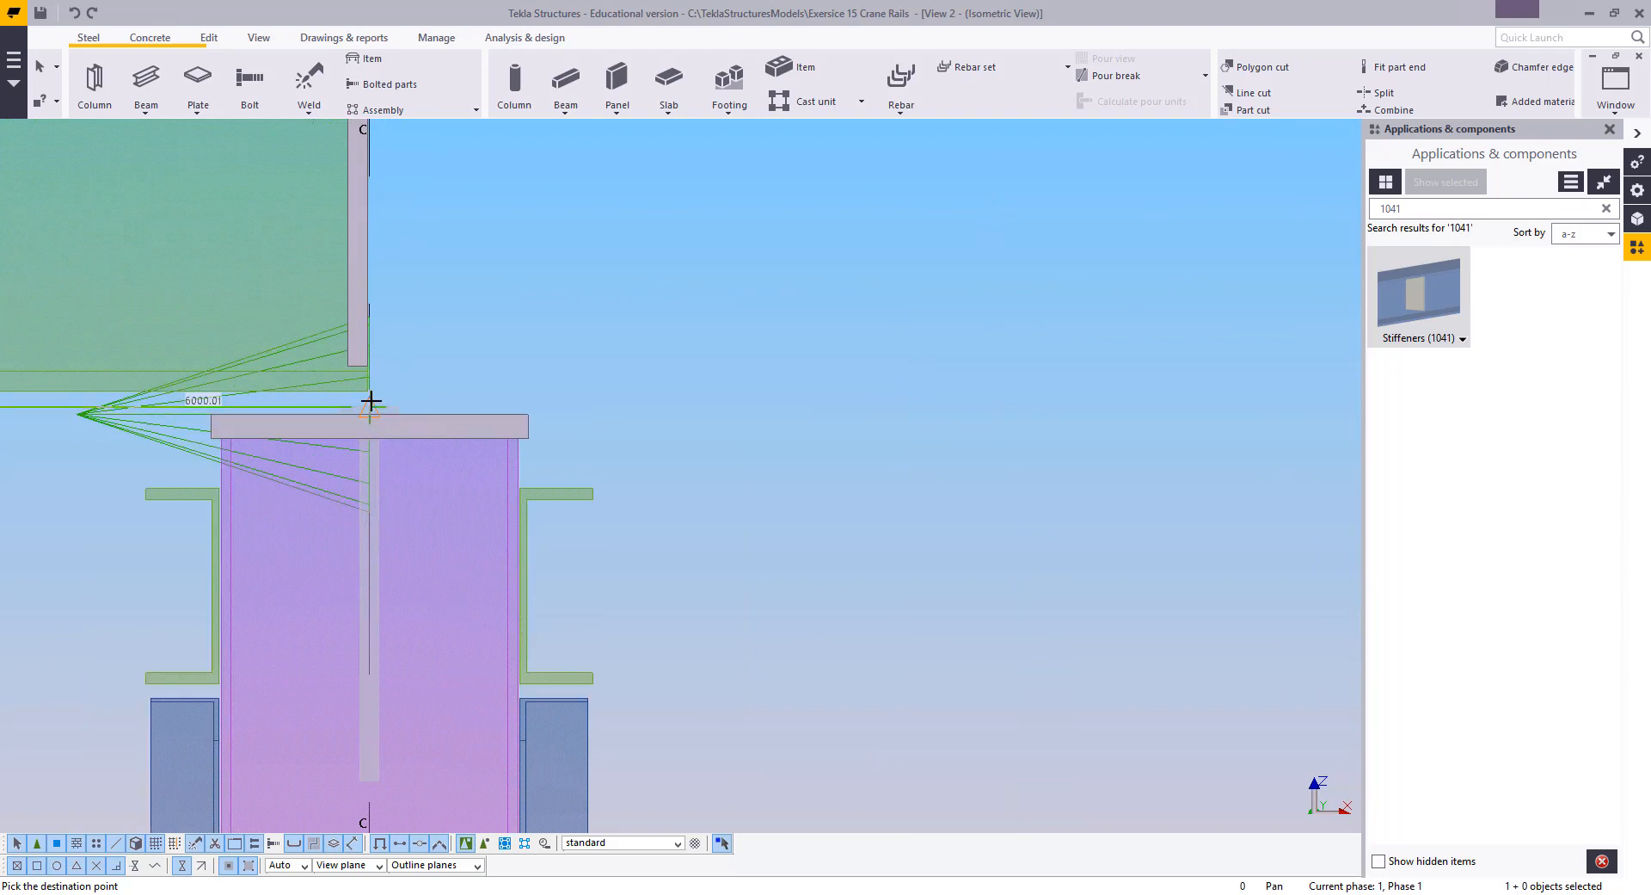
left_click(368, 420)
scroll(336, 449, "down", 10)
scroll(541, 437, "up", 5)
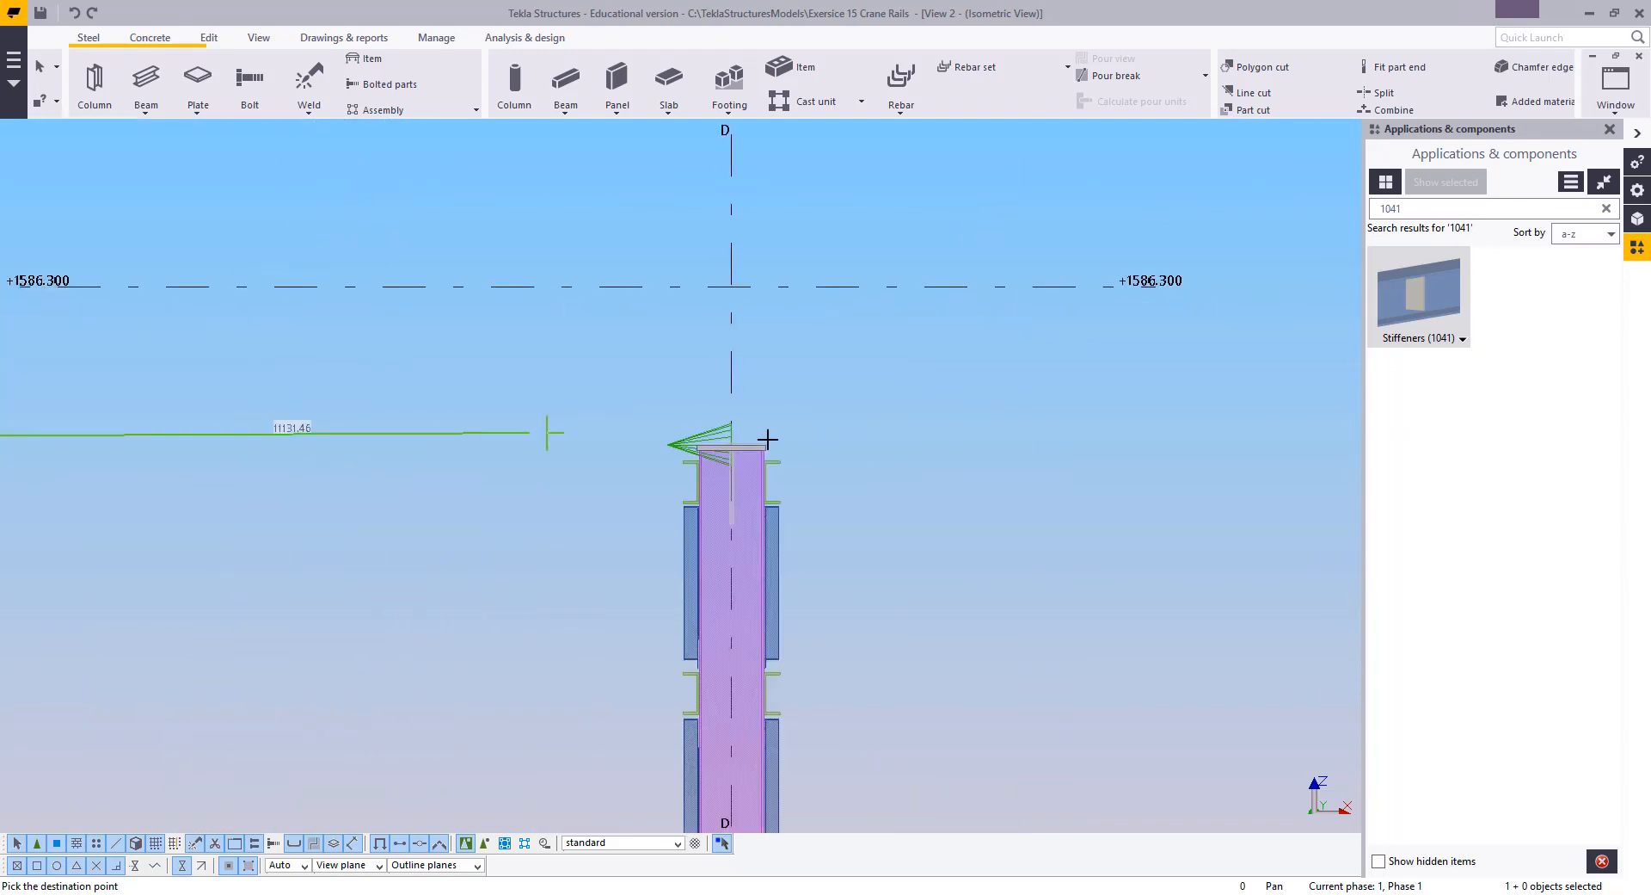
scroll(709, 426, "up", 6)
left_click(899, 454)
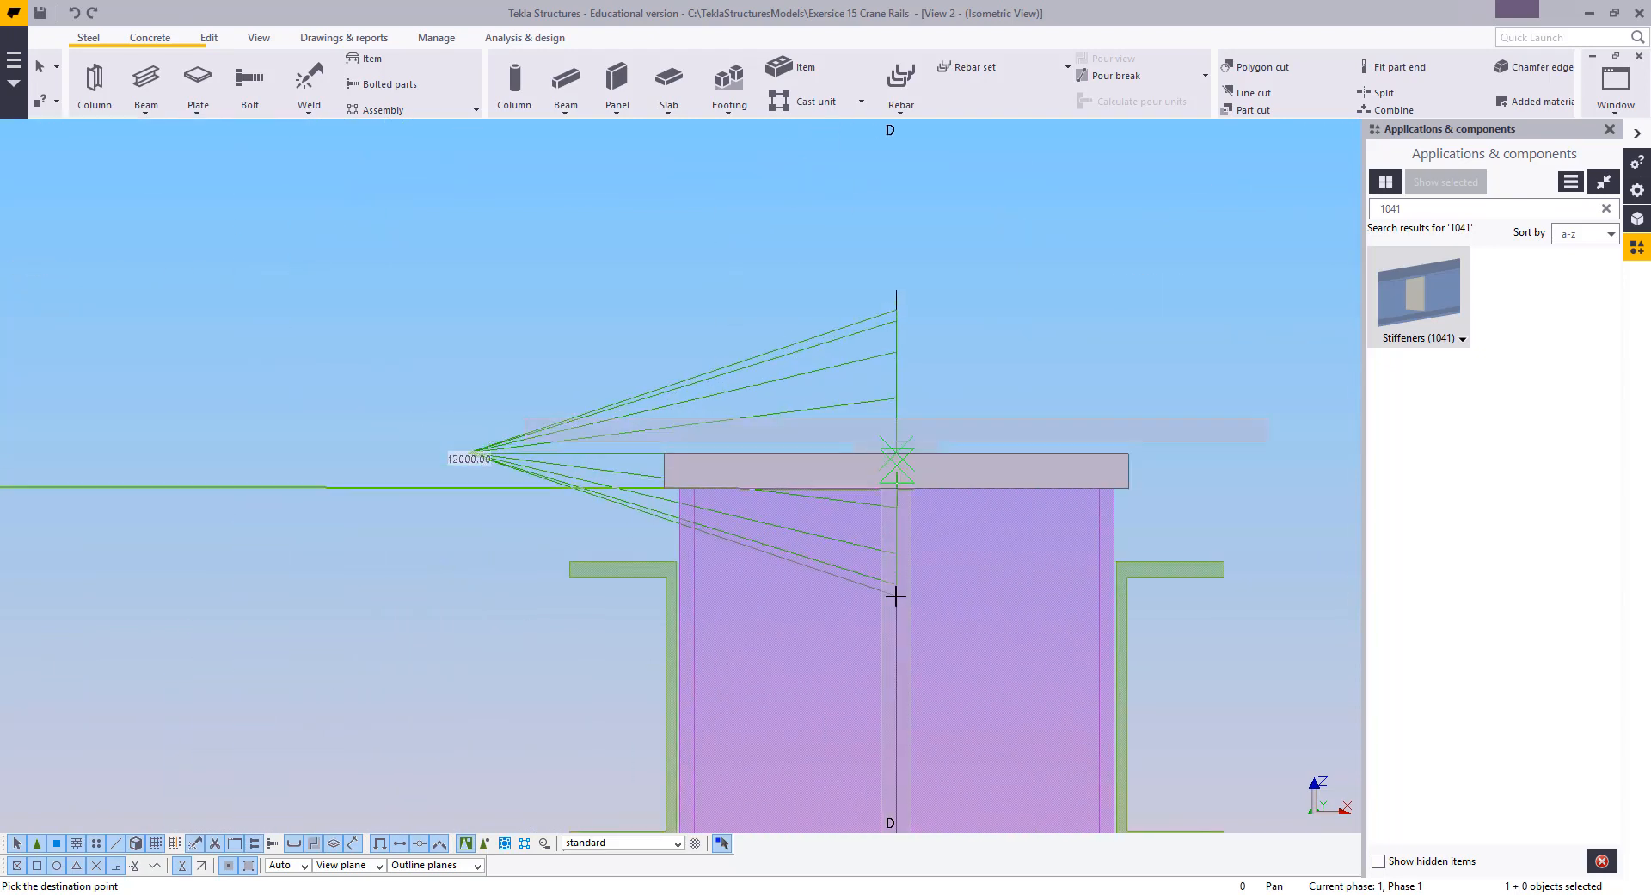
Select the crane beam, rail, stiffeners, rail clips and end stop bracket between grids A and B
scroll(892, 590, "down", 5)
key("Escape")
left_click(991, 472)
scroll(984, 480, "down", 12)
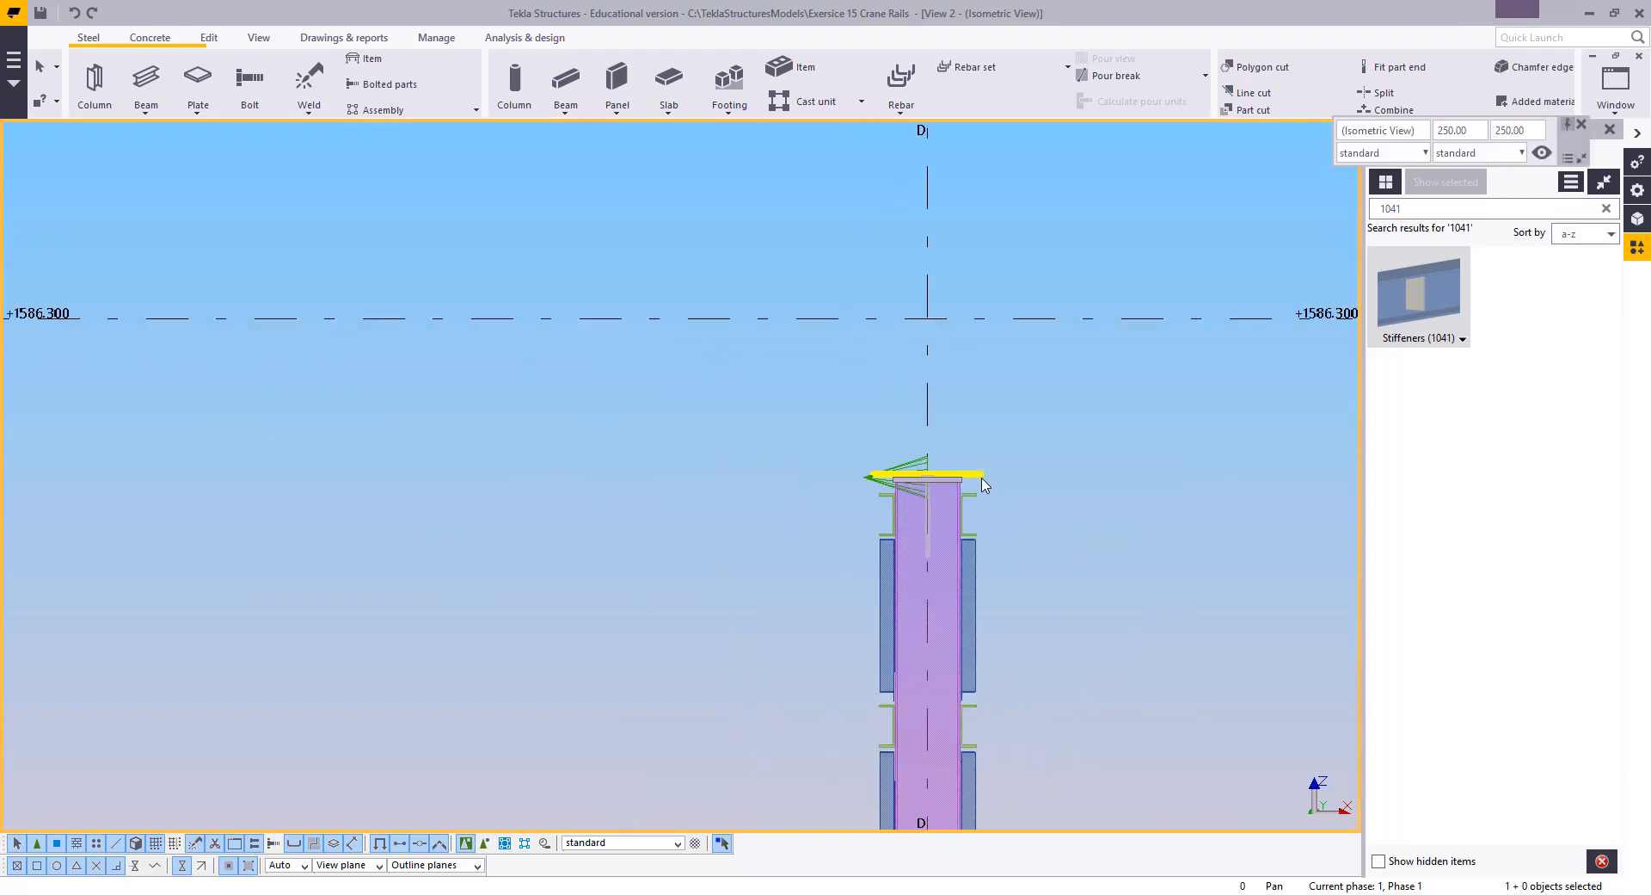
scroll(666, 461, "up", 5)
scroll(860, 511, "up", 5)
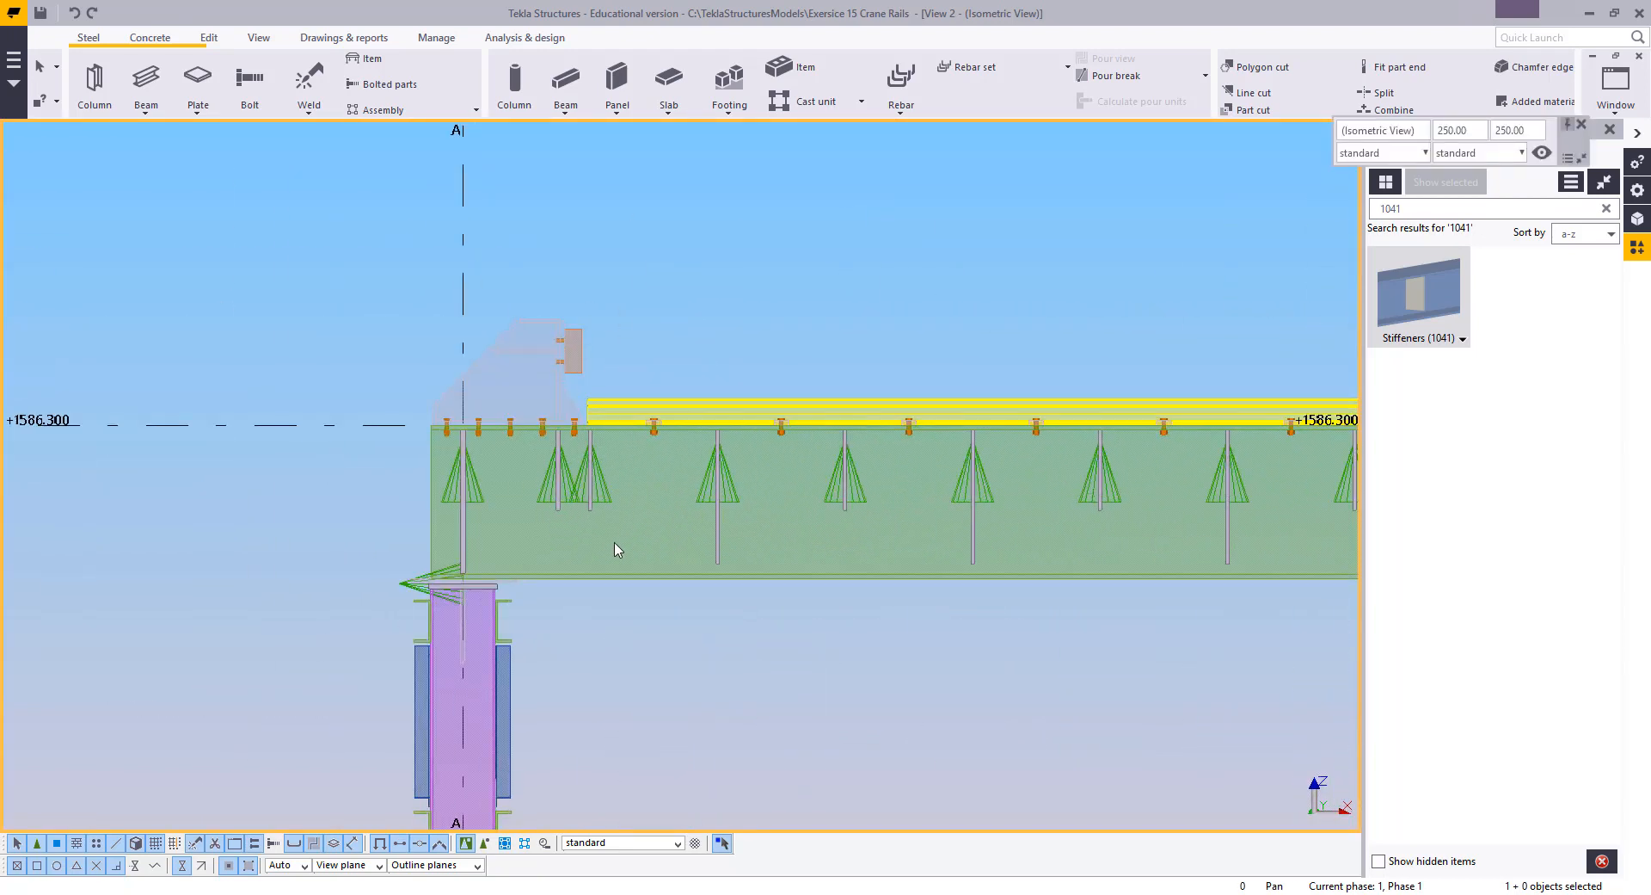
right_click(288, 308)
scroll(368, 325, "down", 4)
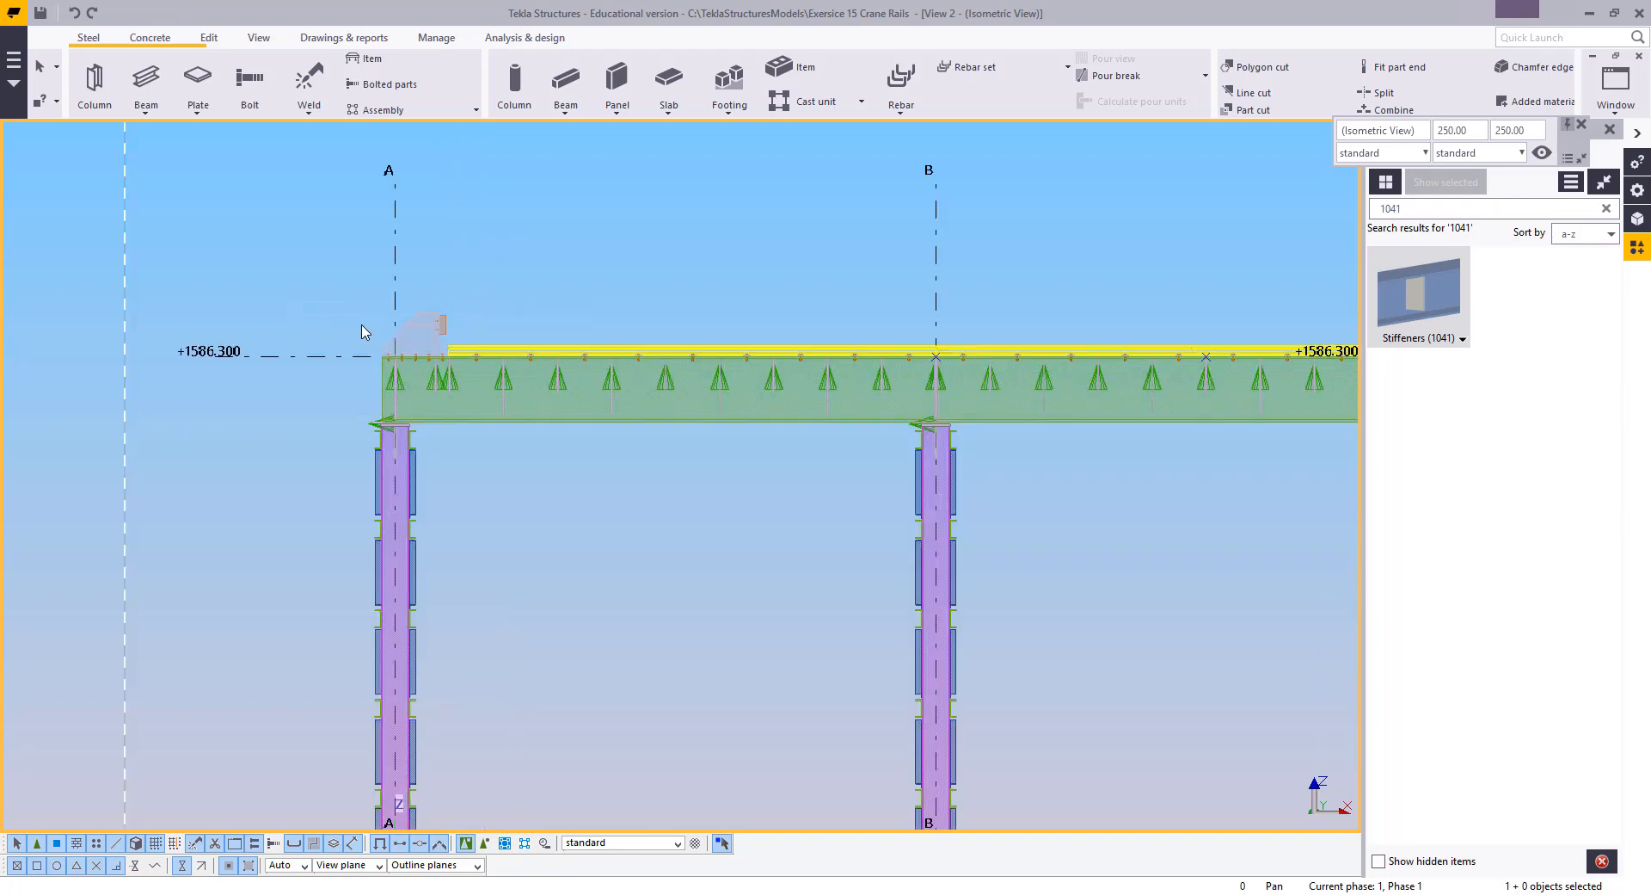
scroll(328, 344, "up", 3)
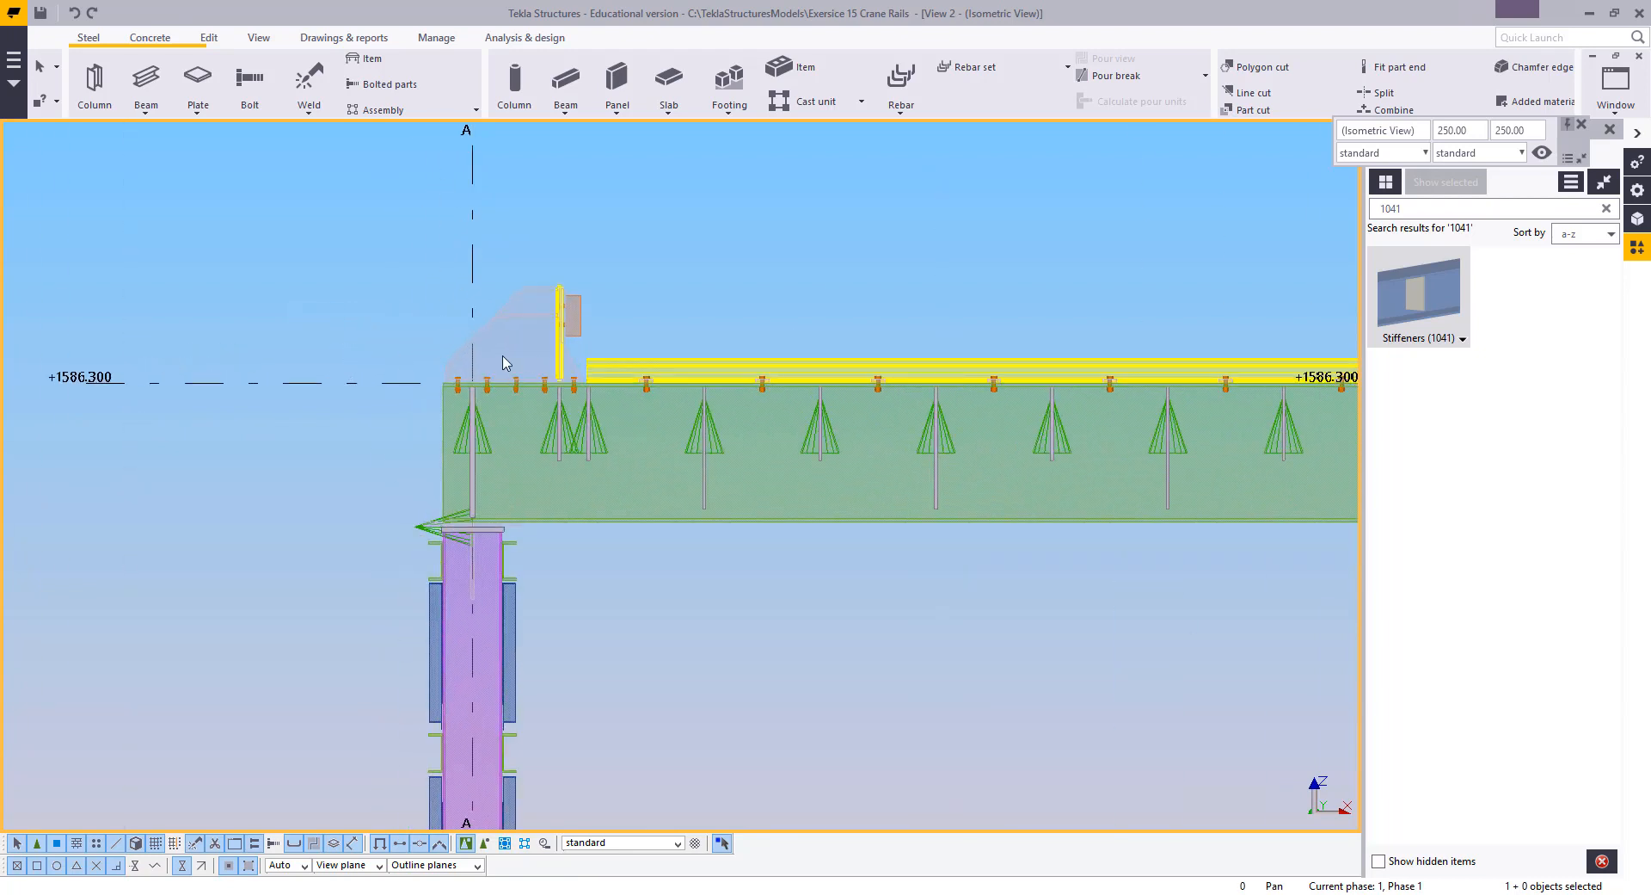
scroll(396, 261, "down", 2)
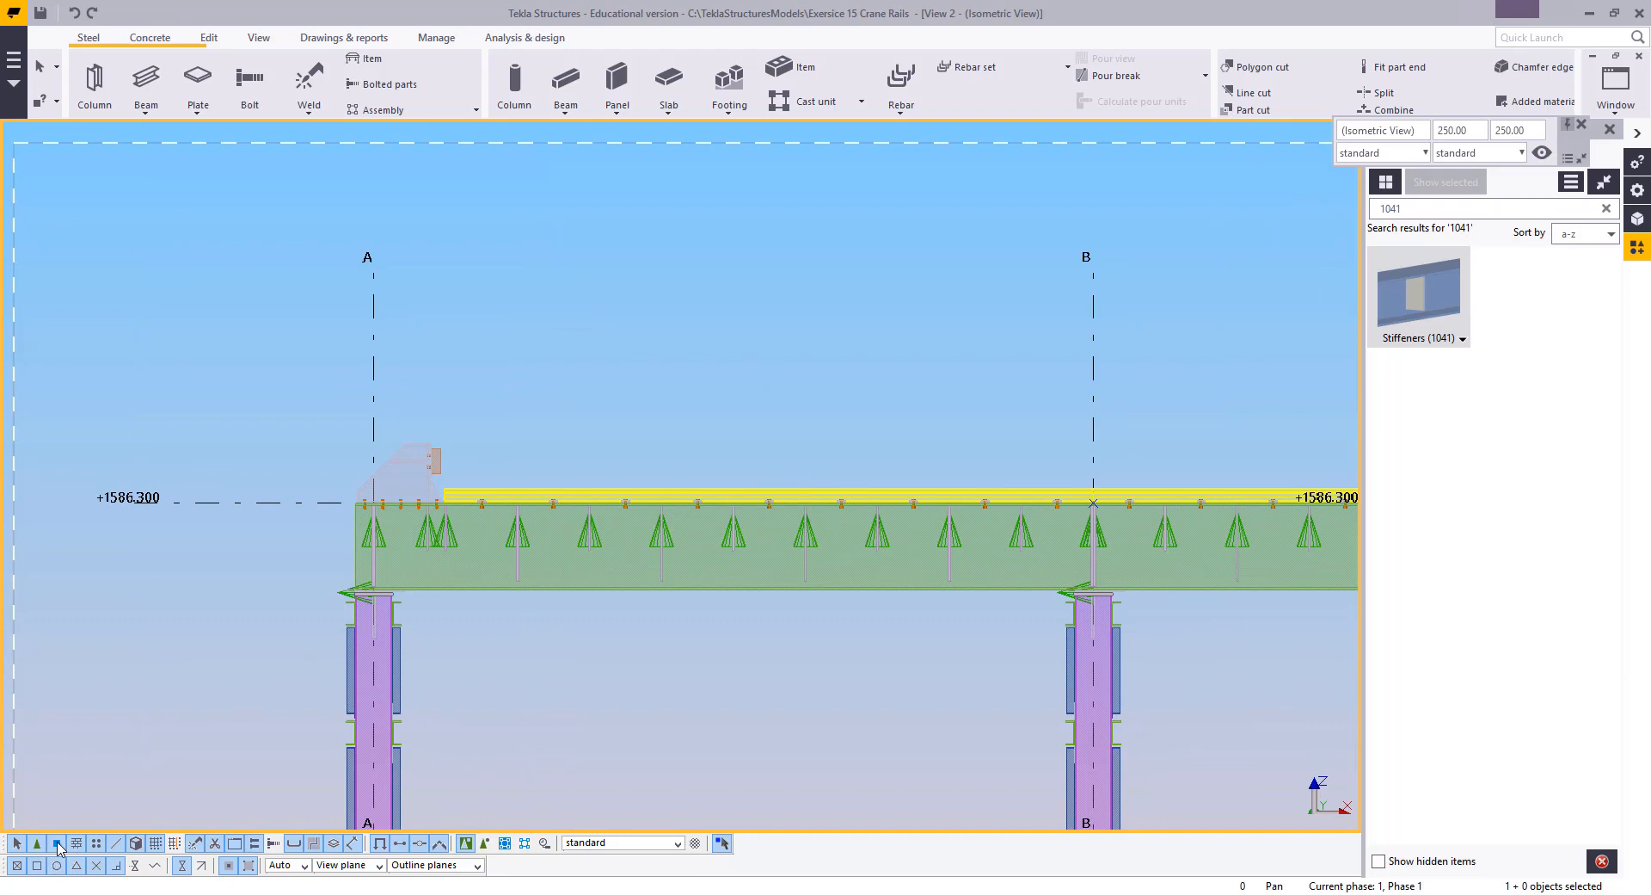
left_click(483, 845)
left_click_drag(1078, 542, 331, 647)
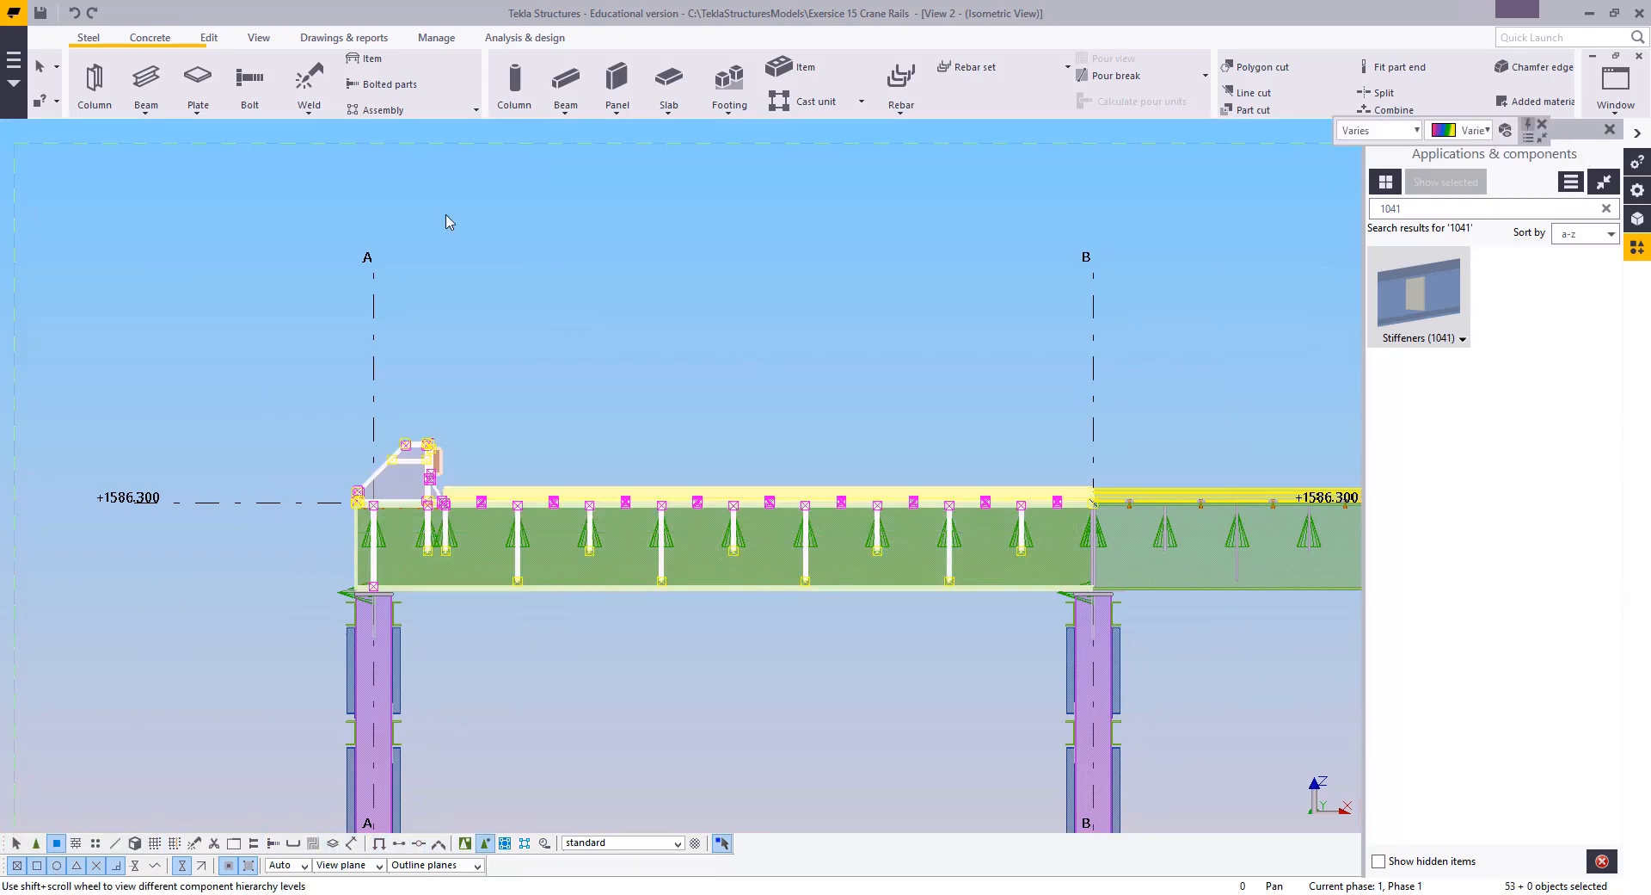
Make one rotated copy of the selected beam assembly, 180 degrees around Z about the midpoint of the crane beam between grids B and C
scroll(1114, 492, "up", 4)
key("ctrl+Tab")
scroll(615, 439, "down", 7)
middle_click_drag(602, 447, 615, 457)
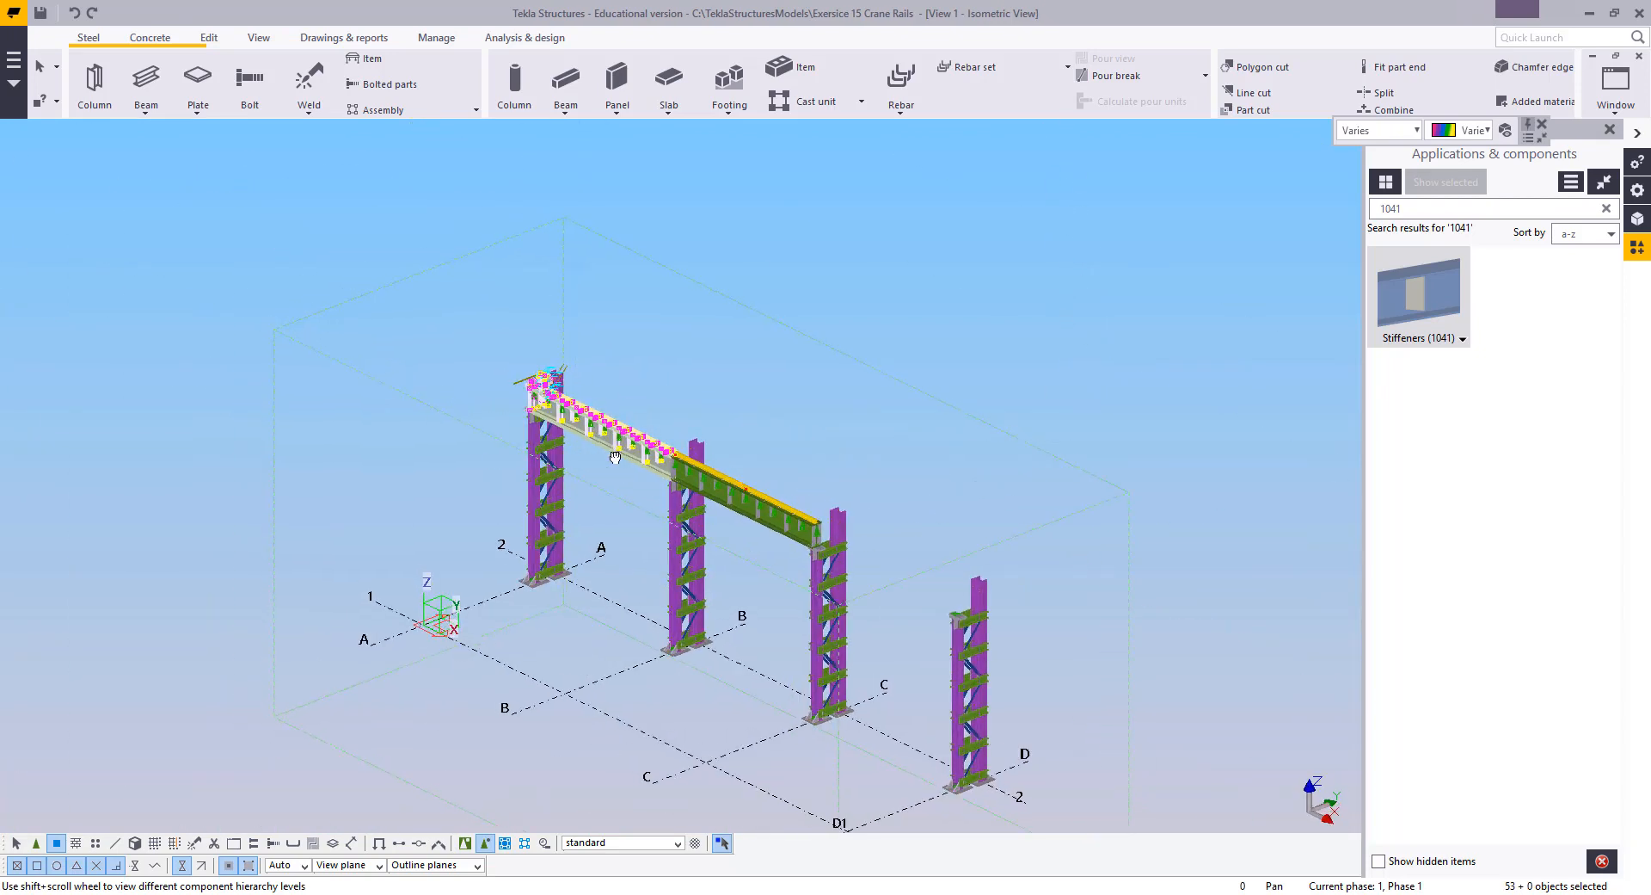
scroll(615, 457, "up", 4)
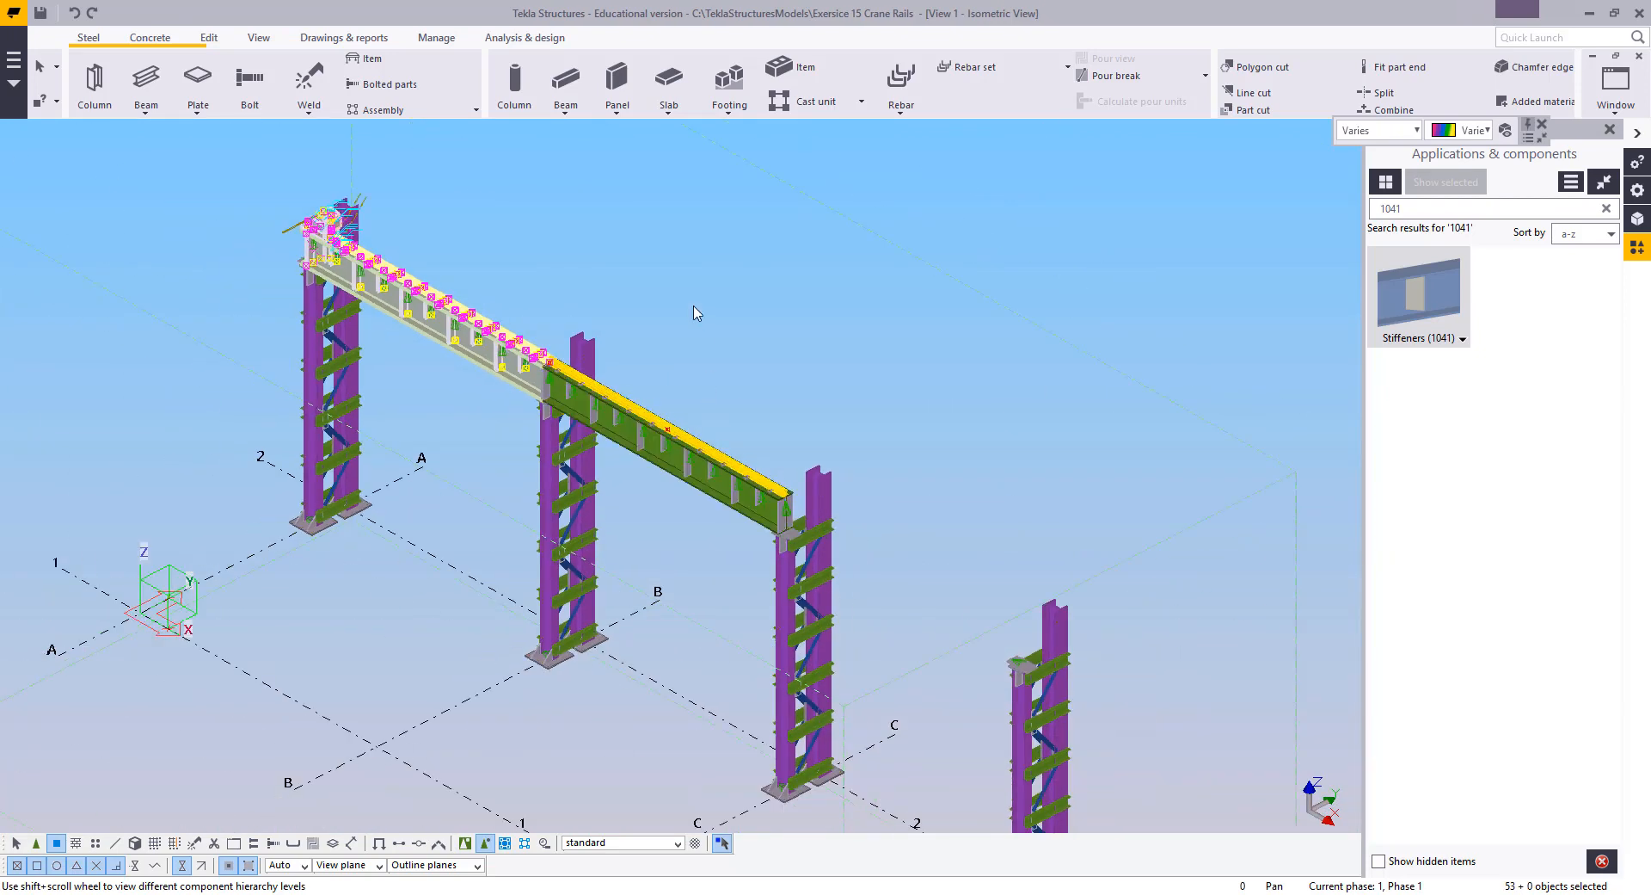
right_click(702, 286)
mouse_move(822, 342)
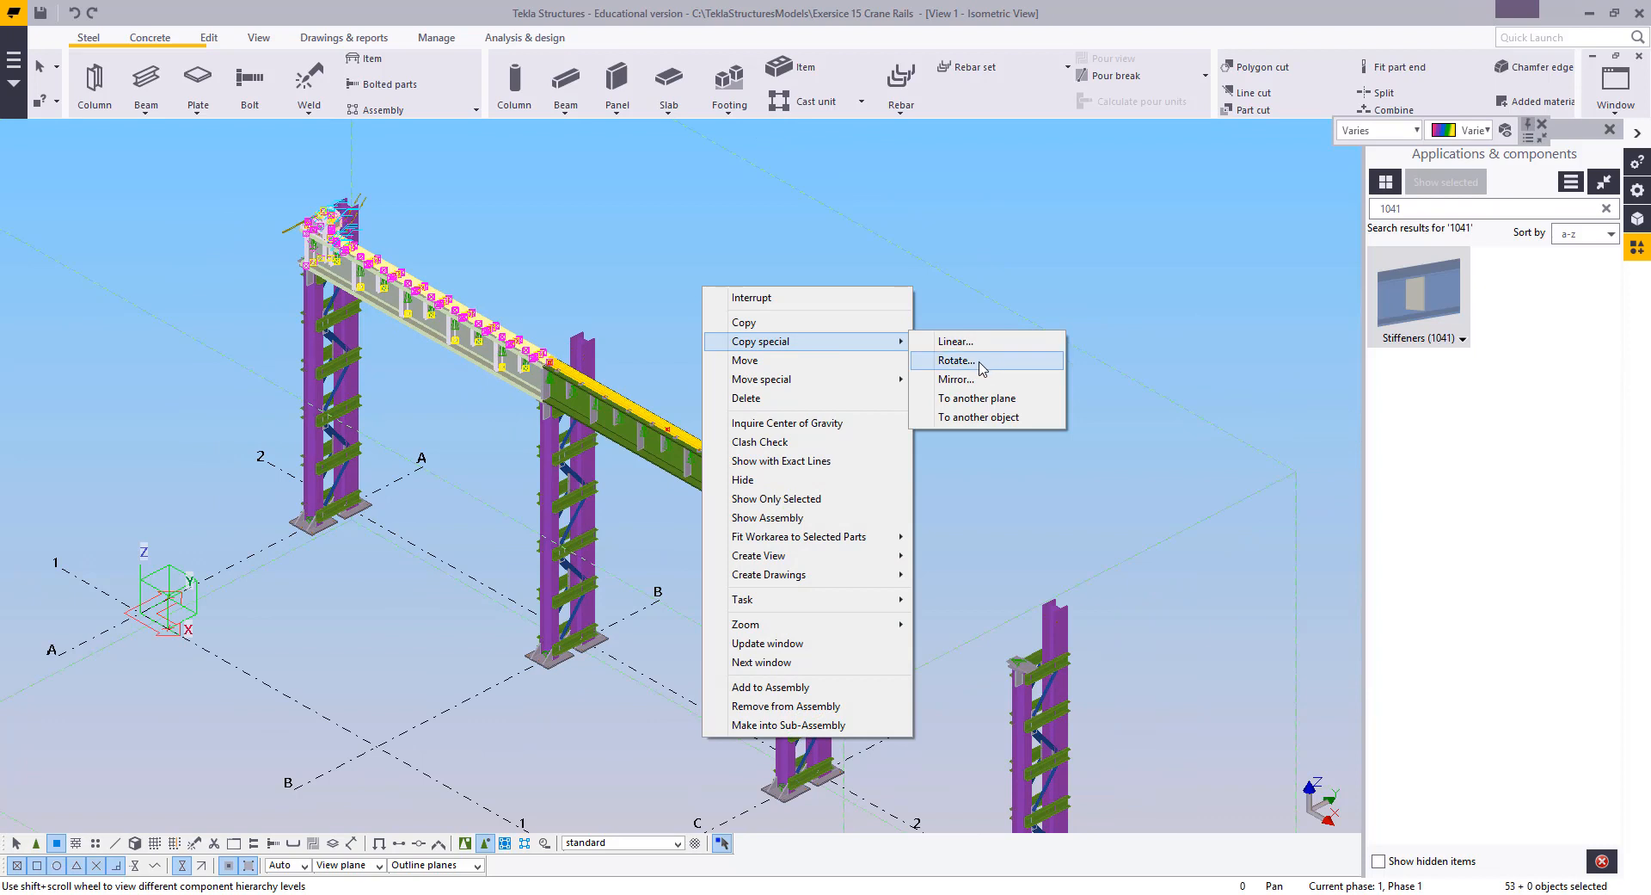
left_click(978, 365)
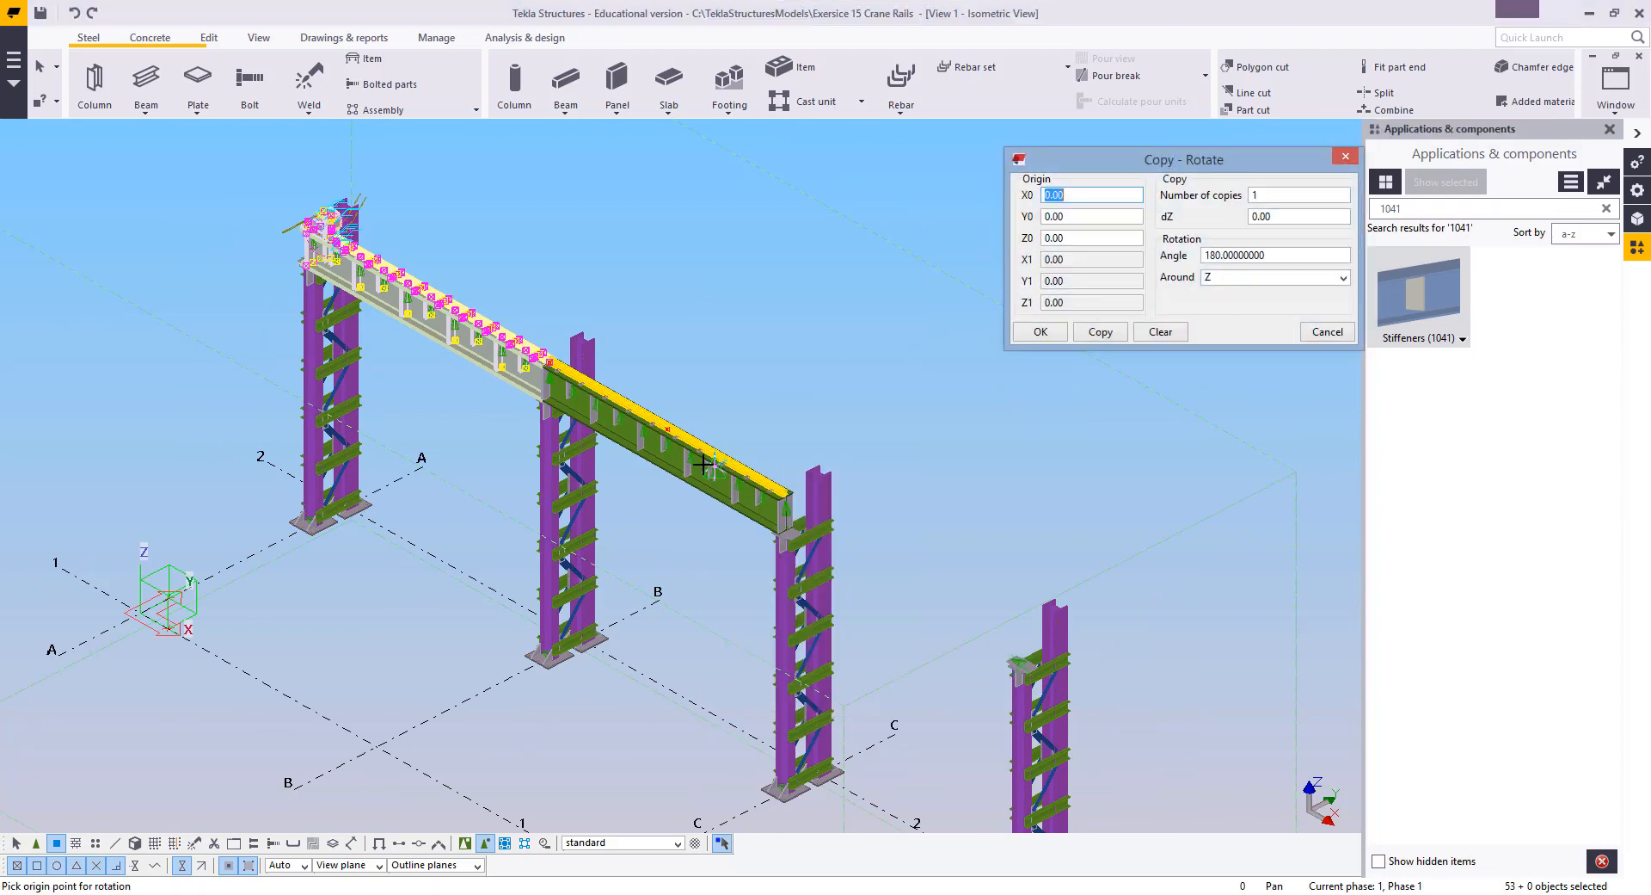
left_click(666, 428)
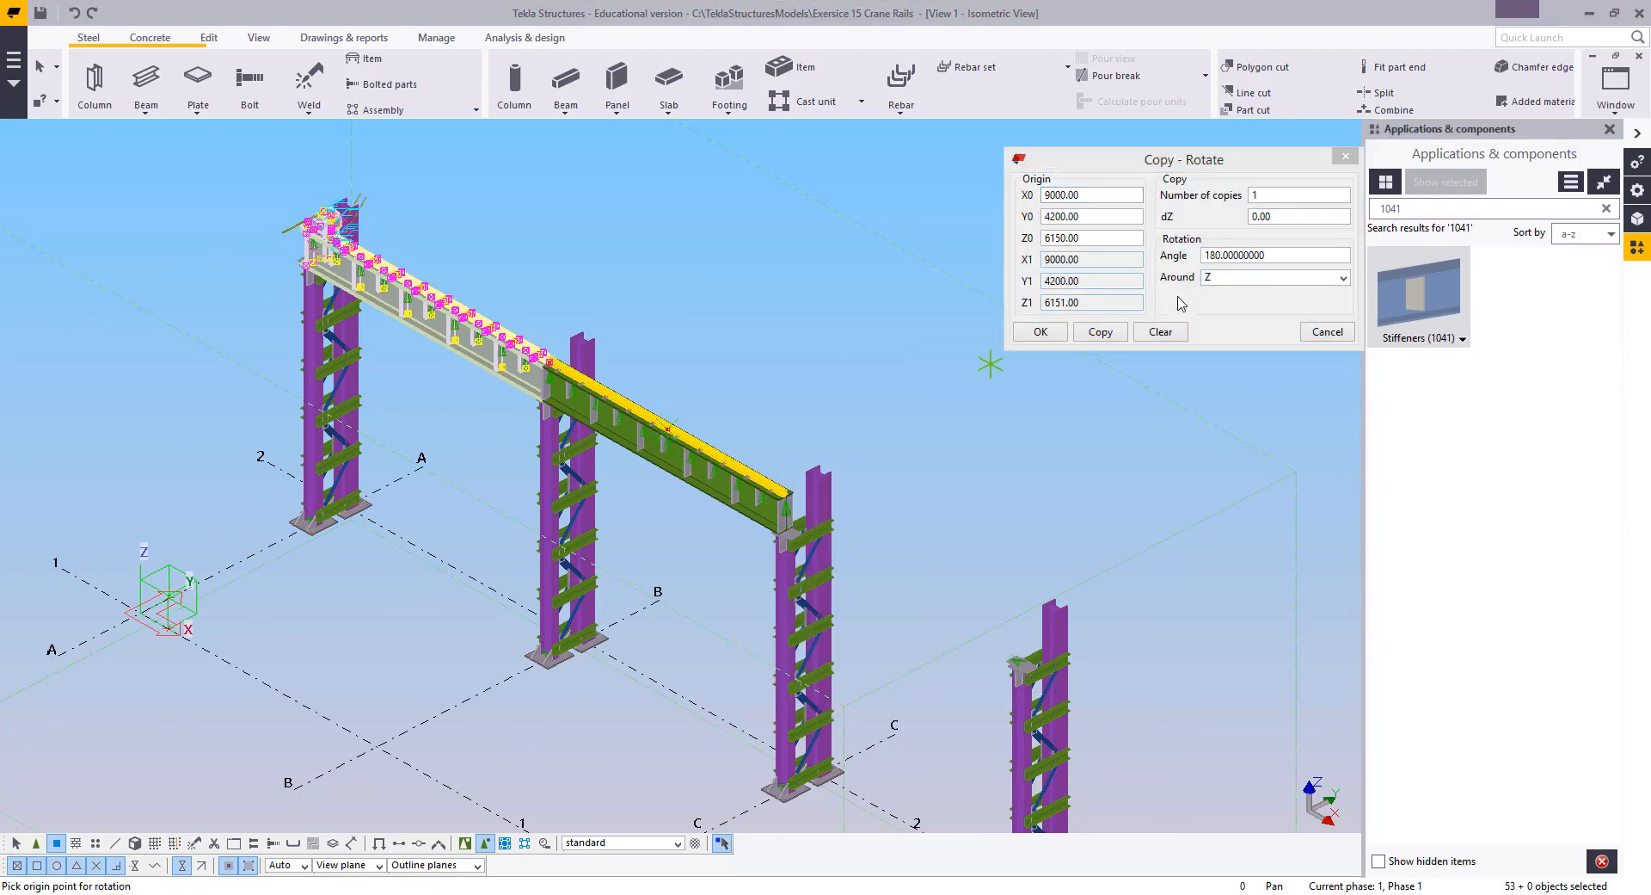
left_click(1099, 334)
right_click(785, 256)
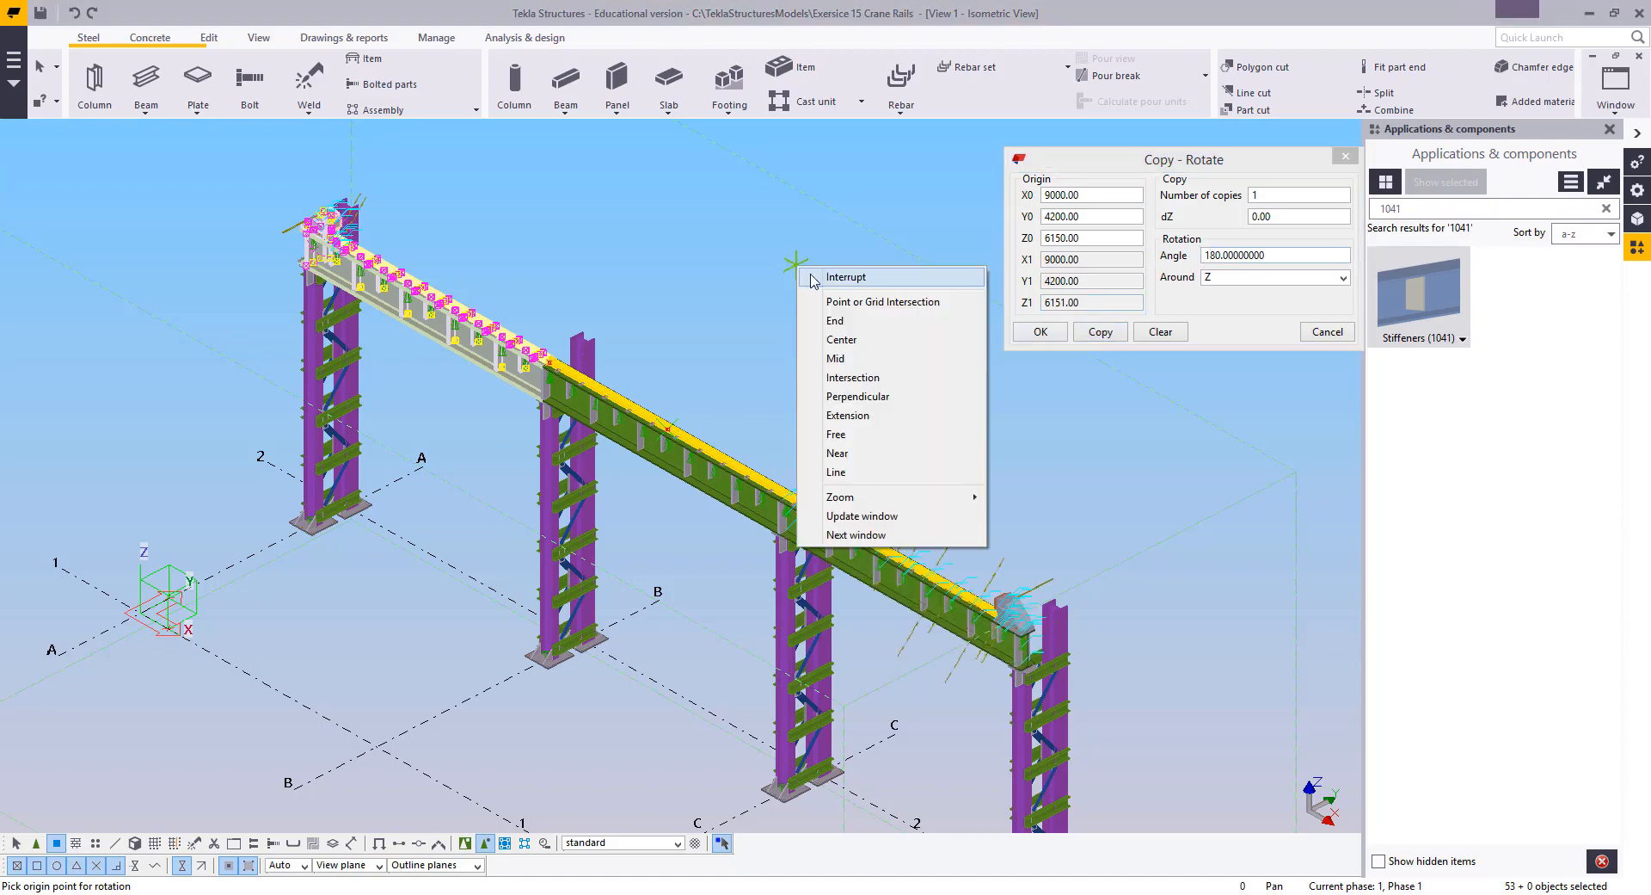
left_click(803, 273)
Inspect the copied end stop bracket at grid D and the crane beam joint at grid C, and close the rotate-copy settings
scroll(872, 632, "up", 3)
key("v")
left_click(864, 451)
middle_click_drag(785, 442, 1146, 370, "ctrl")
scroll(1146, 371, "up", 6)
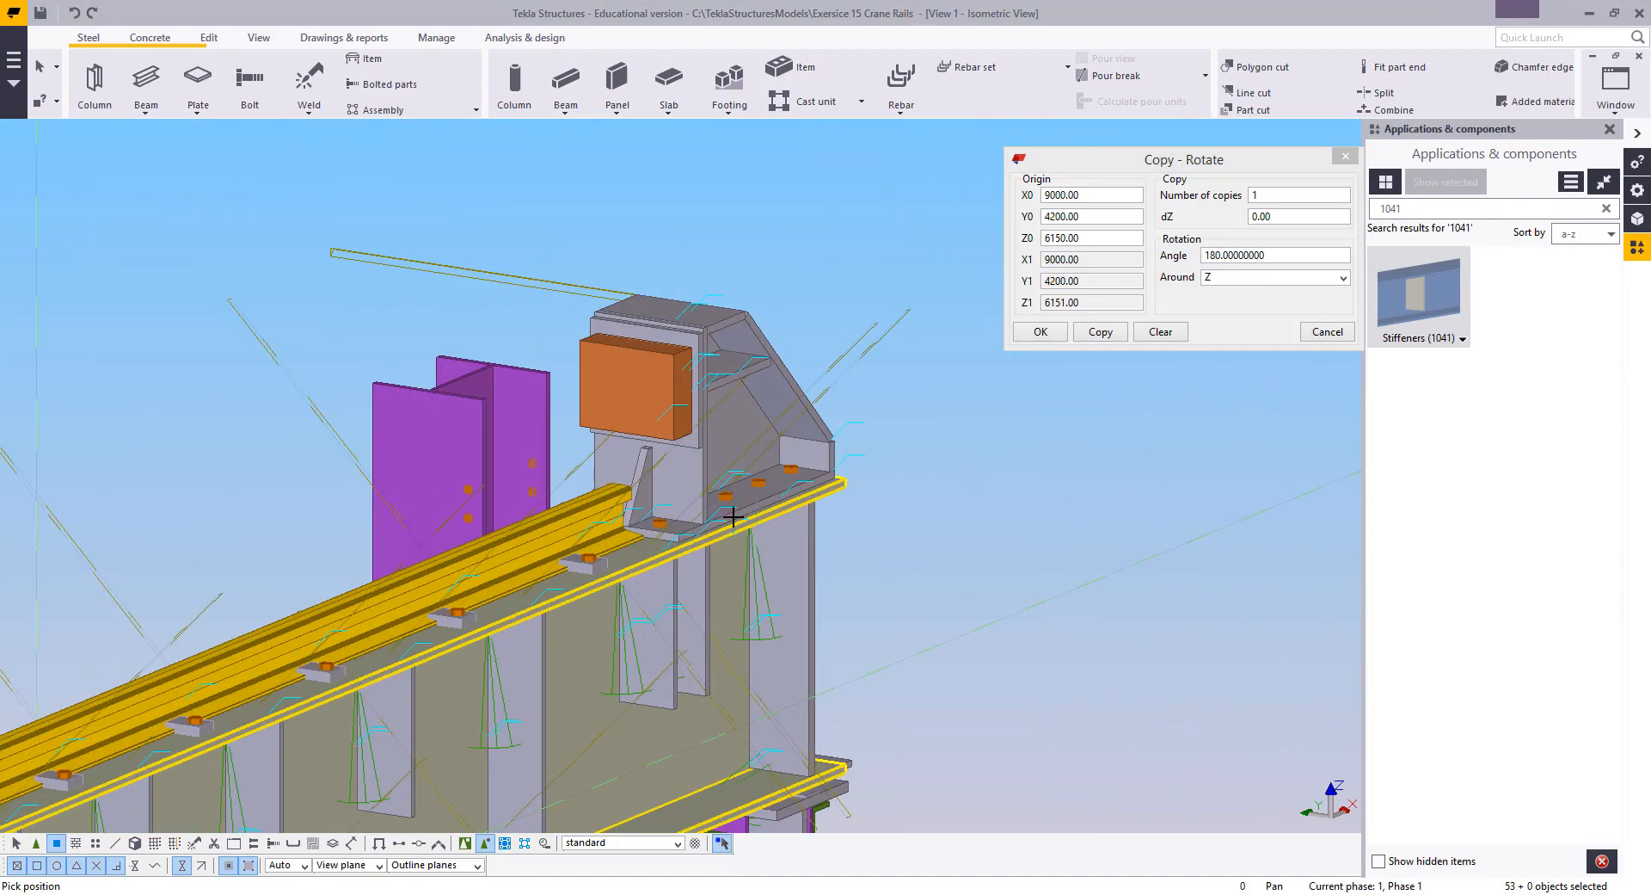
middle_click_drag(1046, 487, 874, 456)
scroll(874, 456, "down", 5)
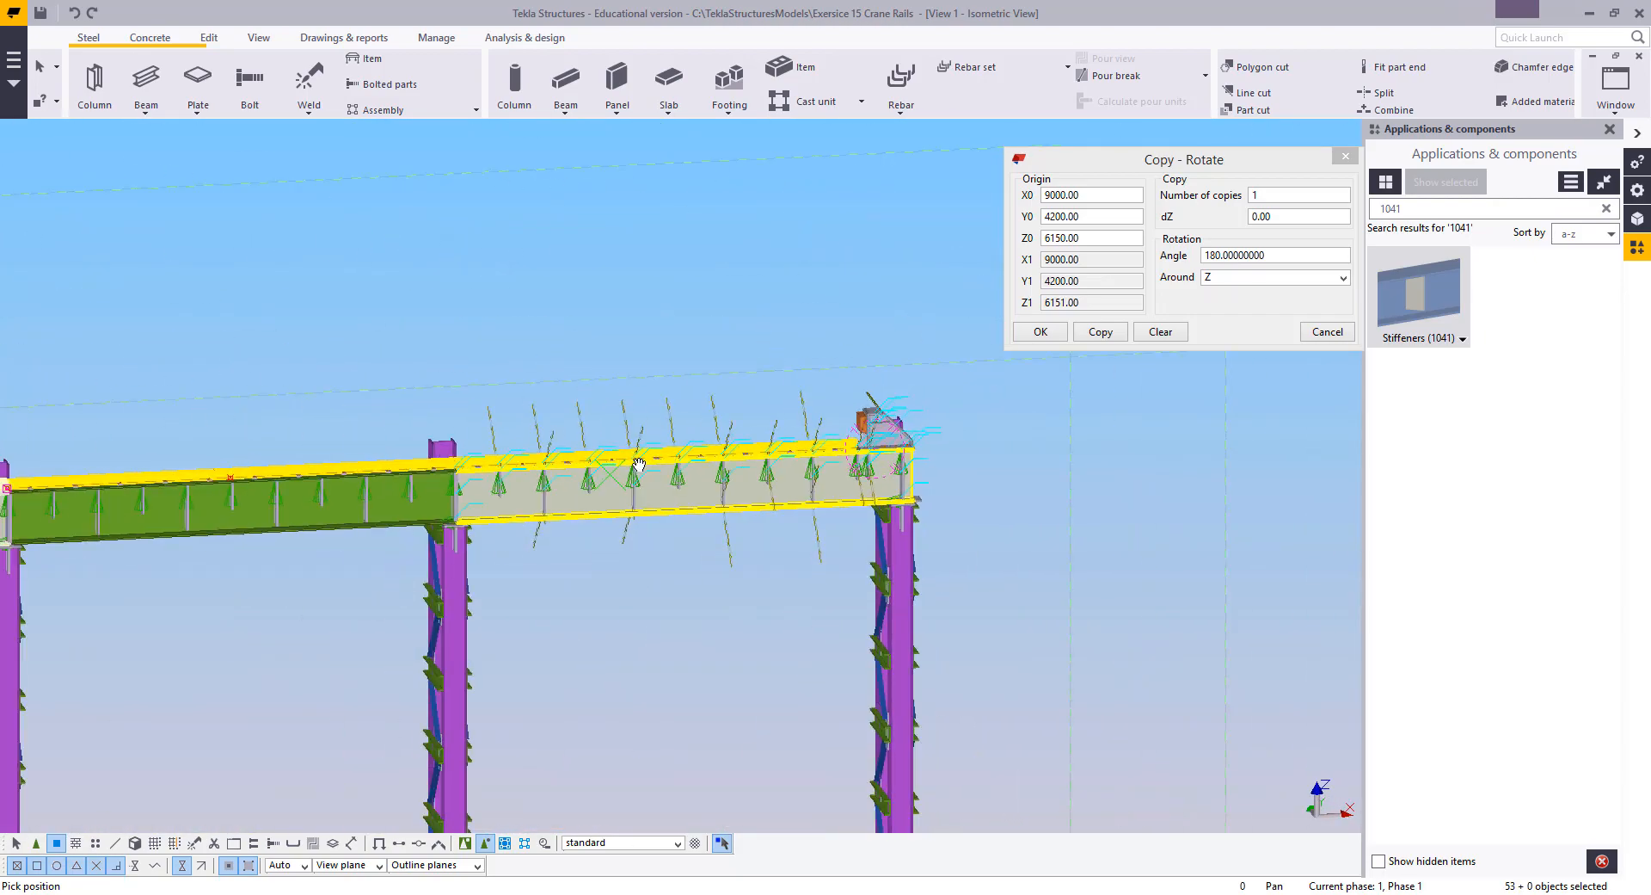
left_click(521, 262)
scroll(490, 414, "up", 6)
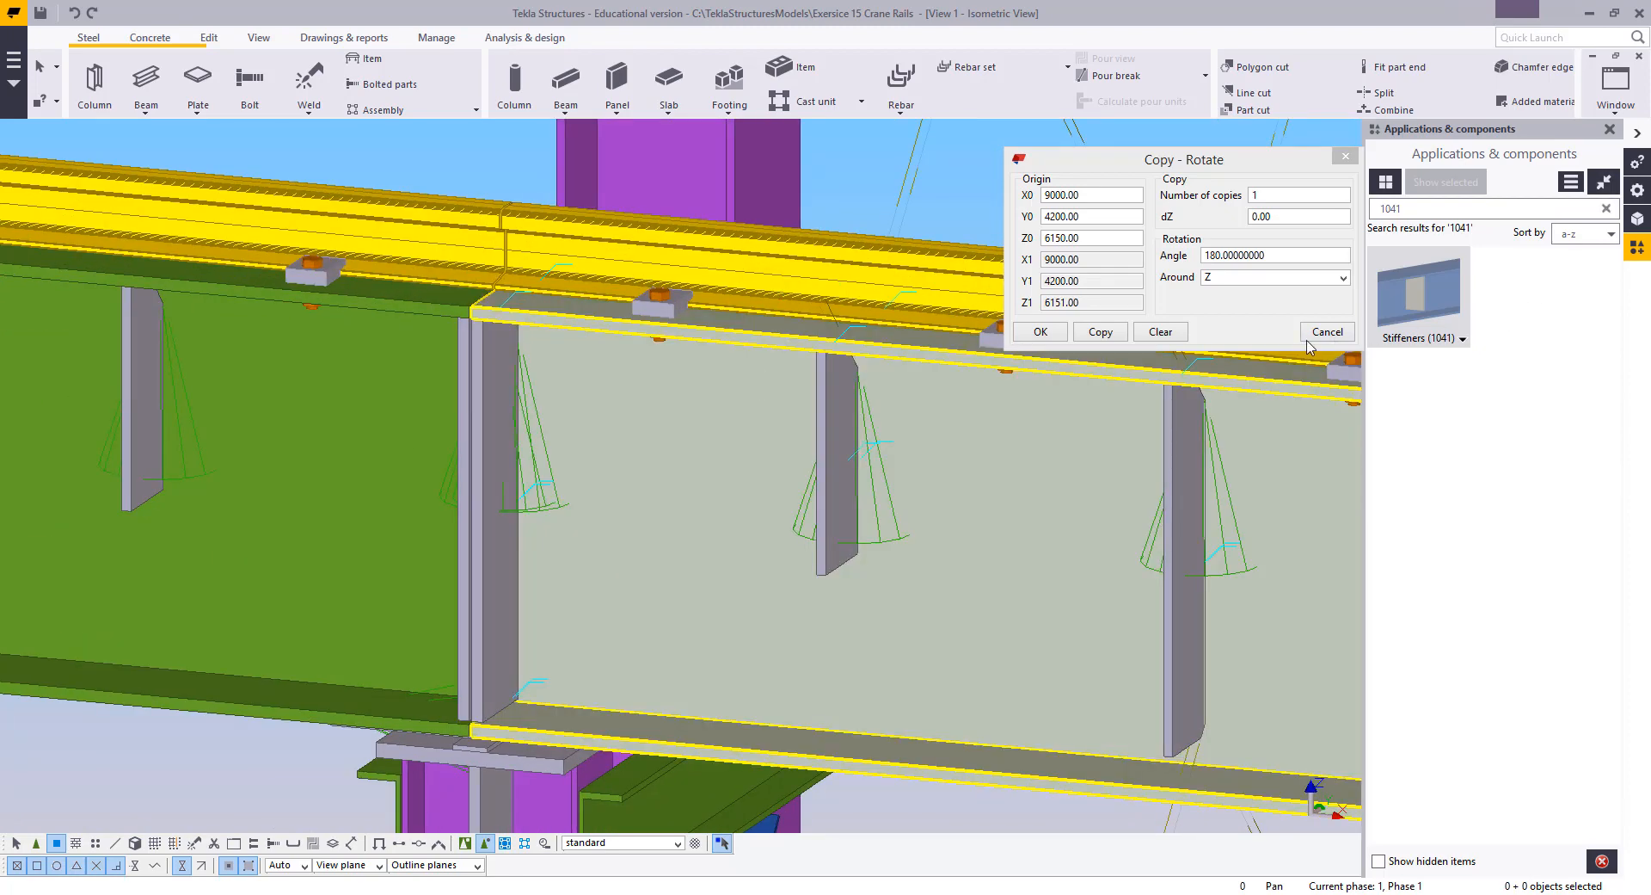
left_click(1308, 339)
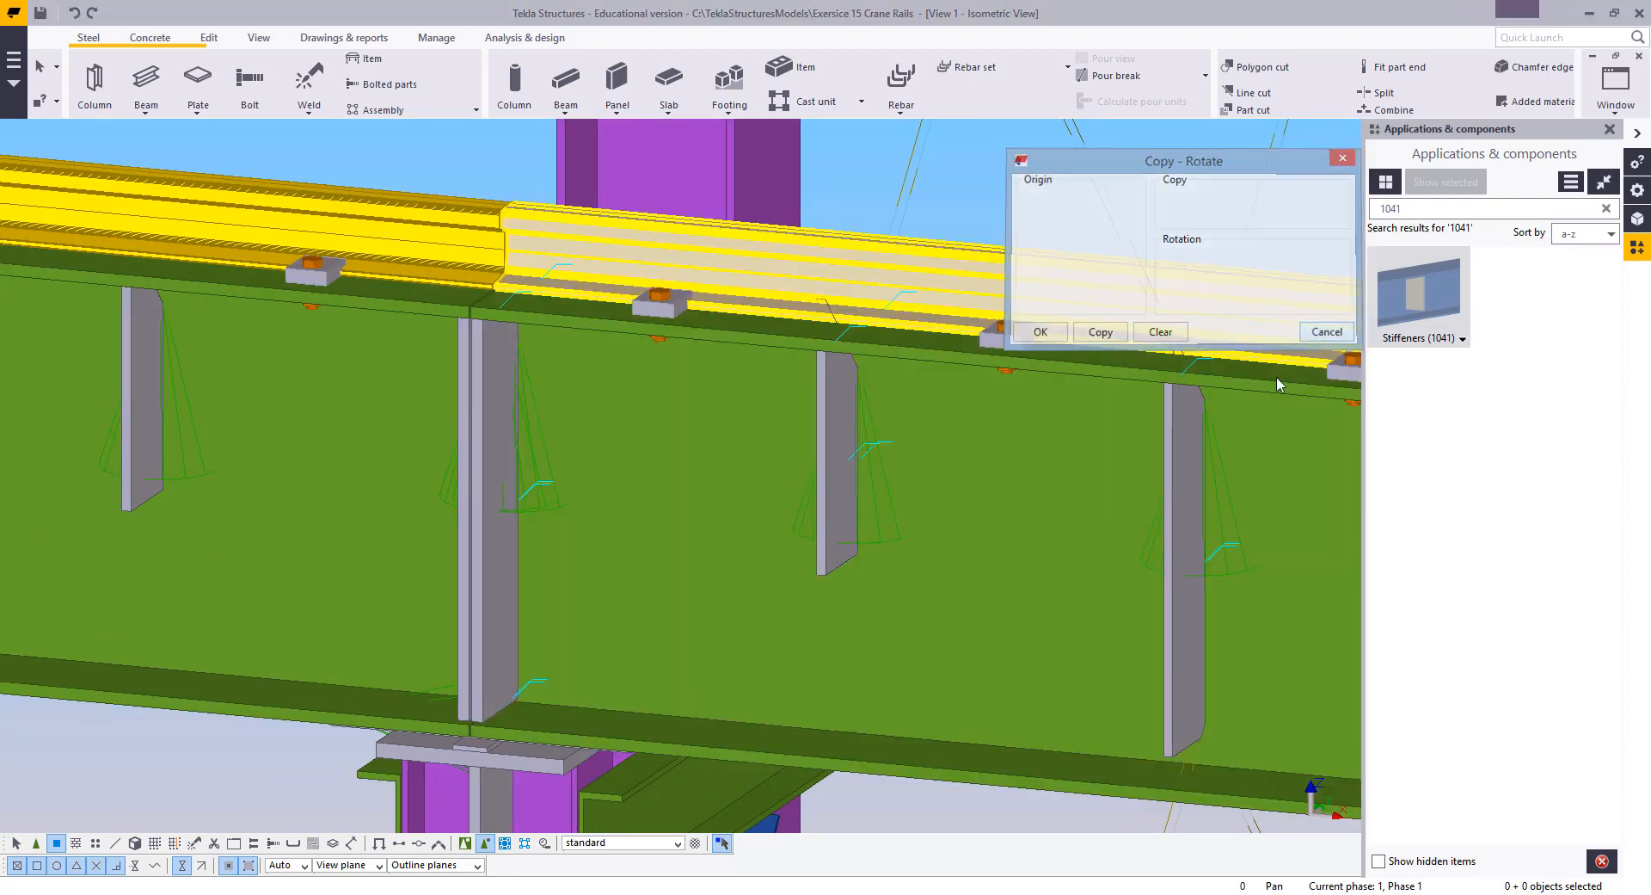
Combine the three crane rail segments from grid A to grid D into one continuous rail
scroll(1003, 398, "down", 4)
middle_click_drag(1003, 398, 561, 546)
right_click(665, 300)
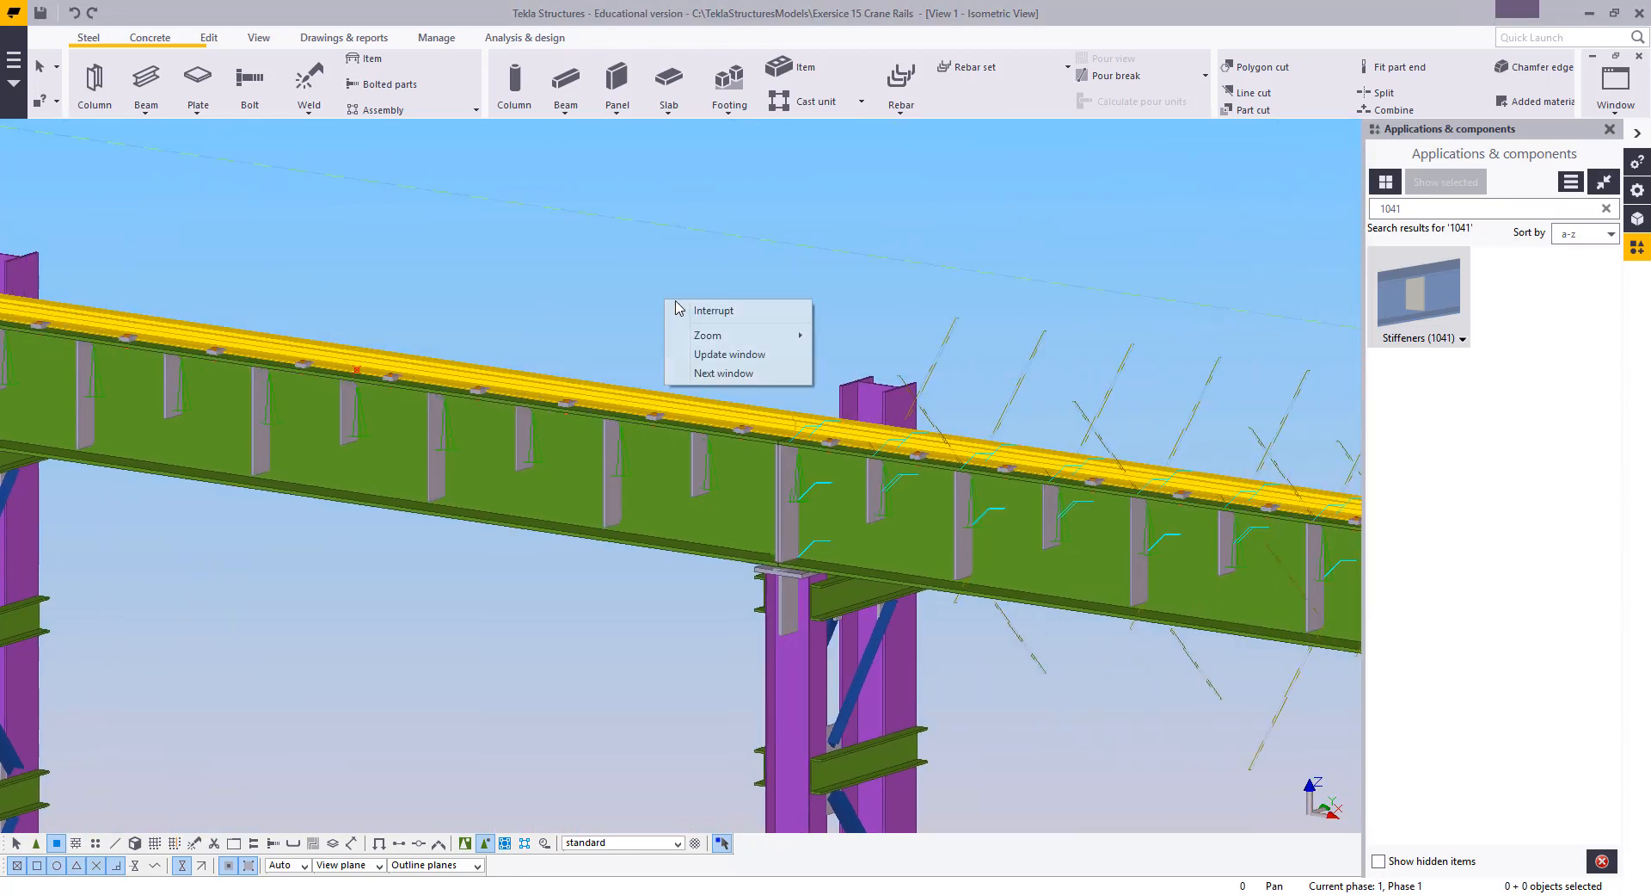
left_click(713, 310)
middle_click_drag(645, 253, 287, 102, "ctrl")
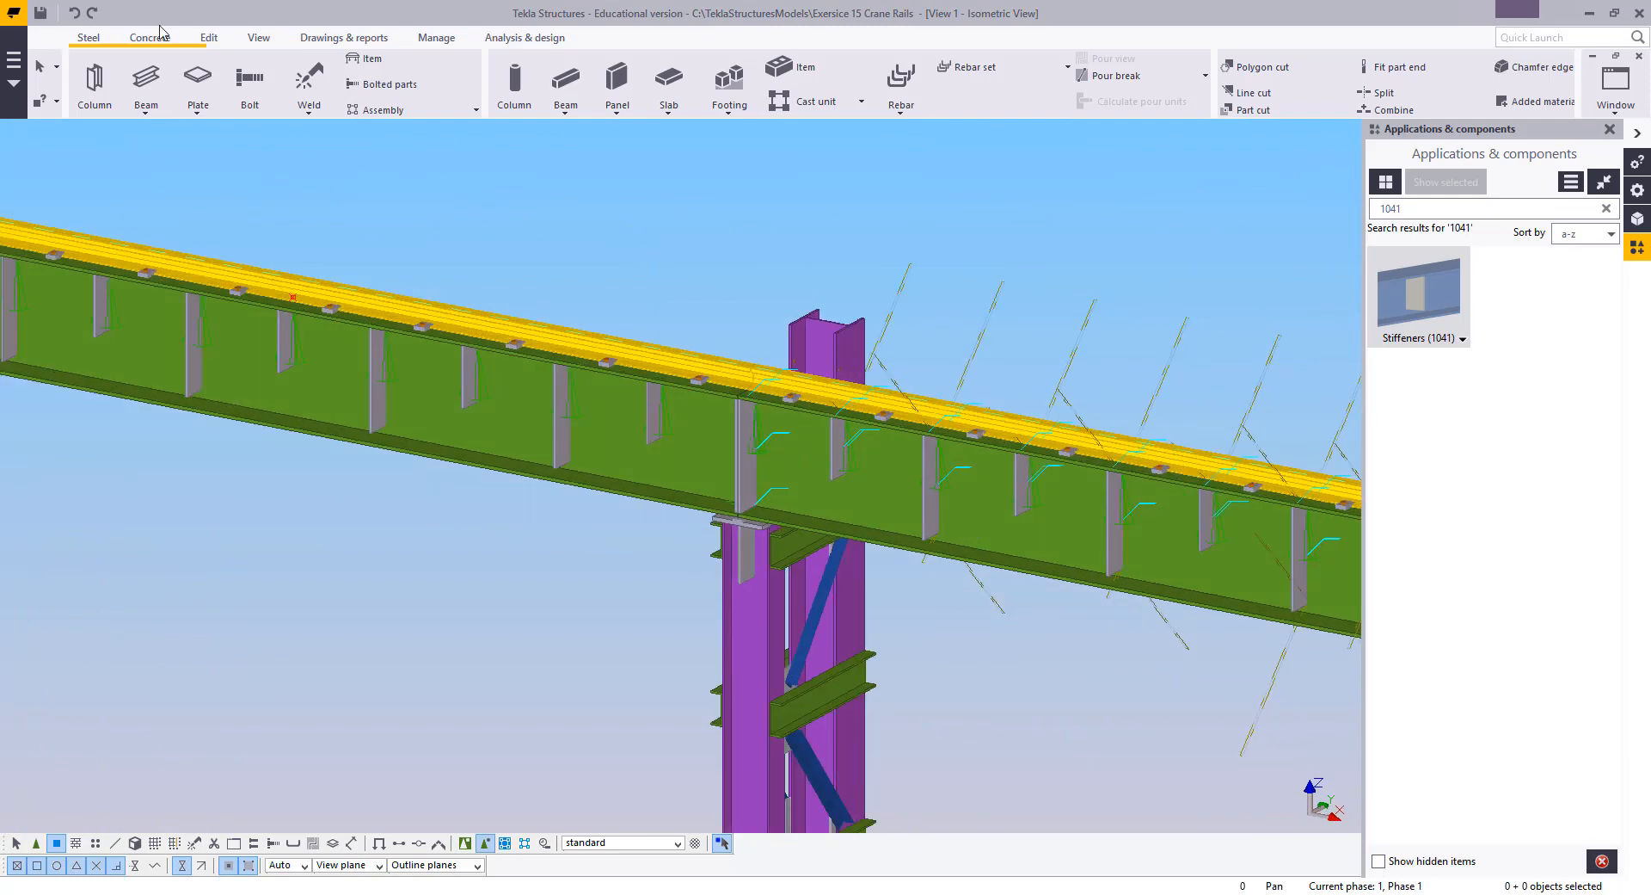
left_click(215, 46)
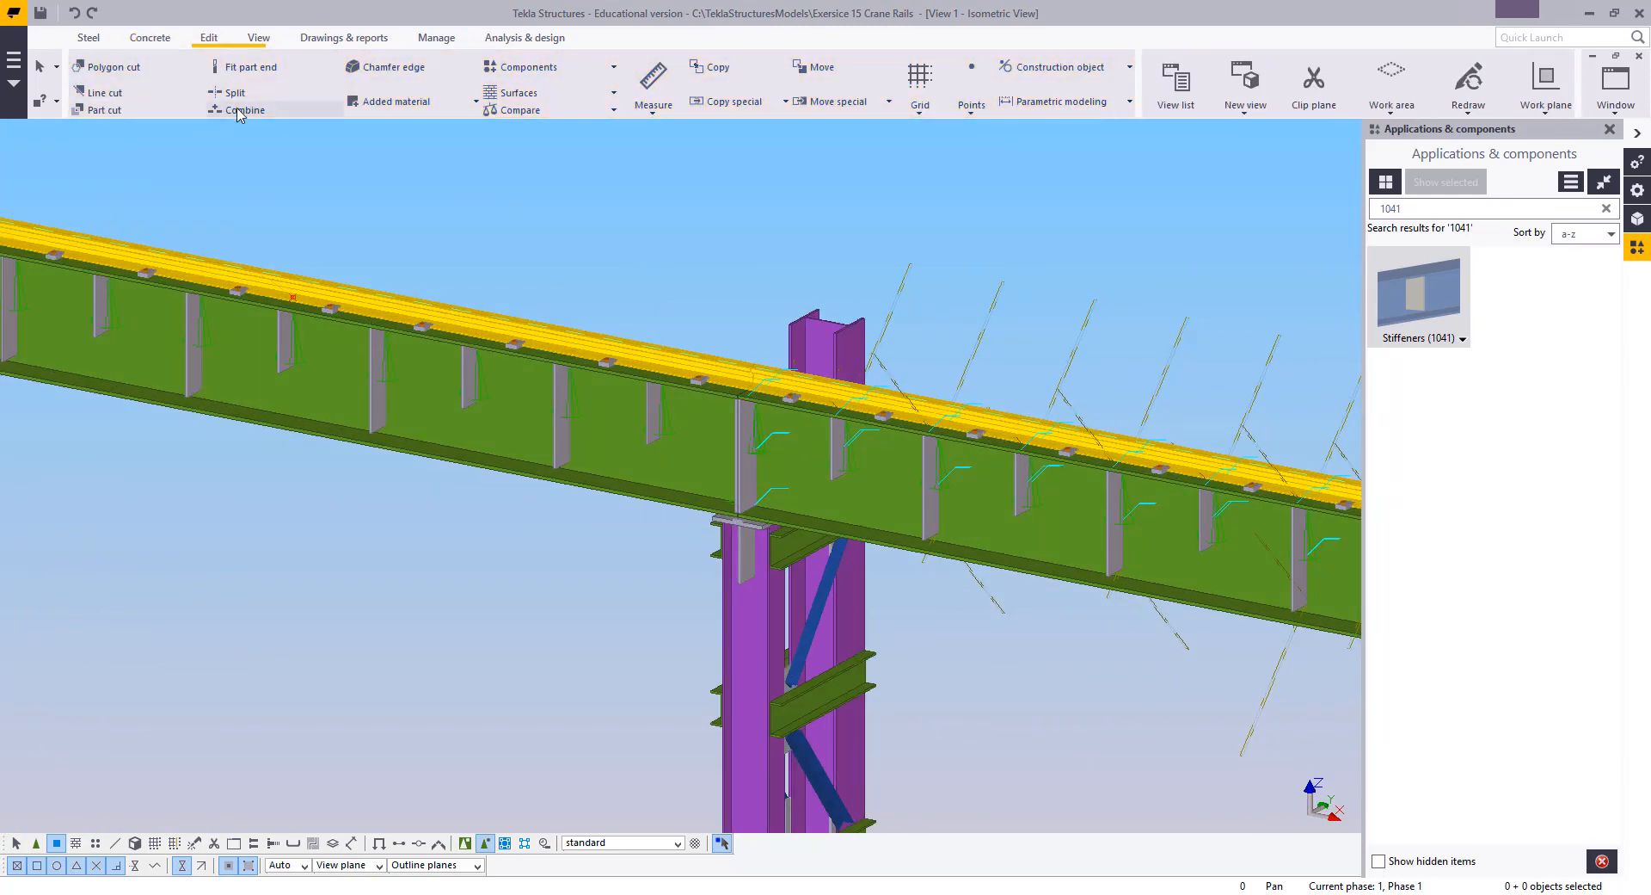
middle_click_drag(454, 228, 979, 326)
scroll(978, 326, "down", 2)
middle_click_drag(826, 322, 804, 378, "ctrl")
middle_click_drag(487, 269, 549, 434)
scroll(549, 434, "up", 1)
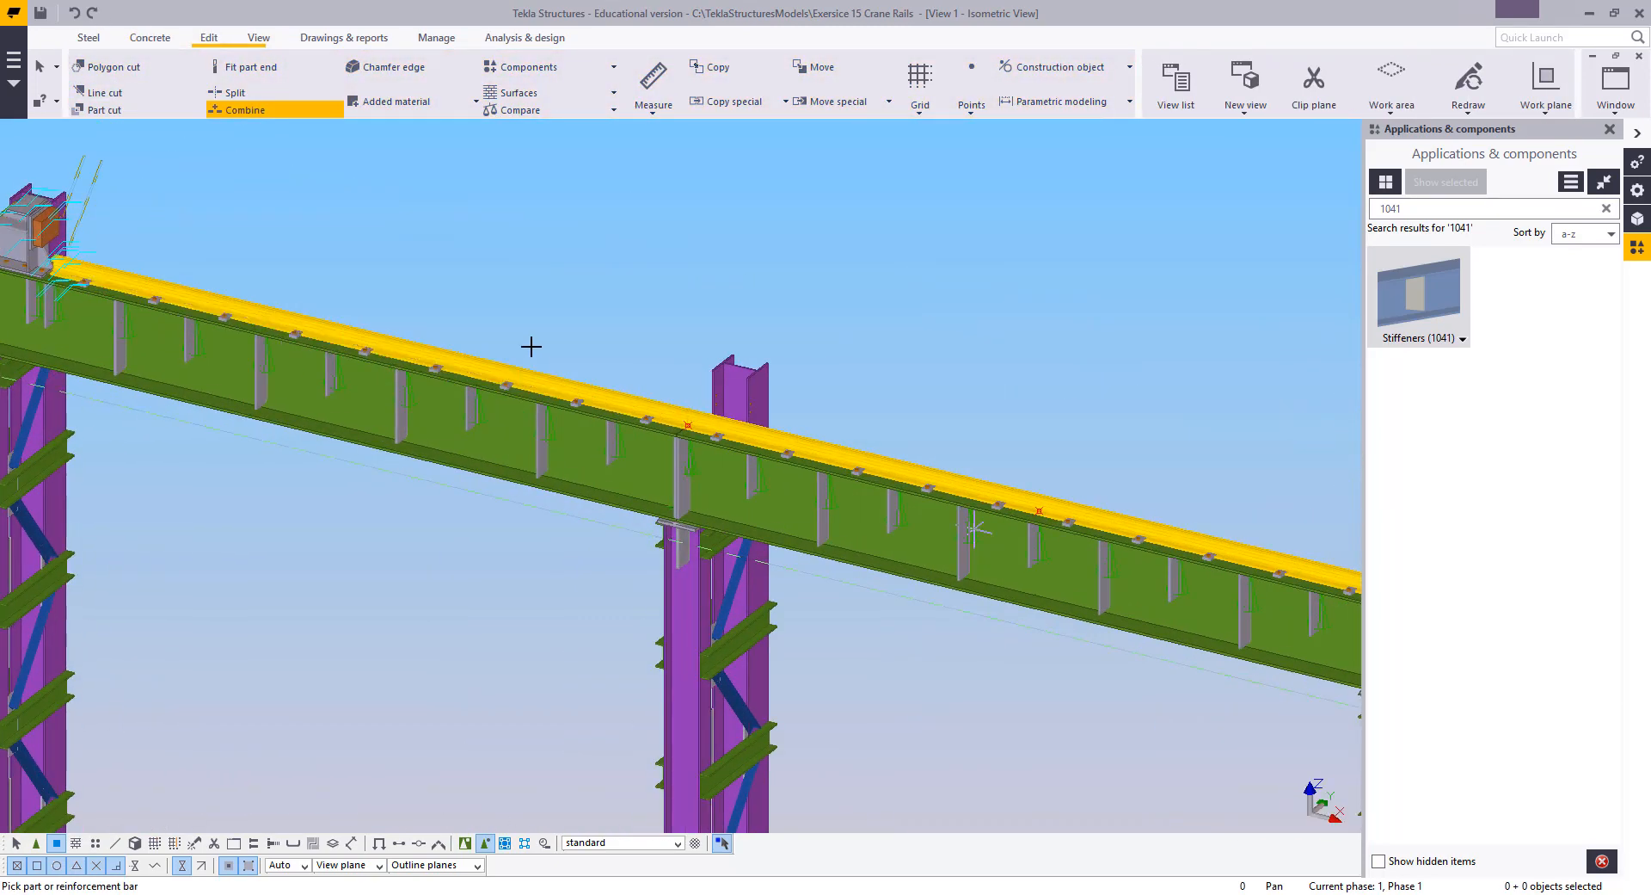
left_click(548, 377)
left_click(774, 439)
middle_click_drag(818, 413, 286, 261)
left_click(534, 341)
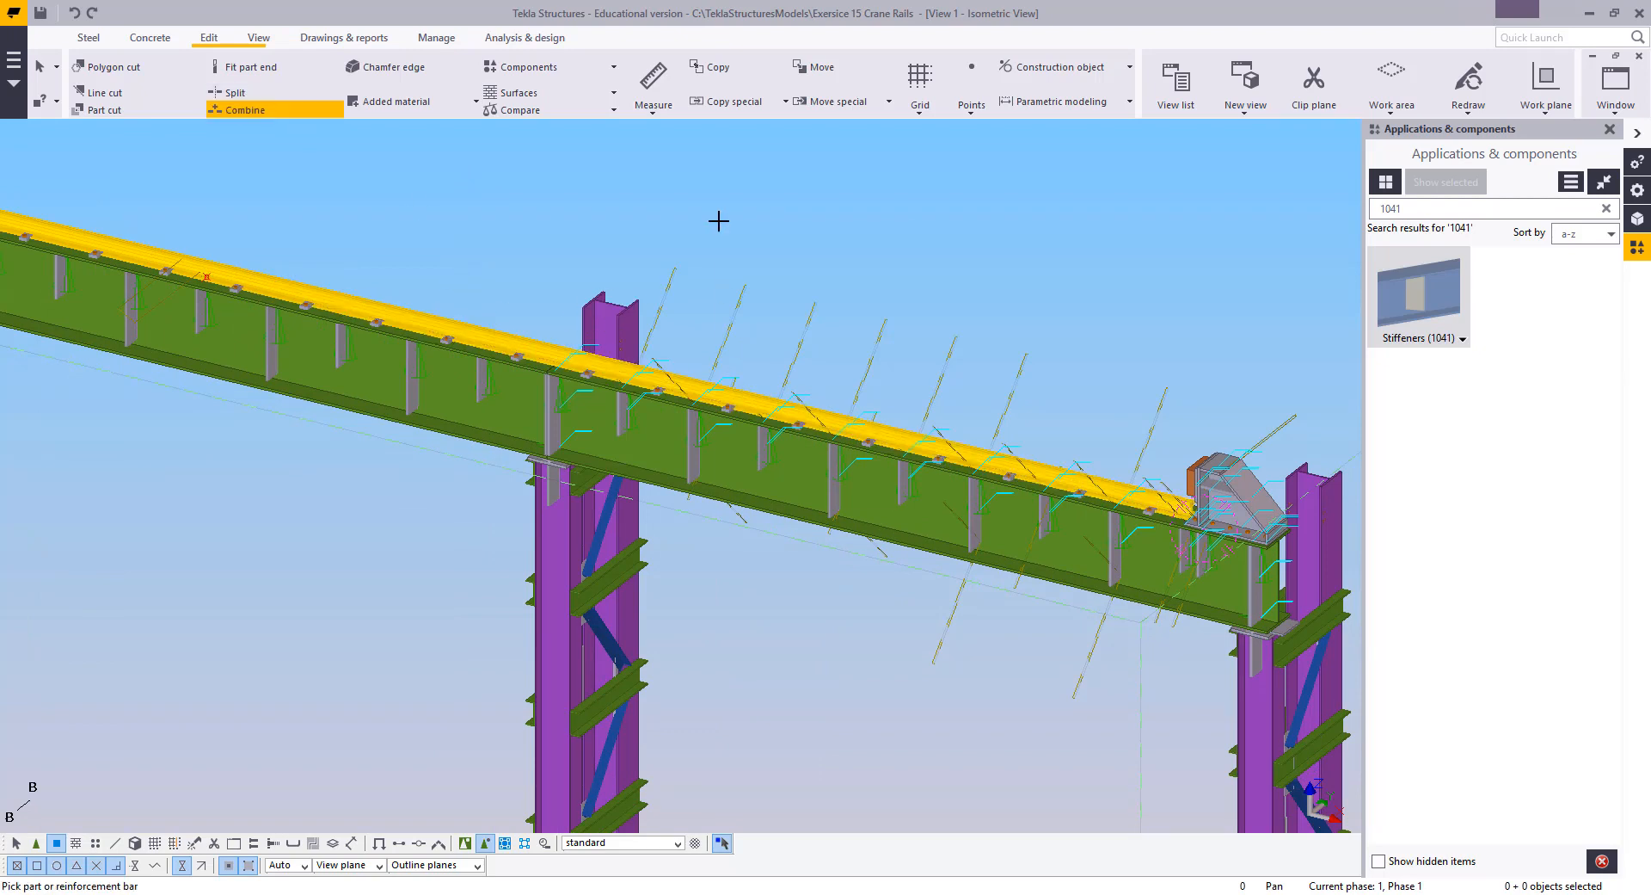
right_click(810, 257)
left_click(877, 263)
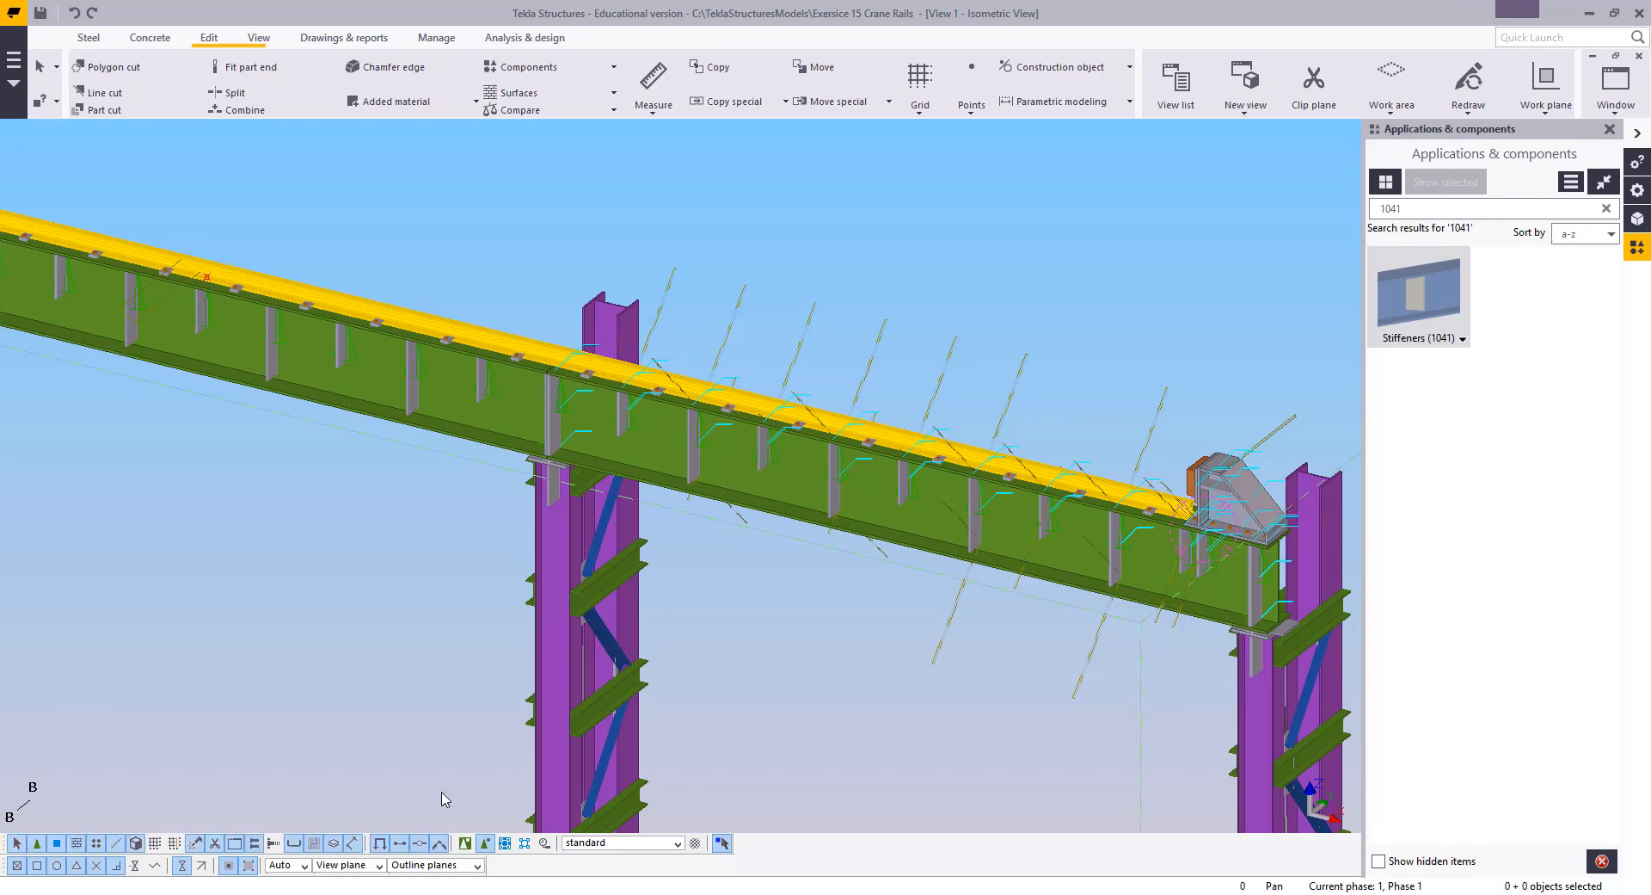
Redraw the view and examine the end stop bracket and beam end stiffeners at grid D
right_click(925, 235)
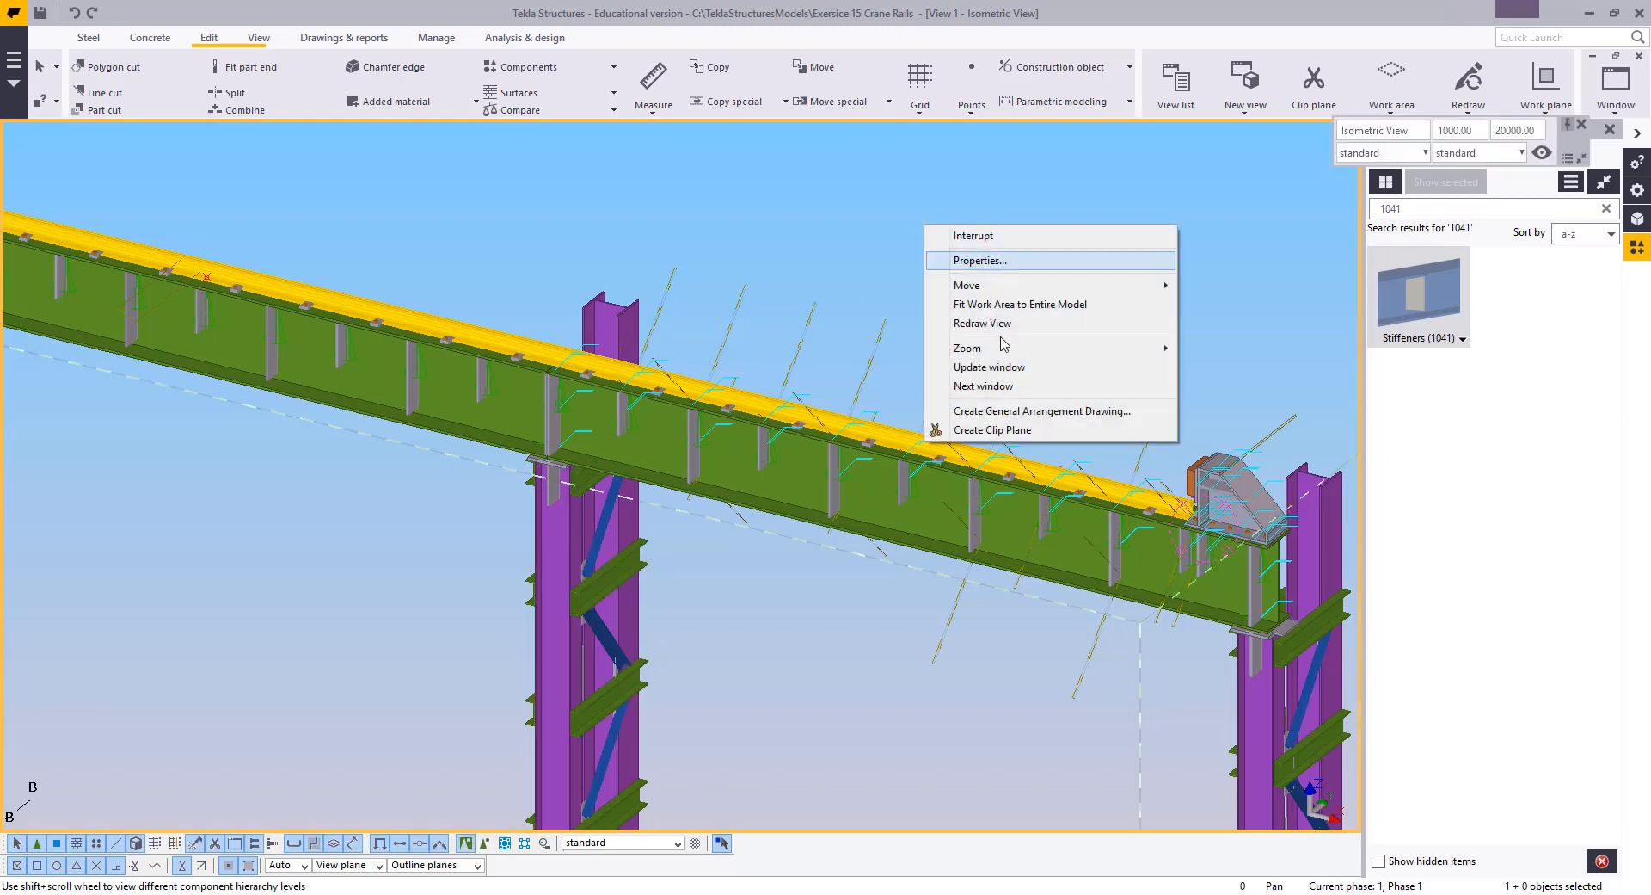
left_click(998, 323)
scroll(1137, 517, "up", 5)
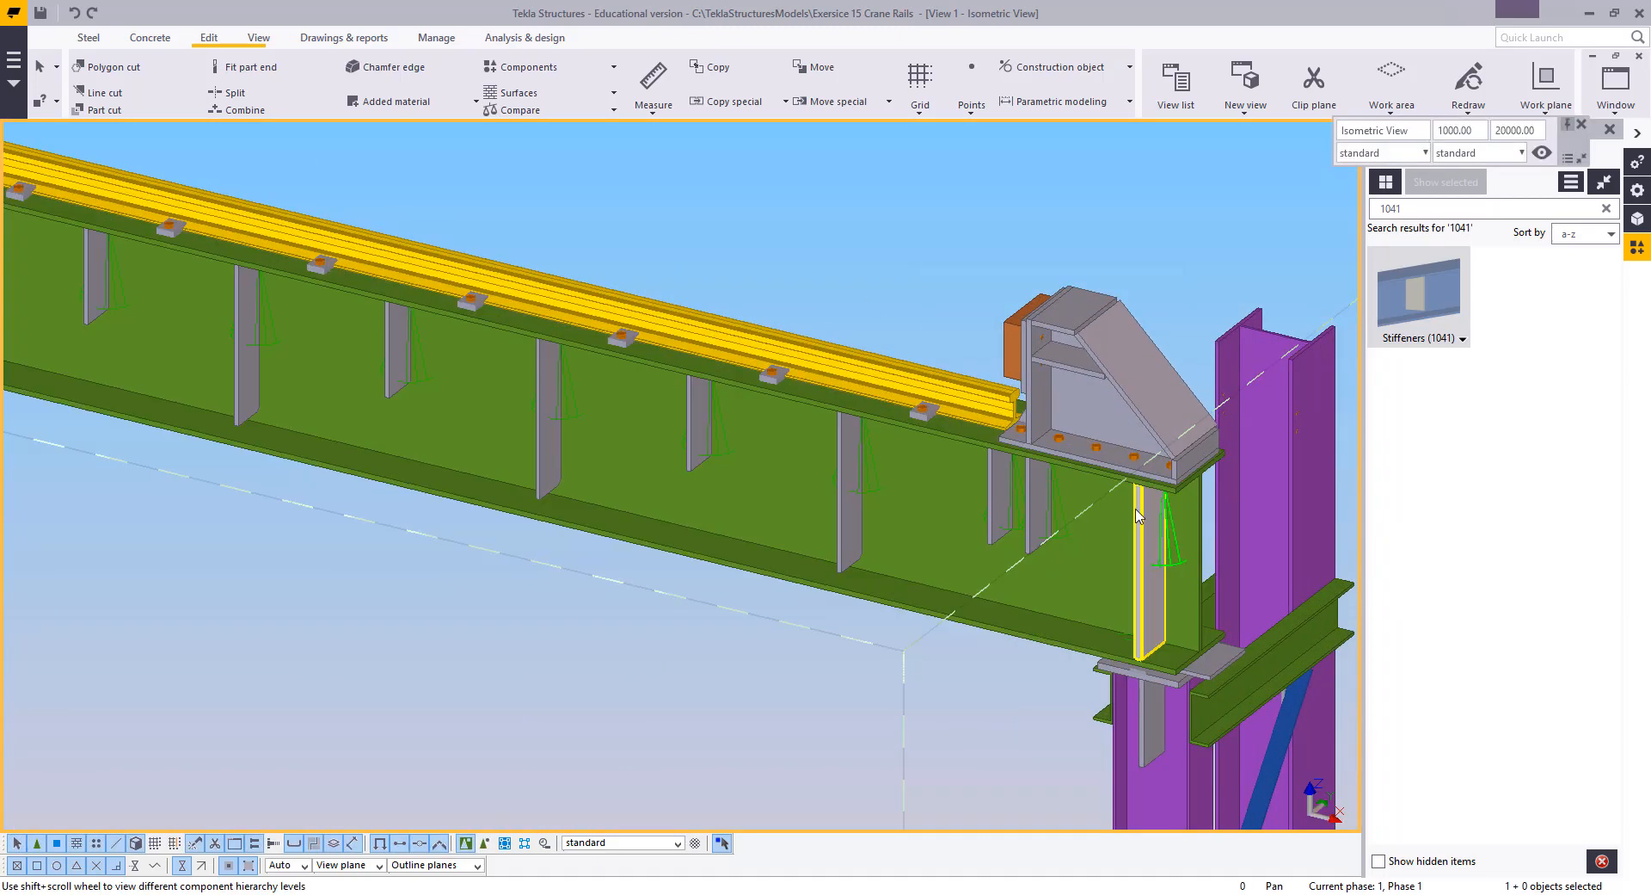
key("v")
left_click(1144, 510)
middle_click_drag(1143, 509, 982, 522, "ctrl")
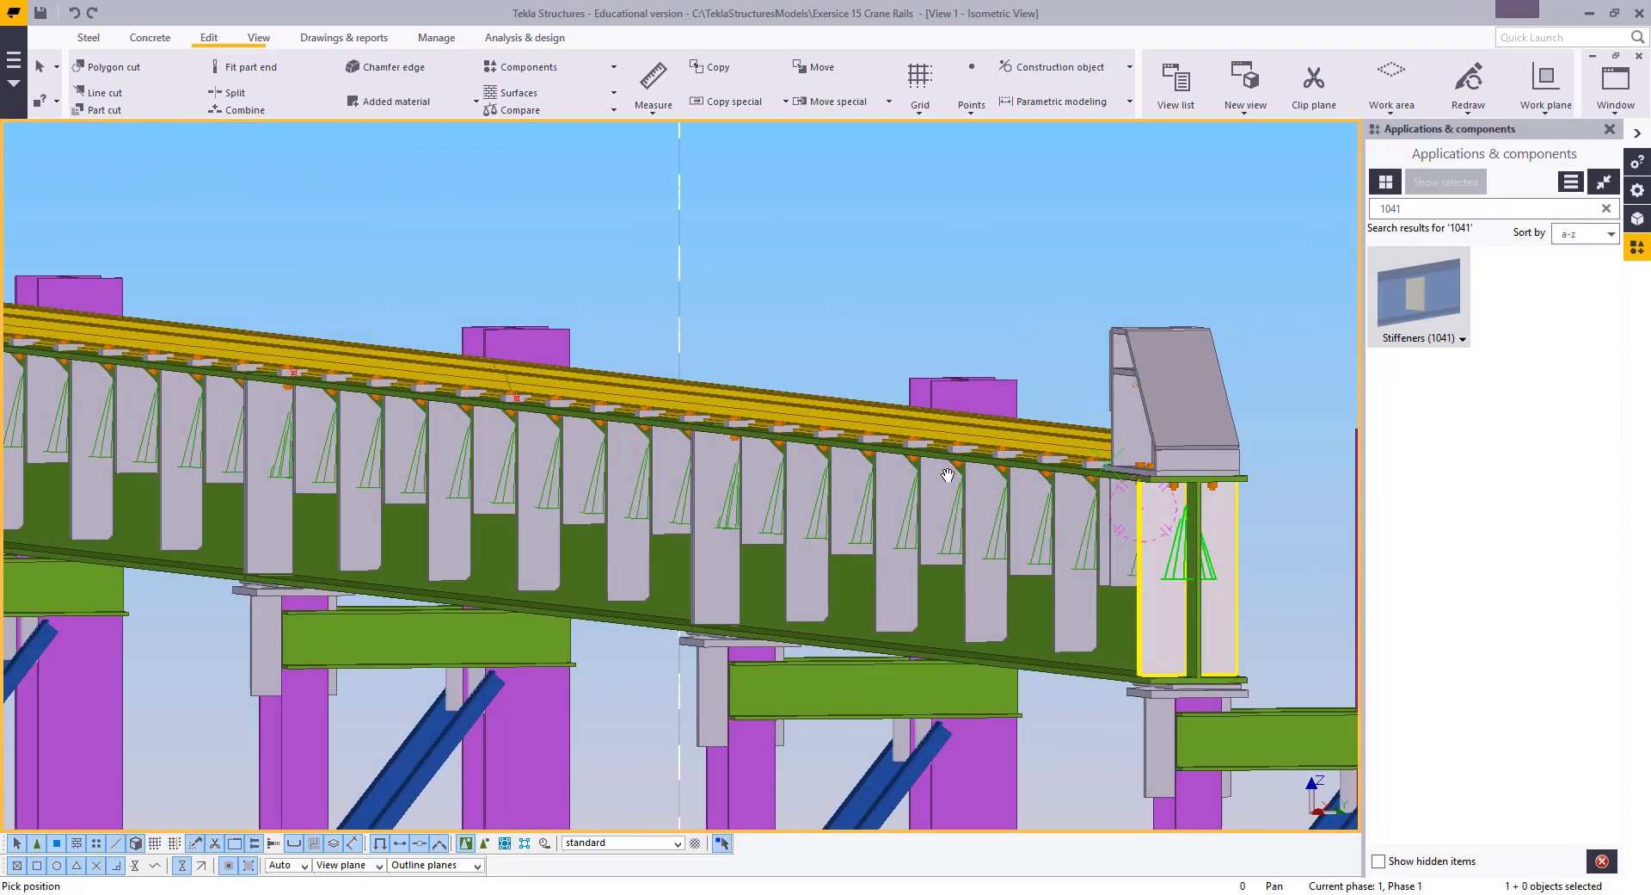
right_click(882, 312)
left_click(908, 325)
Examine the crane beam's web stiffeners from below at the grid A end
scroll(644, 553, "down", 5)
middle_click_drag(207, 564, 955, 507)
middle_click_drag(511, 493, 933, 391)
middle_click_drag(267, 245, 645, 416)
scroll(461, 483, "up", 1)
middle_click_drag(95, 370, 439, 428)
scroll(396, 458, "up", 4)
scroll(461, 414, "up", 2)
key("v")
left_click(533, 399)
right_click(410, 282)
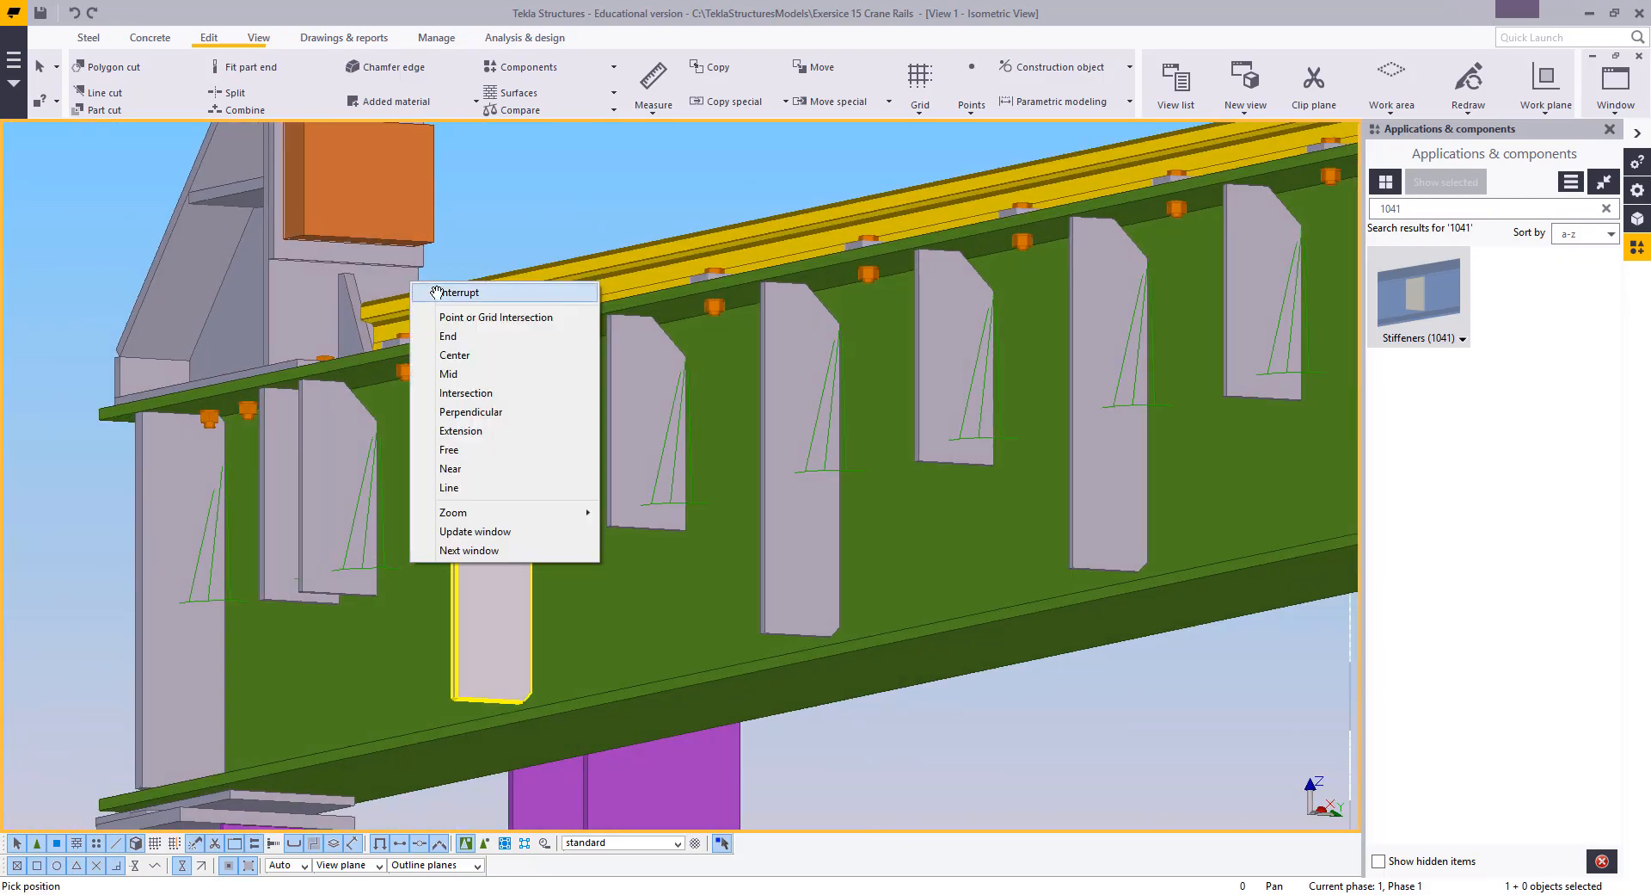
left_click(437, 292)
Review the properties of the short chamfered stiffener component beneath the end stop bracket at grid A
scroll(524, 346, "up", 3)
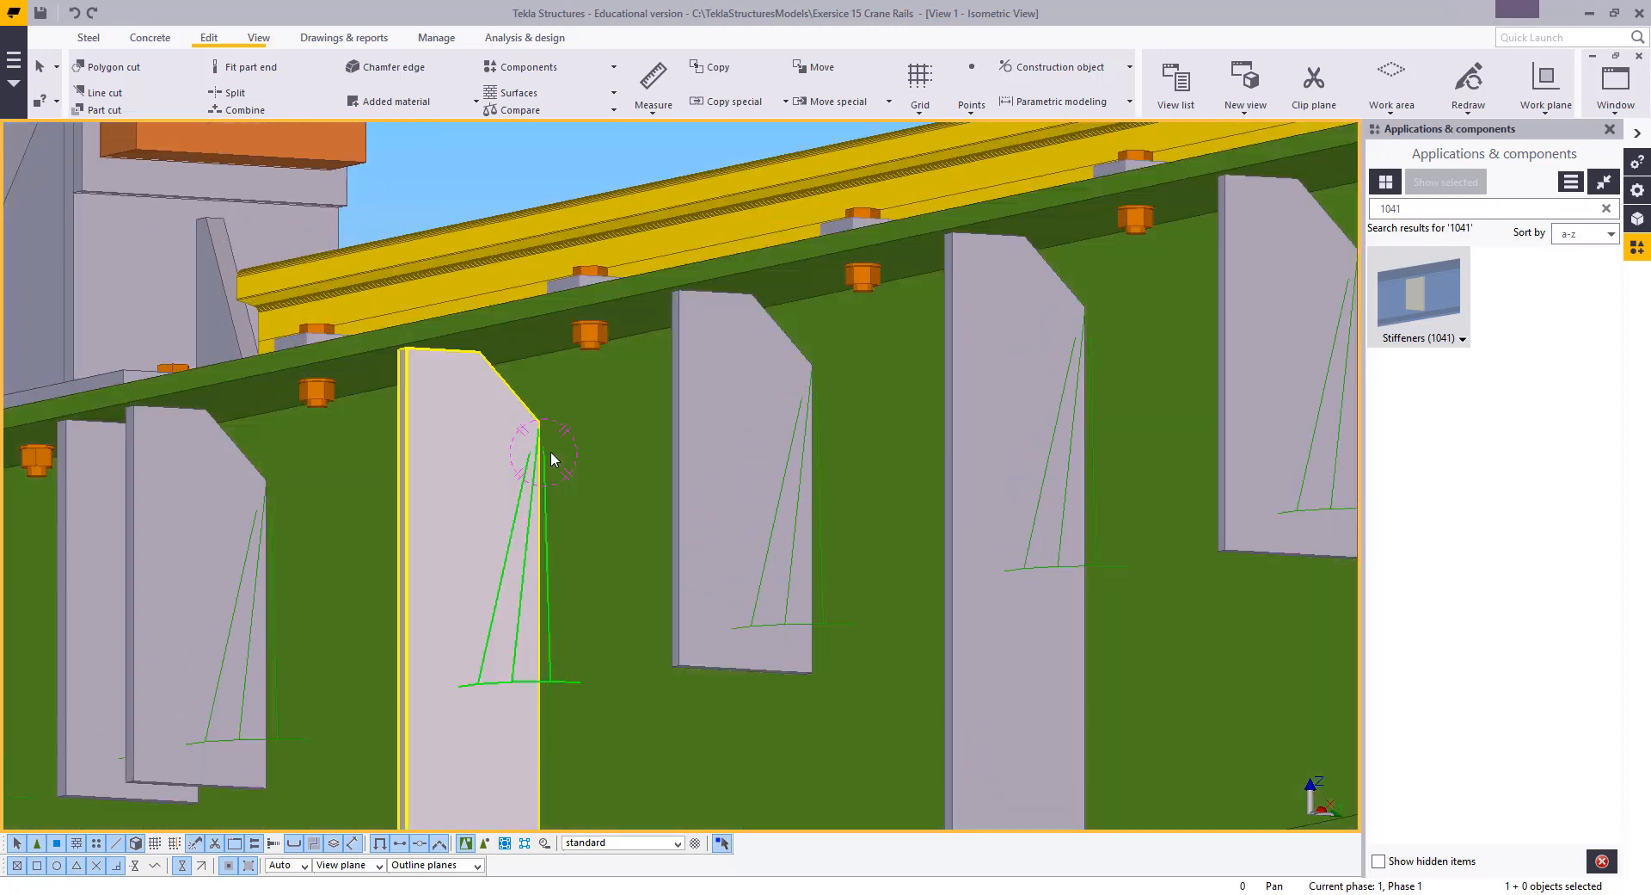
scroll(552, 452, "down", 2)
middle_click_drag(581, 460, 813, 475)
scroll(553, 444, "up", 3)
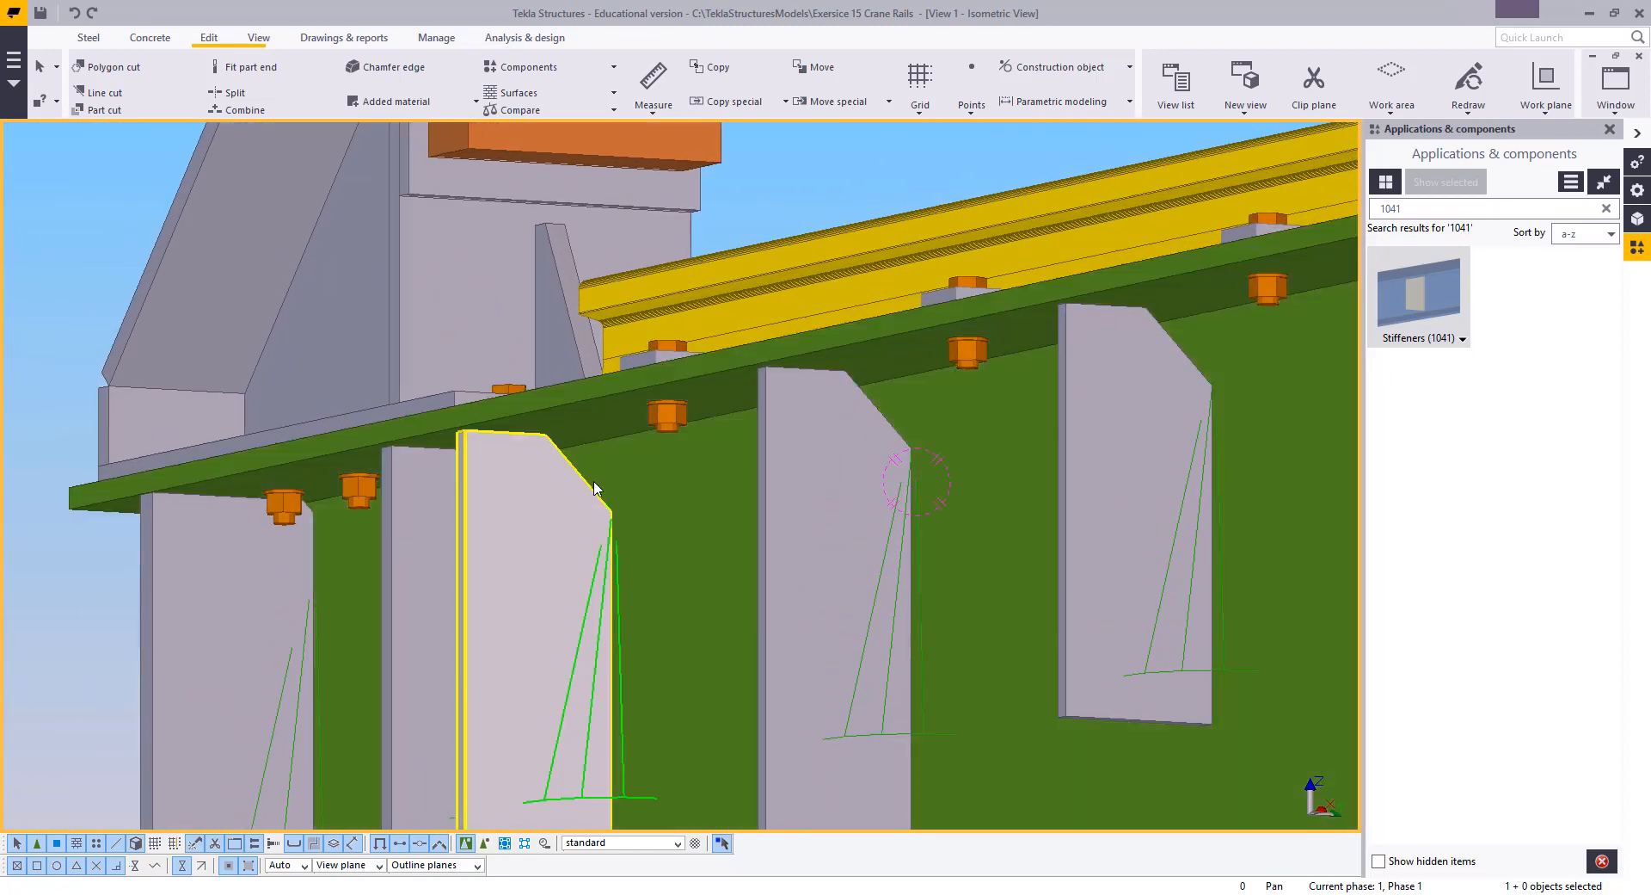
scroll(594, 487, "down", 3)
middle_click_drag(656, 461, 750, 399)
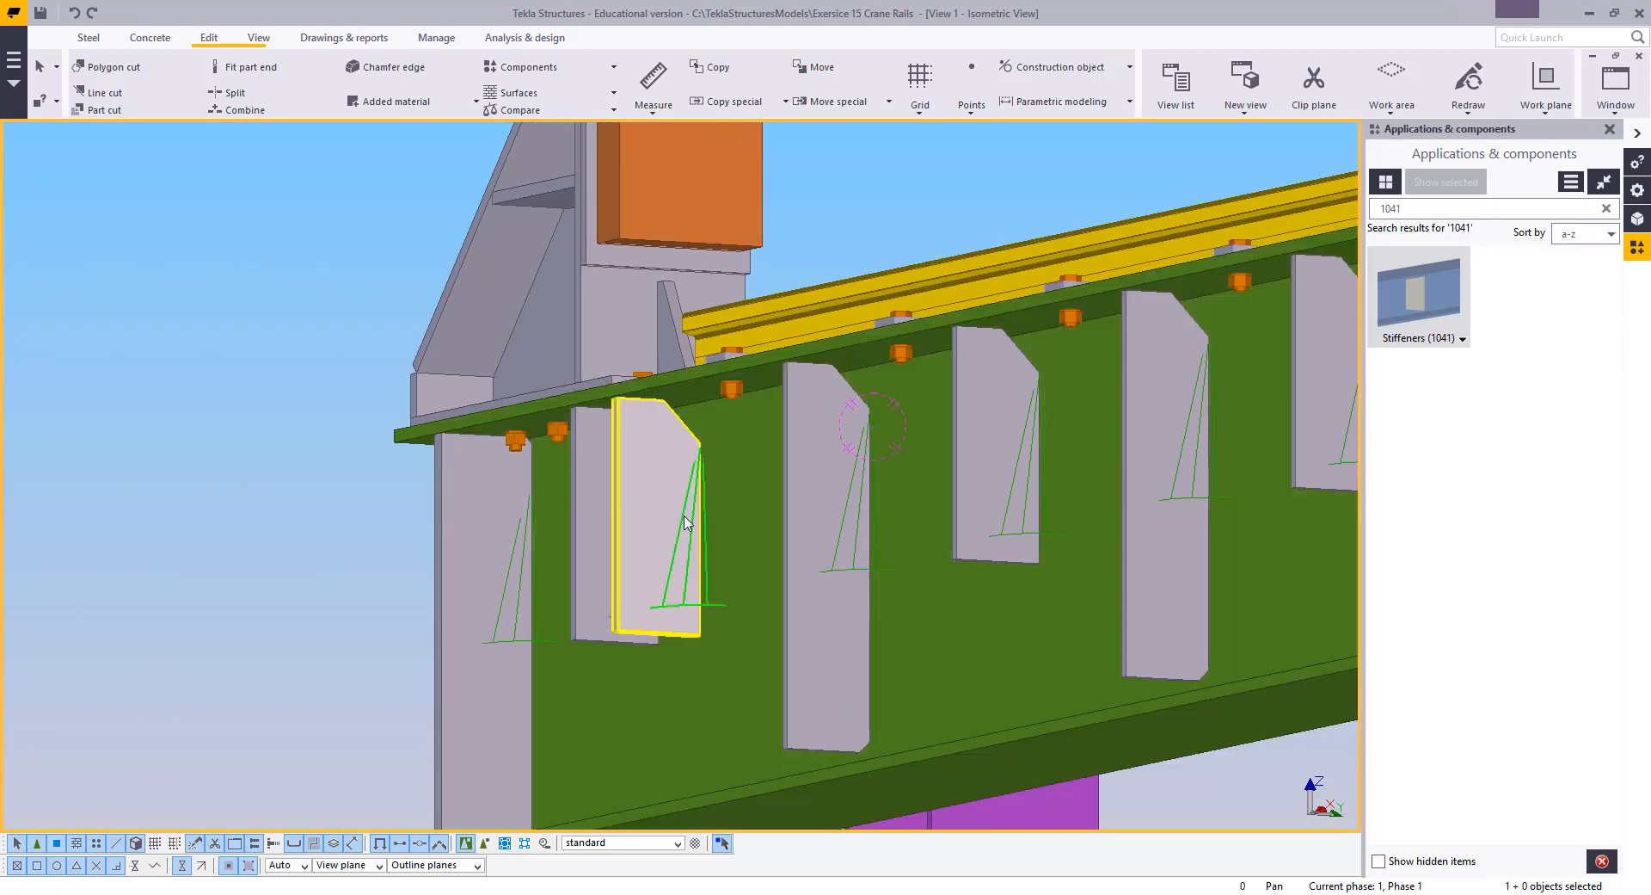
double_click(688, 523)
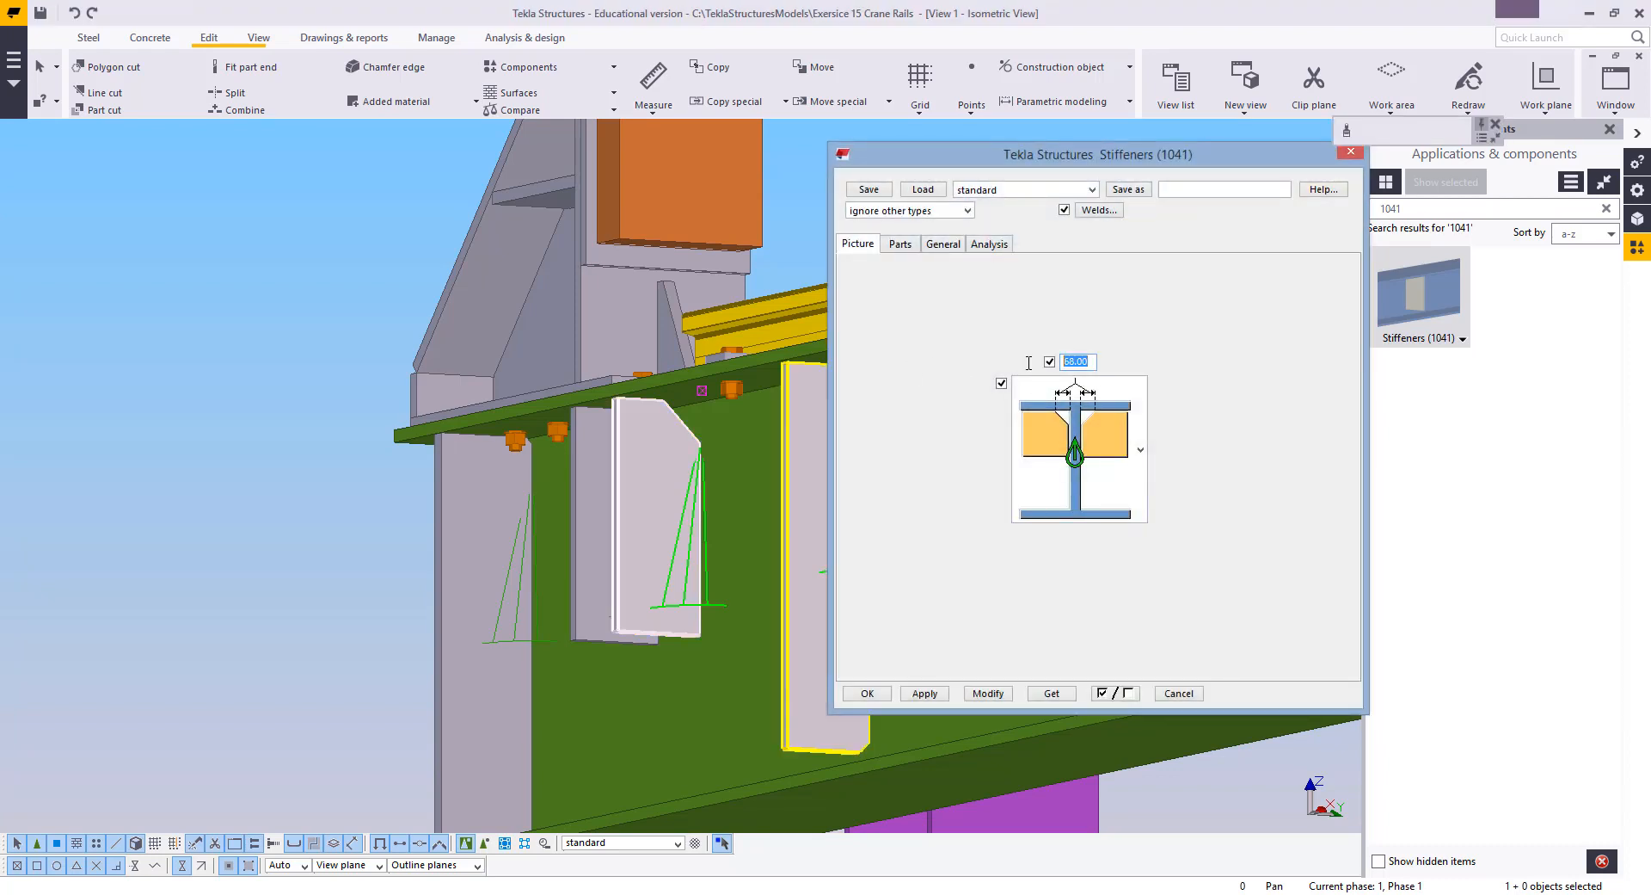
left_click(1178, 693)
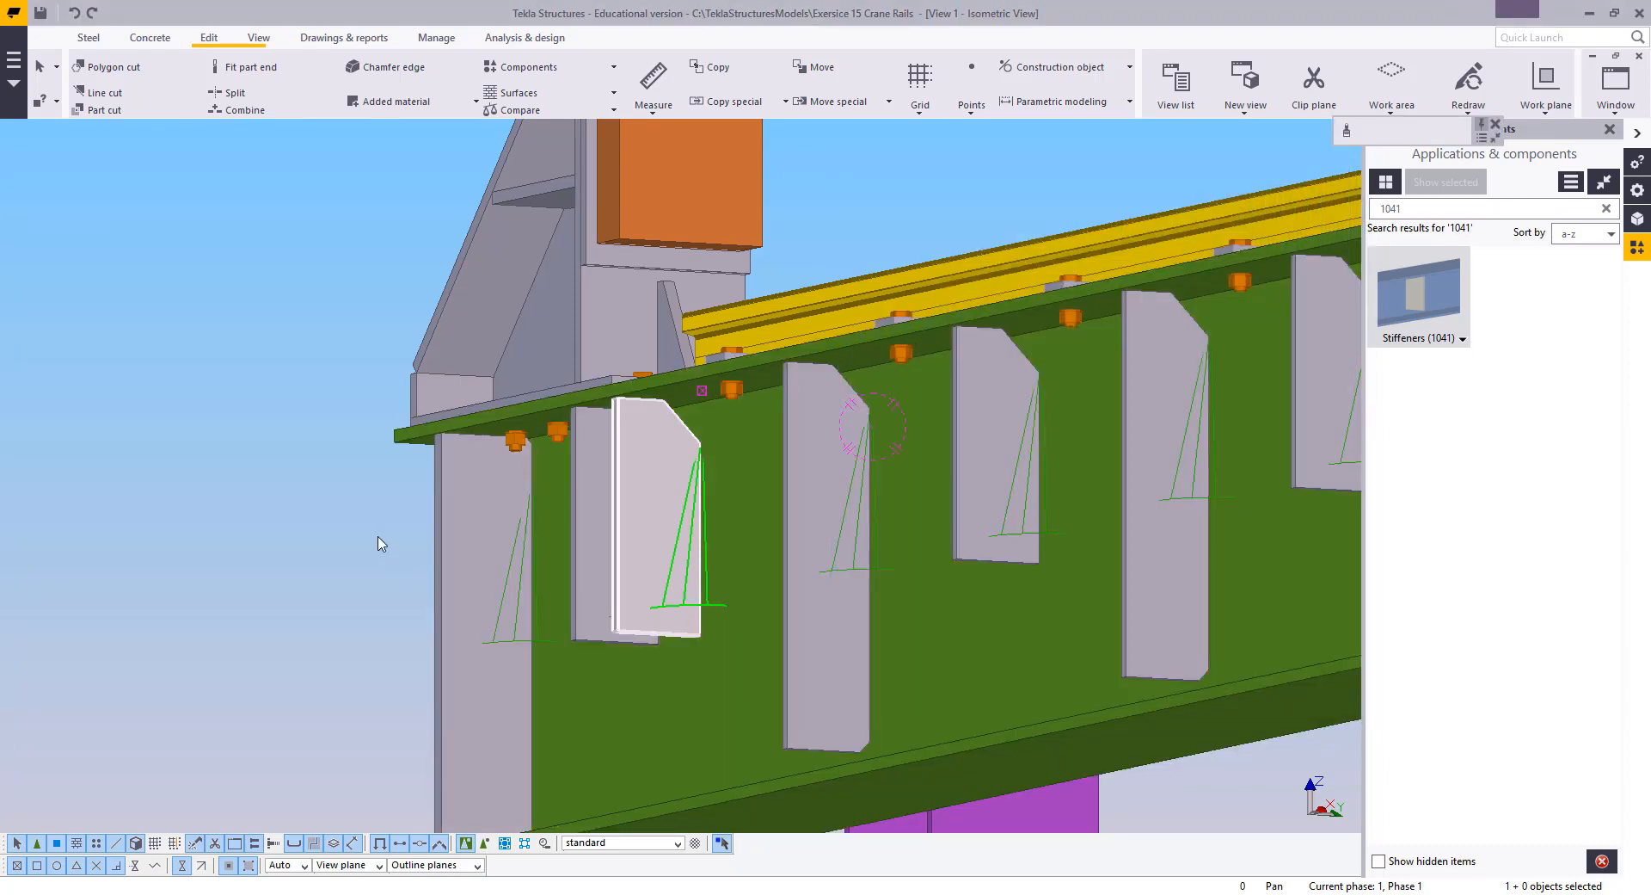
Open the properties of the full-height beam end stiffener component at grid A and add the matching component at grid B to the selection
scroll(568, 482, "up", 5)
double_click(584, 479)
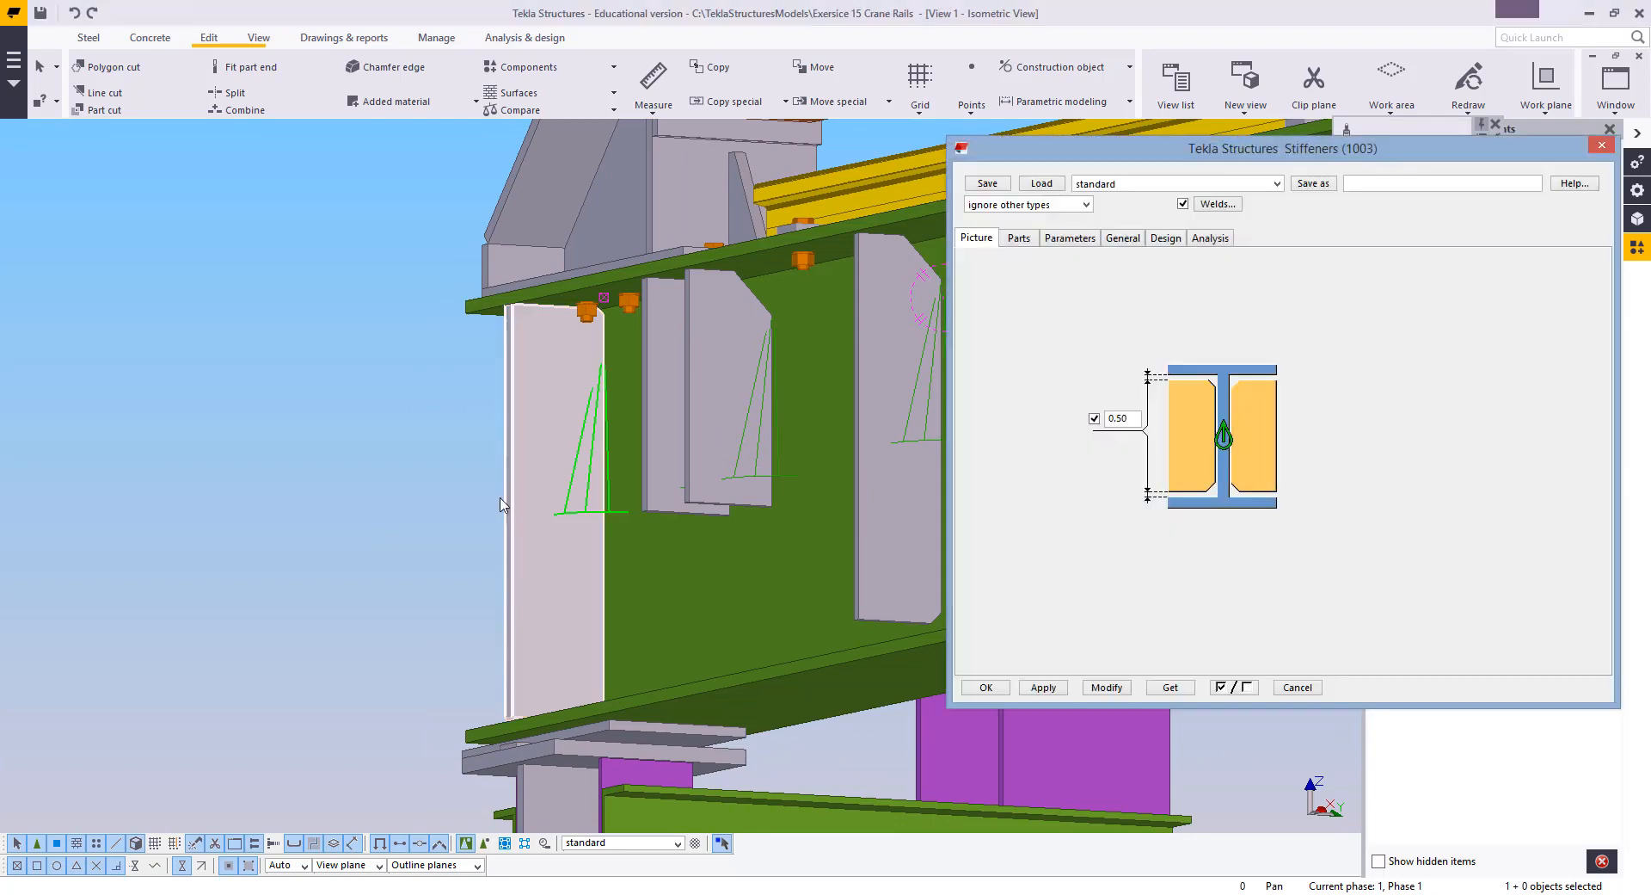
scroll(501, 498, "down", 5)
middle_click_drag(405, 561, 600, 570, "ctrl")
scroll(600, 570, "up", 5)
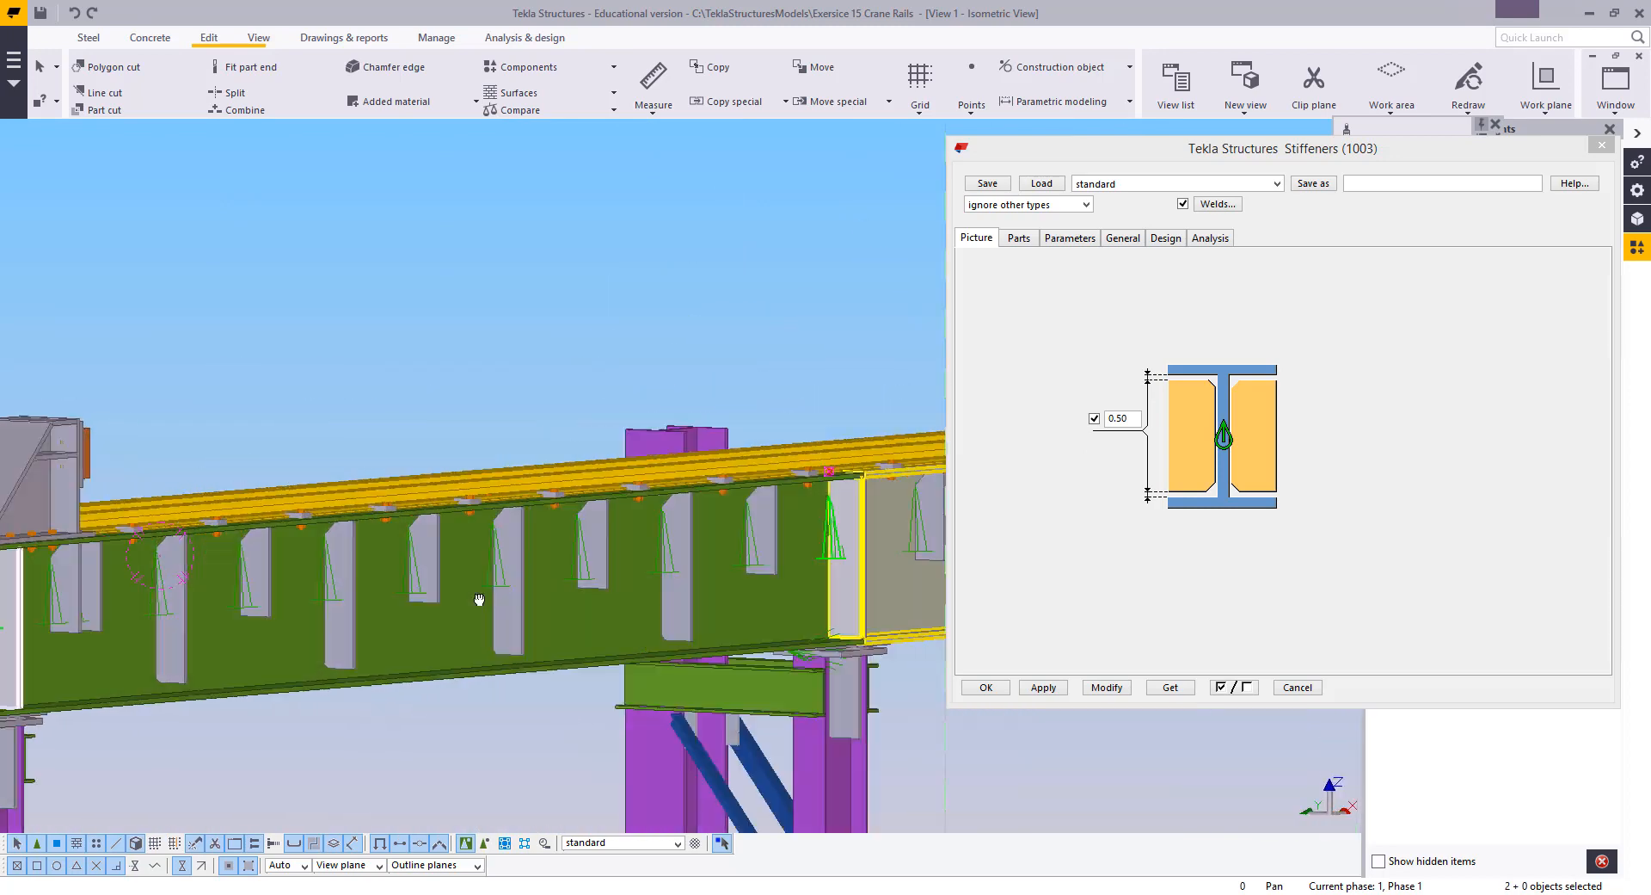
middle_click_drag(479, 600, 378, 597, "ctrl")
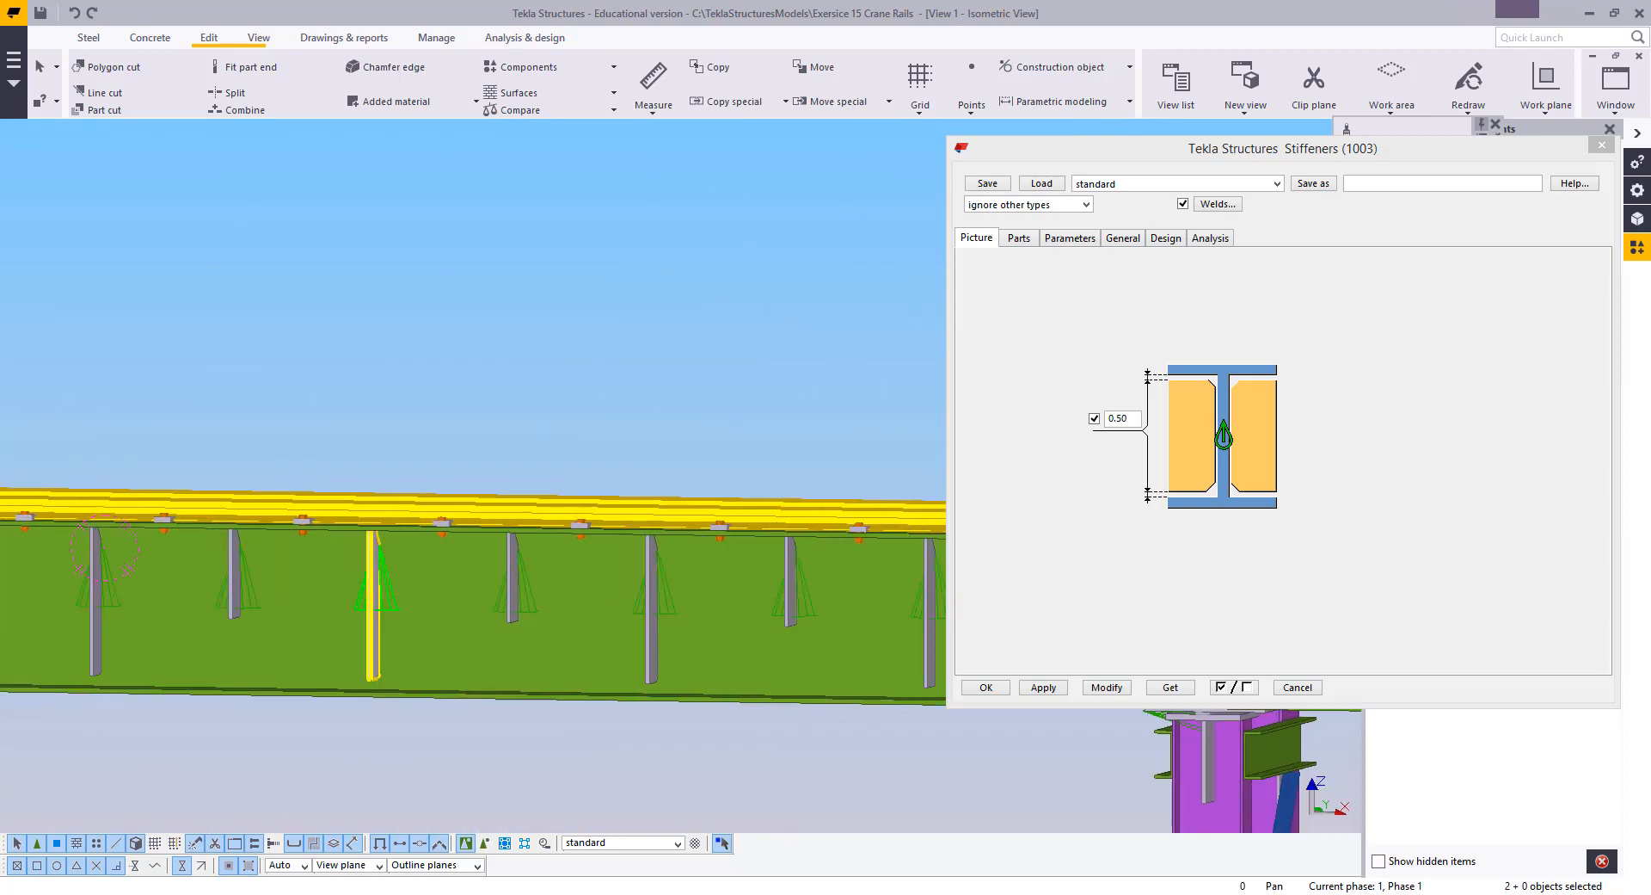
middle_click_drag(894, 619, 295, 545)
scroll(607, 519, "up", 5)
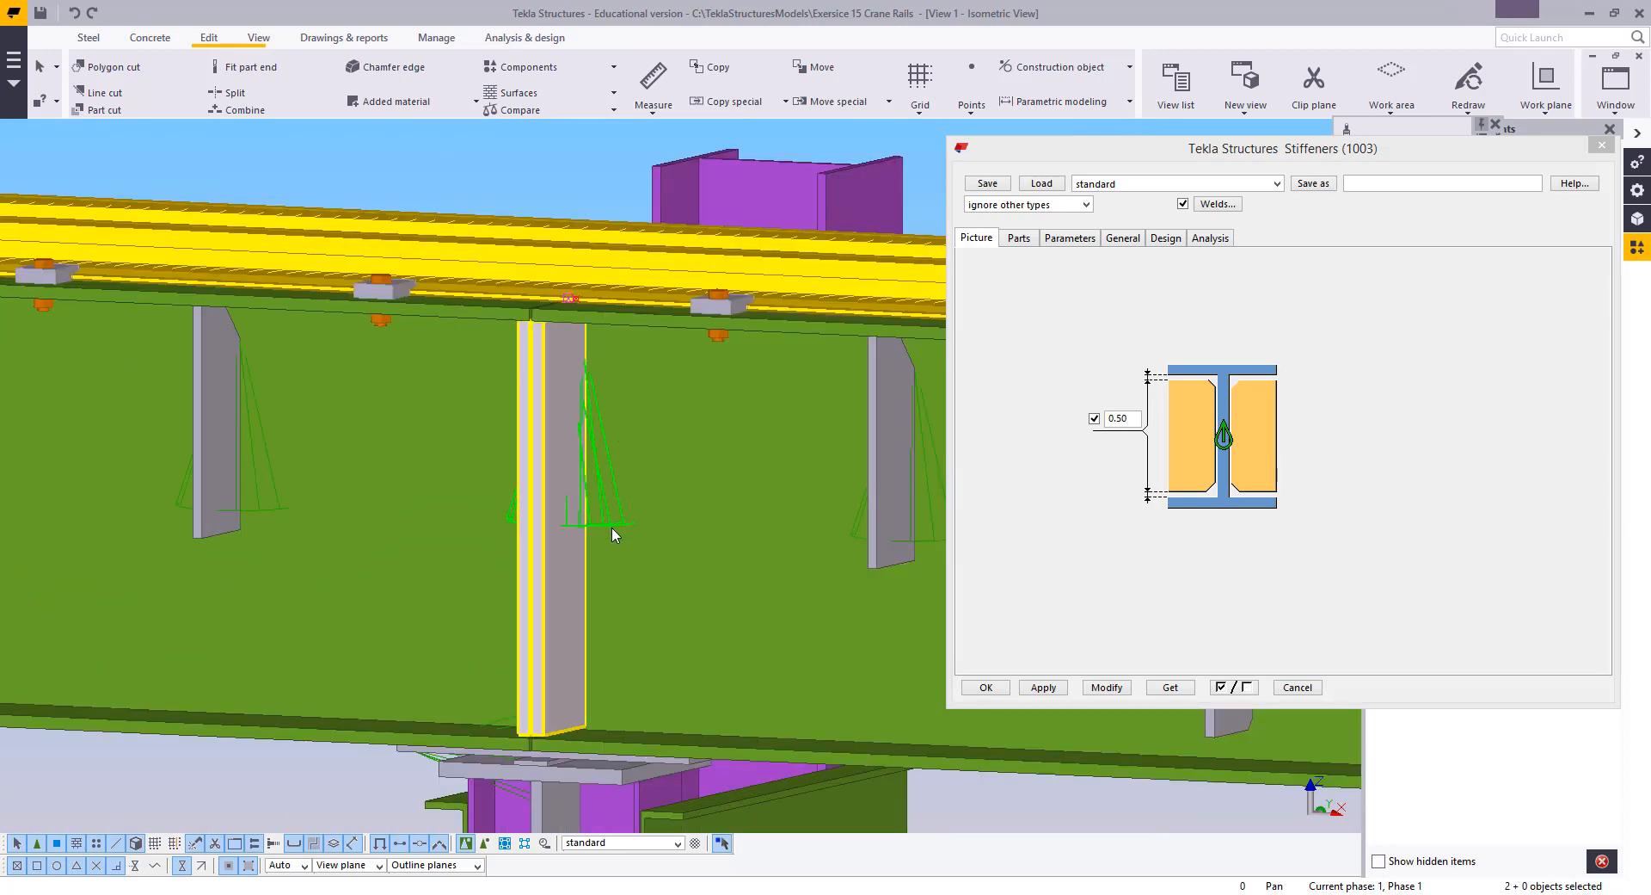
Add the remaining full-height end stiffener components at the beam joints and the grid D end to the selection
scroll(612, 533, "down", 10)
middle_click_drag(502, 416, 188, 585)
scroll(280, 611, "up", 3)
middle_click_drag(281, 611, 398, 473)
scroll(623, 445, "up", 3)
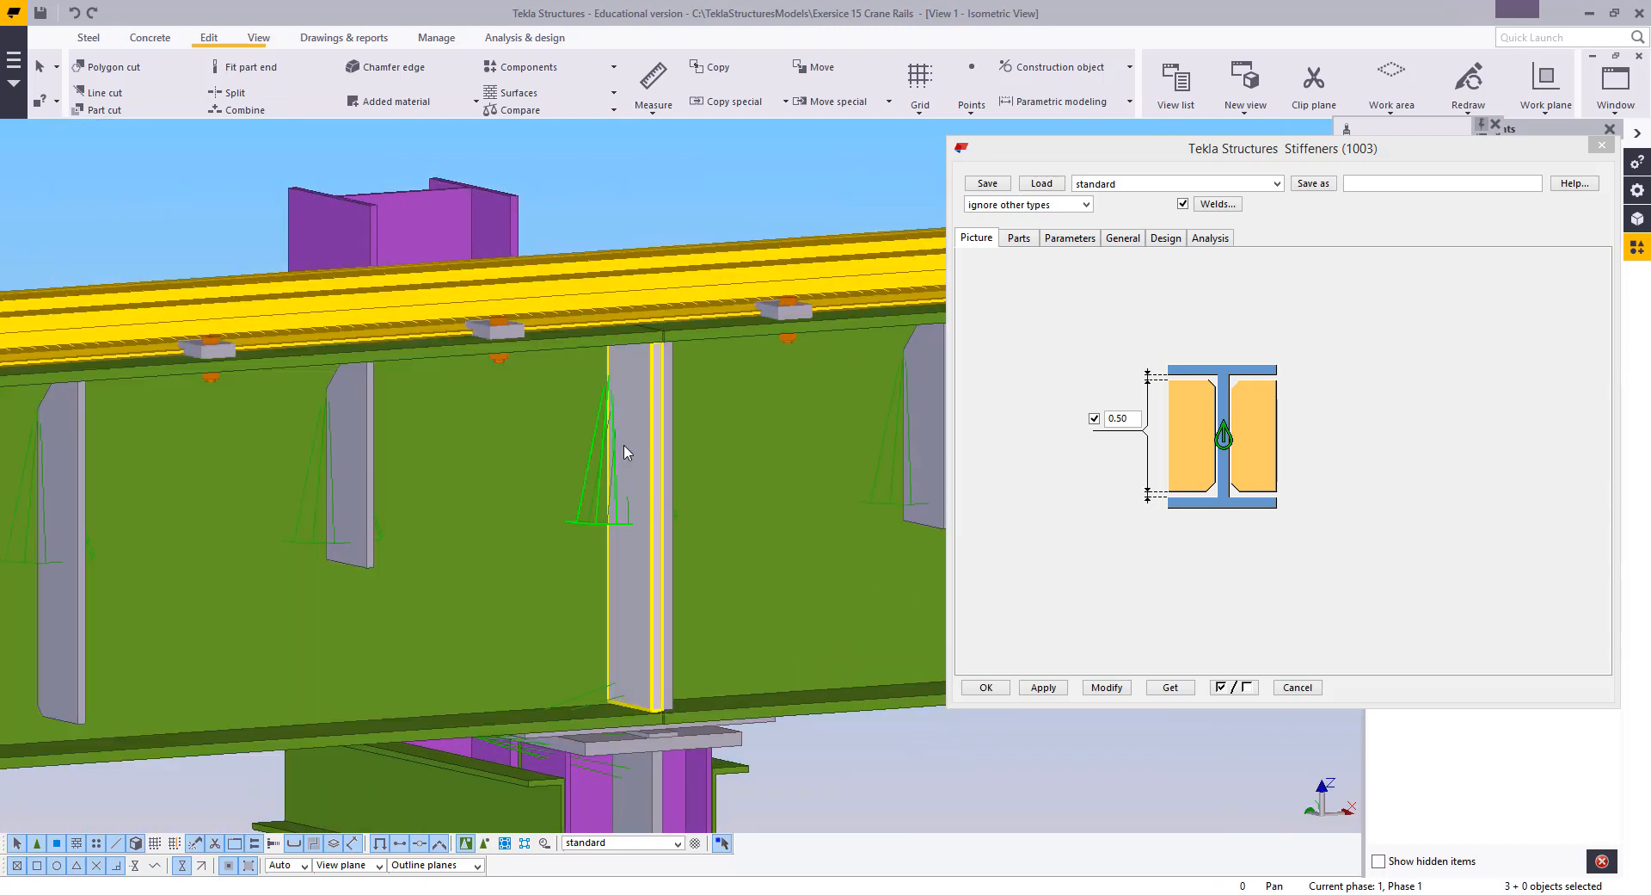
left_click(675, 491, "ctrl")
scroll(674, 490, "down", 3)
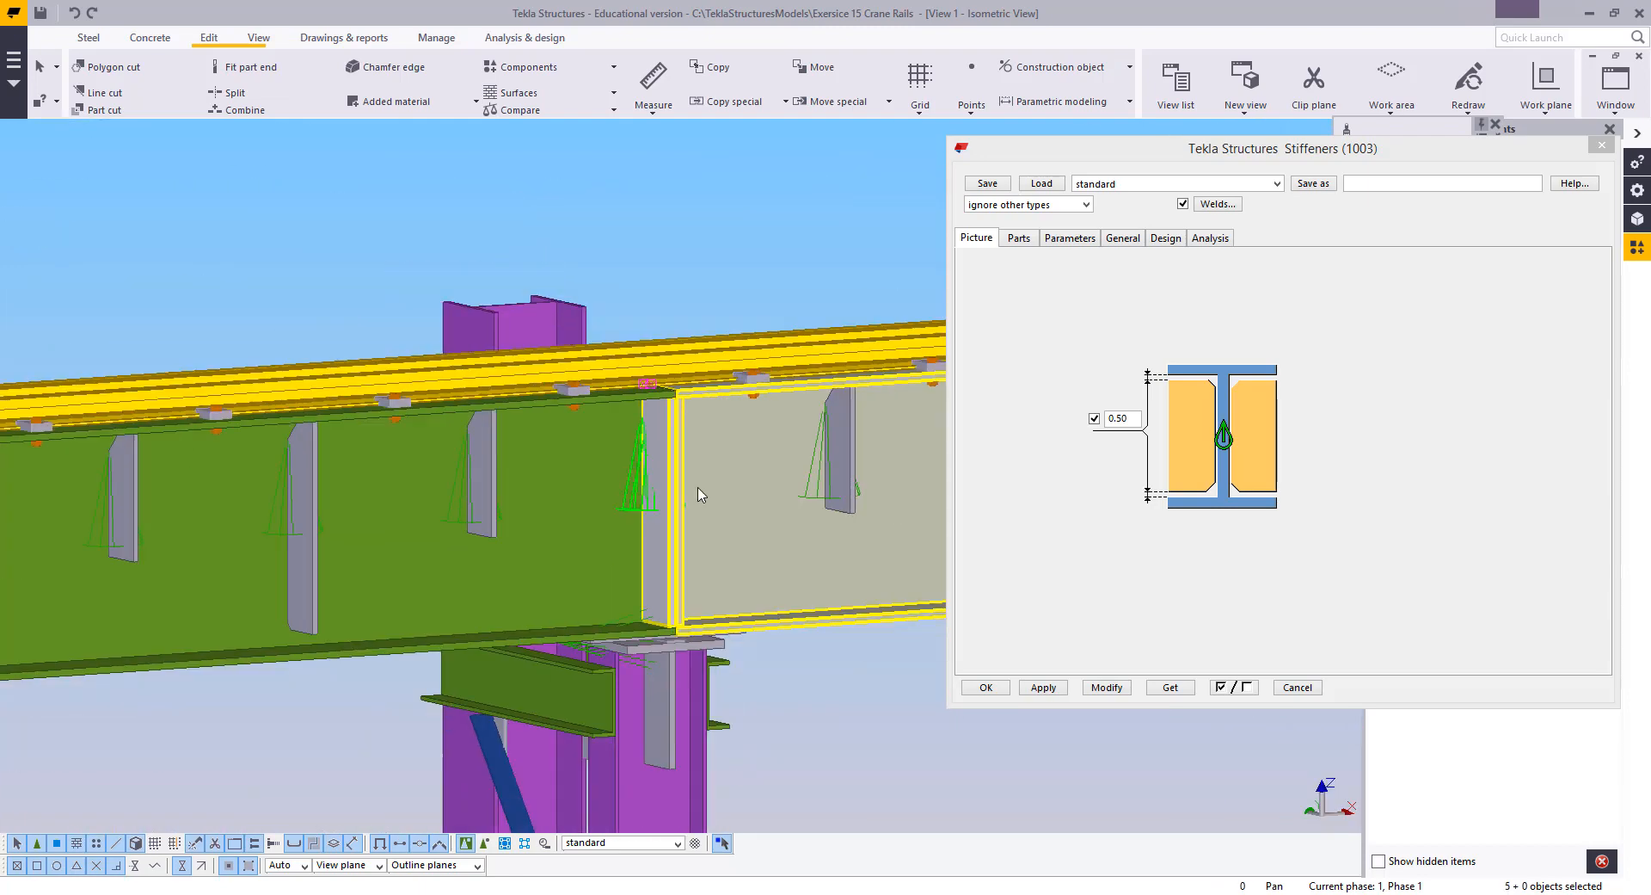
middle_click_drag(612, 447, 657, 449)
scroll(656, 450, "up", 3)
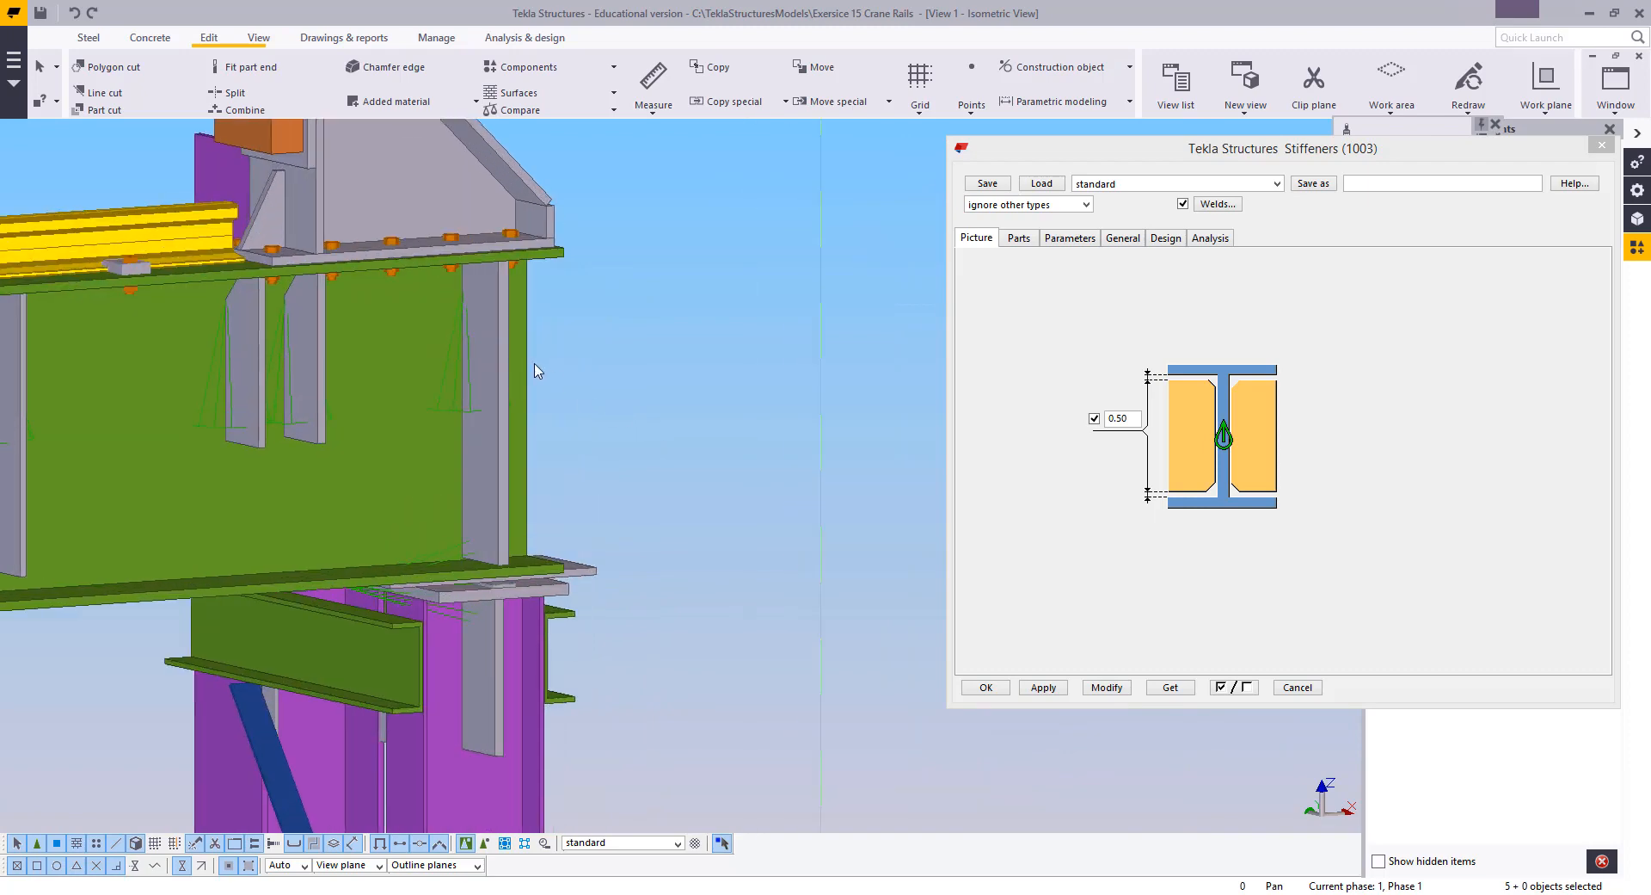
scroll(472, 370, "down", 3)
left_click(645, 473, "ctrl")
scroll(354, 446, "up", 3)
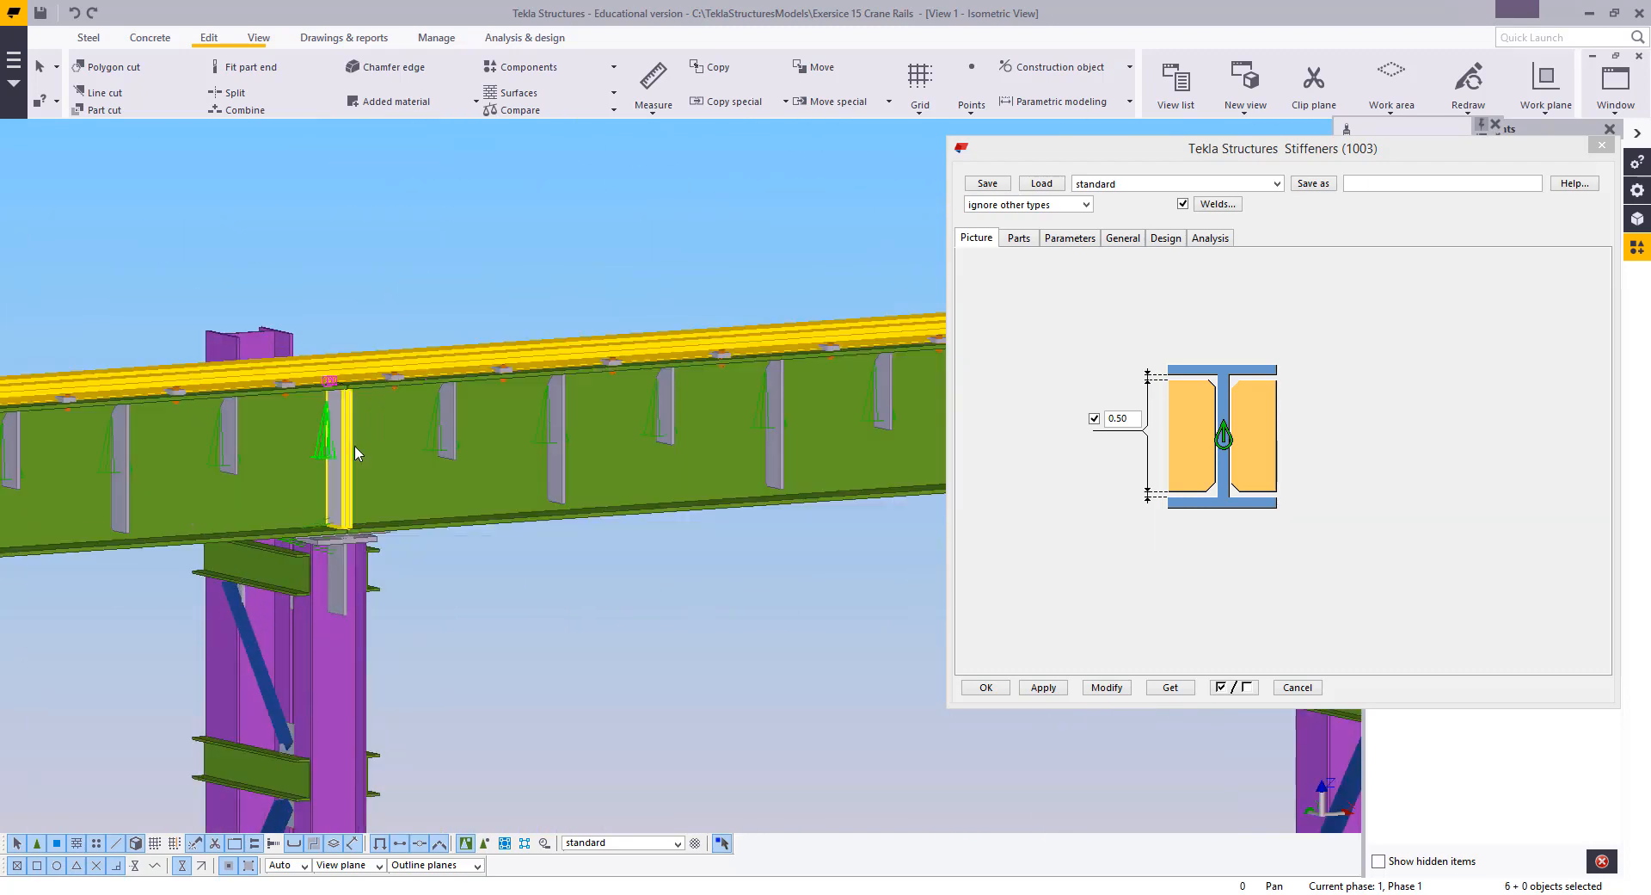
Set both corner chamfer dimensions to 68.00 for the selected end stiffener components and apply the change
left_click(1028, 242)
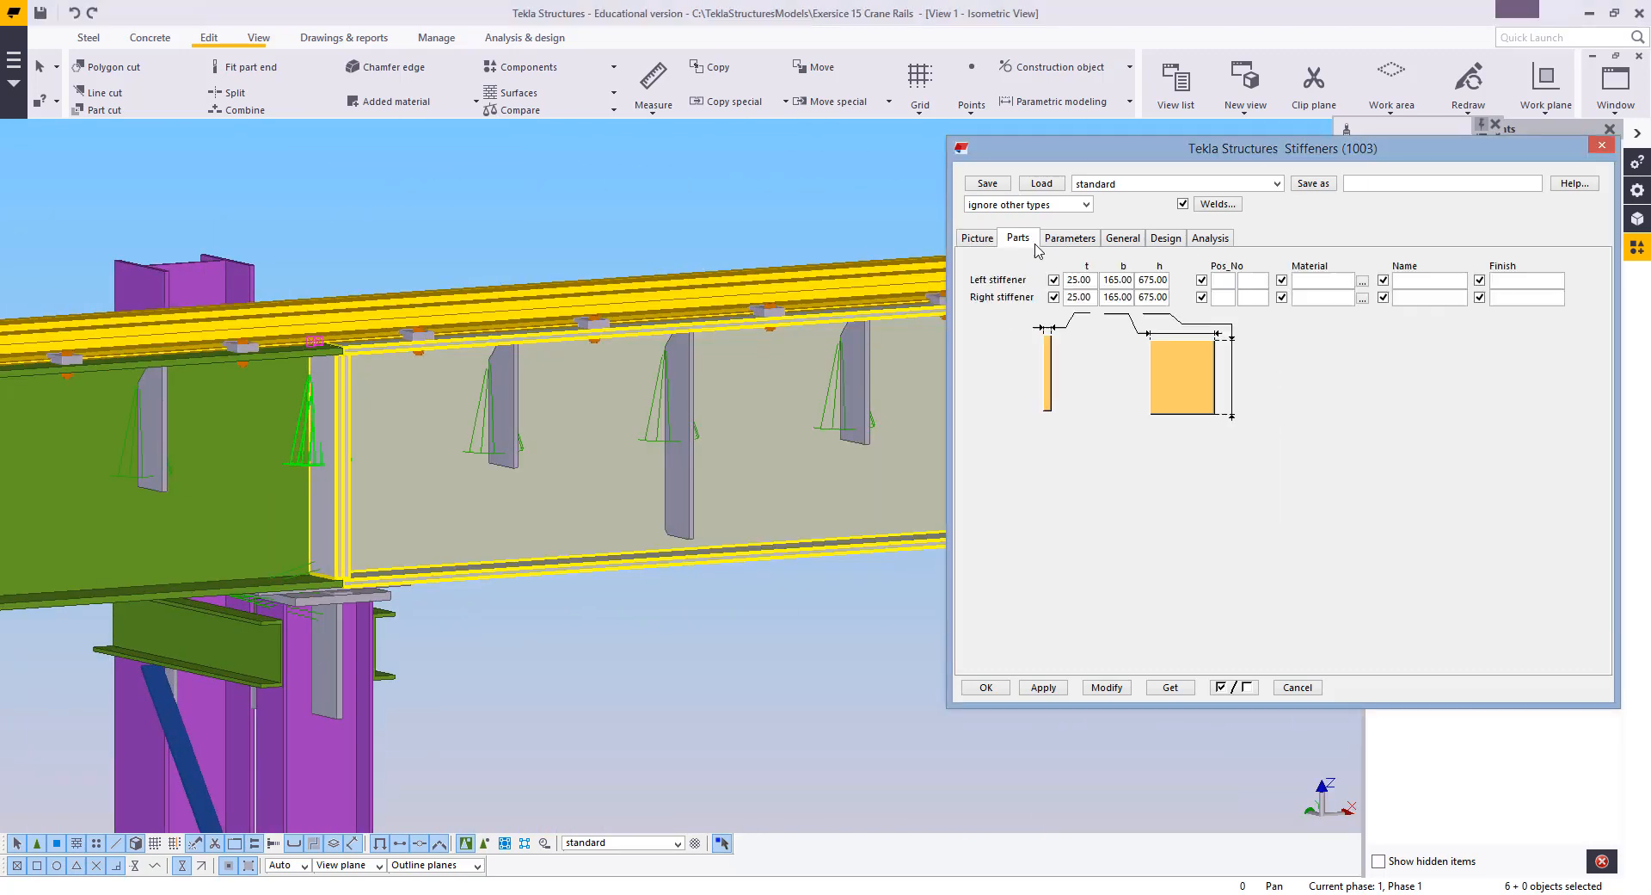
left_click(1072, 239)
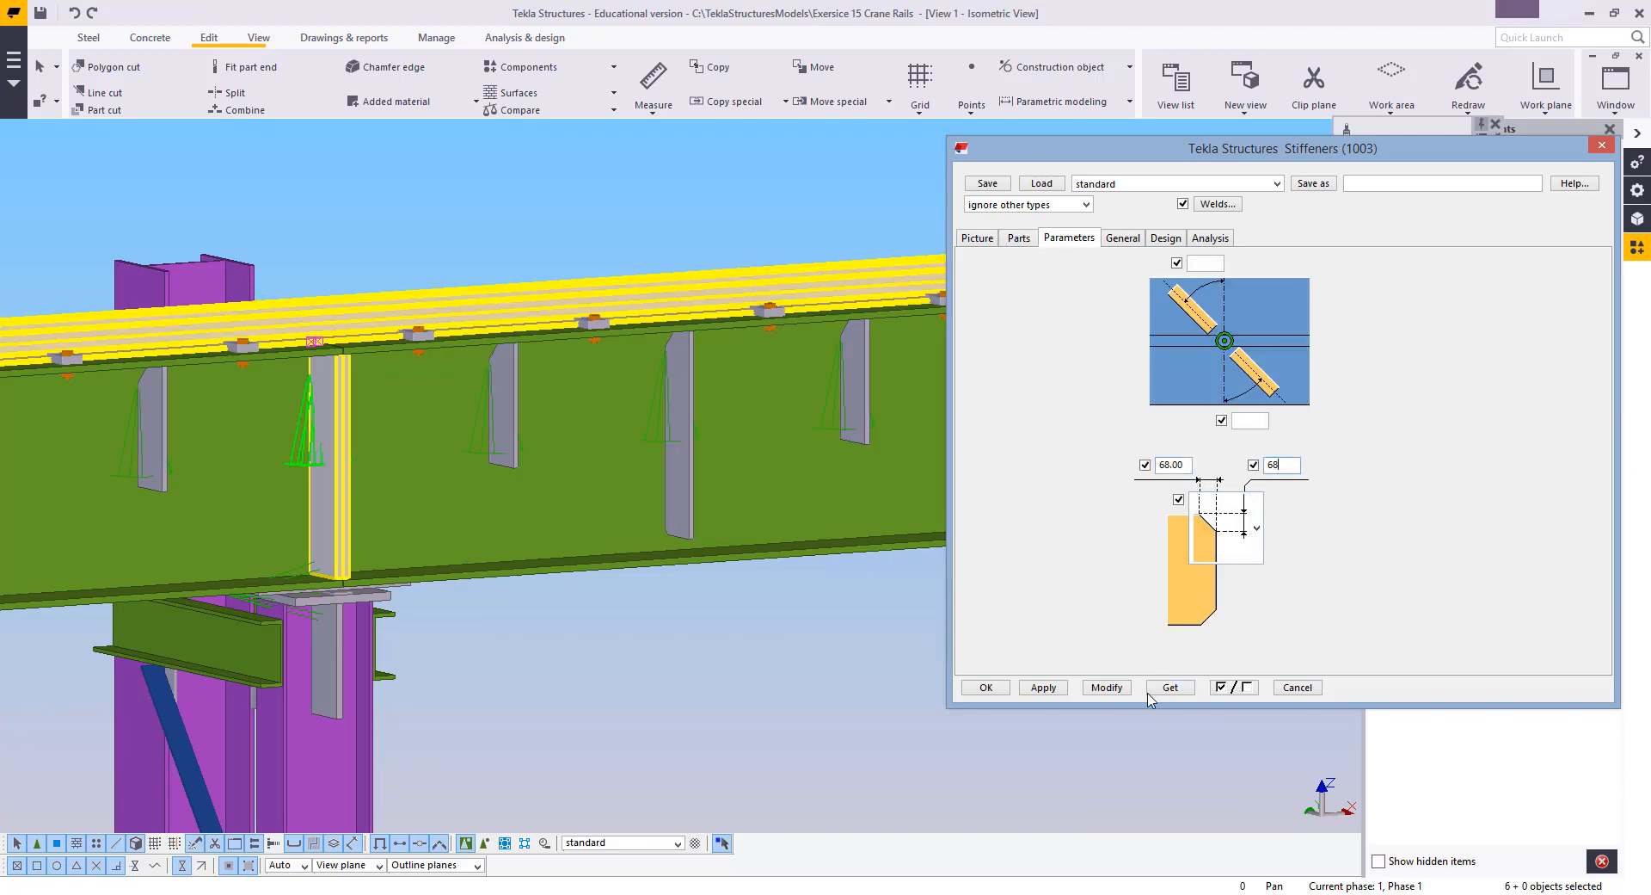
left_click(1107, 687)
scroll(560, 388, "up", 5)
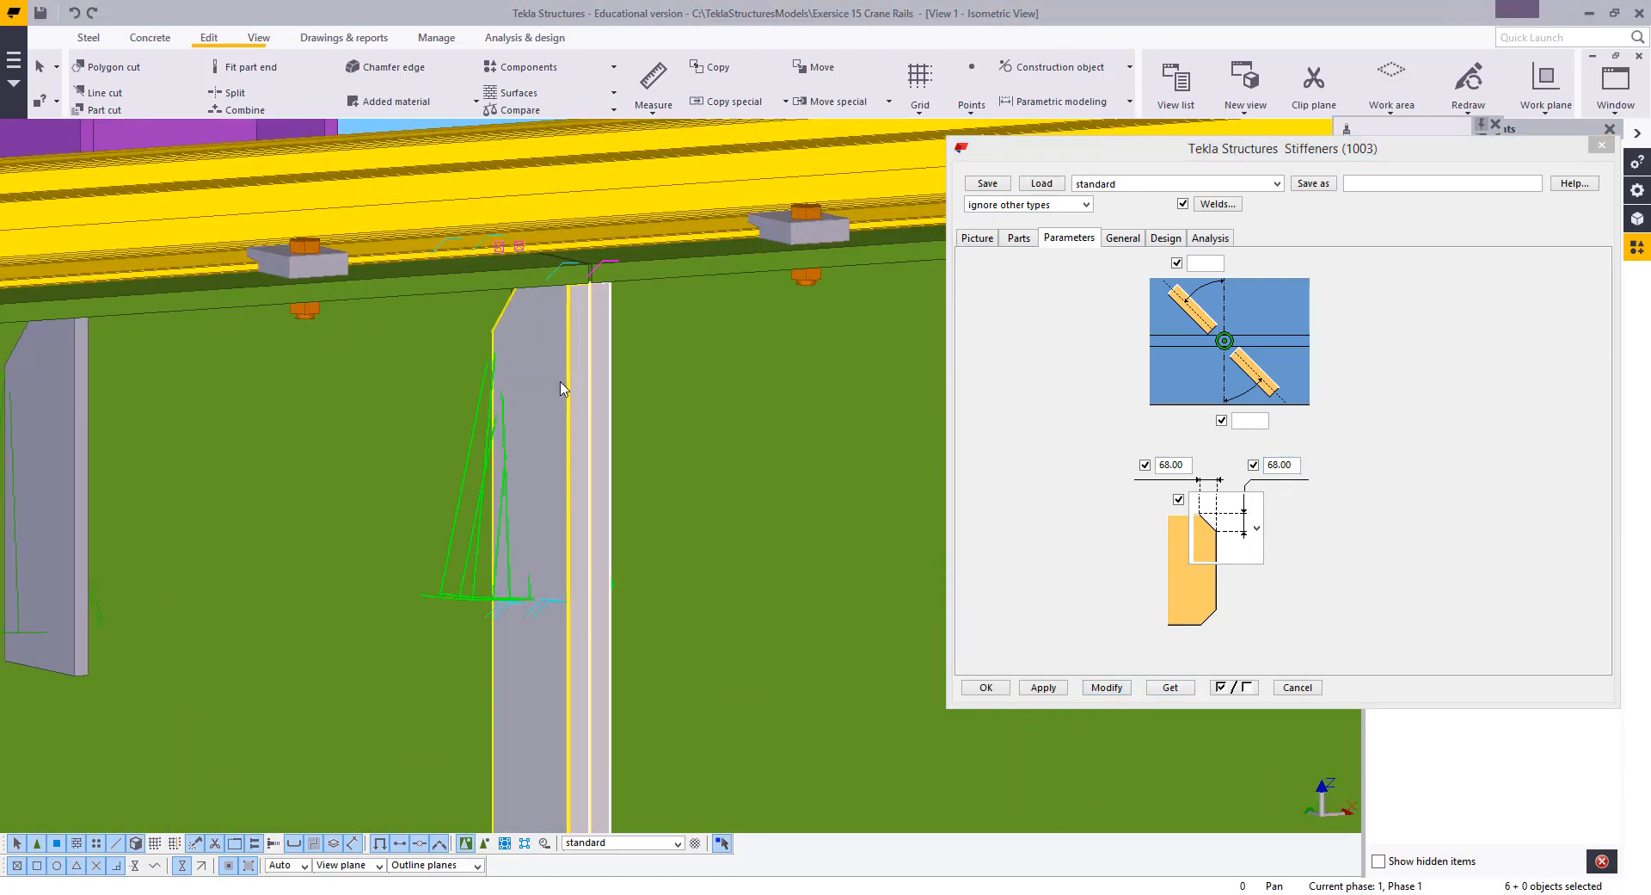
Examine the lower corner of the end stiffener and review the component's chamfer options and general settings
left_click(508, 344)
middle_click_drag(508, 344, 576, 469, "ctrl")
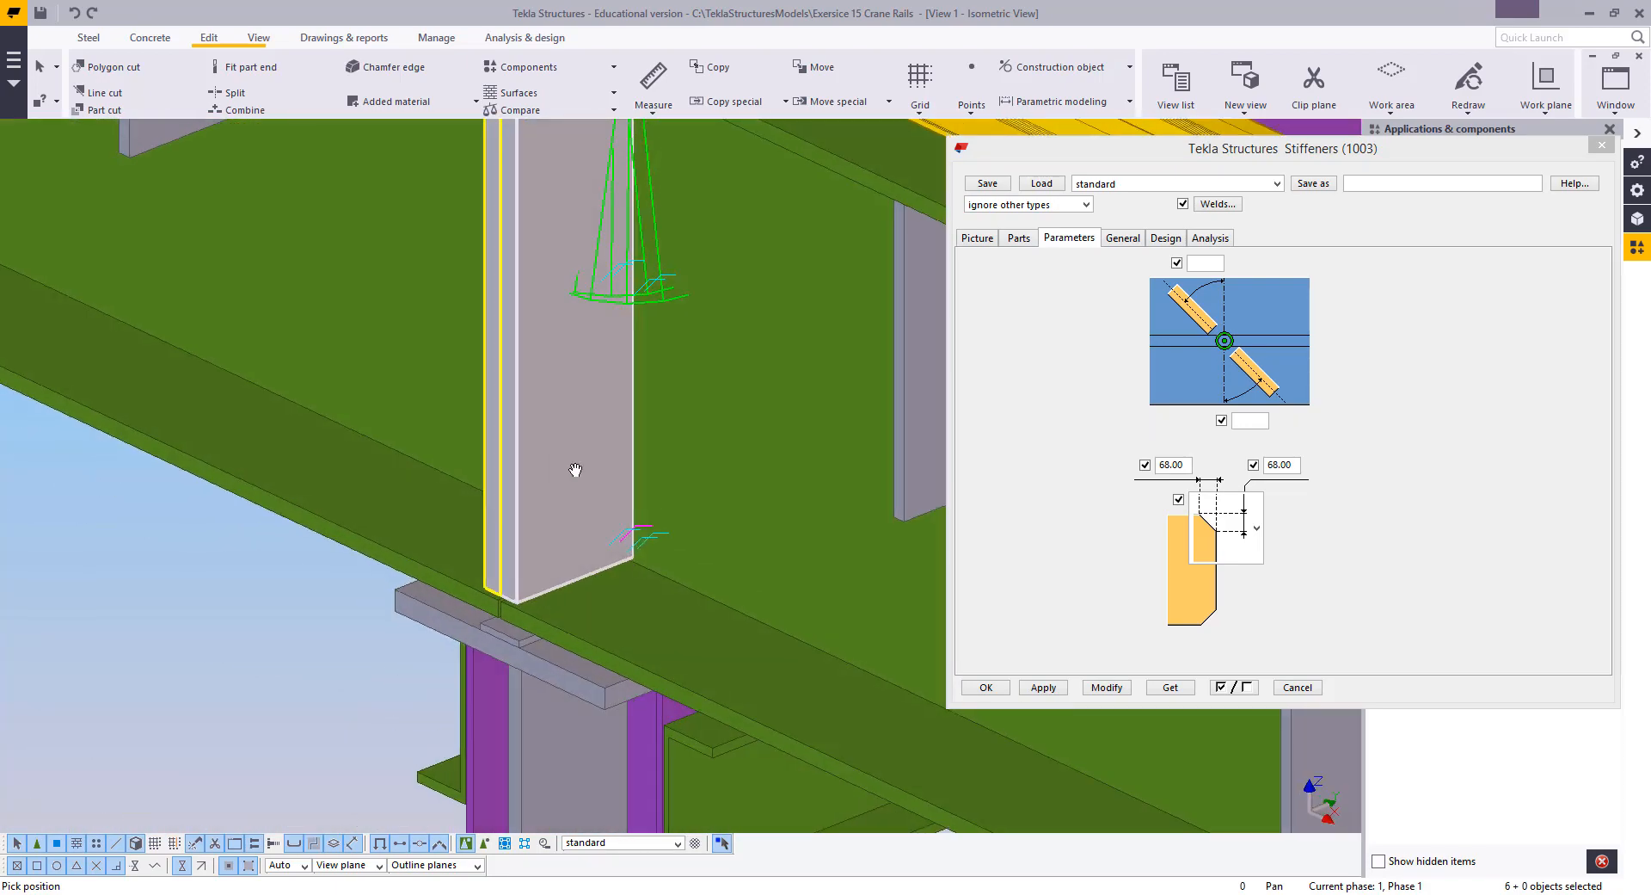
left_click(1242, 538)
left_click(1244, 540)
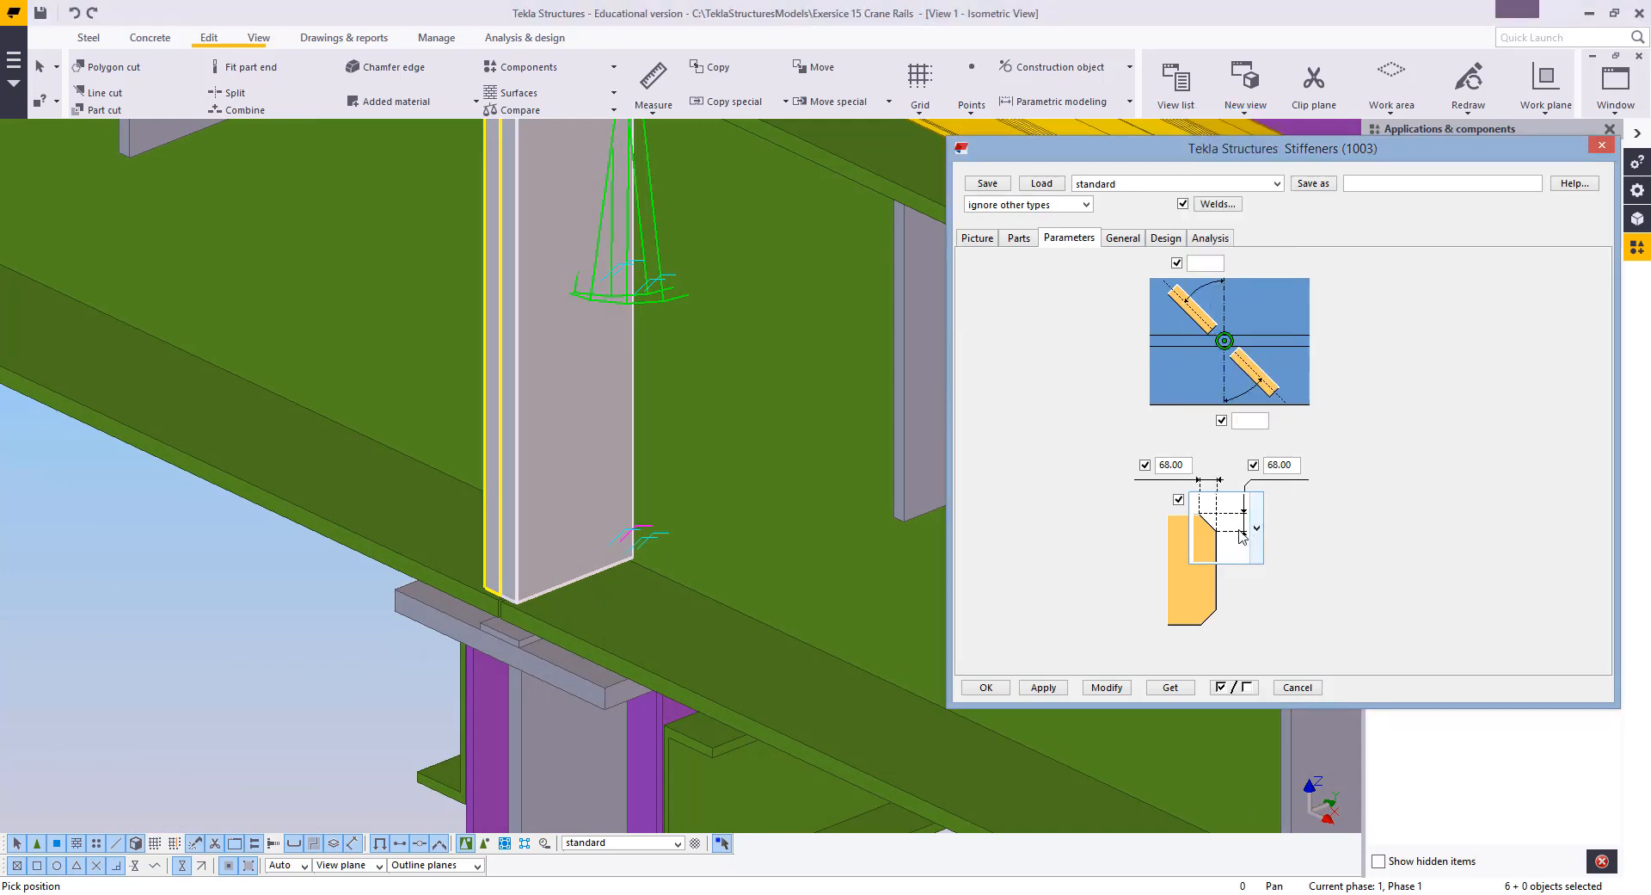
middle_click_drag(552, 582, 534, 633)
scroll(535, 633, "down", 2)
middle_click_drag(638, 611, 561, 617, "ctrl")
scroll(600, 620, "up", 2)
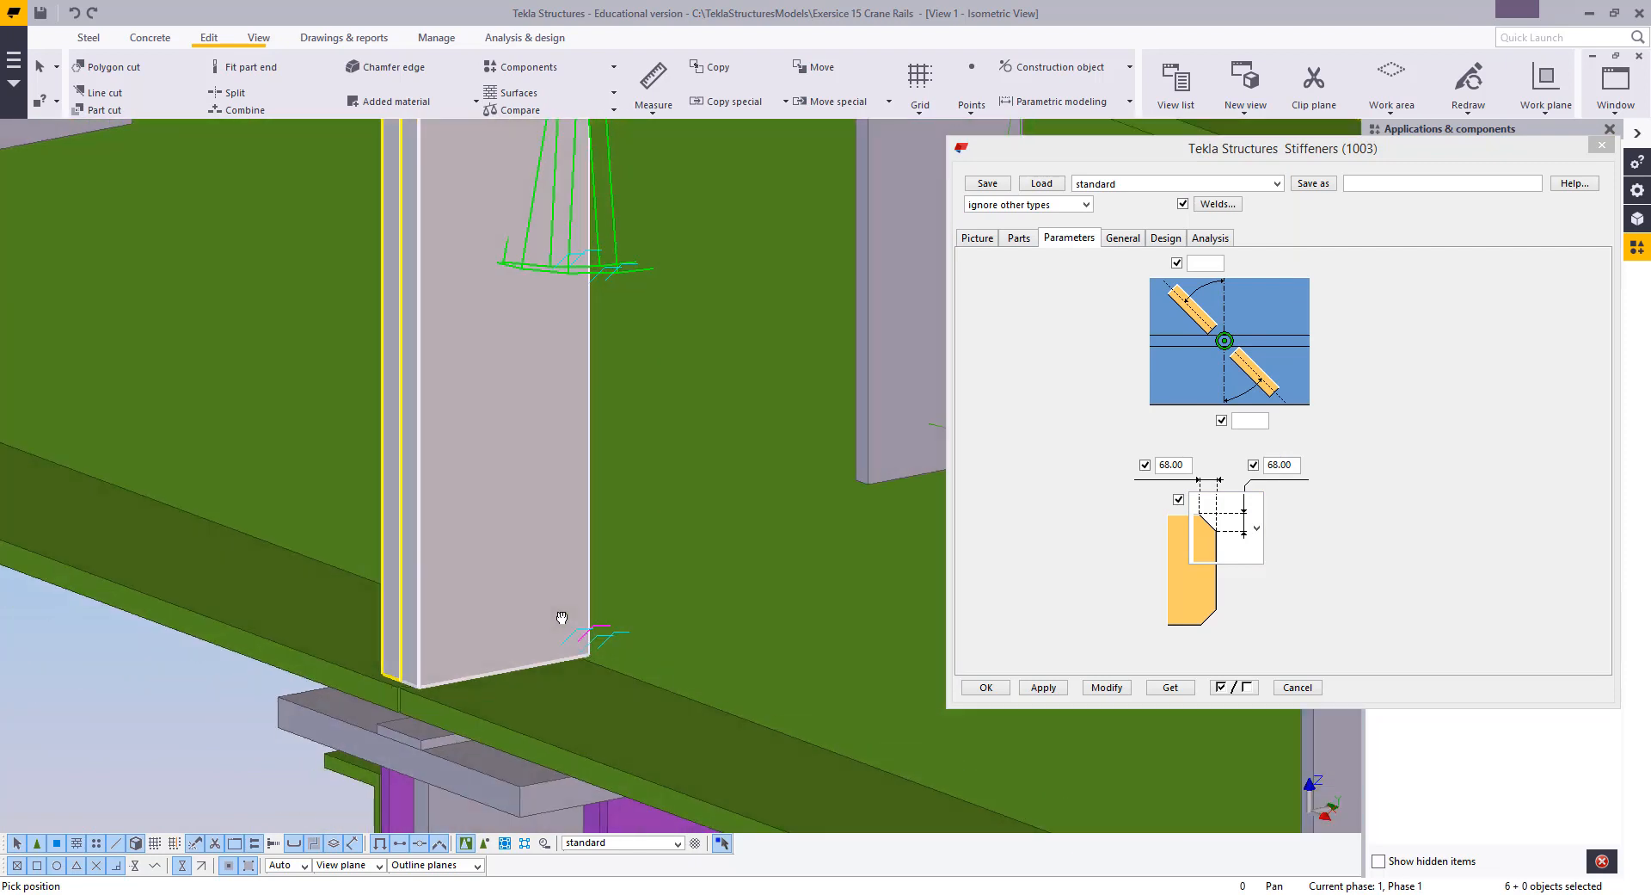
left_click(1118, 238)
middle_click_drag(779, 539, 975, 560)
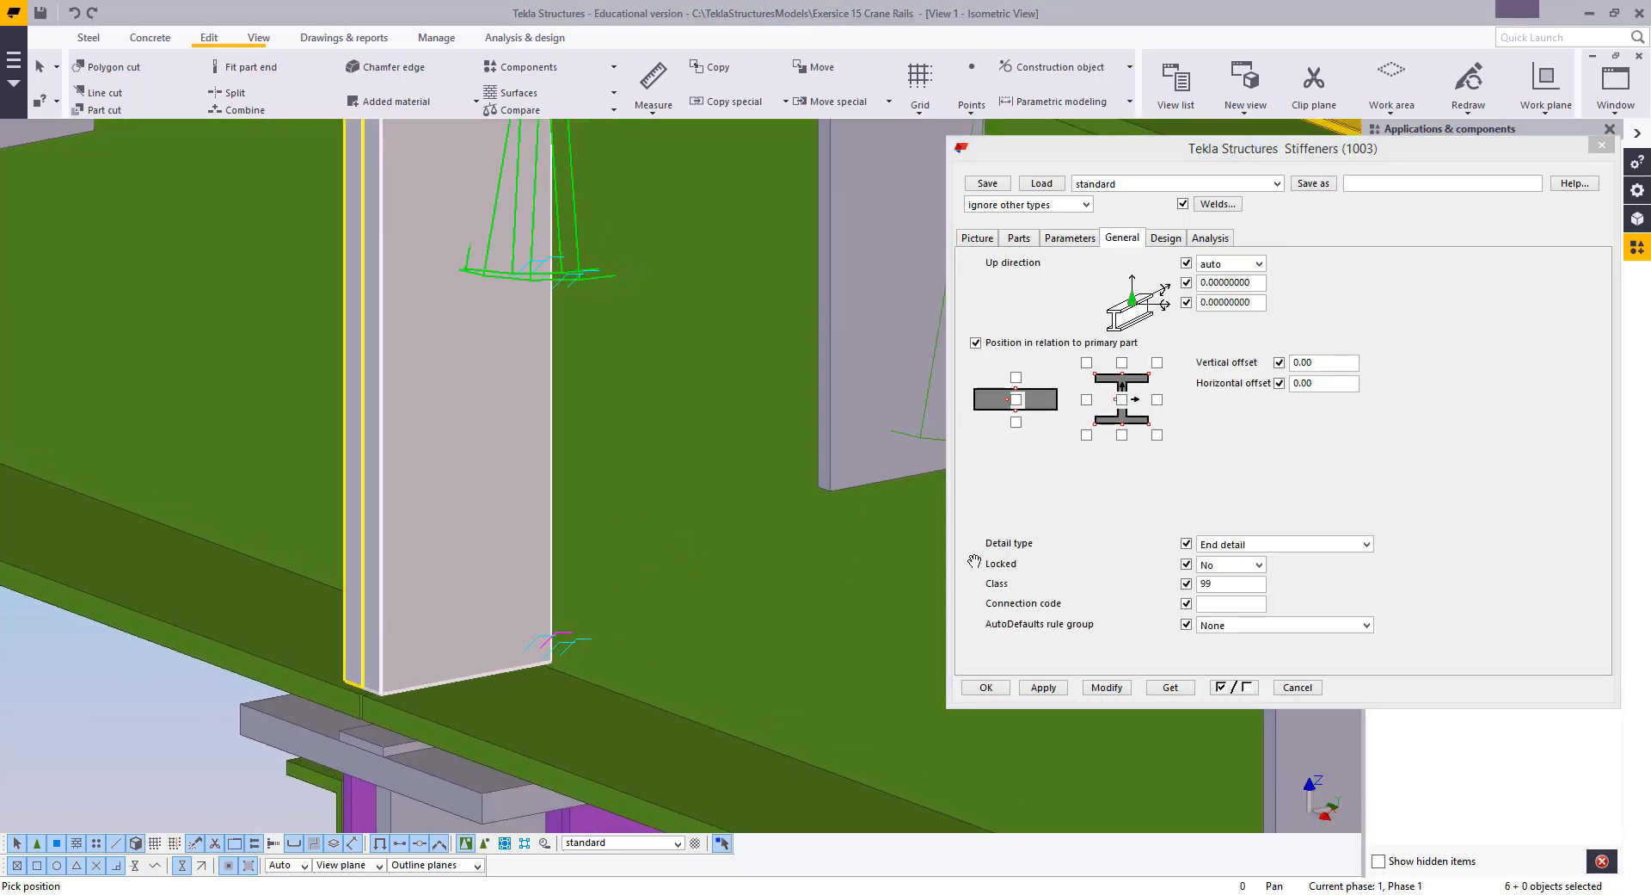
left_click(1602, 148)
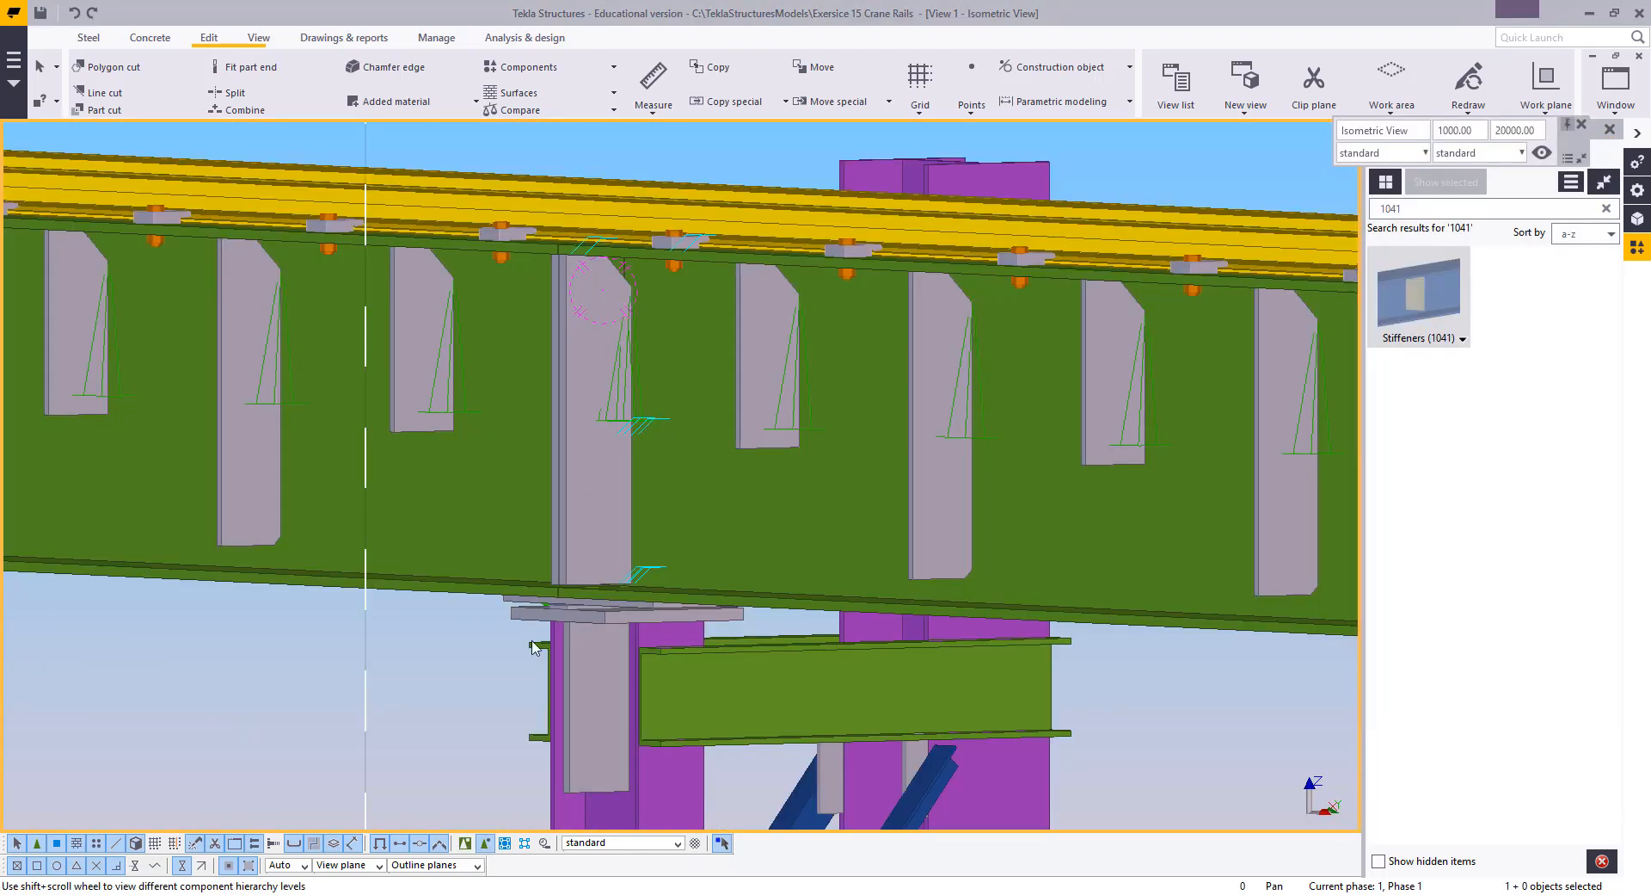
Open the chamfer properties of the upper inner corner of the full-height stiffener plate at the beam joint
scroll(593, 413, "up", 3)
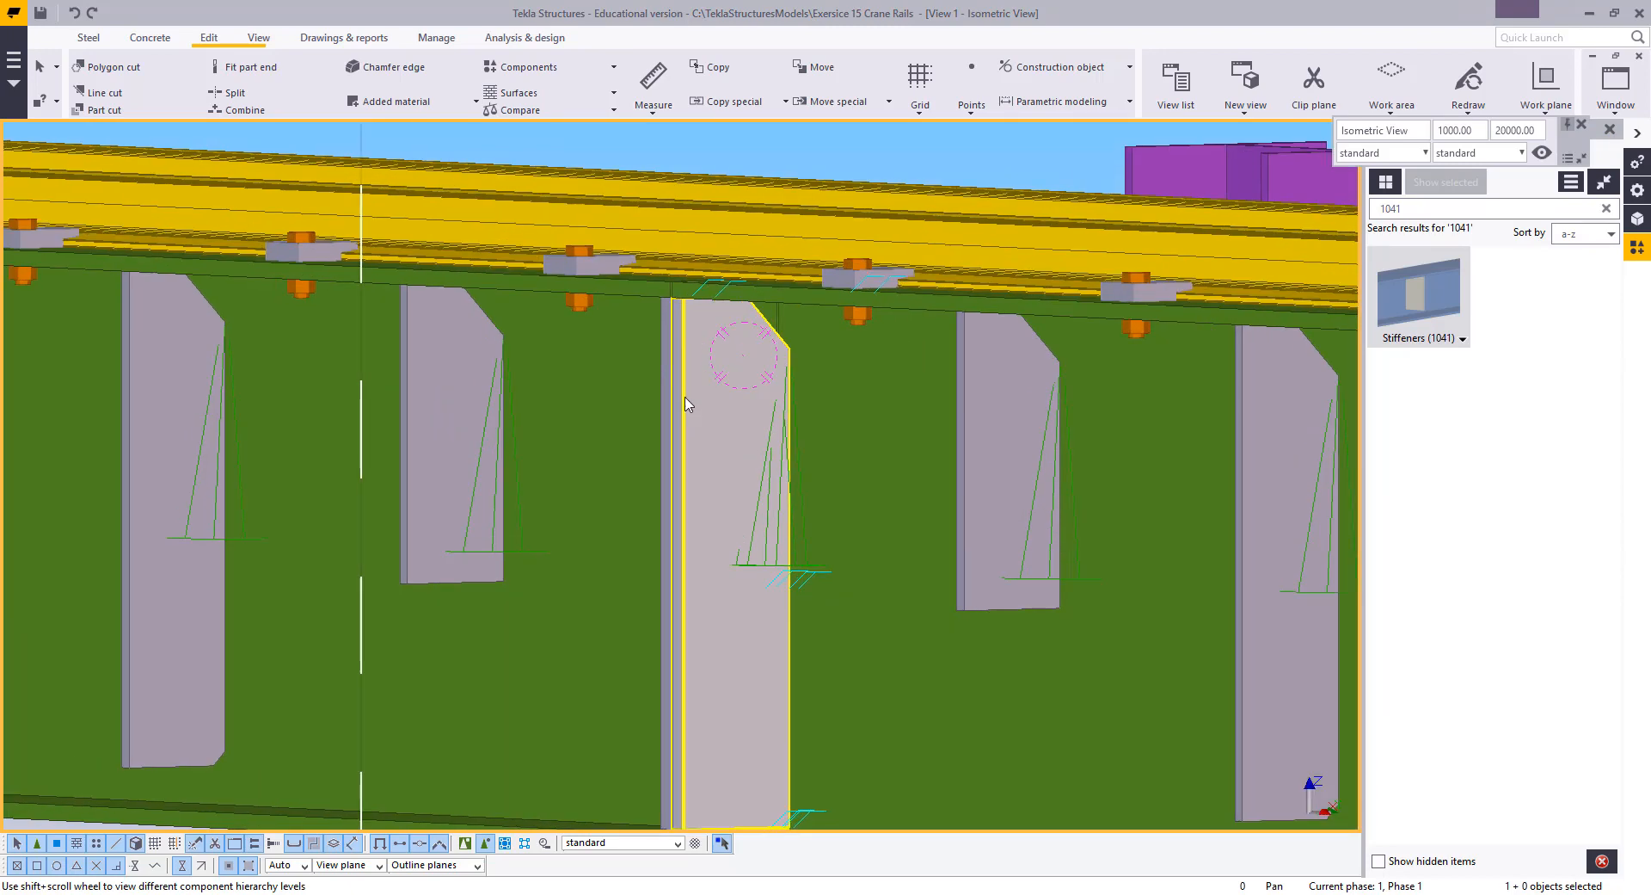
left_click(786, 332)
double_click(784, 295)
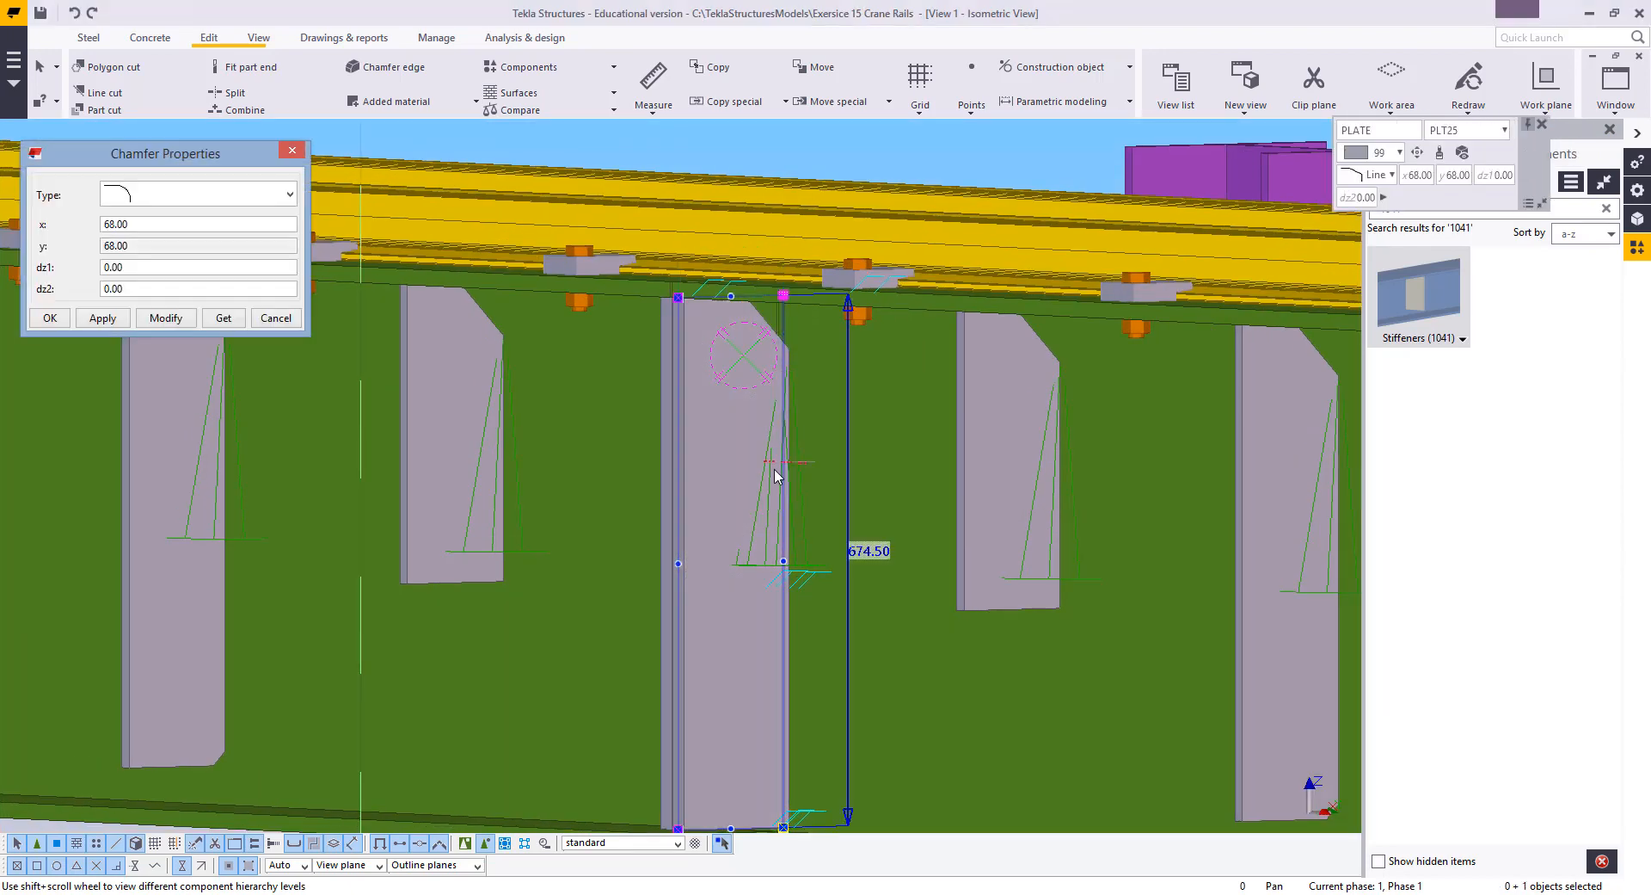
Create a two-point view along grid D from grid 1 towards grid 2
scroll(774, 477, "down", 6)
middle_click_drag(806, 516, 643, 506, "ctrl")
scroll(643, 506, "down", 10)
left_click(258, 37)
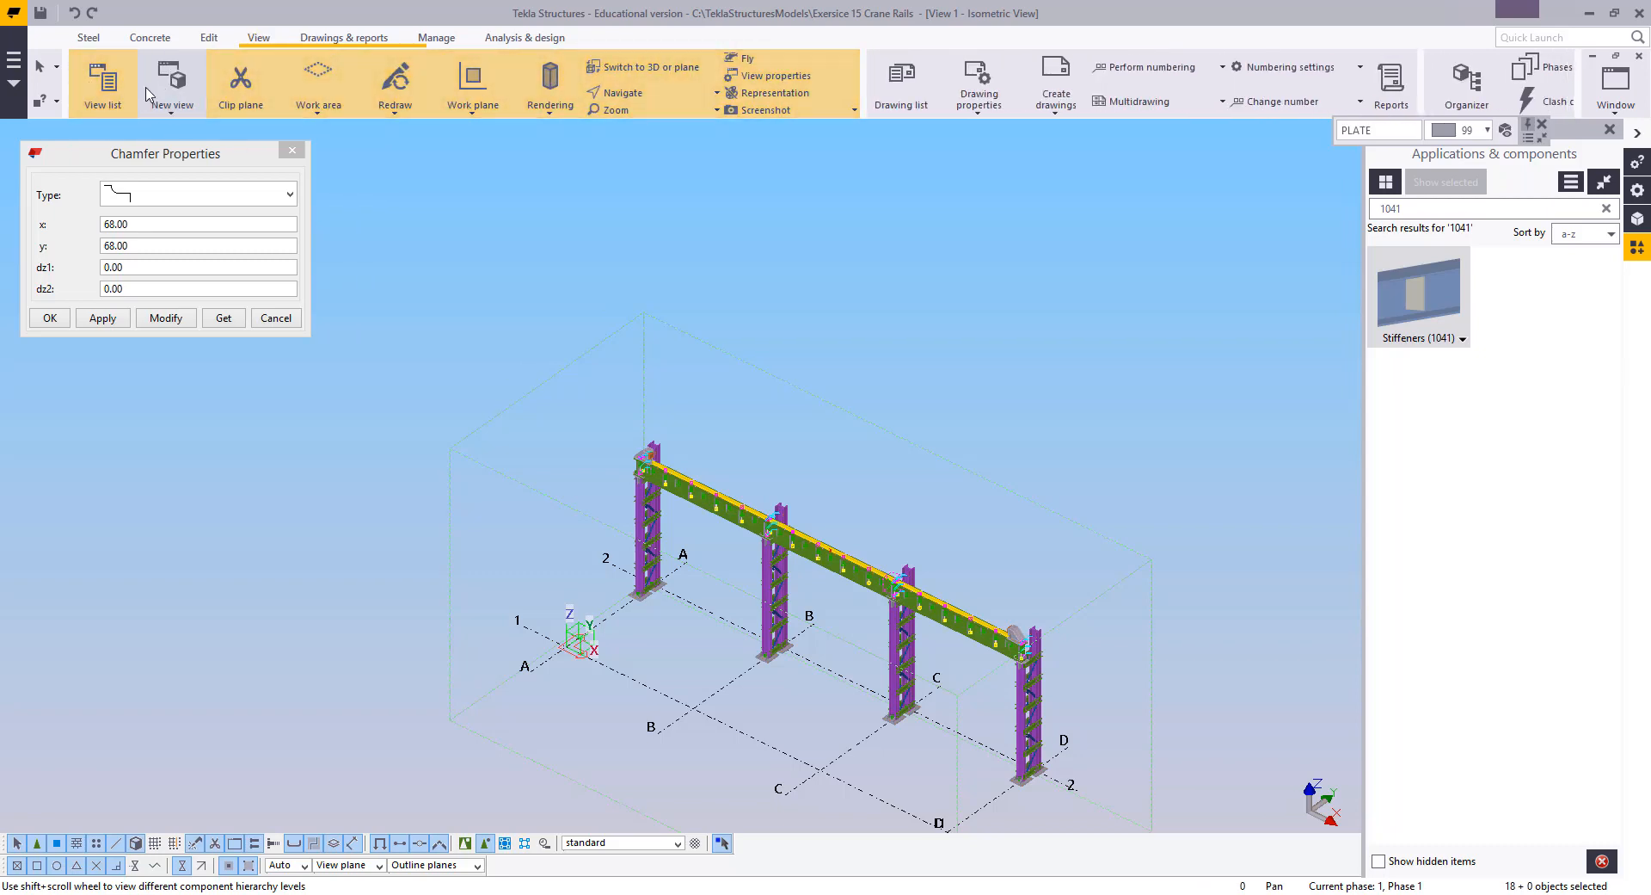
scroll(856, 658, "up", 3)
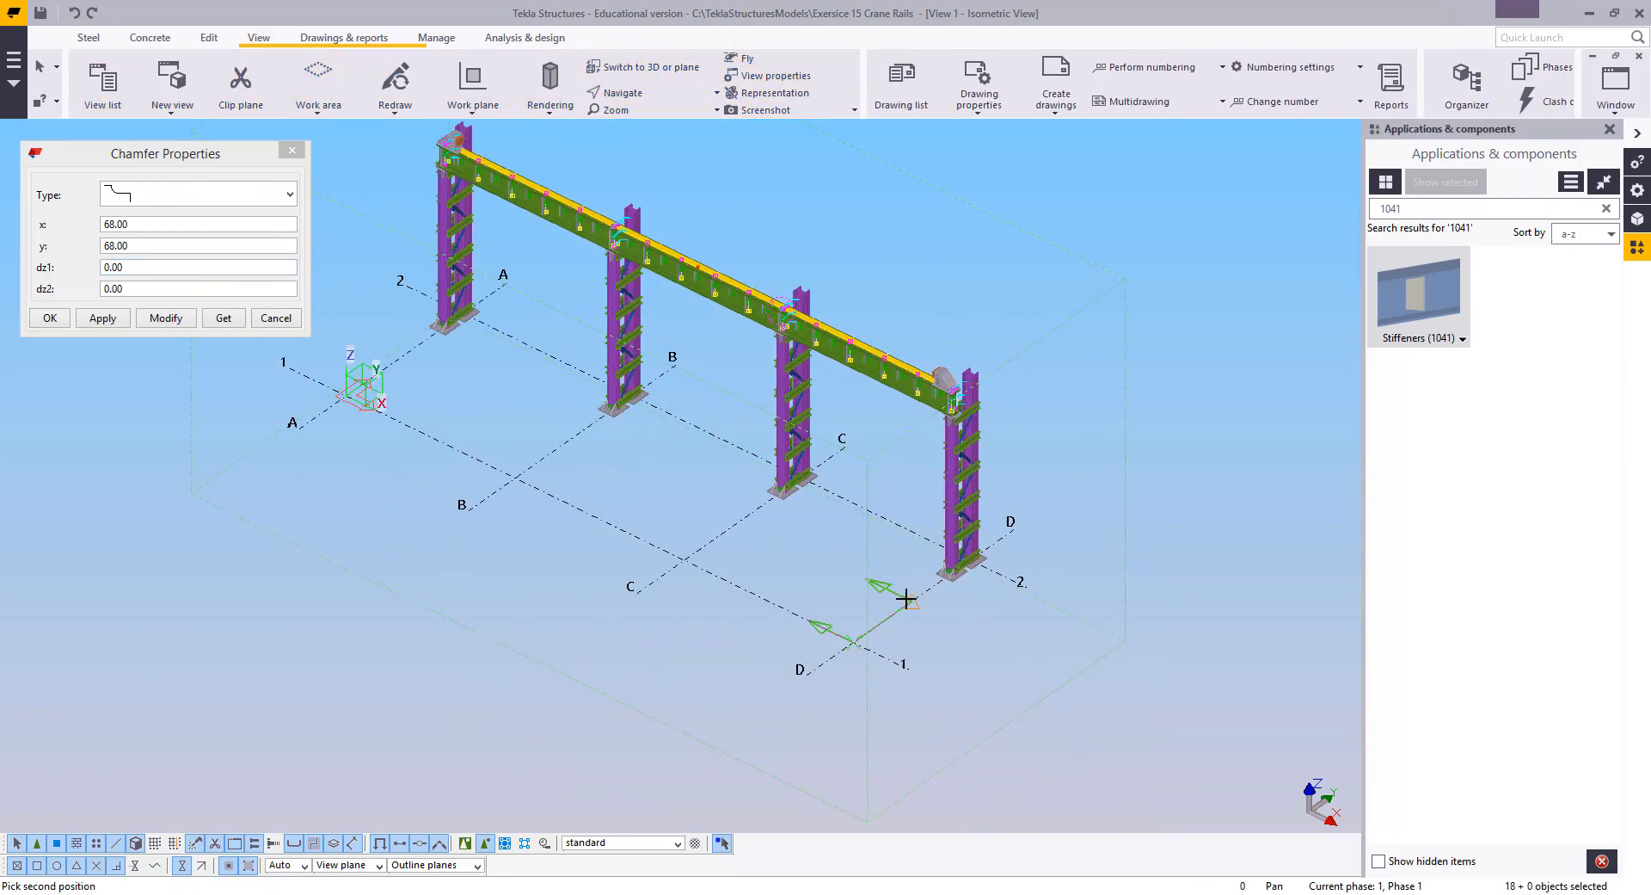
left_click(905, 596)
Set the new view's depth to 20000000.00 up and 10000000.00 down, and show it as a flat plane view
double_click(737, 270)
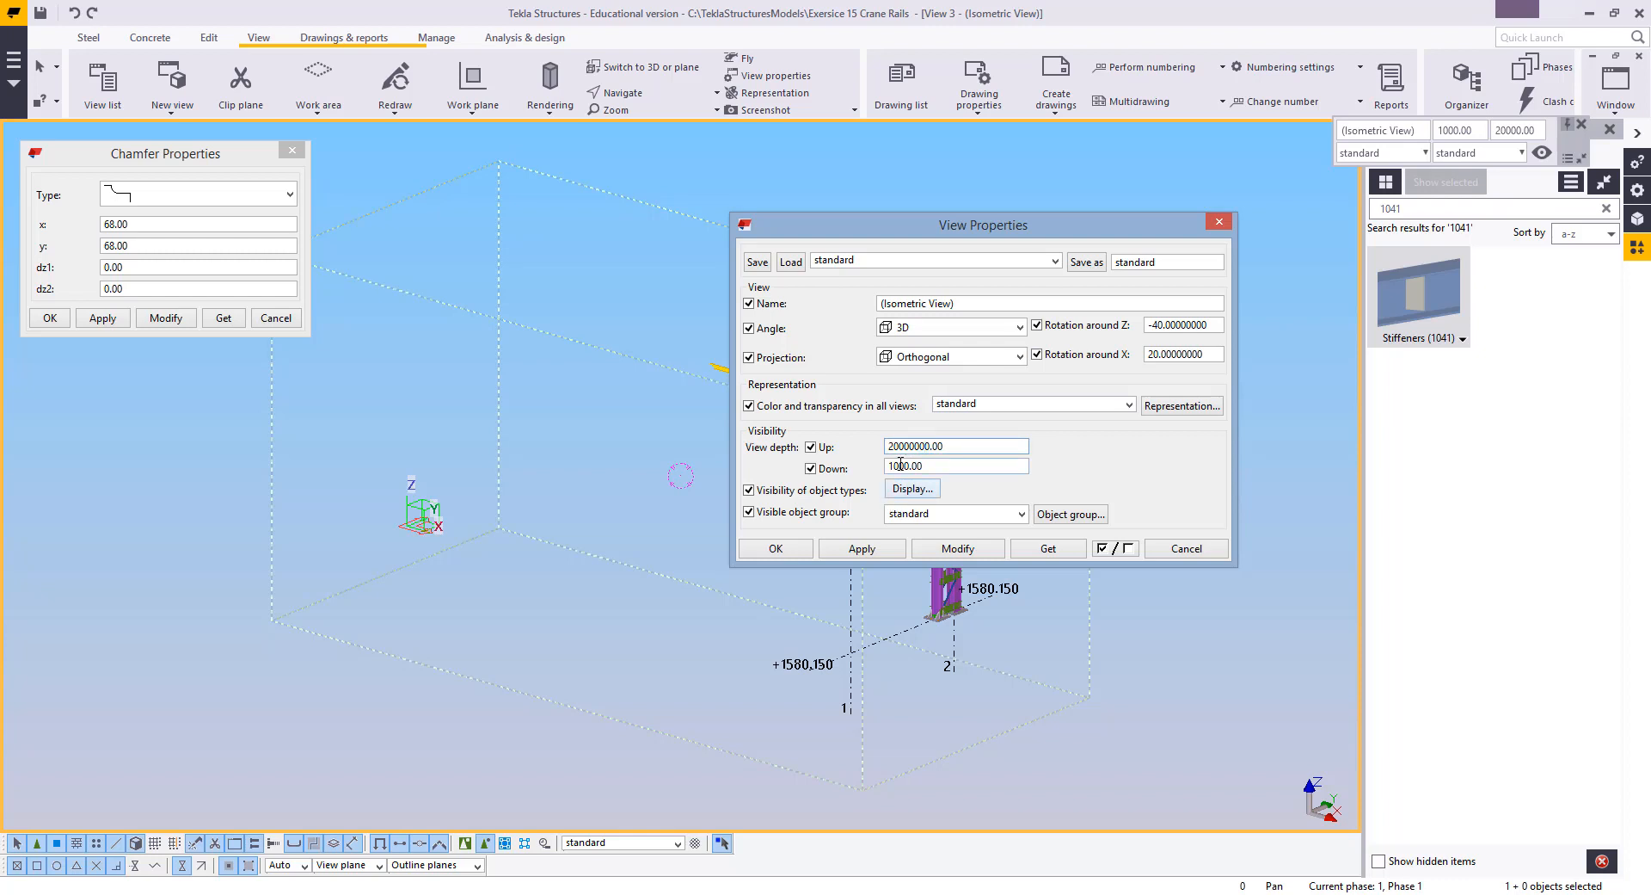
left_click(950, 551)
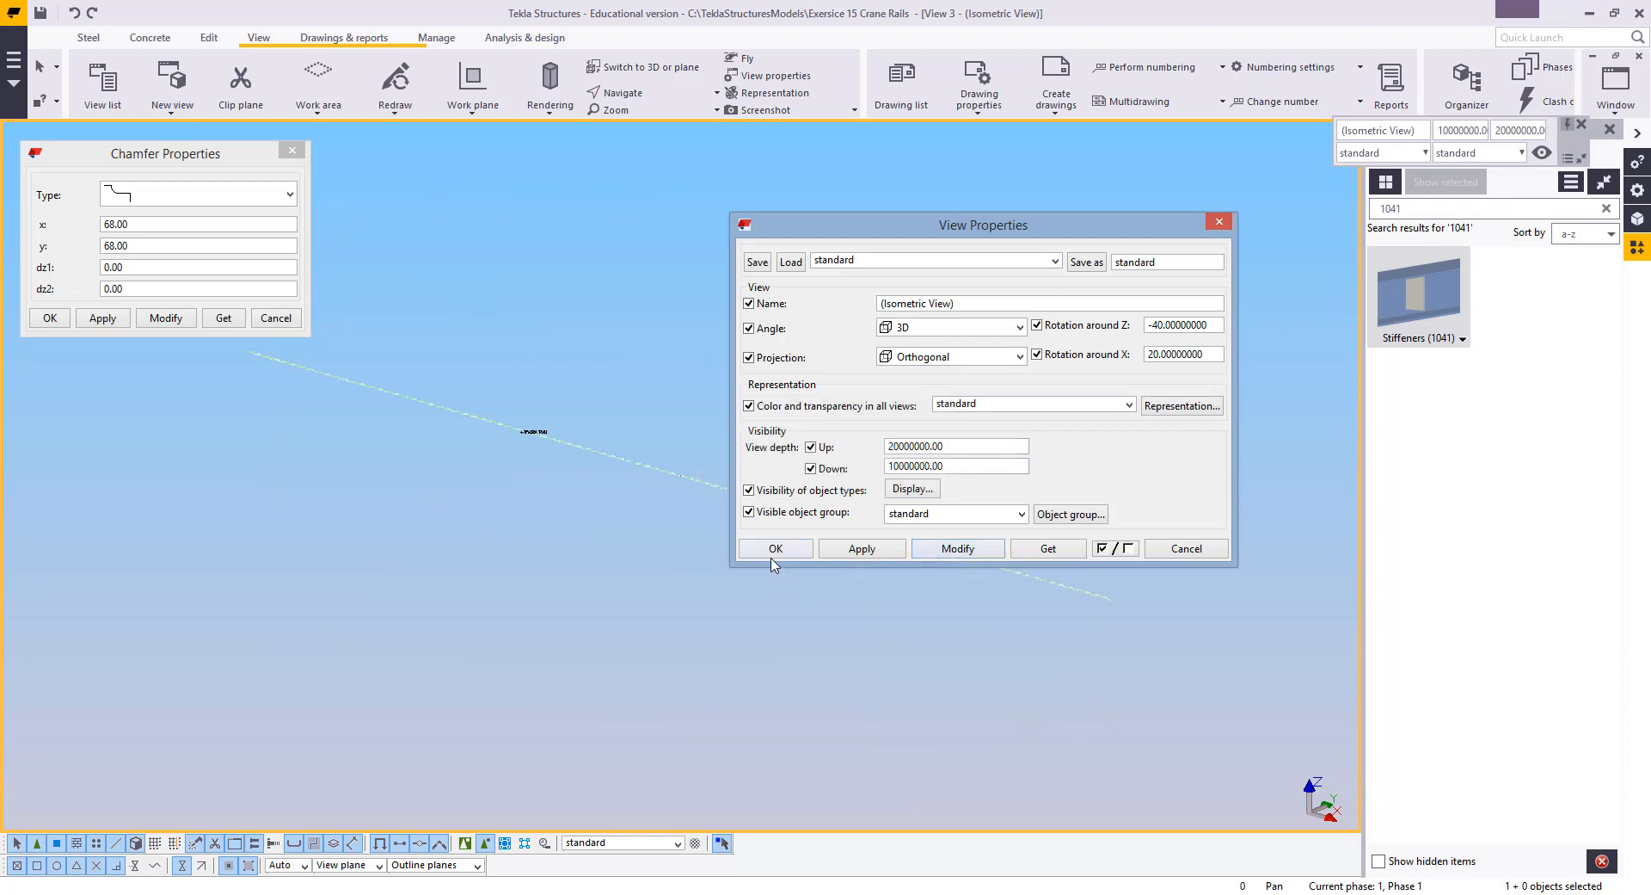
left_click(775, 550)
key("ctrl+p")
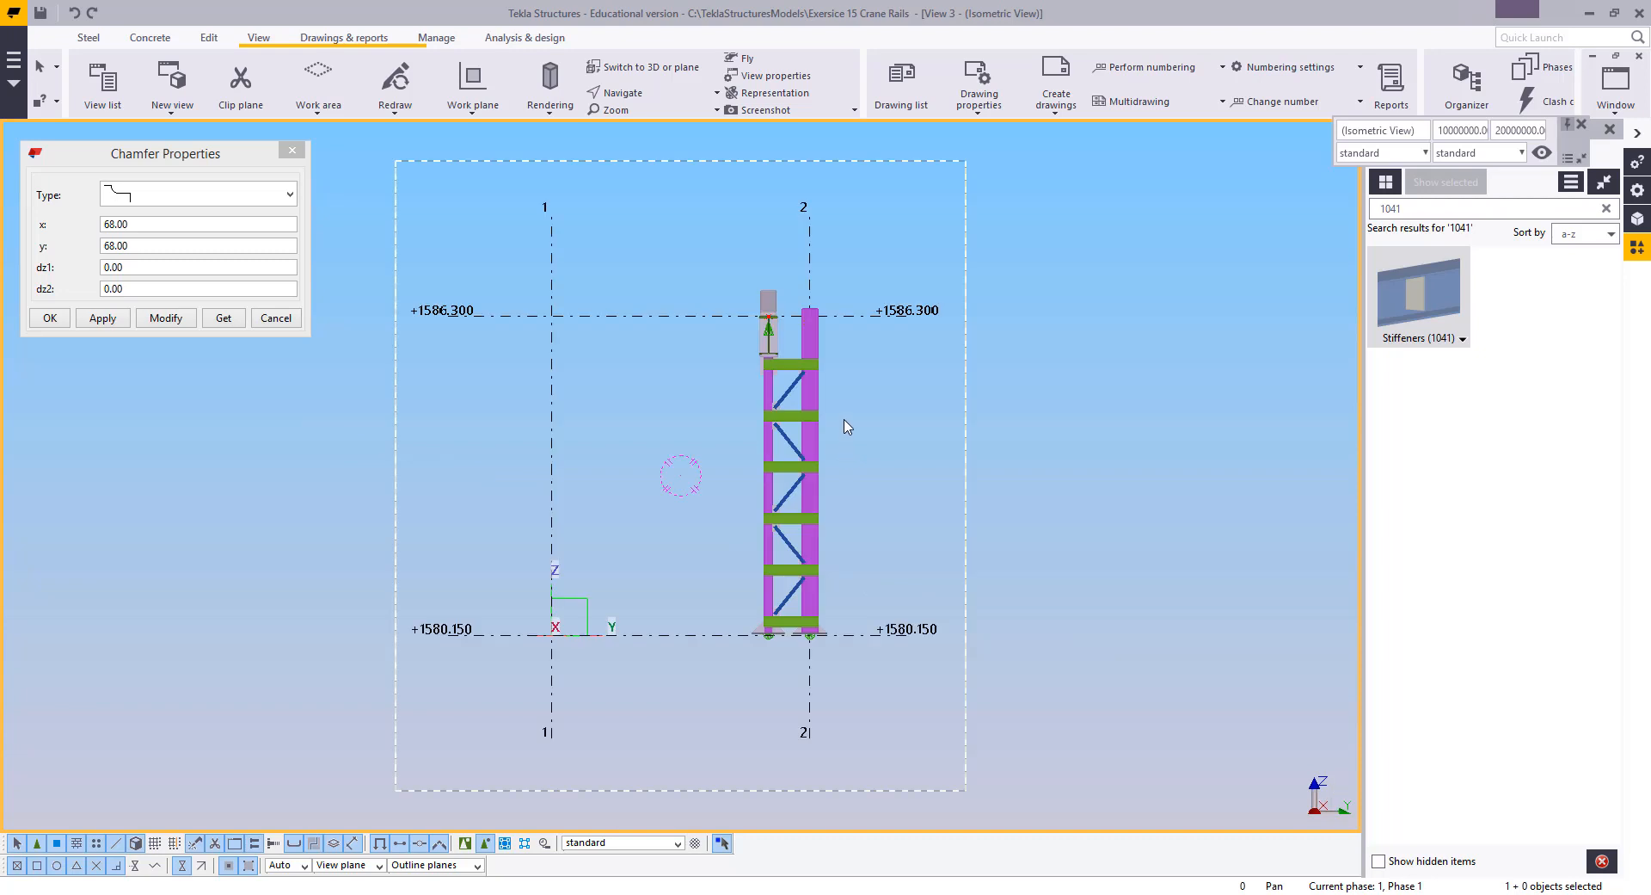
Apply a 68 by 68 line chamfer to the lower web-side corners of the end stiffeners on the grid 2 side of the web
scroll(794, 338, "up", 9)
scroll(759, 516, "up", 3)
middle_click_drag(759, 523, 836, 484)
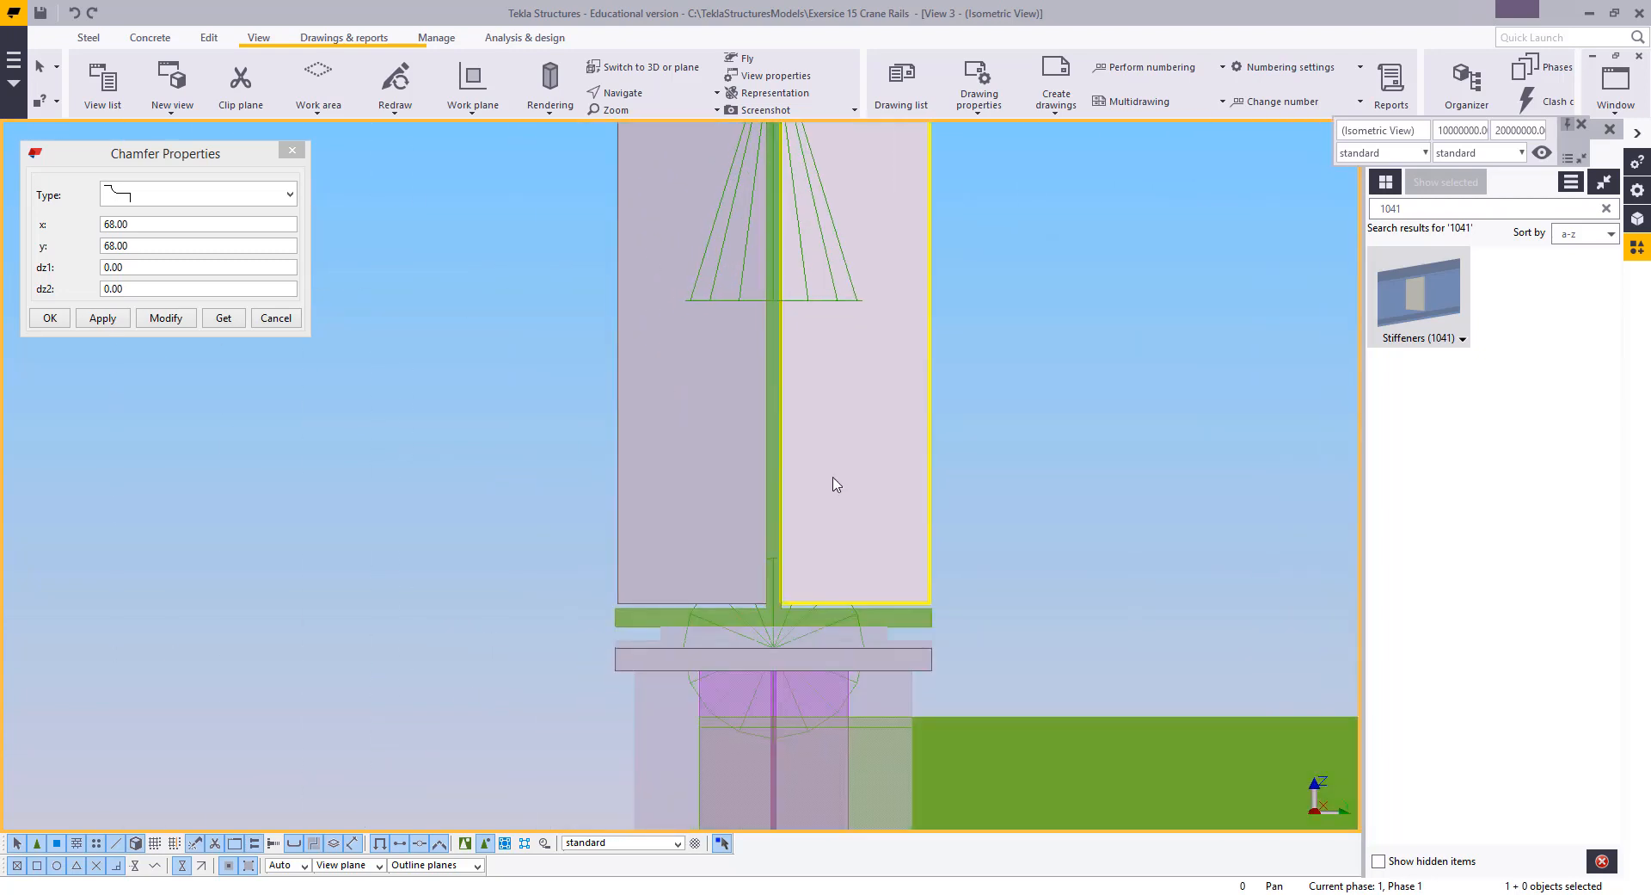
scroll(906, 553, "up", 3)
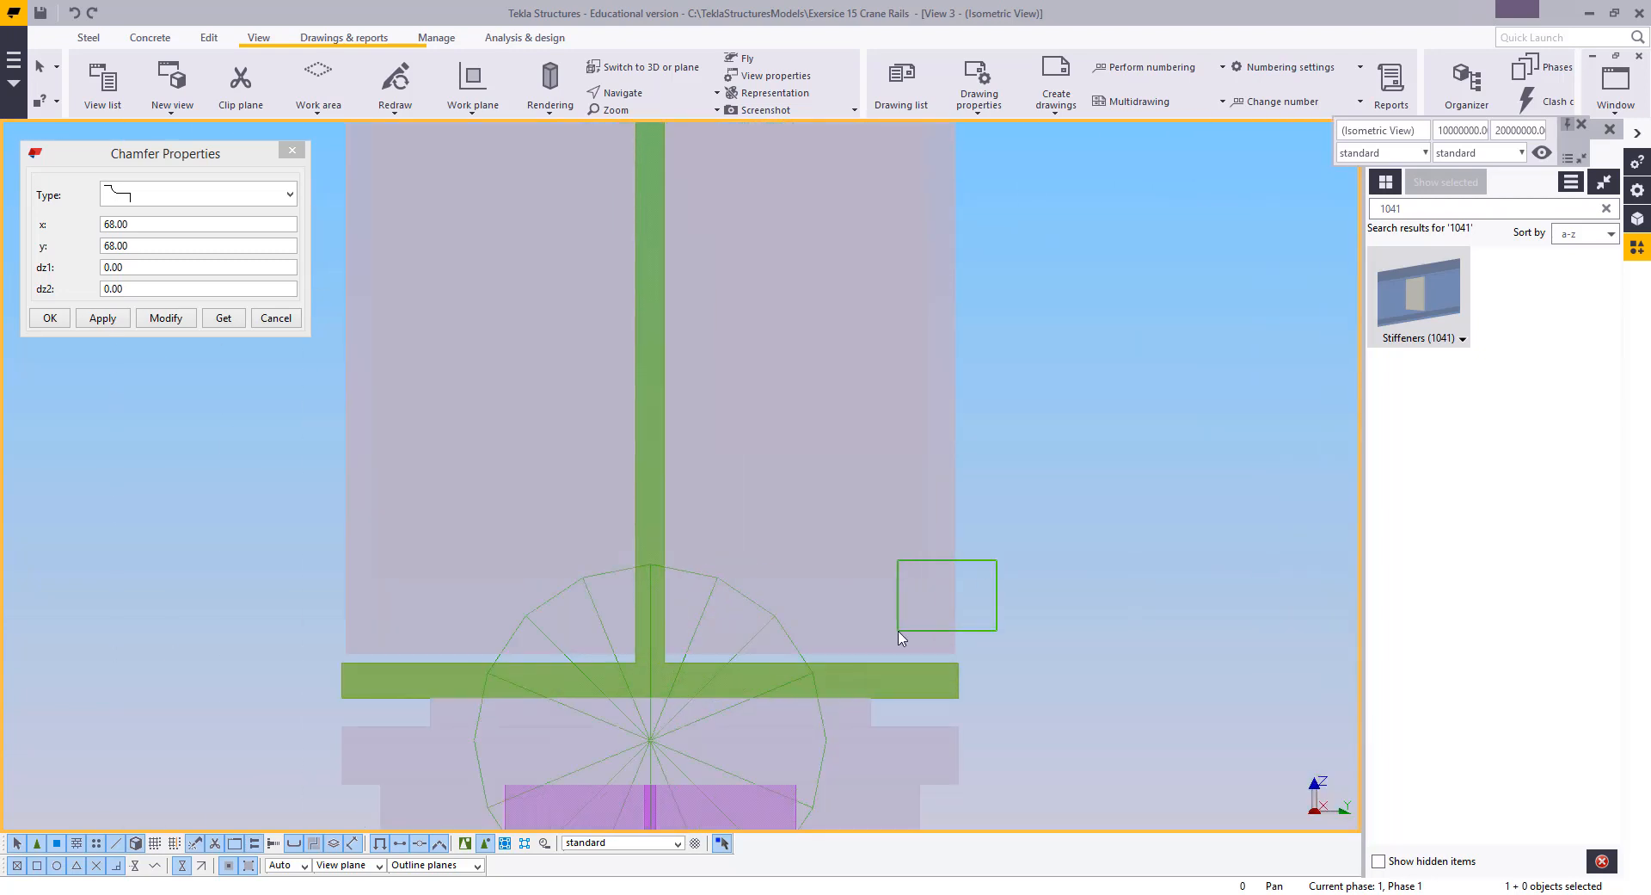
left_click_drag(898, 632, 898, 632)
left_click_drag(1028, 594, 840, 609)
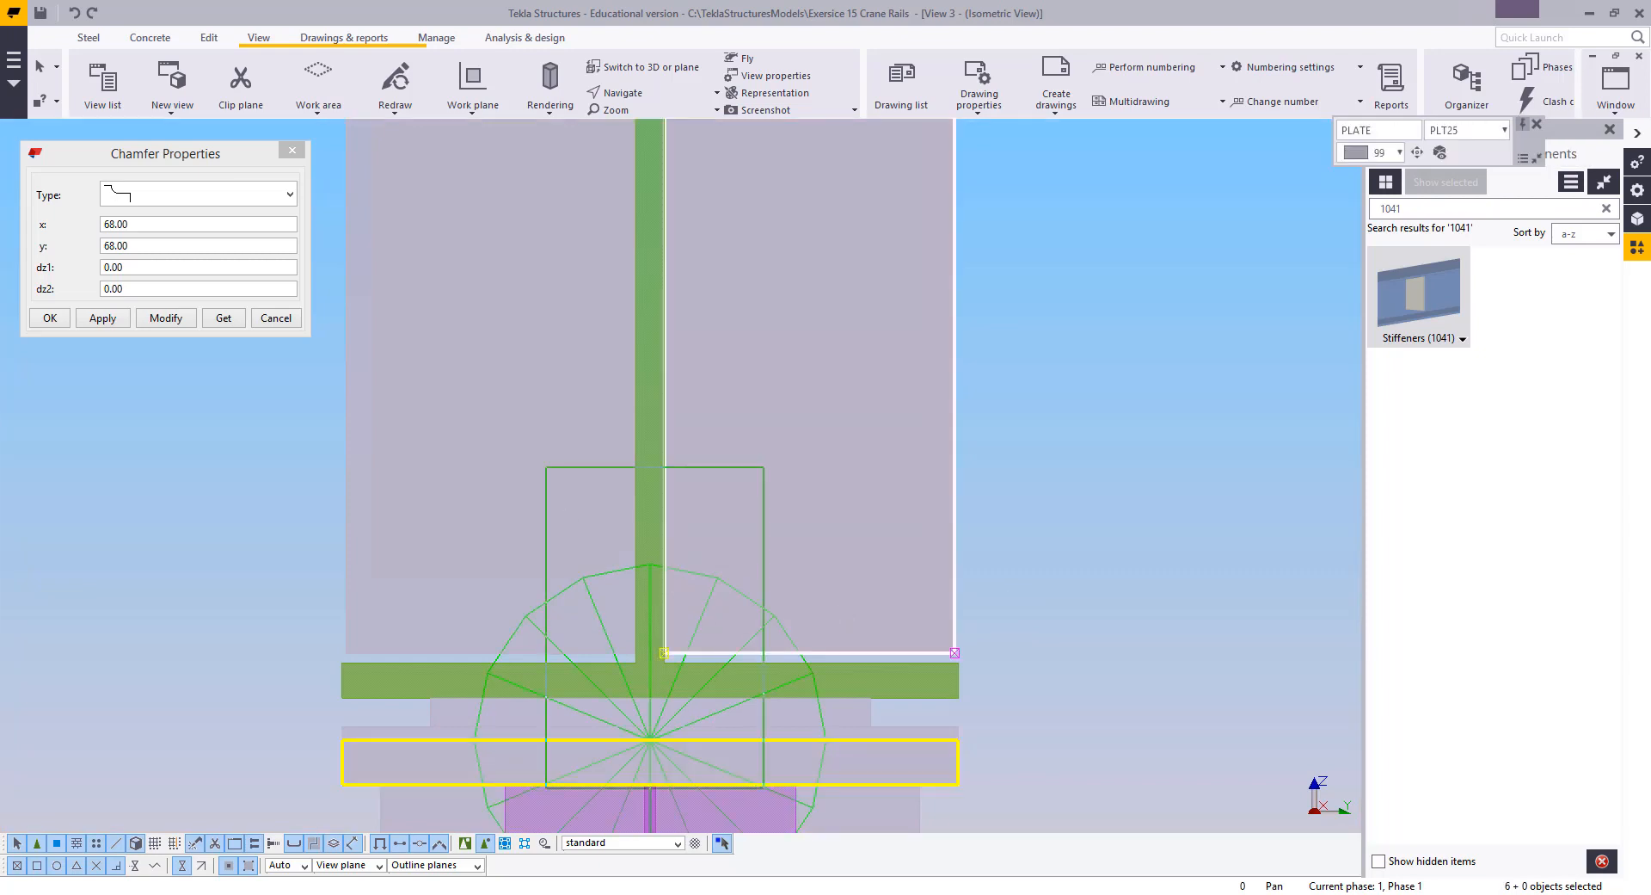
left_click_drag(763, 787, 765, 787, "alt")
left_click(166, 317)
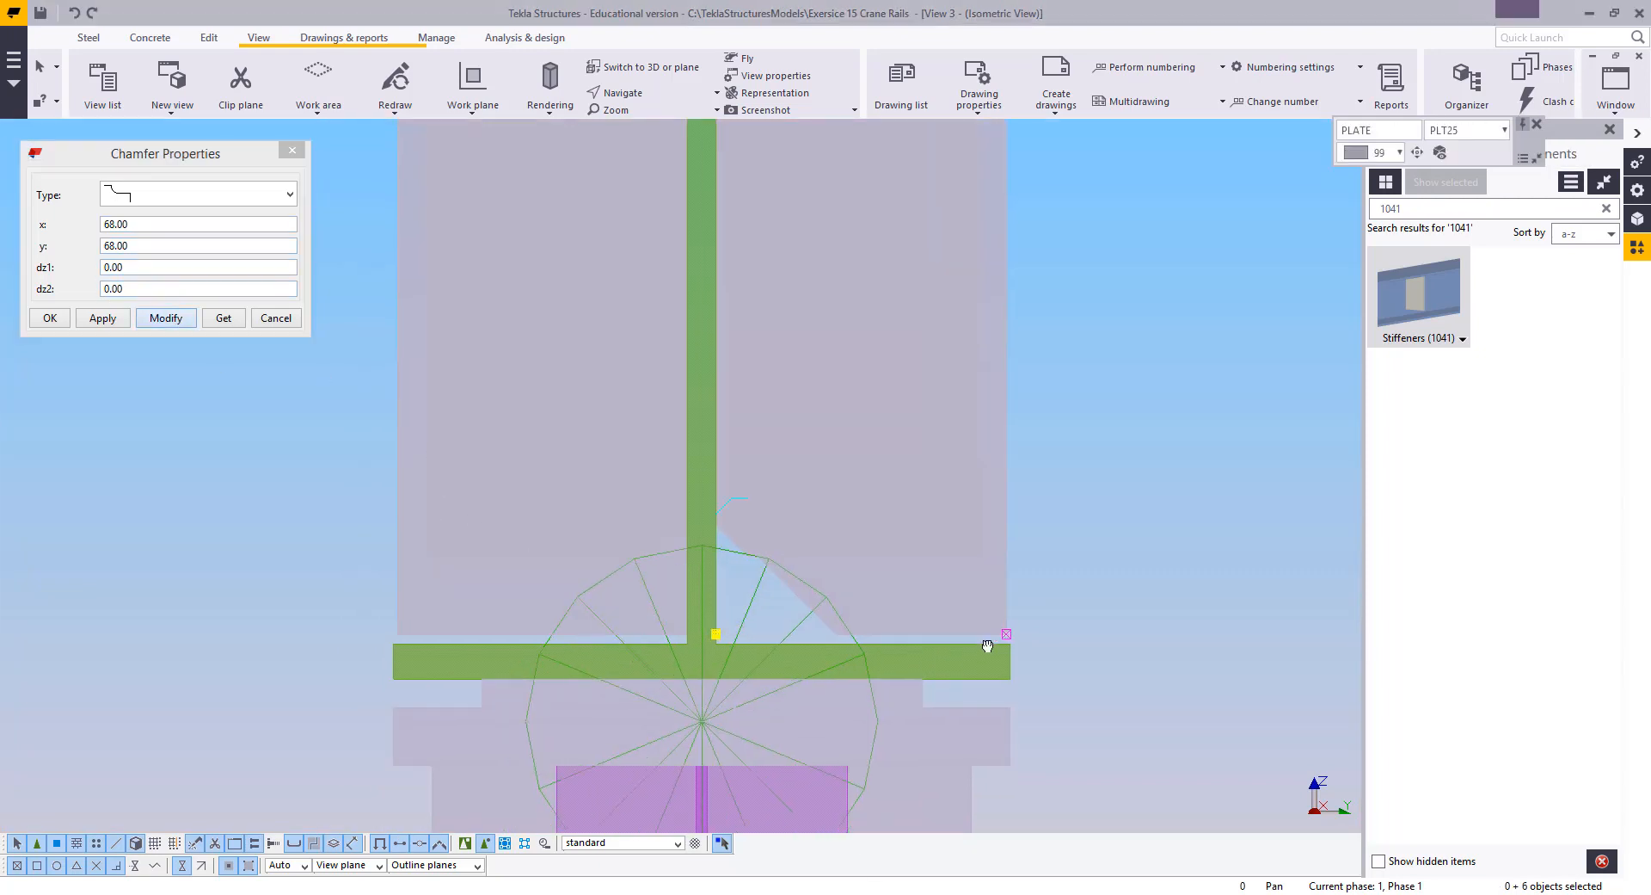
Apply the same 68 by 68 line chamfer to the lower web-side corners of the end stiffeners on the grid 1 side
scroll(757, 636, "up", 5)
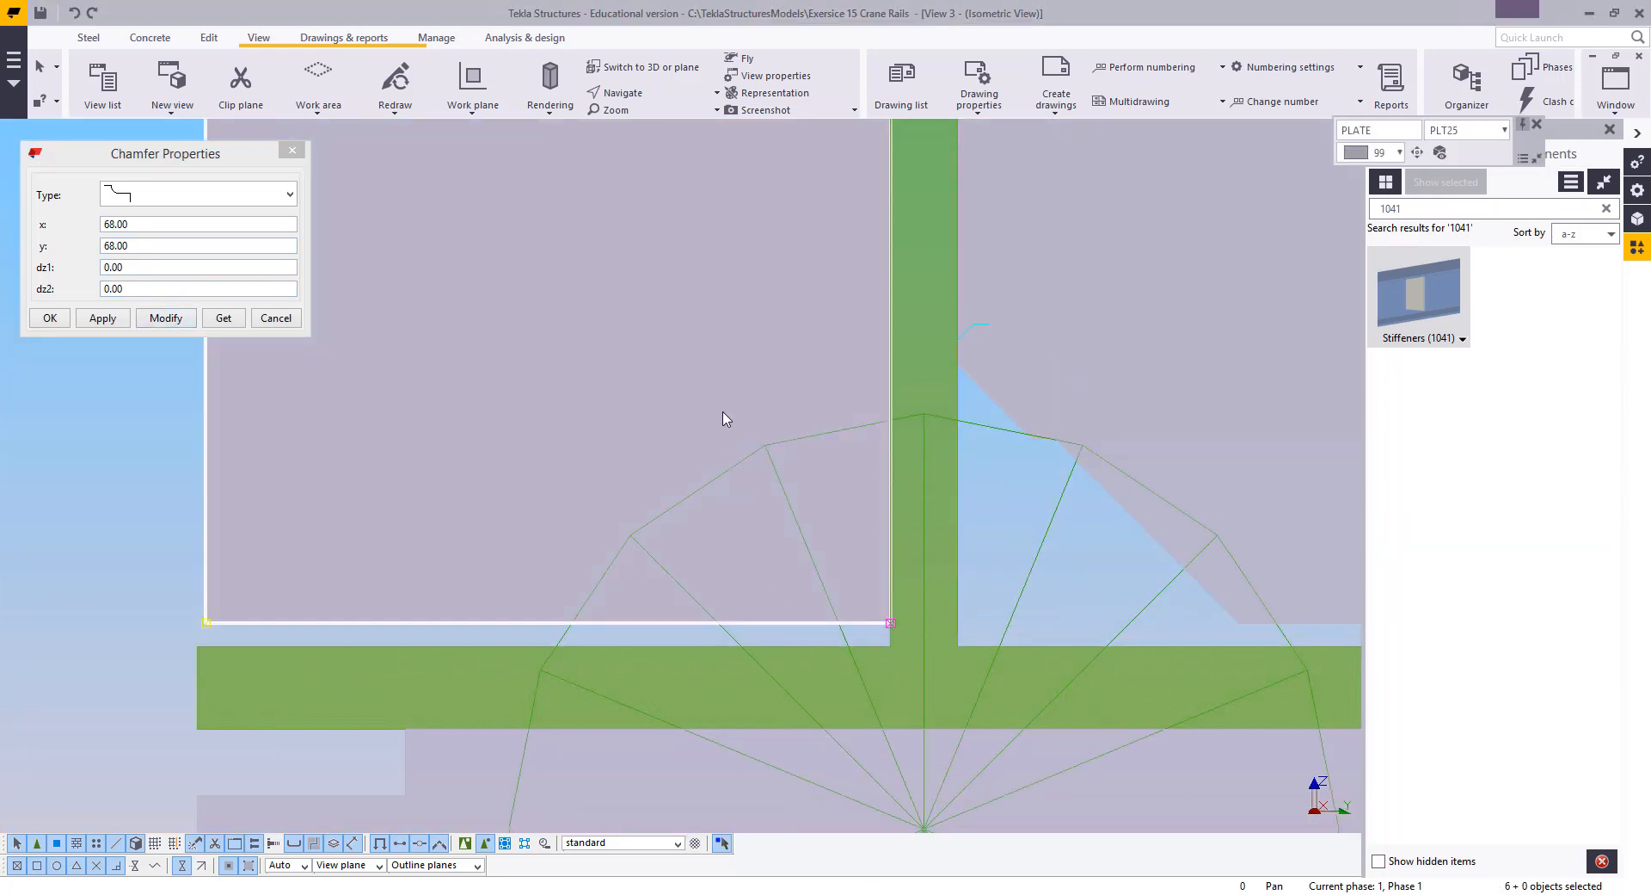
left_click_drag(1036, 738, 1037, 738, "alt")
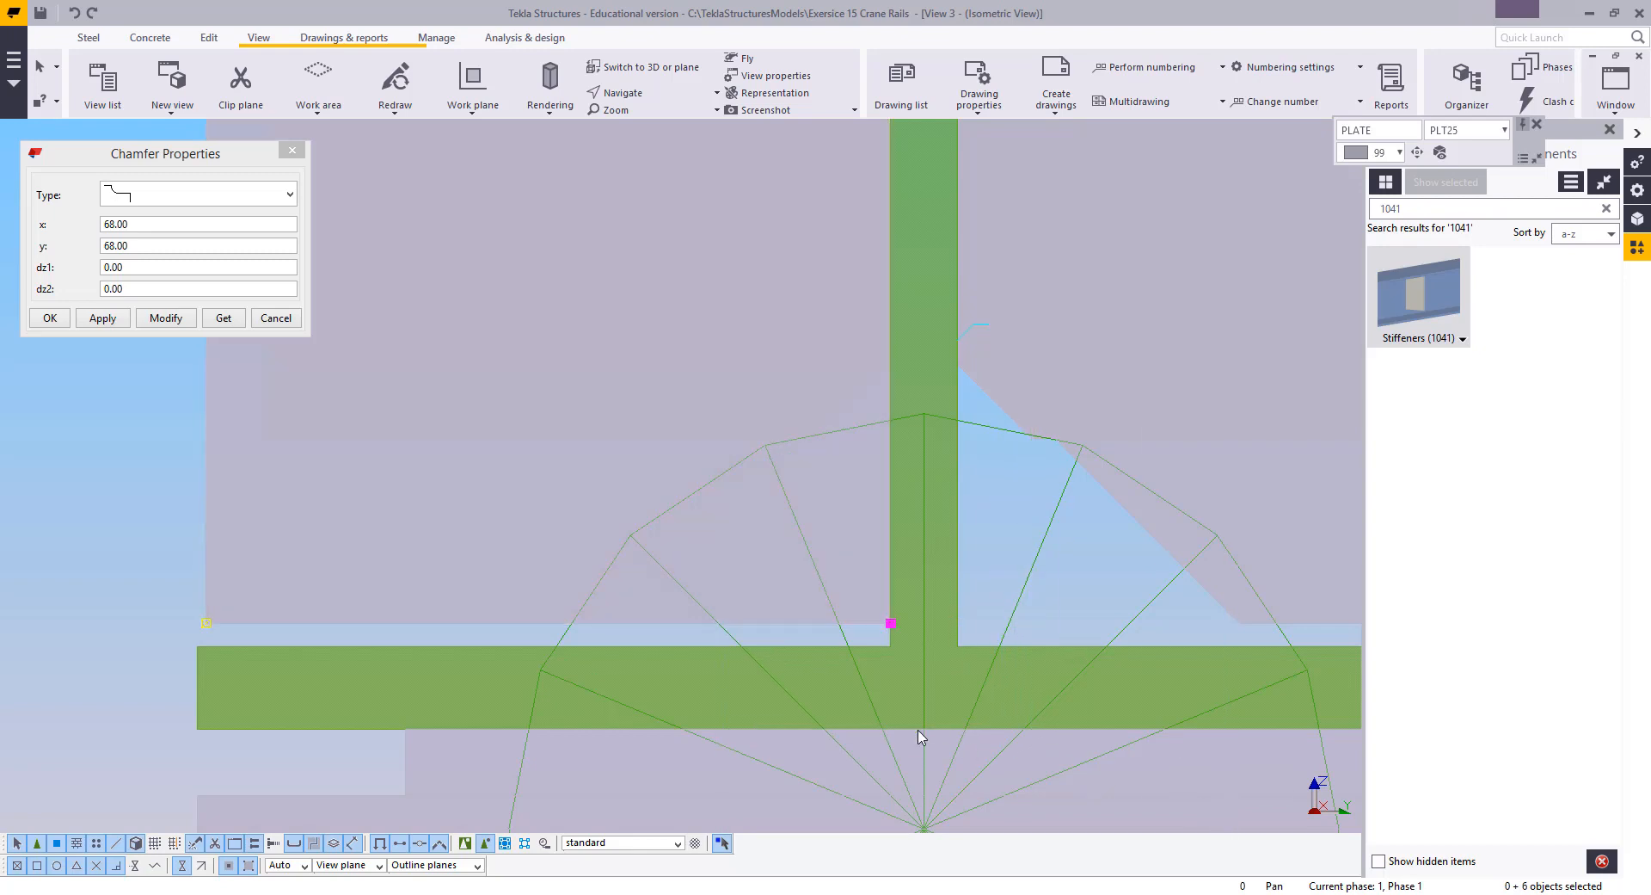
scroll(918, 729, "down", 3)
scroll(925, 550, "up", 2)
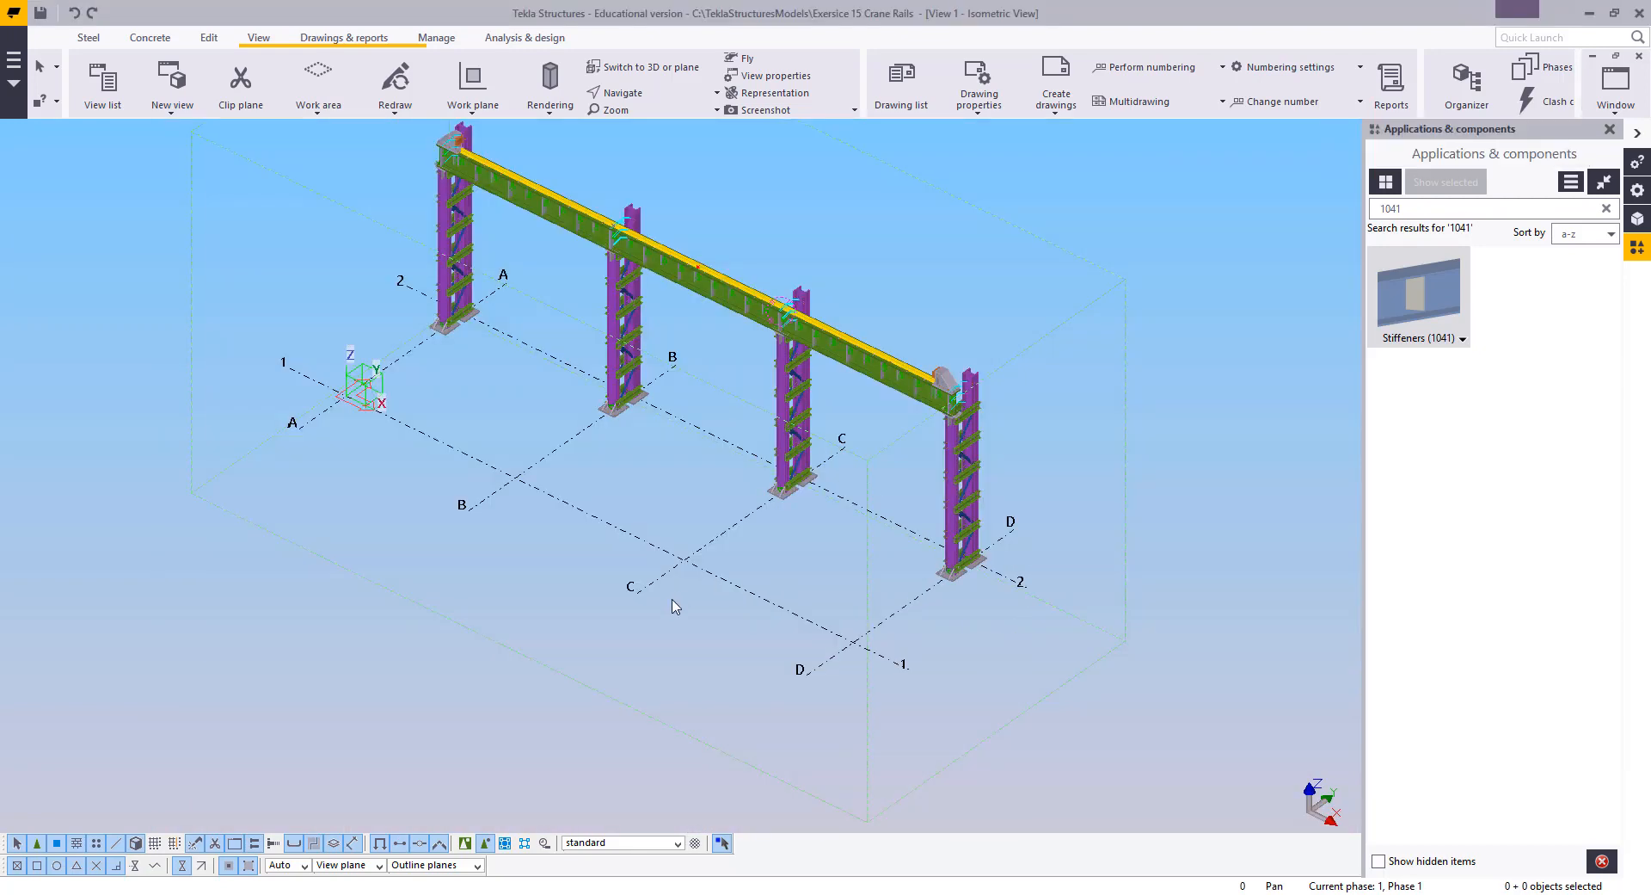
Examine the complete crane beam line from grid A to D in the isometric view
scroll(719, 482, "down", 2)
middle_click_drag(718, 482, 718, 482, "ctrl")
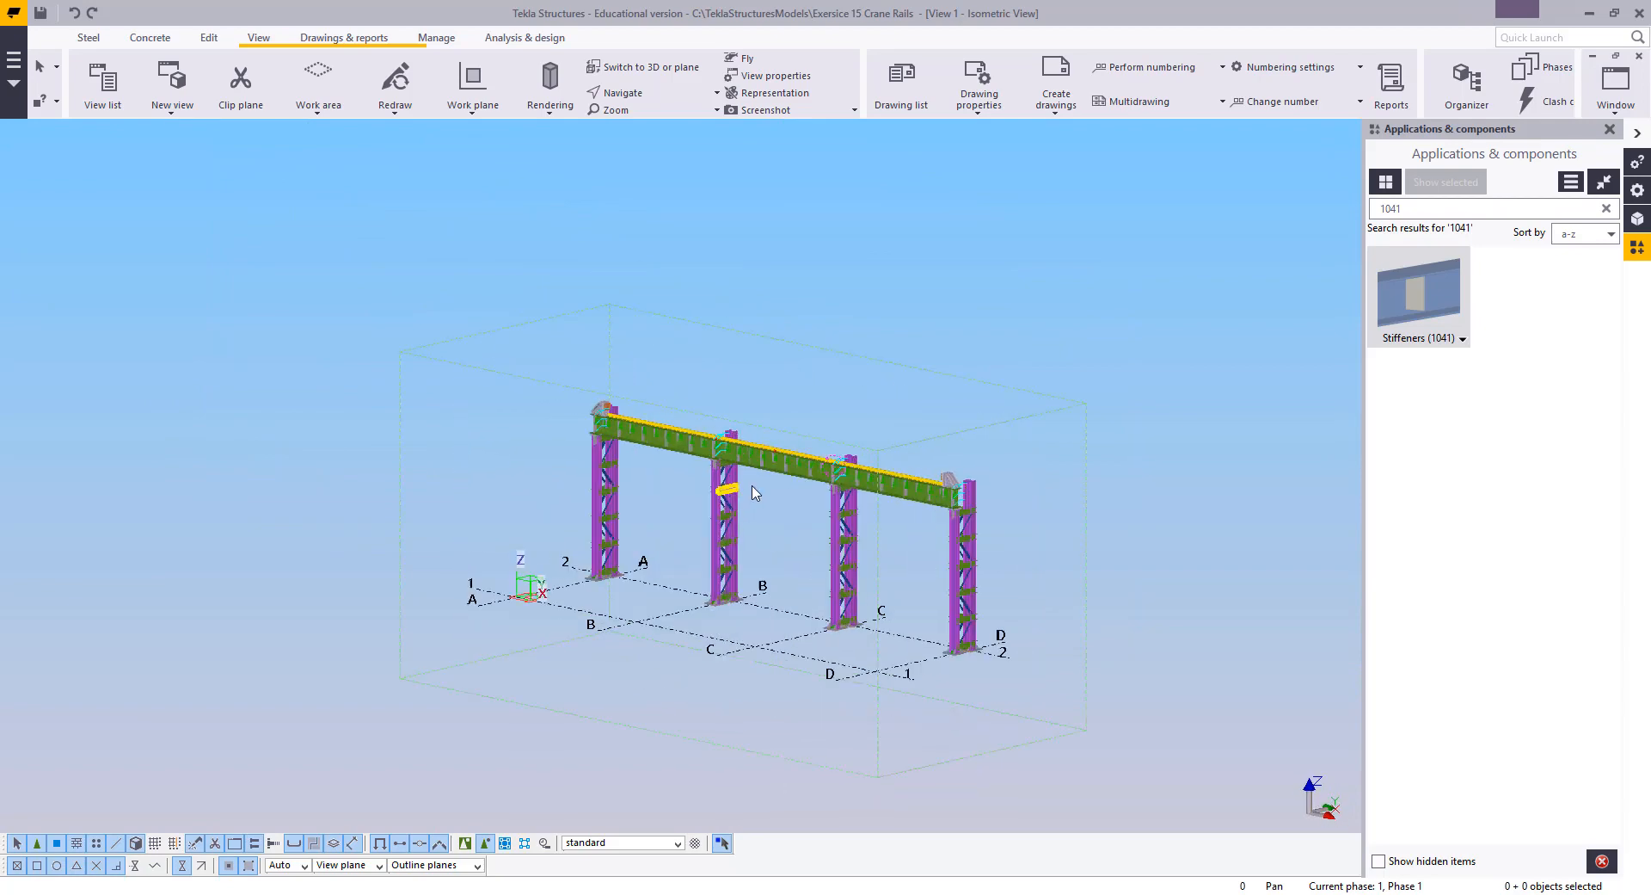
scroll(718, 482, "up", 3)
scroll(555, 421, "up", 3)
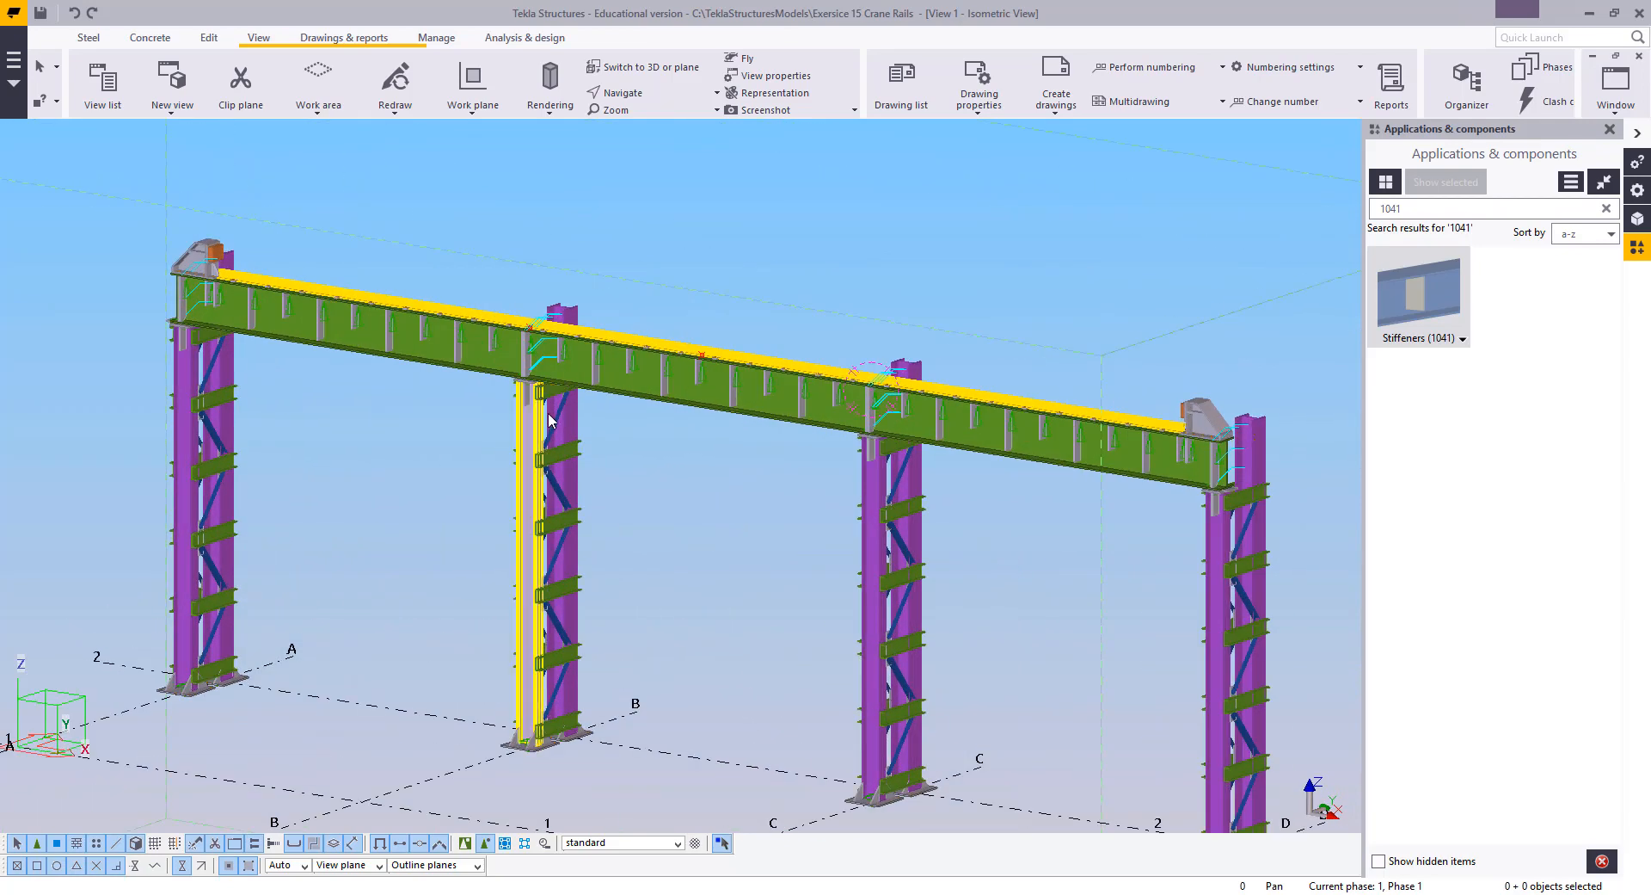